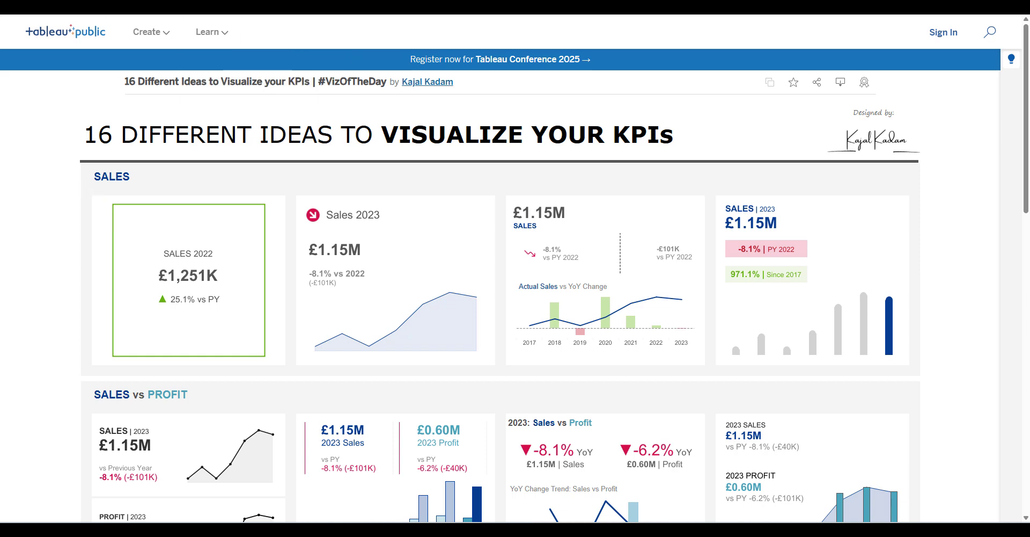
# - Review the 16 KPI visualization ideas on the Tableau Public page and the author's post about them
pyautogui.scroll(-2, 942, 212)
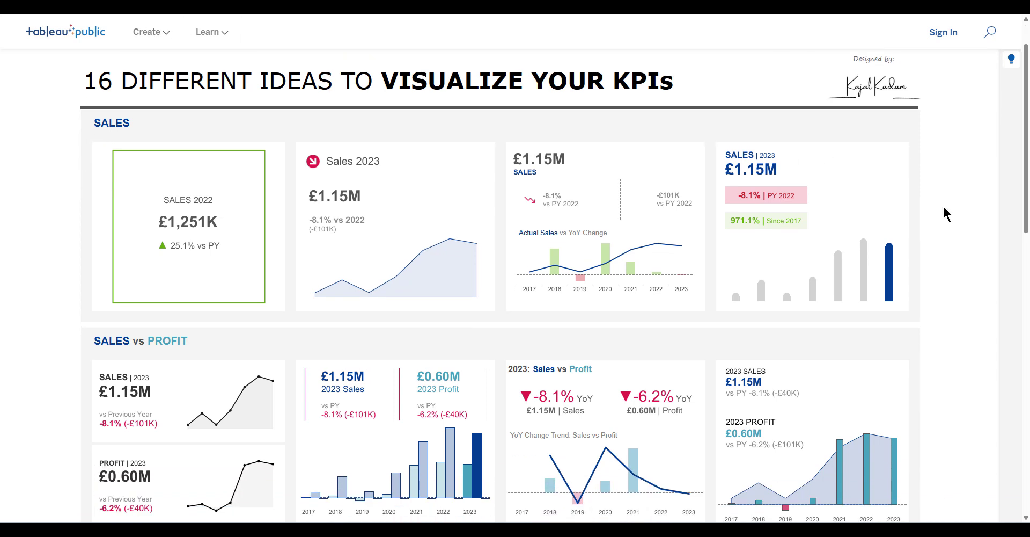
pyautogui.scroll(-1, 946, 214)
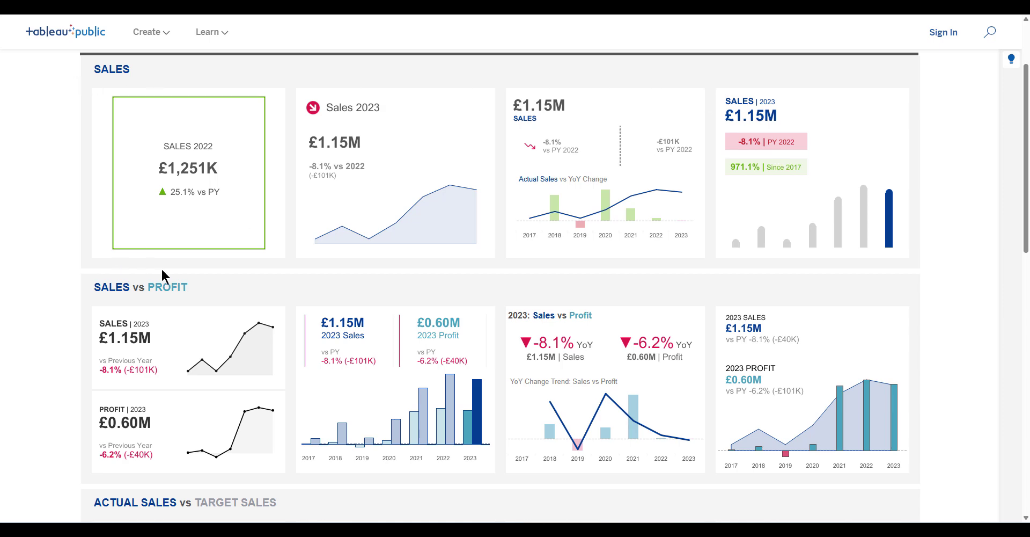
pyautogui.scroll(-1, 127, 227)
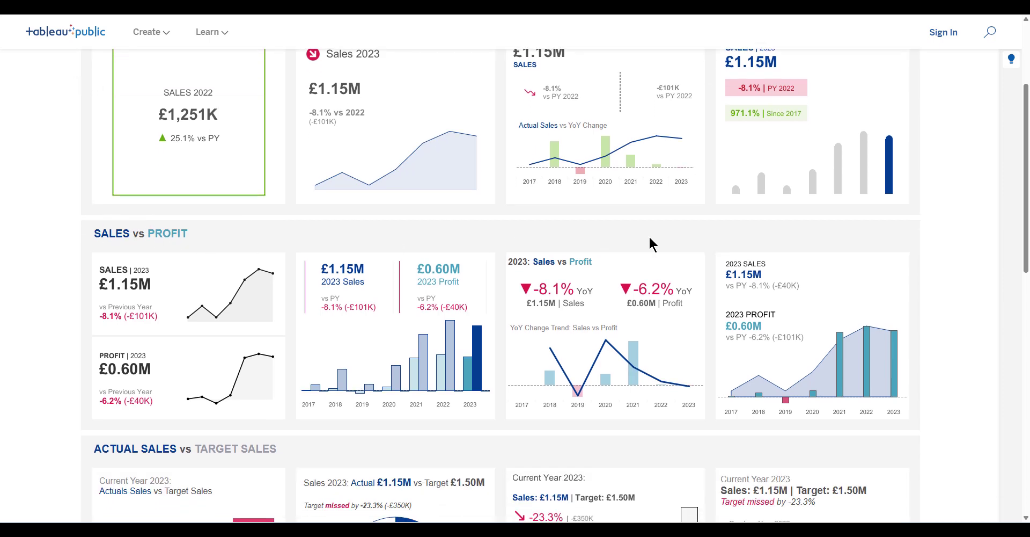
pyautogui.scroll(-6, 941, 252)
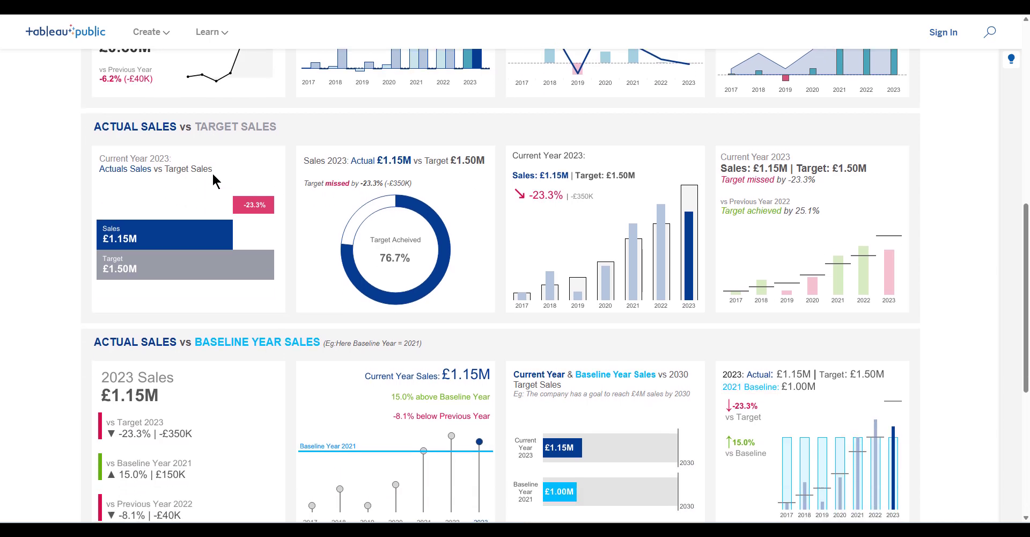
pyautogui.scroll(-3, 116, 186)
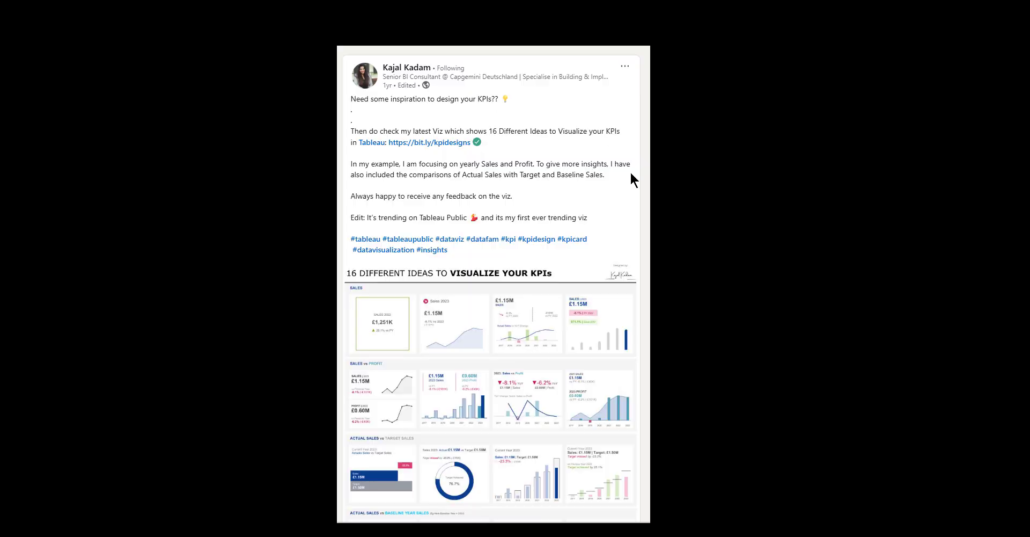
pyautogui.scroll(-2, 601, 208)
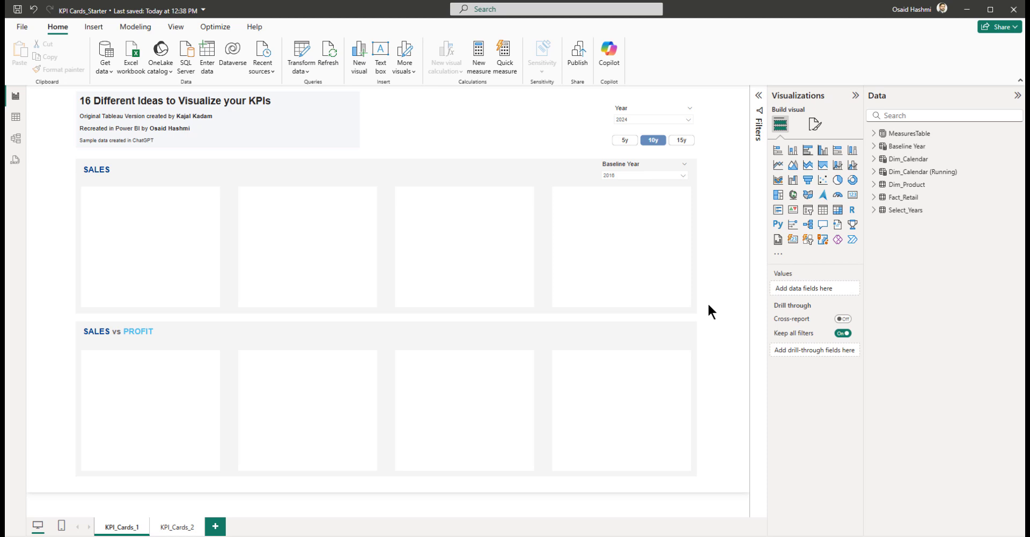
# - Switch to Power BI Desktop and examine the Fact_Retail table's data across its columns
pyautogui.click(875, 135)
pyautogui.click(875, 136)
pyautogui.click(15, 119)
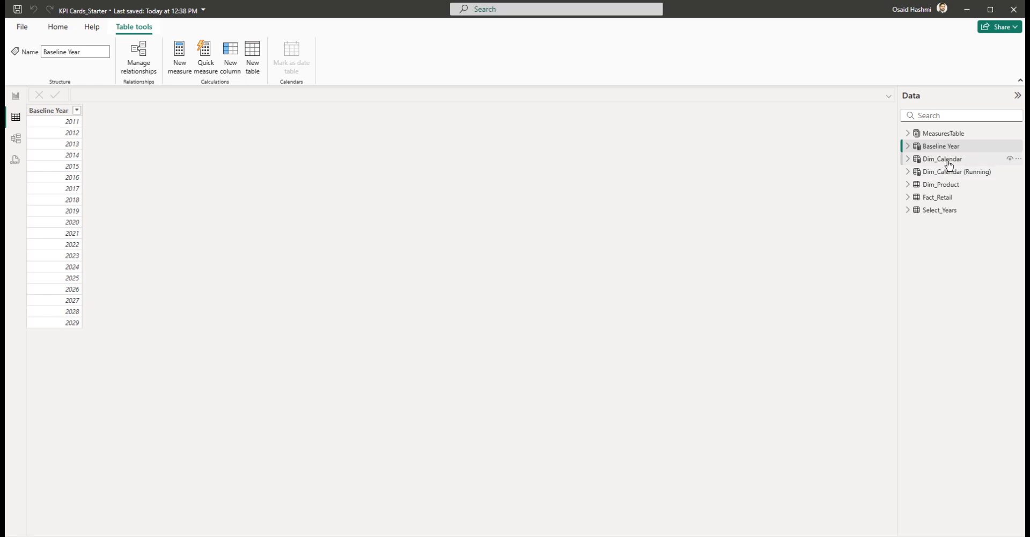
pyautogui.click(934, 199)
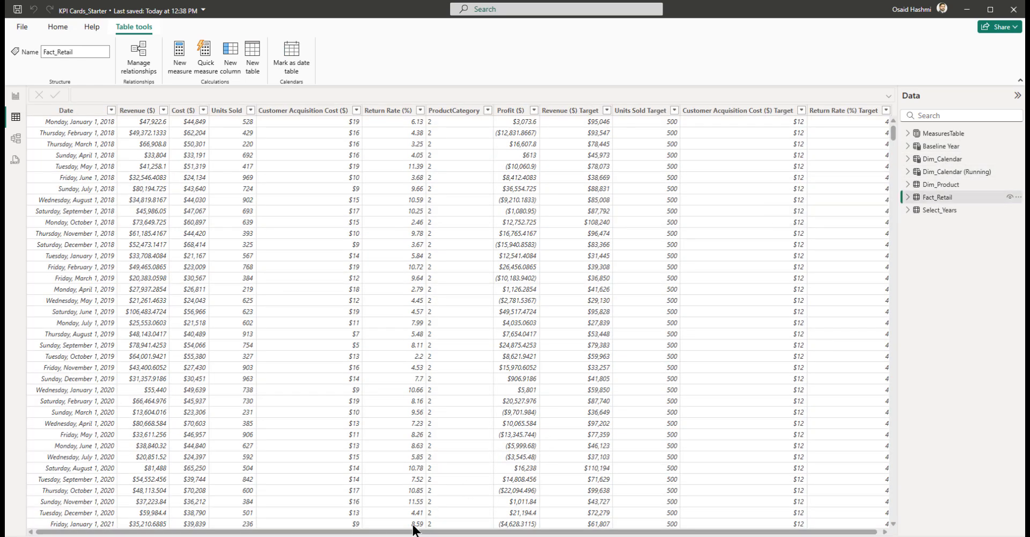
pyautogui.moveTo(413, 531); pyautogui.dragTo(698, 532)
pyautogui.moveTo(445, 532); pyautogui.dragTo(391, 530)
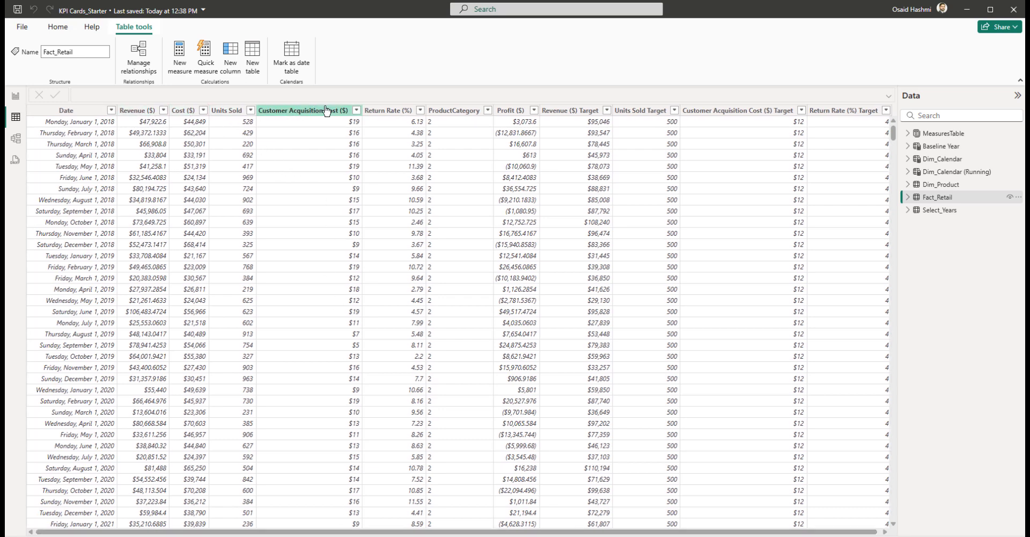
# - Examine the Dim_Product data and the DAX definitions of the Dim_Calendar and Dim_Calendar (Running) tables
pyautogui.click(939, 188)
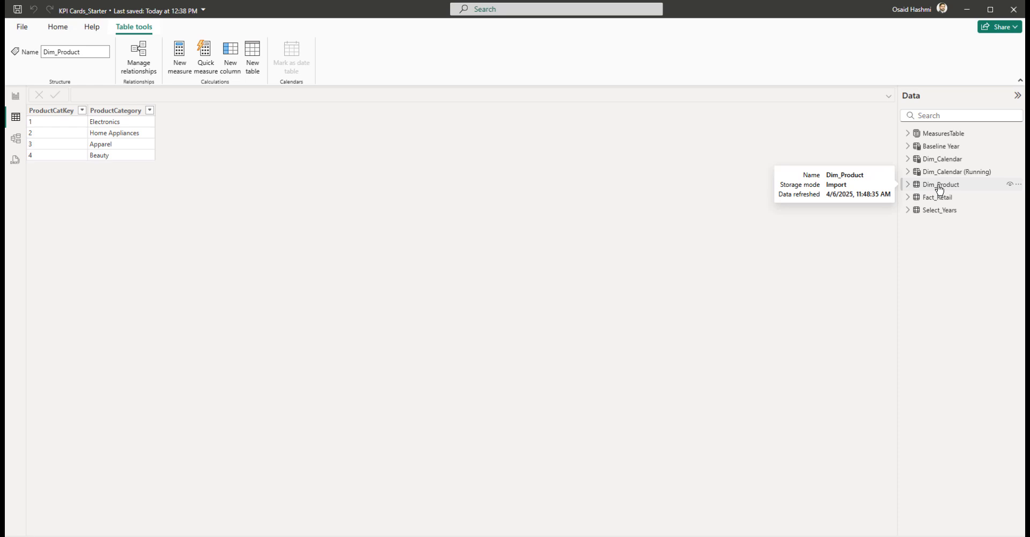
pyautogui.click(941, 172)
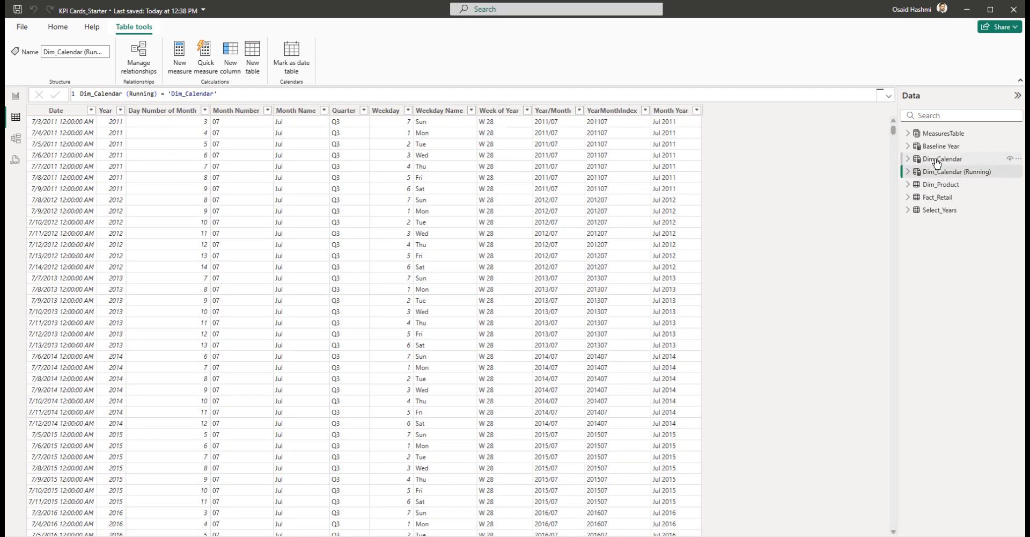
pyautogui.click(936, 160)
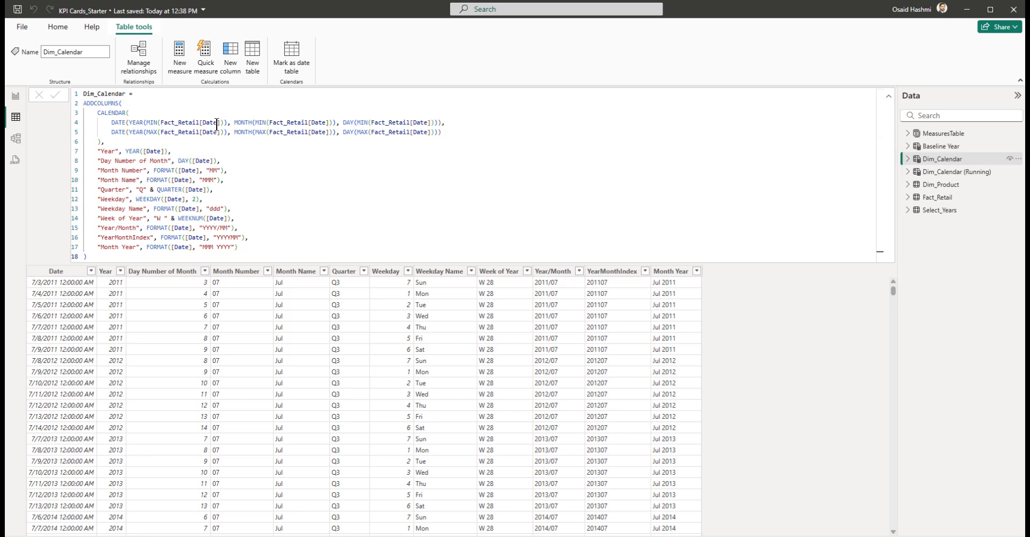
pyautogui.click(942, 171)
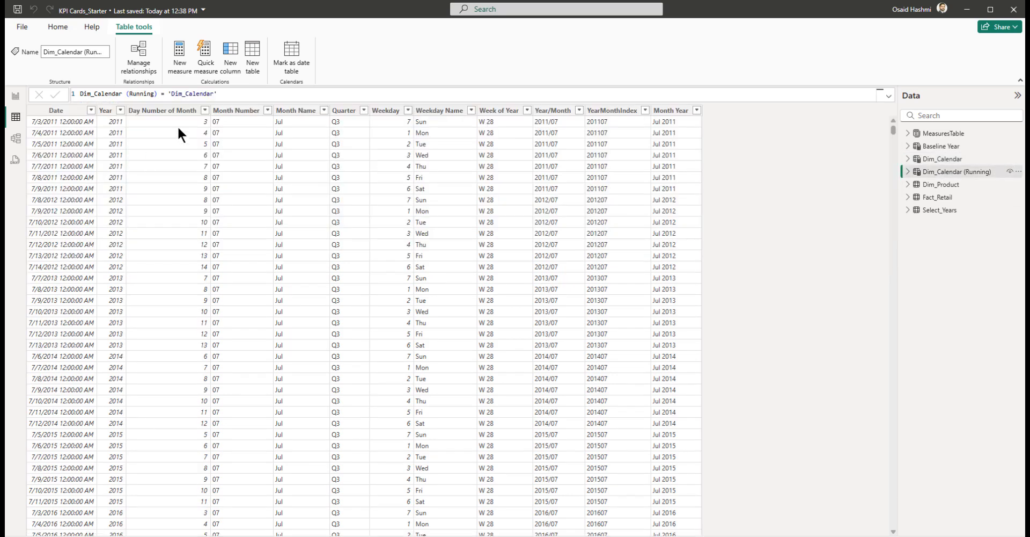
pyautogui.click(888, 96)
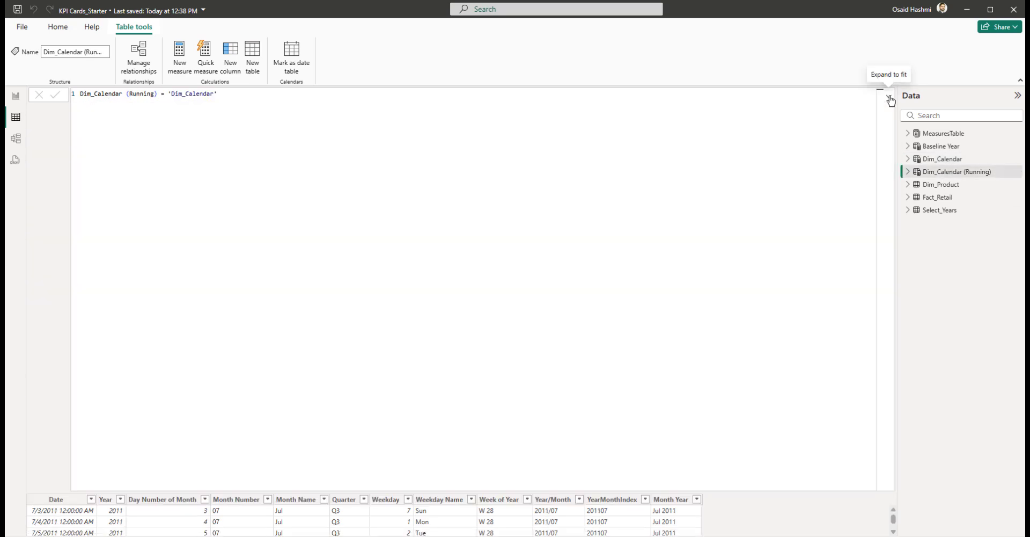
pyautogui.click(890, 98)
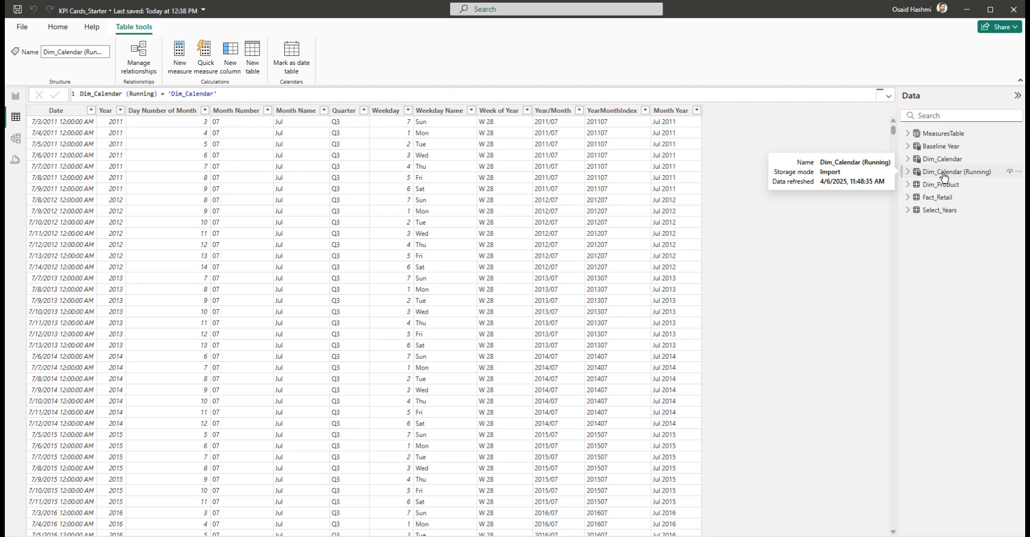
# - Inspect the contents of the Baseline Year and Select_Years tables, ending back on the report canvas
pyautogui.click(937, 149)
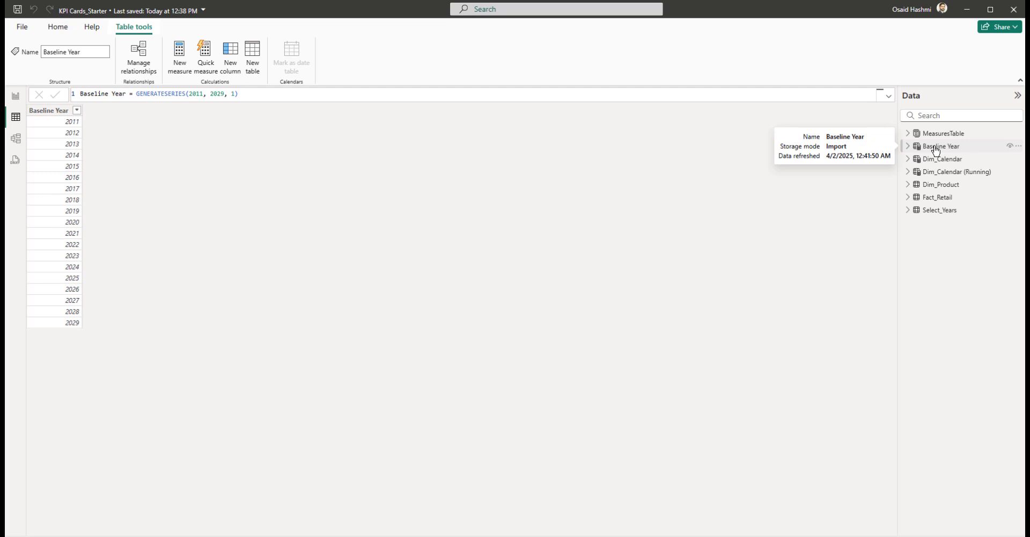
pyautogui.click(15, 95)
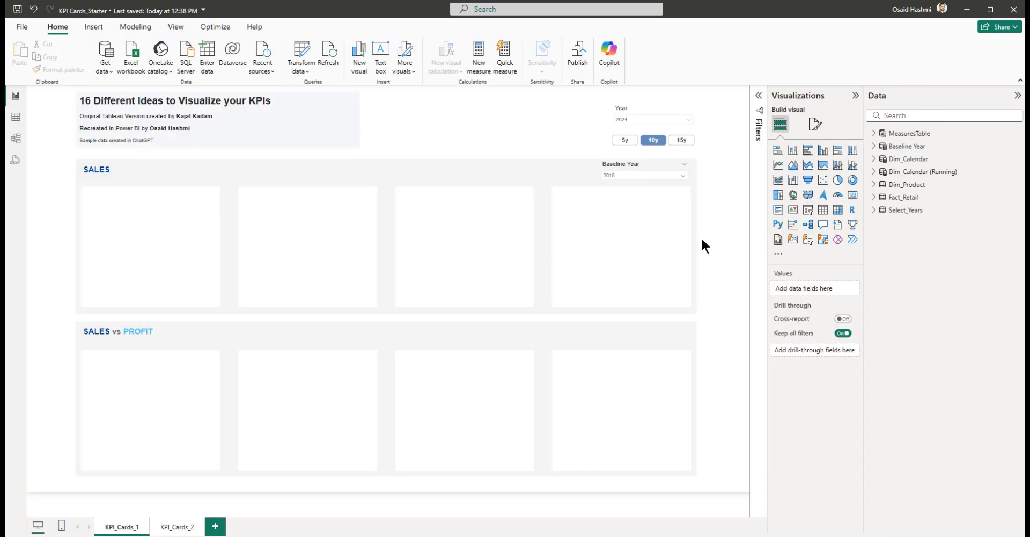
pyautogui.click(906, 210)
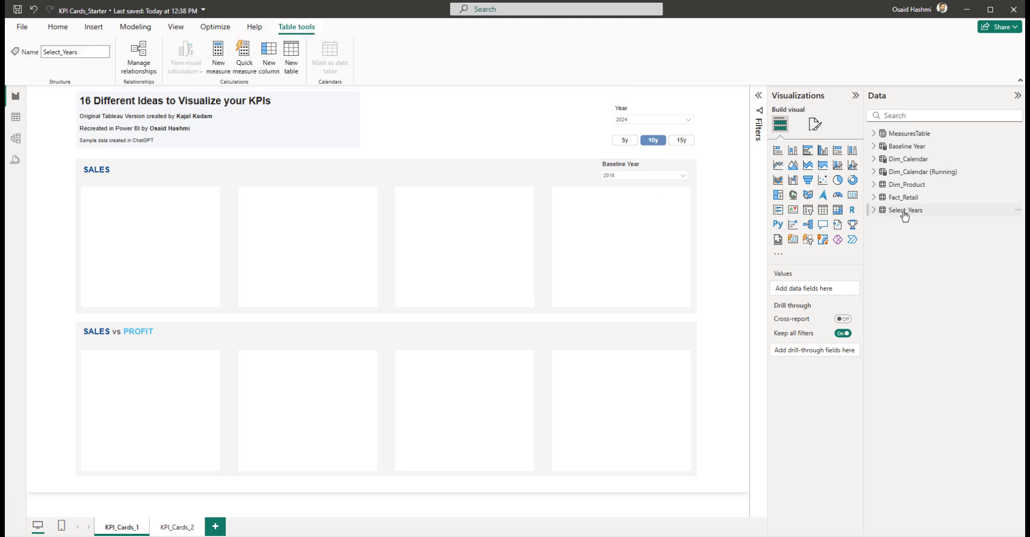
pyautogui.click(17, 117)
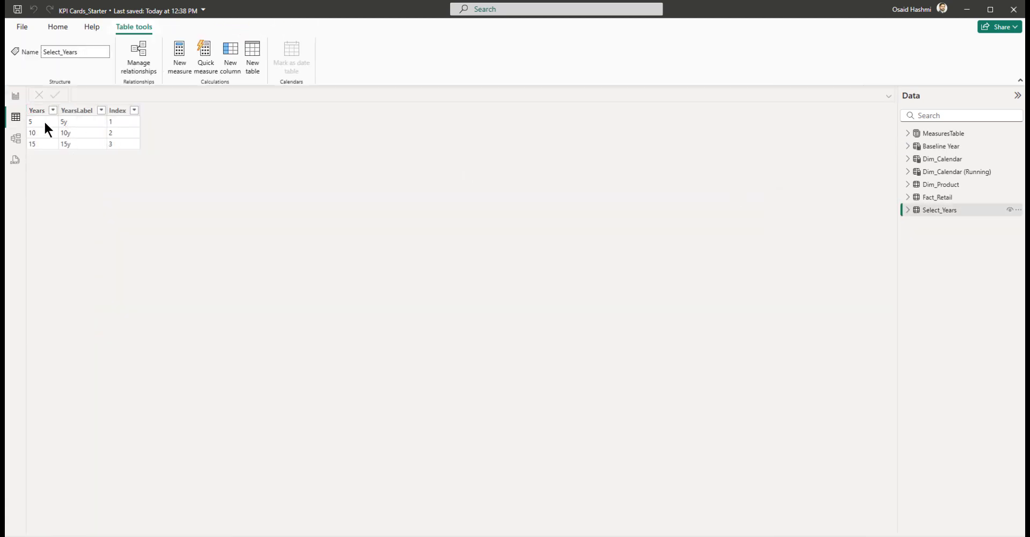
pyautogui.click(16, 96)
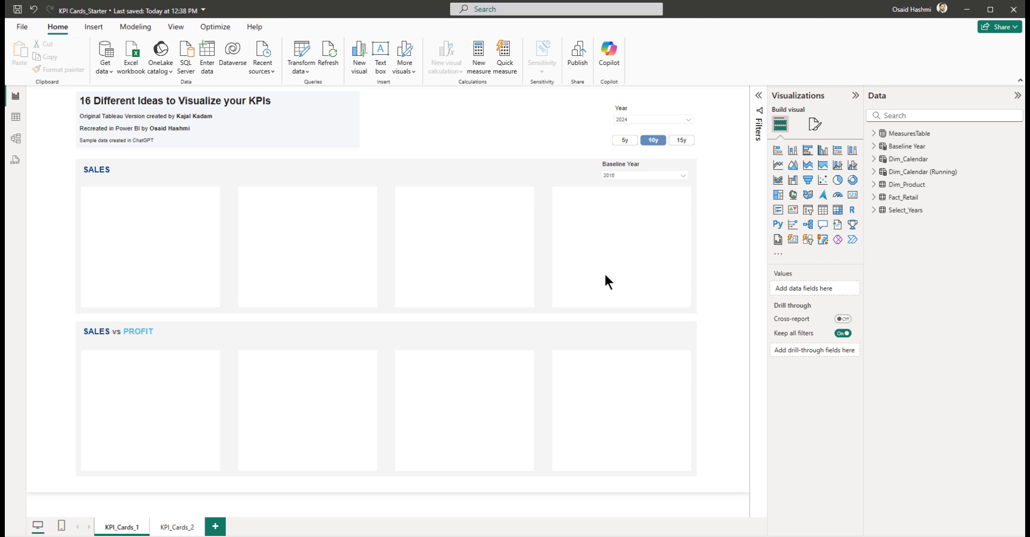
# - Look into the _Dummies folder of MeasuresTable and check the formula of the _0 measure
pyautogui.click(875, 133)
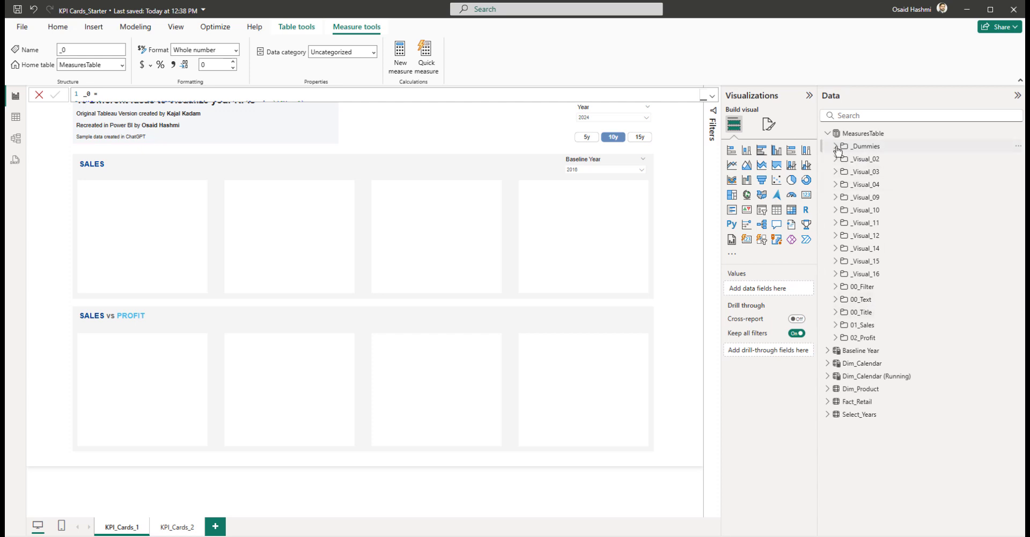
pyautogui.click(836, 146)
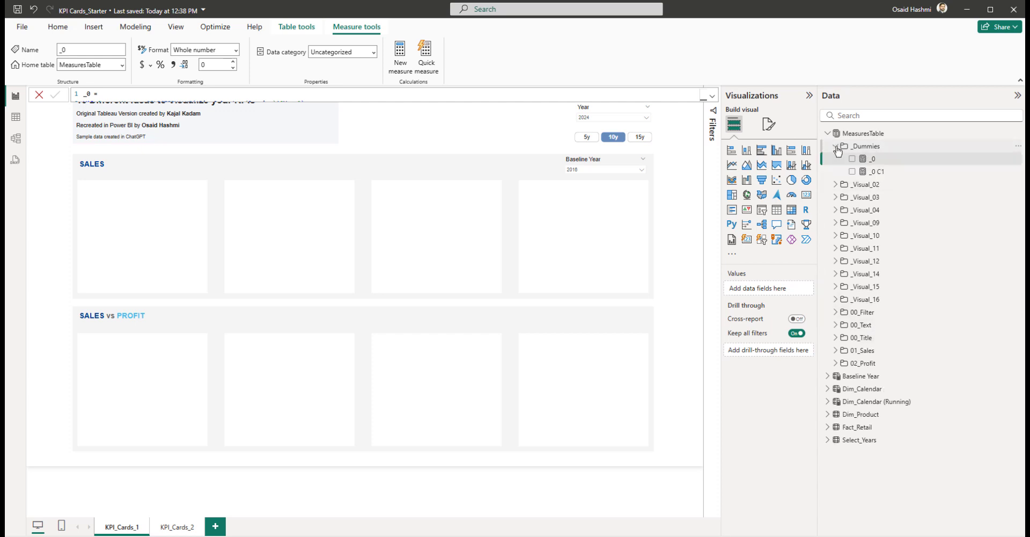
pyautogui.click(712, 96)
pyautogui.click(712, 96)
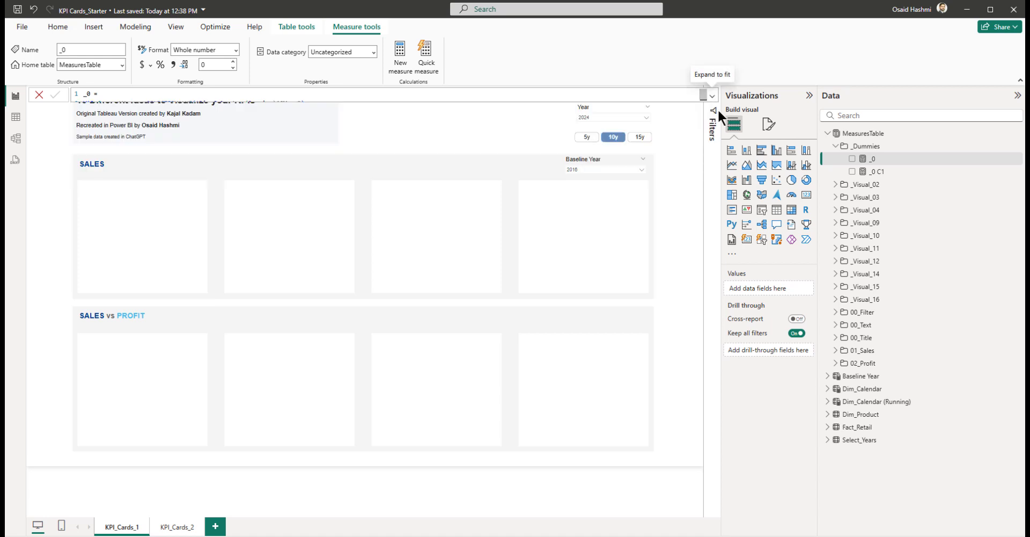
pyautogui.click(835, 147)
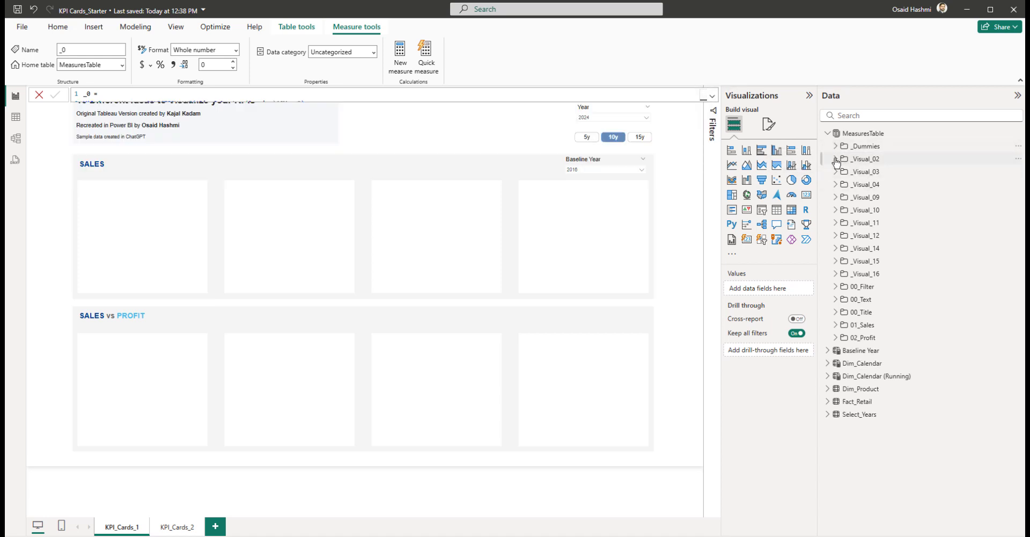
# - Examine the SVG formulas of the DownArrow, Neutral and UpArrow measures in the _Visual_02 folder
pyautogui.click(850, 161)
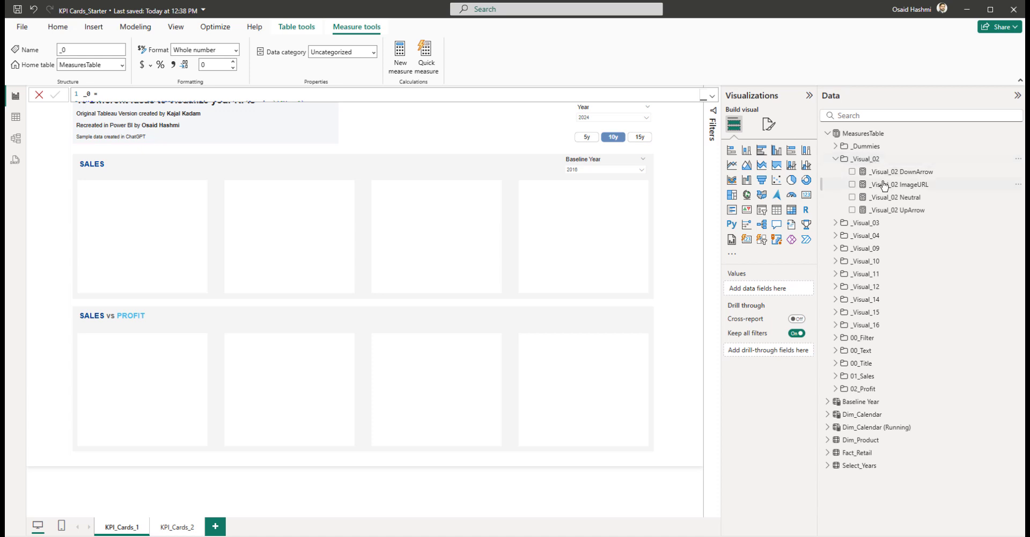
pyautogui.click(902, 172)
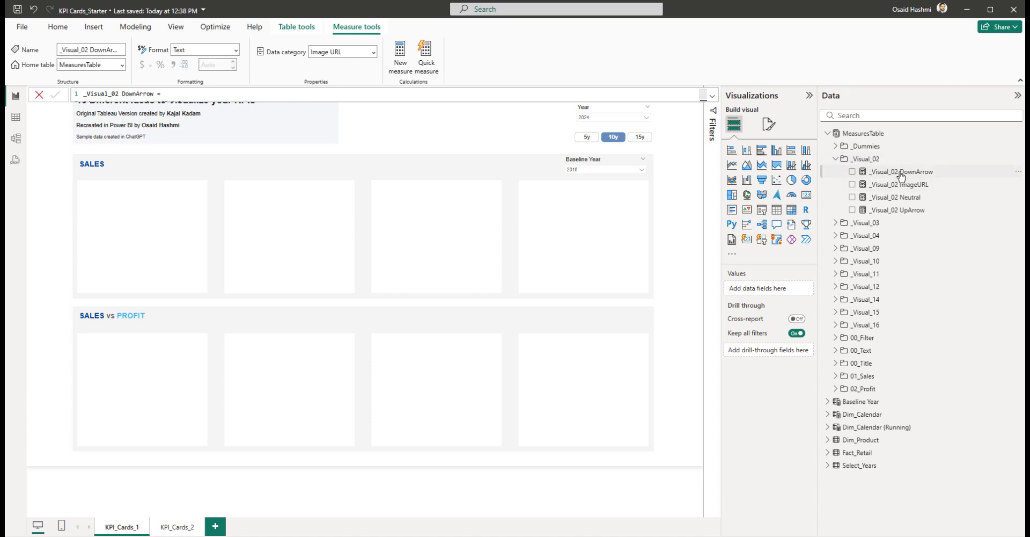
pyautogui.click(712, 95)
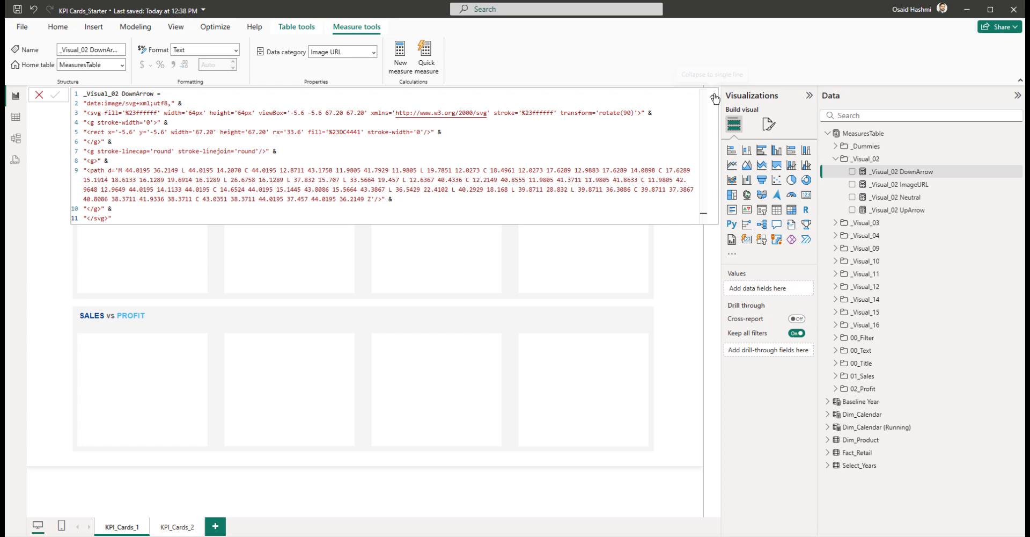
pyautogui.click(895, 199)
pyautogui.click(893, 211)
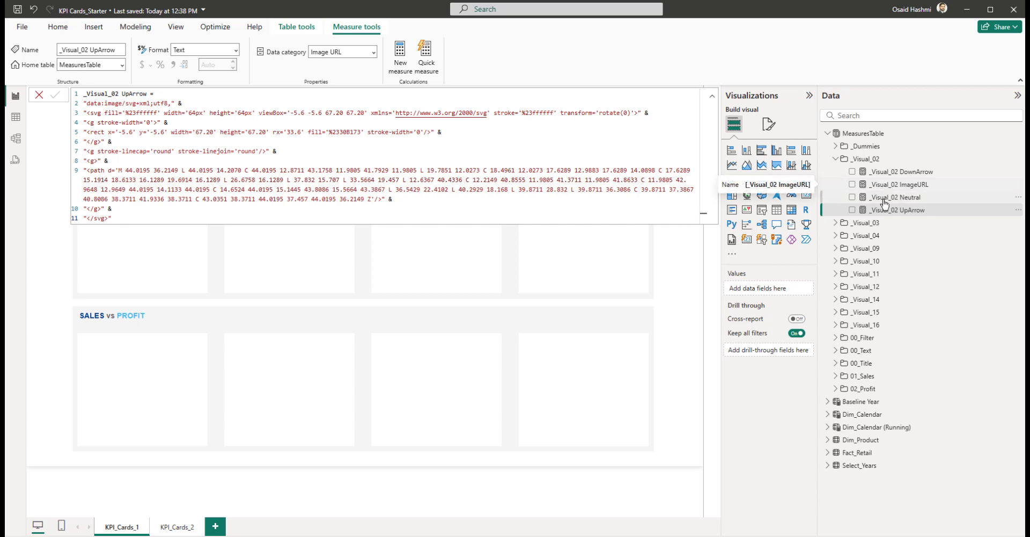
# - Examine the SWITCH formula of the _Visual_02 ImageURL measure and collapse its folder
pyautogui.click(835, 160)
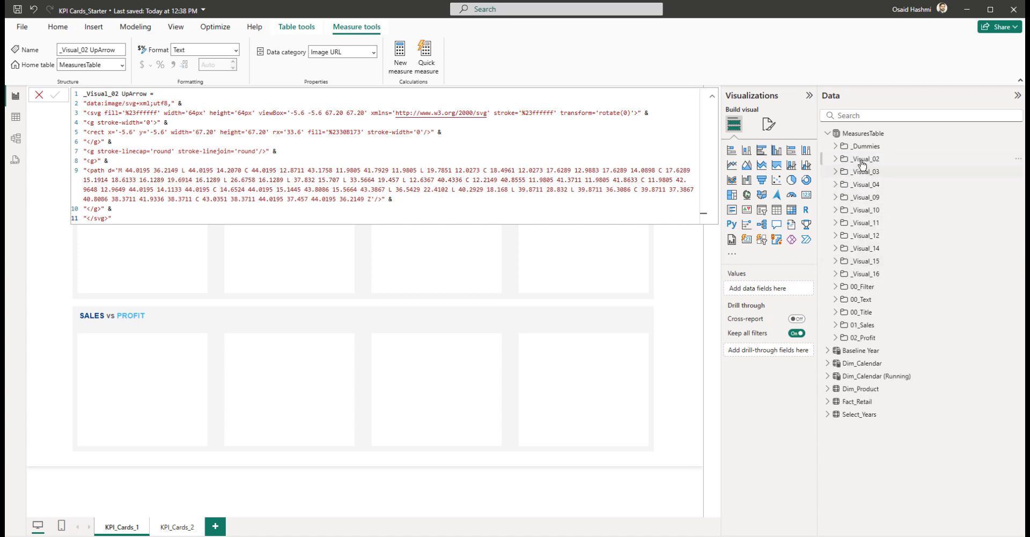
pyautogui.click(836, 158)
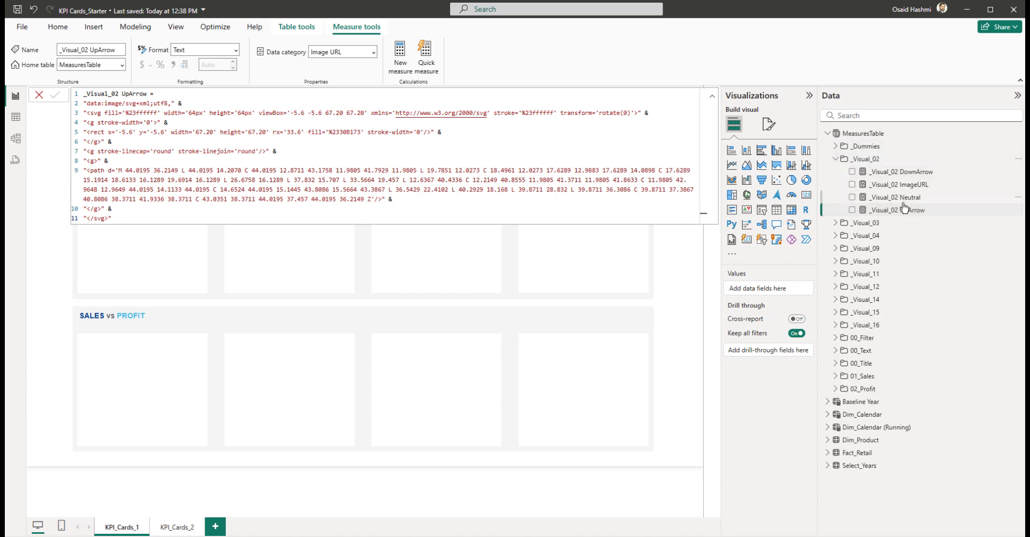
pyautogui.click(897, 186)
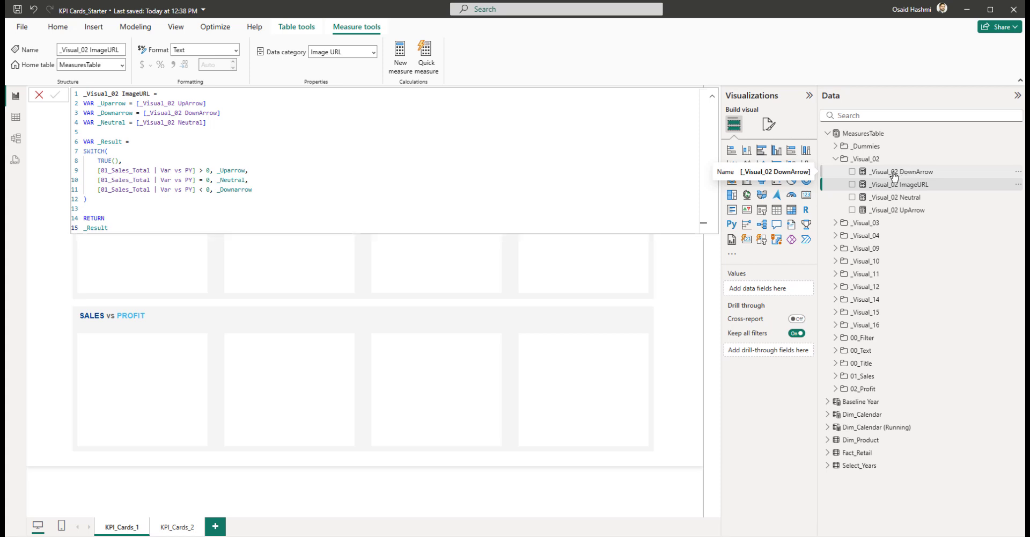
pyautogui.click(835, 160)
# - Look over the _Visual_03 measures and check the formula of 00_Filter_SelectedYear in the 00_Filter folder
pyautogui.click(835, 171)
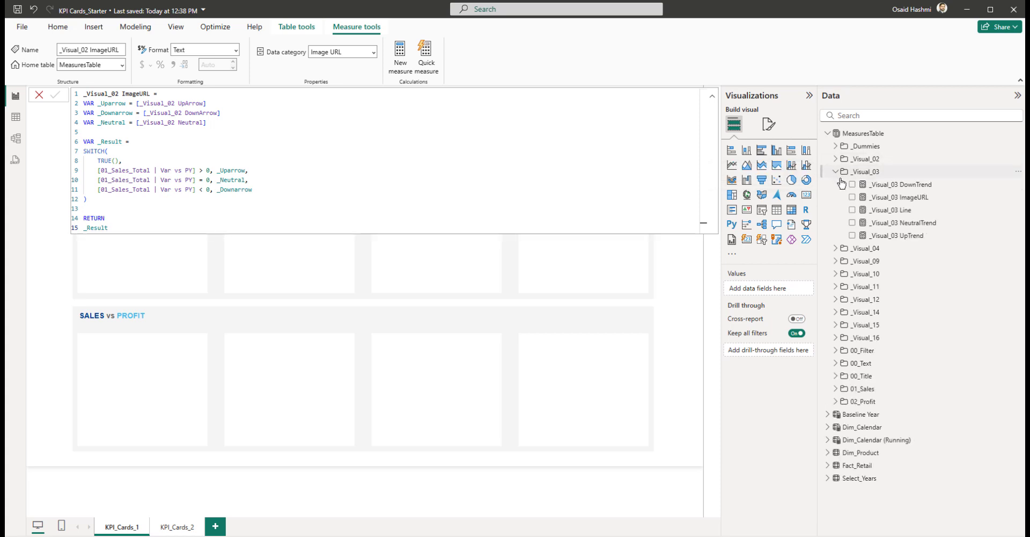
pyautogui.click(835, 173)
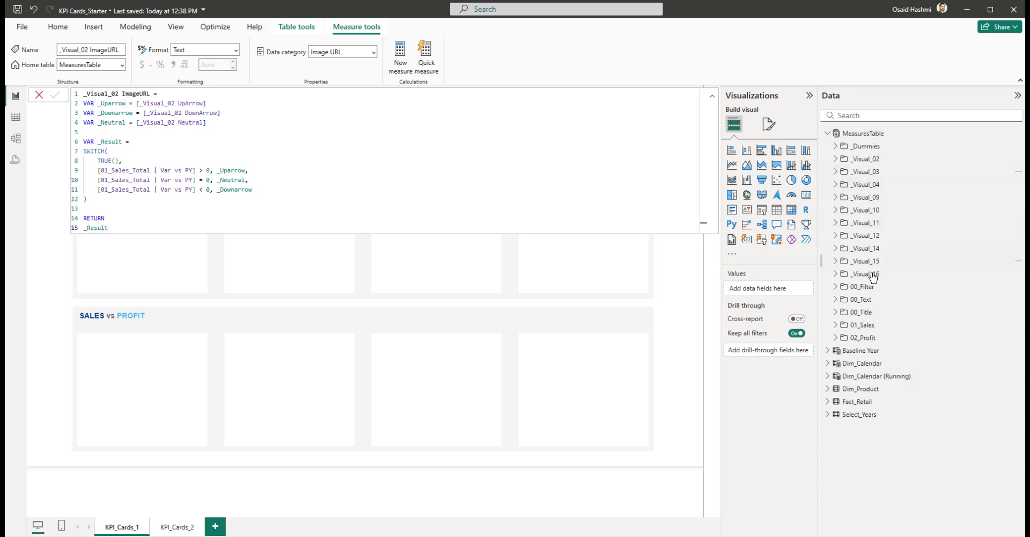
pyautogui.click(836, 286)
pyautogui.click(883, 301)
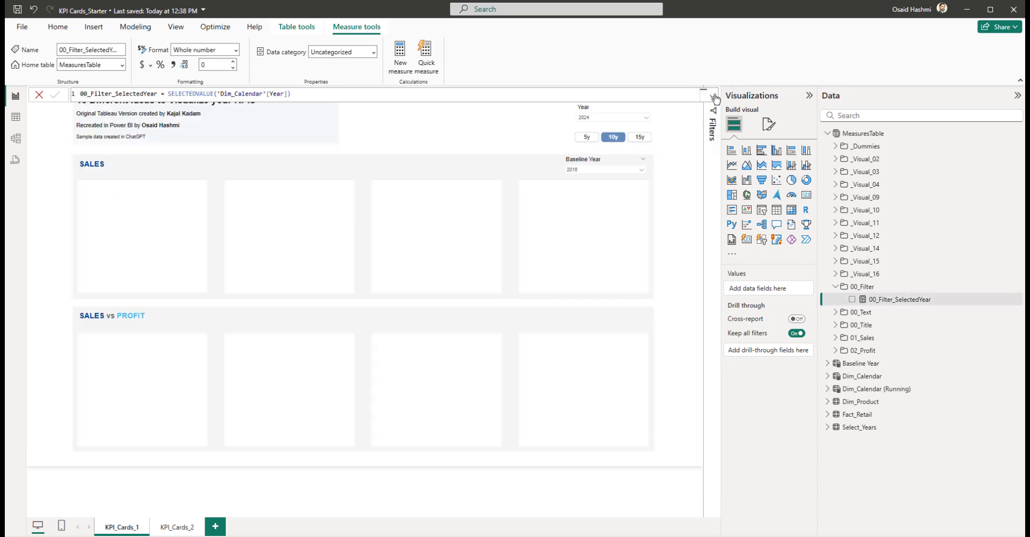
pyautogui.click(836, 287)
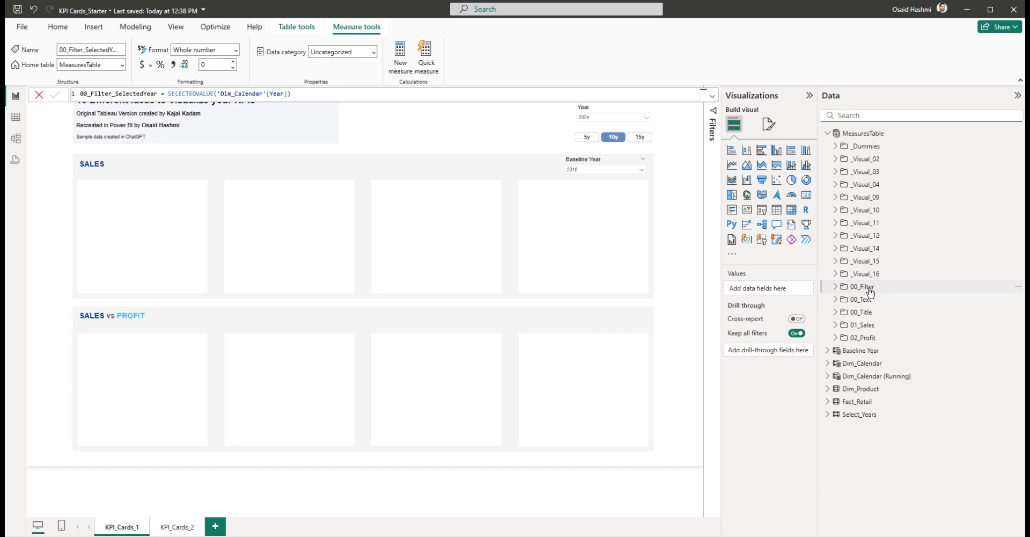
# - Check the formula of 00_Text (vs Baseline Year BY) in the 00_Text folder and look over the 00_Title measures
pyautogui.click(836, 300)
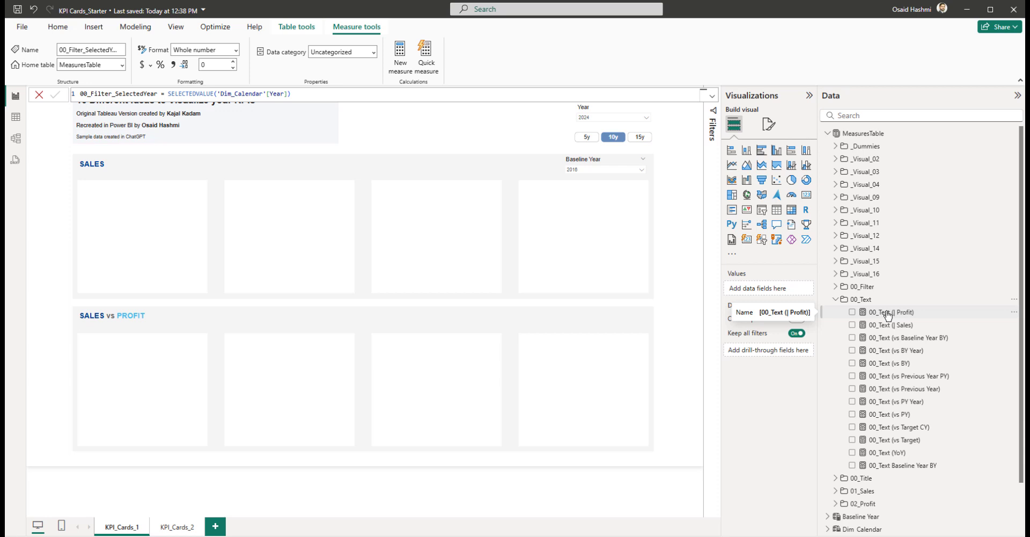
pyautogui.click(904, 337)
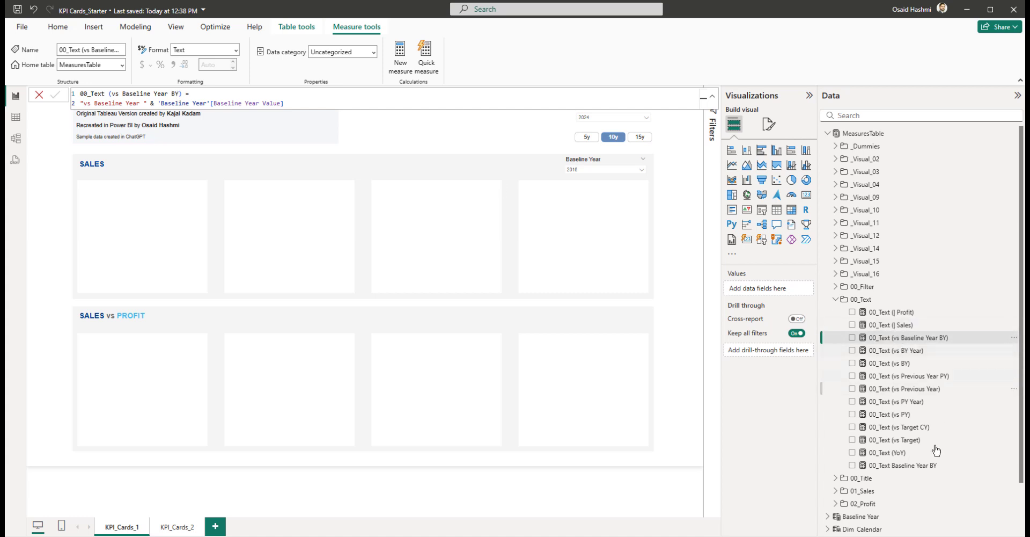
pyautogui.click(835, 299)
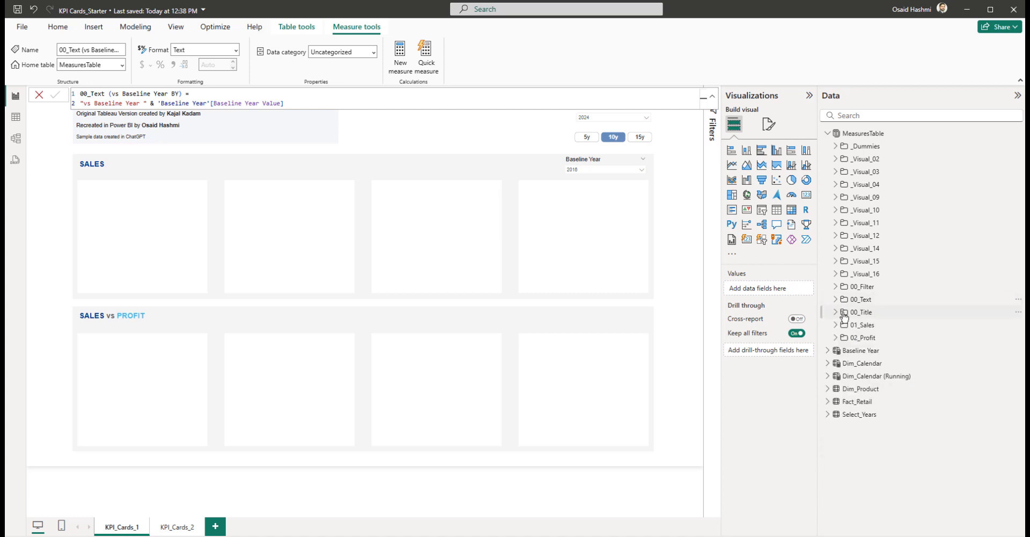
pyautogui.click(835, 312)
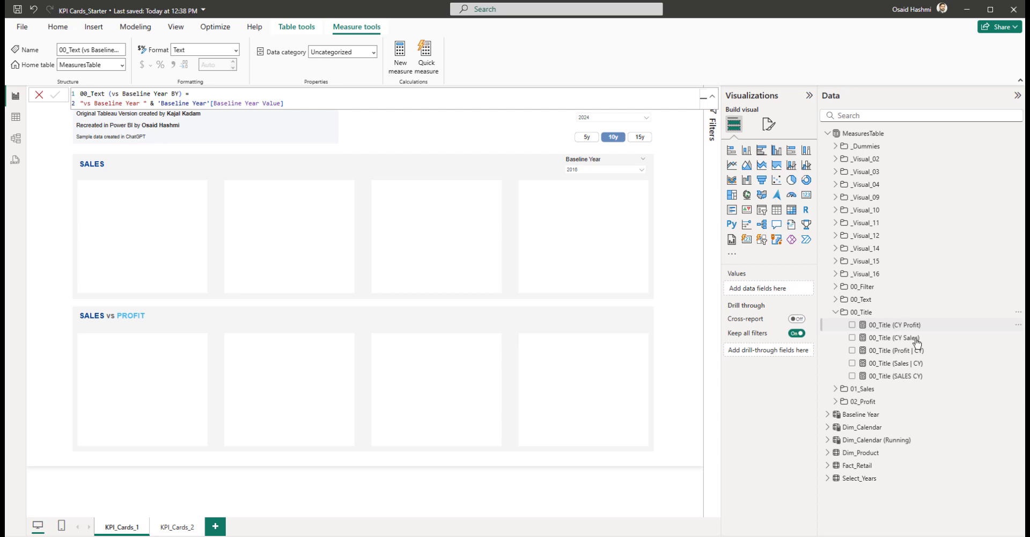
pyautogui.click(836, 312)
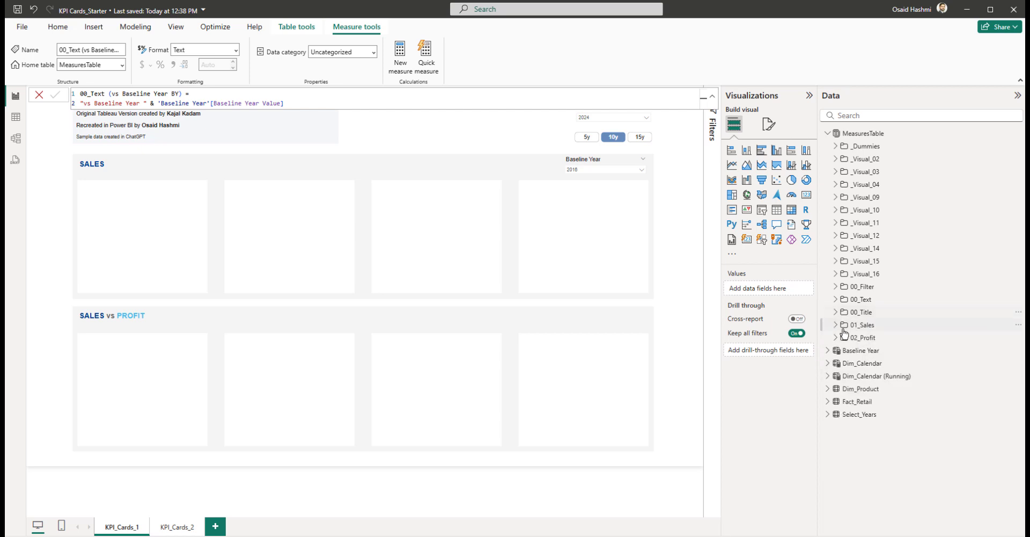
# - Look over the measures in the 01_Sales folder, collapse it, and look into the 02_Profit folder
pyautogui.click(835, 325)
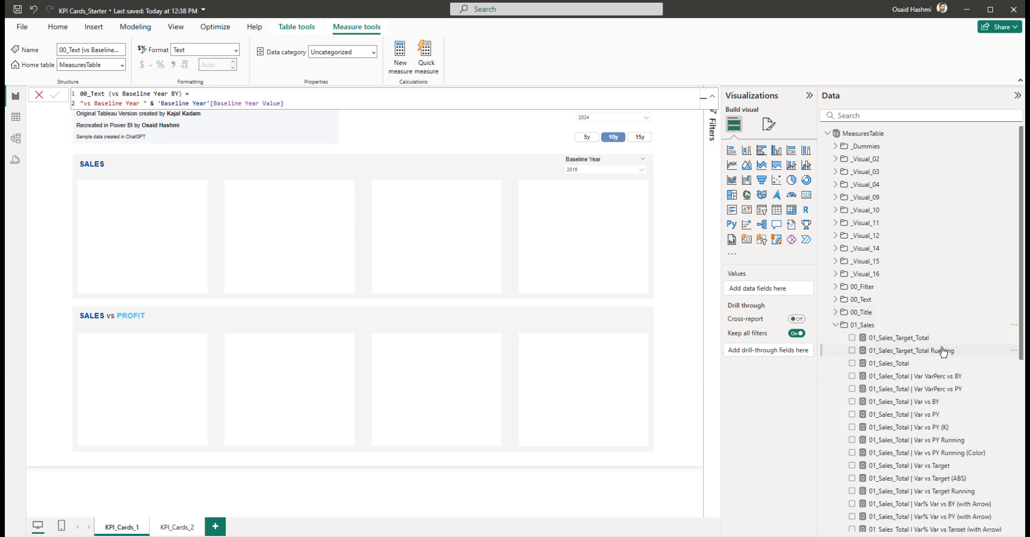
pyautogui.scroll(-5, 881, 343)
pyautogui.scroll(2, 942, 325)
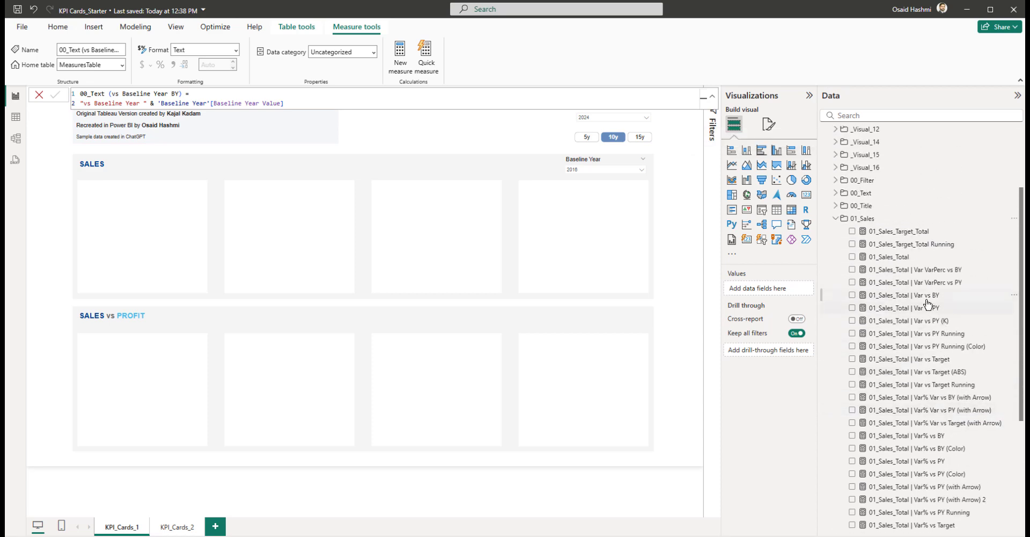
pyautogui.scroll(-4, 925, 305)
pyautogui.scroll(5, 912, 351)
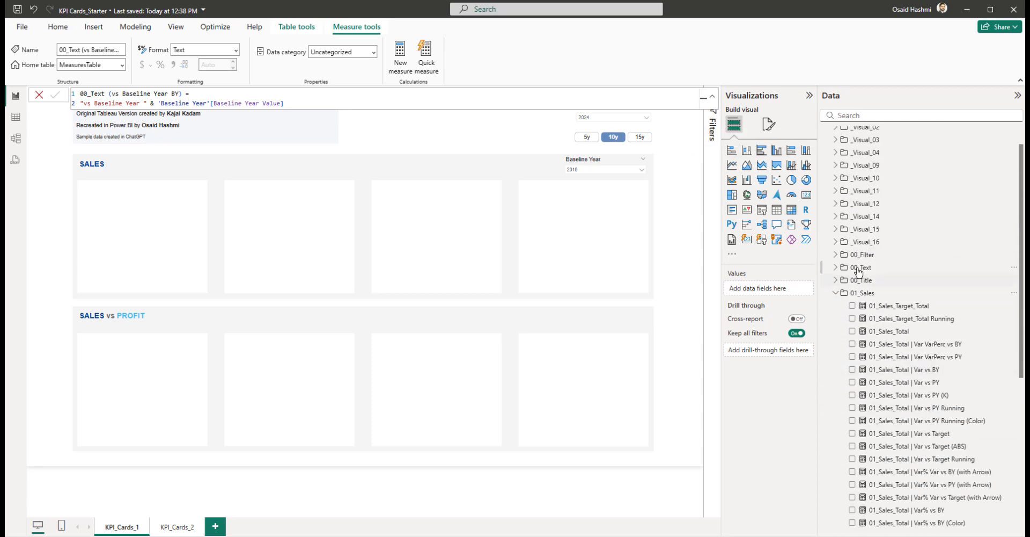
pyautogui.click(834, 294)
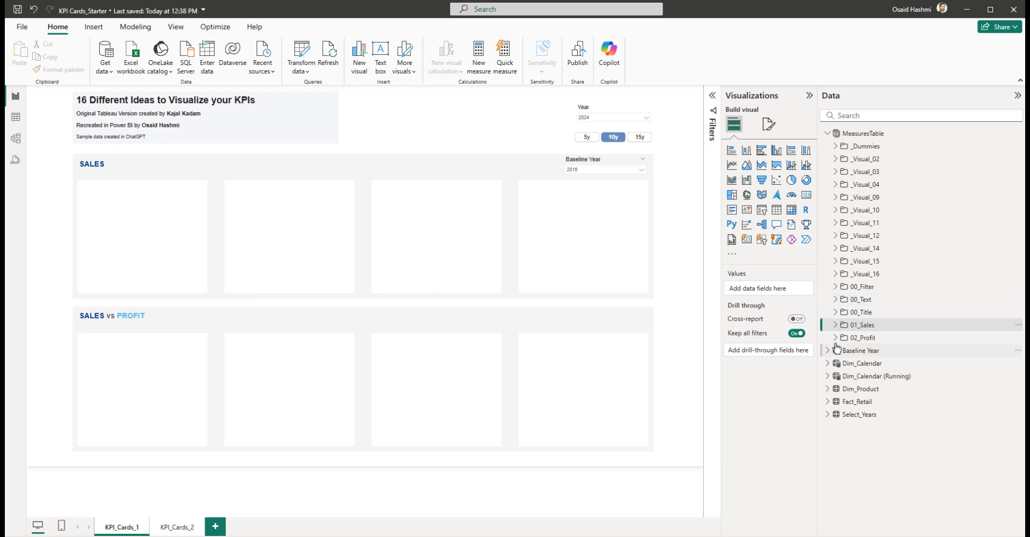
pyautogui.click(835, 338)
pyautogui.scroll(-3, 910, 364)
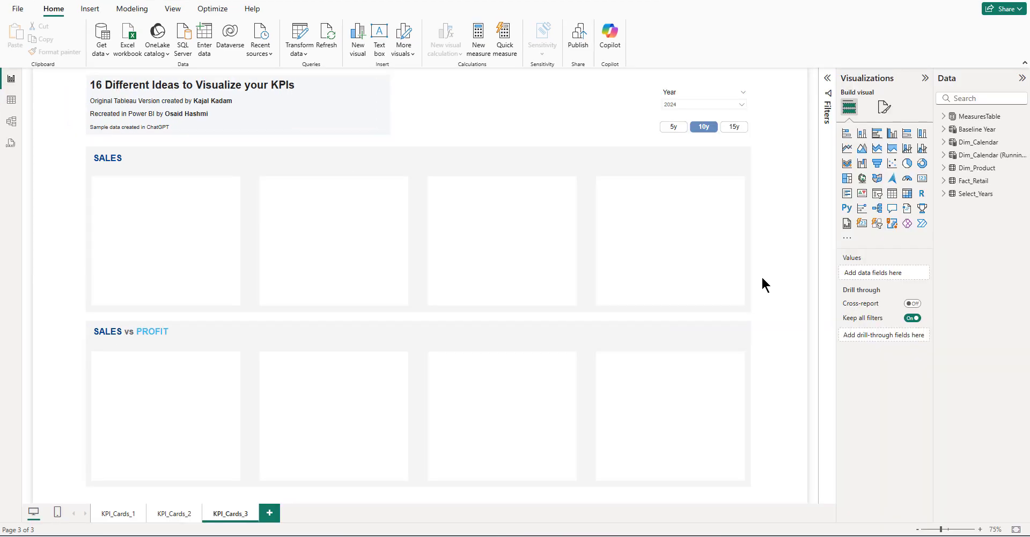
# - Copy the finished SALES 2024 card from the KPI_Cards_1 page into the second SALES placeholder of KPI_Cards_3 as a reference
pyautogui.click(119, 513)
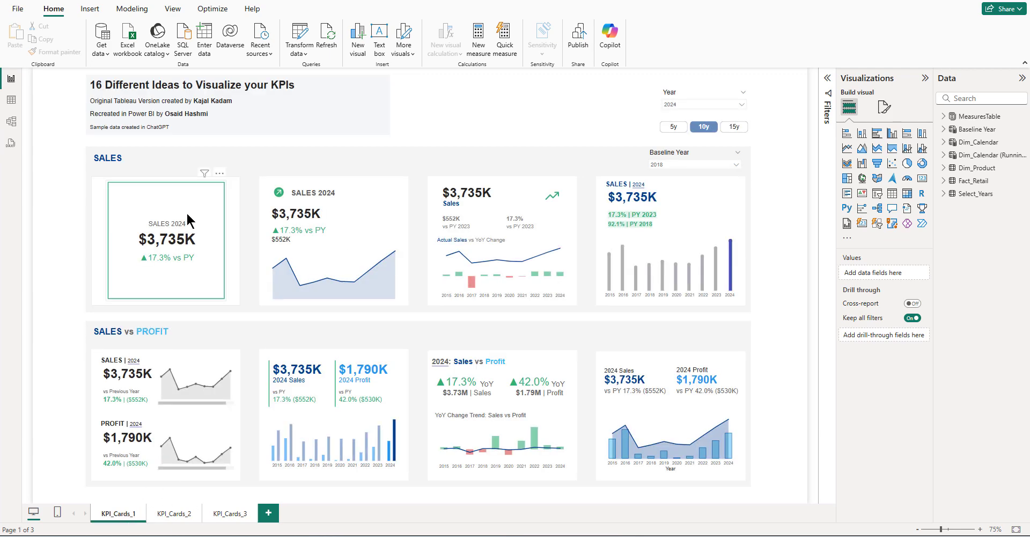
pyautogui.click(185, 211)
pyautogui.click(186, 211)
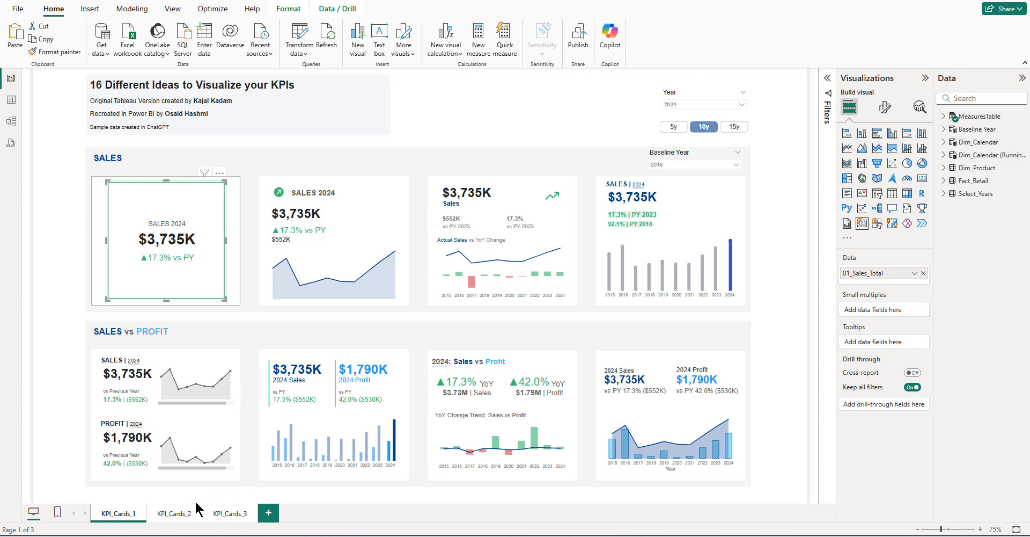
pyautogui.click(238, 514)
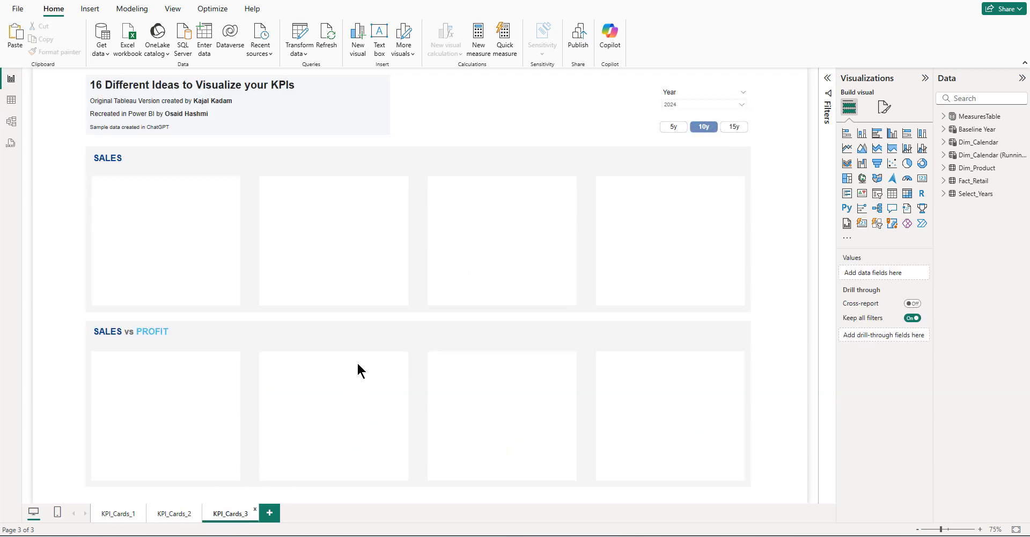
pyautogui.hotkey('ctrl', 'v')
pyautogui.moveTo(126, 149); pyautogui.dragTo(354, 260)
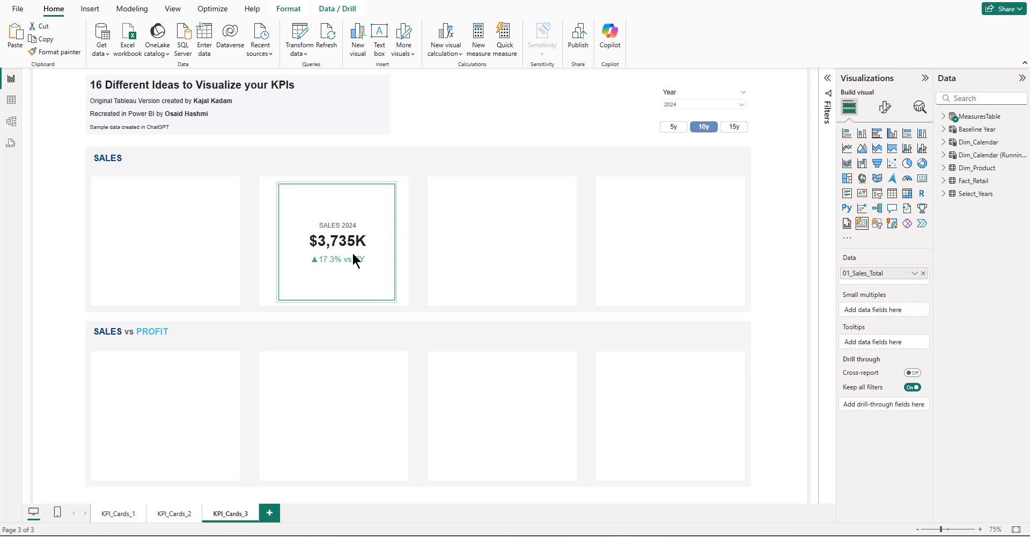
pyautogui.click(767, 250)
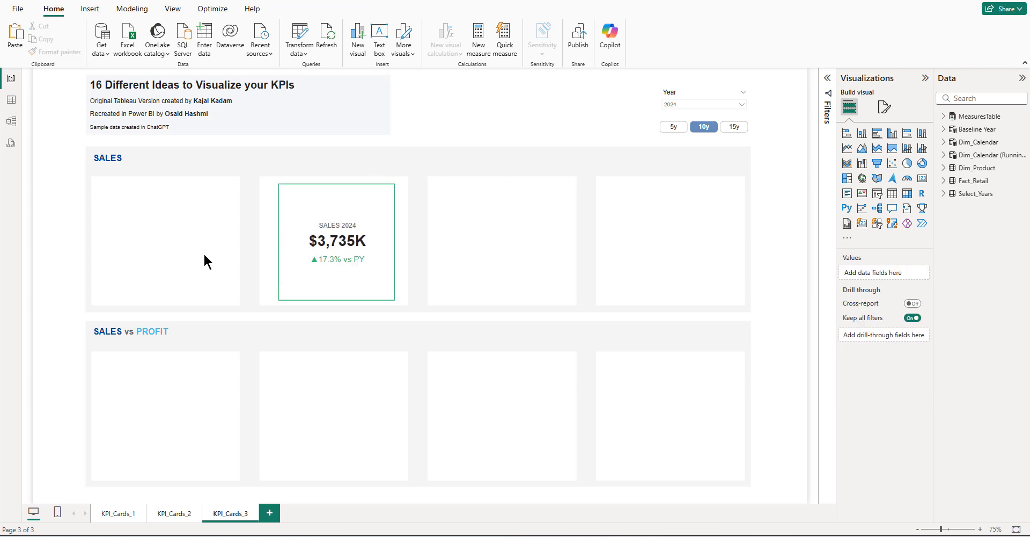
# - Add a new card visual showing 01_Sales_Total in the first SALES placeholder and narrow it to about the reference card's width
pyautogui.click(863, 227)
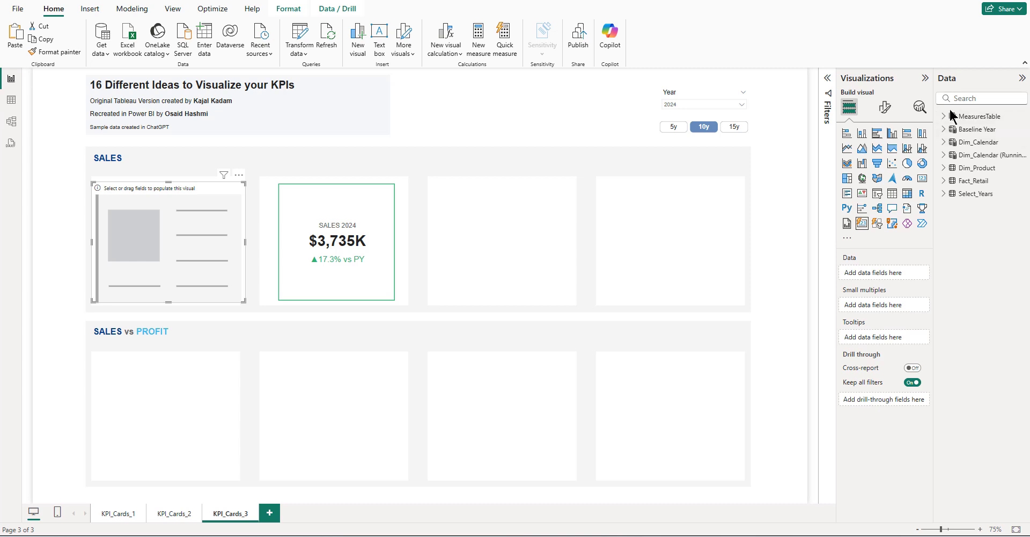
pyautogui.click(960, 97)
pyautogui.write('sal')
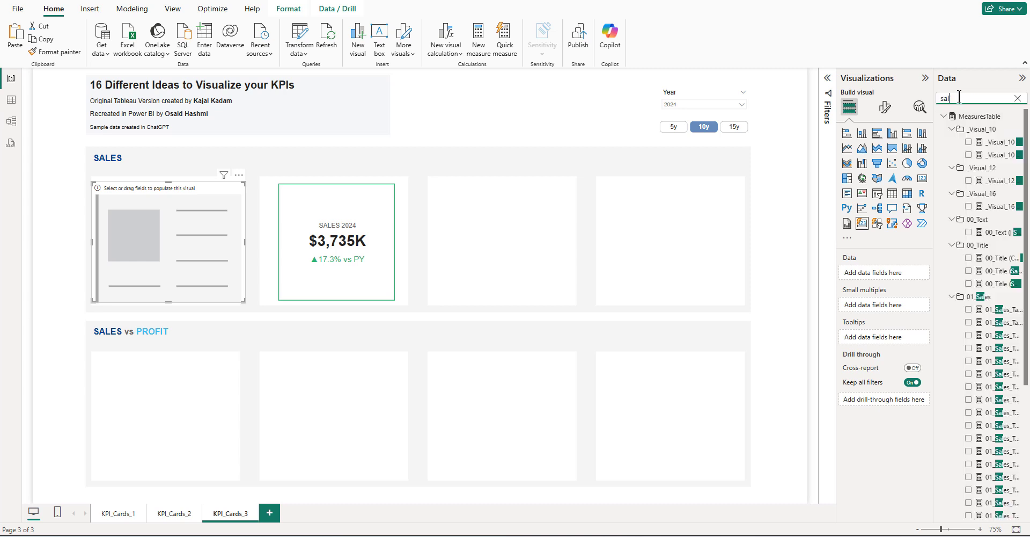
pyautogui.write('es_total')
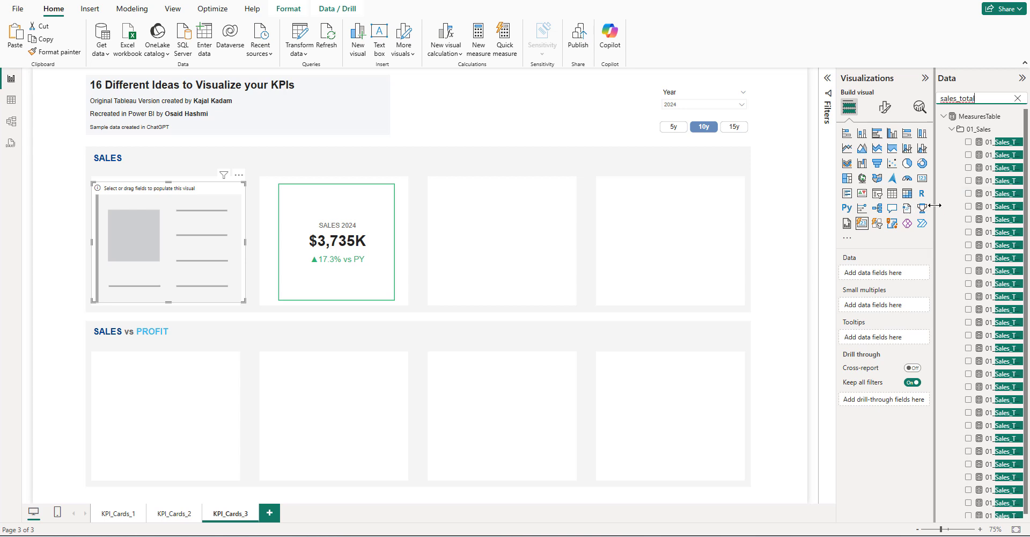
pyautogui.moveTo(935, 207); pyautogui.dragTo(831, 211)
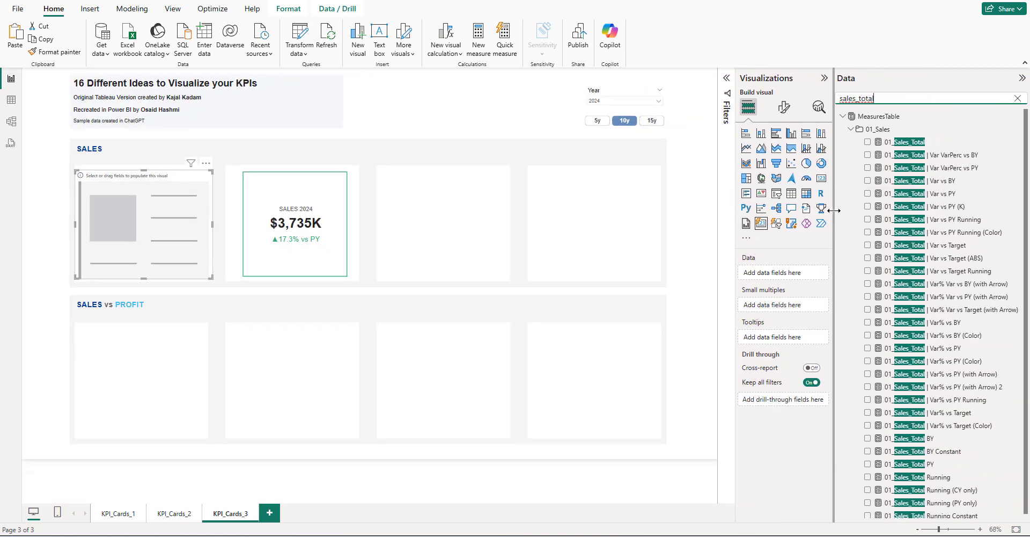
pyautogui.click(867, 141)
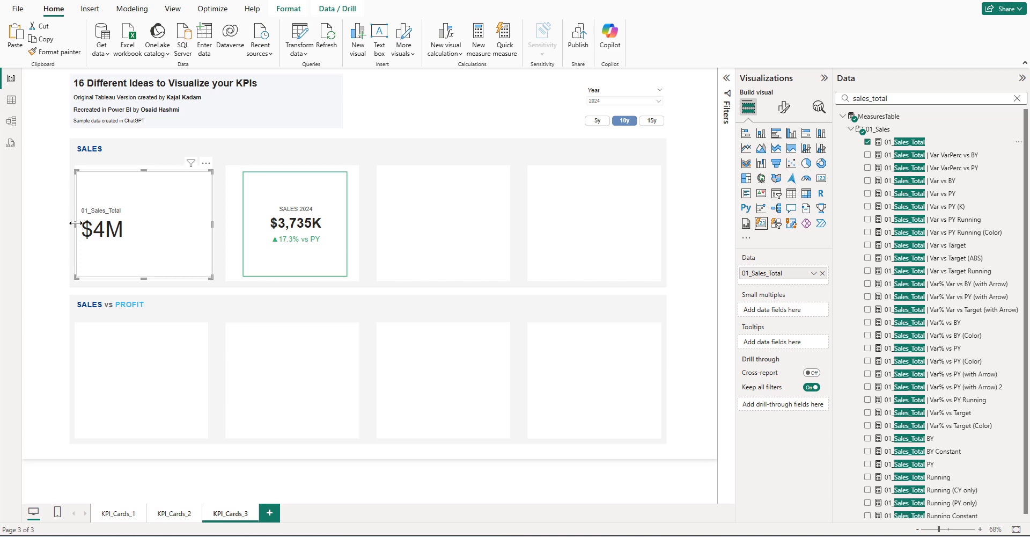
pyautogui.moveTo(75, 223); pyautogui.dragTo(89, 225)
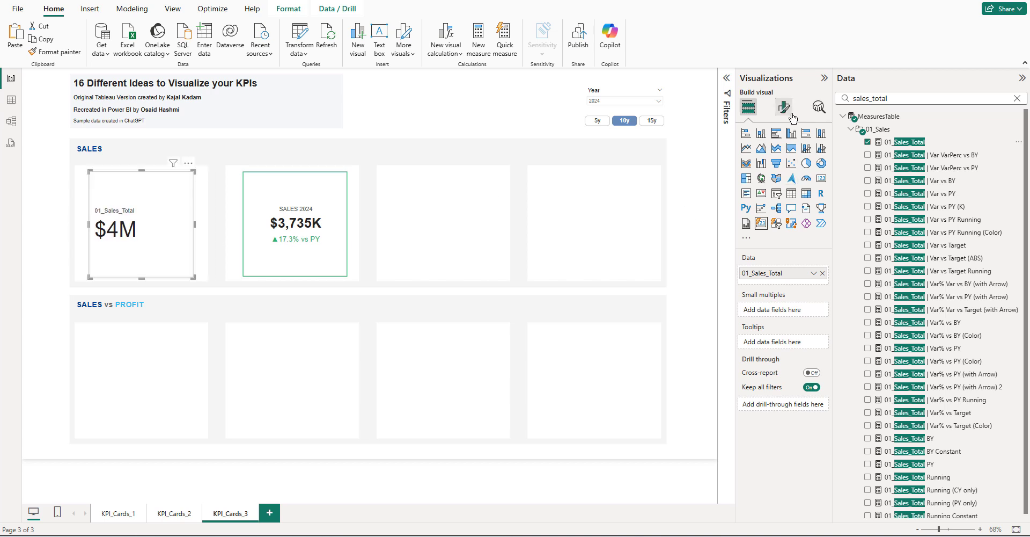
# - Set the new card's callout values to font size 28 with centered horizontal alignment for all series
pyautogui.click(793, 118)
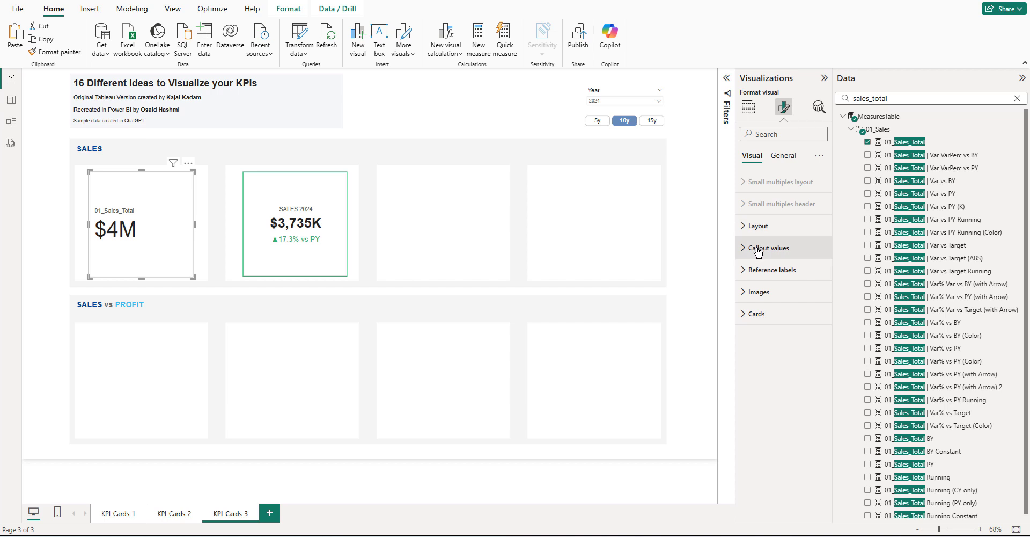
pyautogui.click(758, 249)
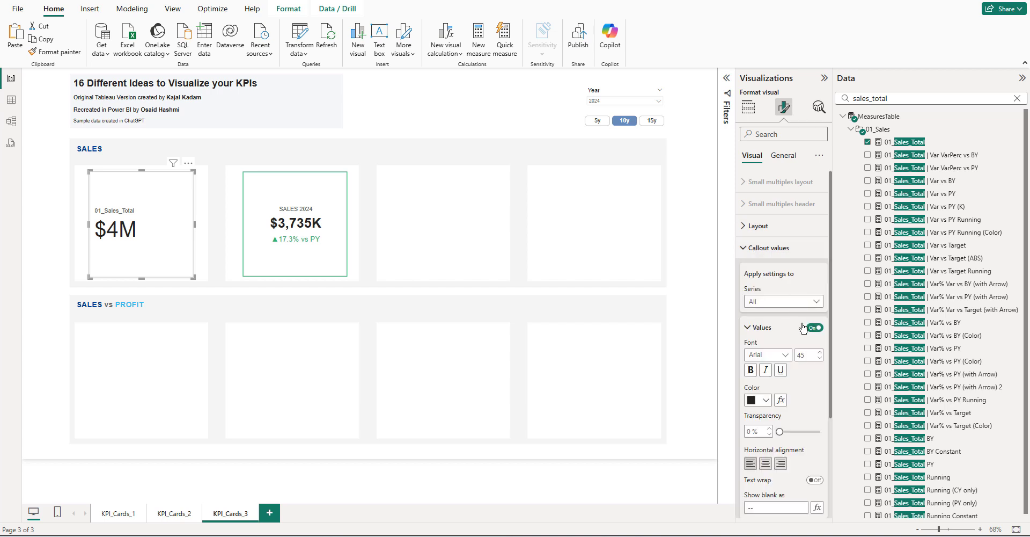
pyautogui.press('Down')
pyautogui.press('Down')
pyautogui.press('Down')
pyautogui.click(808, 355)
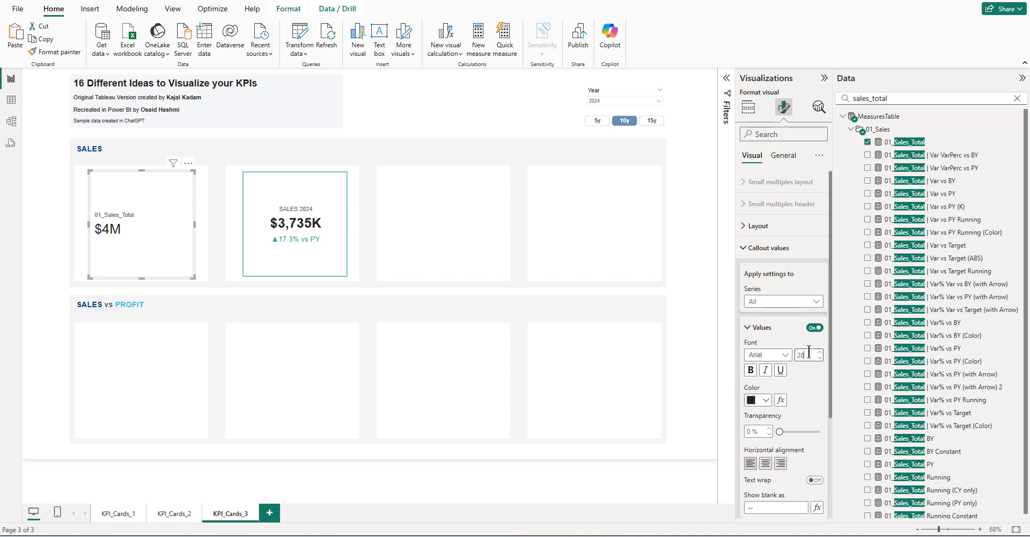
pyautogui.click(808, 355)
pyautogui.click(766, 463)
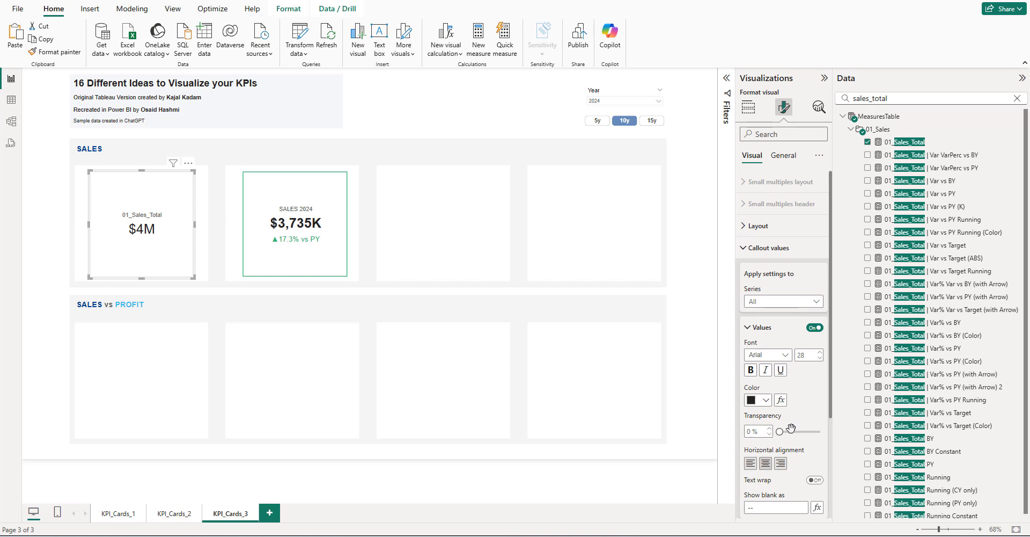
# - Set the callout value display units of the 01_Sales_Total series to Thousands
pyautogui.click(784, 301)
pyautogui.click(762, 328)
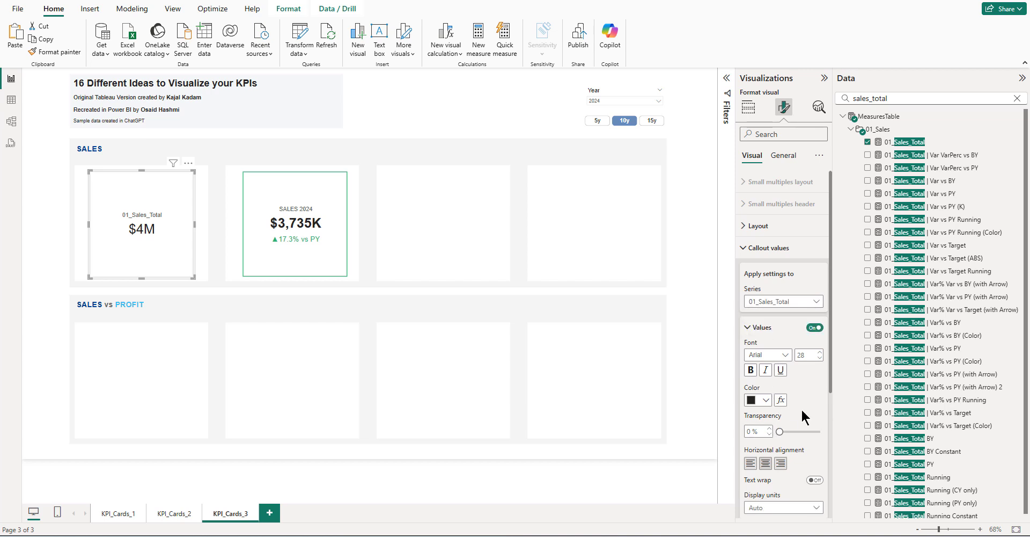
pyautogui.scroll(-3, 791, 425)
pyautogui.scroll(-1, 790, 425)
pyautogui.click(783, 346)
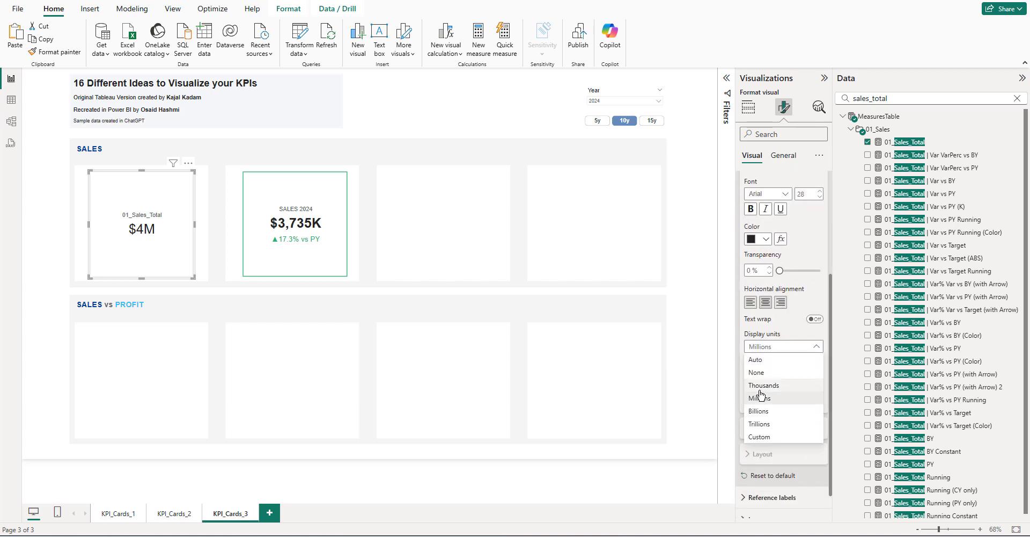
pyautogui.click(762, 385)
pyautogui.scroll(3, 799, 292)
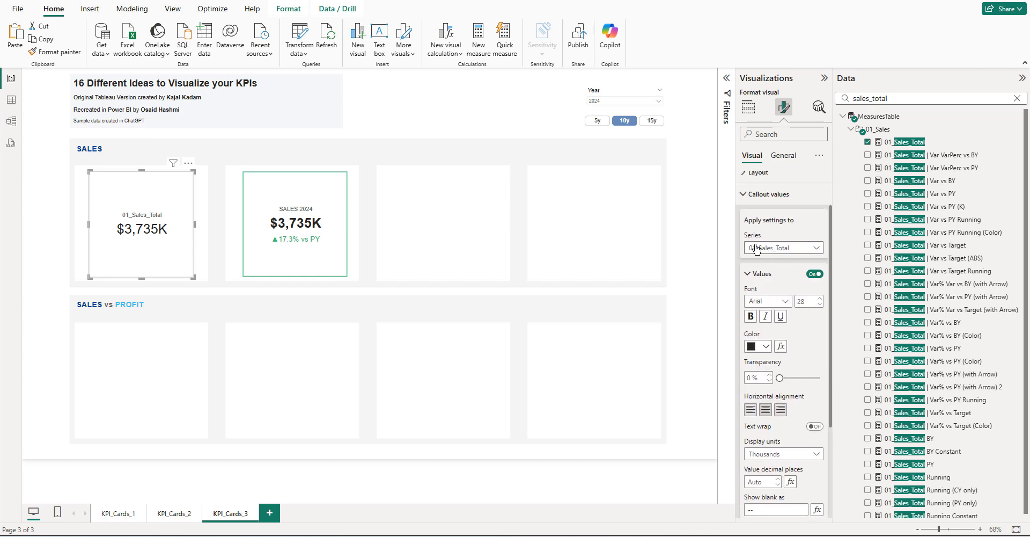
# - Make the card's callout values bold for all series
pyautogui.click(757, 248)
pyautogui.click(763, 261)
pyautogui.scroll(-1, 793, 343)
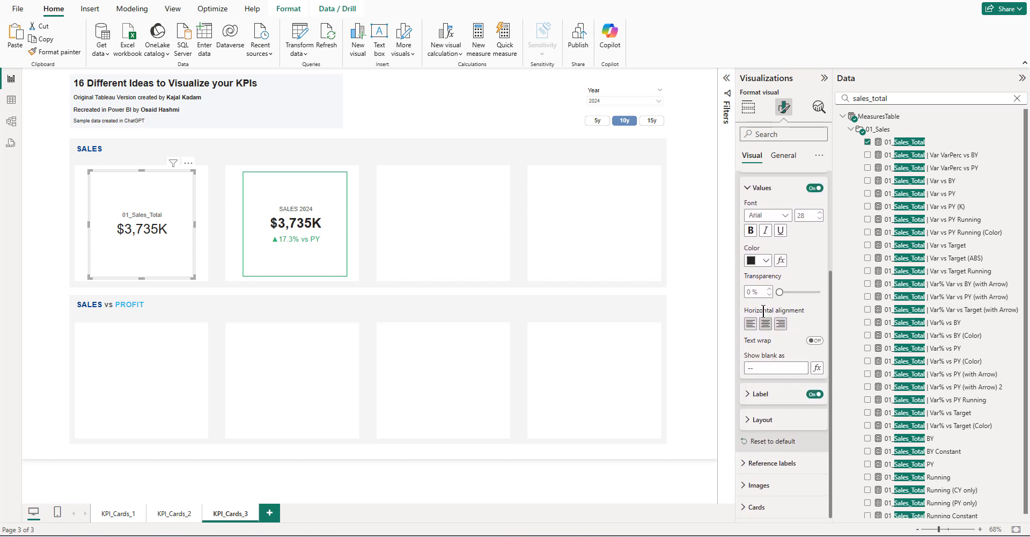
pyautogui.click(751, 231)
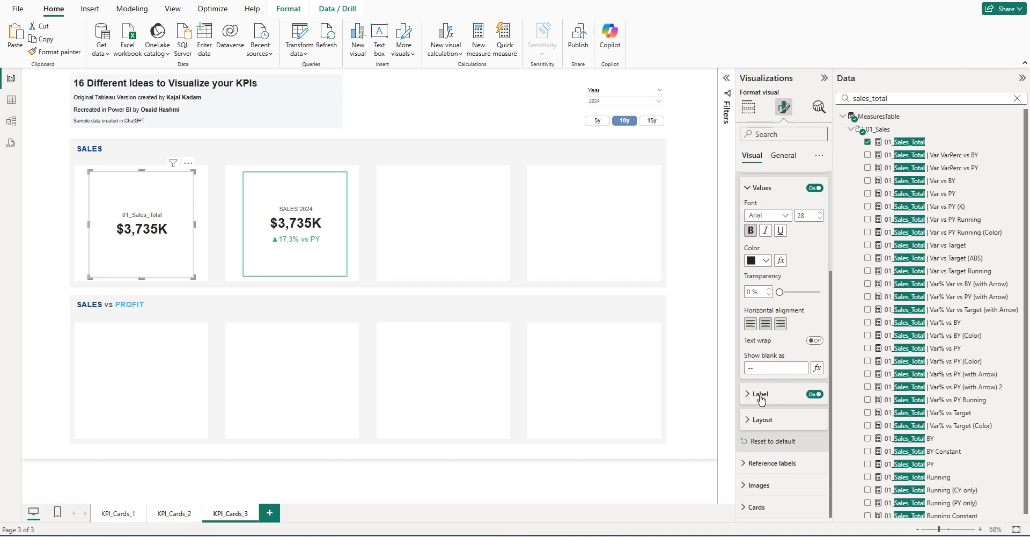
# - Base the label text of the 01_Sales_Total callout series on the field value of 00_Title (SALES CY)
pyautogui.scroll(2, 787, 293)
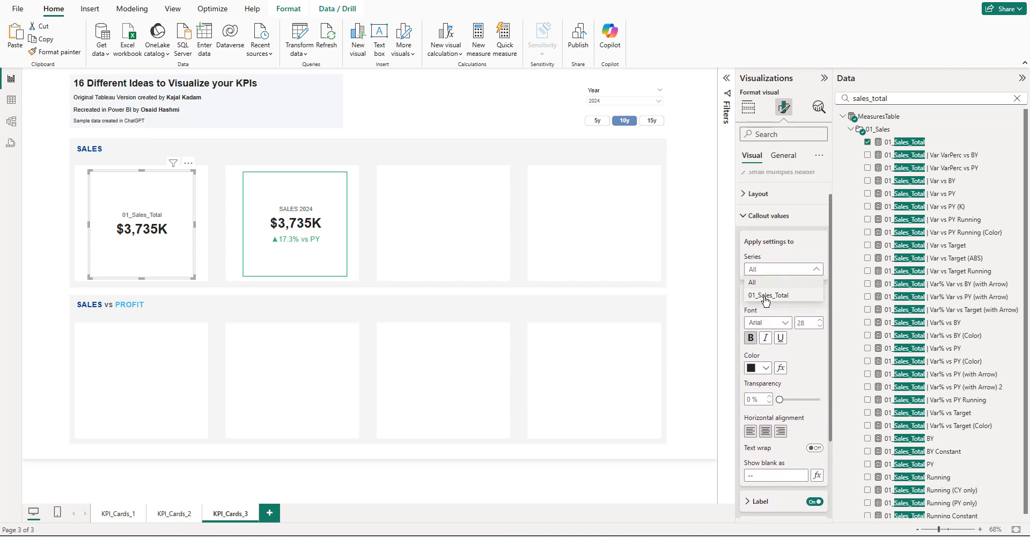
pyautogui.scroll(-2, 770, 322)
pyautogui.click(759, 395)
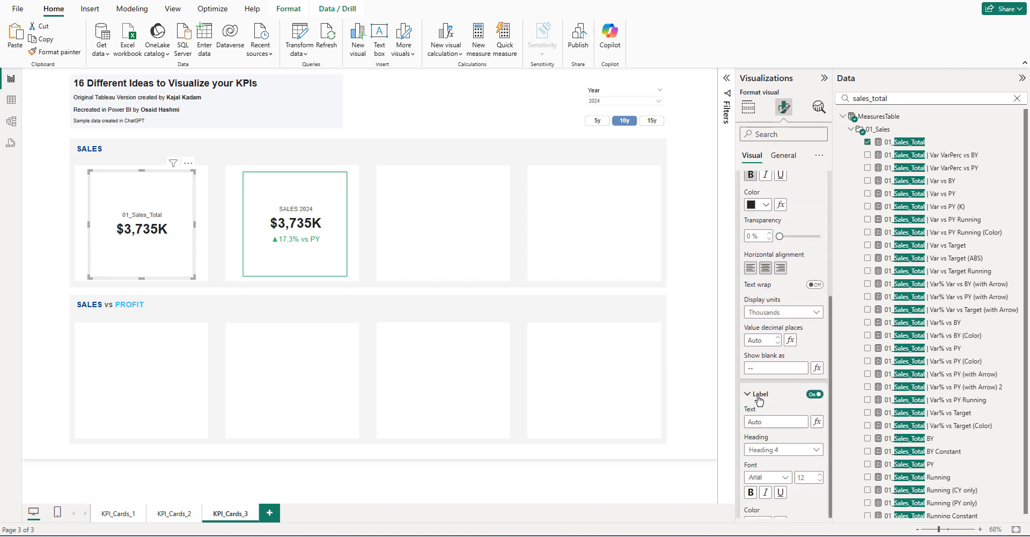
pyautogui.scroll(-2, 769, 396)
pyautogui.click(816, 315)
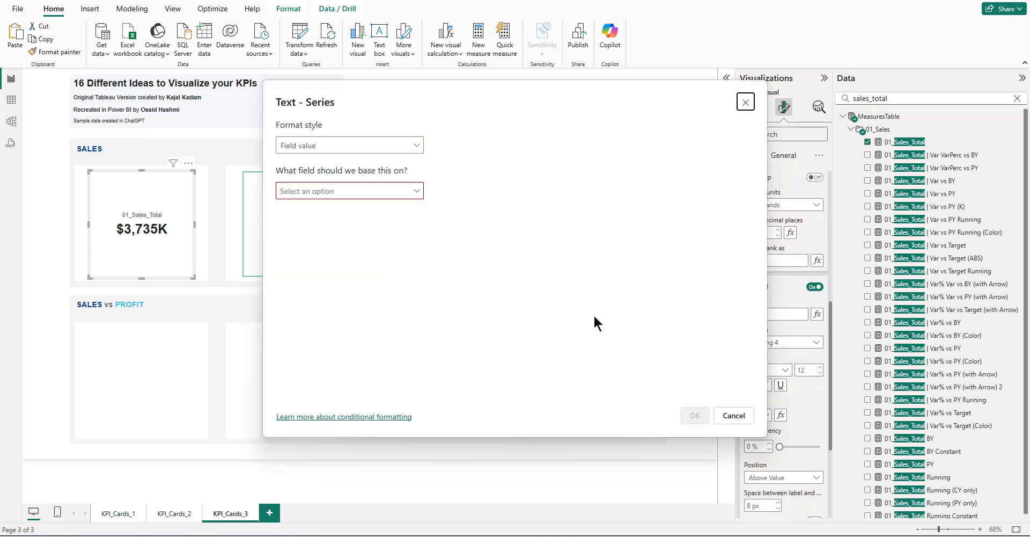
pyautogui.click(320, 192)
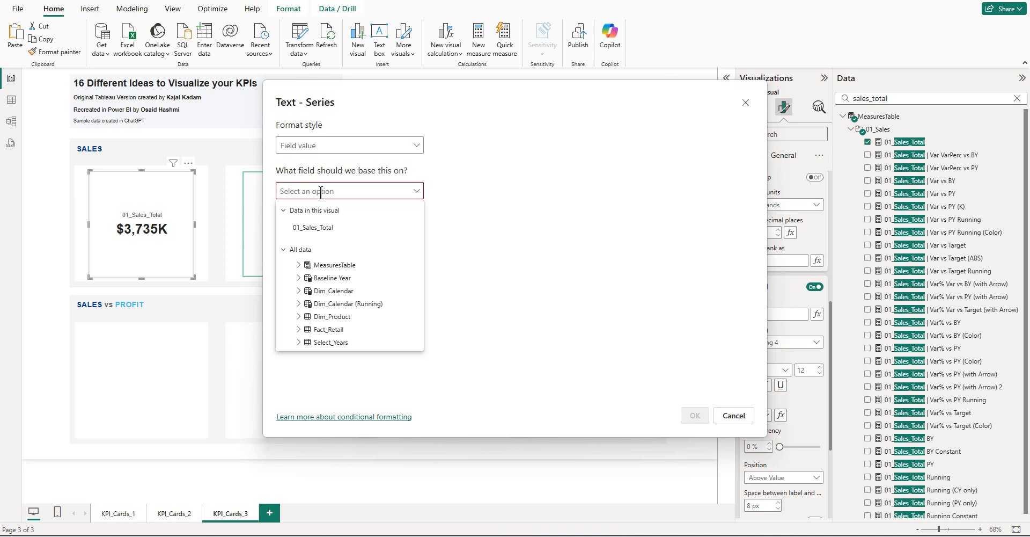
pyautogui.write('sales')
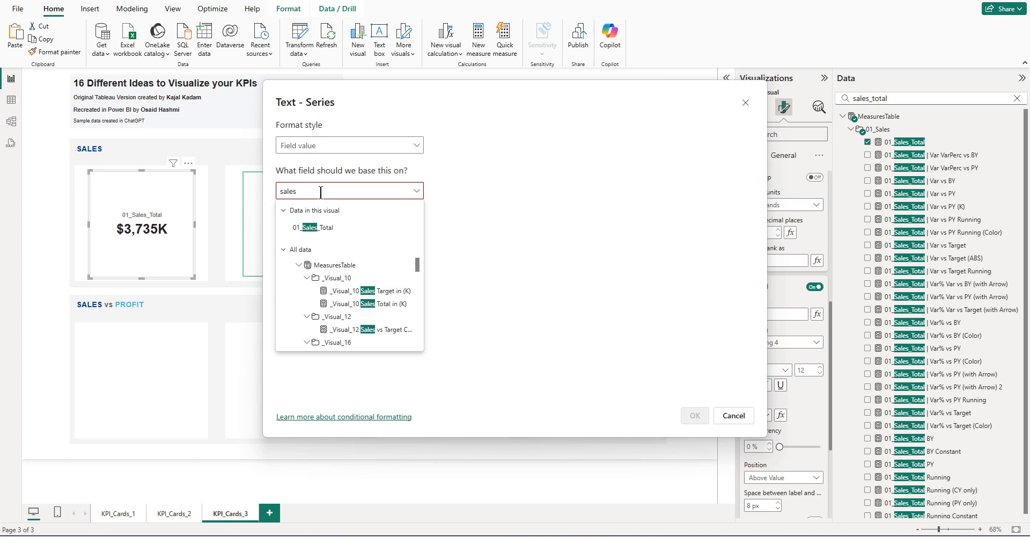
pyautogui.write(' cy')
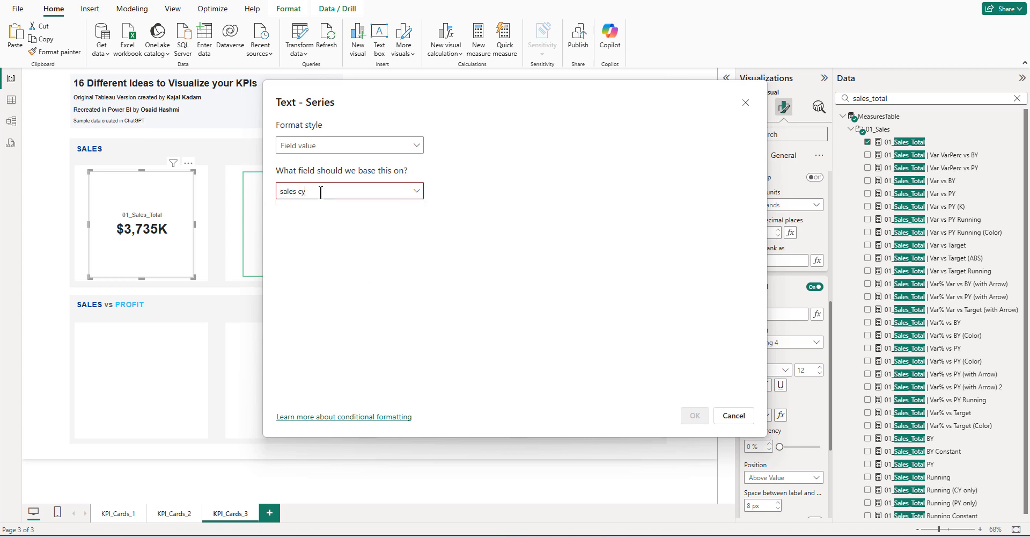
pyautogui.click(419, 194)
pyautogui.click(363, 293)
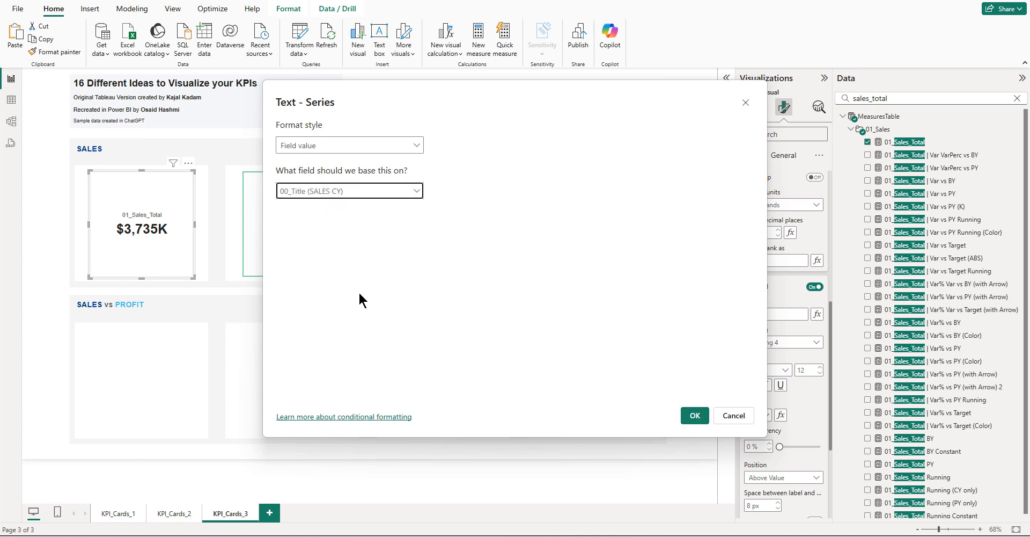
pyautogui.click(694, 414)
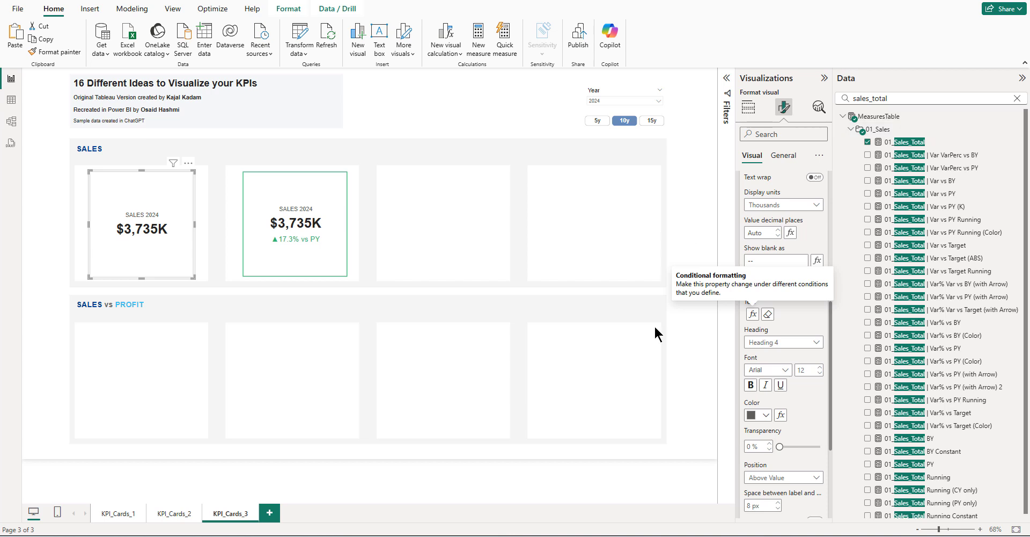
pyautogui.scroll(3, 786, 337)
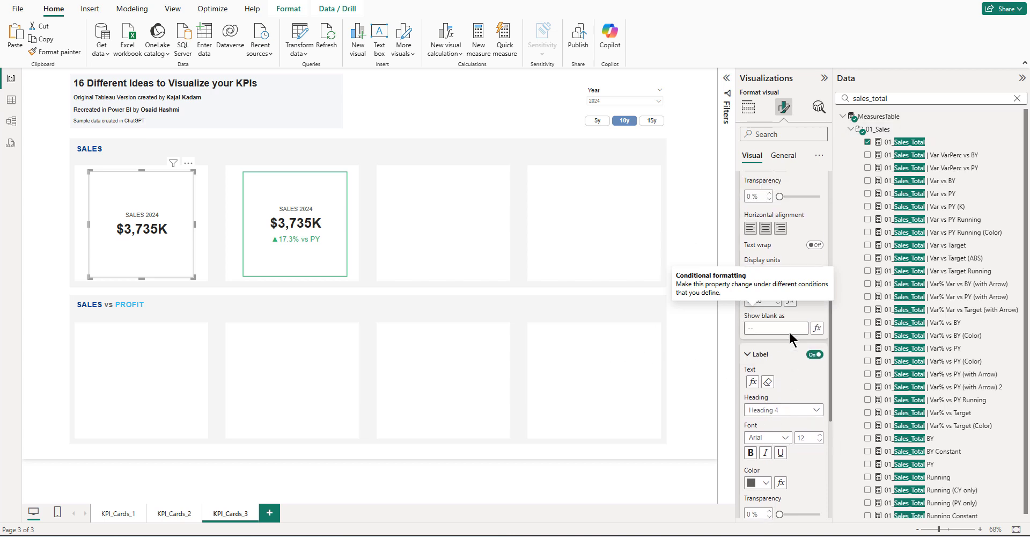
pyautogui.scroll(3, 783, 292)
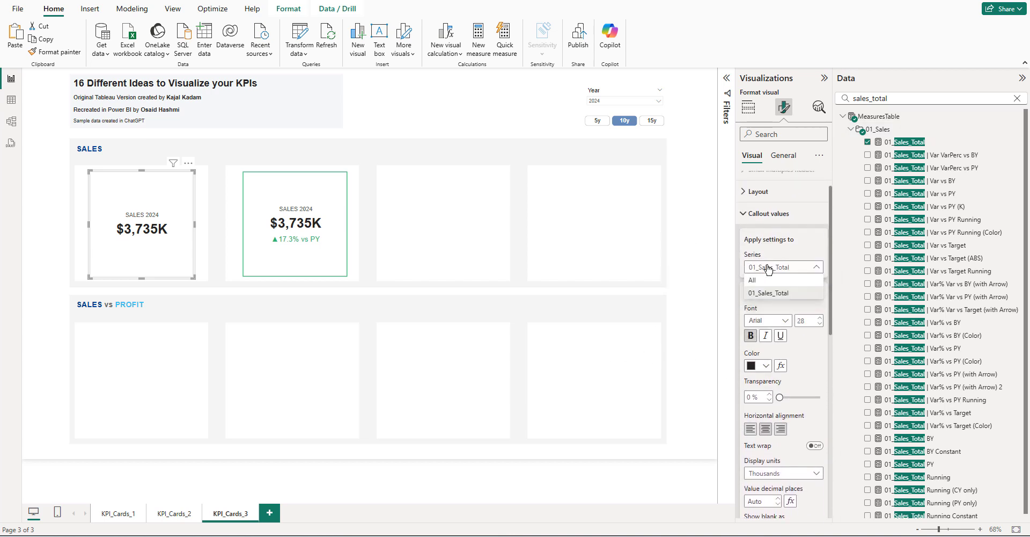
pyautogui.click(767, 267)
pyautogui.click(765, 281)
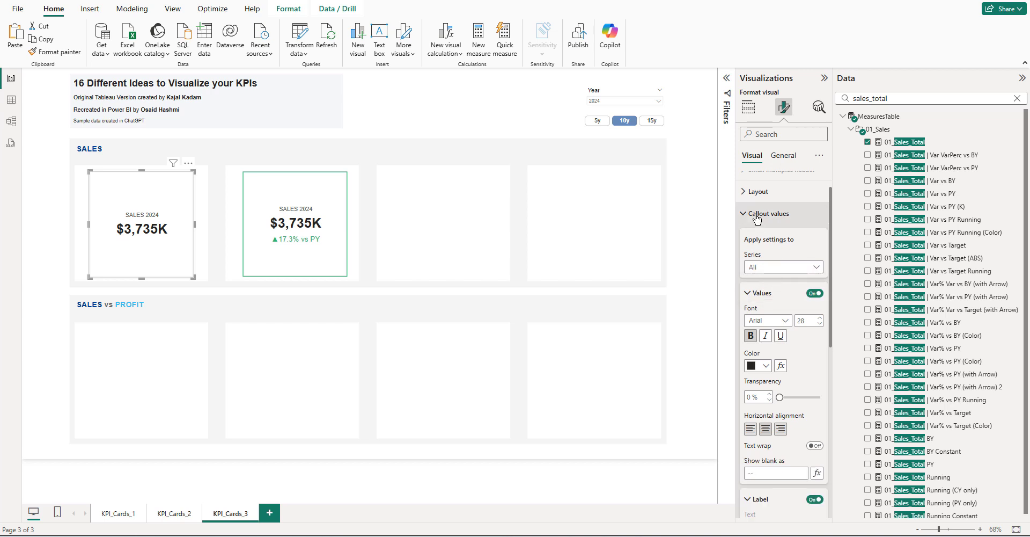
pyautogui.click(773, 266)
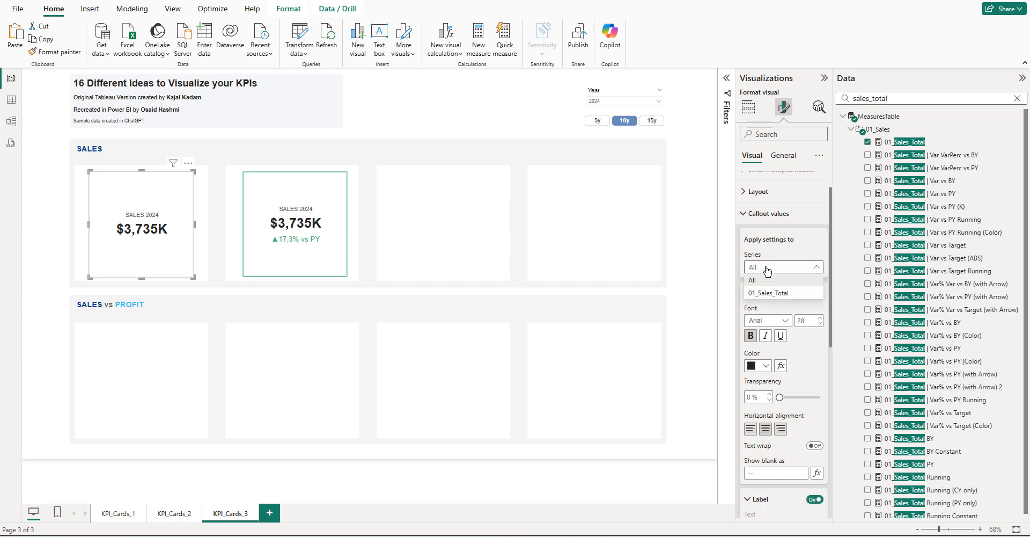
pyautogui.click(765, 293)
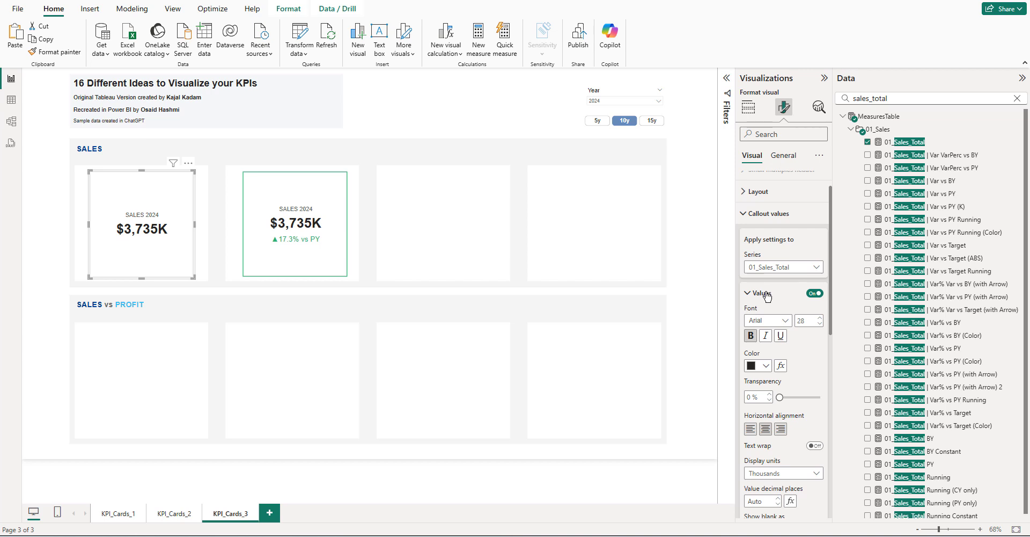
# - Add the 01_Sales_Total | Var% vs PY (with Arrow) measure as a reference label for the 01_Sales_Total series
pyautogui.click(767, 293)
pyautogui.click(763, 319)
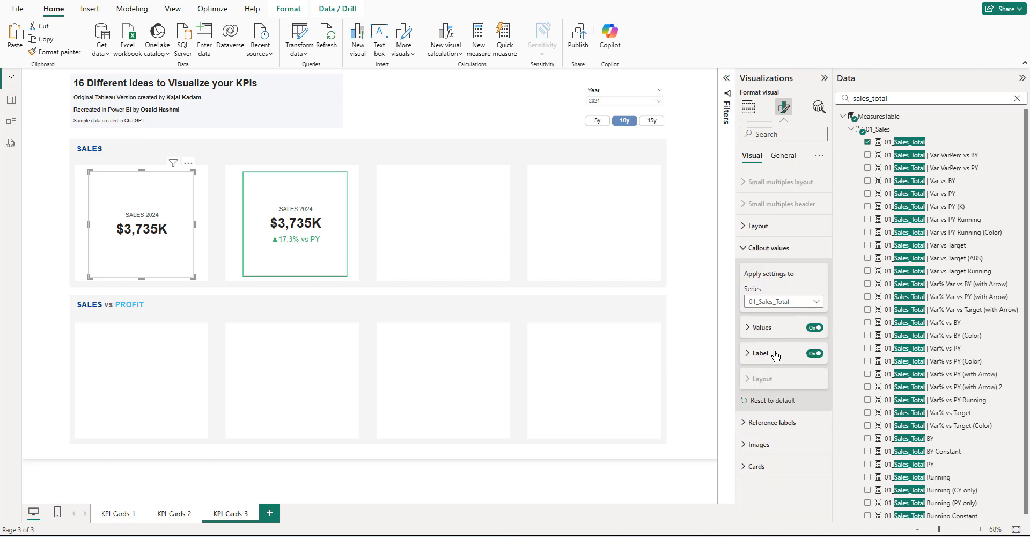
pyautogui.click(768, 420)
pyautogui.scroll(-3, 767, 416)
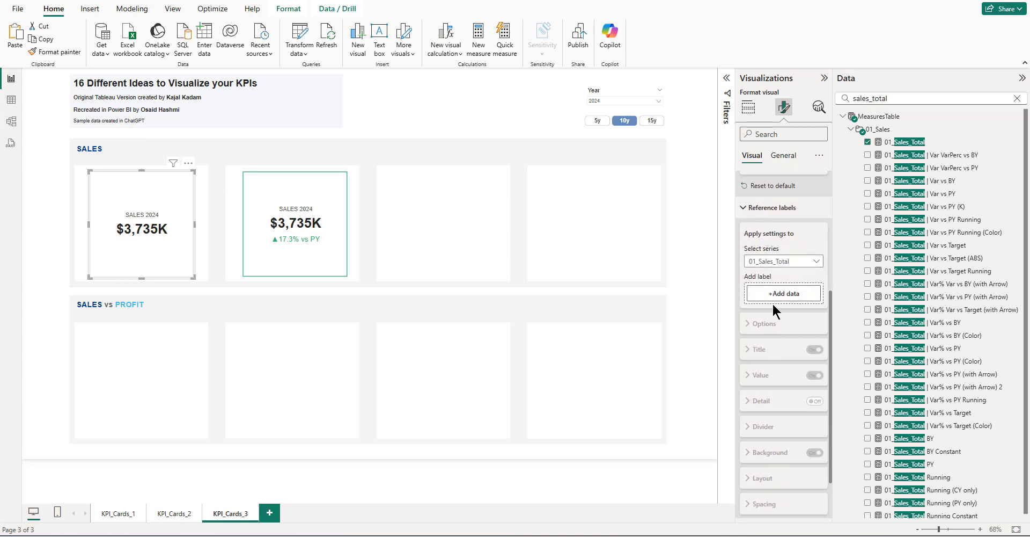
pyautogui.doubleClick(891, 98)
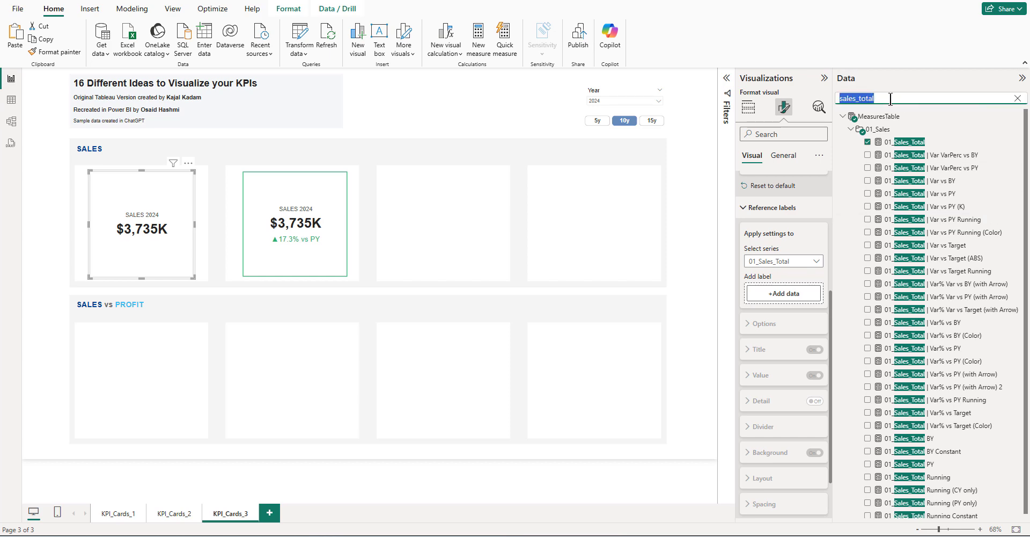
pyautogui.write('arrow')
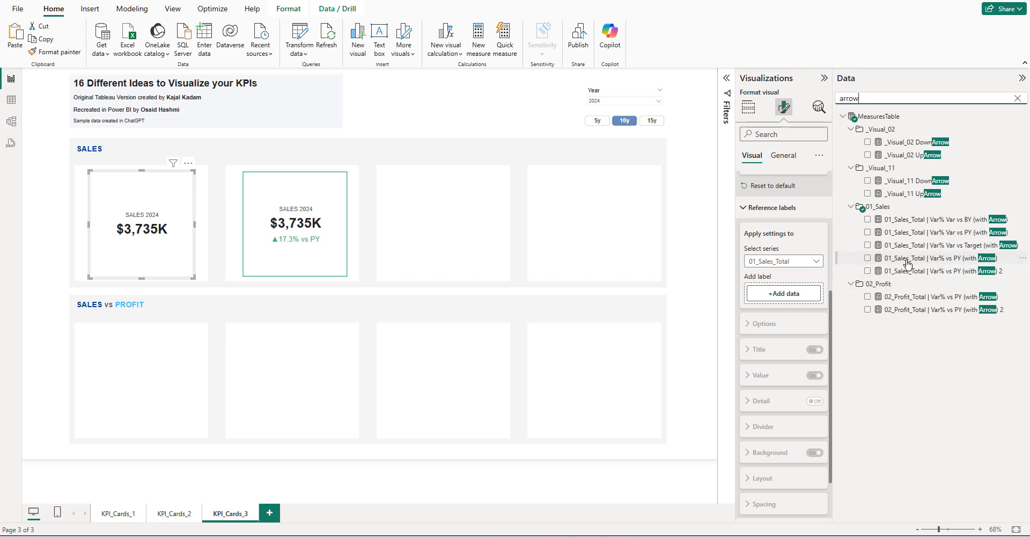
pyautogui.moveTo(907, 263); pyautogui.dragTo(783, 294)
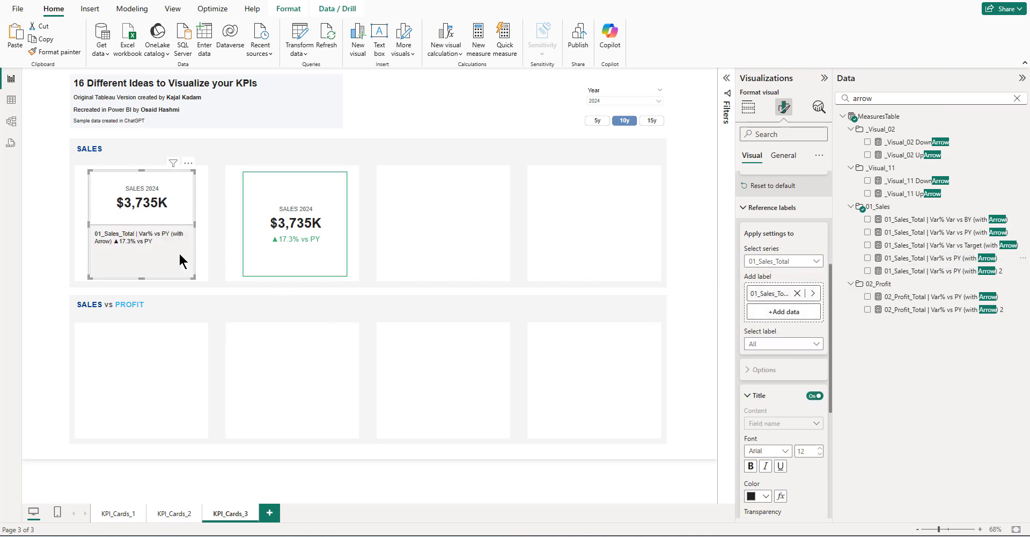
# - Turn off the reference label title and divider for all series
pyautogui.click(770, 260)
pyautogui.click(762, 275)
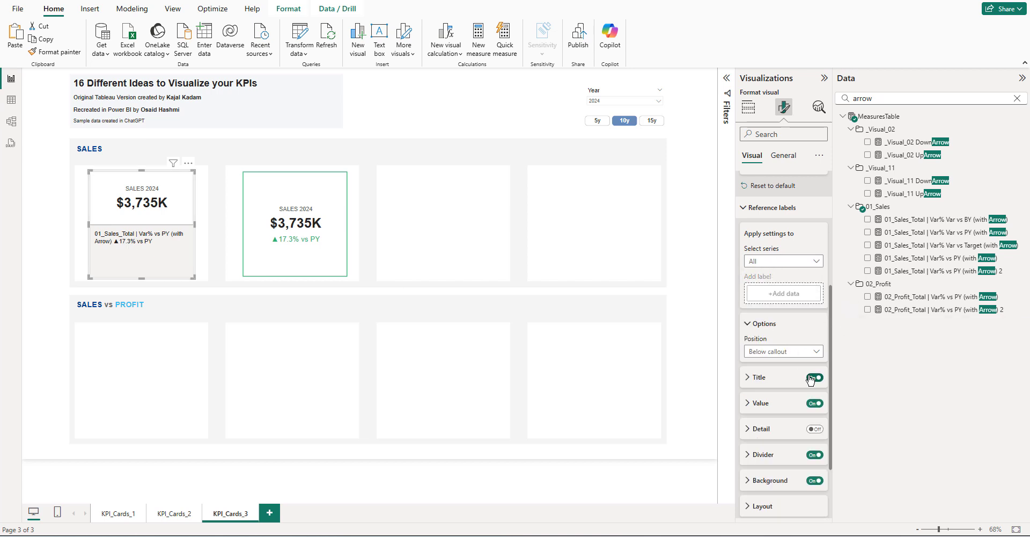
pyautogui.click(815, 377)
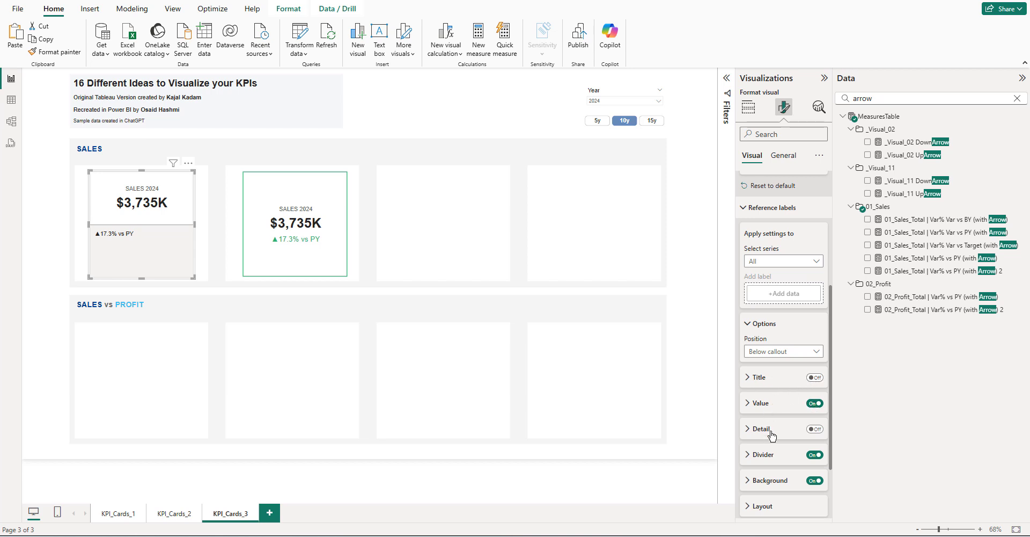
pyautogui.scroll(-3, 771, 436)
pyautogui.click(814, 367)
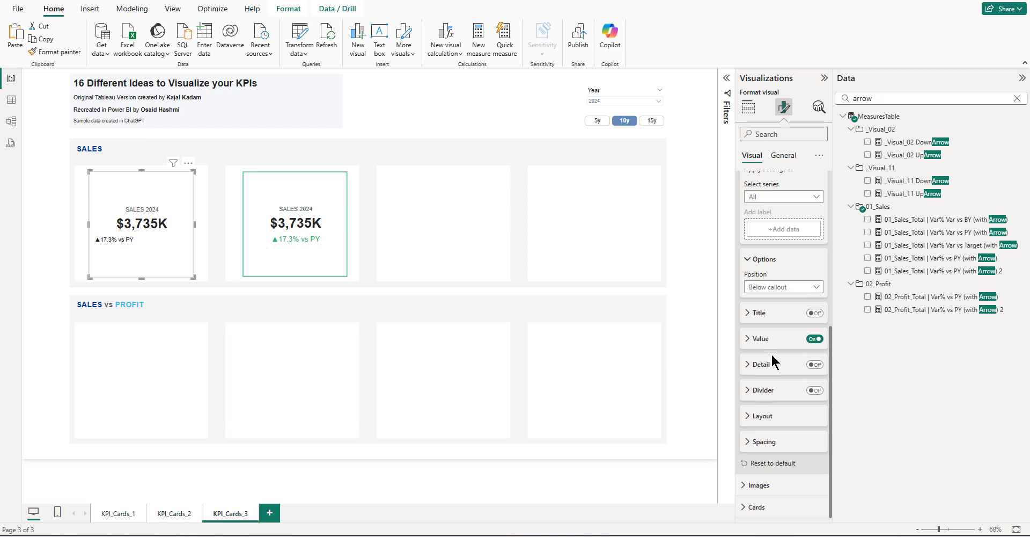
# - Center the card's reference label horizontally in its layout for all series
pyautogui.click(764, 338)
pyautogui.scroll(-3, 772, 376)
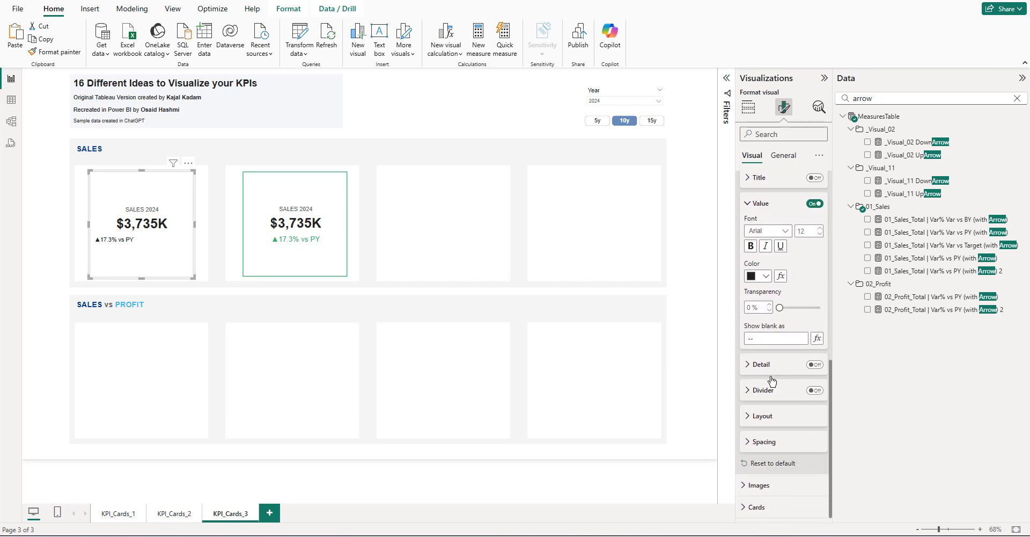
pyautogui.click(762, 441)
pyautogui.scroll(-2, 764, 418)
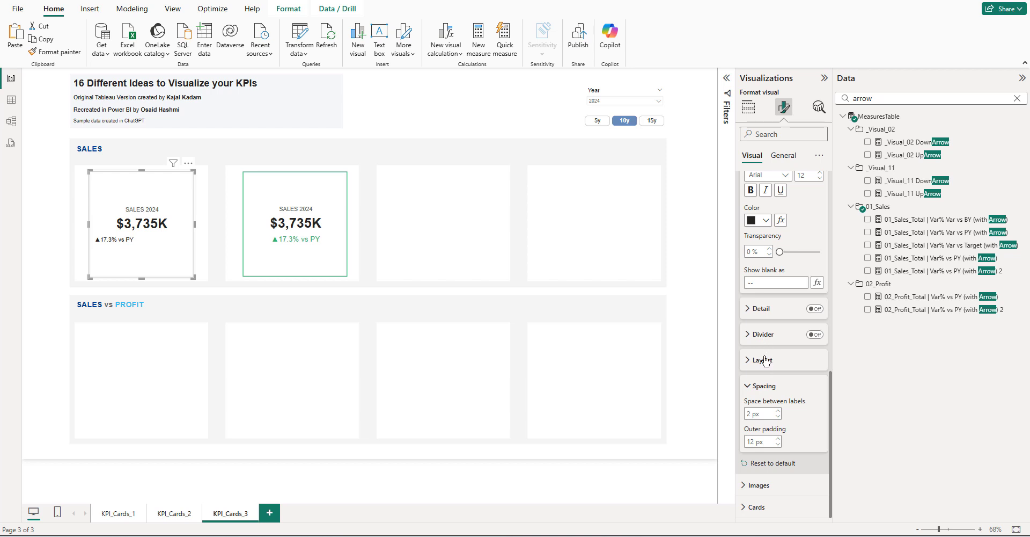
pyautogui.click(766, 360)
pyautogui.scroll(-2, 766, 360)
pyautogui.click(766, 358)
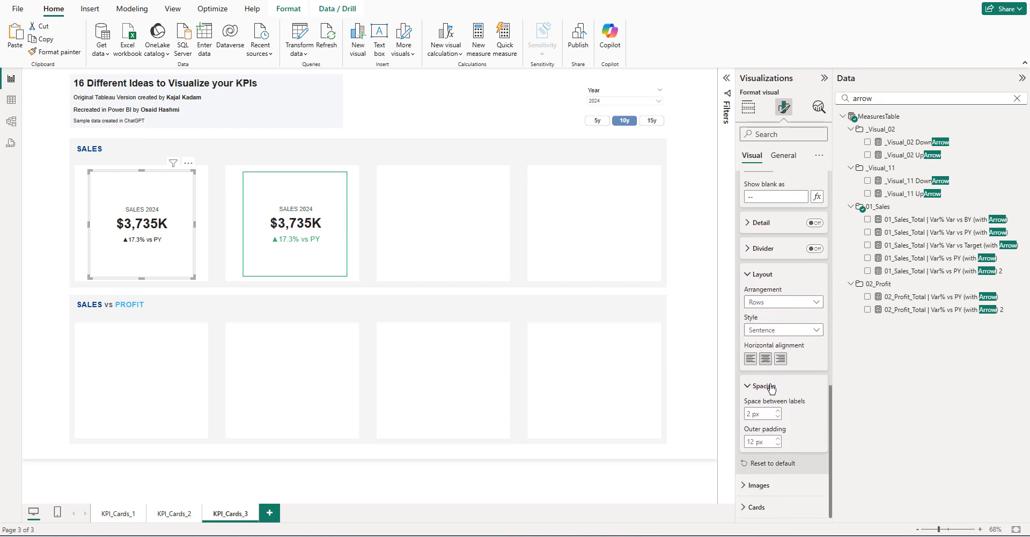
# - Set the reference label value's font size to 15 for all series
pyautogui.scroll(2, 778, 336)
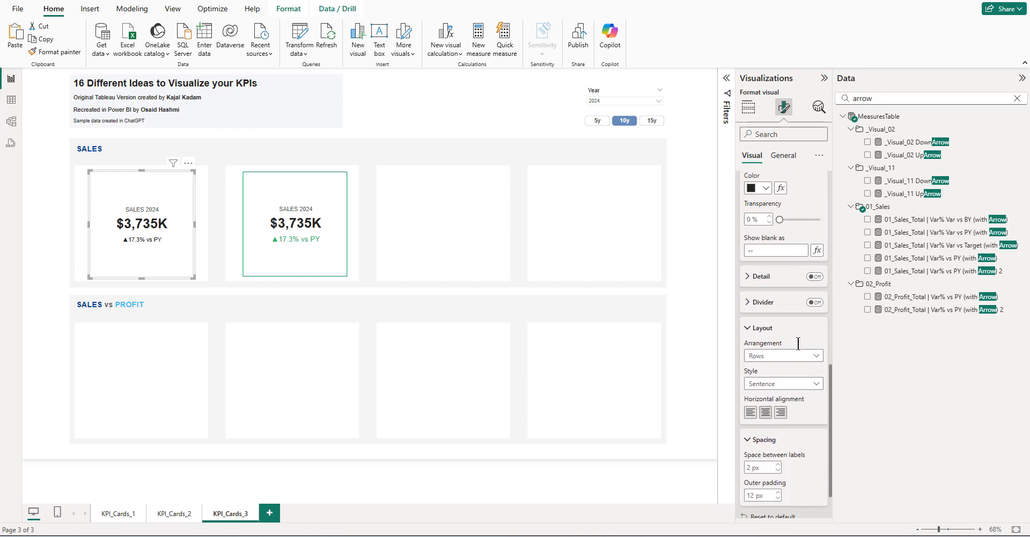
pyautogui.scroll(8, 799, 350)
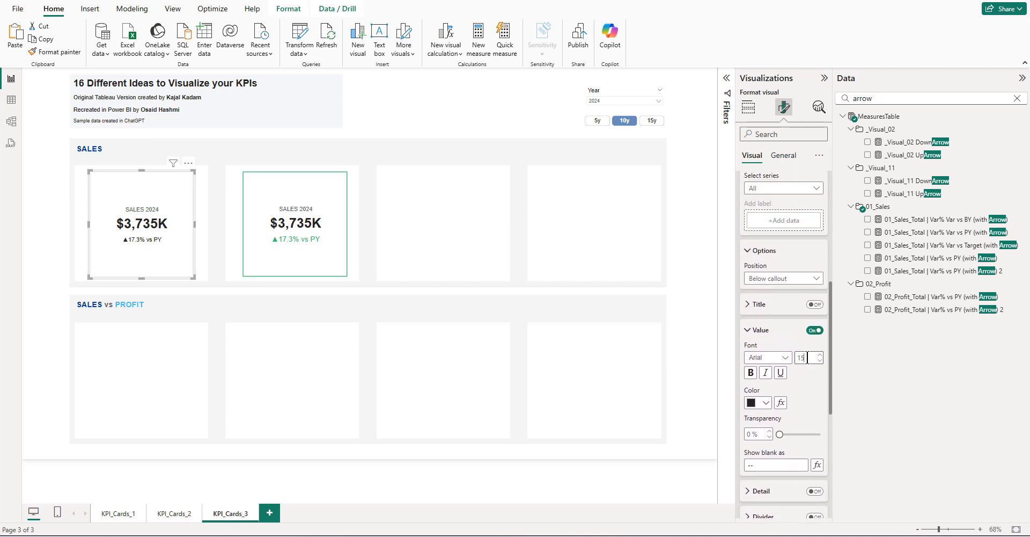
pyautogui.press('Return')
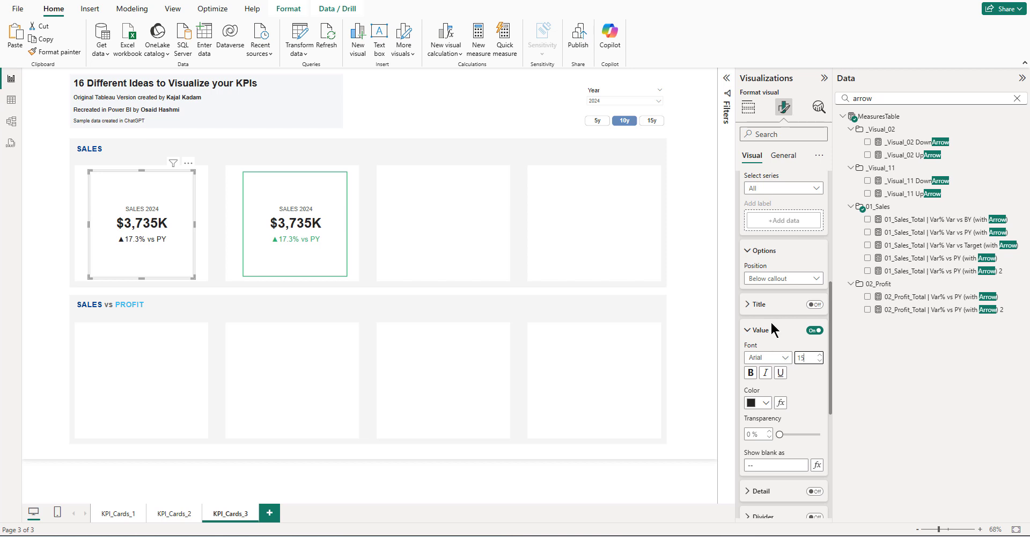
# - Set the value color of the 01_Sales_Total series' Var% vs PY (with Arrow) reference label to Field value conditional formatting
pyautogui.scroll(3, 774, 322)
pyautogui.click(775, 294)
pyautogui.click(769, 322)
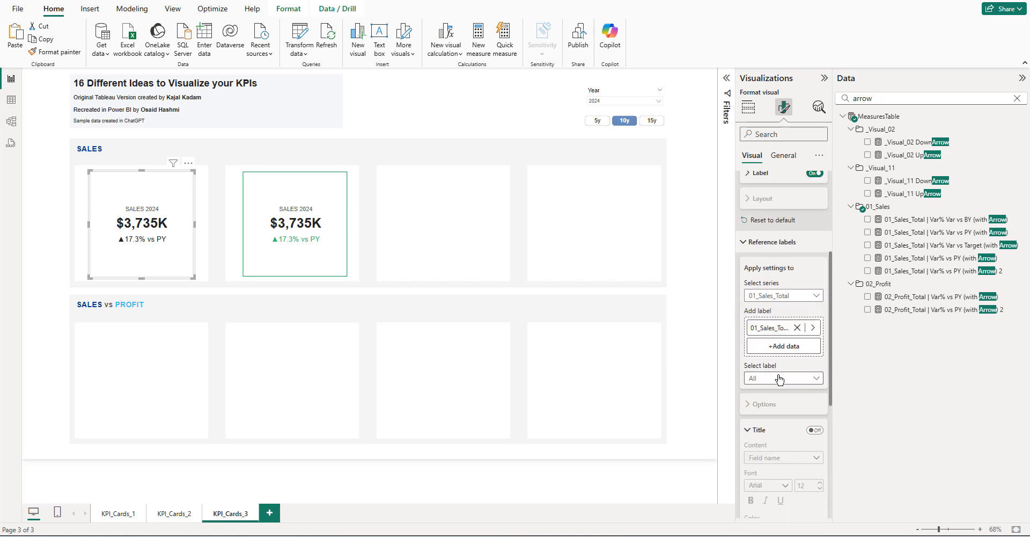
pyautogui.click(778, 379)
pyautogui.click(774, 412)
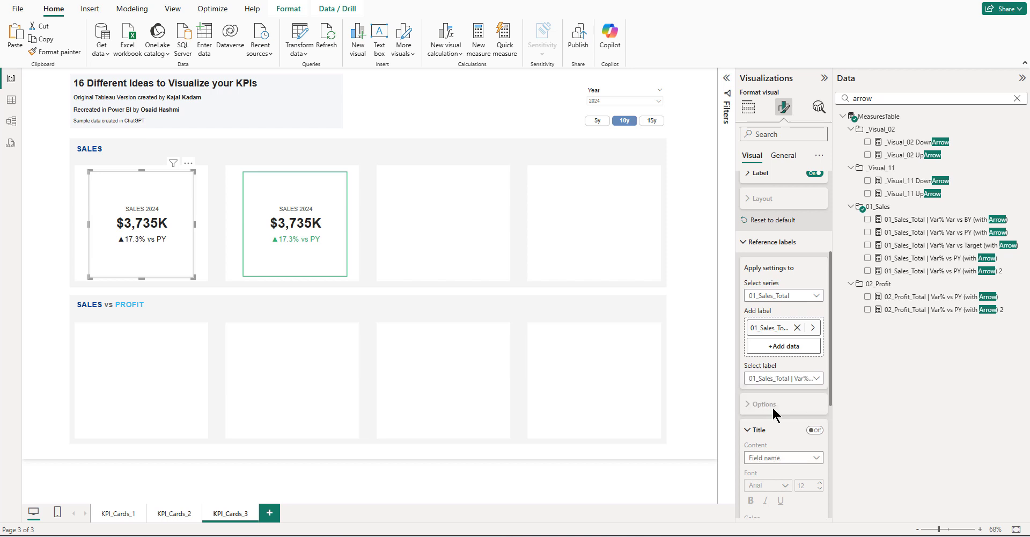
pyautogui.scroll(-3, 774, 407)
pyautogui.click(759, 269)
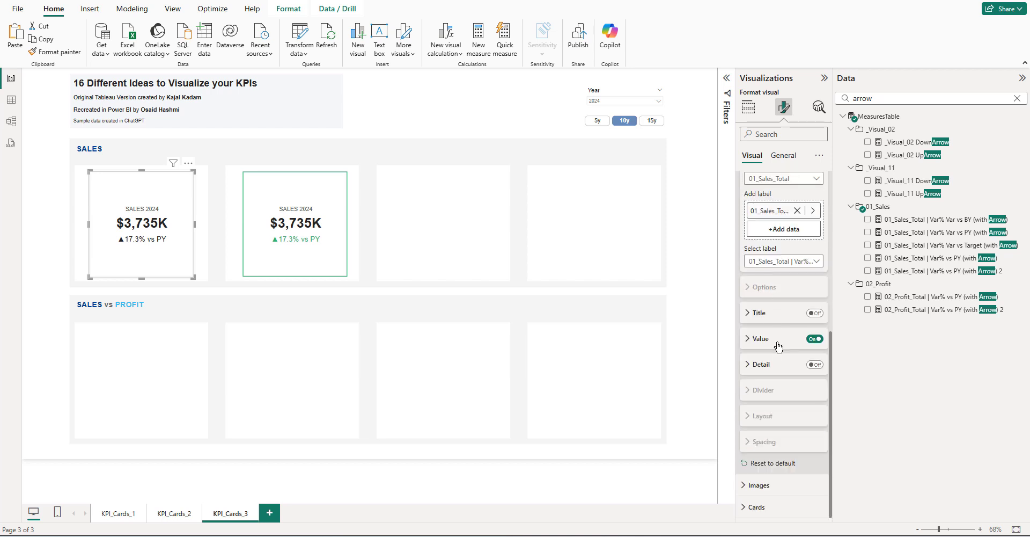
pyautogui.click(761, 339)
pyautogui.scroll(-1, 781, 365)
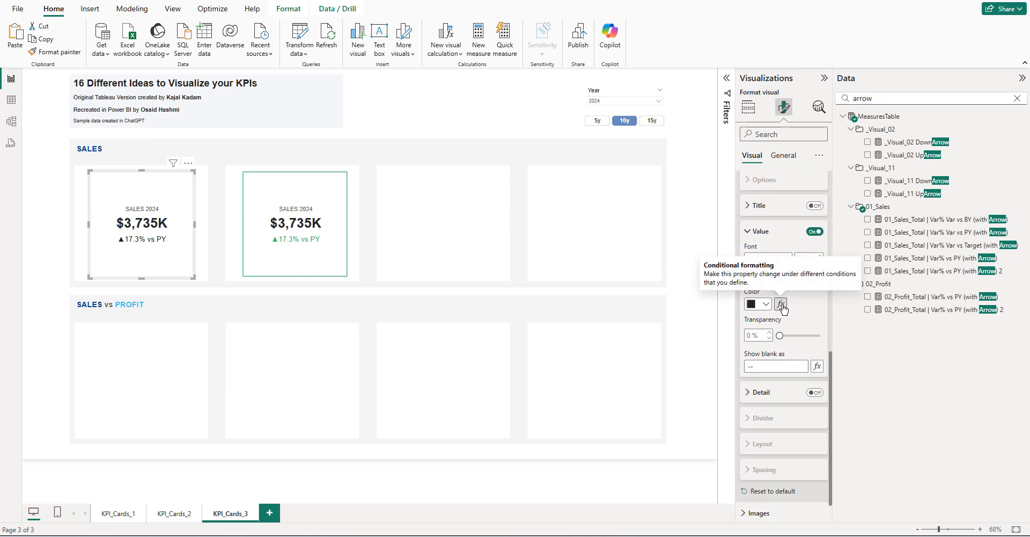
pyautogui.click(780, 304)
pyautogui.click(333, 148)
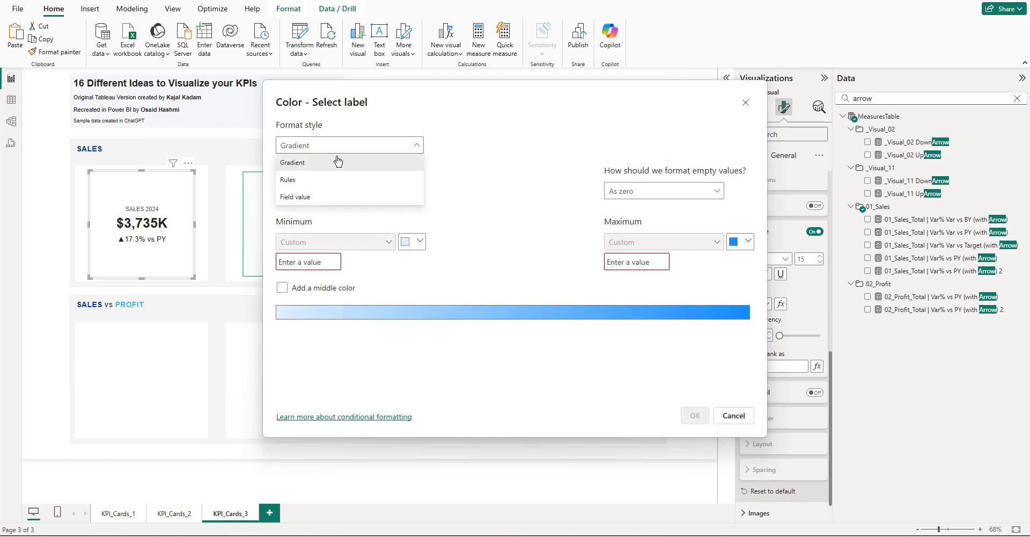
pyautogui.click(321, 196)
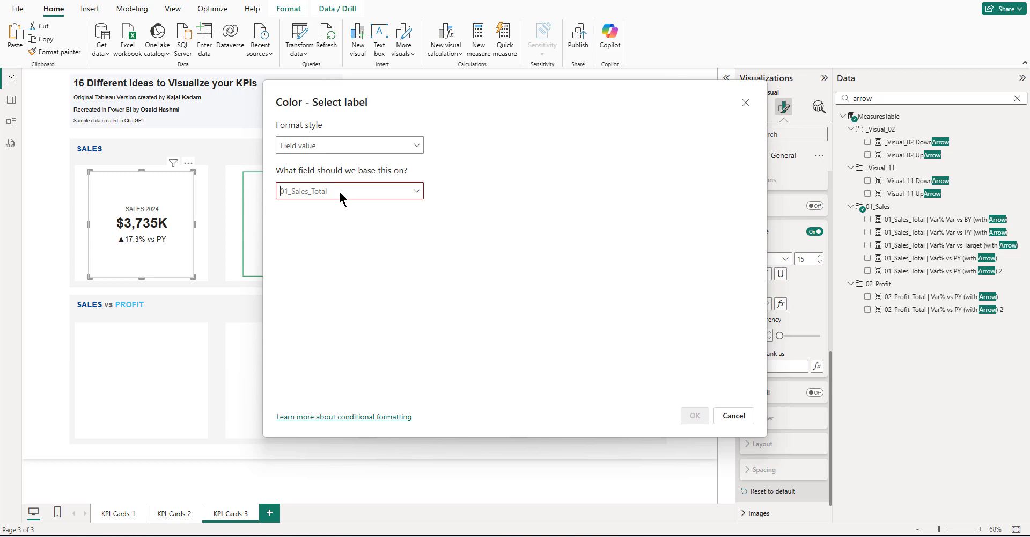
# - Base the reference label's value color on the 01_Sales_Total | Var% vs PY (Color) measure and apply it
pyautogui.write('color')
pyautogui.click(417, 191)
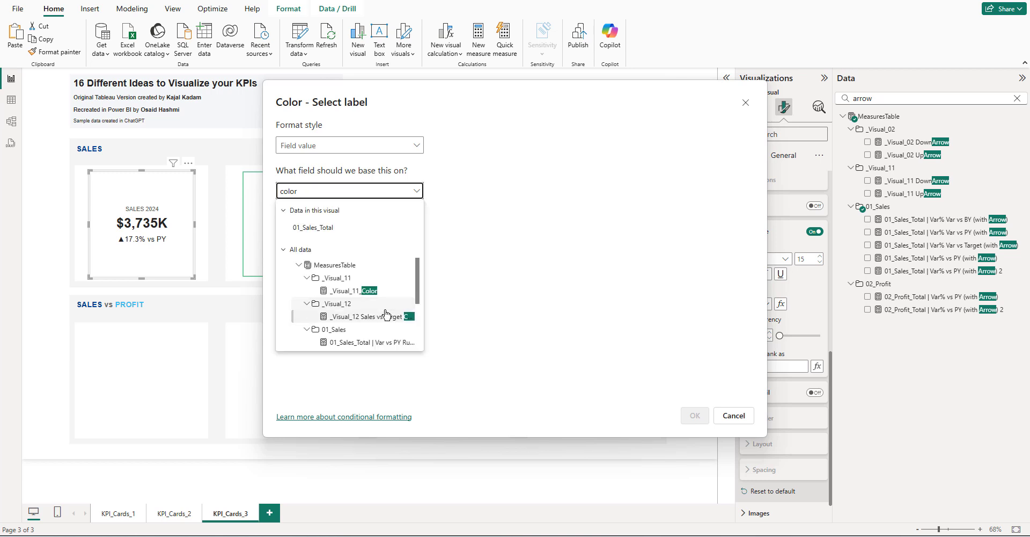
pyautogui.scroll(-4, 387, 311)
pyautogui.scroll(1, 365, 311)
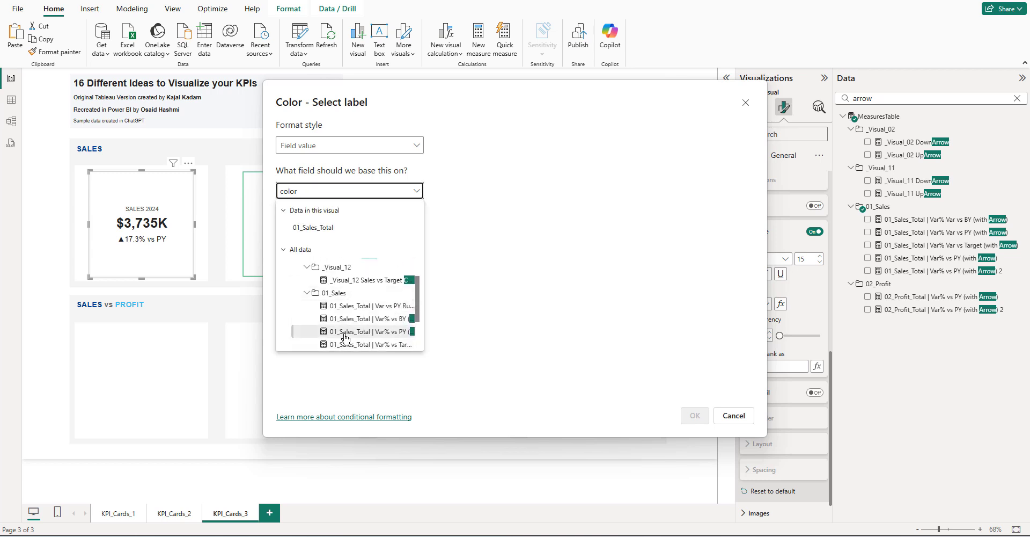
pyautogui.click(345, 333)
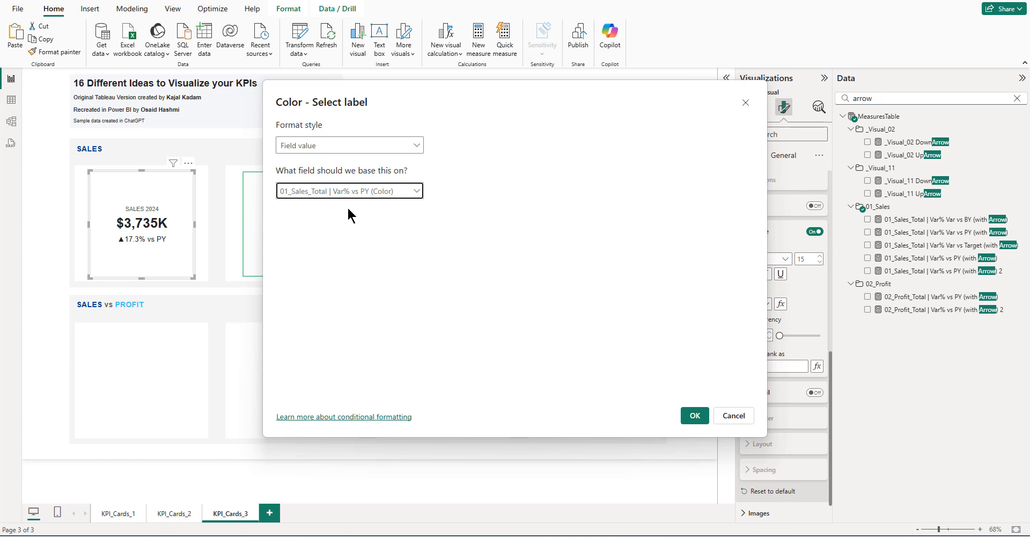
pyautogui.click(695, 415)
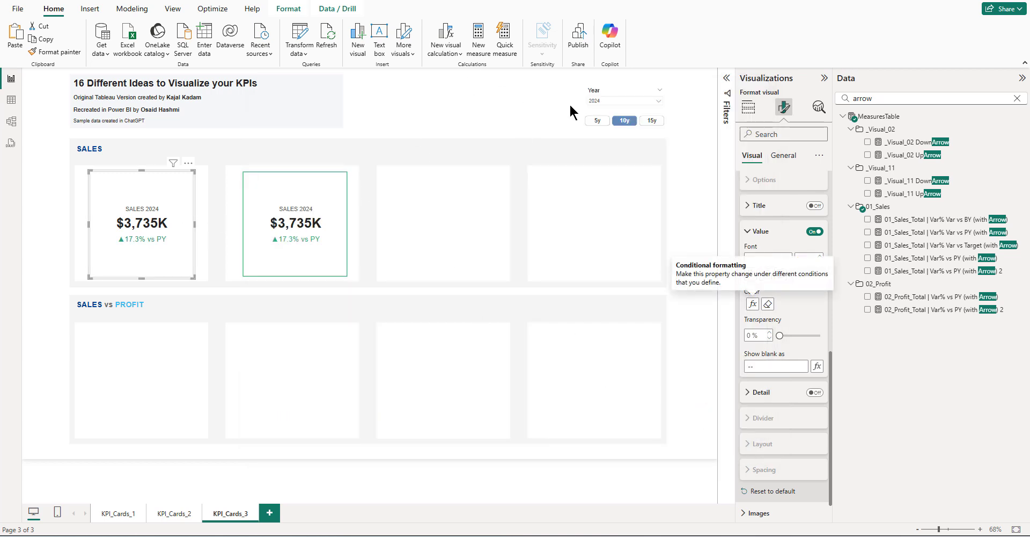
# - Switch the Year slicer to 2021 to check the card's label color, and return it to 2024
pyautogui.click(605, 102)
pyautogui.scroll(-2, 612, 159)
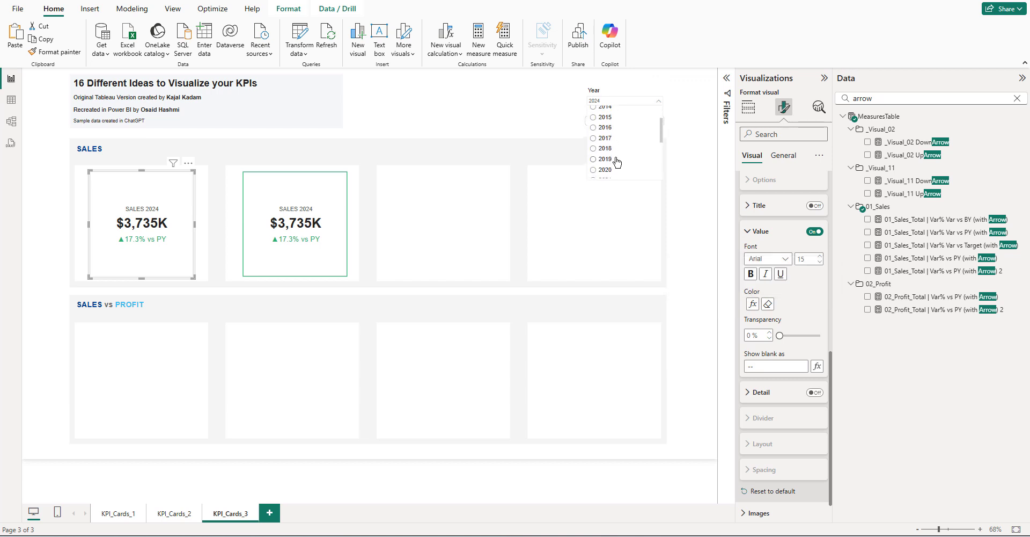
pyautogui.scroll(-1, 612, 159)
pyautogui.click(611, 158)
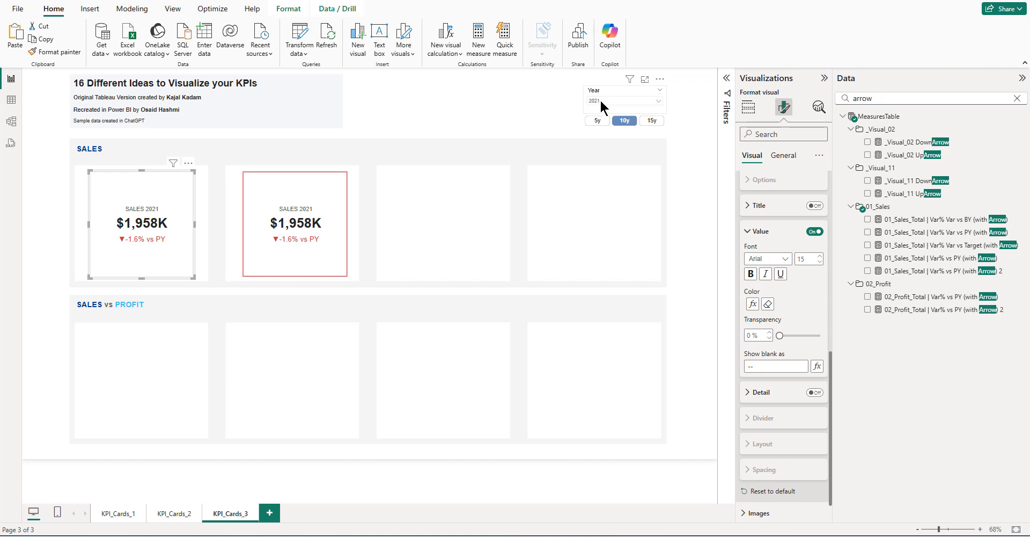
pyautogui.click(600, 100)
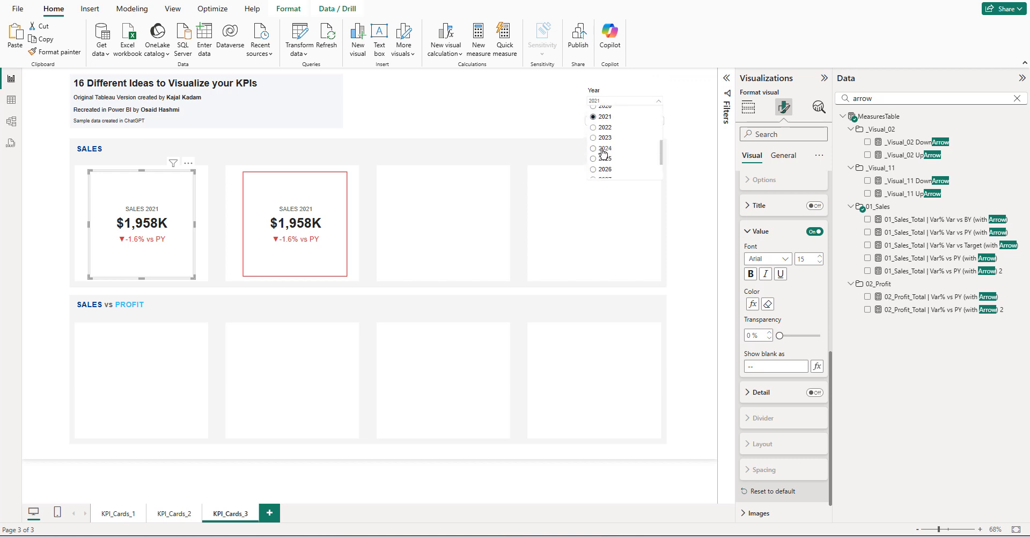
pyautogui.click(603, 149)
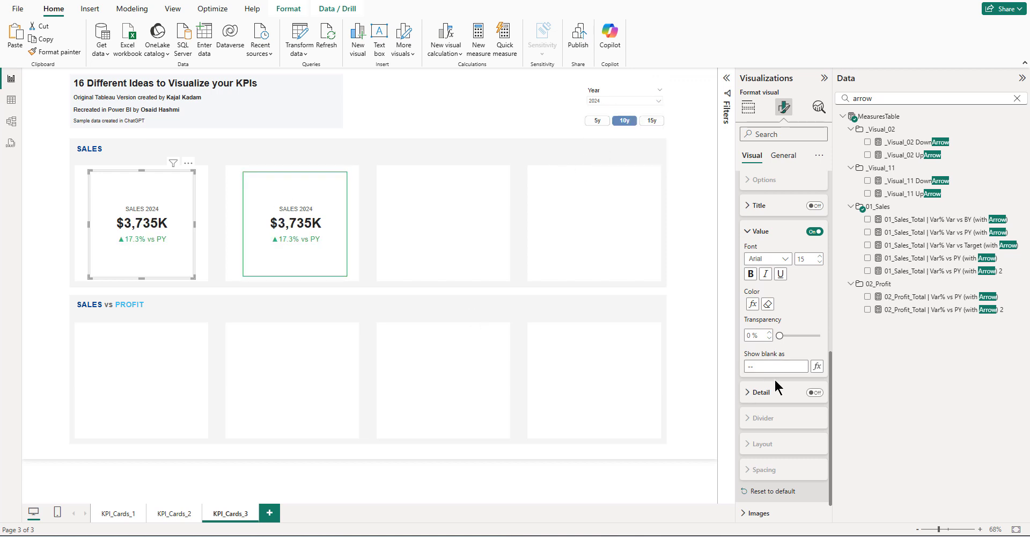
# - Turn off the card background for the 01_Sales_Total series
pyautogui.scroll(2, 777, 375)
pyautogui.click(760, 339)
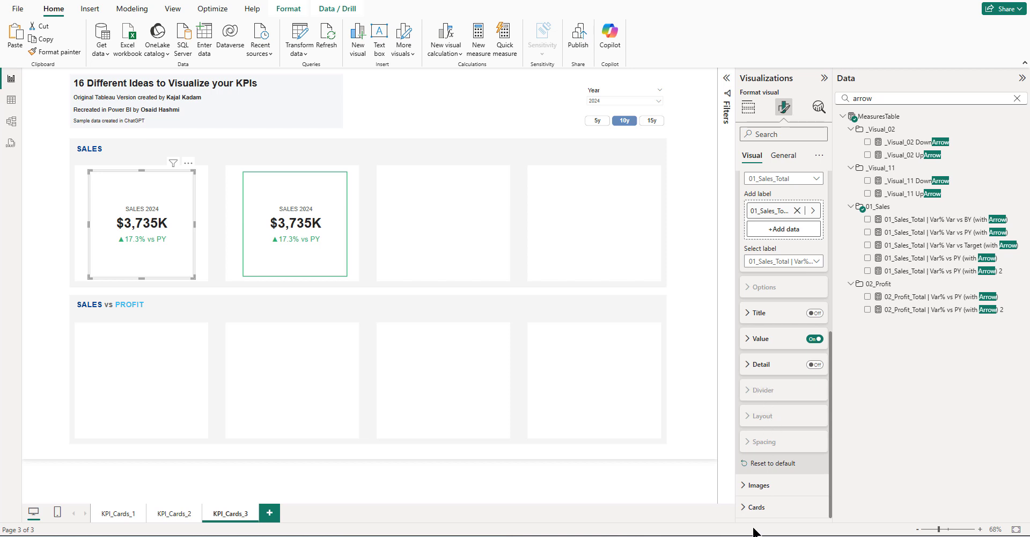
pyautogui.click(757, 506)
pyautogui.scroll(-2, 772, 391)
pyautogui.scroll(-5, 772, 391)
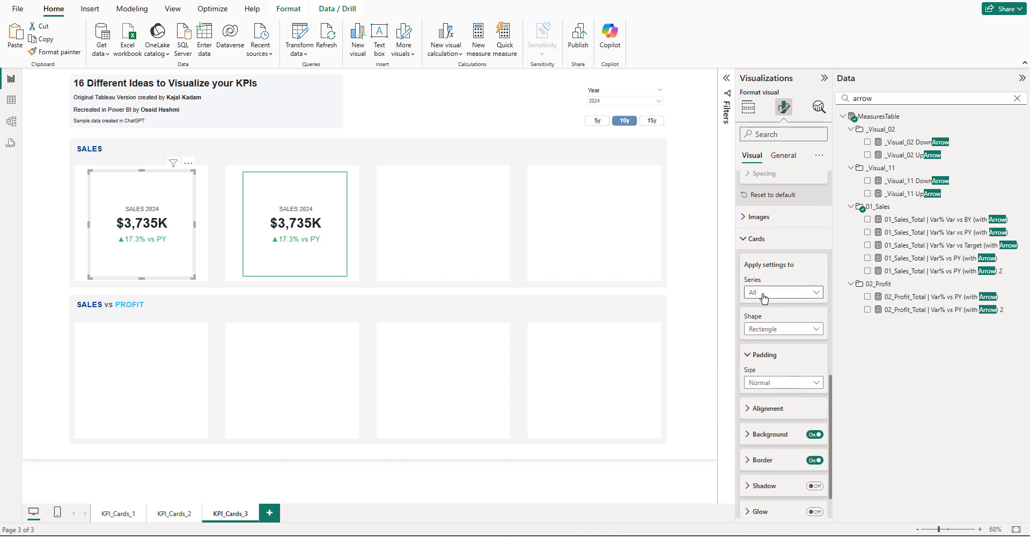
pyautogui.scroll(-1, 772, 343)
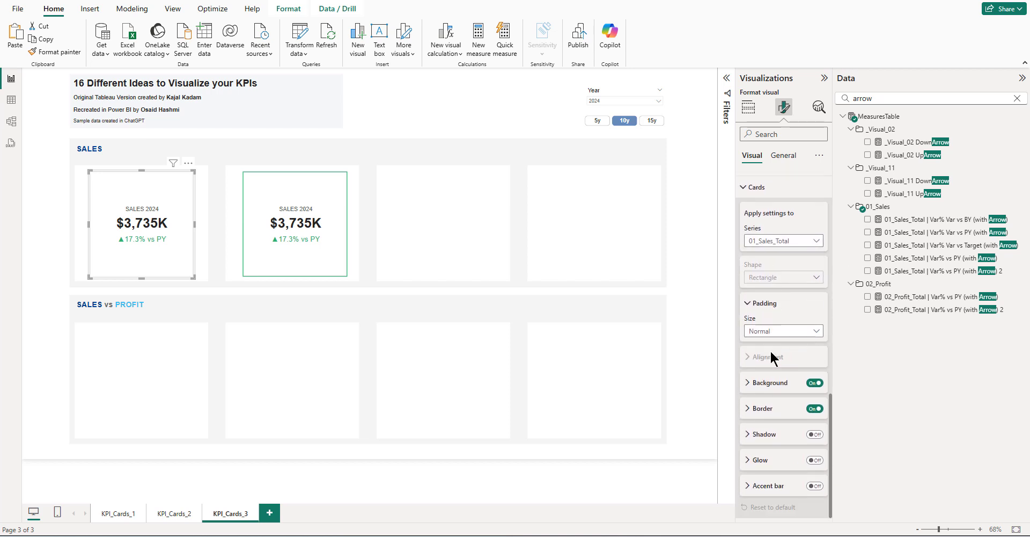
pyautogui.click(814, 383)
# - Set the card border color for the 01_Sales_Total series by Field value, based on 01_Sales_Total | Var% vs PY (Color)
pyautogui.click(763, 409)
pyautogui.scroll(-2, 768, 408)
pyautogui.click(781, 346)
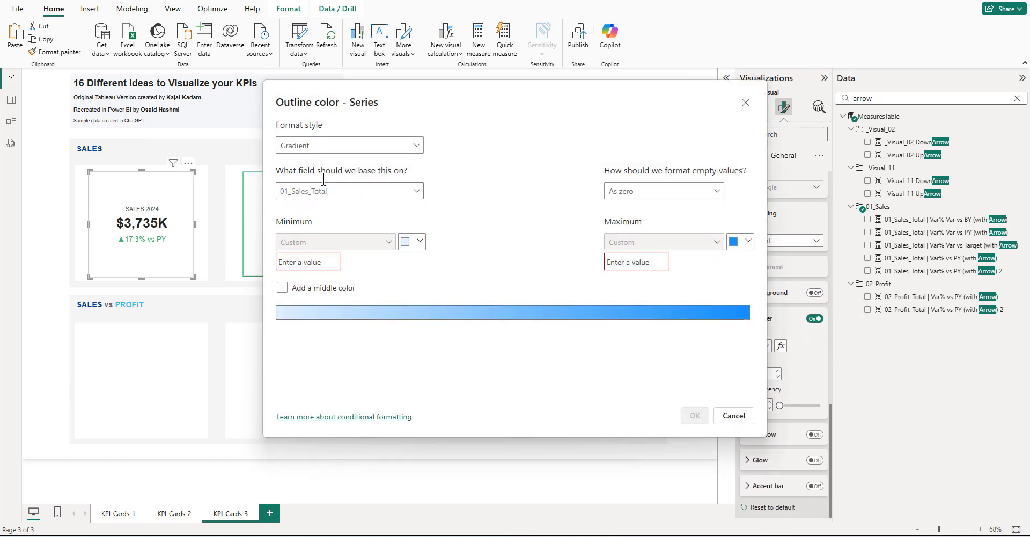
pyautogui.click(306, 146)
pyautogui.click(296, 197)
pyautogui.click(331, 191)
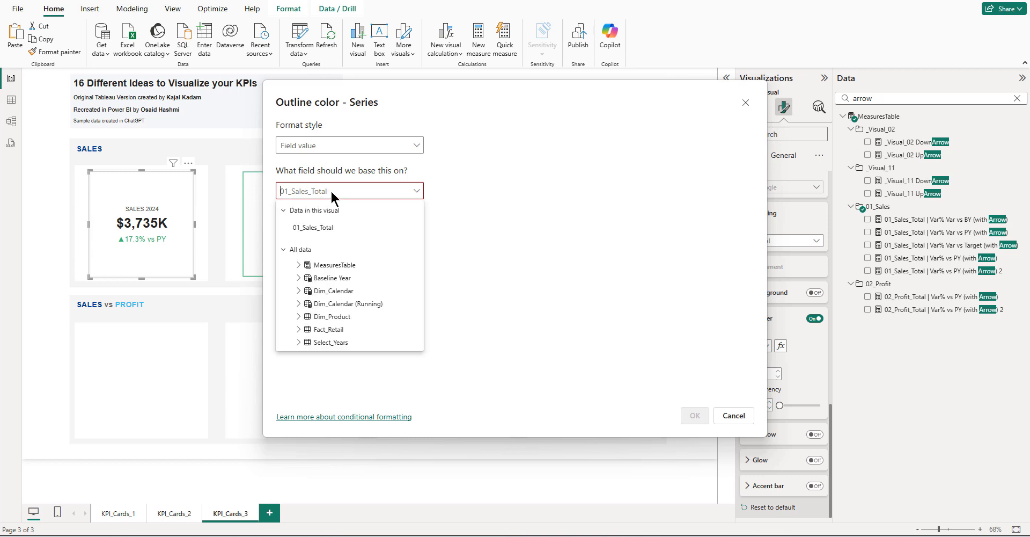
pyautogui.write('color')
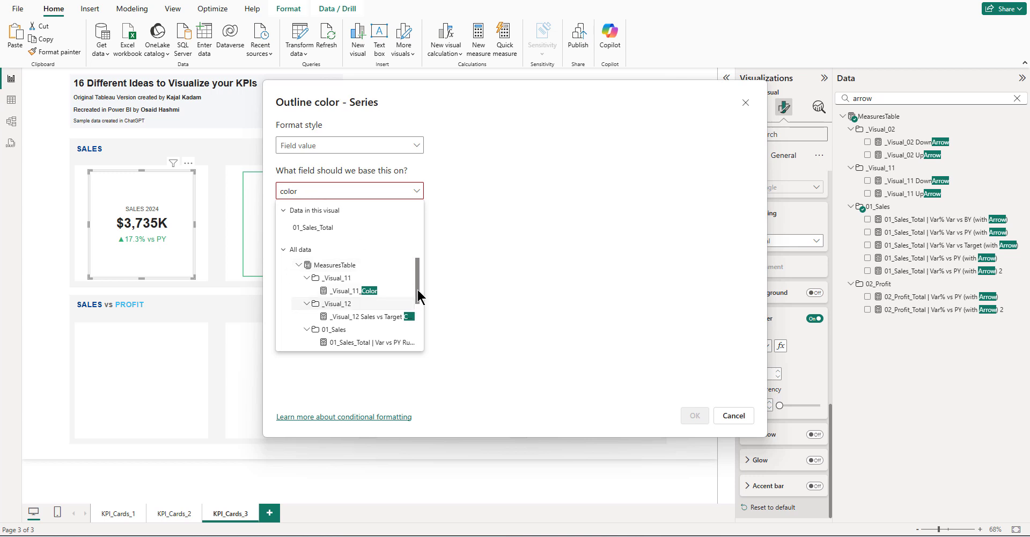
pyautogui.moveTo(417, 289); pyautogui.dragTo(420, 319)
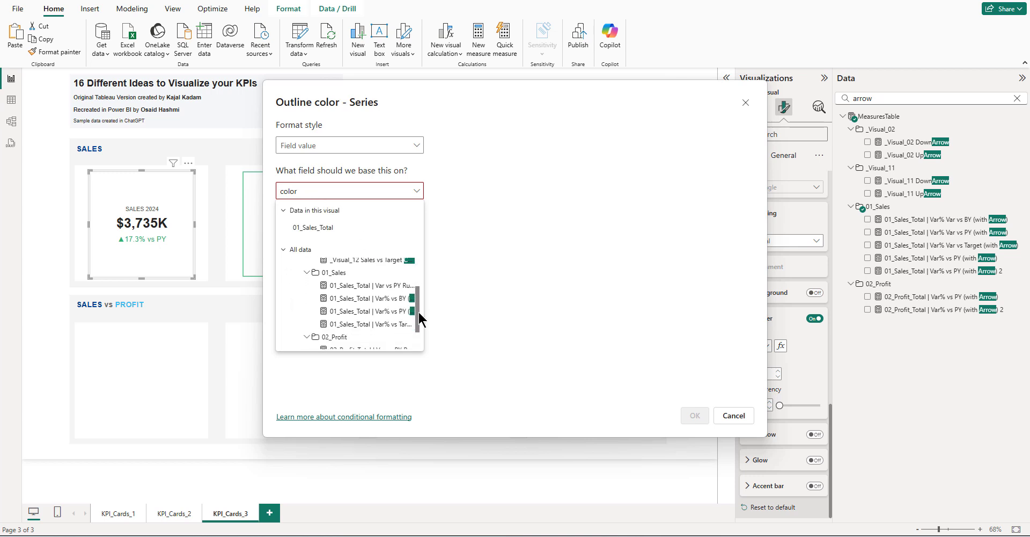
pyautogui.click(357, 311)
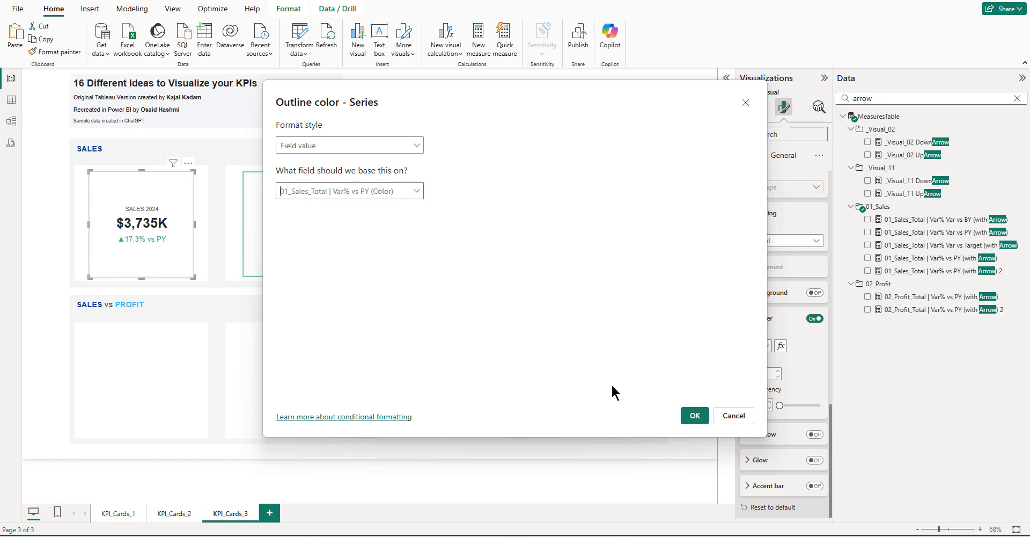
pyautogui.click(695, 417)
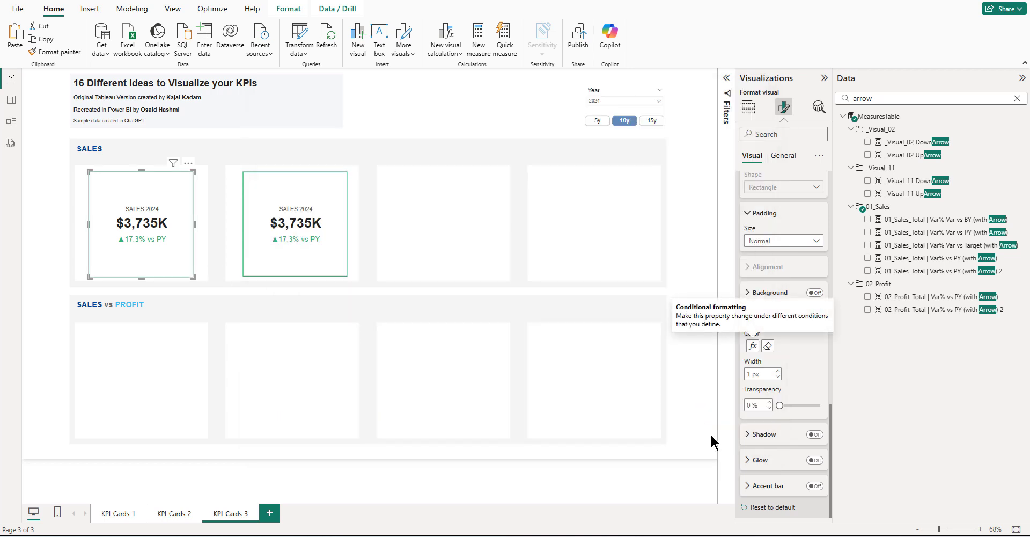
# - Set the card border width to 3 px
pyautogui.doubleClick(761, 377)
pyautogui.write('2')
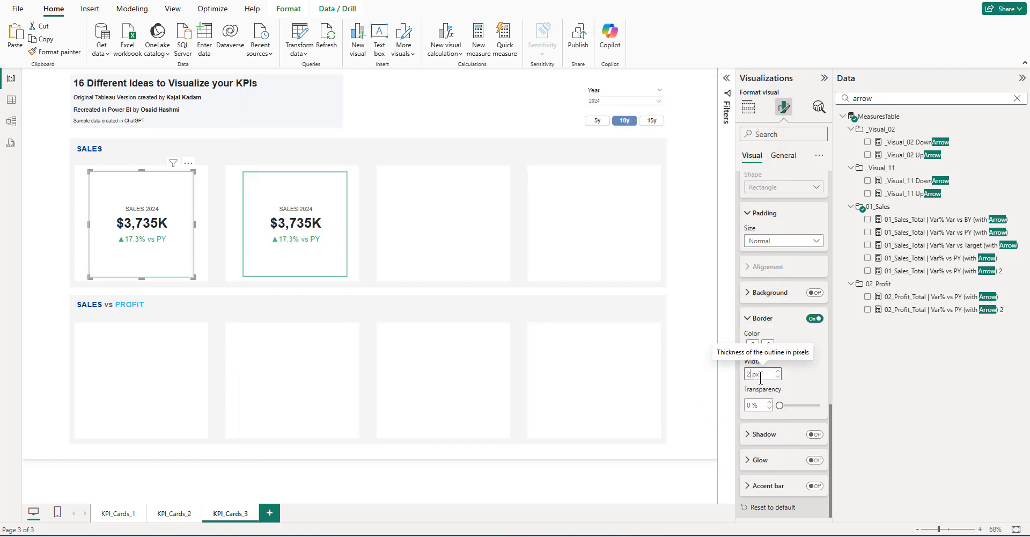
pyautogui.press('BackSpace')
pyautogui.write('3')
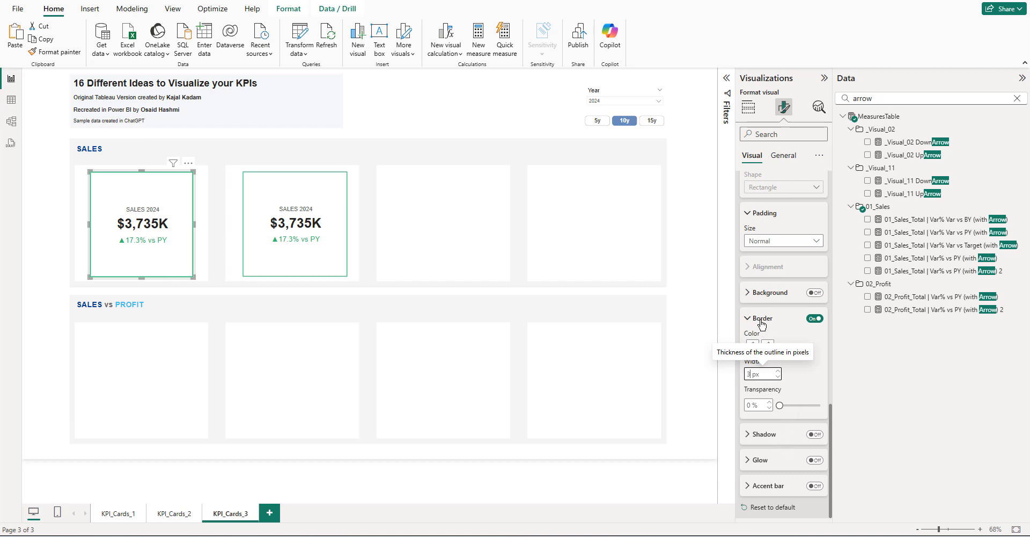
# - Turn off the card visual's overall background in its general effects
pyautogui.scroll(5, 764, 338)
pyautogui.click(783, 155)
pyautogui.click(762, 181)
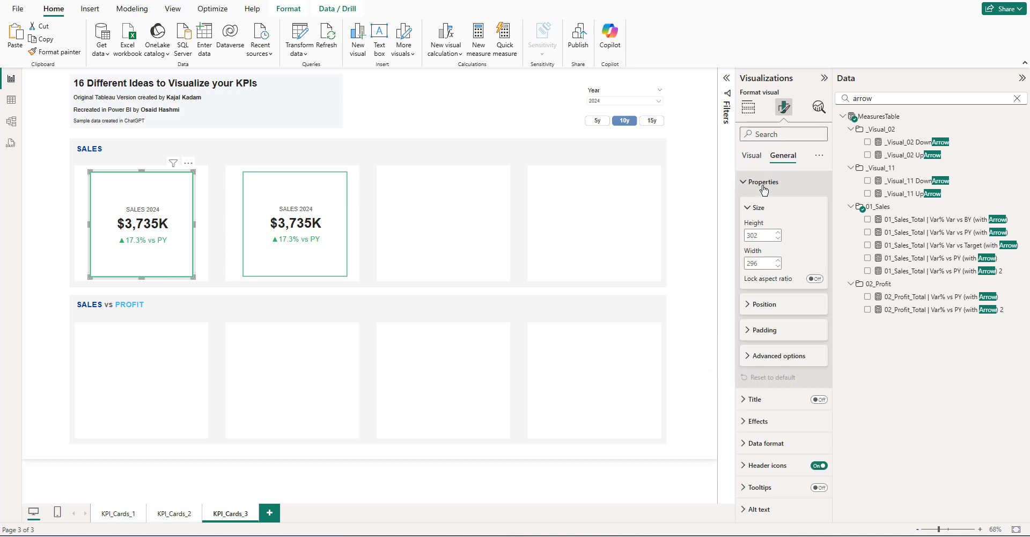
pyautogui.click(762, 181)
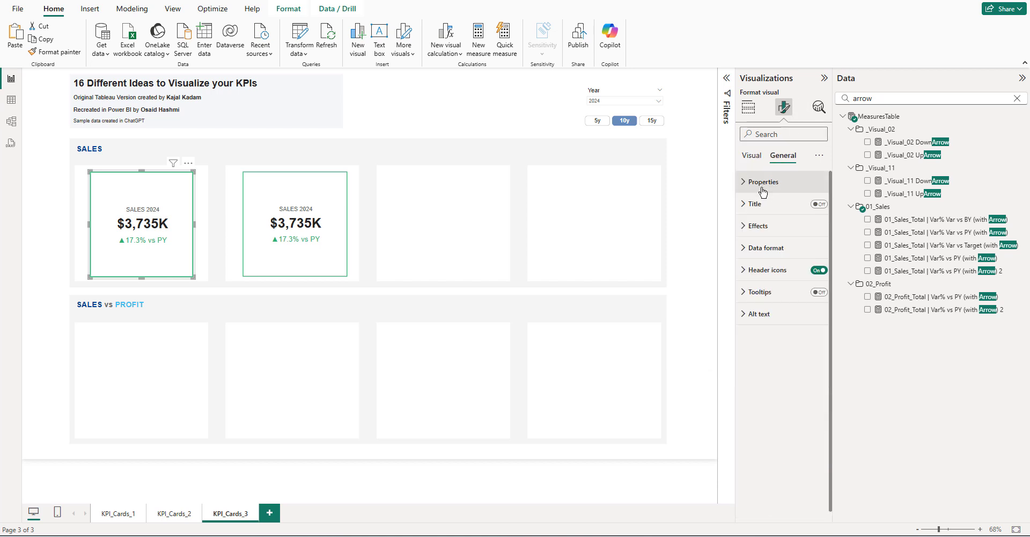
pyautogui.click(765, 230)
pyautogui.click(809, 257)
pyautogui.click(762, 227)
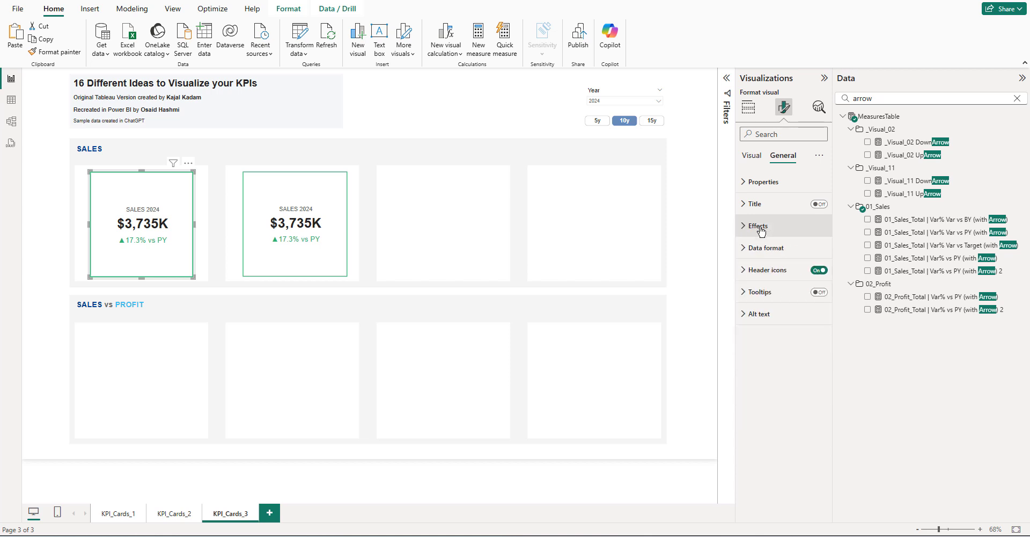
# - Deselect the card and filter the page to the year 2021
pyautogui.click(677, 181)
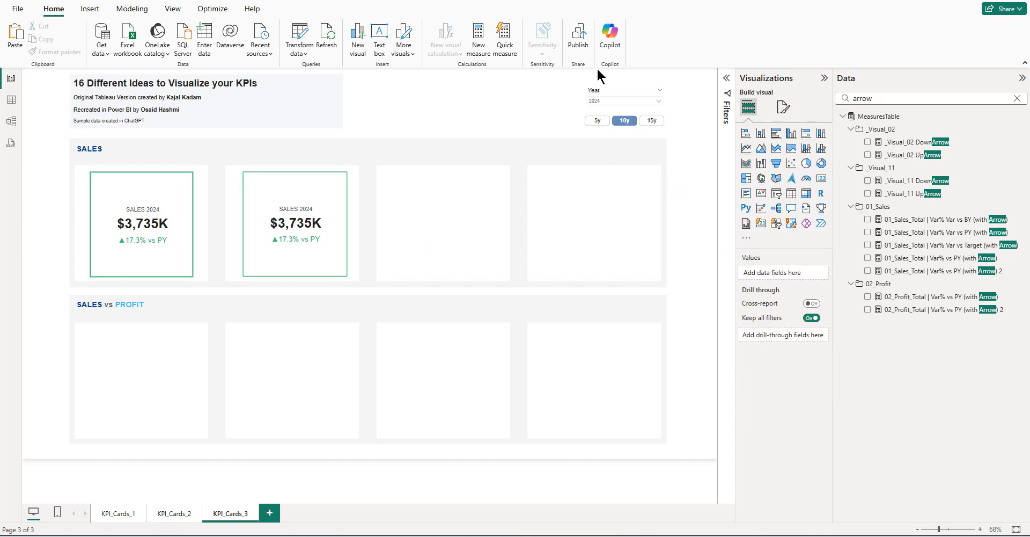
pyautogui.click(600, 103)
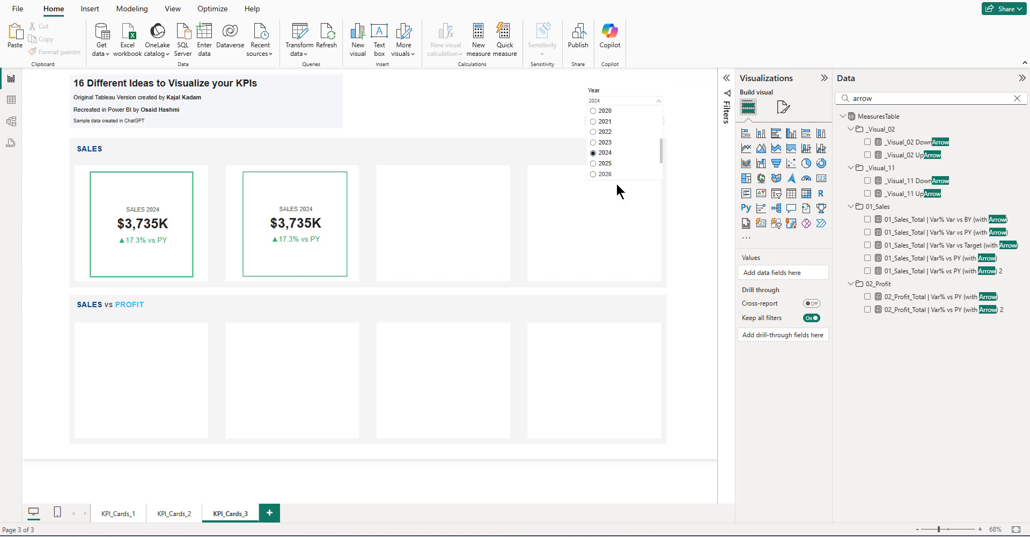
pyautogui.click(605, 121)
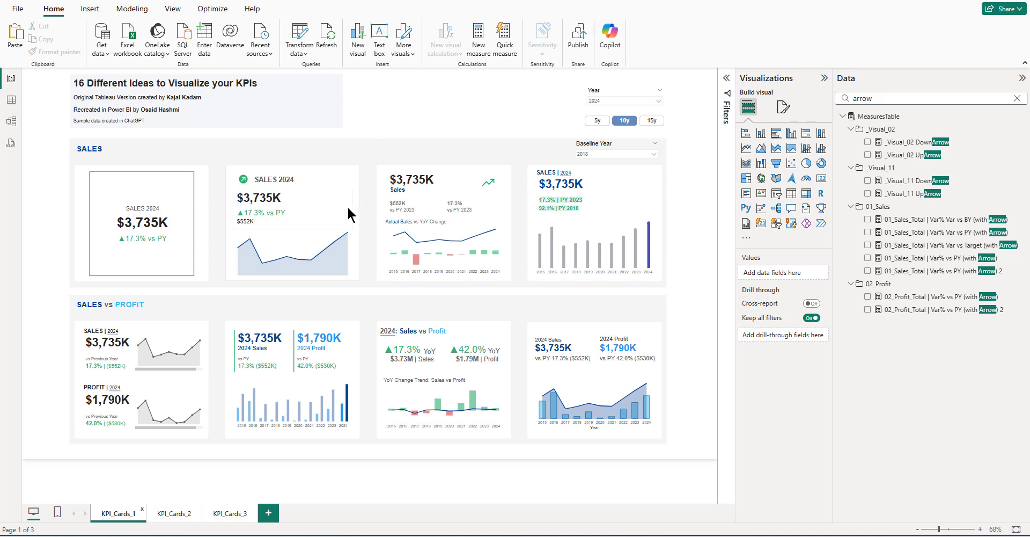
# - Examine the separate visuals and background shape that make up the second SALES card on the KPI_Cards_1 page
pyautogui.click(266, 184)
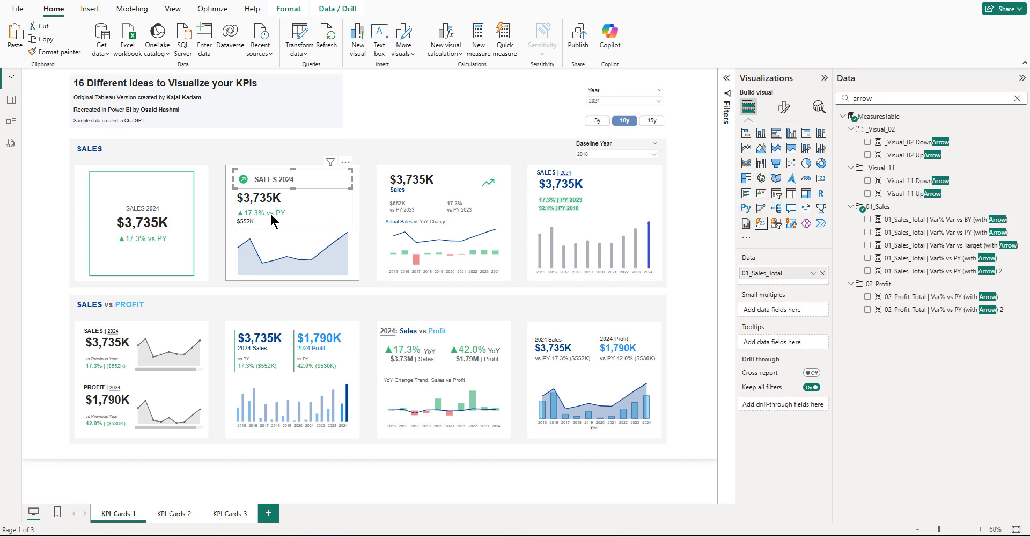
pyautogui.click(253, 199)
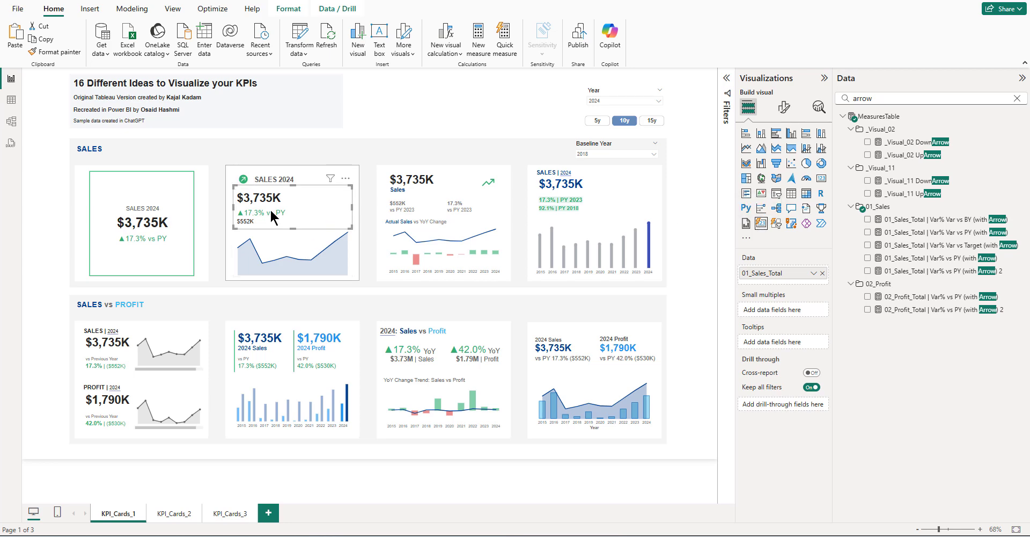
pyautogui.click(287, 252)
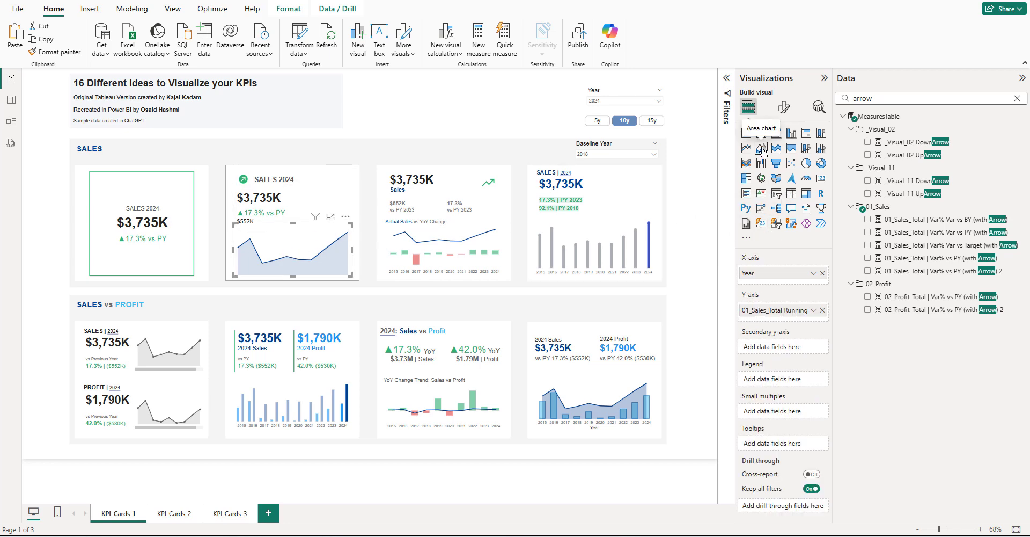
pyautogui.click(354, 179)
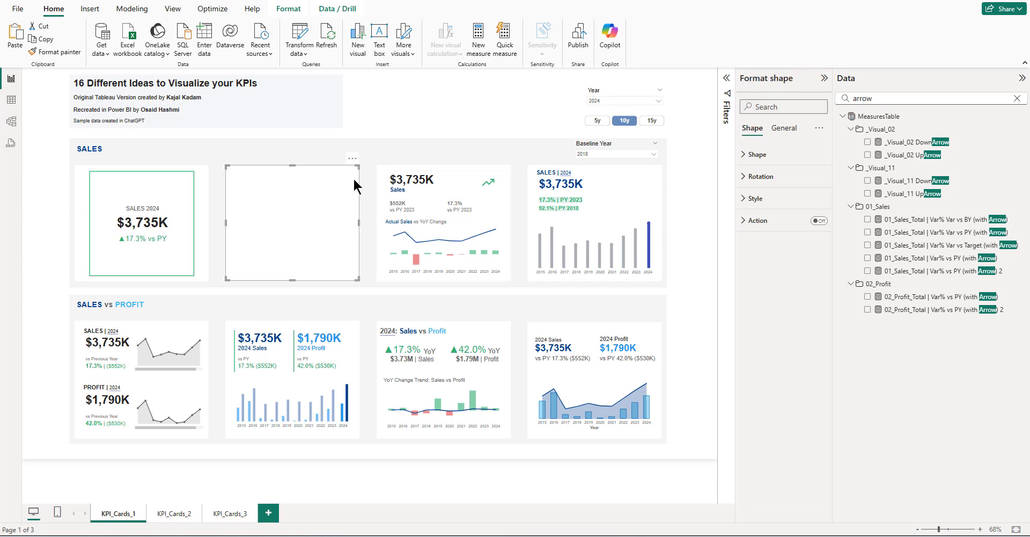
pyautogui.click(446, 114)
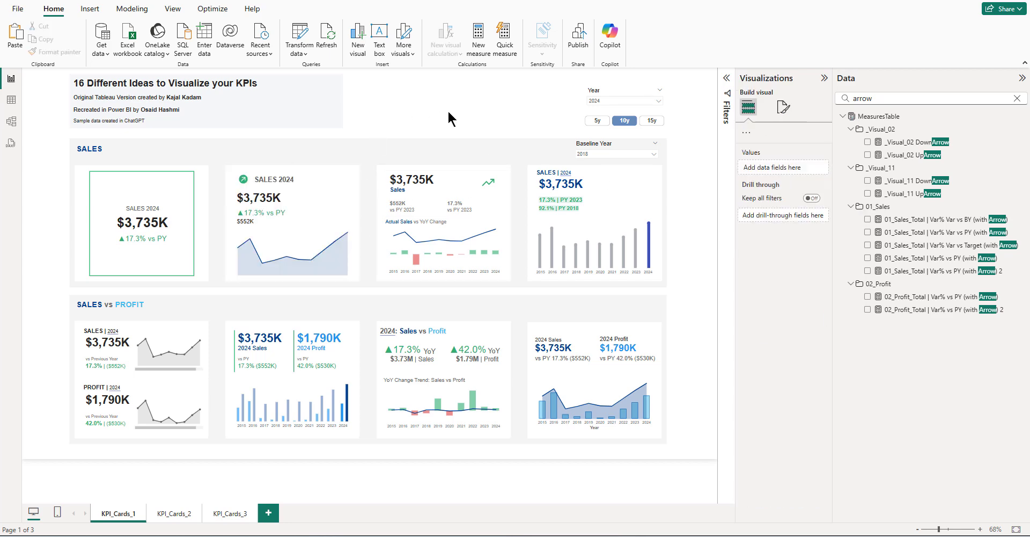
# - Copy the second SALES card group from KPI_Cards_1 to KPI_Cards_3 and place it in the fourth SALES slot
pyautogui.click(354, 205)
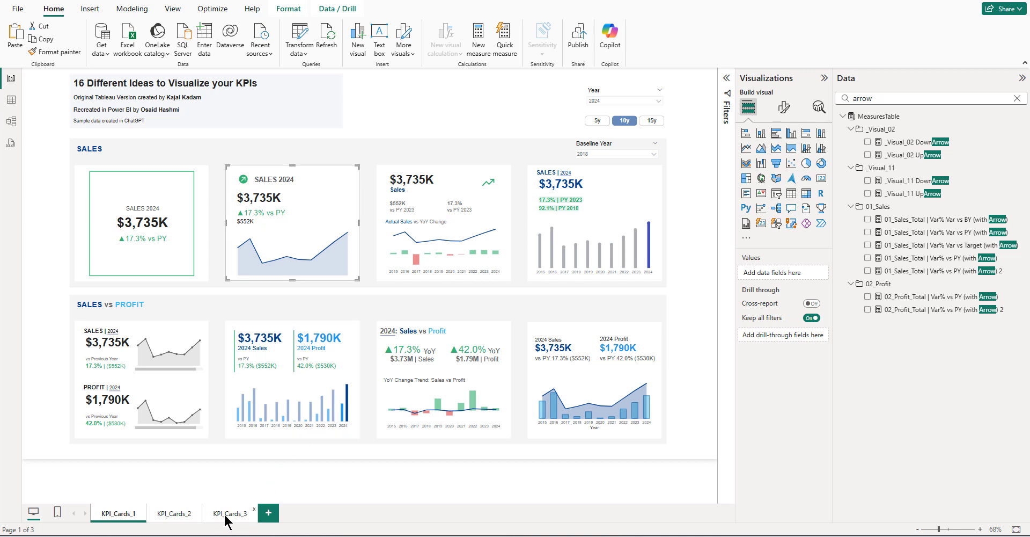
pyautogui.click(223, 514)
pyautogui.click(354, 224)
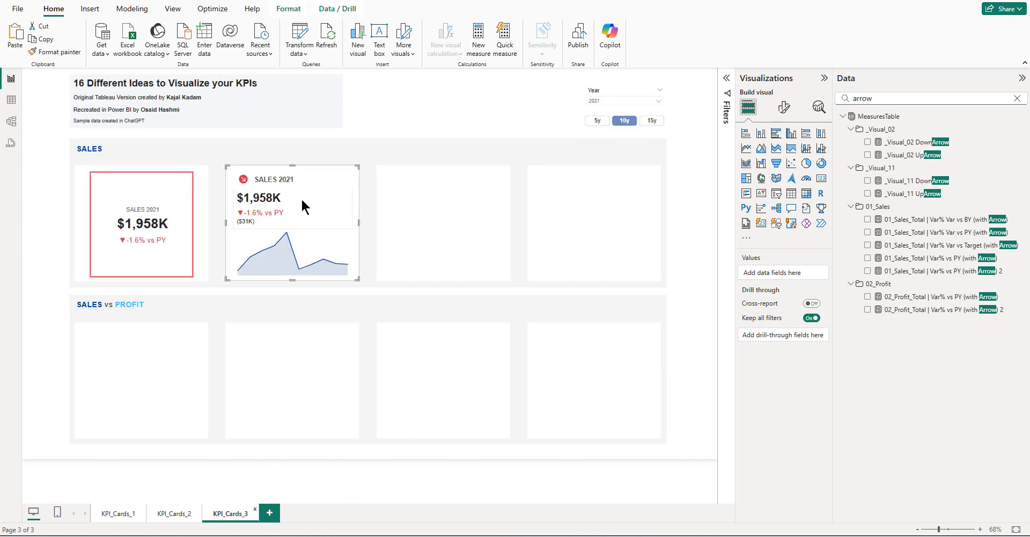
pyautogui.moveTo(354, 205); pyautogui.dragTo(655, 202)
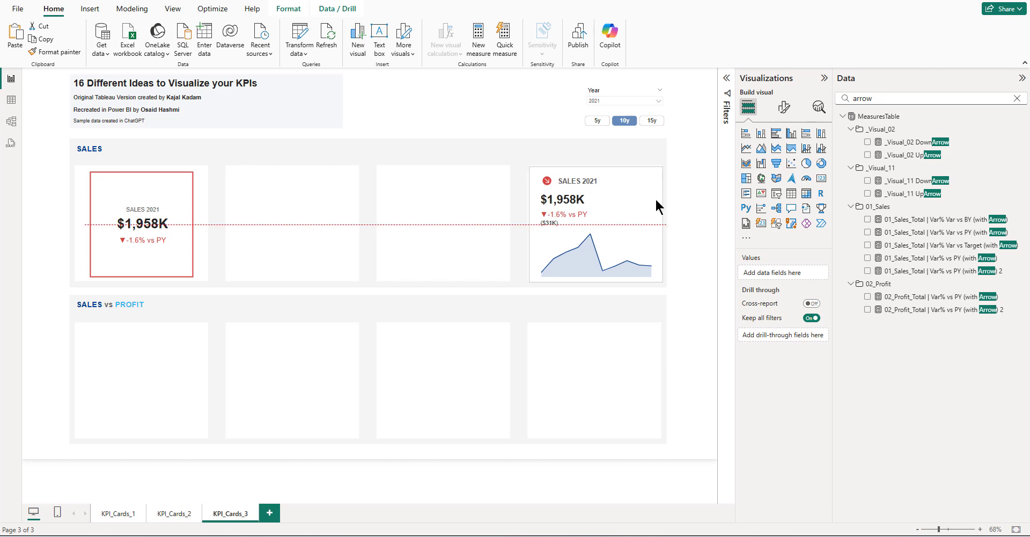
pyautogui.click(566, 224)
pyautogui.click(692, 185)
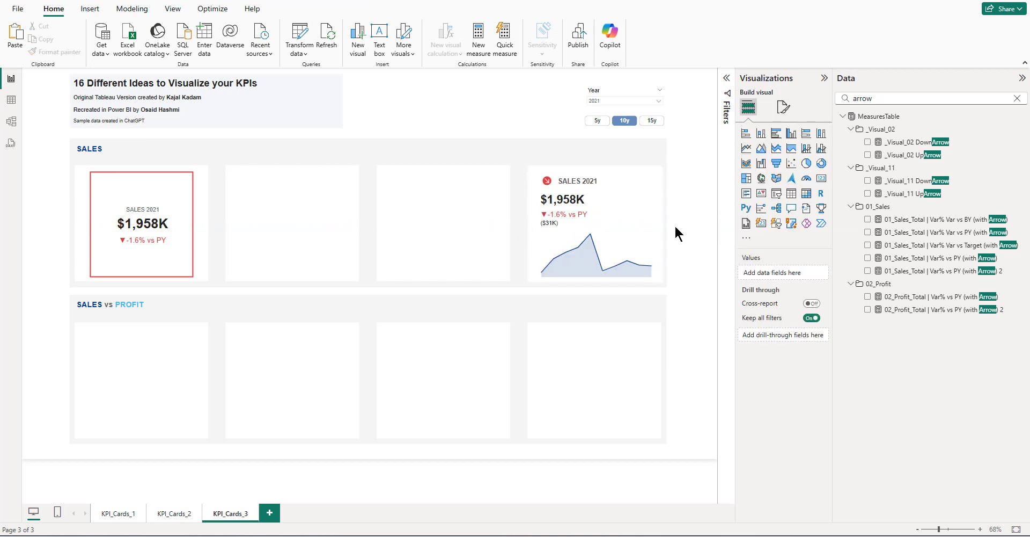
# - Duplicate the first SALES card and fit the copy into the second SALES slot
pyautogui.click(143, 238)
pyautogui.moveTo(142, 237); pyautogui.dragTo(354, 223)
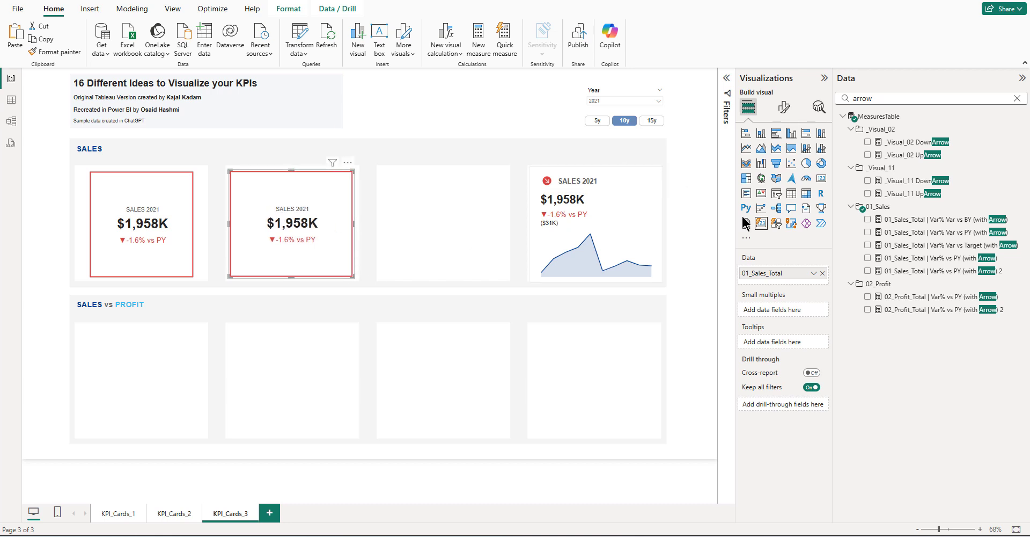
# - Remove the red border from the second SALES card
pyautogui.click(784, 107)
pyautogui.click(755, 314)
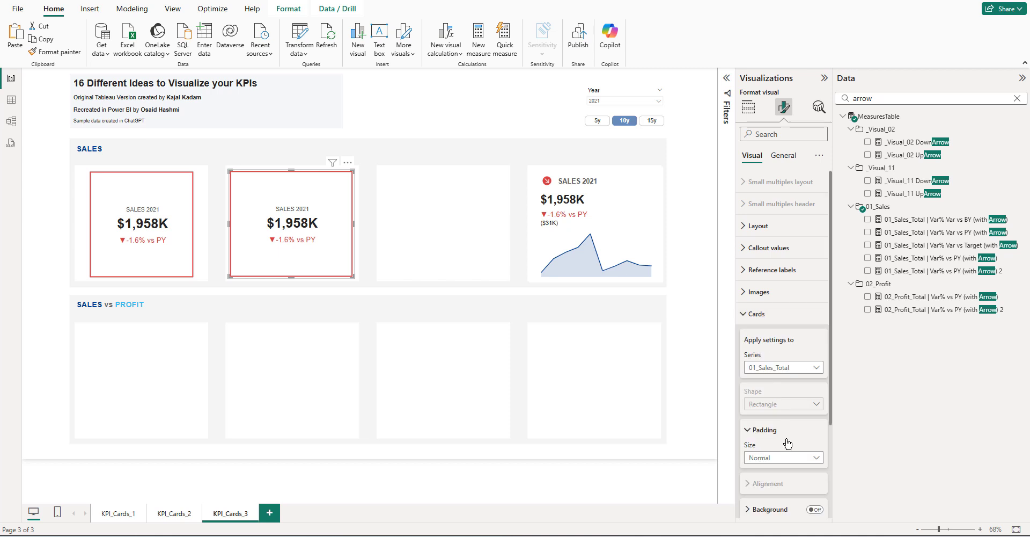
pyautogui.scroll(-3, 787, 443)
pyautogui.click(814, 409)
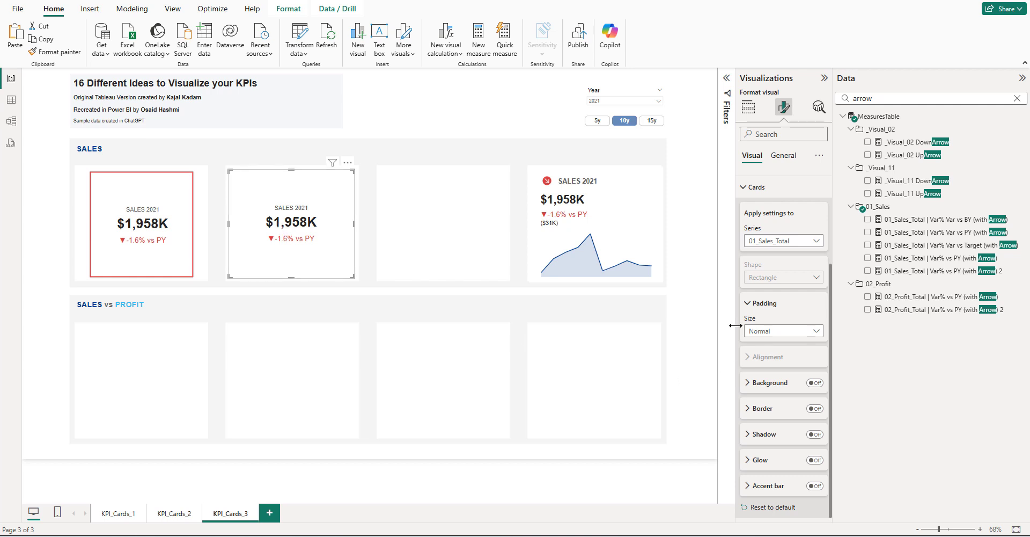
pyautogui.click(766, 304)
pyautogui.scroll(5, 790, 343)
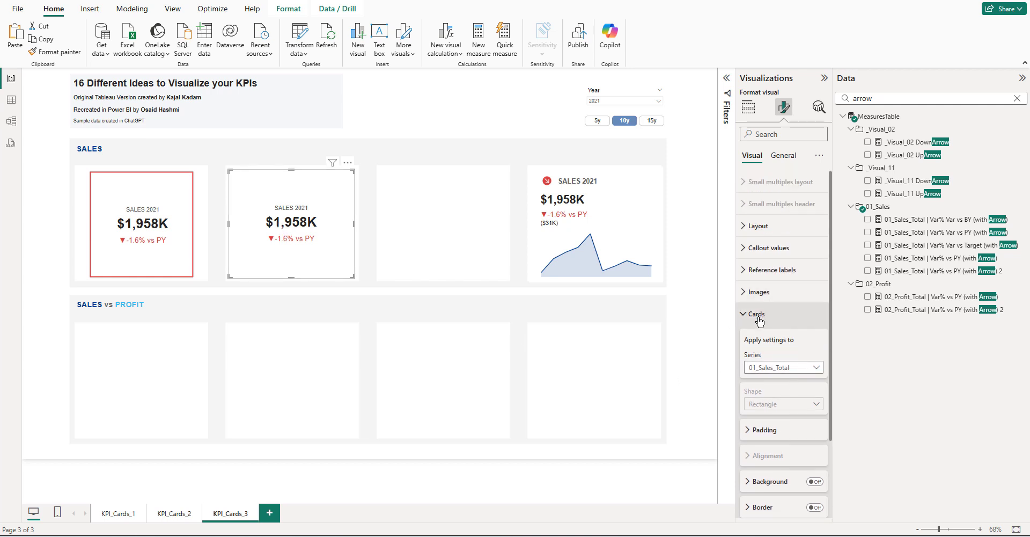
pyautogui.click(777, 314)
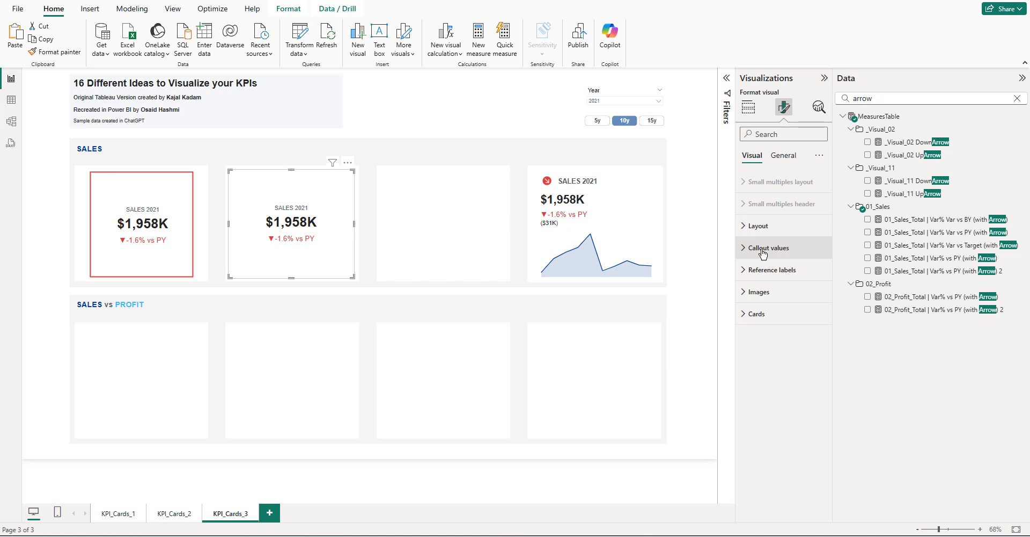
# - Turn off the callout value's label on the second SALES card
pyautogui.click(763, 253)
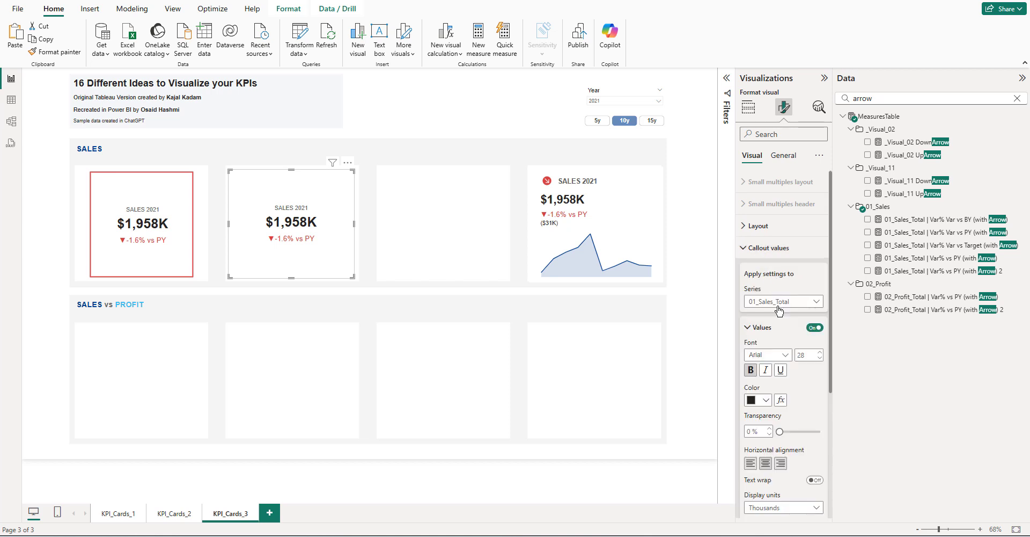
pyautogui.scroll(-4, 781, 322)
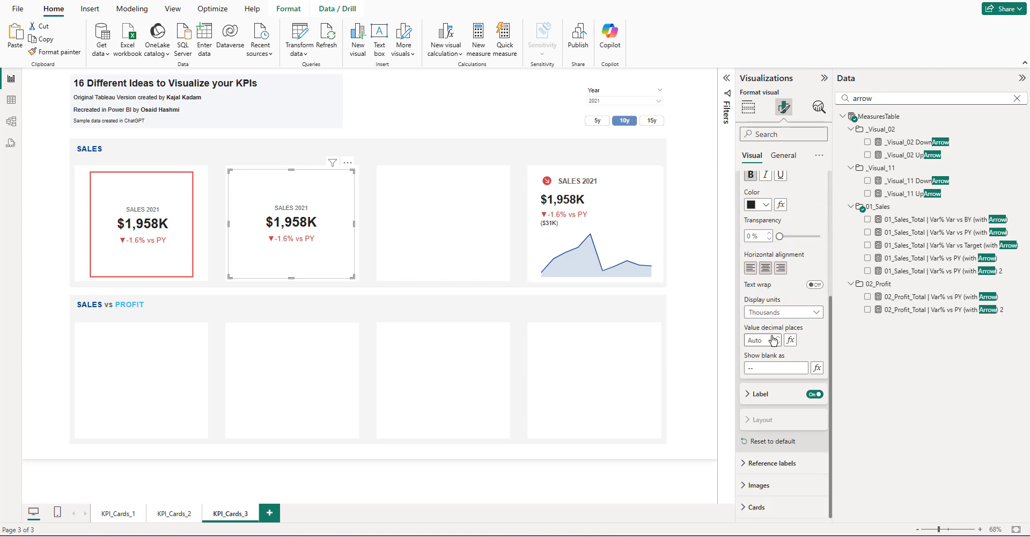
pyautogui.click(814, 394)
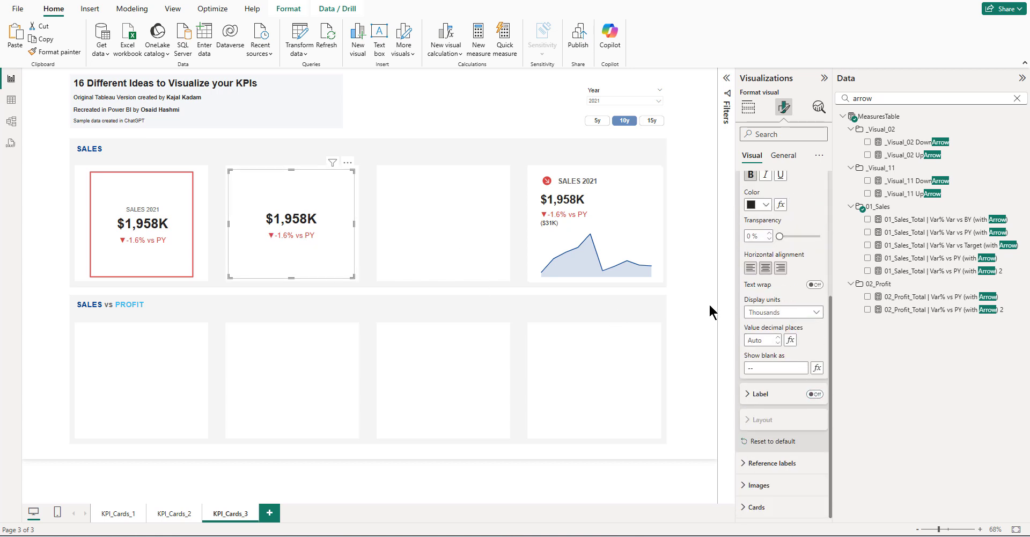
pyautogui.scroll(3, 779, 269)
pyautogui.scroll(1, 772, 251)
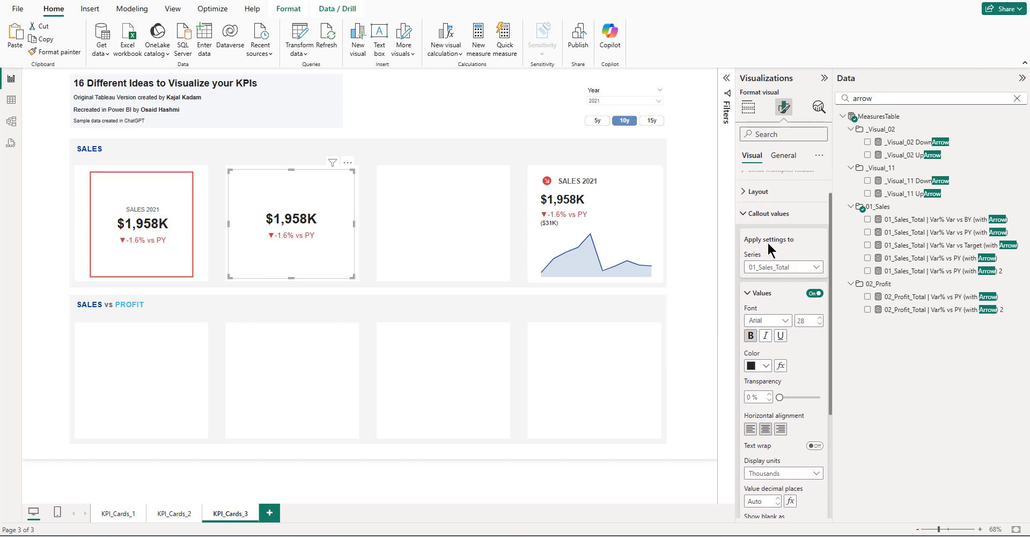
pyautogui.click(756, 295)
# - Enable the reference label's detail on the second SALES card and assign it the measure 01_Sales_Total | Var vs PY
pyautogui.click(781, 375)
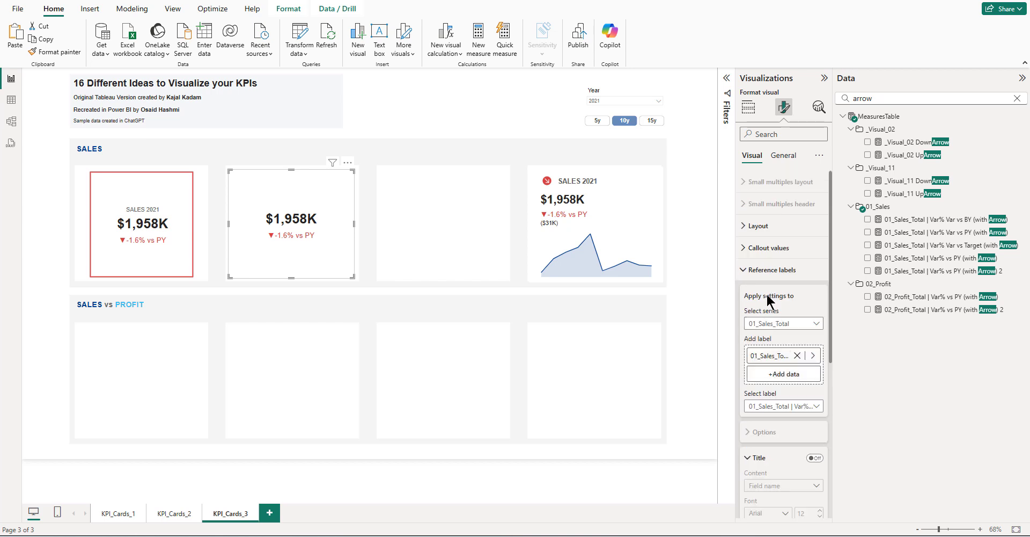
pyautogui.scroll(-3, 782, 338)
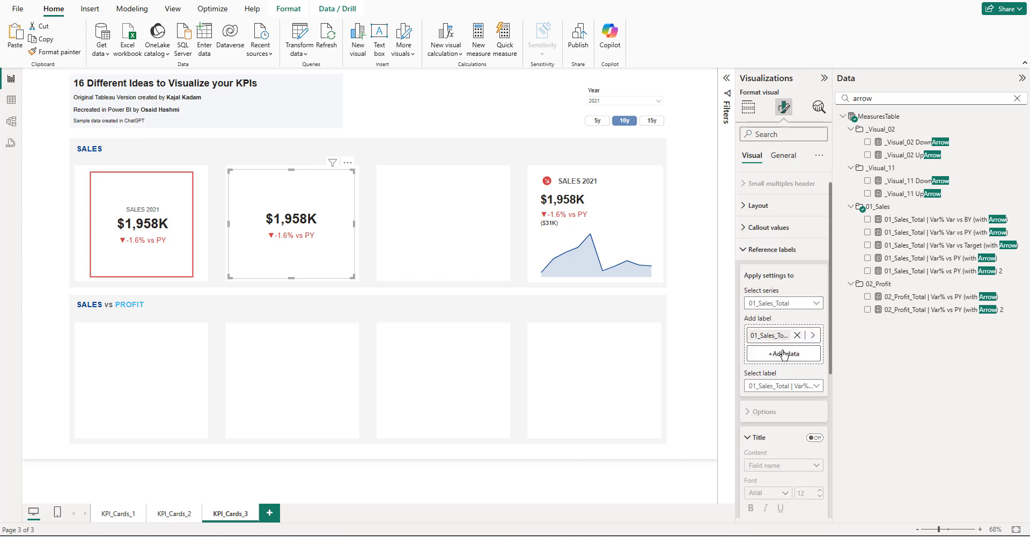
pyautogui.scroll(-3, 781, 355)
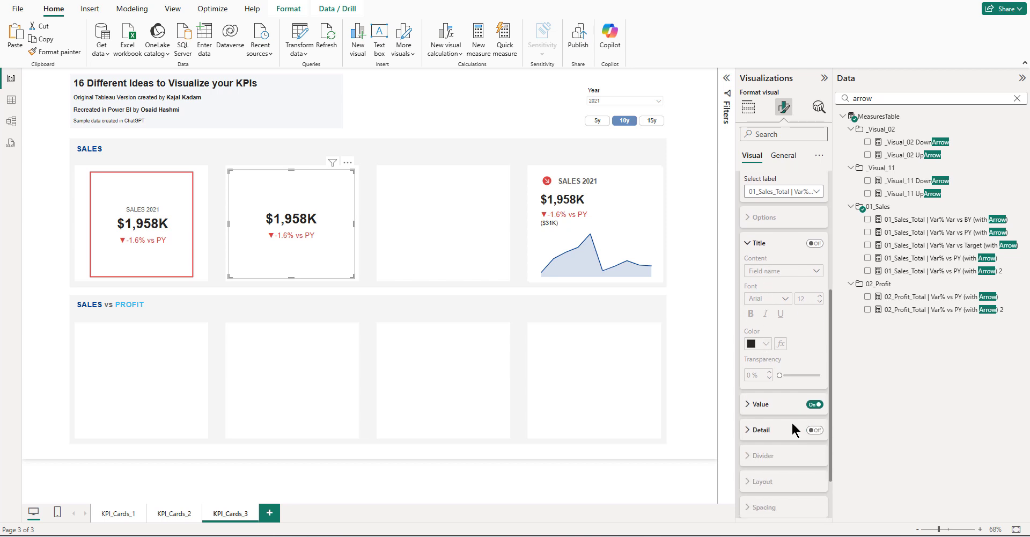
pyautogui.click(814, 430)
pyautogui.click(771, 432)
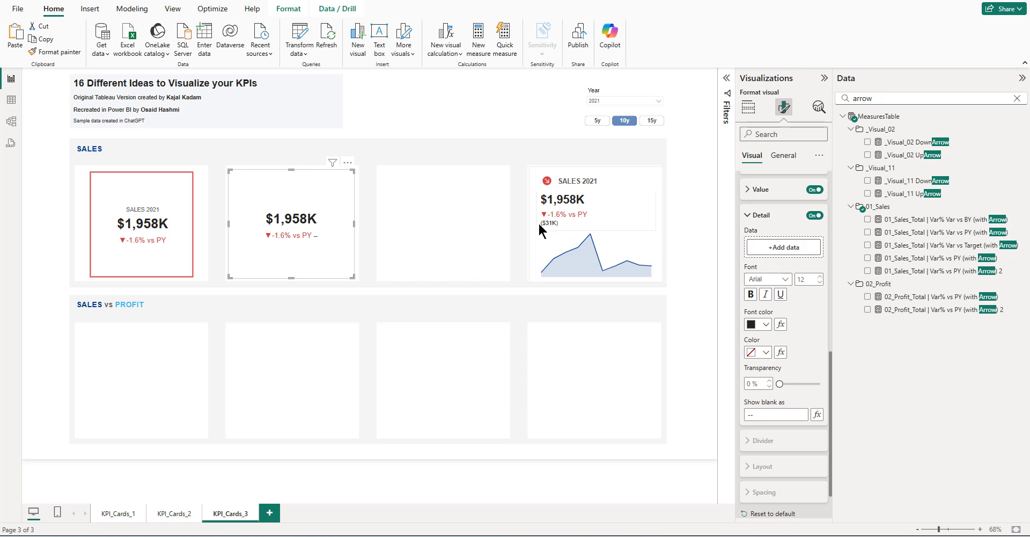
pyautogui.doubleClick(883, 98)
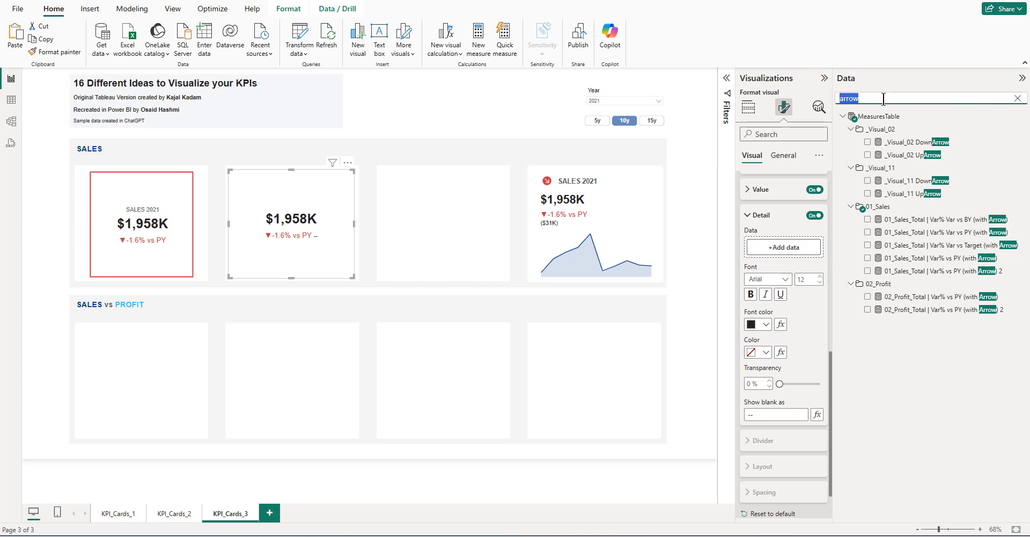
pyautogui.write('var')
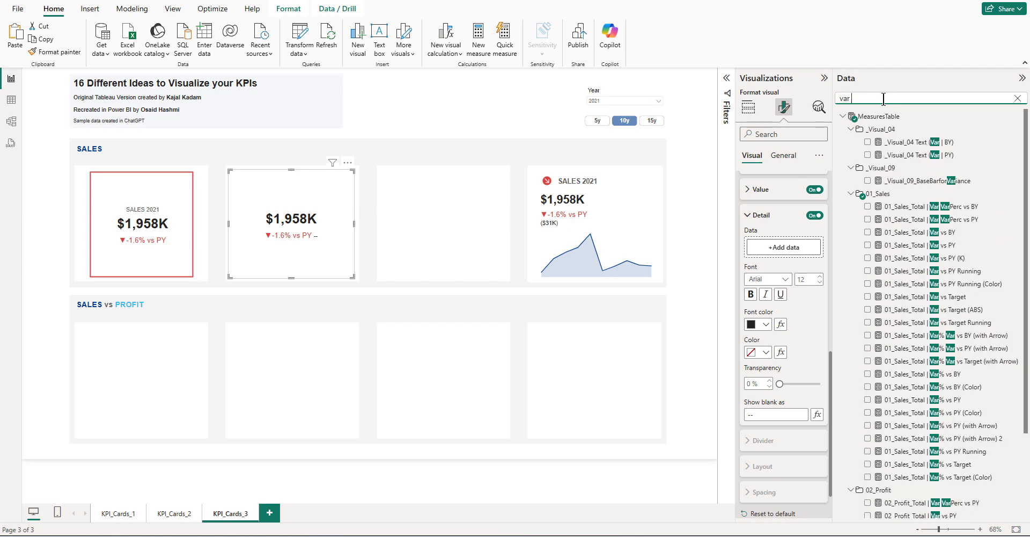
pyautogui.write(' vs py')
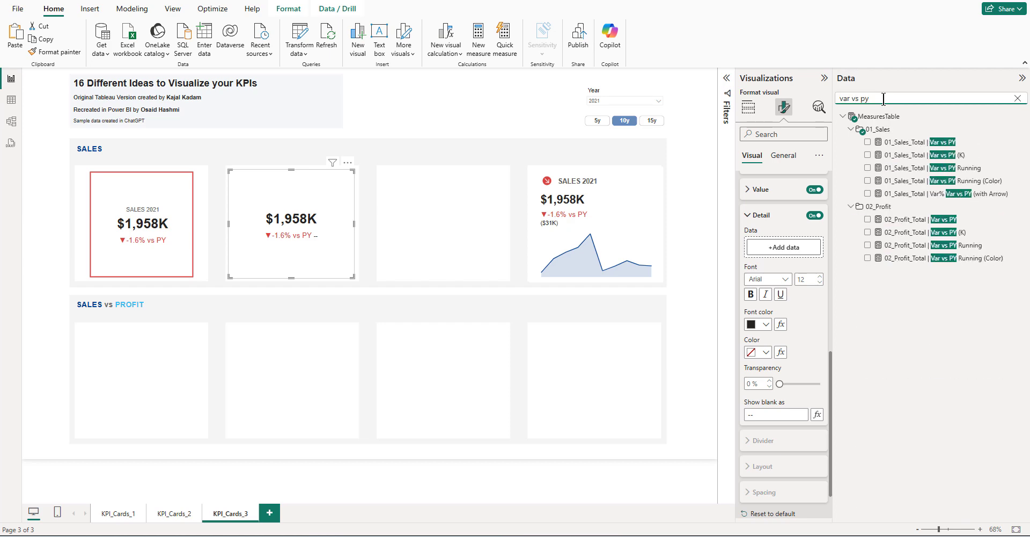
pyautogui.moveTo(906, 144); pyautogui.dragTo(773, 248)
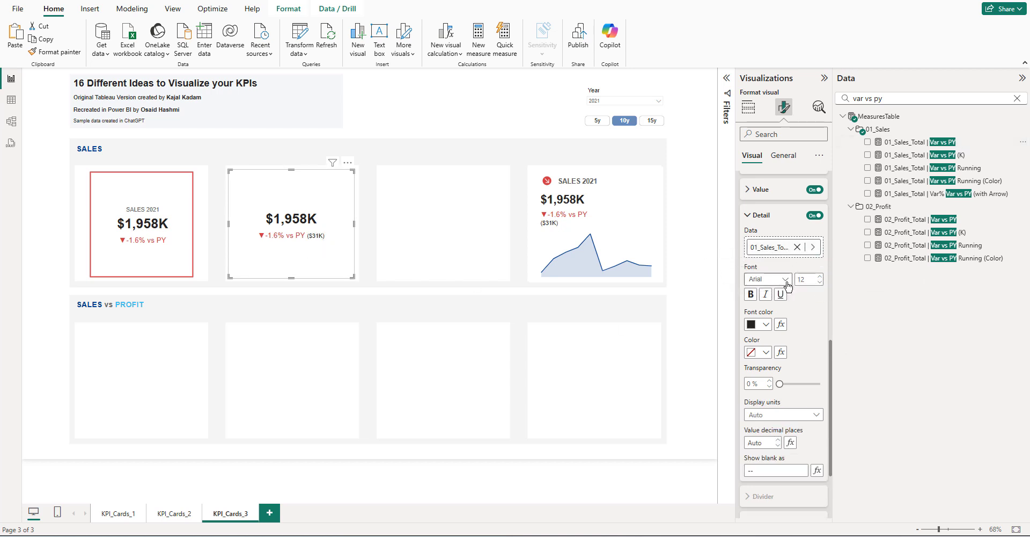
# - For all series, set the second card's reference label layout to the Columns arrangement with left horizontal alignment
pyautogui.scroll(-4, 790, 294)
pyautogui.scroll(7, 794, 321)
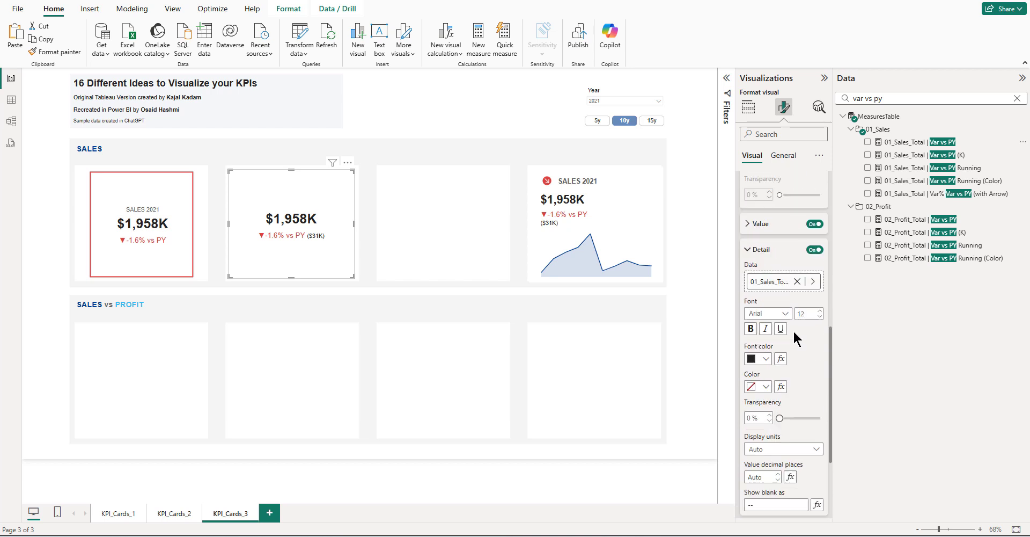
pyautogui.click(761, 324)
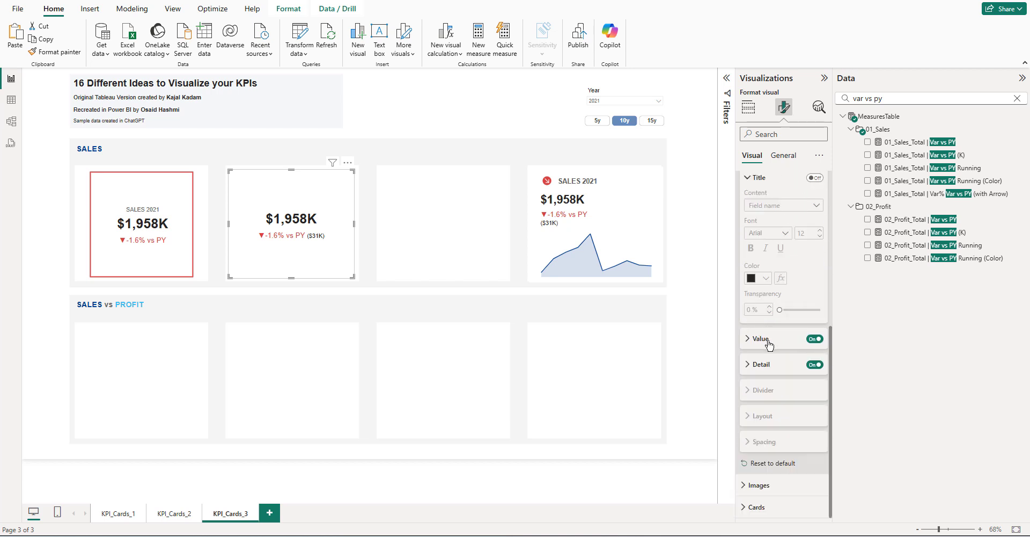
pyautogui.scroll(1, 769, 347)
pyautogui.scroll(3, 769, 345)
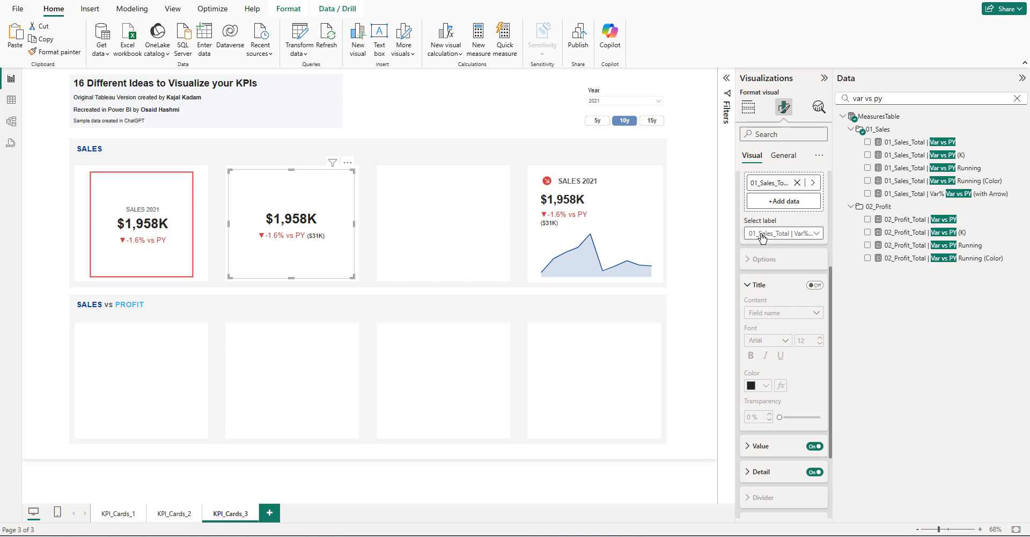
pyautogui.click(776, 235)
pyautogui.click(770, 249)
pyautogui.scroll(3, 767, 290)
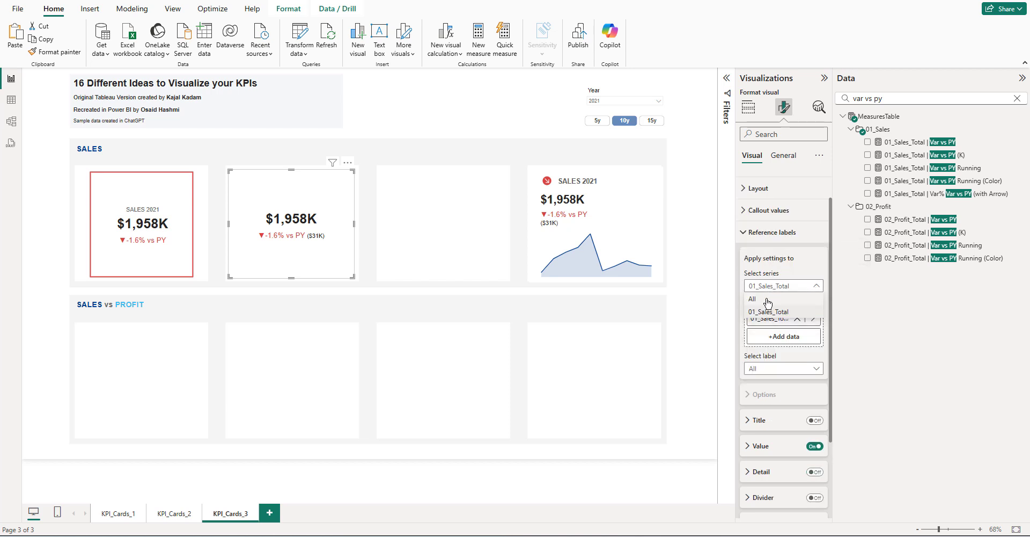
pyautogui.scroll(-3, 765, 354)
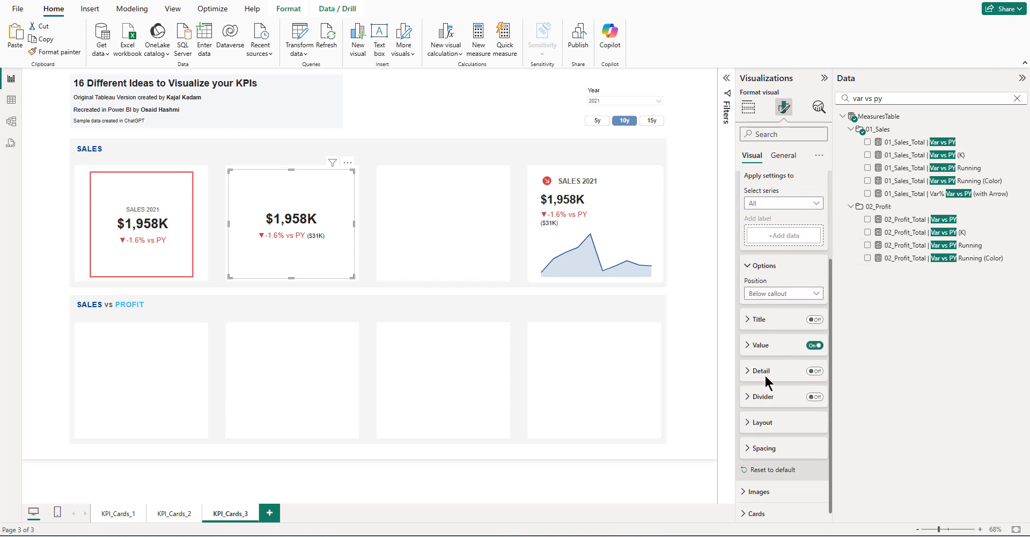
pyautogui.click(771, 418)
pyautogui.scroll(-3, 775, 392)
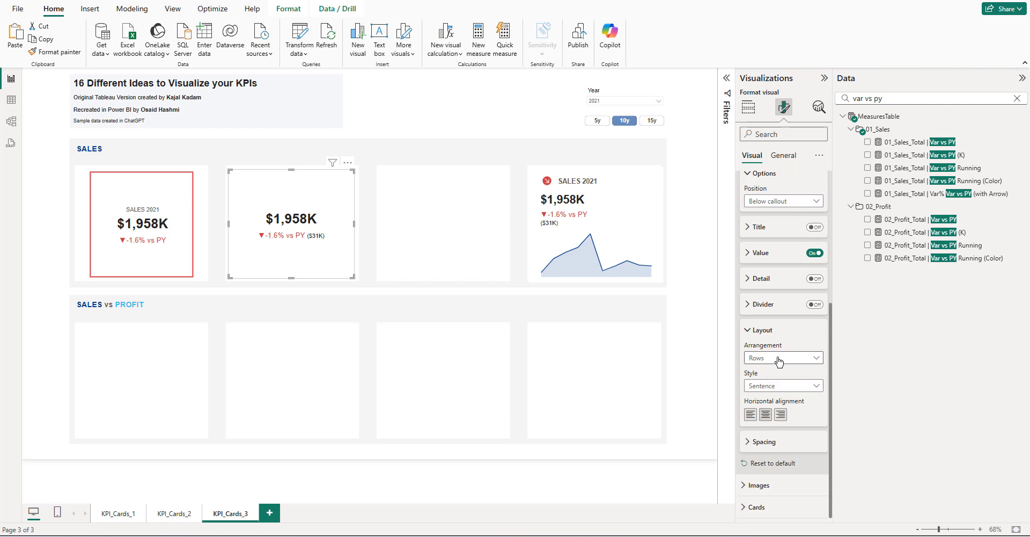
pyautogui.click(779, 360)
pyautogui.click(769, 382)
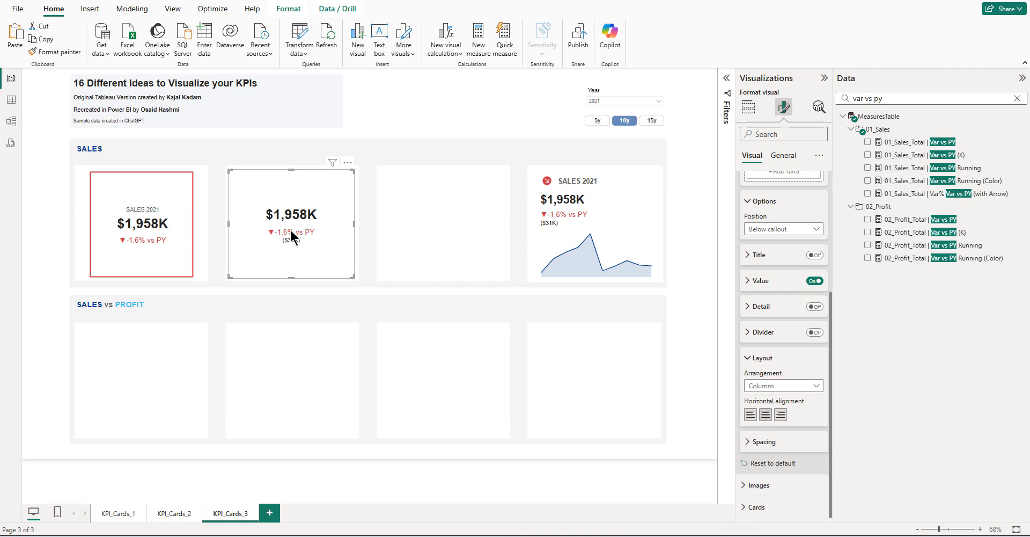
pyautogui.click(751, 415)
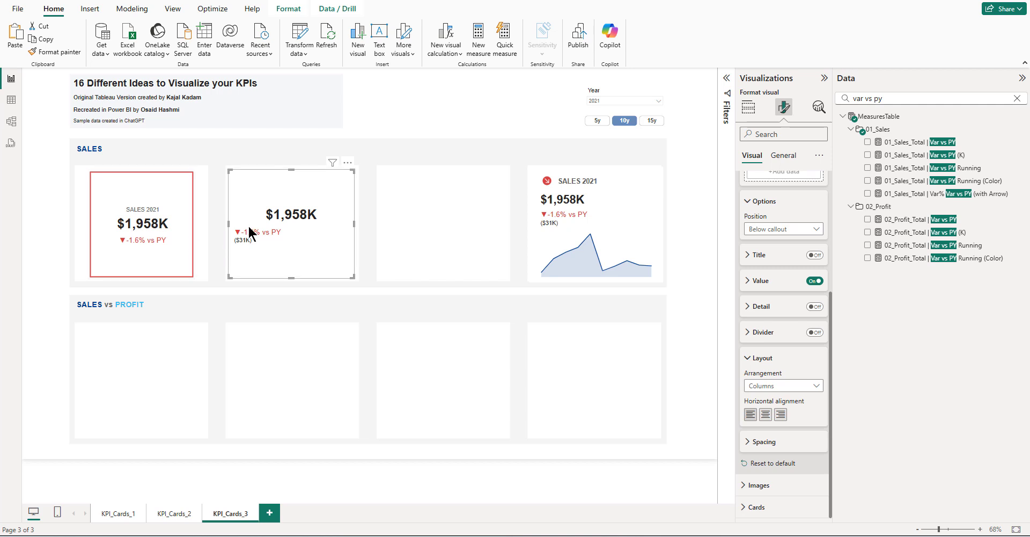
pyautogui.click(765, 335)
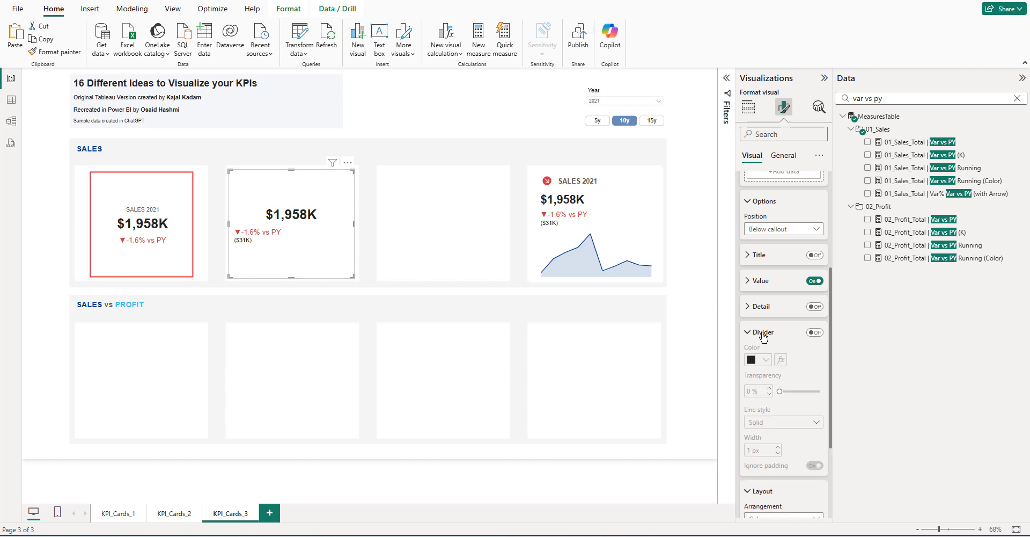
pyautogui.click(765, 335)
pyautogui.click(762, 357)
# - Left-align the callout value of the second SALES card with the settings applied to all series
pyautogui.scroll(3, 782, 367)
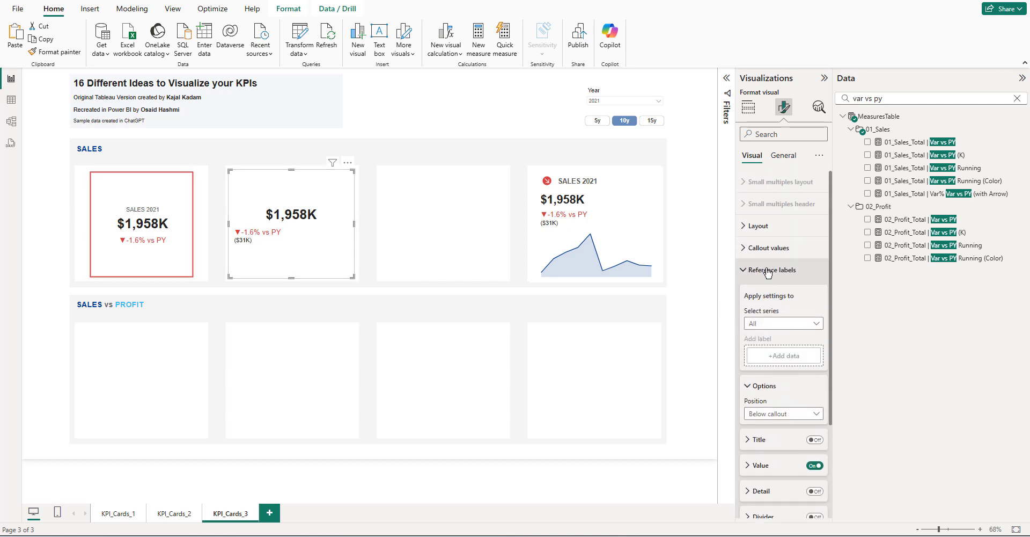
pyautogui.click(769, 268)
pyautogui.click(765, 304)
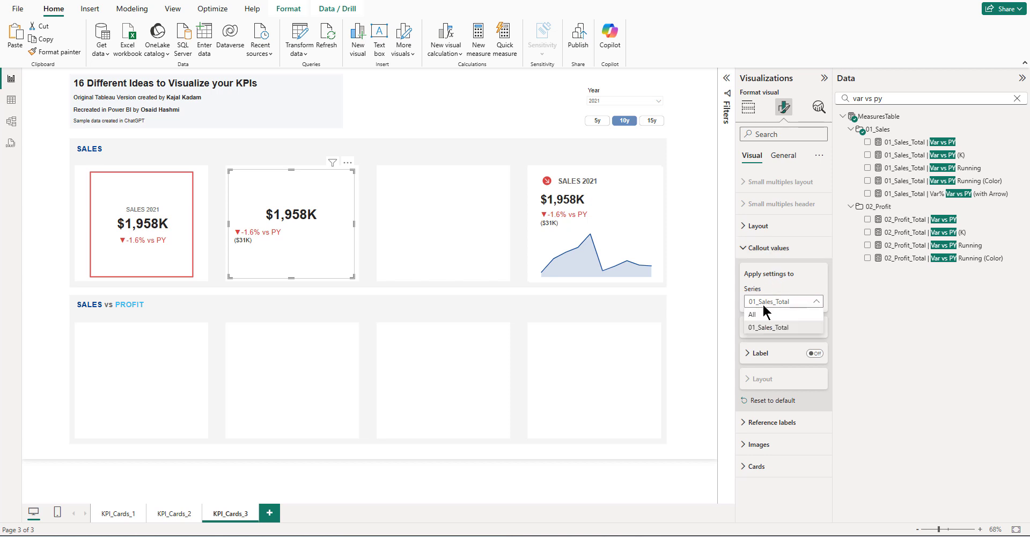
pyautogui.click(761, 317)
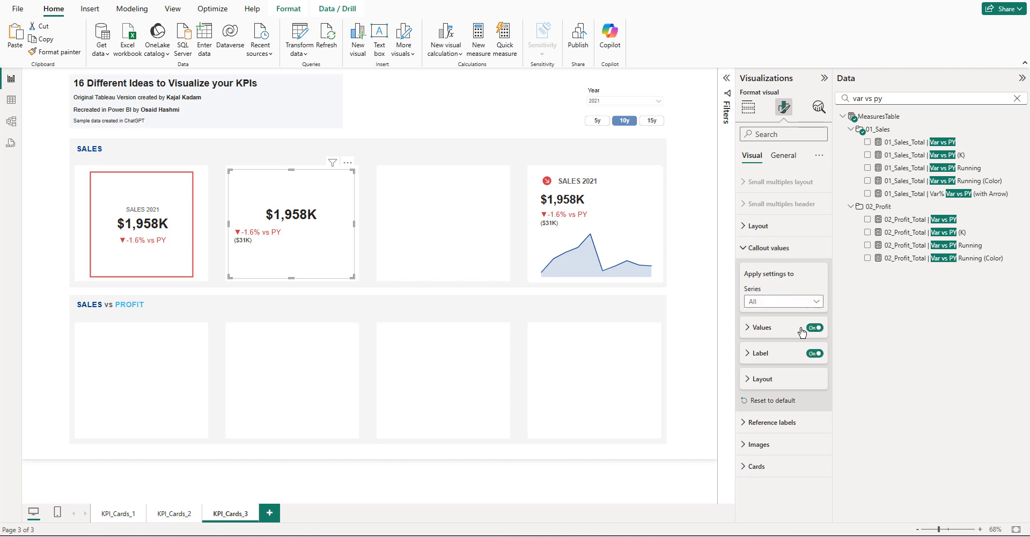
pyautogui.click(752, 376)
pyautogui.click(756, 355)
pyautogui.click(757, 324)
pyautogui.scroll(-2, 758, 398)
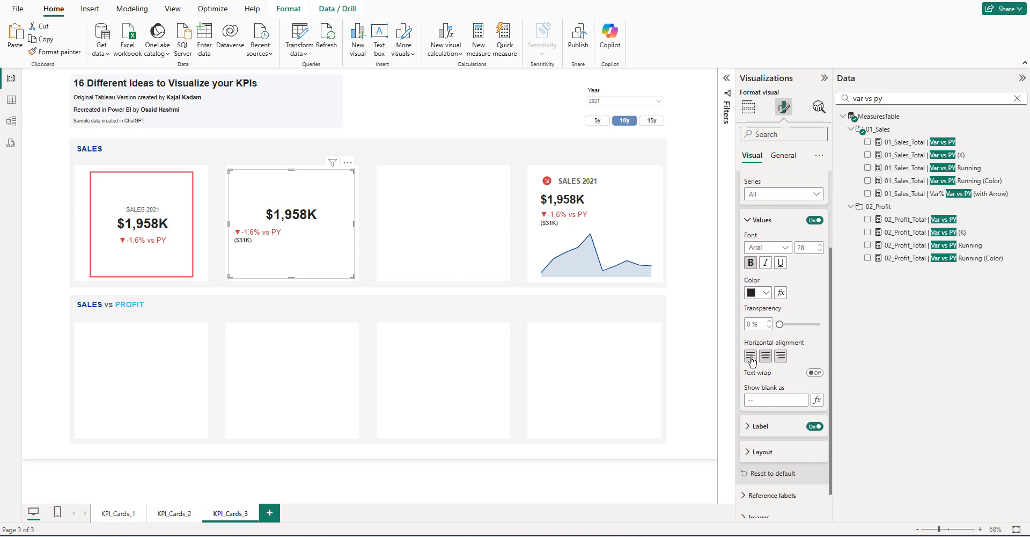
pyautogui.click(751, 357)
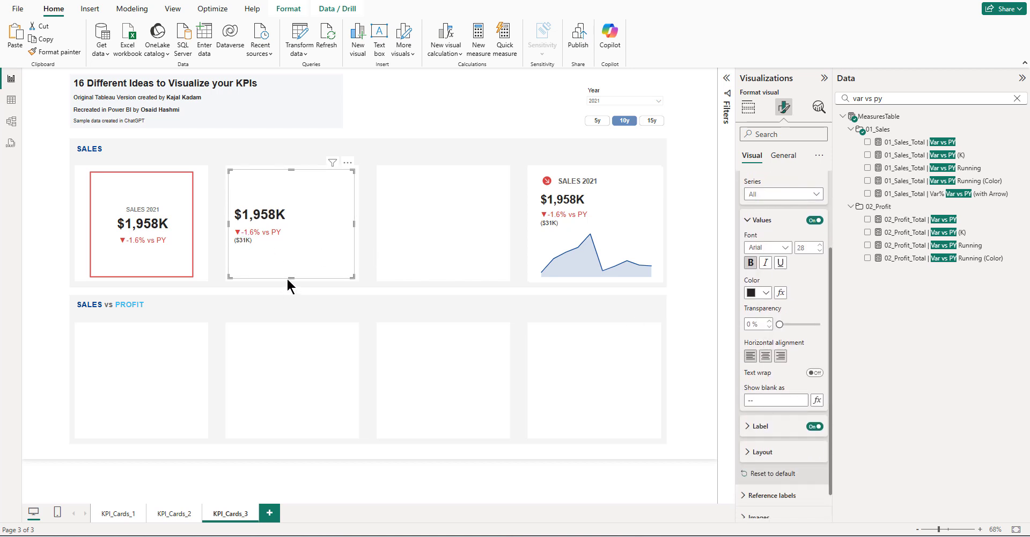
# - Resize the second SALES card to about 349 px wide and 121 px high in the upper part of its tile
pyautogui.moveTo(292, 276); pyautogui.dragTo(288, 223)
pyautogui.moveTo(290, 170); pyautogui.dragTo(289, 180)
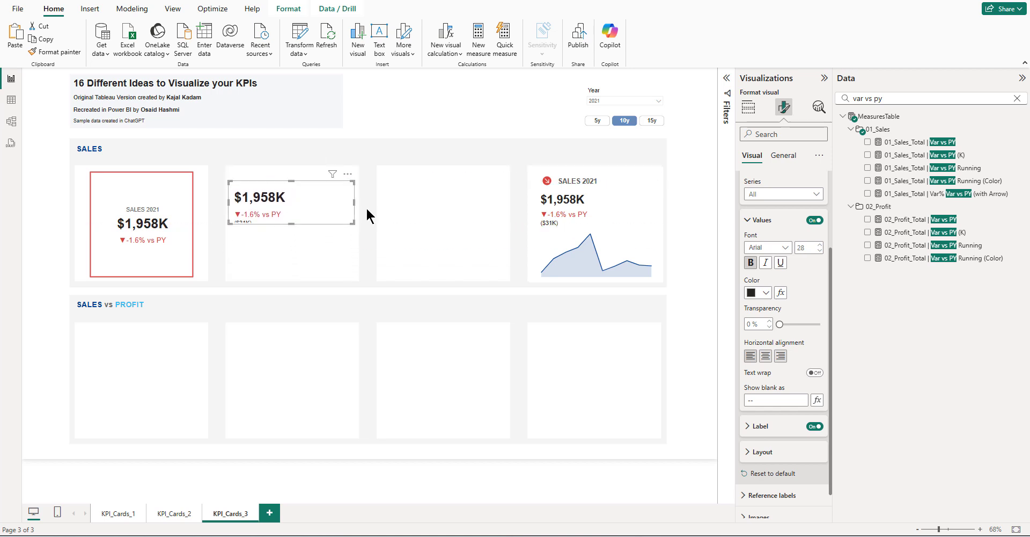
pyautogui.click(783, 155)
pyautogui.click(770, 186)
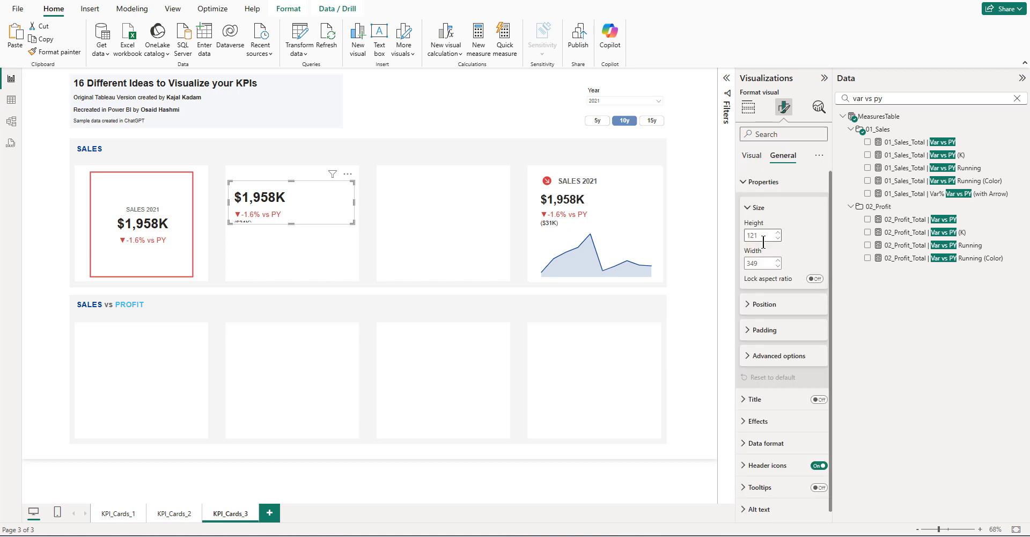
# - Set the second SALES card's padding to 0 px on all four sides and extend its lower edge slightly
pyautogui.click(772, 330)
pyautogui.click(780, 347)
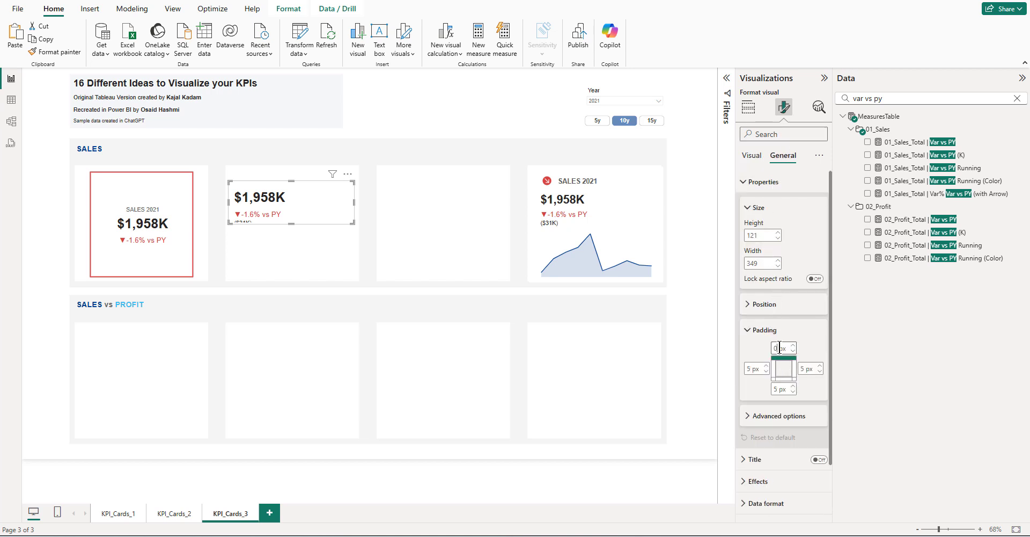
pyautogui.click(753, 369)
pyautogui.write('0')
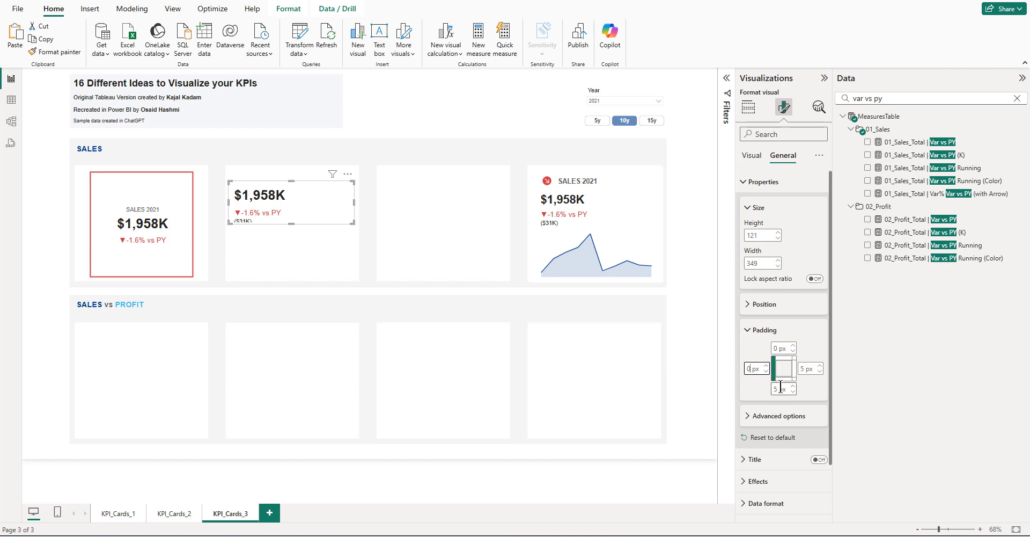
pyautogui.click(779, 389)
pyautogui.write('1')
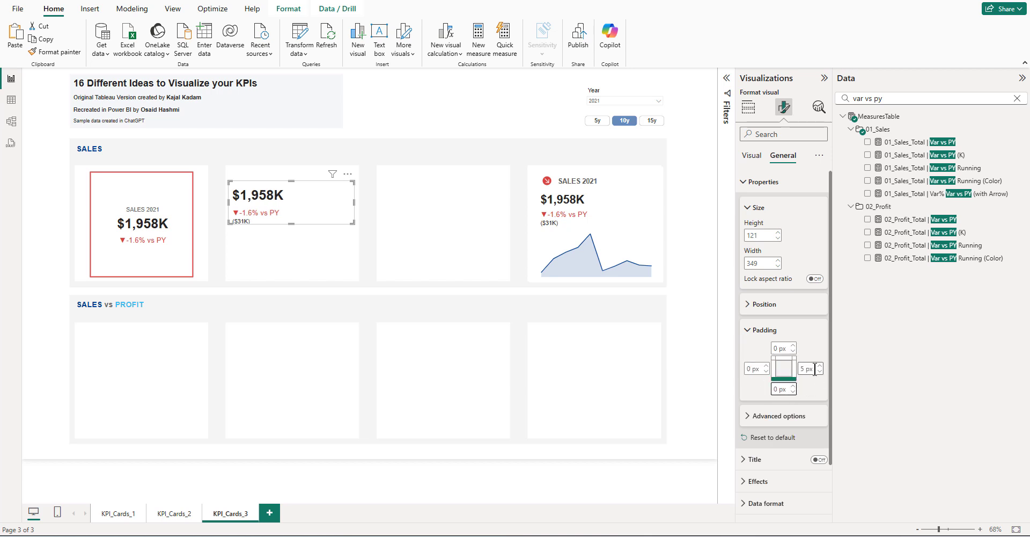
pyautogui.click(804, 368)
pyautogui.write('0')
pyautogui.moveTo(292, 224); pyautogui.dragTo(291, 227)
pyautogui.click(377, 148)
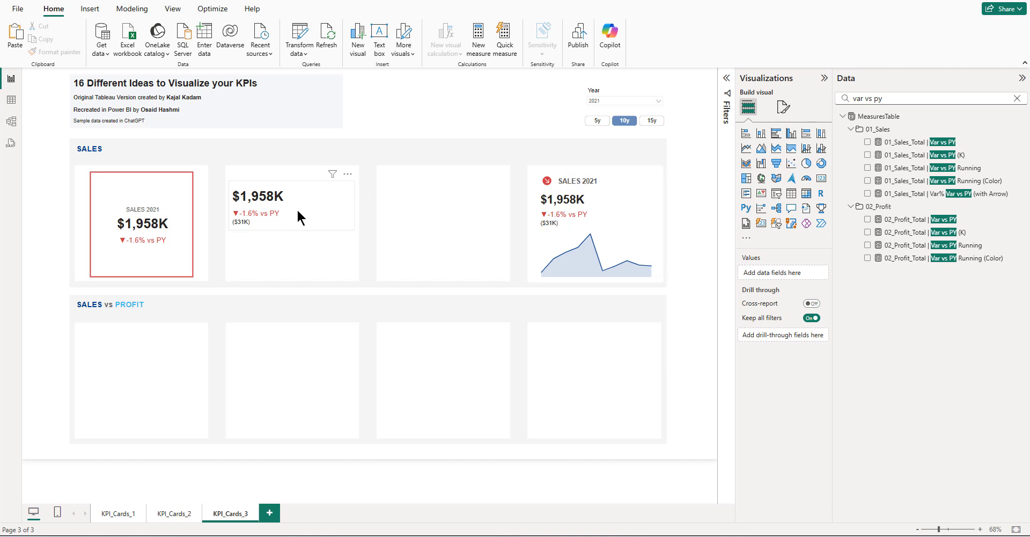
# - Insert a new card visual in the second SALES tile and size it as a thin strip above the sales value
pyautogui.click(315, 217)
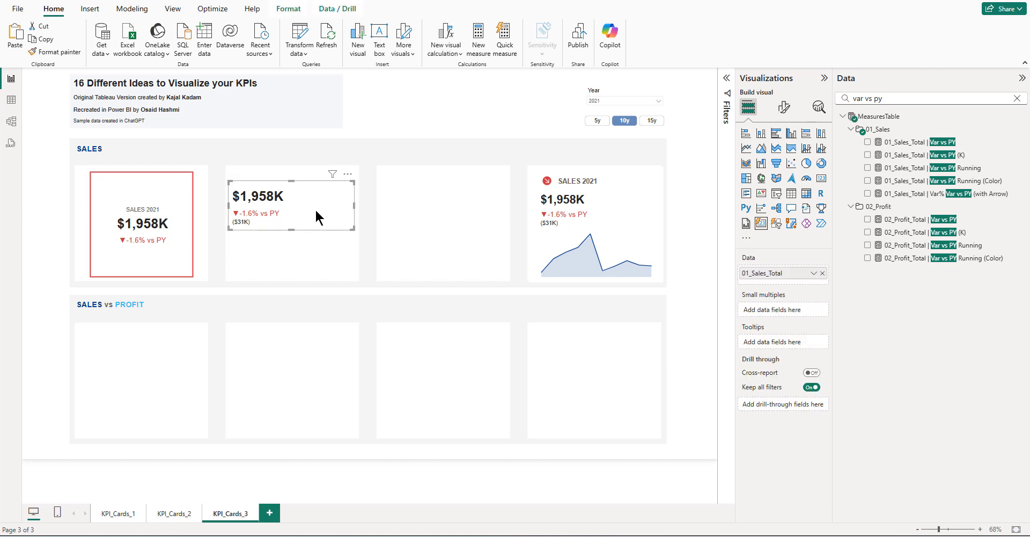
pyautogui.click(440, 120)
pyautogui.moveTo(759, 228); pyautogui.dragTo(272, 208)
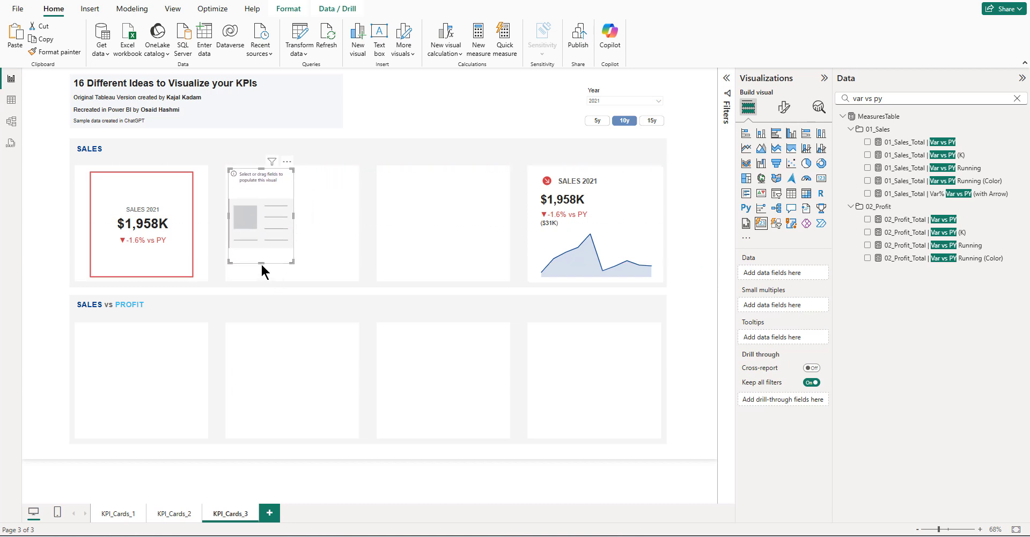
pyautogui.moveTo(261, 258); pyautogui.dragTo(354, 178)
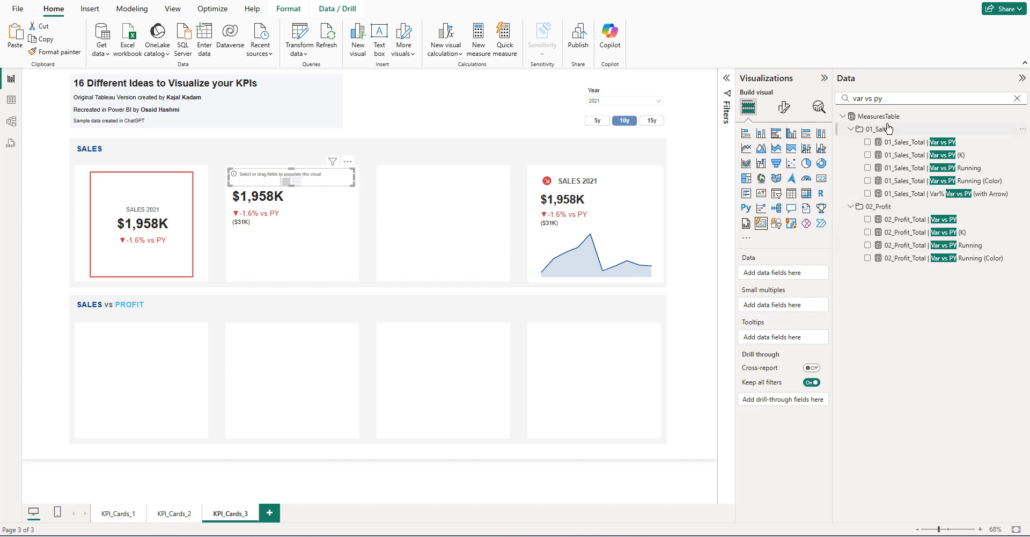
# - Search the fields for sales_total, add the measure 01_Sales_Total to the new card, and extend the card slightly downward
pyautogui.doubleClick(888, 96)
pyautogui.press('BackSpace')
pyautogui.press('BackSpace')
pyautogui.press('BackSpace')
pyautogui.press('BackSpace')
pyautogui.press('BackSpace')
pyautogui.press('BackSpace')
pyautogui.press('BackSpace')
pyautogui.press('BackSpace')
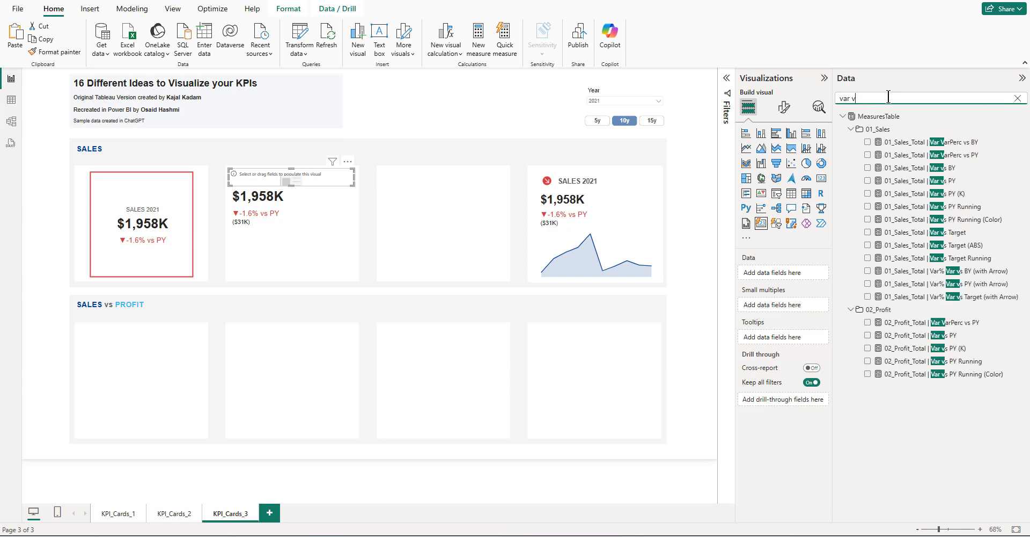
pyautogui.write('sales_total')
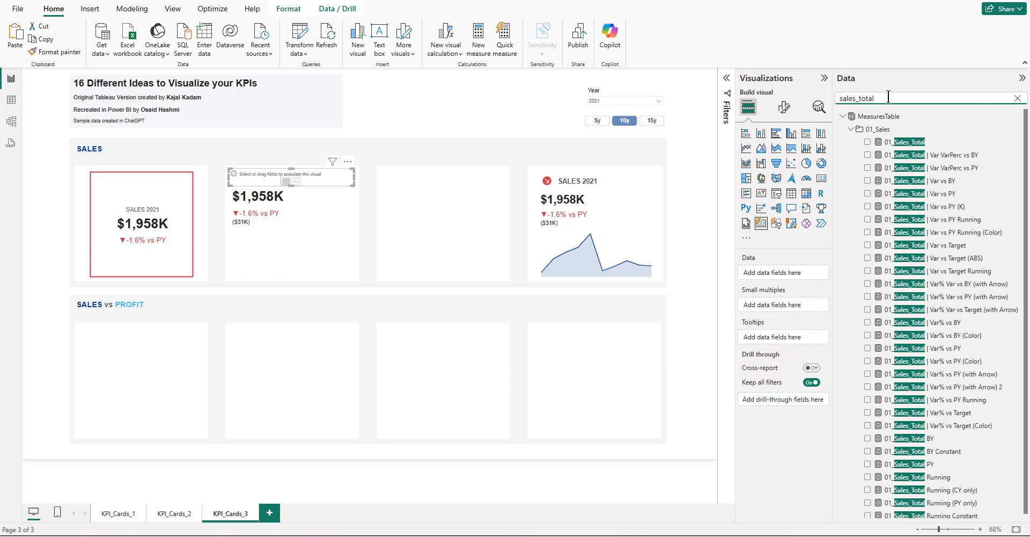
pyautogui.click(867, 142)
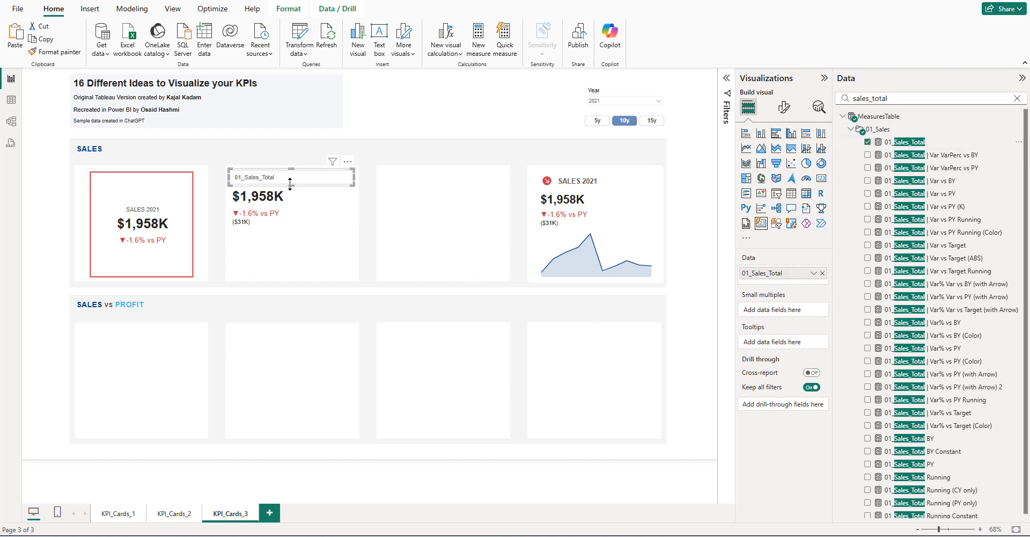
pyautogui.moveTo(291, 184); pyautogui.dragTo(292, 200)
# - Apply the new card's callout value settings to the series 01_Sales_Total only
pyautogui.click(784, 110)
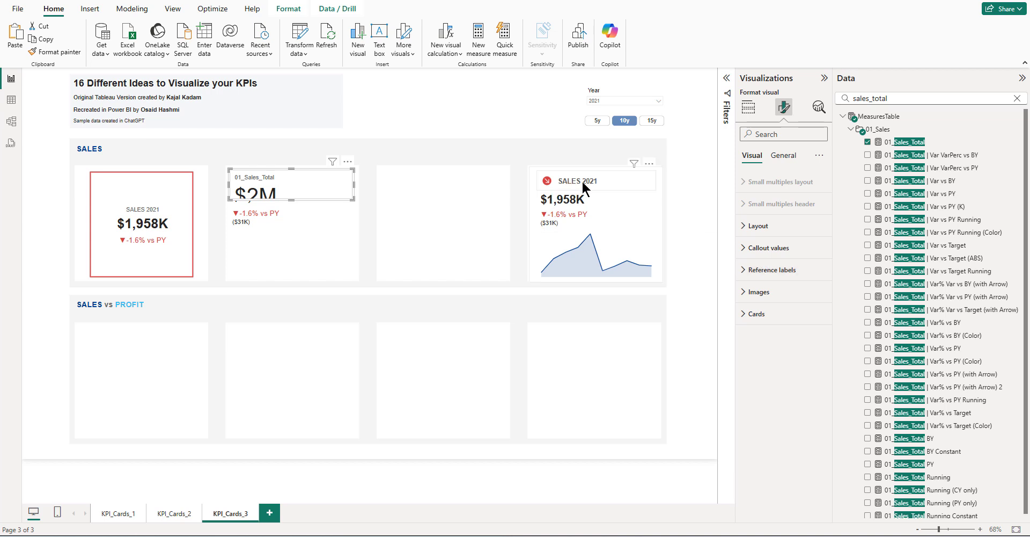
pyautogui.click(759, 249)
pyautogui.scroll(-3, 762, 252)
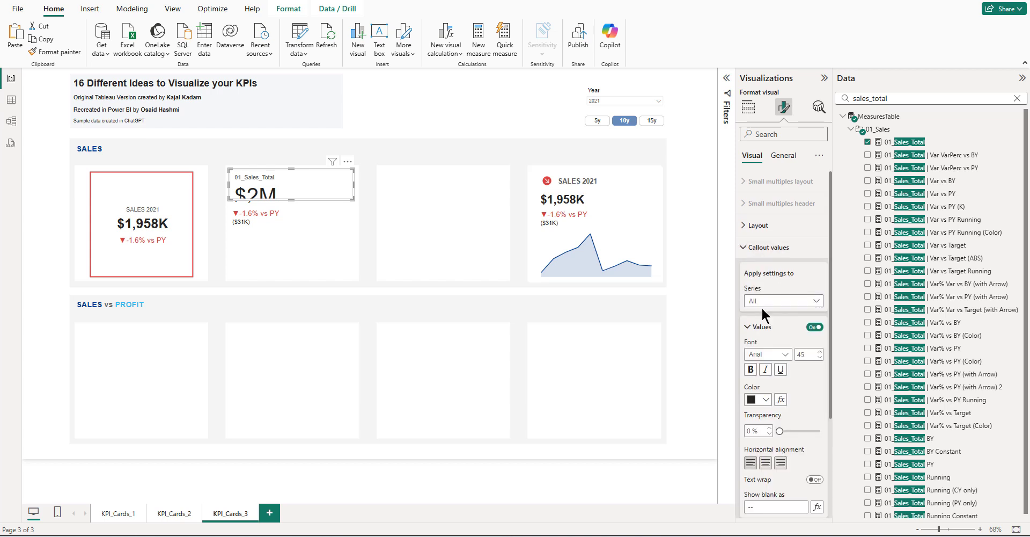
pyautogui.click(767, 194)
pyautogui.click(766, 219)
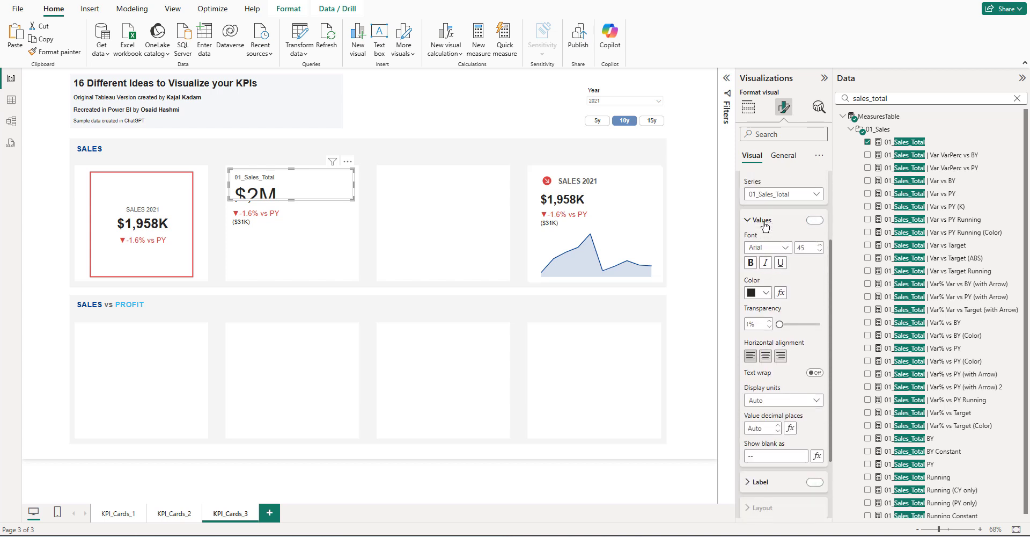
pyautogui.scroll(2, 771, 252)
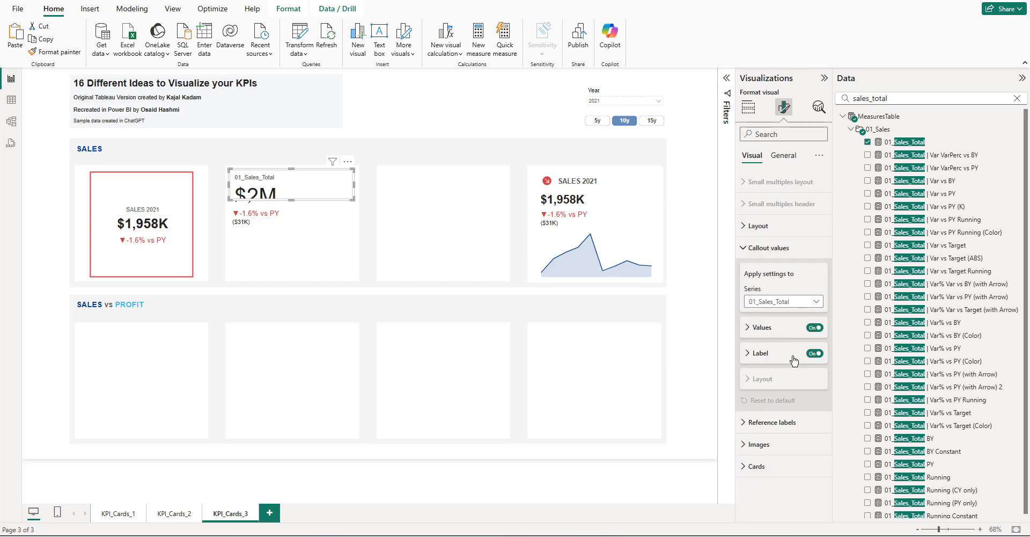
# - Set the callout label's text conditionally by field value, based on the measure 00_Title (SALES CY)
pyautogui.click(768, 353)
pyautogui.scroll(-3, 805, 258)
pyautogui.click(816, 219)
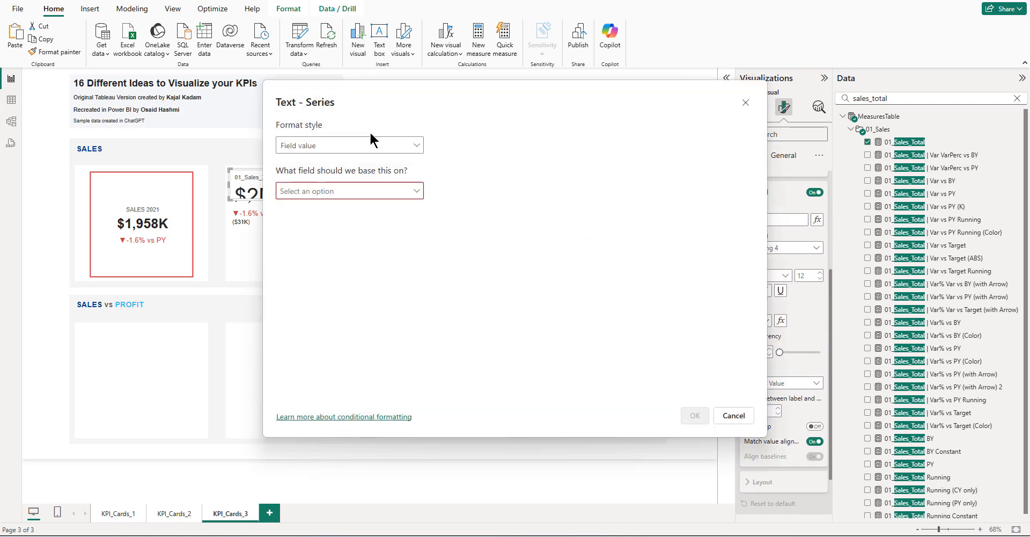
pyautogui.click(327, 145)
pyautogui.click(302, 163)
pyautogui.click(304, 191)
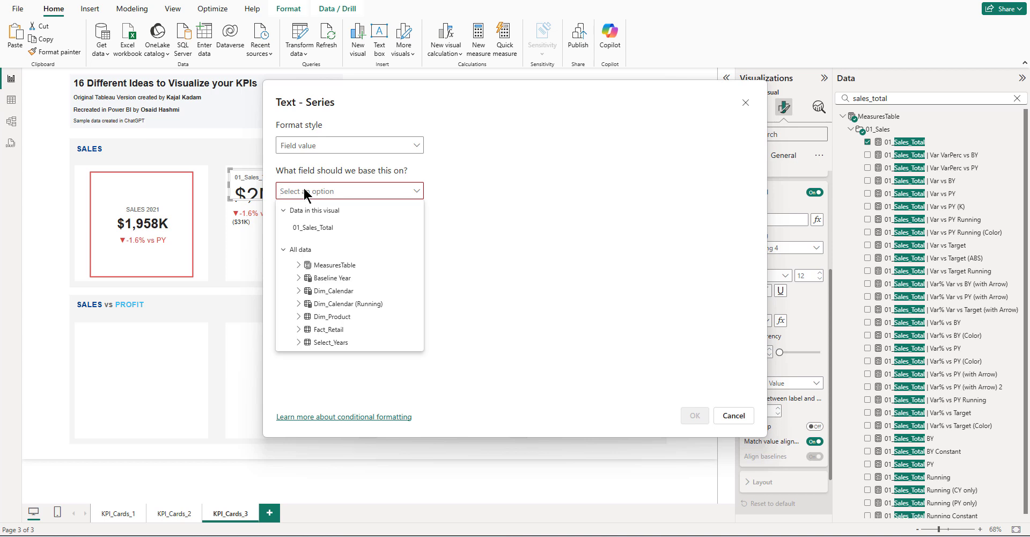
pyautogui.write('sales')
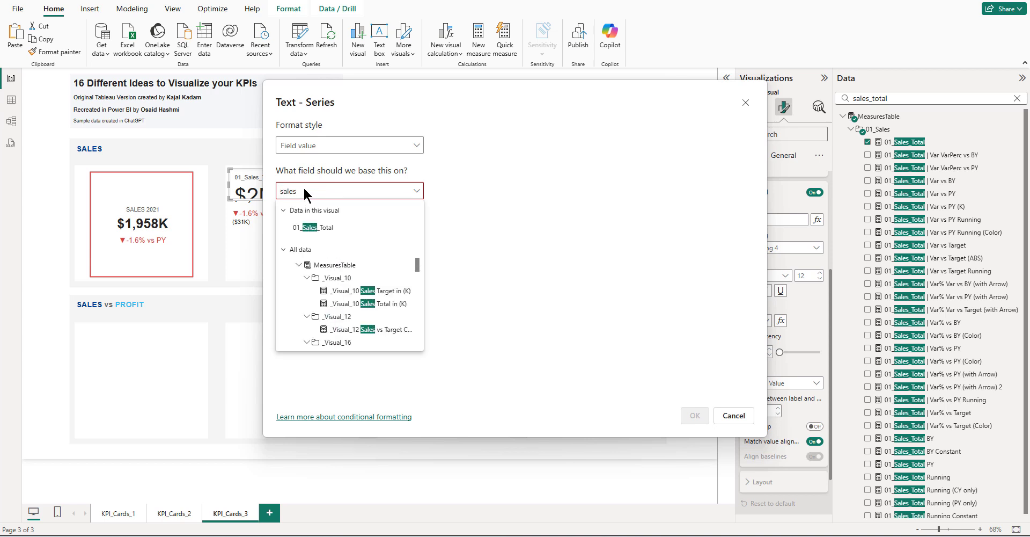
pyautogui.write(' cy')
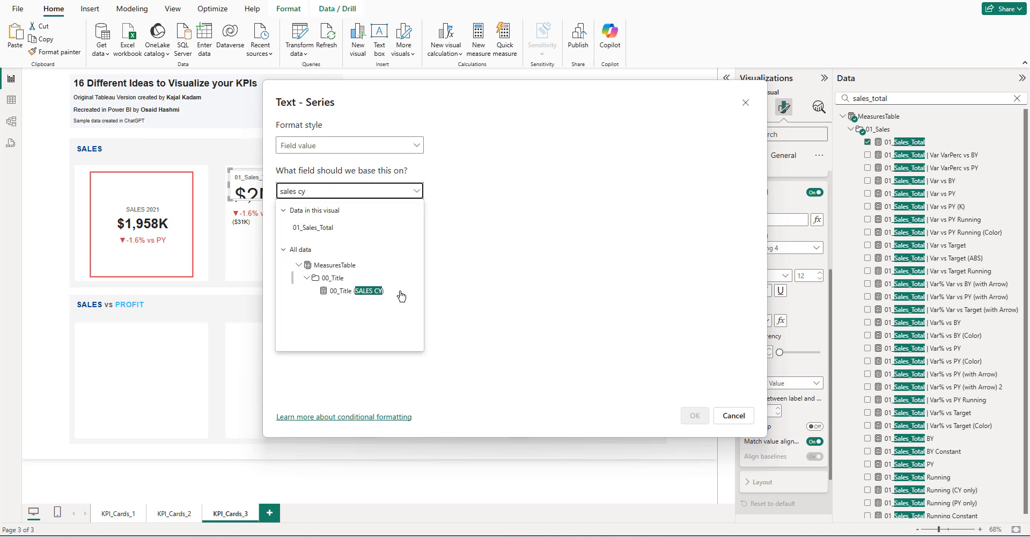
pyautogui.click(349, 294)
pyautogui.click(694, 415)
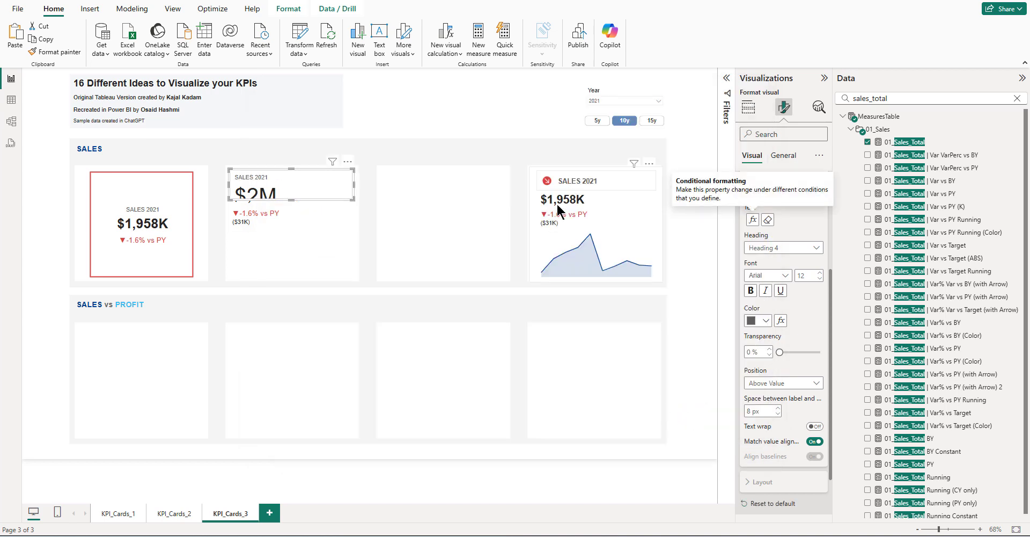
# - Turn off the callout value on the new title card and make its label larger and bold
pyautogui.scroll(3, 816, 320)
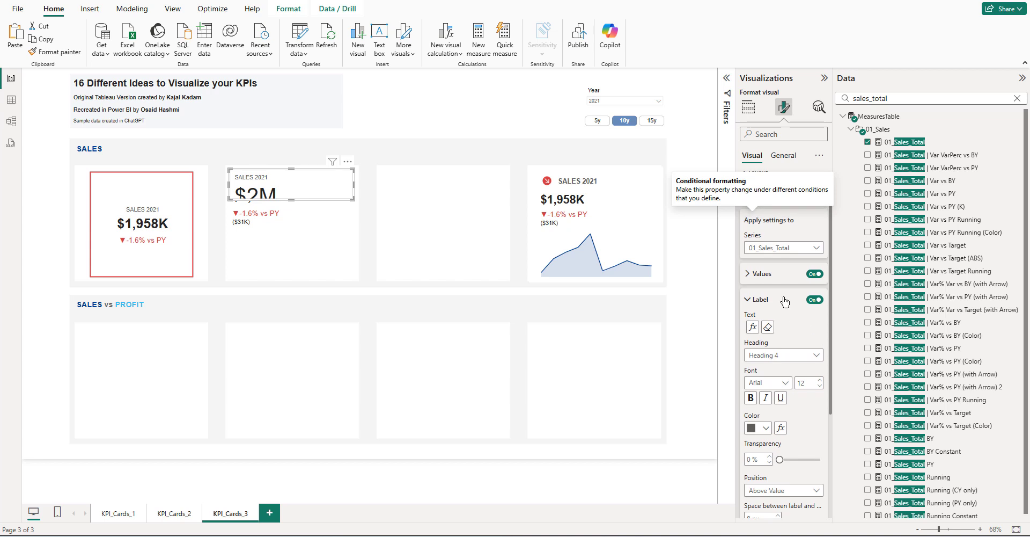
pyautogui.click(813, 274)
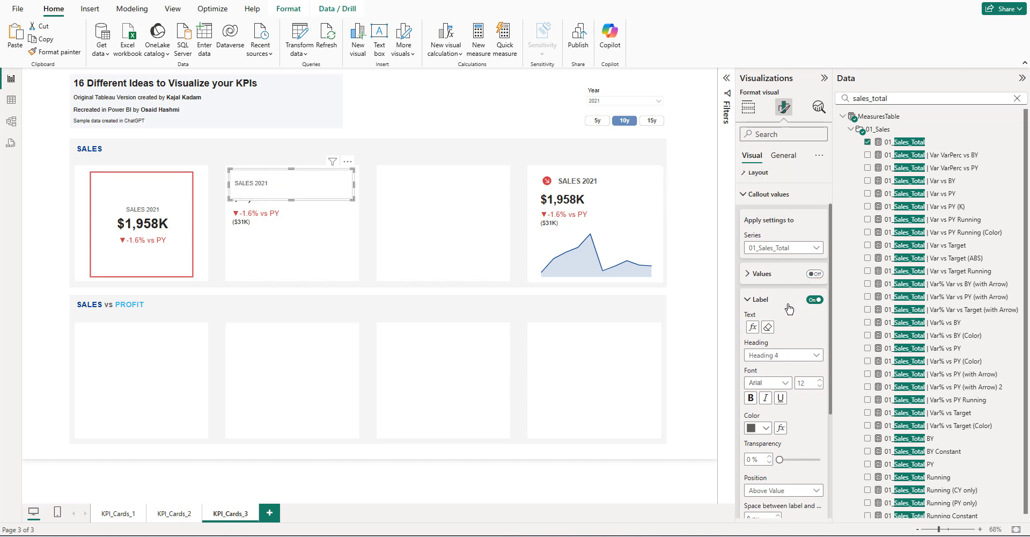
pyautogui.click(806, 383)
pyautogui.click(750, 398)
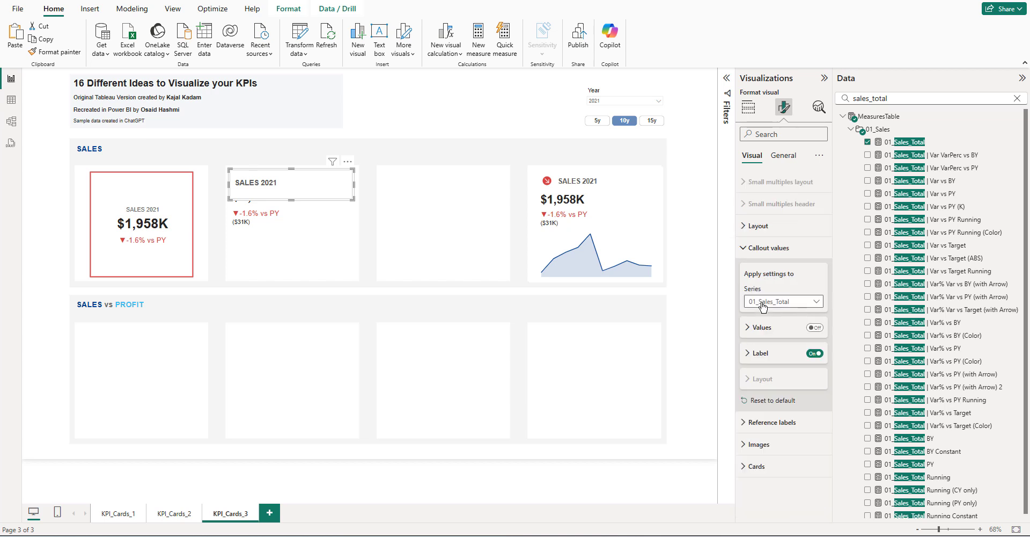
# - Open the Images formatting settings of the title card
pyautogui.click(761, 299)
pyautogui.click(762, 248)
pyautogui.click(759, 291)
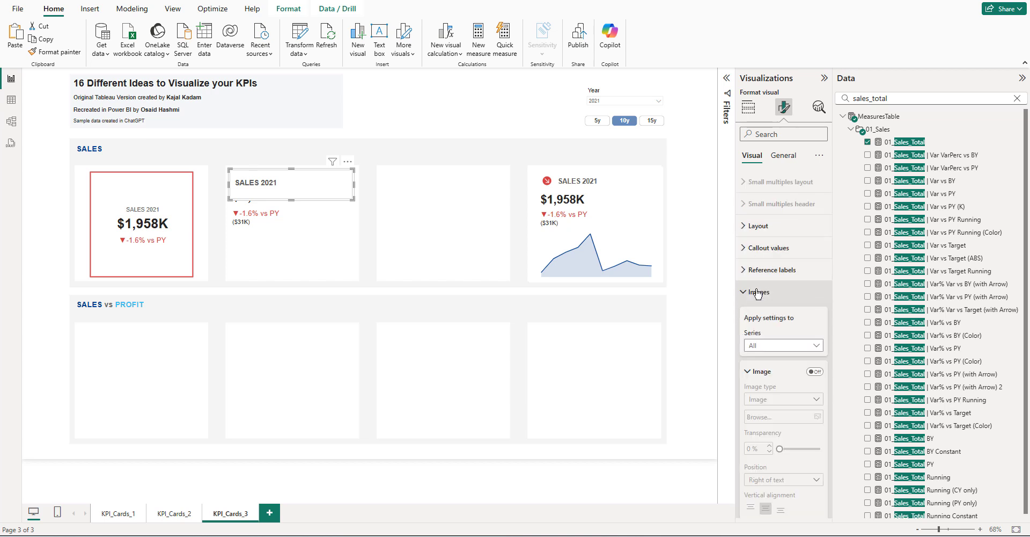
# - Clear the field search and examine the DAX formulas of the arrow and ImageURL measures in the _Visual_02 folder
pyautogui.doubleClick(894, 100)
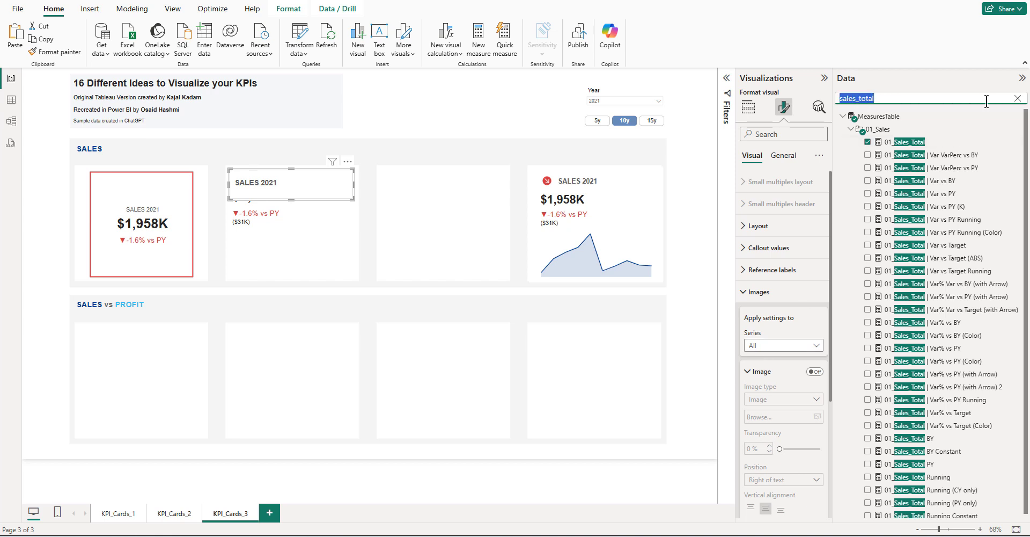
pyautogui.click(1016, 100)
pyautogui.click(843, 117)
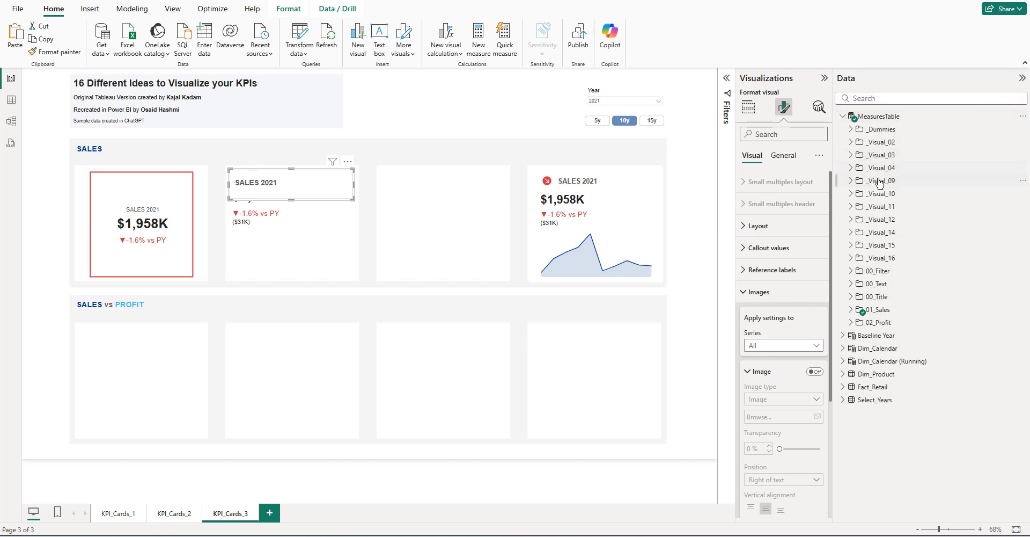
pyautogui.click(855, 142)
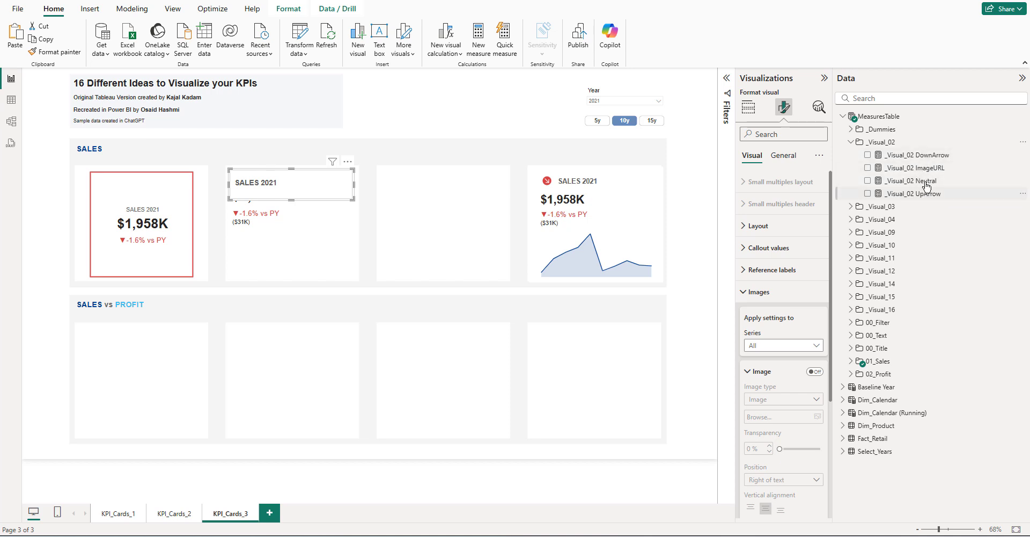
pyautogui.click(924, 156)
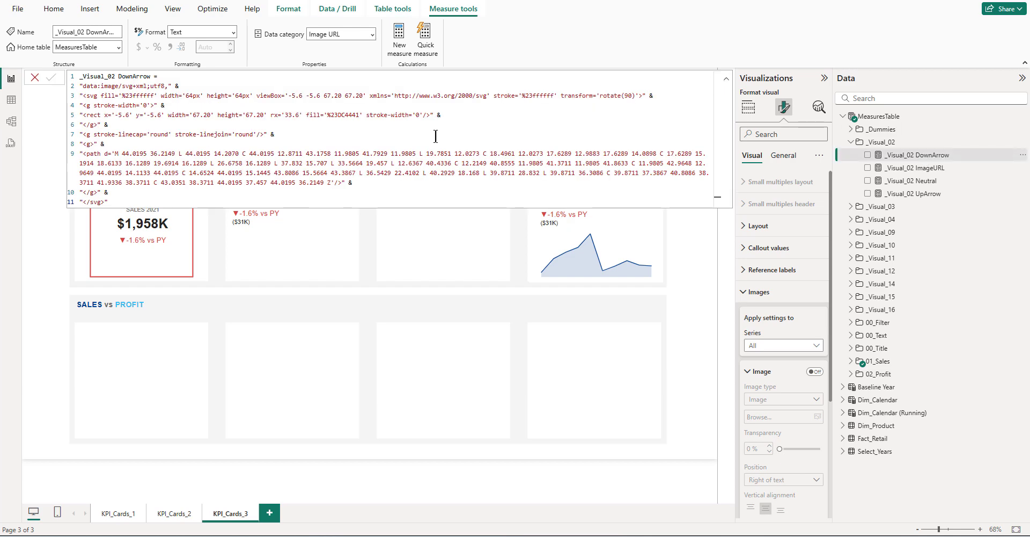
pyautogui.click(924, 181)
pyautogui.click(923, 194)
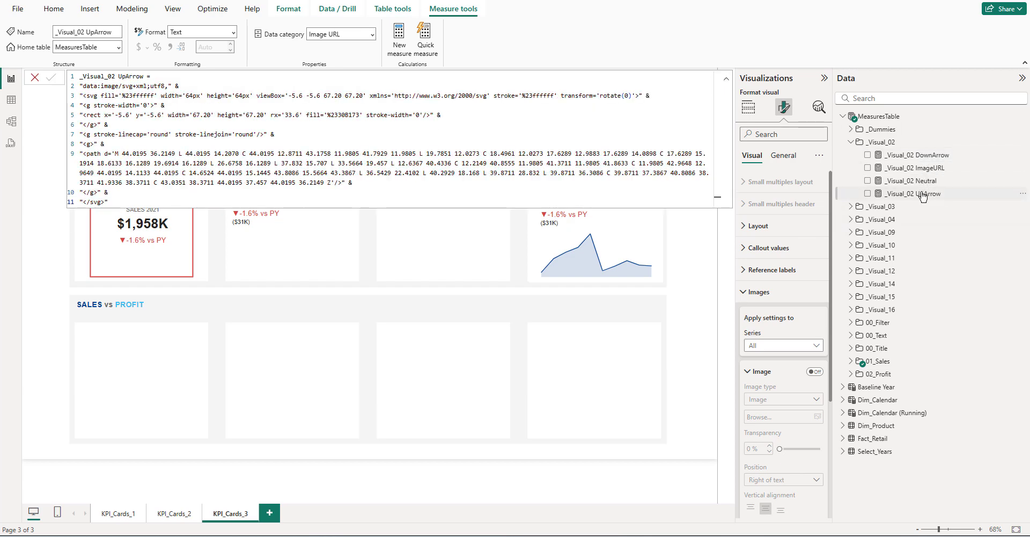
pyautogui.click(919, 169)
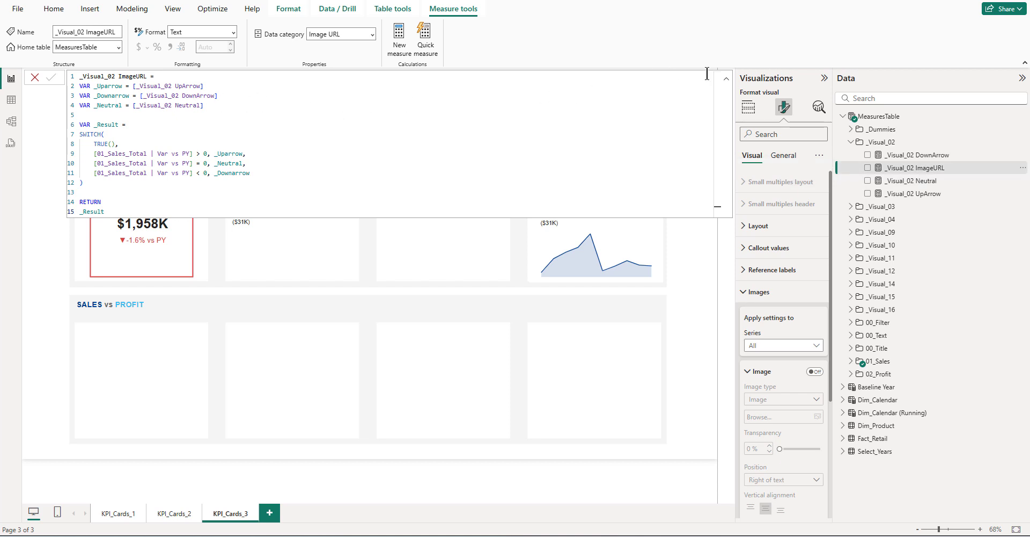
pyautogui.click(726, 84)
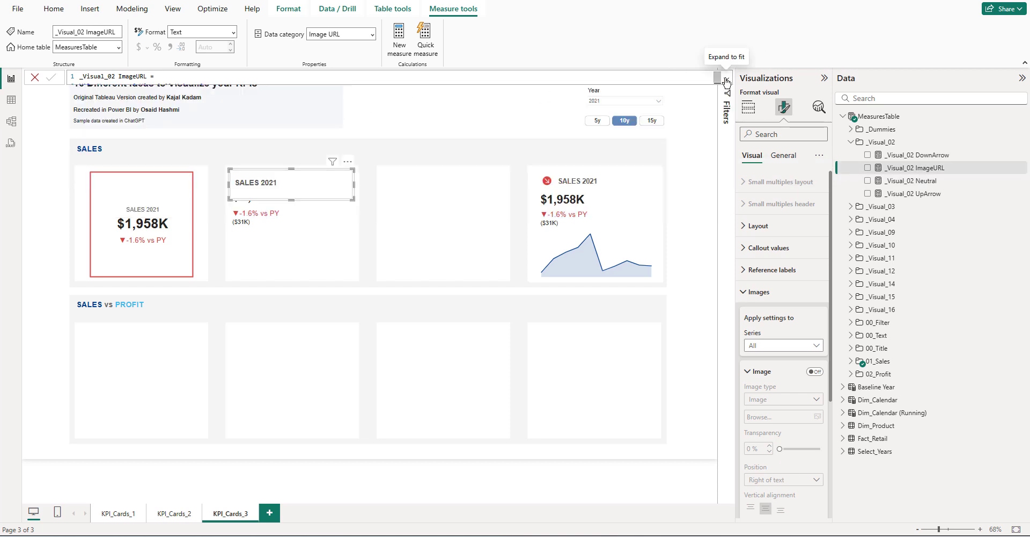
# - Turn on the title card's image for the 01_Sales_Total series and set its image type to Image URL
pyautogui.click(772, 348)
pyautogui.click(770, 370)
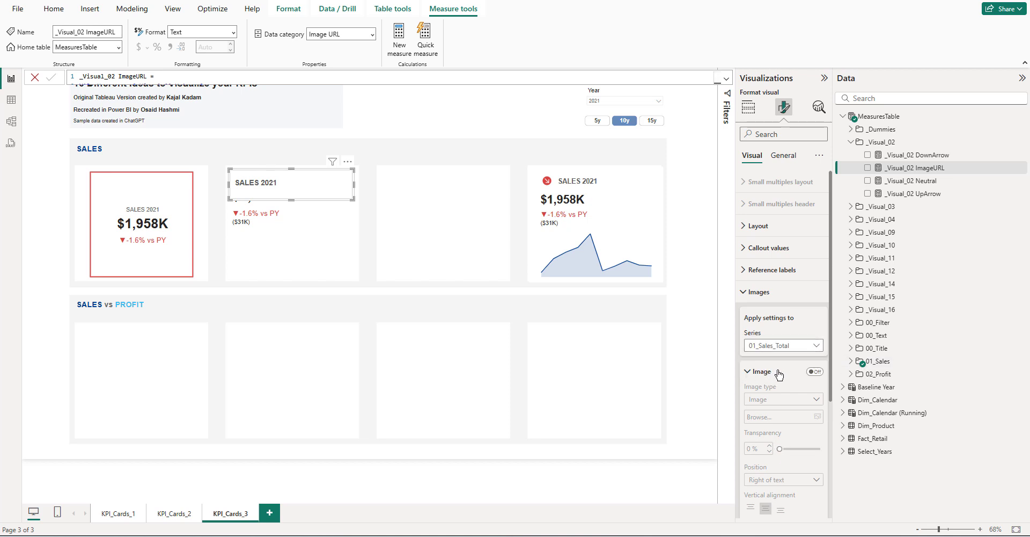
pyautogui.click(815, 372)
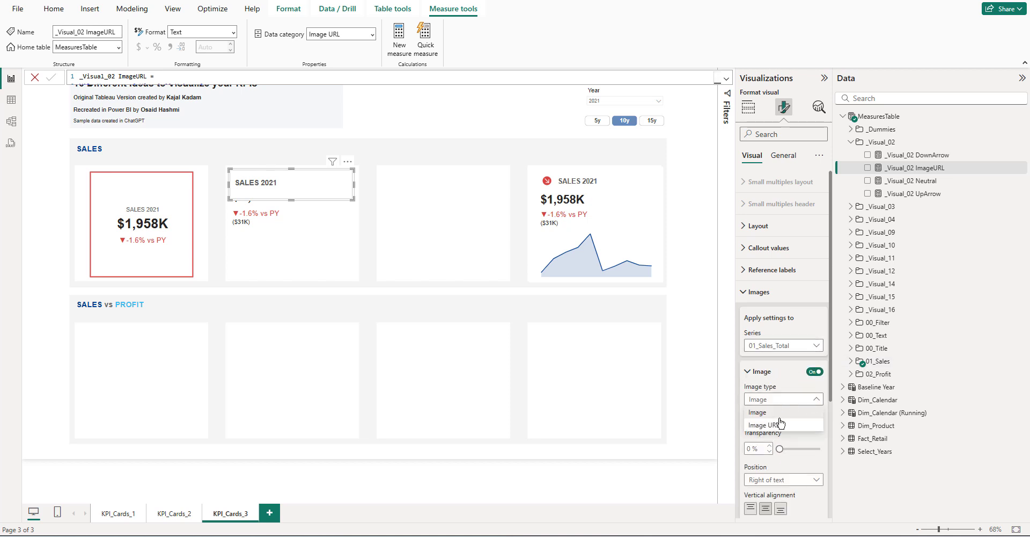
# - Set the image URL conditionally by field value, based on the measure _Visual_02 ImageURL
pyautogui.click(817, 426)
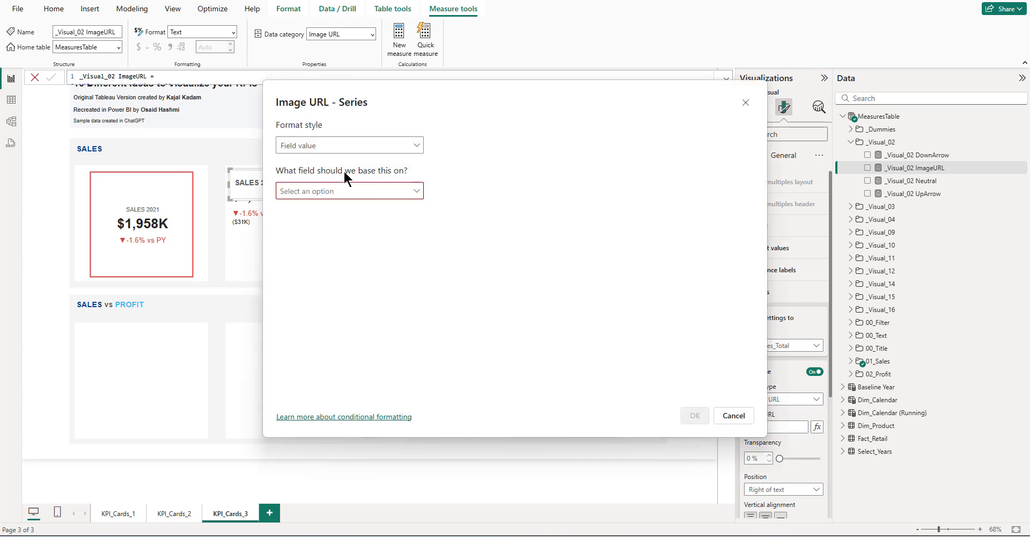
pyautogui.click(324, 146)
pyautogui.click(316, 192)
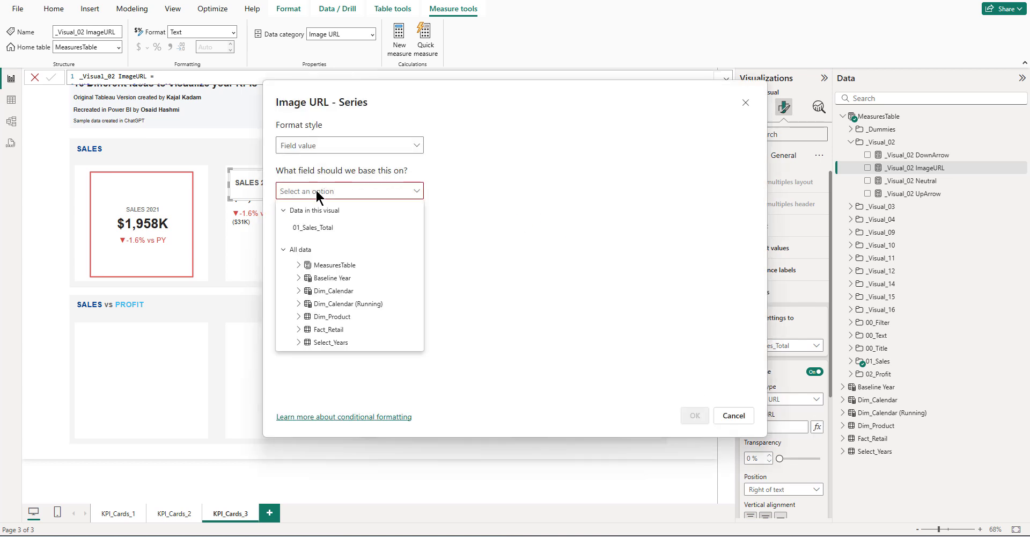
pyautogui.click(299, 265)
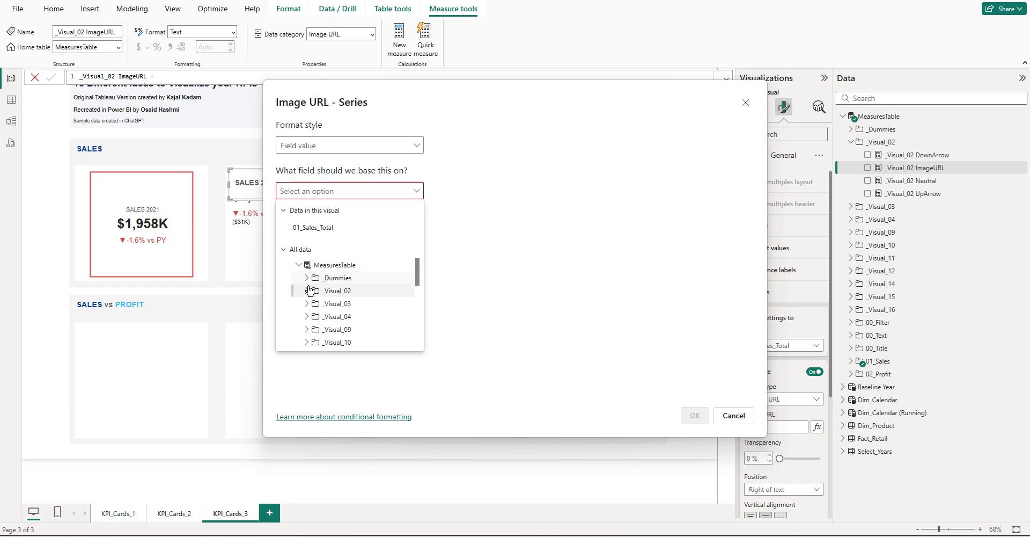
pyautogui.click(307, 291)
pyautogui.click(352, 316)
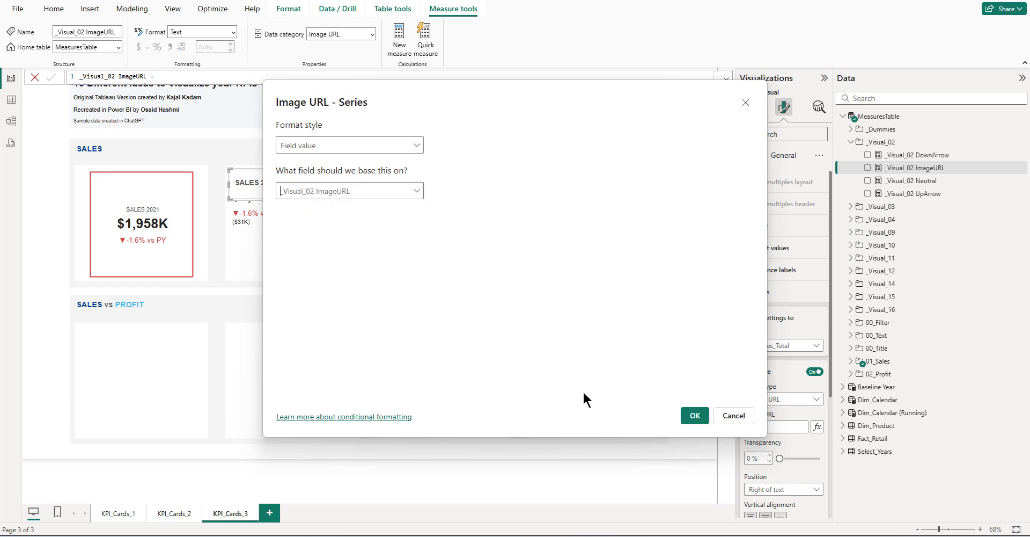
pyautogui.click(692, 416)
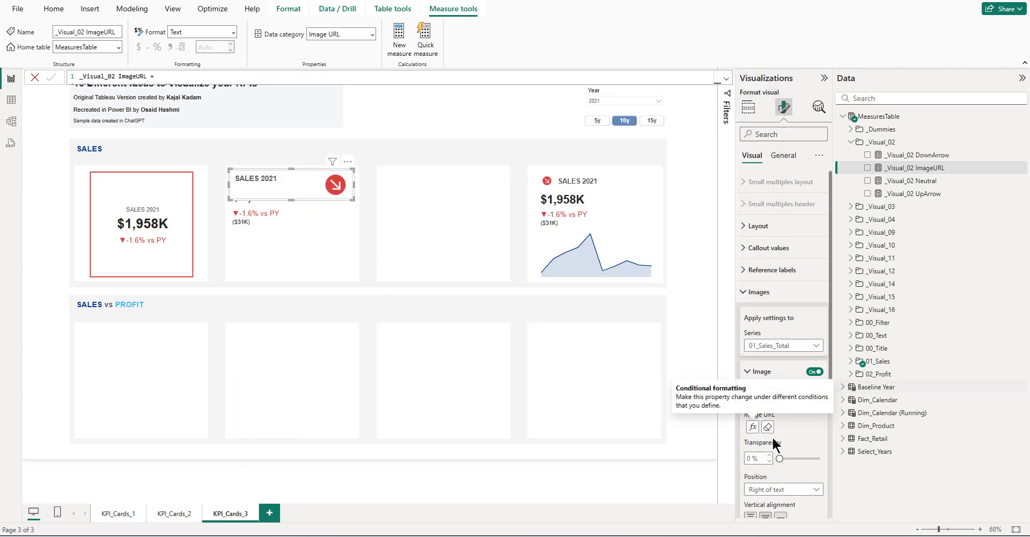
# - Position the arrow image left of the text, with a size of 24 px and 20 px space to the callout
pyautogui.scroll(-3, 803, 429)
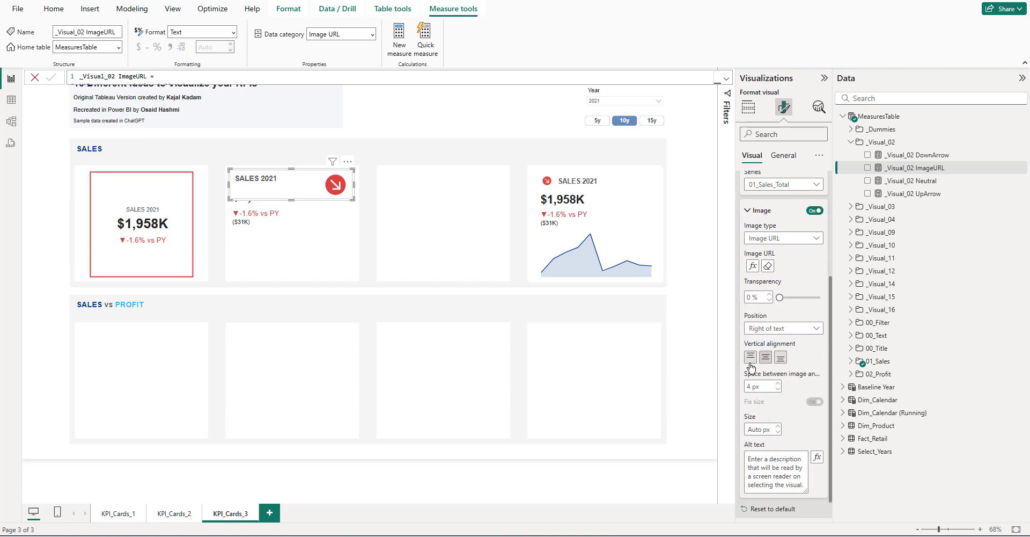
pyautogui.click(775, 328)
pyautogui.click(763, 343)
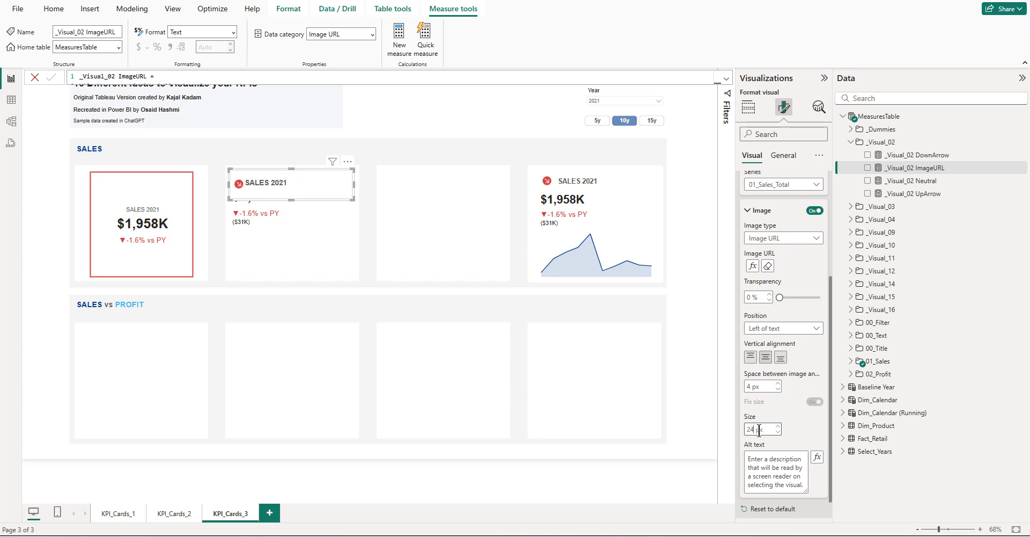
pyautogui.click(758, 386)
pyautogui.moveTo(736, 374); pyautogui.dragTo(712, 379)
pyautogui.write('7')
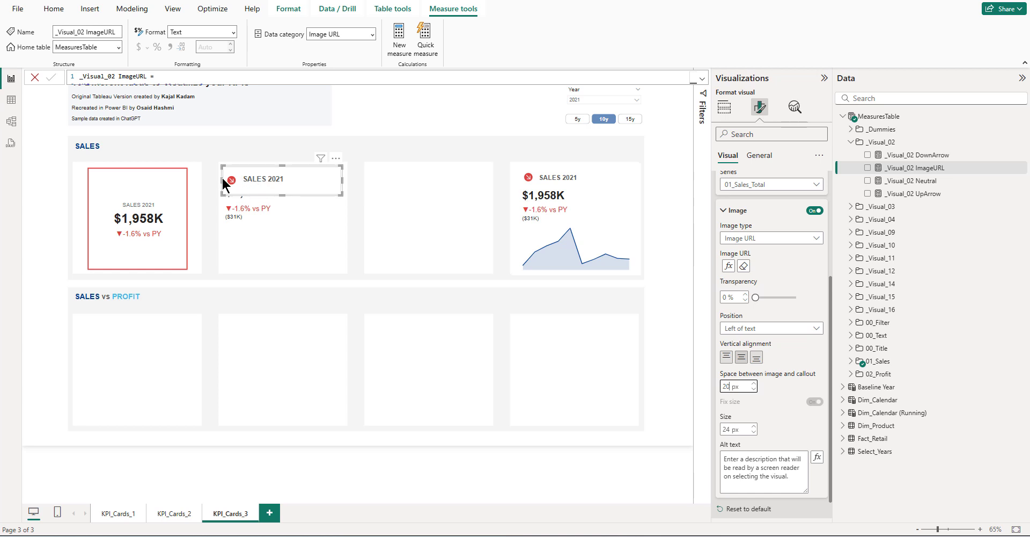
# - Reduce the title card's height to about 61 and check its size properties
pyautogui.moveTo(282, 193); pyautogui.dragTo(281, 183)
pyautogui.click(768, 158)
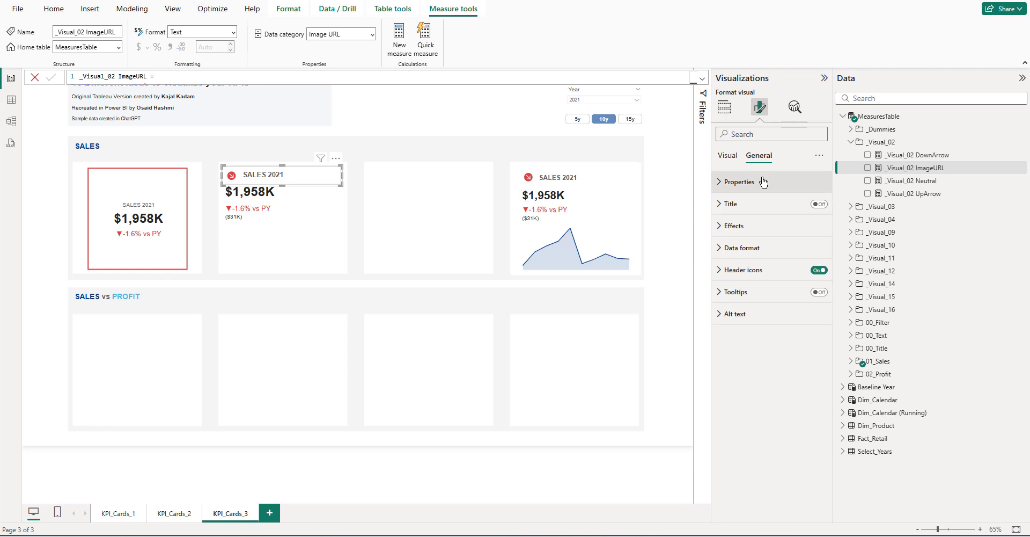
pyautogui.click(747, 185)
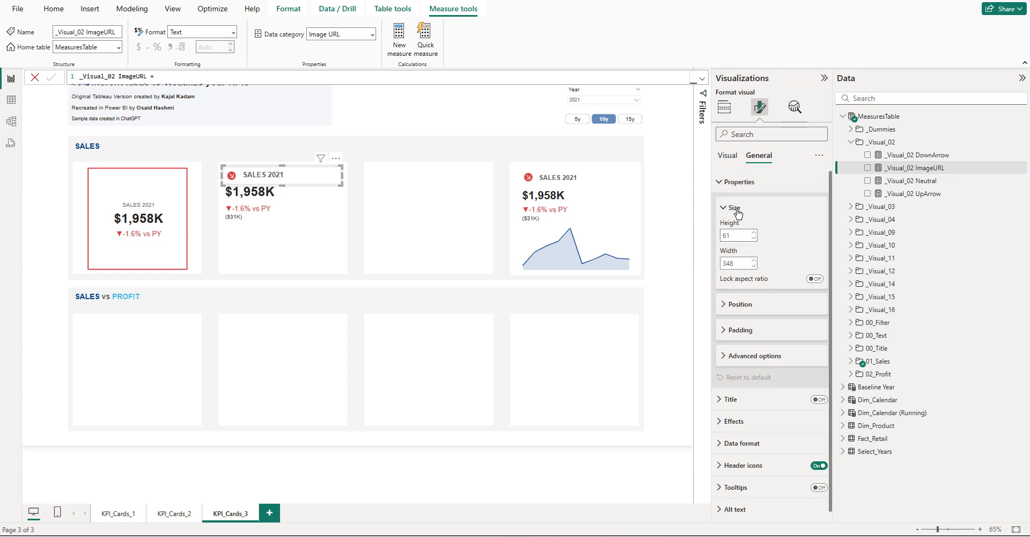
pyautogui.click(737, 210)
pyautogui.click(741, 183)
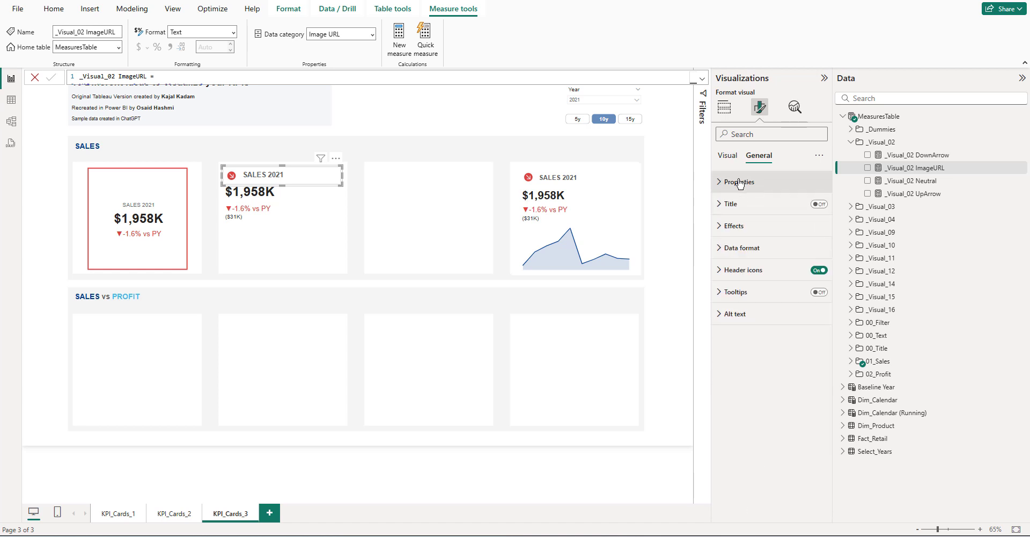
# - Turn off the title card's background effect and header icons
pyautogui.click(741, 226)
pyautogui.click(814, 254)
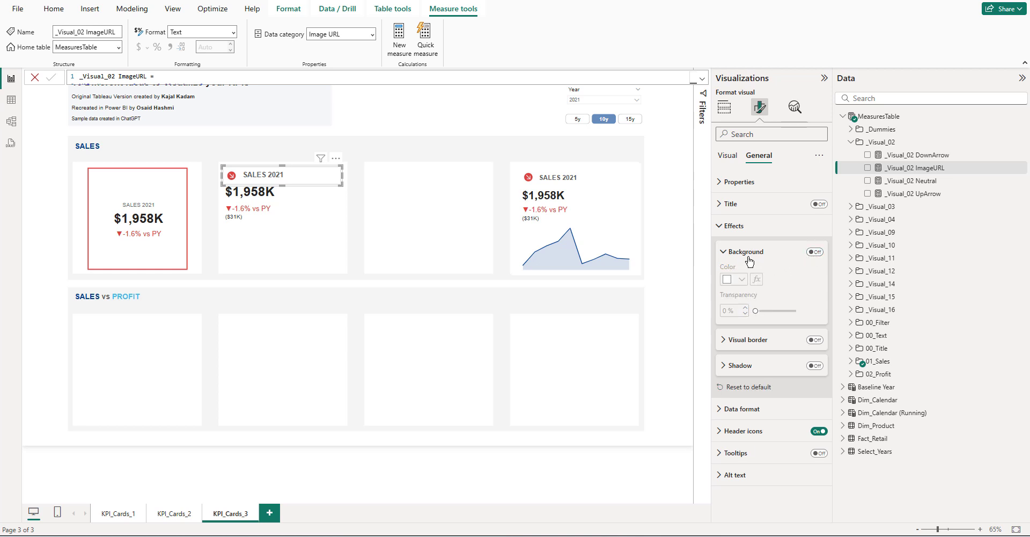
pyautogui.click(818, 431)
pyautogui.click(728, 155)
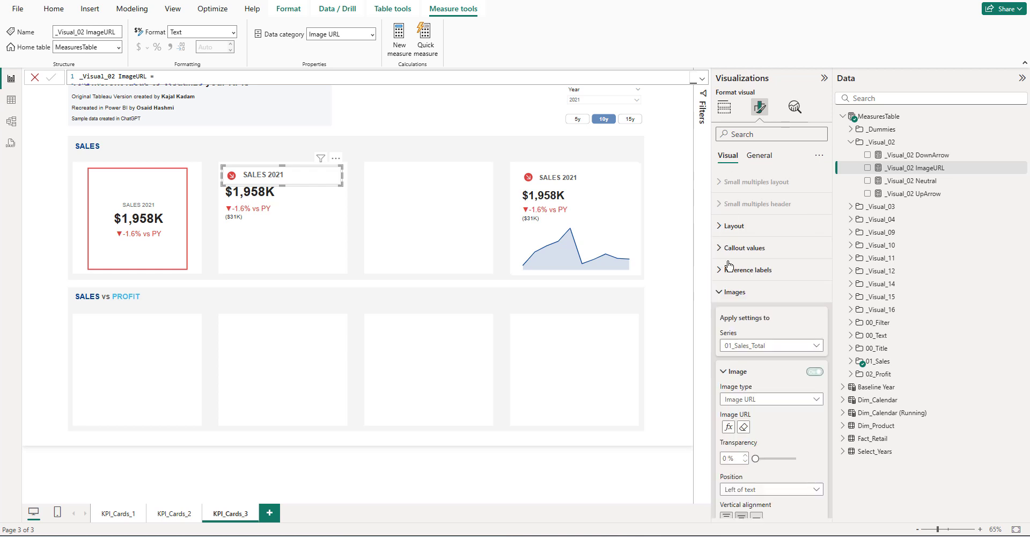
pyautogui.click(734, 292)
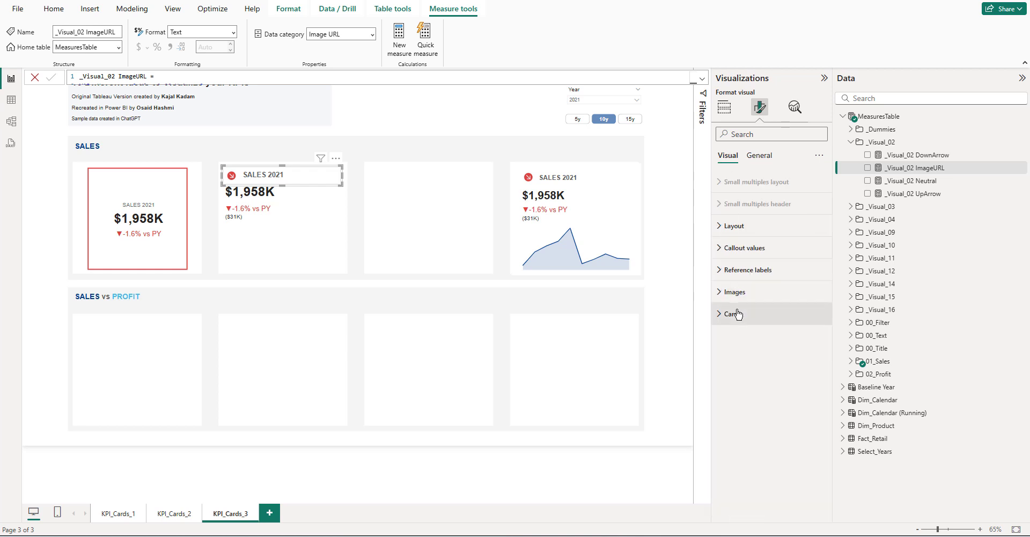
# - Turn off the background and border in the title card's Cards settings
pyautogui.click(454, 119)
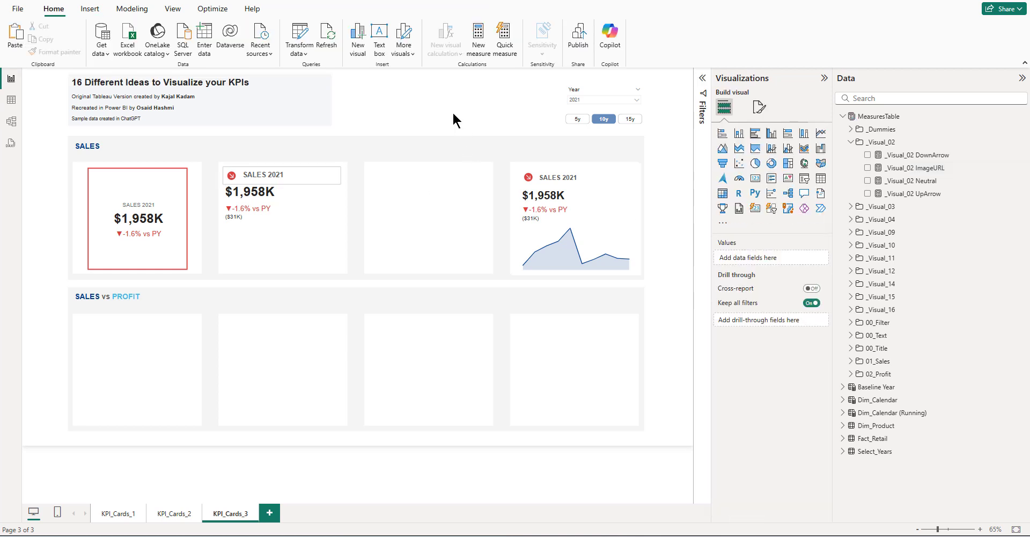
pyautogui.click(306, 177)
pyautogui.click(760, 107)
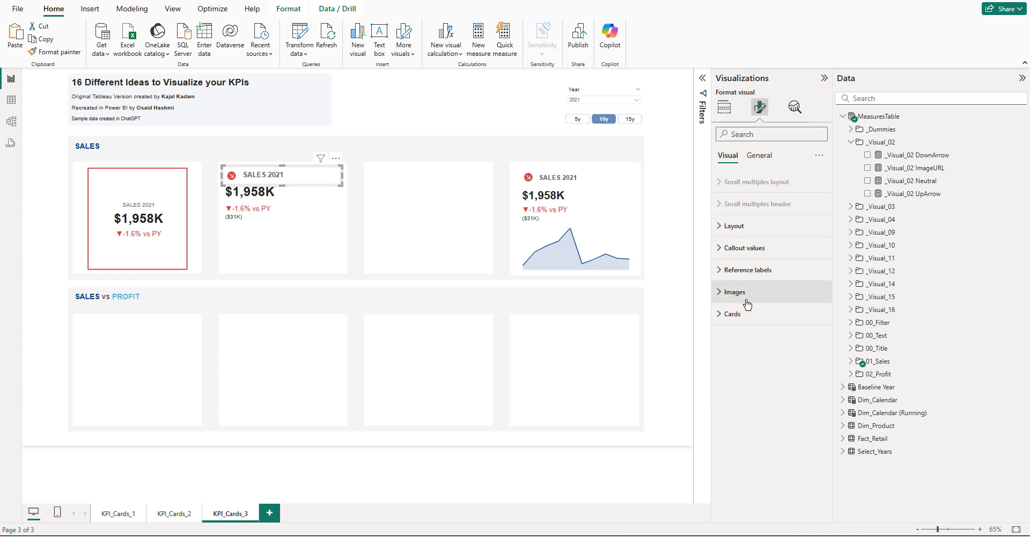
pyautogui.click(733, 313)
pyautogui.scroll(-3, 793, 359)
pyautogui.click(814, 382)
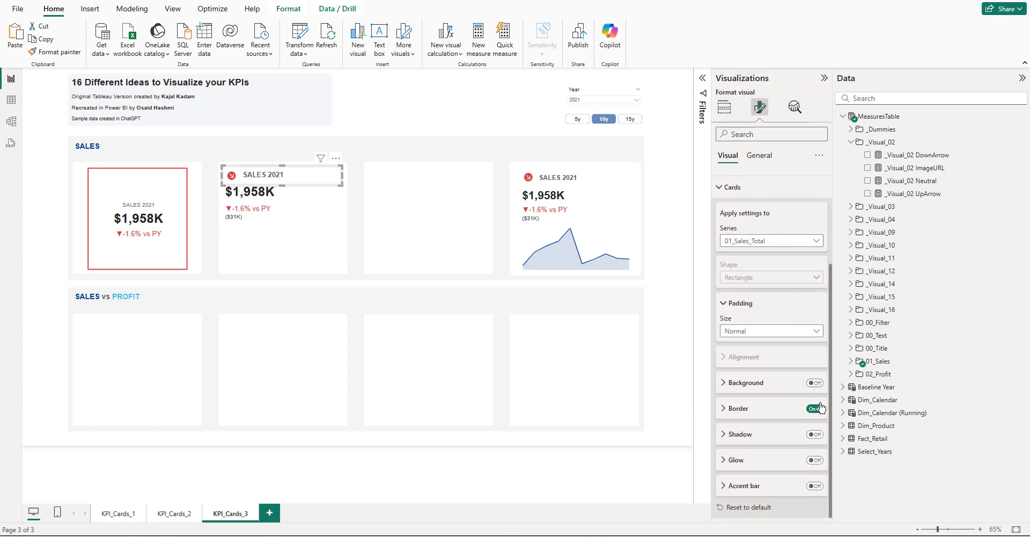
pyautogui.click(814, 408)
pyautogui.click(728, 186)
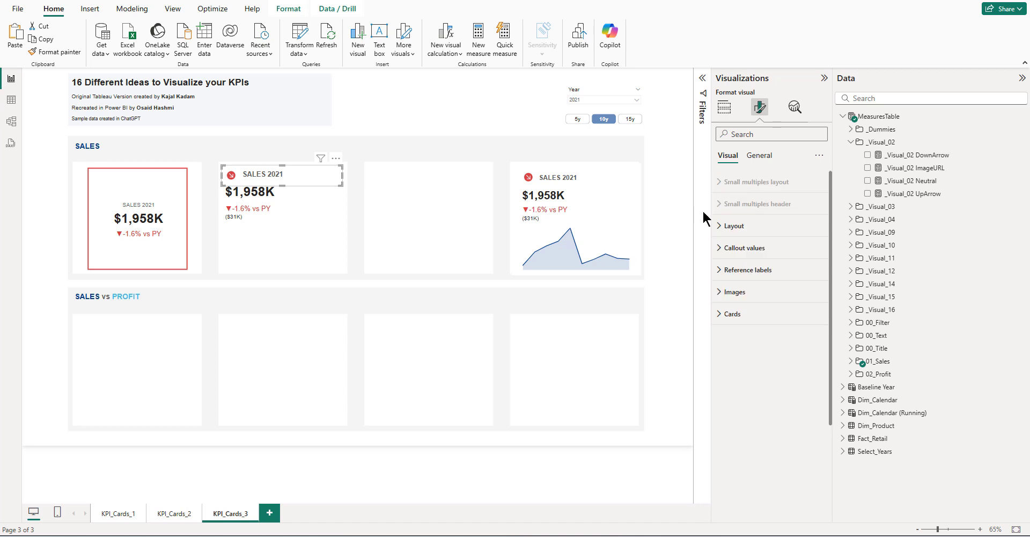
# - Nudge the title card slightly downward above the second SALES card's value
pyautogui.click(455, 110)
pyautogui.moveTo(278, 175)
pyautogui.mouseDown()
pyautogui.moveTo(278, 186)
pyautogui.moveTo(278, 175)
pyautogui.mouseUp()
pyautogui.click(465, 104)
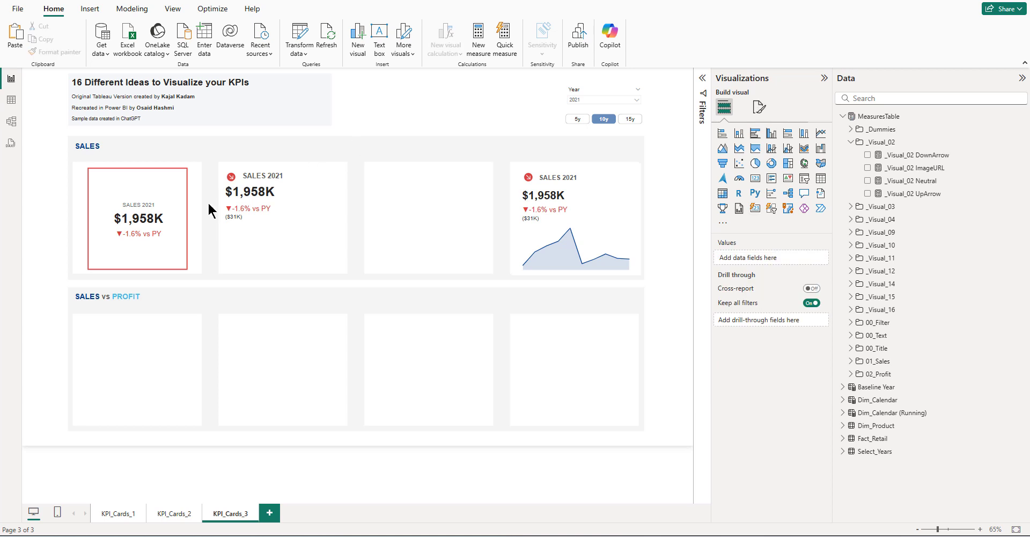
# - Set the Year slicer to 2024 and check the second SALES card's arrow, title and value
pyautogui.click(592, 101)
pyautogui.scroll(-3, 585, 161)
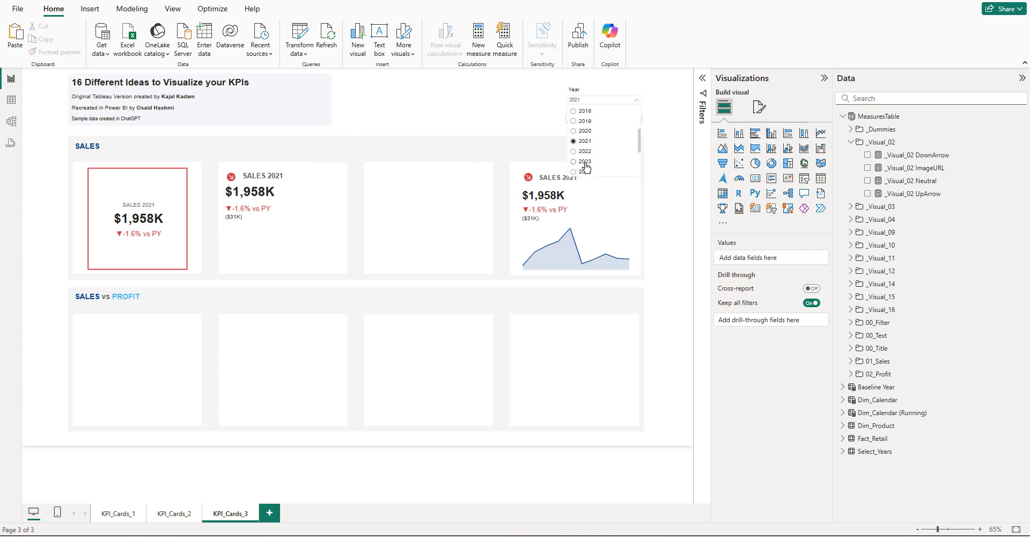
pyautogui.click(584, 156)
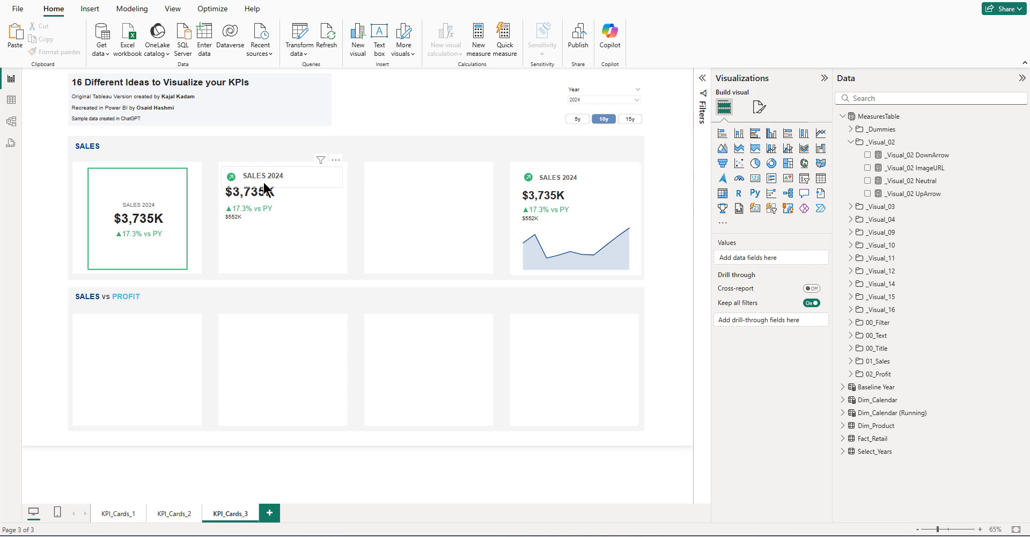
pyautogui.click(263, 209)
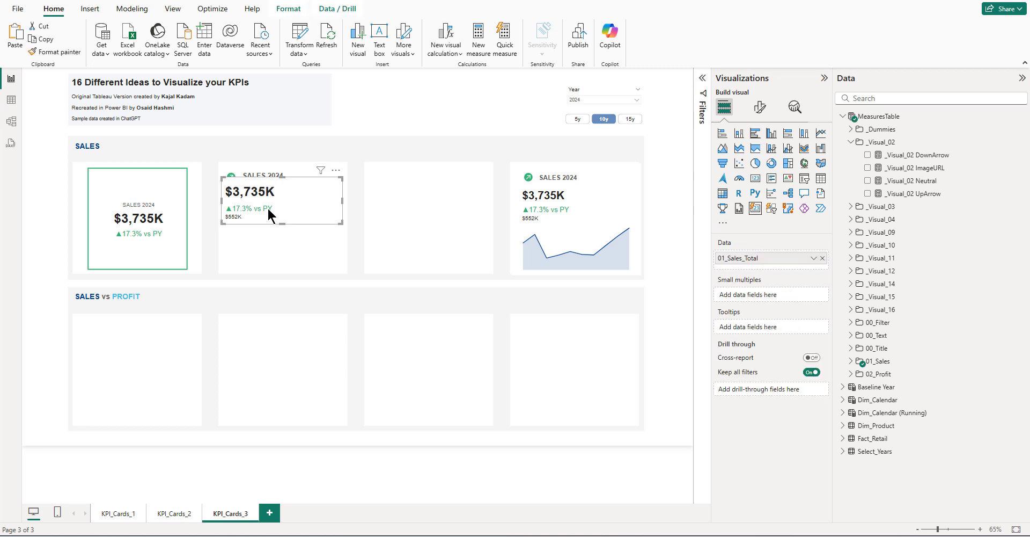
pyautogui.click(438, 112)
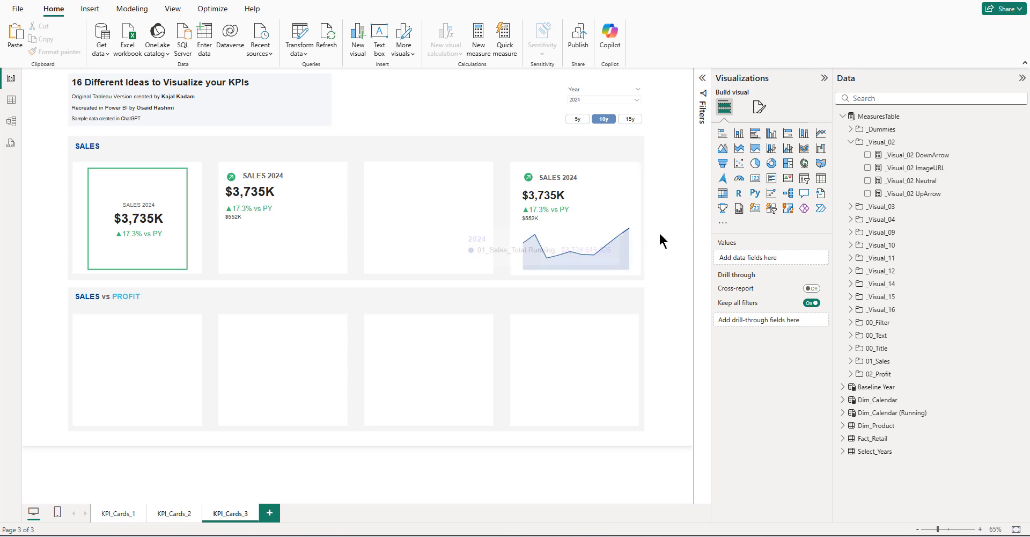
# - Insert a stacked area chart and fit it into the empty space below the second SALES card's values
pyautogui.click(741, 153)
pyautogui.moveTo(37, 237); pyautogui.dragTo(342, 232)
pyautogui.moveTo(282, 180); pyautogui.dragTo(287, 221)
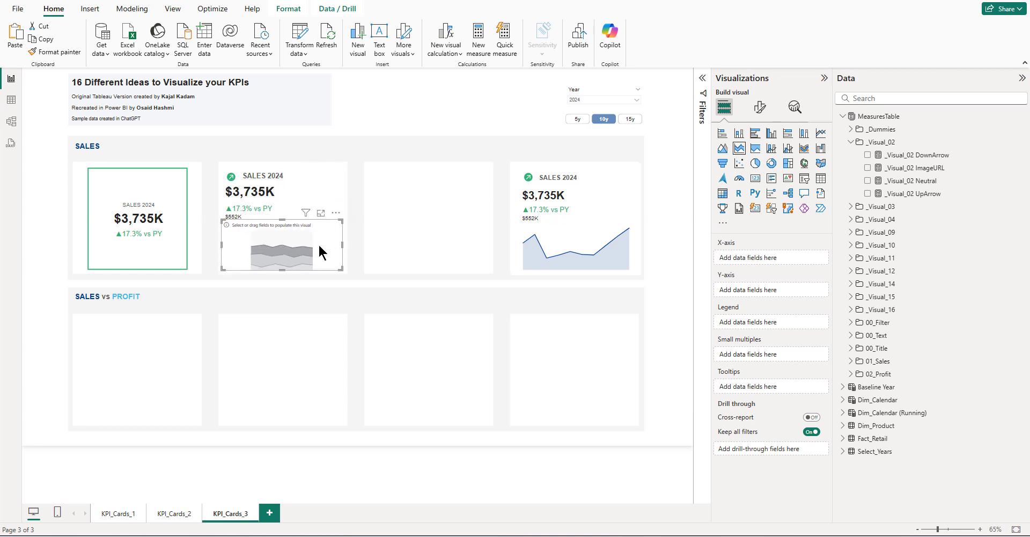
pyautogui.moveTo(329, 252); pyautogui.dragTo(330, 252)
# - Search the fields for sales_total and examine the DAX formula of the measure 01_Sales_Total Running
pyautogui.click(872, 97)
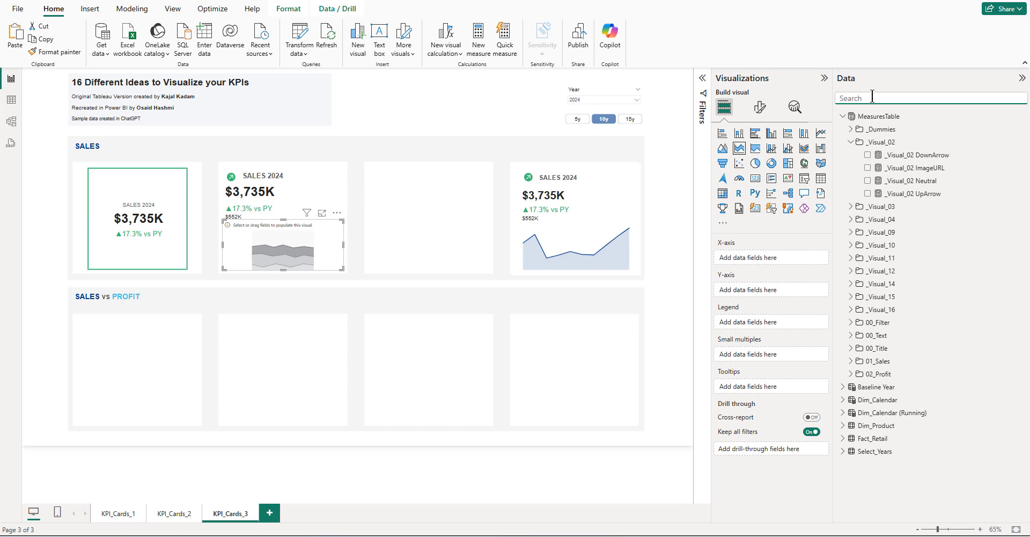
pyautogui.write('sales_')
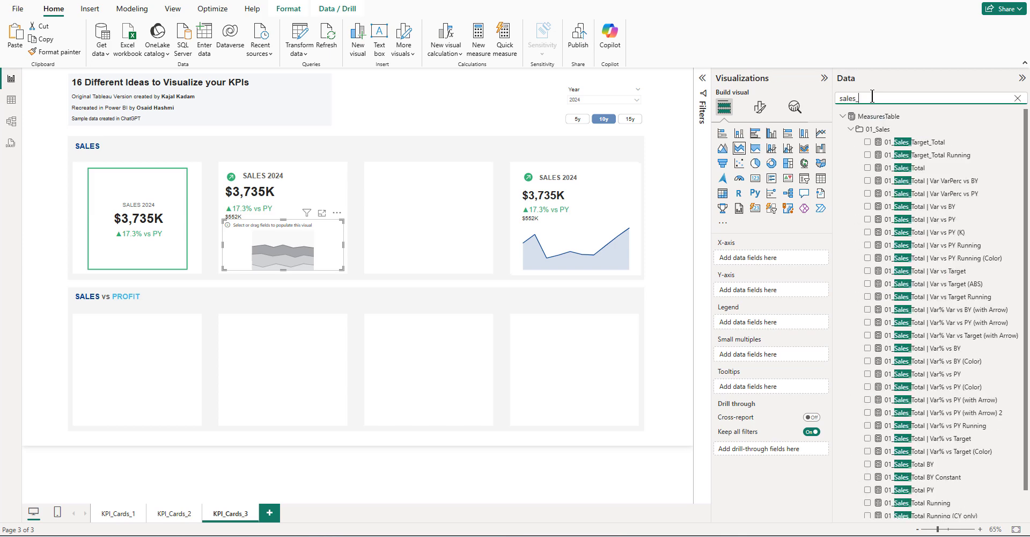
pyautogui.write('total')
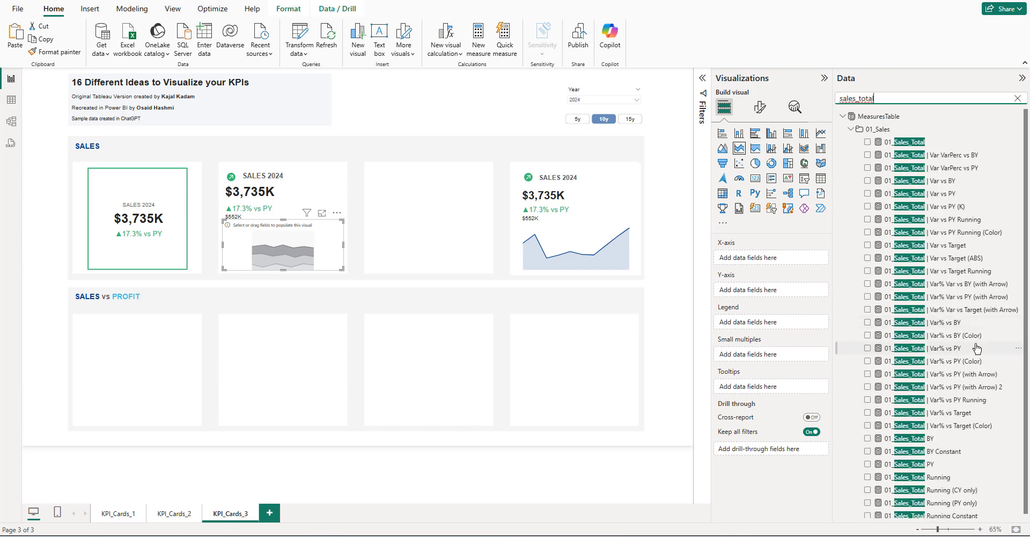
pyautogui.scroll(-1, 961, 397)
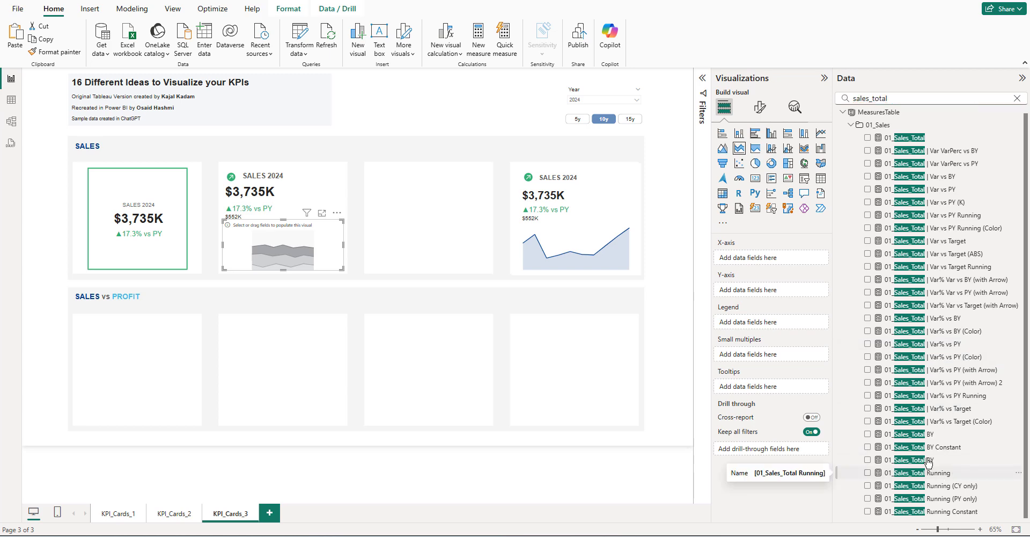
pyautogui.click(940, 475)
pyautogui.click(702, 82)
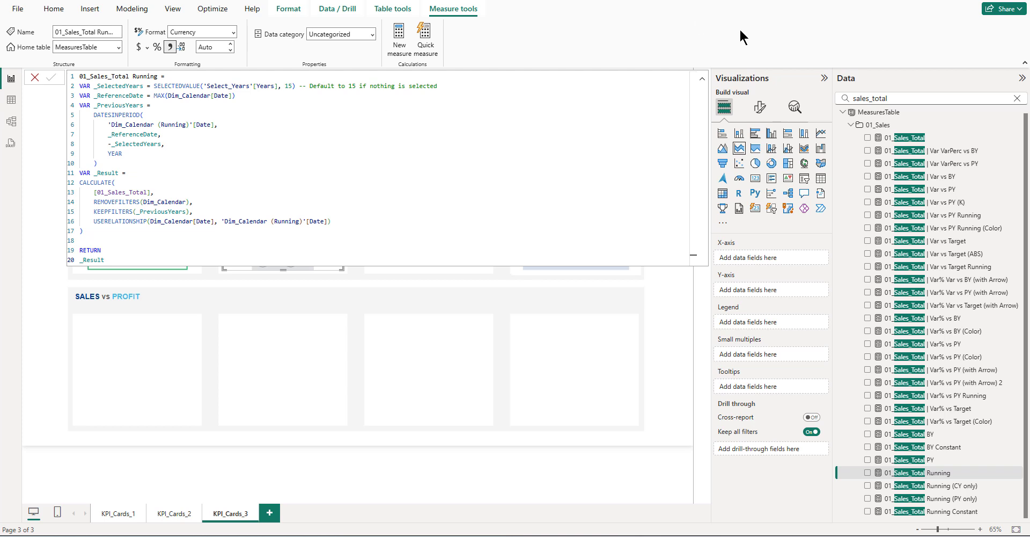
pyautogui.click(702, 79)
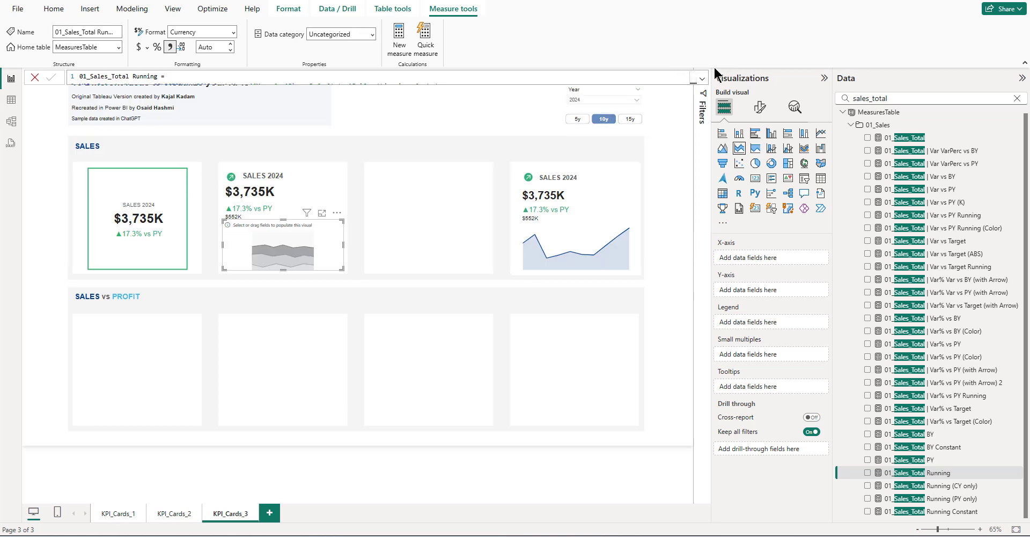
pyautogui.click(702, 79)
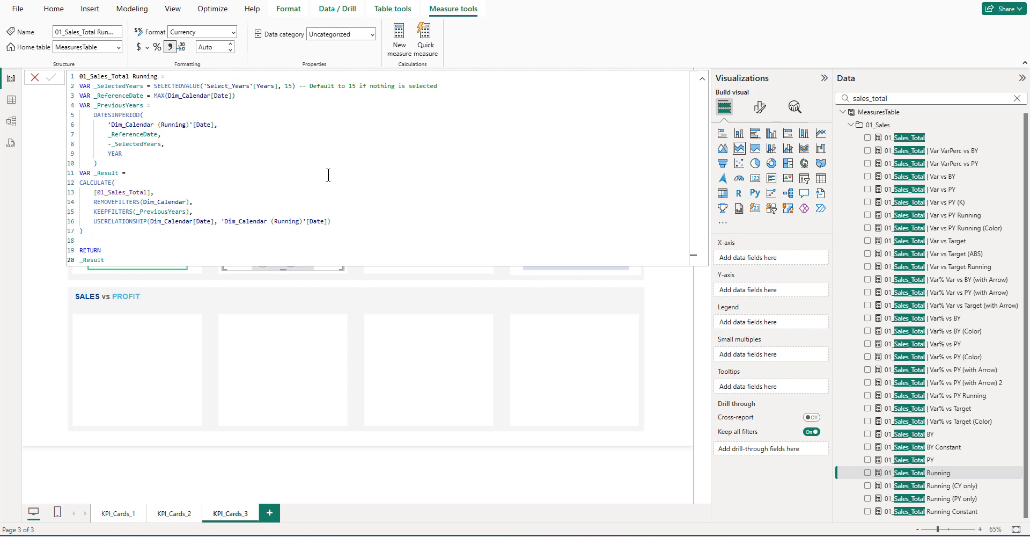
pyautogui.click(702, 79)
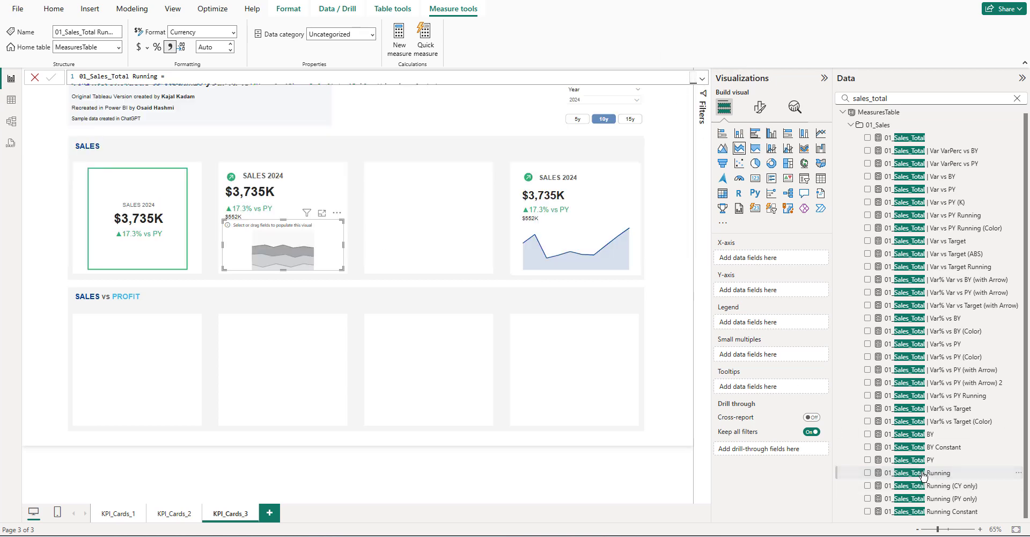
# - Assign 01_Sales_Total Running to the new chart's Y-axis and clear the field search
pyautogui.moveTo(922, 474); pyautogui.dragTo(765, 292)
pyautogui.click(1017, 99)
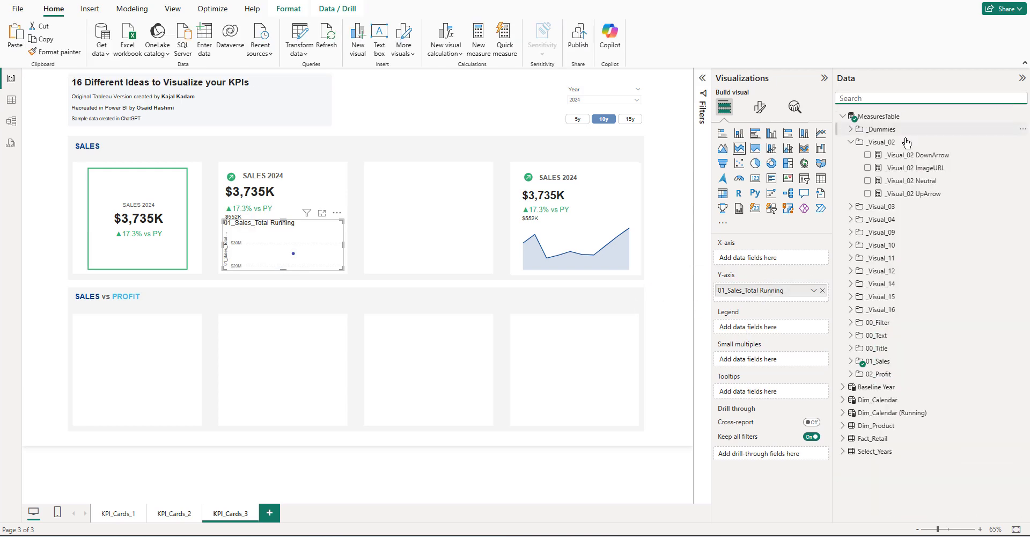
# - Assign Year from the Dim_Calendar (Running) table to the X-axis of the new area chart
pyautogui.click(854, 416)
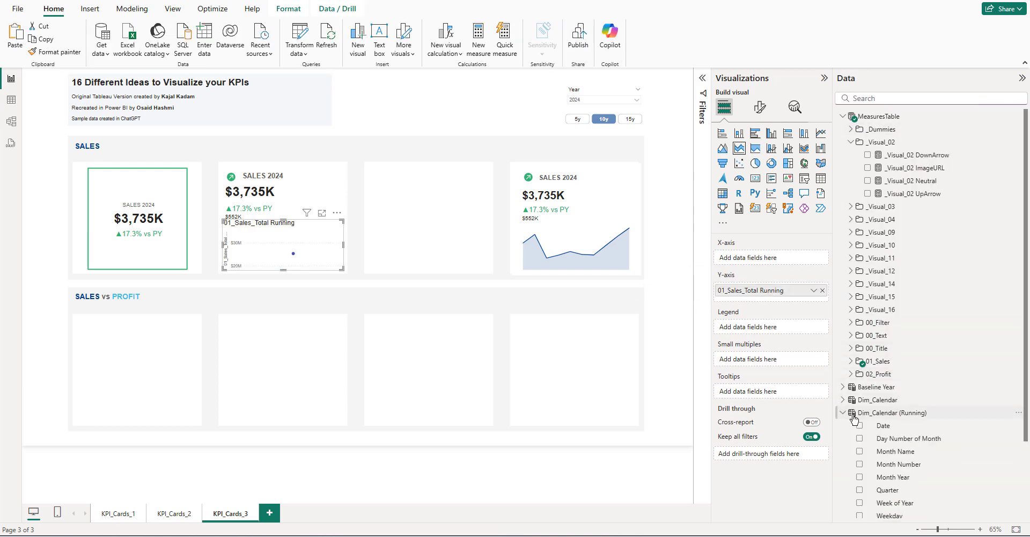
pyautogui.scroll(-3, 891, 344)
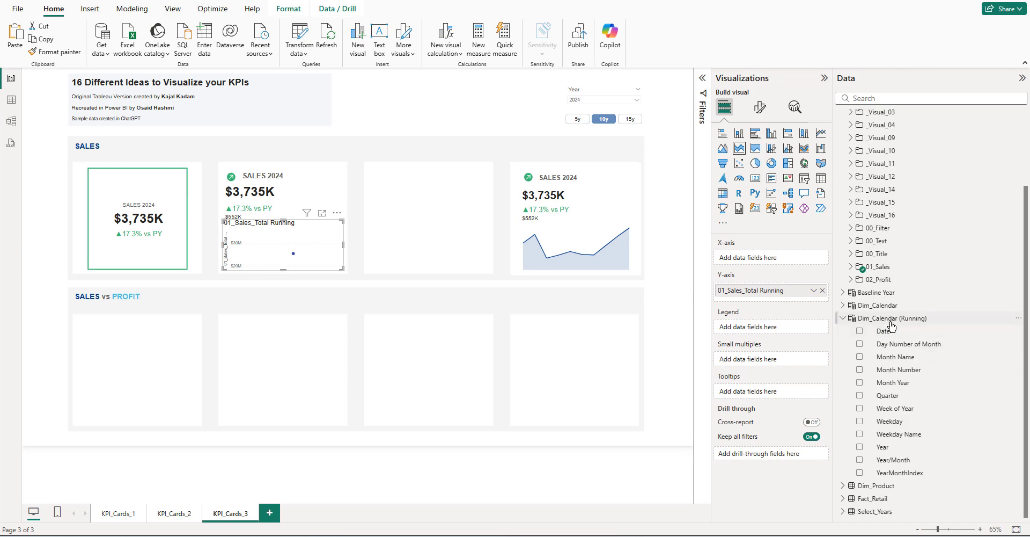
pyautogui.moveTo(884, 452); pyautogui.dragTo(773, 260)
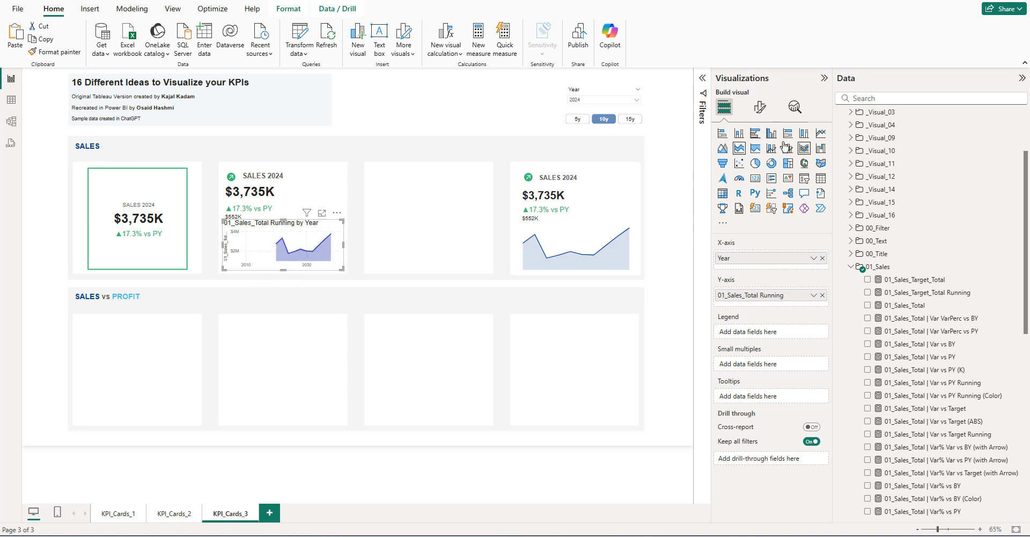
# - Turn off the Y-axis values and Y-axis title of the new area chart
pyautogui.click(759, 107)
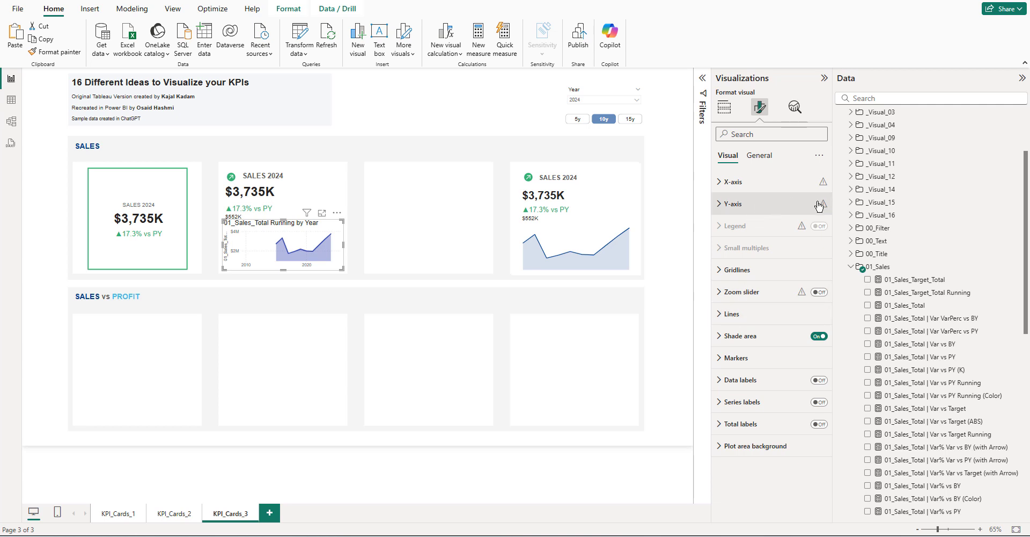
pyautogui.click(790, 208)
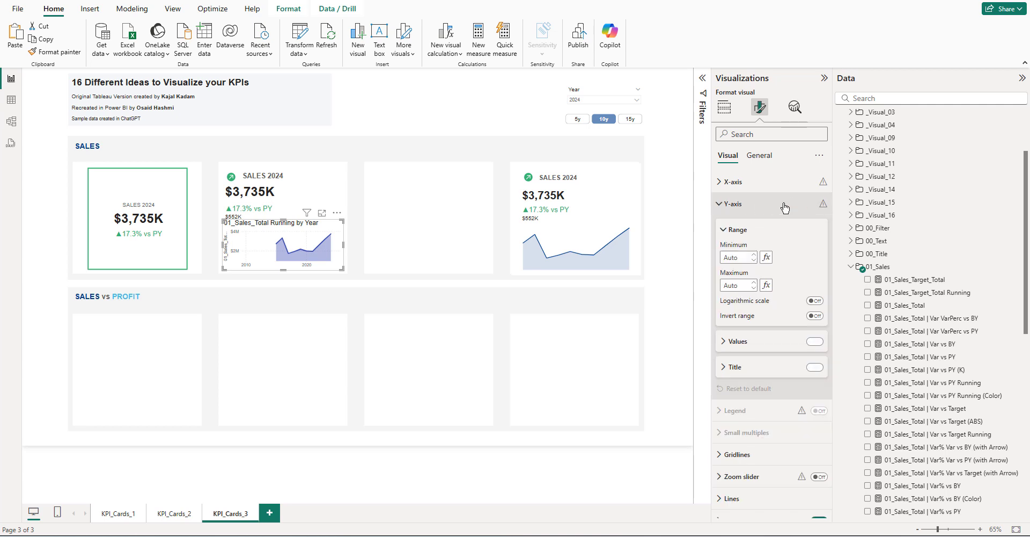
pyautogui.click(815, 341)
pyautogui.click(816, 367)
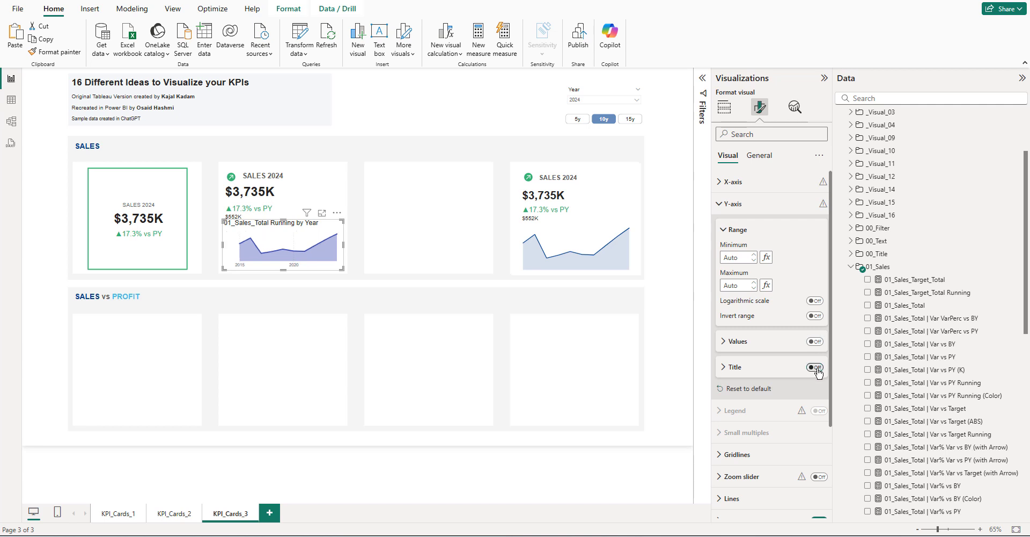
pyautogui.click(734, 204)
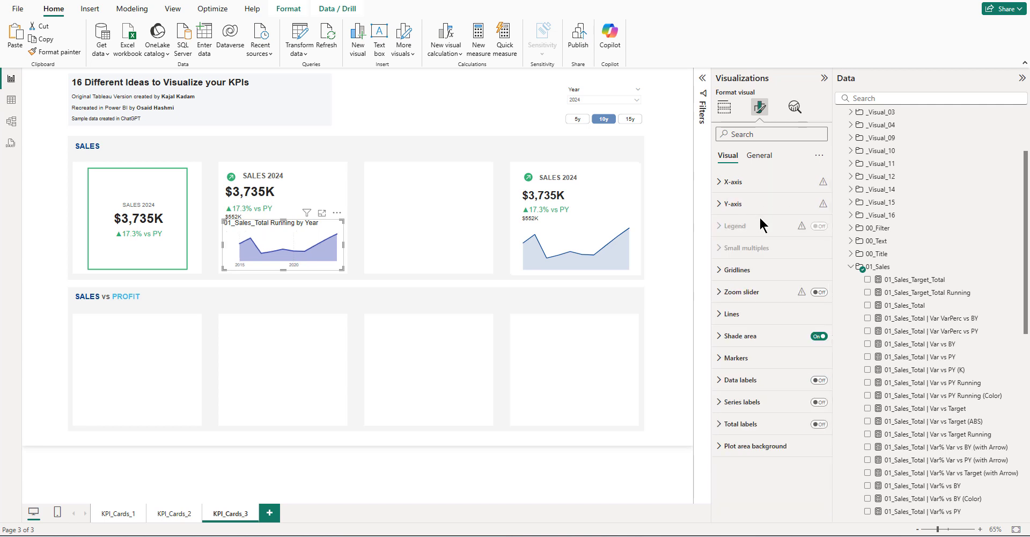
# - Turn off the area chart's X-axis values and hide the chart's own title
pyautogui.click(750, 182)
pyautogui.click(815, 356)
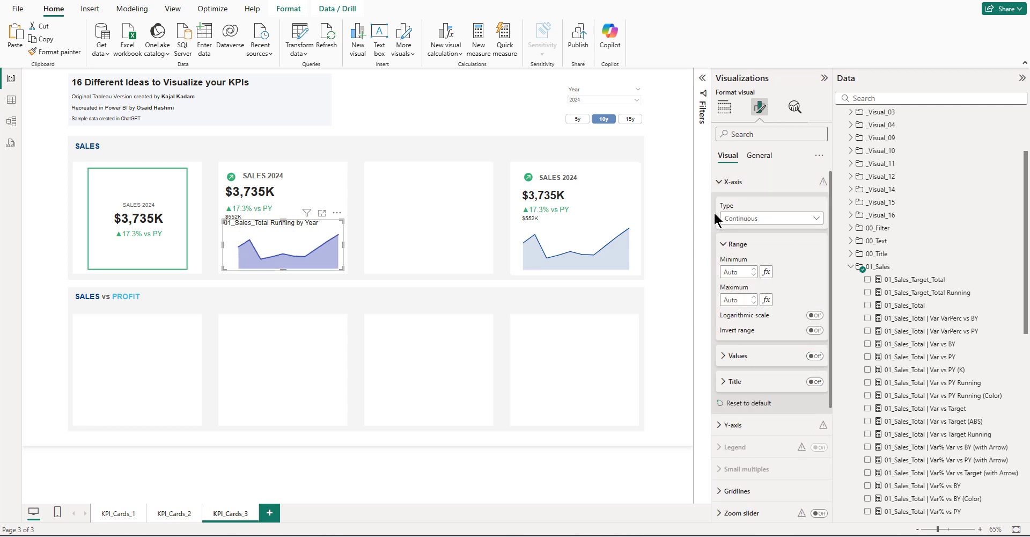
pyautogui.click(730, 181)
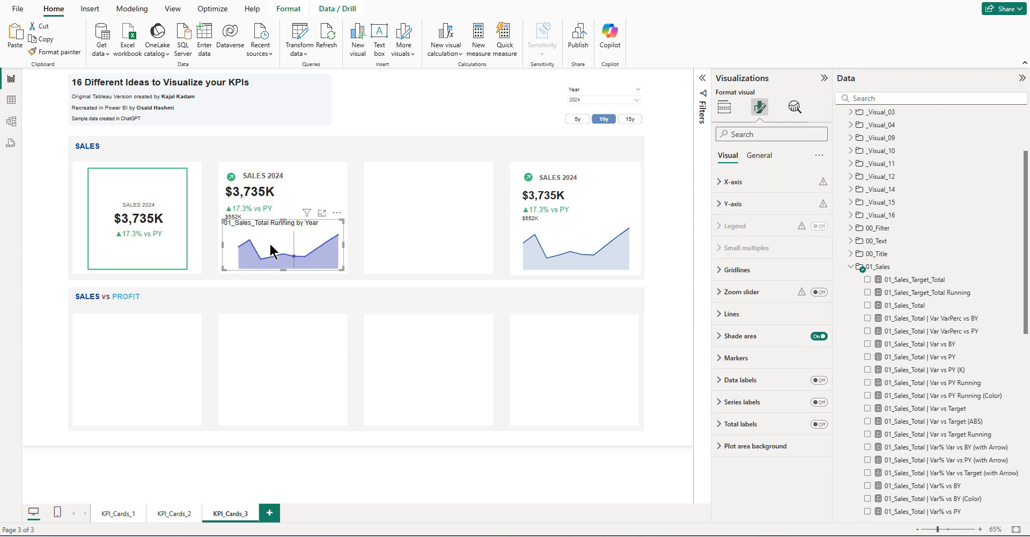
pyautogui.click(761, 158)
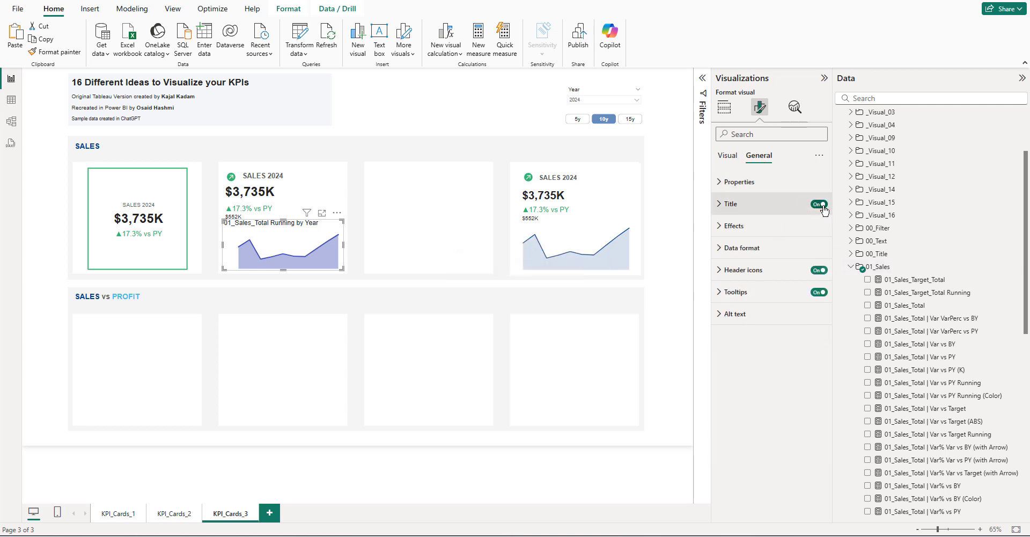
pyautogui.click(818, 204)
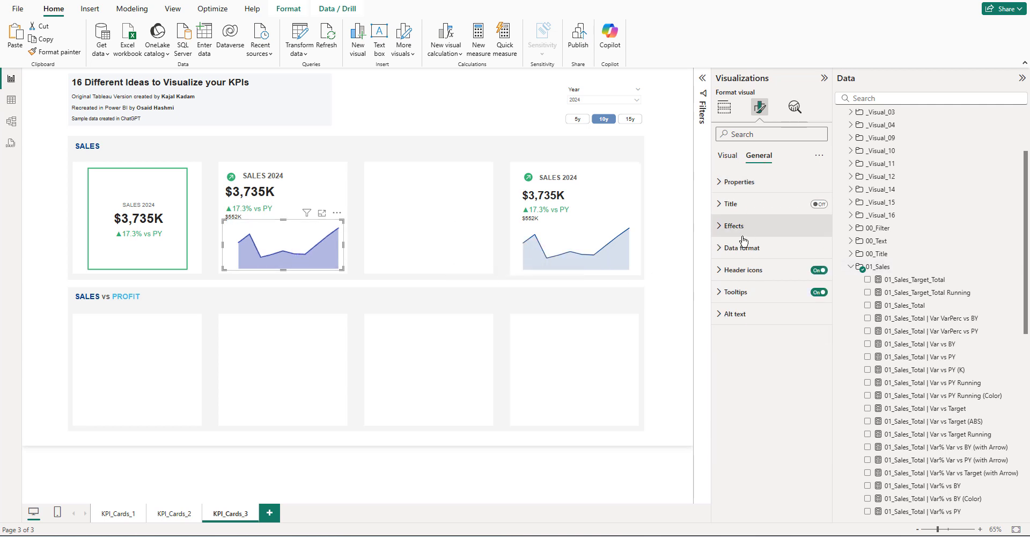
# - Set the area chart's line color to the dark blue theme color with 0% transparency
pyautogui.click(728, 156)
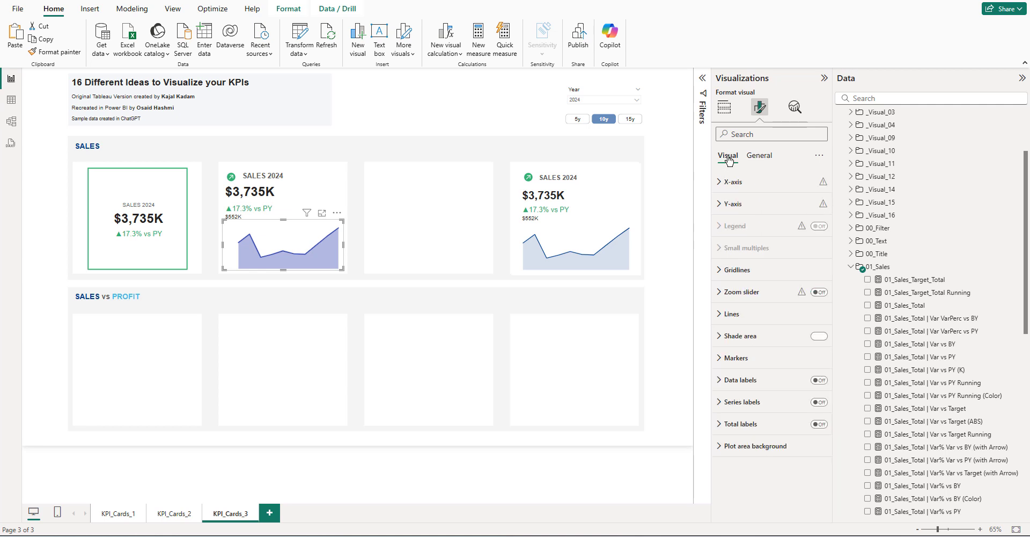
pyautogui.click(732, 313)
pyautogui.scroll(-3, 747, 324)
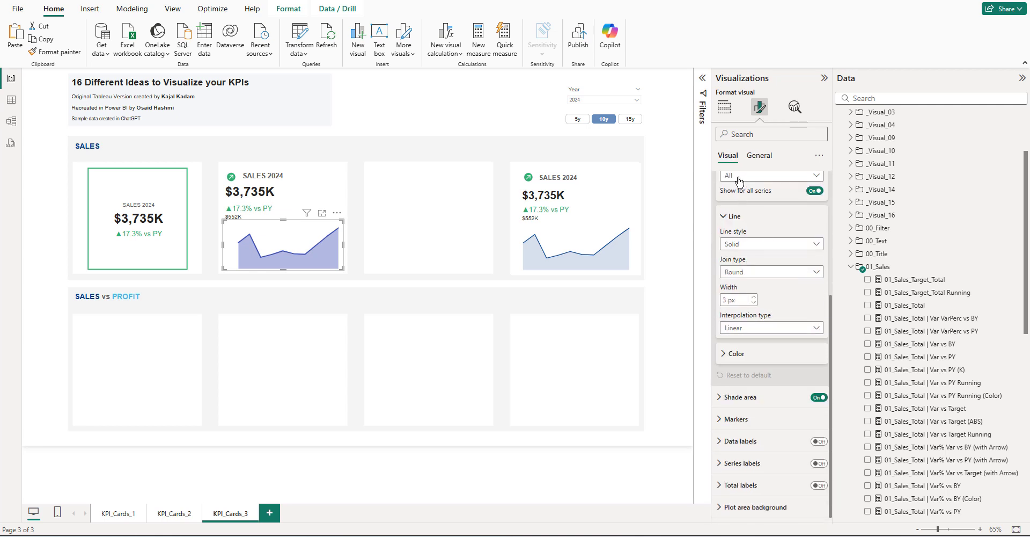
pyautogui.click(736, 353)
pyautogui.scroll(-2, 741, 354)
pyautogui.click(735, 322)
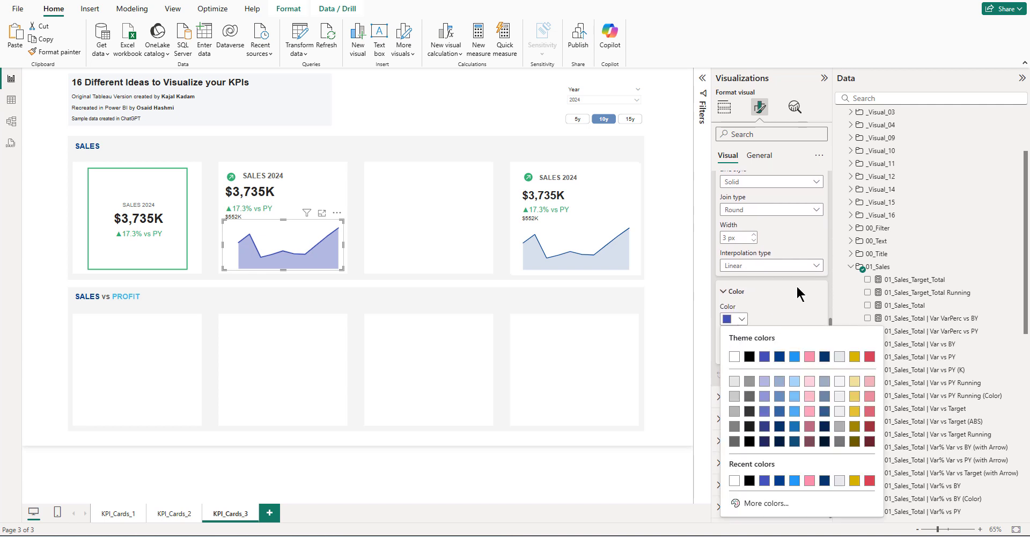
pyautogui.click(780, 357)
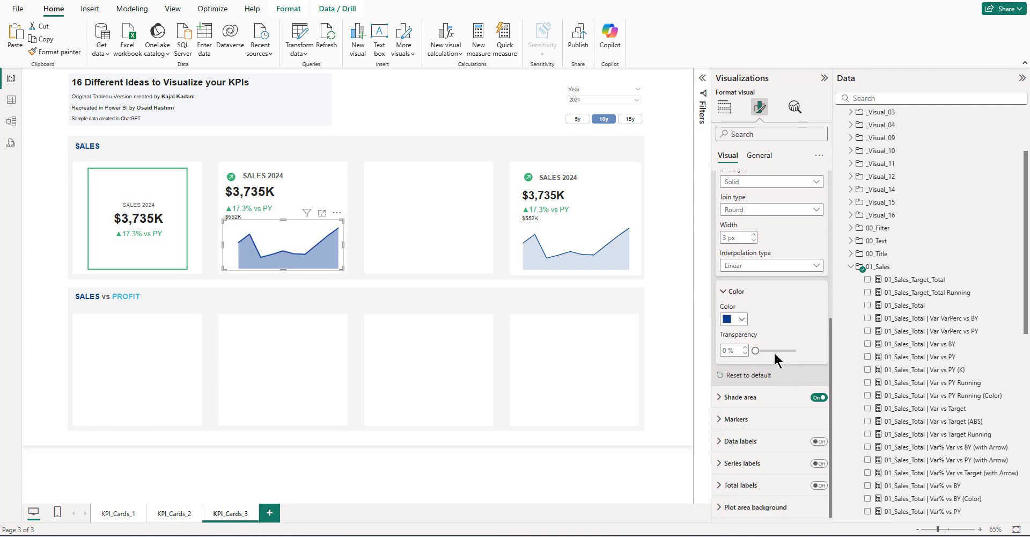
pyautogui.moveTo(771, 350); pyautogui.dragTo(712, 351)
# - Set the area transparency of the chart's shade area to 85%
pyautogui.click(743, 398)
pyautogui.scroll(-3, 767, 411)
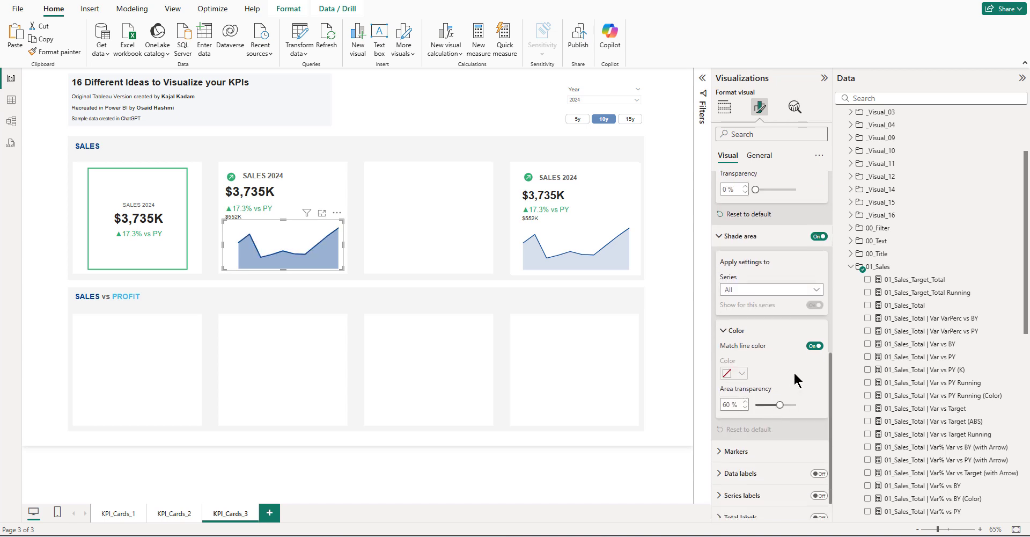
pyautogui.moveTo(777, 404); pyautogui.dragTo(788, 405)
pyautogui.click(731, 405)
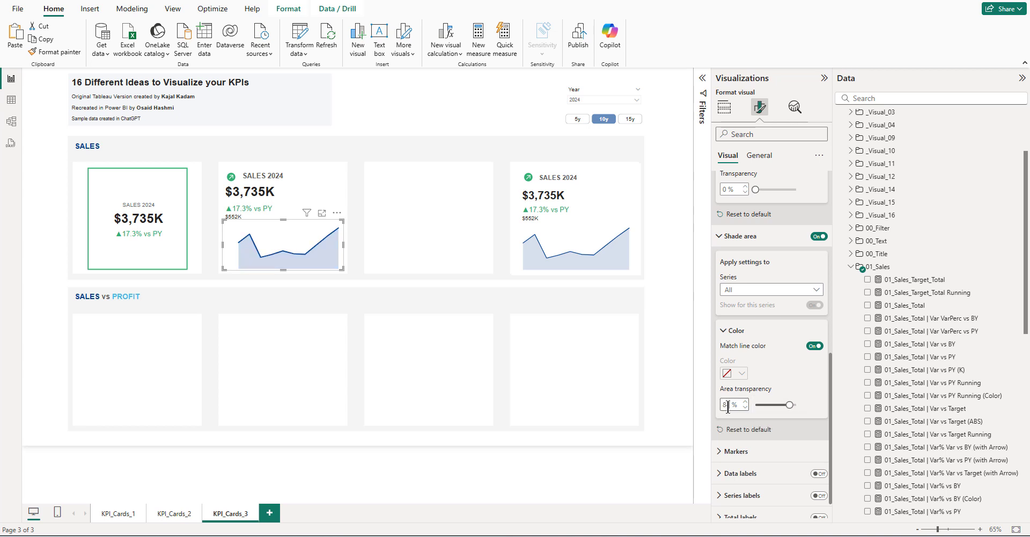
pyautogui.write('85')
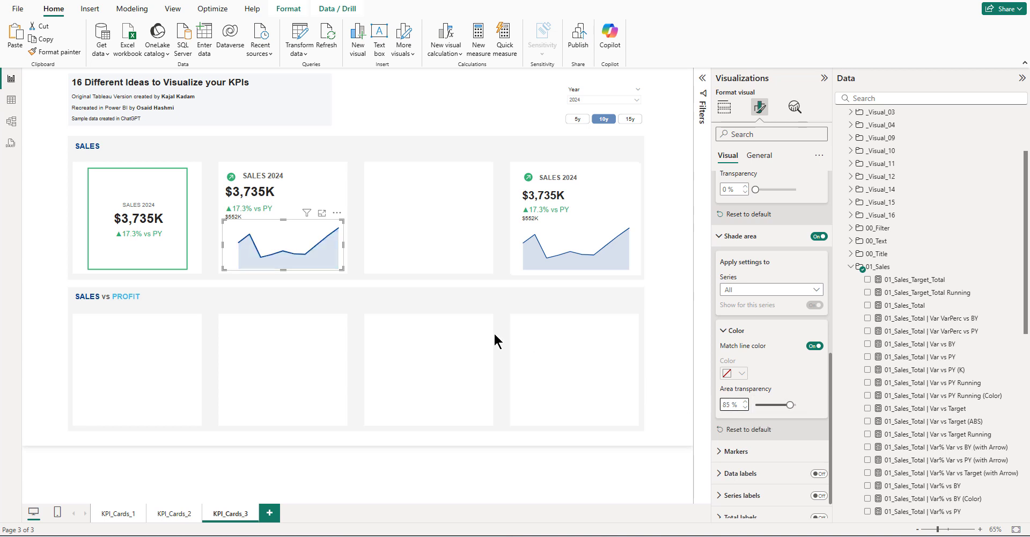
# - Set the area chart's line width to 2 px and deselect the chart
pyautogui.scroll(3, 758, 320)
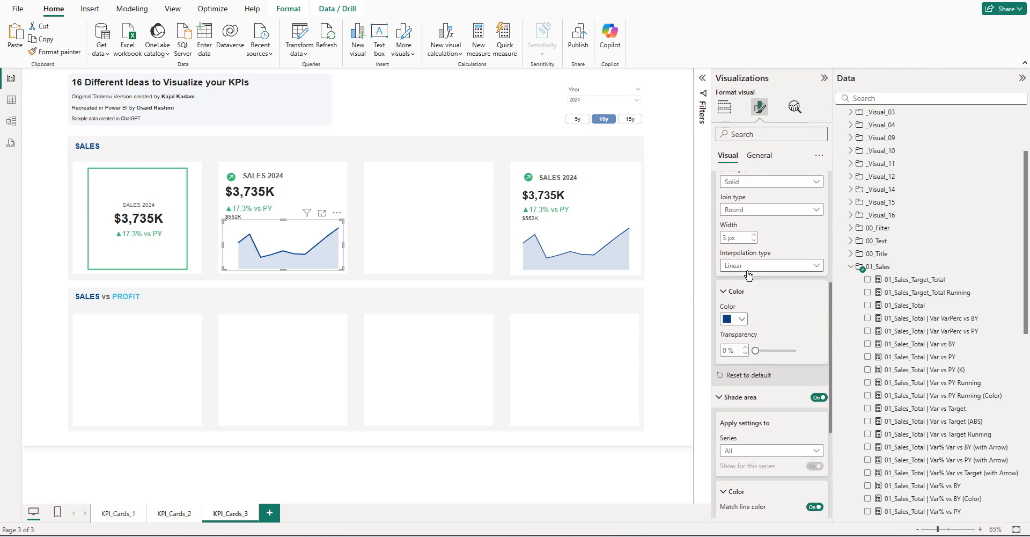
pyautogui.click(738, 238)
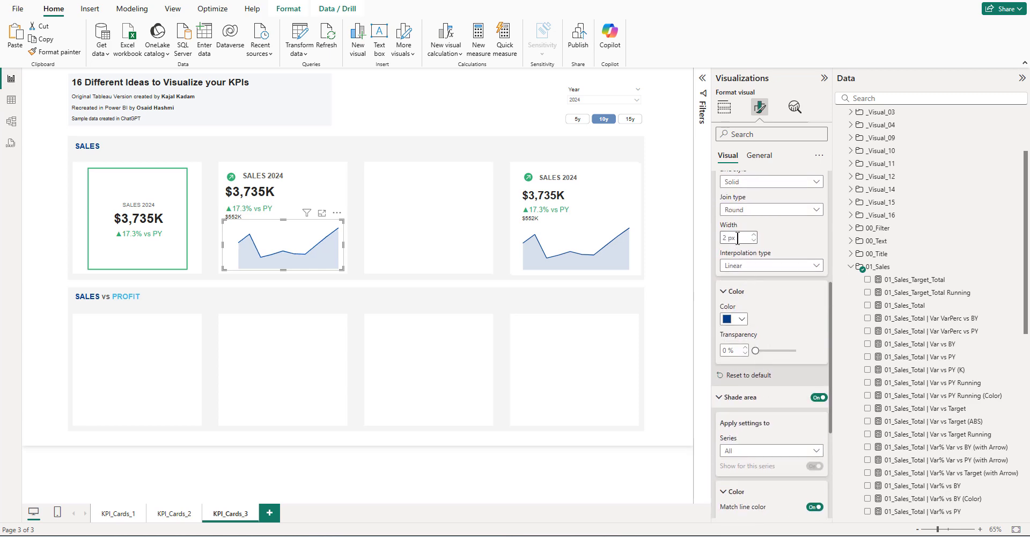
pyautogui.click(669, 240)
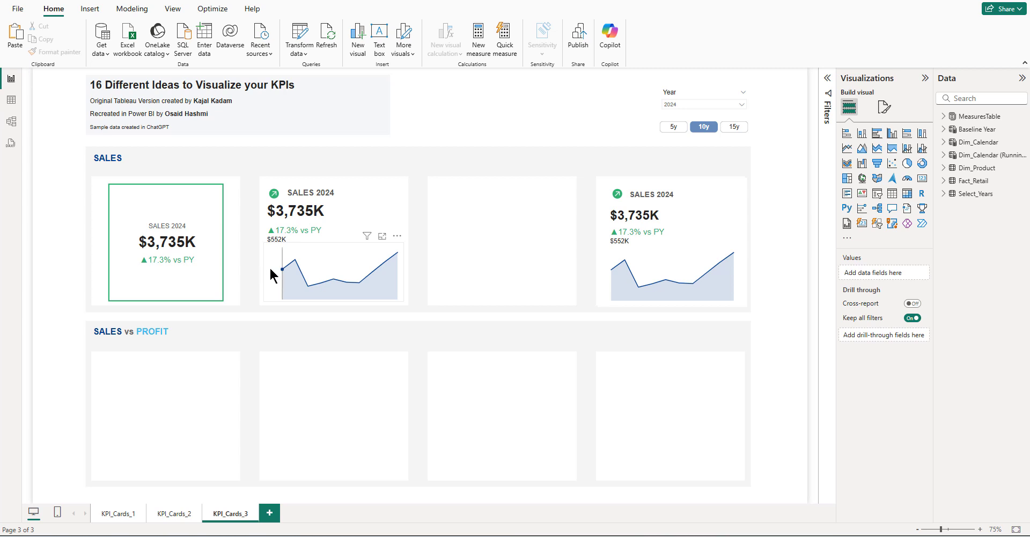
# - Change the X-axis type of the second SALES card's area chart to Categorical
pyautogui.click(345, 265)
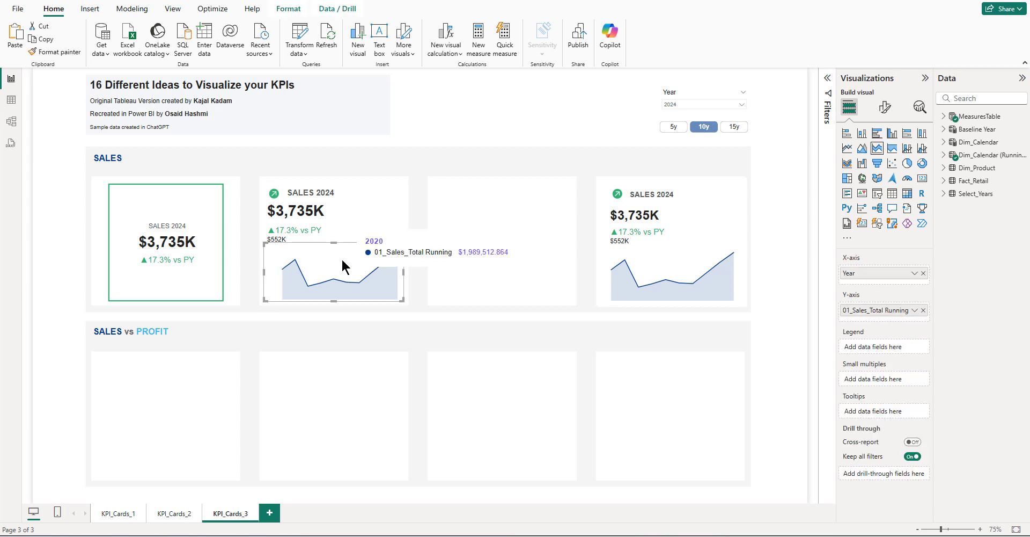
pyautogui.click(885, 107)
pyautogui.click(858, 182)
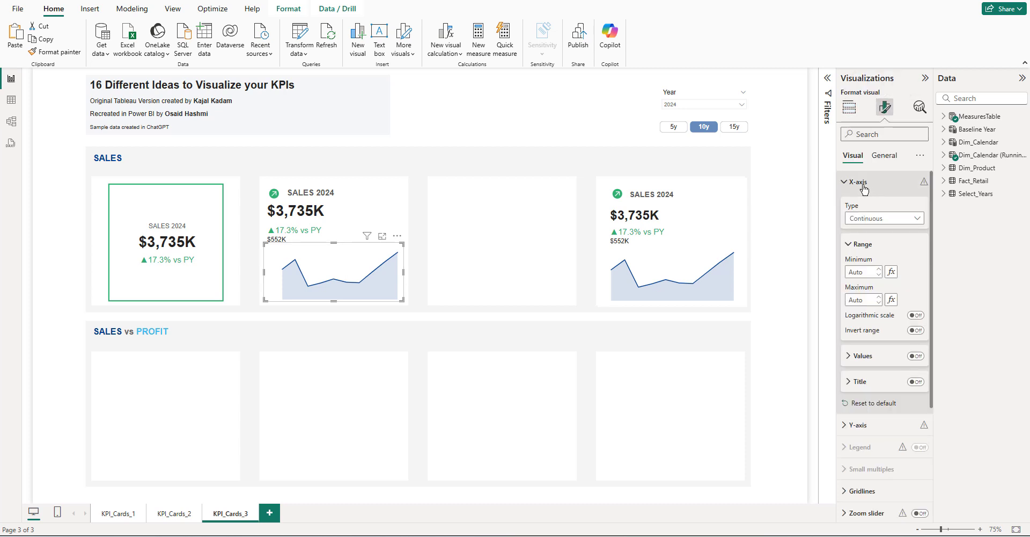
pyautogui.click(857, 225)
pyautogui.click(864, 250)
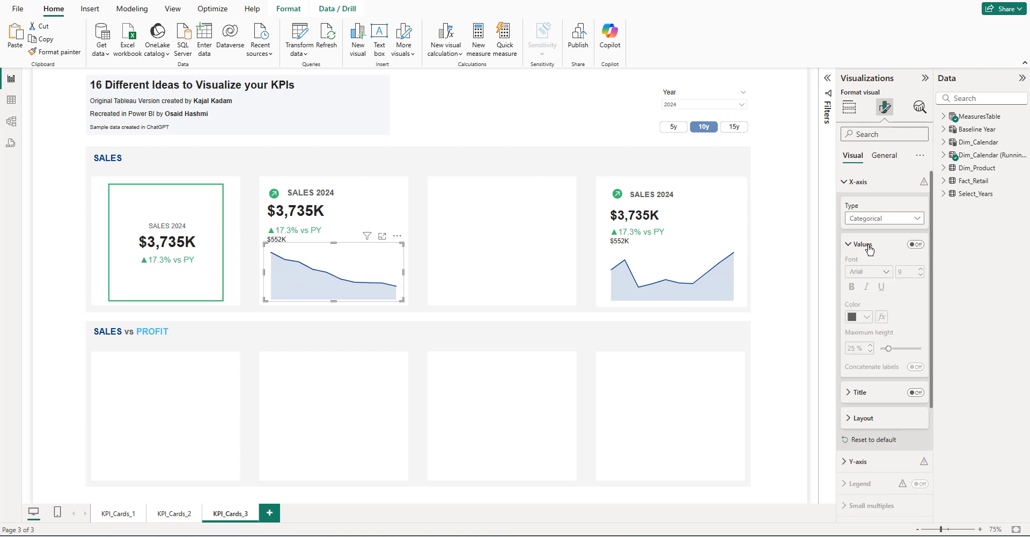
# - Sort the area chart's axis by Year in ascending order
pyautogui.click(399, 239)
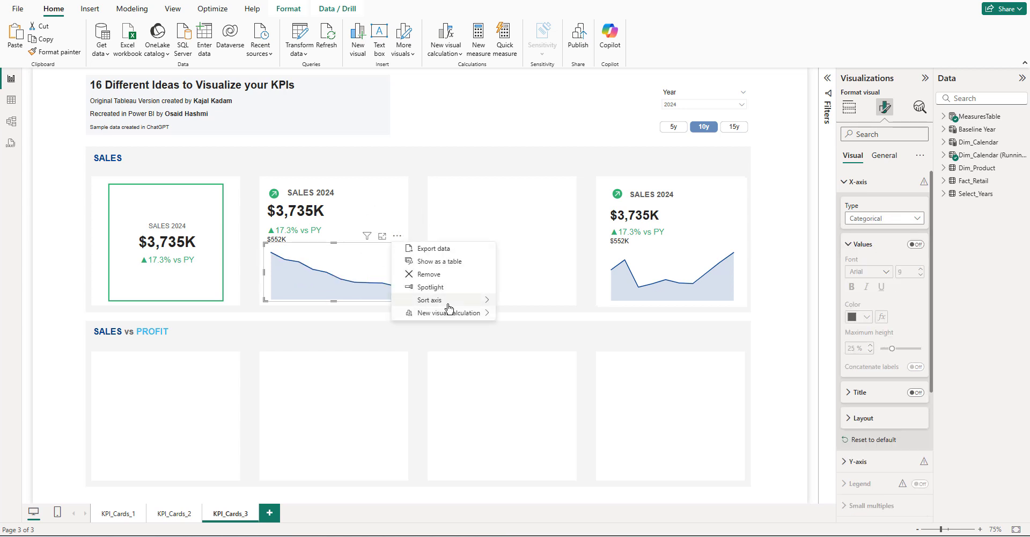
pyautogui.moveTo(449, 305)
pyautogui.click(517, 306)
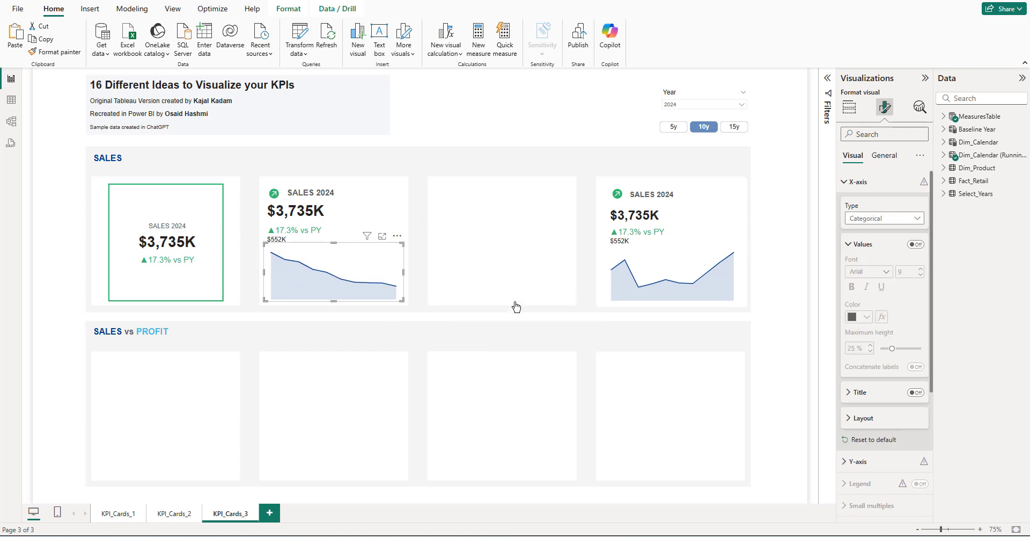
pyautogui.click(398, 236)
pyautogui.click(533, 340)
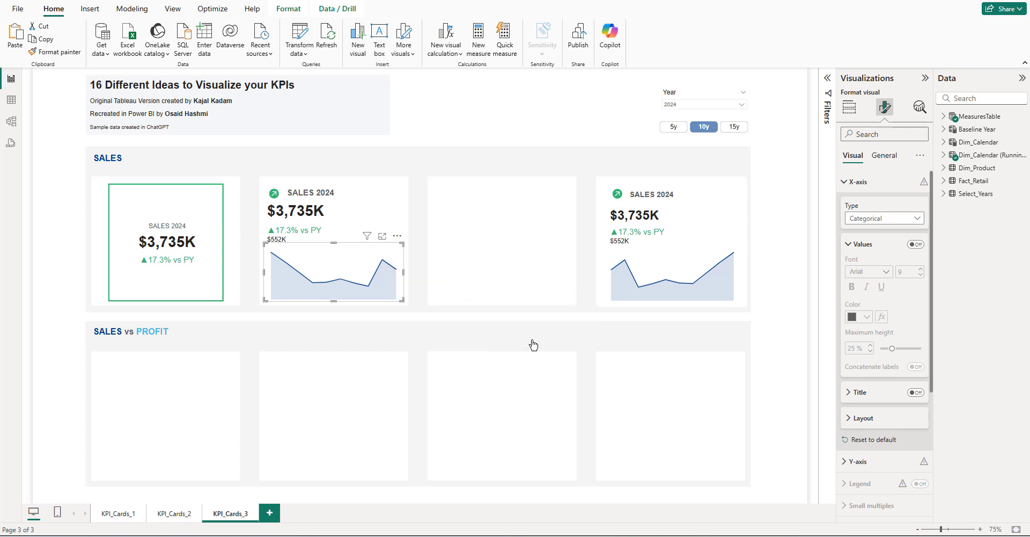
pyautogui.moveTo(273, 278)
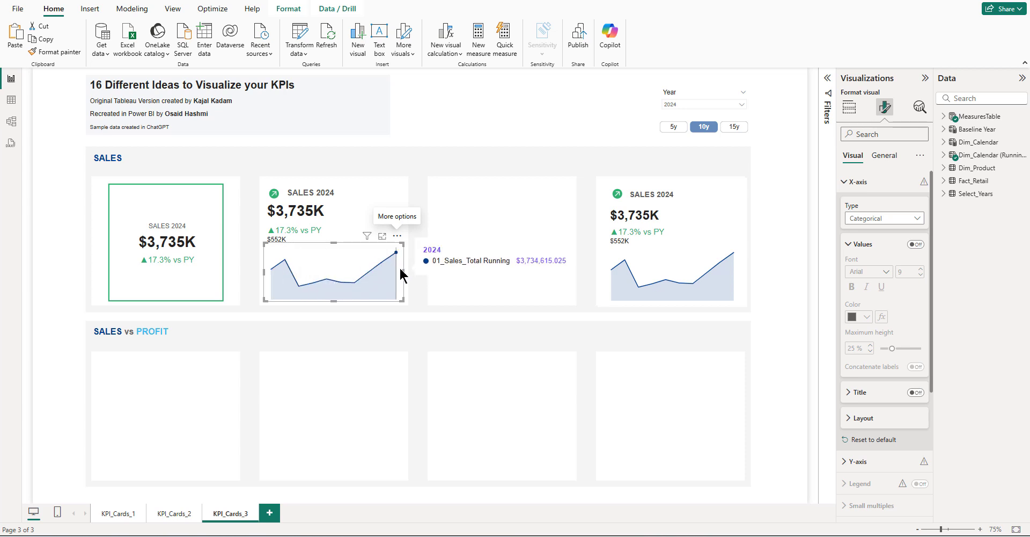
# - Turn off the tooltips of the second SALES card's area chart
pyautogui.click(336, 258)
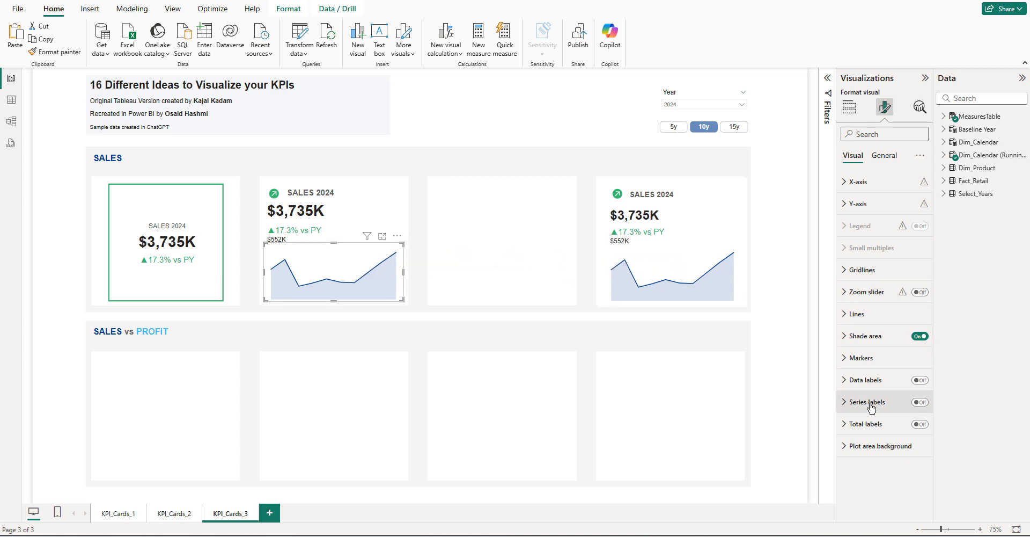
pyautogui.click(883, 155)
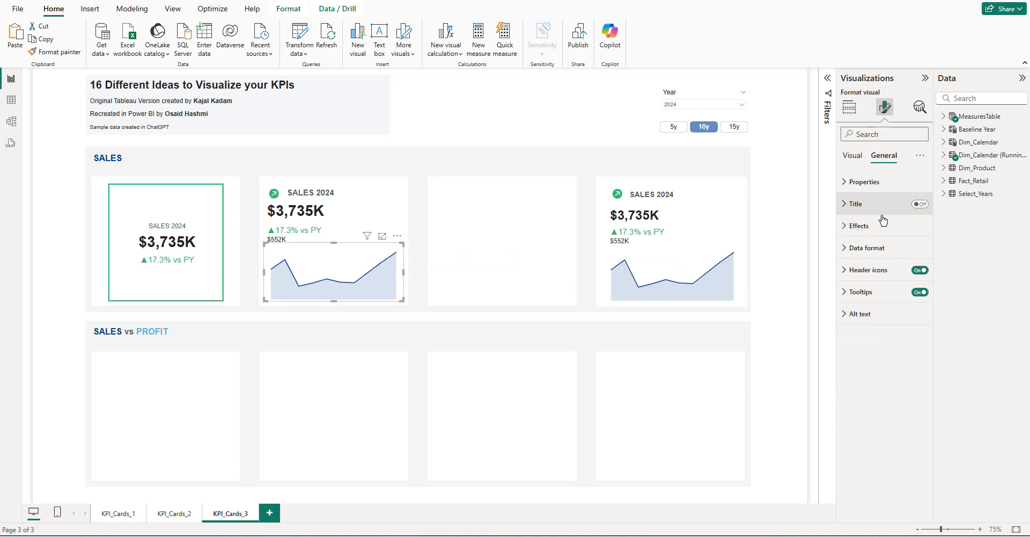
pyautogui.click(918, 293)
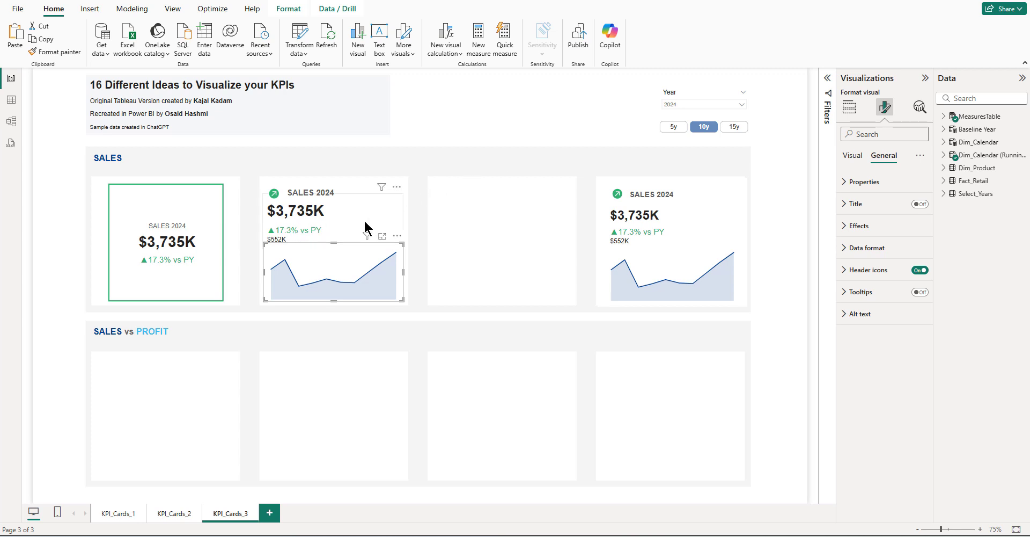
# - Set the Year slicer to 2019 and to 2021 to check how the second SALES card and its chart respond
pyautogui.click(682, 104)
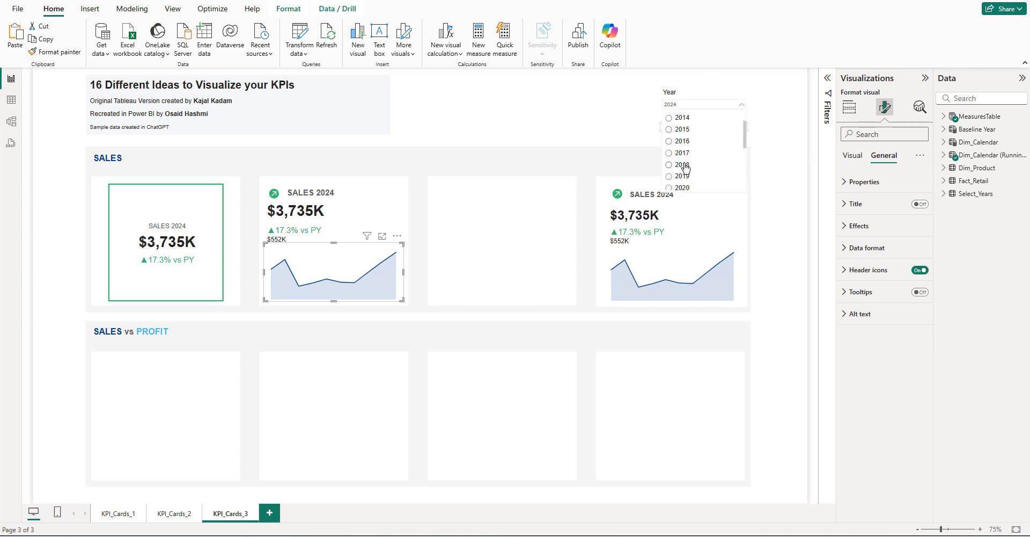
pyautogui.scroll(-1, 686, 168)
pyautogui.click(682, 168)
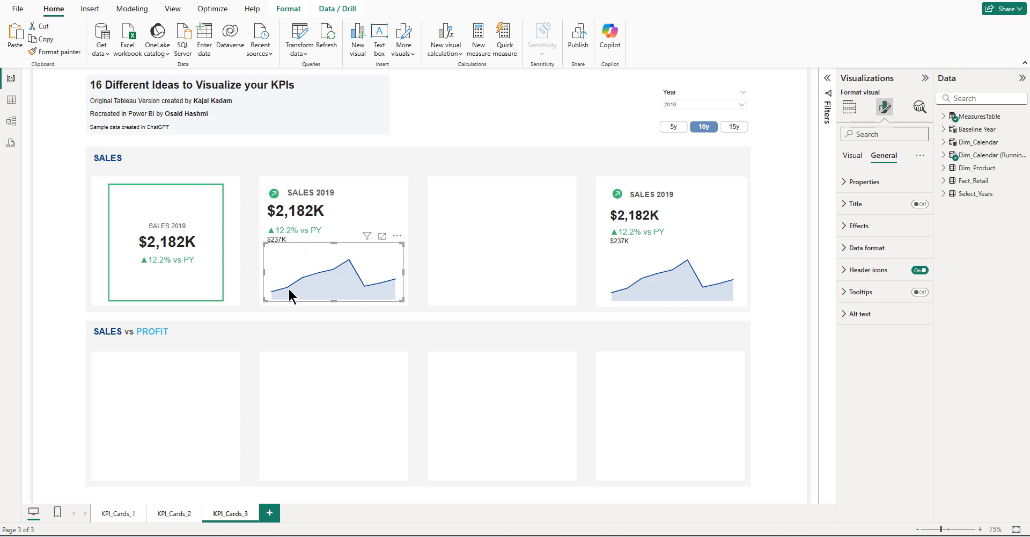
pyautogui.click(684, 107)
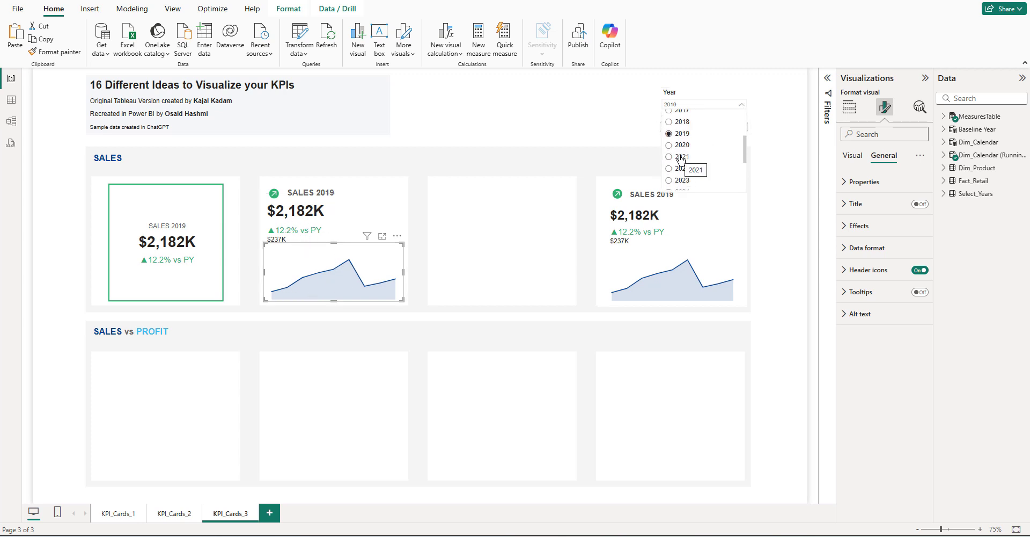
pyautogui.click(680, 157)
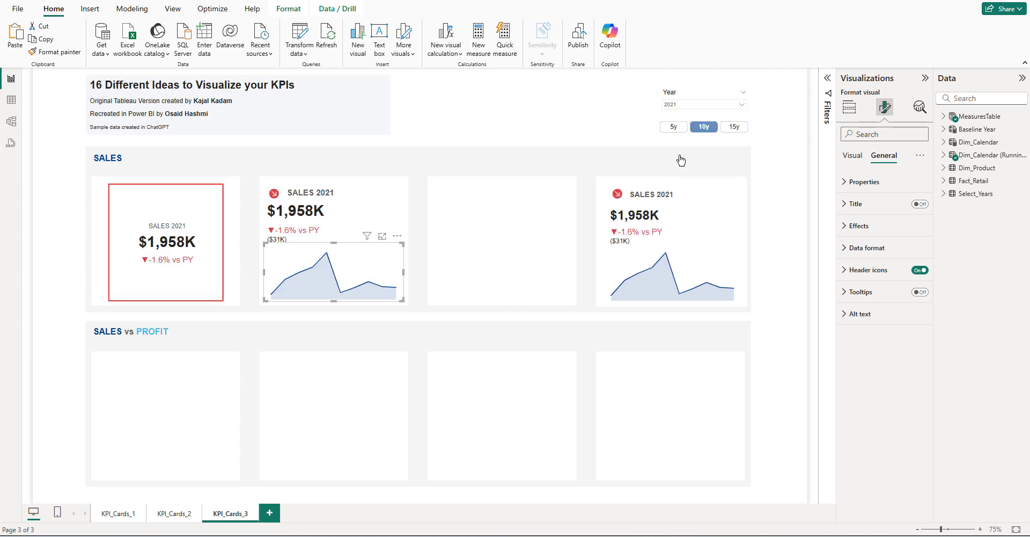
# - Check the second SALES card with the 5y and 10y ranges and with the Year slicer set to 2025
pyautogui.click(673, 128)
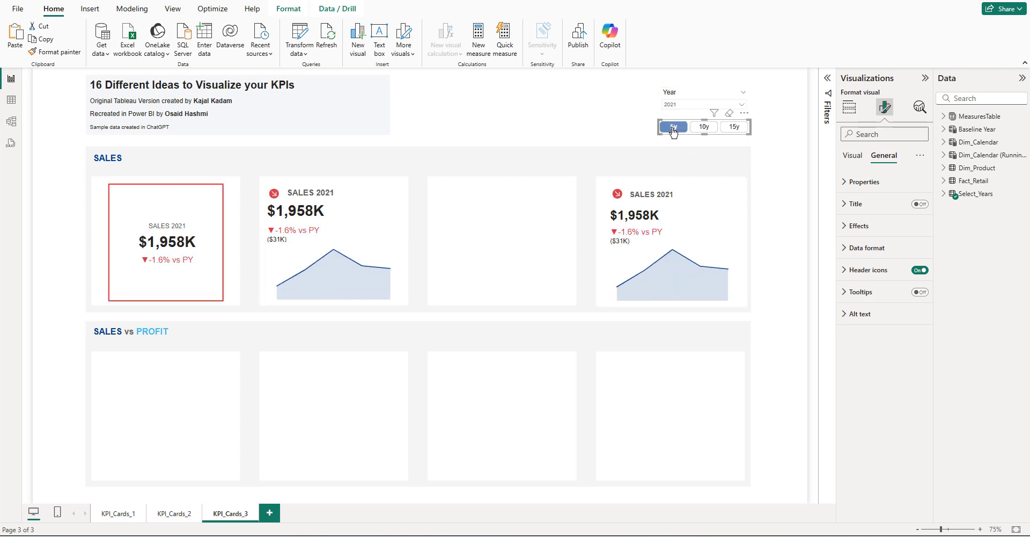
pyautogui.click(704, 127)
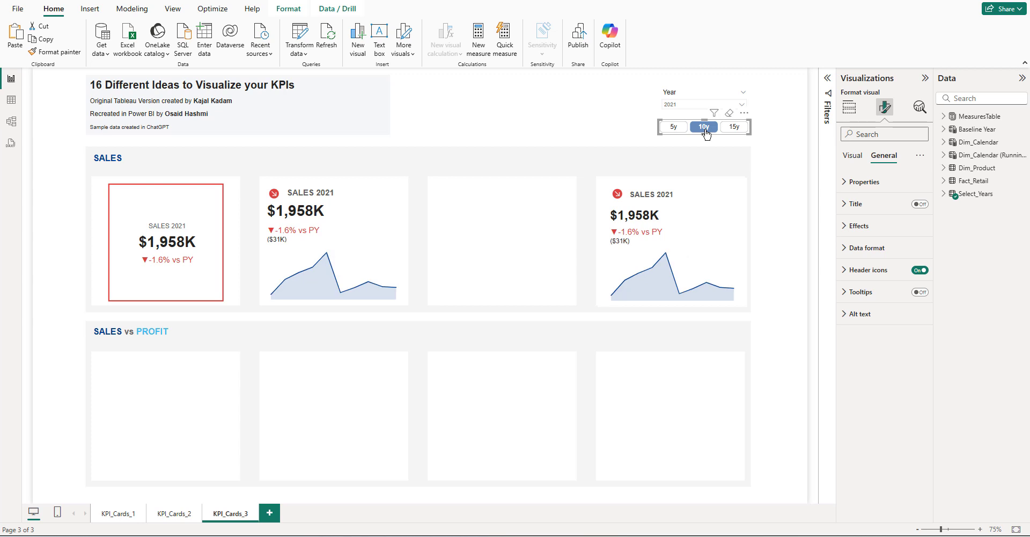
pyautogui.click(684, 105)
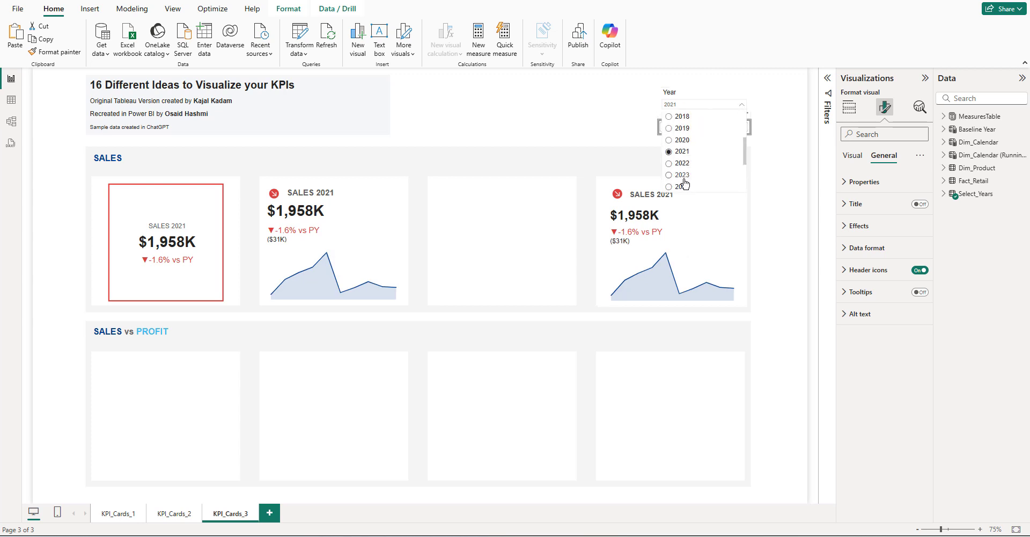
pyautogui.scroll(-2, 685, 184)
pyautogui.click(683, 162)
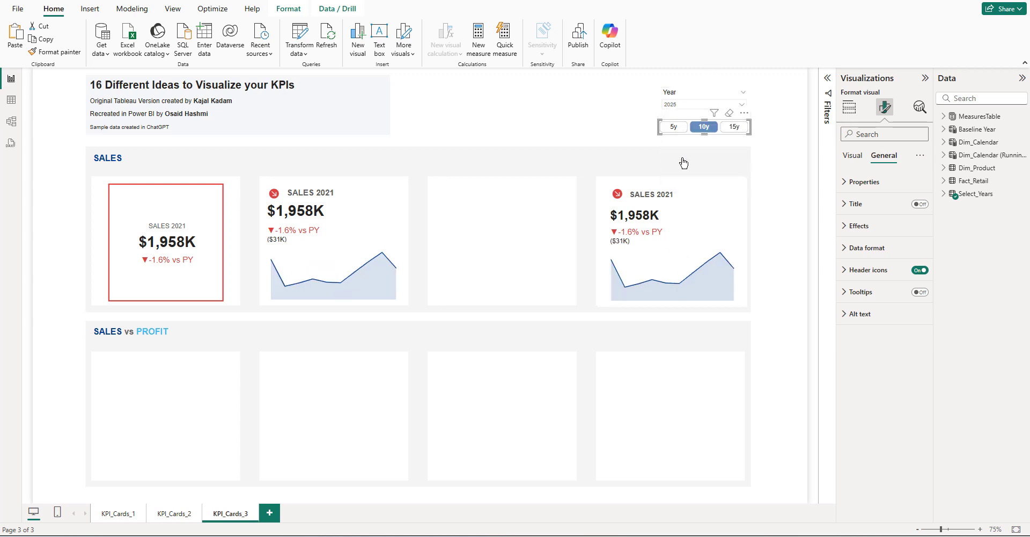
# - Set the years range to 15y and the Year slicer to 2024
pyautogui.click(734, 128)
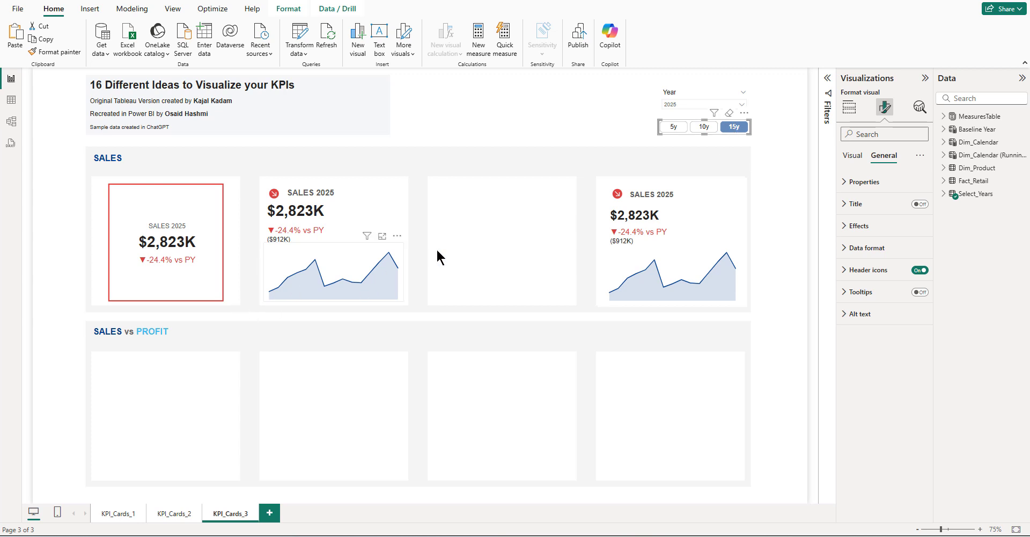
pyautogui.click(678, 105)
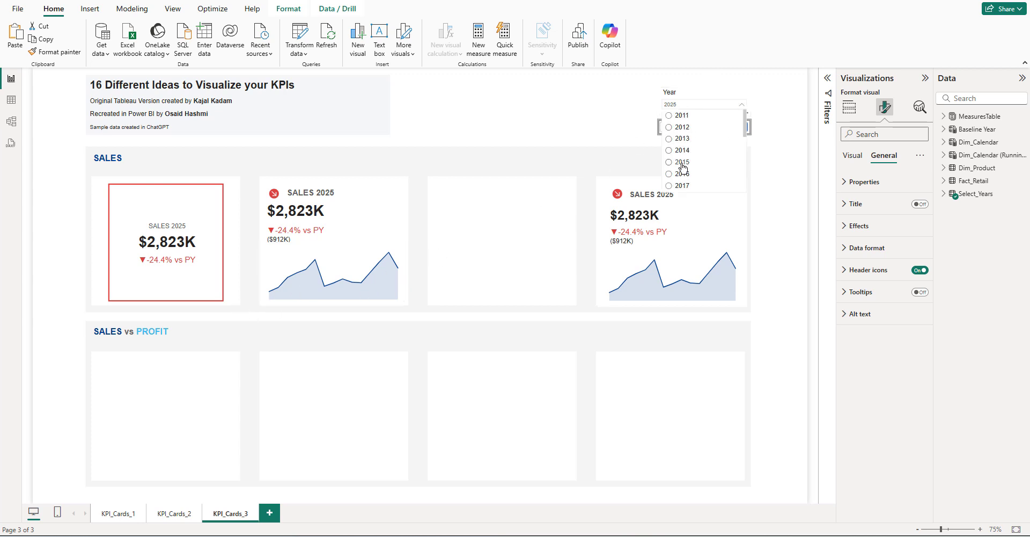
pyautogui.scroll(-2, 683, 167)
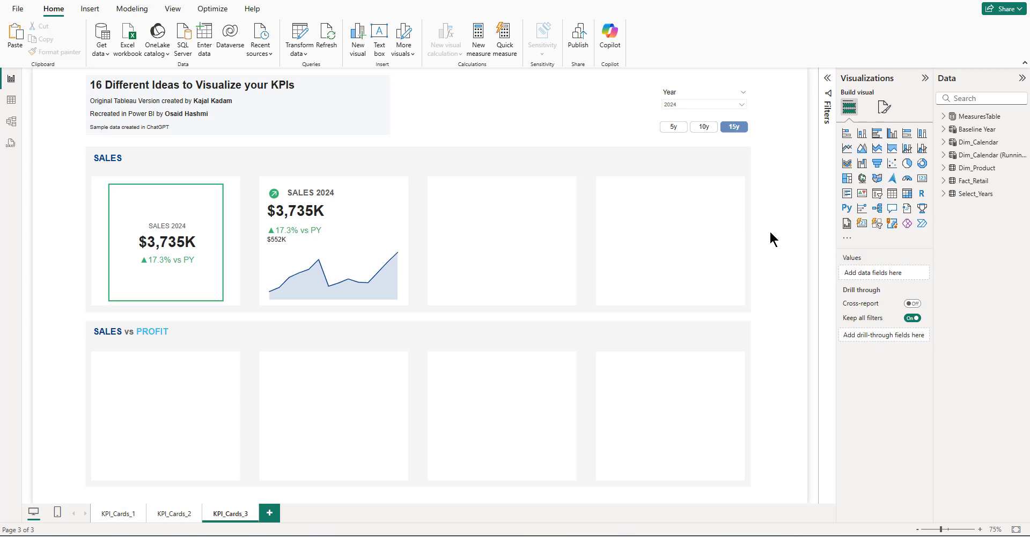
# - Group the title card, value card and area chart of the second SALES card
pyautogui.moveTo(415, 162); pyautogui.dragTo(246, 322)
pyautogui.rightClick(348, 217)
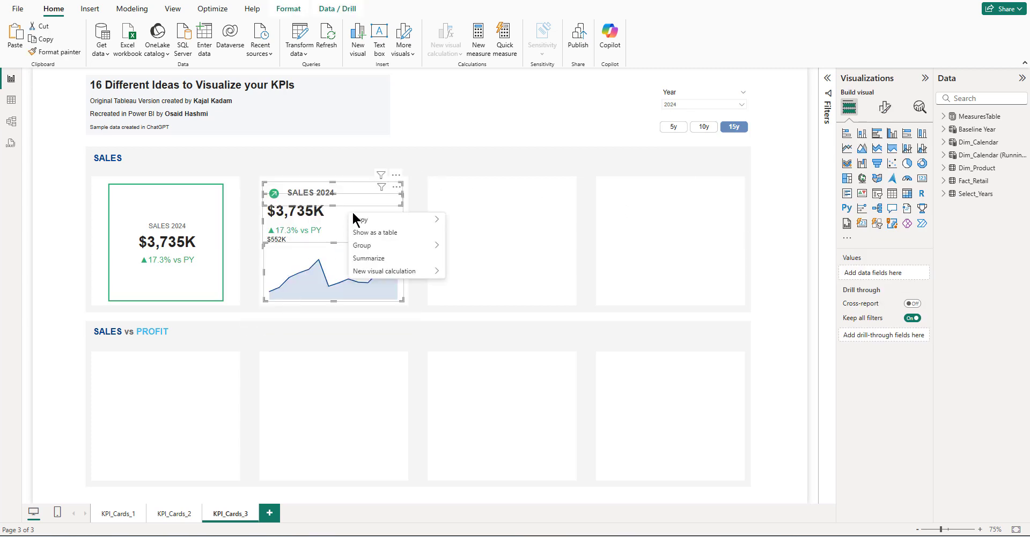
pyautogui.moveTo(424, 244)
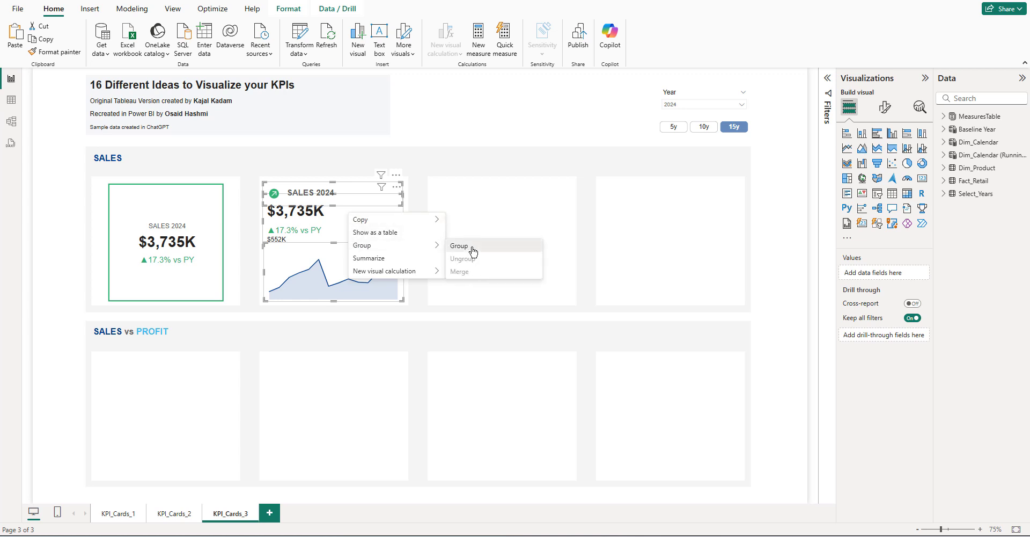
pyautogui.click(472, 250)
# - Show the page's layer order and rename the second SALES card's new group as Visual_02
pyautogui.click(172, 9)
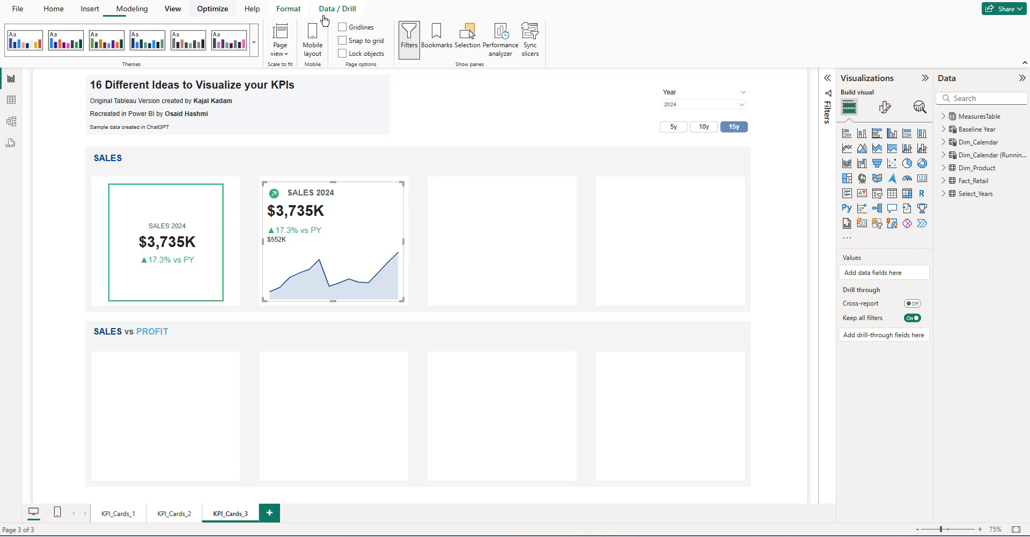
pyautogui.click(468, 36)
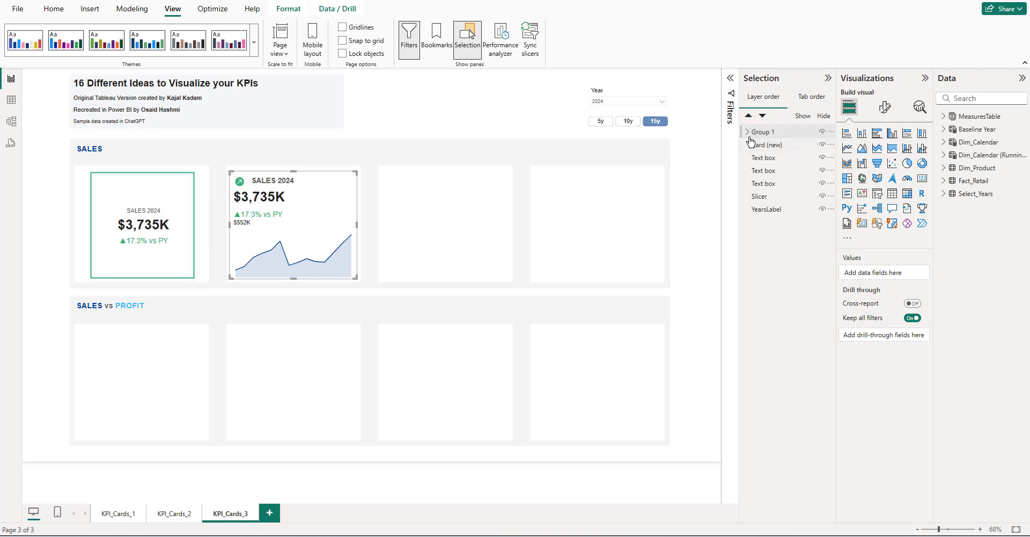
pyautogui.click(747, 131)
pyautogui.doubleClick(764, 133)
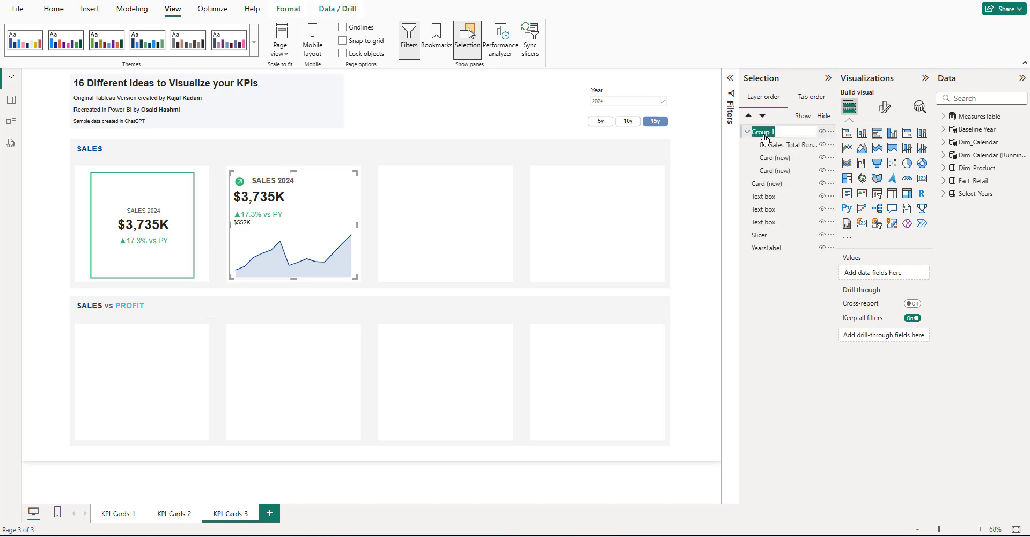
pyautogui.write('Visual_02')
pyautogui.press('Return')
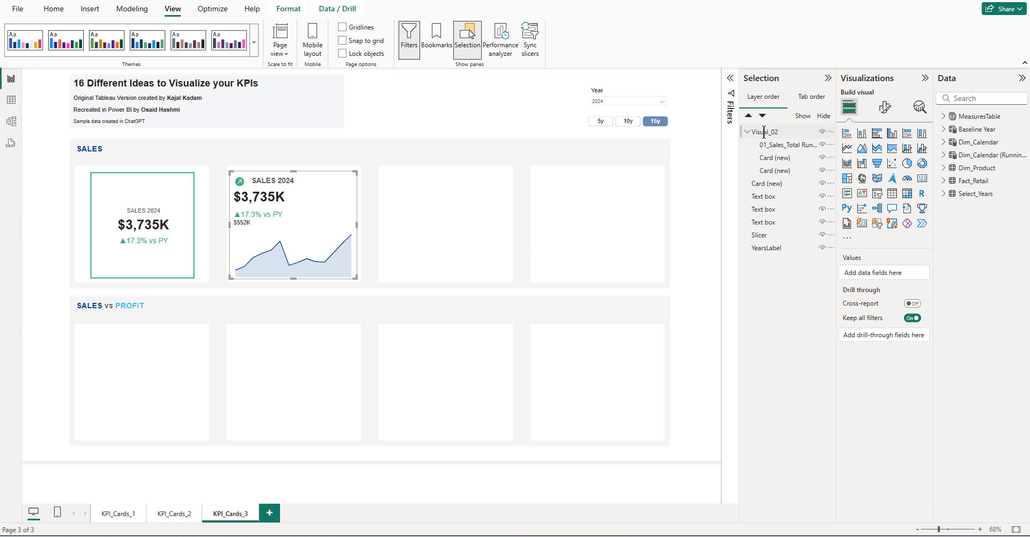
# - Move the sales value card to the top of the layer order within the Visual_02 group
pyautogui.click(306, 181)
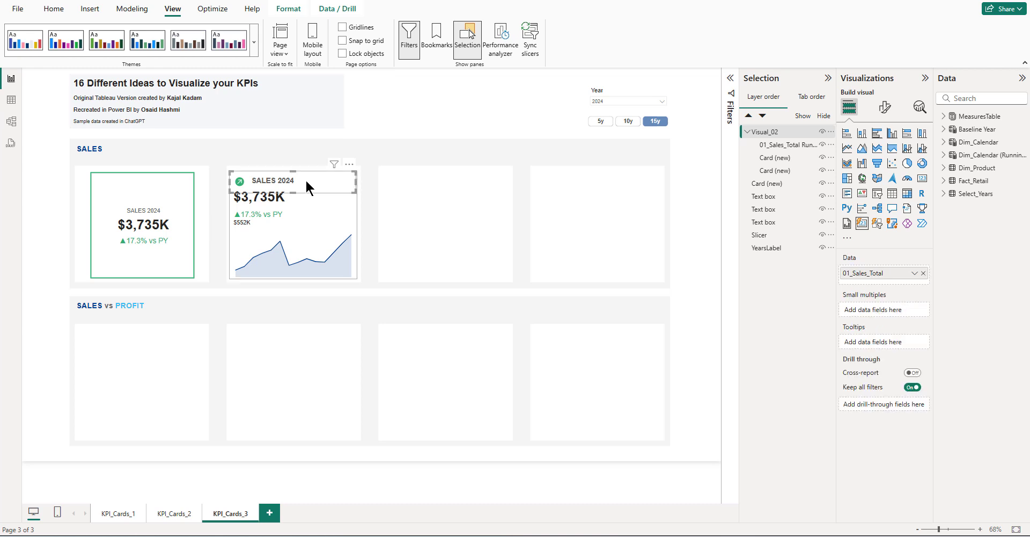
pyautogui.click(304, 202)
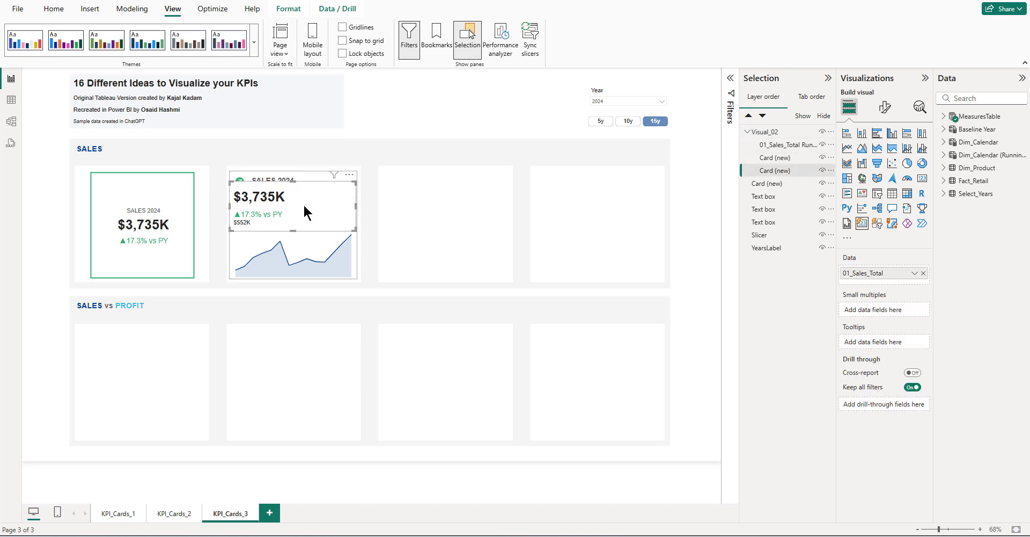
pyautogui.moveTo(778, 171); pyautogui.dragTo(773, 149)
pyautogui.click(777, 158)
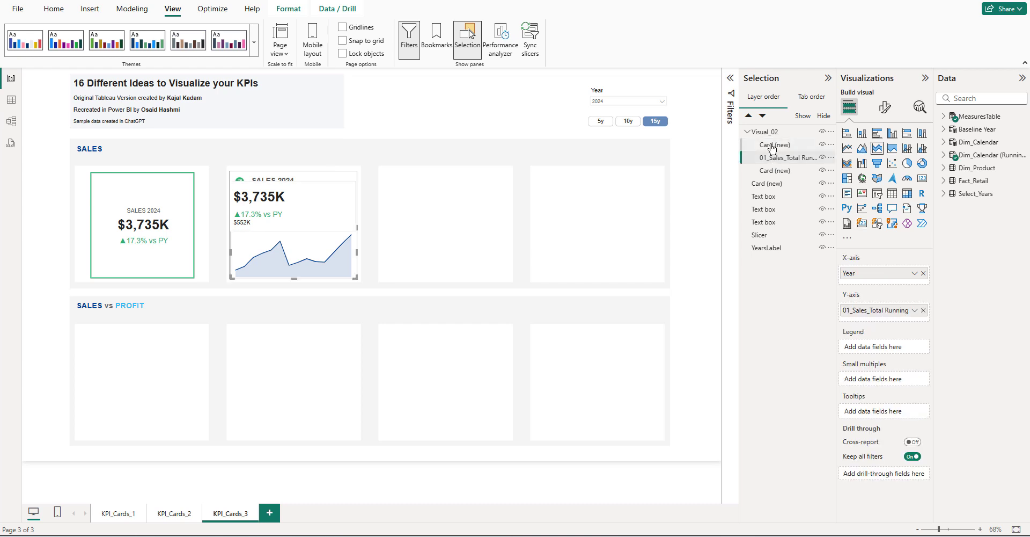
# - Rename the sales value card in the Visual_02 group as KPI Card
pyautogui.click(772, 146)
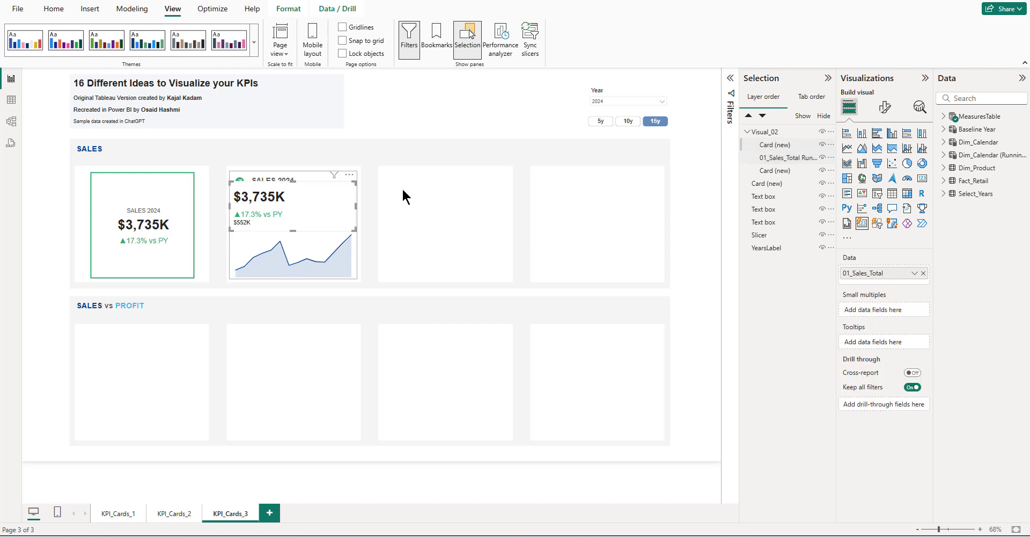
pyautogui.doubleClick(774, 146)
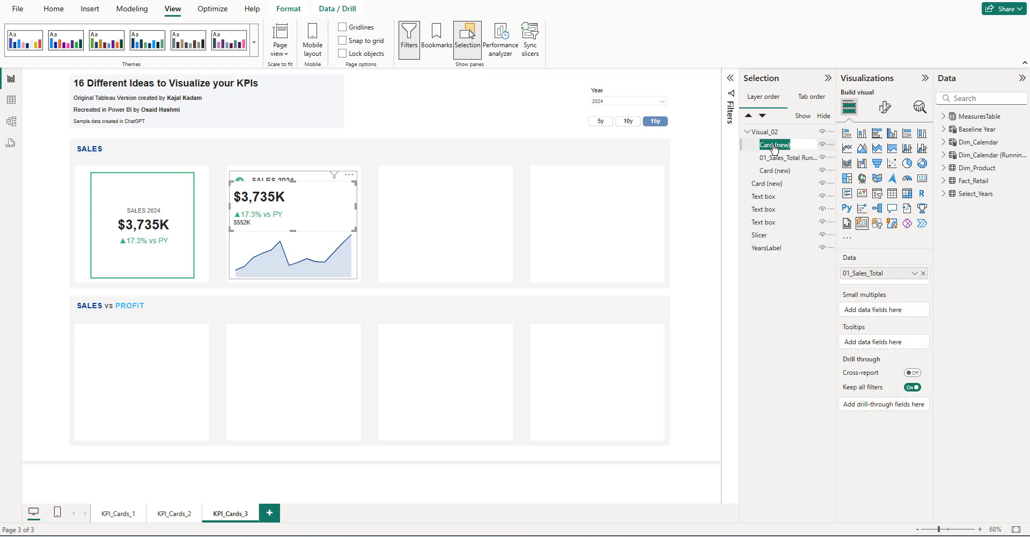
pyautogui.write('KPI Card')
pyautogui.press('Return')
# - Rename the group's area chart as Line Chart and its remaining card as Title
pyautogui.click(768, 157)
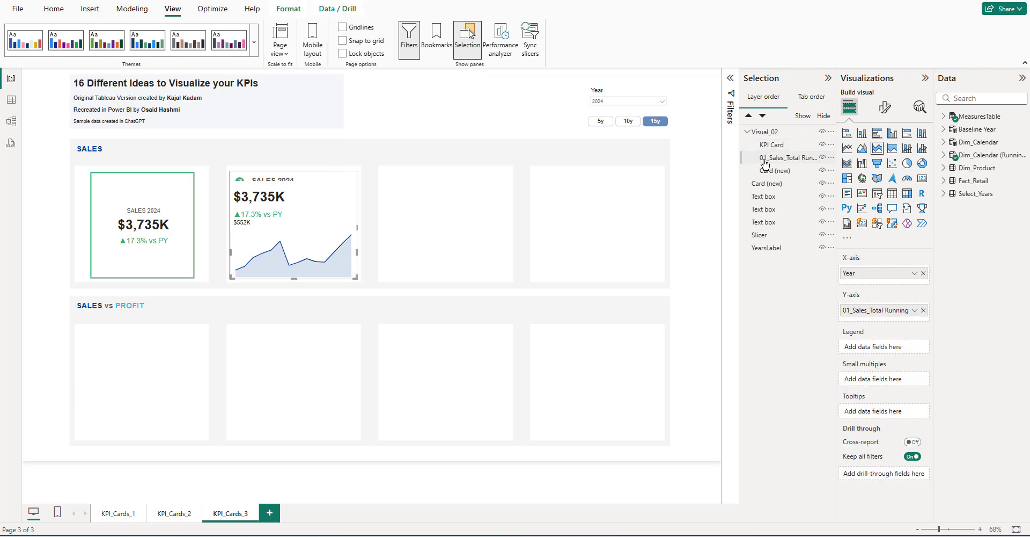
pyautogui.doubleClick(766, 157)
pyautogui.write('Line')
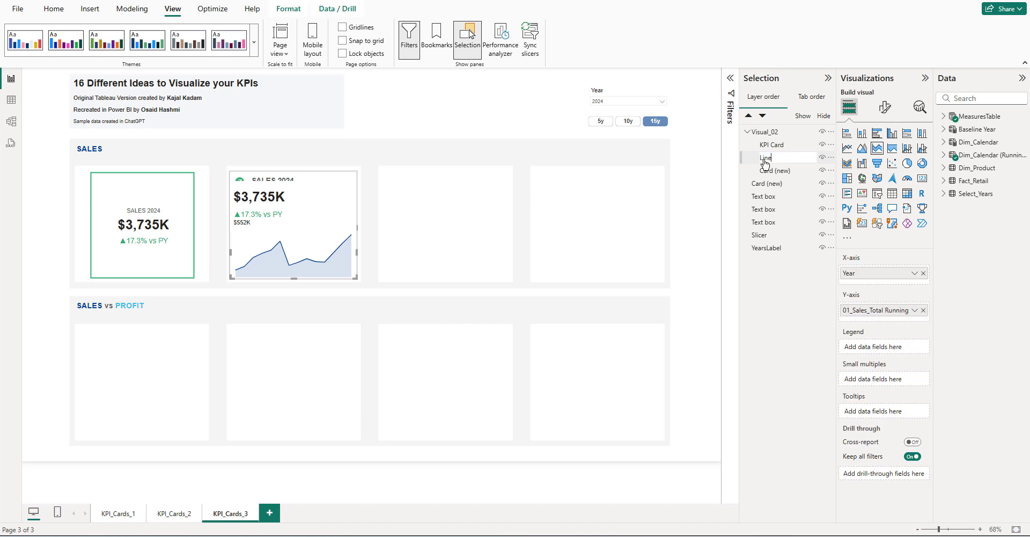
pyautogui.write(' Chart')
pyautogui.press('Return')
pyautogui.doubleClick(767, 171)
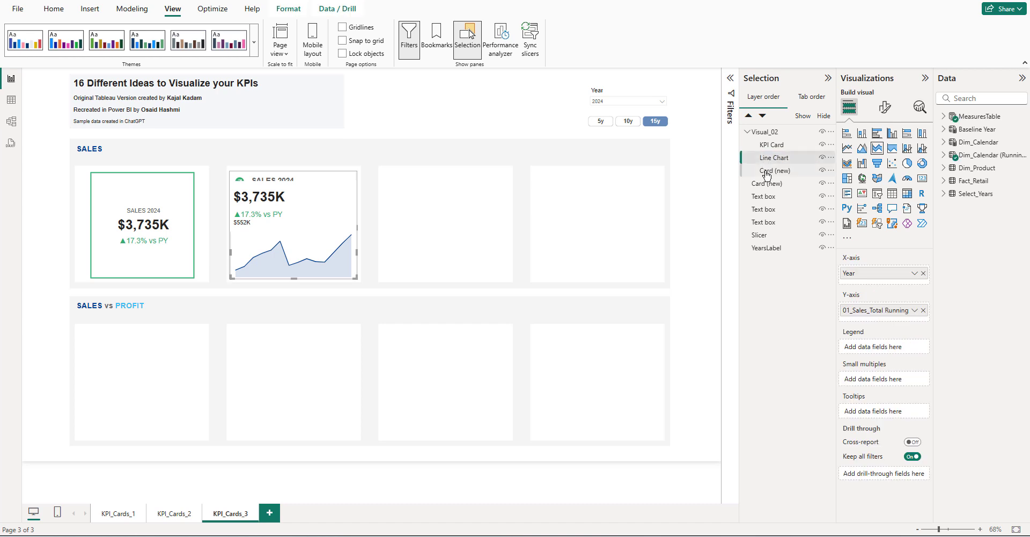
pyautogui.write('Title')
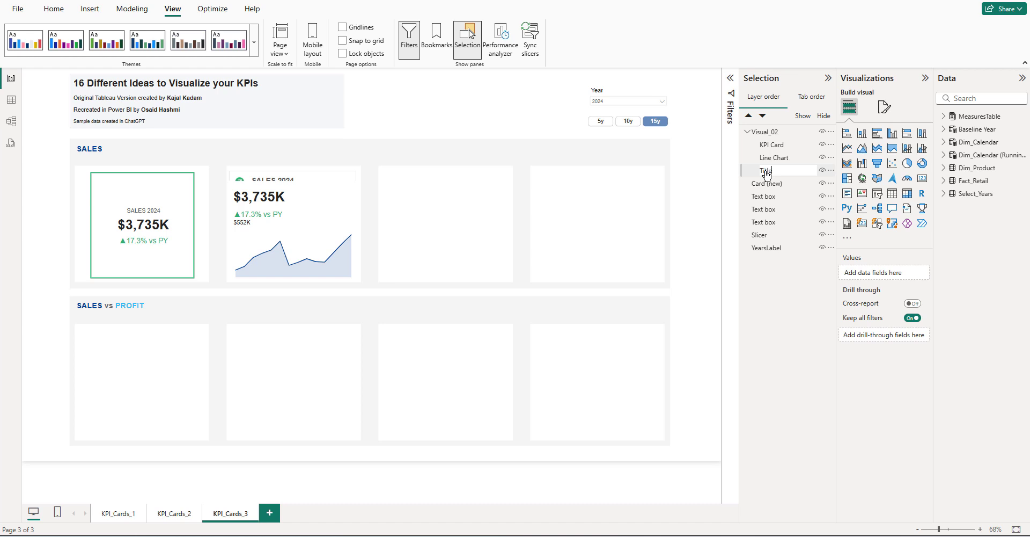
pyautogui.press('Return')
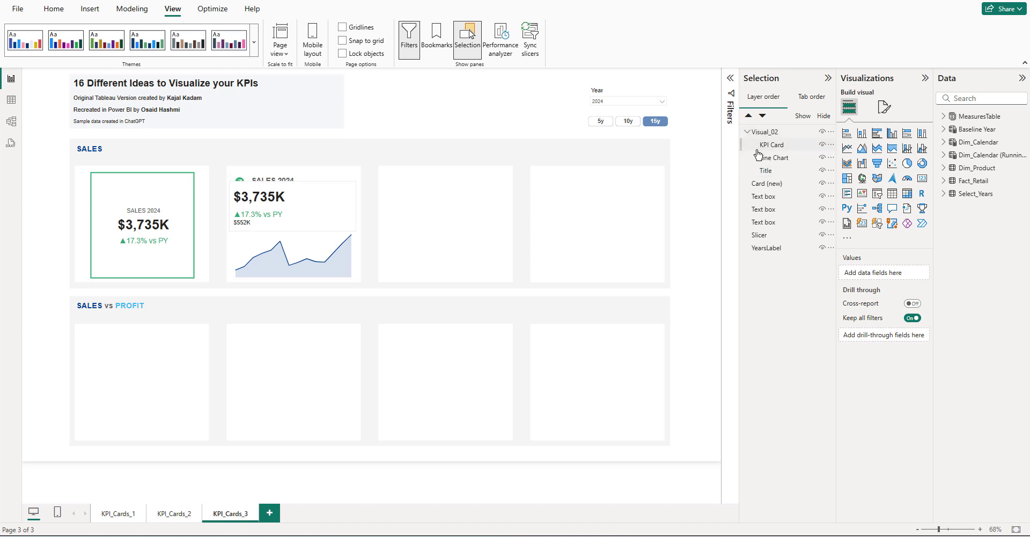
pyautogui.click(776, 157)
pyautogui.click(775, 146)
pyautogui.click(775, 148)
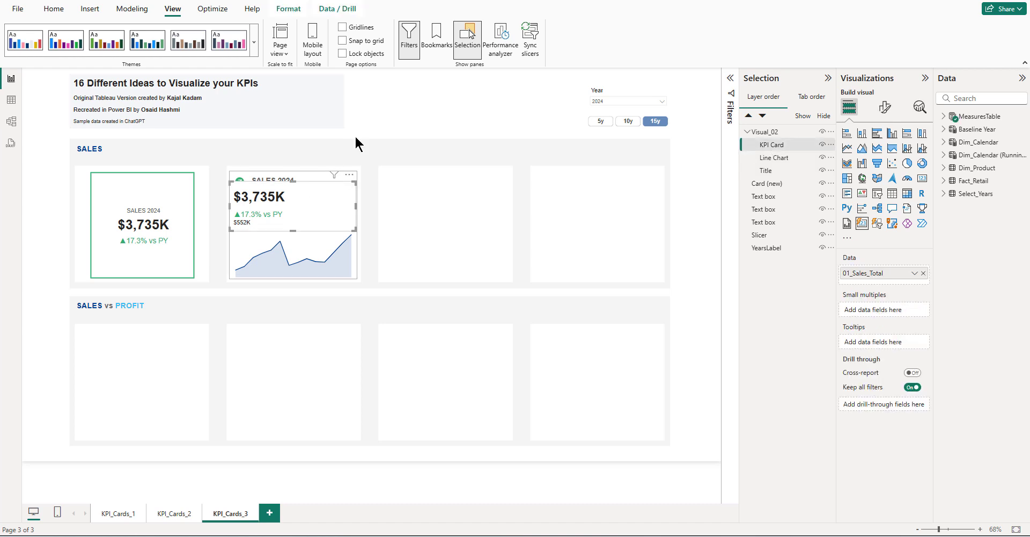
pyautogui.click(355, 134)
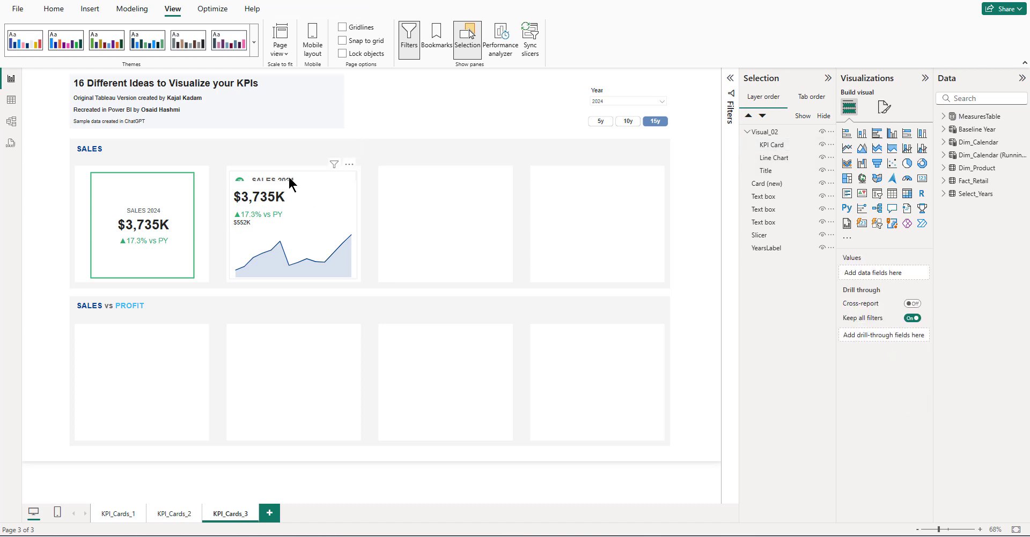
# - Close the layer list and turn off the background effect of the KPI Card so it does not cover the title
pyautogui.click(316, 215)
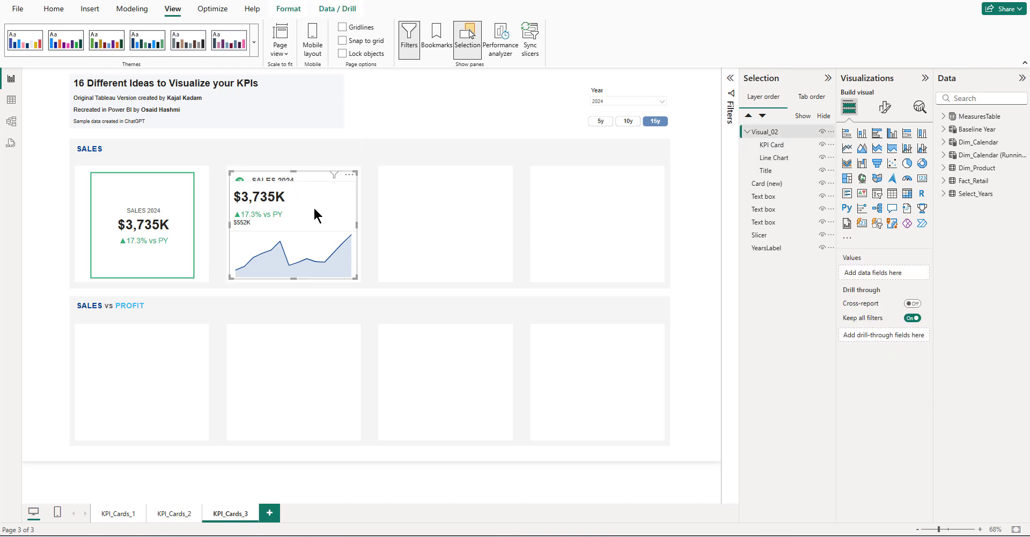
pyautogui.click(828, 78)
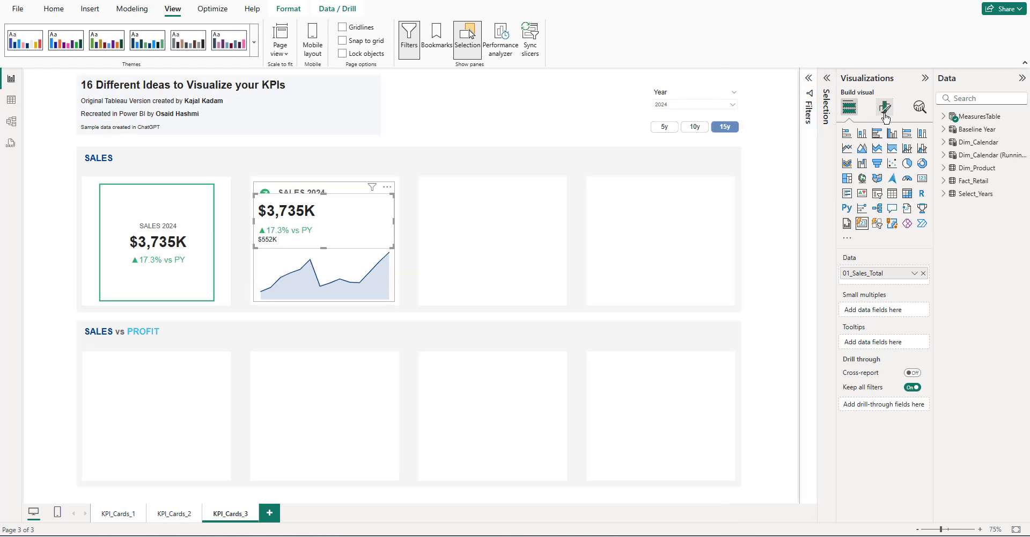
pyautogui.click(885, 108)
pyautogui.click(884, 156)
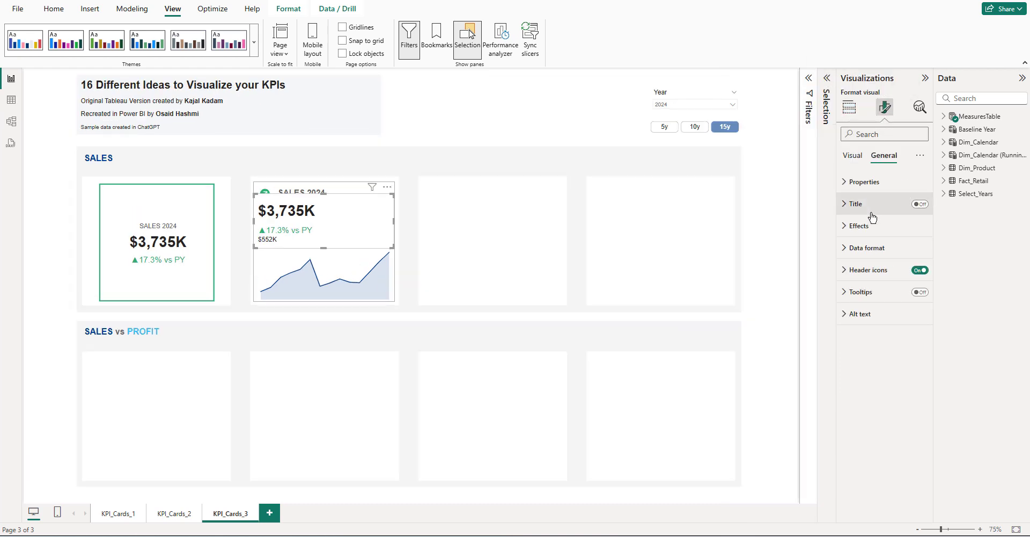
pyautogui.click(859, 225)
pyautogui.click(916, 252)
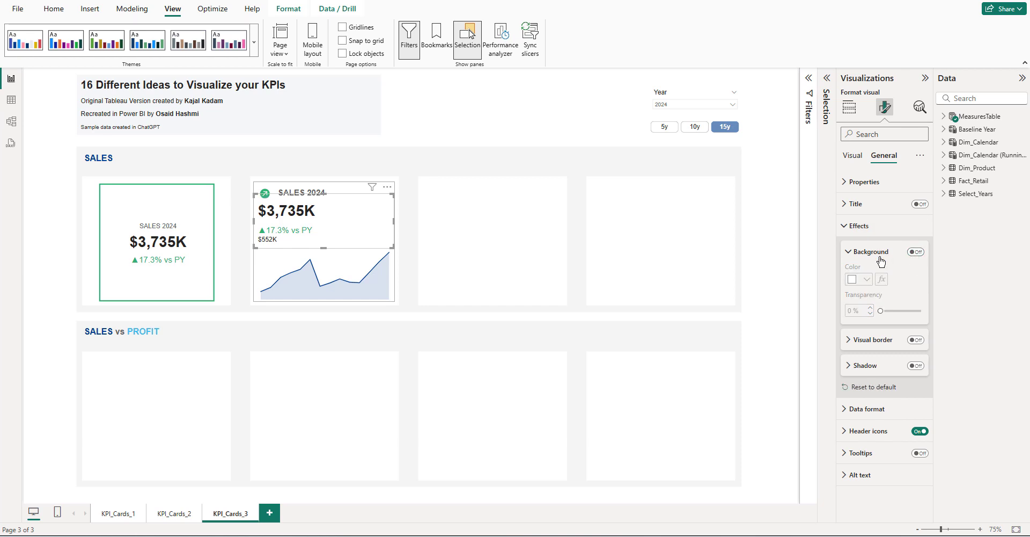
# - Check the padding, background and border settings for the cards inside the KPI Card visual
pyautogui.click(868, 231)
pyautogui.click(854, 155)
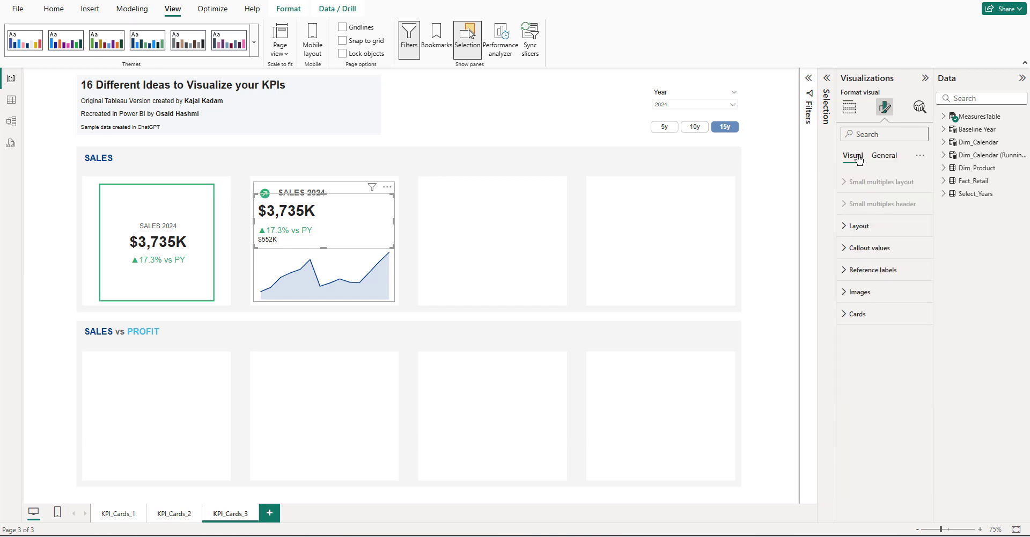
pyautogui.click(860, 314)
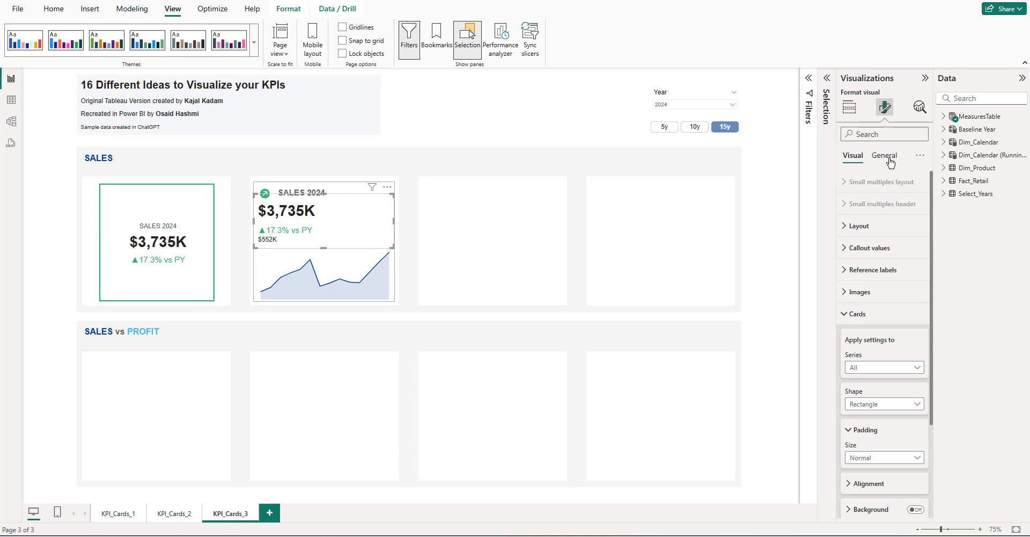
pyautogui.scroll(-3, 877, 356)
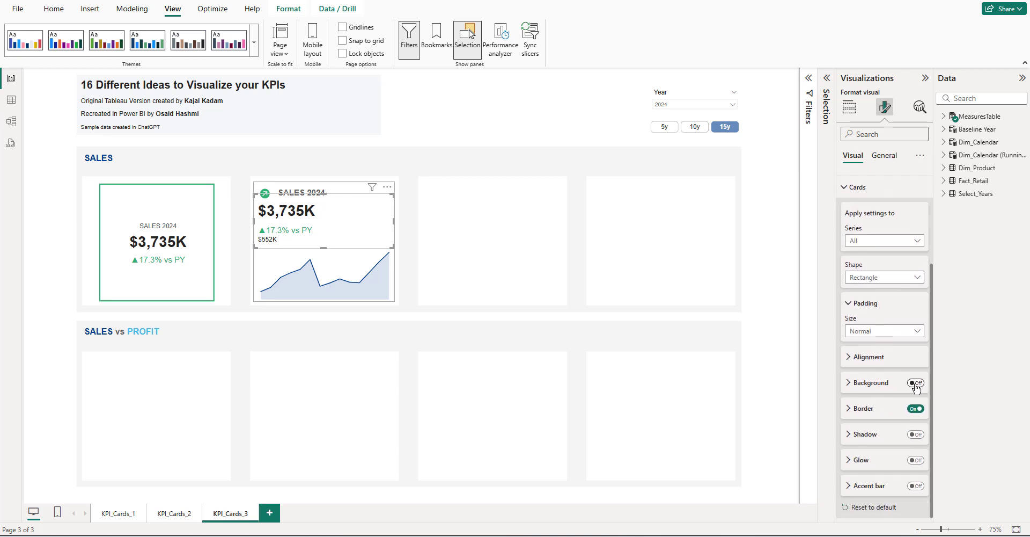
pyautogui.click(490, 131)
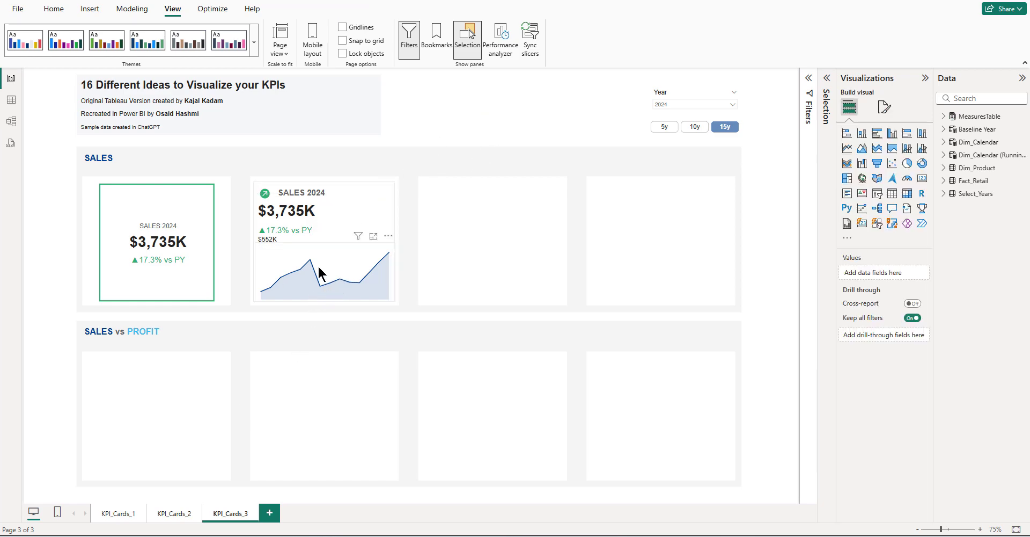
# - Examine how the third SALES card on the KPI_Cards_1 page is built from its card, text box and combo chart
pyautogui.click(119, 514)
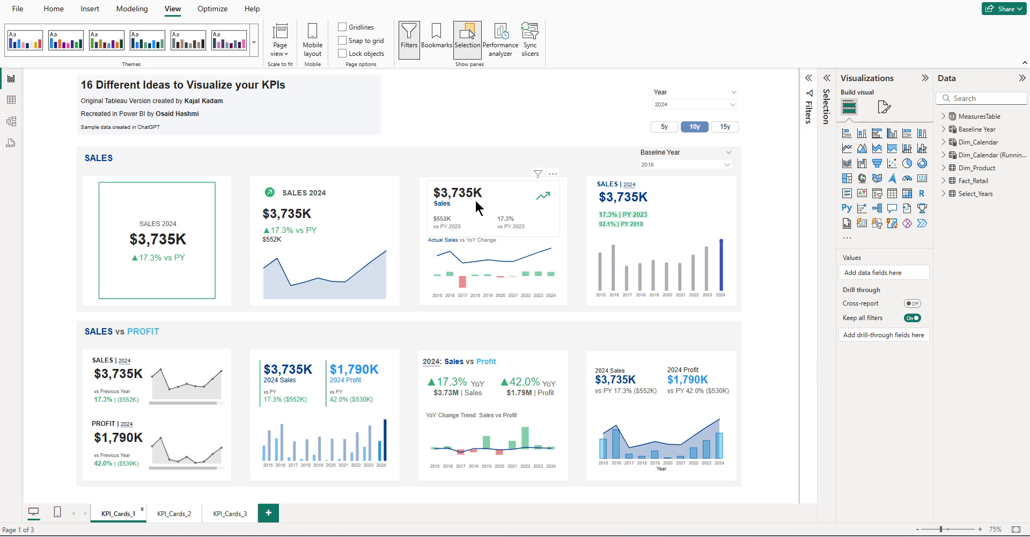
pyautogui.click(472, 240)
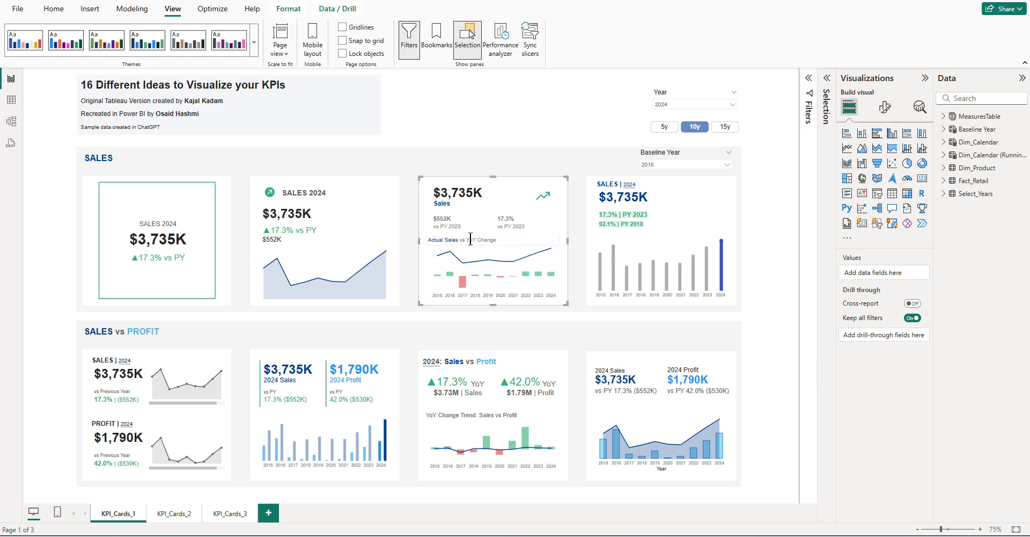
pyautogui.click(471, 240)
pyautogui.click(481, 231)
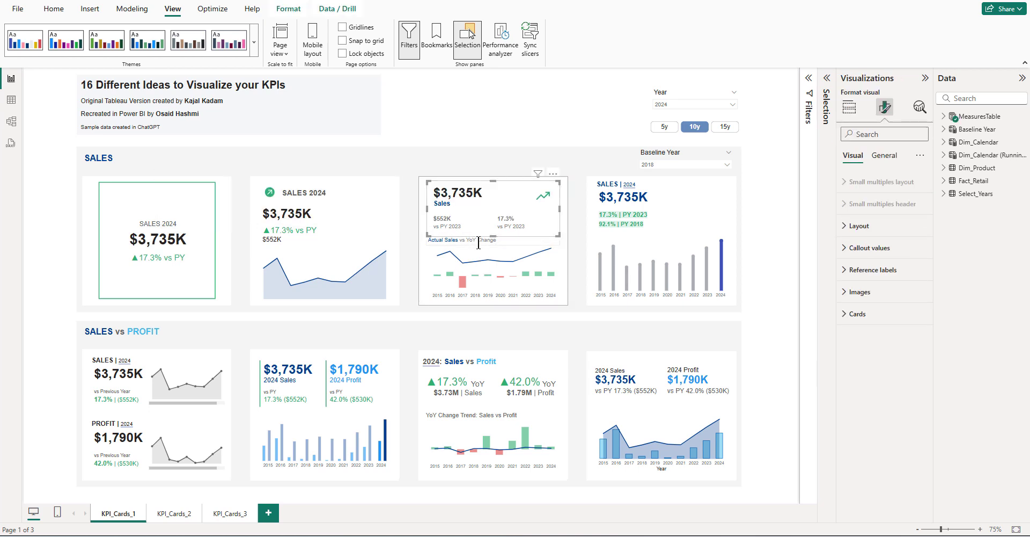
pyautogui.click(478, 242)
pyautogui.click(499, 263)
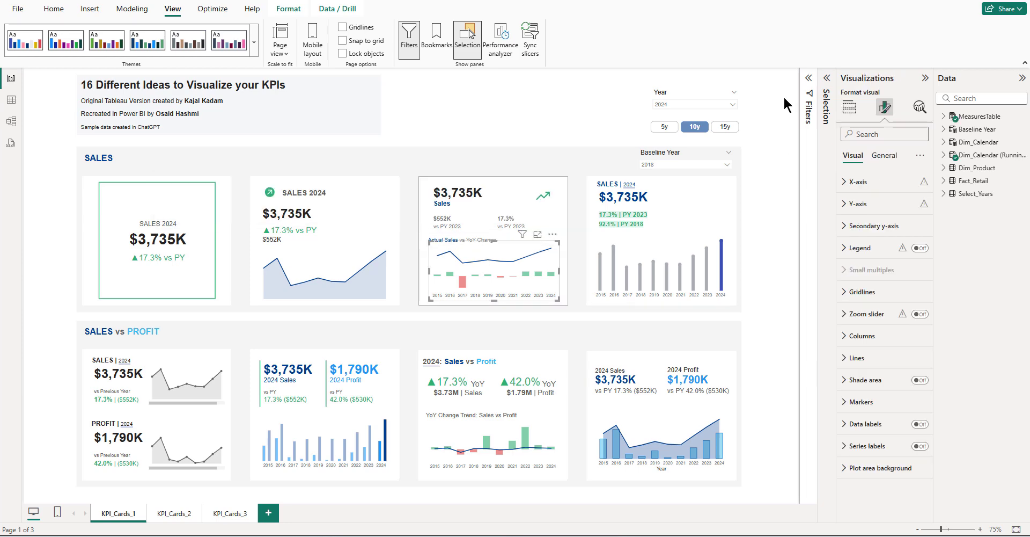
# - Expand the Visual 03 group in the layer list and inspect its card, text box, chart and shape
pyautogui.click(830, 79)
pyautogui.click(524, 108)
pyautogui.click(510, 202)
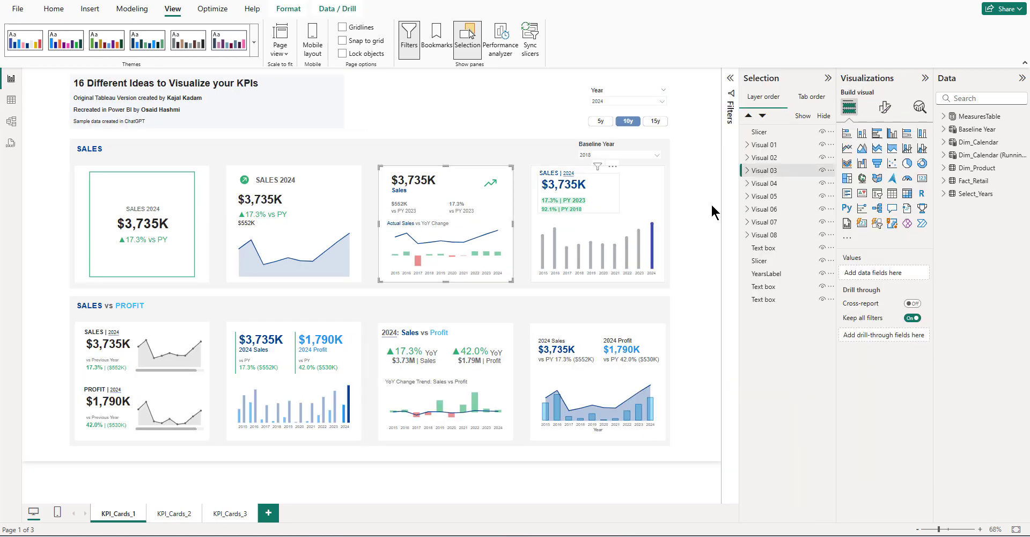
pyautogui.click(747, 170)
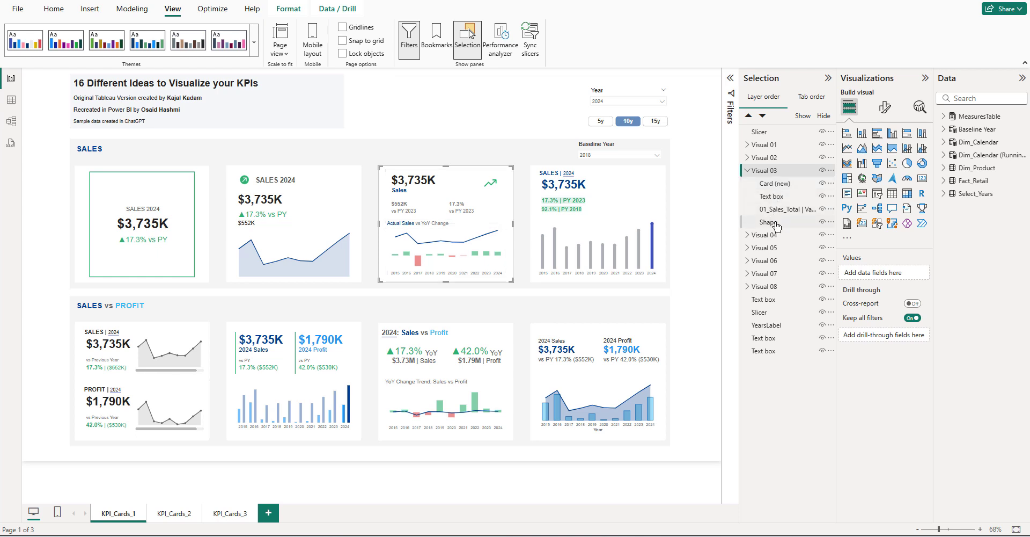
pyautogui.click(775, 184)
pyautogui.click(778, 198)
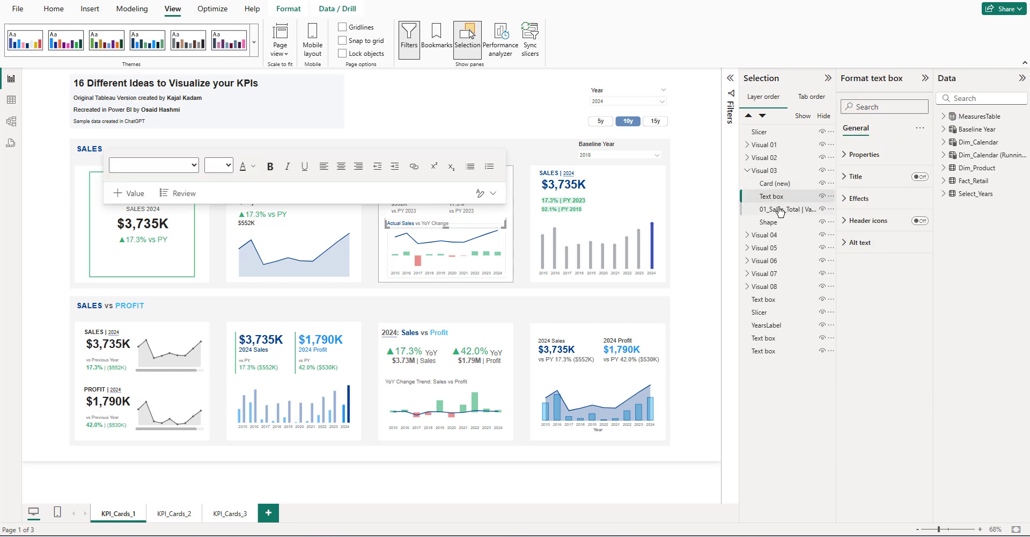
pyautogui.click(780, 209)
pyautogui.click(775, 223)
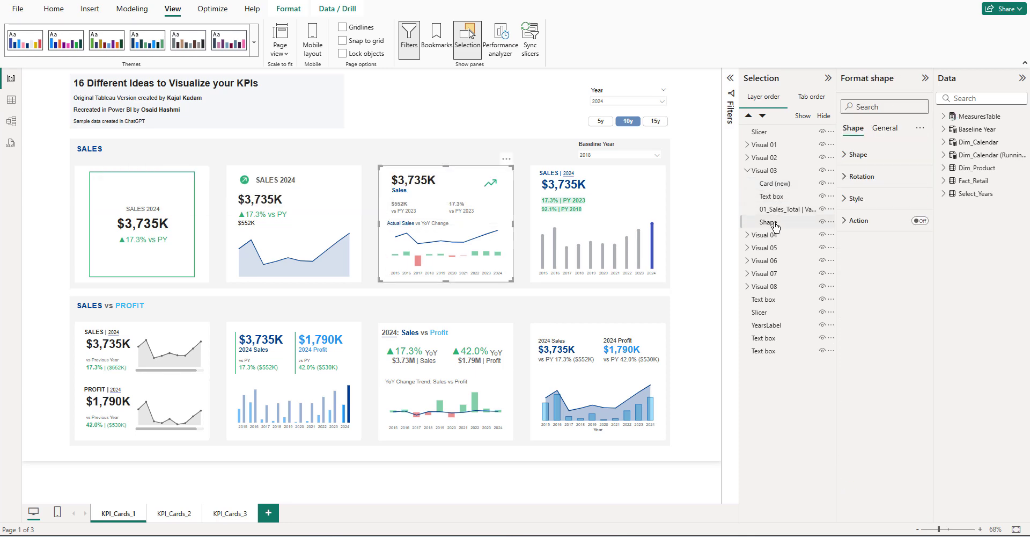
# - Copy the Visual 03 group from KPI_Cards_1 to the KPI_Cards_3 page and place it in the fourth SALES slot as a reference
pyautogui.click(230, 513)
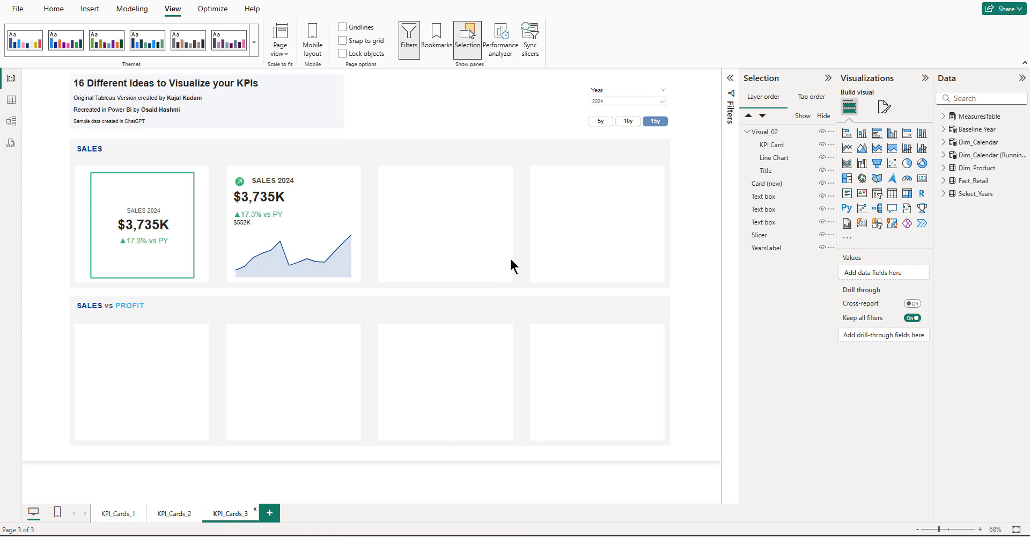
pyautogui.click(118, 518)
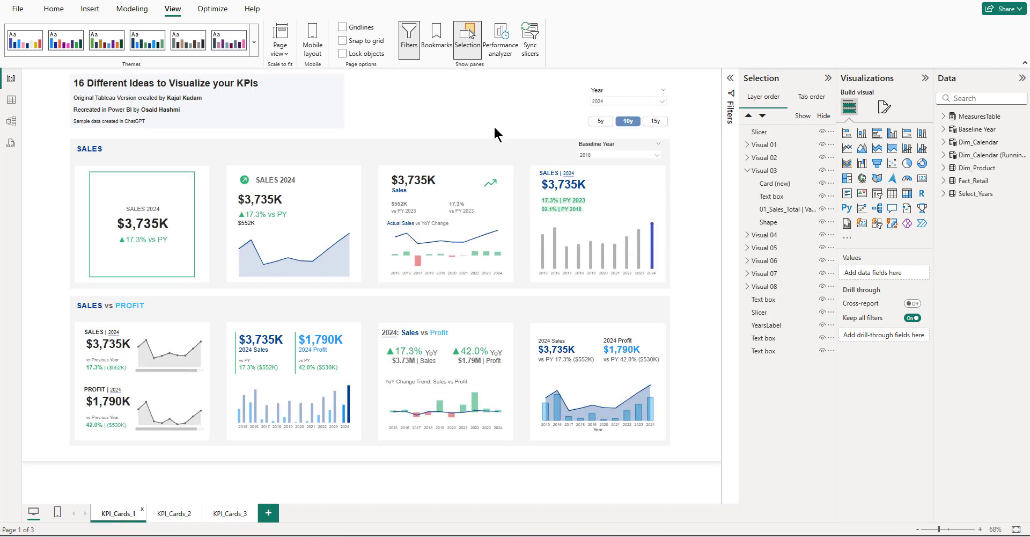
pyautogui.moveTo(516, 211); pyautogui.dragTo(359, 296)
pyautogui.click(228, 514)
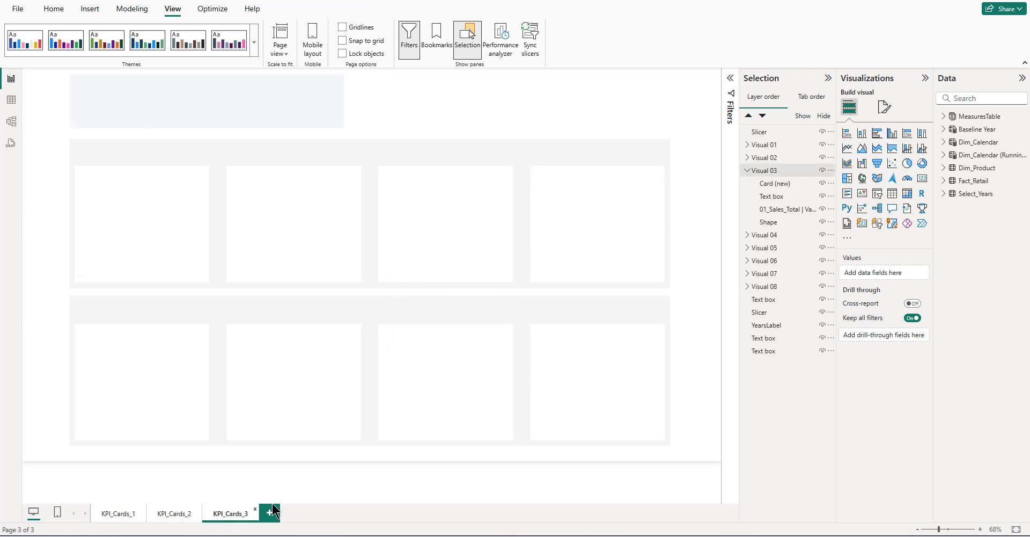
pyautogui.hotkey('ctrl', 'v')
pyautogui.moveTo(460, 233); pyautogui.dragTo(614, 228)
pyautogui.click(695, 235)
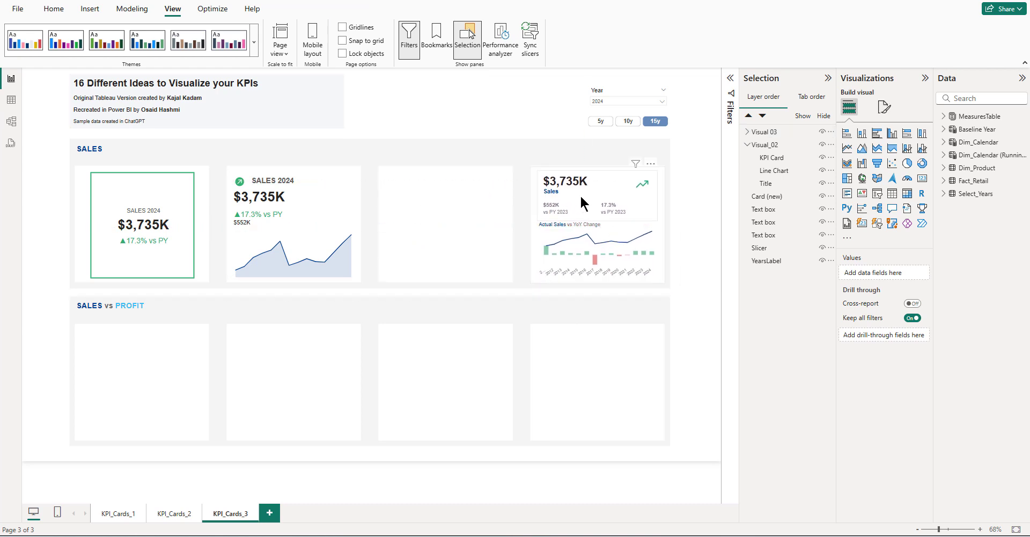
# - Duplicate the KPI Card of the Visual_02 group and place the copy in the empty third SALES slot
pyautogui.click(302, 199)
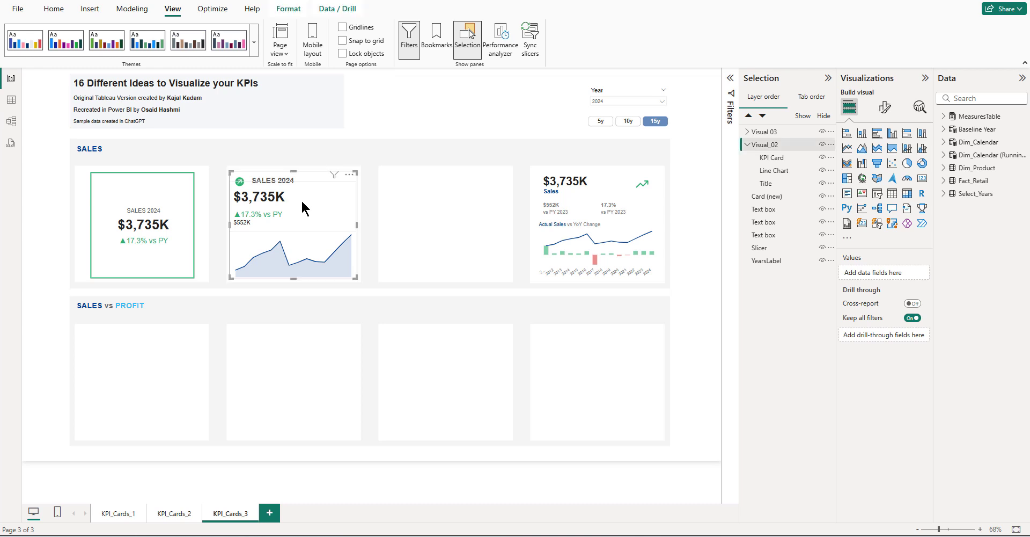
pyautogui.click(301, 199)
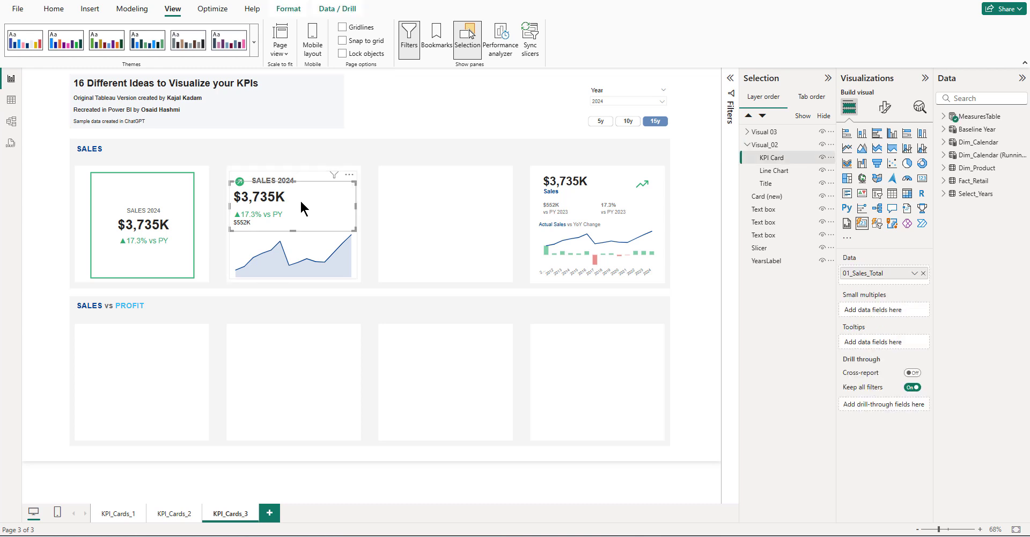
pyautogui.moveTo(300, 198); pyautogui.dragTo(501, 229)
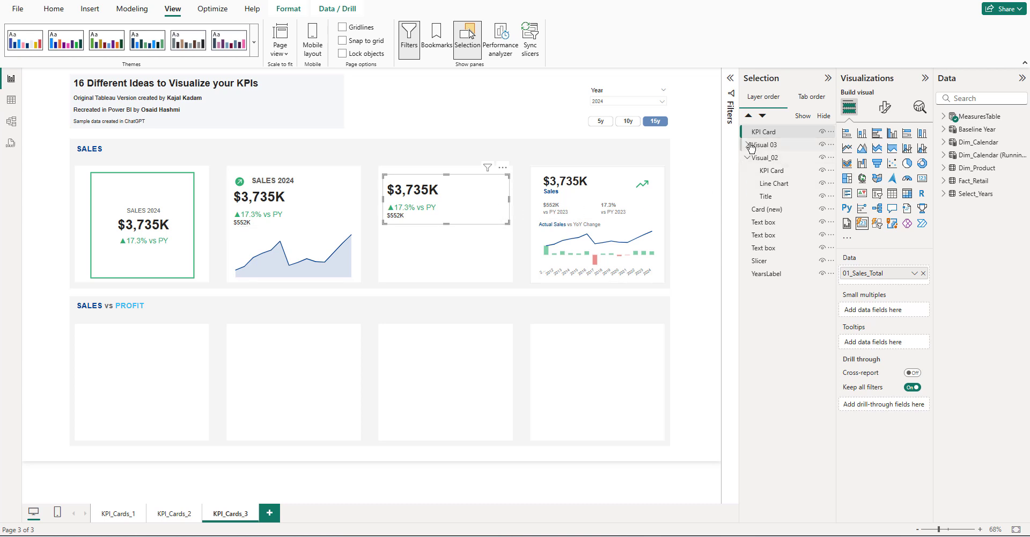
# - Set the position of the duplicated card's callout label to Below Value
pyautogui.click(879, 118)
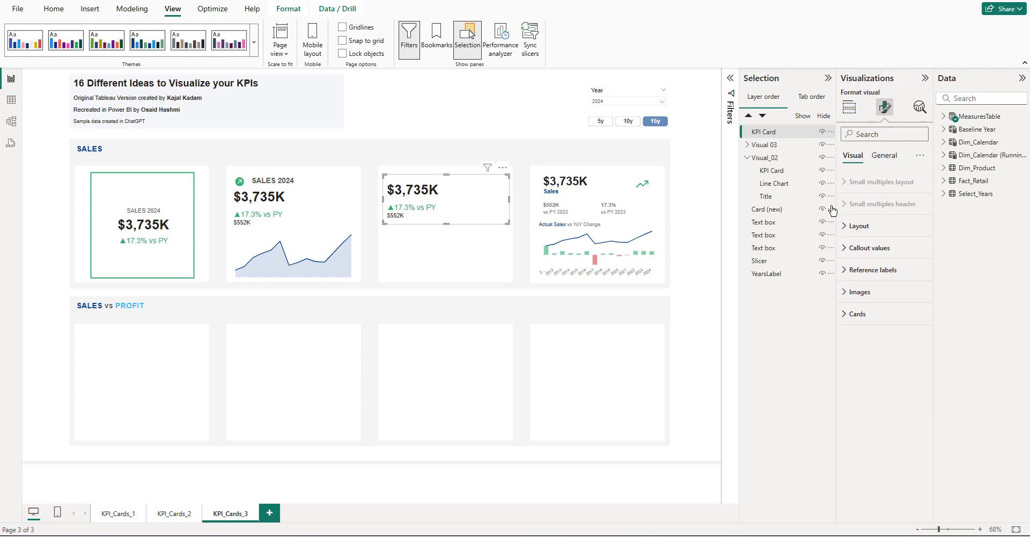
pyautogui.click(865, 248)
pyautogui.scroll(-5, 886, 322)
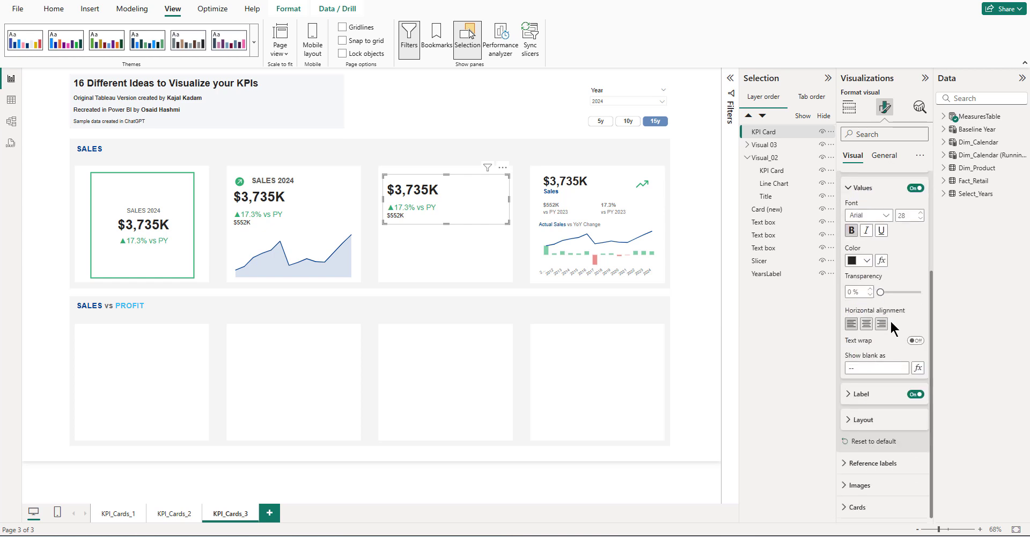
pyautogui.scroll(-5, 886, 413)
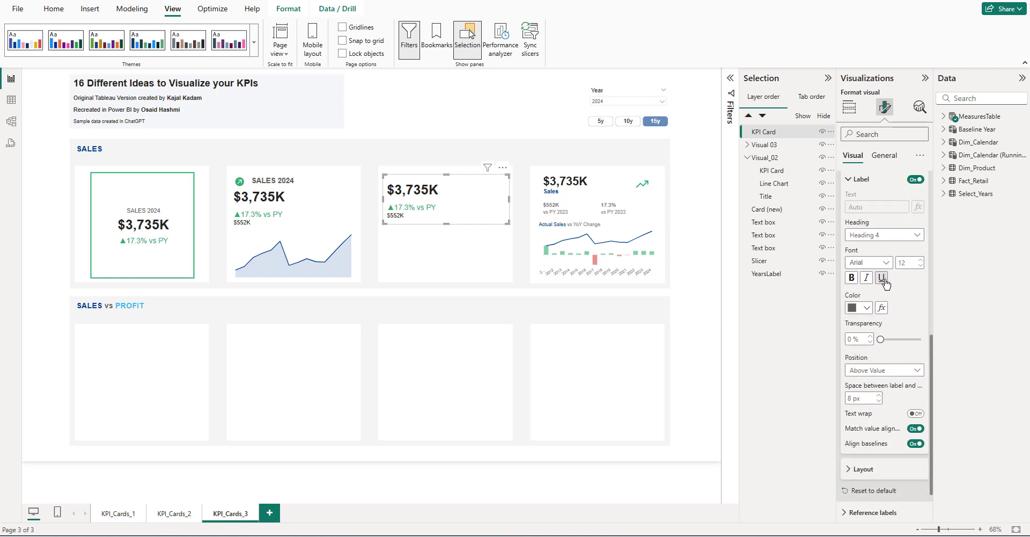
pyautogui.click(872, 373)
pyautogui.click(870, 383)
pyautogui.scroll(1, 916, 201)
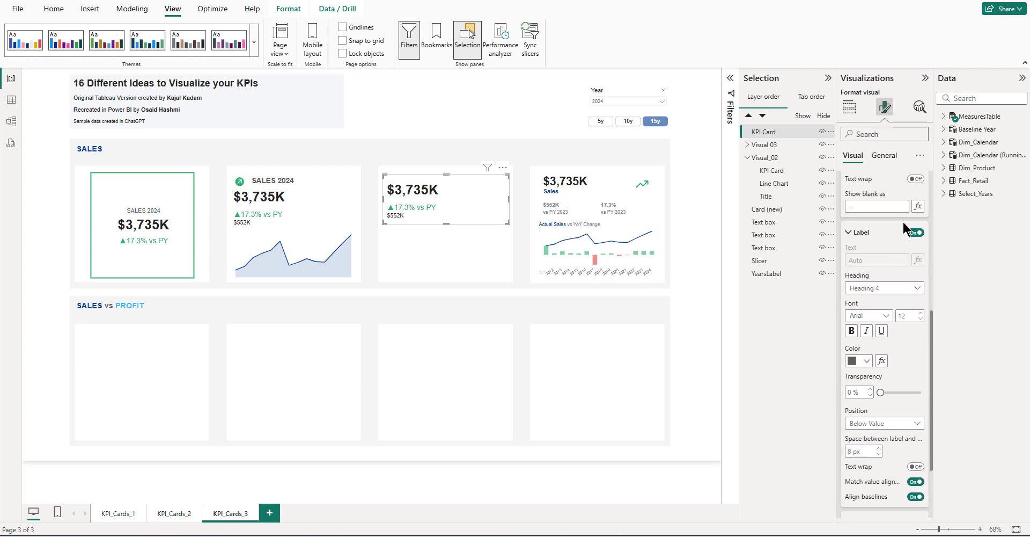
# - Turn on the callout label for the 01_Sales_Total series and replace its text with Sales
pyautogui.scroll(2, 912, 242)
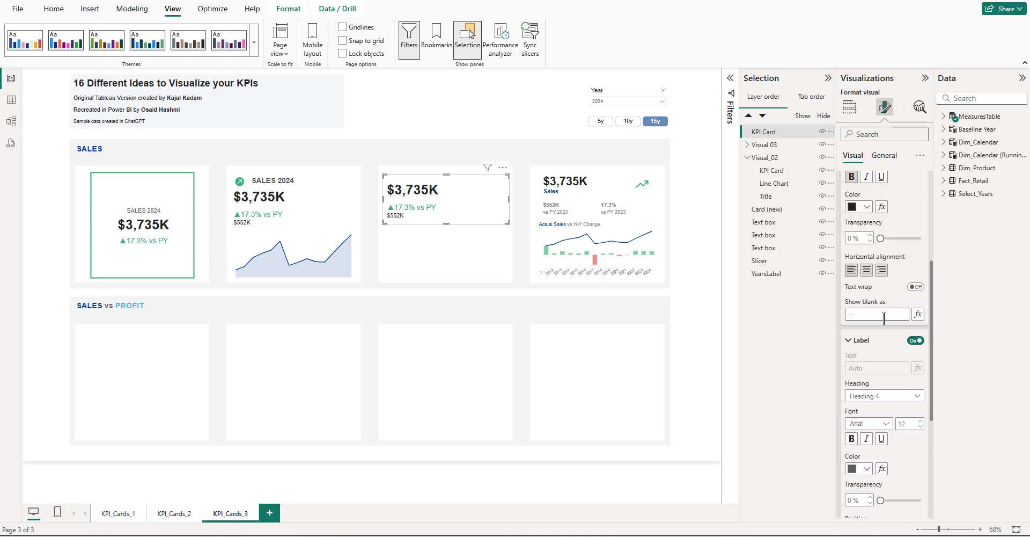
pyautogui.scroll(3, 886, 348)
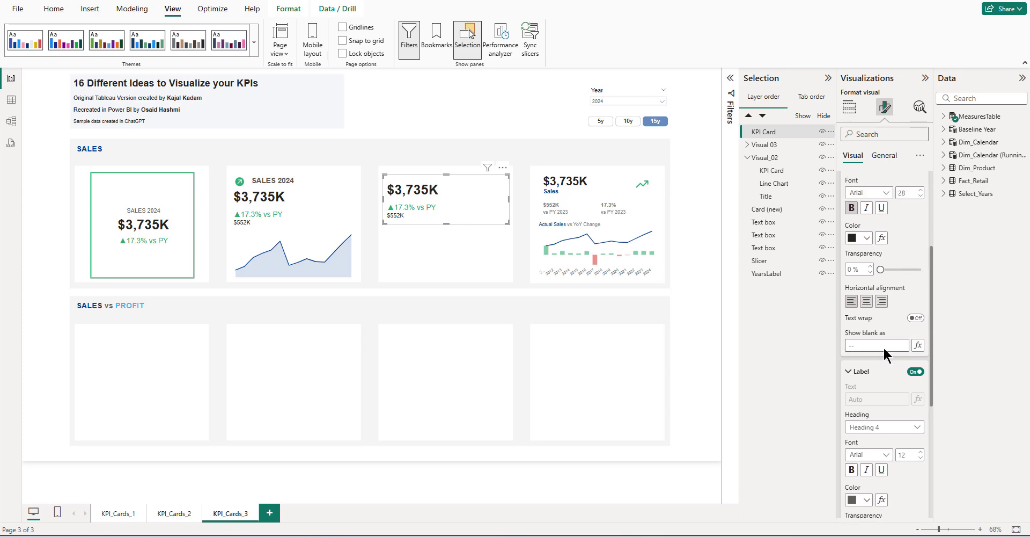
pyautogui.click(884, 268)
pyautogui.click(874, 294)
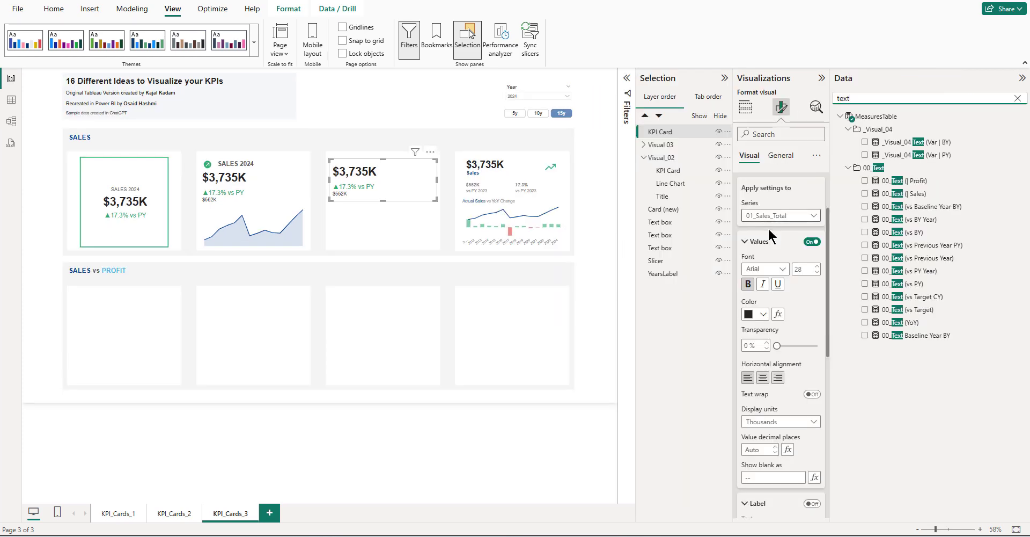
pyautogui.scroll(-4, 768, 227)
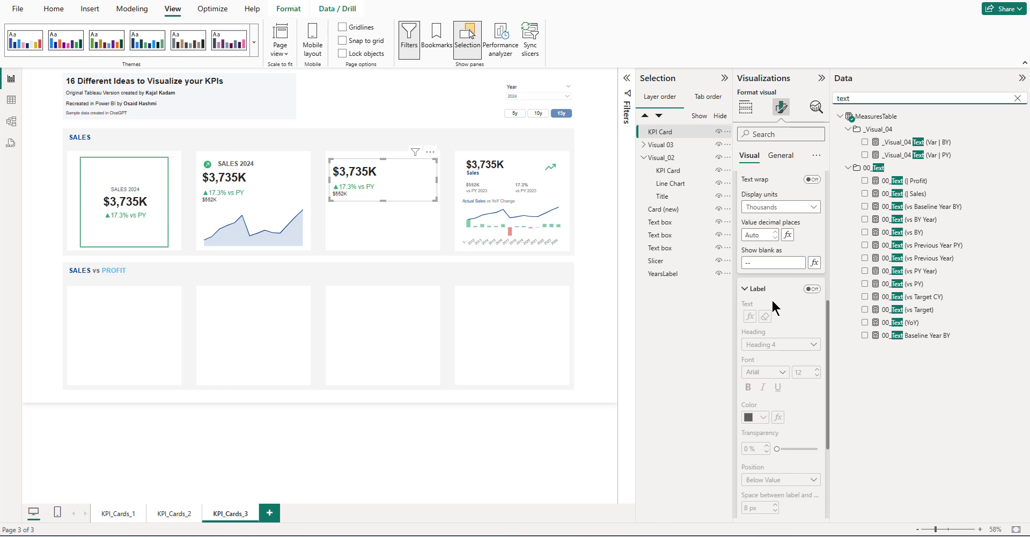
pyautogui.click(813, 289)
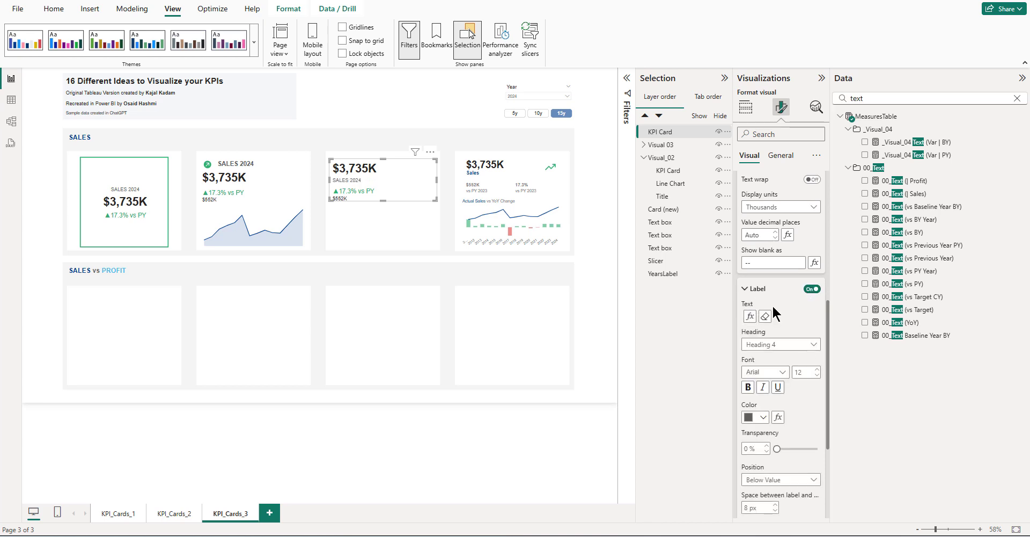
pyautogui.click(765, 316)
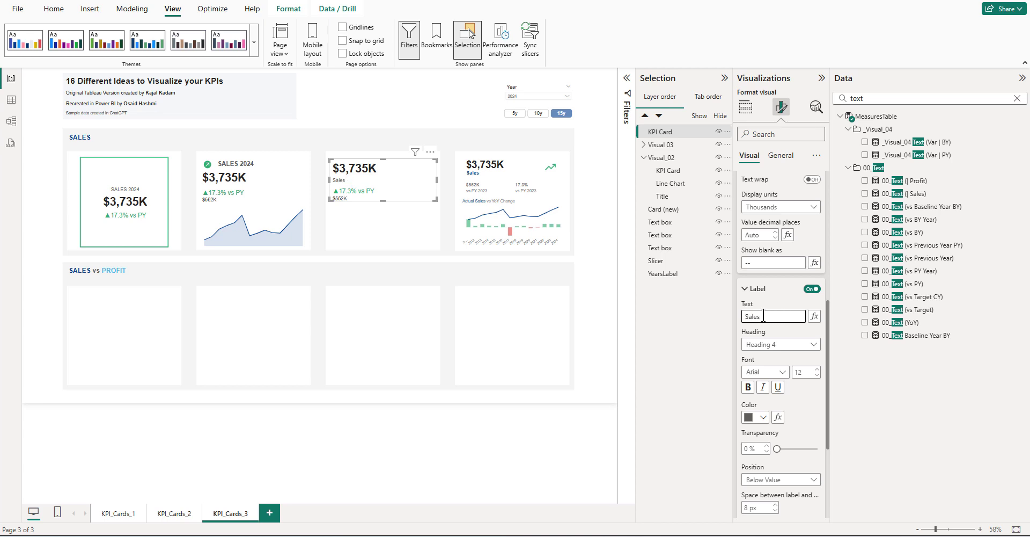
# - Set the space between label and value to 0 px and make the Sales label bold and dark blue
pyautogui.scroll(-2, 803, 422)
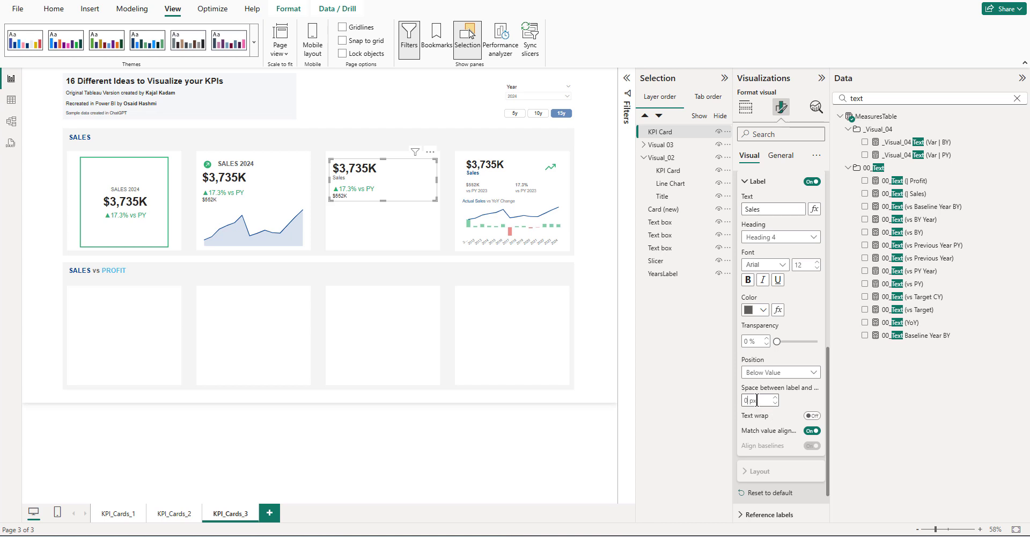
pyautogui.click(759, 310)
pyautogui.click(801, 347)
pyautogui.click(748, 280)
pyautogui.scroll(6, 785, 226)
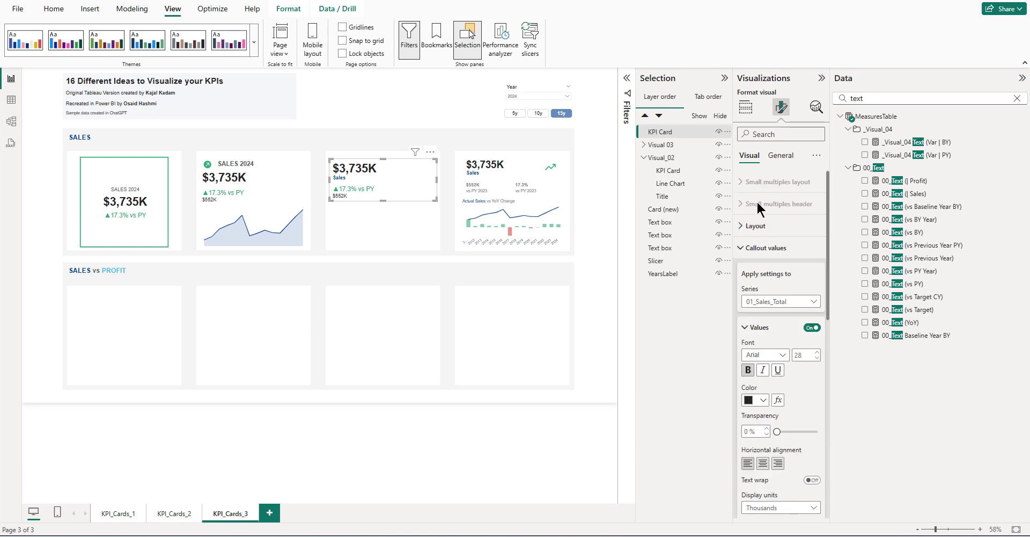
pyautogui.click(767, 248)
# - Turn on the image for the 01_Sales_Total series of the third SALES card
pyautogui.click(770, 269)
pyautogui.click(771, 269)
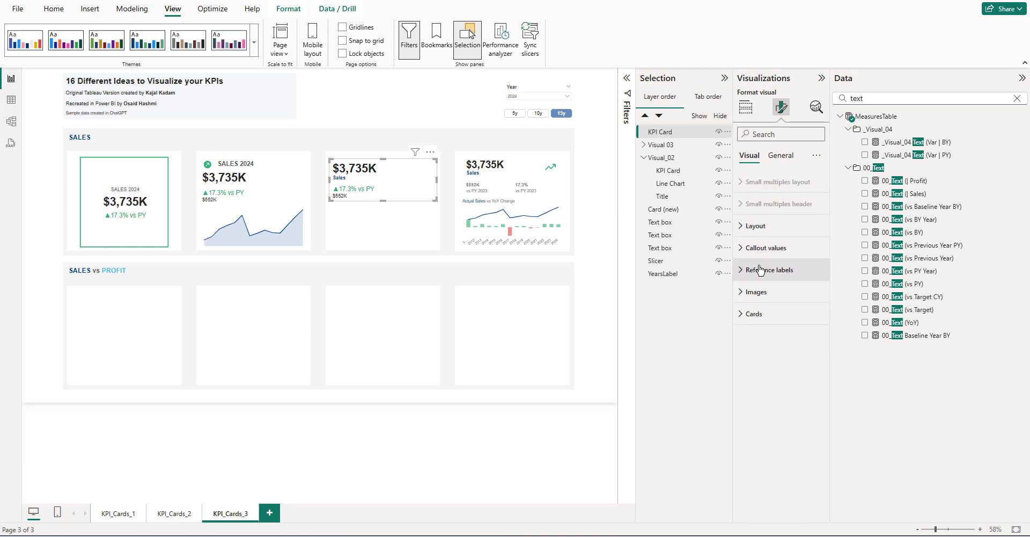
pyautogui.click(762, 292)
pyautogui.click(765, 349)
pyautogui.click(775, 376)
pyautogui.scroll(-3, 775, 376)
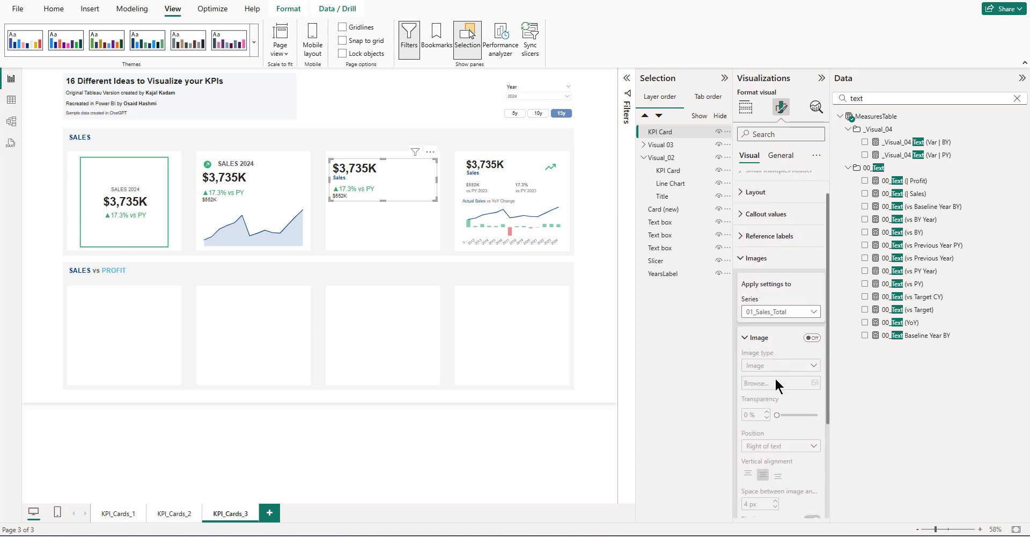
pyautogui.click(812, 211)
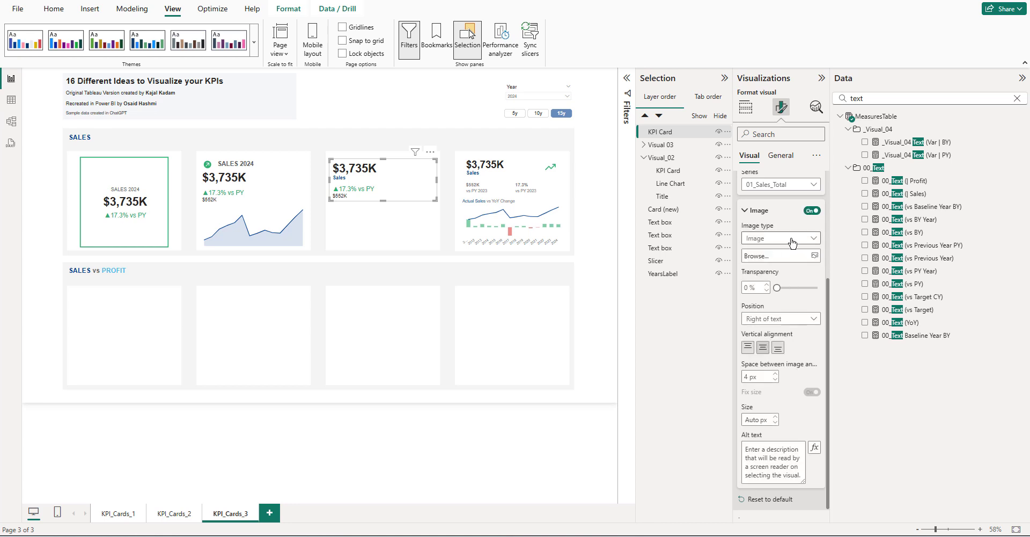
# - Clear the data field search and list the measures in the _Visual_03 folder of MeasuresTable
pyautogui.click(1017, 98)
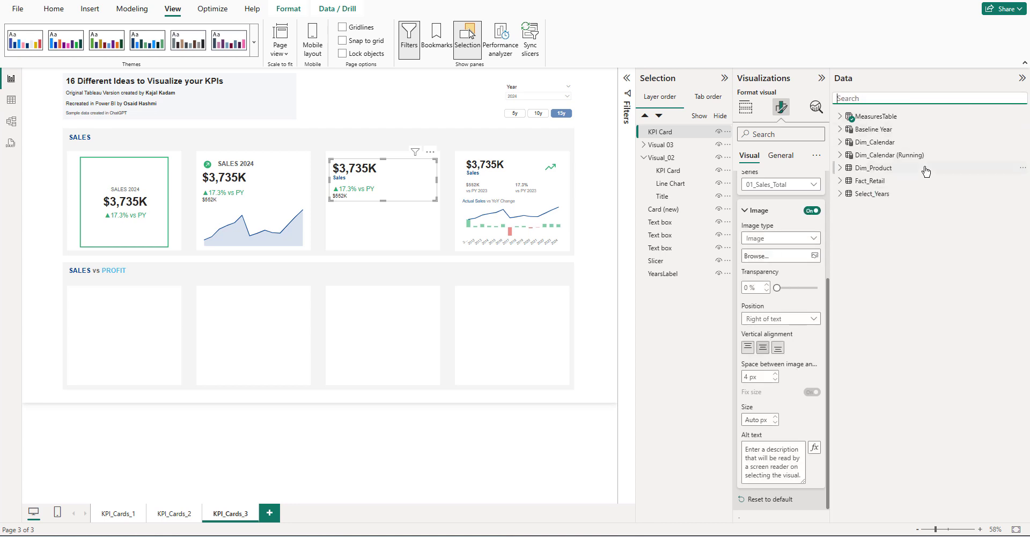
pyautogui.click(841, 116)
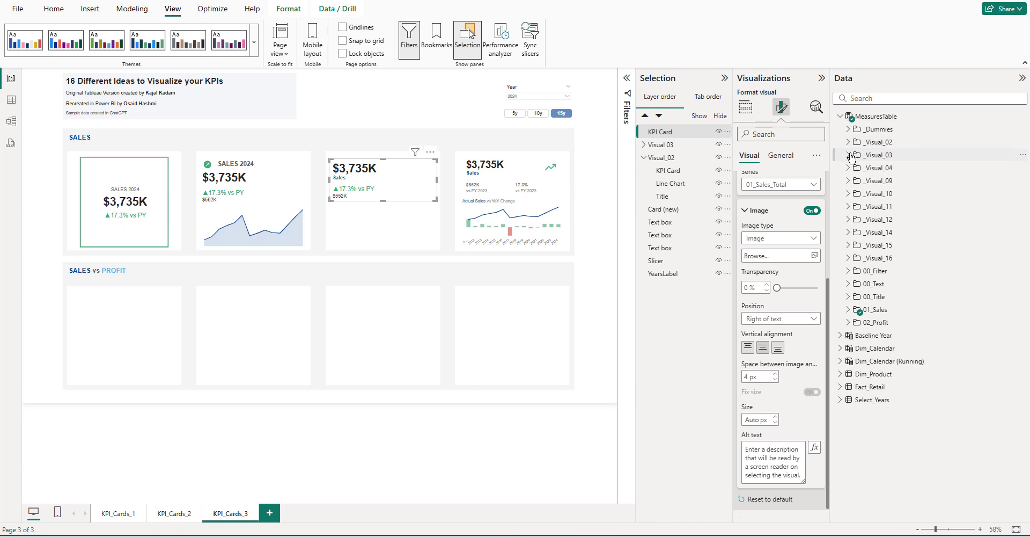
pyautogui.click(851, 156)
# - Set the card's image type to Image URL and base it on the field value of the _Visual_03 ImageURL measure
pyautogui.click(810, 242)
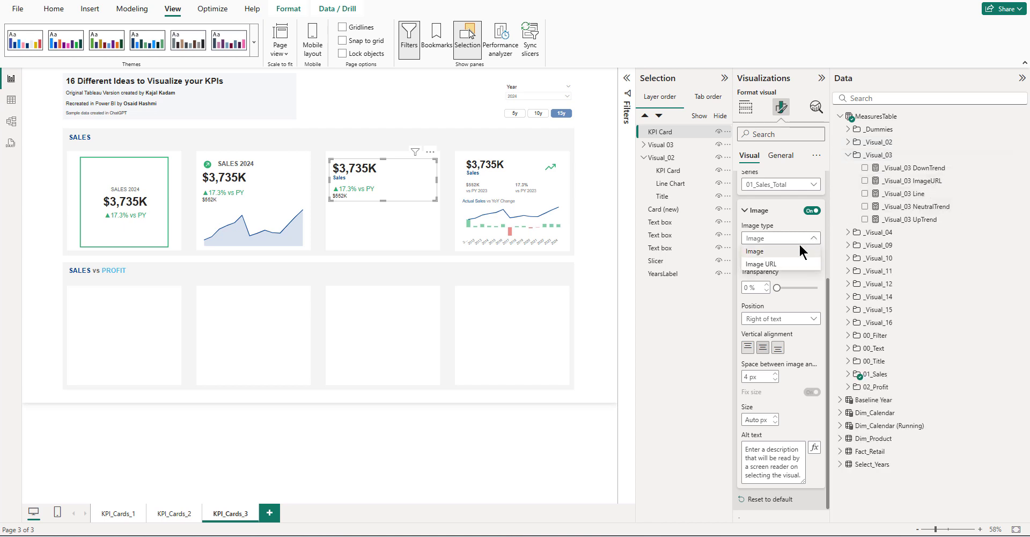
pyautogui.click(784, 264)
pyautogui.click(815, 265)
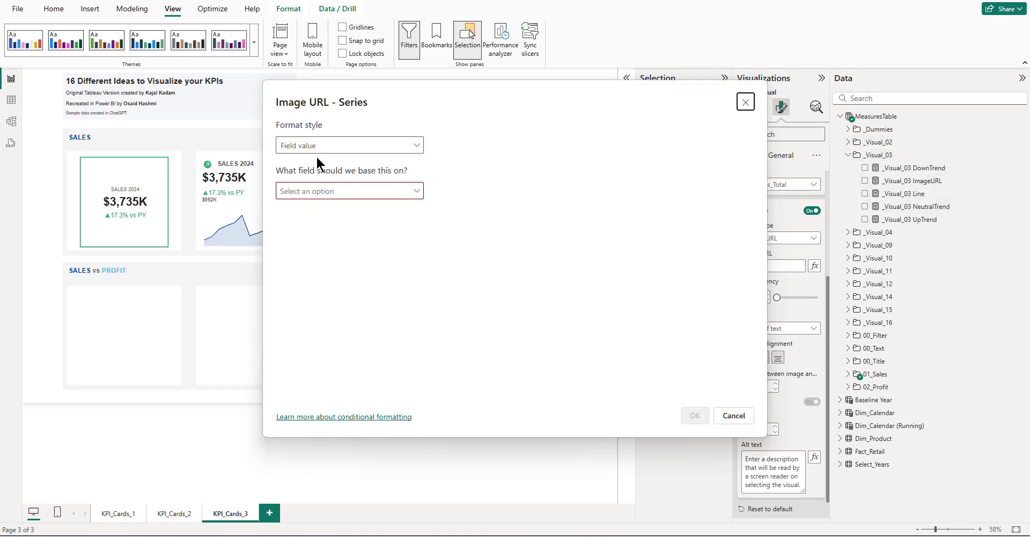
pyautogui.click(341, 145)
pyautogui.click(319, 165)
pyautogui.click(326, 191)
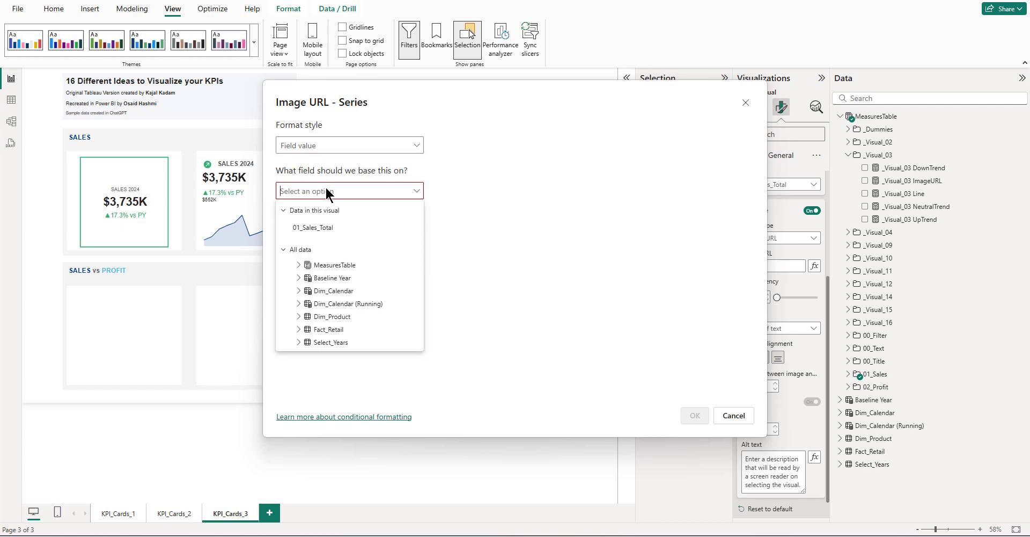
pyautogui.click(299, 265)
pyautogui.click(309, 308)
pyautogui.scroll(-3, 359, 301)
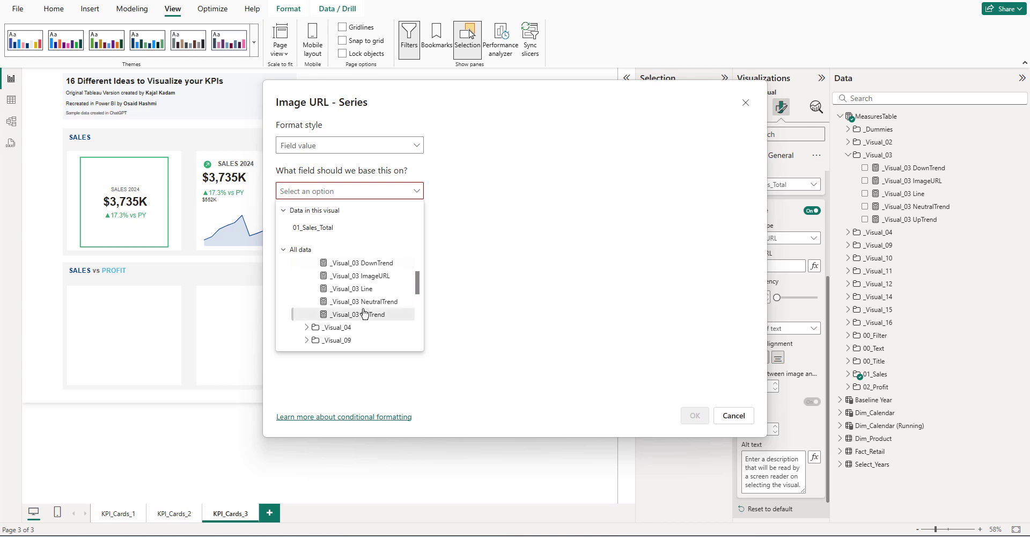
pyautogui.click(356, 276)
pyautogui.click(694, 416)
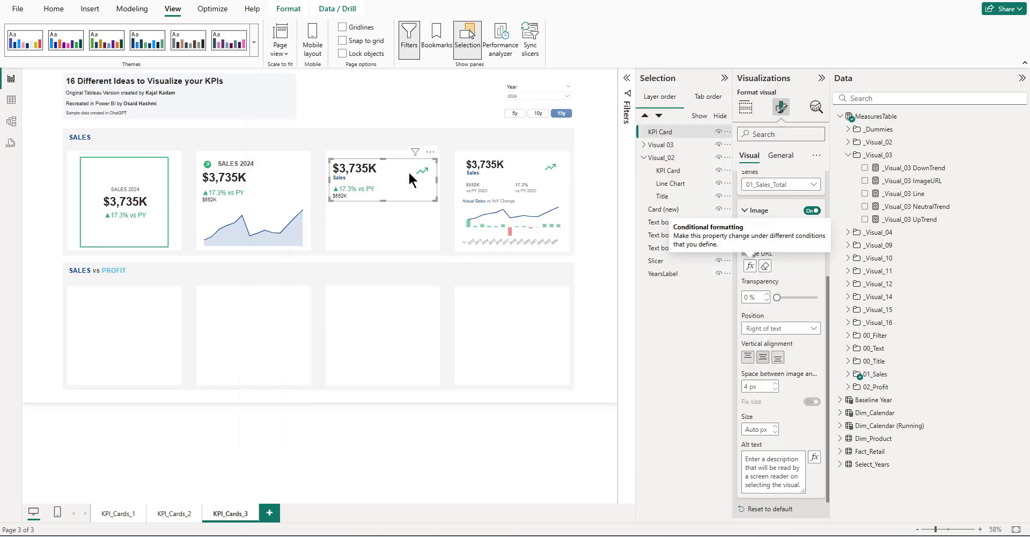
# - Filter the report page to the year 2021 to check the card's trend image
pyautogui.click(523, 94)
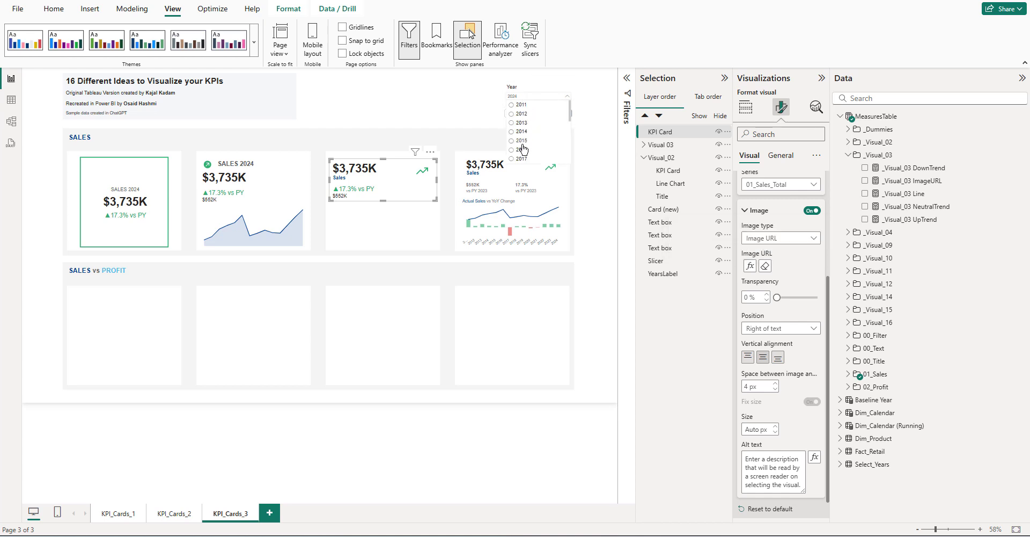
pyautogui.scroll(-2, 524, 149)
pyautogui.click(523, 138)
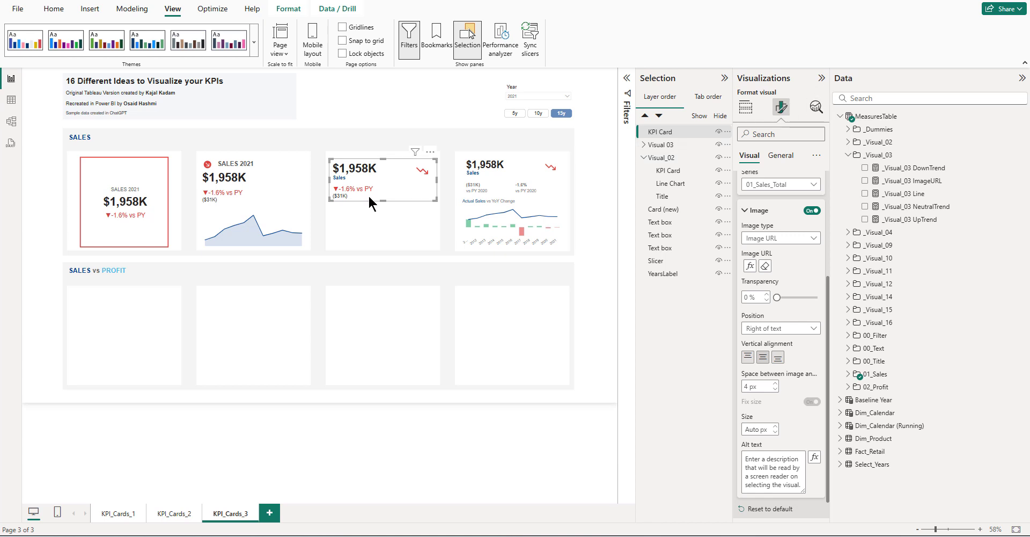
# - Open the card's reference label settings for the 01_Sales_Total series and search the data fields for "var vs py"
pyautogui.click(758, 214)
pyautogui.click(762, 293)
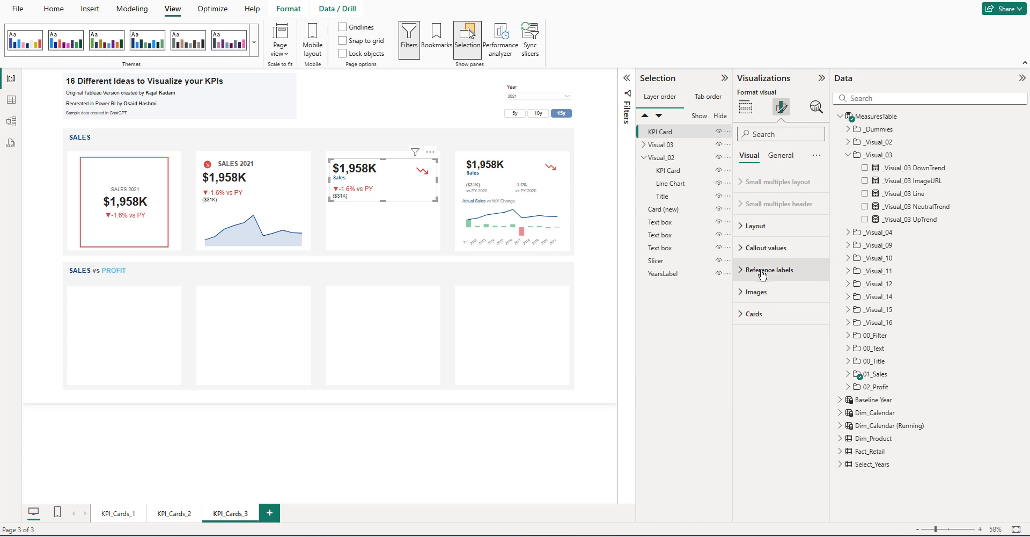
pyautogui.click(762, 271)
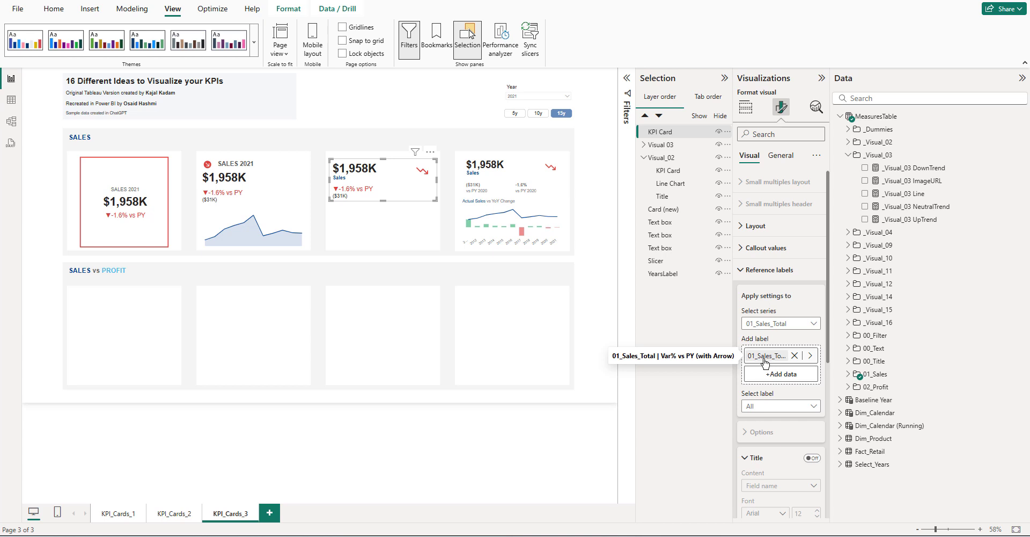
pyautogui.click(891, 99)
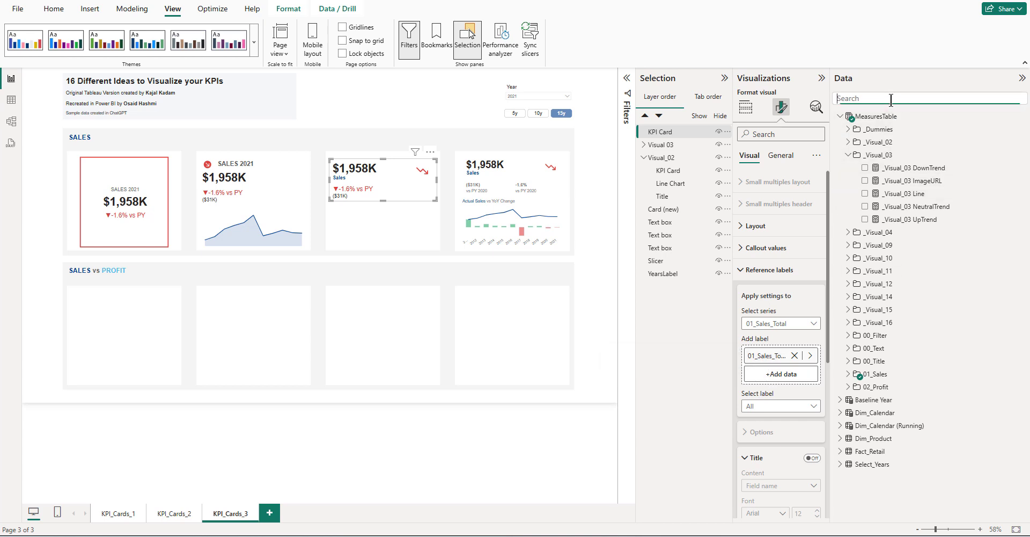
pyautogui.write('var vs')
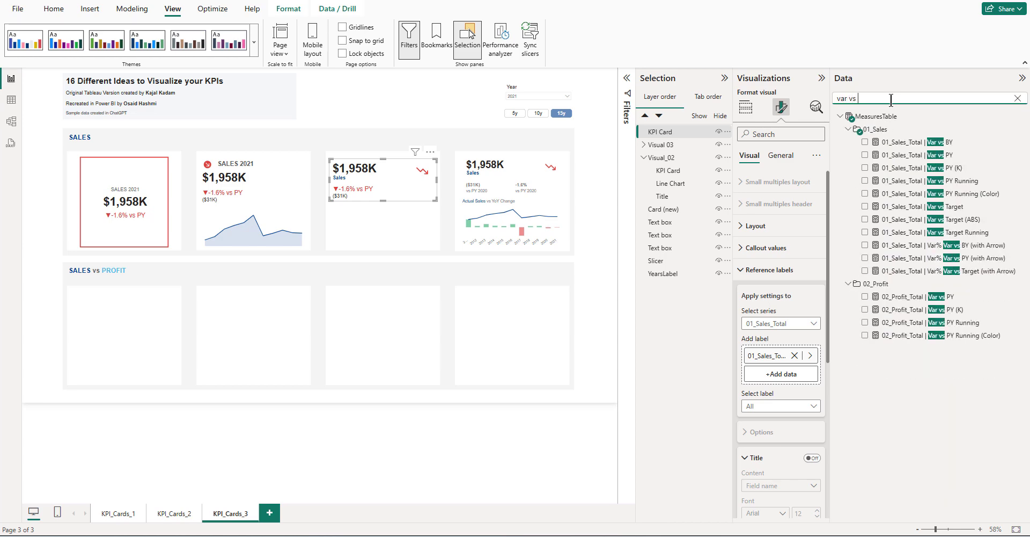
pyautogui.write(' py')
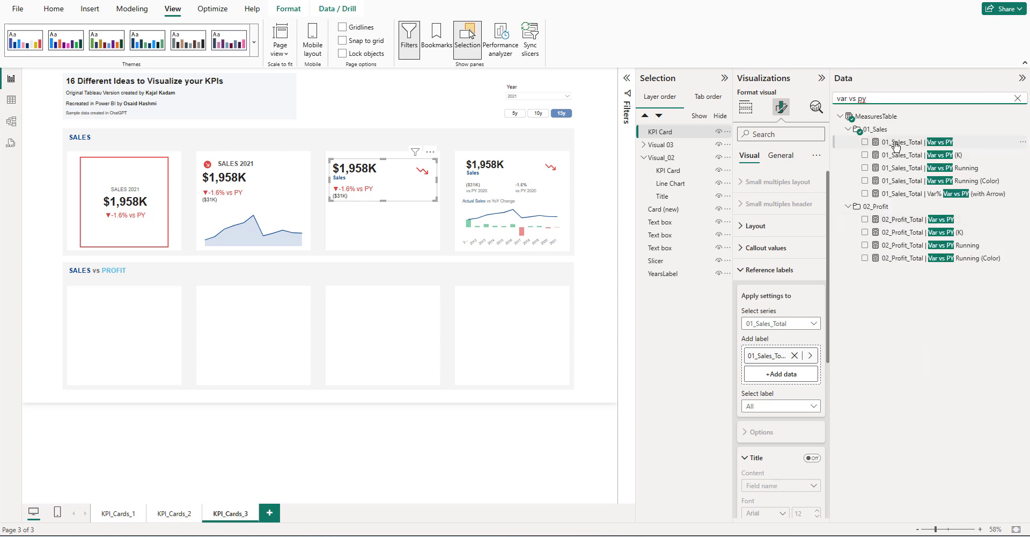
# - Replace the KPI card's reference label measure with 01_Sales_Total | Var vs PY
pyautogui.moveTo(889, 142); pyautogui.dragTo(785, 349)
pyautogui.moveTo(773, 348); pyautogui.dragTo(778, 354)
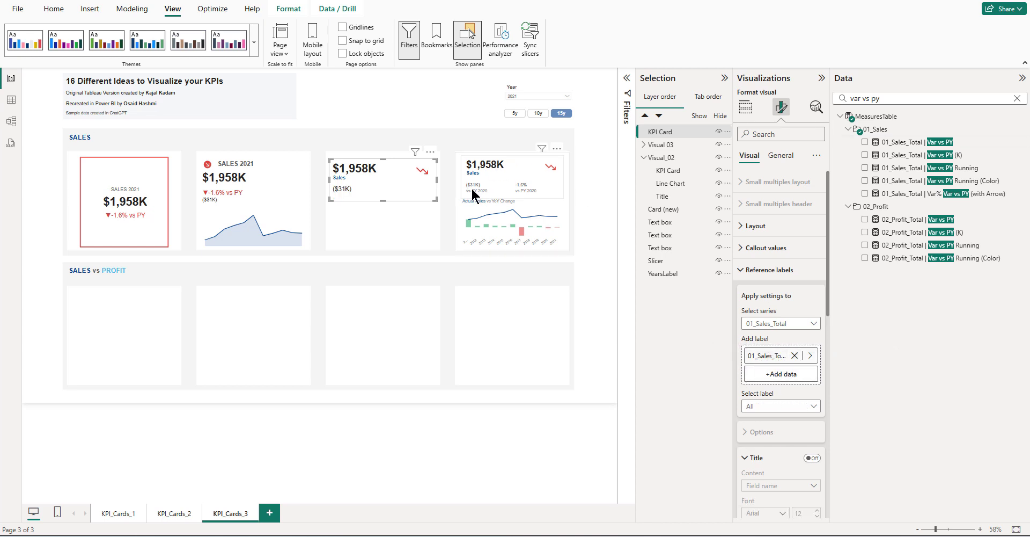
# - Search the fields for "var%" and add 01_Sales_Total | Var% vs PY as a second reference label on the KPI card
pyautogui.doubleClick(912, 98)
pyautogui.press('BackSpace')
pyautogui.press('BackSpace')
pyautogui.press('BackSpace')
pyautogui.press('BackSpace')
pyautogui.press('BackSpace')
pyautogui.press('BackSpace')
pyautogui.press('BackSpace')
pyautogui.press('BackSpace')
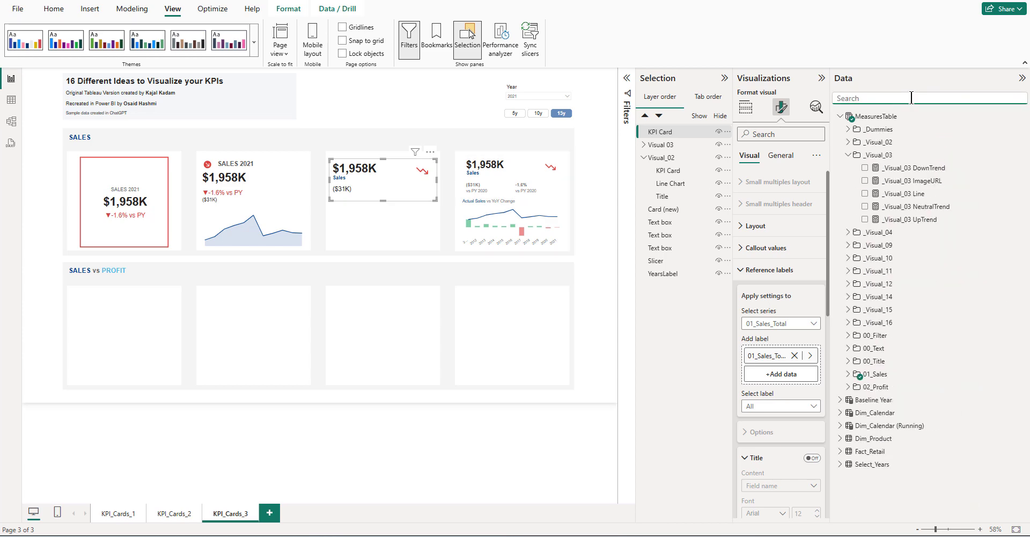
pyautogui.write('var')
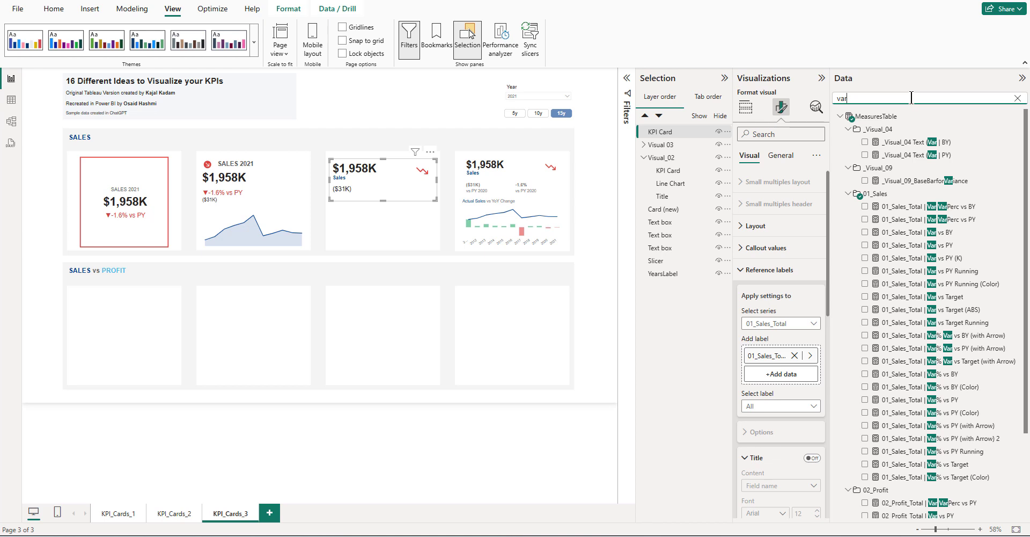
pyautogui.write('%')
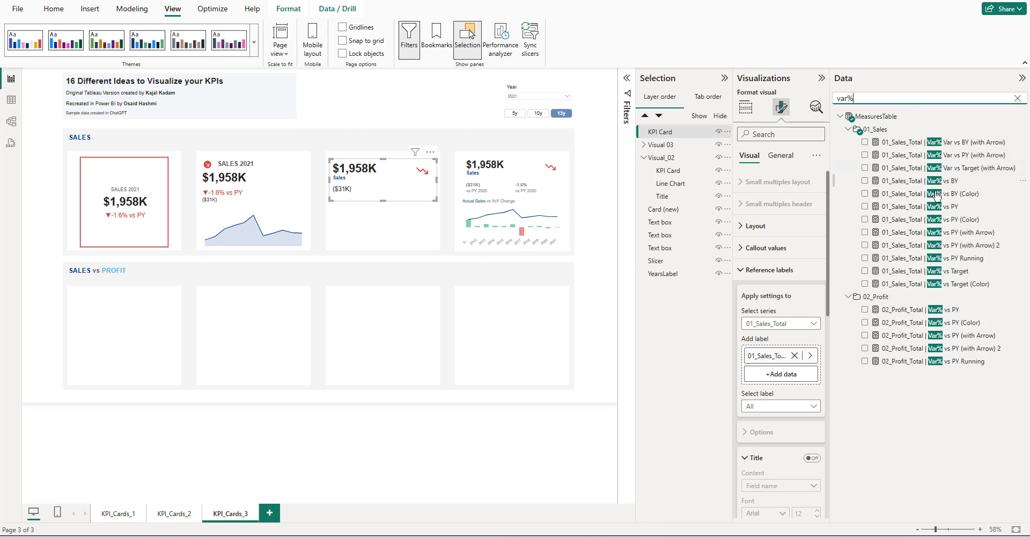
pyautogui.click(866, 208)
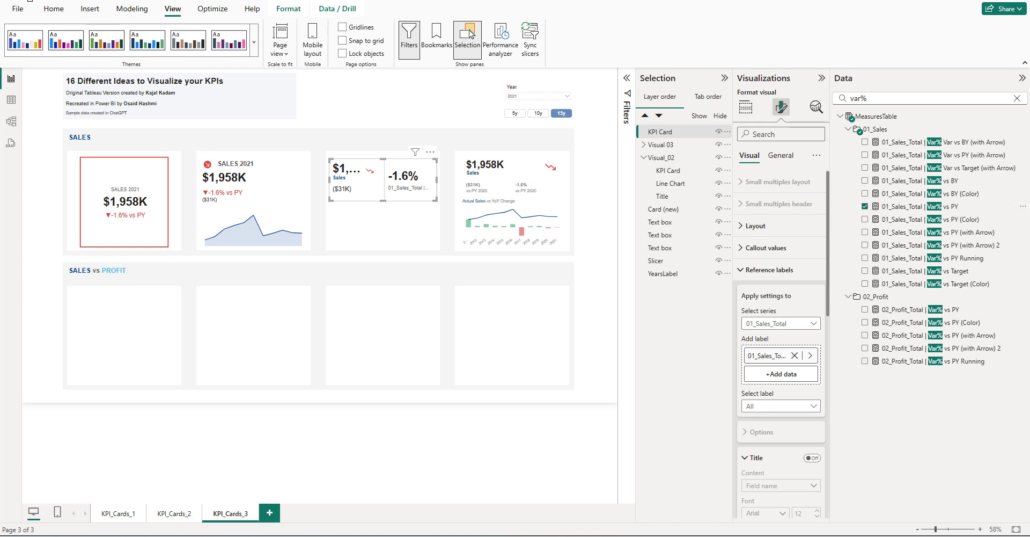
pyautogui.hotkey('ctrl', 'z')
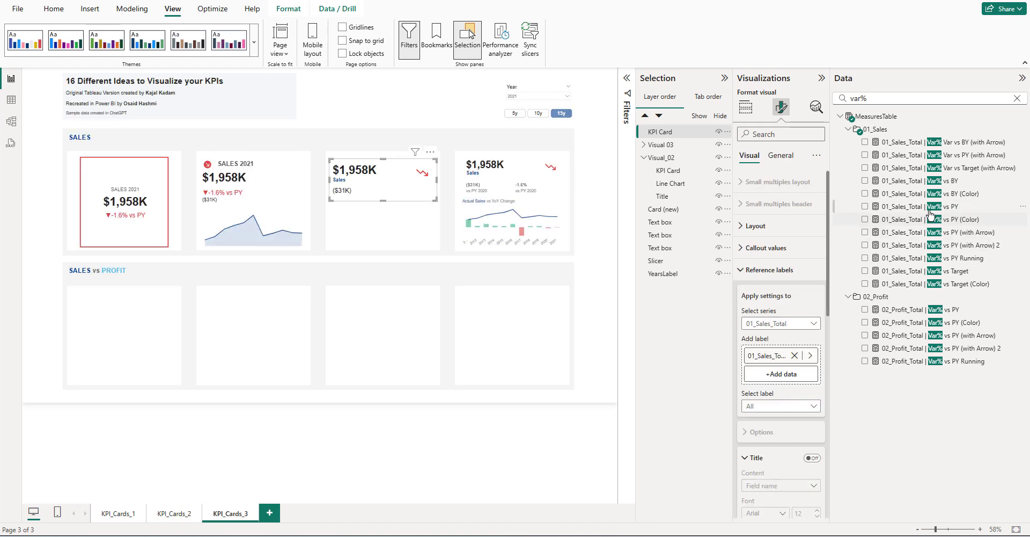
pyautogui.moveTo(931, 211); pyautogui.dragTo(782, 377)
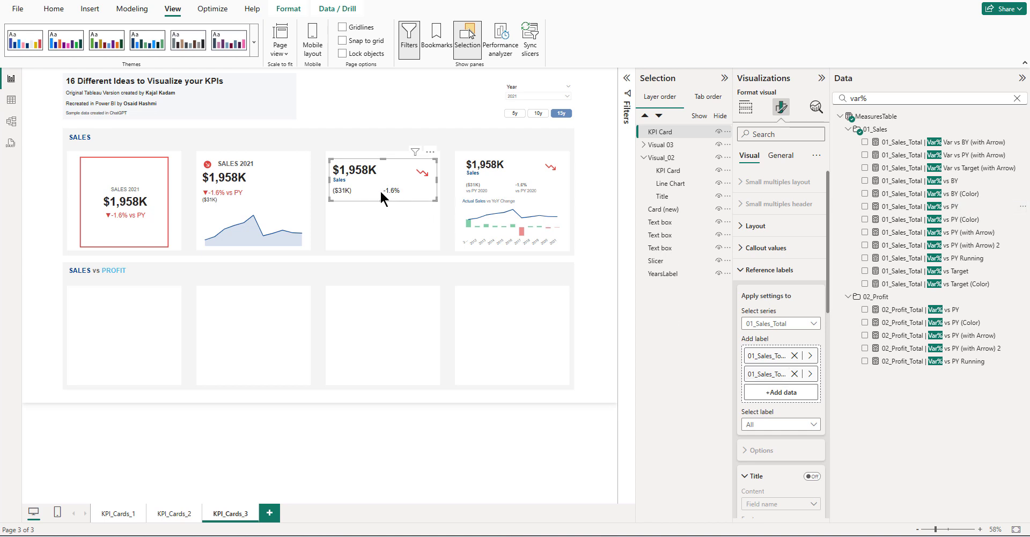
# - Apply the reference label settings to all series and make the label values bold at font size 12
pyautogui.click(761, 324)
pyautogui.click(768, 338)
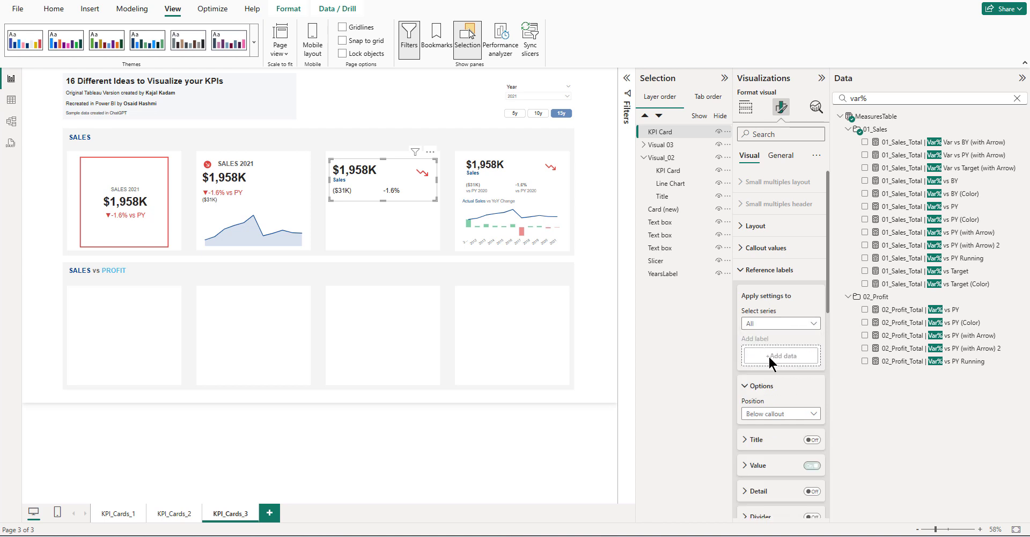
pyautogui.click(780, 382)
pyautogui.scroll(-2, 778, 371)
pyautogui.click(766, 358)
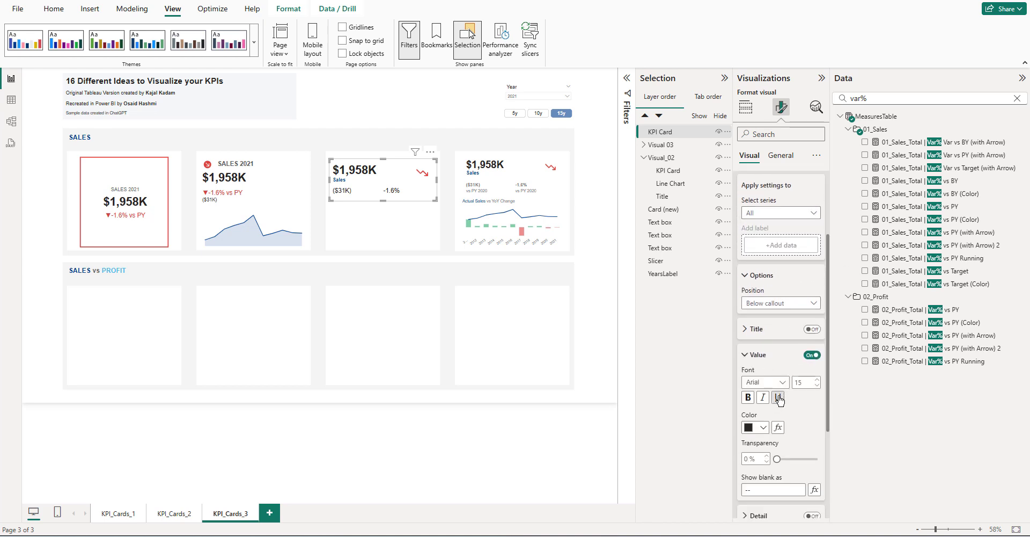
pyautogui.scroll(-2, 767, 359)
pyautogui.doubleClick(803, 279)
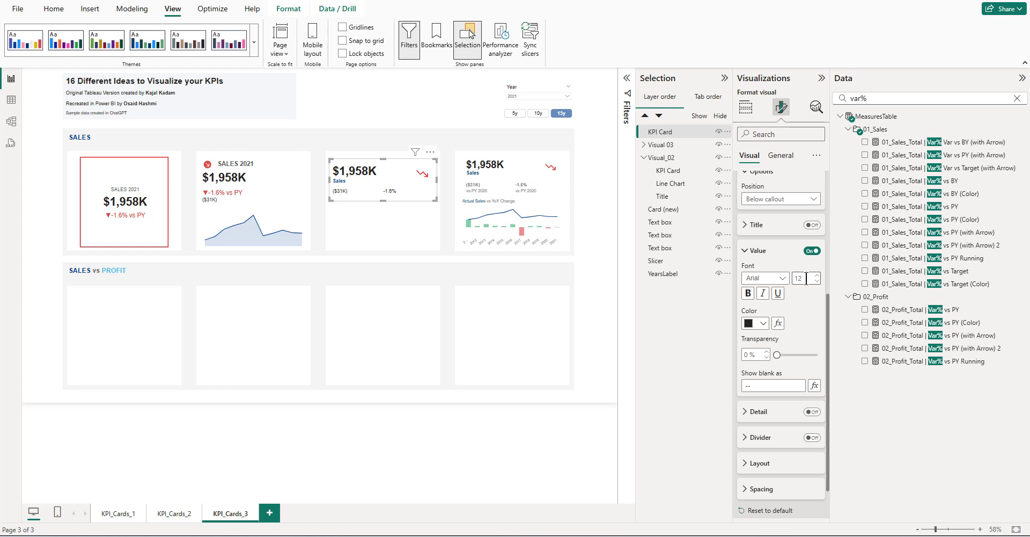
pyautogui.click(748, 295)
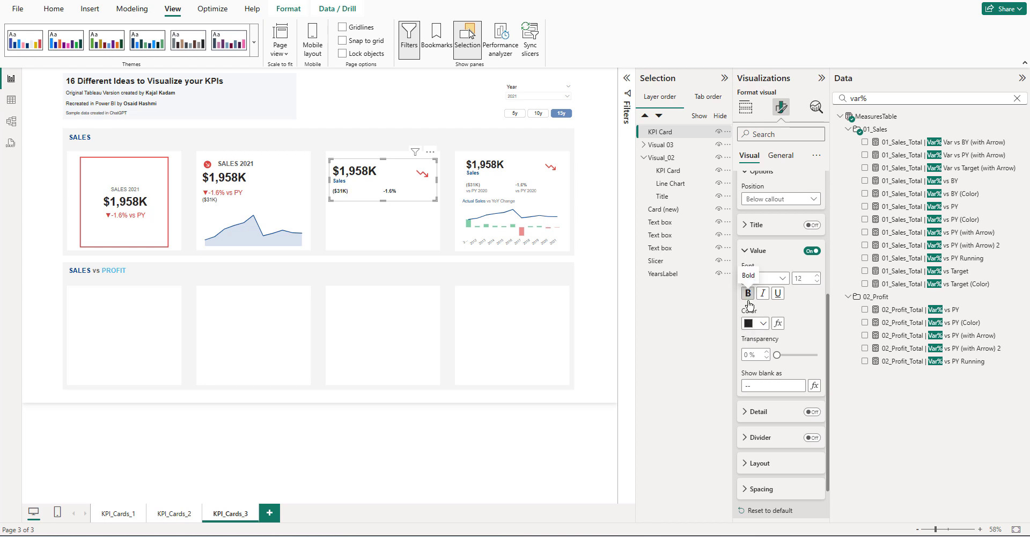
# - Set the color of the reference label values to a medium gray from the theme colors
pyautogui.click(764, 324)
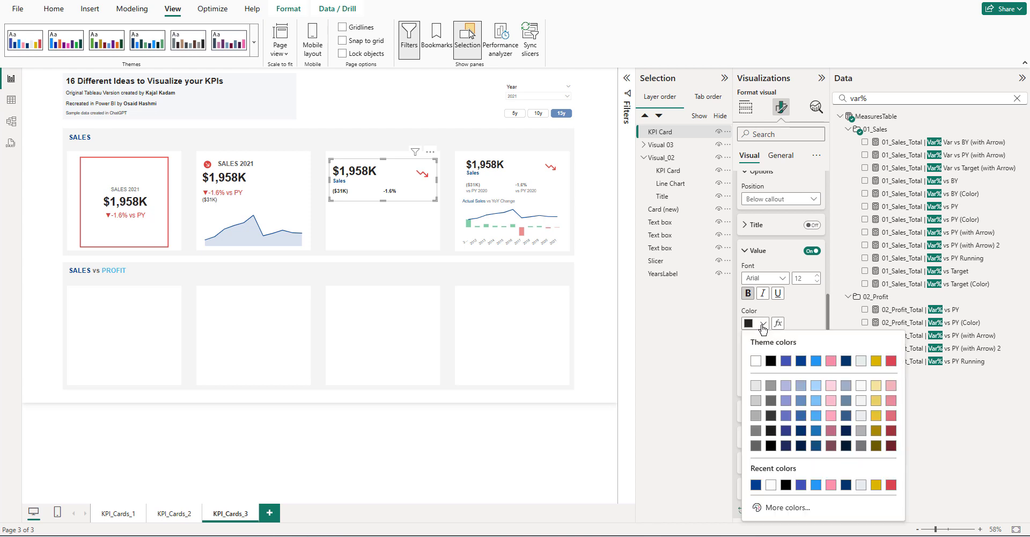
pyautogui.click(755, 448)
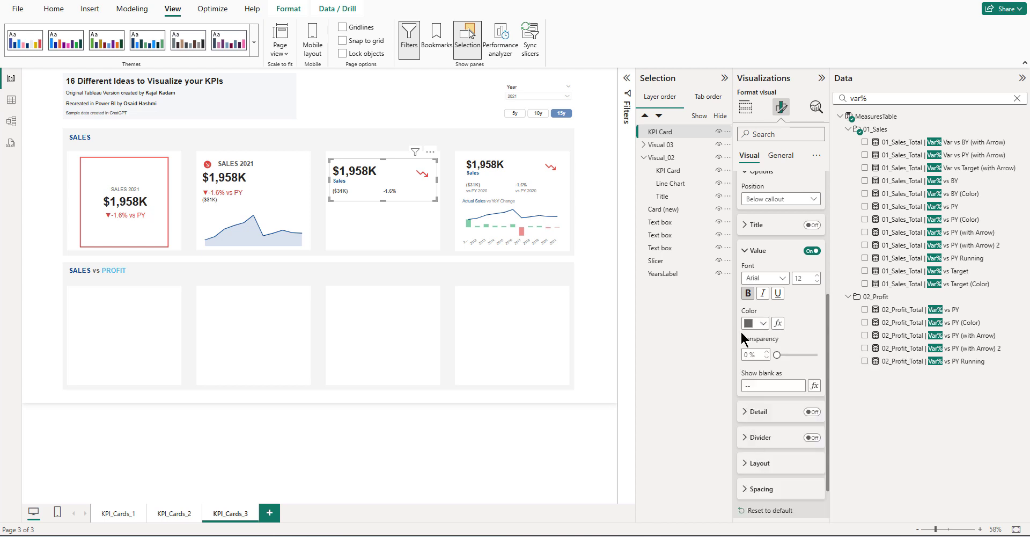
pyautogui.click(751, 324)
pyautogui.click(756, 430)
# - Turn on the detail for the reference labels of all series and show its settings
pyautogui.scroll(1, 769, 259)
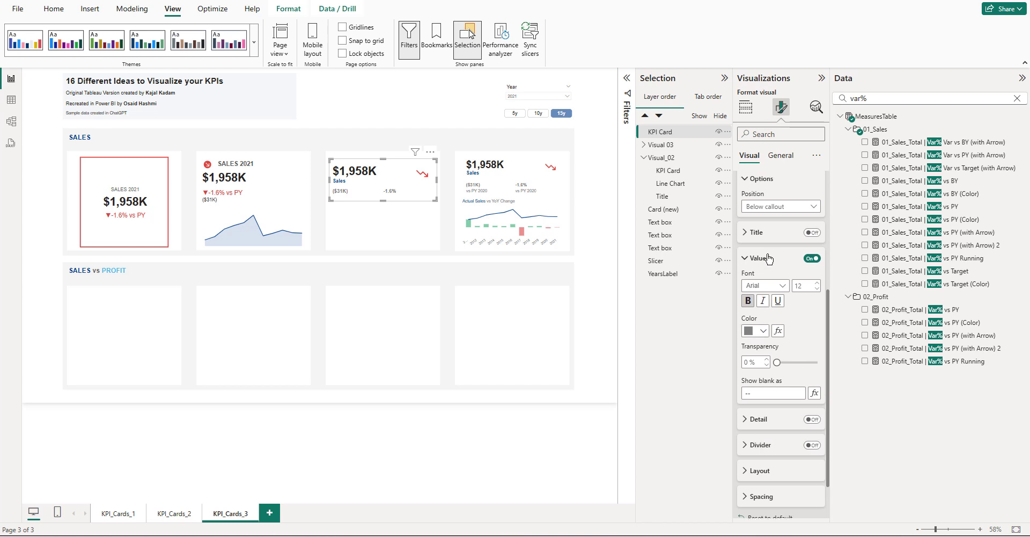
pyautogui.scroll(2, 769, 259)
pyautogui.scroll(4, 765, 274)
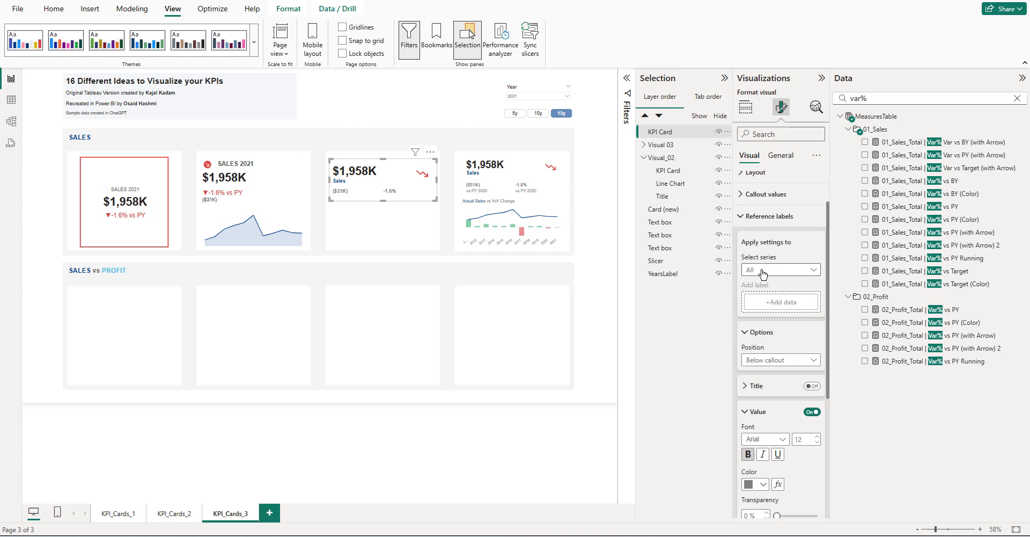
pyautogui.scroll(-8, 784, 343)
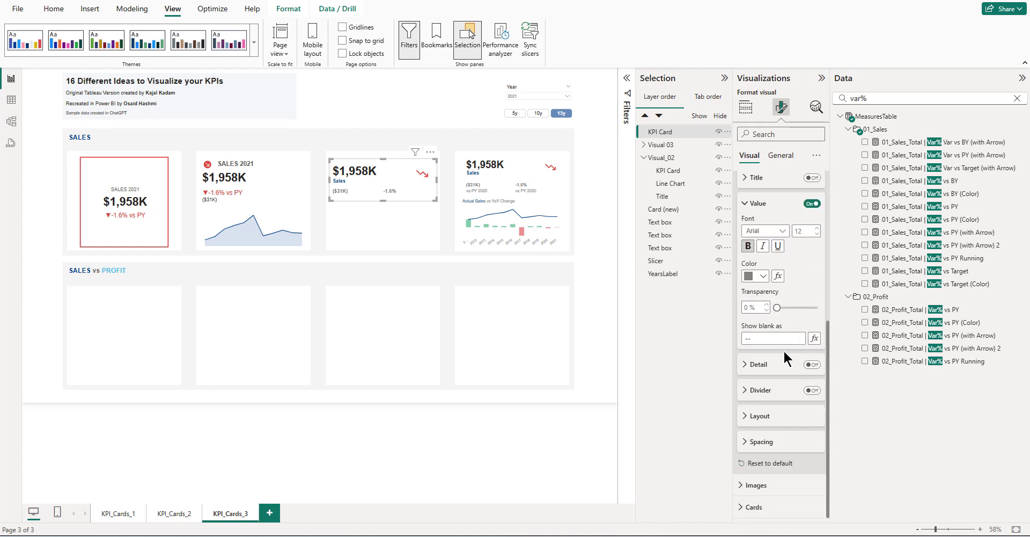
pyautogui.click(812, 364)
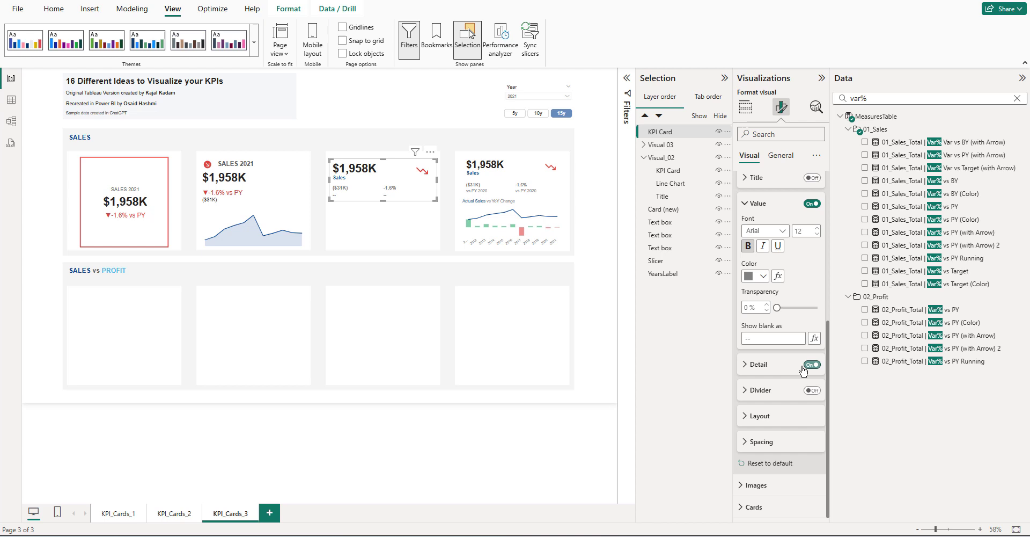
pyautogui.click(758, 366)
pyautogui.scroll(-4, 777, 389)
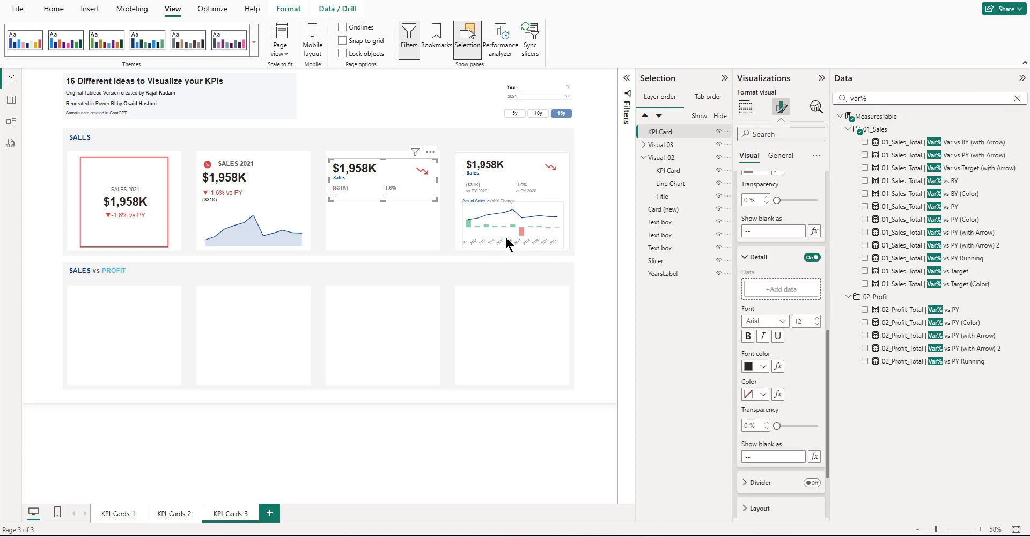
# - Search the fields for "text" and try to add 00_Text (vs PY Year) as detail data for all series
pyautogui.moveTo(880, 100); pyautogui.dragTo(840, 98)
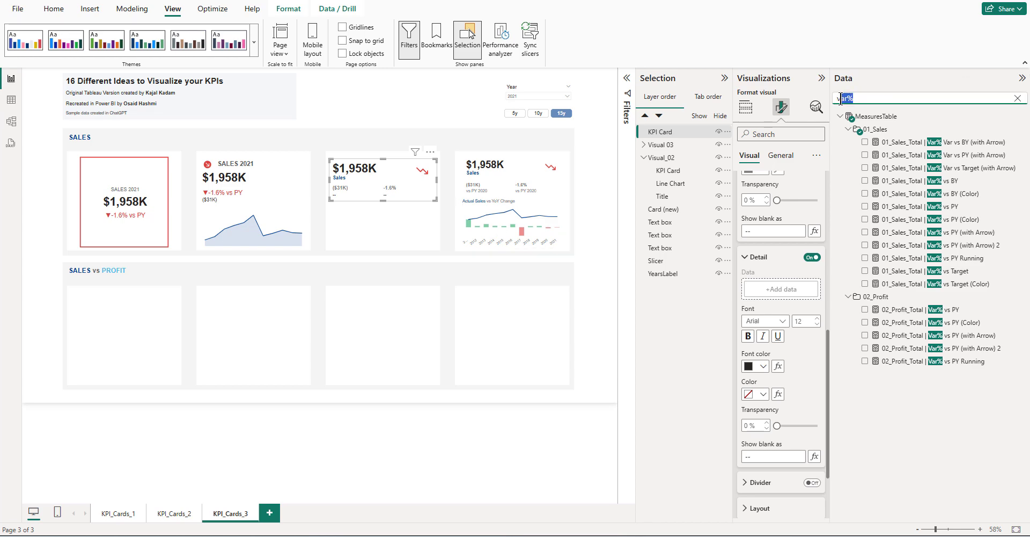
pyautogui.write('text')
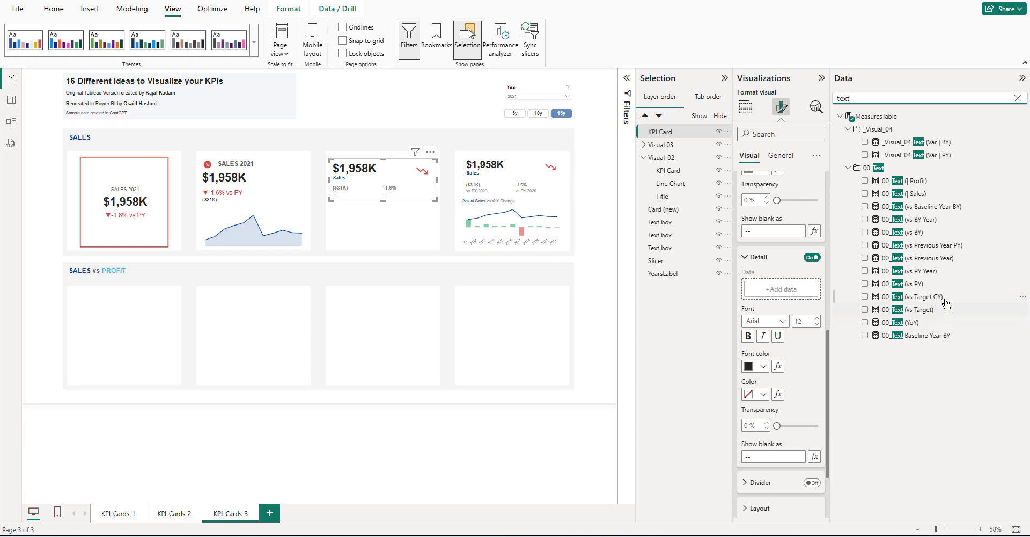
pyautogui.moveTo(874, 273); pyautogui.dragTo(762, 302)
# - Choose the 01_Sales_Total series and its Var vs PY label, and add 00_Text (vs PY Year) as that label's detail data
pyautogui.scroll(4, 761, 302)
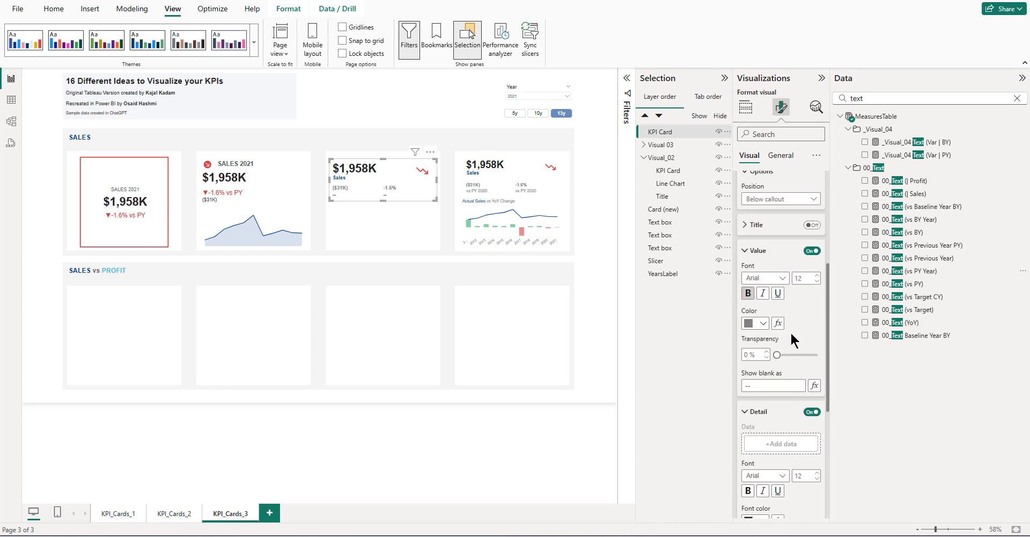
pyautogui.scroll(3, 788, 336)
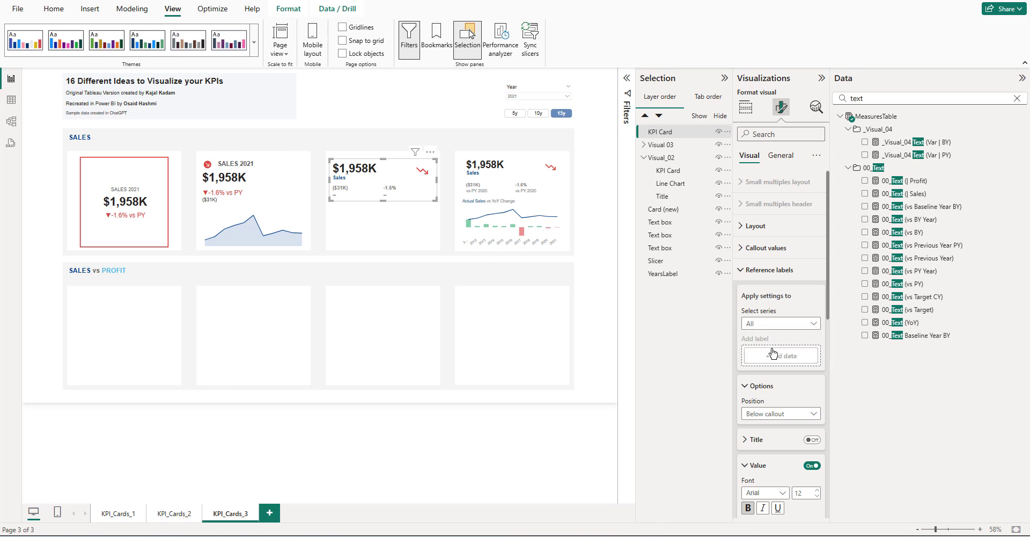
pyautogui.click(773, 353)
pyautogui.scroll(-4, 763, 381)
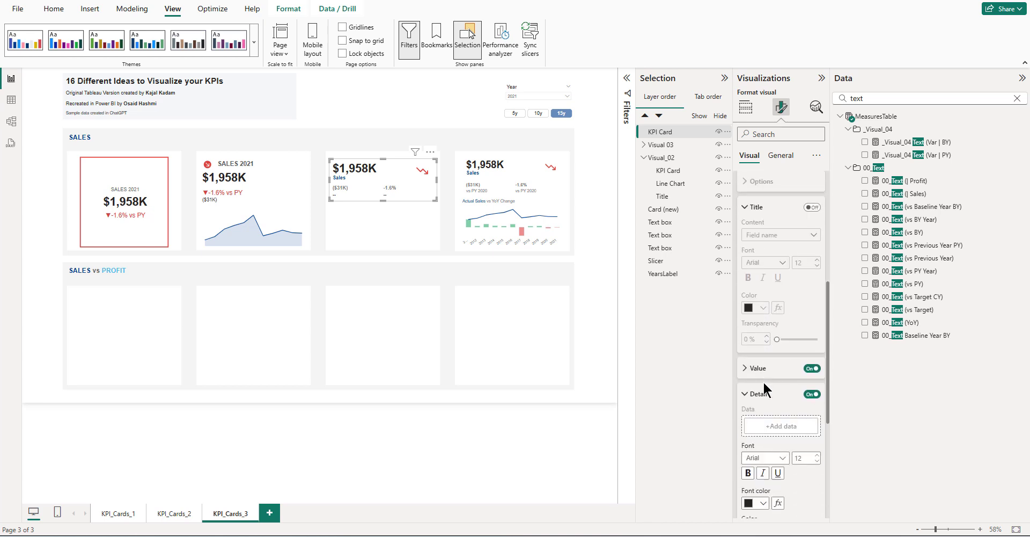
pyautogui.scroll(-2, 763, 381)
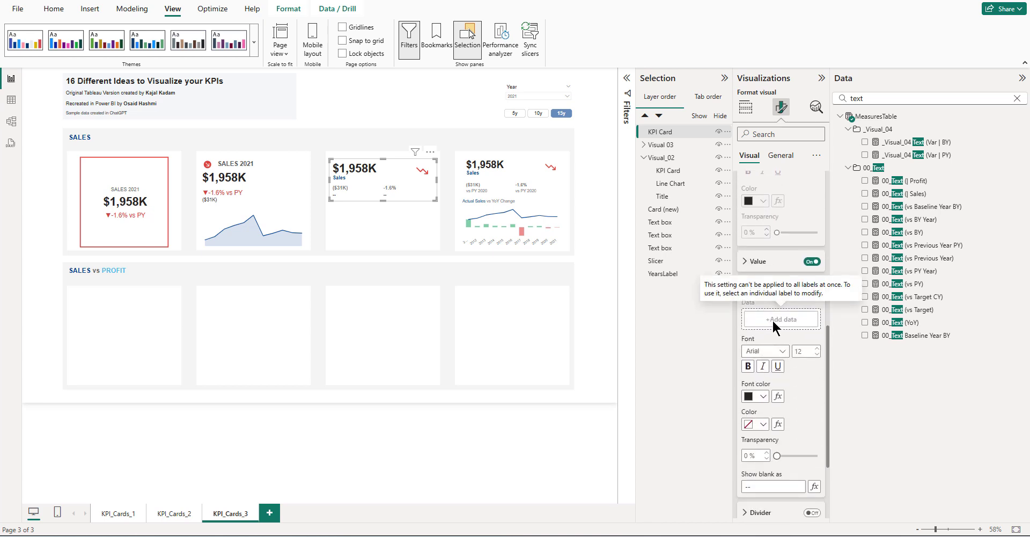
pyautogui.scroll(5, 774, 334)
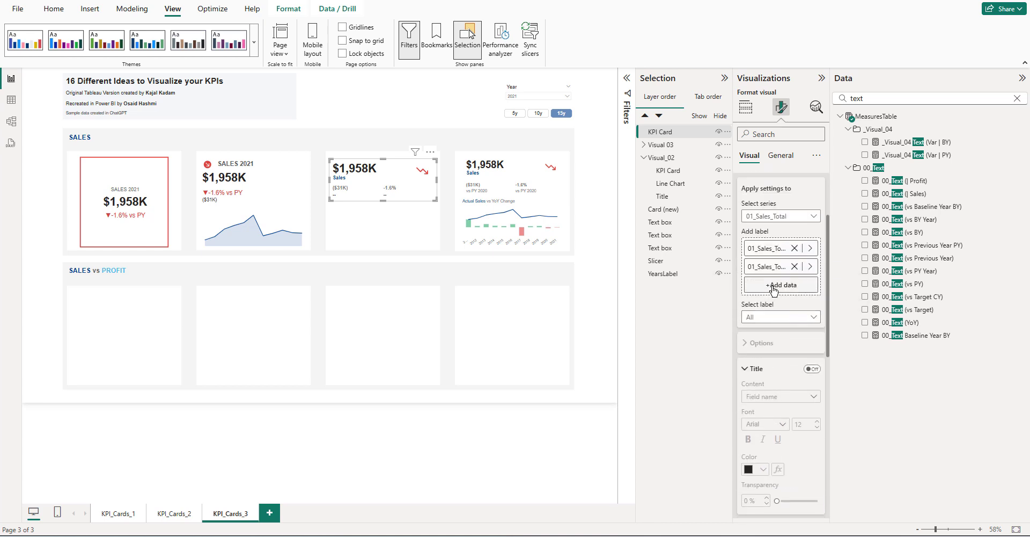
pyautogui.click(765, 319)
pyautogui.click(767, 345)
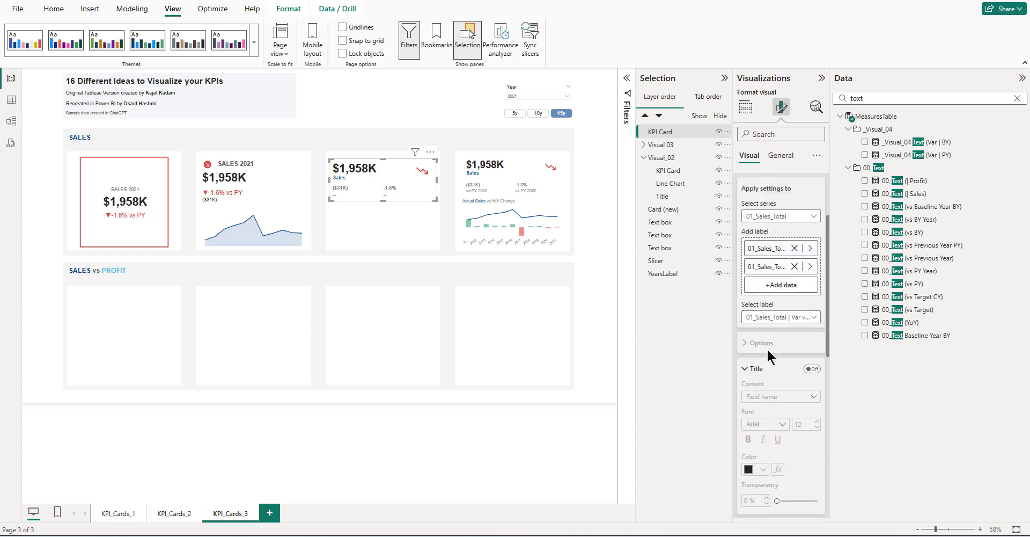
pyautogui.scroll(-5, 767, 347)
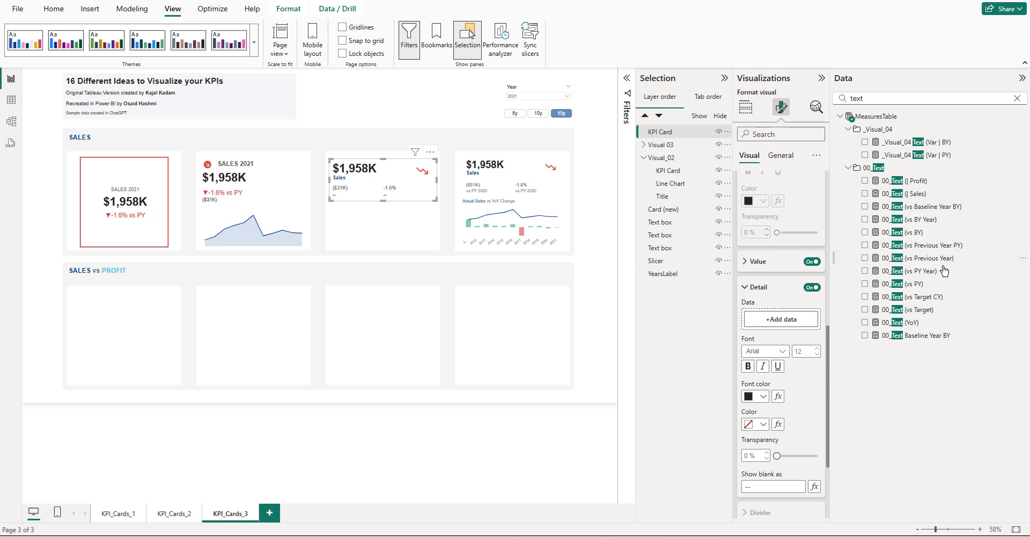
pyautogui.moveTo(907, 288); pyautogui.dragTo(788, 320)
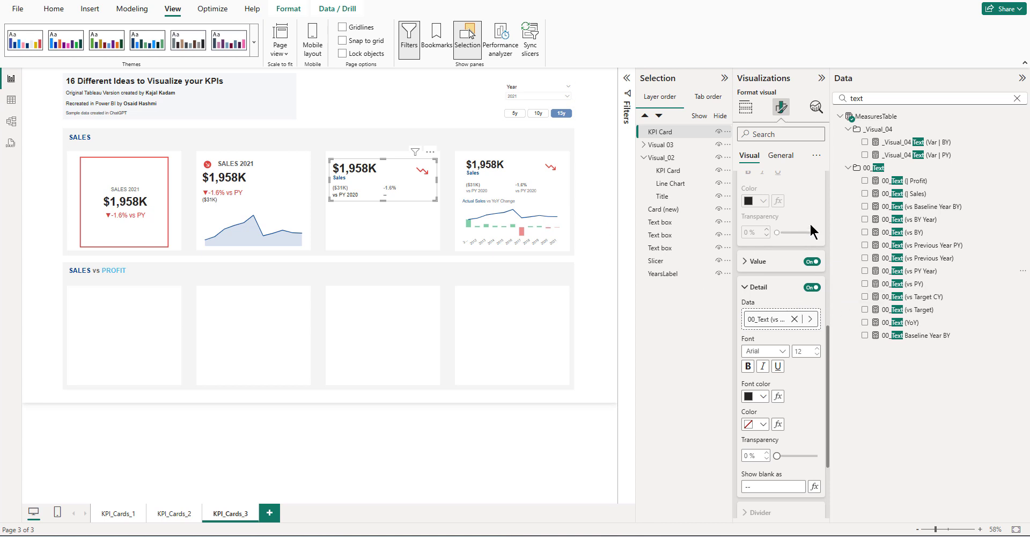
# - Switch to the 01_Sales_Total | Var% vs PY label and add 00_Text (vs PY Year) as its detail data
pyautogui.scroll(3, 781, 239)
pyautogui.click(804, 210)
pyautogui.click(771, 236)
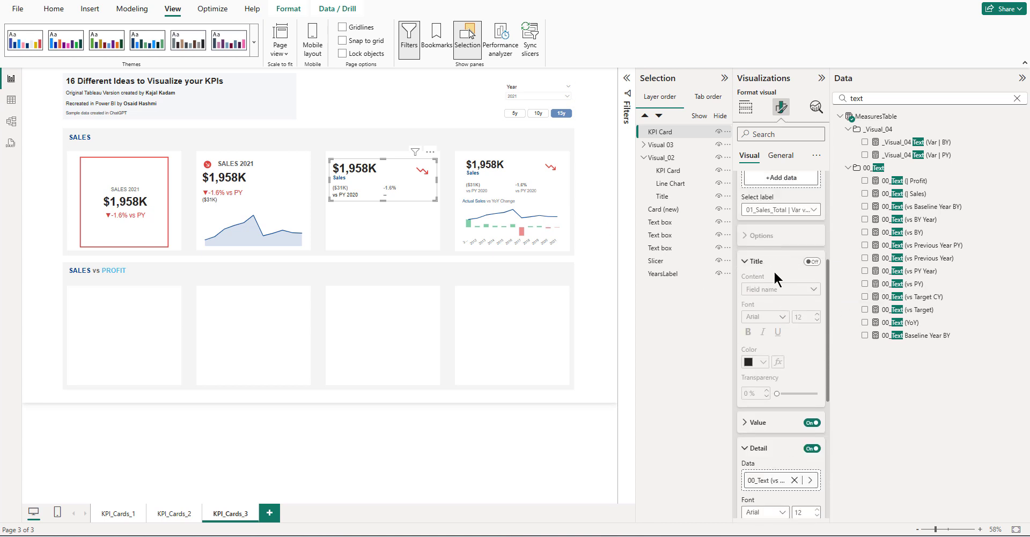
pyautogui.scroll(-5, 774, 324)
pyautogui.moveTo(938, 271); pyautogui.dragTo(778, 266)
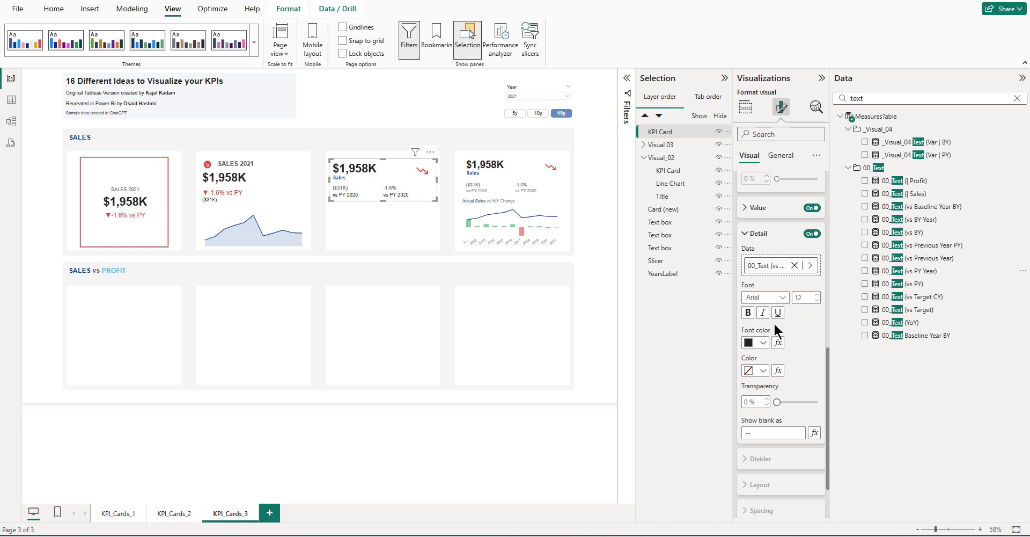
pyautogui.scroll(5, 775, 323)
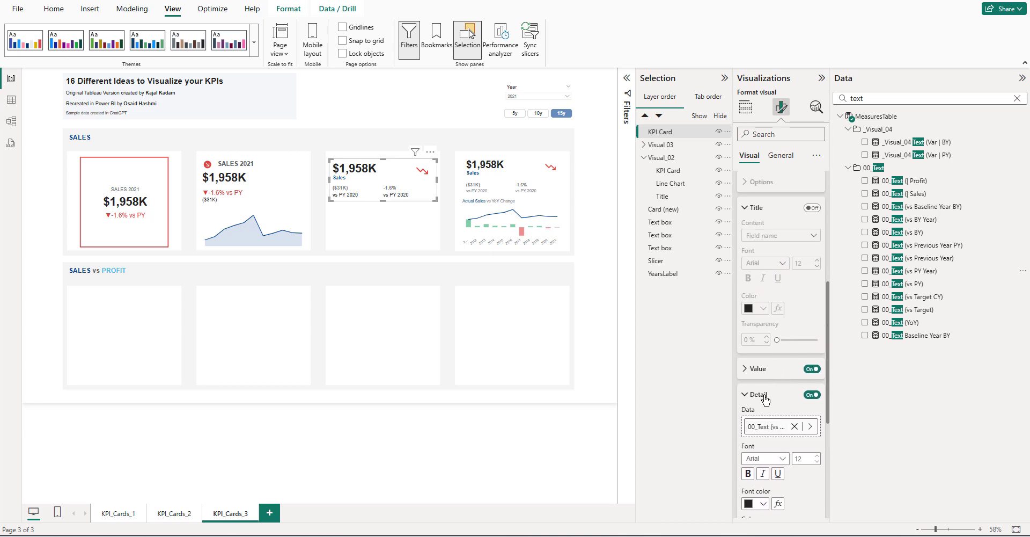
pyautogui.click(766, 400)
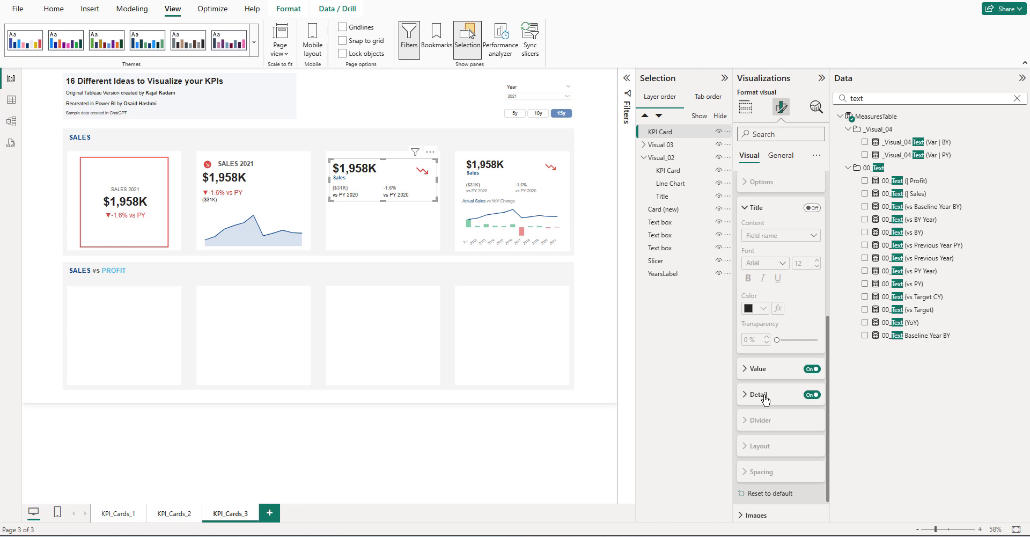
pyautogui.click(766, 400)
pyautogui.scroll(-3, 772, 413)
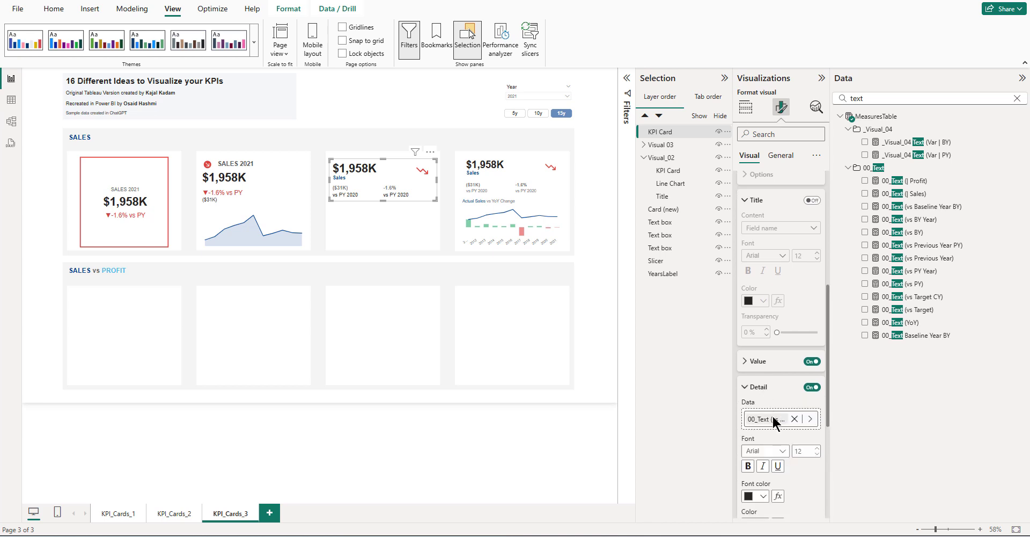
pyautogui.scroll(-2, 768, 343)
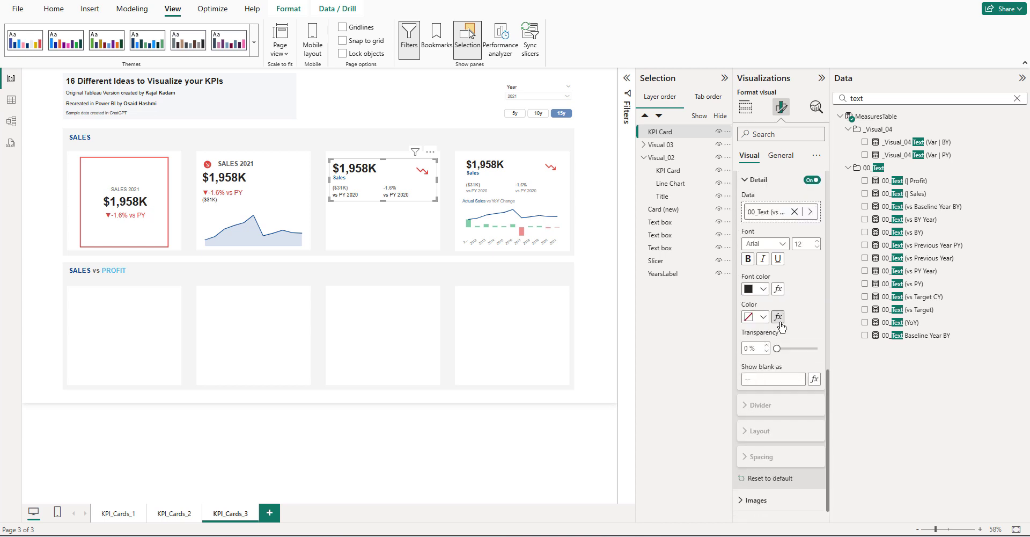
pyautogui.scroll(2, 781, 325)
pyautogui.scroll(5, 771, 299)
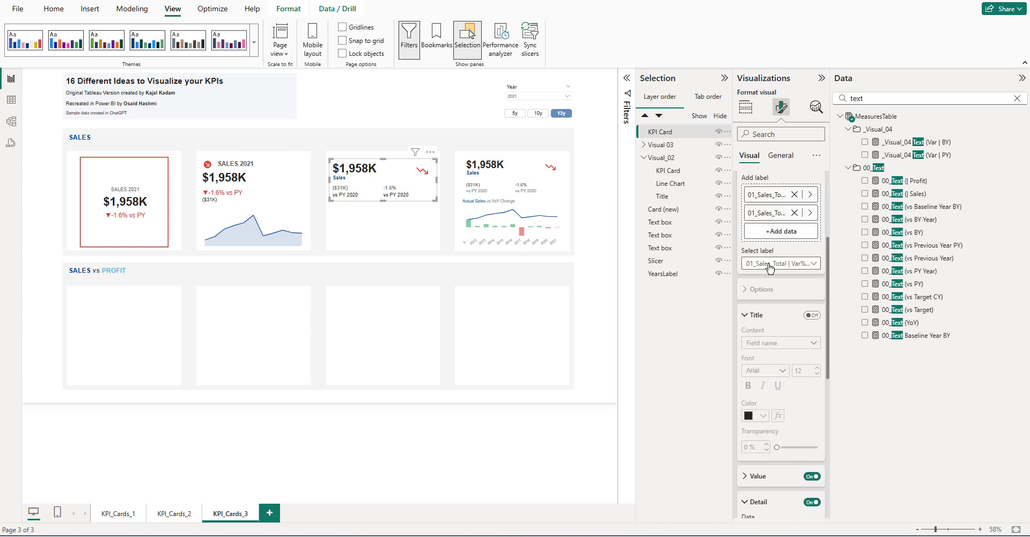
# - Set the reference label detail font to size 11 and its font color to grey
pyautogui.scroll(-4, 768, 395)
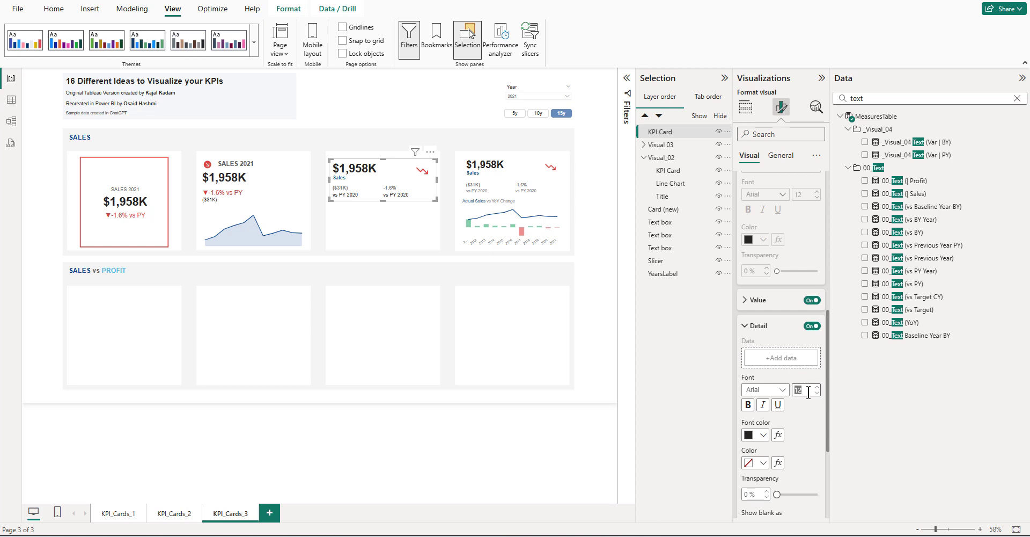
pyautogui.click(758, 439)
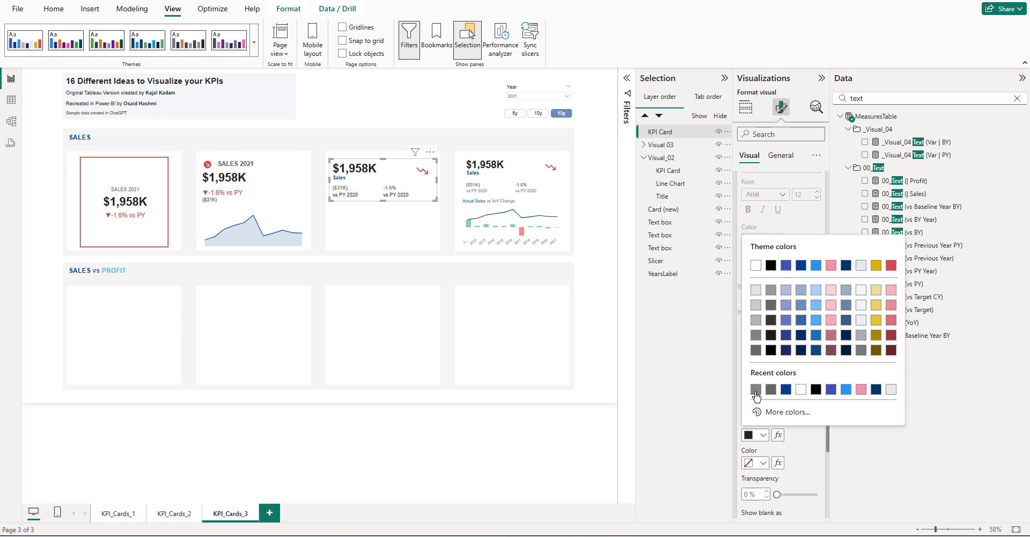
pyautogui.click(757, 342)
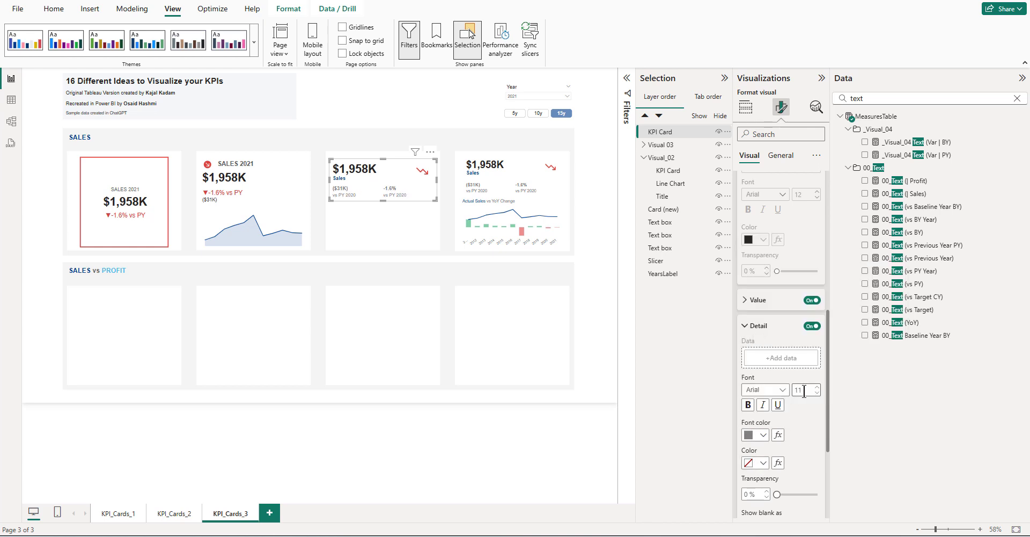
pyautogui.click(591, 205)
pyautogui.click(412, 185)
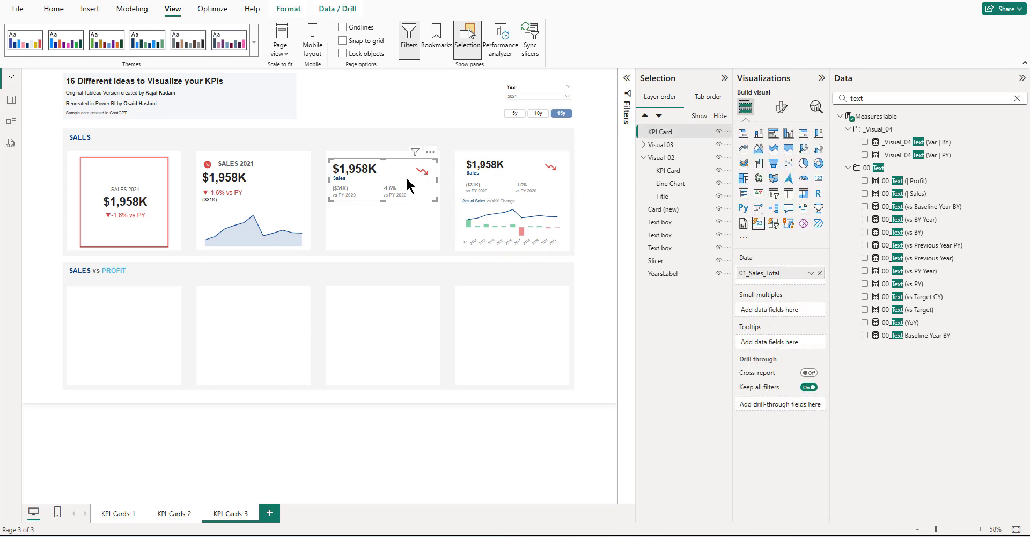
# - Collapse the Format, Data and Selection panes to give the report canvas more room
pyautogui.click(483, 203)
pyautogui.click(536, 203)
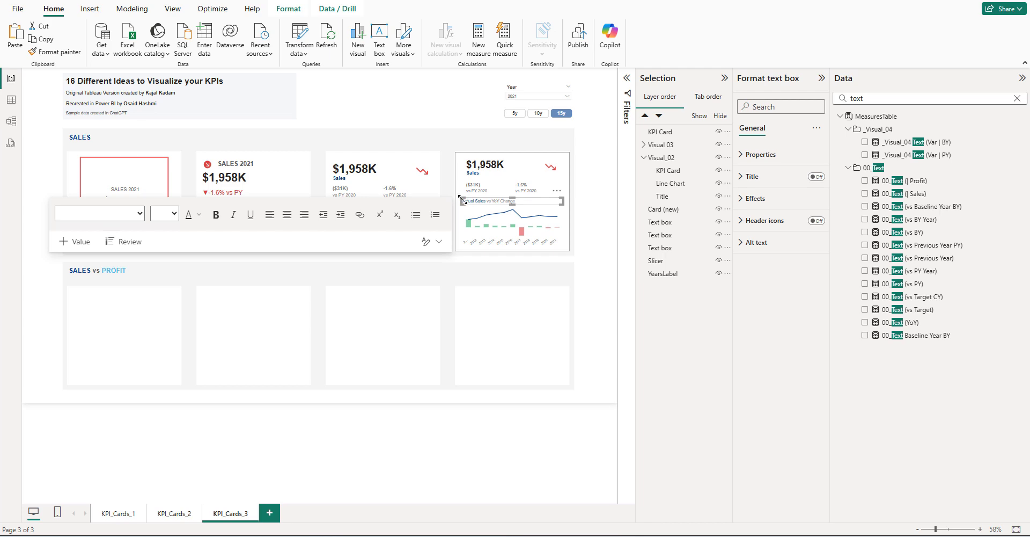
pyautogui.click(822, 78)
pyautogui.click(1023, 78)
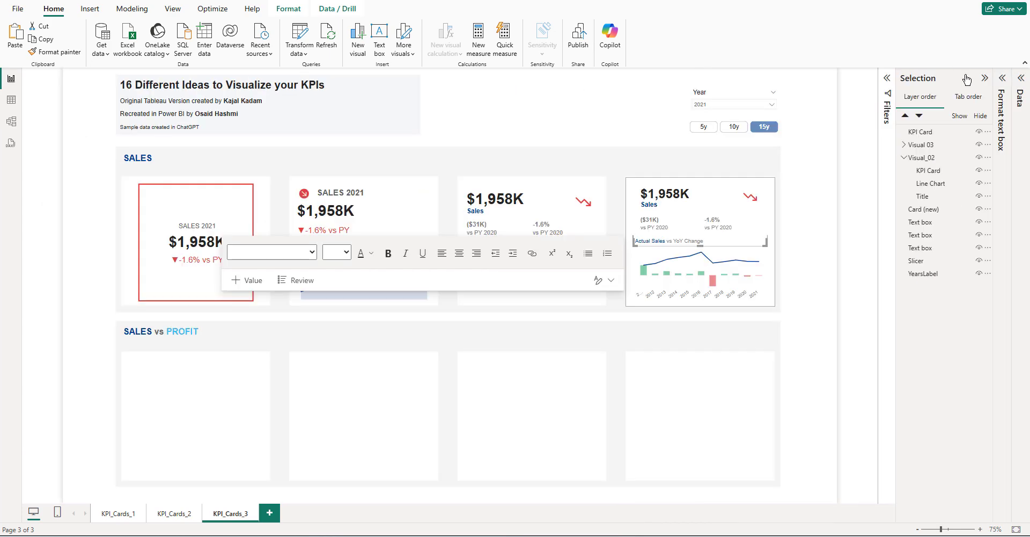
pyautogui.click(984, 78)
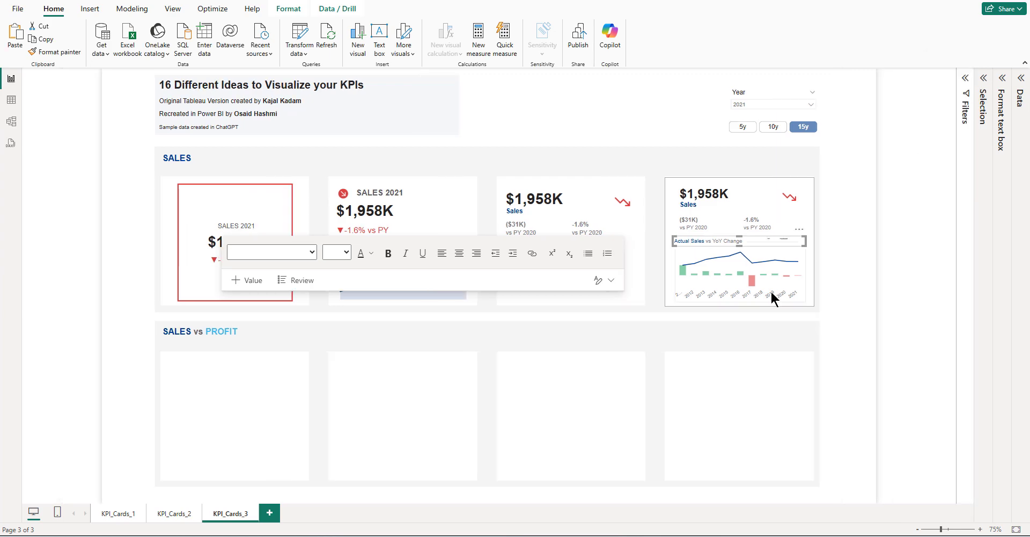
pyautogui.click(856, 157)
# - Insert a text box, place it beneath the third card's reference labels, and resize it to a one-line strip across the card
pyautogui.scroll(3, 588, 291)
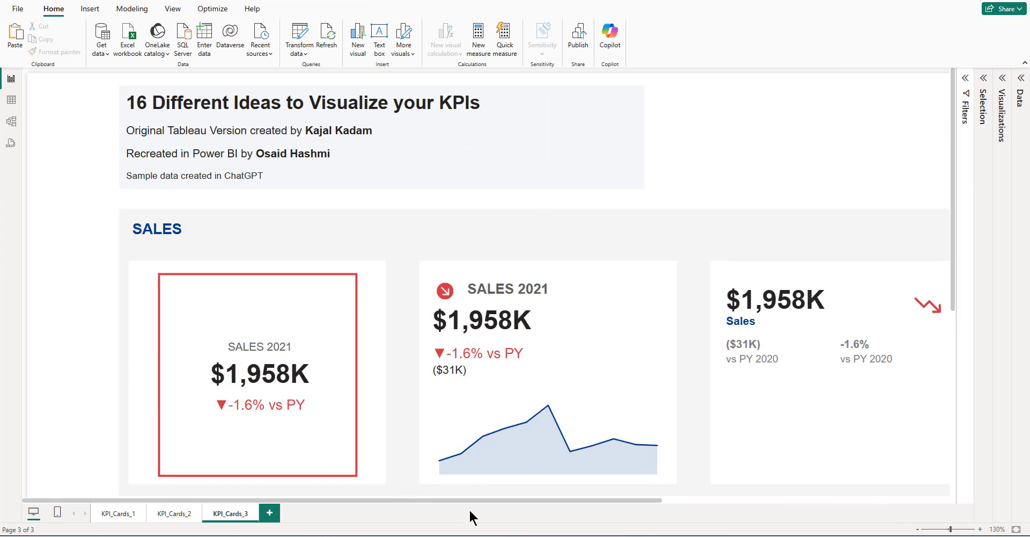
pyautogui.moveTo(455, 500); pyautogui.dragTo(819, 499)
pyautogui.scroll(-3, 662, 265)
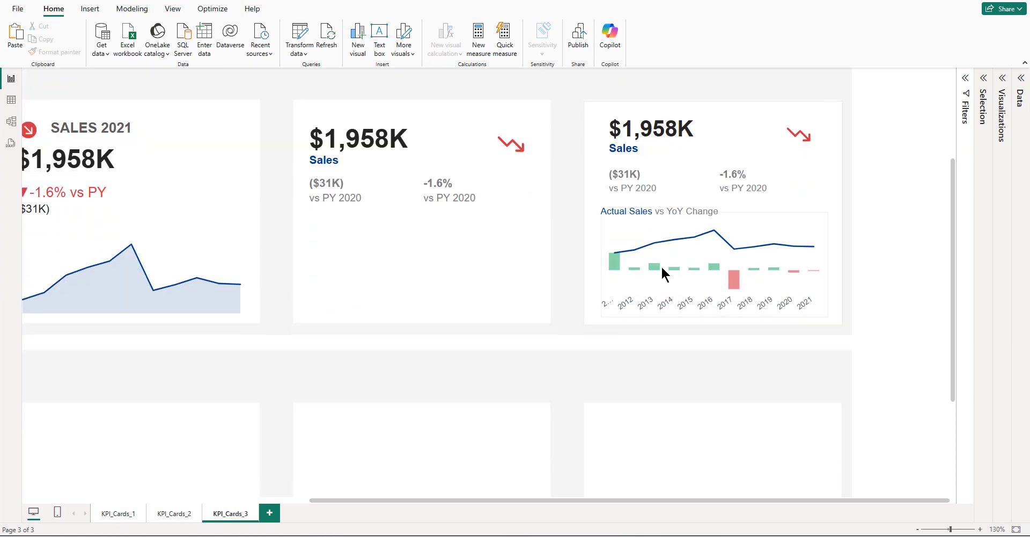
pyautogui.click(631, 218)
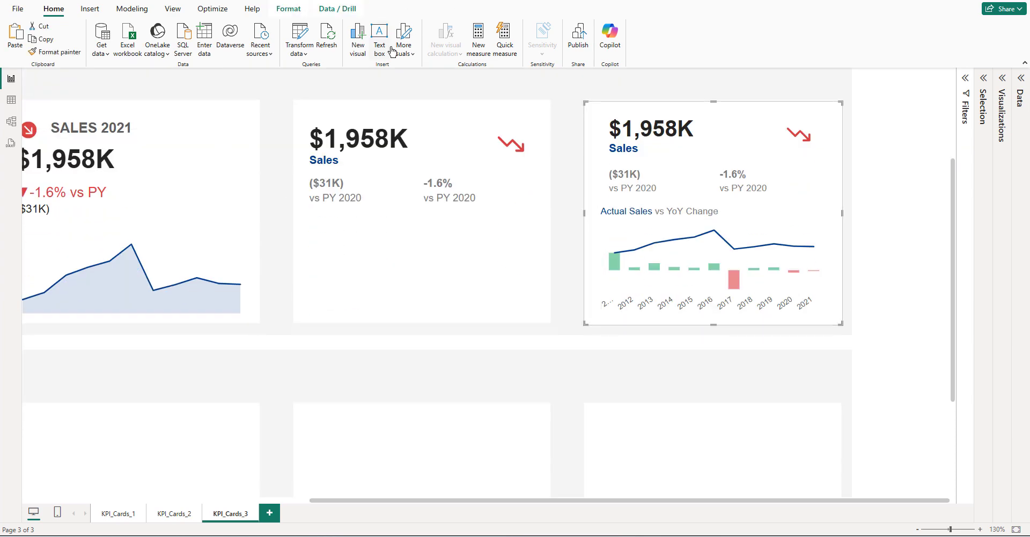
pyautogui.click(534, 81)
pyautogui.click(379, 37)
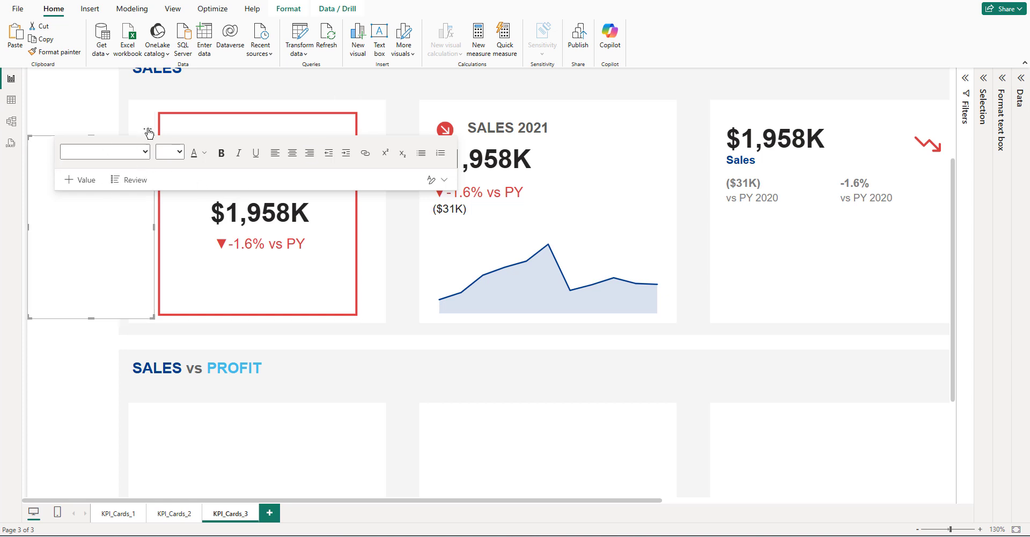
pyautogui.moveTo(147, 129); pyautogui.dragTo(838, 204)
pyautogui.moveTo(620, 497); pyautogui.dragTo(903, 500)
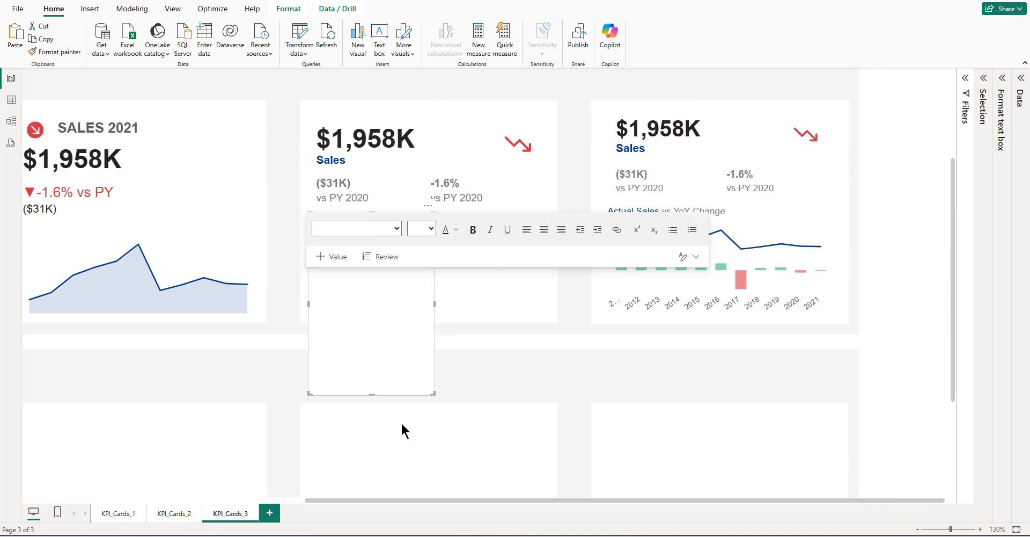
pyautogui.moveTo(371, 395); pyautogui.dragTo(362, 234)
pyautogui.moveTo(475, 225); pyautogui.dragTo(548, 221)
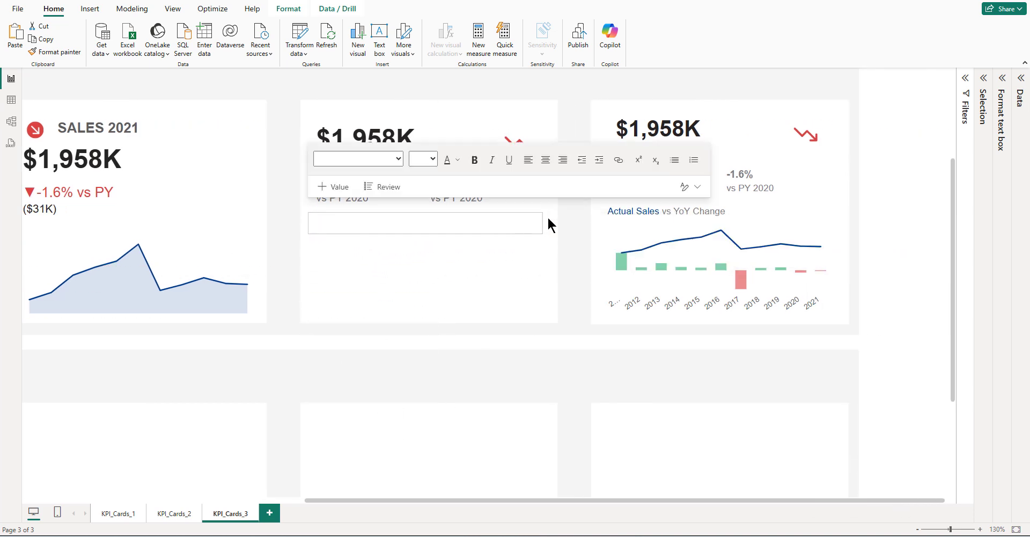
# - Enter "Actual Sales vs YoY Change" in the text box and color "Actual Sales" dark blue
pyautogui.click(355, 224)
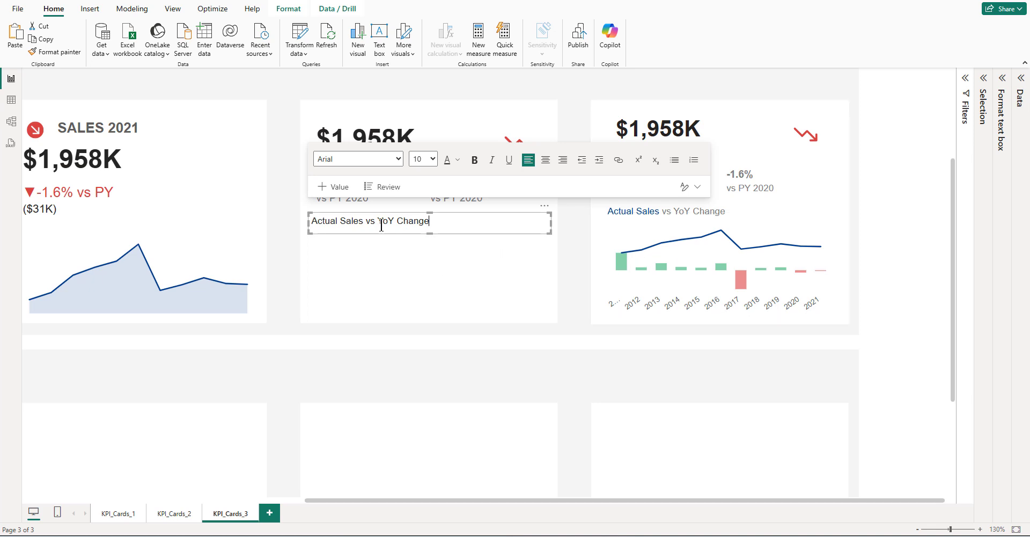
pyautogui.moveTo(363, 222); pyautogui.dragTo(312, 221)
pyautogui.click(451, 160)
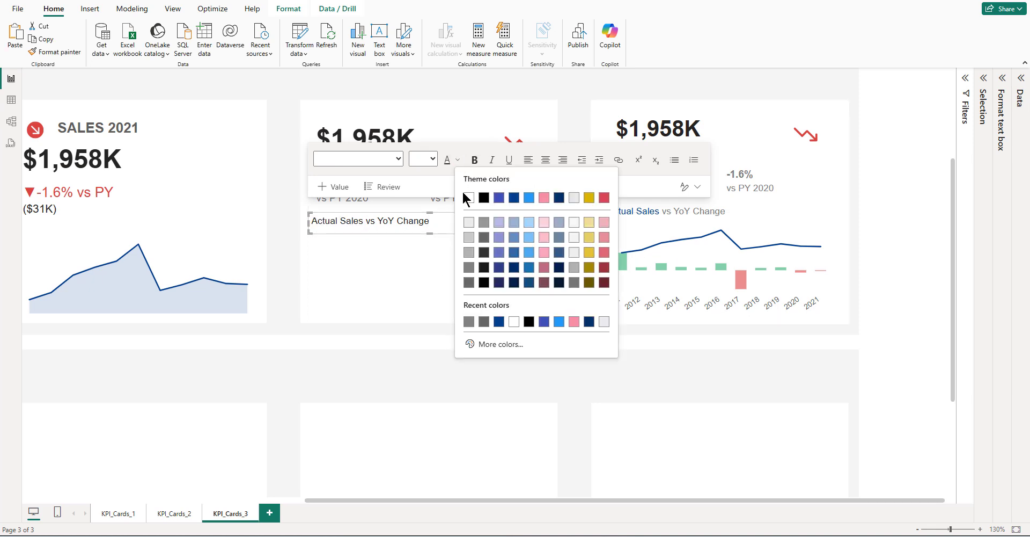
pyautogui.click(513, 198)
# - Color the "vs YoY Change" part of the text box grey
pyautogui.moveTo(440, 222); pyautogui.dragTo(371, 223)
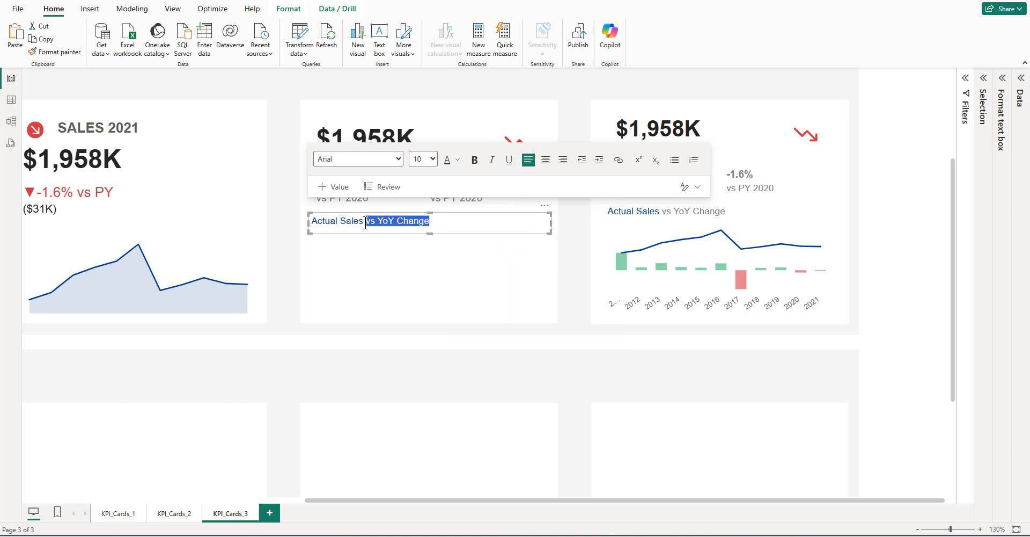
pyautogui.click(456, 159)
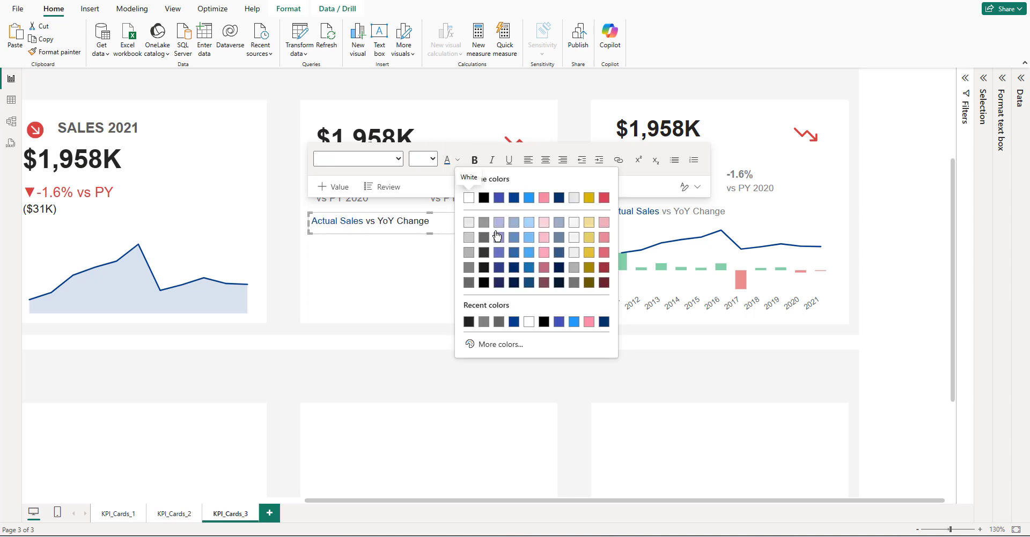
pyautogui.click(469, 268)
# - Restore the Selection and Visualizations panes and add an empty line and clustered column chart to the page
pyautogui.click(831, 251)
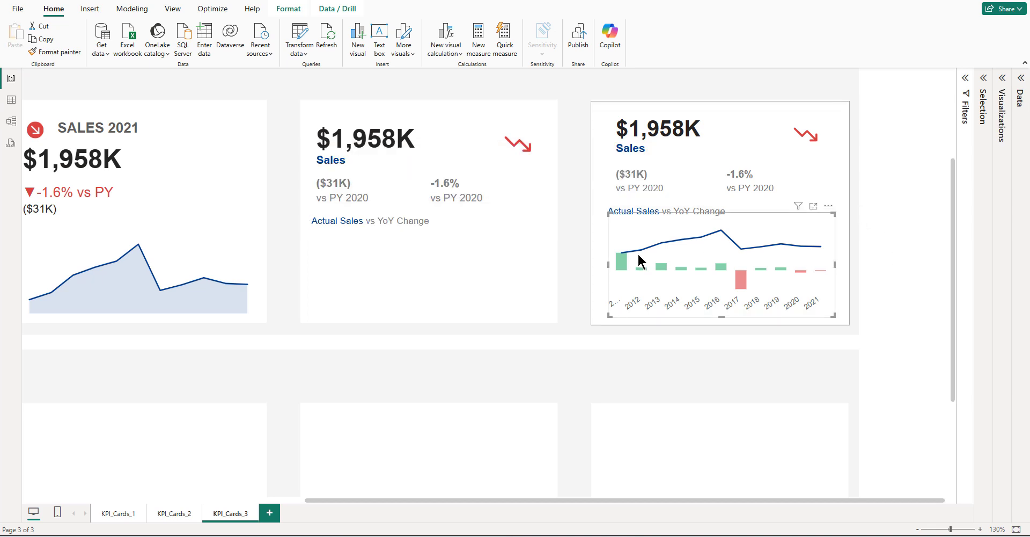
pyautogui.click(1002, 78)
pyautogui.click(905, 90)
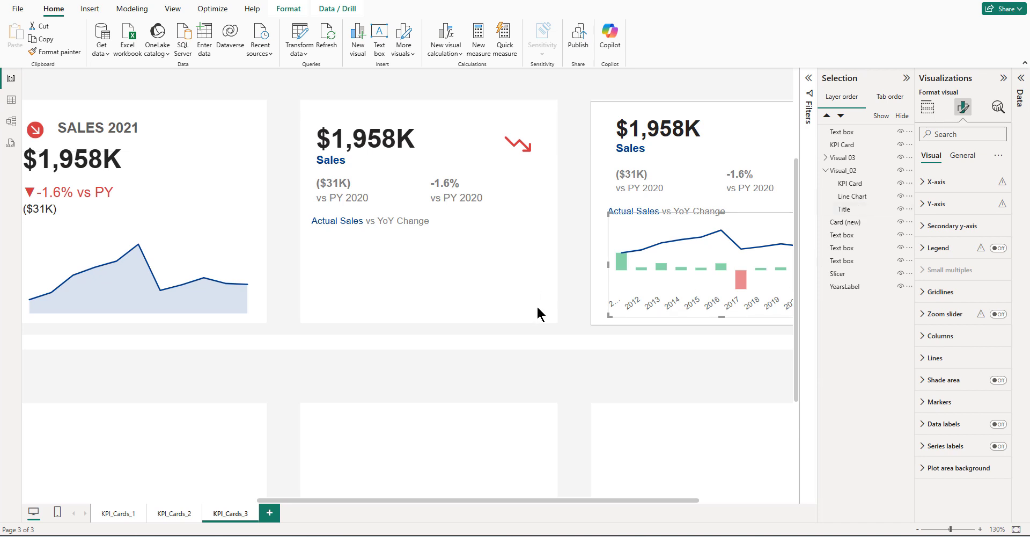
pyautogui.click(566, 297)
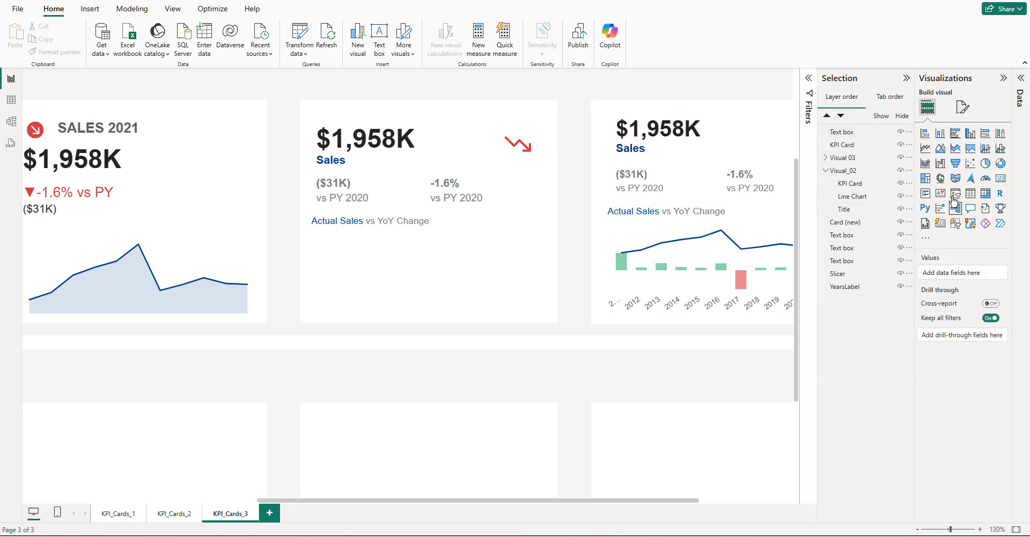
pyautogui.click(1001, 153)
pyautogui.scroll(-4, 707, 458)
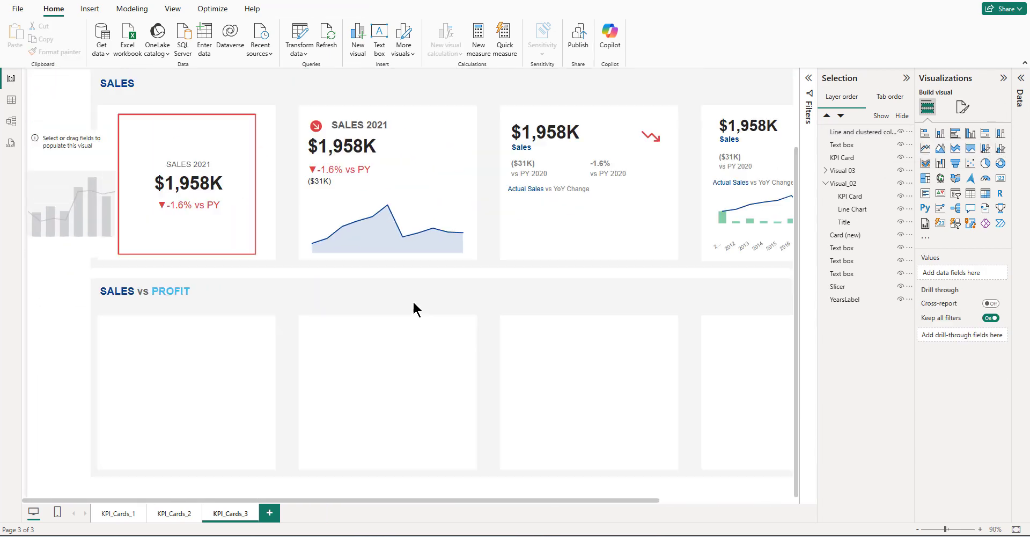
# - Move the new combo chart into the third card and resize it to fit beneath the Actual Sales vs YoY Change title
pyautogui.moveTo(297, 207); pyautogui.dragTo(569, 191)
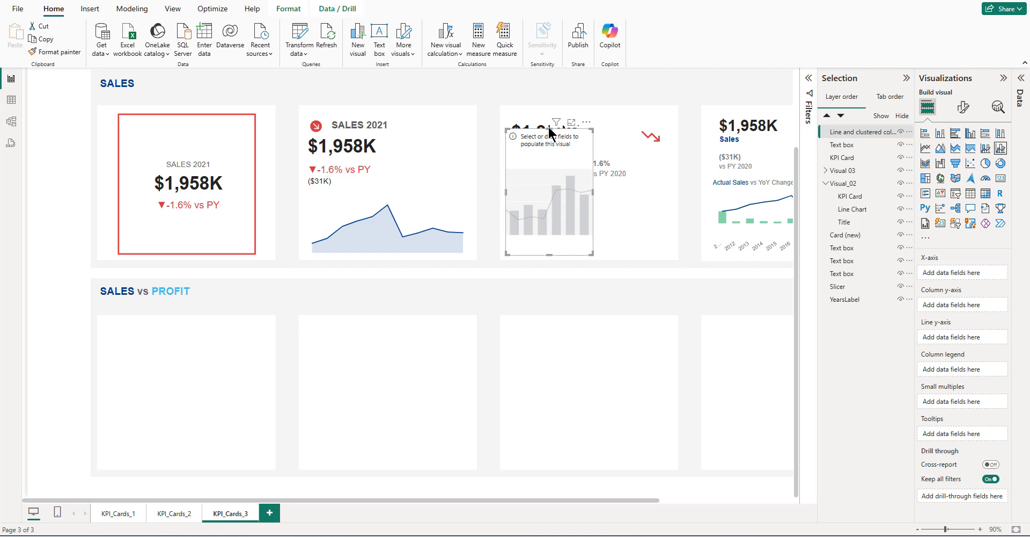
pyautogui.moveTo(551, 135); pyautogui.dragTo(549, 182)
pyautogui.moveTo(592, 210); pyautogui.dragTo(674, 222)
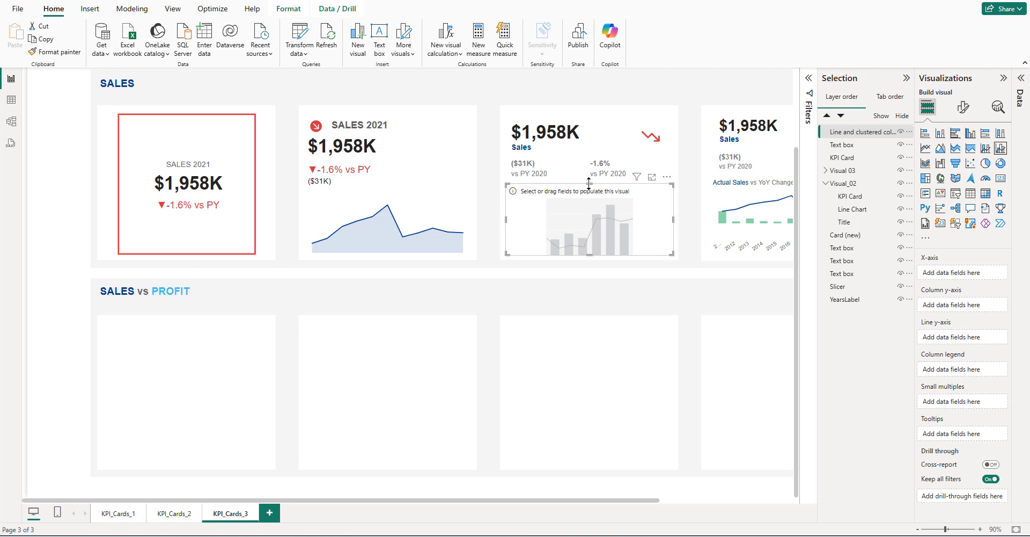
pyautogui.moveTo(590, 184); pyautogui.dragTo(593, 198)
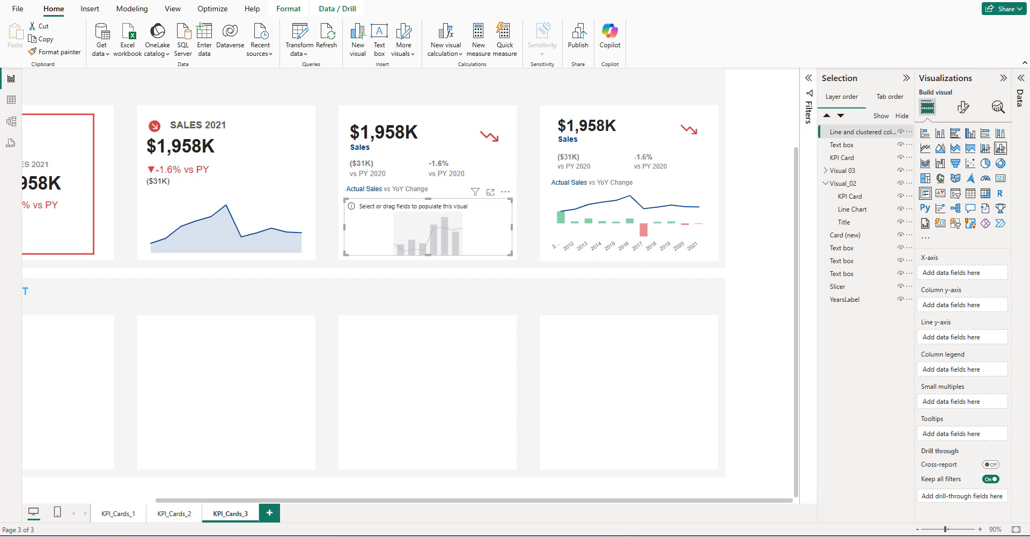
# - Search the fields for "sales_total" and add 01_Sales_Total Running to the combo chart's line y-axis
pyautogui.click(1021, 79)
pyautogui.doubleClick(880, 102)
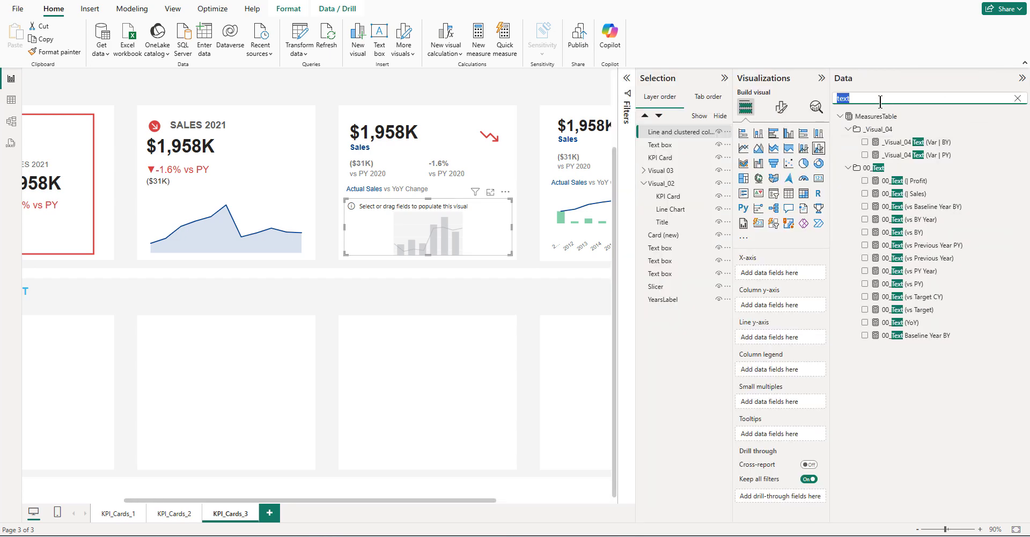
pyautogui.write('sales')
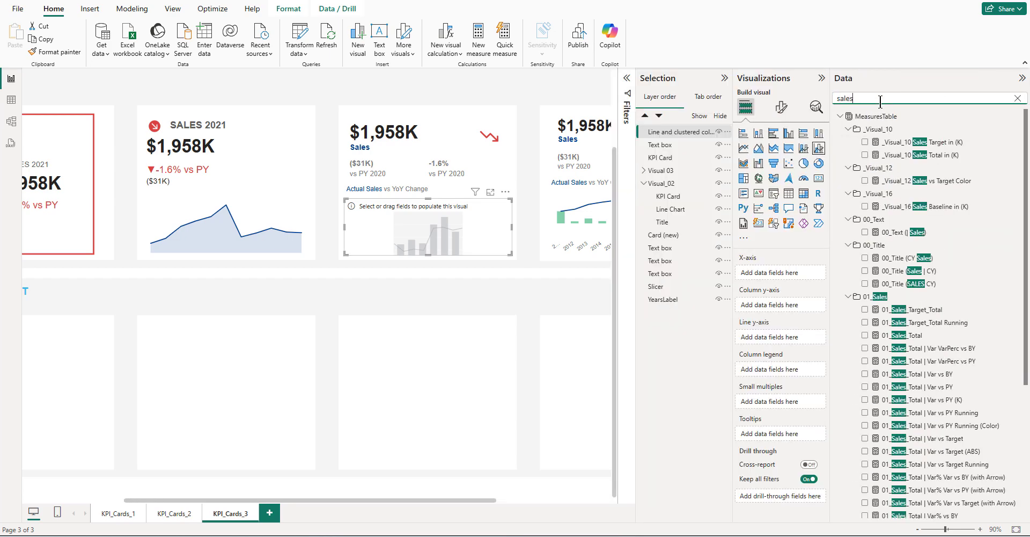
pyautogui.write('_total')
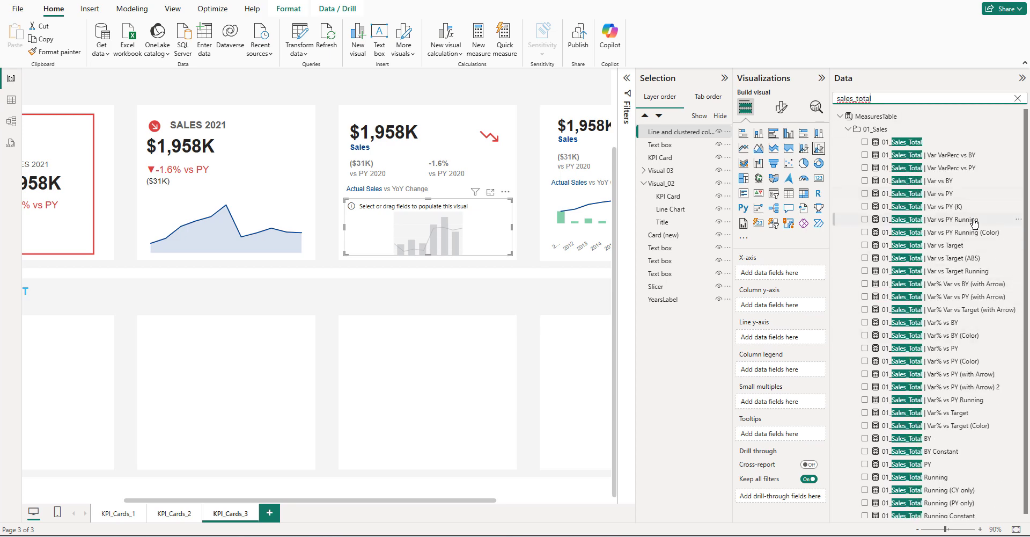
pyautogui.scroll(-1, 957, 223)
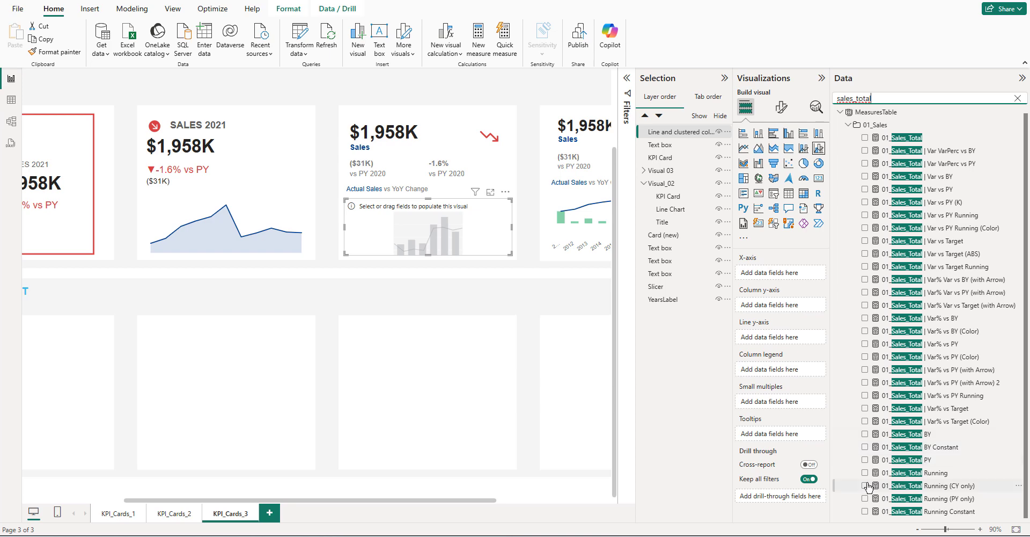
pyautogui.moveTo(914, 477); pyautogui.dragTo(778, 337)
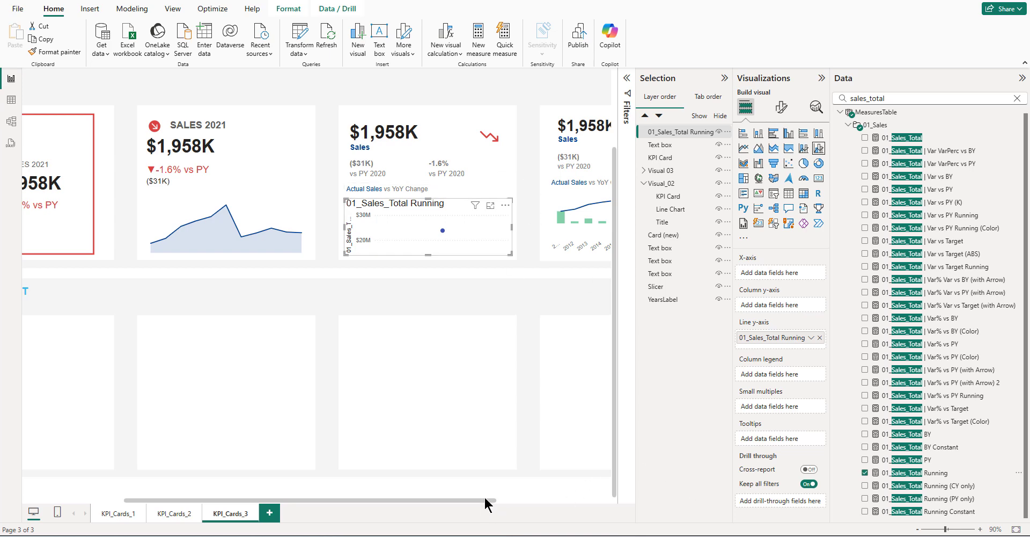
# - Search the fields for "year" and add Year from Dim_Calendar (Running) to the combo chart's X-axis
pyautogui.moveTo(895, 100); pyautogui.dragTo(836, 100)
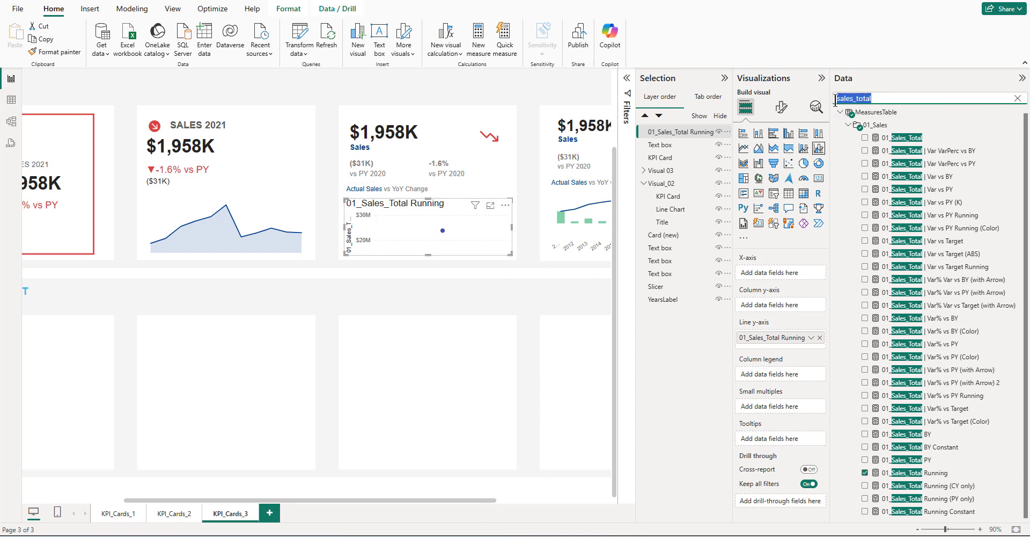
pyautogui.write('year')
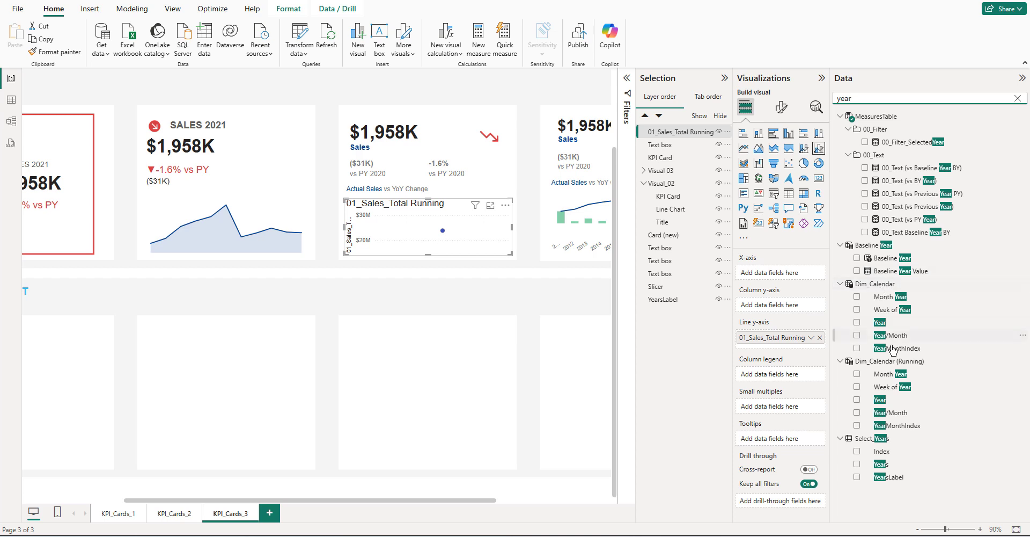
pyautogui.moveTo(883, 404); pyautogui.dragTo(777, 278)
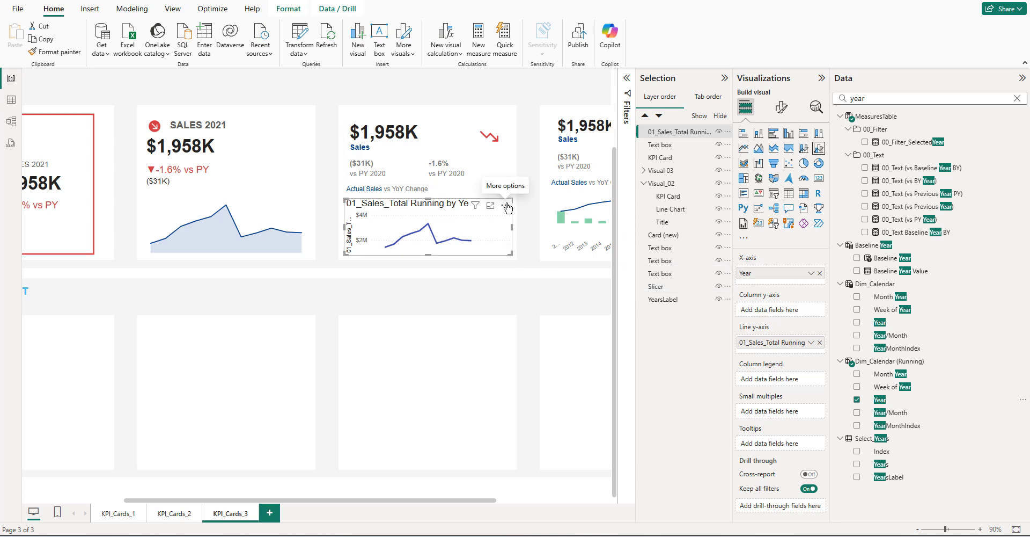
# - Set the combo chart's X-axis type to Categorical
pyautogui.click(782, 107)
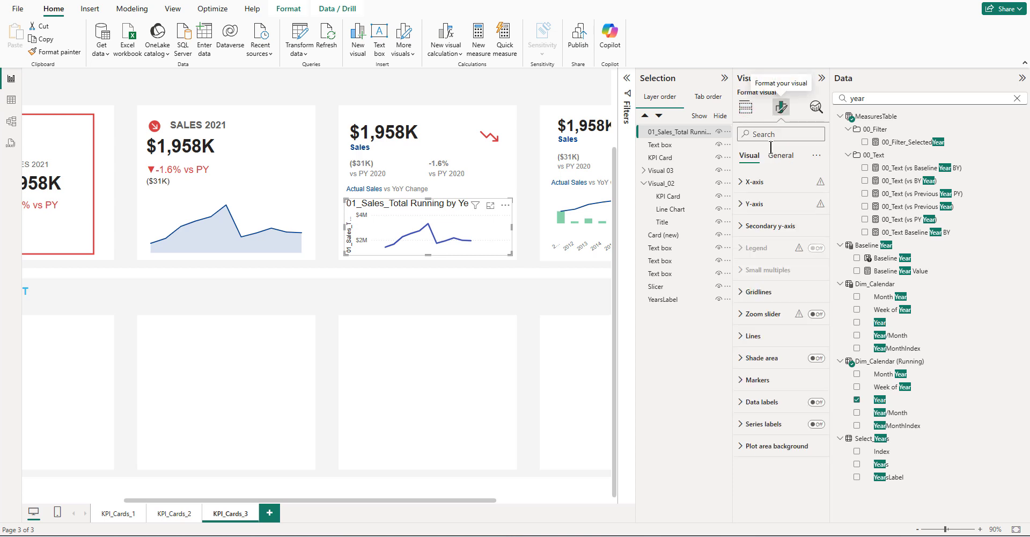
pyautogui.click(754, 182)
pyautogui.click(781, 218)
pyautogui.click(773, 243)
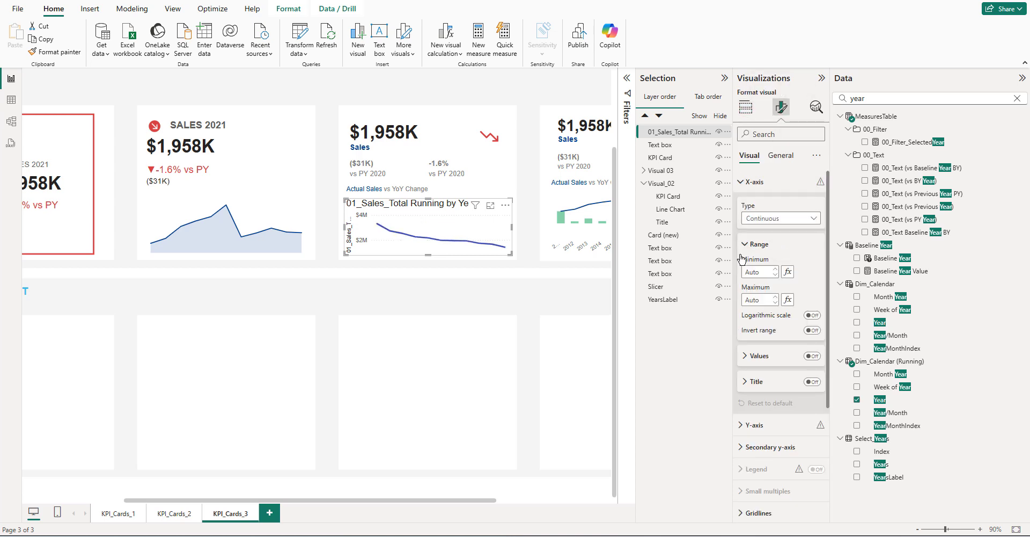
# - Sort the combo chart's axis by Year in ascending order
pyautogui.click(506, 205)
pyautogui.moveTo(558, 268)
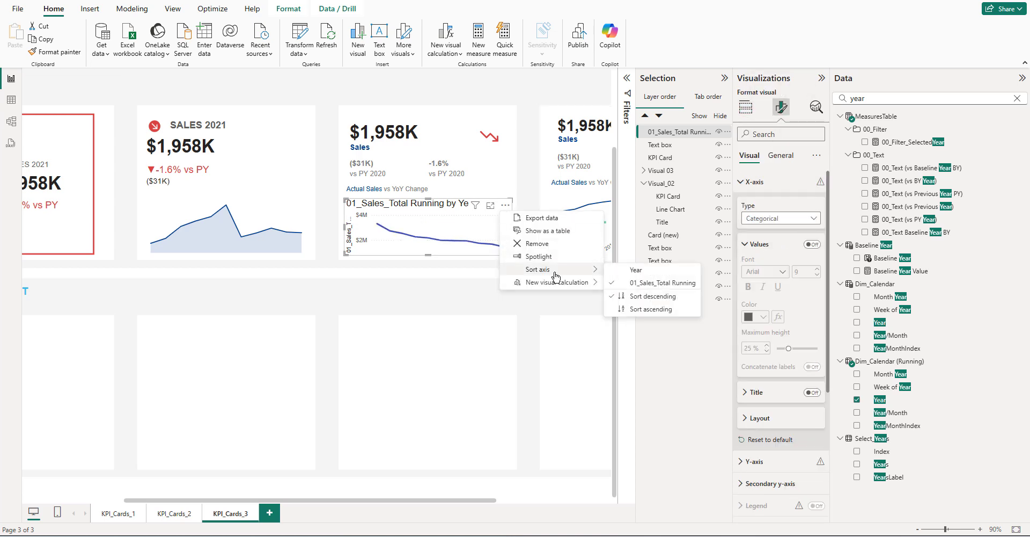
pyautogui.click(633, 270)
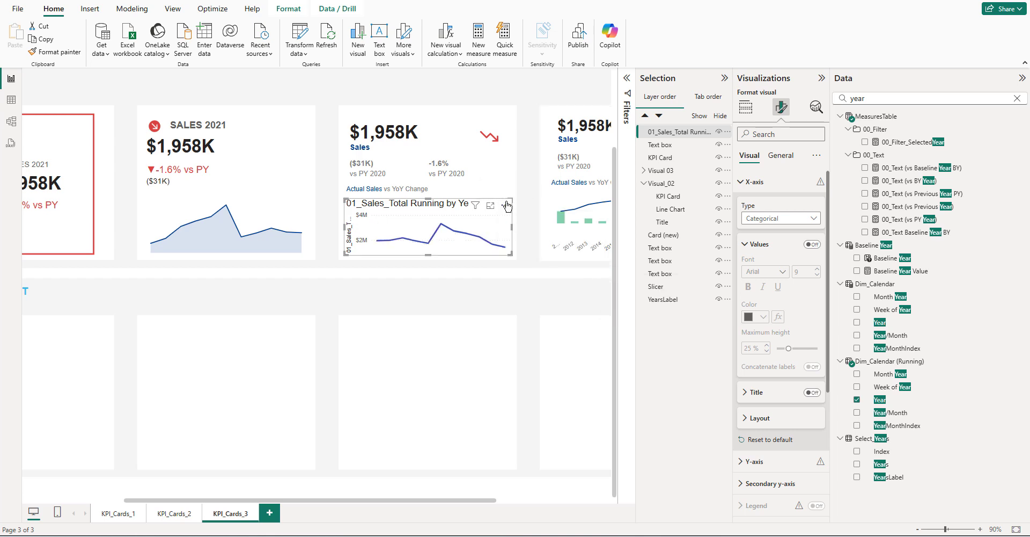
pyautogui.click(505, 204)
pyautogui.moveTo(575, 274)
pyautogui.click(651, 309)
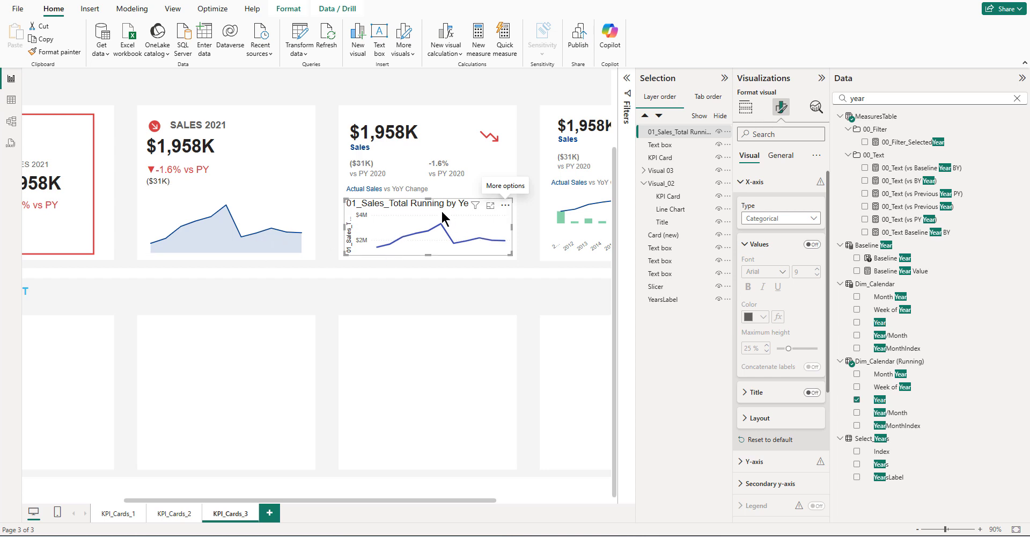
# - Copy the formatting of the second card's line chart onto the combo chart with Format Painter
pyautogui.click(271, 225)
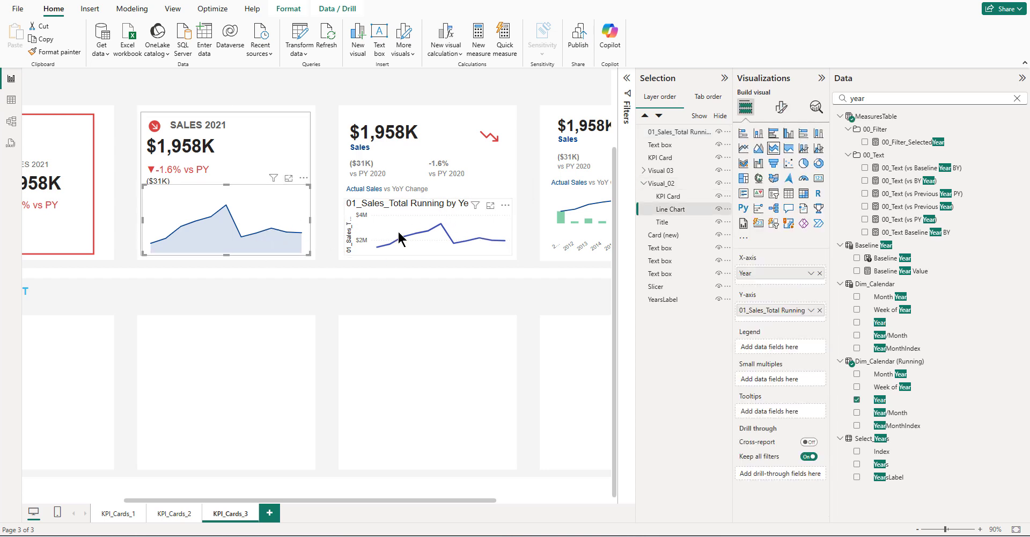
pyautogui.click(64, 52)
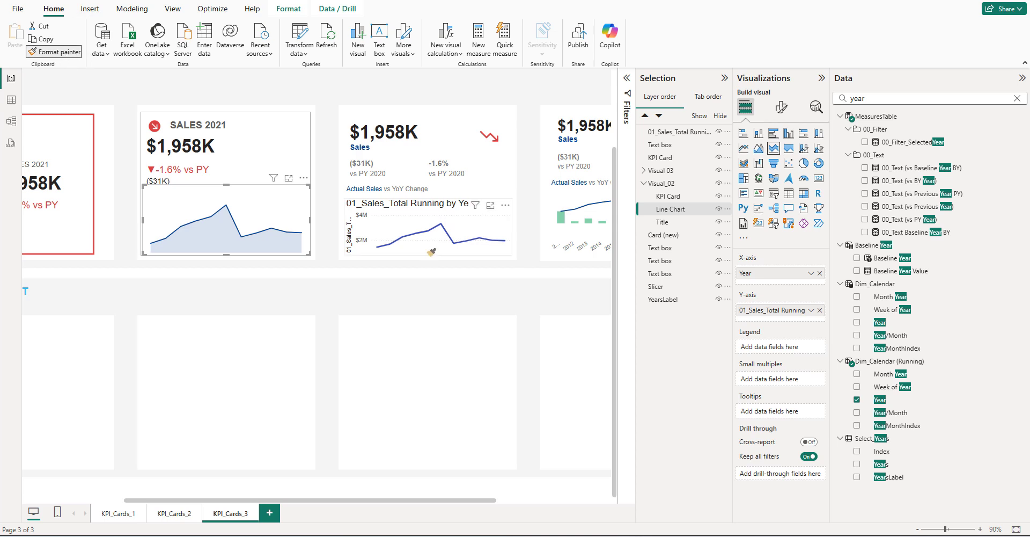
pyautogui.click(412, 226)
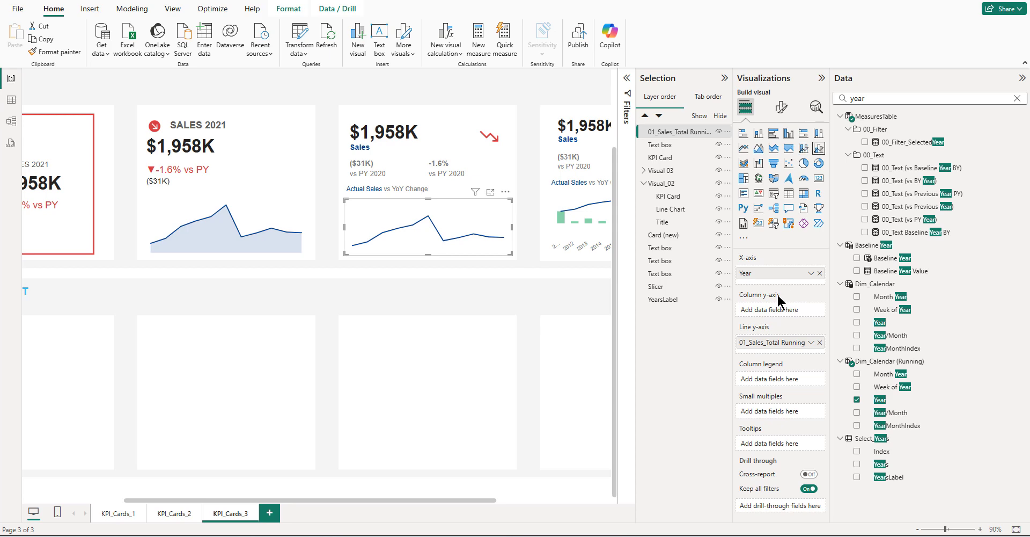
# - Search the fields for "running" and add 01_Sales_Total | Var vs PY Running to the combo chart's column y-axis
pyautogui.doubleClick(882, 97)
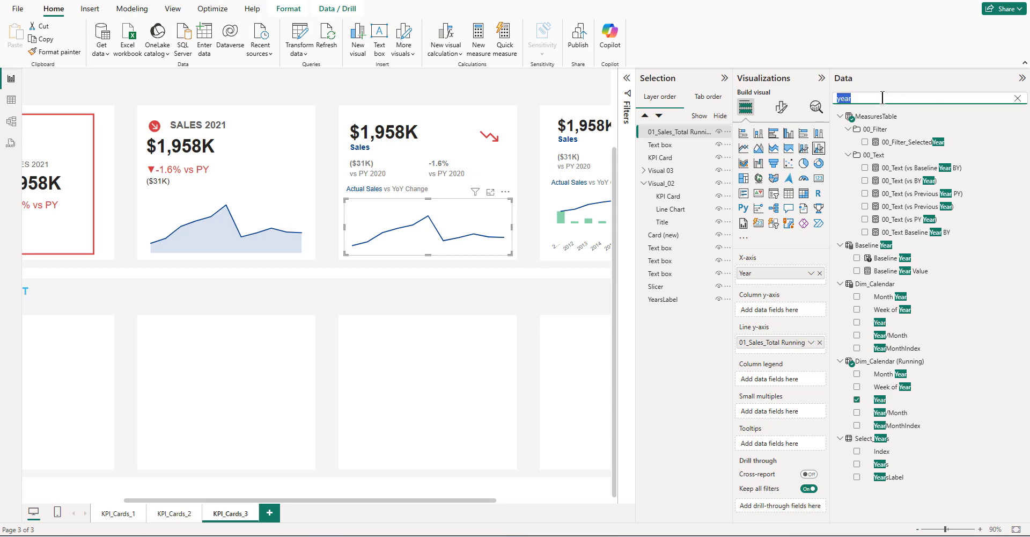
pyautogui.write('running')
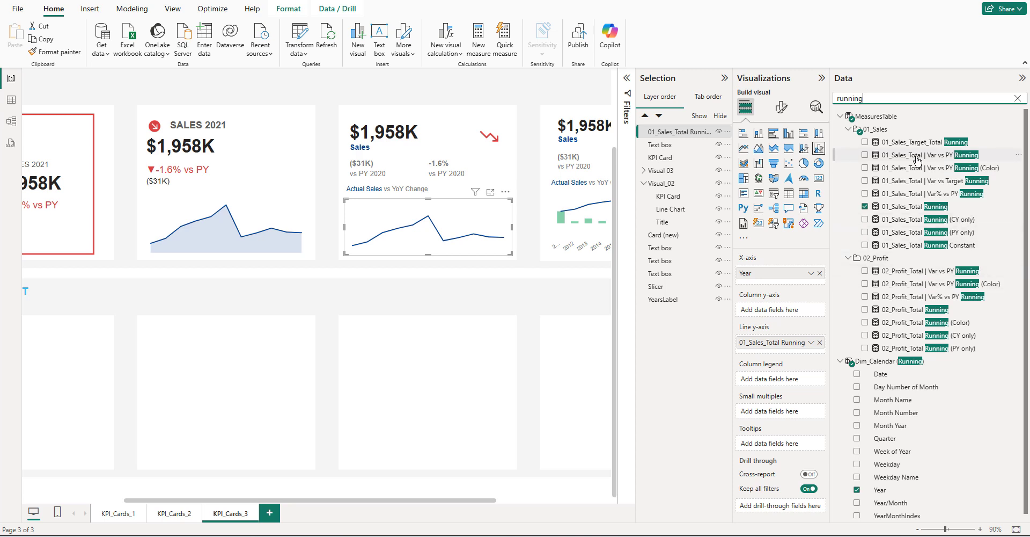
pyautogui.moveTo(918, 159); pyautogui.dragTo(788, 310)
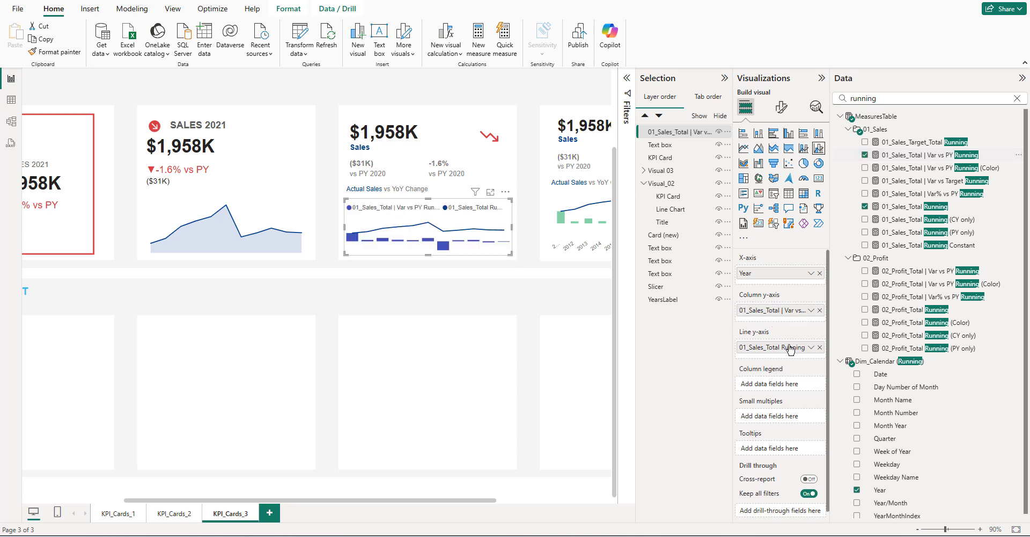
# - Turn off the combo chart's legend
pyautogui.moveTo(435, 499); pyautogui.dragTo(535, 499)
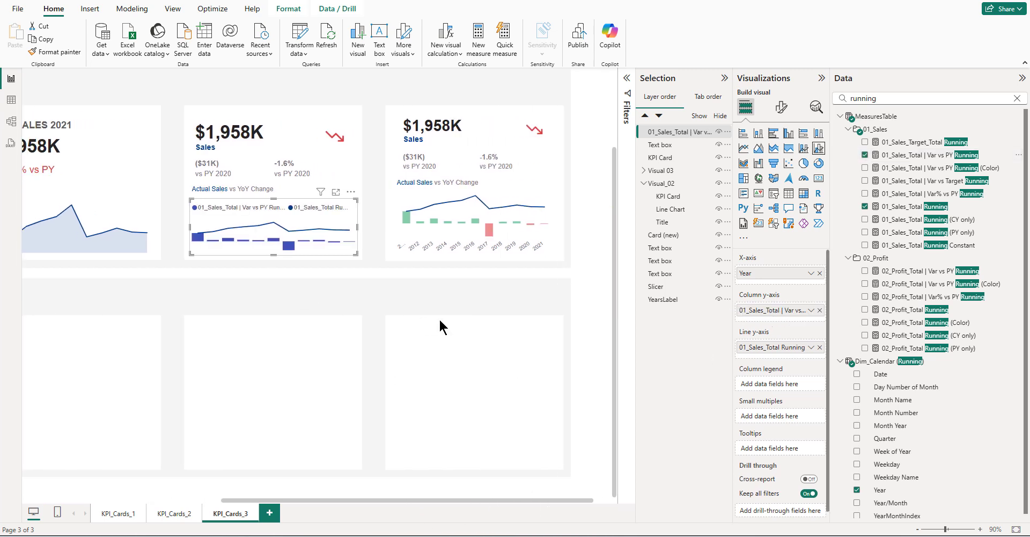
pyautogui.click(776, 108)
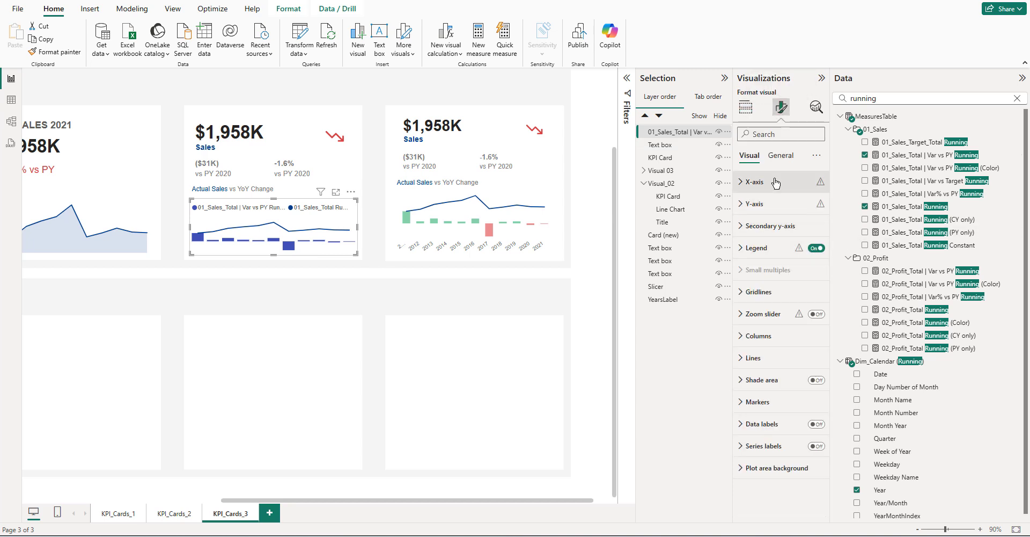
pyautogui.click(769, 183)
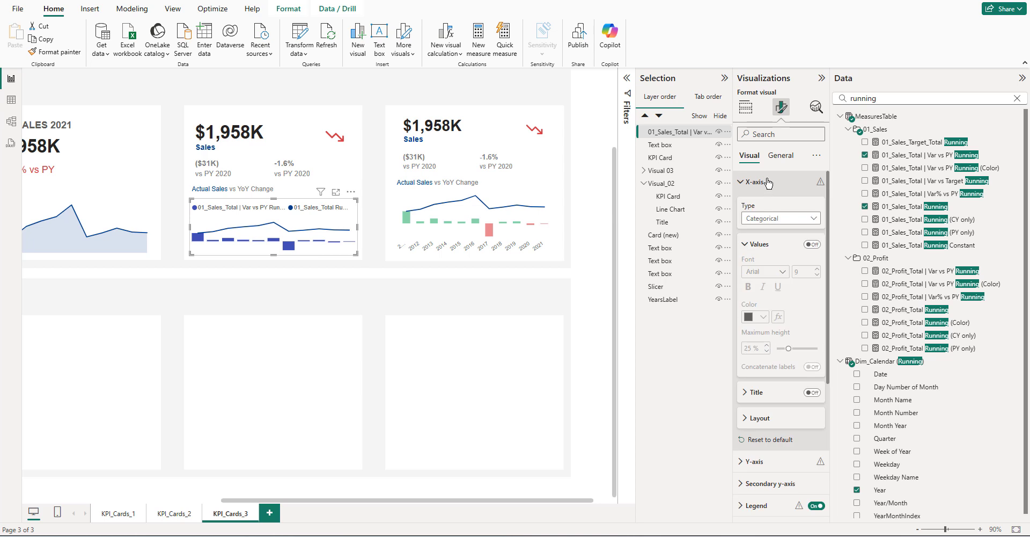
pyautogui.click(768, 182)
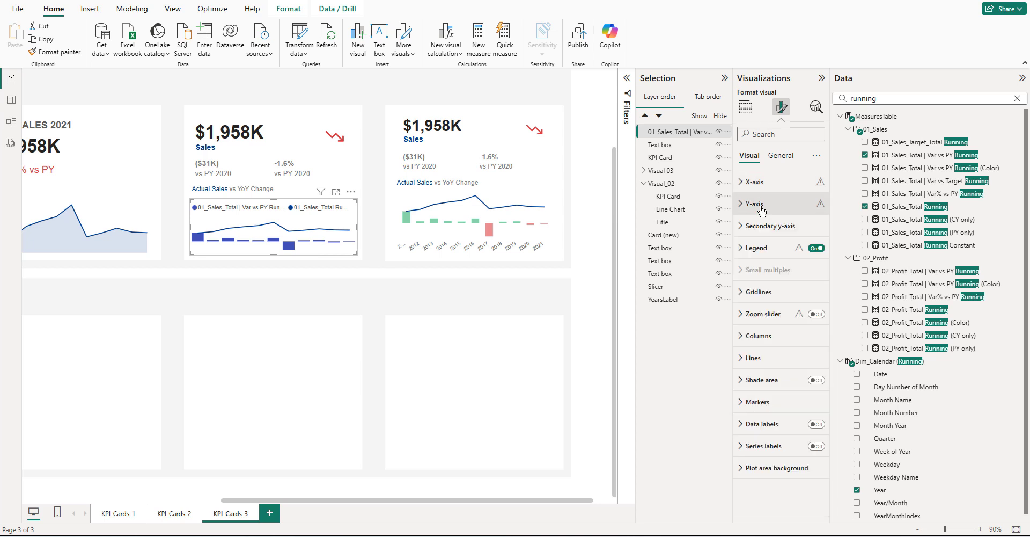
pyautogui.click(817, 249)
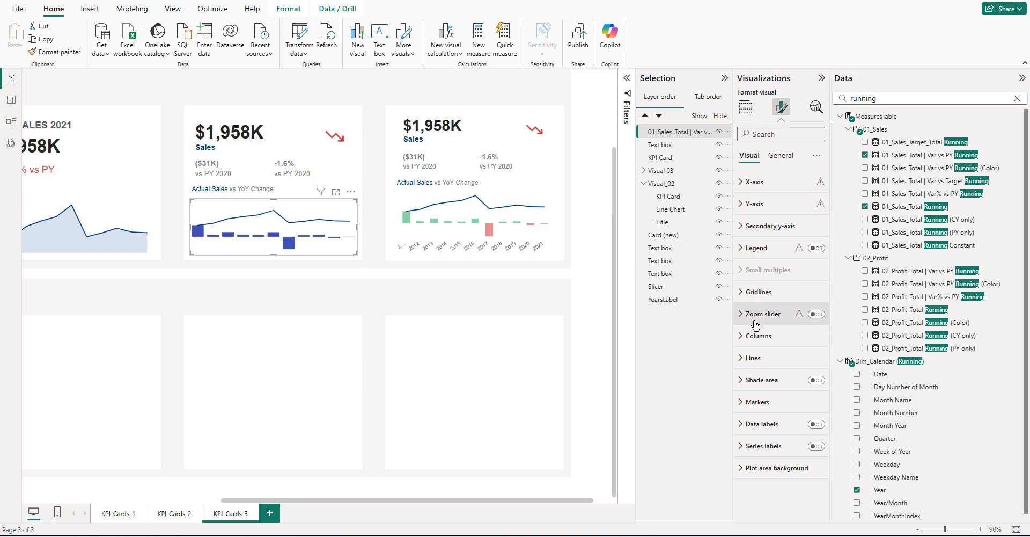
# - Set the space between categories for the combo chart's columns to 50%
pyautogui.click(757, 336)
pyautogui.scroll(-4, 777, 392)
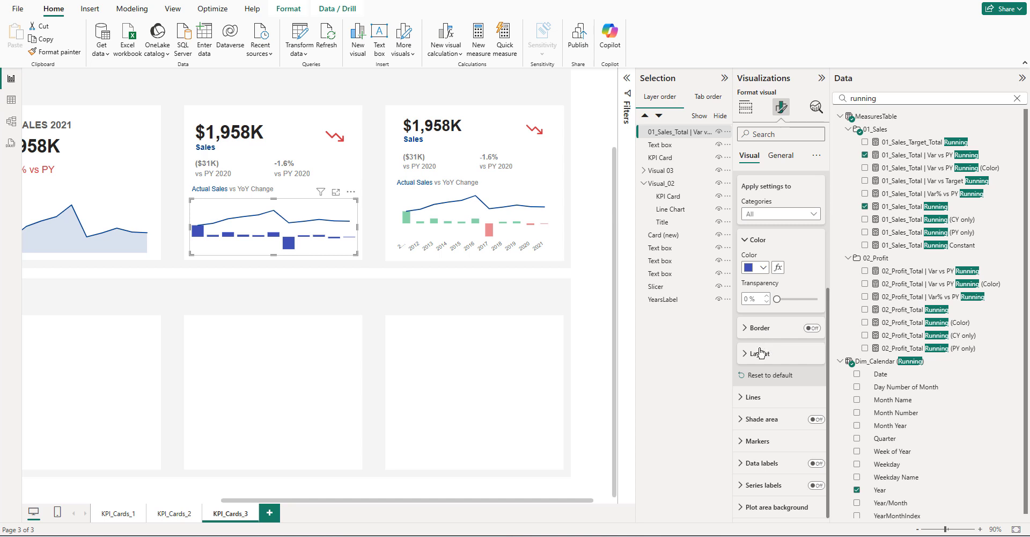
pyautogui.click(759, 354)
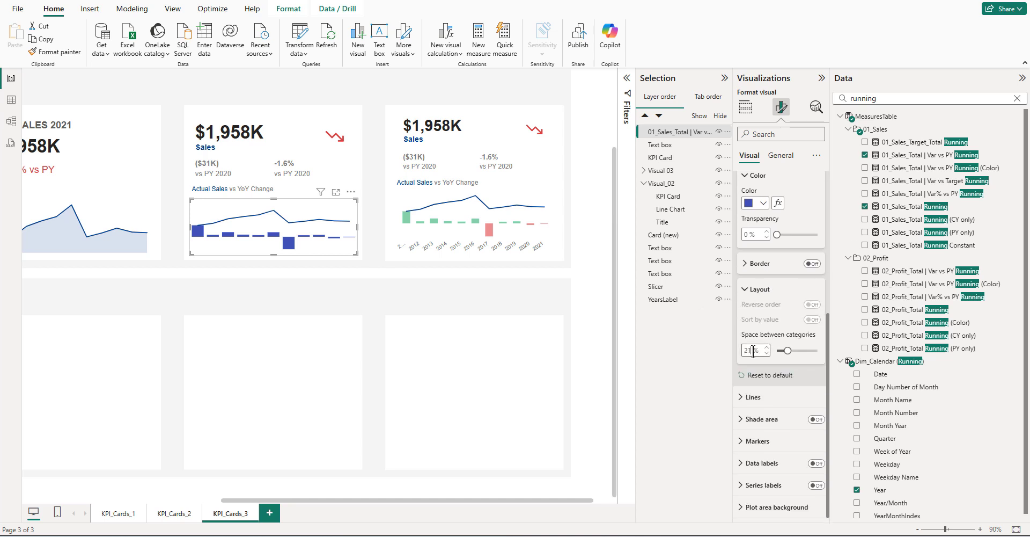
pyautogui.scroll(8, 754, 351)
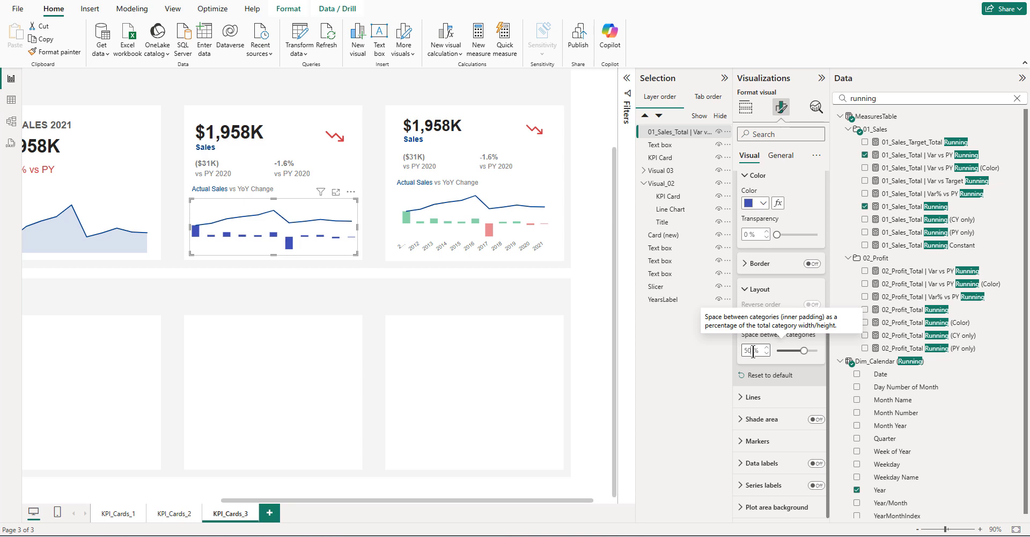
pyautogui.click(758, 290)
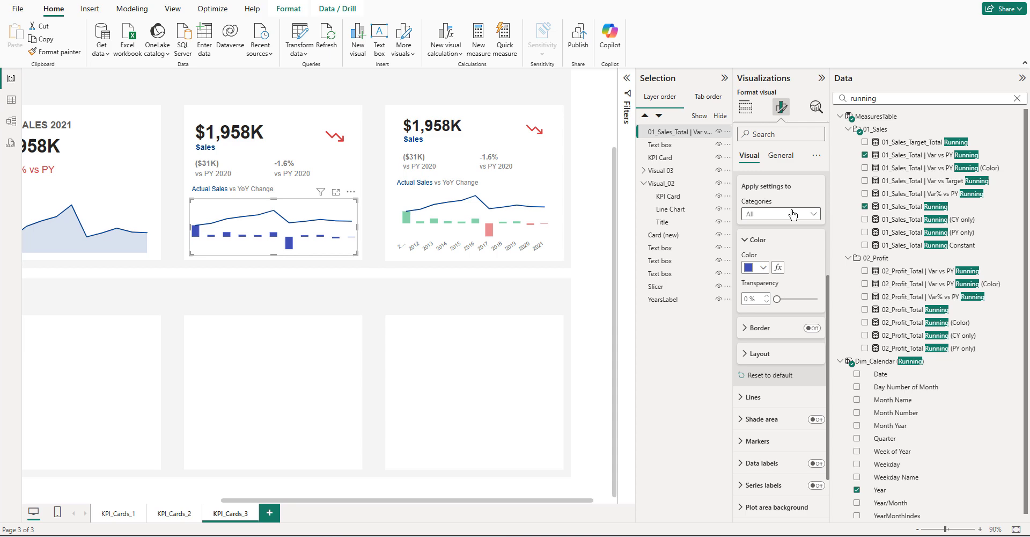
# - Color the combo chart's columns conditionally by field value, based on 01_Sales_Total | Var vs PY Running (Color)
pyautogui.click(779, 266)
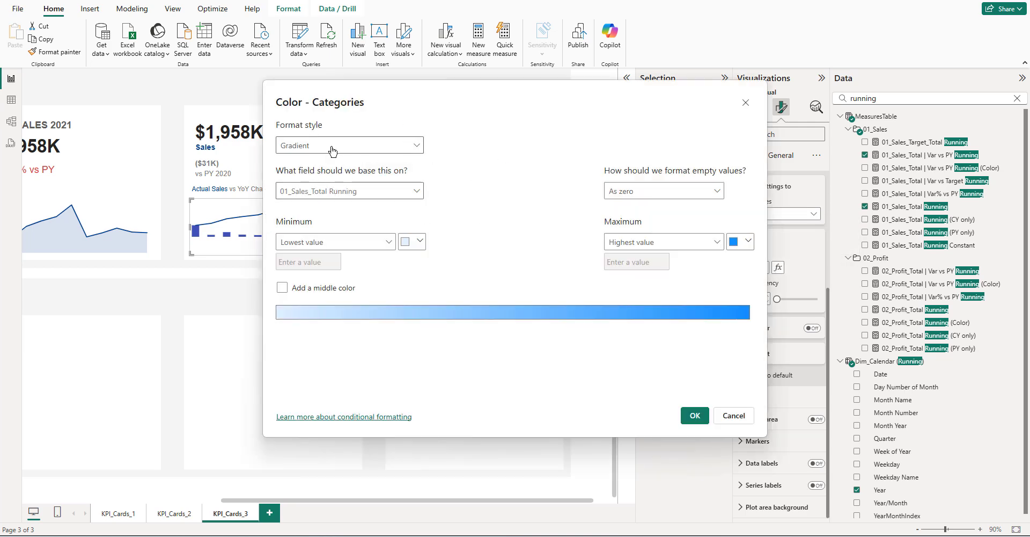
pyautogui.click(375, 145)
pyautogui.click(305, 198)
pyautogui.click(324, 190)
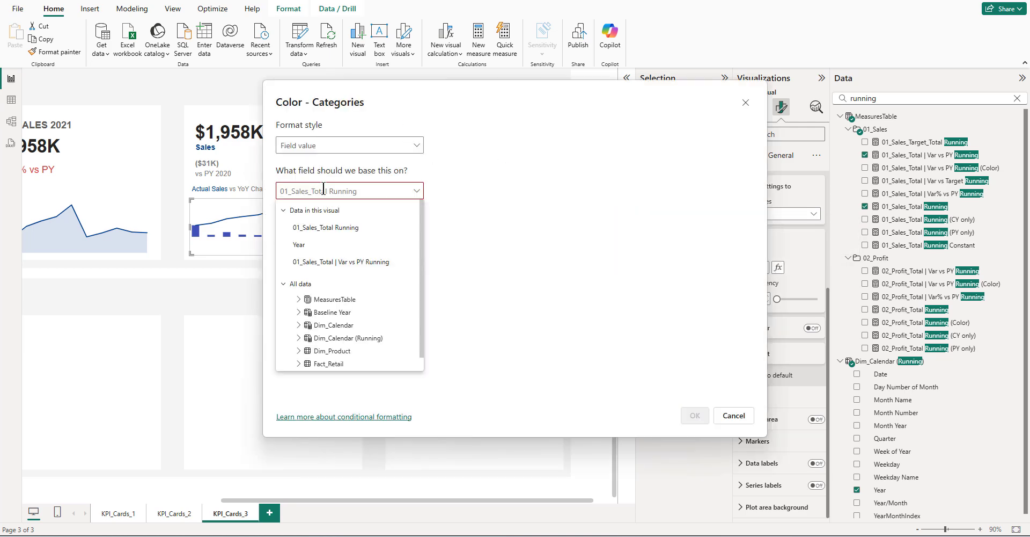
pyautogui.write('color')
pyautogui.scroll(-5, 394, 290)
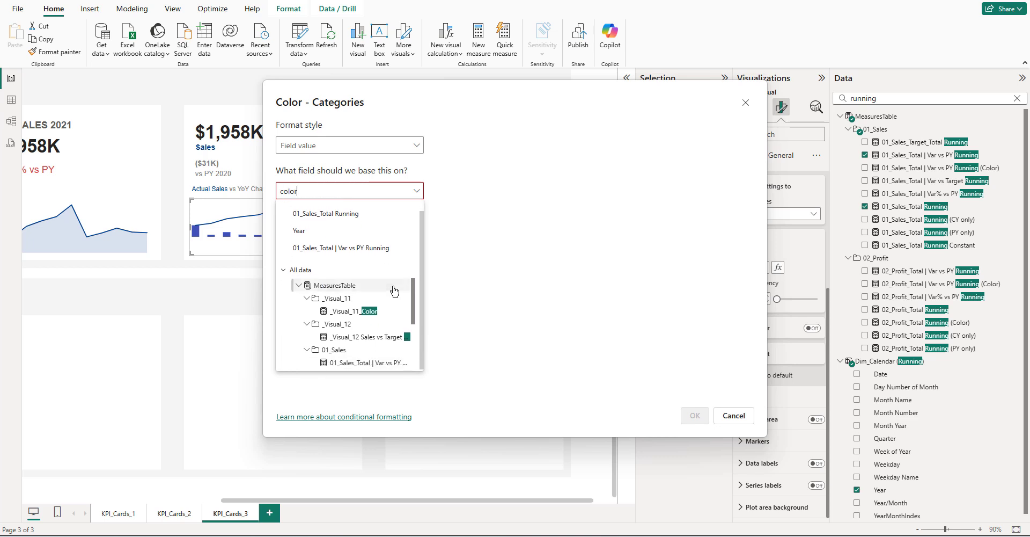
pyautogui.moveTo(412, 330); pyautogui.dragTo(414, 311)
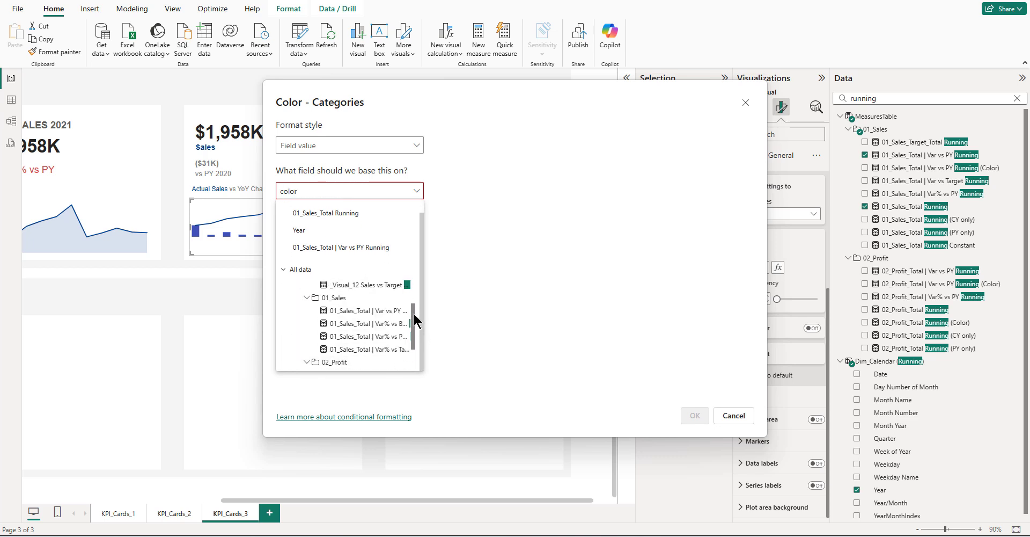
pyautogui.click(379, 310)
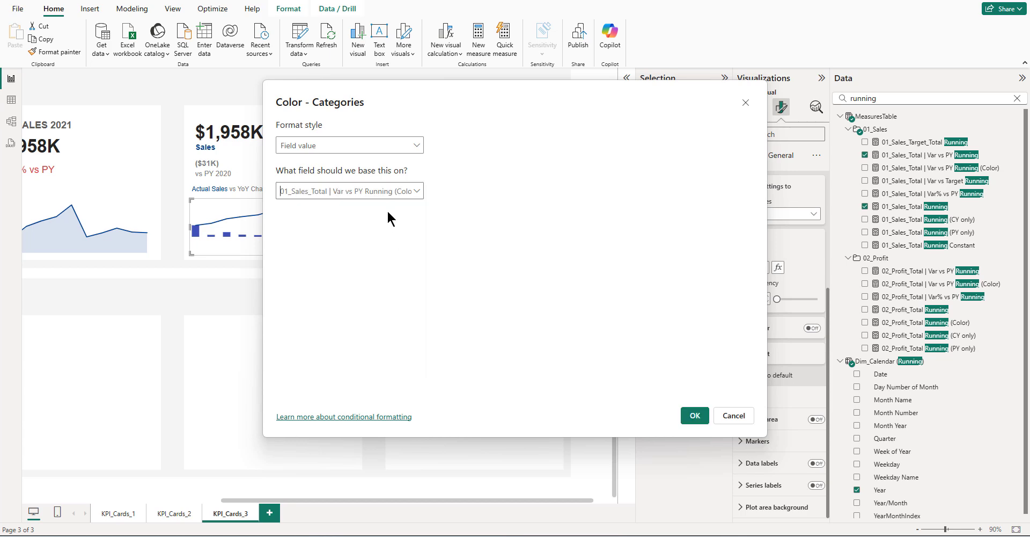
pyautogui.click(694, 416)
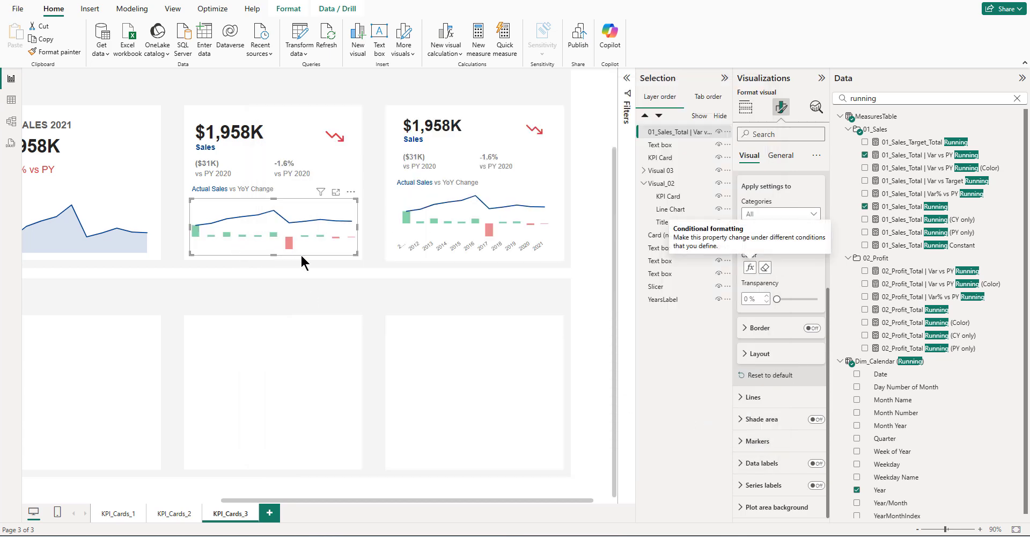
# - Turn on the combo chart's X-axis values and set their font size to 8
pyautogui.scroll(5, 797, 217)
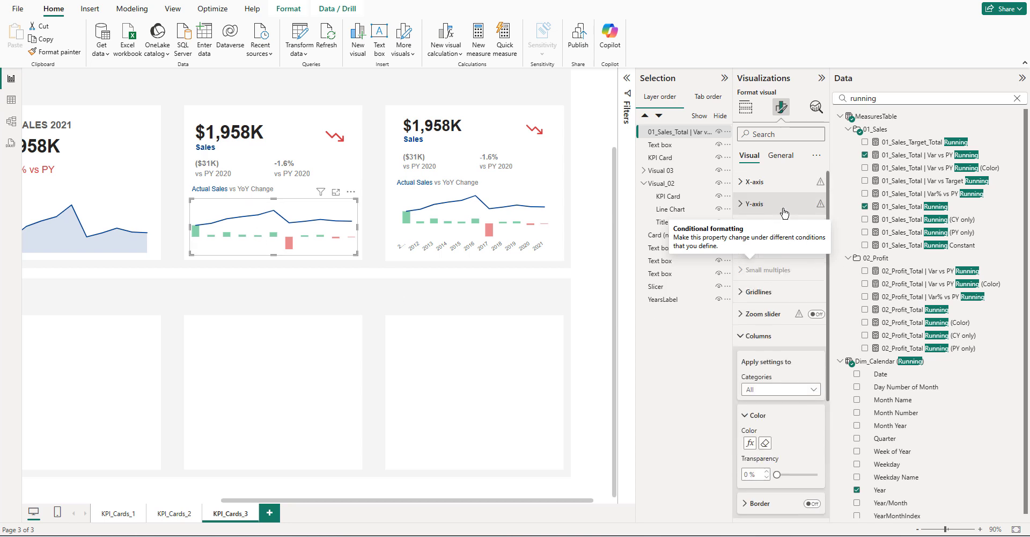
pyautogui.click(770, 303)
pyautogui.click(756, 183)
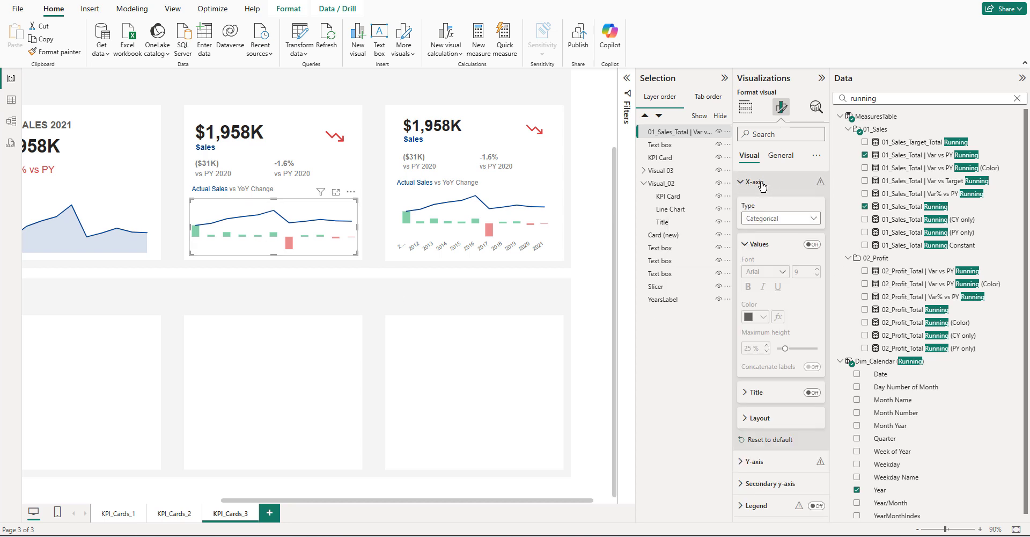
pyautogui.click(811, 244)
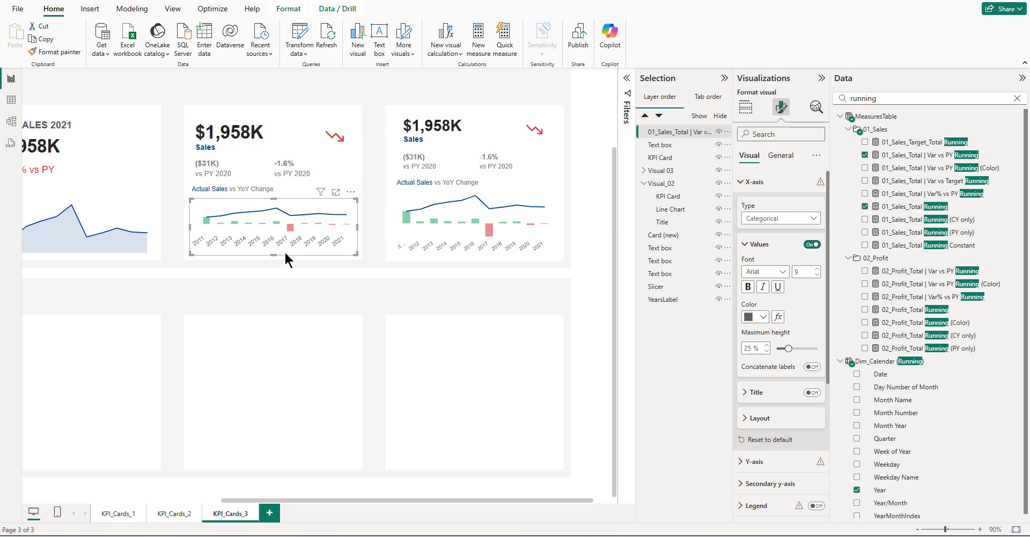
pyautogui.click(802, 272)
pyautogui.write('8')
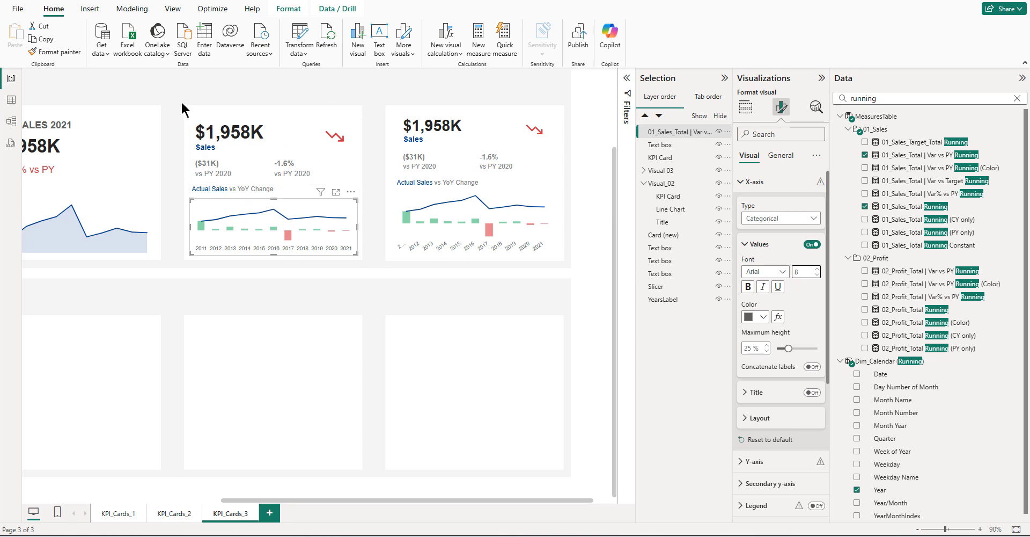
# - Nudge the third card's KPI visual and Actual Sales vs YoY Change title upward together, and extend the combo chart's top edge up to the title
pyautogui.moveTo(182, 101); pyautogui.dragTo(376, 202)
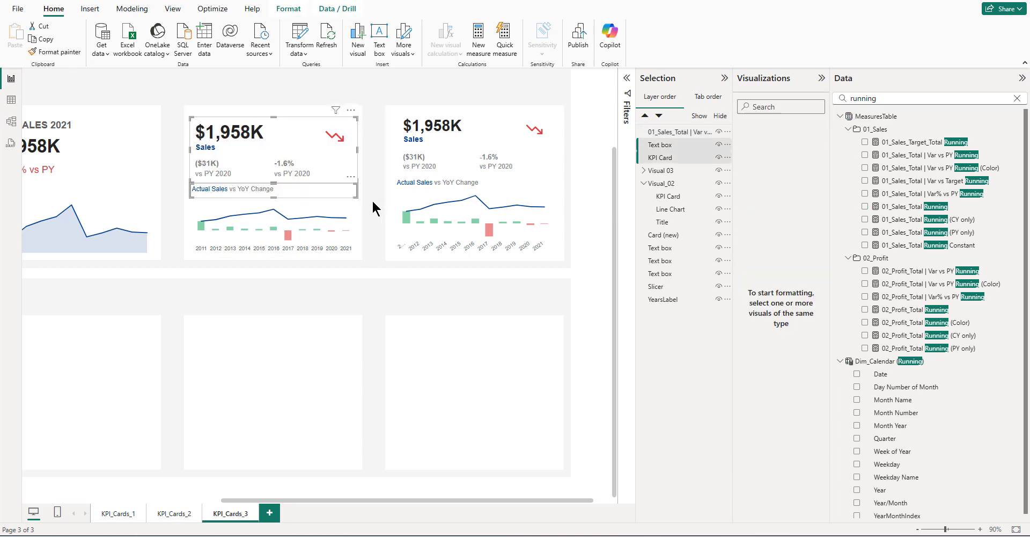
pyautogui.press('Up')
pyautogui.press('Up')
pyautogui.press('Up')
pyautogui.press('Up')
pyautogui.press('Up')
pyautogui.press('Up')
pyautogui.press('Up')
pyautogui.press('Up')
pyautogui.press('Up')
pyautogui.press('Up')
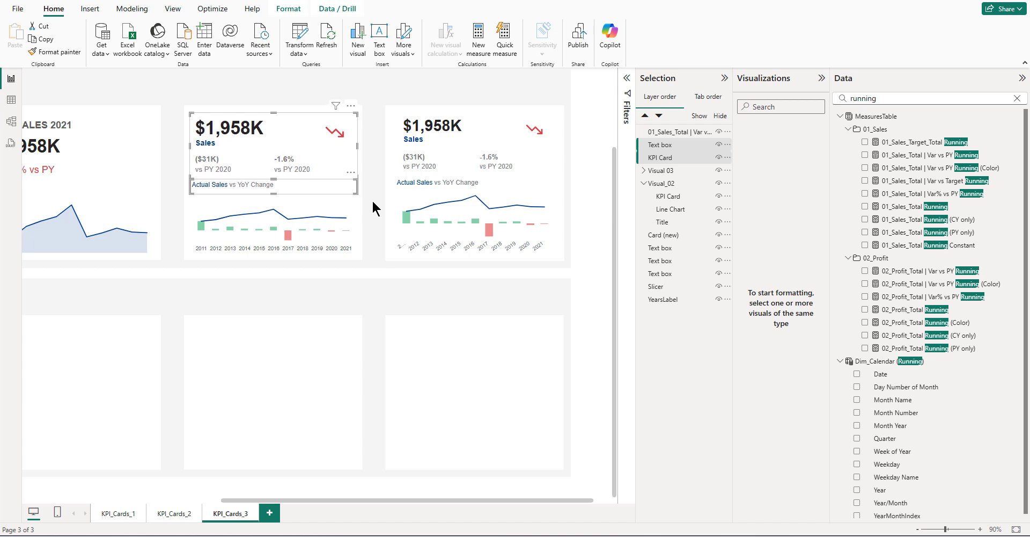
pyautogui.press('Up')
pyautogui.press('Up')
pyautogui.press('Up')
pyautogui.press('Up')
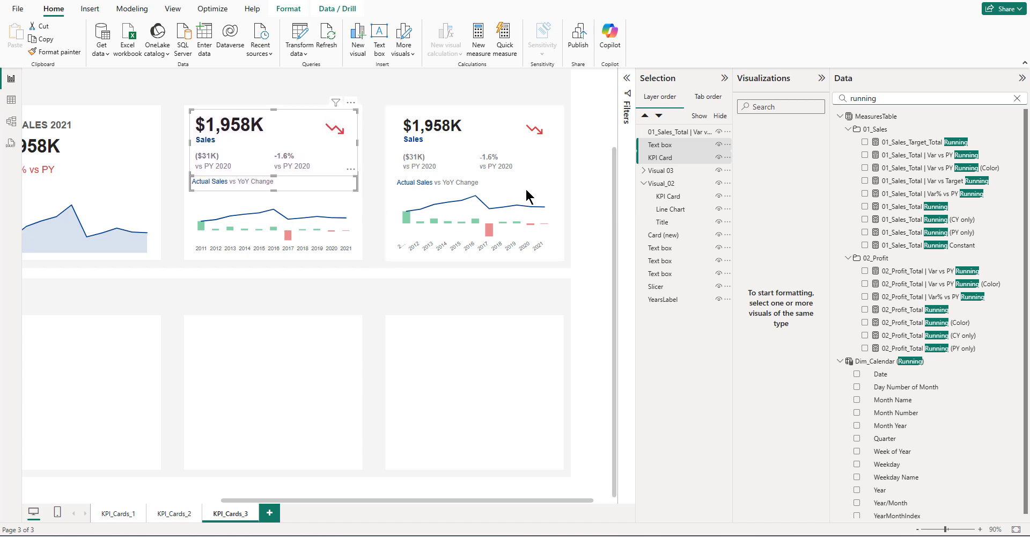
pyautogui.click(300, 206)
pyautogui.moveTo(275, 199); pyautogui.dragTo(273, 190)
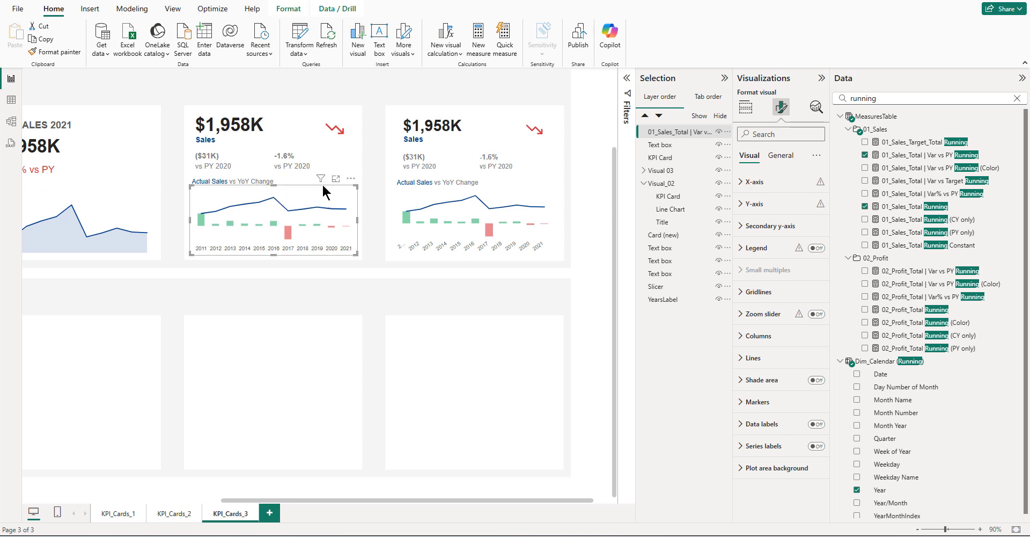
# - Set the font size of the third card's 01_Sales_Total callout value to 23
pyautogui.click(286, 134)
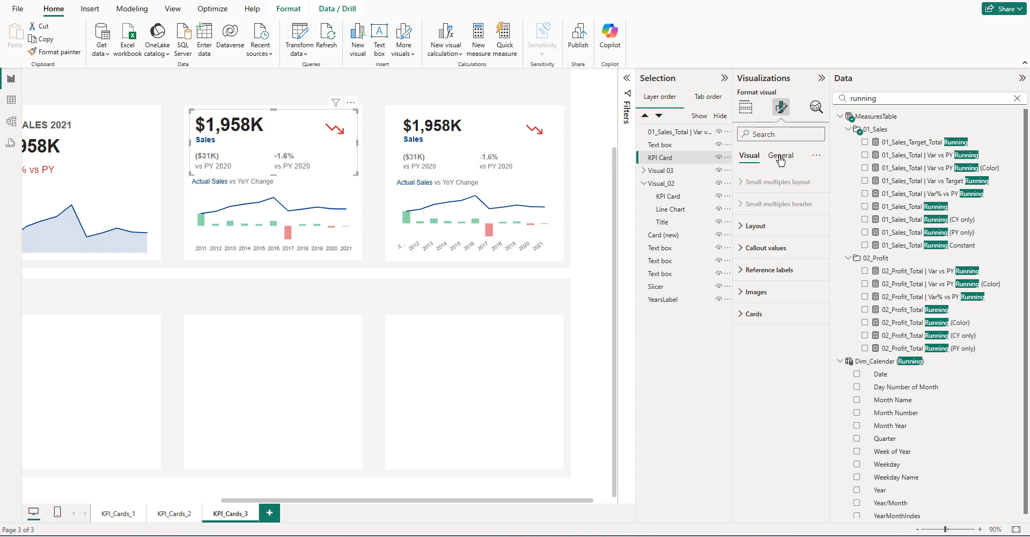
pyautogui.click(766, 248)
pyautogui.click(808, 356)
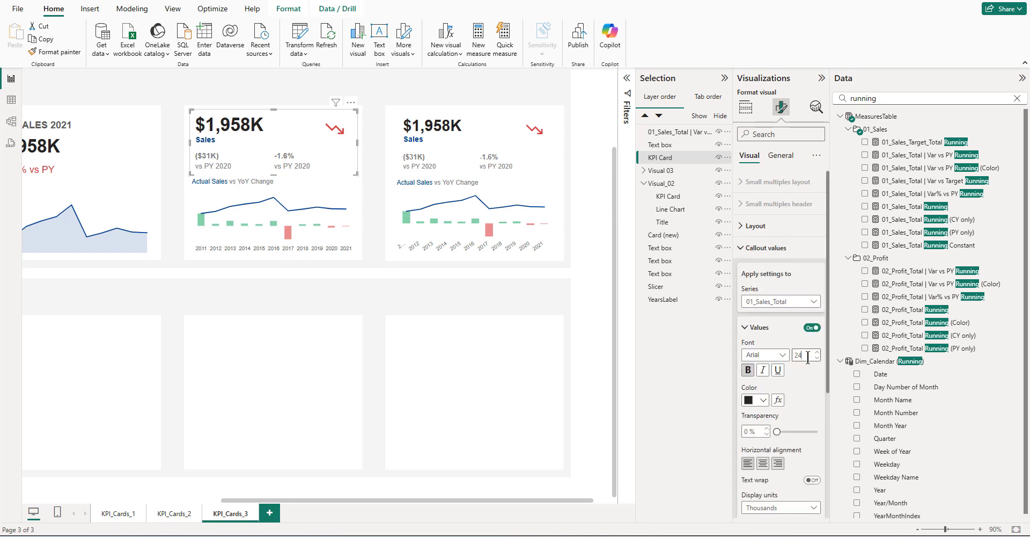
pyautogui.press('Return')
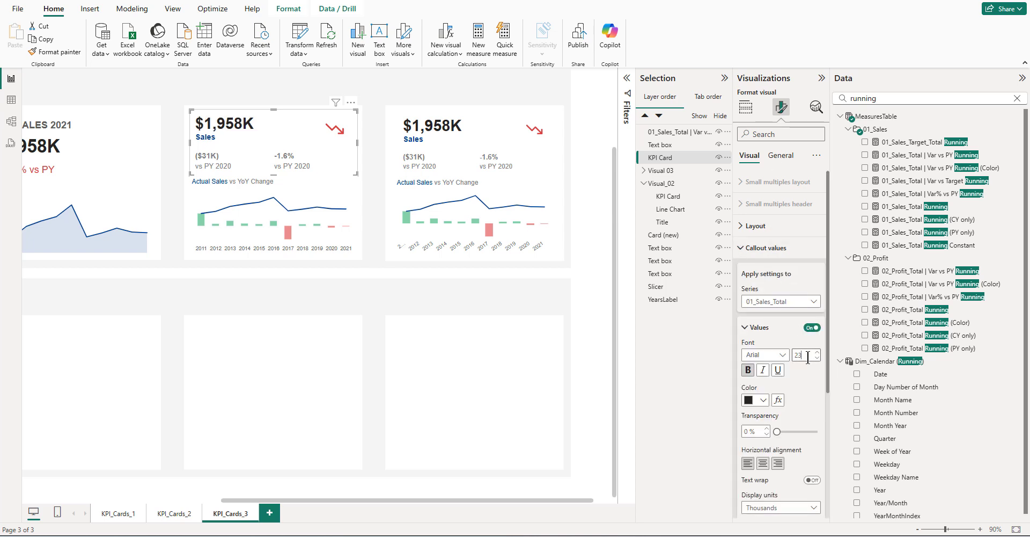
# - Shorten the third card's KPI visual from its lower edge to a height of about 126
pyautogui.press('Return')
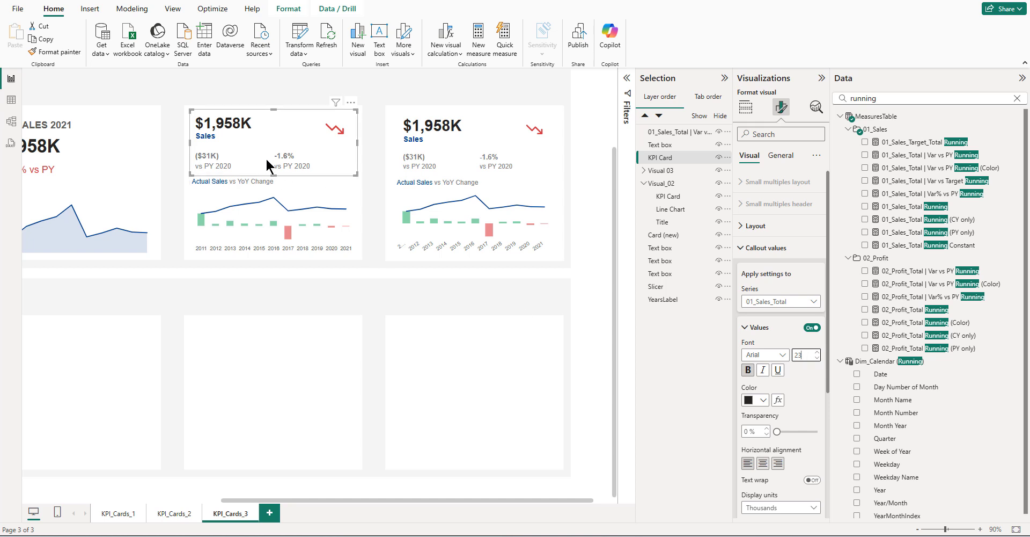
pyautogui.click(780, 155)
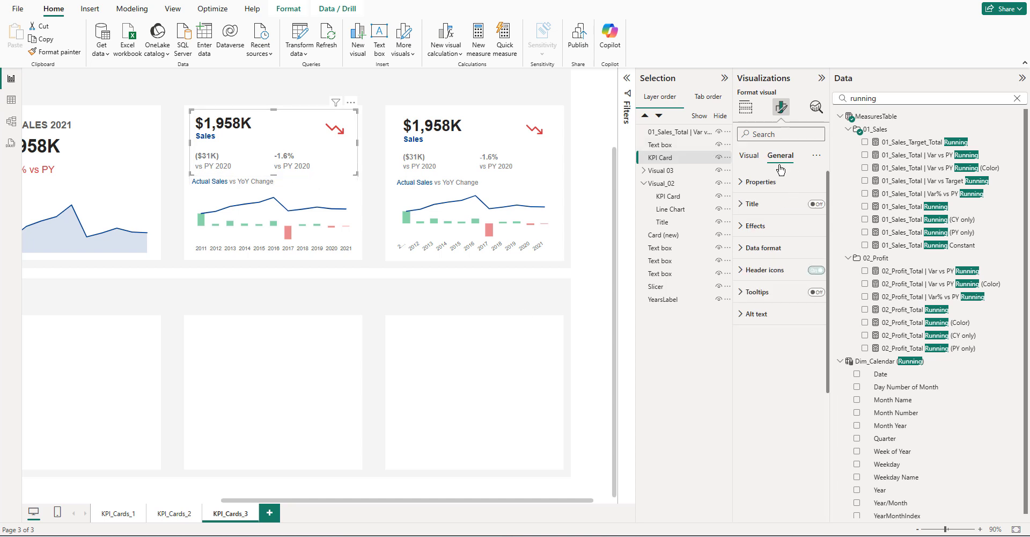
pyautogui.click(766, 182)
pyautogui.click(770, 330)
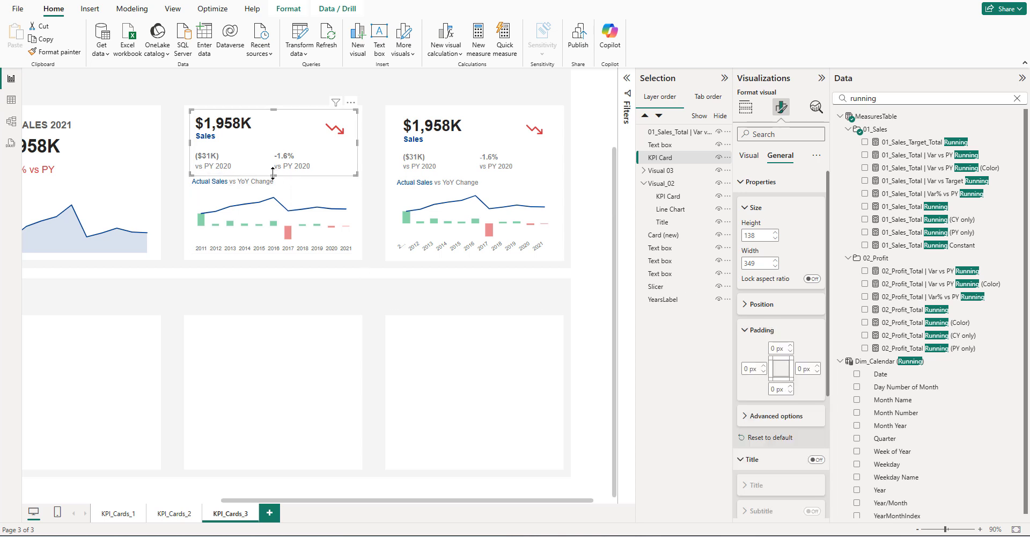
pyautogui.moveTo(273, 173); pyautogui.dragTo(273, 167)
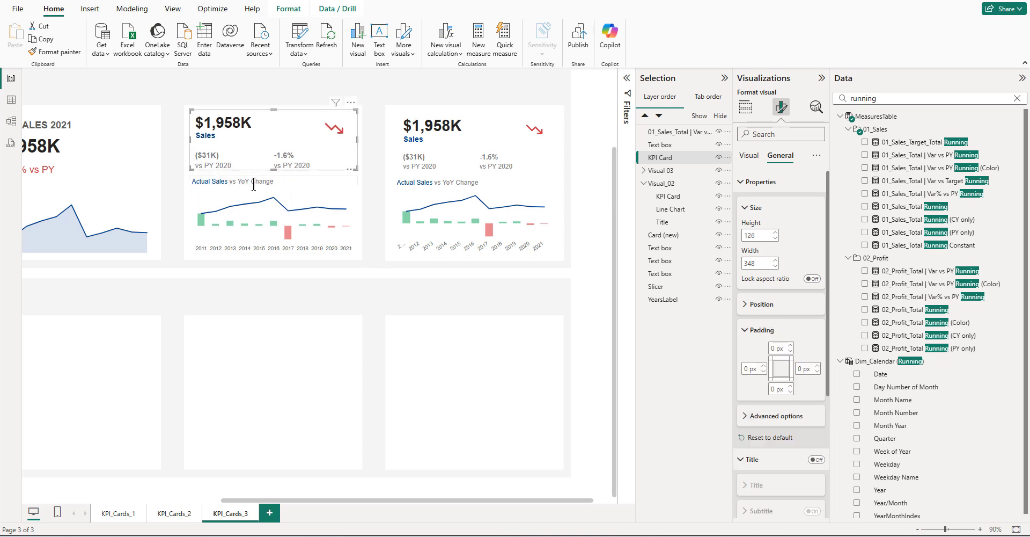
# - Move the third card's Actual Sales vs YoY Change title up to a vertical position of about 407
pyautogui.click(301, 181)
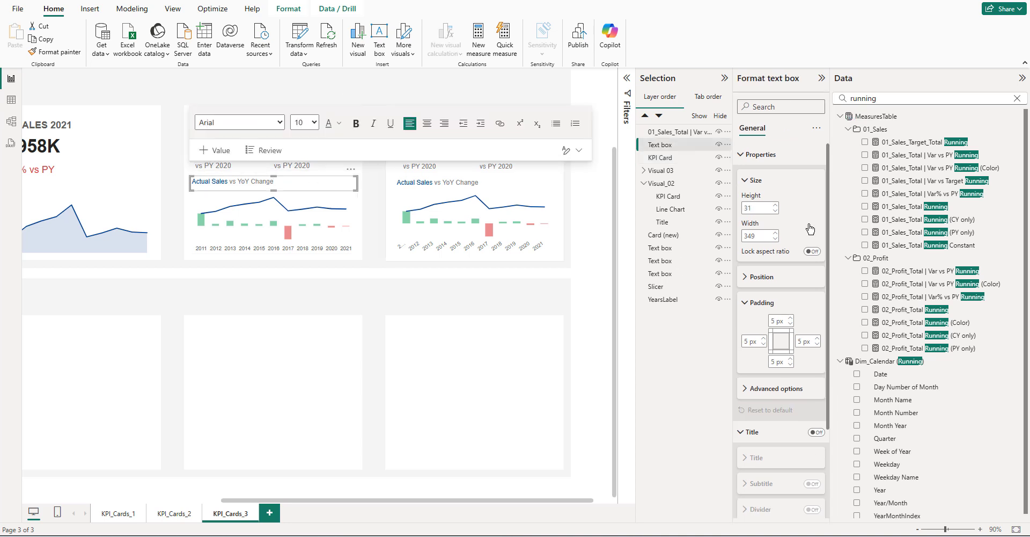
pyautogui.click(765, 276)
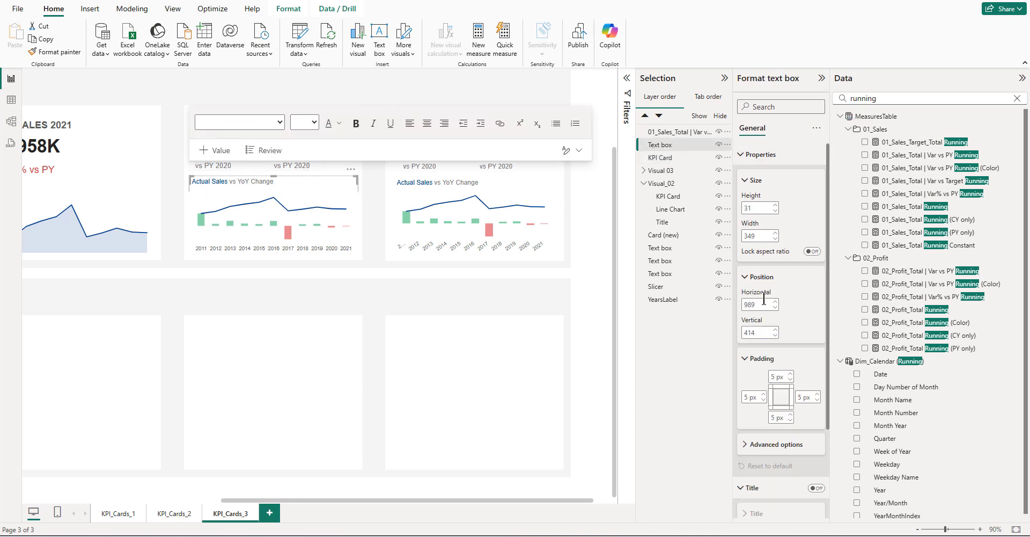
pyautogui.click(758, 332)
pyautogui.write('406')
pyautogui.press('Return')
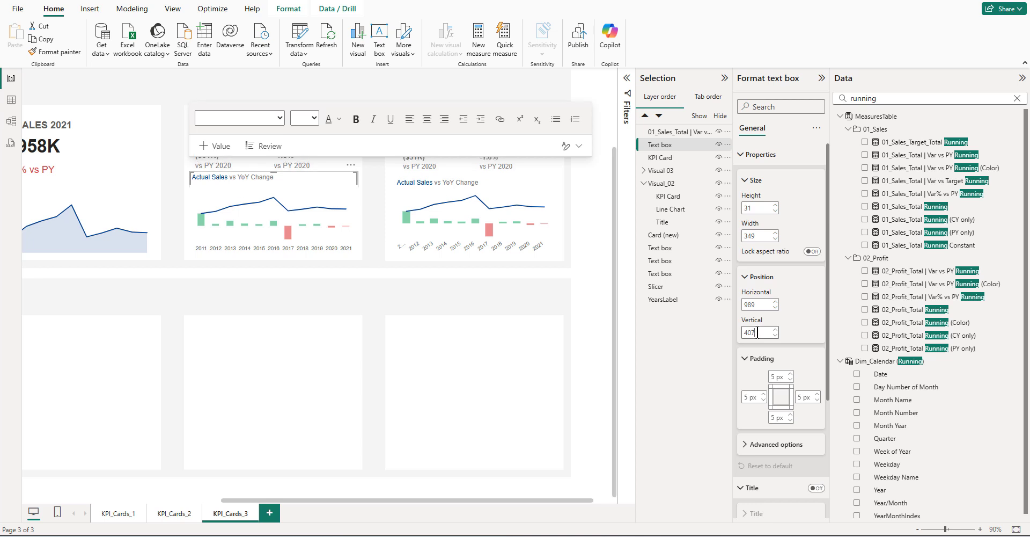
pyautogui.press('Up')
pyautogui.press('Up')
# - Set the combo chart's padding to 0 px on all four sides
pyautogui.click(289, 200)
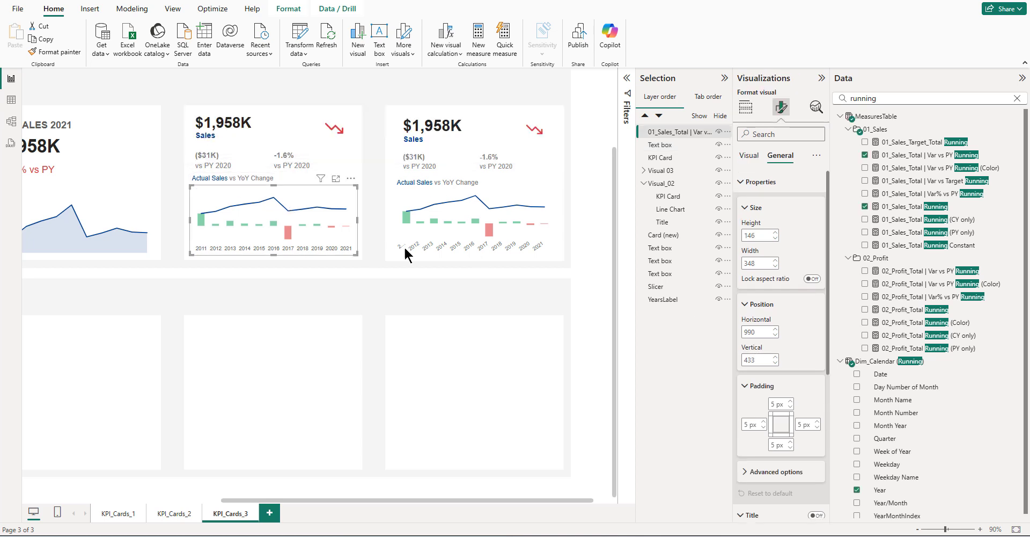
pyautogui.click(749, 424)
pyautogui.write('0')
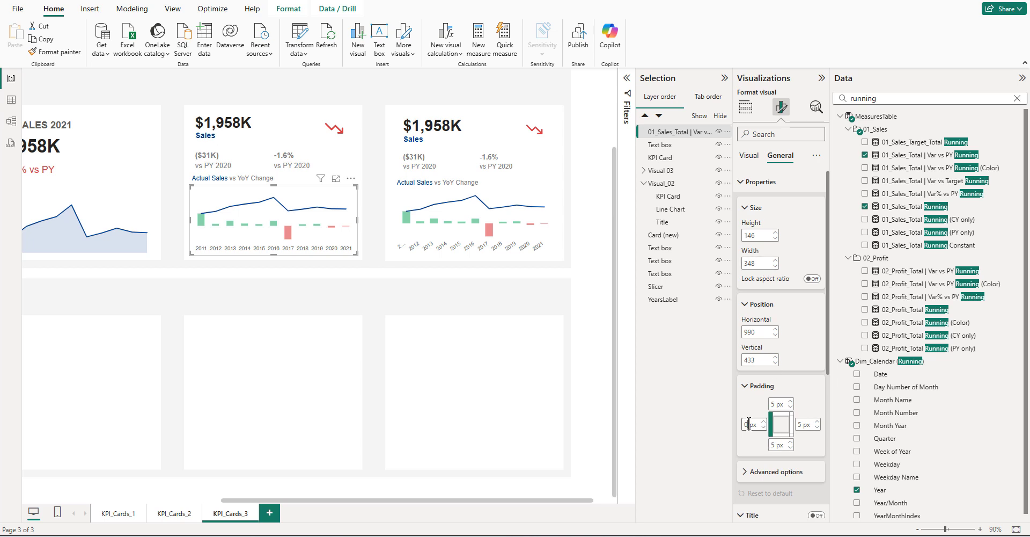
pyautogui.press('Return')
pyautogui.click(777, 404)
pyautogui.write('0')
pyautogui.click(774, 443)
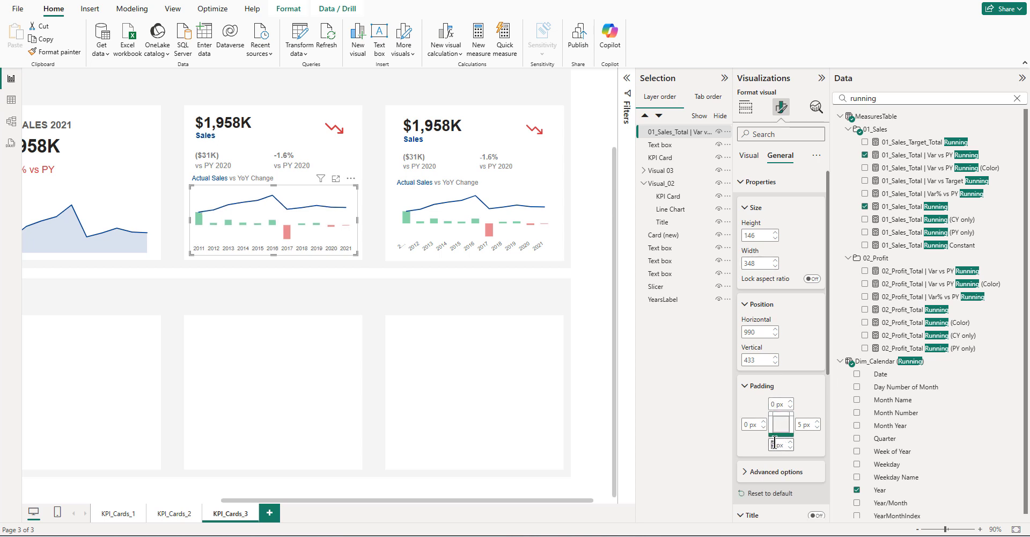
pyautogui.write('0')
pyautogui.click(803, 425)
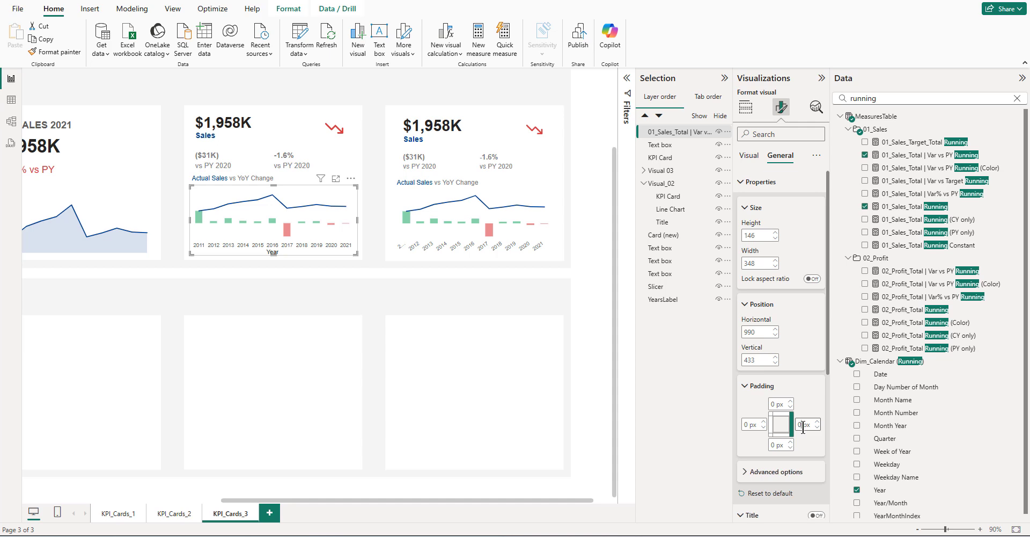
pyautogui.write('0')
pyautogui.click(585, 221)
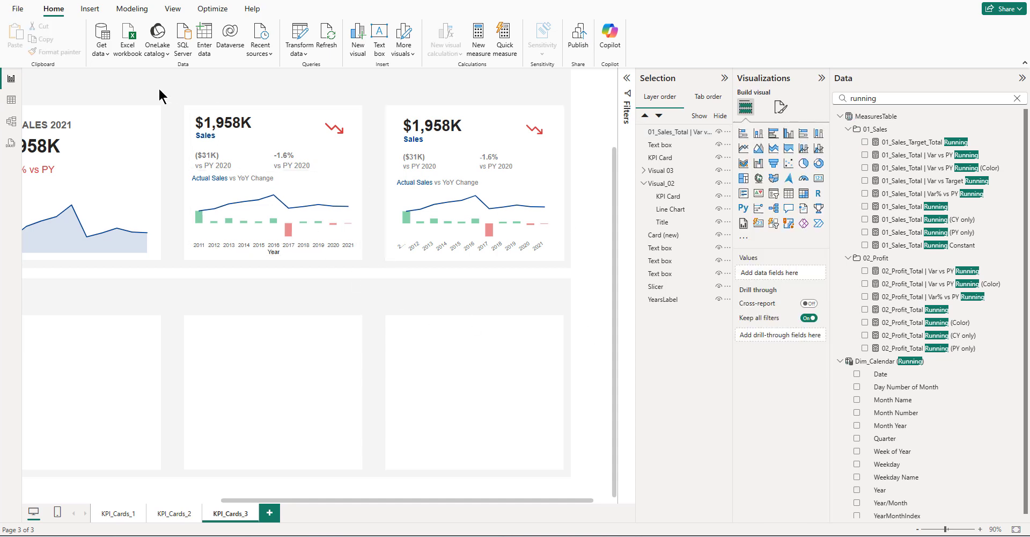
# - Group the third card's KPI visual, title and combo chart, and delete the old Visual 03 group from the fourth slot
pyautogui.moveTo(177, 100); pyautogui.dragTo(369, 268)
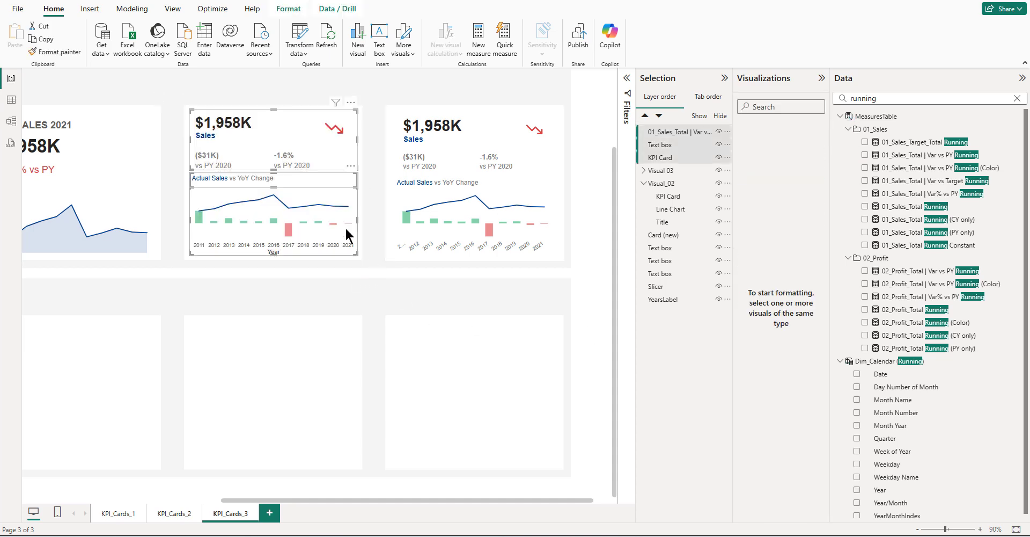
pyautogui.rightClick(298, 194)
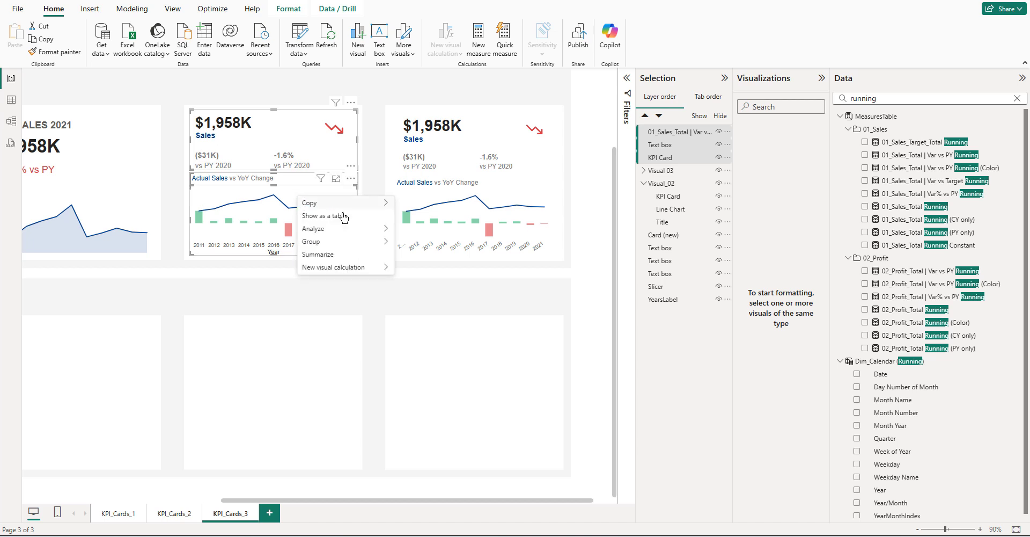
pyautogui.click(412, 242)
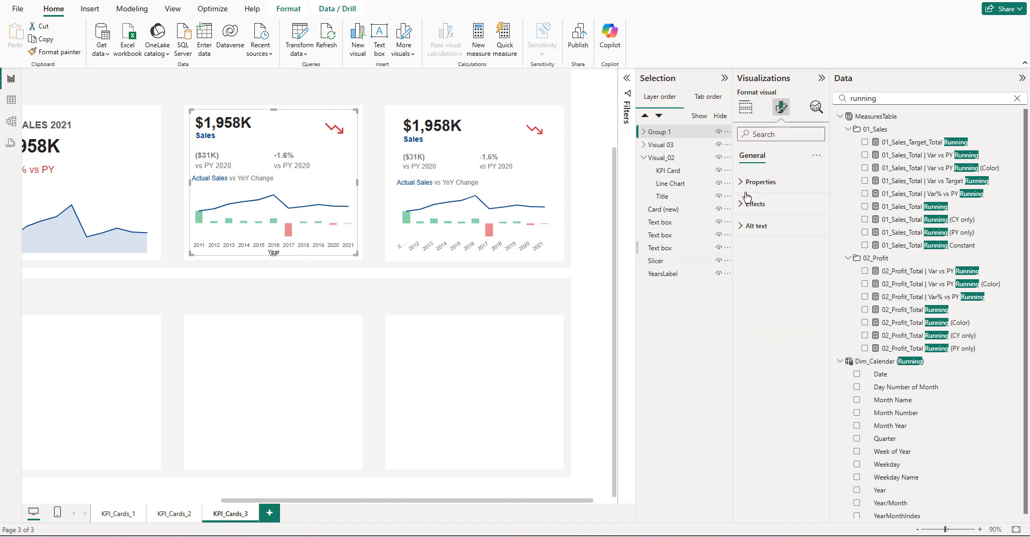
pyautogui.click(535, 211)
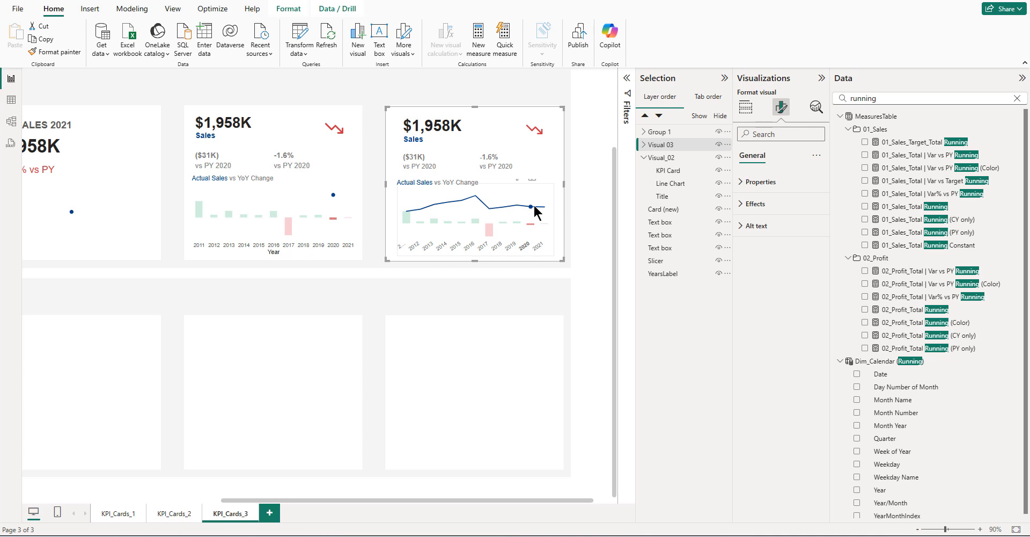
pyautogui.press('Delete')
# - Rename the third card's new group as Visual_03
pyautogui.click(660, 132)
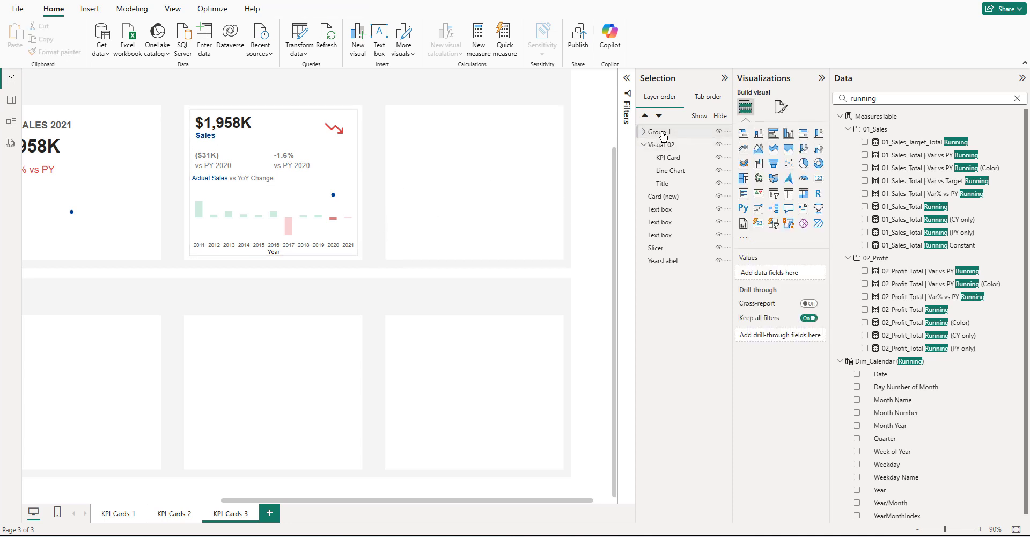
pyautogui.doubleClick(661, 132)
pyautogui.write('Visual_03')
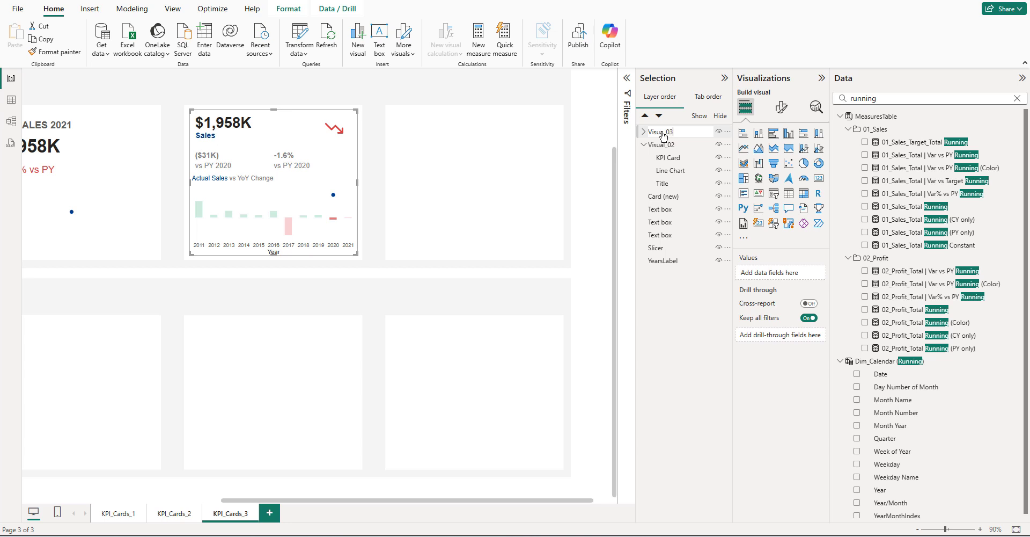
pyautogui.press('Return')
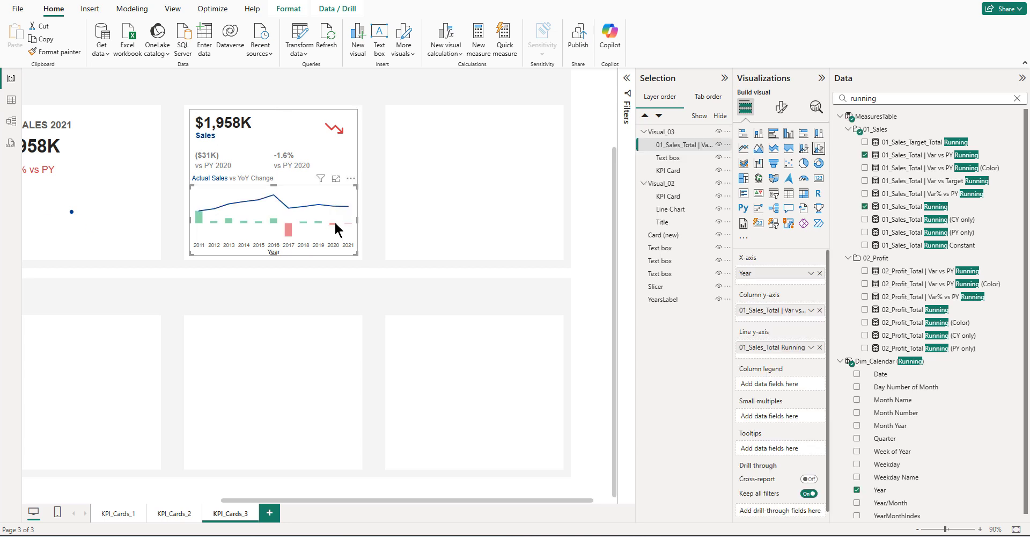
pyautogui.click(585, 190)
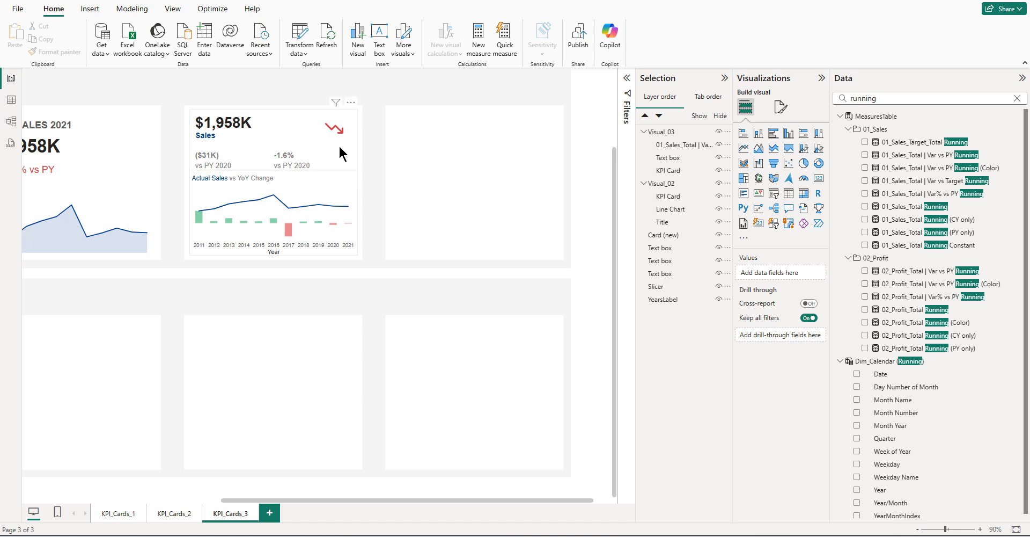
# - Move the KPI Card to the front of the layer order within the Visual_03 group
pyautogui.click(673, 146)
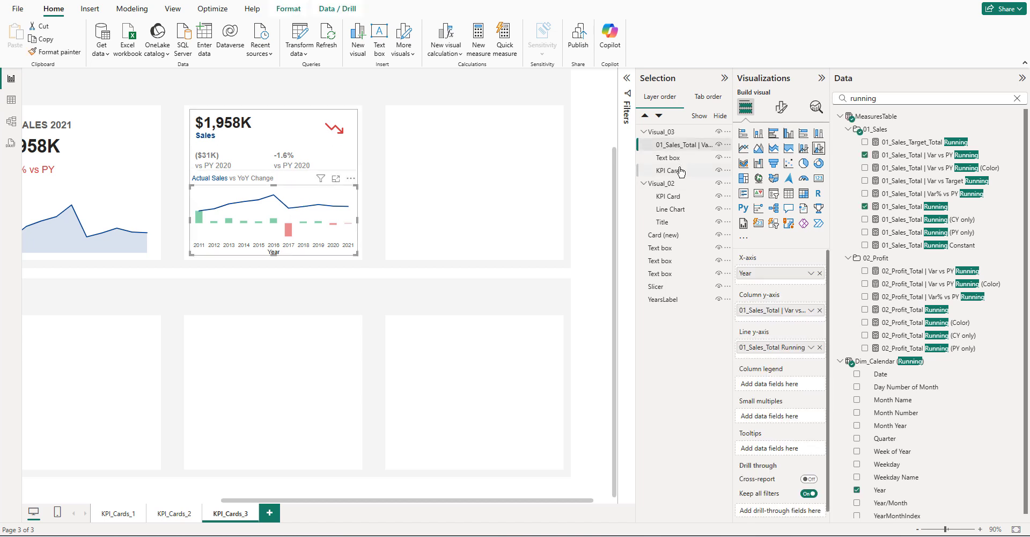
pyautogui.click(670, 158)
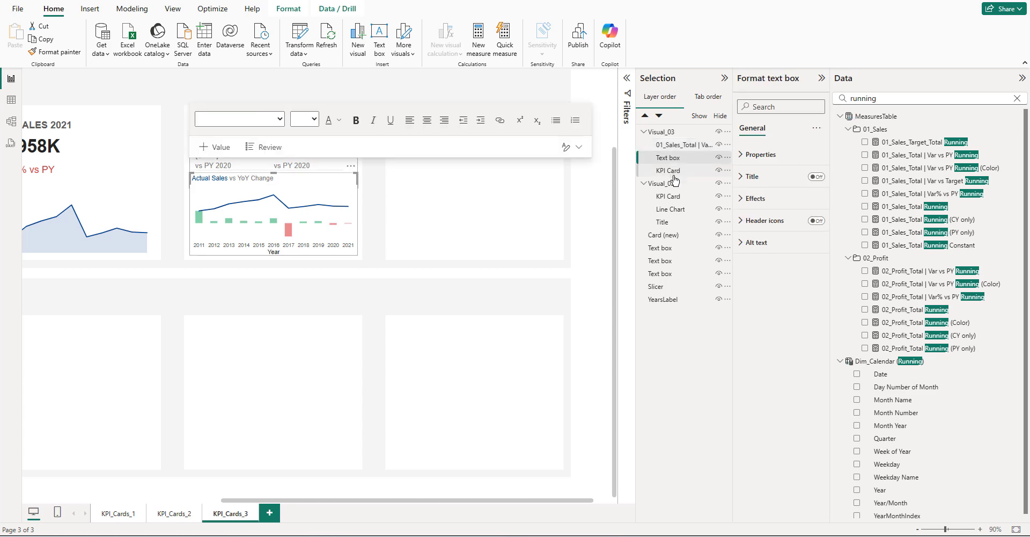
pyautogui.click(674, 172)
pyautogui.moveTo(675, 176); pyautogui.dragTo(669, 142)
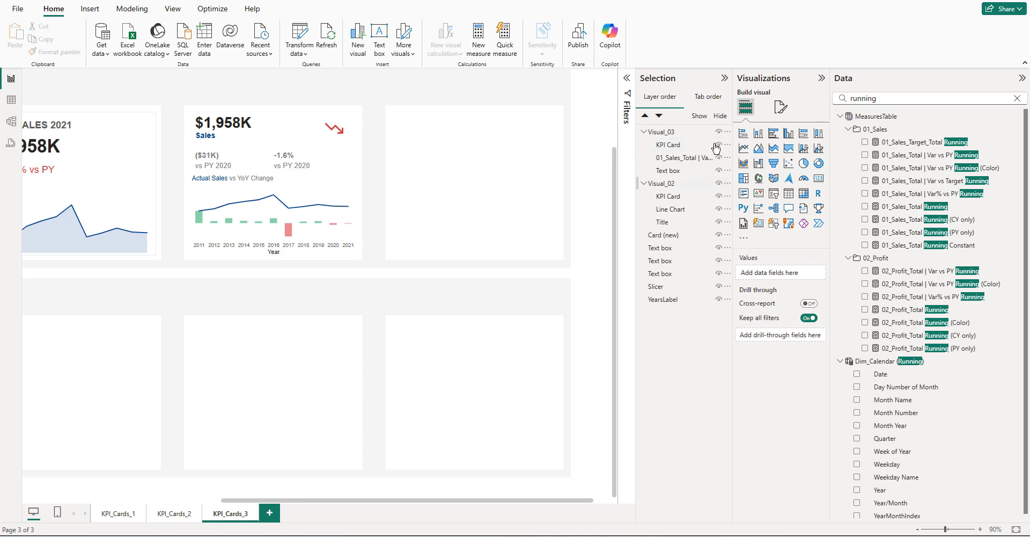
# - Turn off the header icons for the combo chart, title text box and KPI visual in the Visual_03 group
pyautogui.click(324, 153)
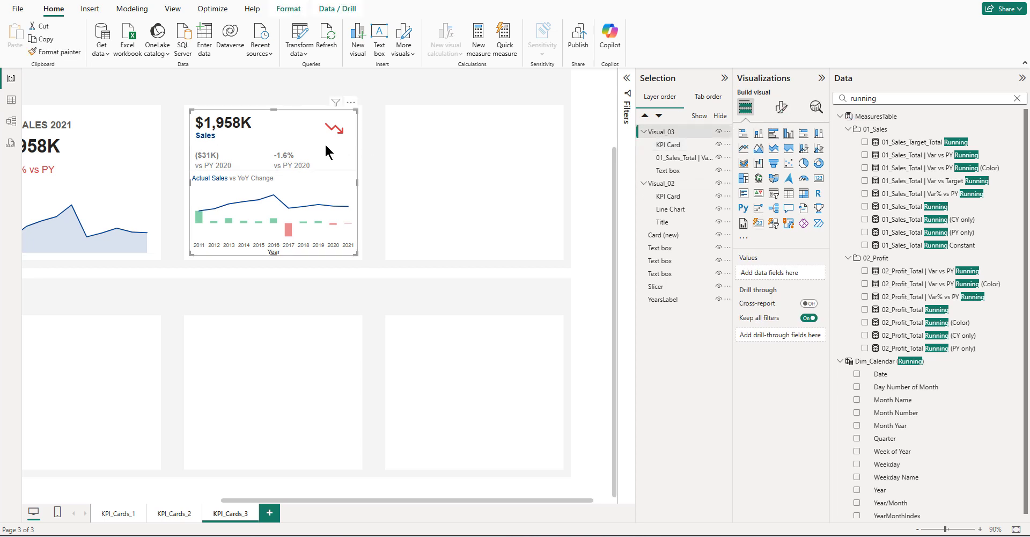
pyautogui.click(334, 194)
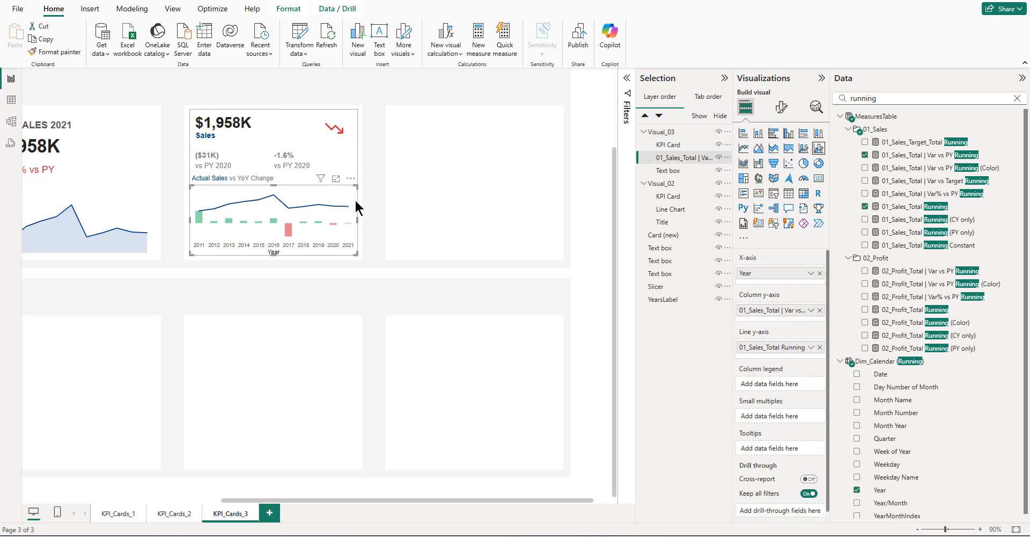
pyautogui.click(782, 106)
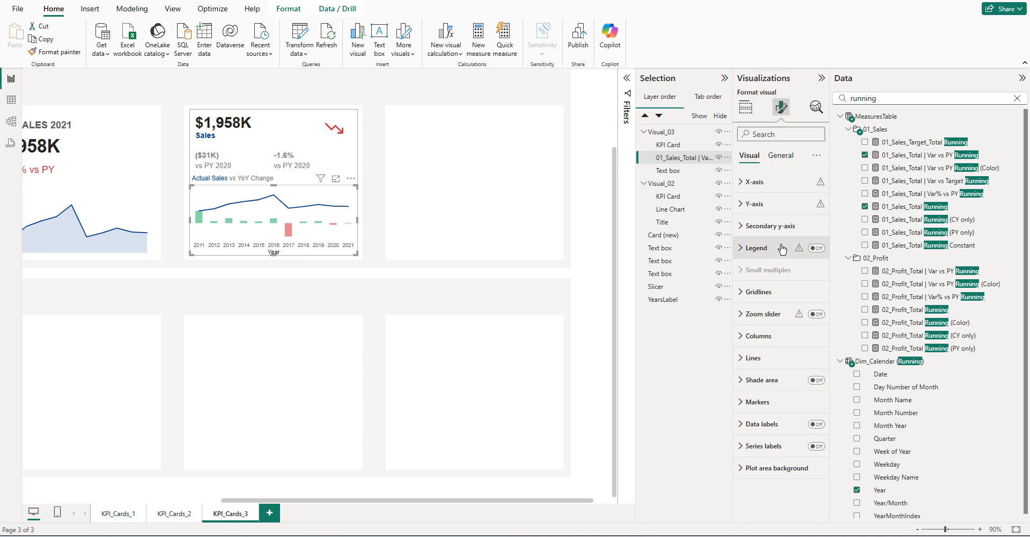
pyautogui.click(773, 157)
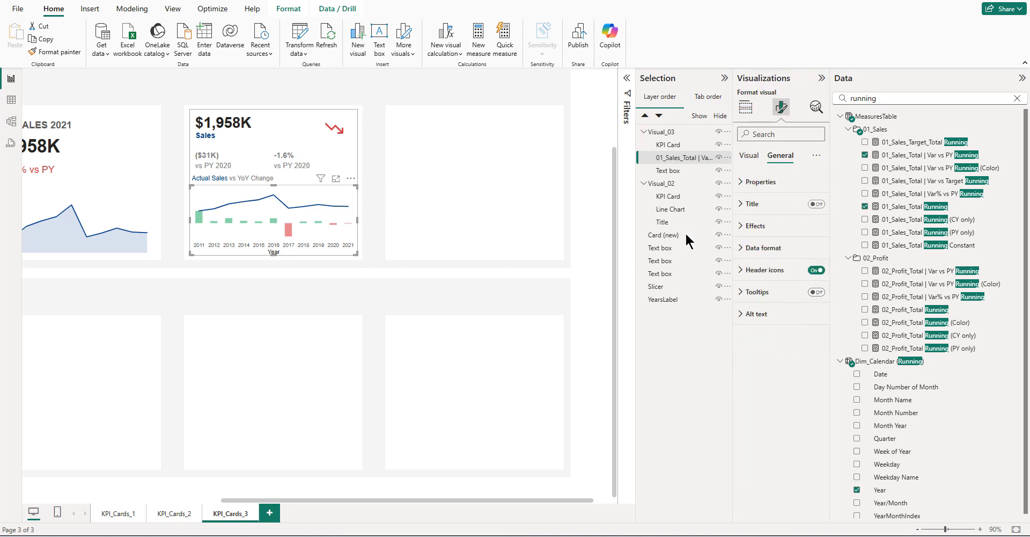
pyautogui.click(816, 270)
pyautogui.click(293, 178)
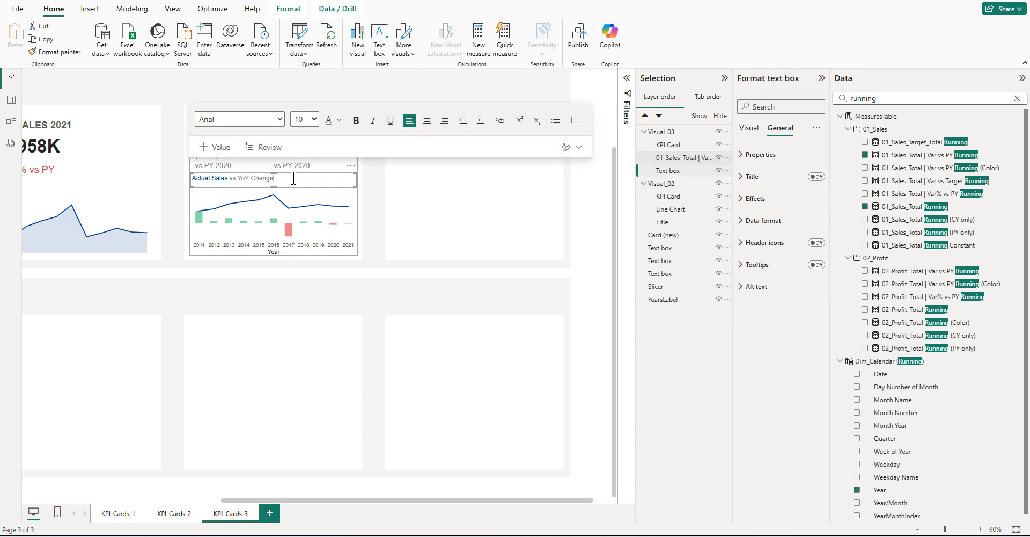
pyautogui.click(816, 221)
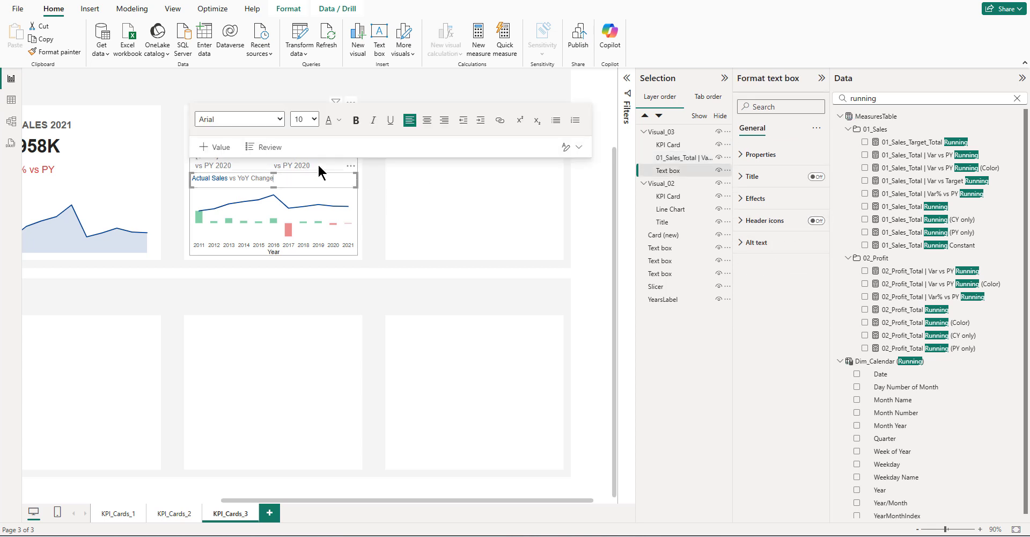
pyautogui.click(317, 163)
pyautogui.click(816, 271)
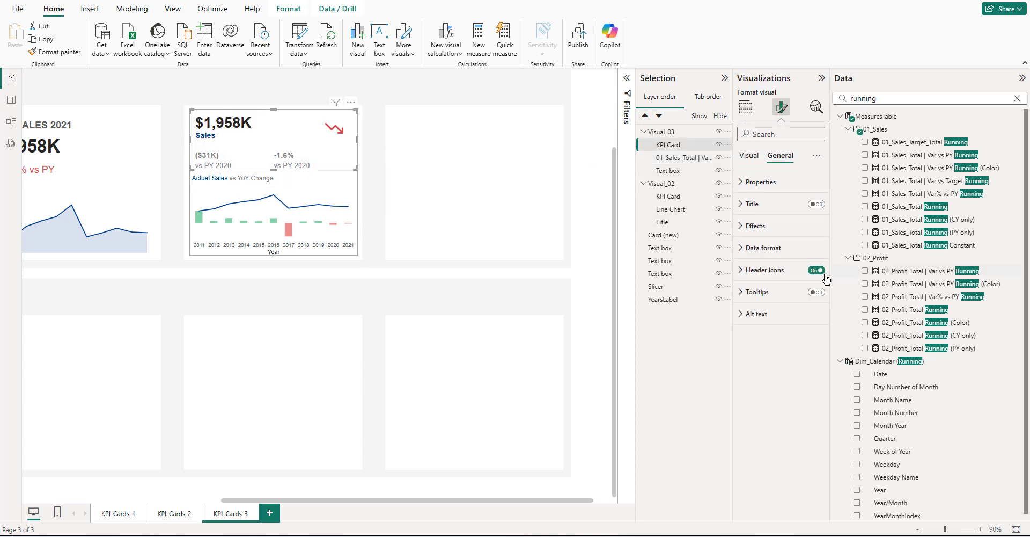
pyautogui.click(590, 172)
pyautogui.scroll(-4, 574, 178)
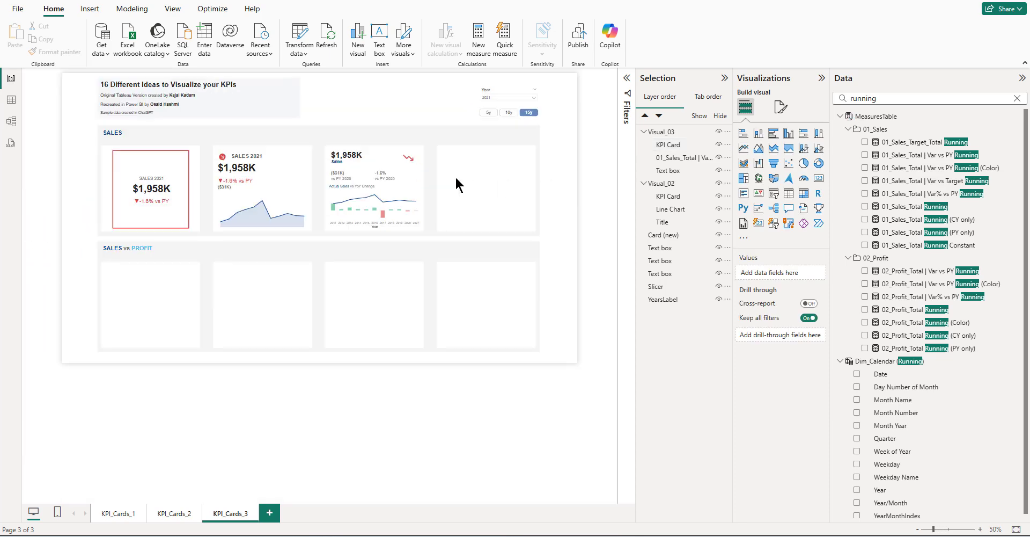
pyautogui.scroll(1, 455, 182)
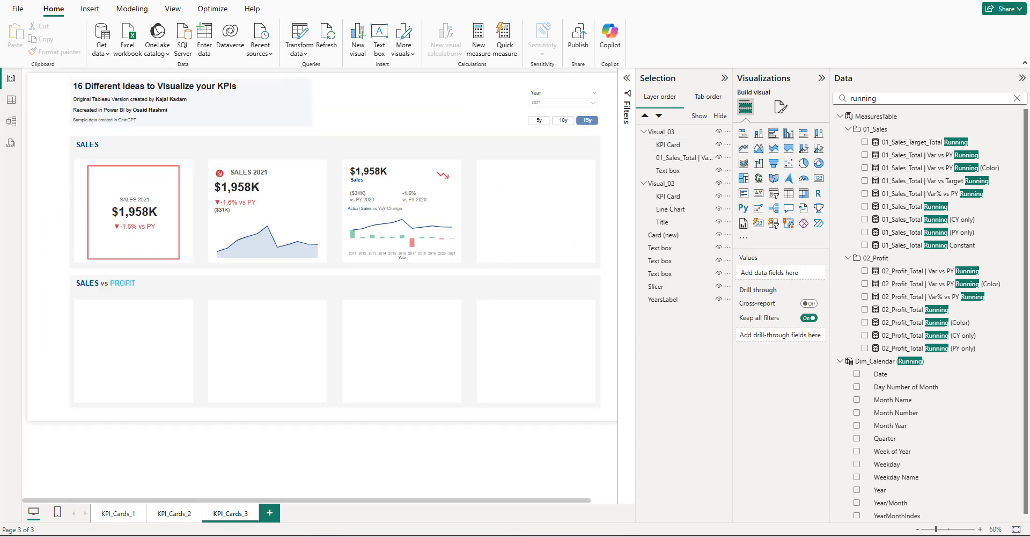
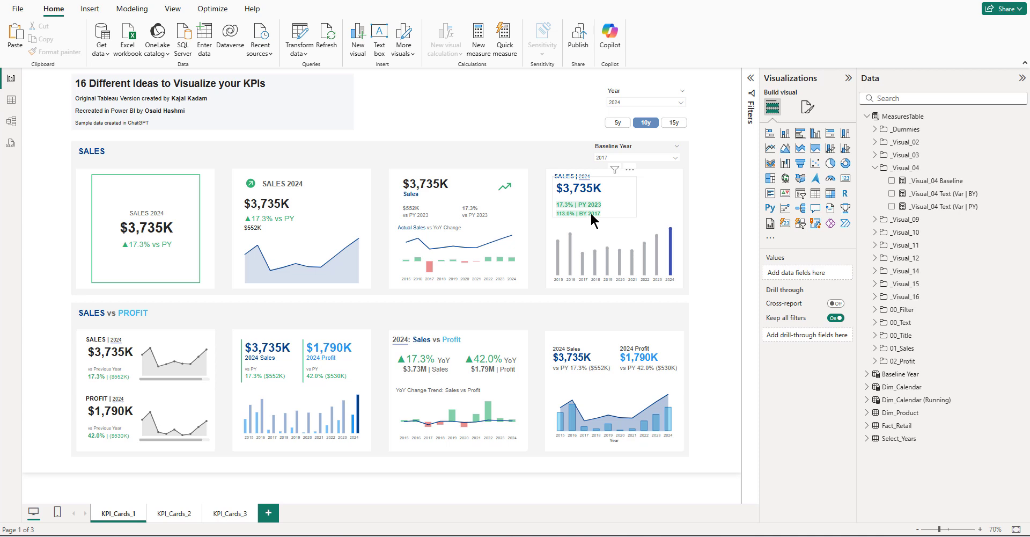
# - Examine the fourth sales card's Baseline Year slicer on page KPI_Cards_1, and return to page KPI_Cards_3
pyautogui.click(617, 152)
pyautogui.click(729, 169)
pyautogui.click(611, 146)
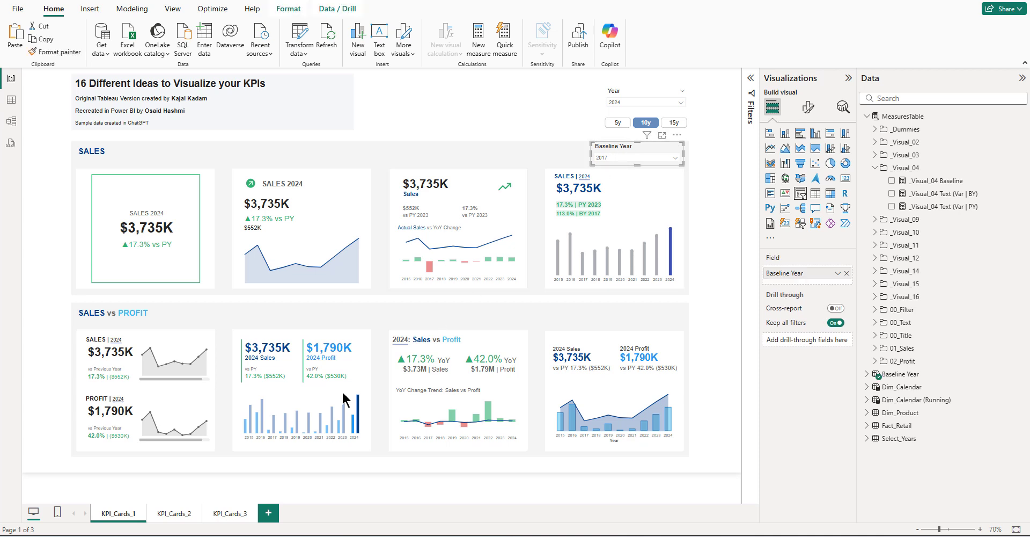
pyautogui.click(242, 513)
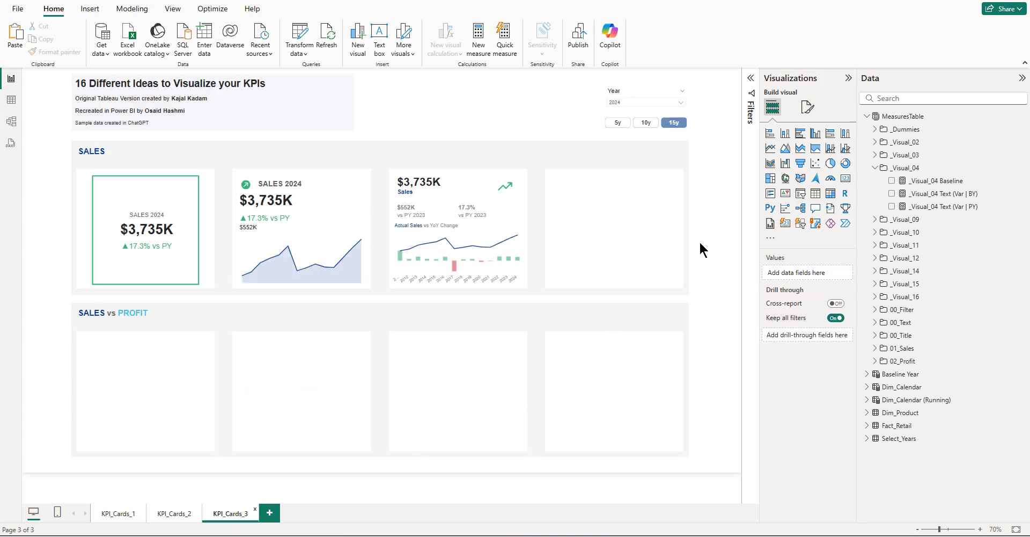
# - Paste the Baseline Year slicer onto page KPI_Cards_3 above the fourth sales card
pyautogui.hotkey('ctrl', 'v')
pyautogui.click(543, 293)
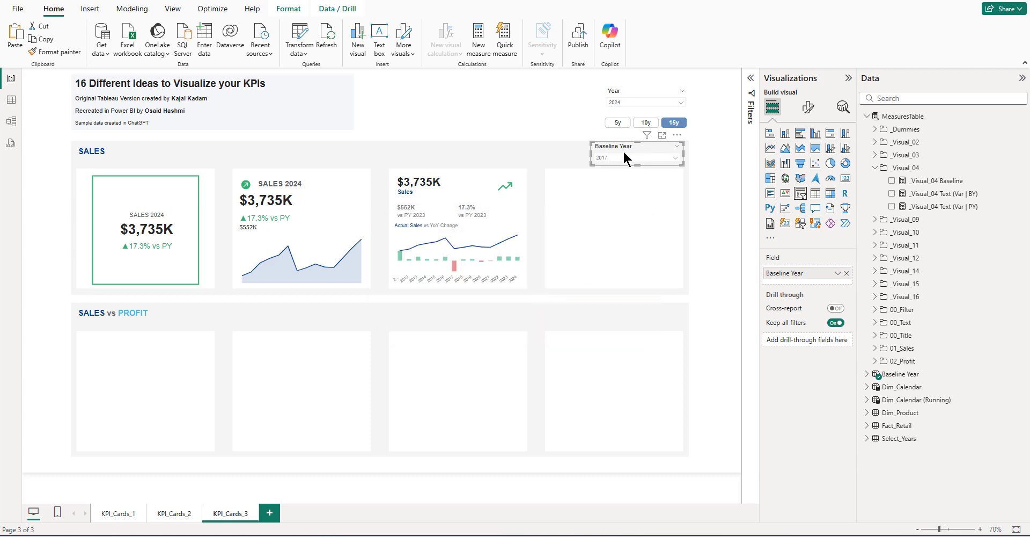
# - Copy the finished fourth sales card from KPI_Cards_1 to KPI_Cards_3 and place it in the last SALES vs PROFIT placeholder
pyautogui.click(118, 513)
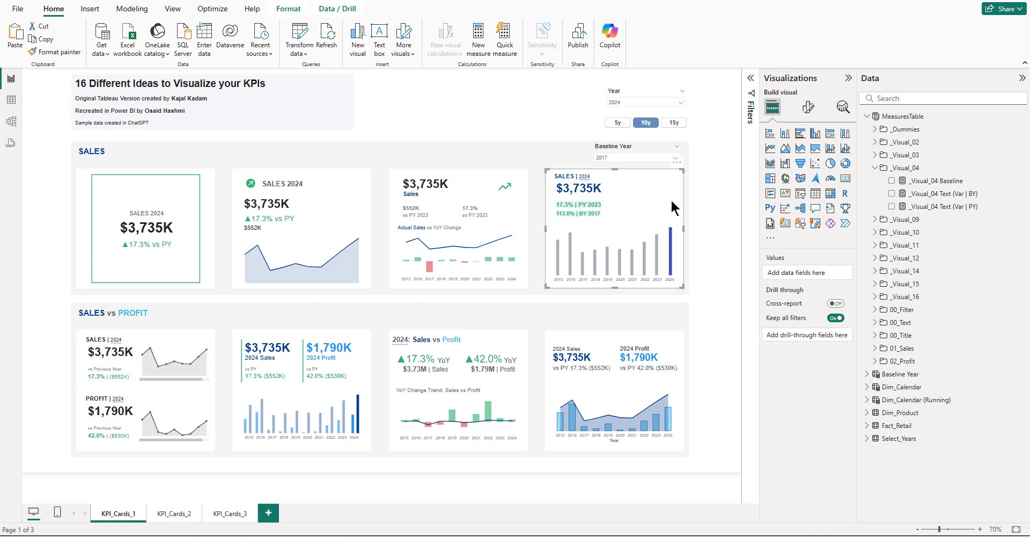
pyautogui.click(232, 514)
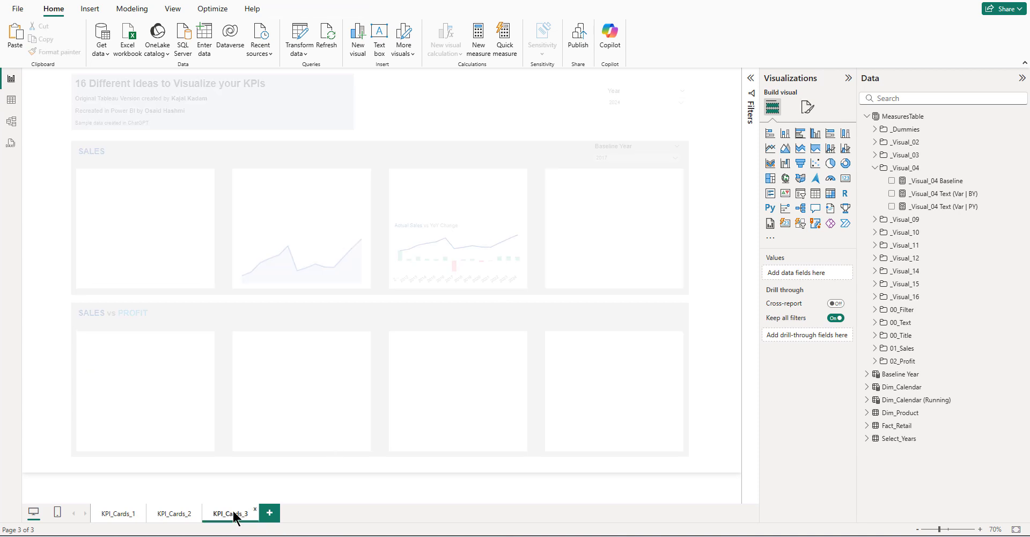
pyautogui.moveTo(663, 184); pyautogui.dragTo(672, 352)
pyautogui.click(722, 368)
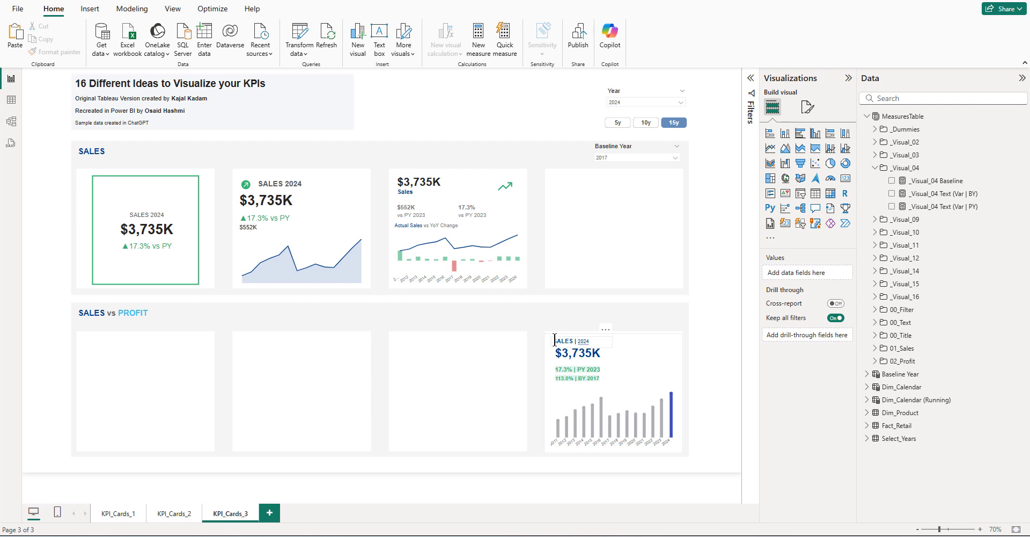
# - Examine the pasted reference card's title, KPI visual and column chart to see how it is built
pyautogui.moveTo(555, 340); pyautogui.dragTo(572, 338)
pyautogui.click(577, 340)
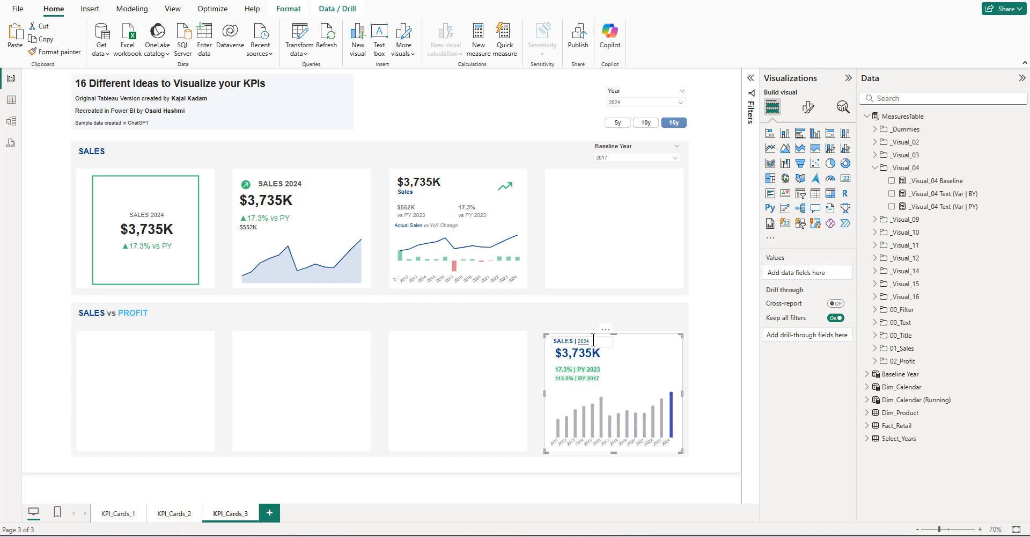
pyautogui.click(609, 368)
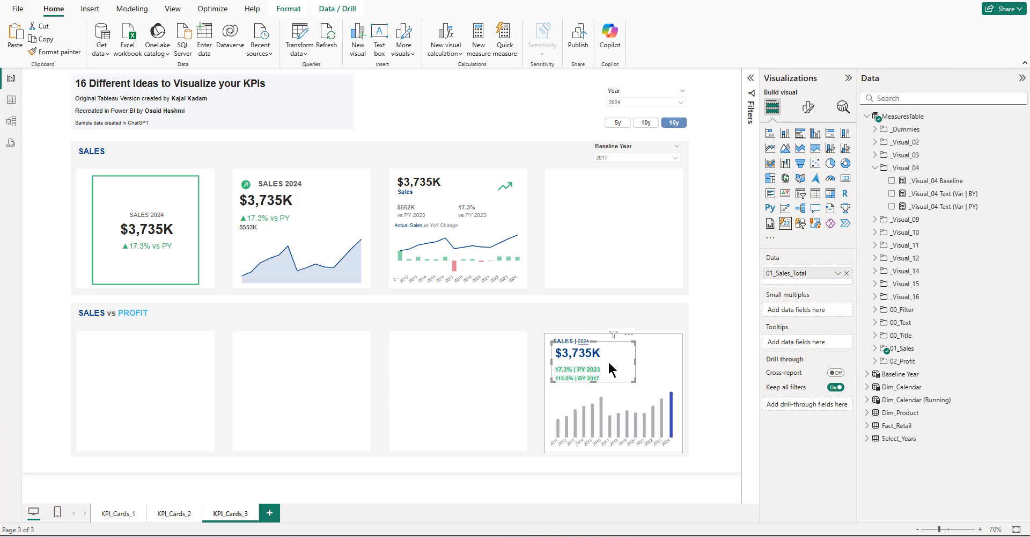
pyautogui.click(625, 401)
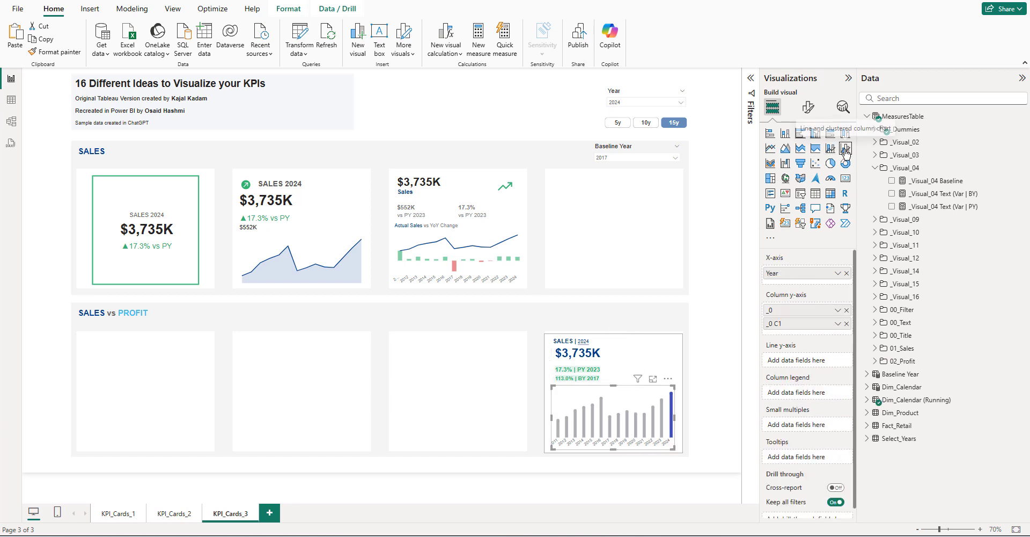
pyautogui.click(698, 272)
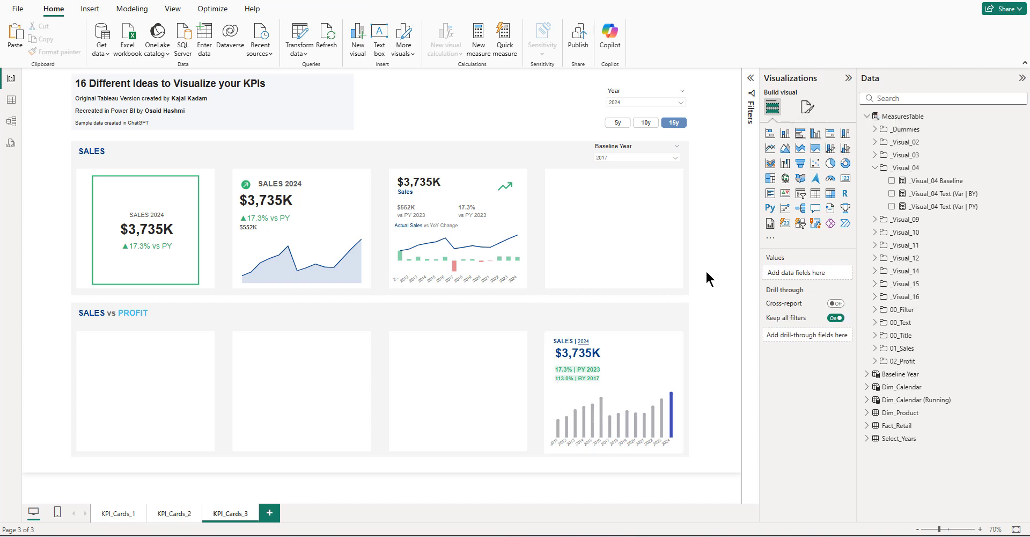
# - Duplicate the KPI visual of the second sales card and place the copy in the fourth sales placeholder
pyautogui.click(312, 204)
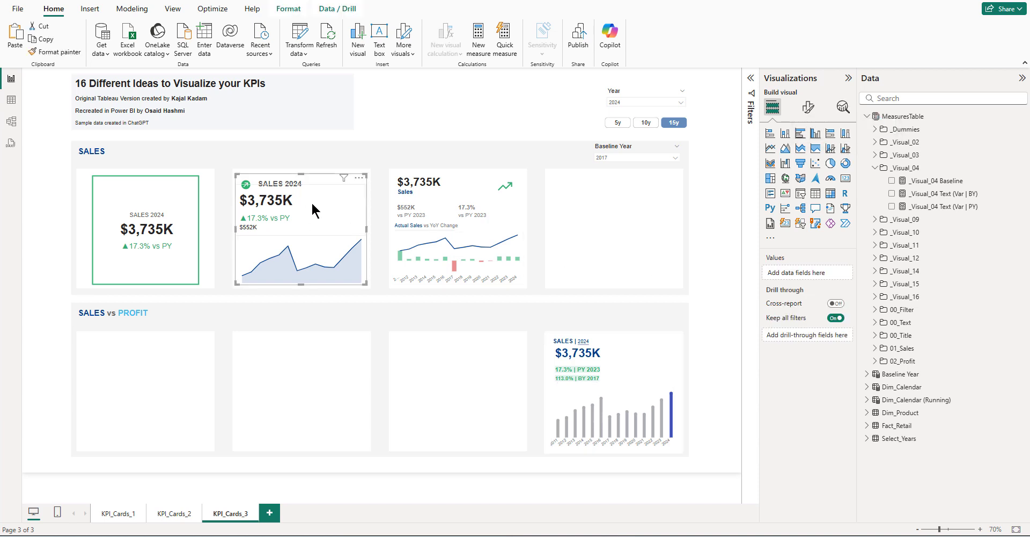
pyautogui.moveTo(311, 201); pyautogui.dragTo(98, 96)
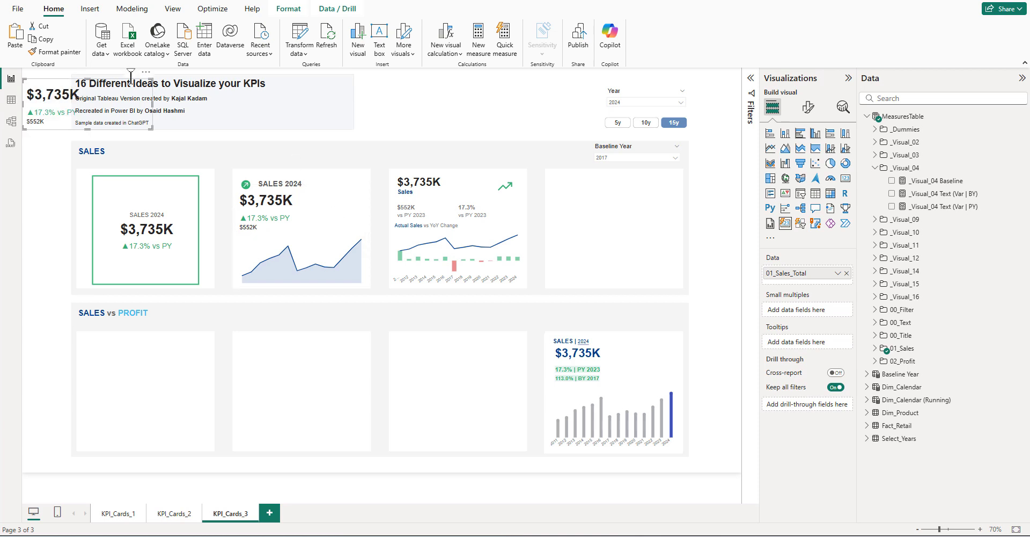
pyautogui.moveTo(170, 91); pyautogui.dragTo(674, 173)
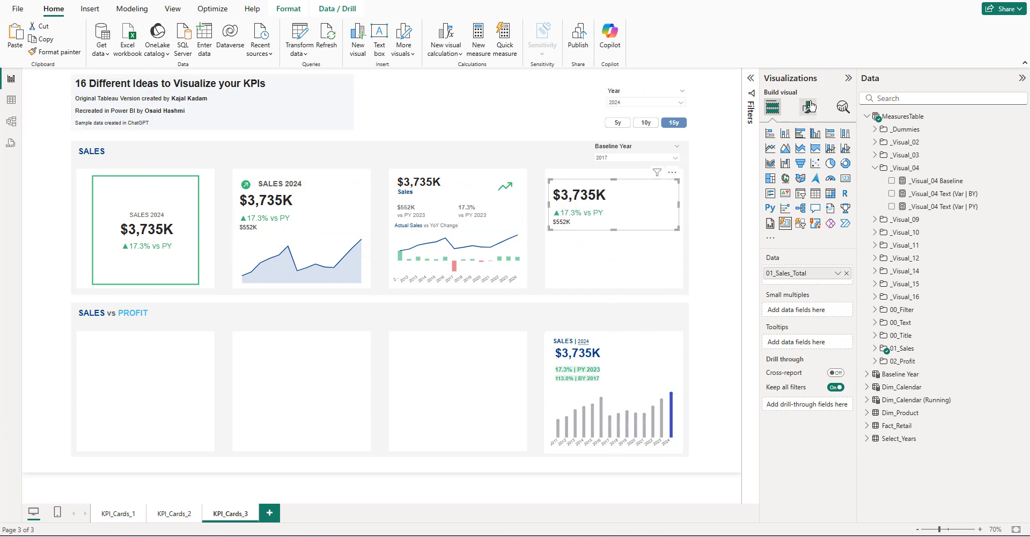
# - Change the callout value colour of the fourth card's KPI visual to dark blue
pyautogui.click(809, 106)
pyautogui.click(793, 248)
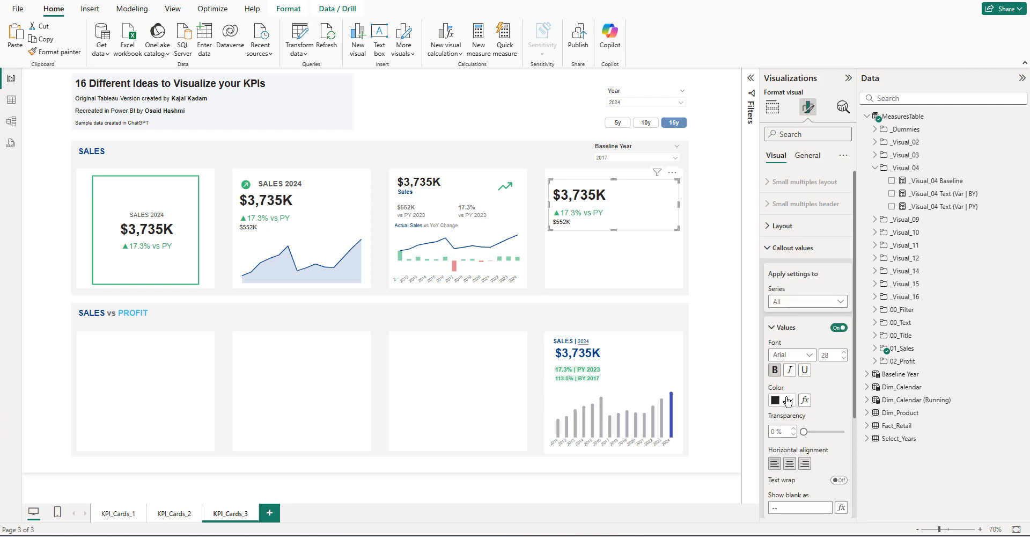
pyautogui.click(788, 401)
pyautogui.click(829, 230)
pyautogui.click(785, 247)
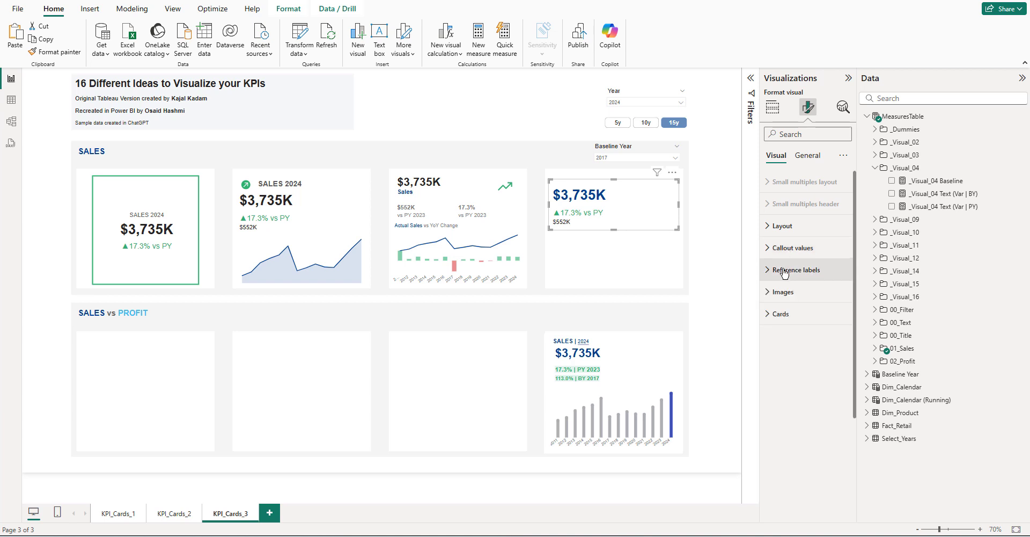
# - Replace the KPI visual's existing reference label with the measure _Visual_04 Text (Var | PY)
pyautogui.click(784, 270)
pyautogui.click(824, 355)
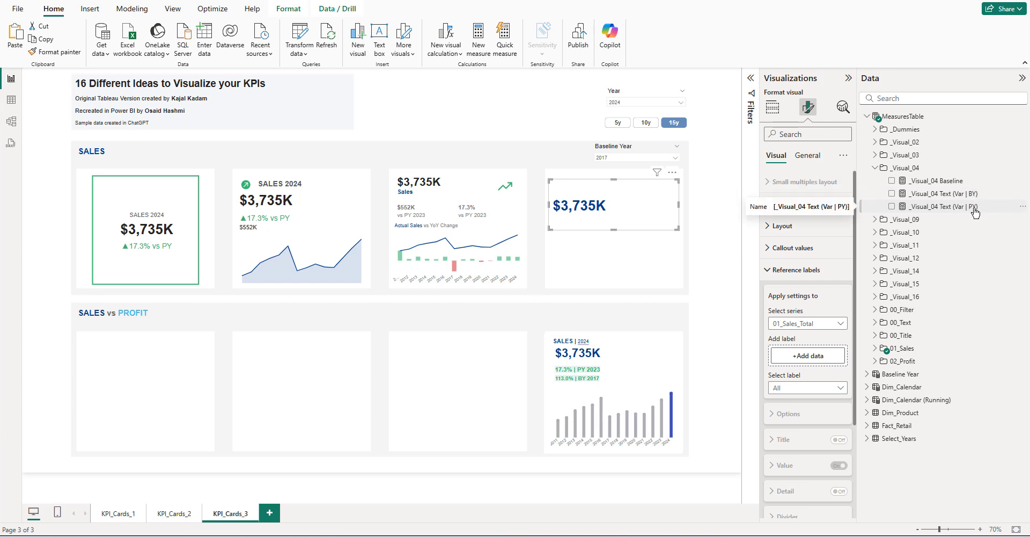
pyautogui.moveTo(975, 213); pyautogui.dragTo(817, 357)
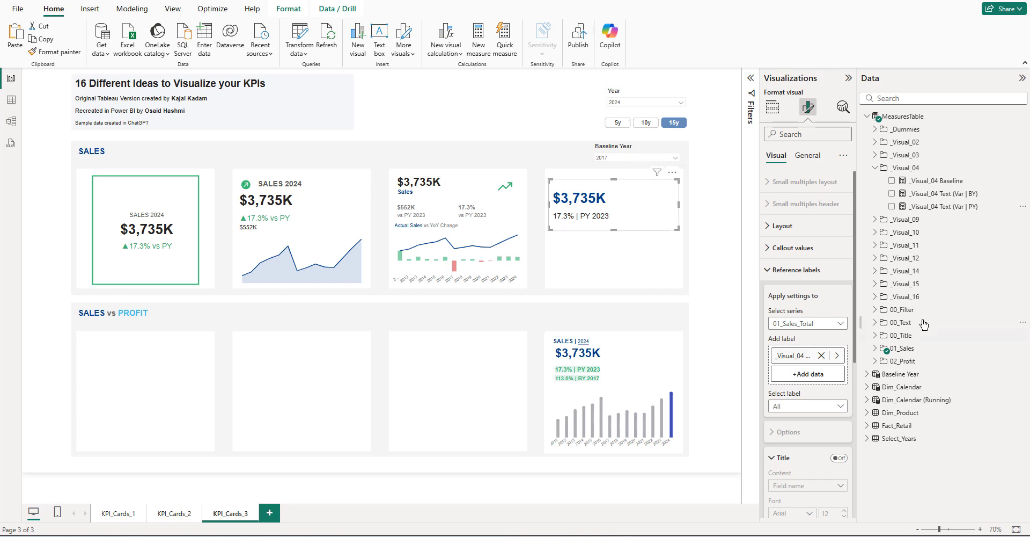
# - Check the formula of _Visual_04 Text (Var | PY) and add _Visual_04 Text (Var | BY) as a second reference label
pyautogui.click(944, 207)
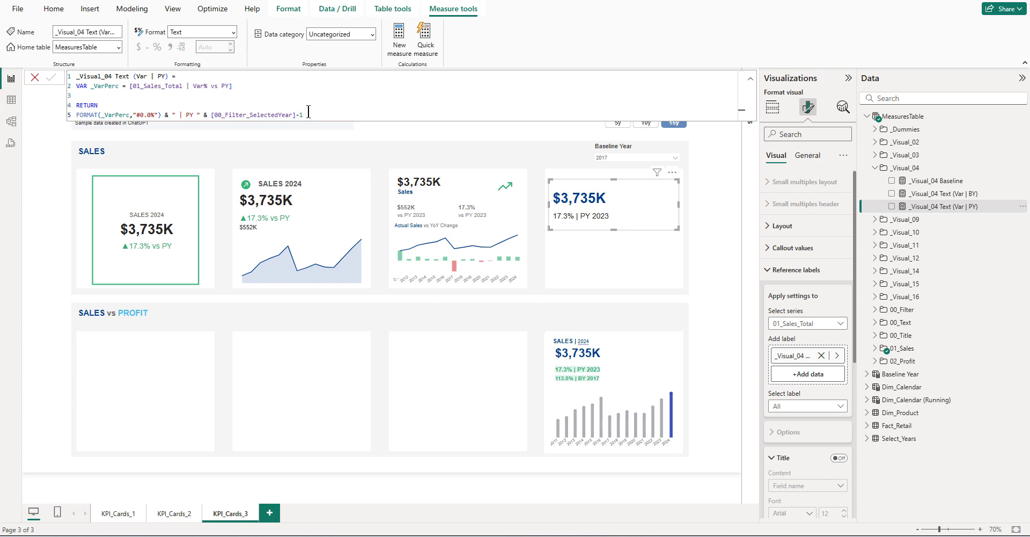
pyautogui.click(750, 78)
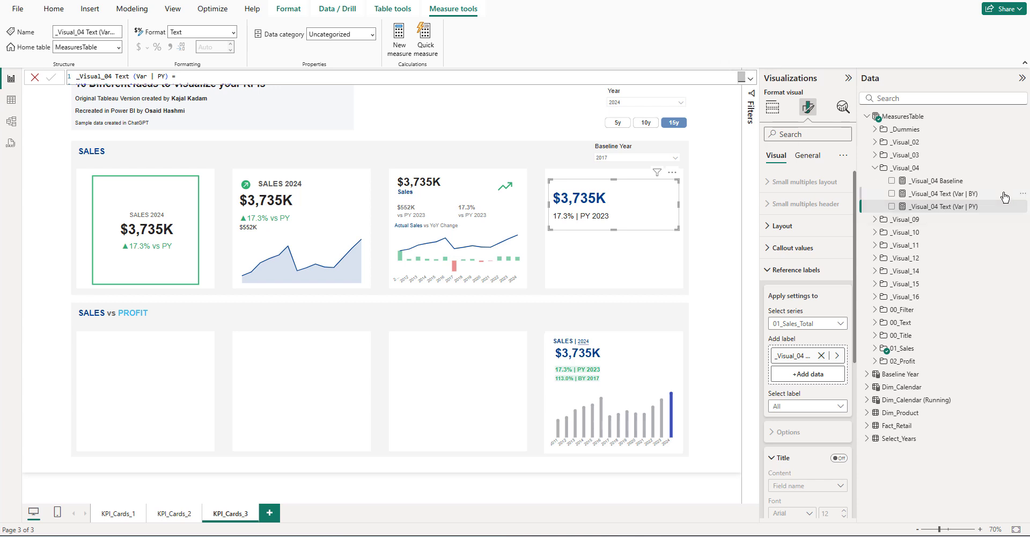
pyautogui.moveTo(1005, 197); pyautogui.dragTo(798, 382)
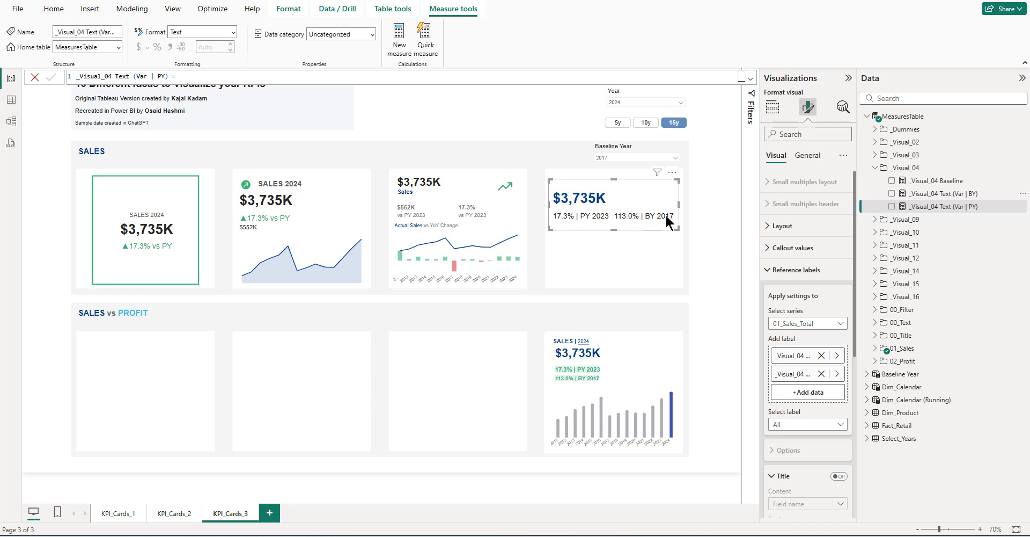
# - Set the reference label layout to the Rows arrangement for all series of the fourth card's KPI visual
pyautogui.click(788, 323)
pyautogui.click(785, 336)
pyautogui.scroll(-3, 804, 356)
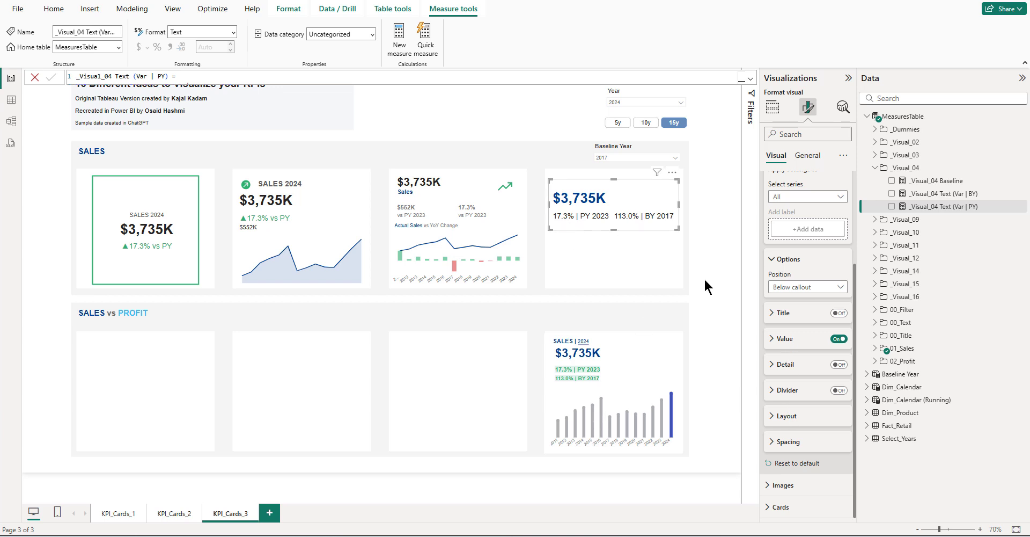
pyautogui.scroll(2, 799, 275)
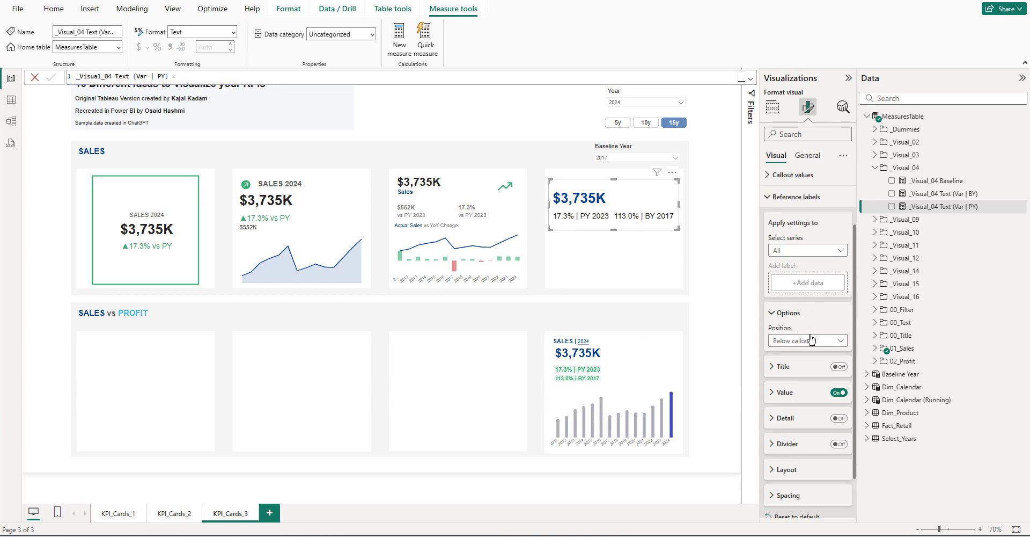
pyautogui.scroll(-2, 789, 346)
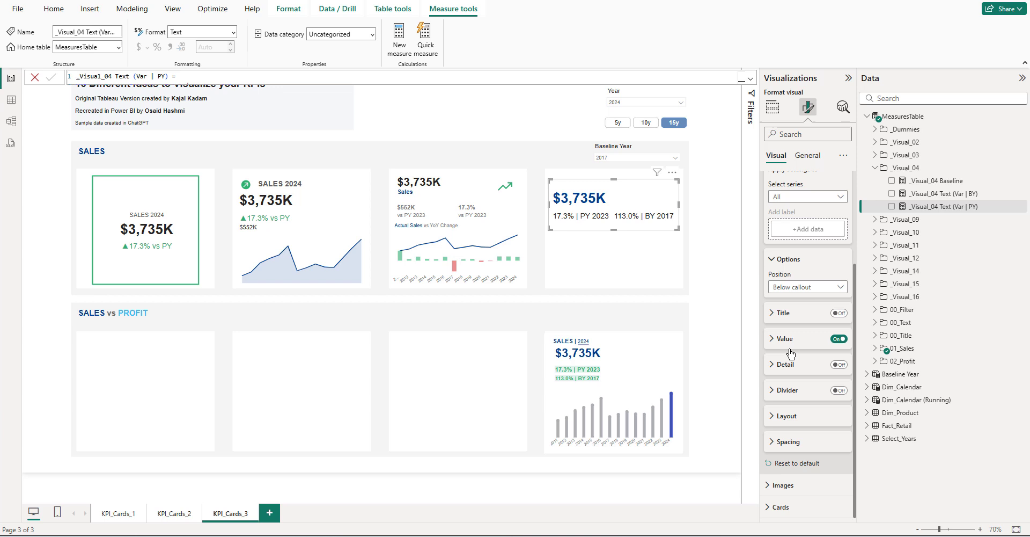
pyautogui.click(792, 416)
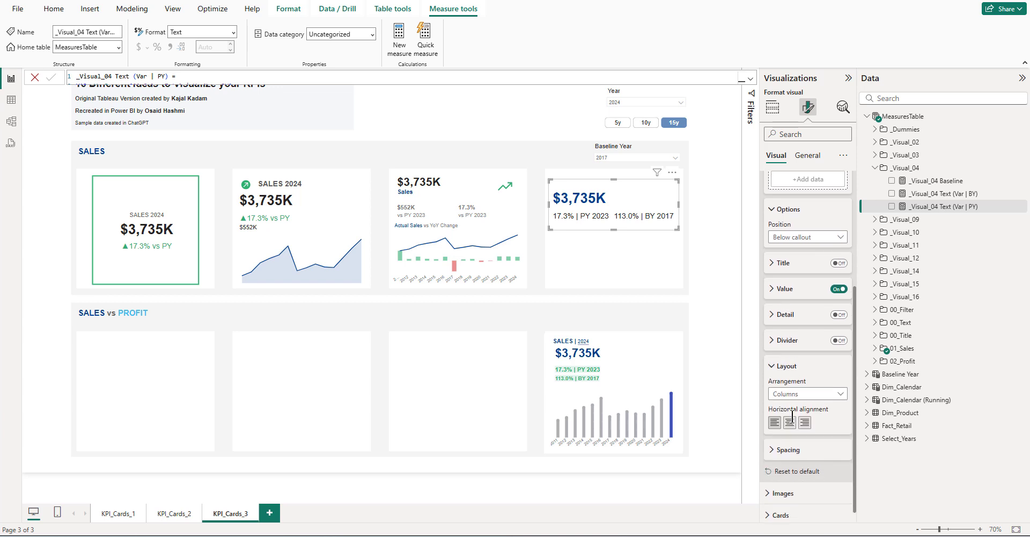
pyautogui.click(785, 385)
pyautogui.click(781, 399)
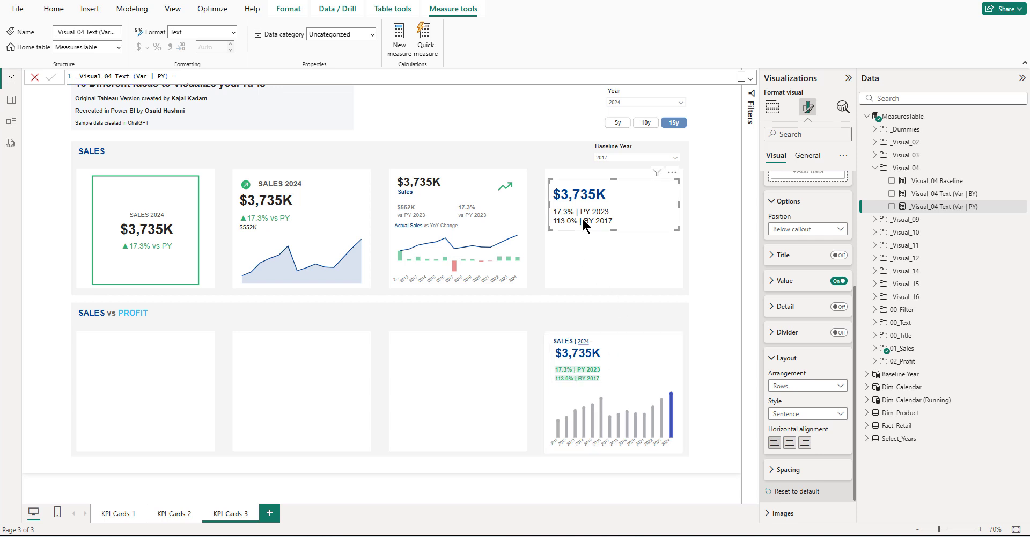
pyautogui.click(776, 332)
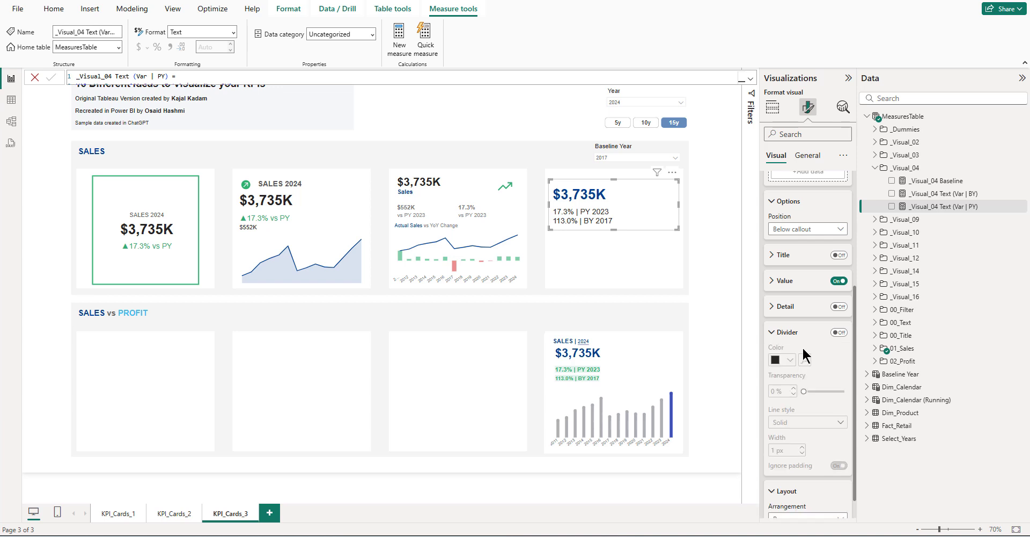
# - Turn on the detail for the _Visual_04 Text (Var | PY) label of 01_Sales_Total and assign that same measure as its data
pyautogui.scroll(3, 806, 350)
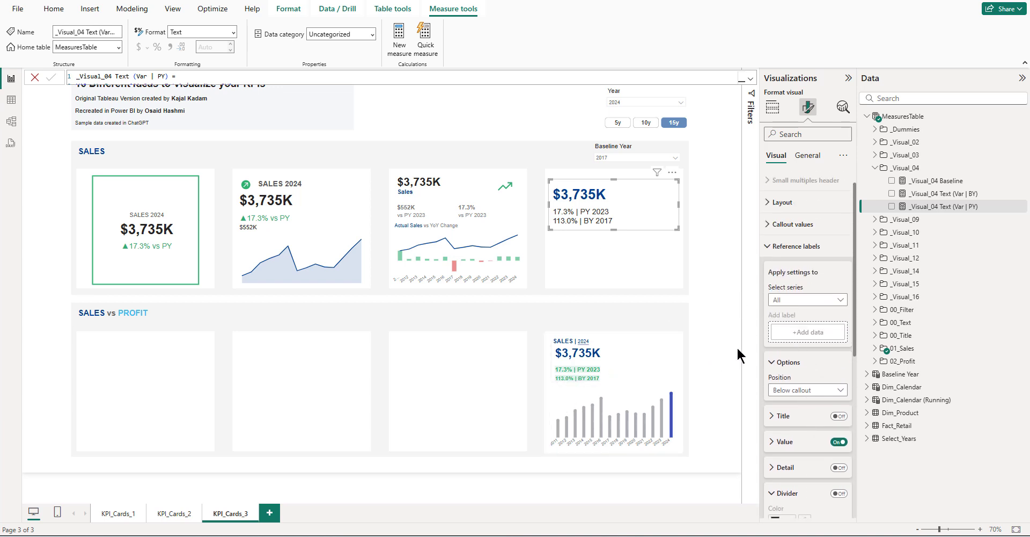
pyautogui.click(784, 300)
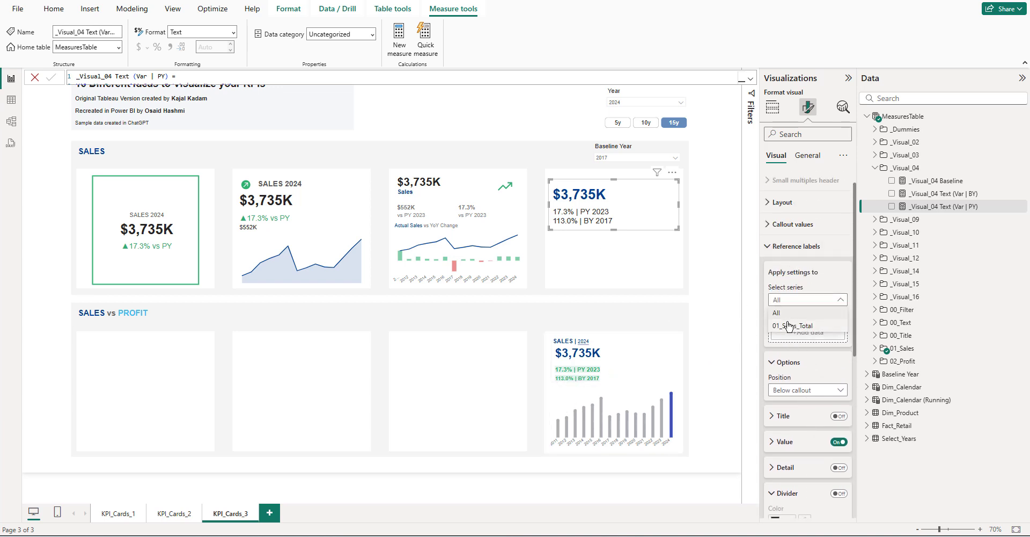
pyautogui.click(789, 325)
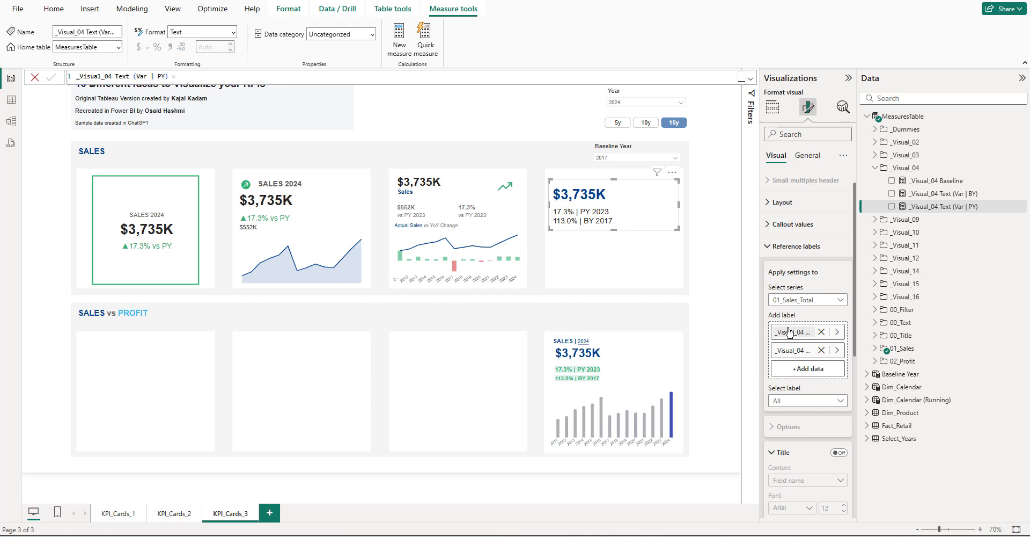
pyautogui.click(805, 400)
pyautogui.click(800, 432)
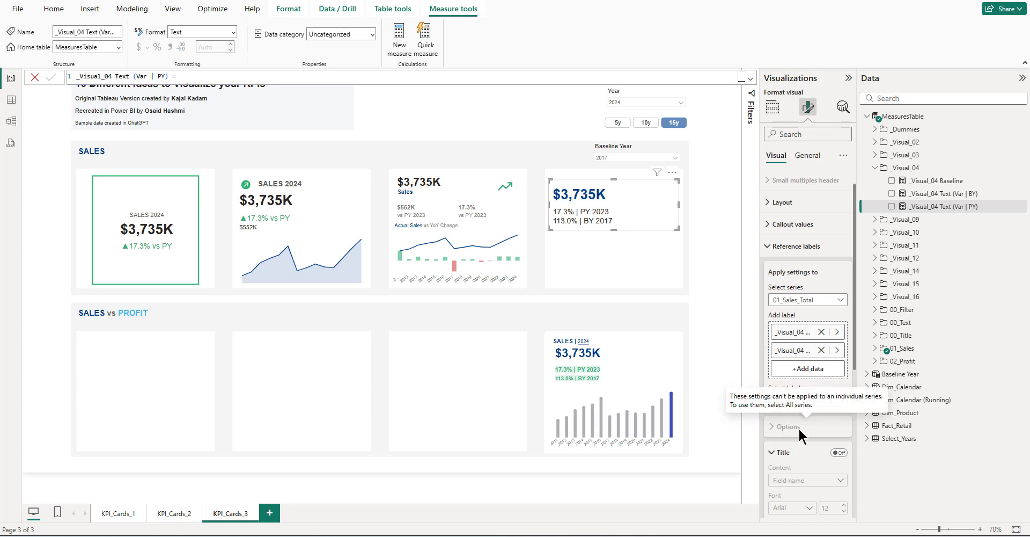
pyautogui.scroll(-3, 799, 432)
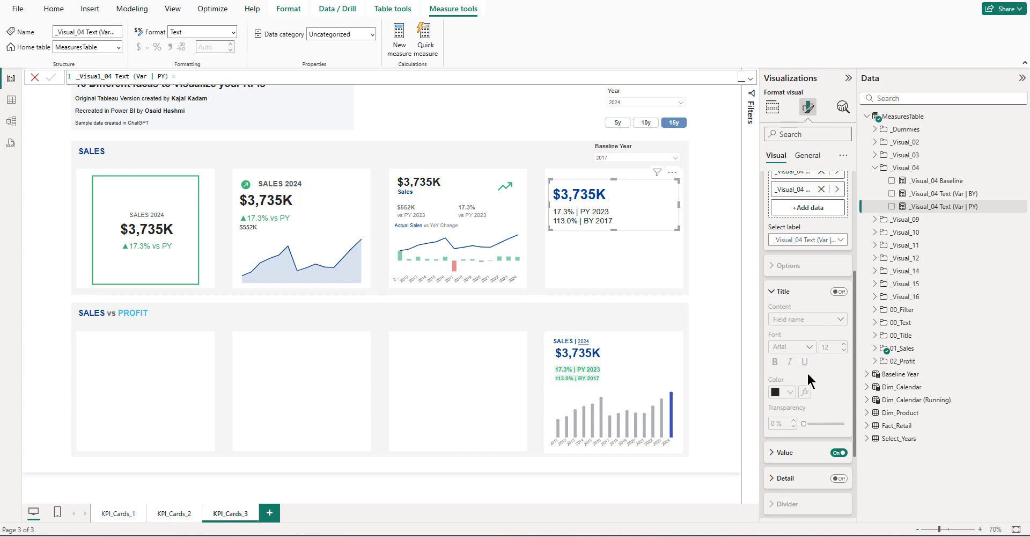
pyautogui.scroll(-2, 804, 371)
pyautogui.click(788, 365)
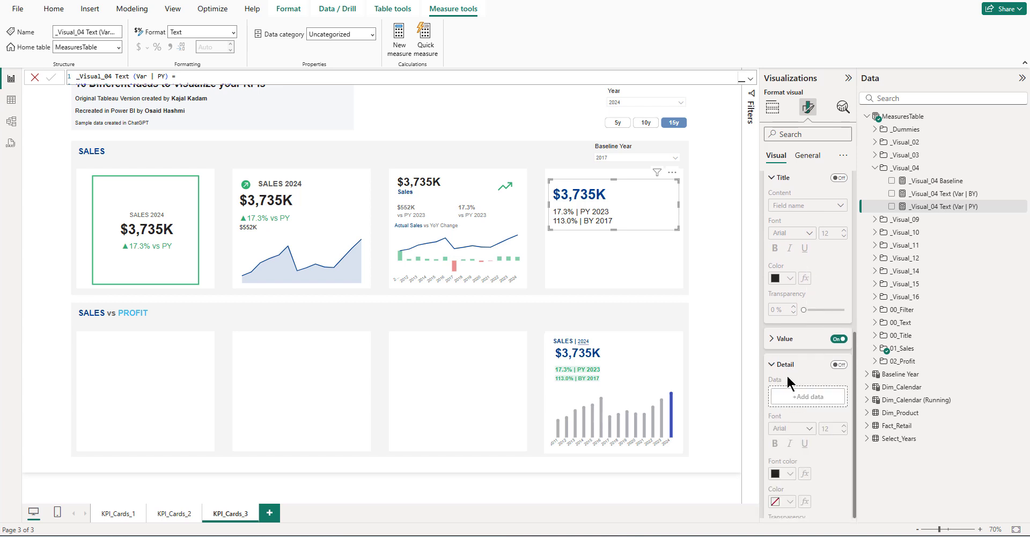
pyautogui.scroll(-1, 806, 281)
pyautogui.click(833, 258)
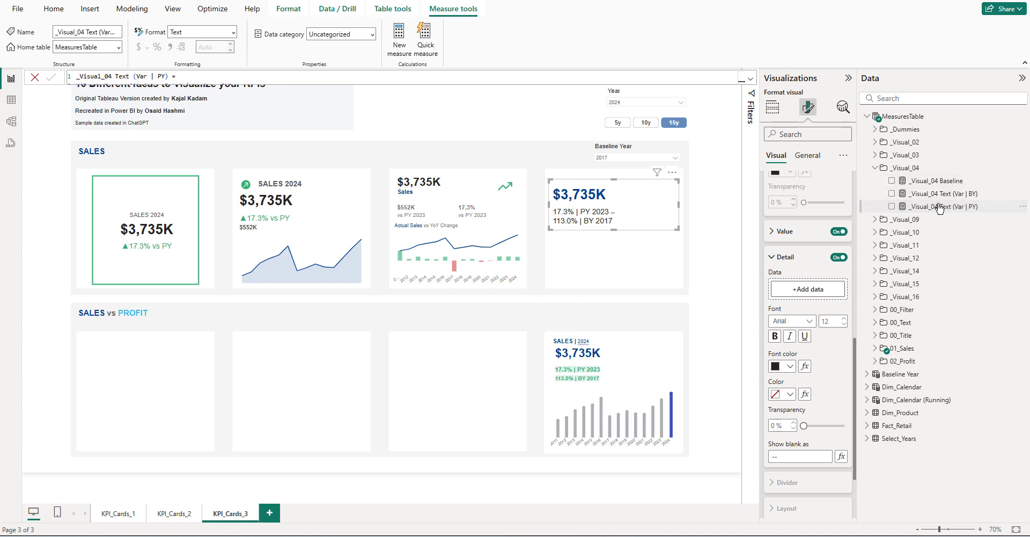
pyautogui.moveTo(939, 208); pyautogui.dragTo(799, 288)
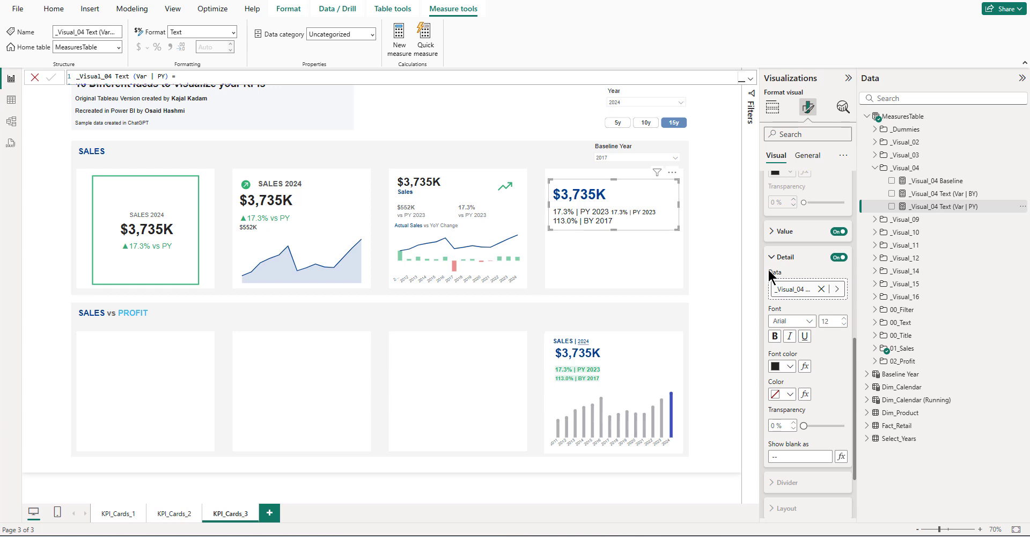
# - Turn on the detail for the _Visual_04 Text (Var | BY) label and assign that same measure as its data
pyautogui.scroll(5, 799, 263)
pyautogui.click(800, 234)
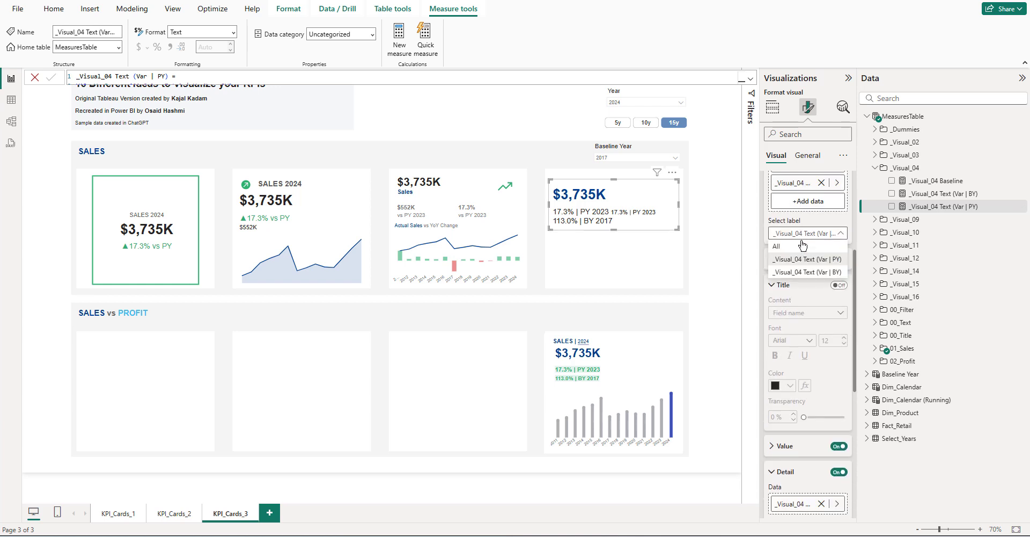
pyautogui.click(802, 272)
pyautogui.scroll(-4, 803, 322)
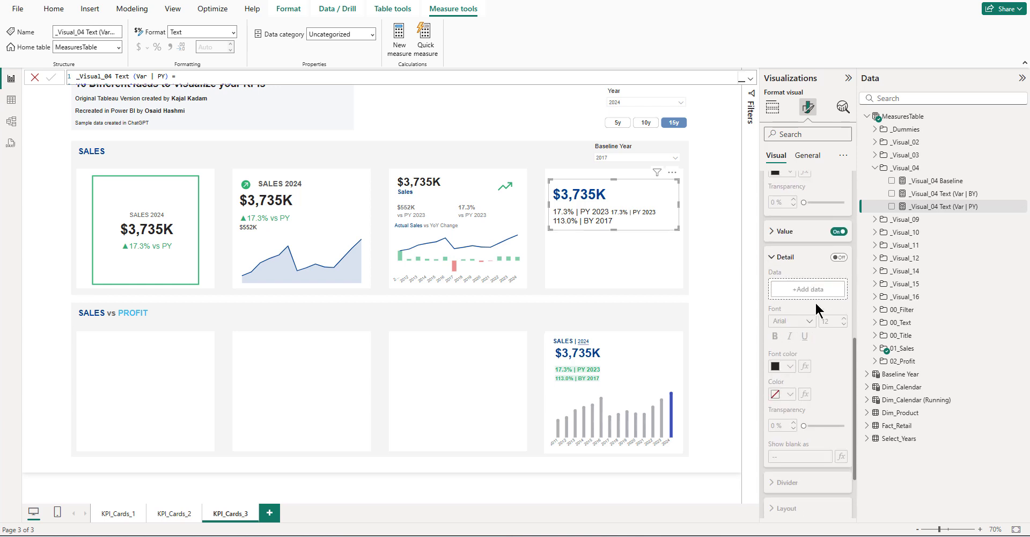
pyautogui.click(839, 258)
pyautogui.moveTo(937, 194); pyautogui.dragTo(821, 291)
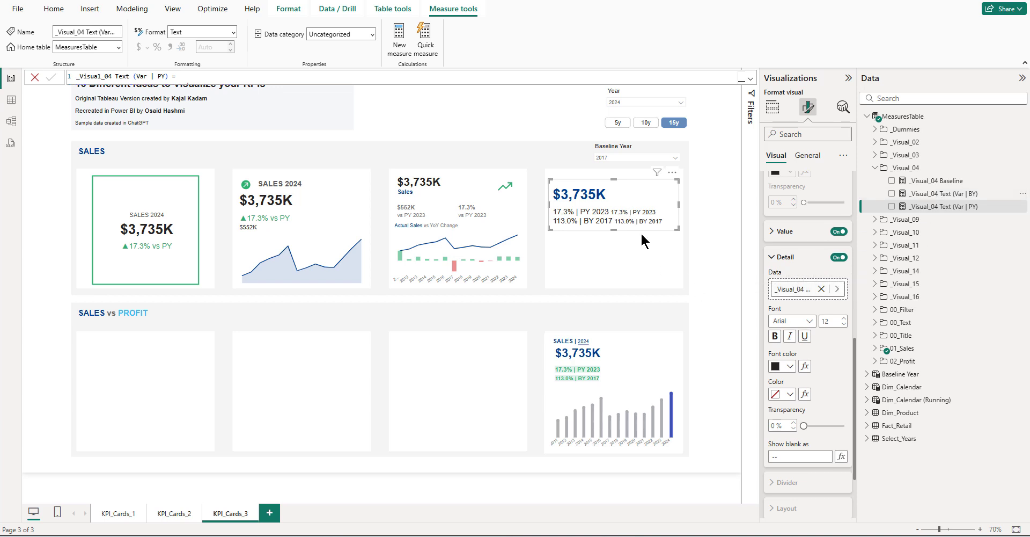
# - Turn off the value for both the _Visual_04 Text (Var | BY) and _Visual_04 Text (Var | PY) reference labels
pyautogui.click(781, 257)
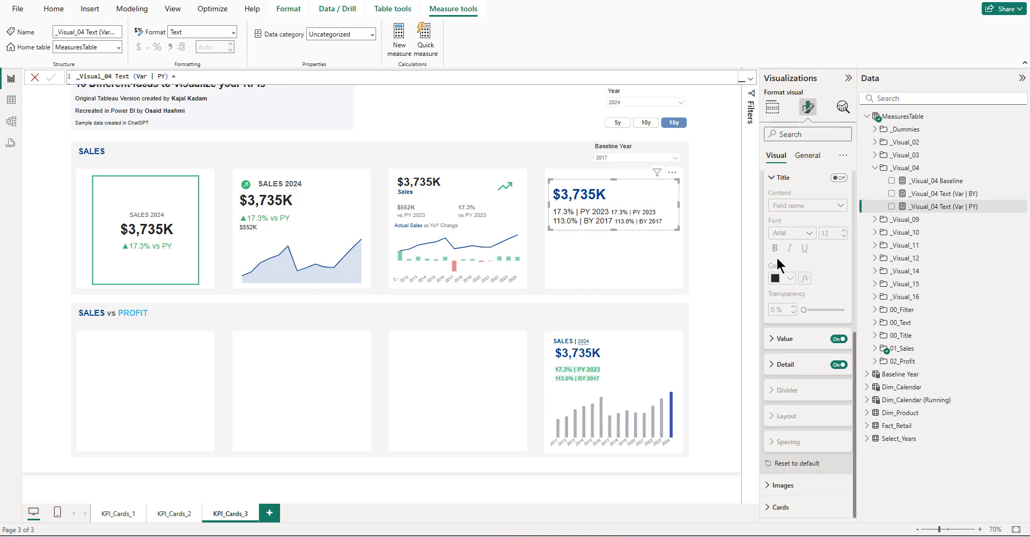
pyautogui.click(839, 339)
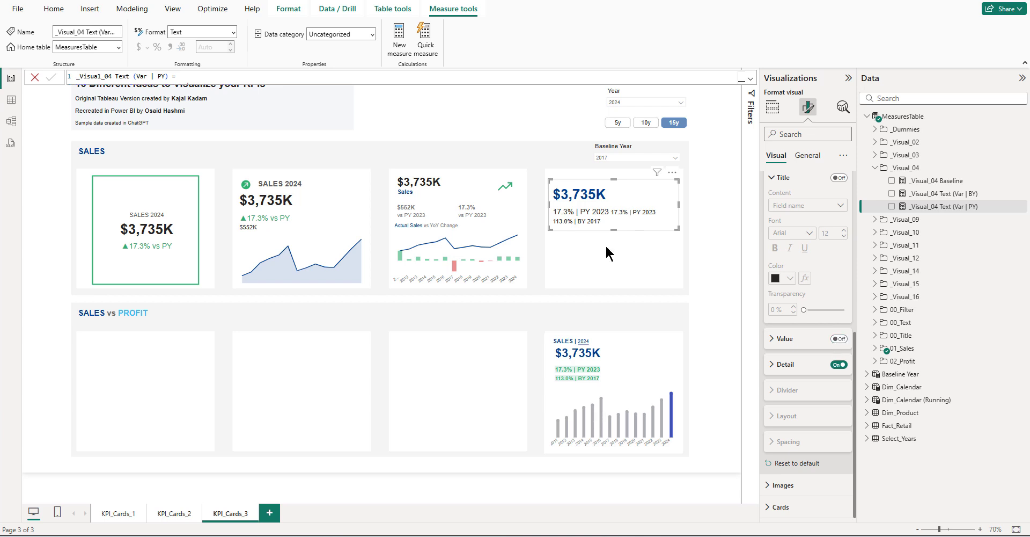
pyautogui.scroll(3, 789, 322)
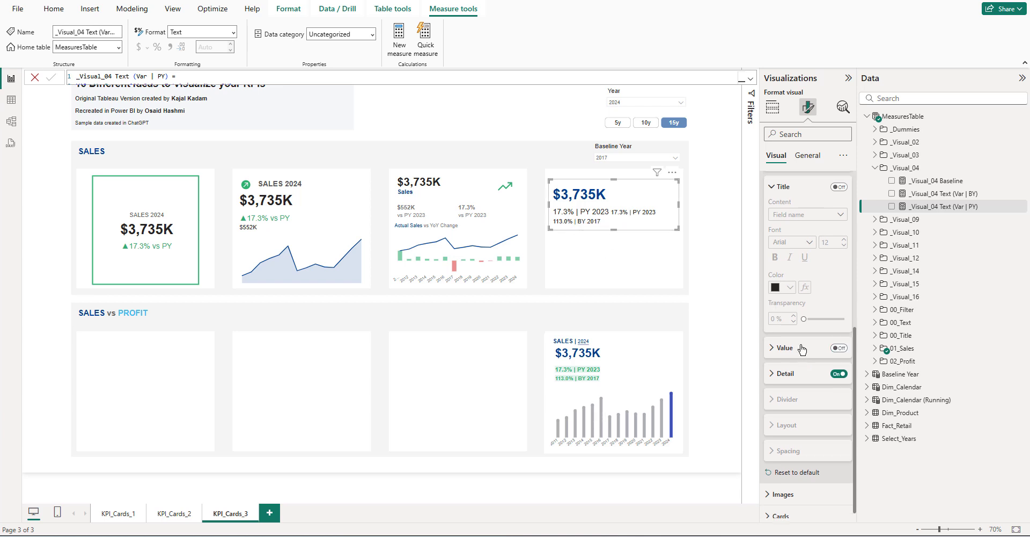
pyautogui.click(793, 234)
pyautogui.click(792, 247)
pyautogui.scroll(-2, 791, 264)
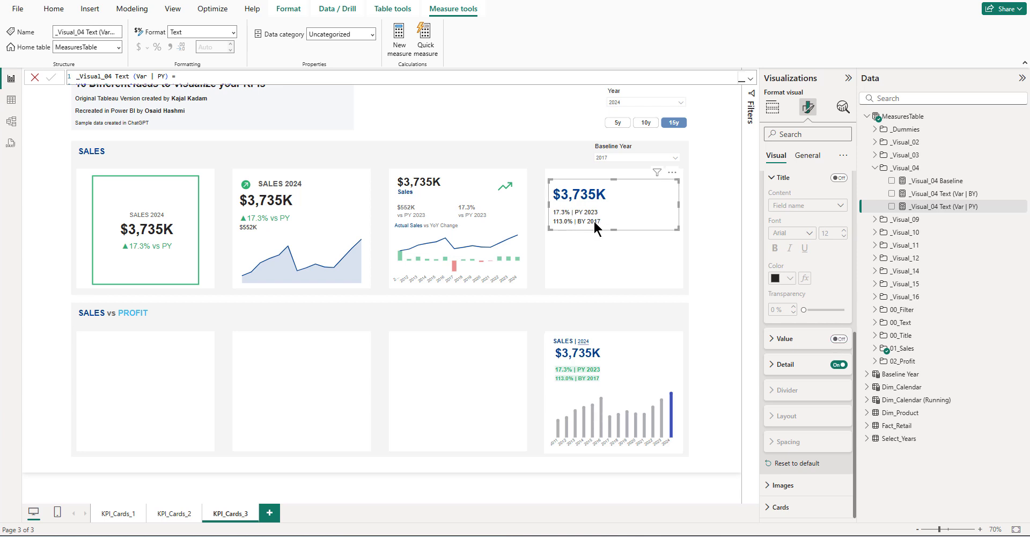
# - Make the detail text of the _Visual_04 Text (Var | PY) reference label bold
pyautogui.click(785, 364)
pyautogui.scroll(-3, 829, 332)
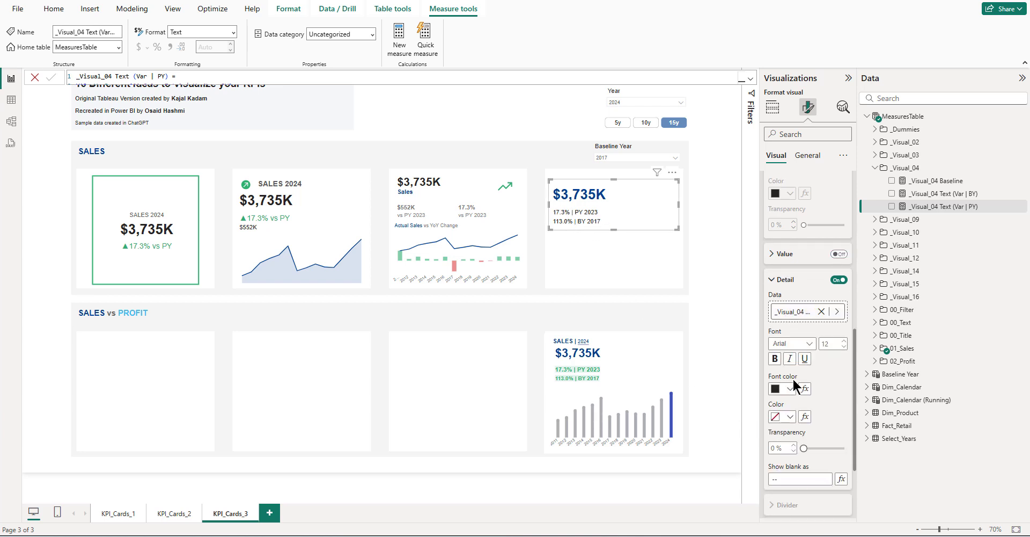
pyautogui.scroll(2, 772, 220)
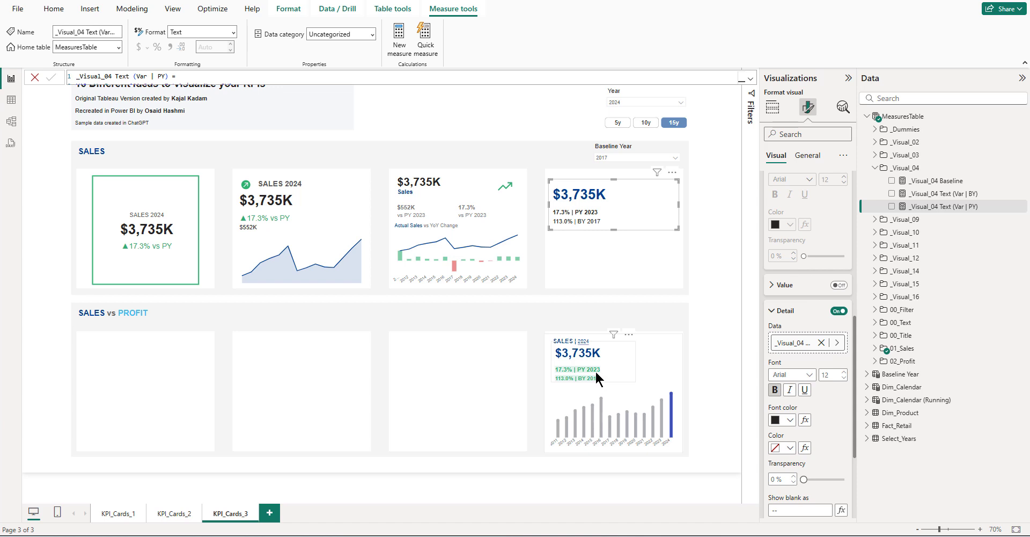
# - Examine the detail font, color and transparency settings of the first reference label on the fourth sales card of the KPI_Cards_1 page
pyautogui.click(120, 517)
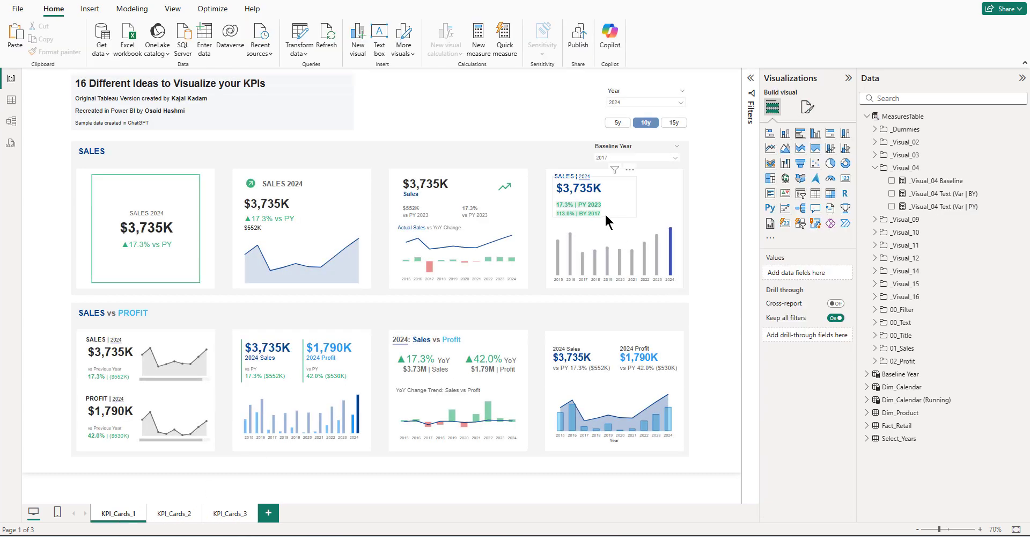
pyautogui.click(605, 214)
pyautogui.click(808, 107)
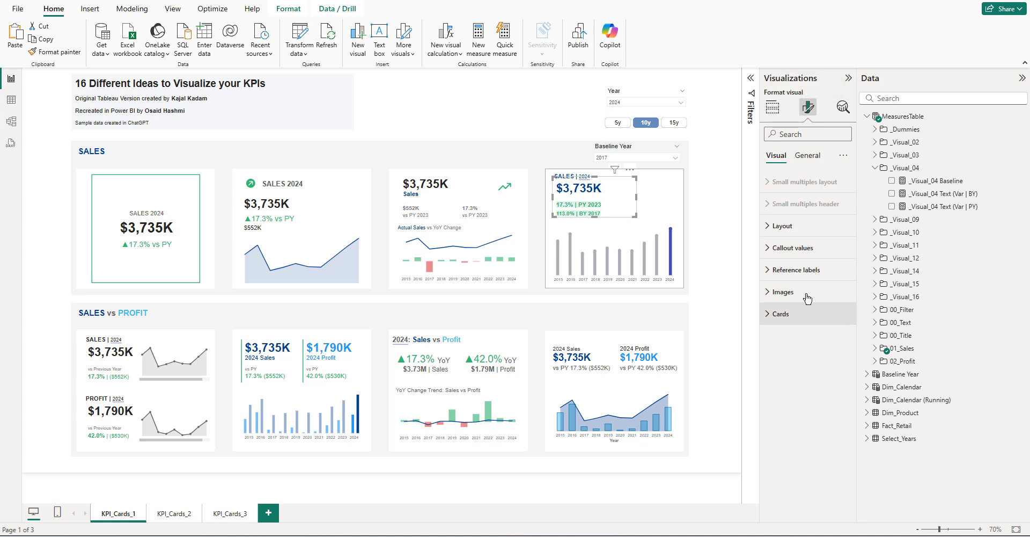
pyautogui.click(769, 273)
pyautogui.scroll(-3, 800, 322)
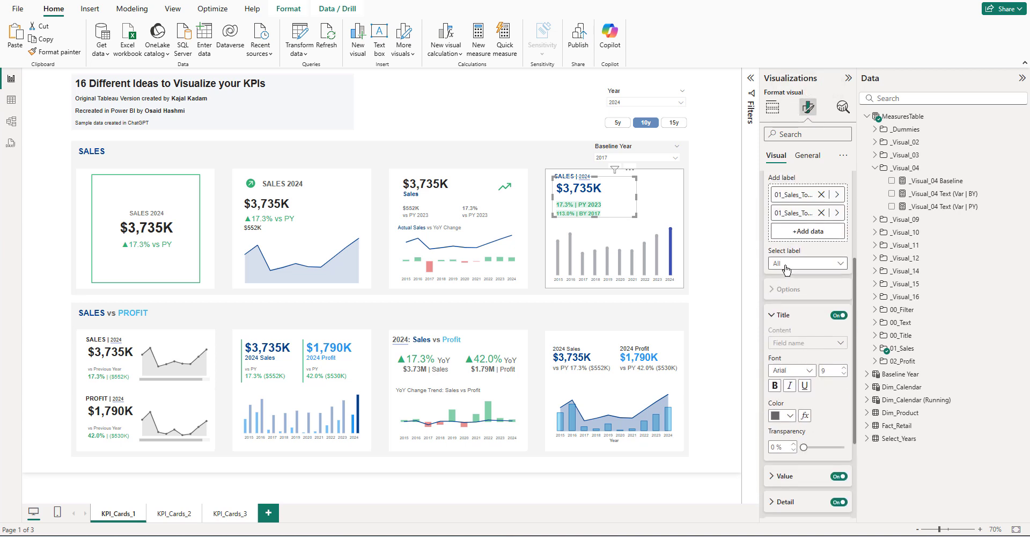
pyautogui.click(786, 267)
pyautogui.click(788, 291)
pyautogui.scroll(-3, 814, 376)
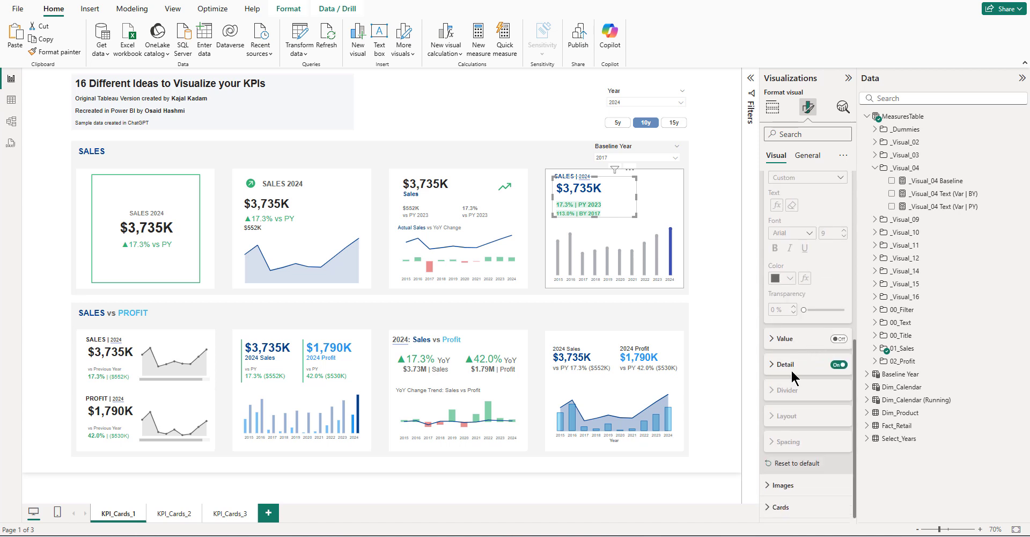
pyautogui.click(798, 372)
pyautogui.scroll(3, 808, 348)
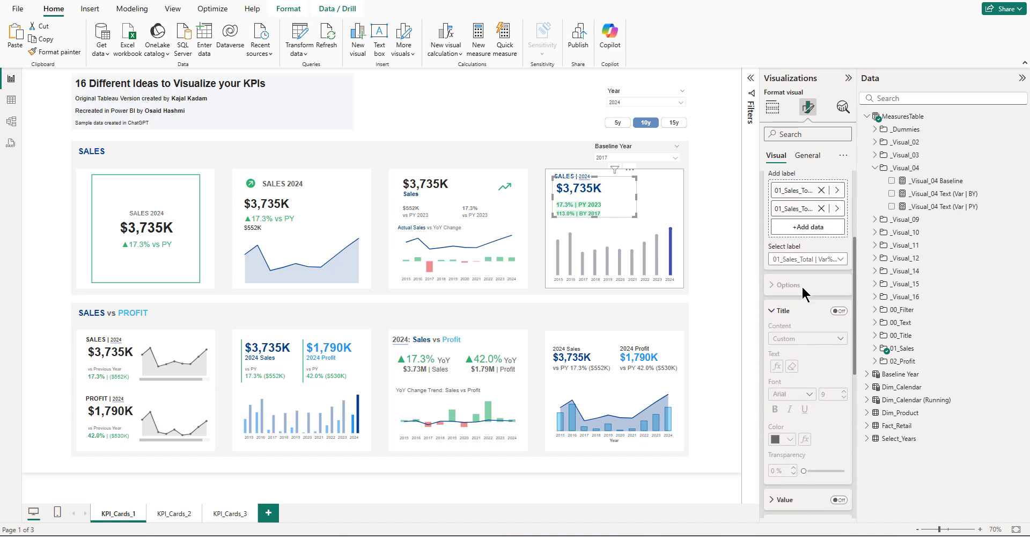
pyautogui.scroll(-5, 796, 371)
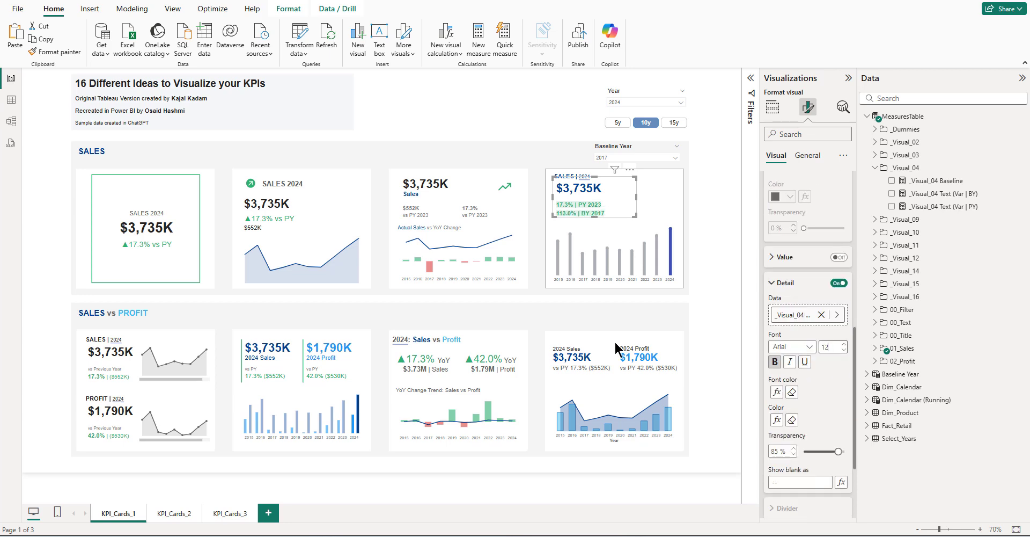
# - Return to the KPI_Cards_3 page and open the detail settings of the fourth sales card's _Visual_04 Text (Var | PY) label
pyautogui.click(230, 515)
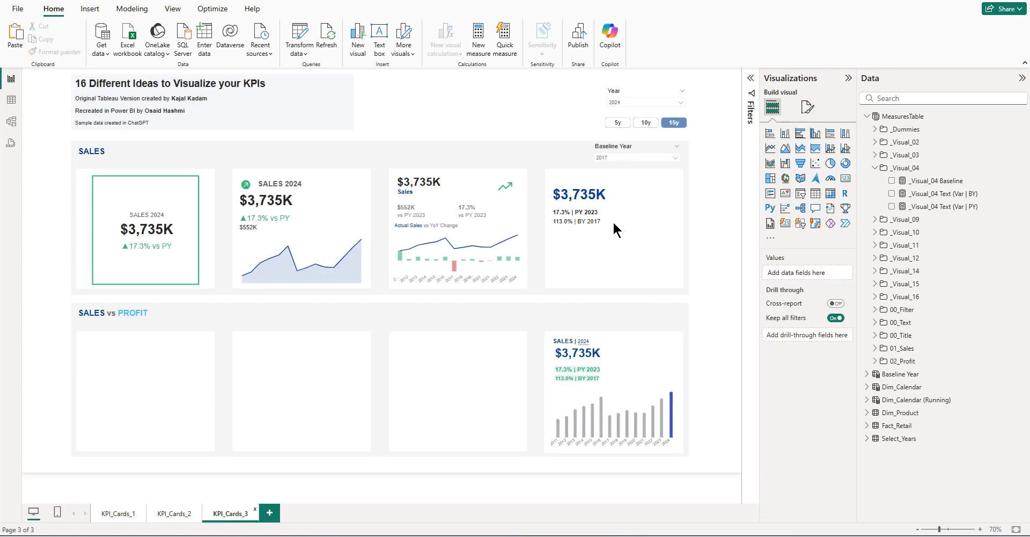
pyautogui.click(608, 214)
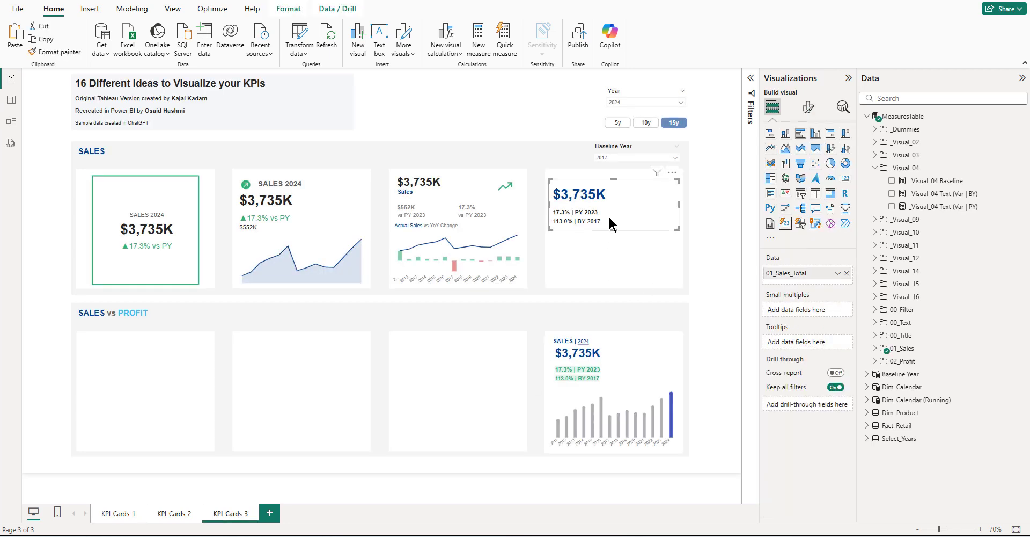
pyautogui.click(808, 107)
pyautogui.click(786, 270)
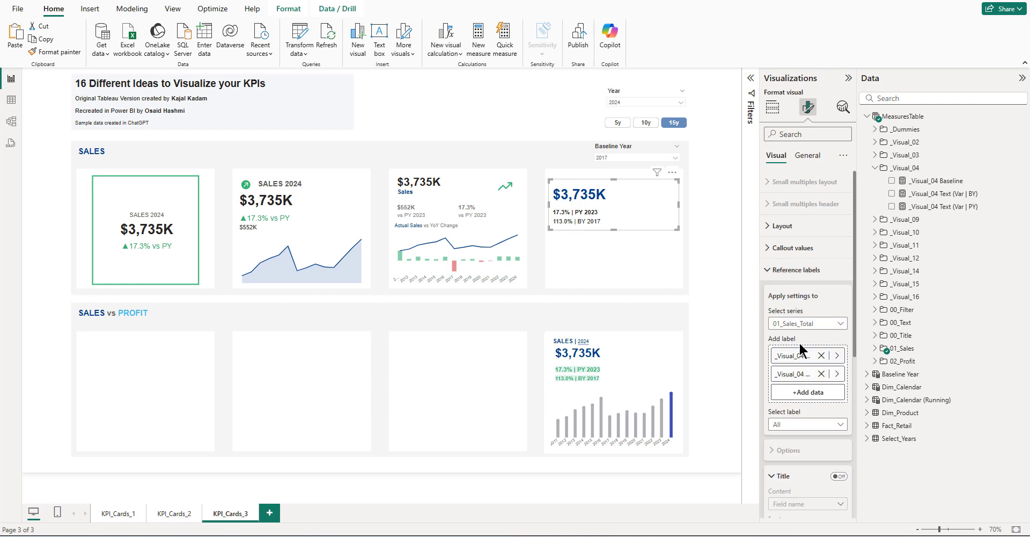
pyautogui.scroll(-3, 786, 271)
pyautogui.click(788, 266)
pyautogui.click(793, 290)
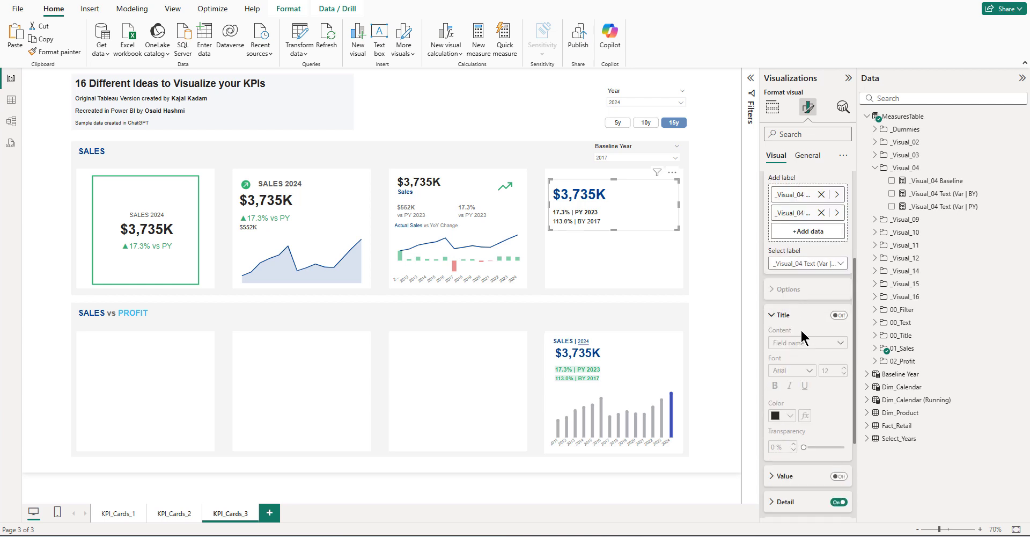
pyautogui.scroll(-3, 800, 328)
pyautogui.click(794, 366)
pyautogui.scroll(-3, 799, 370)
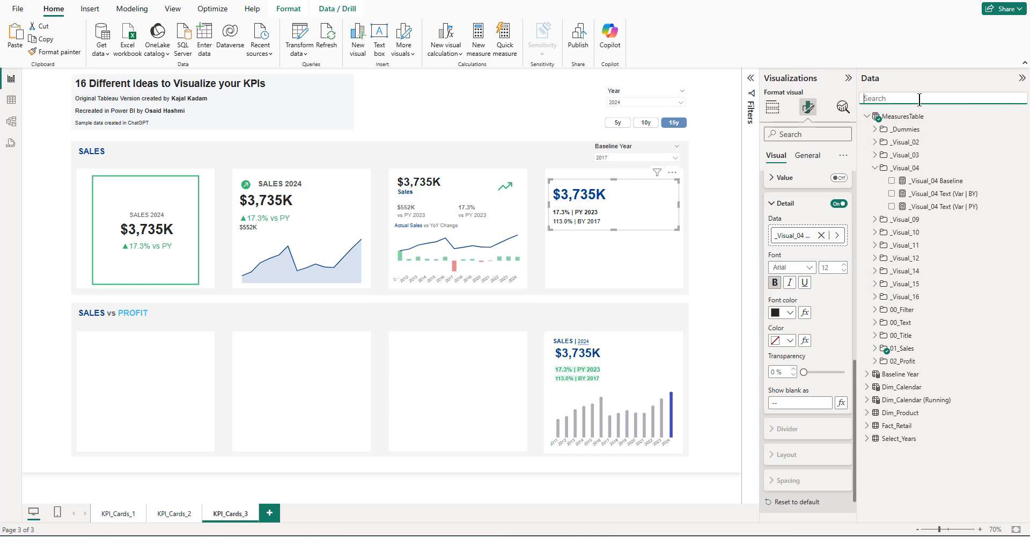
# - Set the detail font color of the previous-year label by field value, based on 01_Sales_Total | Var% vs PY (Color)
pyautogui.click(805, 313)
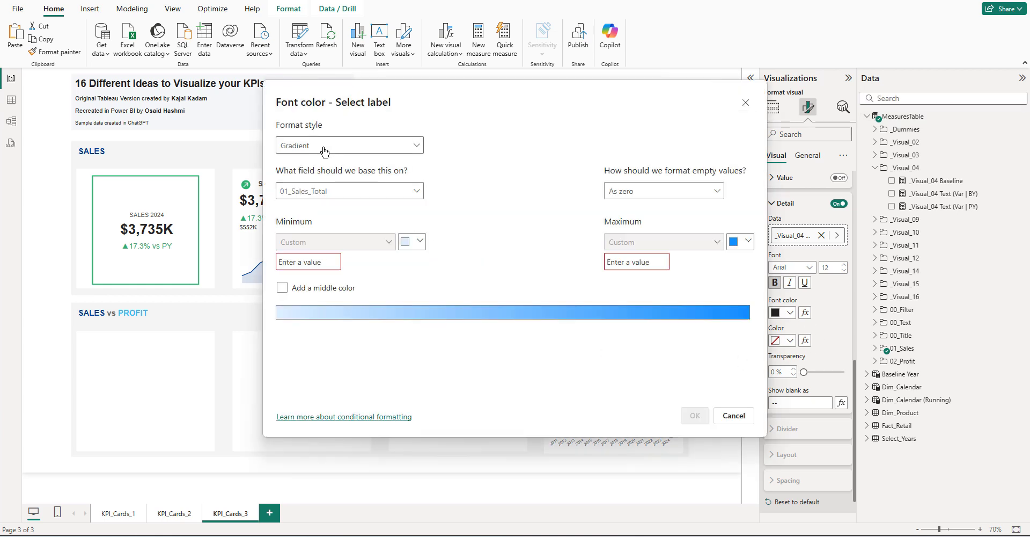
pyautogui.click(367, 146)
pyautogui.click(313, 198)
pyautogui.click(336, 191)
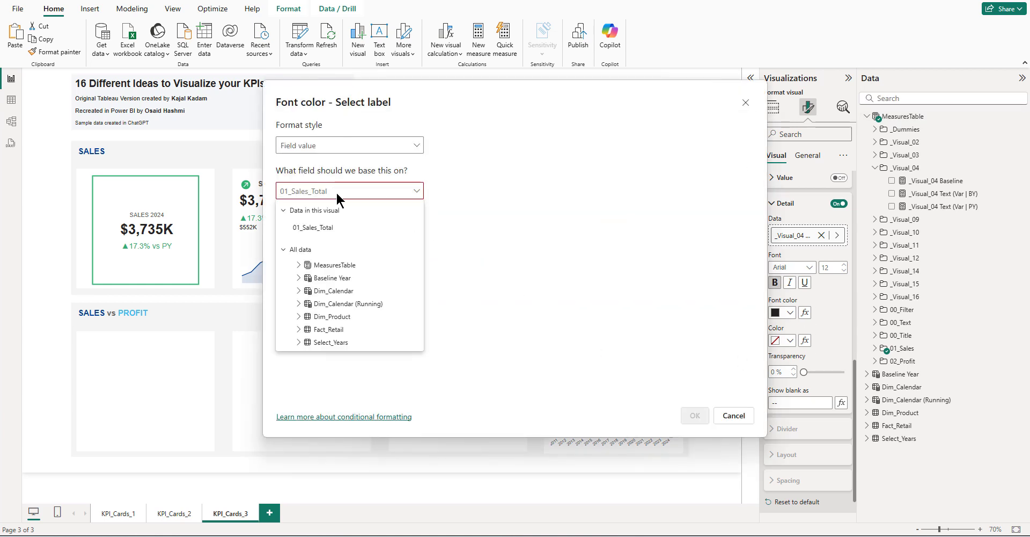
pyautogui.write('COLOR')
pyautogui.scroll(-2, 358, 246)
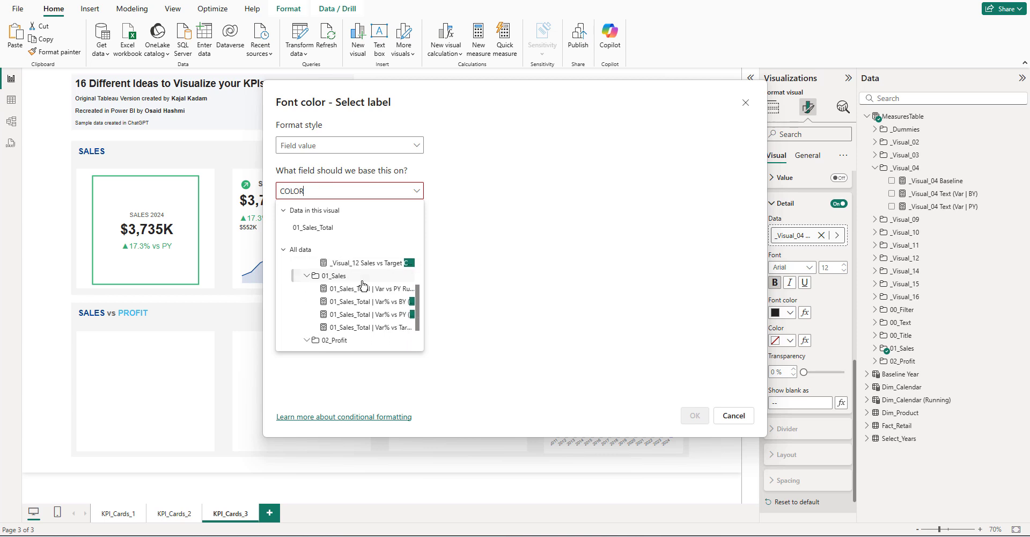
pyautogui.click(382, 315)
pyautogui.click(695, 416)
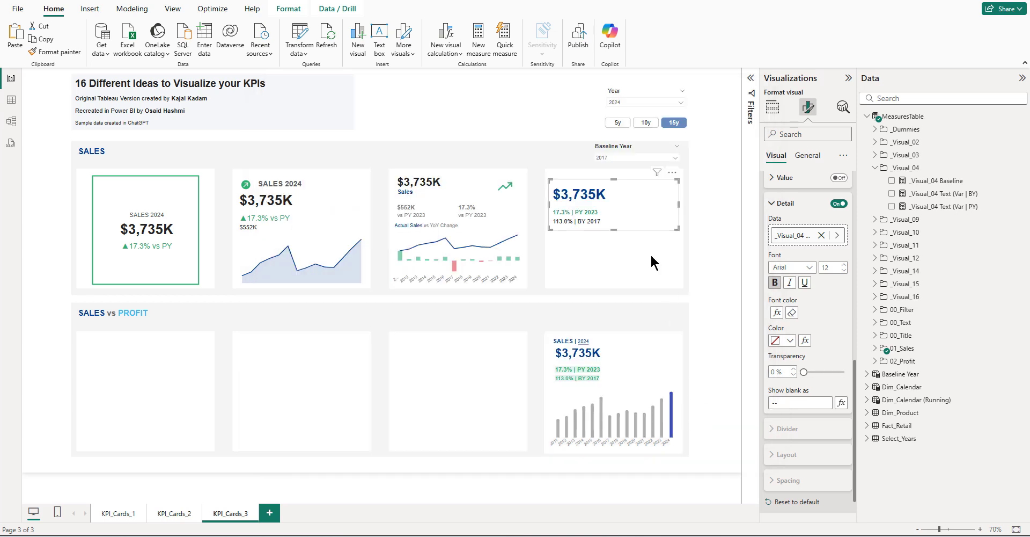
# - Base the previous-year detail's background color on the field value of 01_Sales_Total | Var% vs PY (Color) and set its transparency to 85%
pyautogui.click(805, 340)
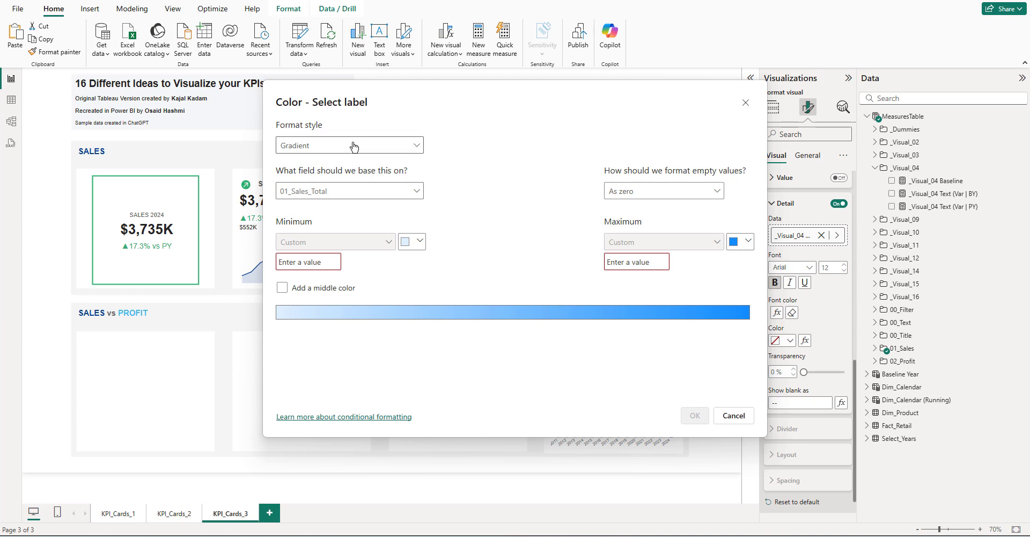
pyautogui.click(416, 144)
pyautogui.click(321, 196)
pyautogui.click(353, 199)
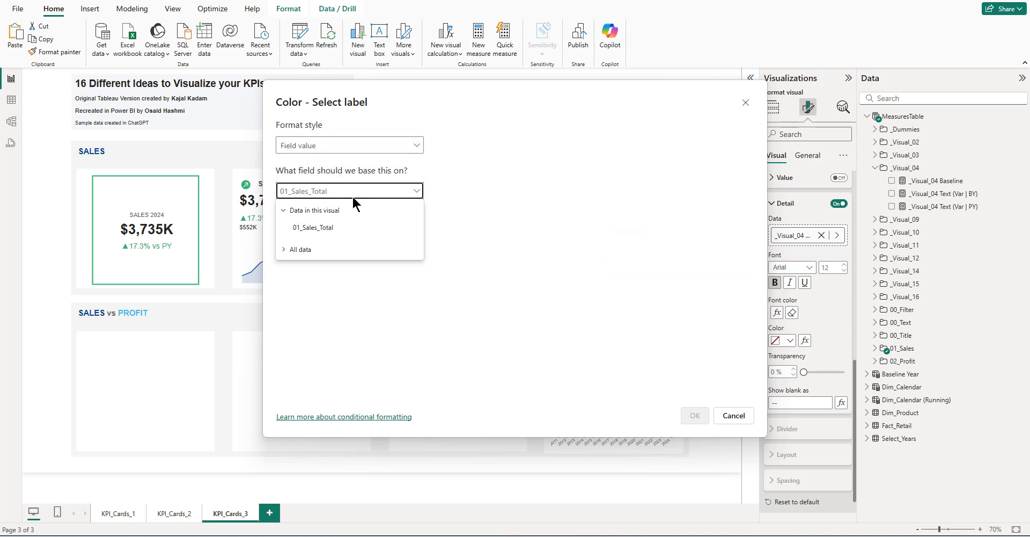
pyautogui.click(337, 188)
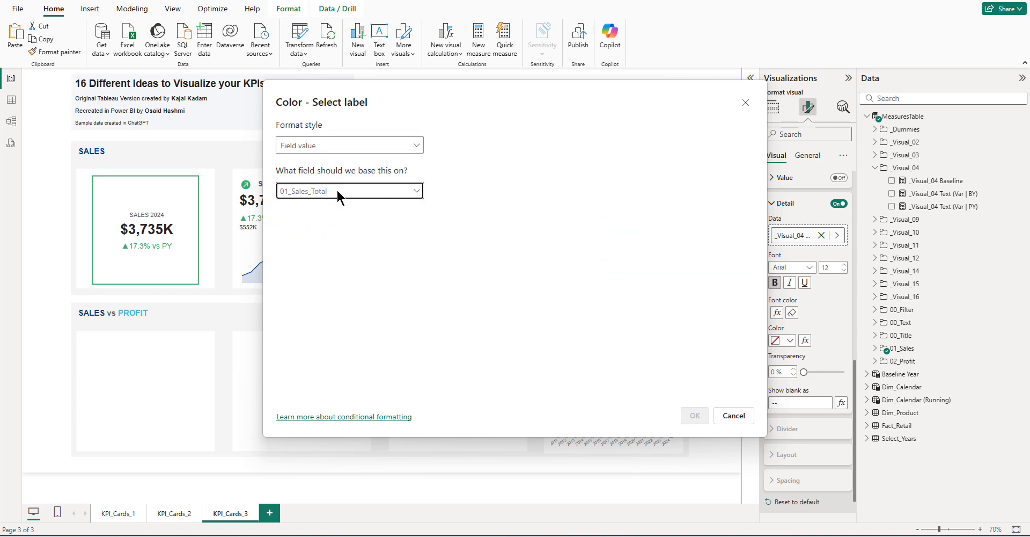
pyautogui.click(337, 190)
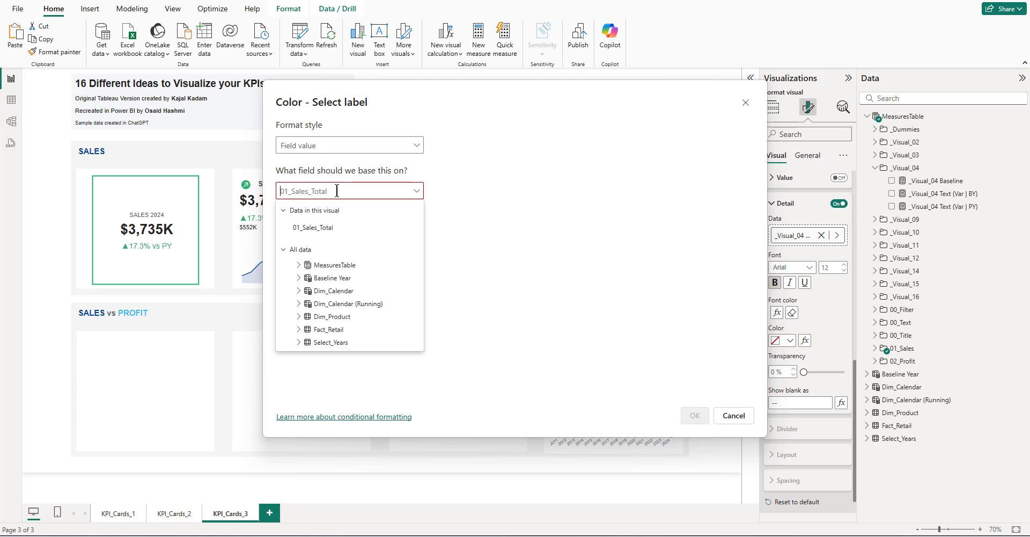
pyautogui.write('COLOR')
pyautogui.scroll(-2, 389, 321)
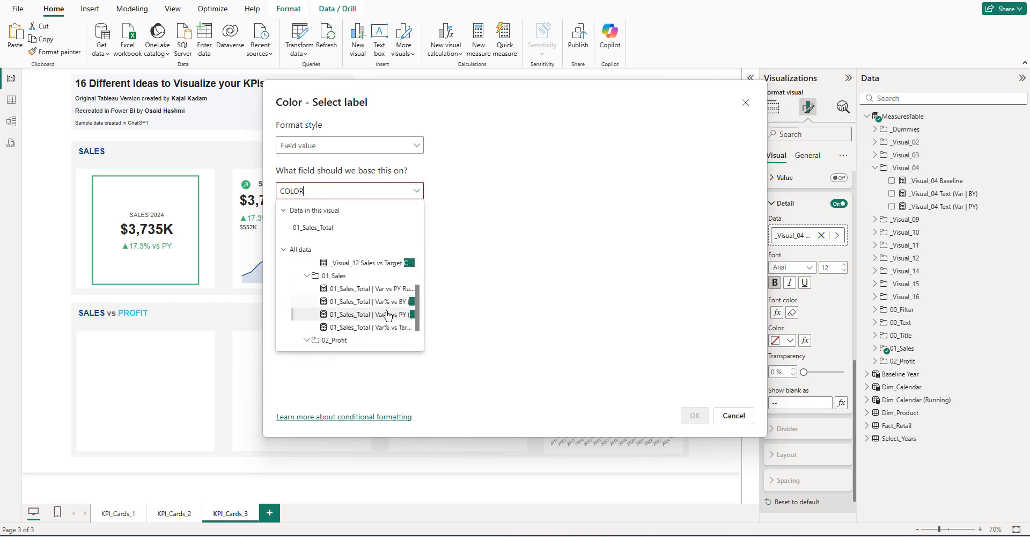
pyautogui.click(378, 315)
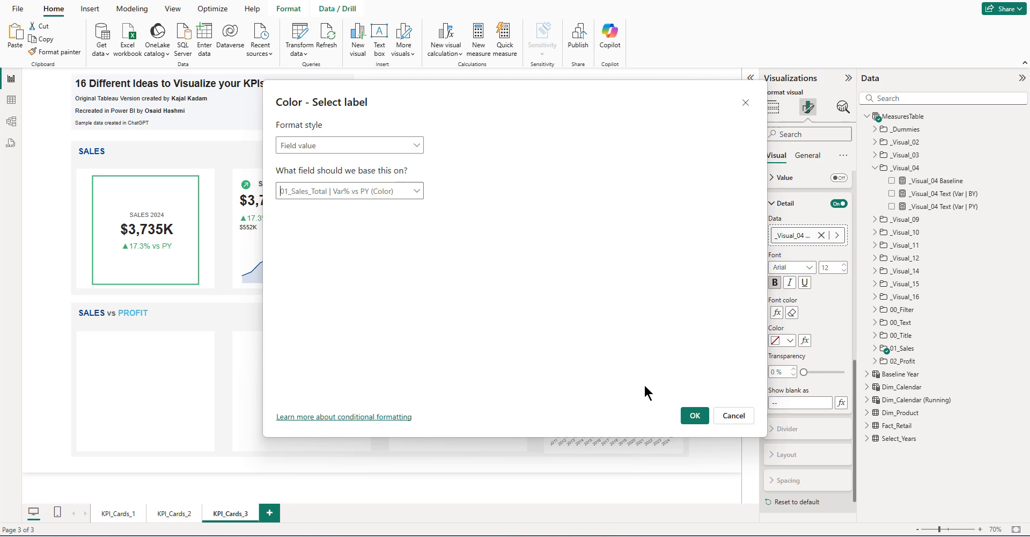
pyautogui.click(694, 415)
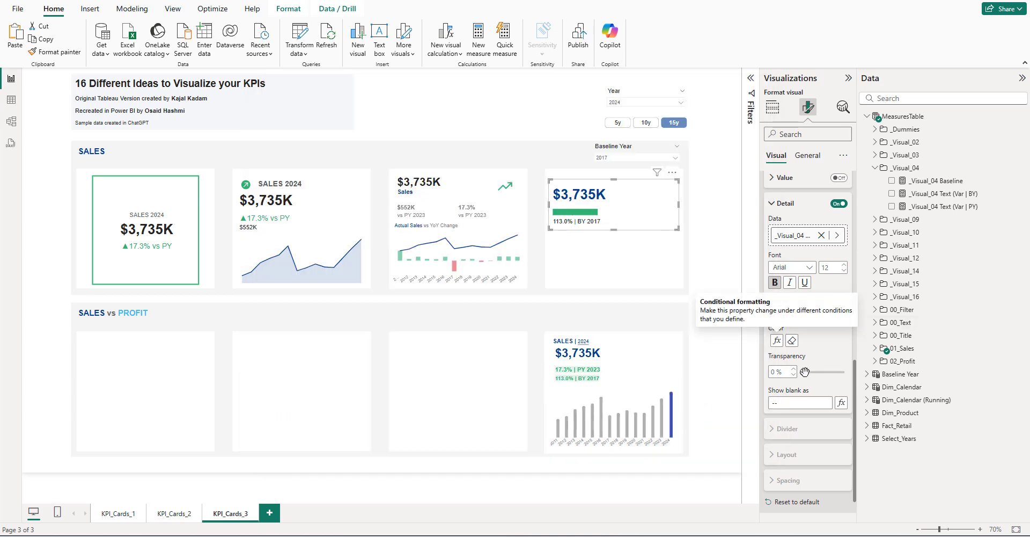
pyautogui.moveTo(803, 372); pyautogui.dragTo(835, 374)
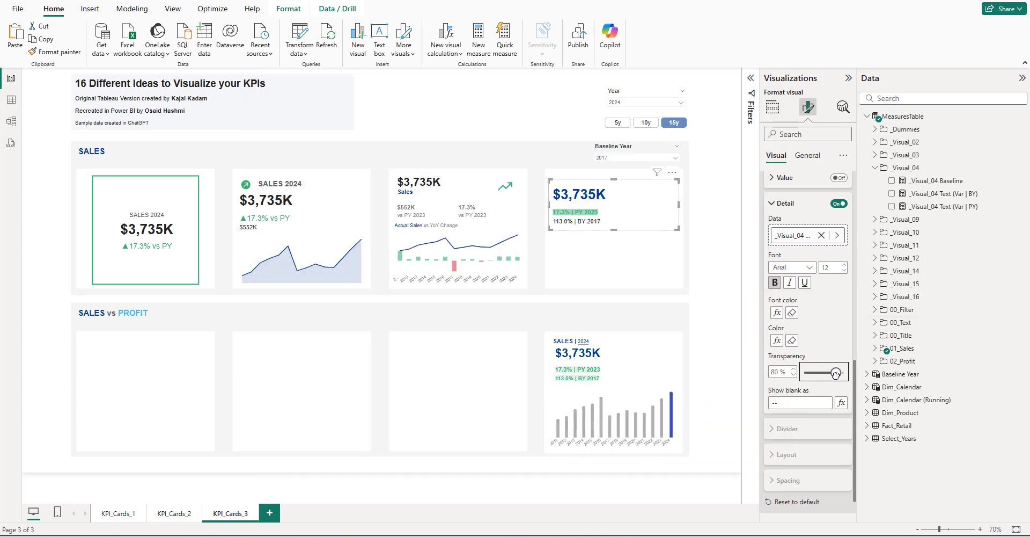
pyautogui.doubleClick(785, 372)
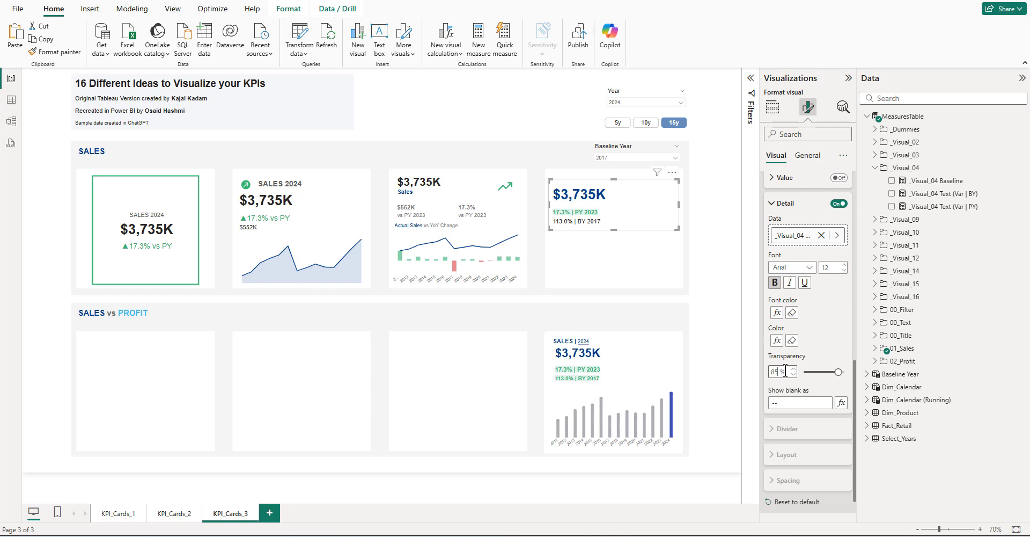
# - Make the _Visual_04 Text (Var | BY) detail bold and base its font color on the field value of 01_Sales_Total | Var% vs BY (Color)
pyautogui.scroll(5, 826, 334)
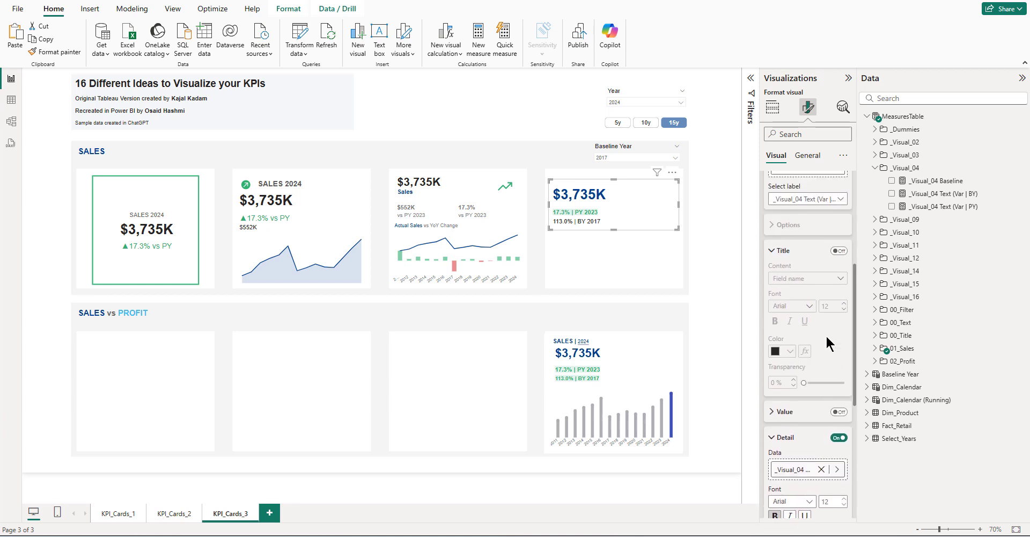
pyautogui.scroll(2, 826, 334)
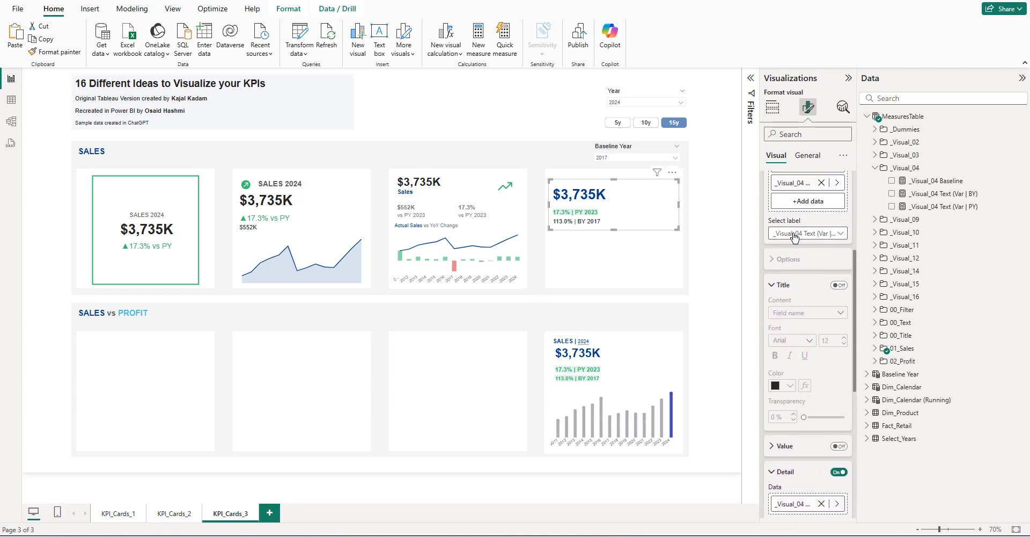
pyautogui.scroll(-5, 807, 325)
pyautogui.click(805, 312)
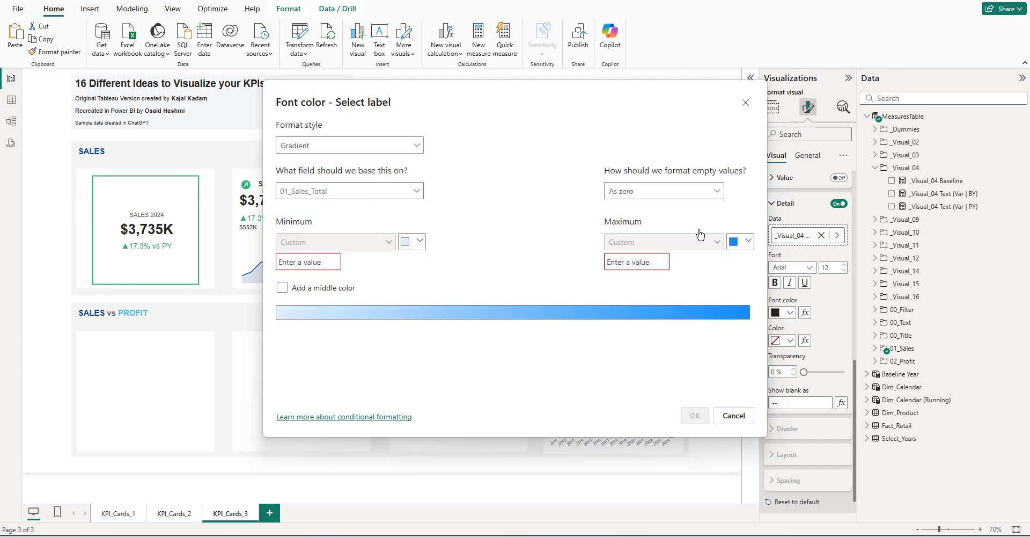
pyautogui.click(300, 145)
pyautogui.click(304, 194)
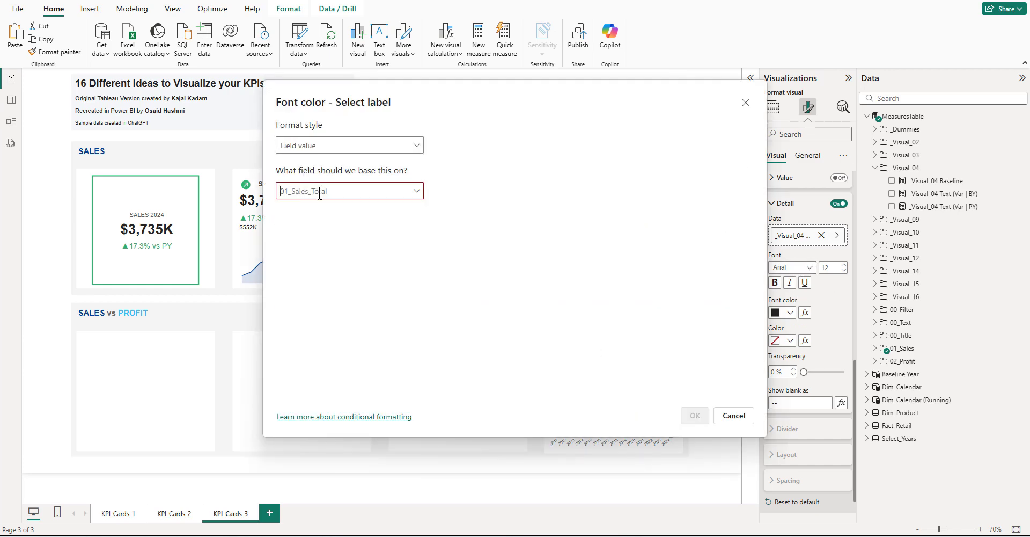
pyautogui.click(320, 191)
pyautogui.write('COLOR')
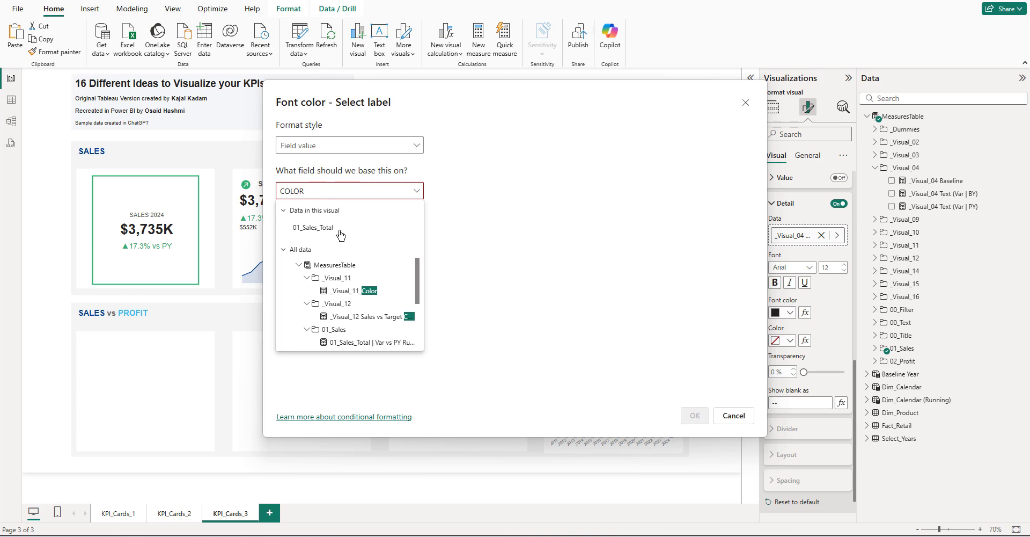
pyautogui.scroll(-3, 395, 301)
pyautogui.click(387, 299)
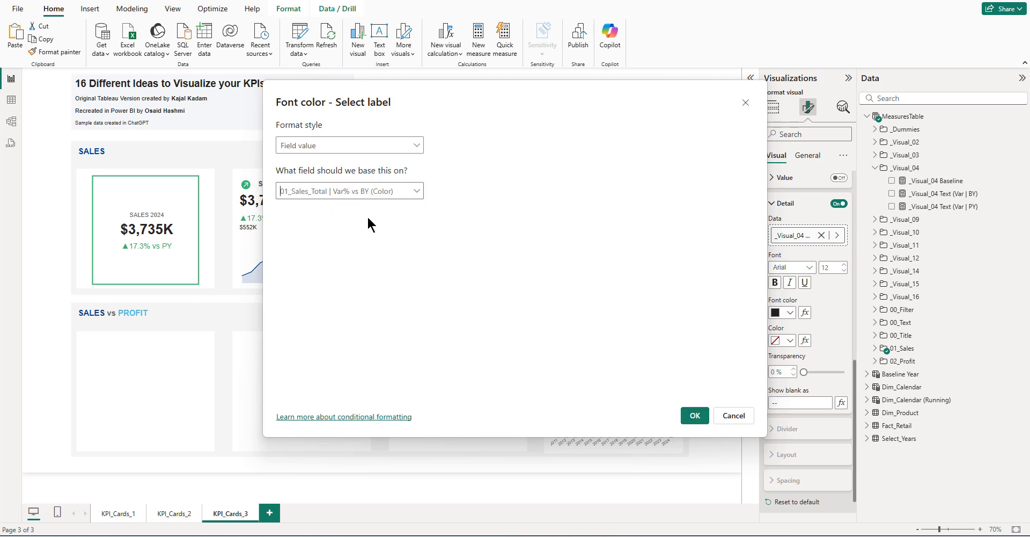
pyautogui.click(694, 415)
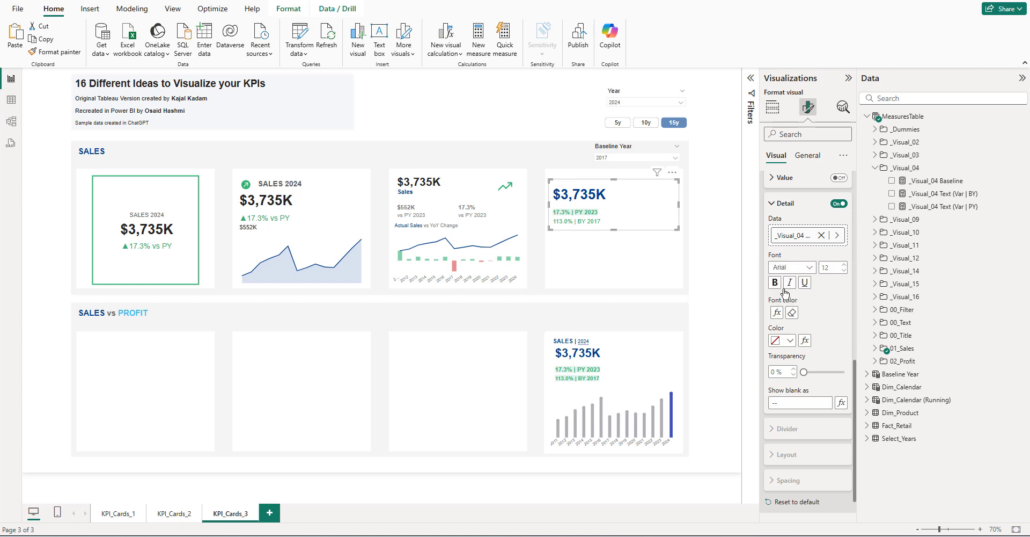
pyautogui.click(774, 282)
# - Base the baseline-year detail's background color on the field value of 01_Sales_Total | Var% vs BY (Color) and set its transparency to 85%
pyautogui.click(805, 340)
pyautogui.click(329, 148)
pyautogui.click(317, 207)
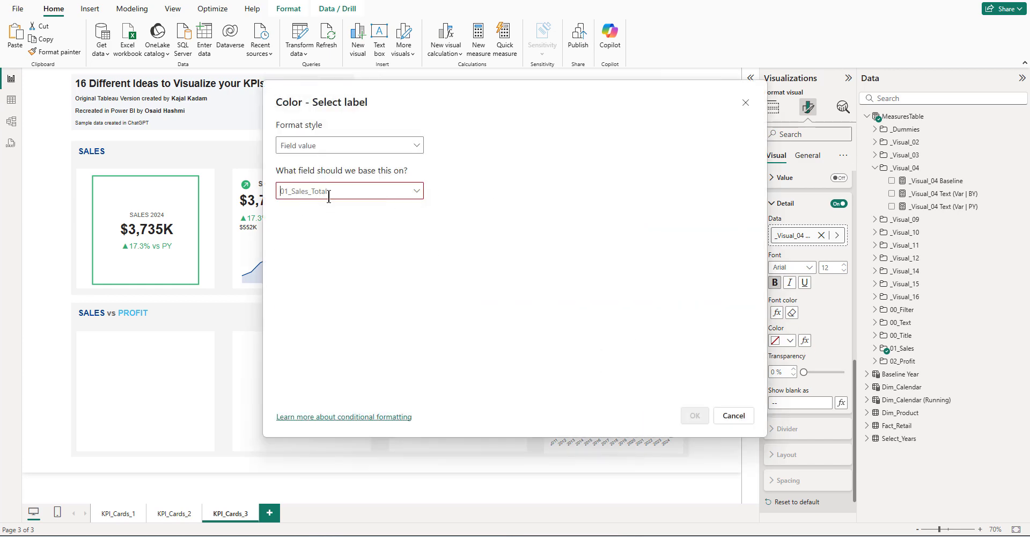
pyautogui.write('COLOR')
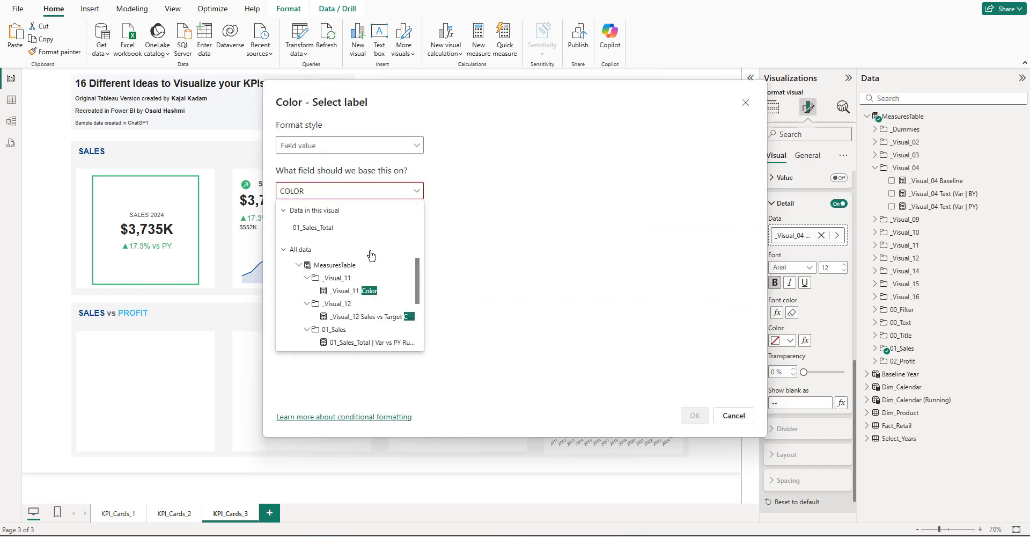
pyautogui.scroll(-3, 349, 300)
pyautogui.click(349, 270)
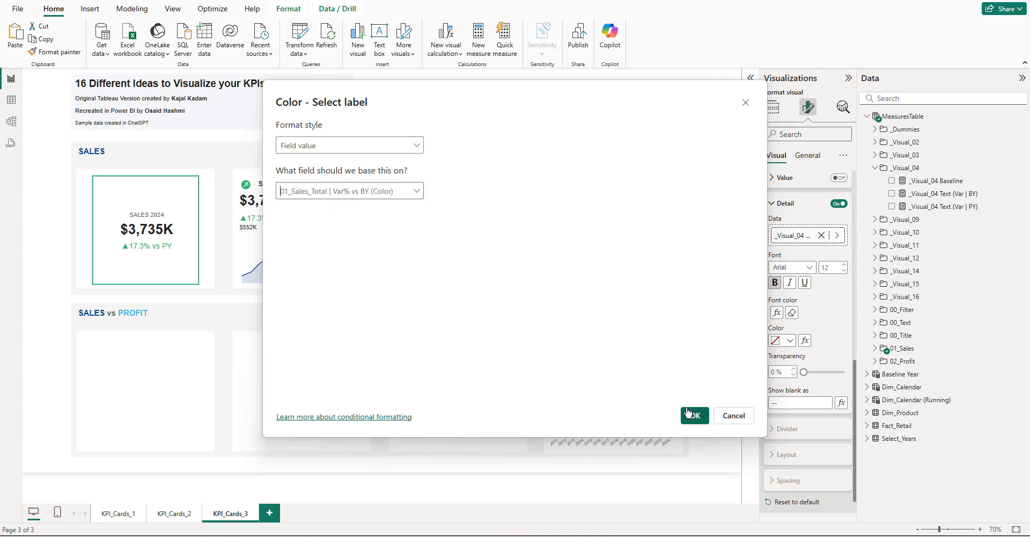
pyautogui.click(692, 414)
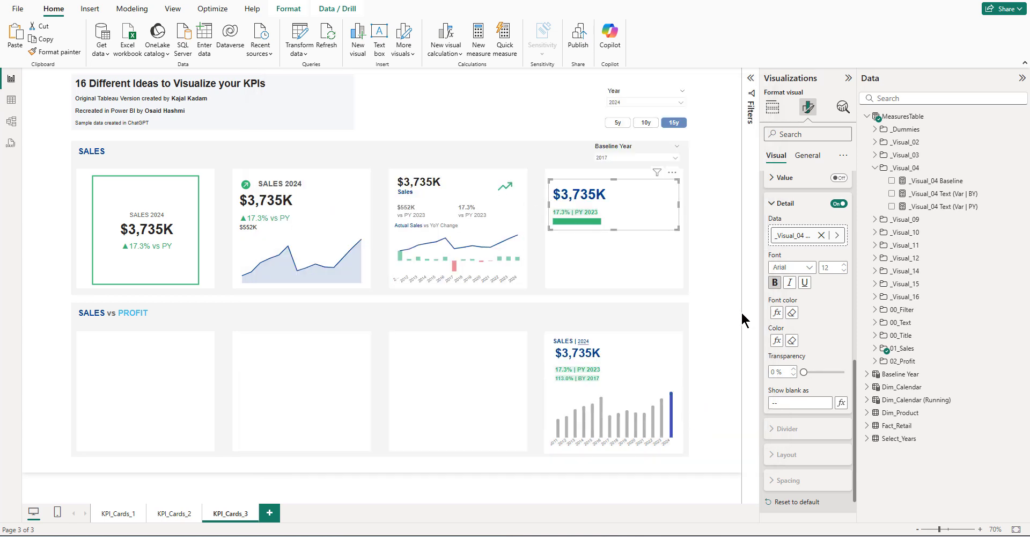
pyautogui.moveTo(804, 371); pyautogui.dragTo(836, 373)
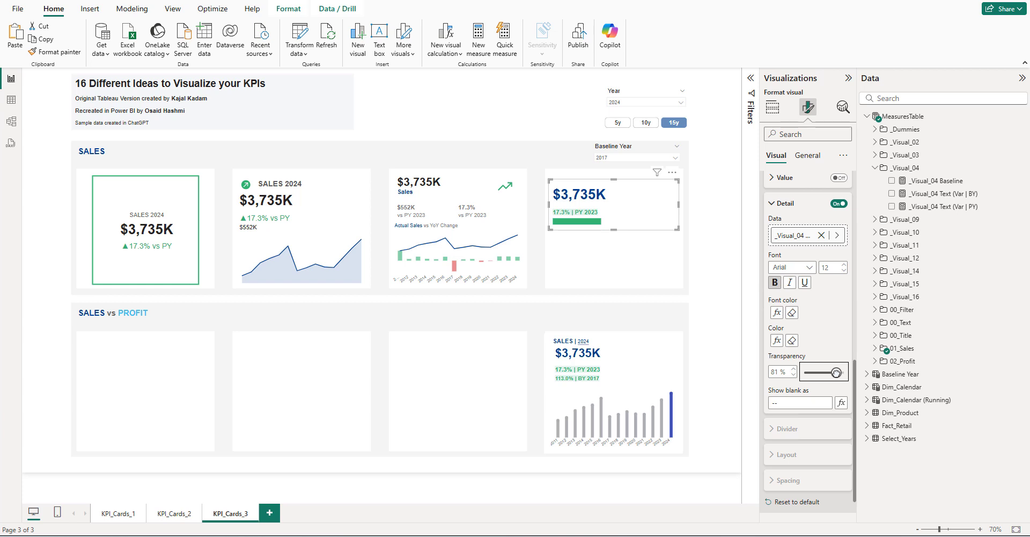
pyautogui.click(779, 372)
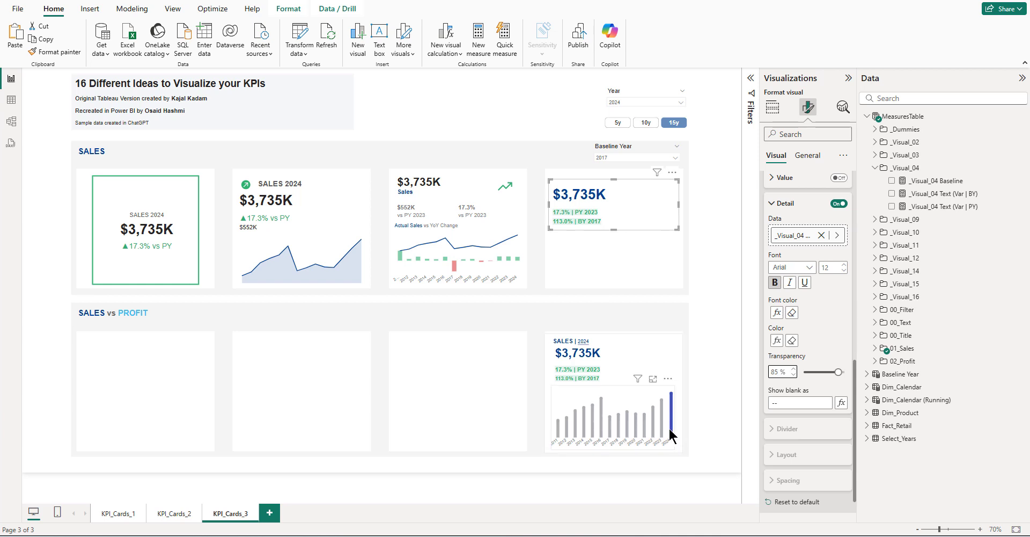
# - Filter the report to year 2023 and baseline year 2016 to test the comparison labels' colors
pyautogui.click(622, 103)
pyautogui.scroll(-1, 637, 174)
pyautogui.scroll(-1, 639, 177)
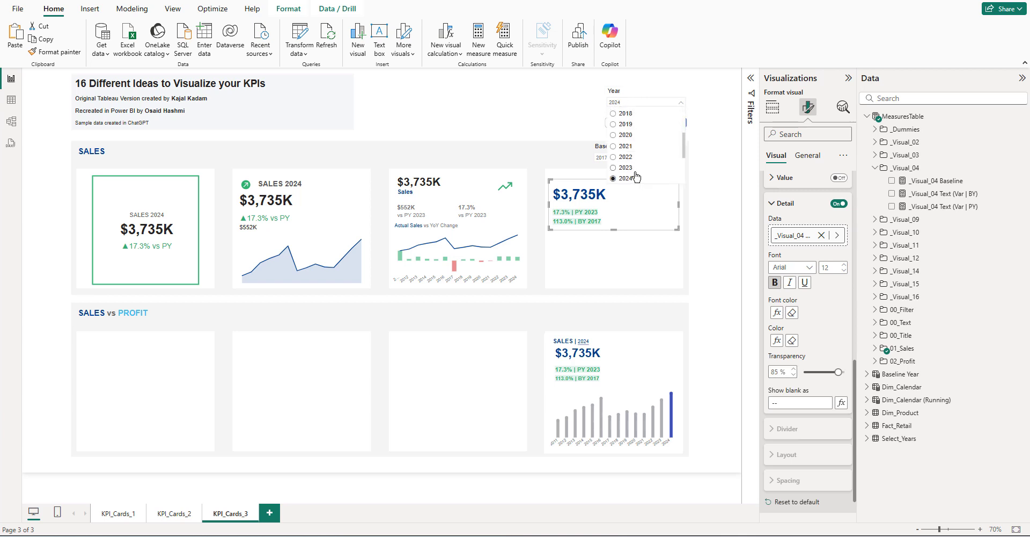
pyautogui.click(638, 173)
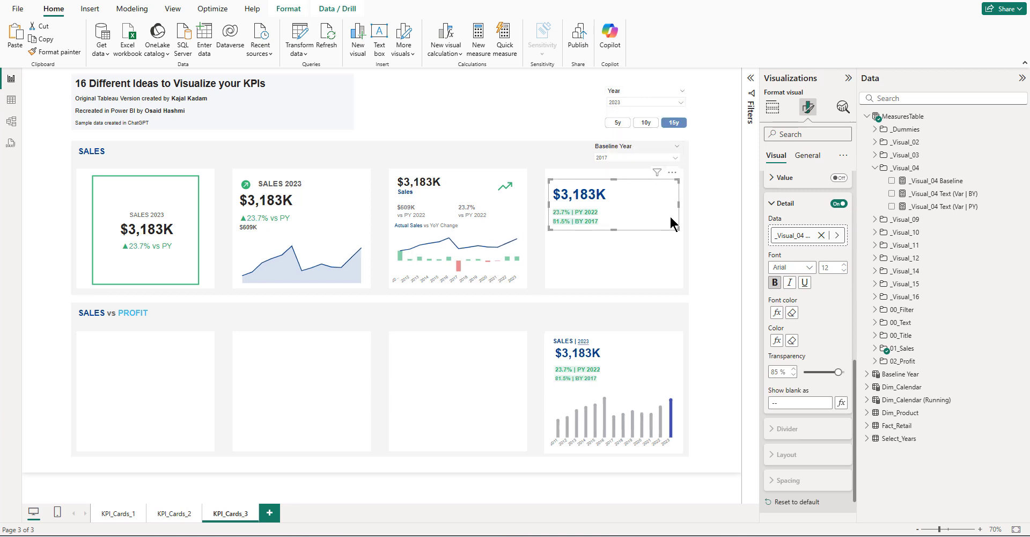
pyautogui.click(611, 157)
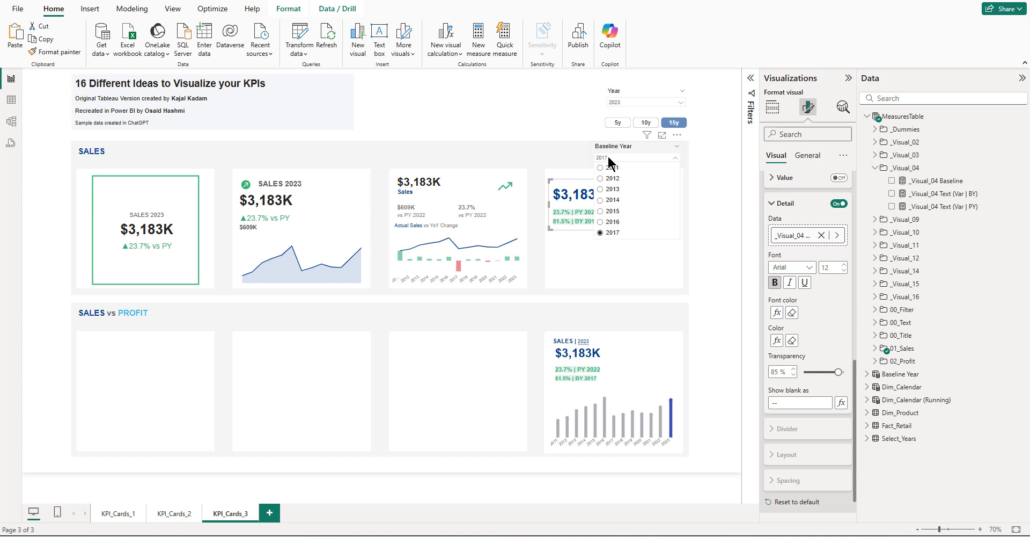
pyautogui.click(612, 222)
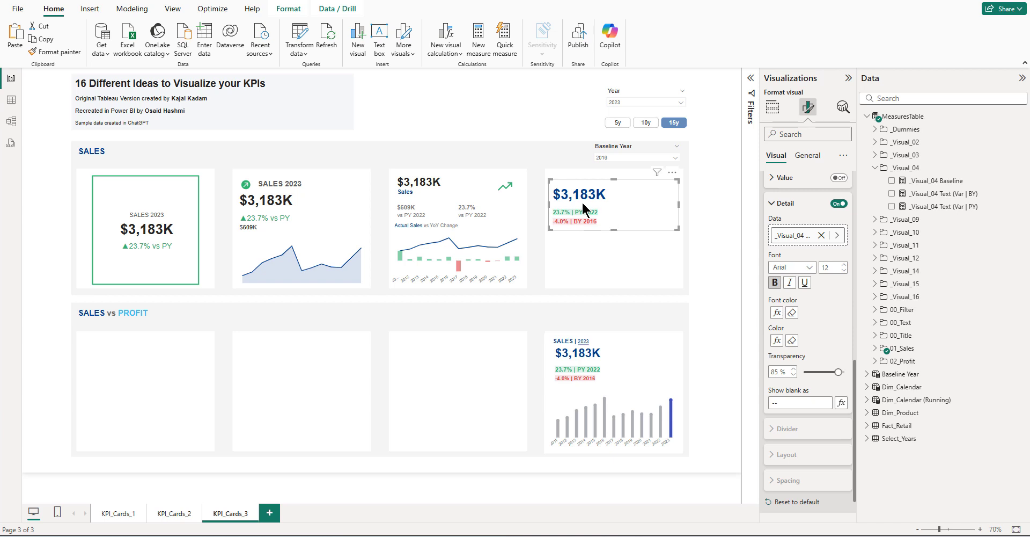
# - Insert a new text box beside the fourth sales card and enter "SALES |", following the finished card in the SALES vs PROFIT section
pyautogui.click(626, 358)
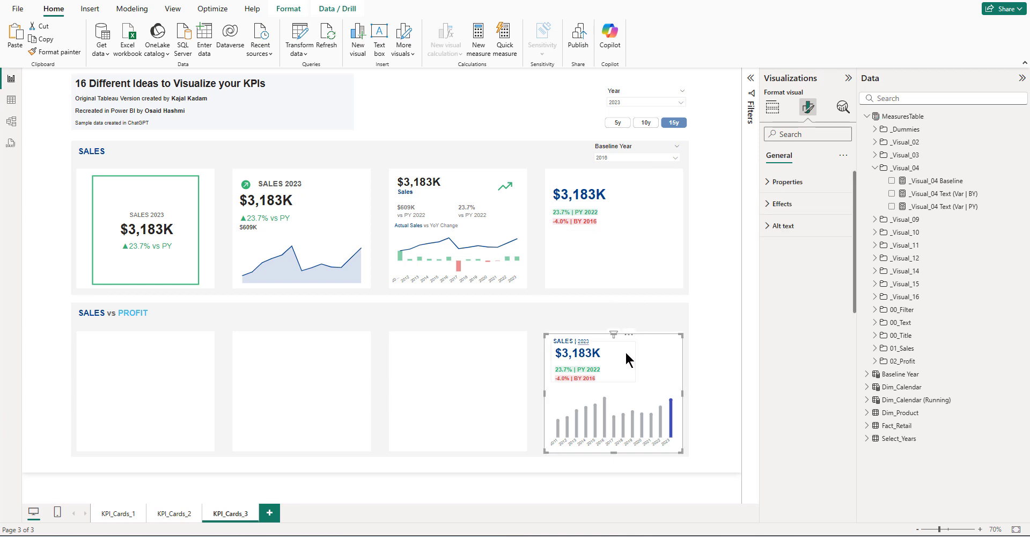
pyautogui.click(574, 340)
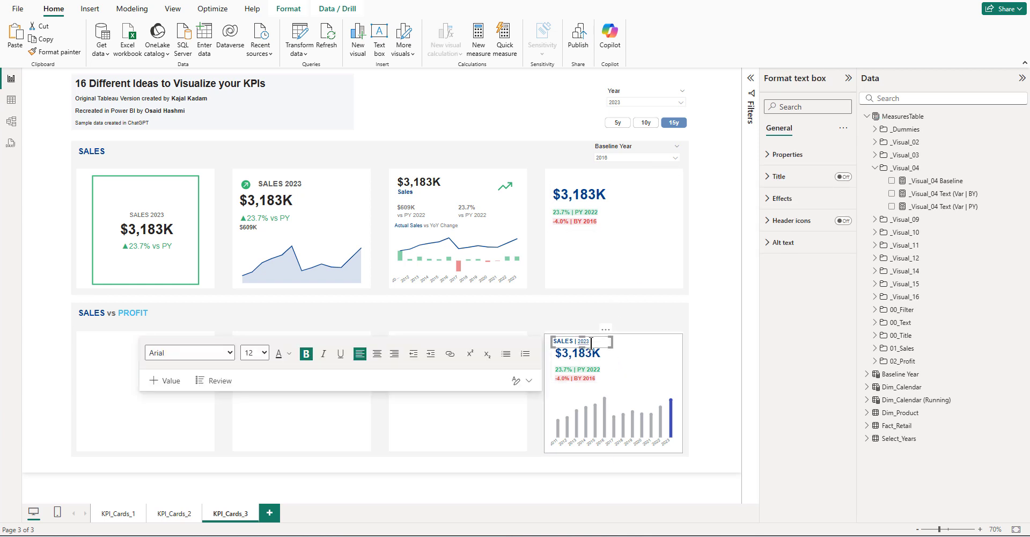
pyautogui.click(715, 243)
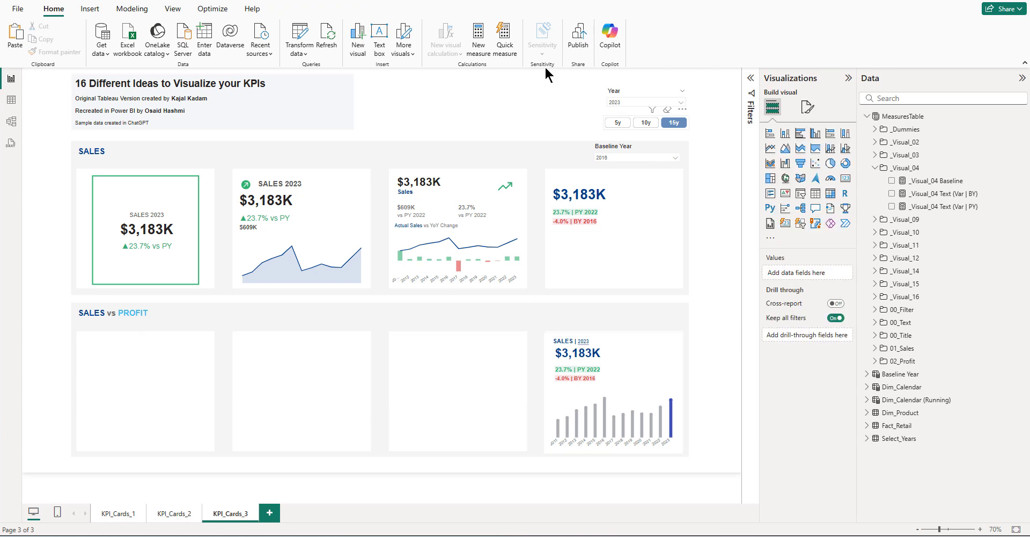
pyautogui.click(89, 9)
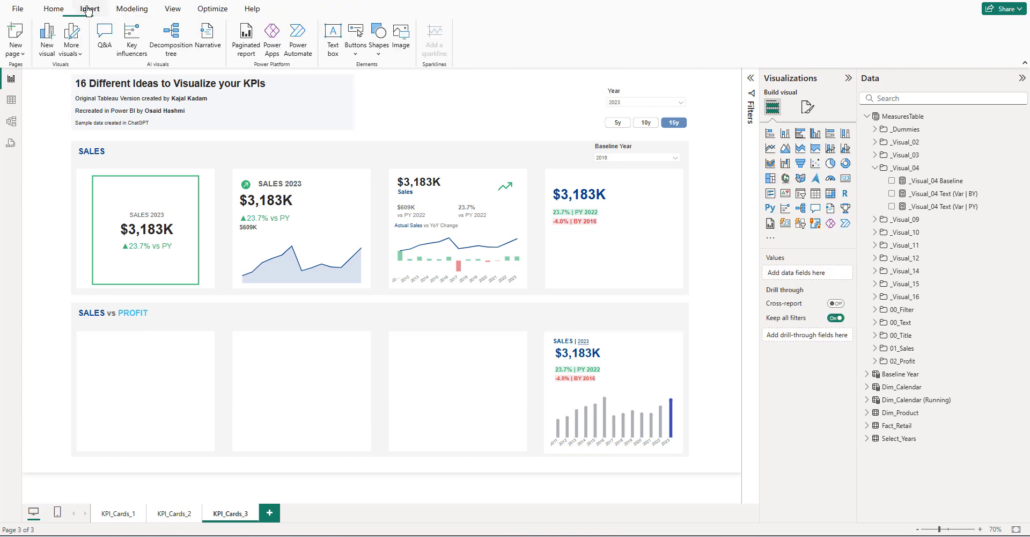
pyautogui.click(332, 36)
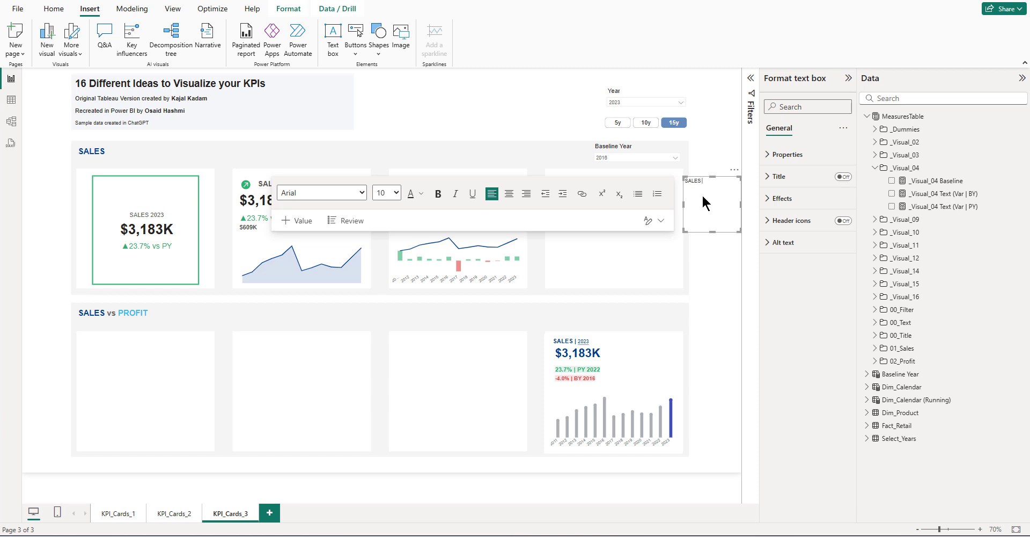
# - Add a dynamic value based on 00_Filter_SelectedYear after "SALES |" in the new text box
pyautogui.click(294, 221)
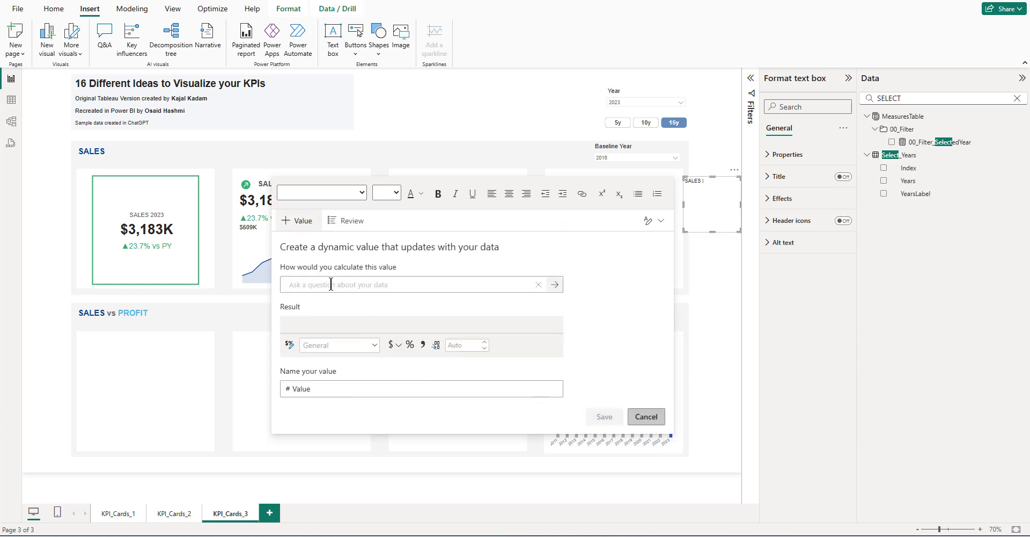
pyautogui.write('00_Filt')
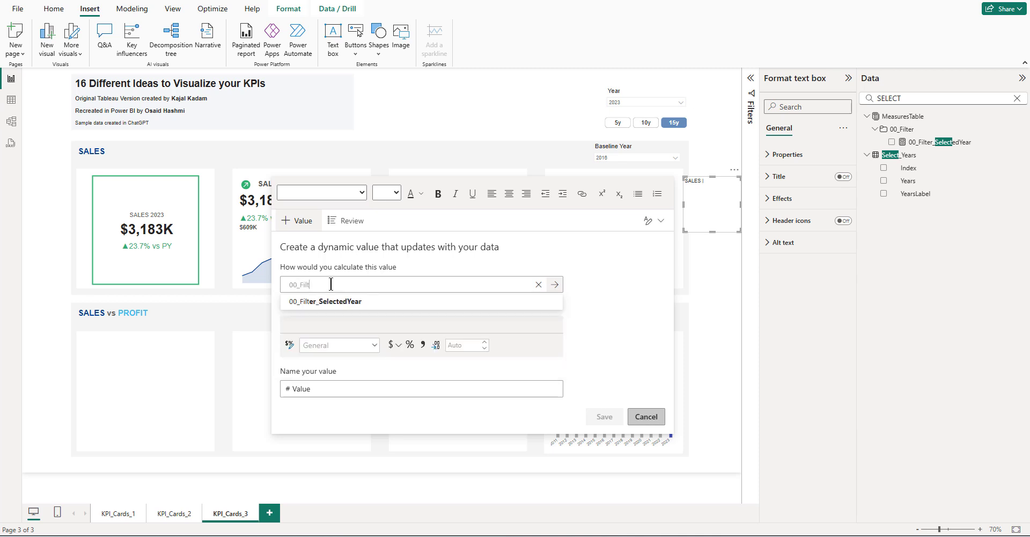
pyautogui.click(324, 302)
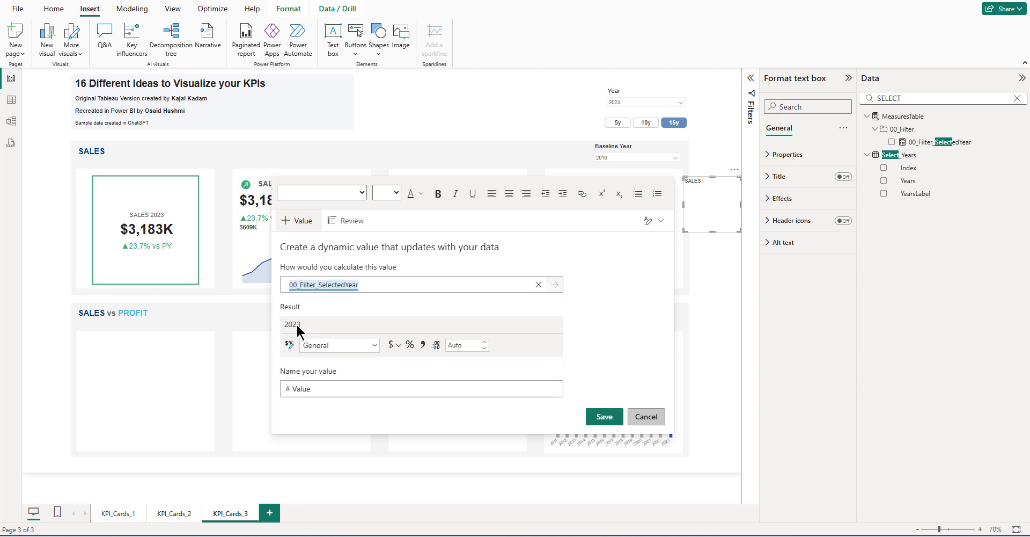
pyautogui.click(600, 418)
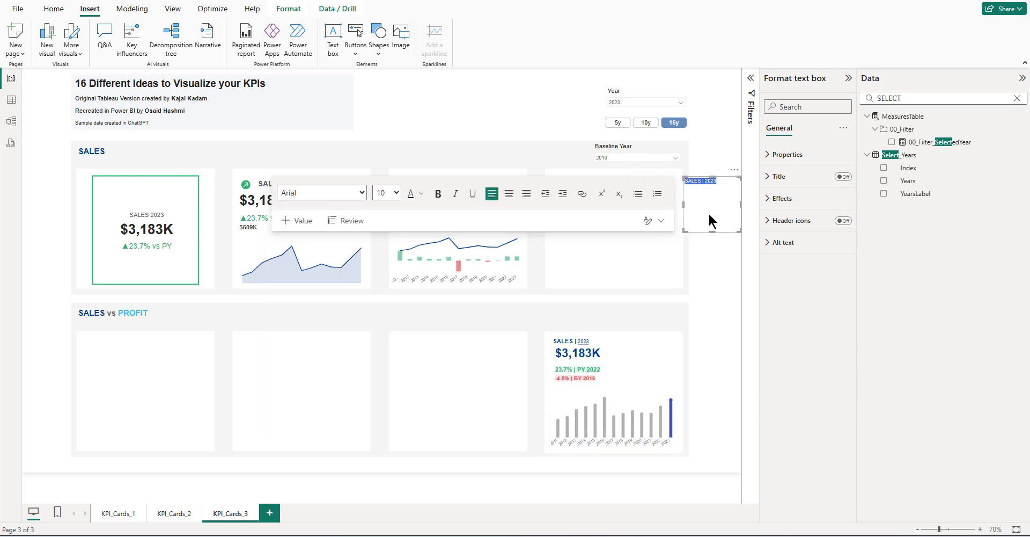
# - Color the new text box's text dark blue and make "SALES |" bold at font size 12
pyautogui.click(422, 193)
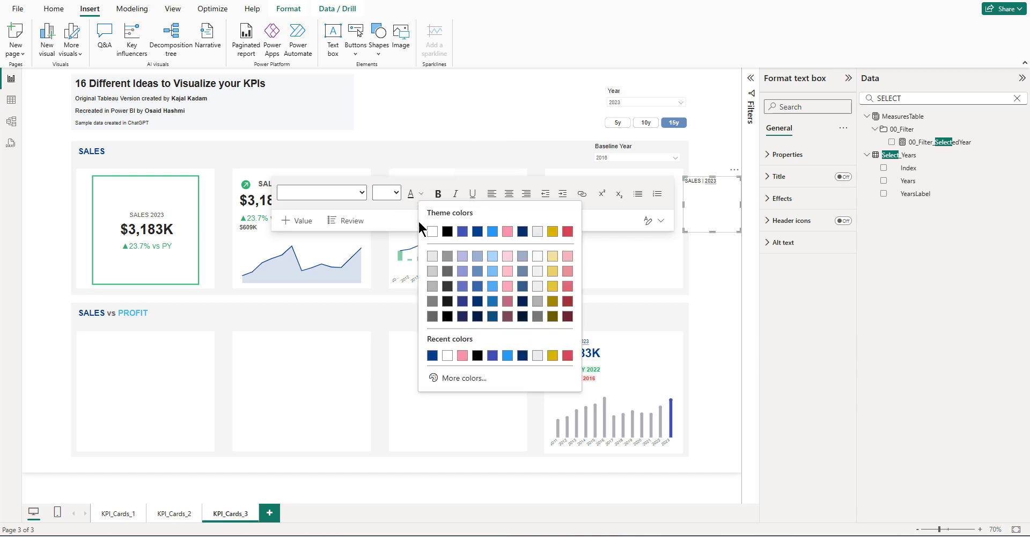
pyautogui.click(478, 232)
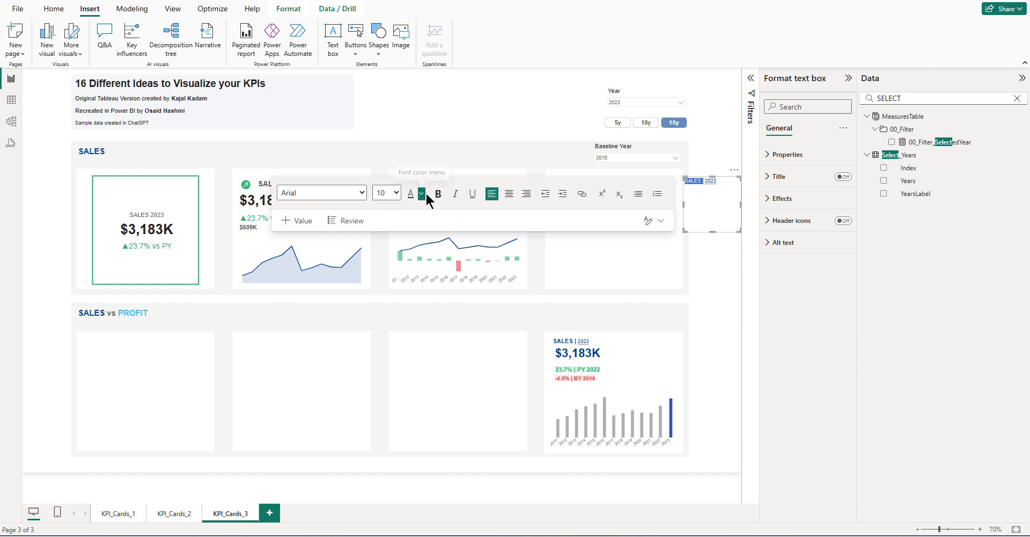
pyautogui.click(396, 192)
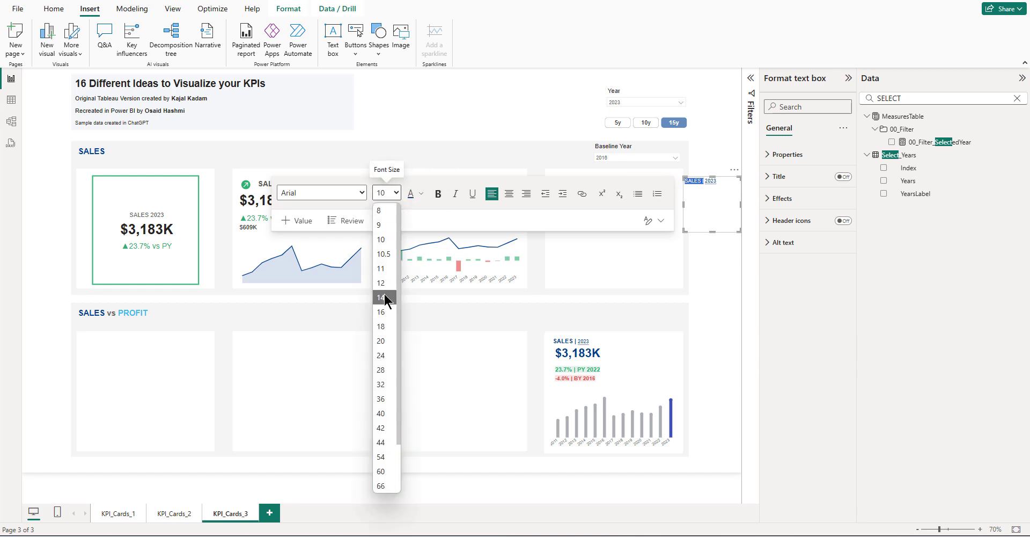
pyautogui.click(382, 298)
pyautogui.click(388, 196)
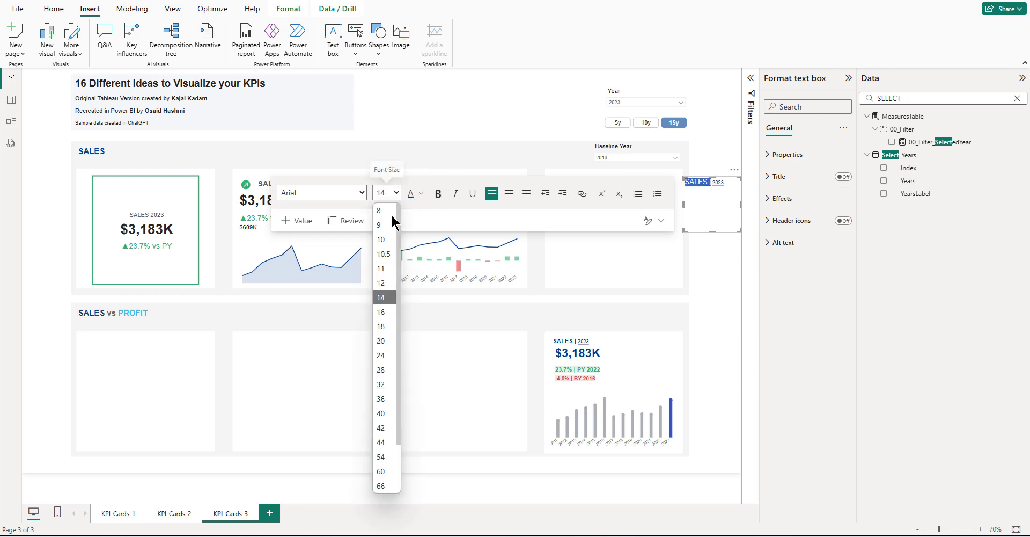
pyautogui.click(382, 283)
pyautogui.click(437, 193)
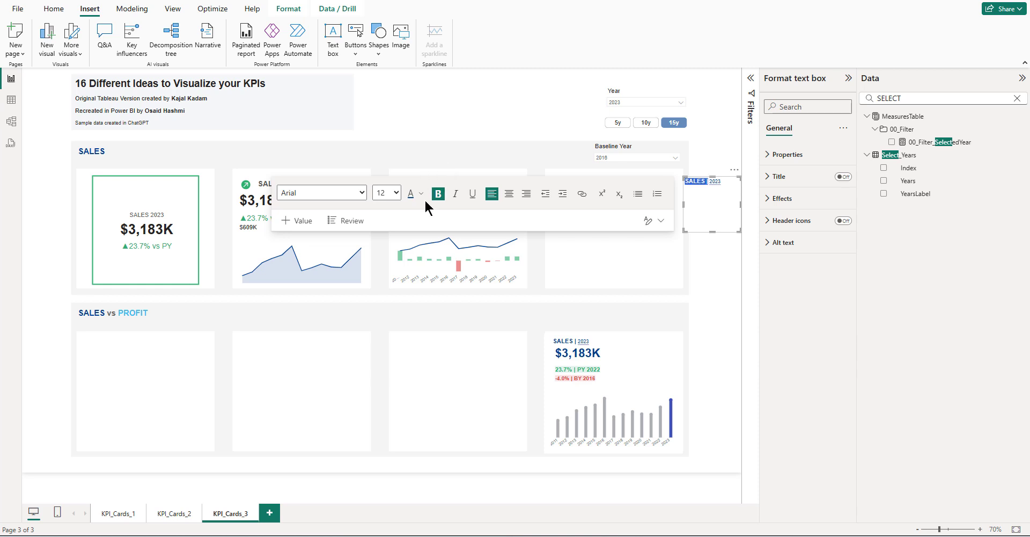
# - Shrink the SALES text box to a height of about 37 so that it fits its single line
pyautogui.click(719, 247)
pyautogui.click(716, 215)
pyautogui.moveTo(712, 232); pyautogui.dragTo(713, 186)
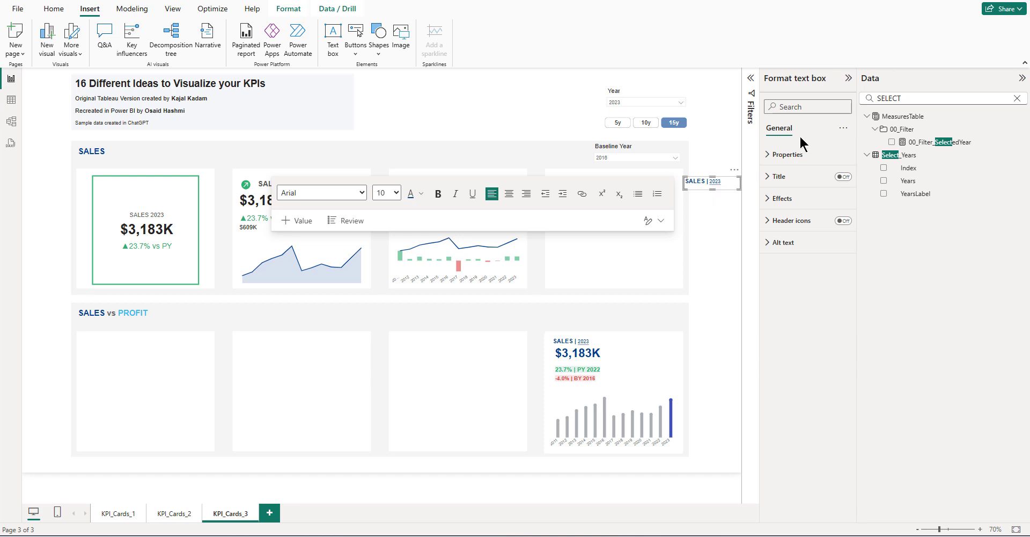
# - Turn off the background of the SALES text box in its effects settings
pyautogui.click(788, 154)
pyautogui.click(794, 302)
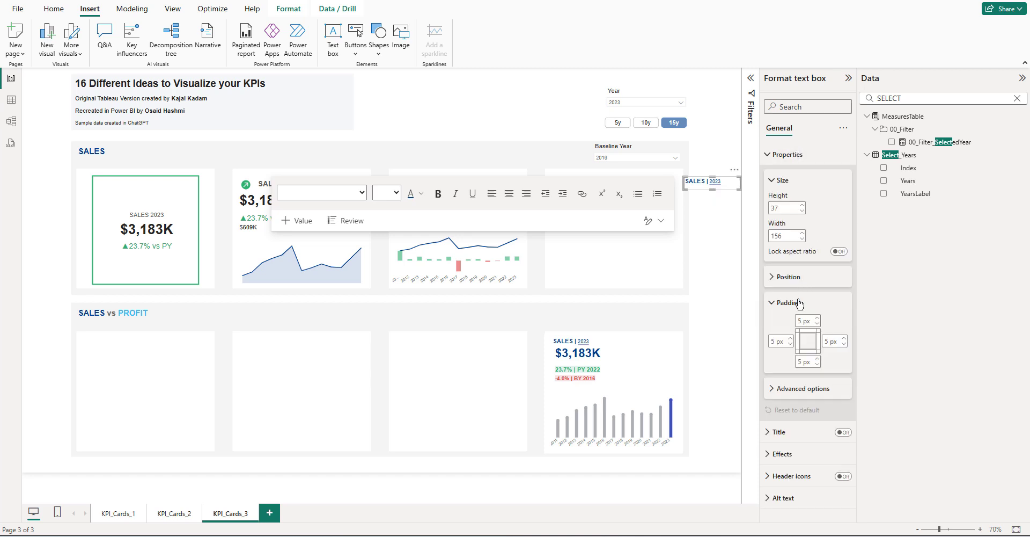
pyautogui.click(793, 303)
pyautogui.click(795, 372)
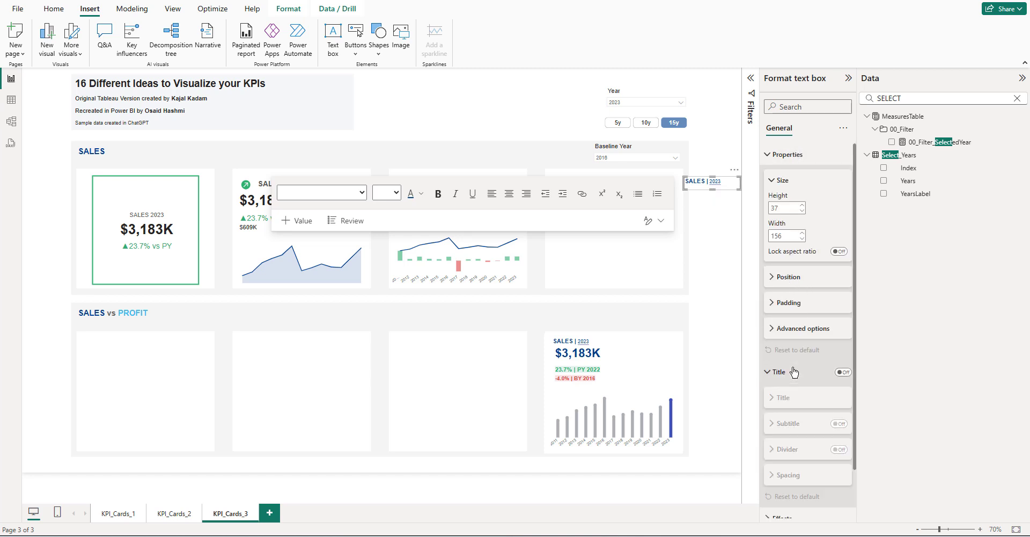
pyautogui.click(794, 372)
pyautogui.click(789, 393)
pyautogui.click(839, 420)
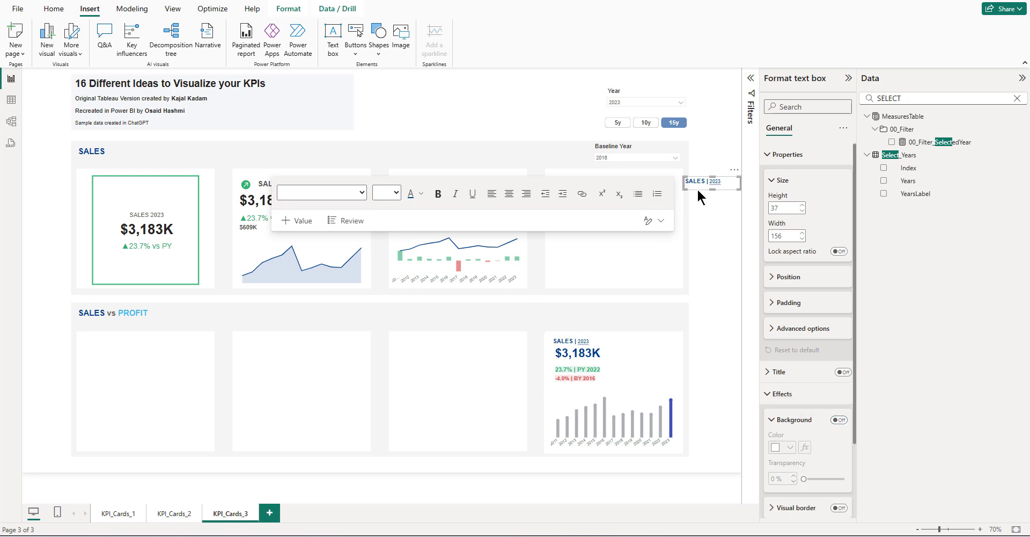
# - Move the SALES title onto the fourth sales card above its callout value and set the card visual's vertical position to 283
pyautogui.moveTo(734, 172); pyautogui.dragTo(600, 163)
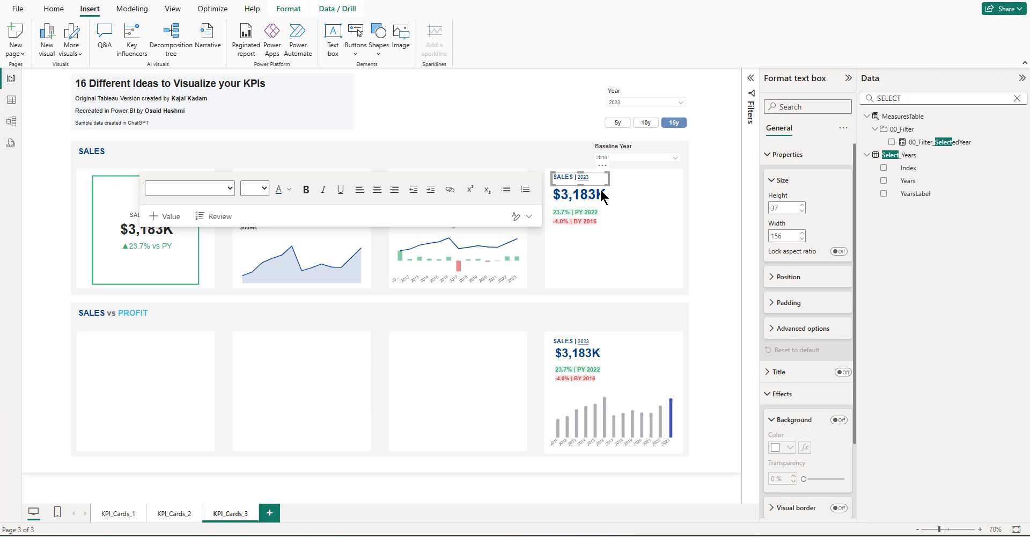
pyautogui.click(626, 218)
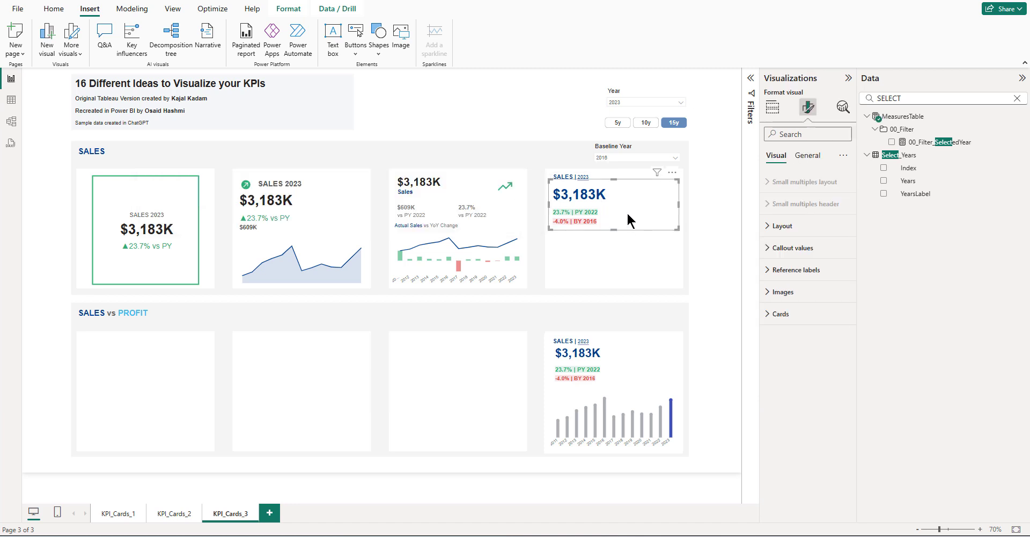
pyautogui.click(808, 155)
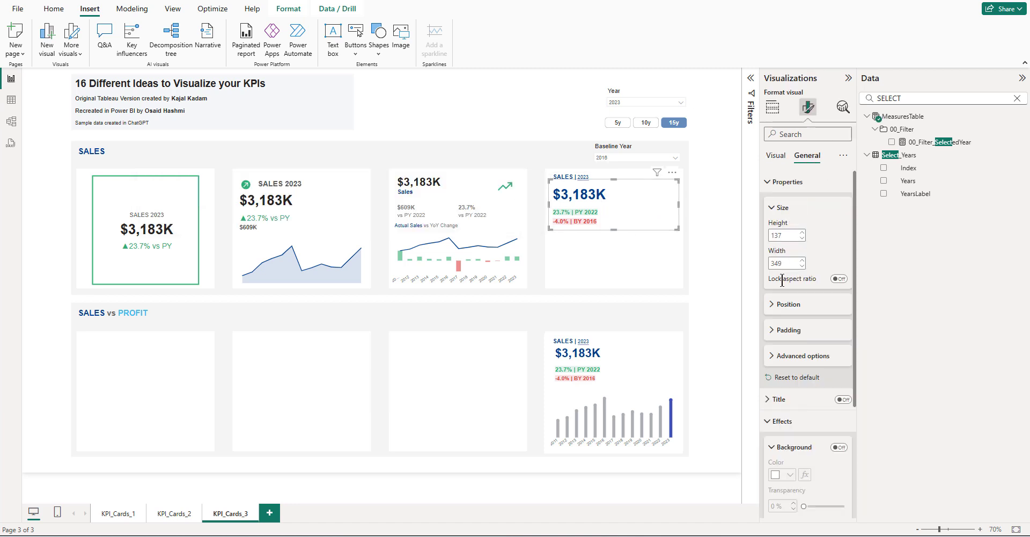
pyautogui.click(789, 304)
pyautogui.doubleClick(789, 360)
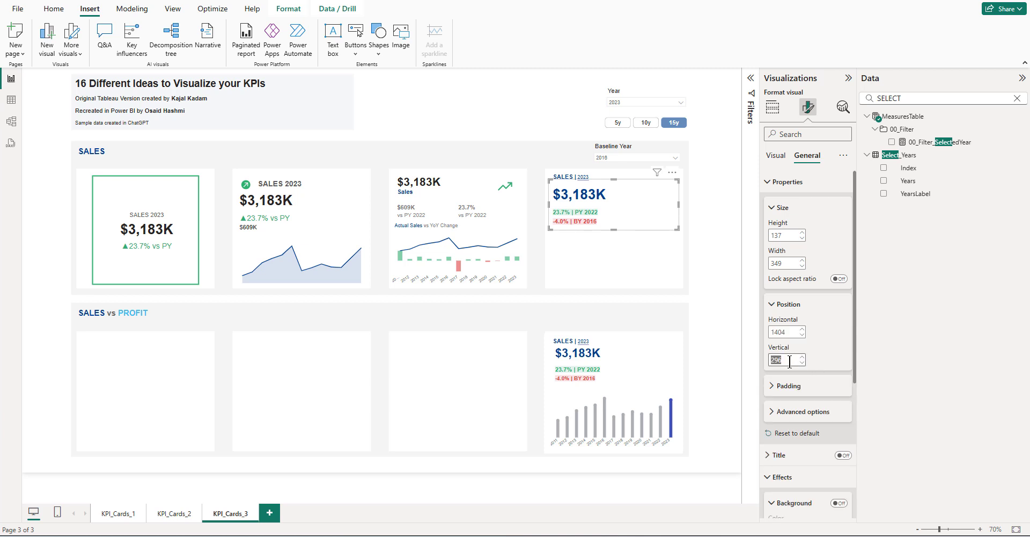
pyautogui.write('289')
pyautogui.press('Down')
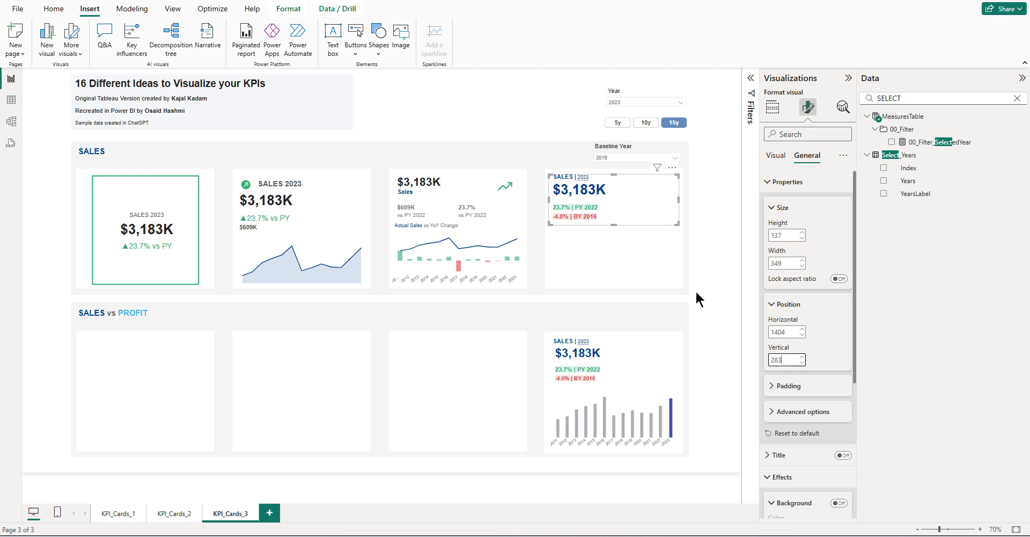
pyautogui.click(703, 272)
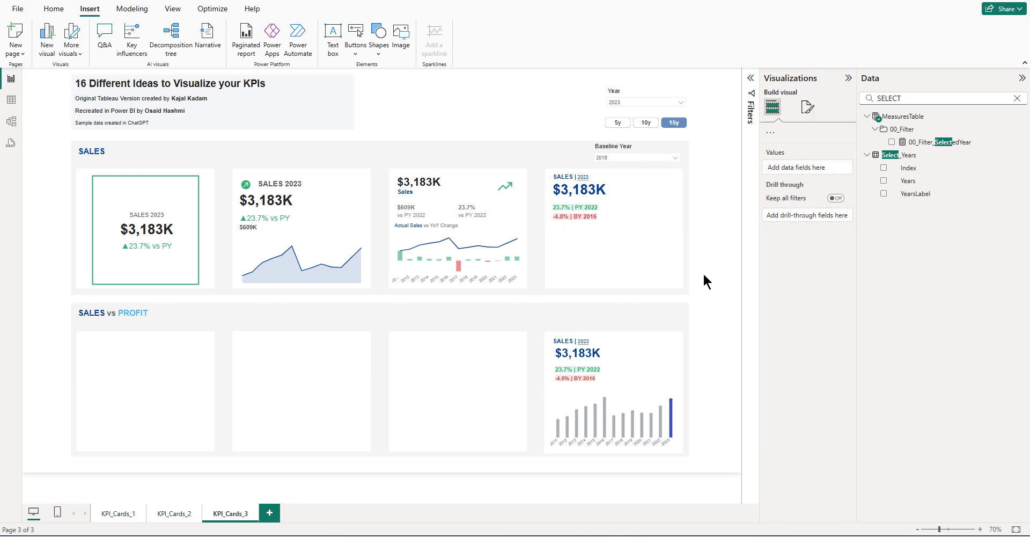
# - Add a line and clustered column chart in the empty lower part of the fourth sales card, using the finished sample card as reference
pyautogui.click(627, 394)
pyautogui.click(626, 400)
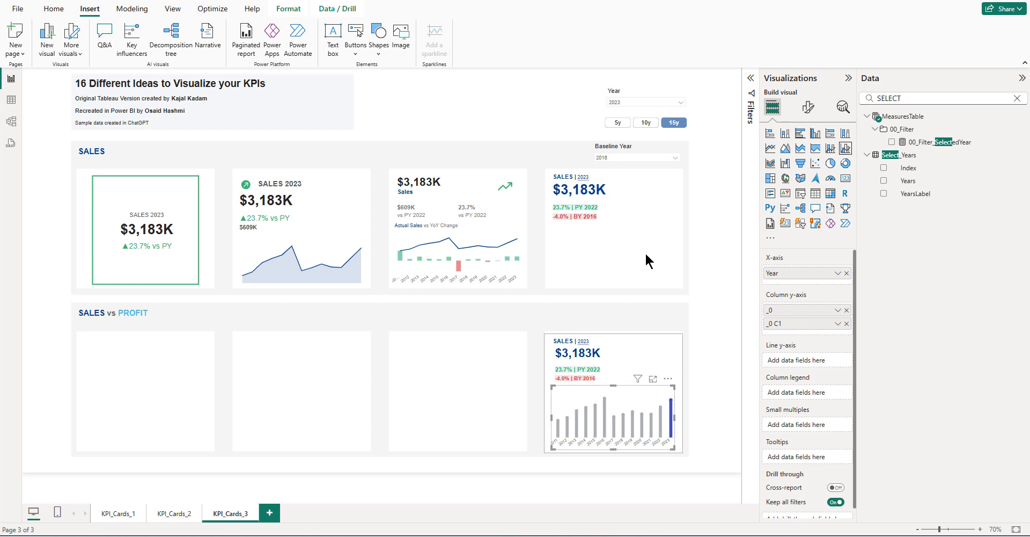
pyautogui.click(715, 262)
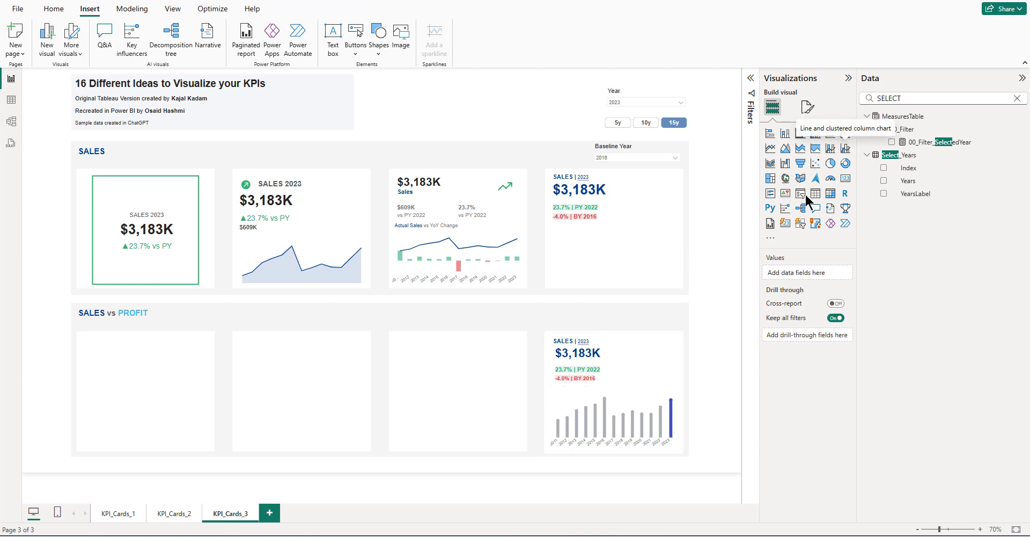
pyautogui.moveTo(846, 148); pyautogui.dragTo(679, 262)
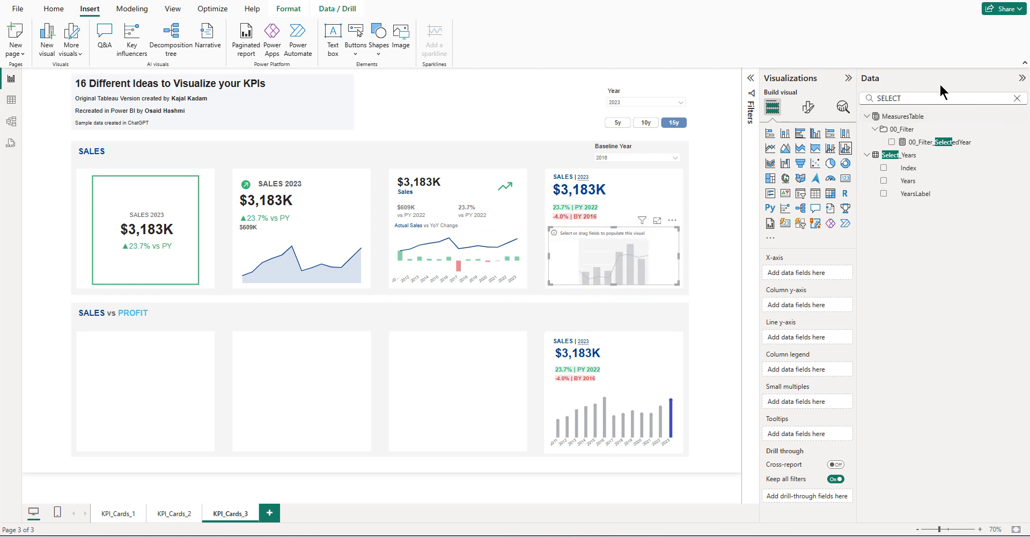
# - Search the fields for "year" and put Year from Dim_Calendar (Running) on the new chart's x-axis
pyautogui.doubleClick(908, 98)
pyautogui.write('year')
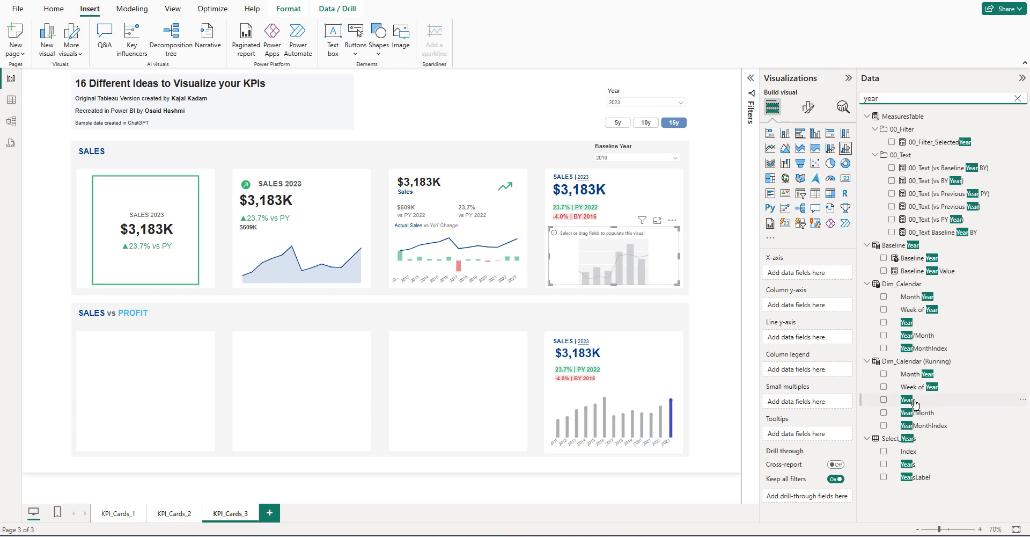
pyautogui.moveTo(909, 404); pyautogui.dragTo(793, 278)
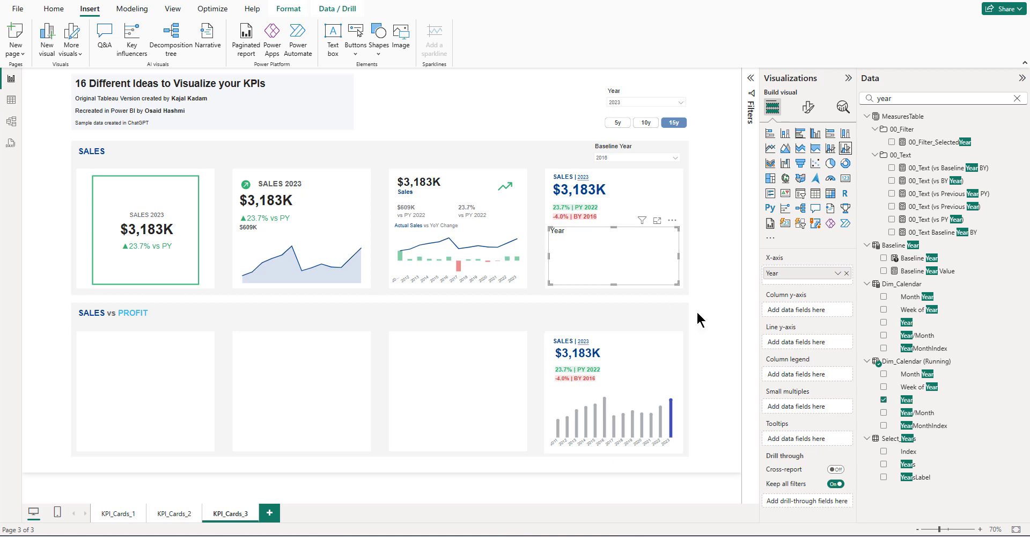
# - Examine the formula of the _0 measure in the _Dummies folder, including its year variables, the IF condition and the returned result
pyautogui.click(1017, 98)
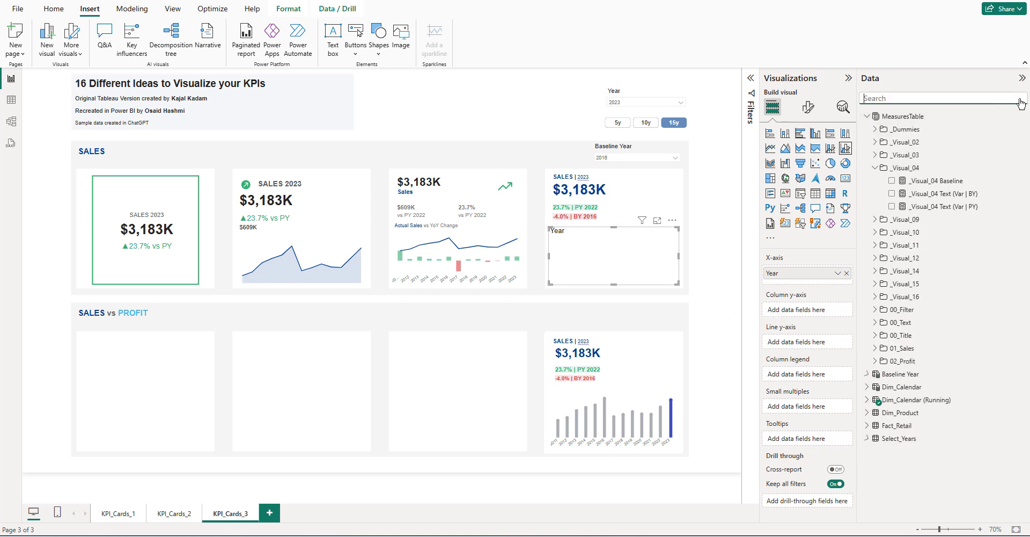
pyautogui.click(875, 168)
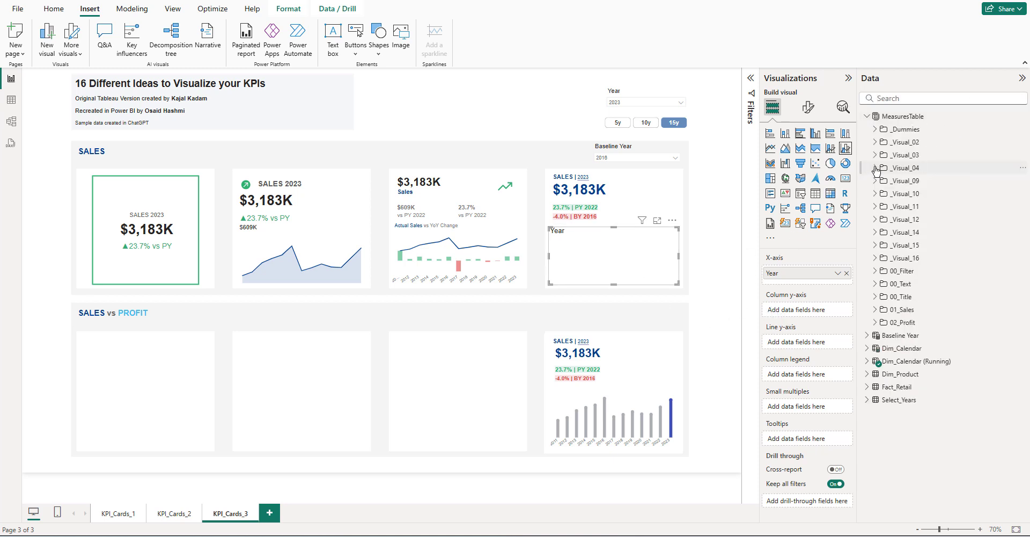
pyautogui.click(876, 129)
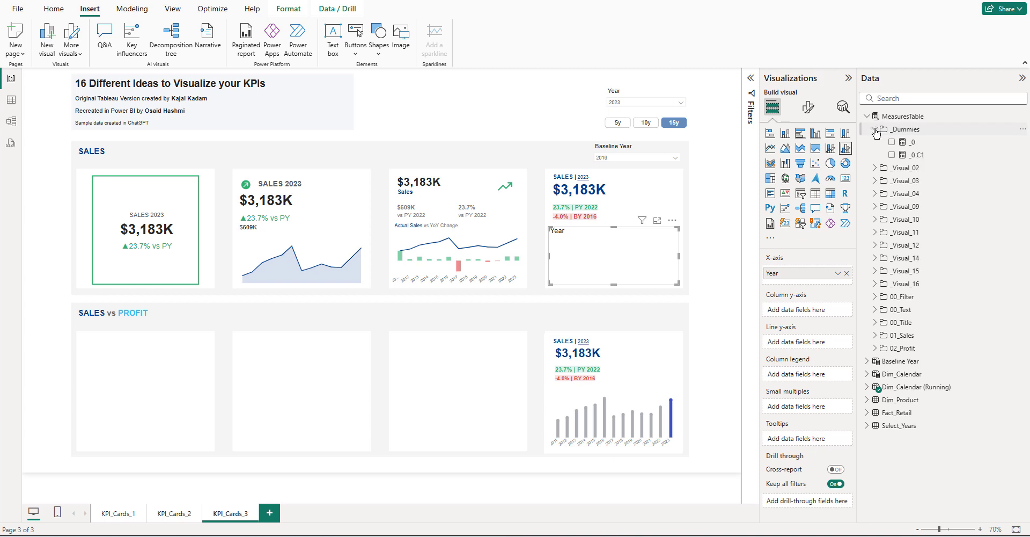
pyautogui.click(913, 143)
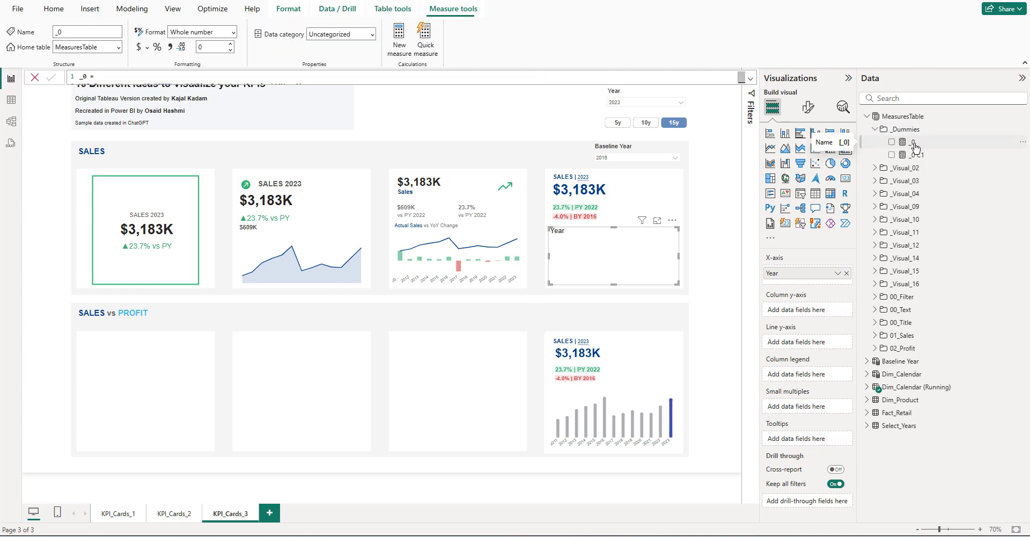
pyautogui.click(749, 79)
pyautogui.doubleClick(360, 134)
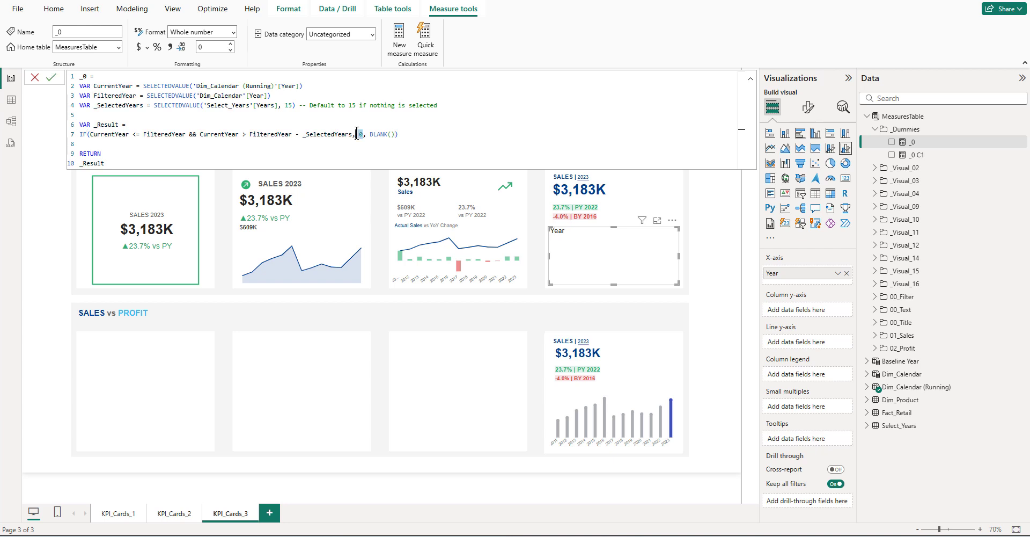
pyautogui.click(424, 134)
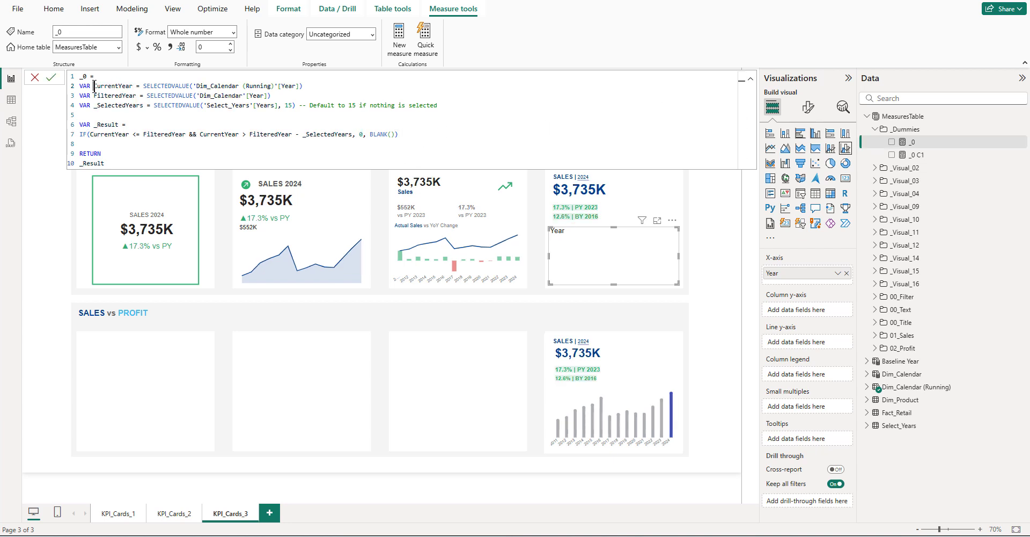
pyautogui.moveTo(93, 86); pyautogui.dragTo(135, 86)
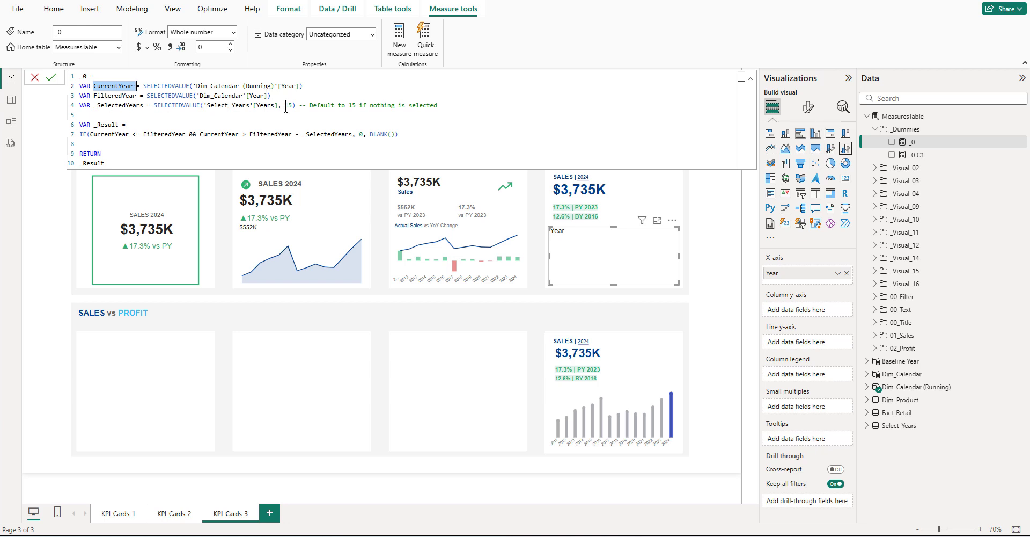
pyautogui.moveTo(278, 105); pyautogui.dragTo(203, 107)
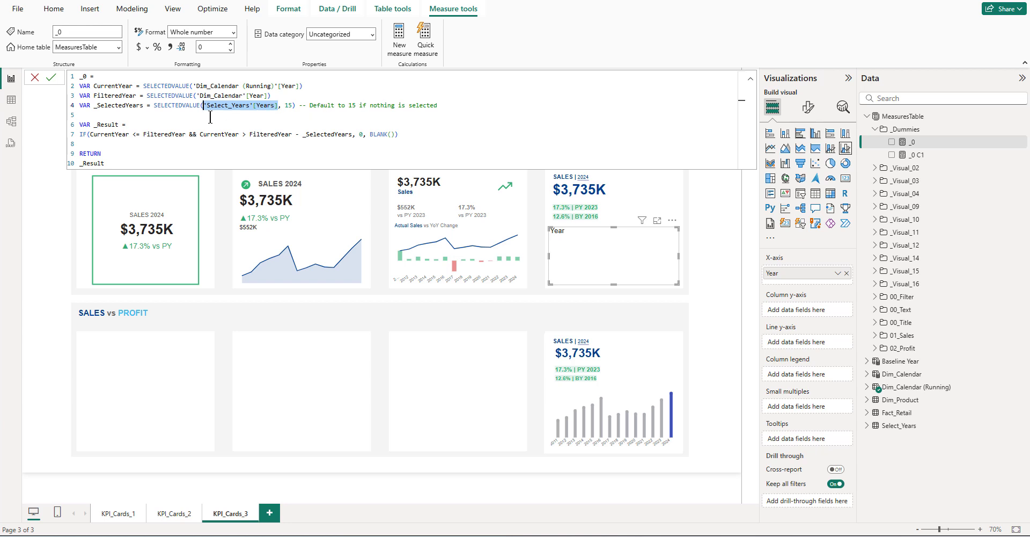
pyautogui.moveTo(90, 134); pyautogui.dragTo(129, 134)
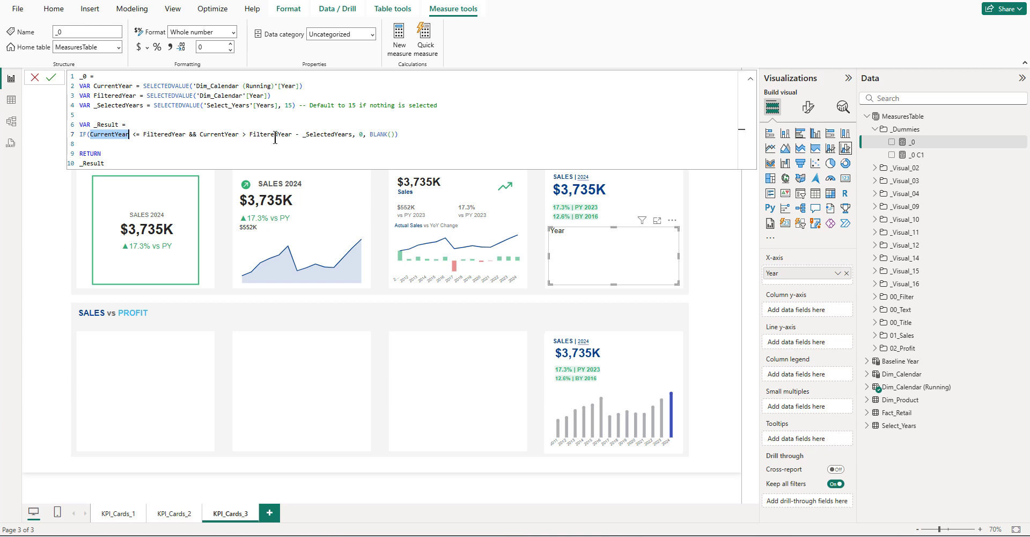
pyautogui.doubleClick(361, 134)
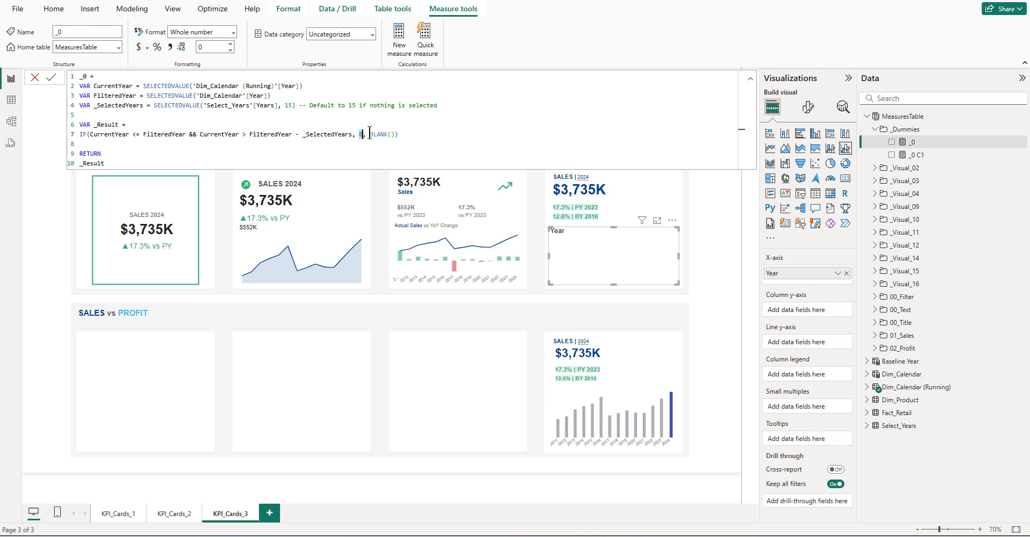
pyautogui.moveTo(369, 134); pyautogui.dragTo(393, 134)
pyautogui.moveTo(398, 134); pyautogui.dragTo(90, 135)
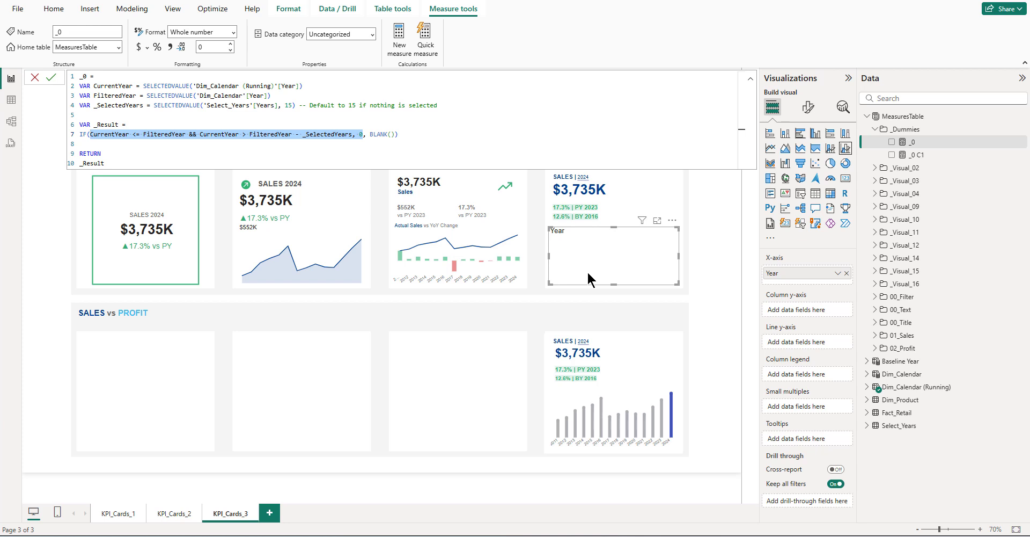
pyautogui.click(122, 158)
pyautogui.click(120, 162)
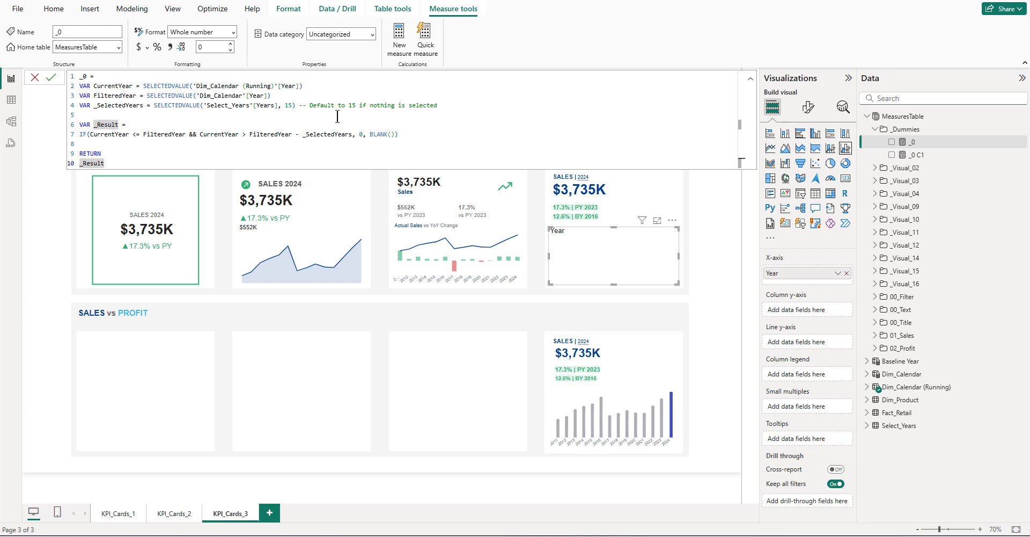
# - Replace the IF expression of the _Result variable in the _0 measure with 0 and view the later years in the sample column chart
pyautogui.moveTo(409, 134); pyautogui.dragTo(79, 134)
pyautogui.hotkey('ctrl', 'c')
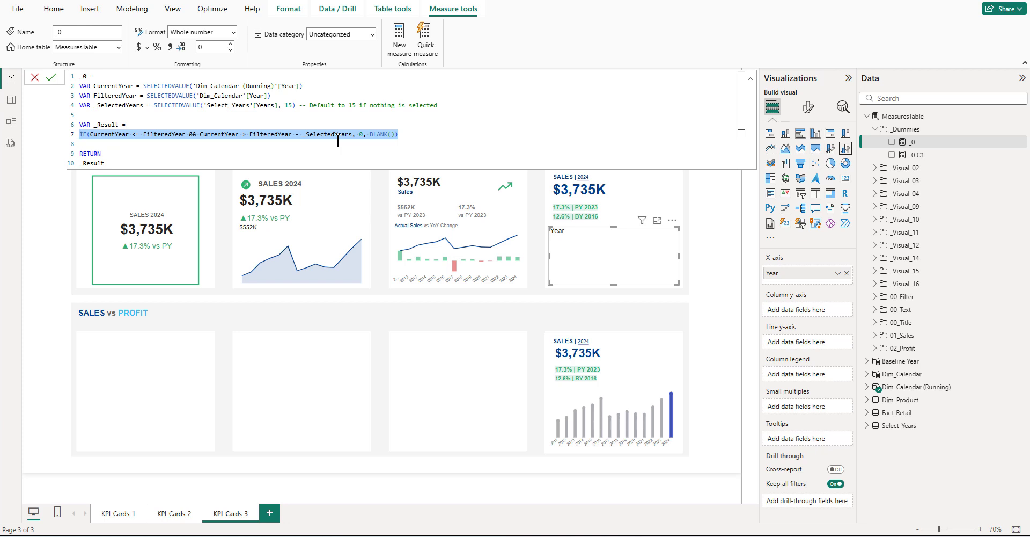
pyautogui.write('0')
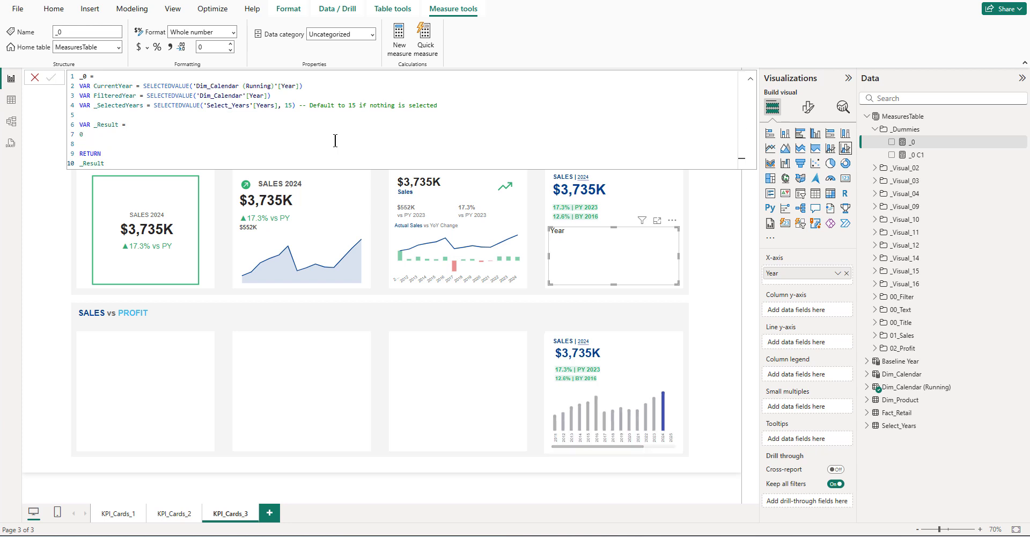
pyautogui.moveTo(637, 444); pyautogui.dragTo(674, 446)
# - Restore IF(CurrentYear <= FilteredYear && CurrentYear > FilteredYear - _SelectedYears, 0, BLANK()) as the _Result of the _0 measure and commit it
pyautogui.click(125, 142)
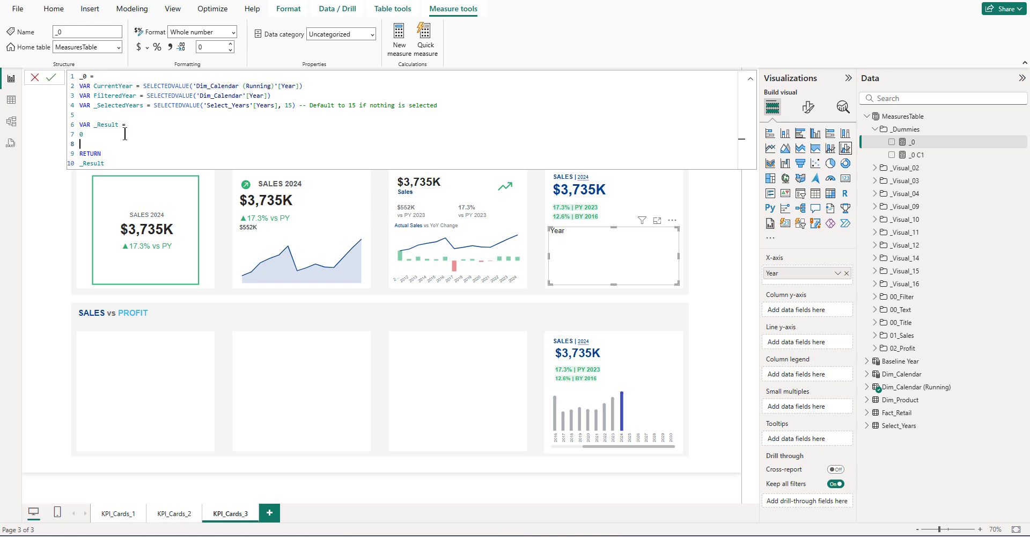
pyautogui.click(82, 133)
pyautogui.press('BackSpace')
pyautogui.hotkey('ctrl', 'v')
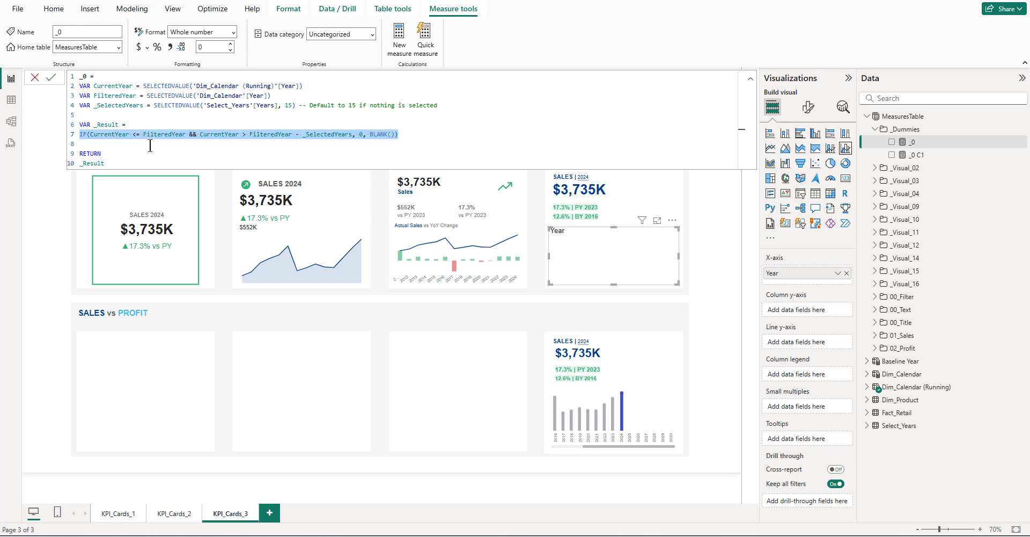
pyautogui.press('Return')
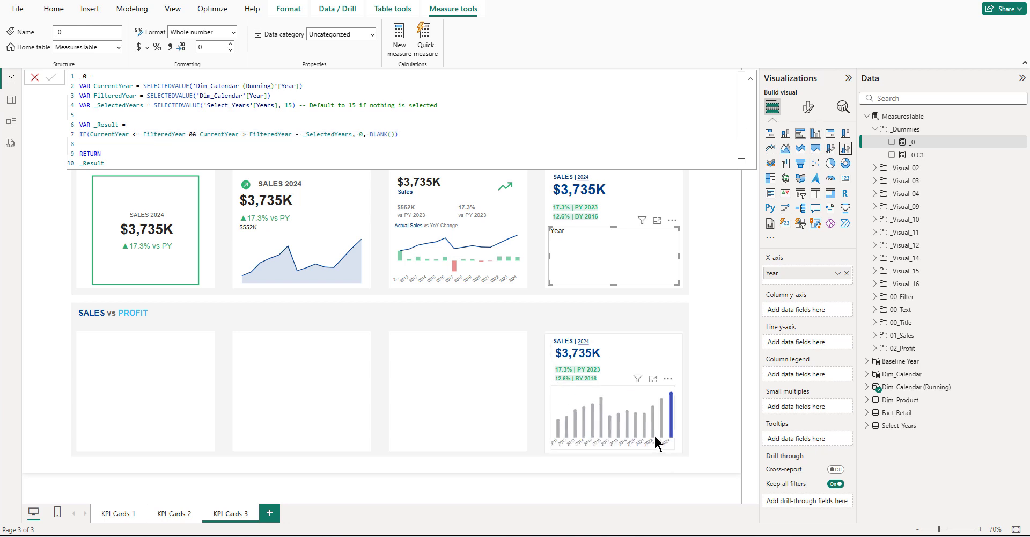
# - Add the _0 and _0 C1 measures to the column y-axis of the fourth card's new chart
pyautogui.click(750, 79)
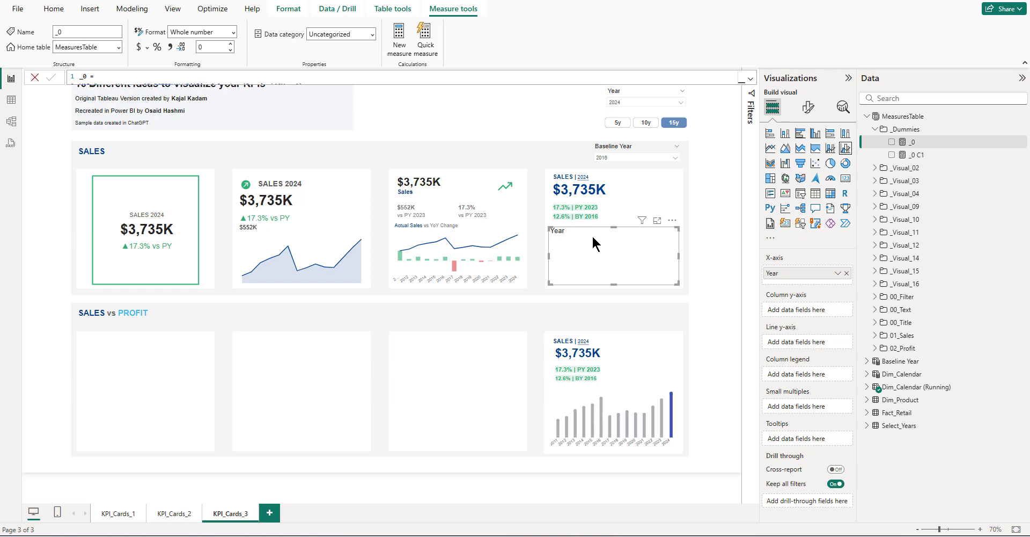
pyautogui.click(892, 143)
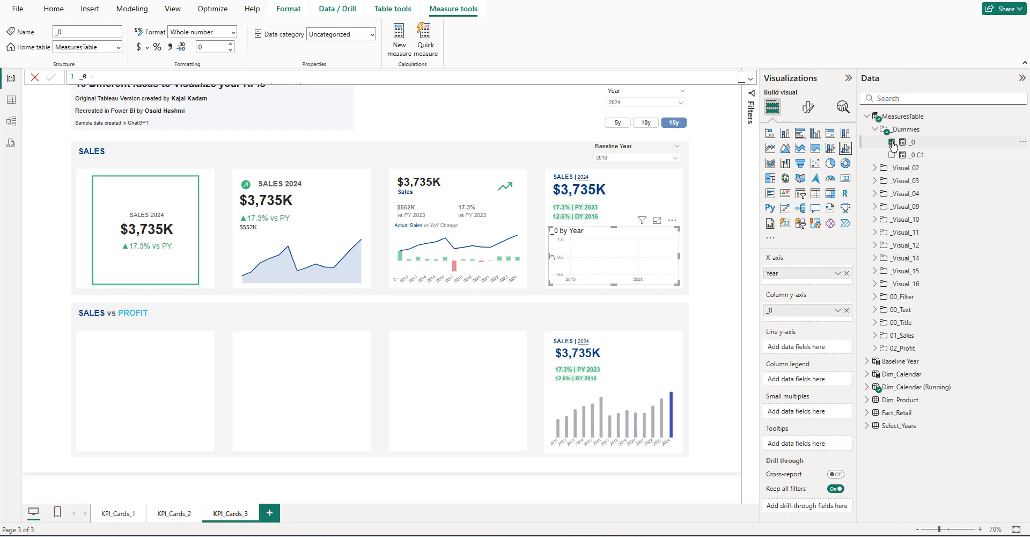
pyautogui.click(892, 155)
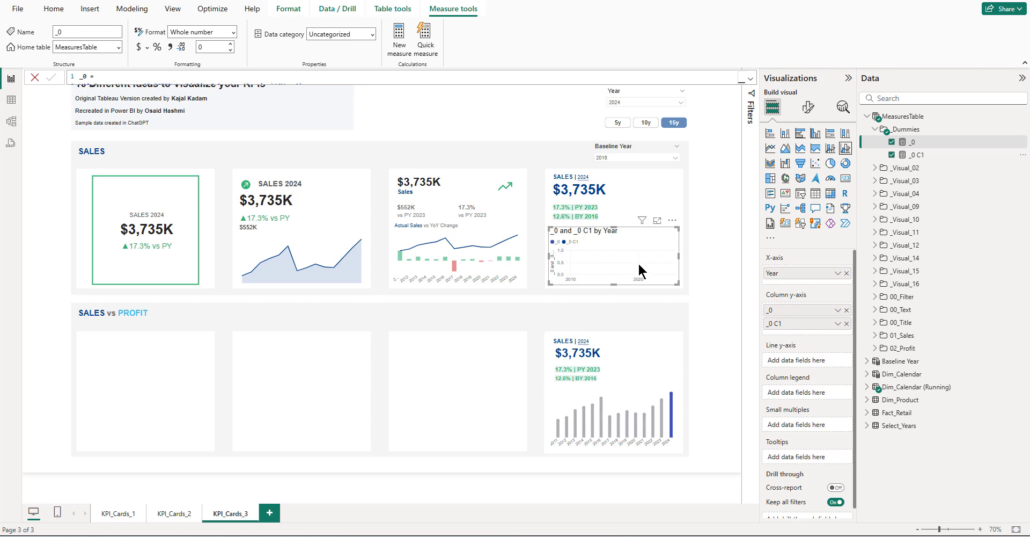
# - Copy the formatting of the second sales card's area chart onto the fourth card's new chart with Format painter
pyautogui.click(322, 249)
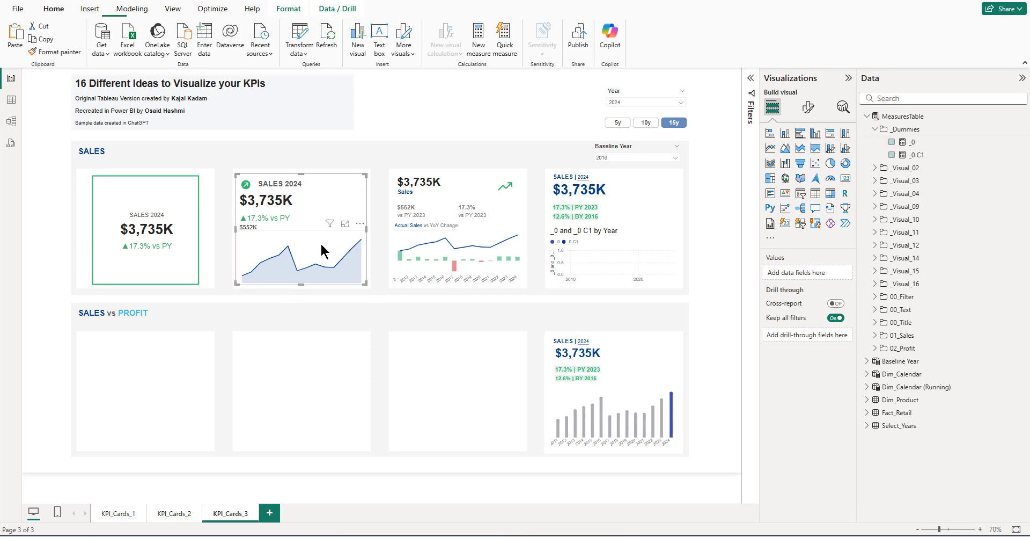
pyautogui.click(322, 250)
pyautogui.click(55, 51)
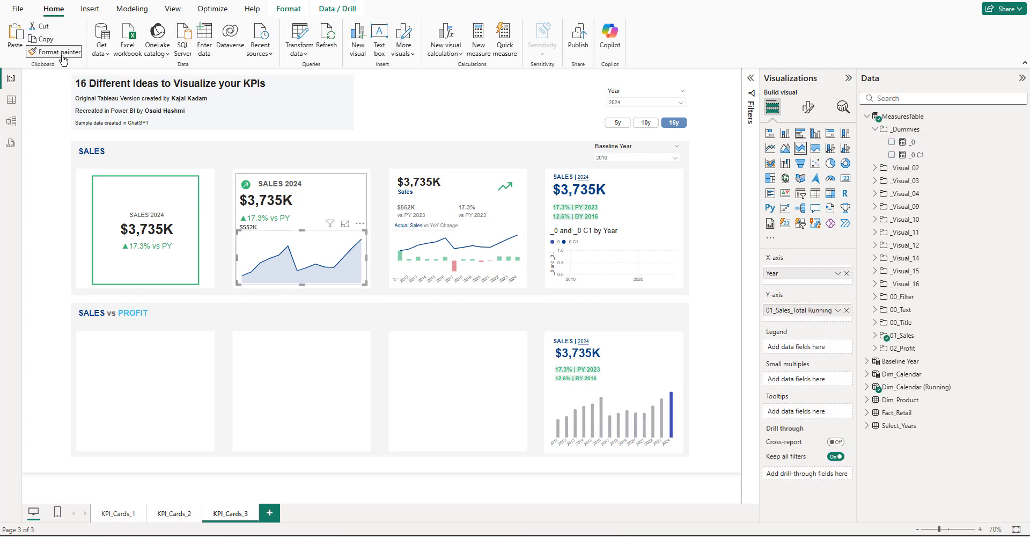
pyautogui.click(593, 250)
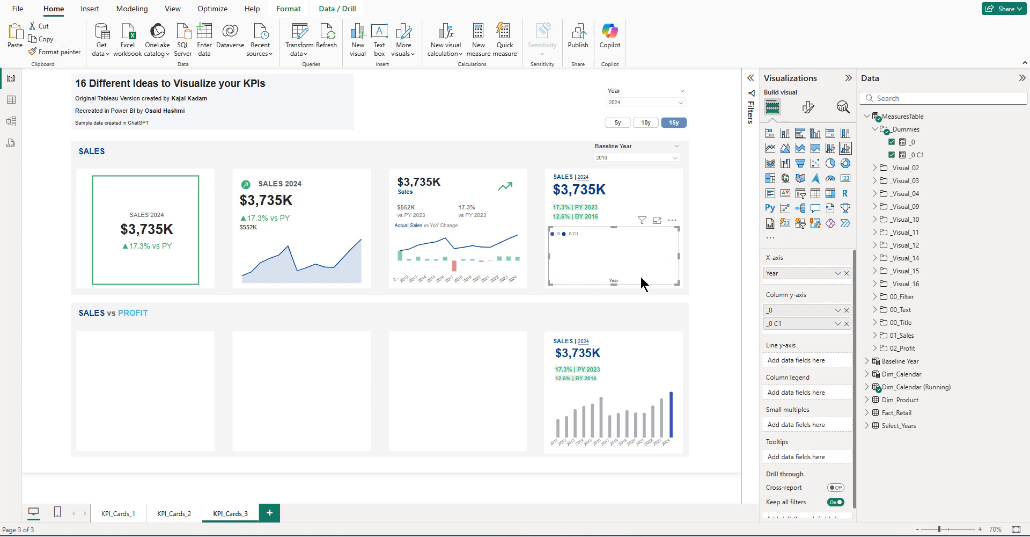
# - Open the error bar settings for the _0 series of the fourth card's column chart
pyautogui.click(809, 110)
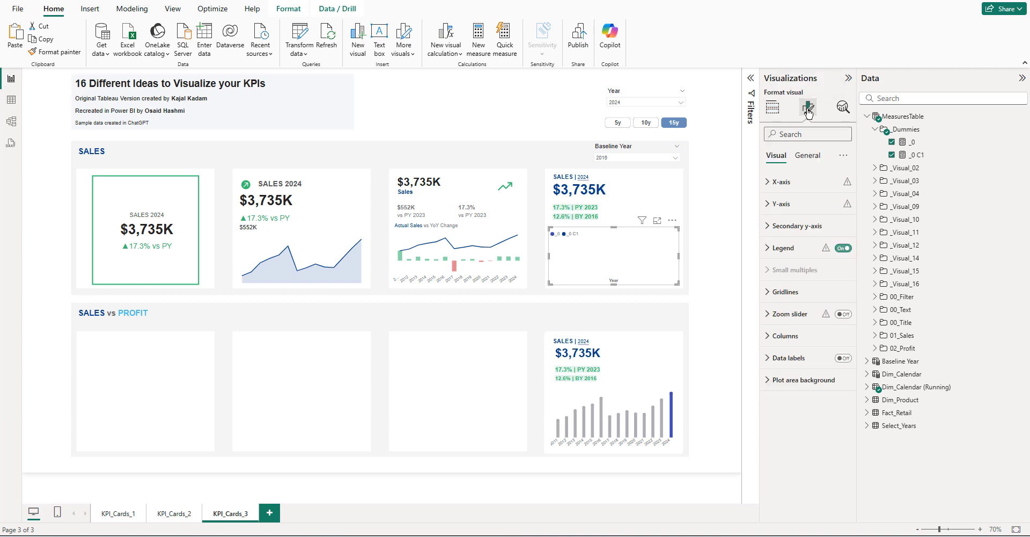
pyautogui.click(843, 108)
pyautogui.click(789, 159)
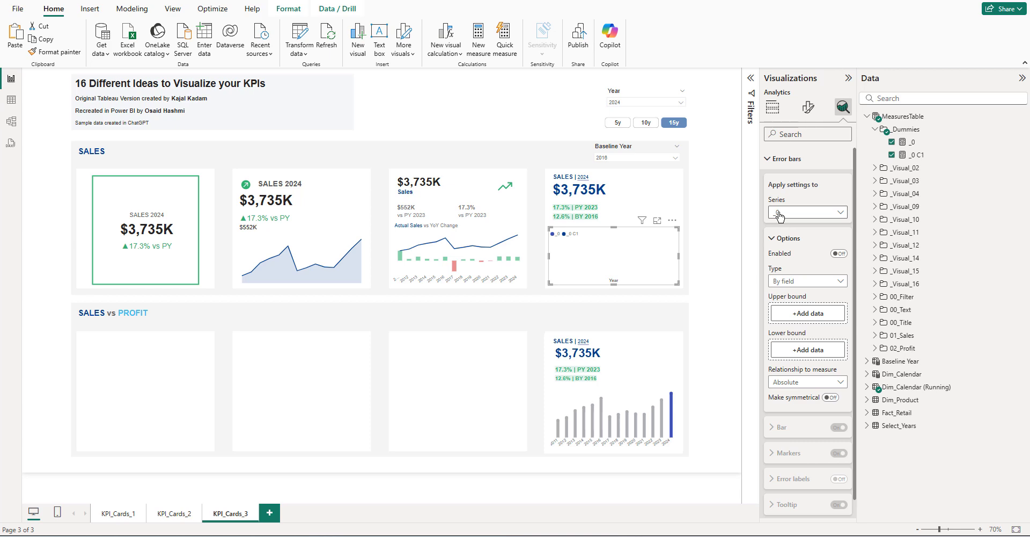
# - Search the fields for "py on" and "cy on" and view the full formula of the 01_Sales_Total Running (CY only) measure
pyautogui.click(906, 101)
pyautogui.write('p')
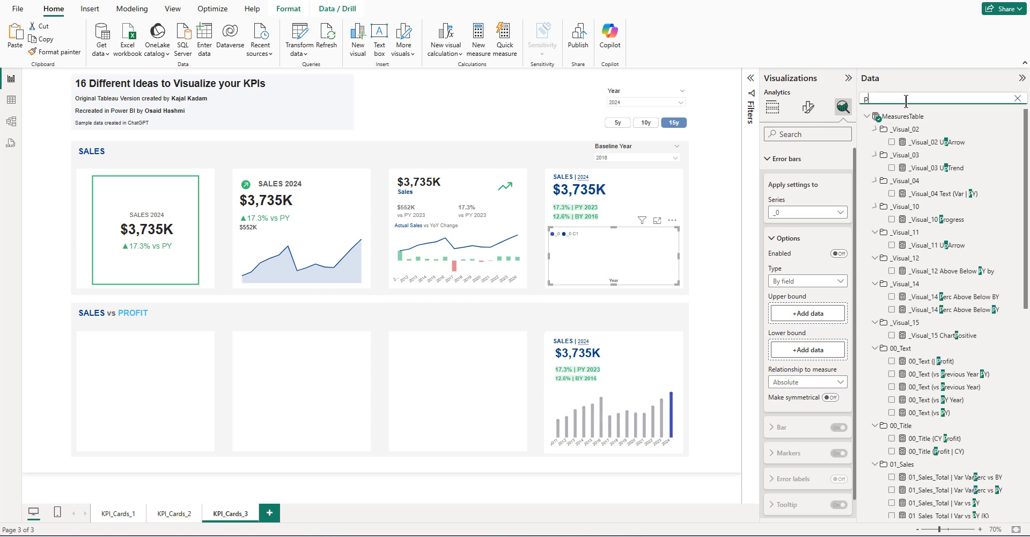
pyautogui.write('y on')
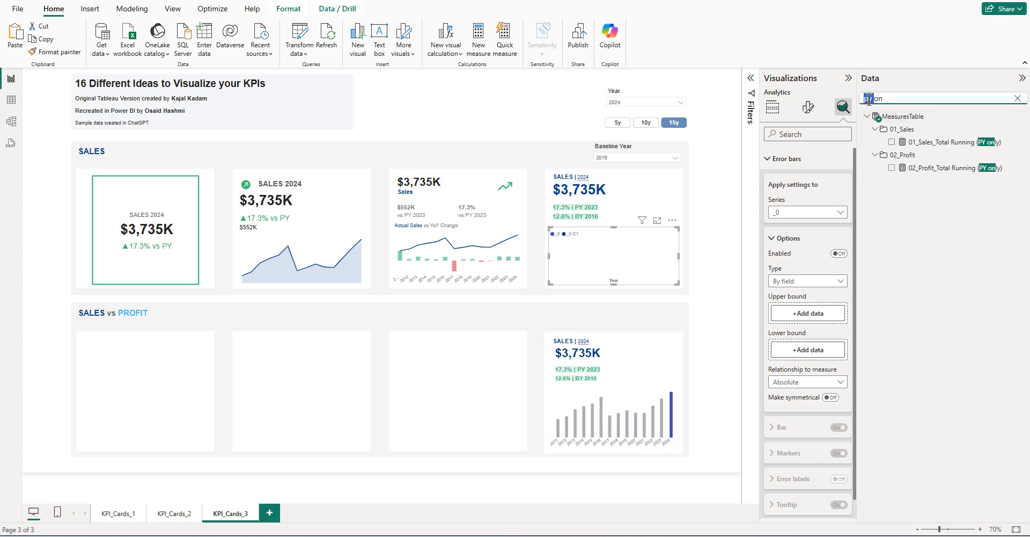
pyautogui.write('cy')
pyautogui.moveTo(929, 145); pyautogui.dragTo(928, 143)
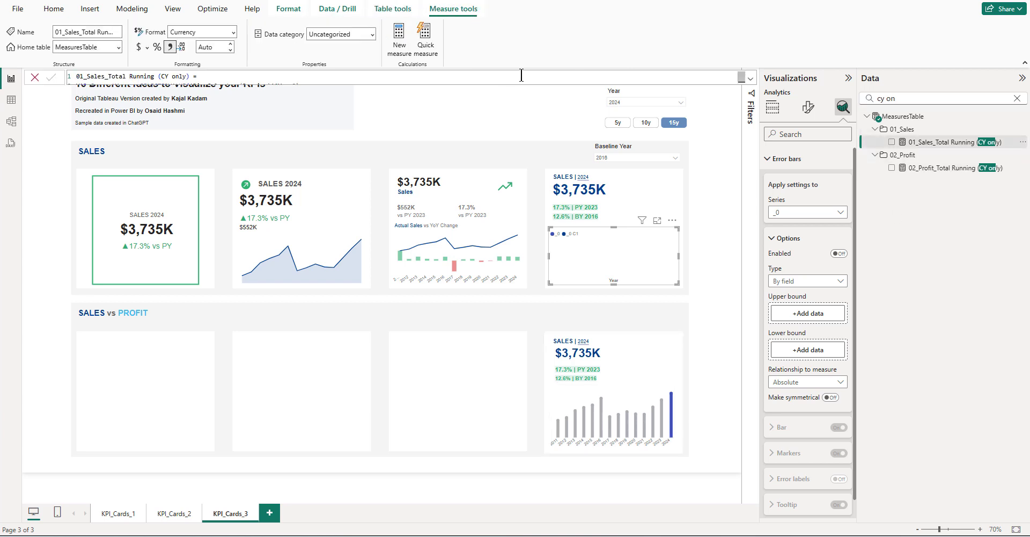
pyautogui.click(742, 77)
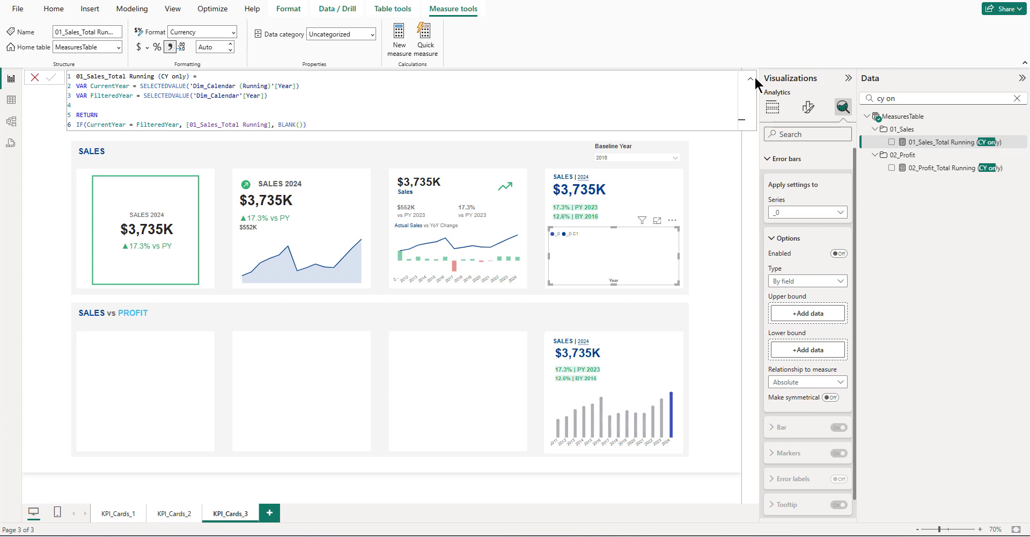
# - Find 01_Sales_Total Running (PY only), enable error bars for the _0 series, and use that measure as their upper bound
pyautogui.click(885, 98)
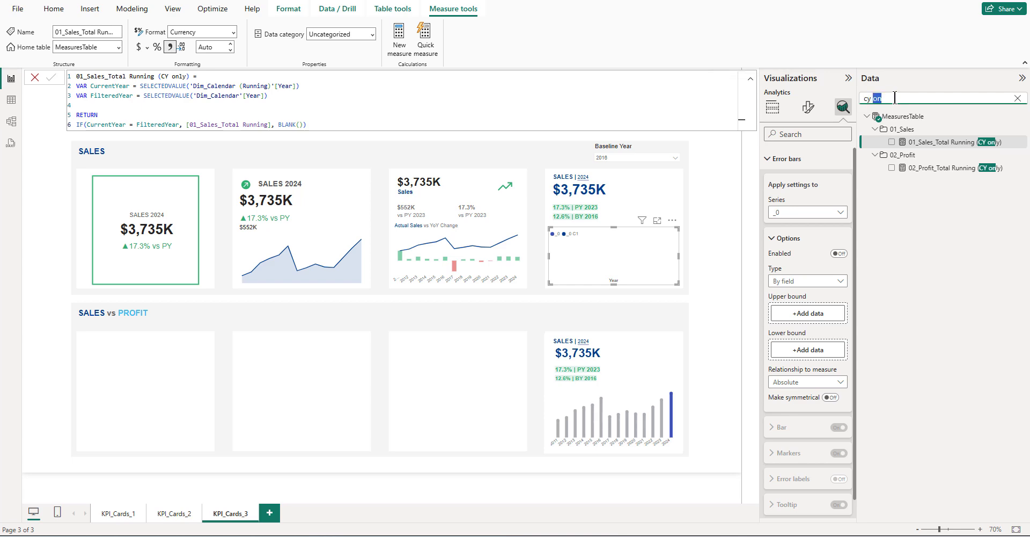
pyautogui.press('BackSpace')
pyautogui.press('BackSpace')
pyautogui.press('BackSpace')
pyautogui.press('BackSpace')
pyautogui.write('py only')
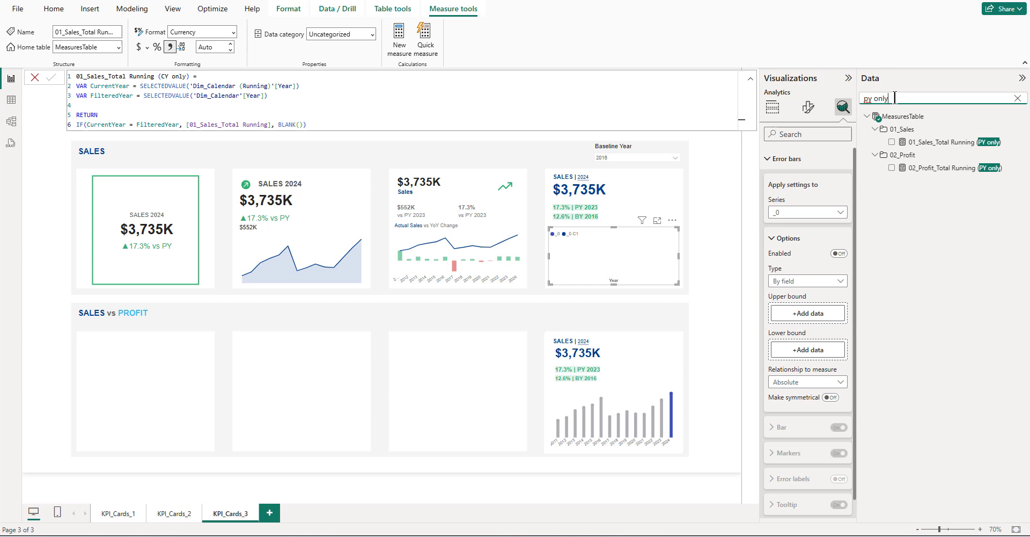
pyautogui.click(750, 79)
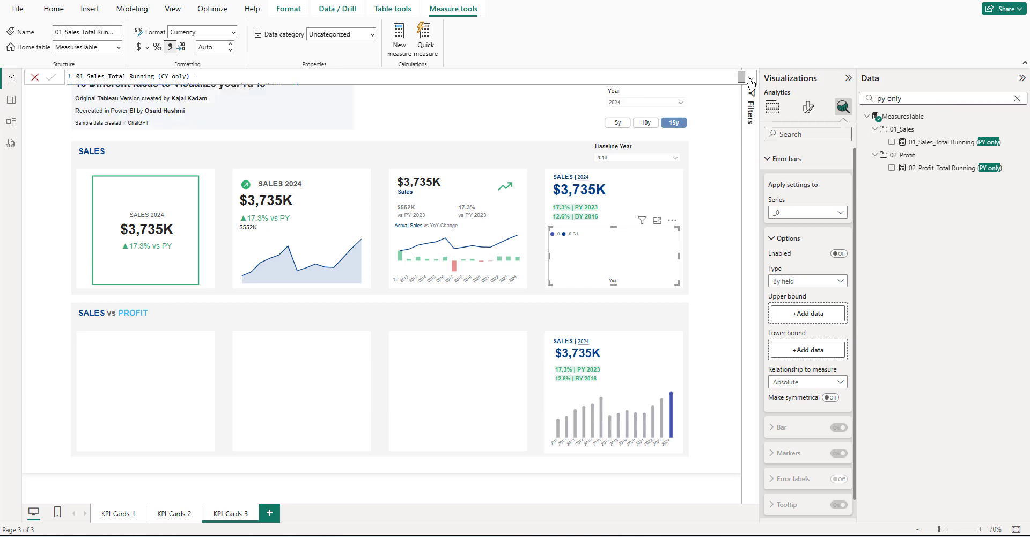
pyautogui.click(798, 281)
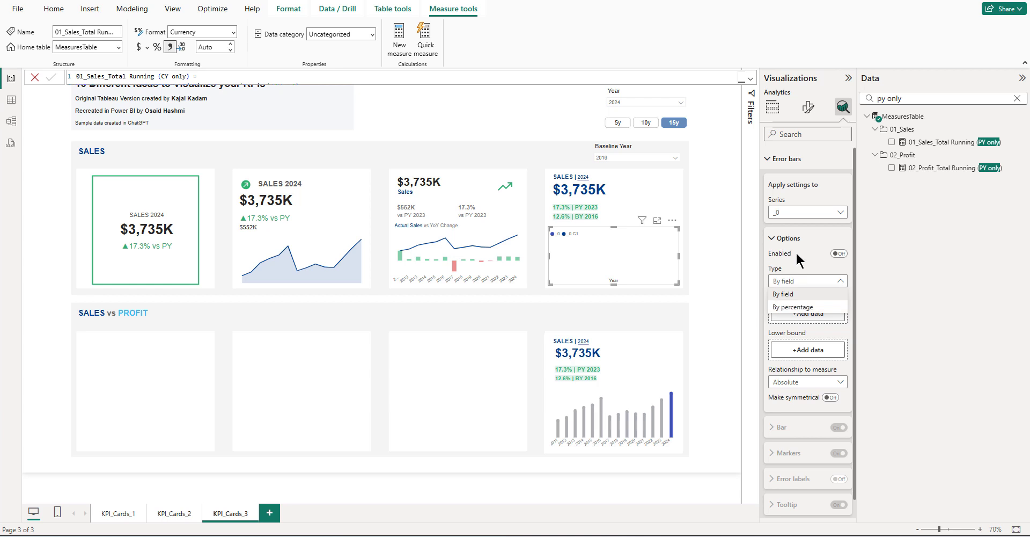
pyautogui.click(796, 252)
pyautogui.click(839, 254)
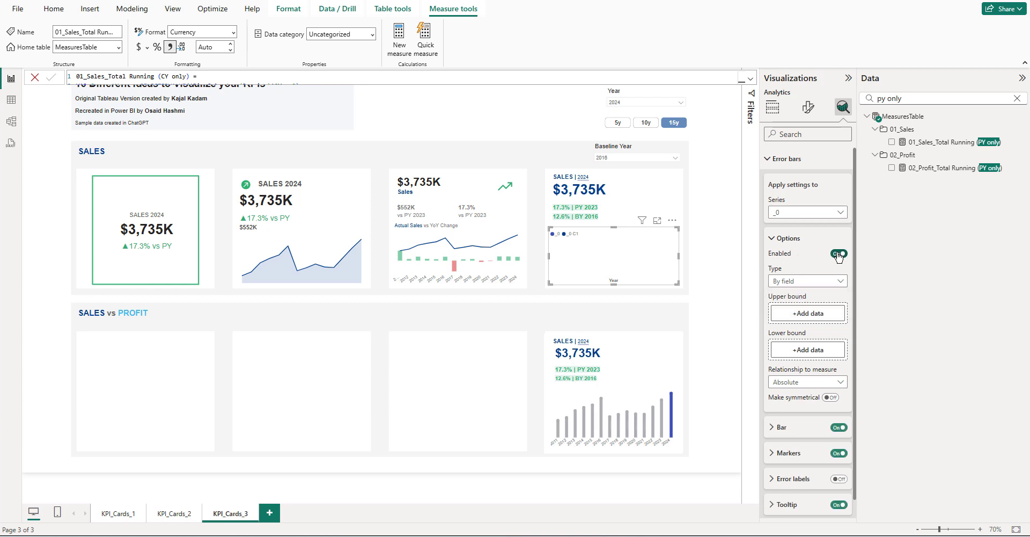
pyautogui.moveTo(933, 152); pyautogui.dragTo(808, 313)
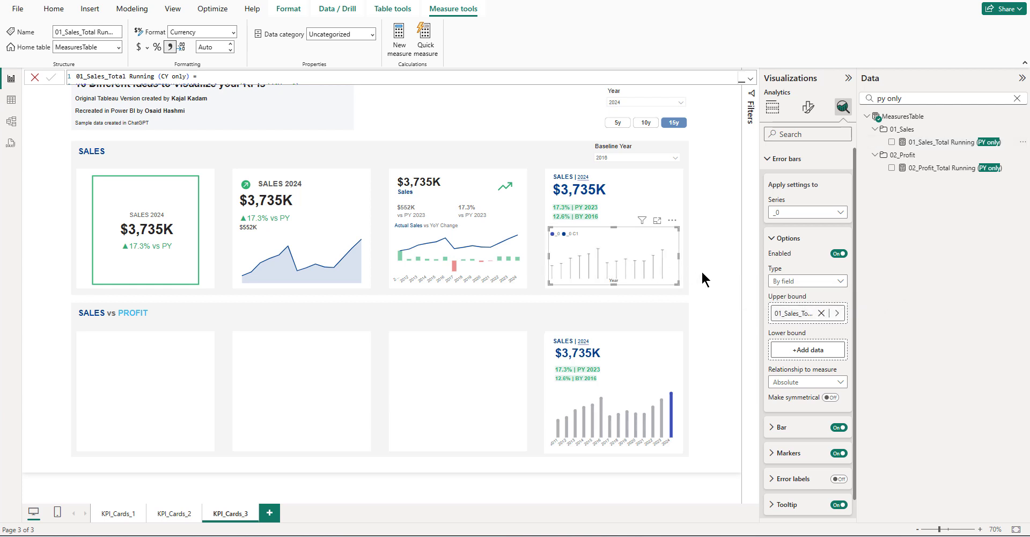
# - Set the bar width of the _0 series' error bars to 10
pyautogui.scroll(-1, 798, 328)
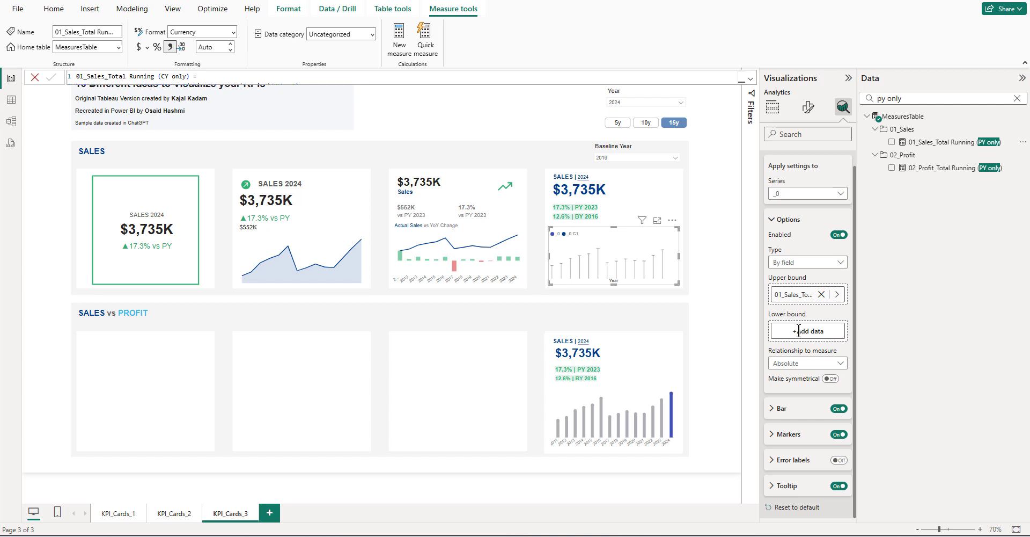
pyautogui.click(786, 409)
pyautogui.scroll(-3, 801, 394)
pyautogui.click(786, 352)
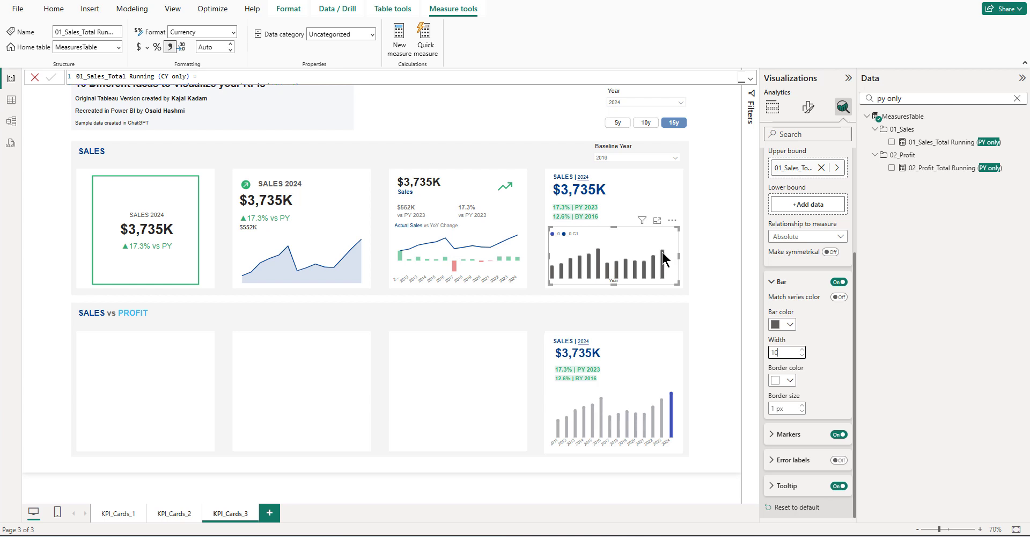
# - Change the _0 error bar markers to a circle with a size of 6 px
pyautogui.click(789, 434)
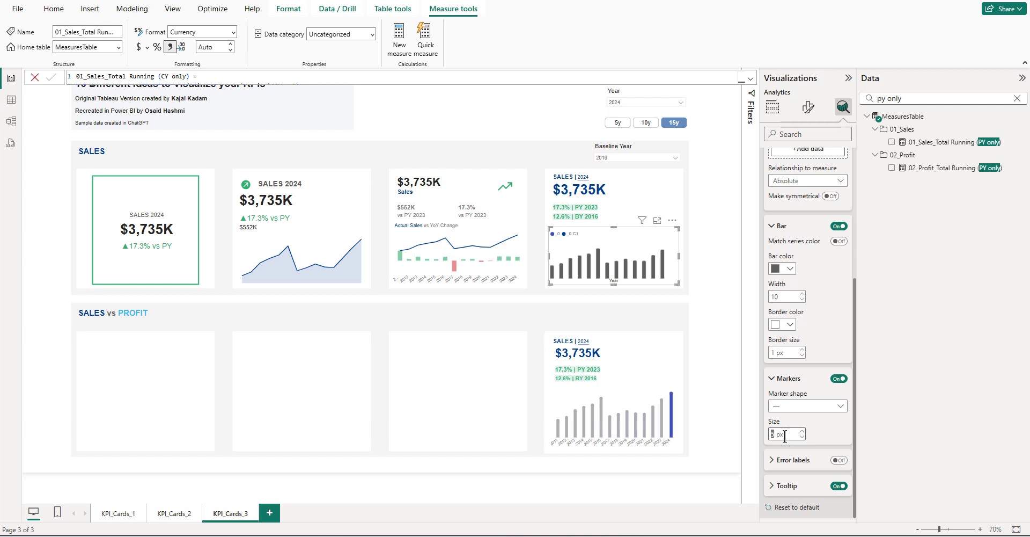
pyautogui.click(780, 411)
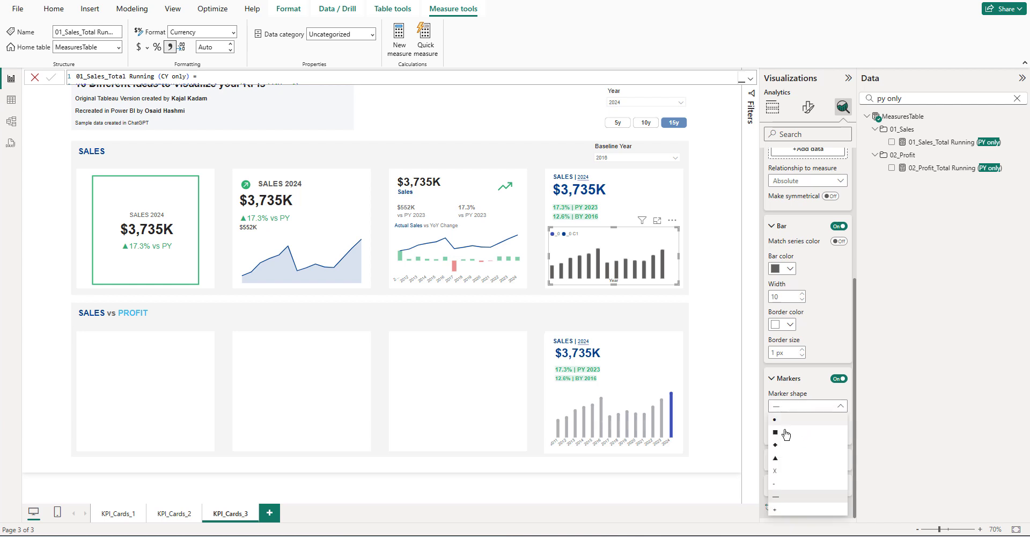
pyautogui.click(783, 419)
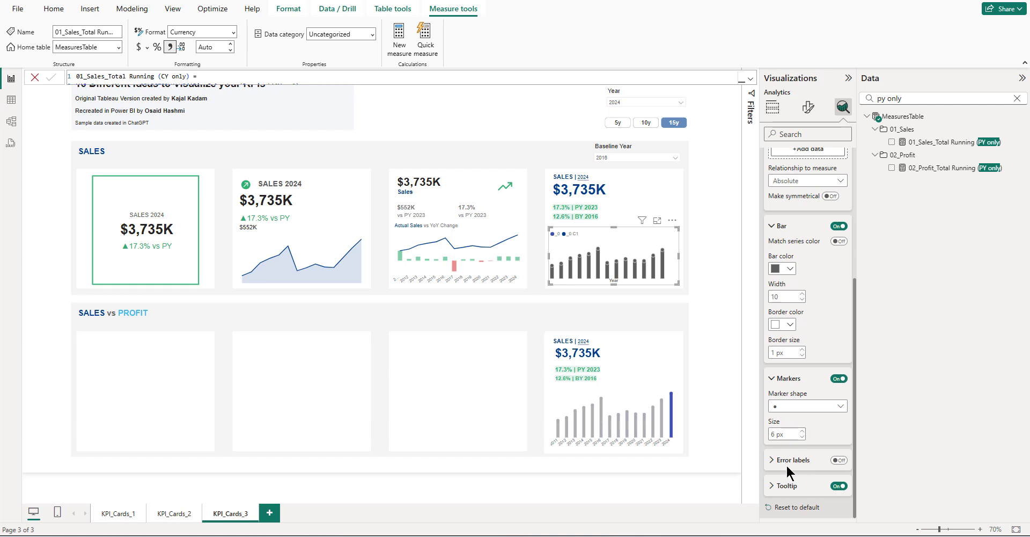
# - Set the _0 error bars' border size to 0 px, check the chart in focus mode, and color the bars light gray
pyautogui.click(657, 220)
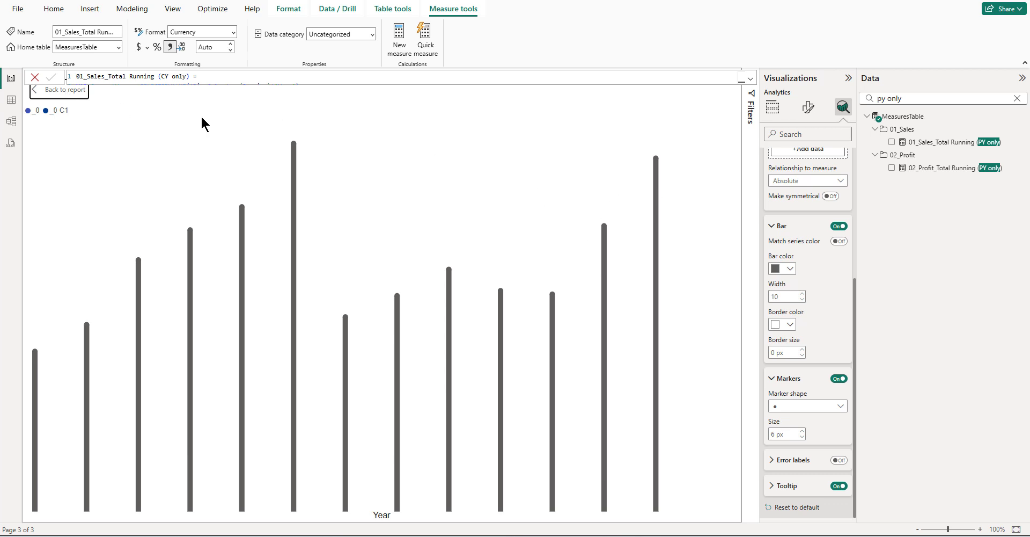
pyautogui.click(78, 99)
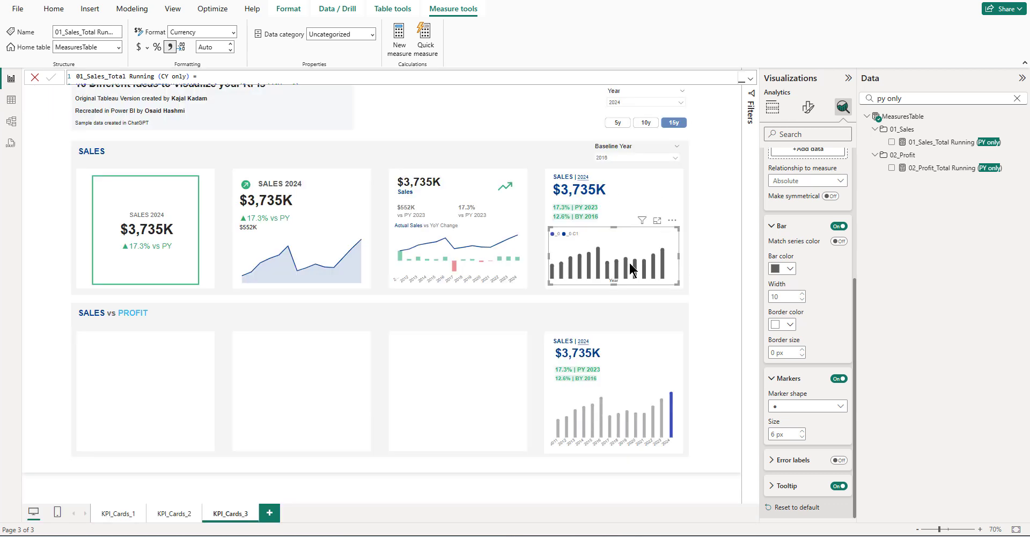
pyautogui.click(787, 270)
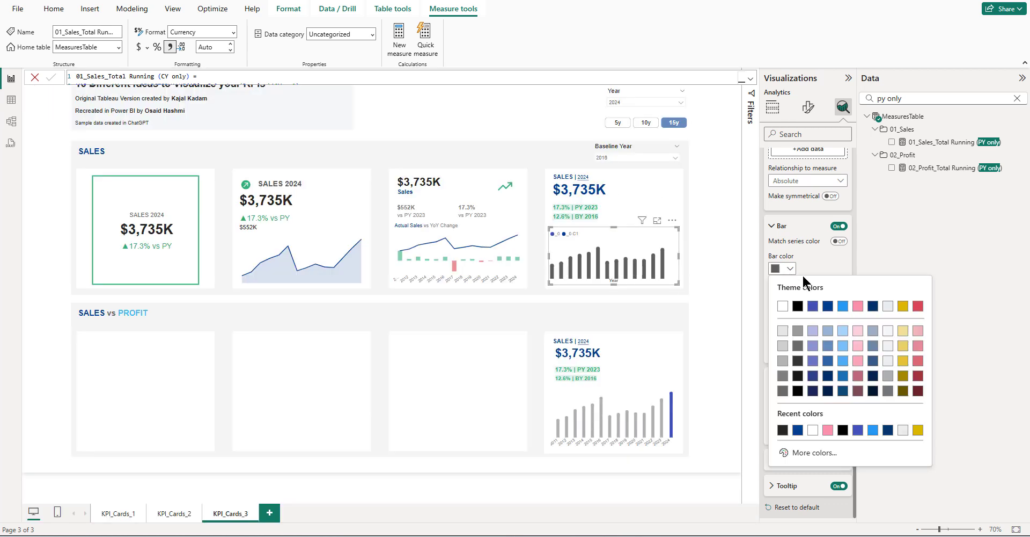
pyautogui.click(782, 346)
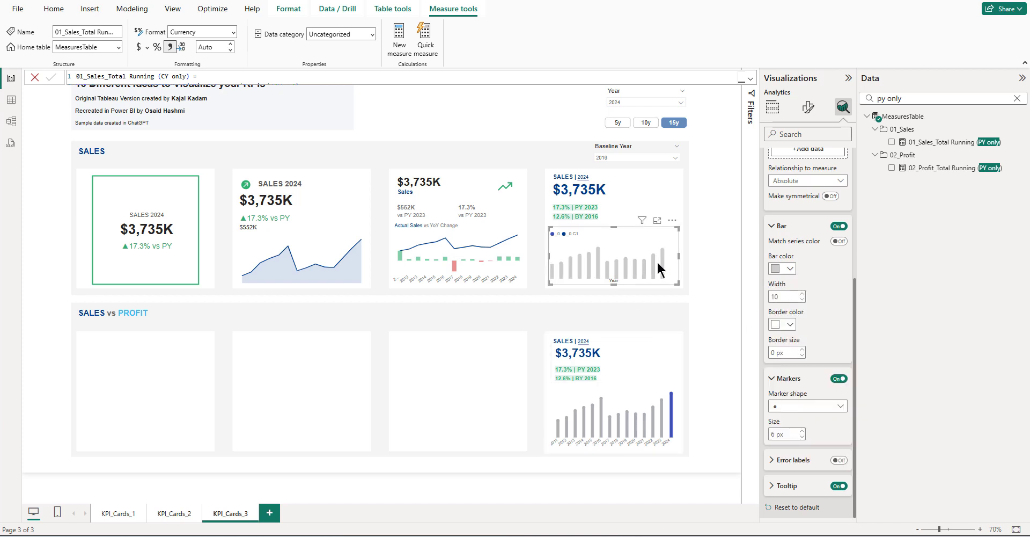
# - Enable error bars for the _0 C1 series with 01_Sales_Total Running (CY only) as the upper bound
pyautogui.scroll(4, 805, 292)
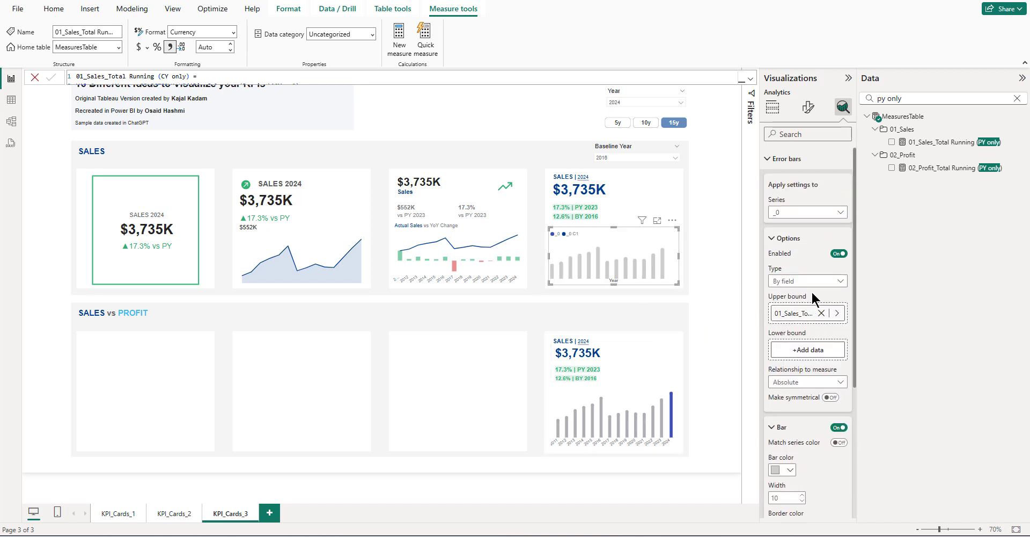
pyautogui.click(778, 214)
pyautogui.click(785, 239)
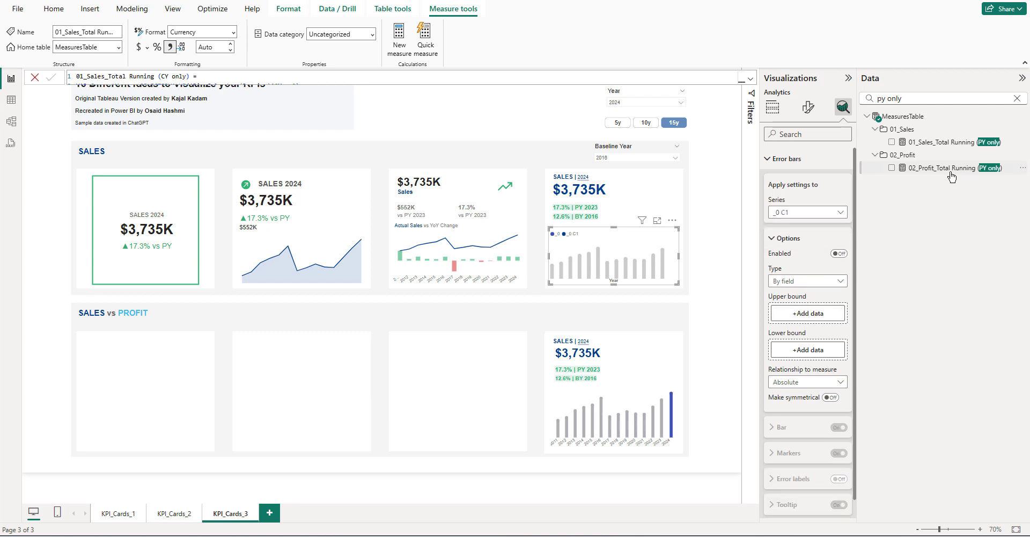
pyautogui.click(873, 100)
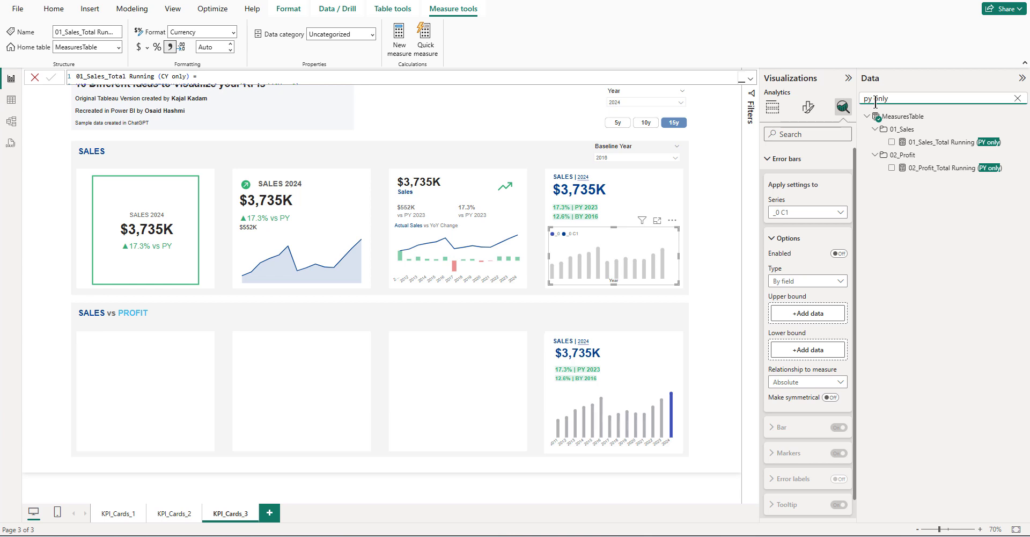
pyautogui.press('BackSpace')
pyautogui.press('BackSpace')
pyautogui.write('cy')
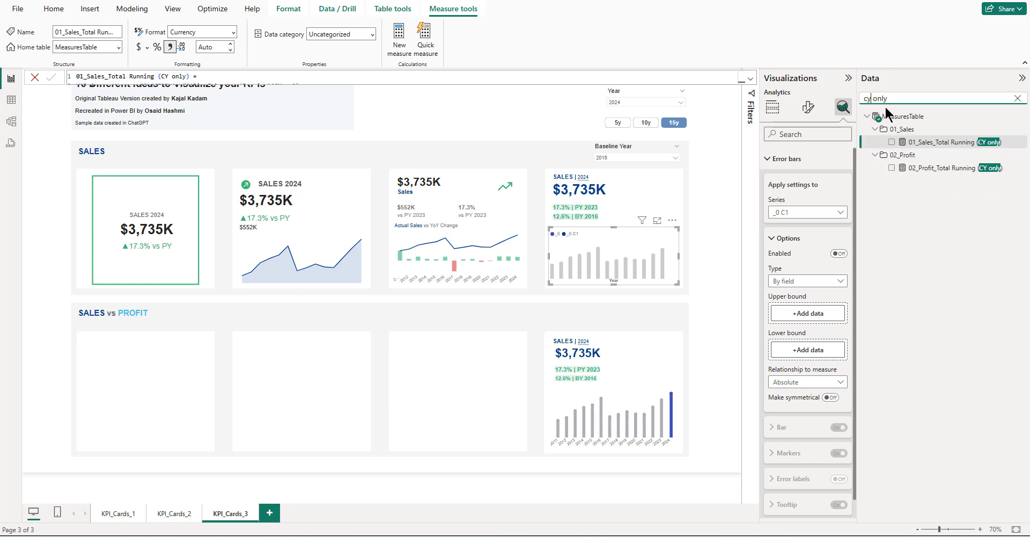
pyautogui.moveTo(937, 142); pyautogui.dragTo(800, 316)
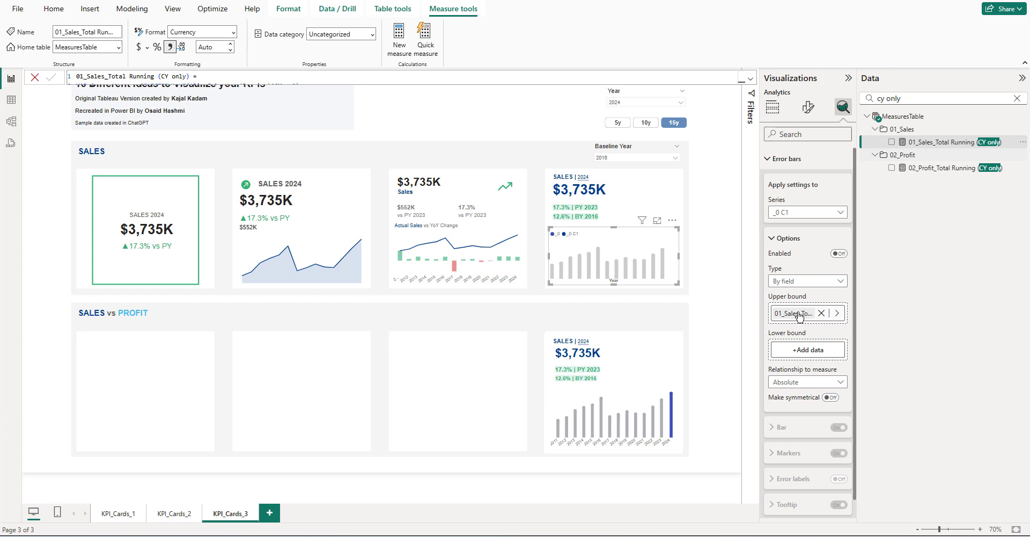
pyautogui.click(837, 255)
# - Give the _0 C1 error bars a width of 10, a border size of 0 px and a dark blue color
pyautogui.scroll(-5, 809, 344)
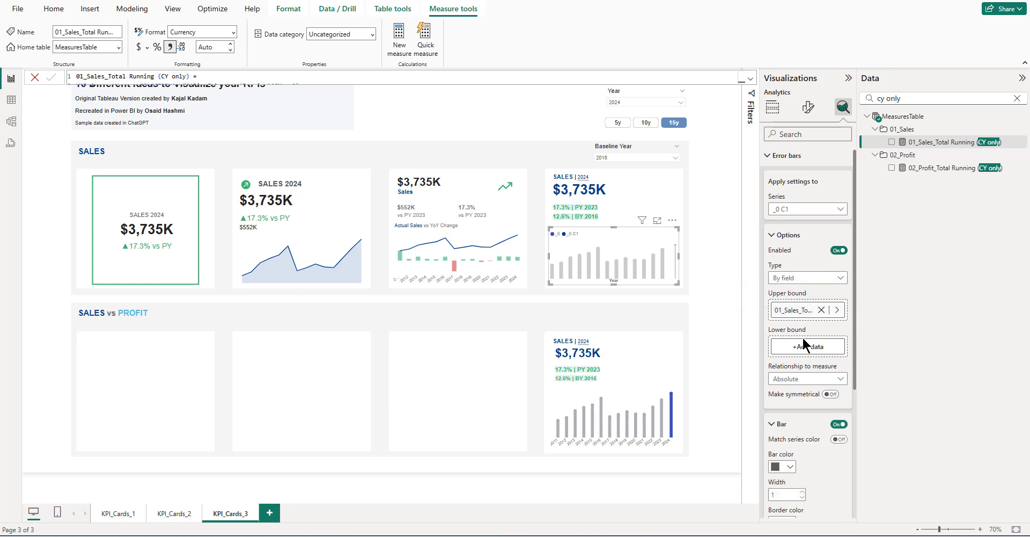
pyautogui.click(782, 298)
pyautogui.write('10')
pyautogui.press('Return')
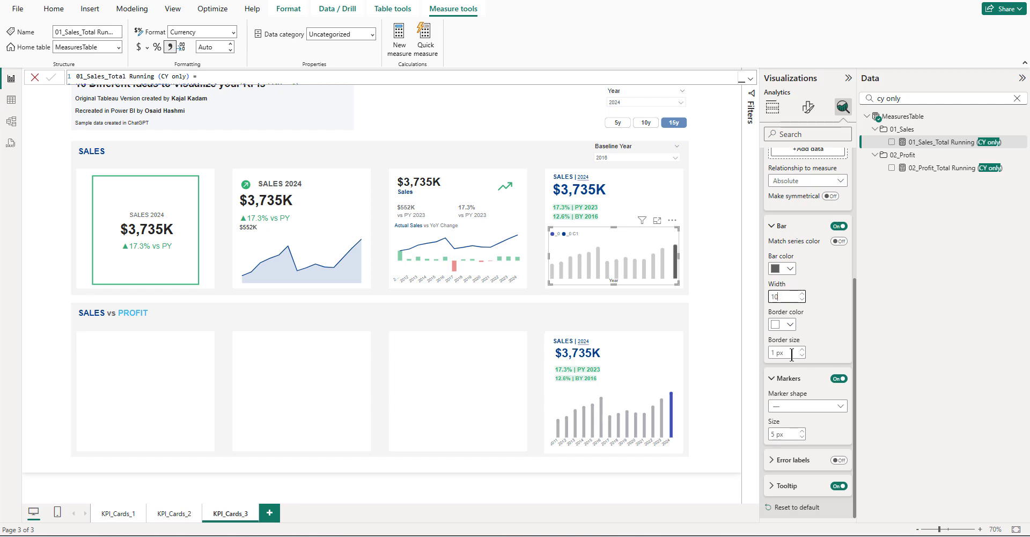
pyautogui.click(788, 324)
pyautogui.click(819, 312)
pyautogui.click(785, 268)
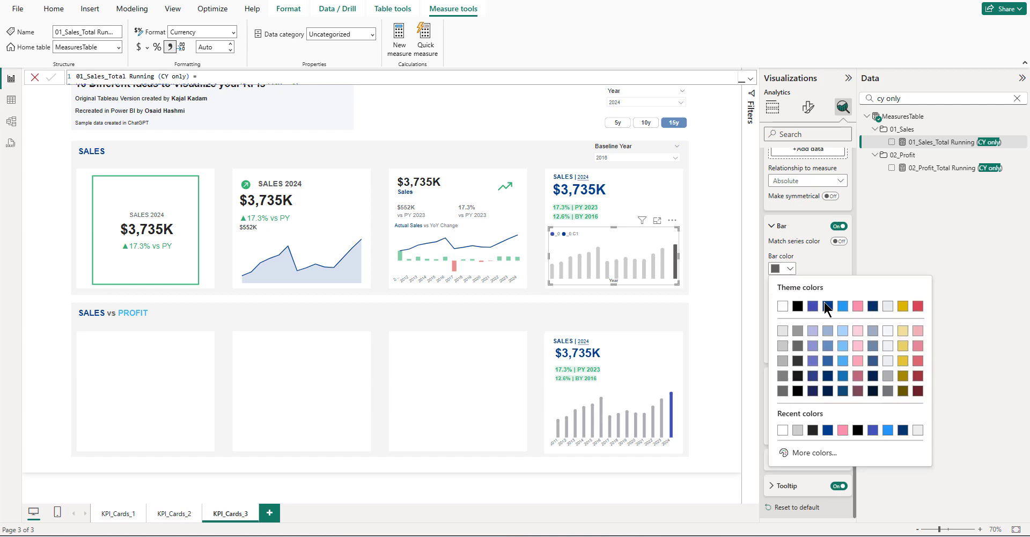
pyautogui.click(828, 307)
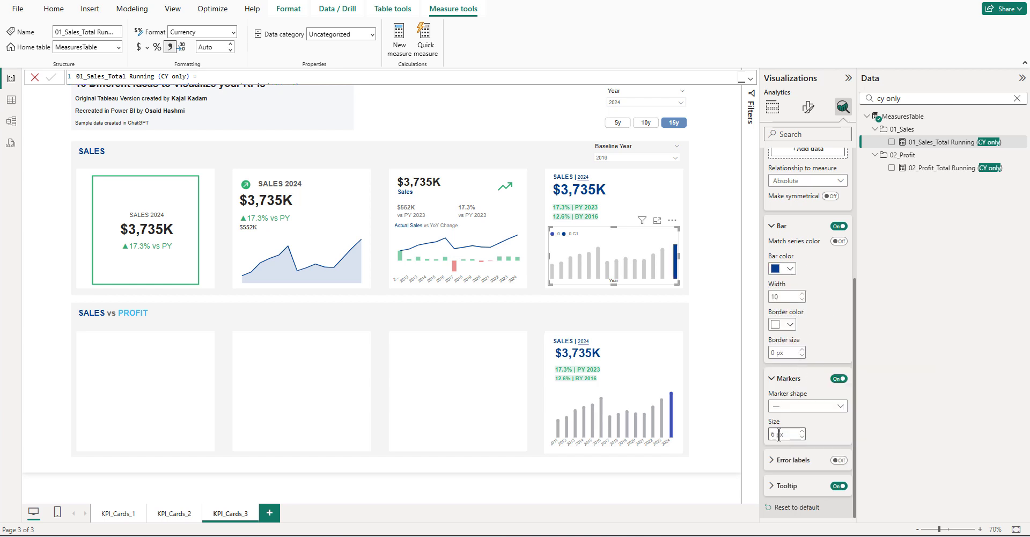
# - Set the _0 C1 error bar markers to a 6 px circle and check the chart in focus mode
pyautogui.click(808, 406)
pyautogui.click(815, 421)
pyautogui.click(657, 220)
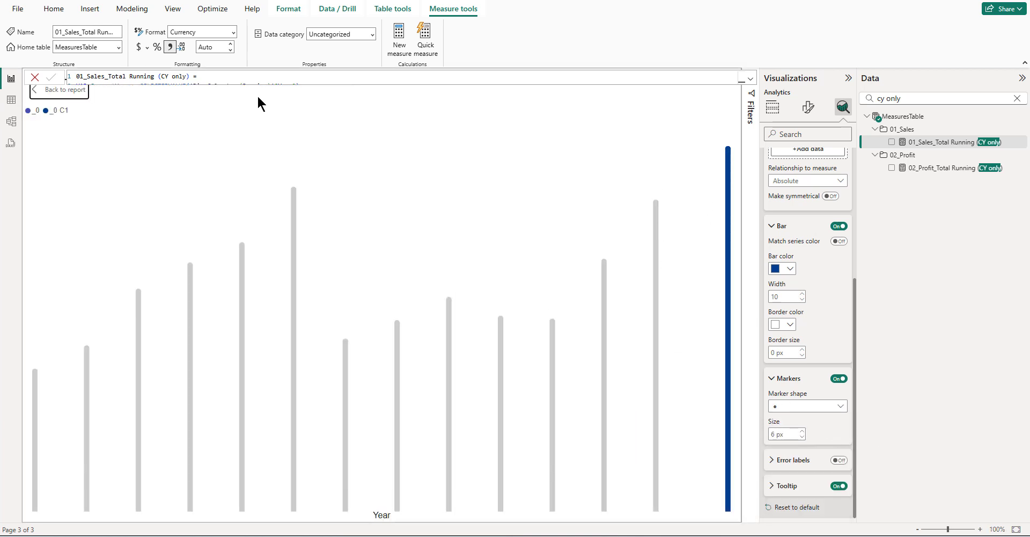
pyautogui.click(77, 93)
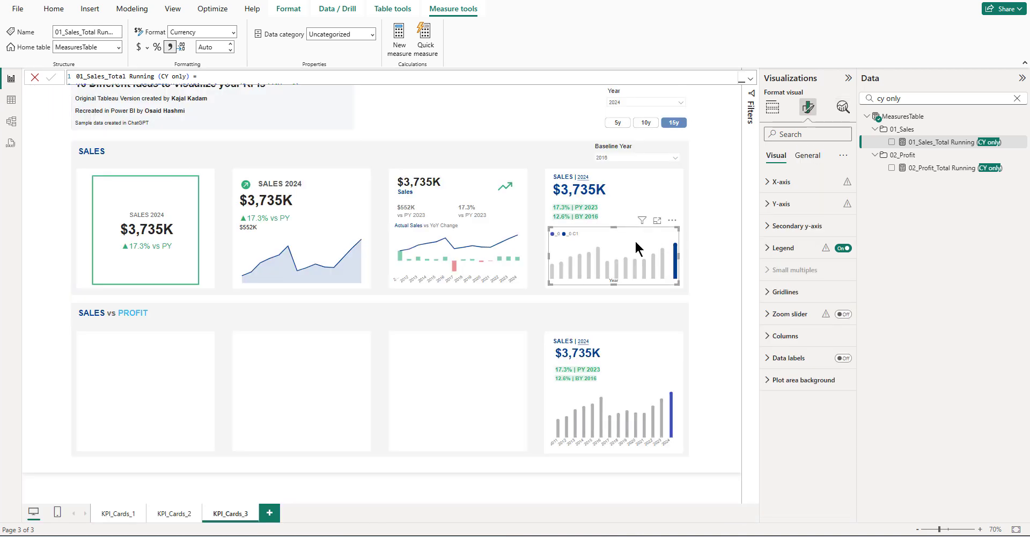
# - Turn off the legend of the fourth card's chart and turn on its x-axis values
pyautogui.click(844, 250)
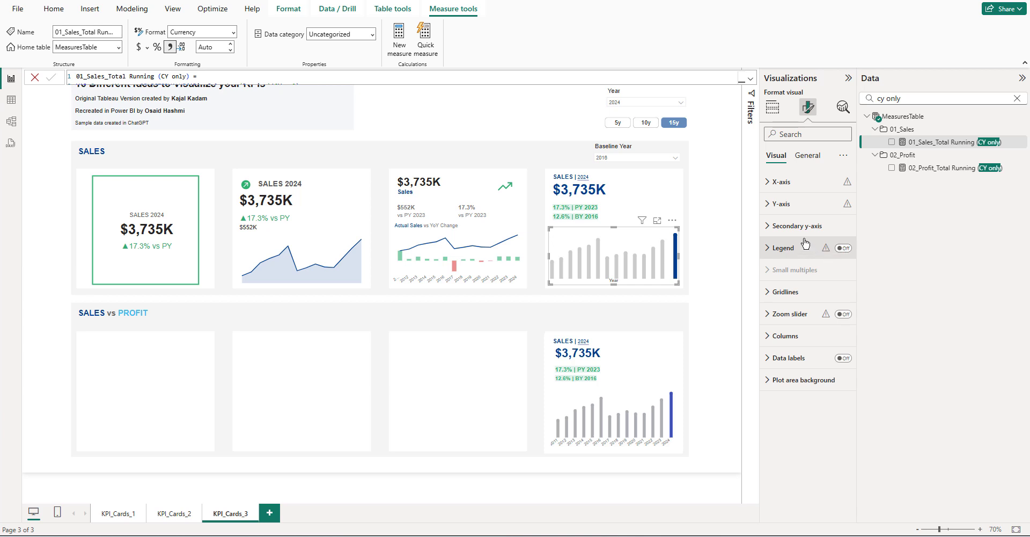
pyautogui.click(784, 183)
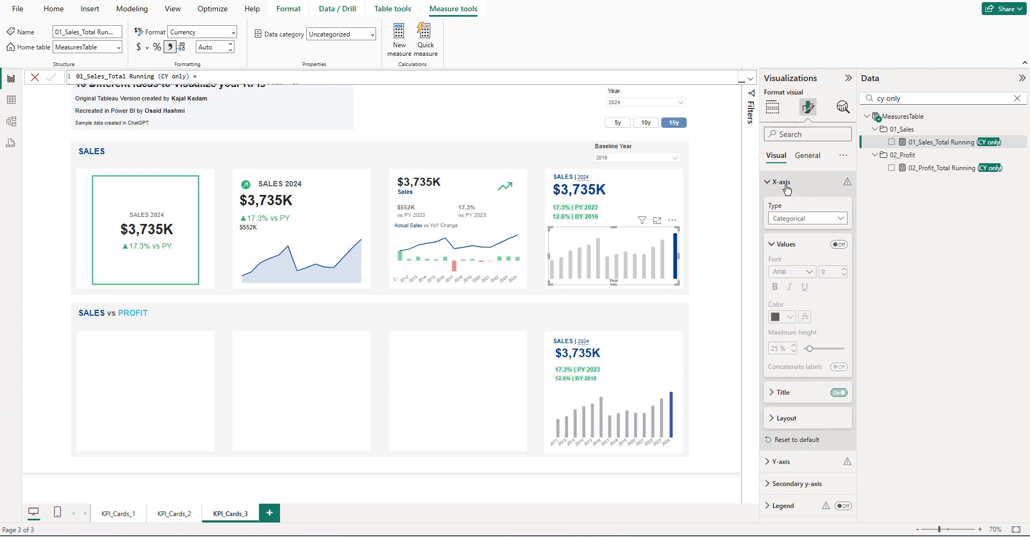
pyautogui.click(838, 245)
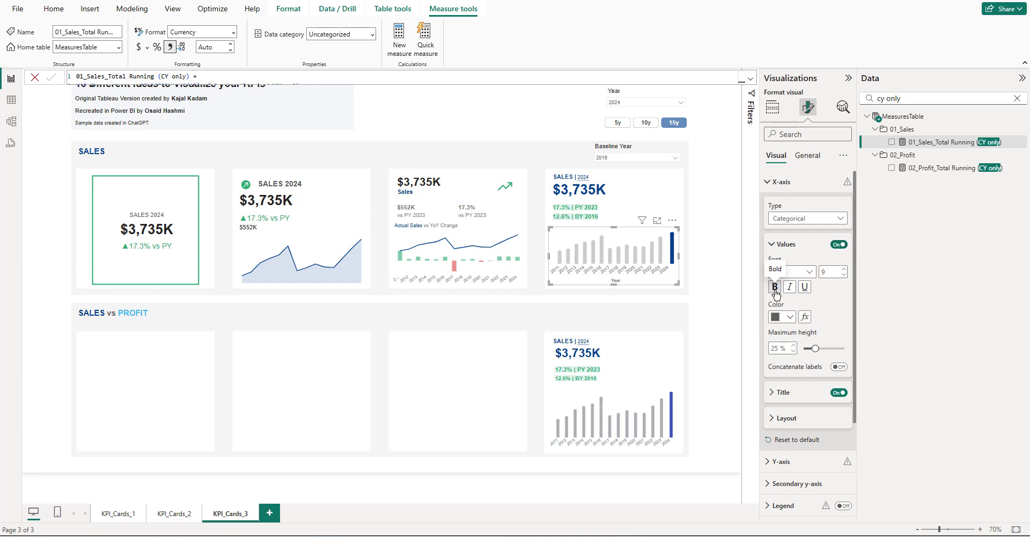
# - Turn off the fourth sales chart's x-axis title and set its padding to 0 px on all four sides
pyautogui.click(839, 395)
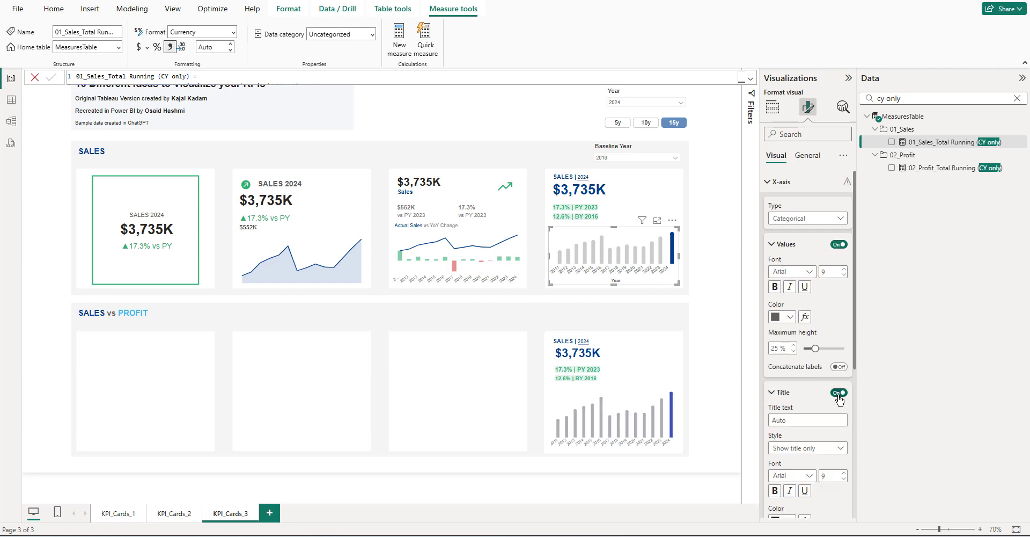
pyautogui.click(835, 392)
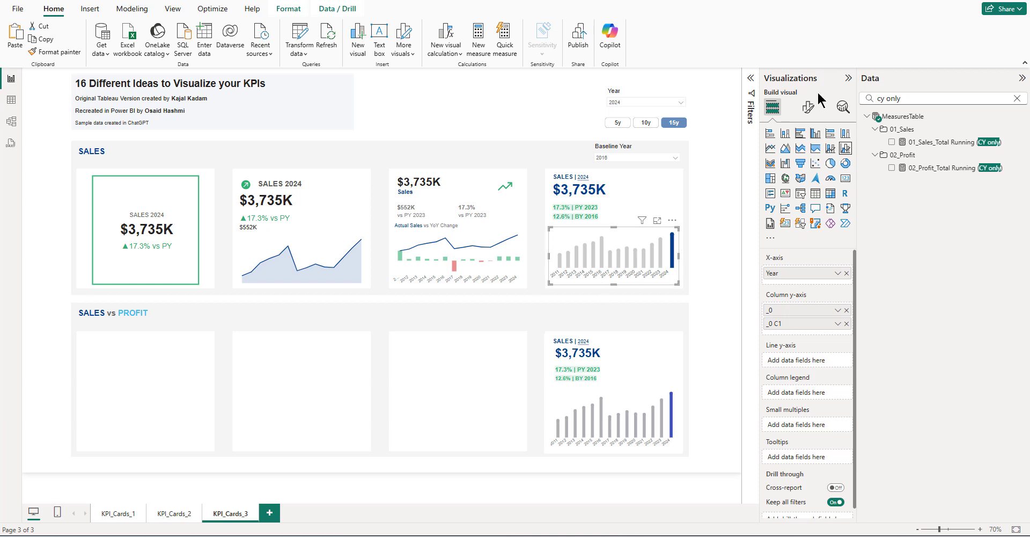
pyautogui.click(809, 107)
pyautogui.click(814, 160)
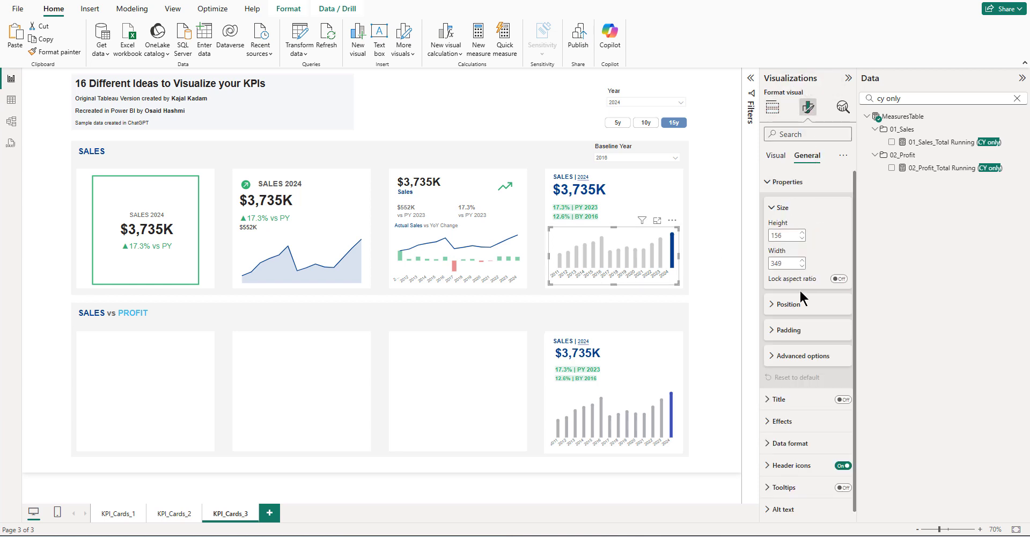
pyautogui.click(789, 322)
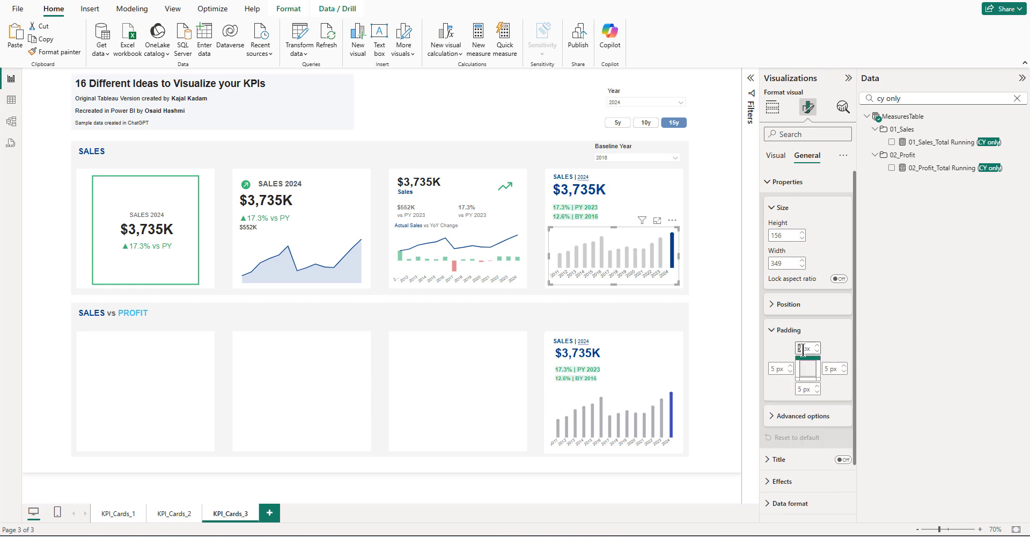
pyautogui.doubleClick(801, 388)
pyautogui.write('0')
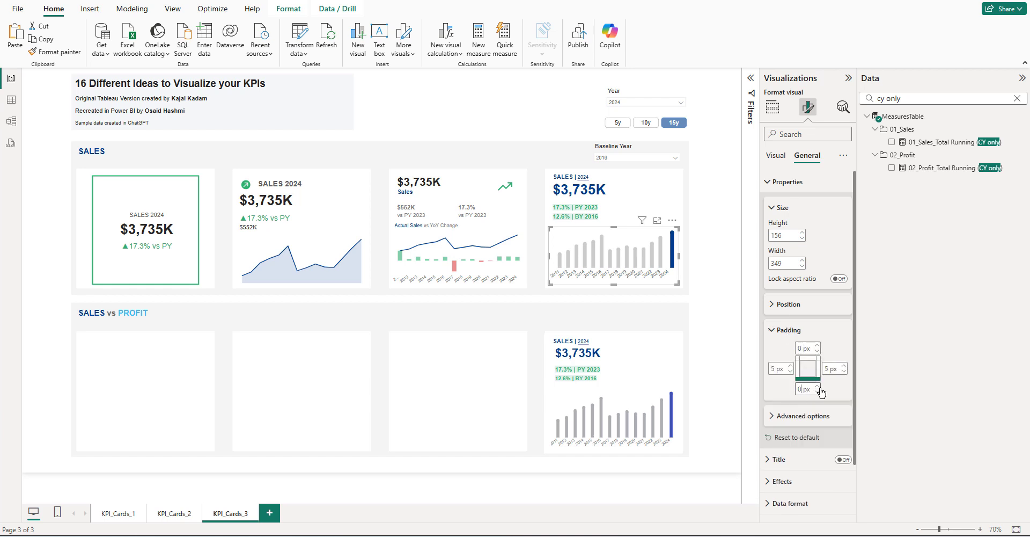
pyautogui.doubleClick(833, 369)
pyautogui.write('0')
pyautogui.doubleClick(777, 368)
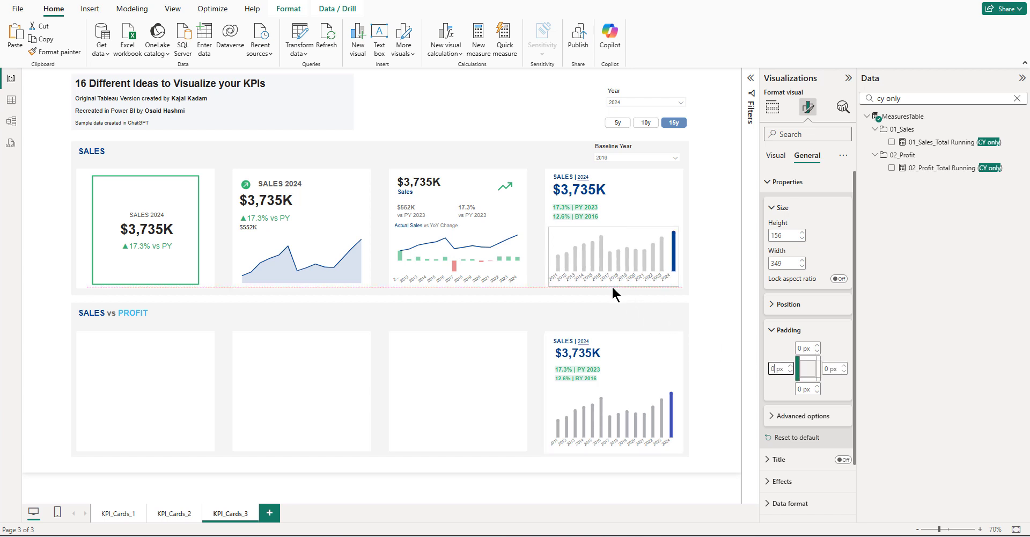
# - Enlarge the fourth card's chart to a height of 176 and make sure its background is off
pyautogui.moveTo(611, 285); pyautogui.dragTo(613, 287)
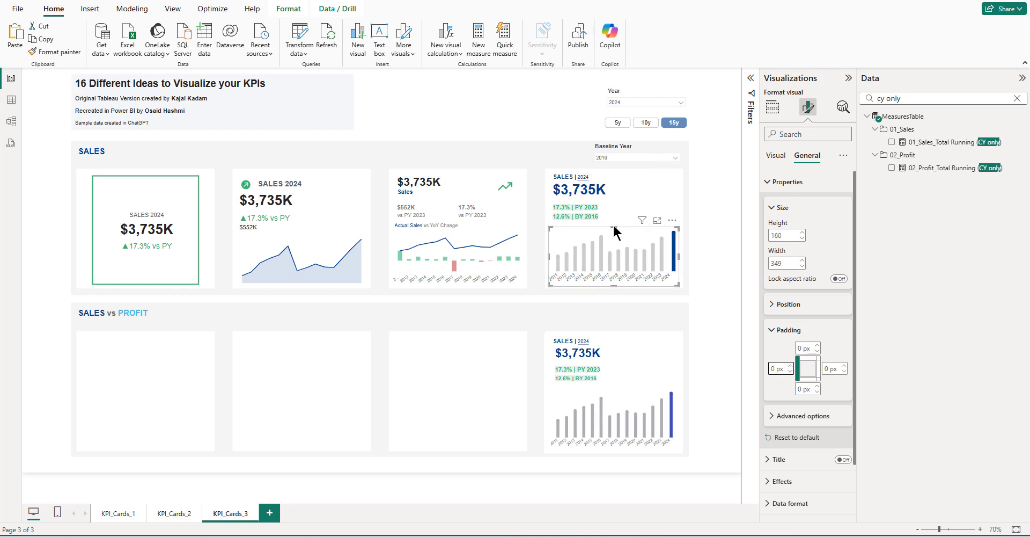
pyautogui.moveTo(614, 226); pyautogui.dragTo(615, 232)
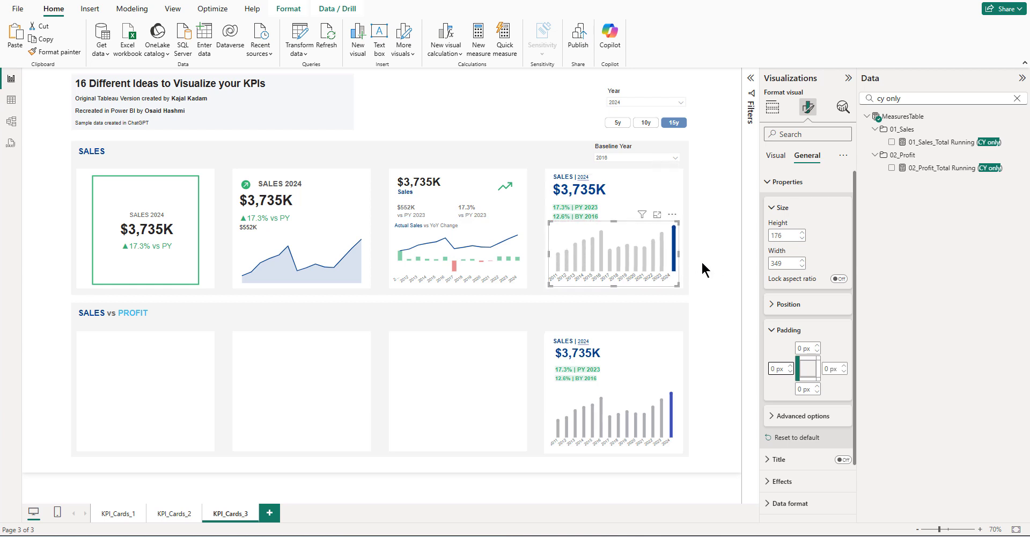
pyautogui.click(785, 183)
pyautogui.click(782, 225)
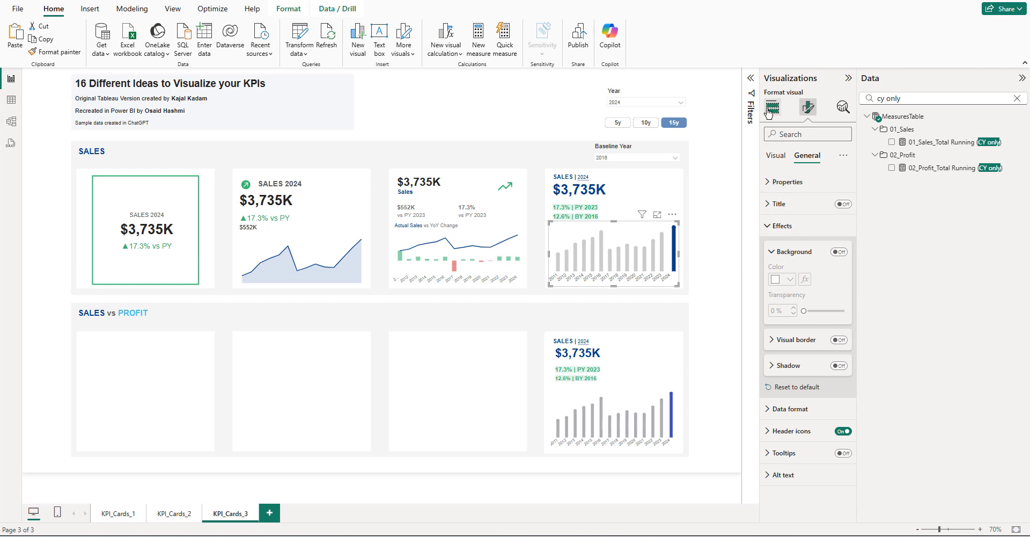
# - Set the space between categories of the chart's columns to 75% for all series
pyautogui.click(776, 155)
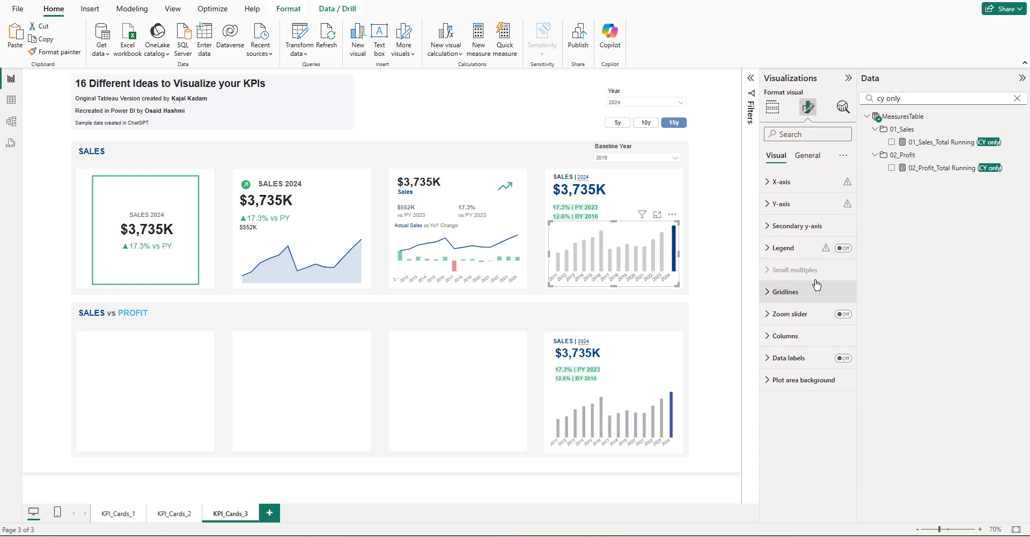
pyautogui.click(786, 337)
pyautogui.scroll(-2, 800, 401)
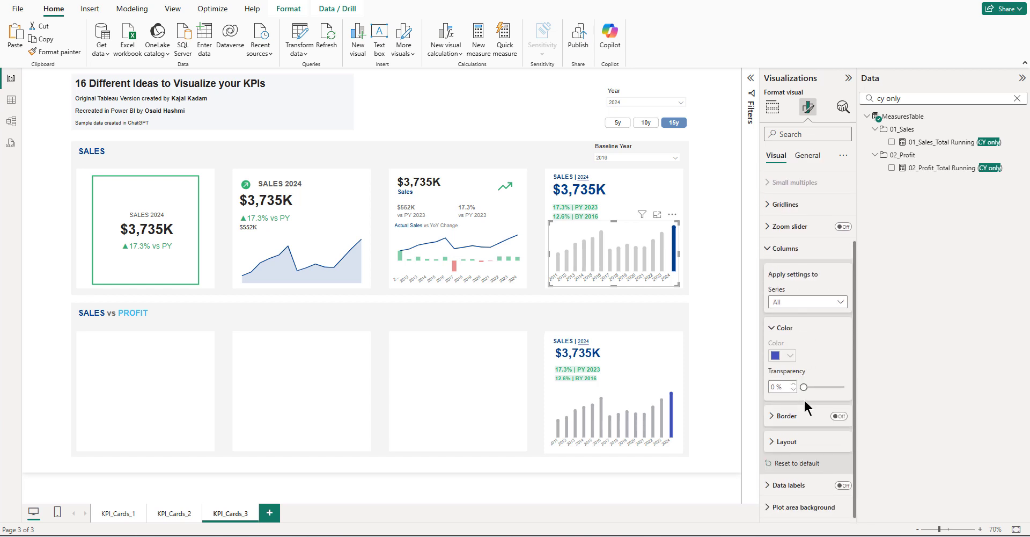
pyautogui.click(784, 441)
pyautogui.scroll(-3, 812, 402)
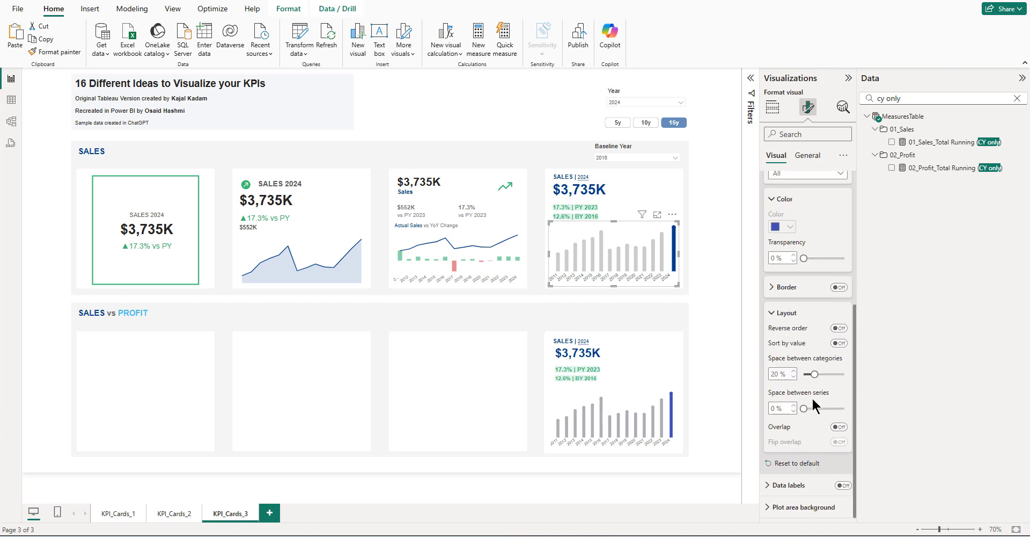
pyautogui.moveTo(815, 374); pyautogui.dragTo(848, 374)
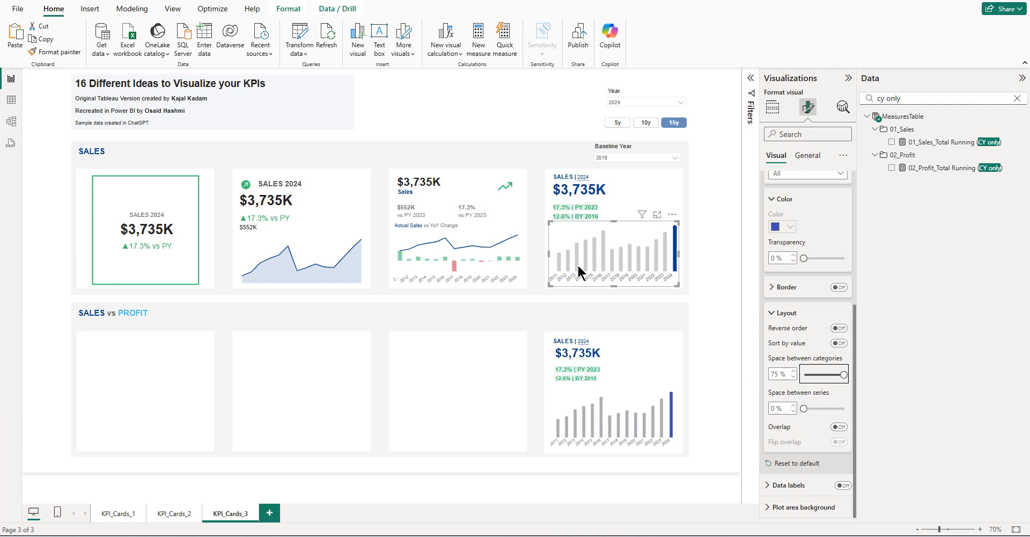
pyautogui.click(689, 244)
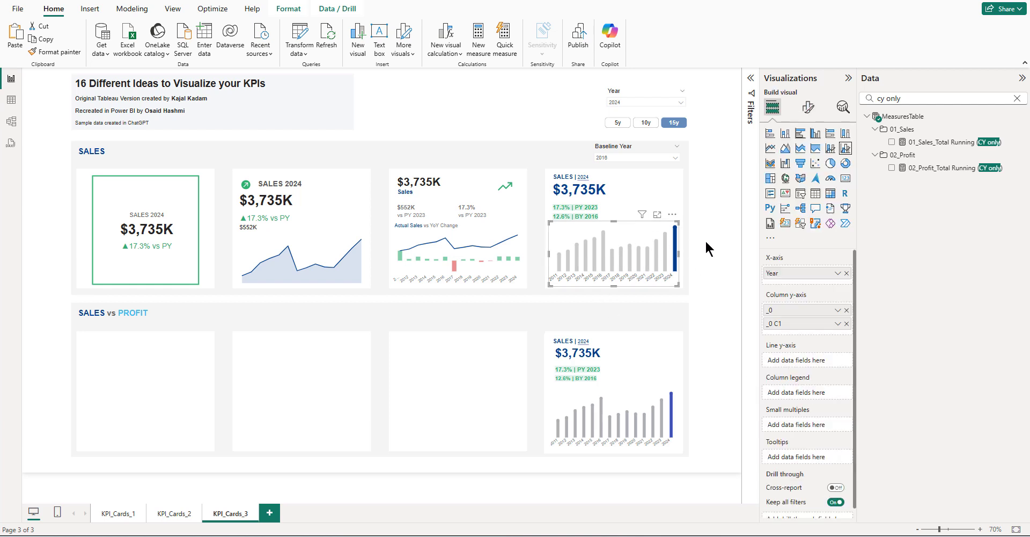
# - Group the fourth sales card's heading, KPI card and column chart into one object
pyautogui.moveTo(712, 295); pyautogui.dragTo(536, 164)
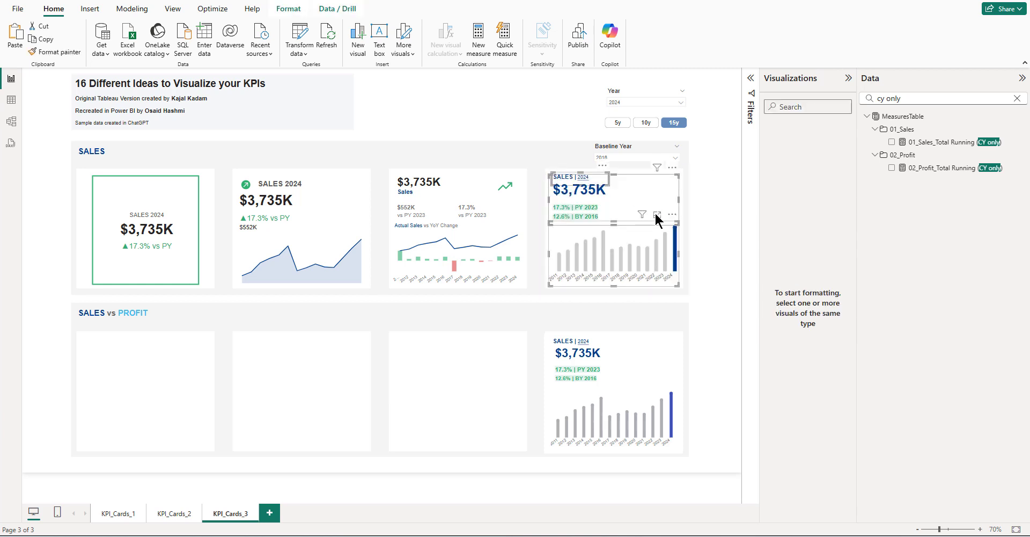
pyautogui.rightClick(638, 207)
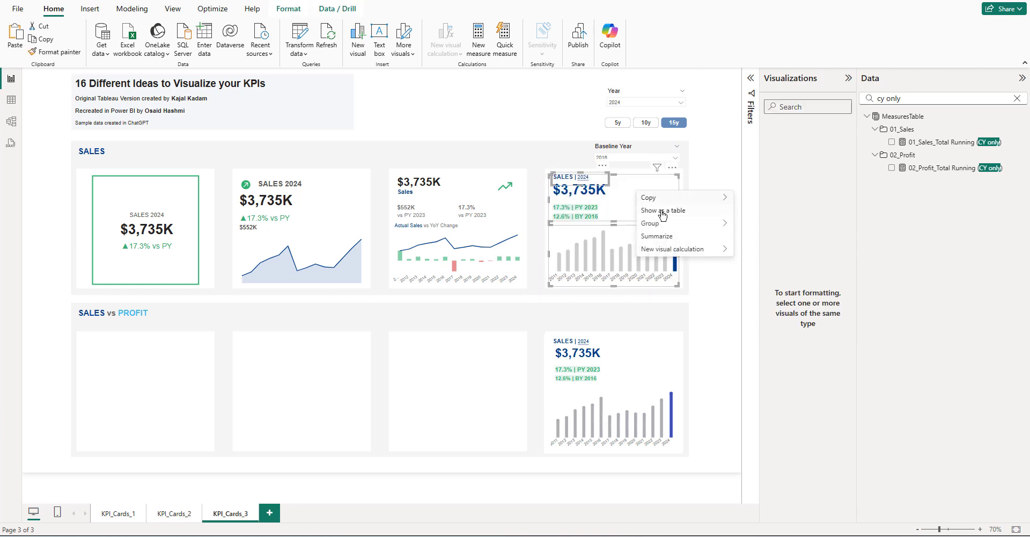
pyautogui.moveTo(666, 224)
pyautogui.click(746, 226)
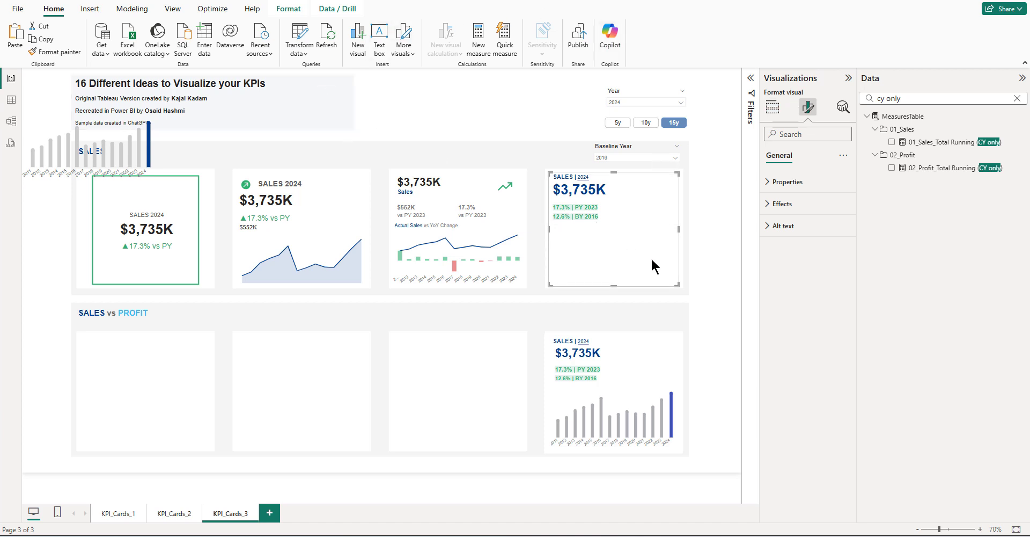
pyautogui.rightClick(633, 195)
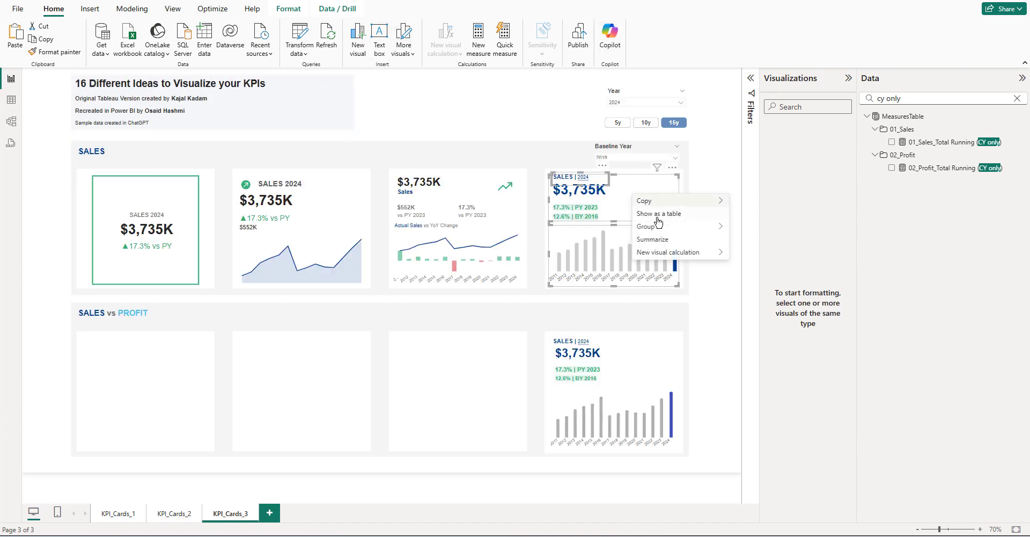
pyautogui.moveTo(658, 223)
pyautogui.click(747, 227)
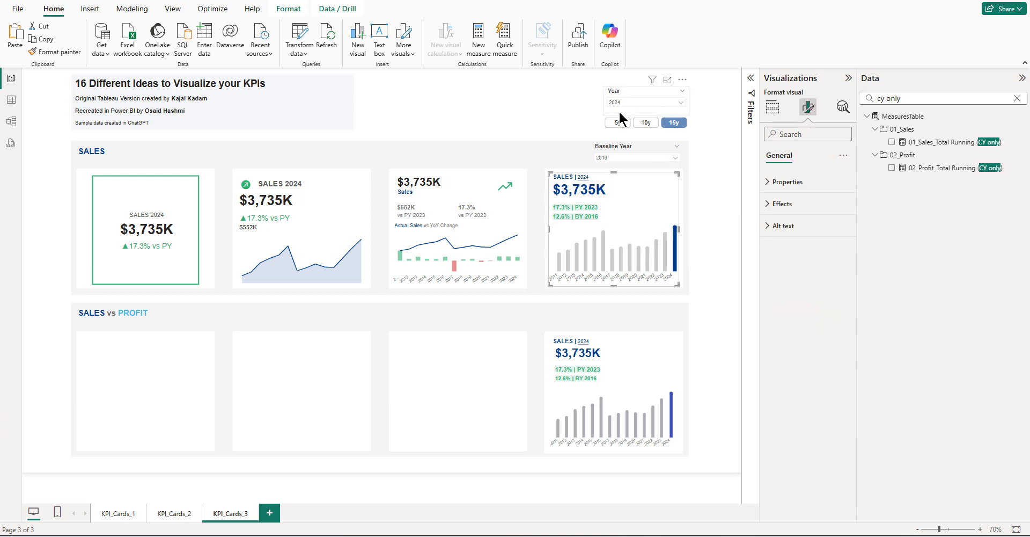
# - Show the Selection pane and delete the reference group Visual 04 from the SALES vs PROFIT section
pyautogui.click(172, 9)
pyautogui.click(467, 37)
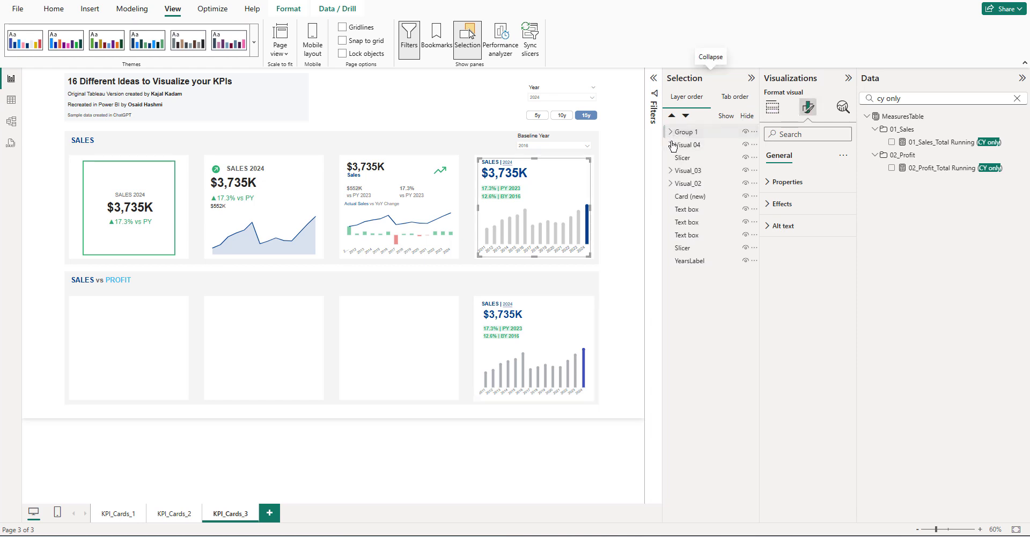
pyautogui.click(556, 328)
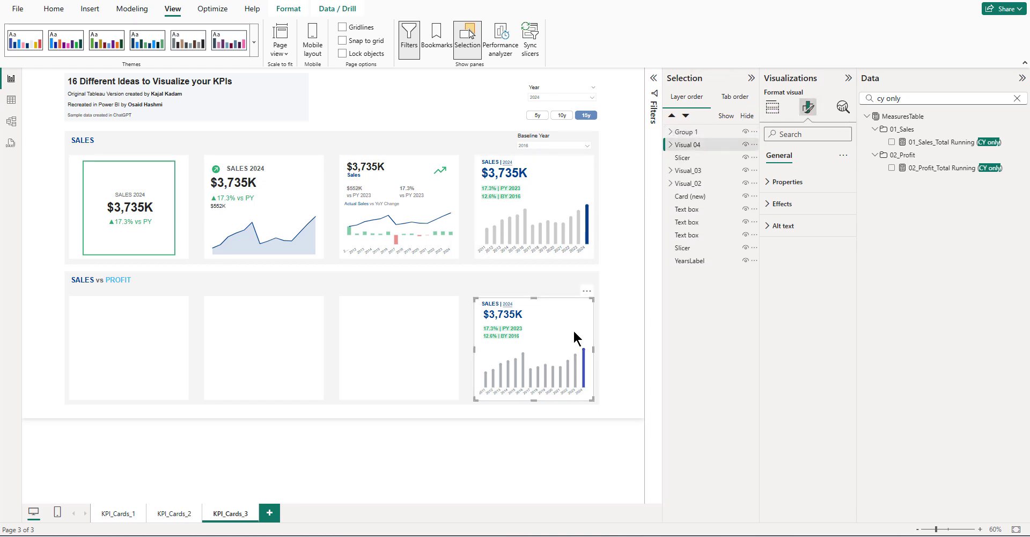
pyautogui.click(573, 331)
pyautogui.click(622, 269)
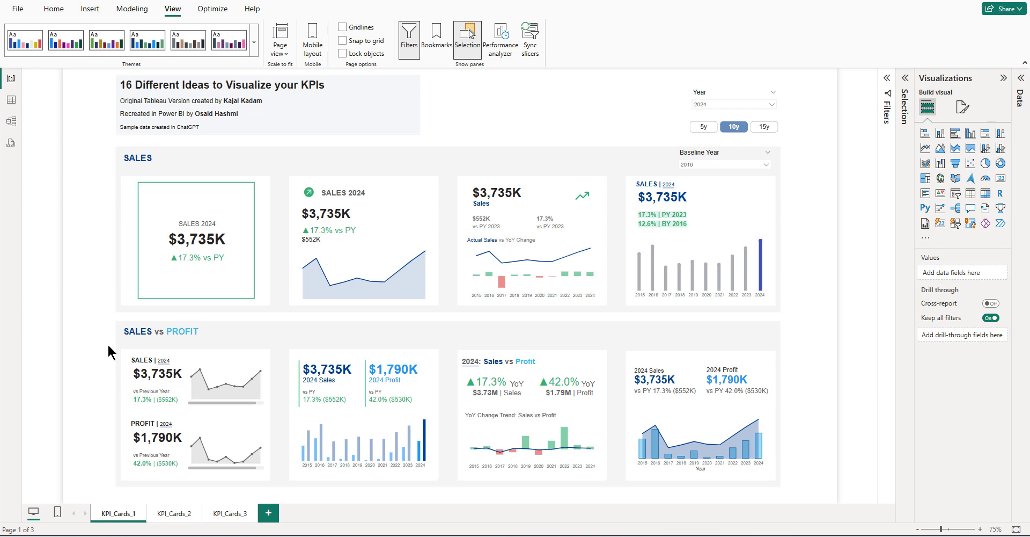
# - Copy the first SALES vs PROFIT card from KPI_Cards_1 into the third slot on KPI_Cards_3 and inspect the fields of its visuals
pyautogui.click(256, 370)
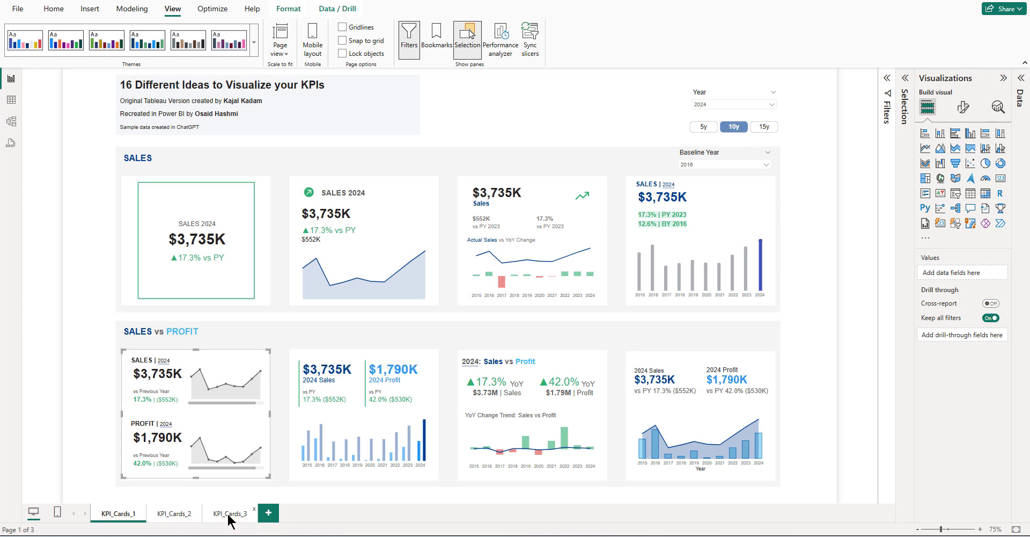
pyautogui.click(230, 514)
pyautogui.click(247, 385)
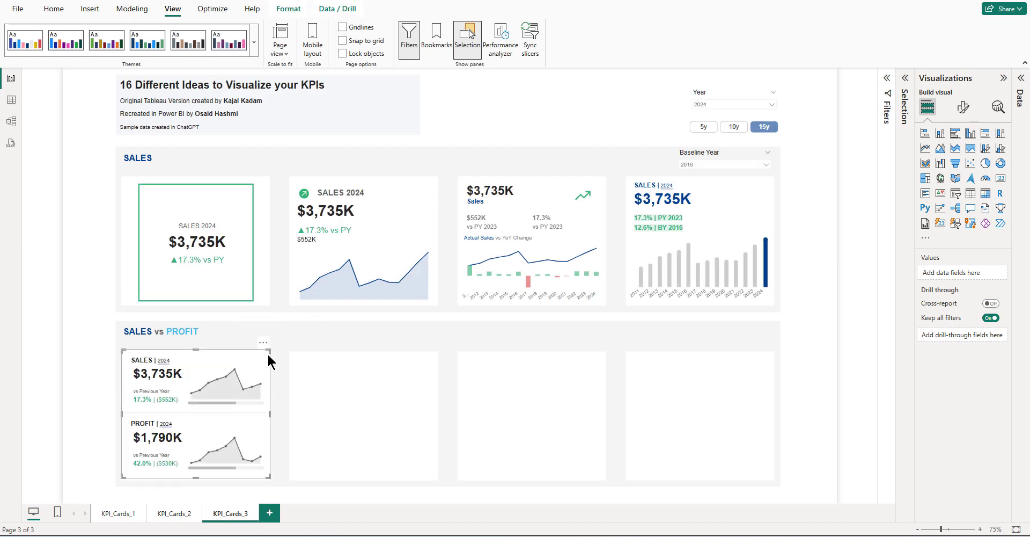
pyautogui.moveTo(270, 361); pyautogui.dragTo(604, 363)
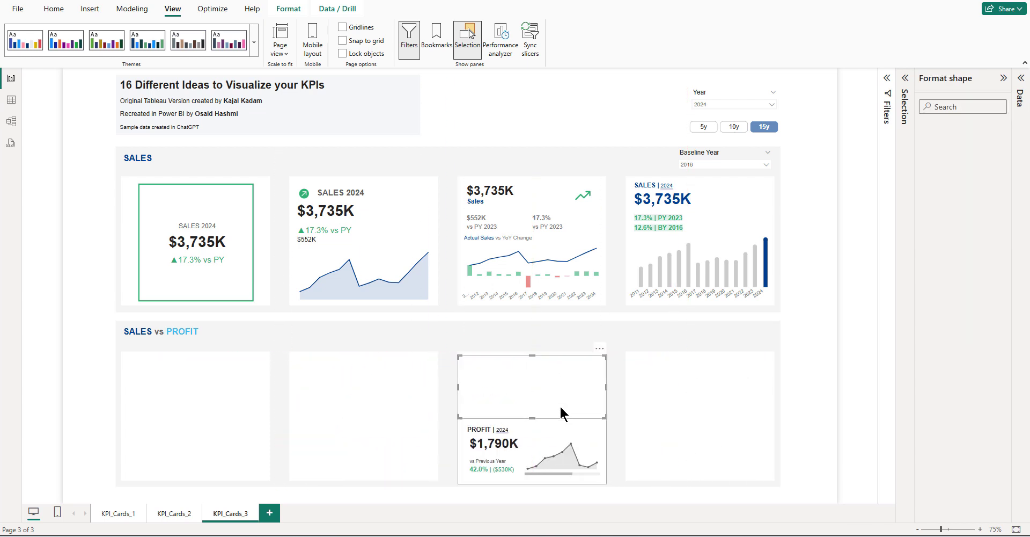
pyautogui.click(453, 314)
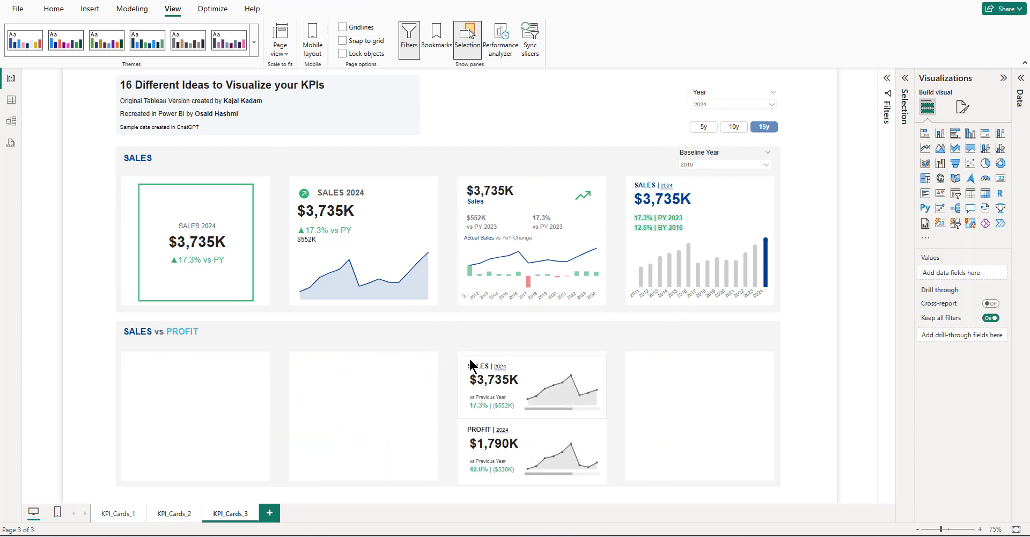
pyautogui.click(489, 390)
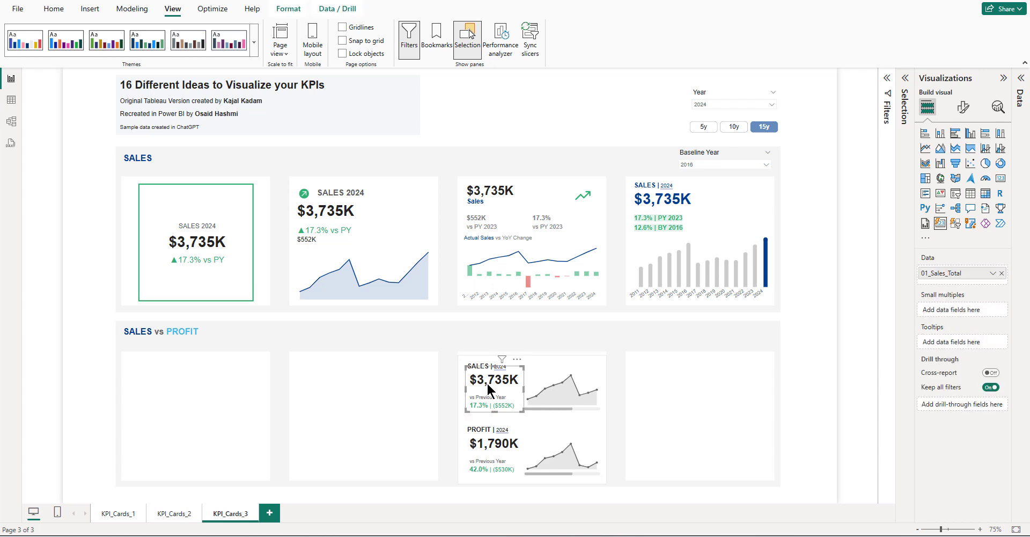
pyautogui.click(547, 382)
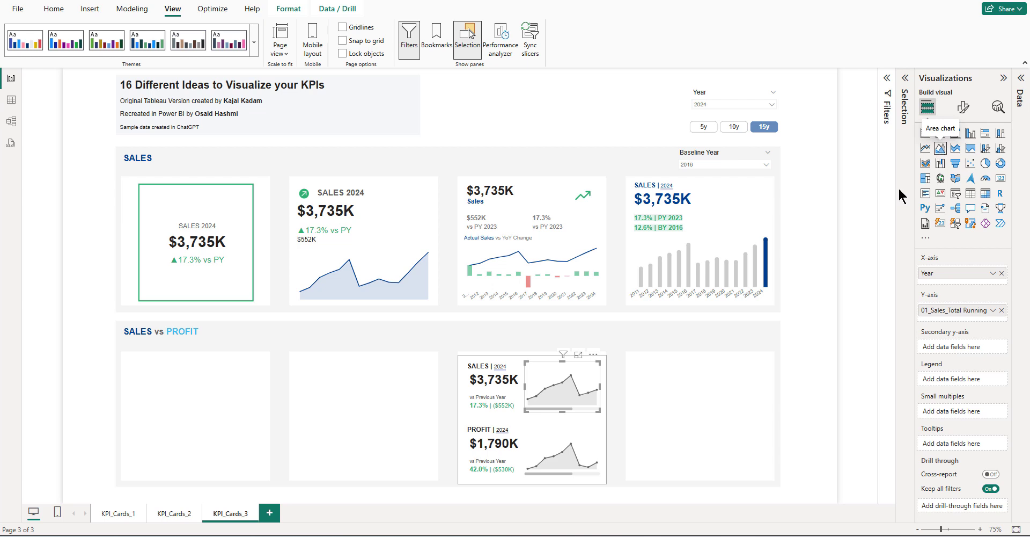
pyautogui.click(489, 440)
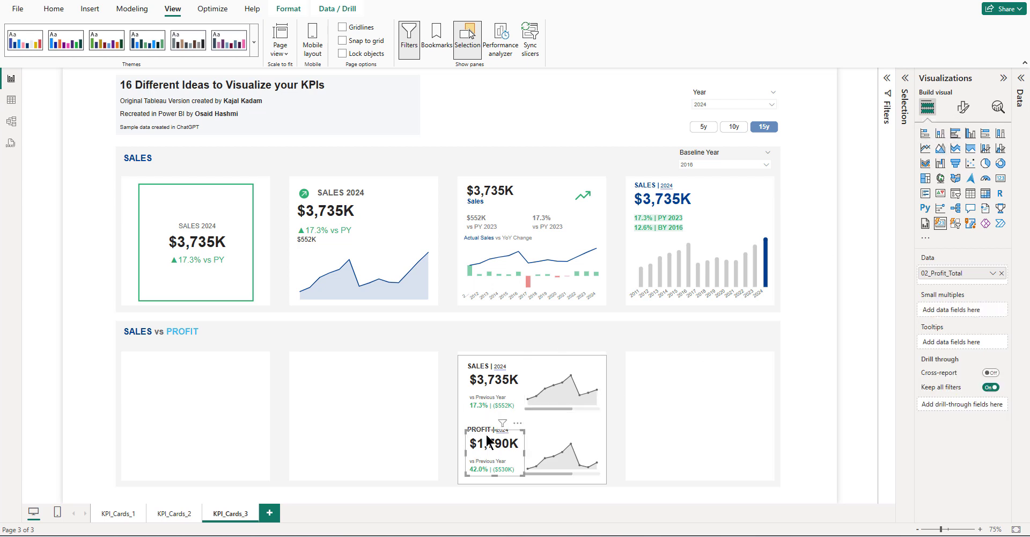
pyautogui.click(541, 439)
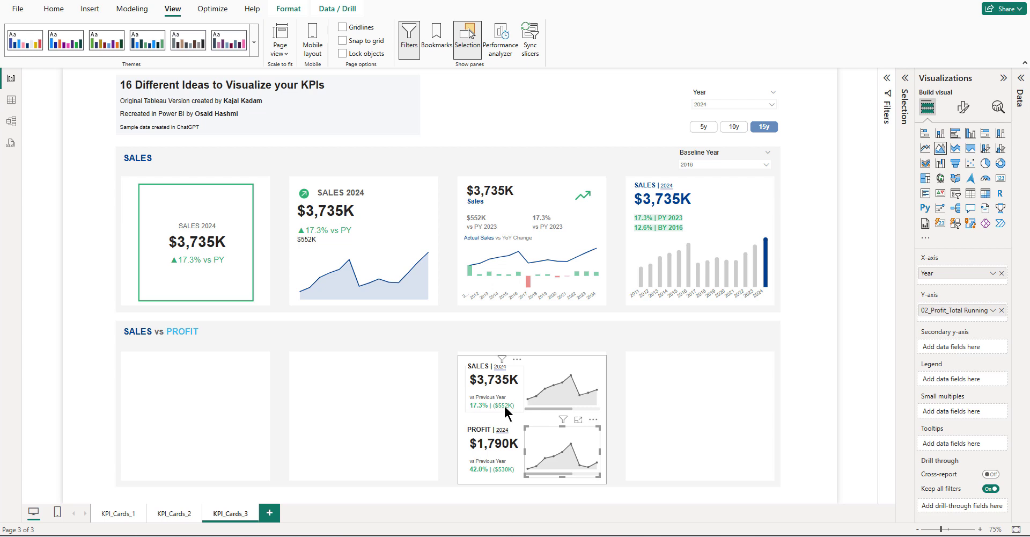
# - Copy the second sales card's KPI visual into the first SALES vs PROFIT slot and select the SALES heading text box in the reference card
pyautogui.click(357, 222)
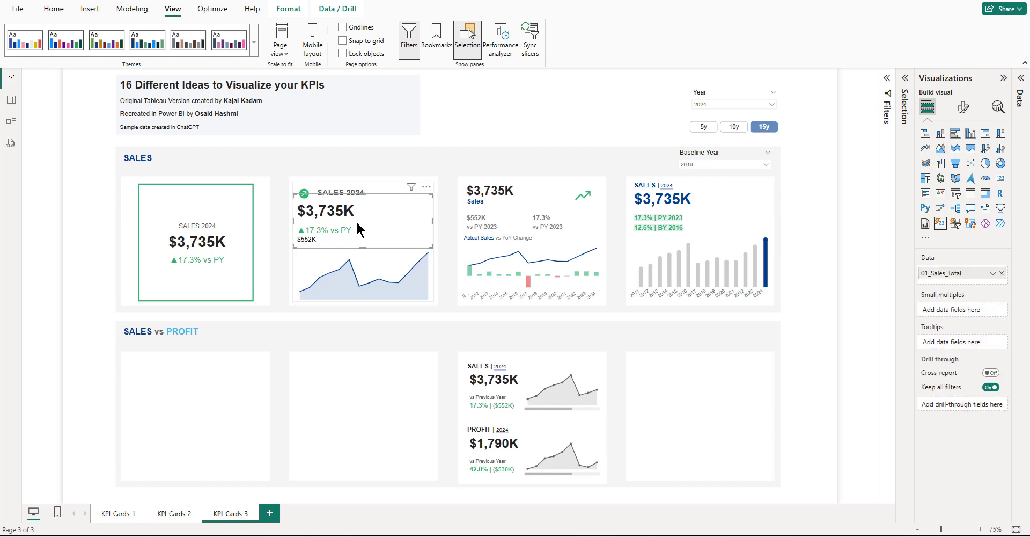
pyautogui.moveTo(356, 221); pyautogui.dragTo(260, 358)
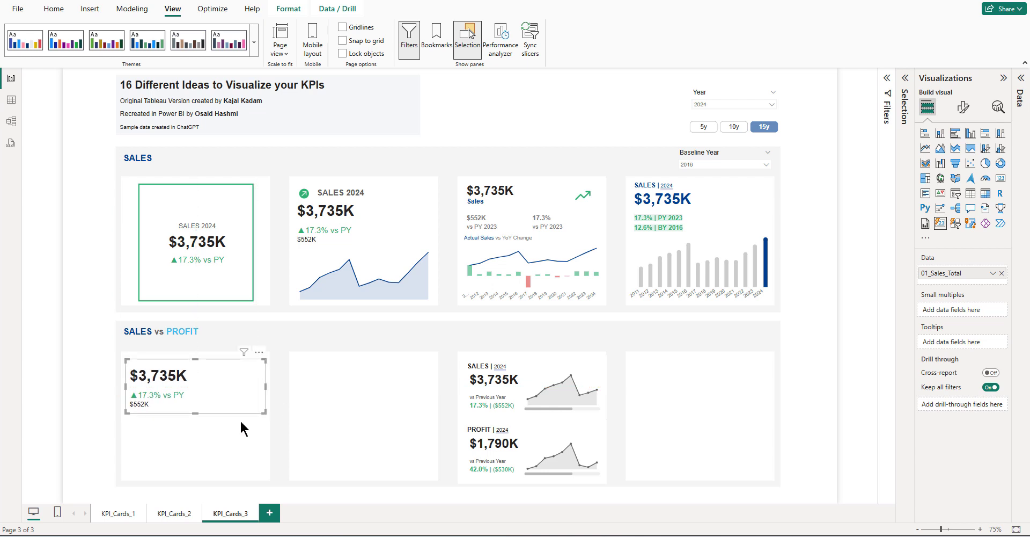
pyautogui.click(489, 370)
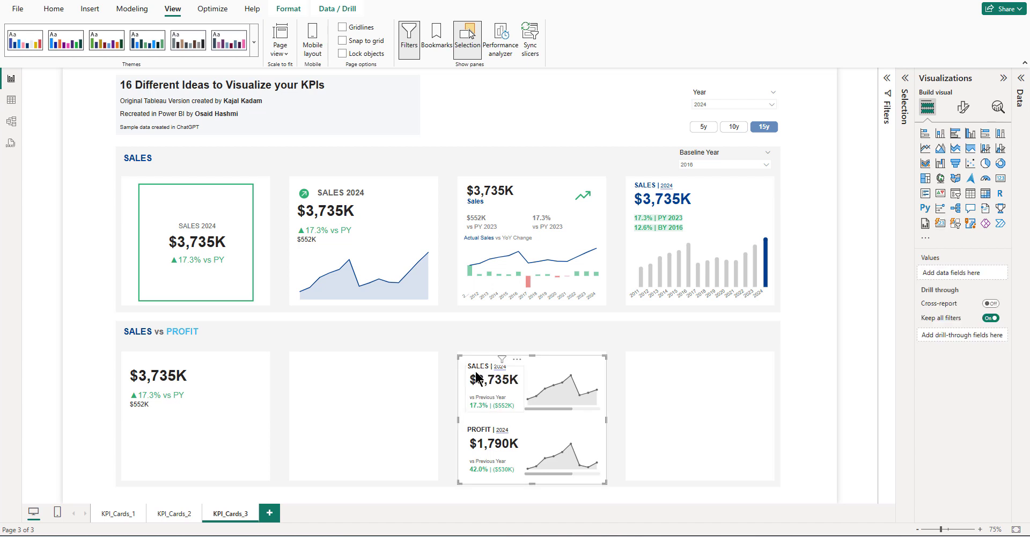
pyautogui.click(467, 365)
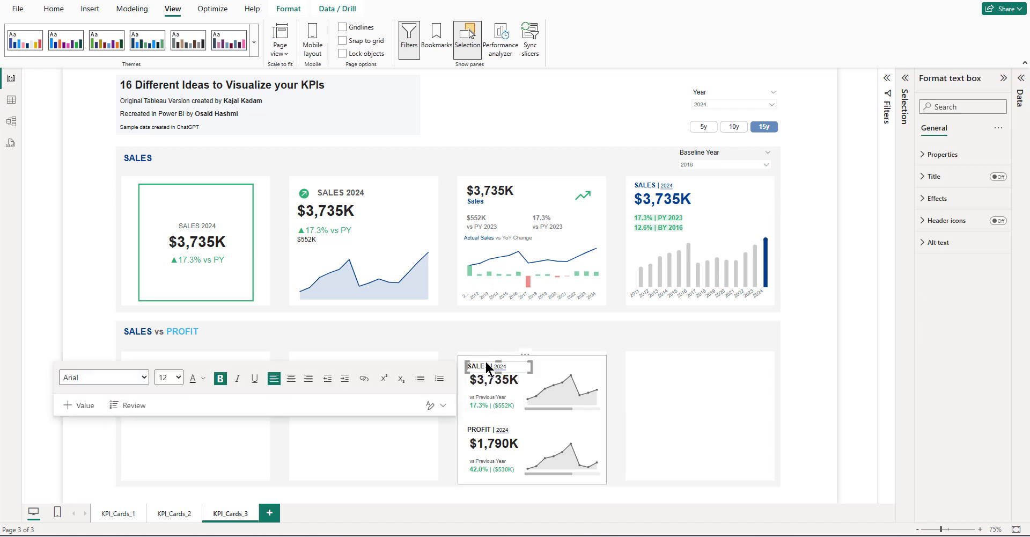
# - Copy the SALES | 2024 heading from the fourth SALES card and place it above the value on the first SALES vs PROFIT card
pyautogui.click(648, 187)
pyautogui.doubleClick(644, 184)
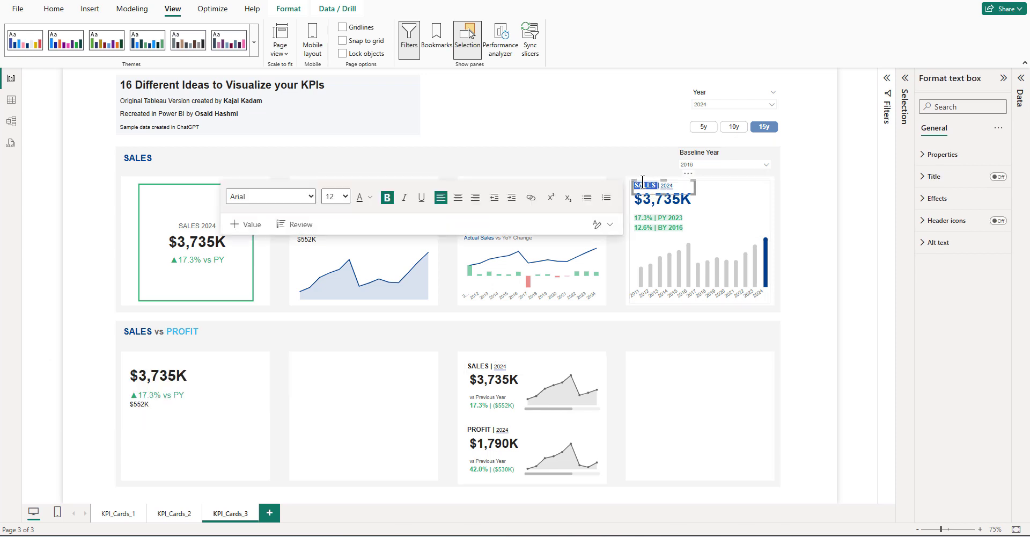
pyautogui.click(681, 200)
pyautogui.click(52, 9)
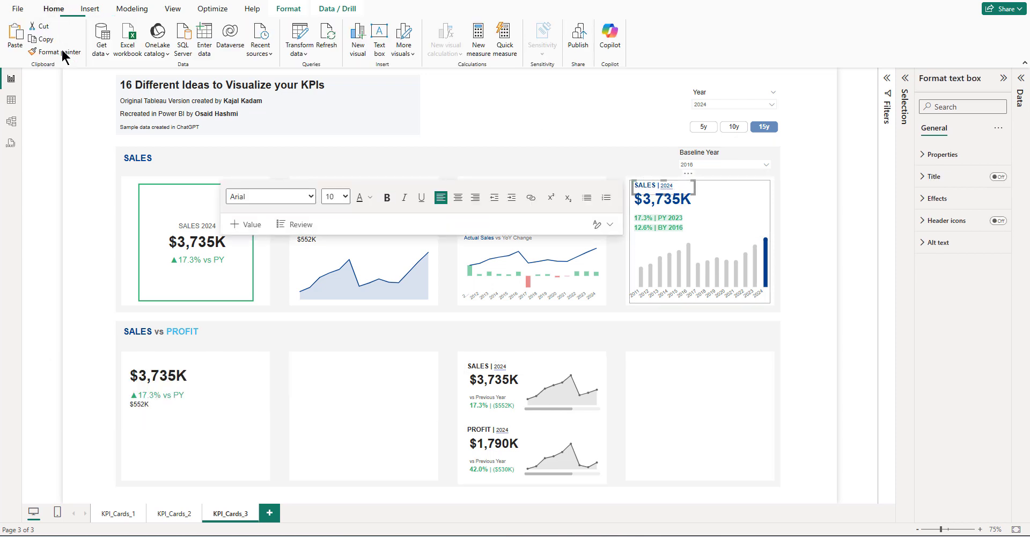
pyautogui.click(15, 39)
pyautogui.moveTo(121, 97); pyautogui.dragTo(181, 377)
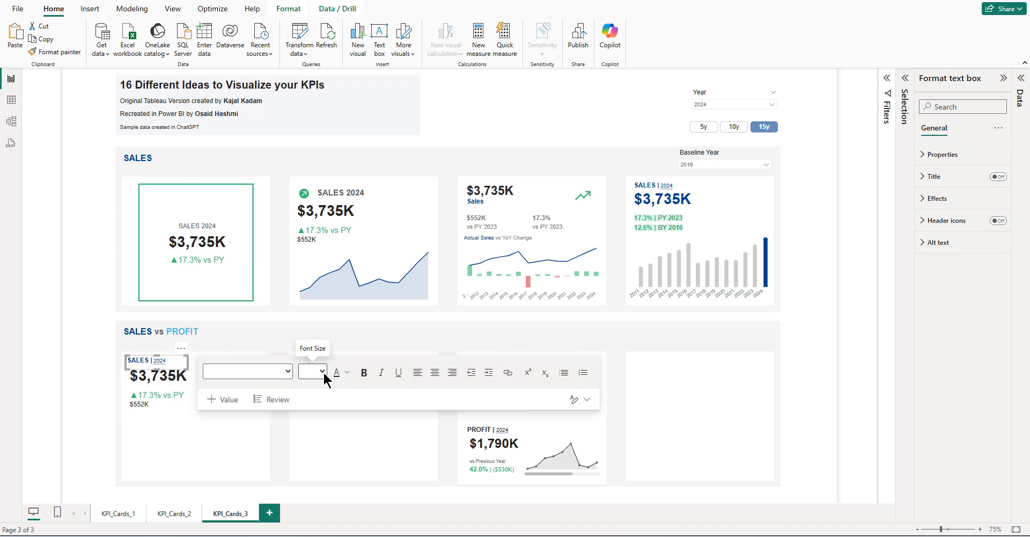
# - Recolor the whole SALES | 2024 heading on the first SALES vs PROFIT card dark grey
pyautogui.click(174, 362)
pyautogui.tripleClick(174, 361)
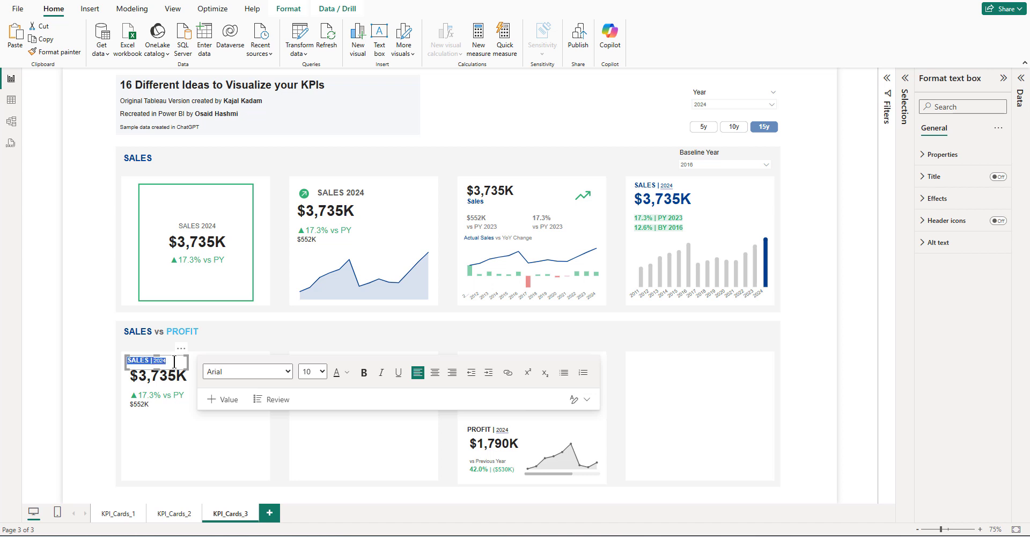
pyautogui.click(346, 373)
pyautogui.click(358, 290)
pyautogui.click(92, 347)
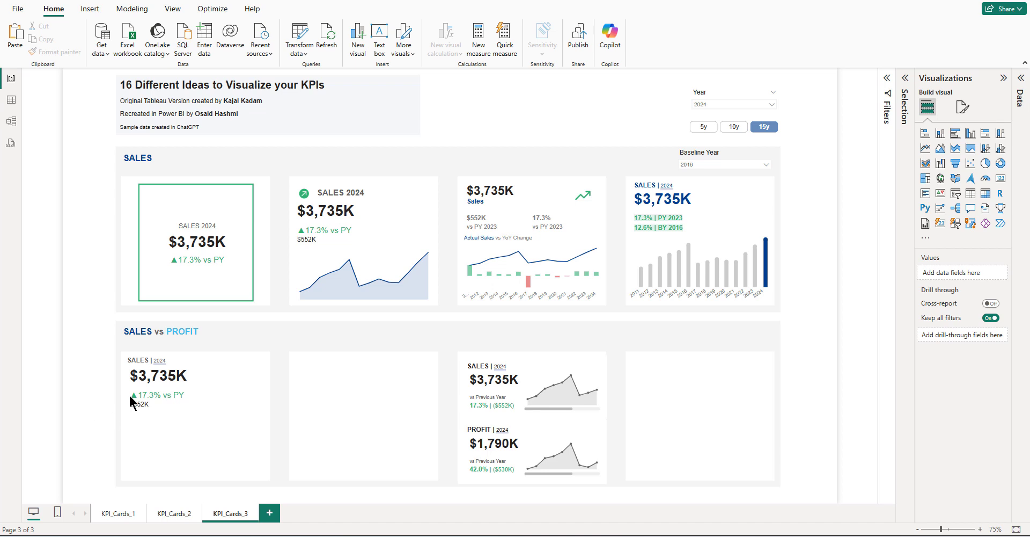
# - Set the callout value font size of the first SALES vs PROFIT card to 25
pyautogui.click(163, 379)
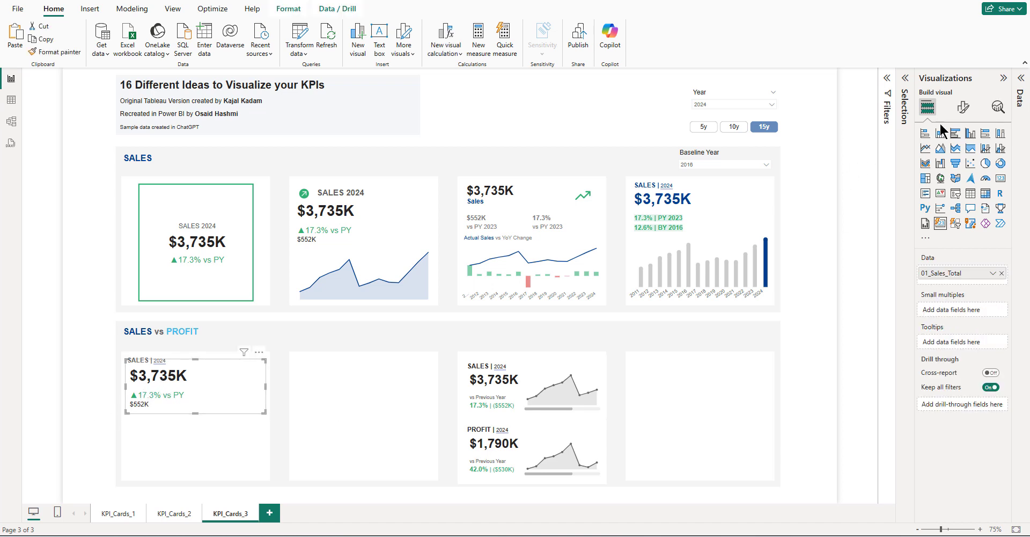
pyautogui.click(963, 107)
pyautogui.click(956, 247)
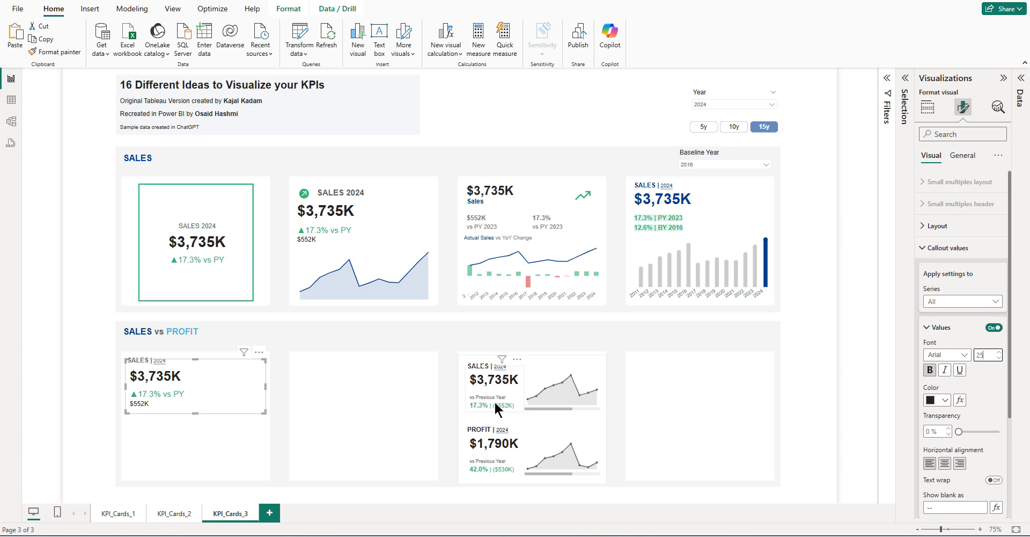
pyautogui.click(931, 248)
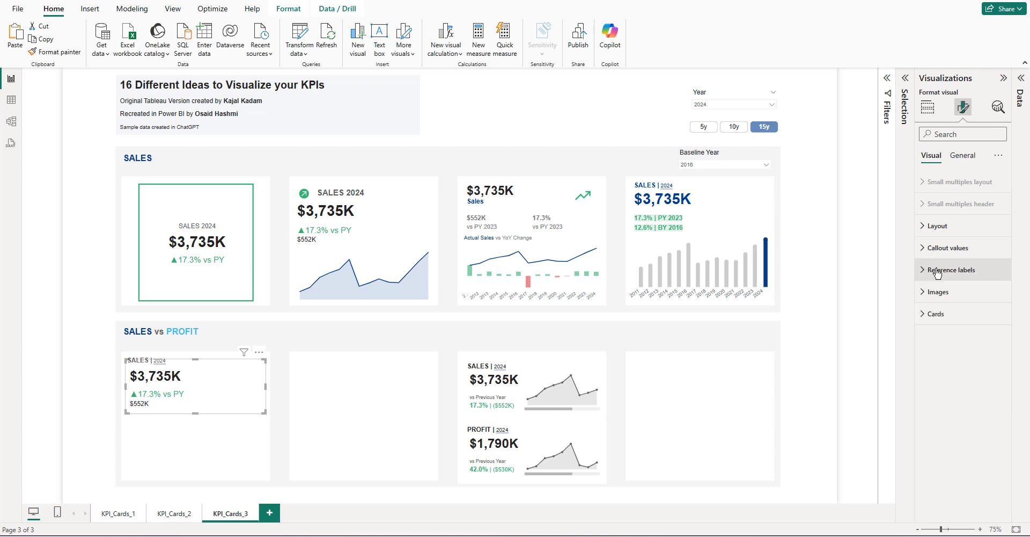
# - Remove the 01_Sales_Total | Var% vs PY (with Arrow) reference label from the first SALES vs PROFIT card
pyautogui.click(937, 274)
pyautogui.moveTo(914, 323); pyautogui.dragTo(824, 322)
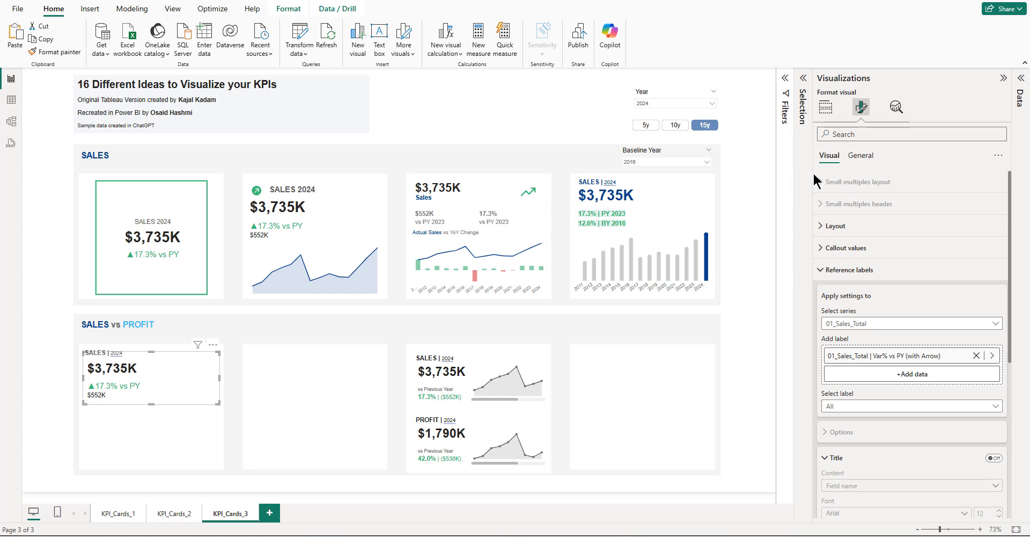
pyautogui.moveTo(814, 180); pyautogui.dragTo(915, 180)
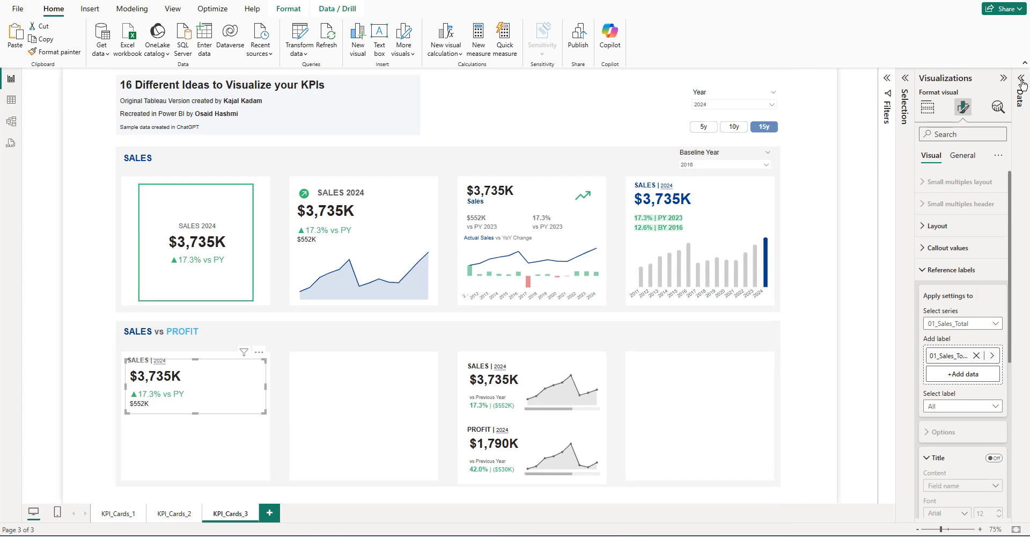
pyautogui.click(1021, 79)
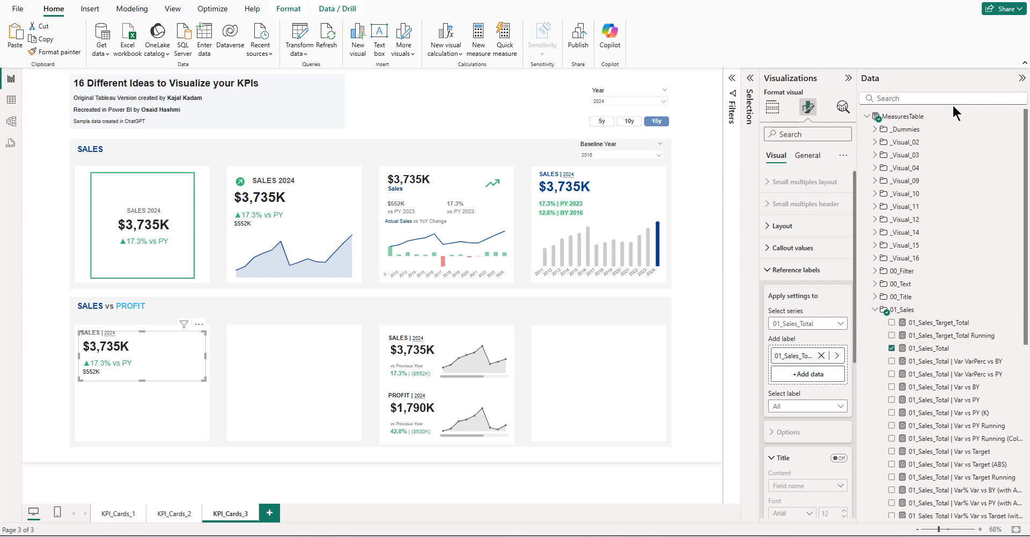
pyautogui.click(821, 355)
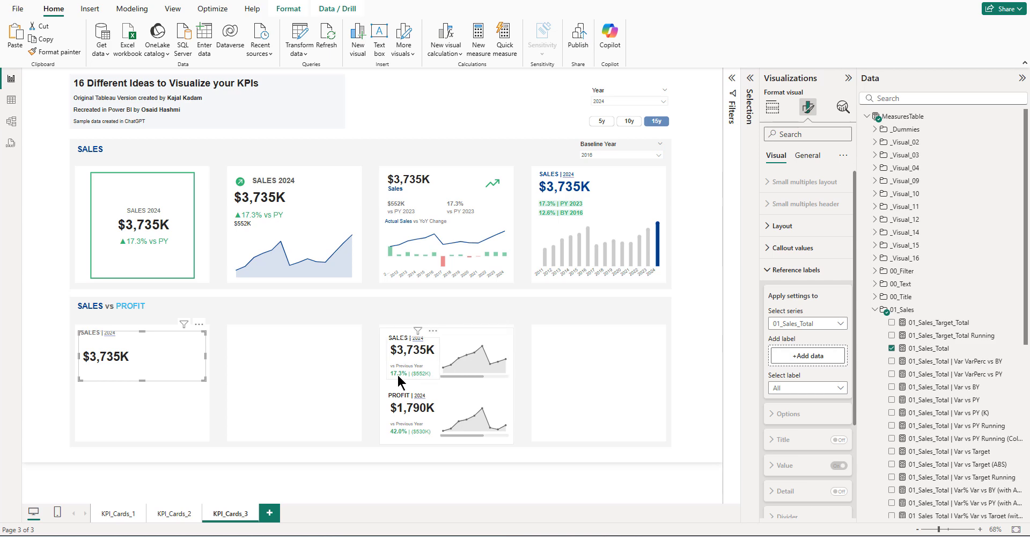
# - Search the fields for "var% vs py" and add 01_Sales_Total | Var% vs PY as the card's reference label
pyautogui.click(924, 97)
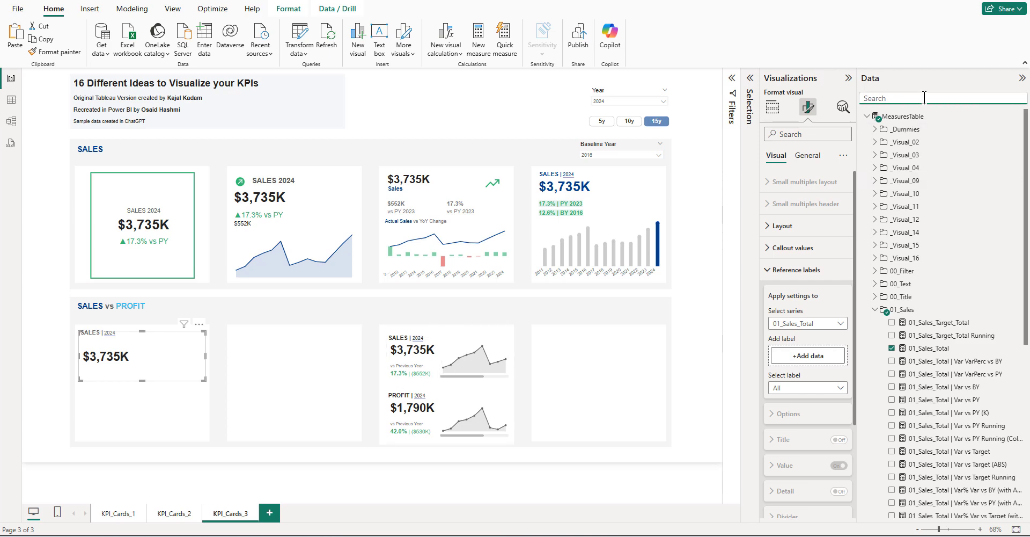
pyautogui.write('var% vs py')
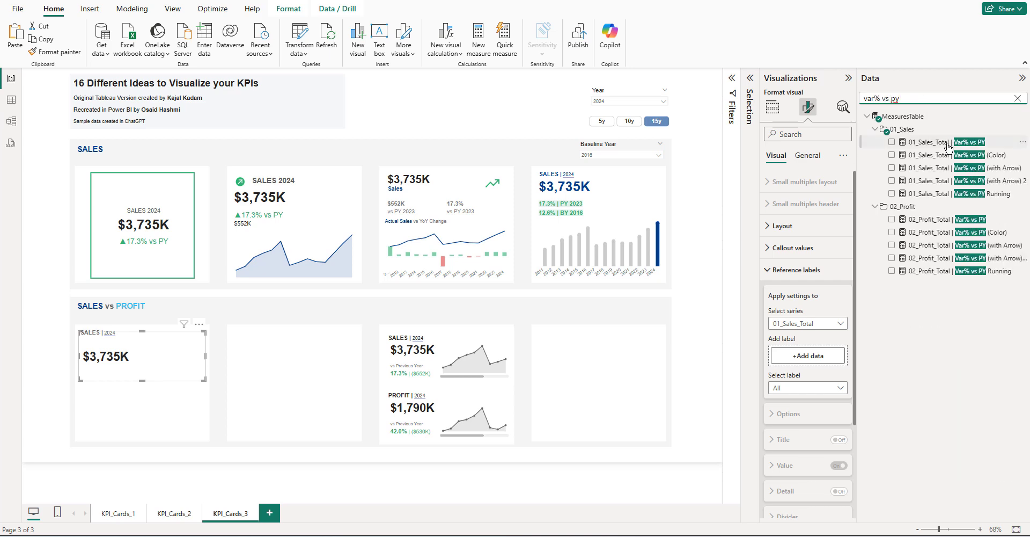
pyautogui.moveTo(947, 143); pyautogui.dragTo(805, 364)
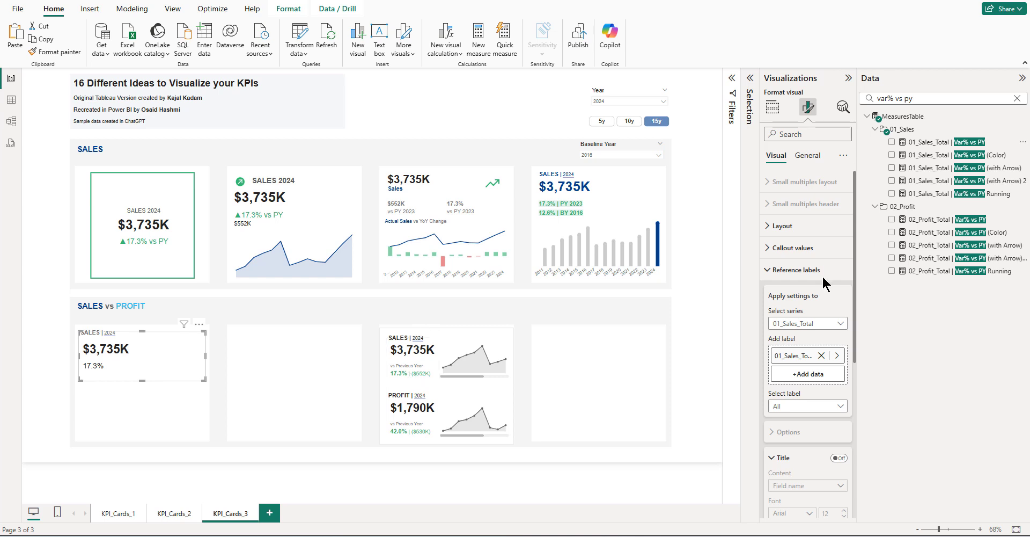
pyautogui.click(1017, 98)
pyautogui.write('text')
pyautogui.click(786, 271)
pyautogui.click(784, 271)
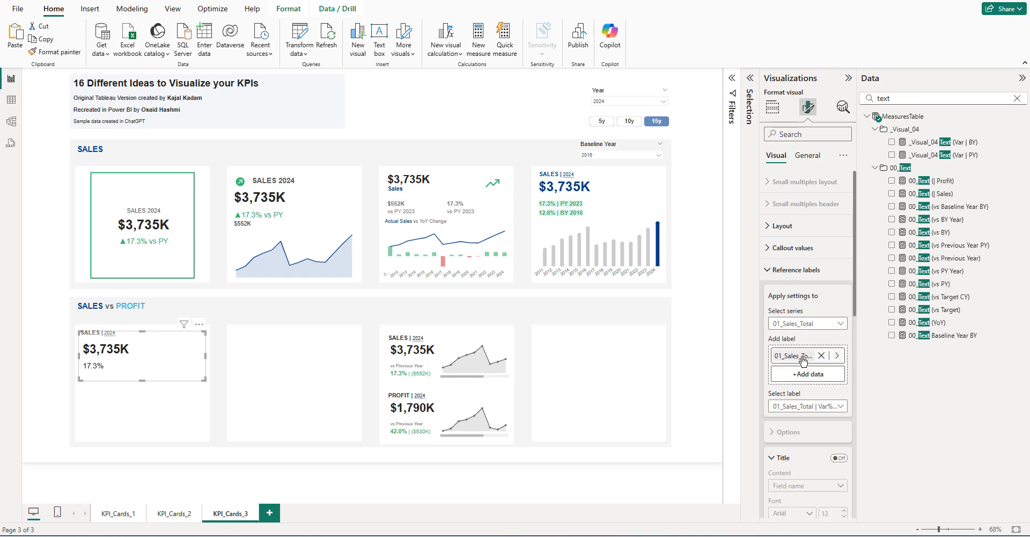
# - Enable the detail of the 01_Sales_Total | Var% vs PY reference label and assign 01_Sales_Total | Var vs PY (K) as its data
pyautogui.click(787, 409)
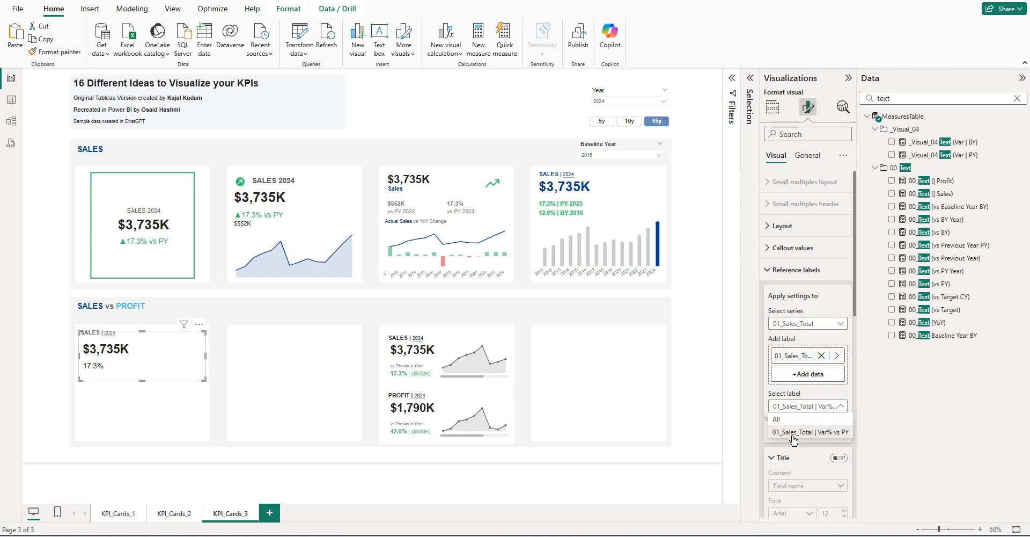
pyautogui.click(793, 435)
pyautogui.scroll(-3, 781, 322)
pyautogui.click(782, 297)
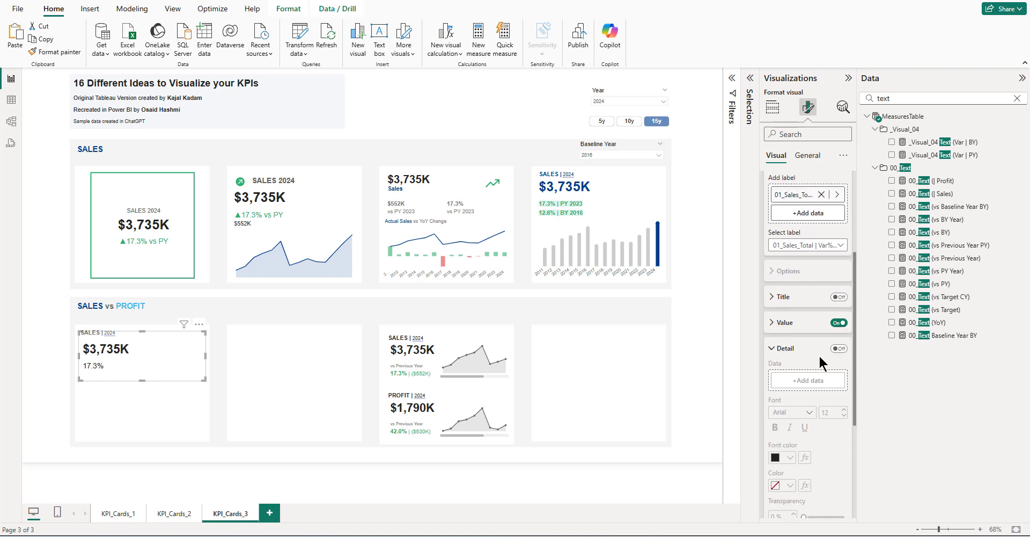
pyautogui.doubleClick(906, 99)
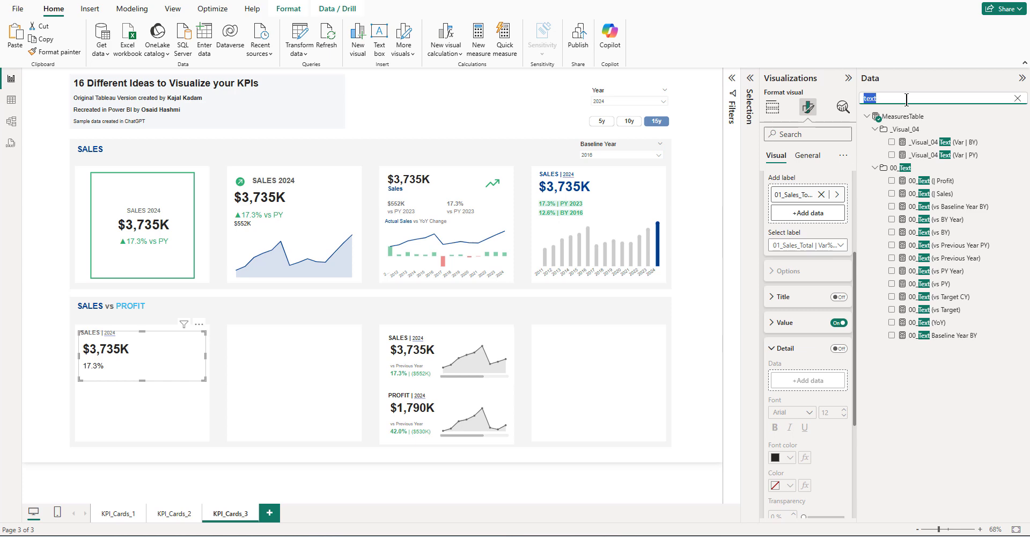
pyautogui.write('var vs')
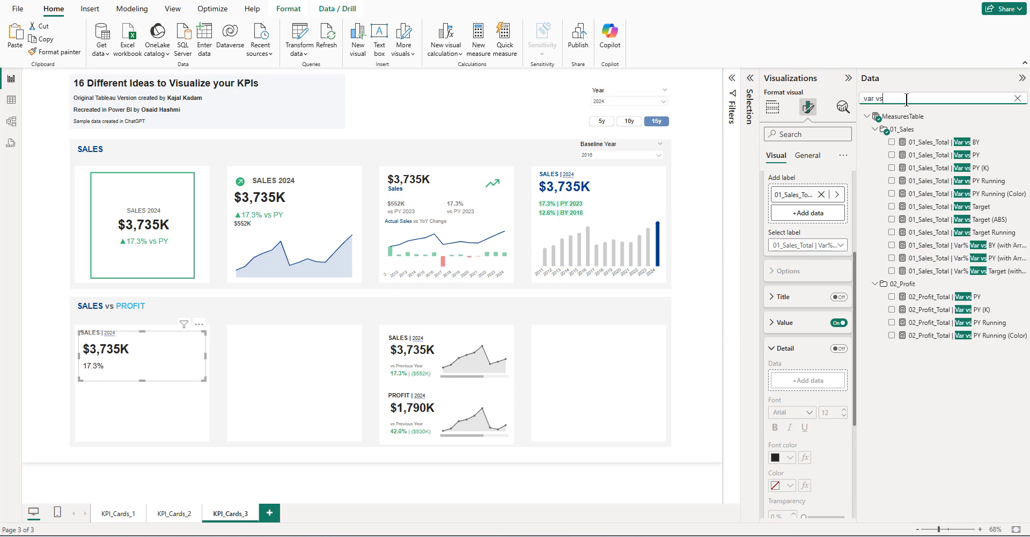
pyautogui.write(' py')
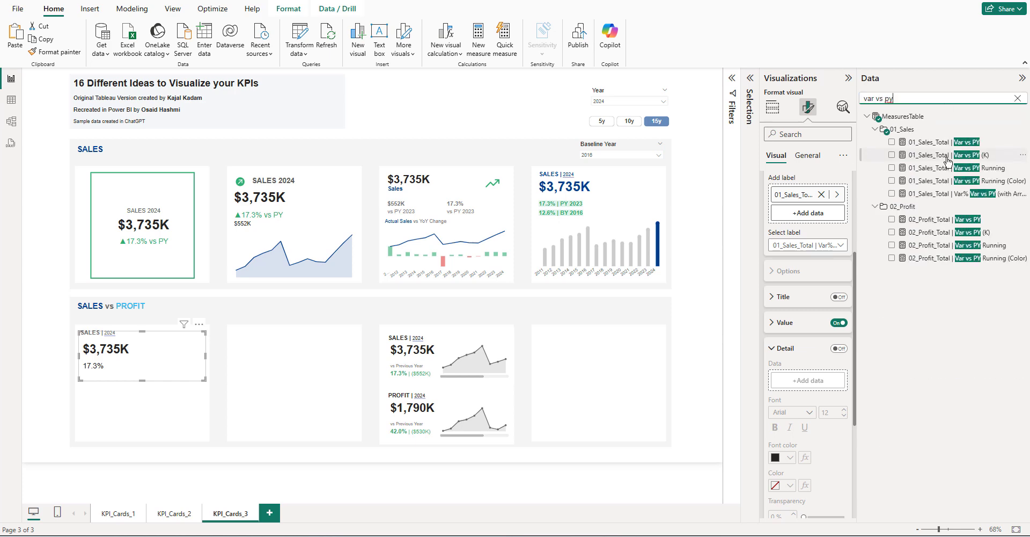
pyautogui.moveTo(948, 161); pyautogui.dragTo(820, 371)
pyautogui.click(839, 348)
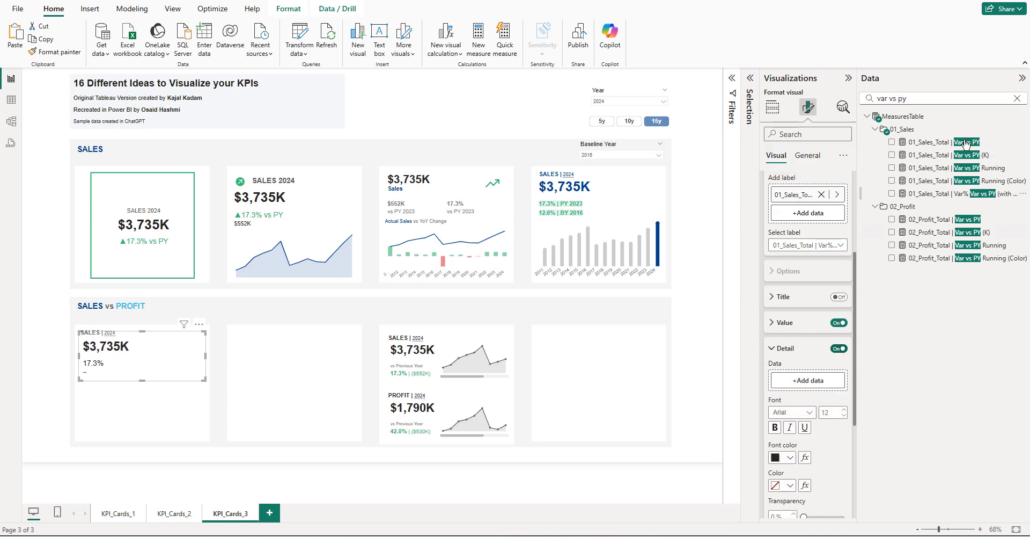
pyautogui.moveTo(958, 164); pyautogui.dragTo(809, 384)
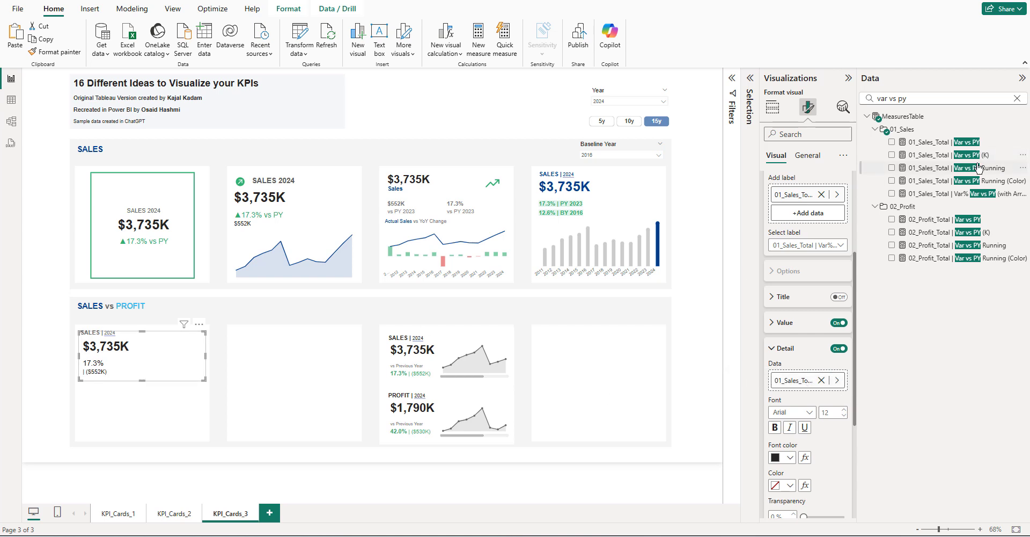
# - Examine the full DAX formula of the 01_Sales_Total | Var vs PY (K) measure
pyautogui.click(932, 155)
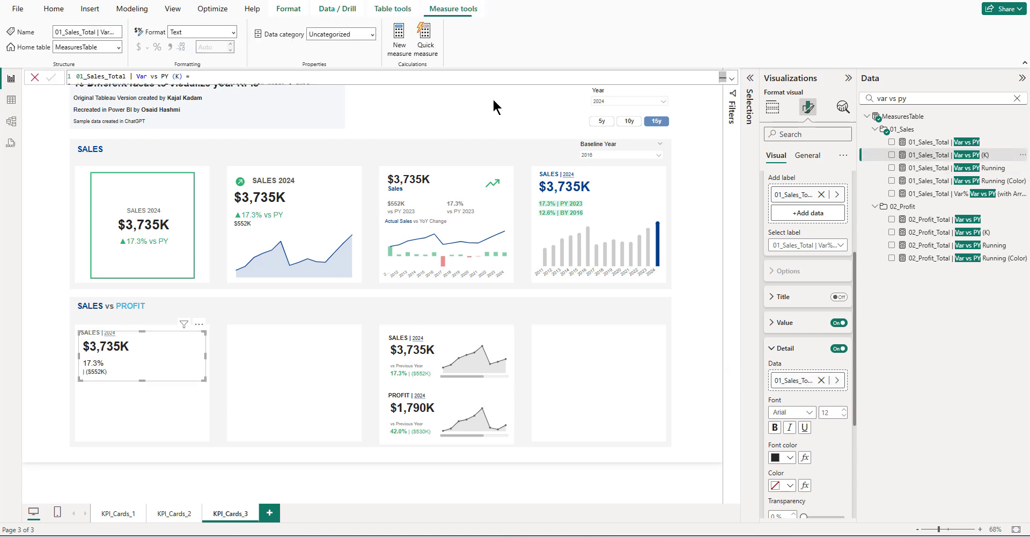
pyautogui.click(731, 80)
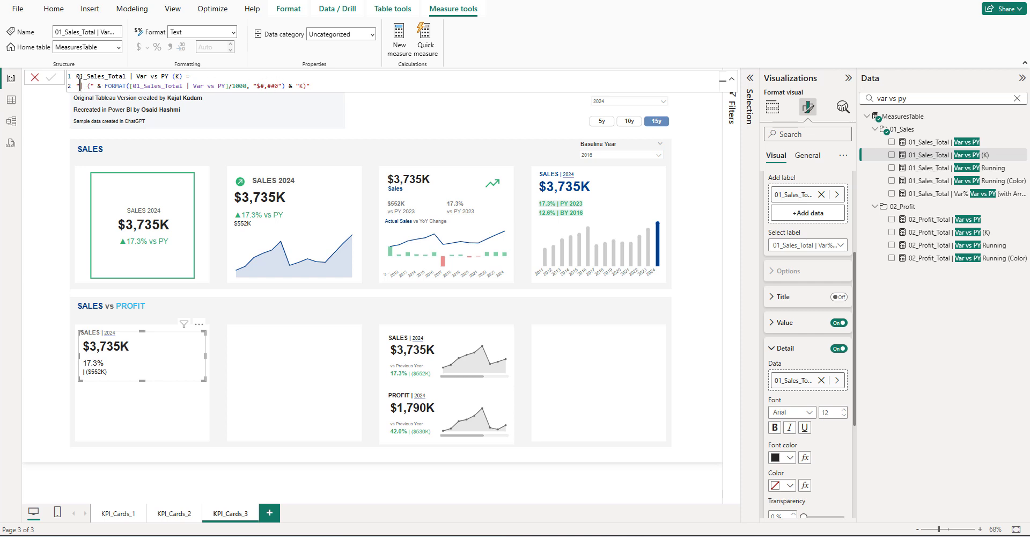
pyautogui.write('("')
# - Enable the reference label detail for all series and set the reference label layout arrangement to Rows
pyautogui.click(785, 349)
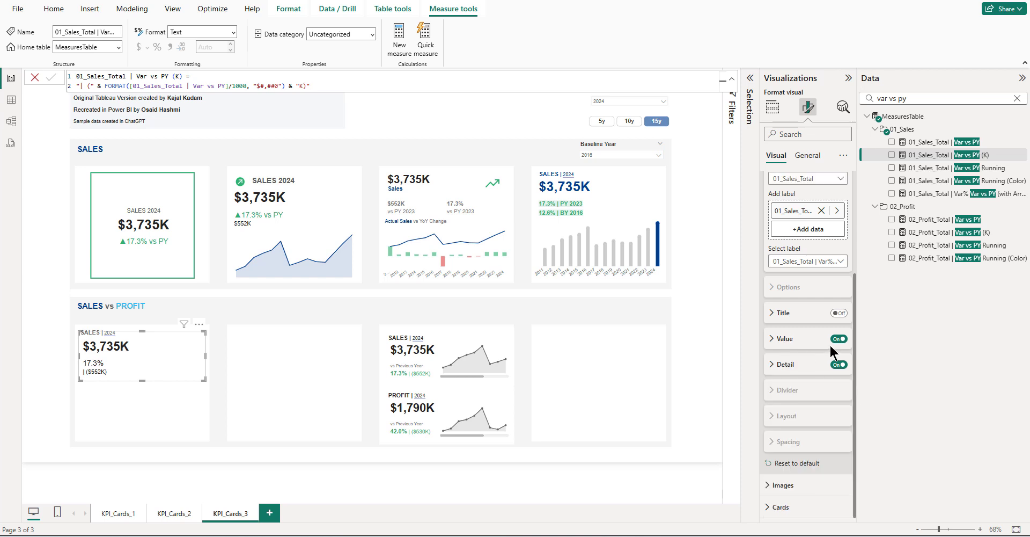
pyautogui.scroll(3, 830, 351)
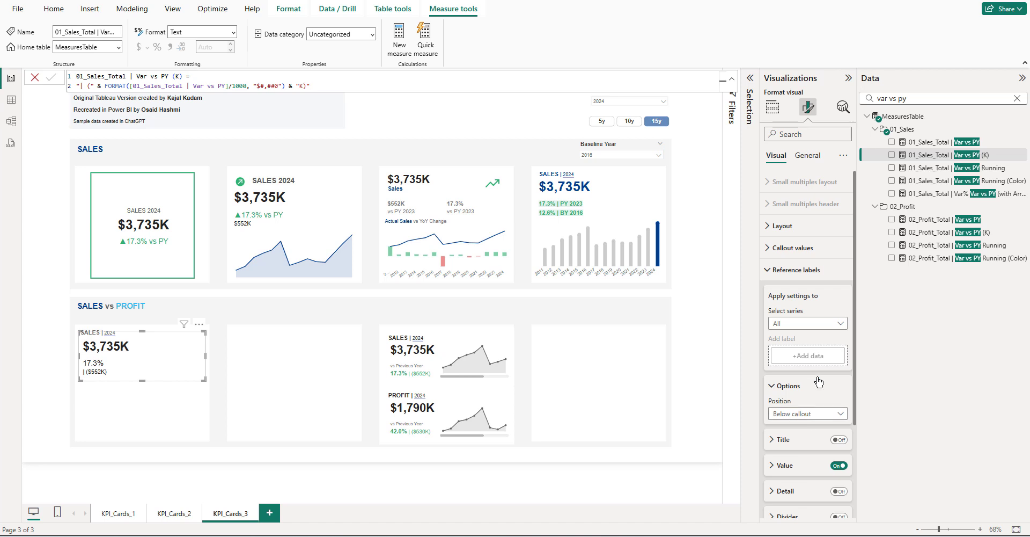
pyautogui.scroll(-3, 817, 378)
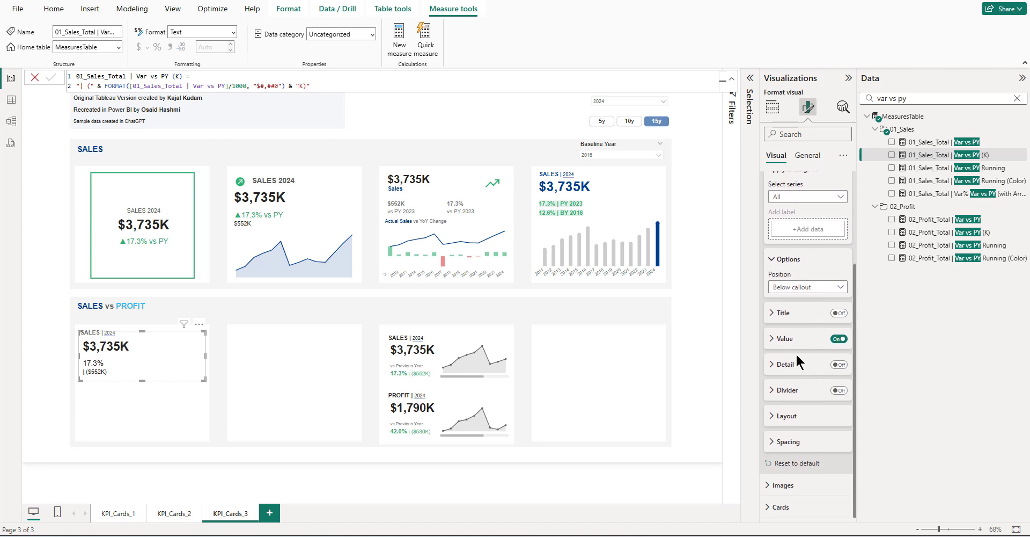
pyautogui.click(839, 366)
pyautogui.click(785, 416)
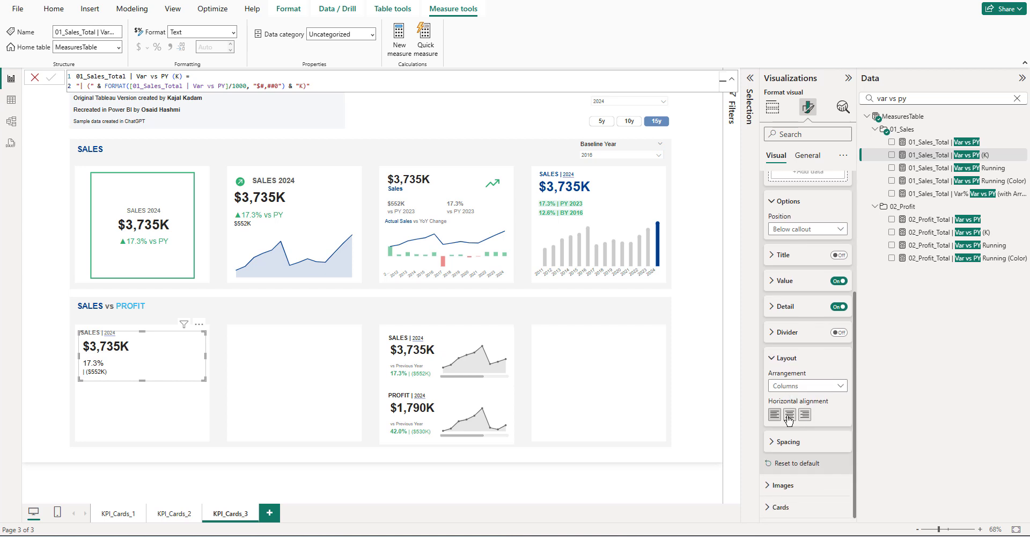
pyautogui.click(782, 392)
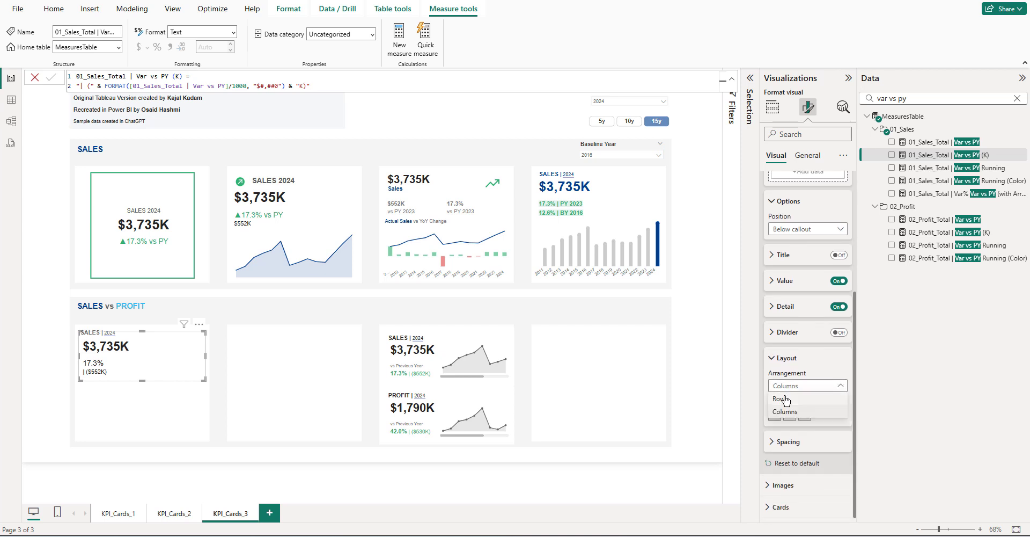
pyautogui.click(785, 400)
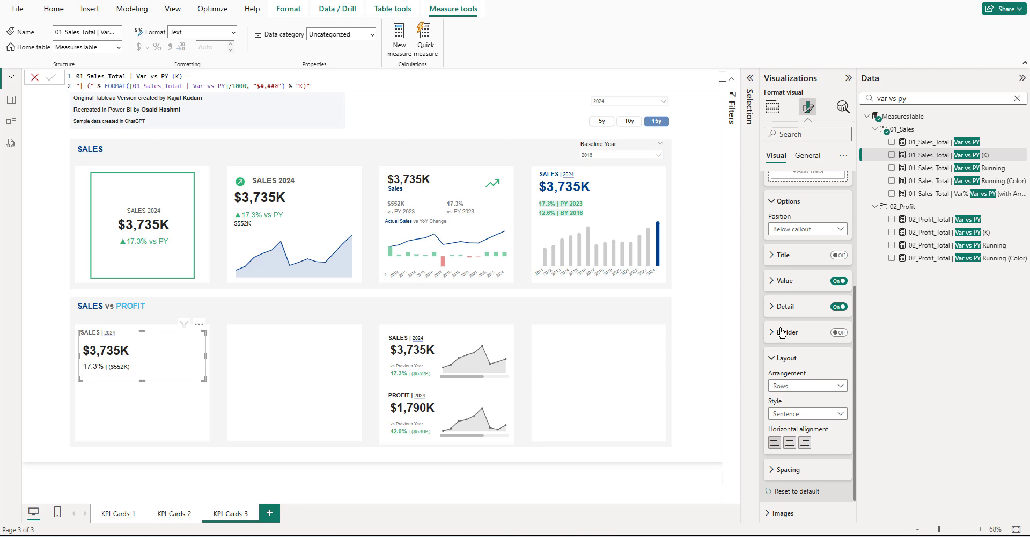
# - Target the 01_Sales_Total series and set its reference label value to bold at font size 13
pyautogui.scroll(3, 815, 289)
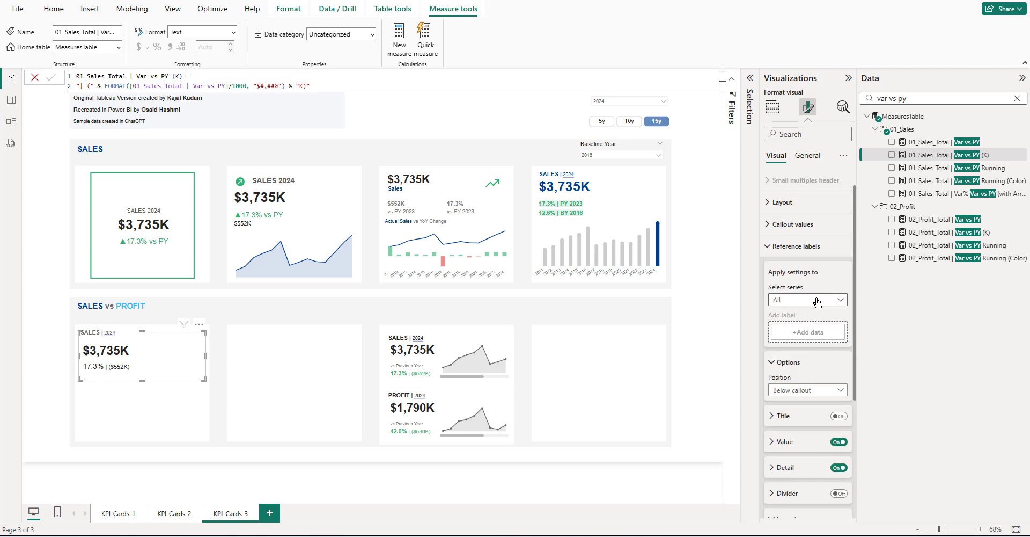
pyautogui.click(818, 302)
pyautogui.click(794, 326)
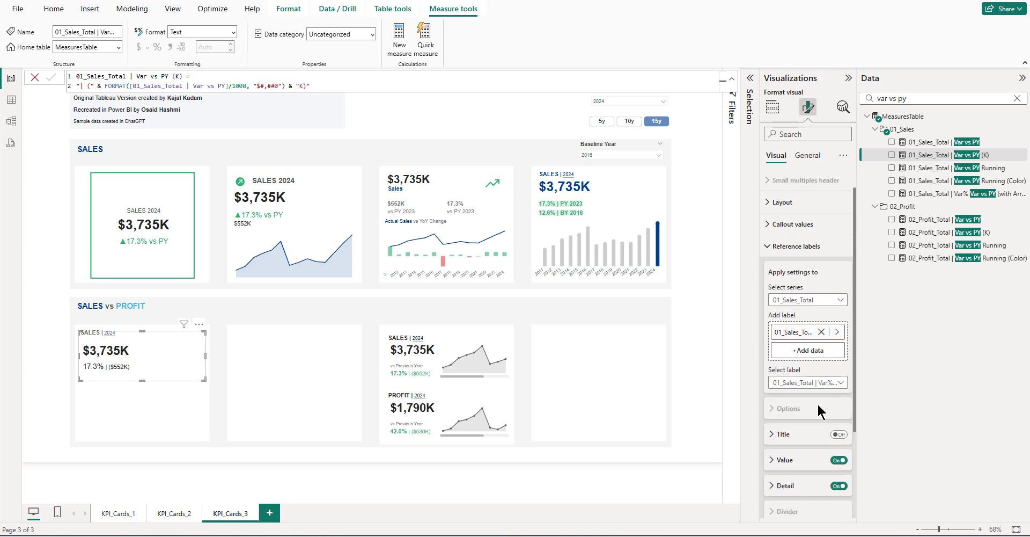
pyautogui.scroll(-2, 794, 408)
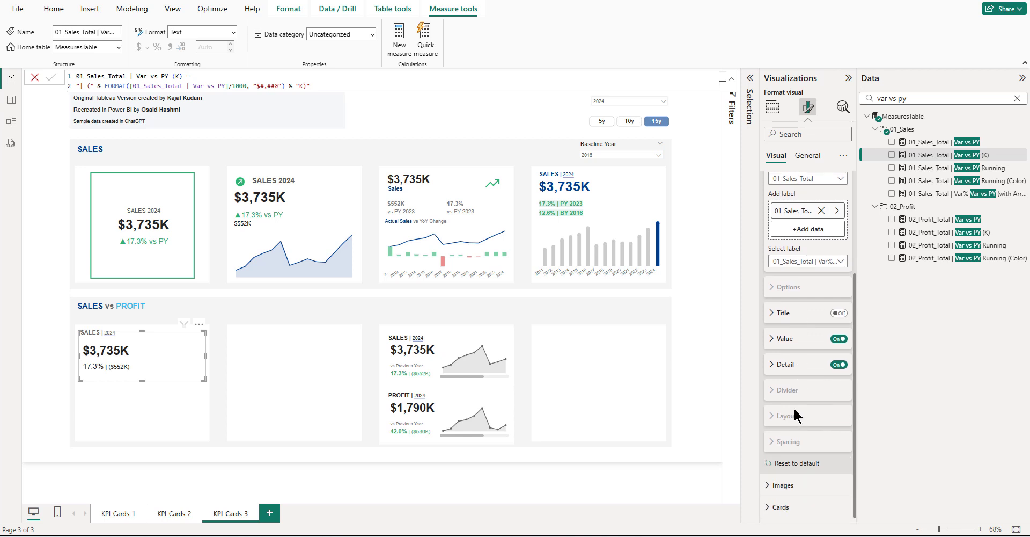
pyautogui.click(779, 342)
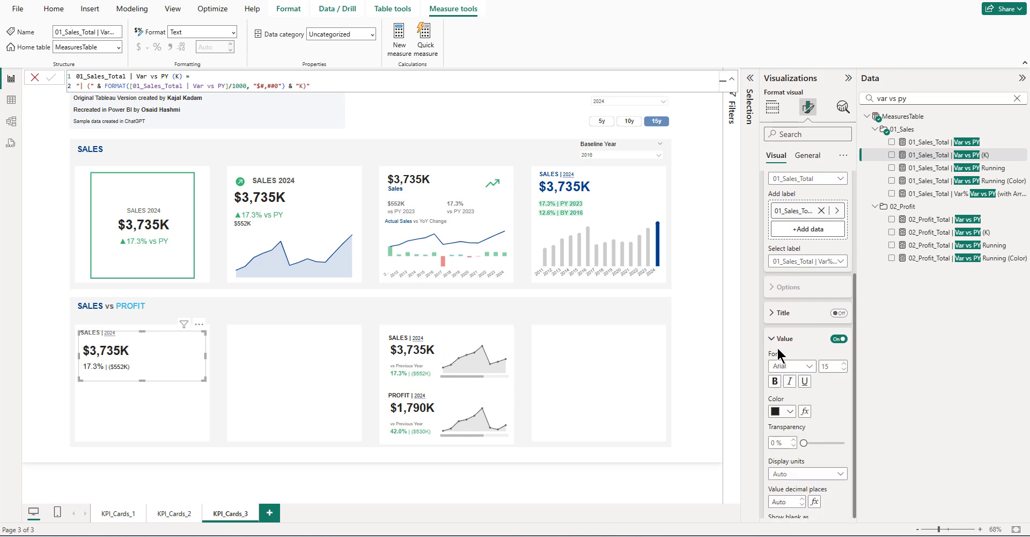
pyautogui.scroll(-3, 803, 376)
pyautogui.click(830, 206)
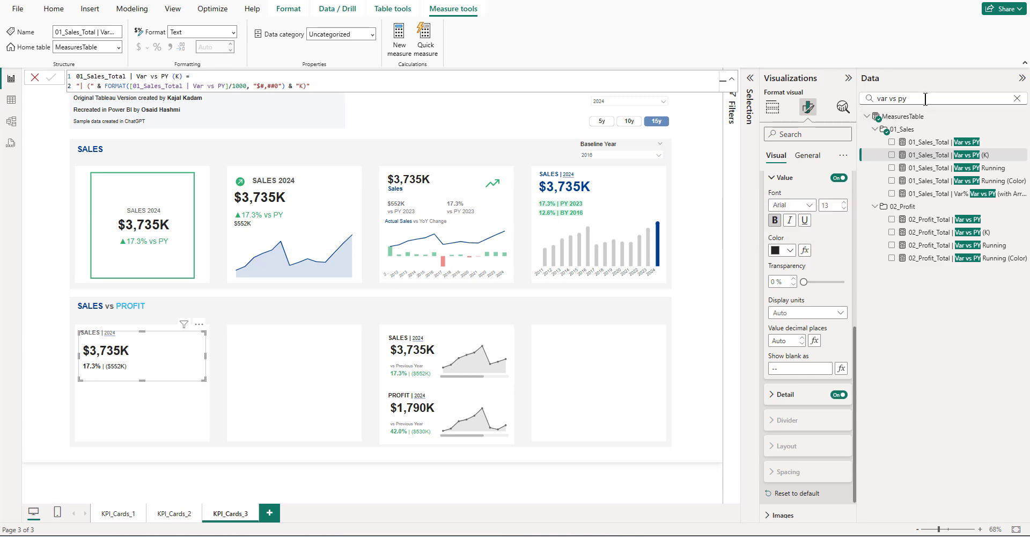
# - Search the data fields for "color" to find the sales variance color measures
pyautogui.moveTo(895, 99); pyautogui.dragTo(860, 99)
pyautogui.press('BackSpace')
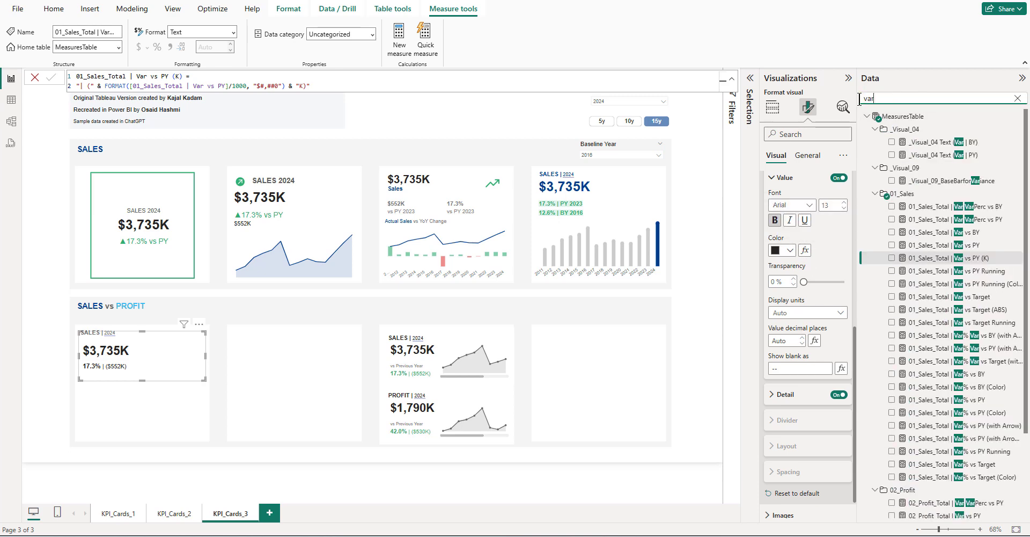
pyautogui.write('color')
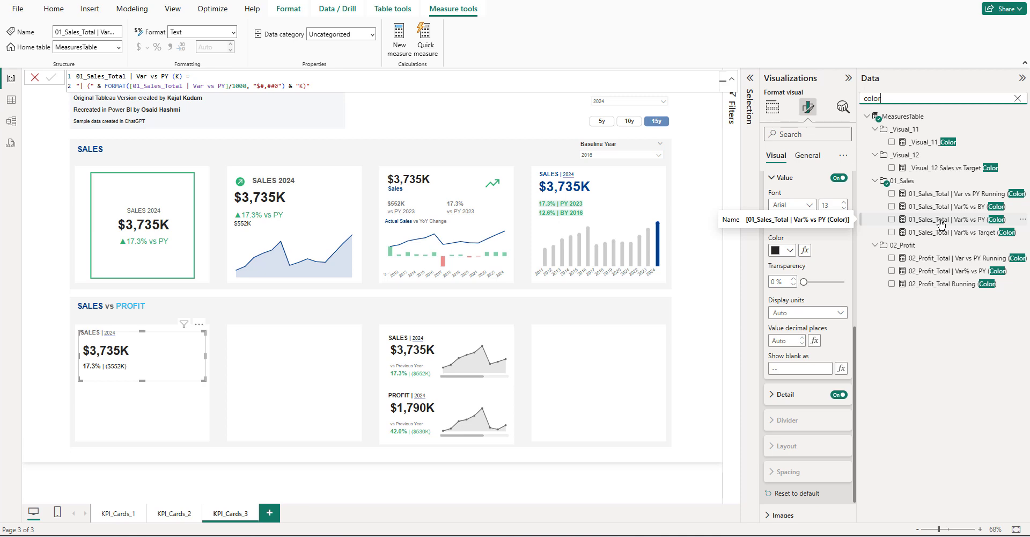
# - Color the reference label value conditionally by field value, based on 01_Sales_Total | Var% vs PY (Color)
pyautogui.click(805, 251)
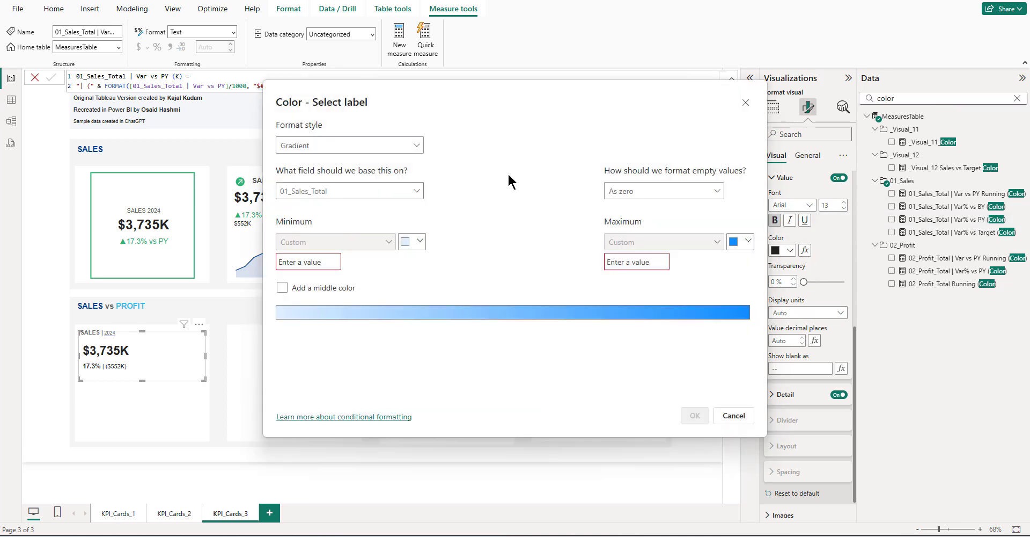
pyautogui.click(327, 147)
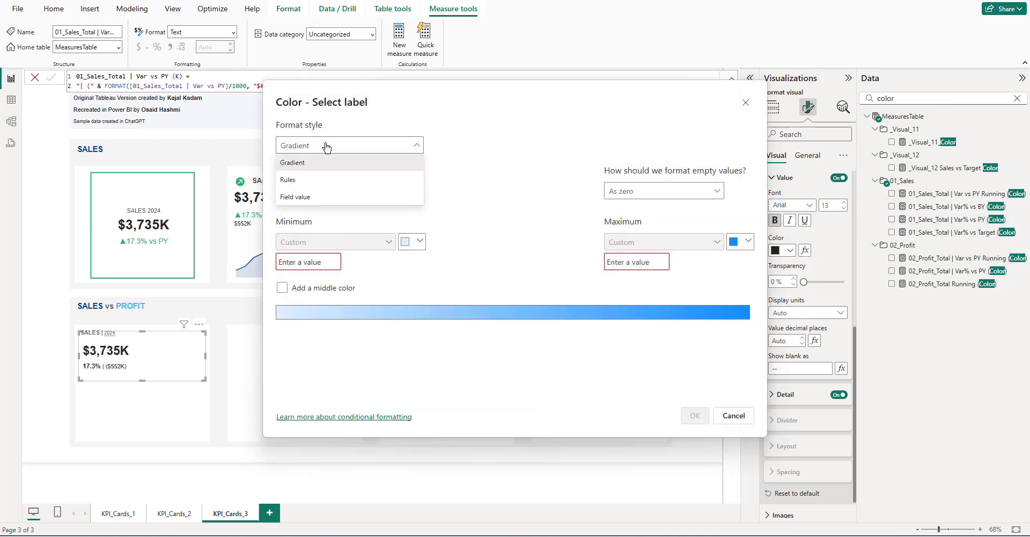
pyautogui.click(303, 197)
pyautogui.click(320, 191)
pyautogui.write('var')
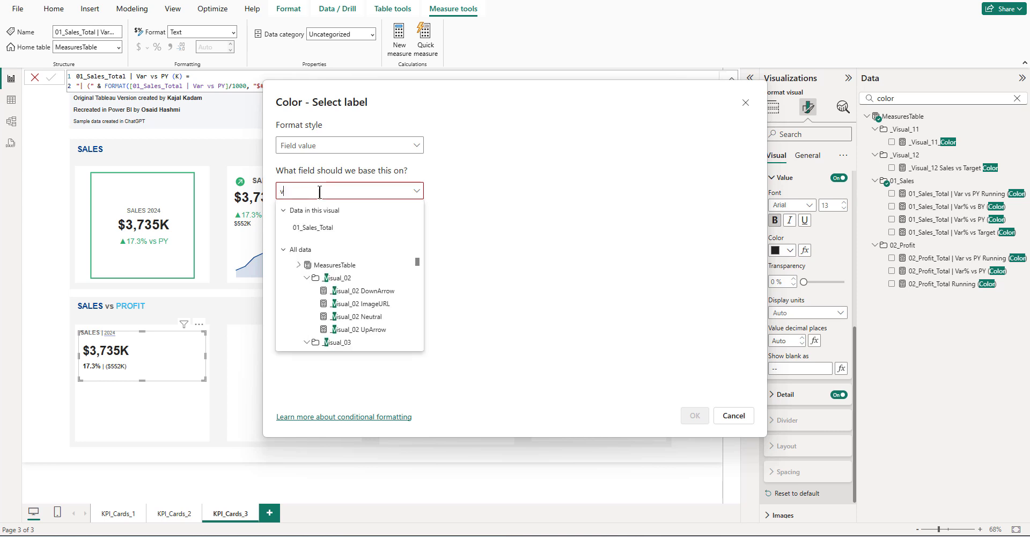
pyautogui.press('BackSpace')
pyautogui.press('BackSpace')
pyautogui.write('color')
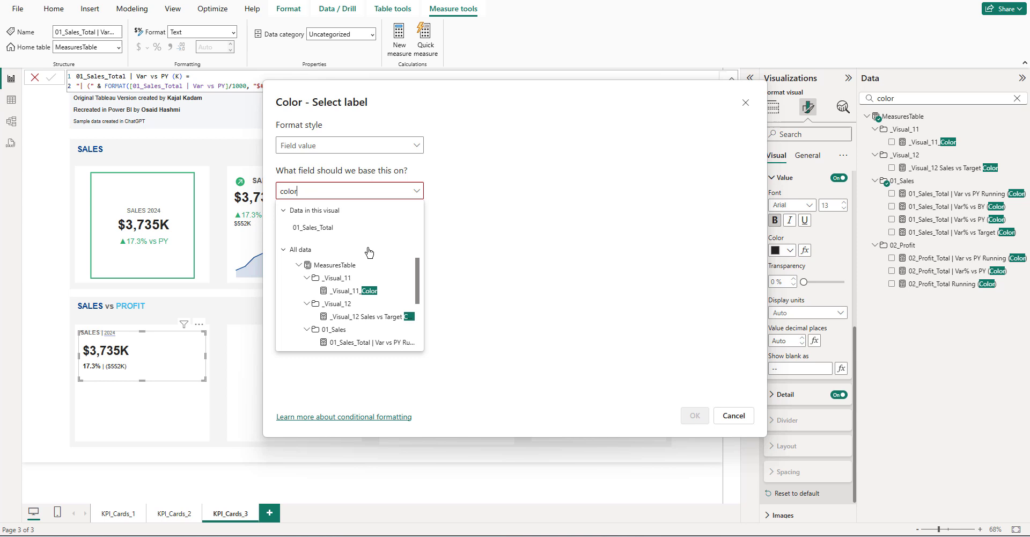
pyautogui.scroll(-2, 378, 293)
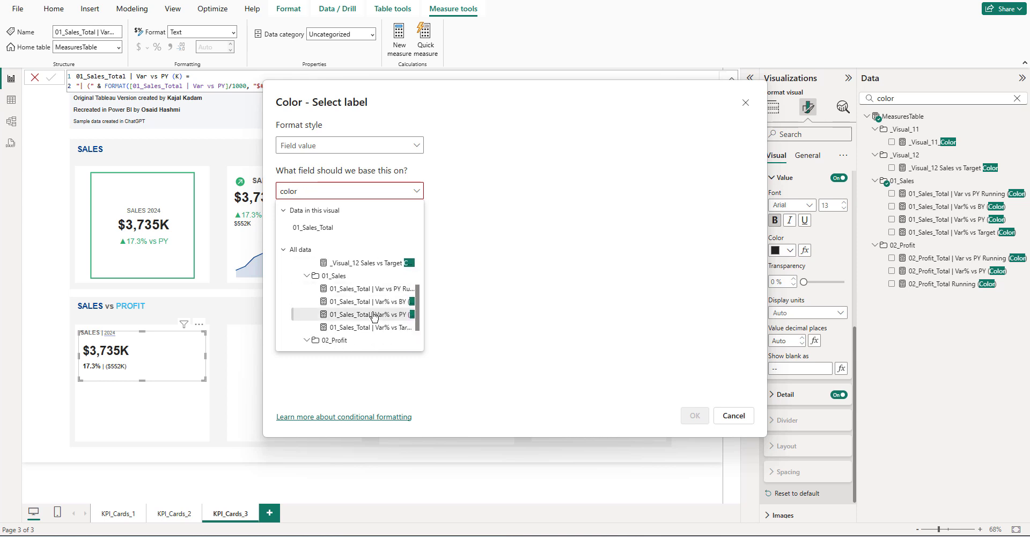
pyautogui.click(374, 314)
pyautogui.click(695, 416)
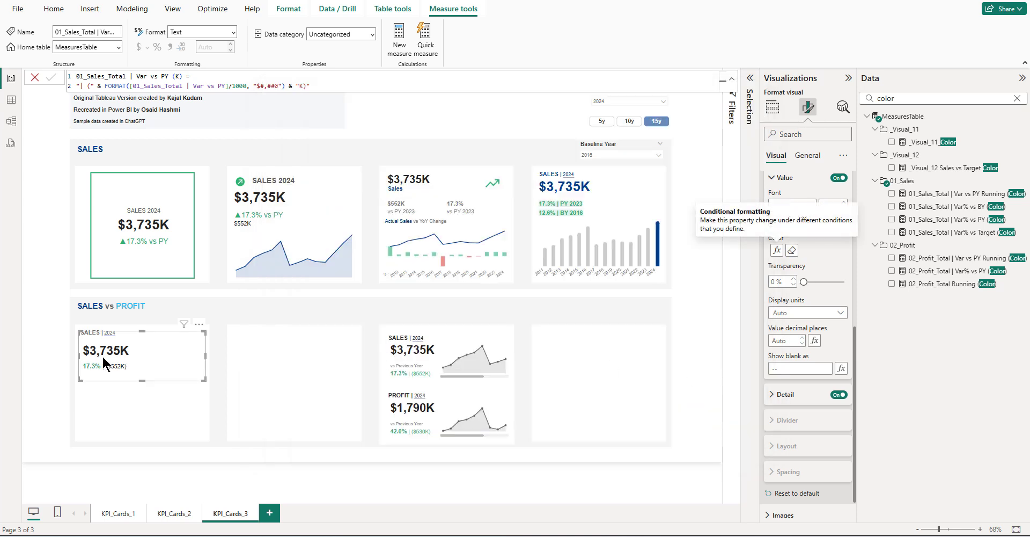
# - Apply conditional font color to the reference label detail by field value, using 01_Sales_Total | Var% vs PY (Color)
pyautogui.click(801, 402)
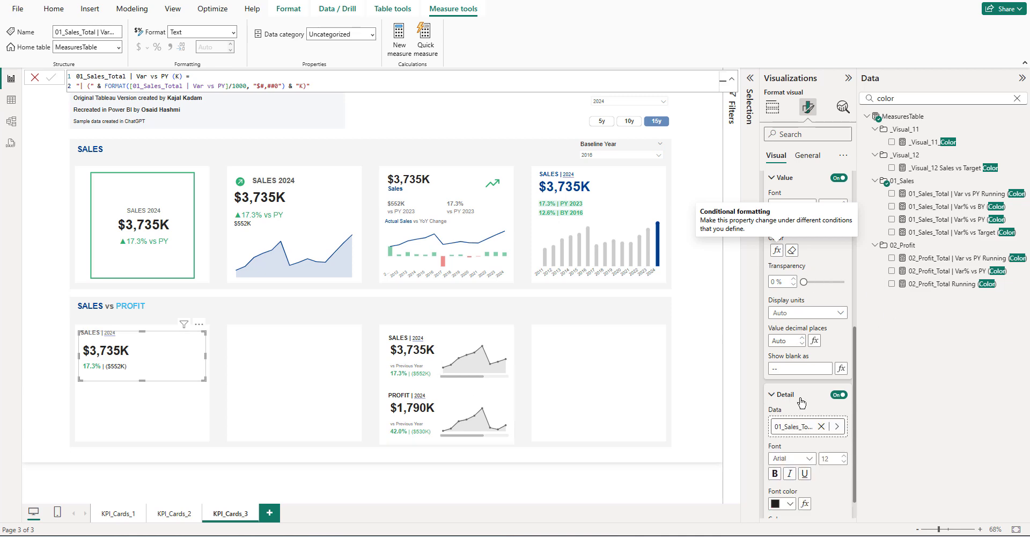
pyautogui.scroll(-3, 801, 402)
pyautogui.click(805, 342)
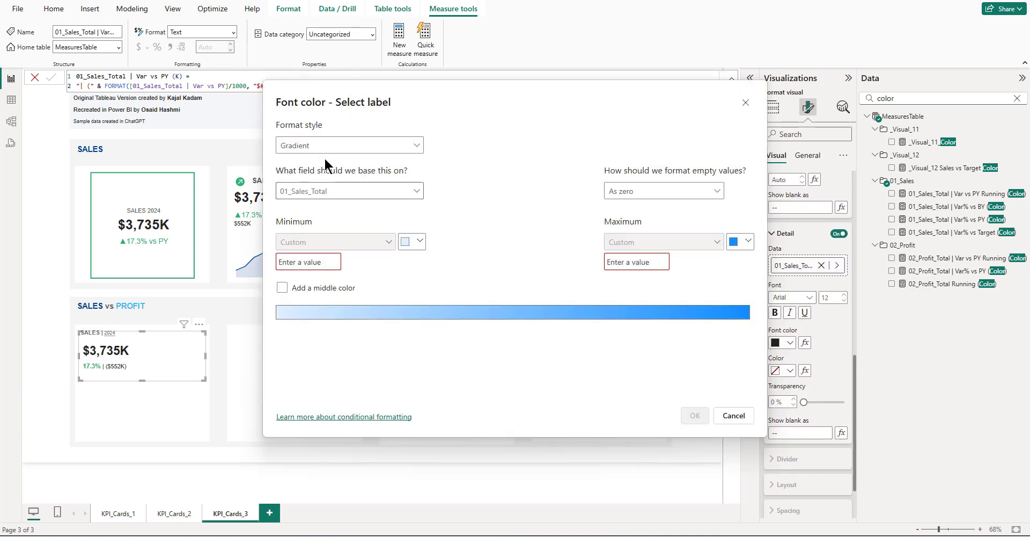
pyautogui.click(343, 145)
pyautogui.click(298, 197)
pyautogui.click(309, 191)
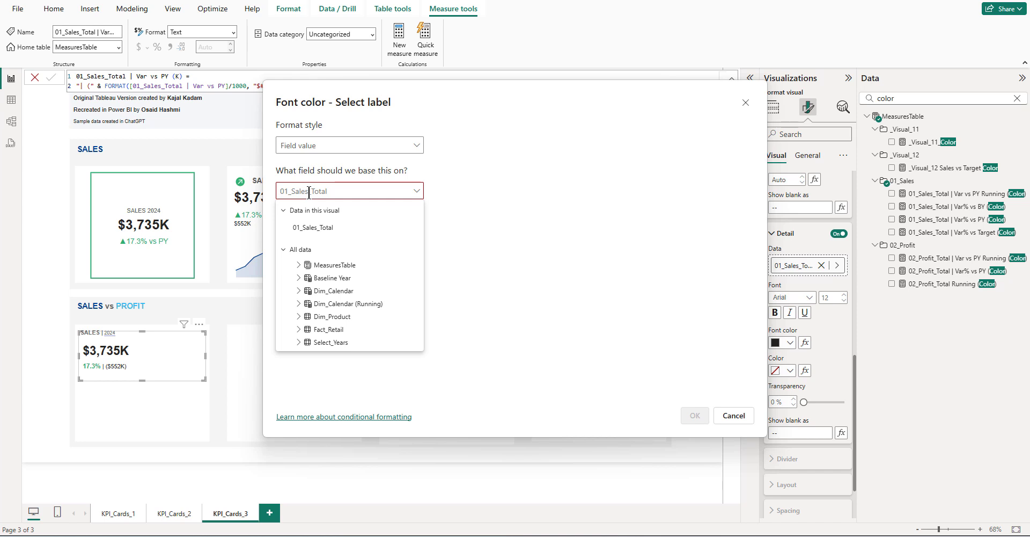
pyautogui.write('color')
pyautogui.scroll(-3, 363, 296)
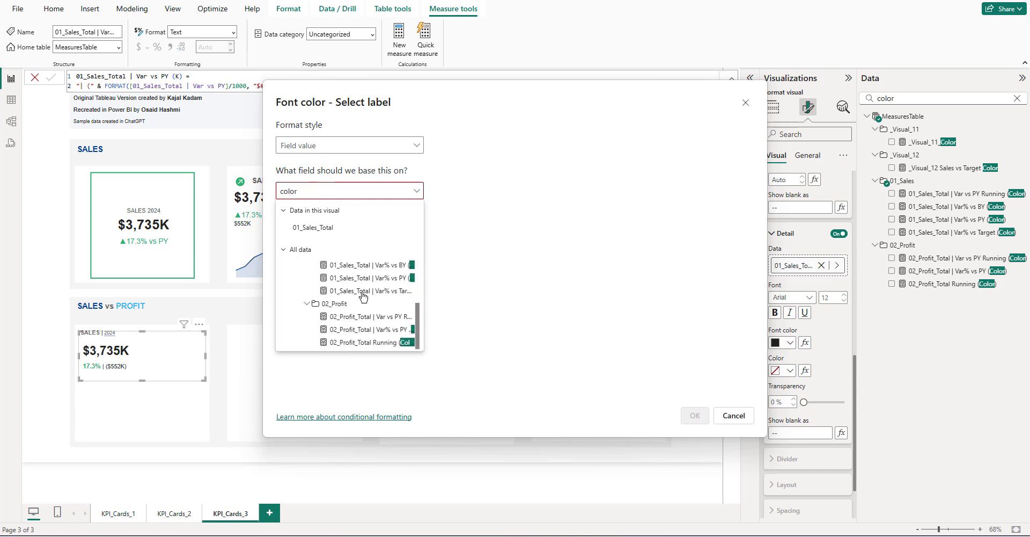
pyautogui.click(365, 277)
pyautogui.click(693, 423)
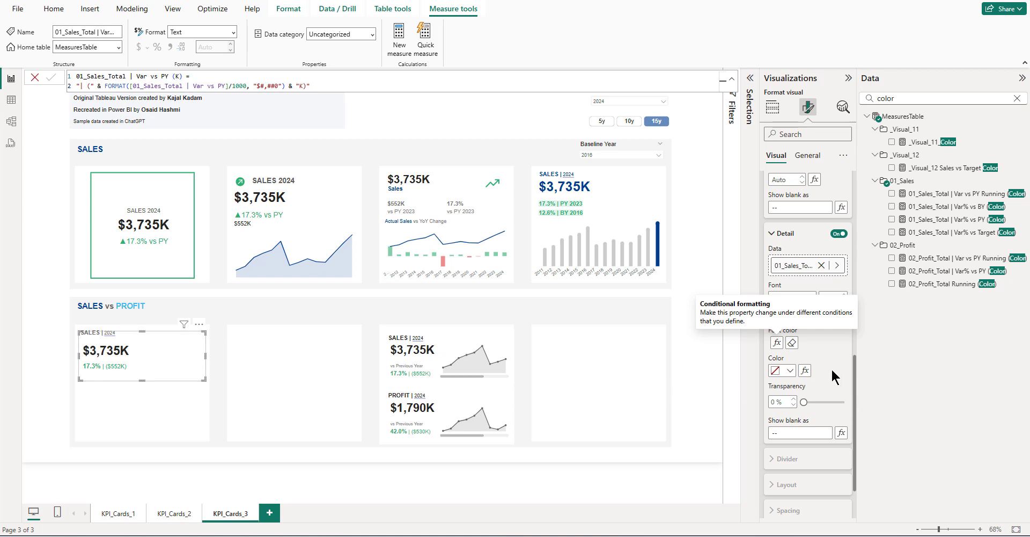
# - Enable the title of the 01_Sales_Total | Var% vs PY reference label and open its content choices
pyautogui.scroll(3, 821, 364)
pyautogui.scroll(5, 818, 363)
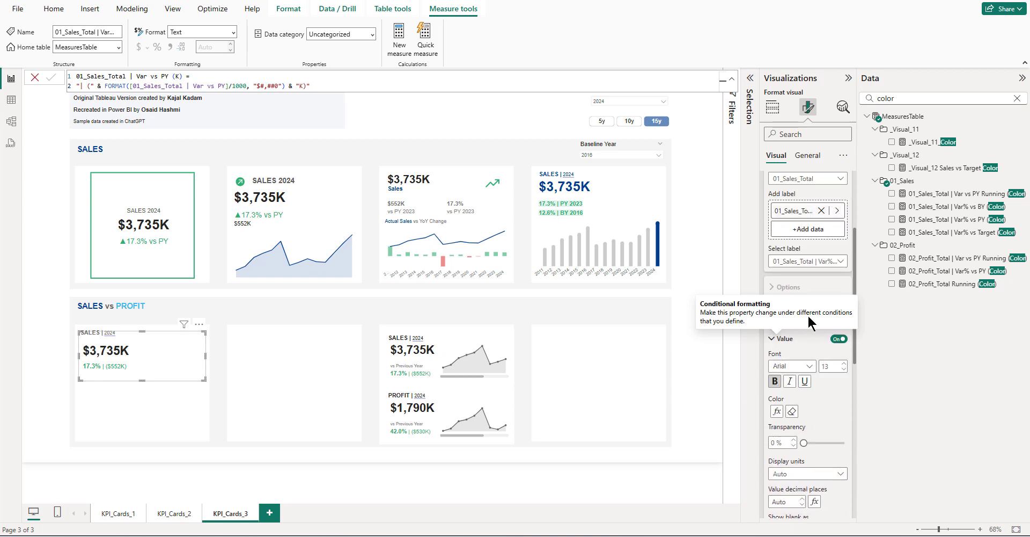
pyautogui.click(779, 339)
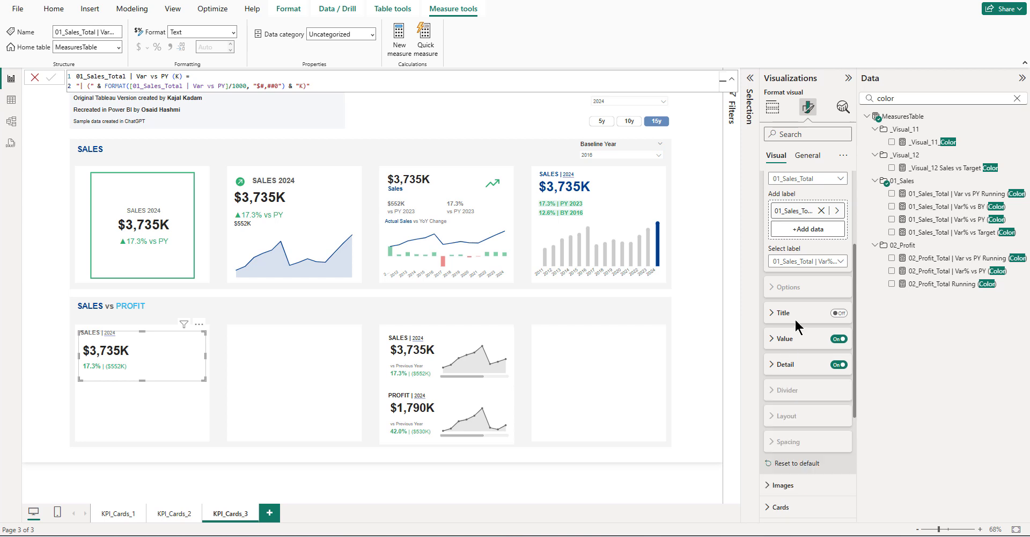
pyautogui.click(826, 316)
pyautogui.click(828, 314)
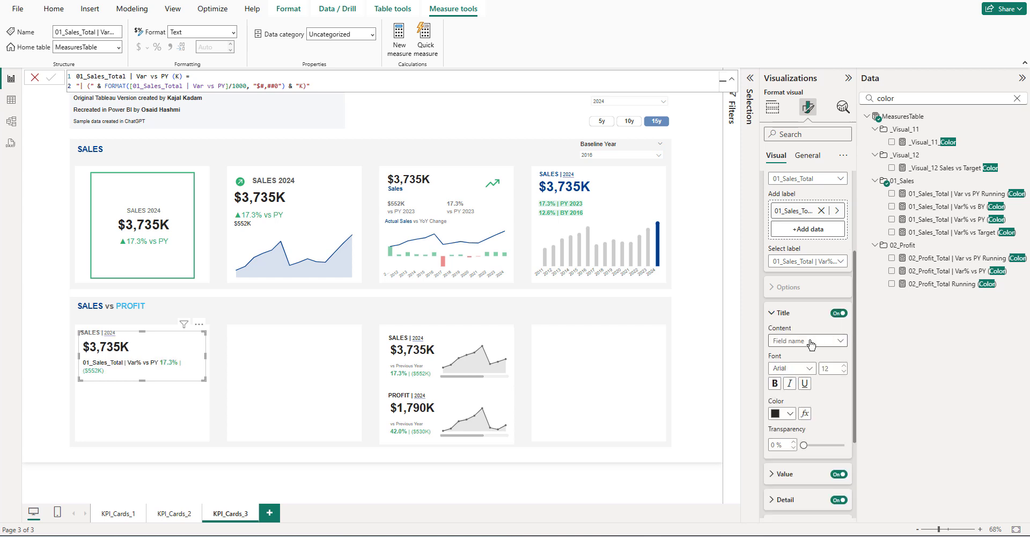
pyautogui.click(811, 342)
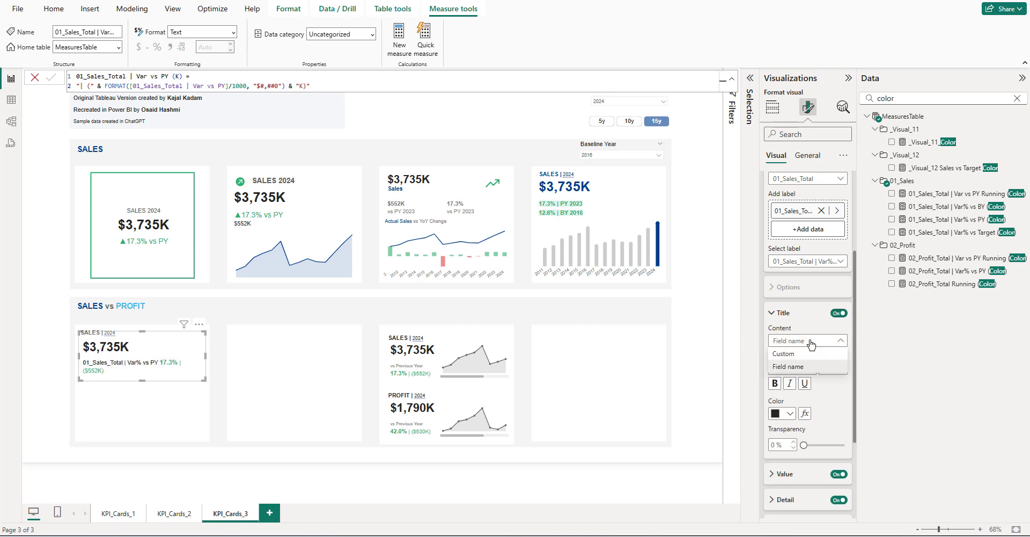
# - Search the data fields for "vs" and for "text" to find a measure for the label title
pyautogui.click(910, 96)
pyautogui.press('BackSpace')
pyautogui.press('BackSpace')
pyautogui.press('BackSpace')
pyautogui.press('BackSpace')
pyautogui.press('BackSpace')
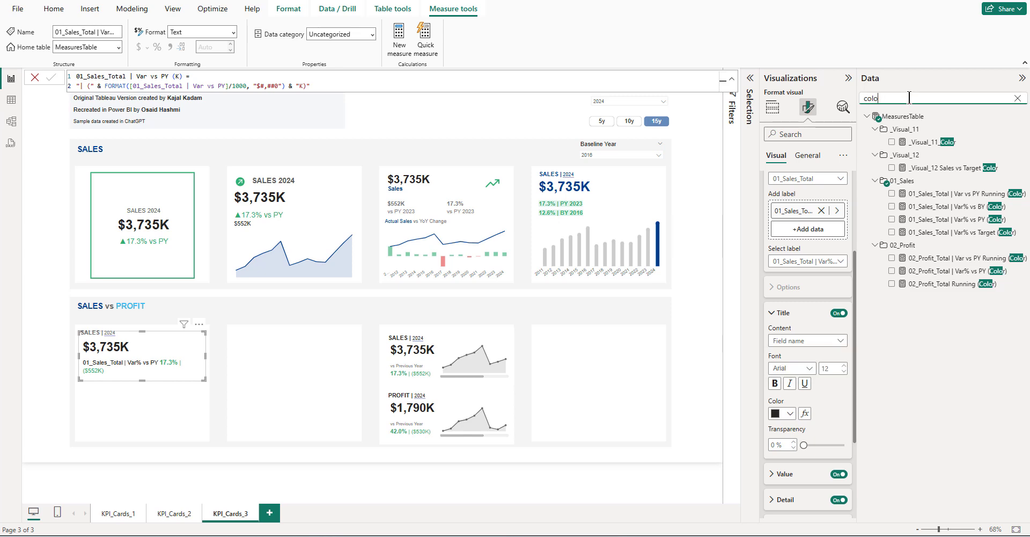
pyautogui.write('vs')
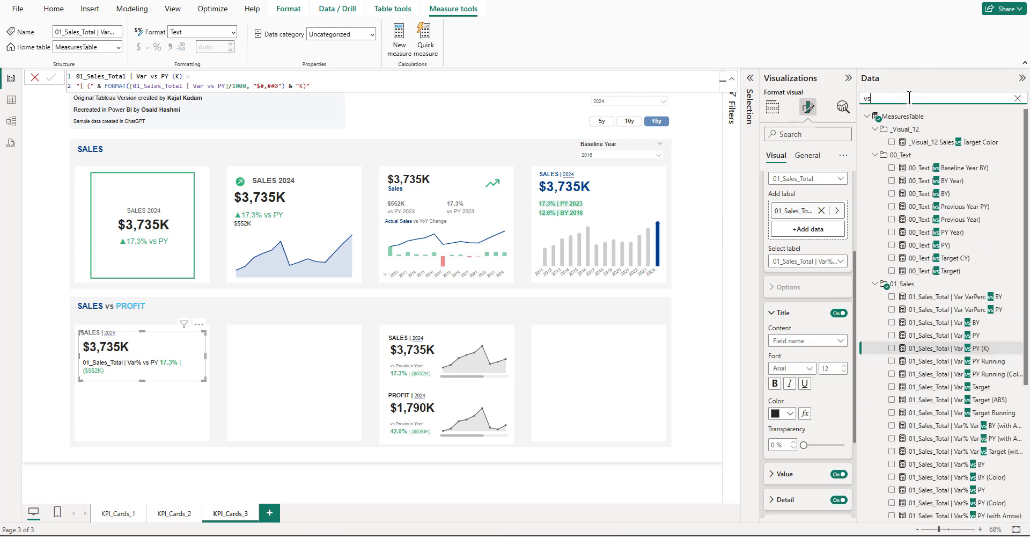
pyautogui.press('BackSpace')
pyautogui.press('BackSpace')
pyautogui.write('text')
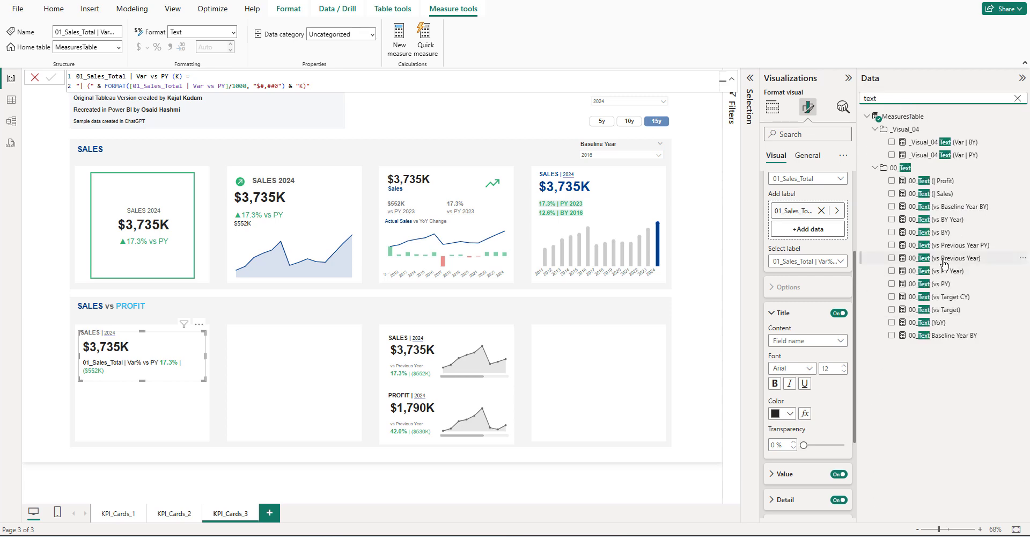
# - Set the reference label title to Custom content with its text taken from the 00_Text (vs Previous Year) measure
pyautogui.click(841, 369)
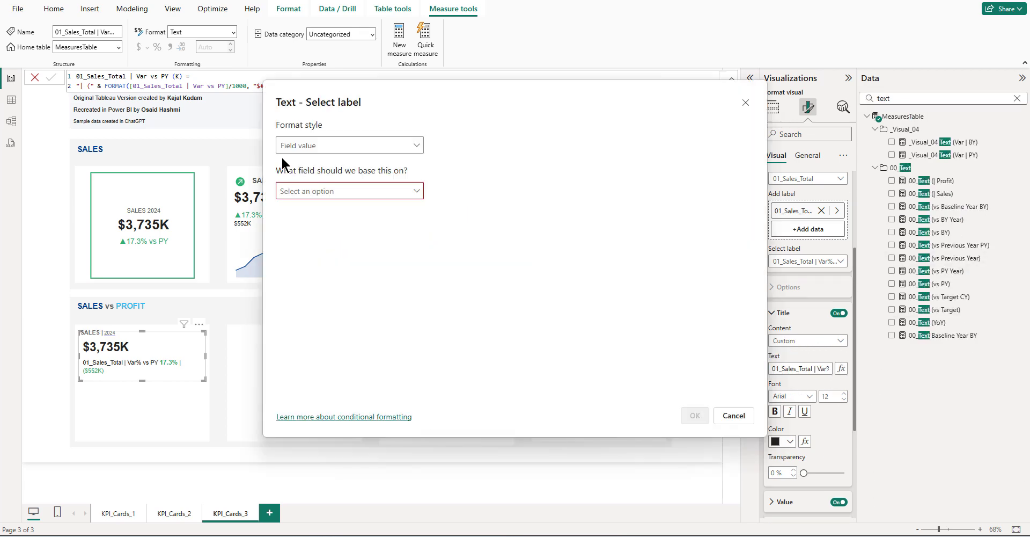
pyautogui.click(305, 151)
pyautogui.click(308, 192)
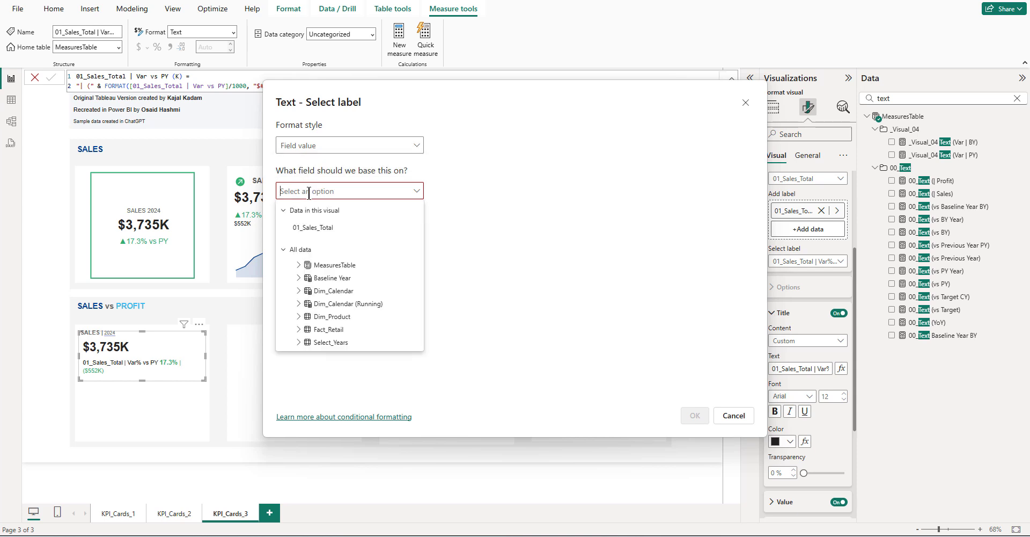
pyautogui.write('text')
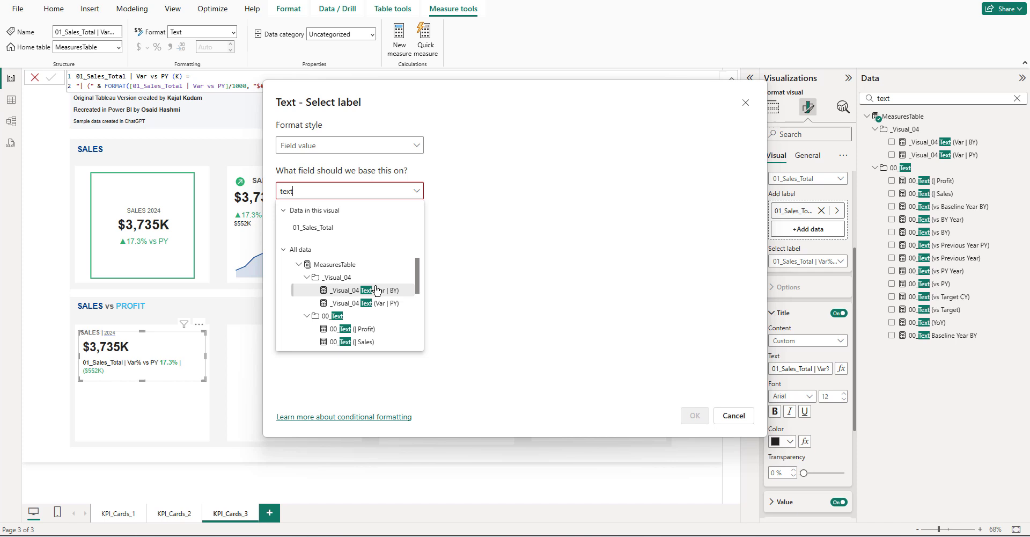
pyautogui.scroll(-3, 376, 295)
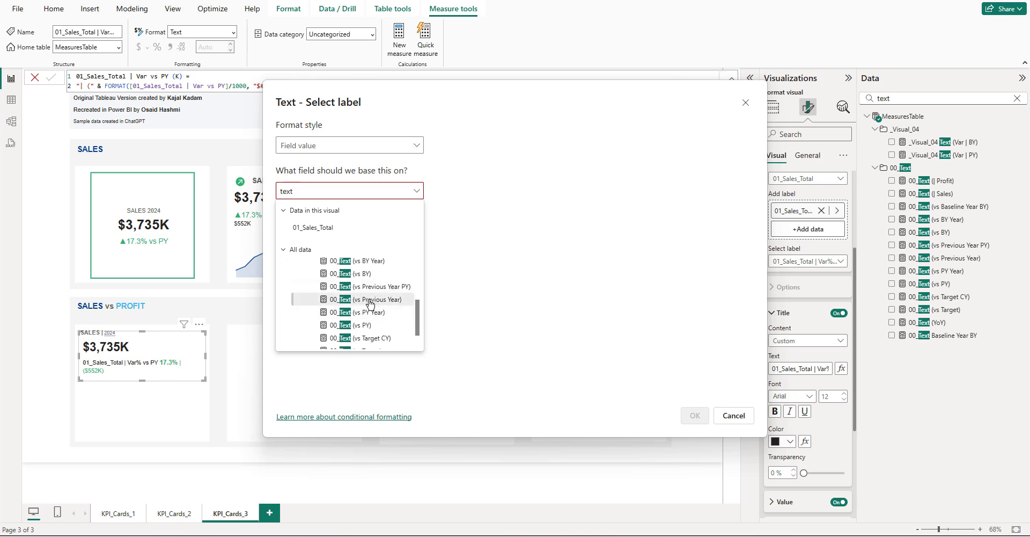
pyautogui.click(370, 300)
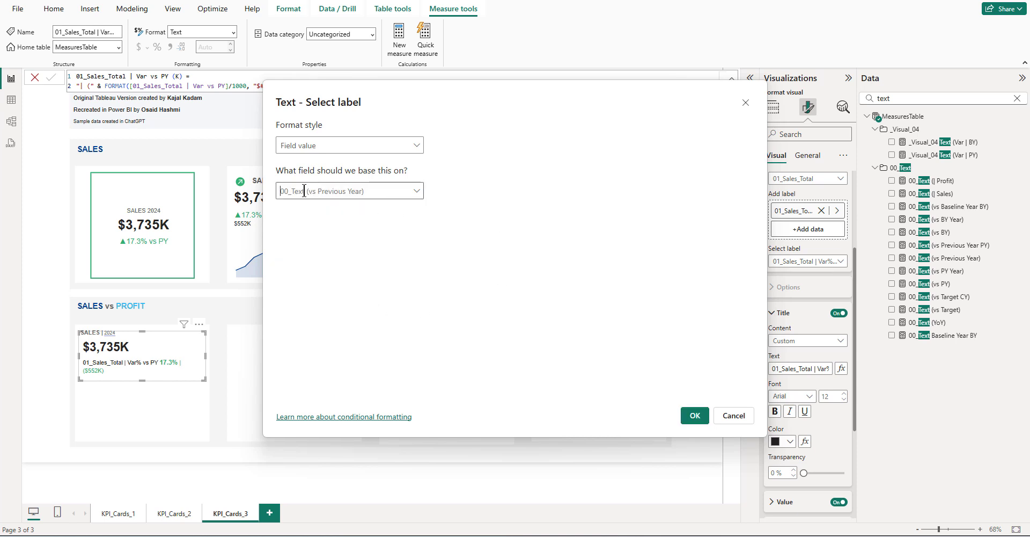
pyautogui.click(693, 417)
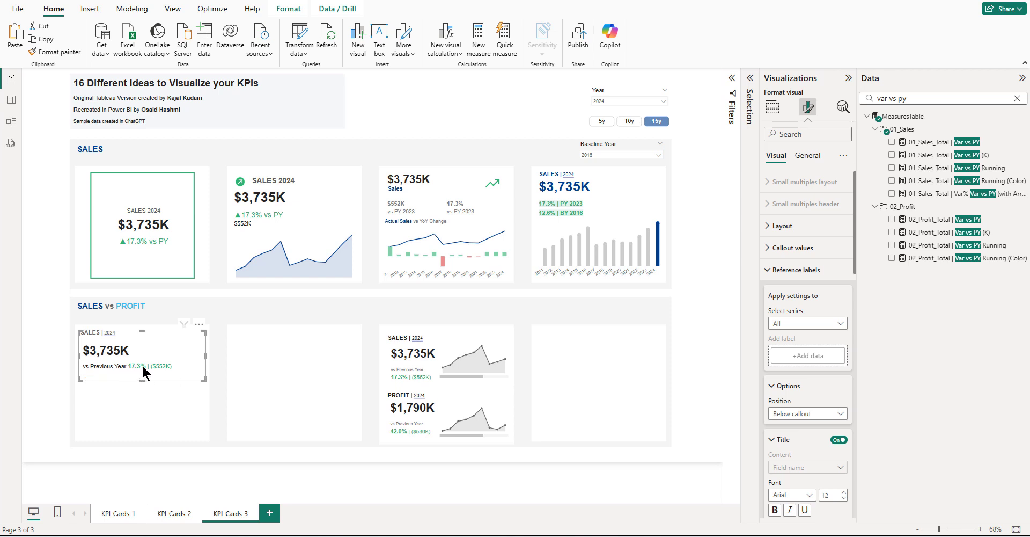
# - Narrow the first SALES vs PROFIT sales card to about half its width
pyautogui.moveTo(206, 356); pyautogui.dragTo(144, 354)
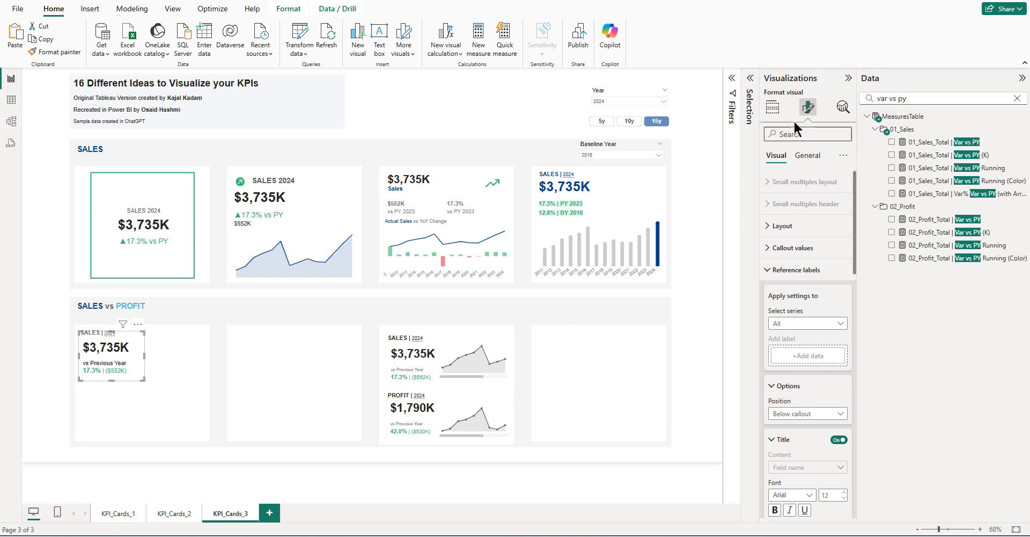
# - Format the 01_Sales_Total | Var% vs PY reference label's title with font size 11 and the color White, 50% darker
pyautogui.click(805, 323)
pyautogui.click(800, 350)
pyautogui.scroll(-3, 810, 304)
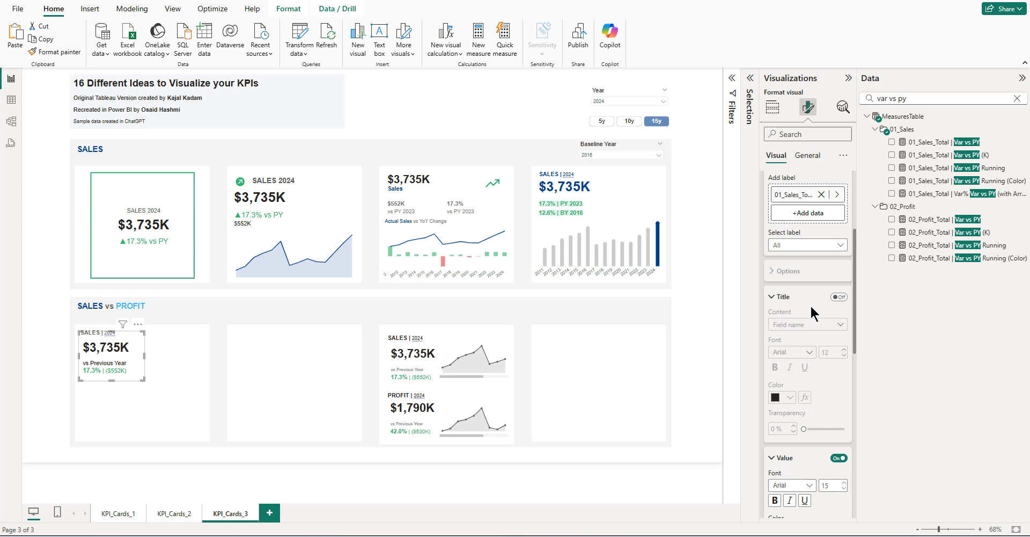
pyautogui.click(787, 249)
pyautogui.click(795, 272)
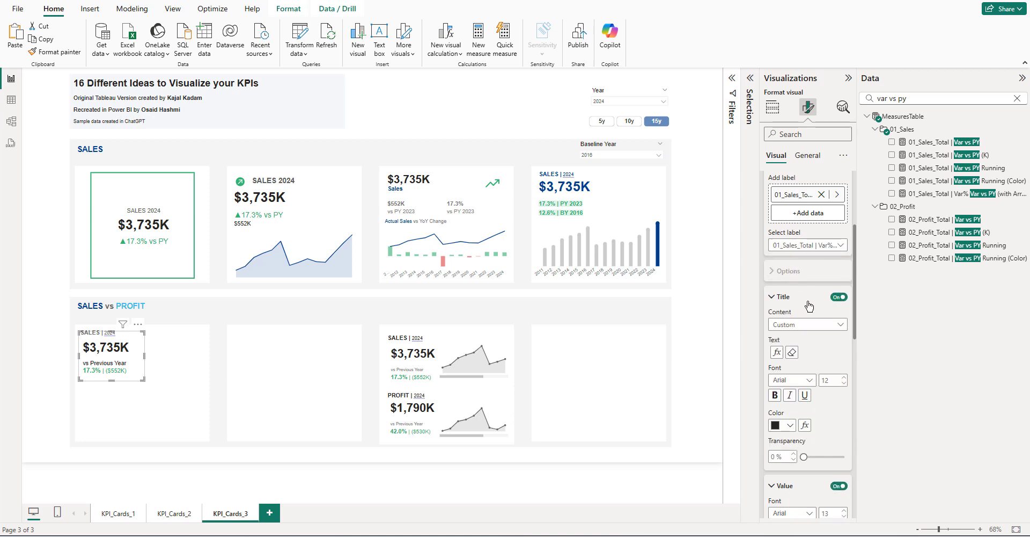
pyautogui.click(839, 297)
pyautogui.click(839, 297)
pyautogui.doubleClick(830, 380)
pyautogui.click(787, 425)
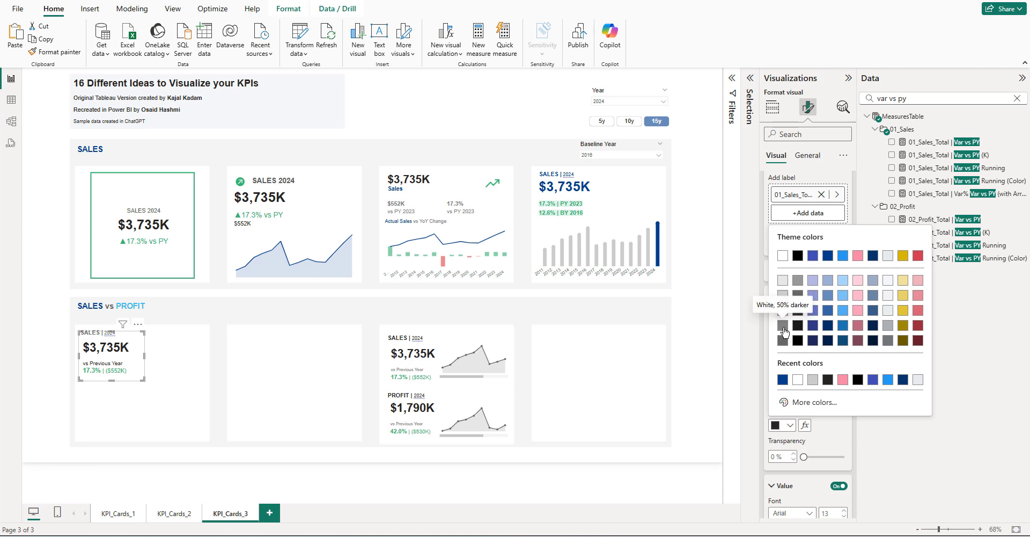
pyautogui.click(783, 325)
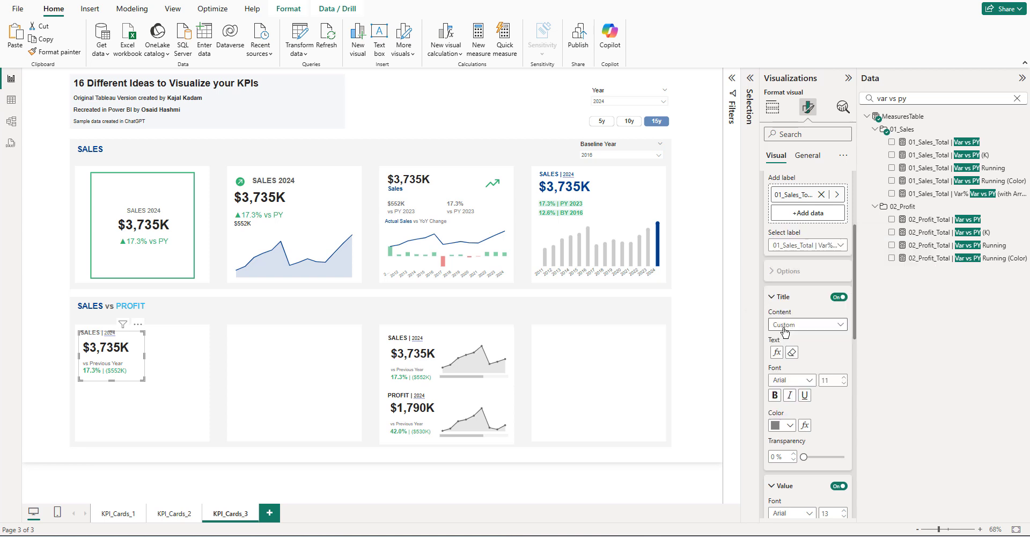
# - Set the sales reference label's value font size to 12 and its detail font size to 11
pyautogui.click(780, 296)
pyautogui.click(829, 349)
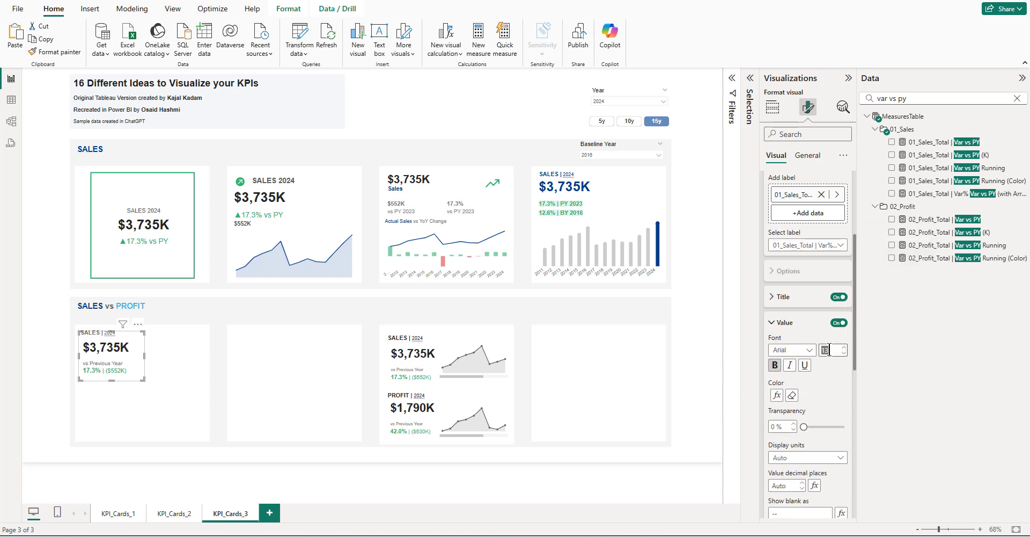
pyautogui.write('12')
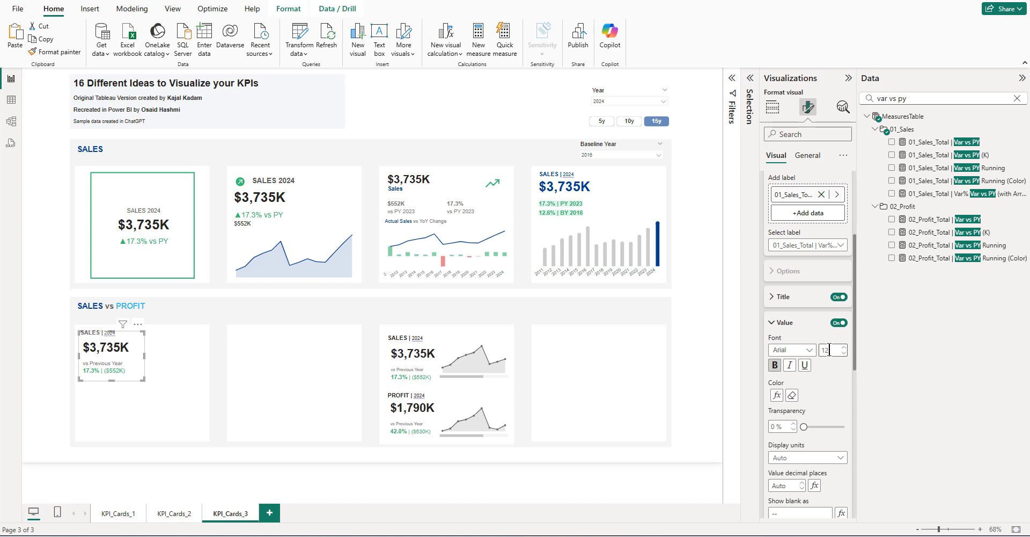
pyautogui.click(782, 323)
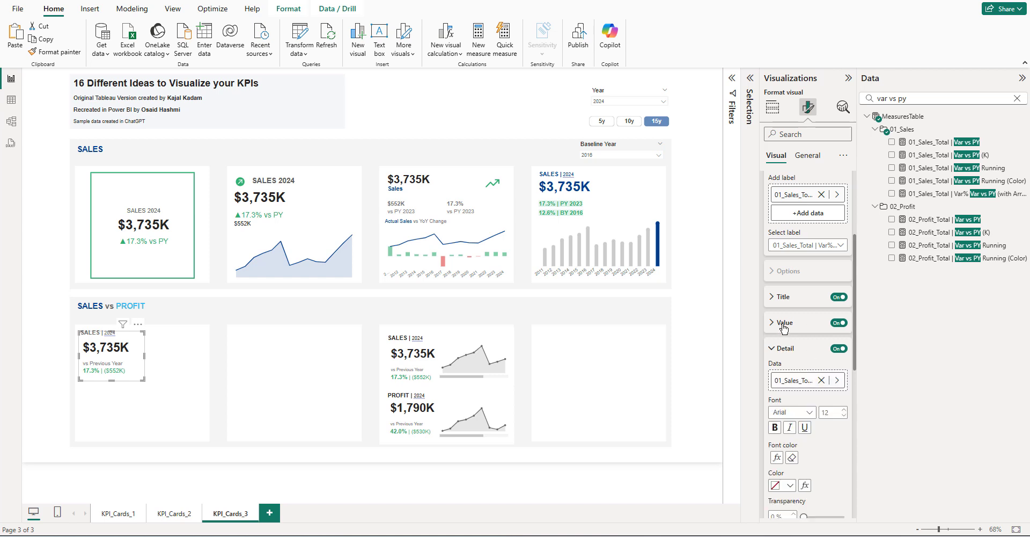
pyautogui.click(831, 414)
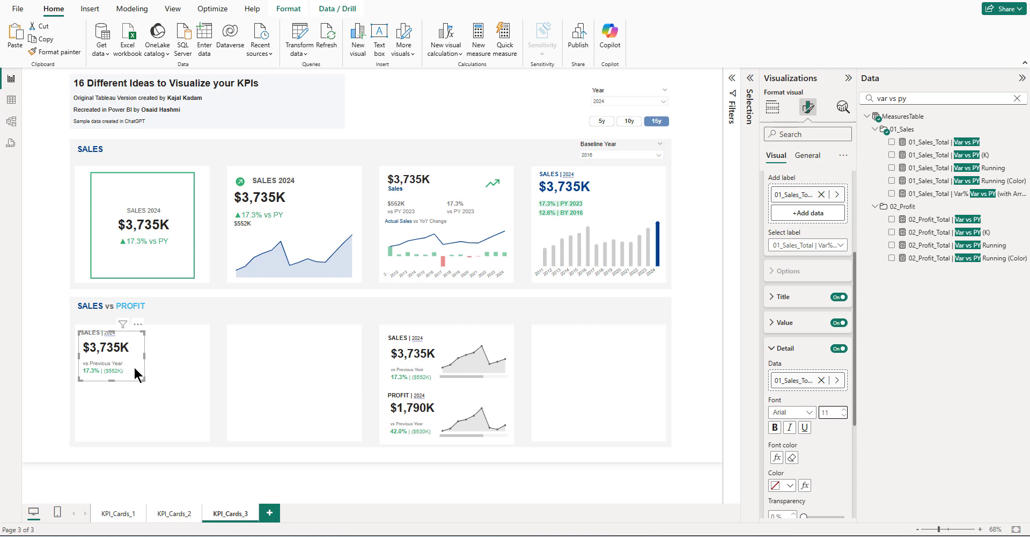
# - Shorten the first SALES vs PROFIT sales card slightly so it fits closely around its labels
pyautogui.moveTo(112, 379); pyautogui.dragTo(113, 376)
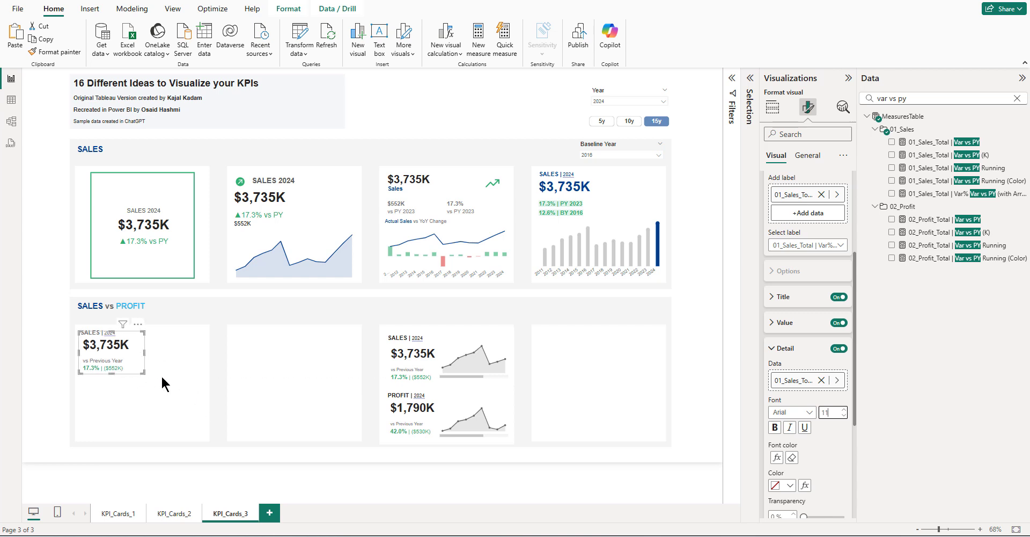
pyautogui.click(217, 359)
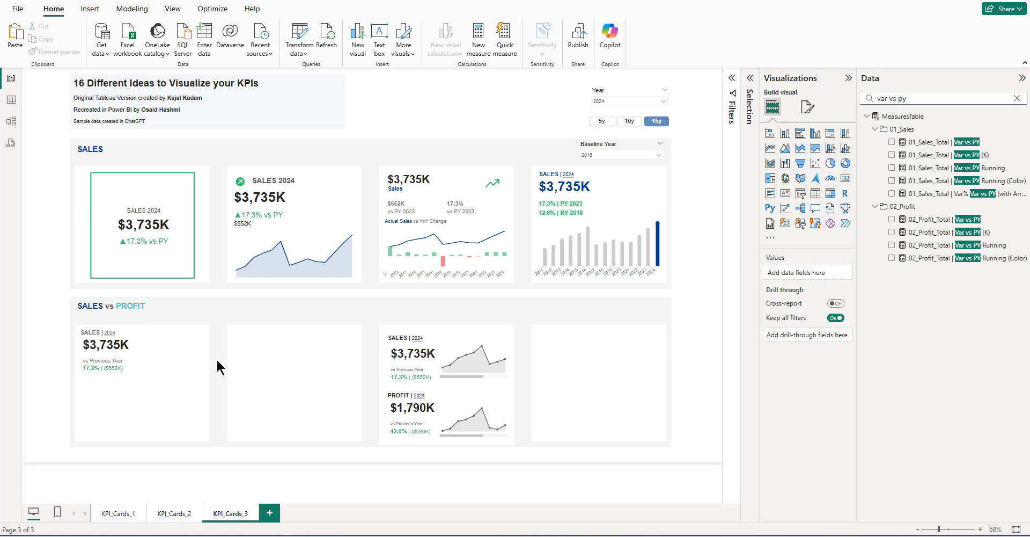
# - Duplicate the sales card and its SALES | 2024 heading, placing the copies beneath the originals in the same panel
pyautogui.click(130, 360)
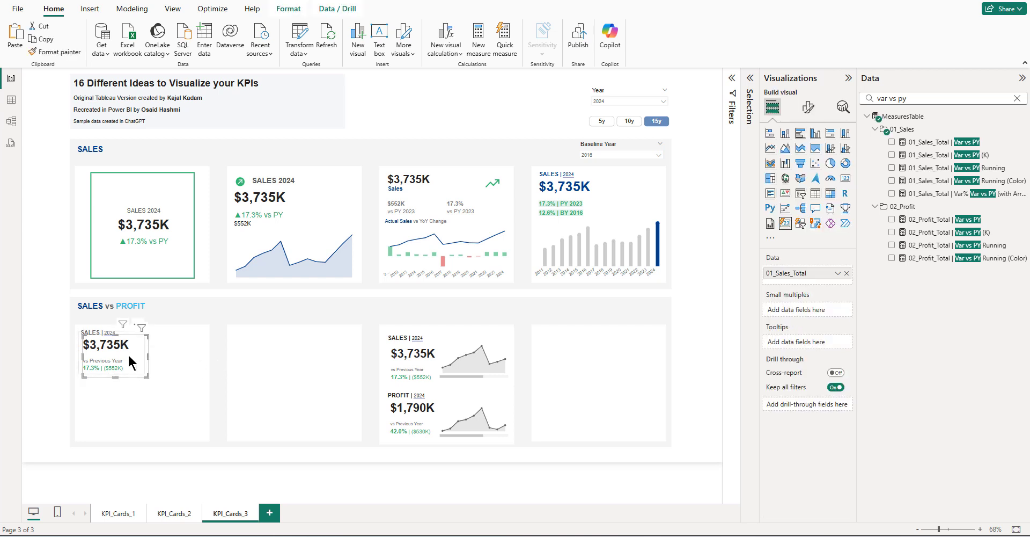
pyautogui.moveTo(128, 353); pyautogui.dragTo(141, 387)
pyautogui.click(103, 330)
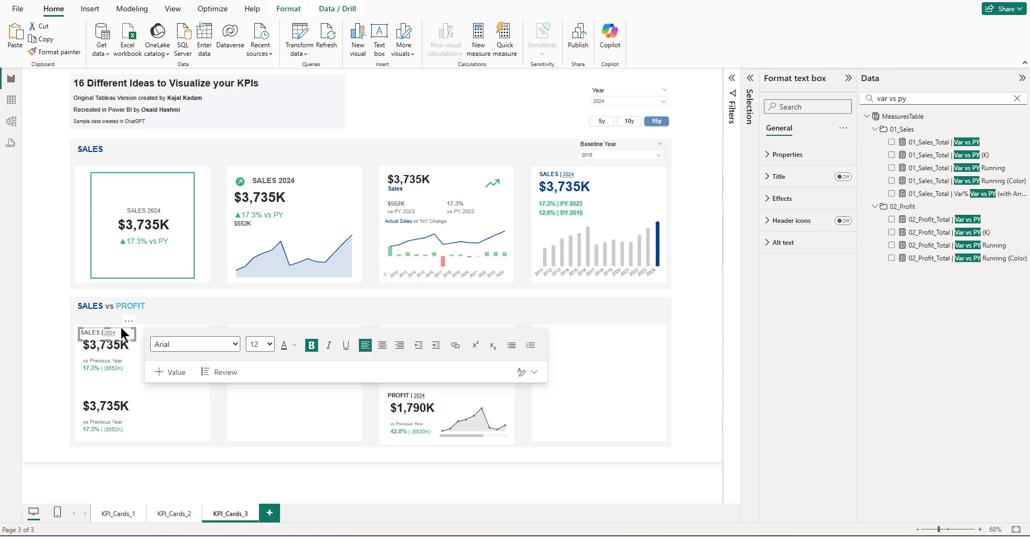
pyautogui.click(119, 326)
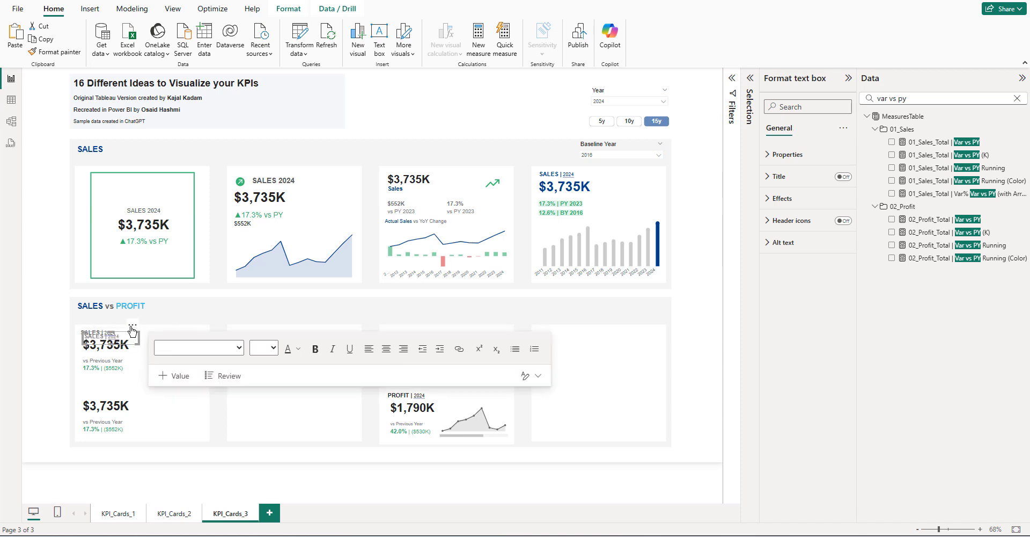
pyautogui.moveTo(131, 327); pyautogui.dragTo(132, 386)
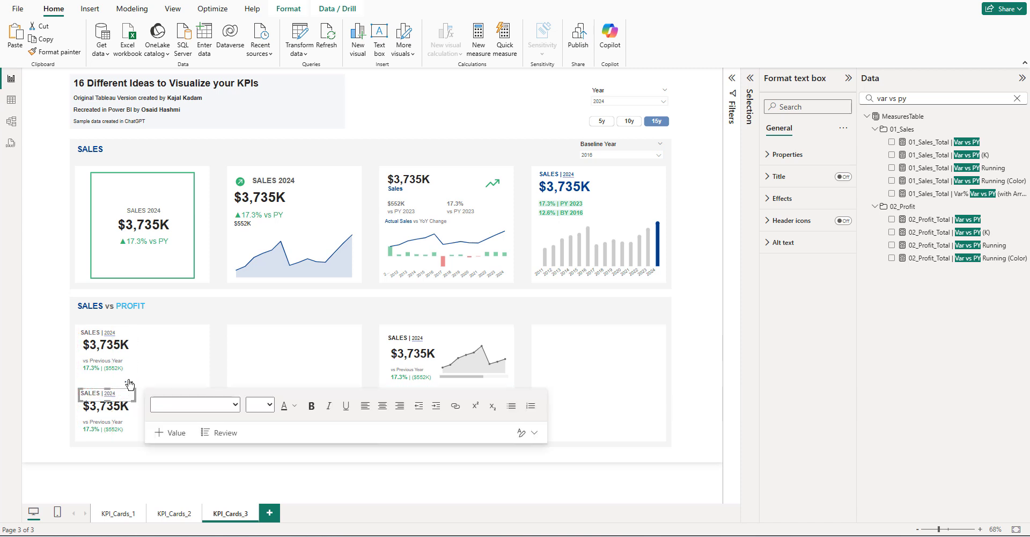
# - Replace the word SALES with PROFIT in the copied heading
pyautogui.doubleClick(89, 393)
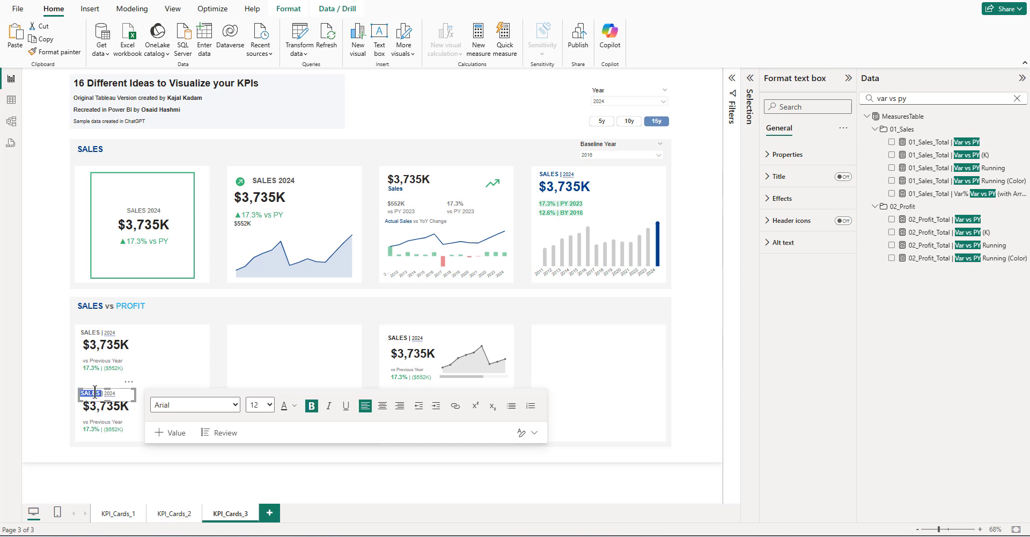
pyautogui.click(94, 392)
pyautogui.press('Home')
pyautogui.write('PROFIT')
pyautogui.press('Delete')
pyautogui.press('Delete')
pyautogui.press('Delete')
pyautogui.press('Delete')
# - Replace the sales measure in the copied card with the 02_Profit_Total measure
pyautogui.click(92, 408)
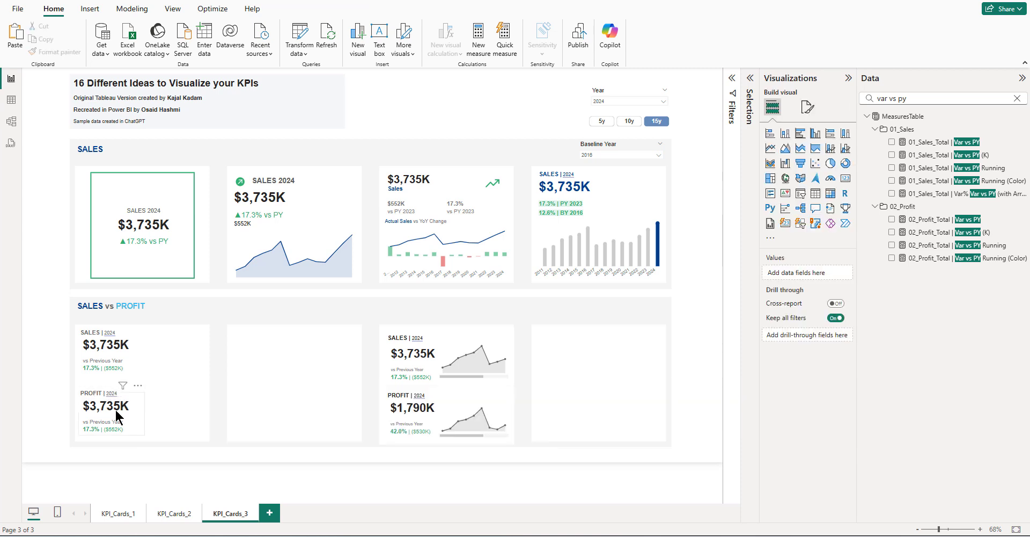
pyautogui.click(847, 272)
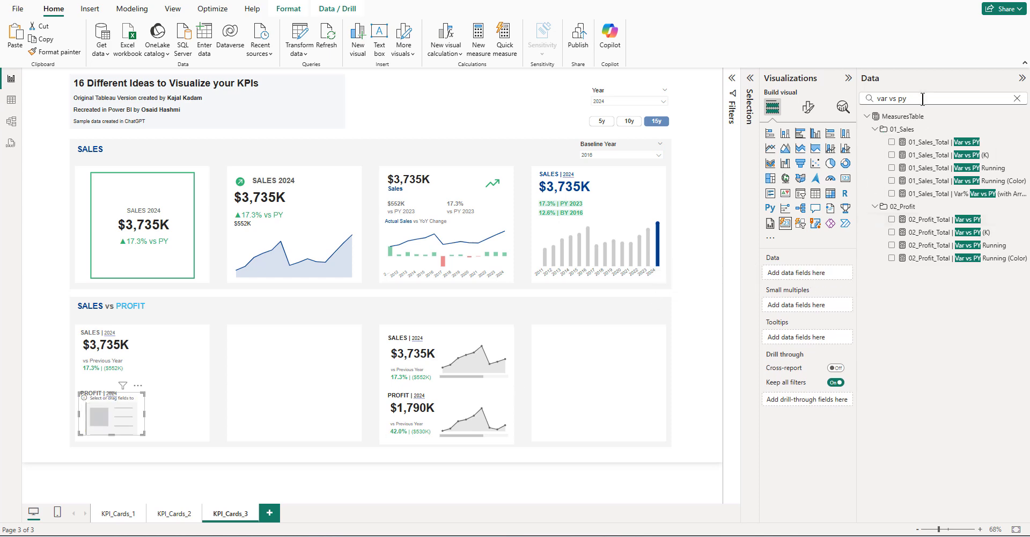
pyautogui.moveTo(915, 97); pyautogui.dragTo(843, 105)
pyautogui.write('PROFIT')
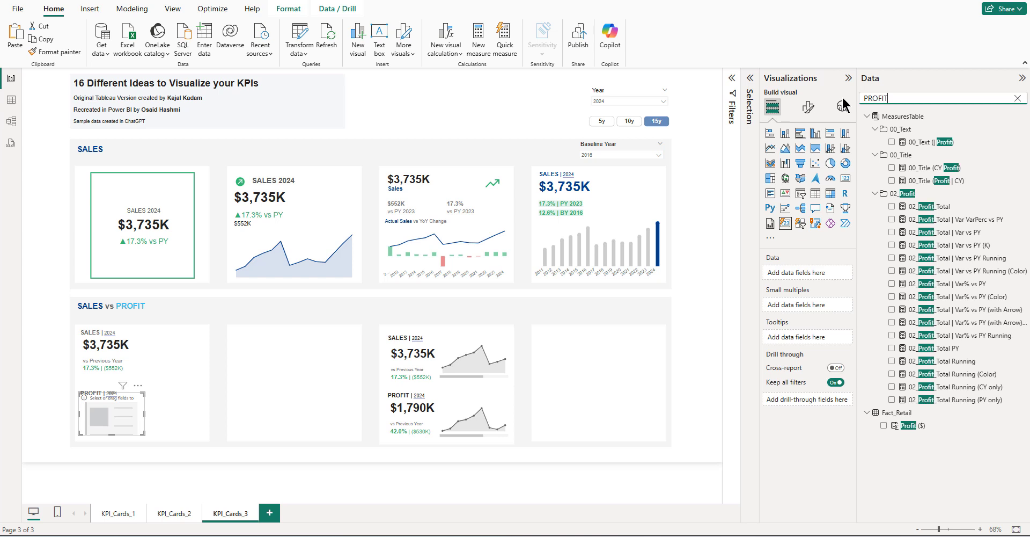
pyautogui.click(892, 206)
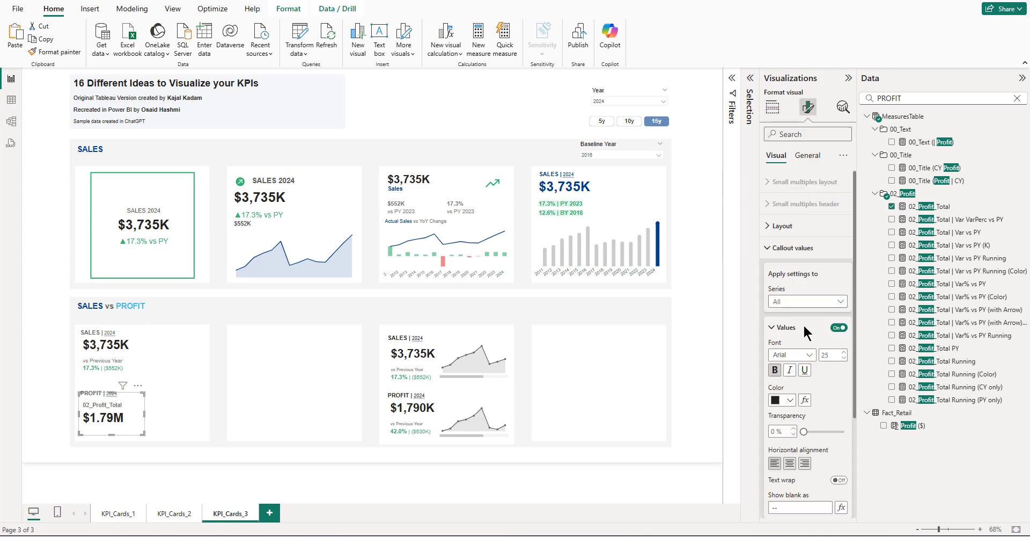
# - Show the profit card's 02_Profit_Total callout value in Thousands with 0 decimal places
pyautogui.click(114, 355)
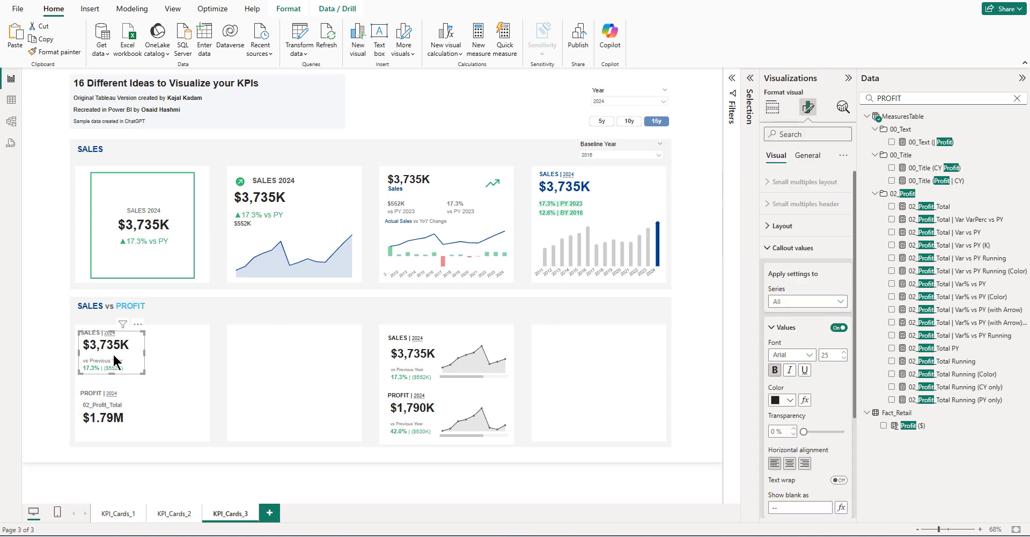
pyautogui.click(106, 417)
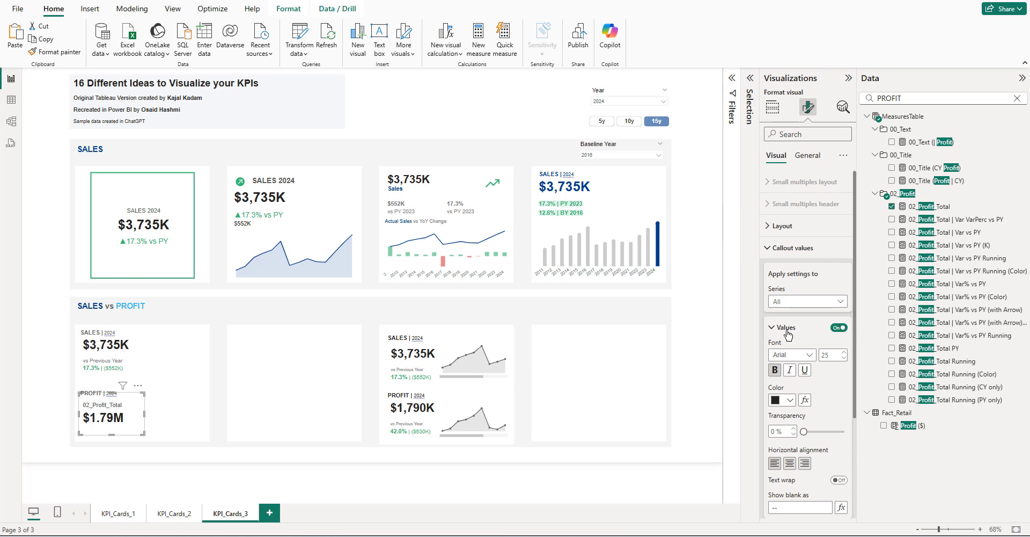
pyautogui.scroll(-4, 806, 423)
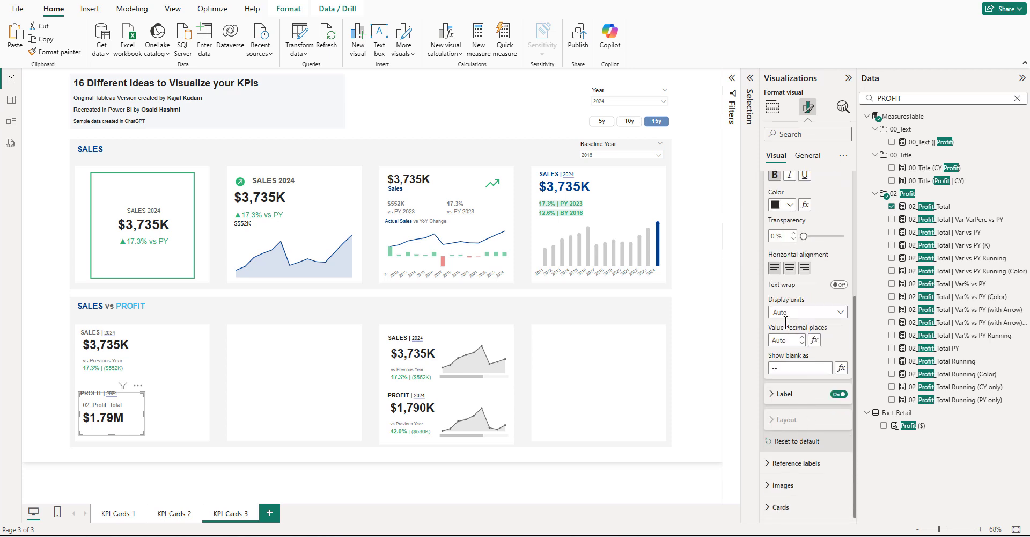
pyautogui.click(794, 312)
pyautogui.click(783, 352)
pyautogui.write('0')
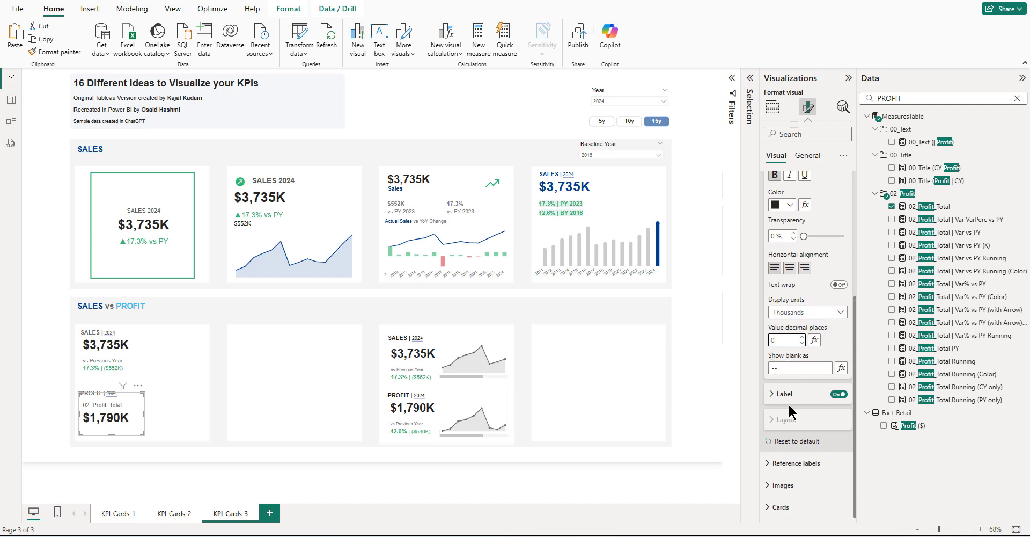
# - Turn off the callout label for all series of the profit card
pyautogui.scroll(5, 808, 348)
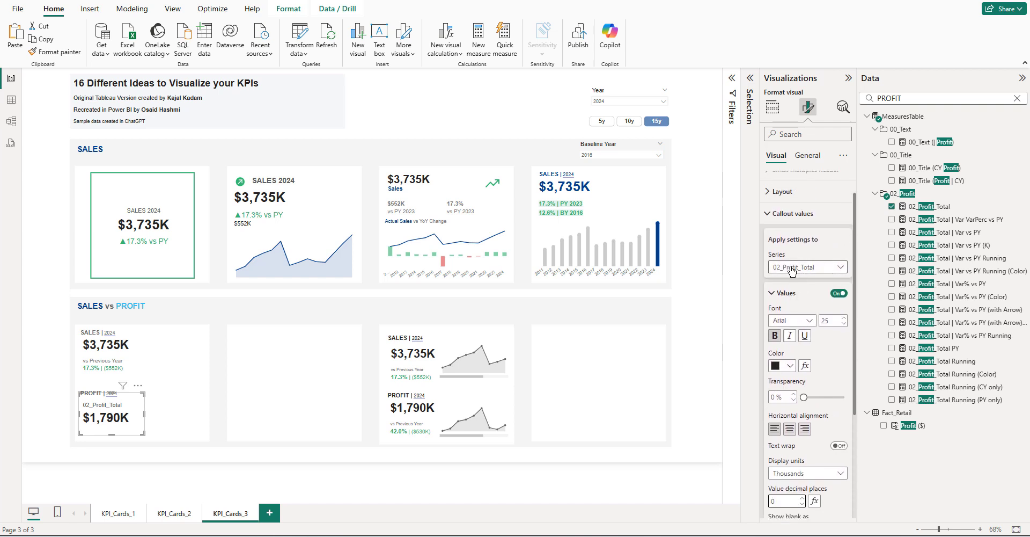
pyautogui.click(793, 267)
pyautogui.click(788, 280)
pyautogui.scroll(-2, 815, 360)
pyautogui.click(836, 395)
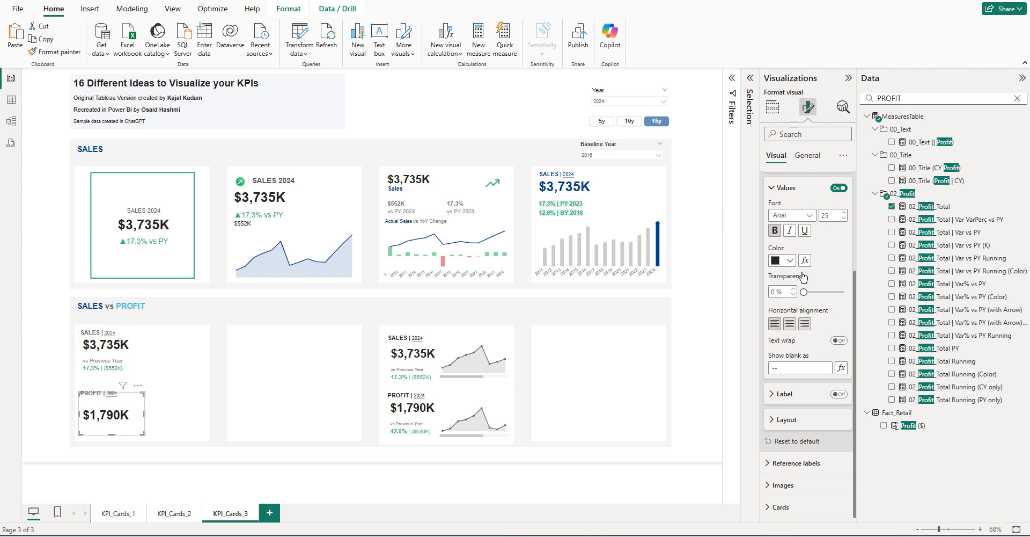
# - Find the "VAR VS PY" measures and add 02_Profit_Total | Var vs PY as the profit card's reference label
pyautogui.scroll(5, 789, 201)
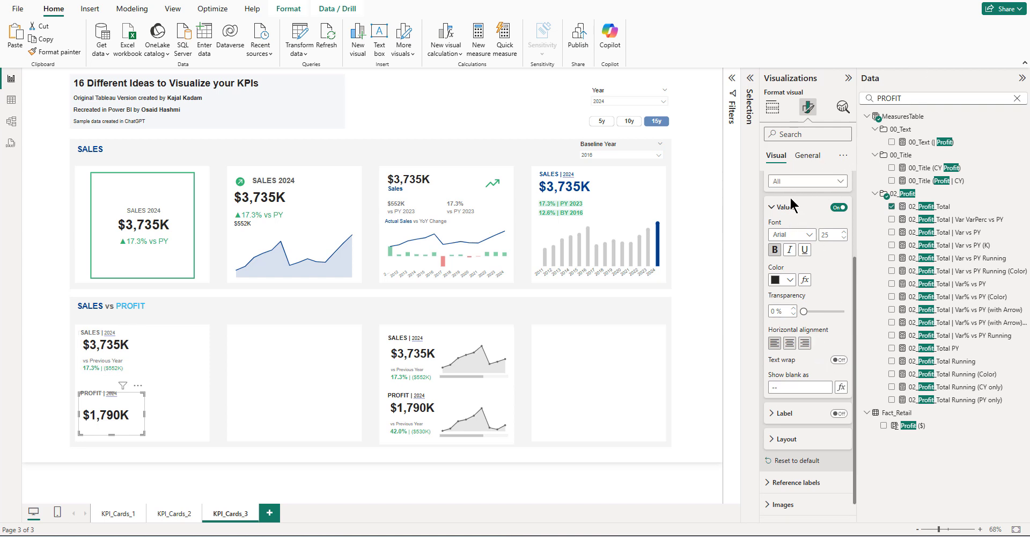
pyautogui.click(786, 256)
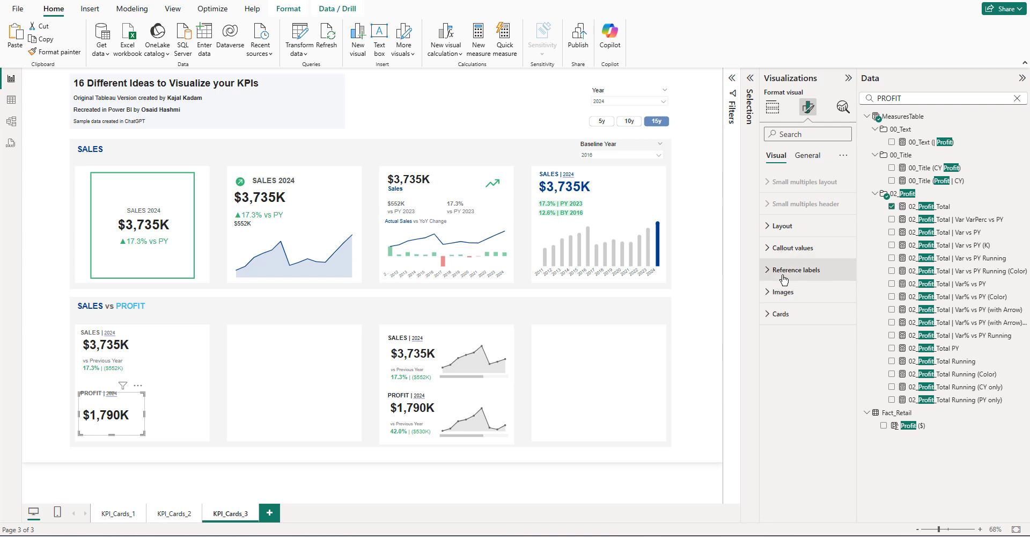
pyautogui.click(785, 270)
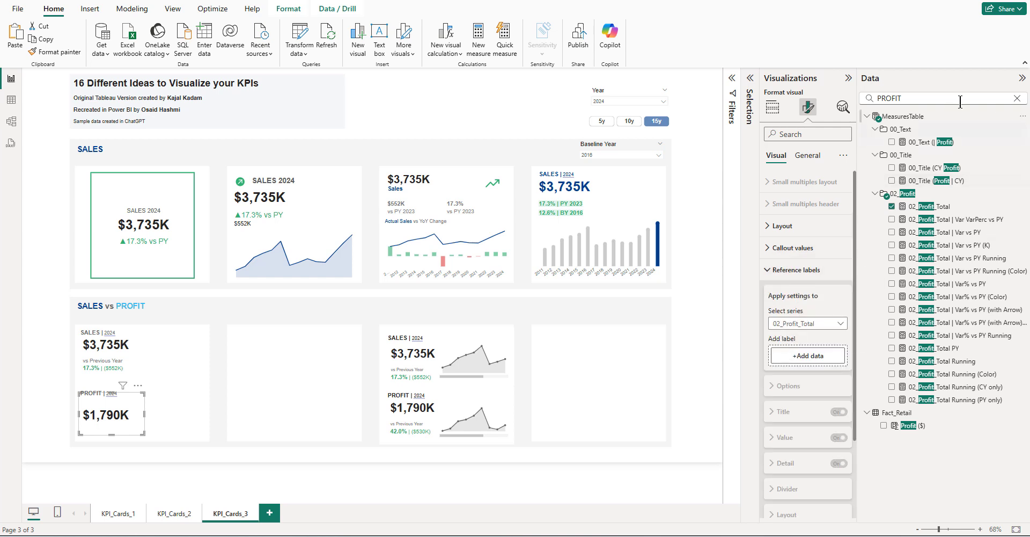
pyautogui.moveTo(929, 102); pyautogui.dragTo(852, 104)
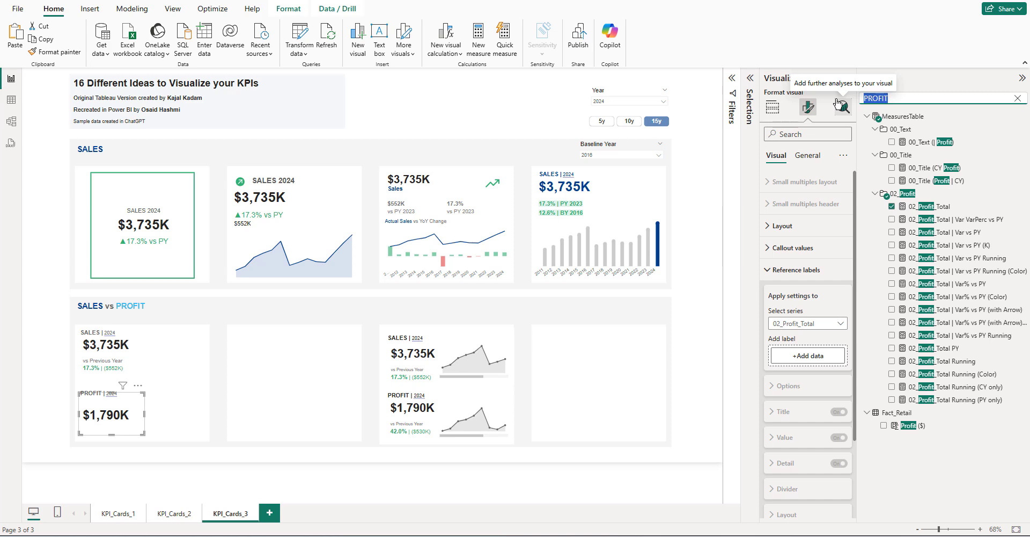
pyautogui.write('V')
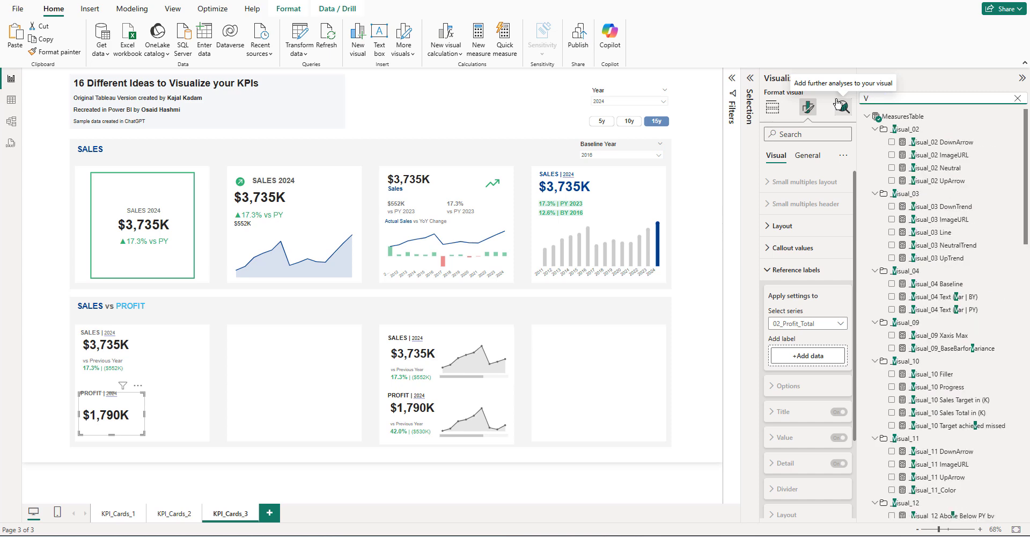
pyautogui.write('AR VS O')
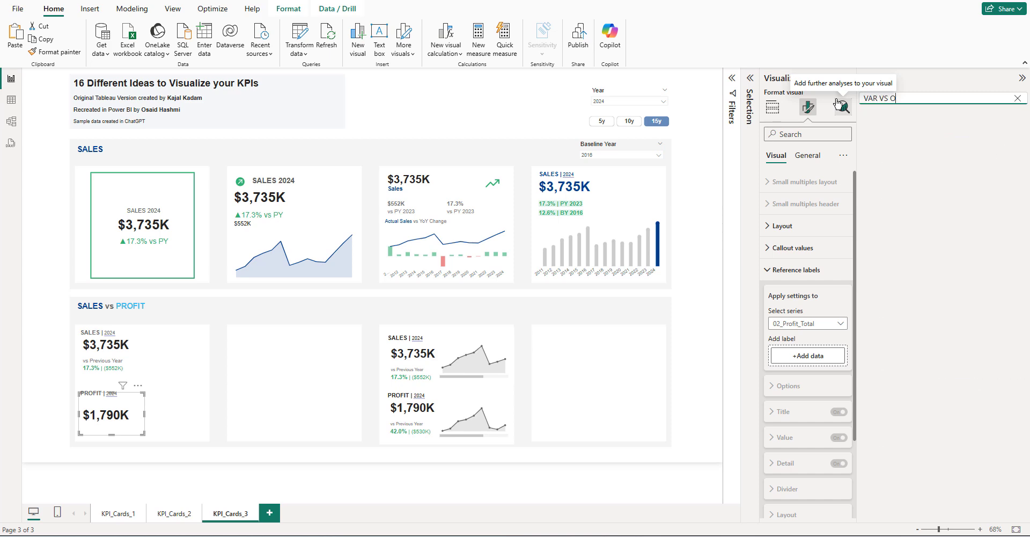
pyautogui.press('BackSpace')
pyautogui.press('BackSpace')
pyautogui.write('PY')
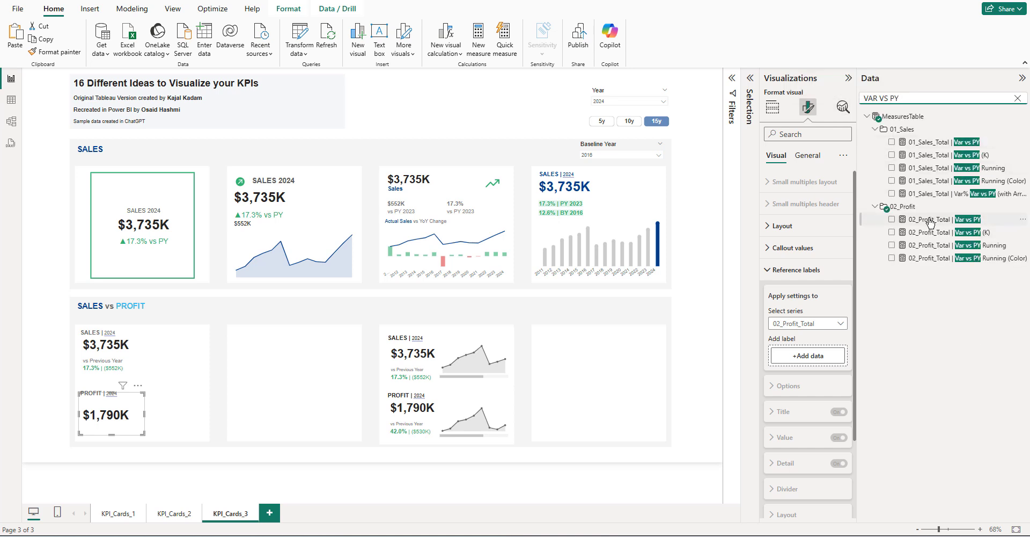
pyautogui.moveTo(919, 226); pyautogui.dragTo(809, 355)
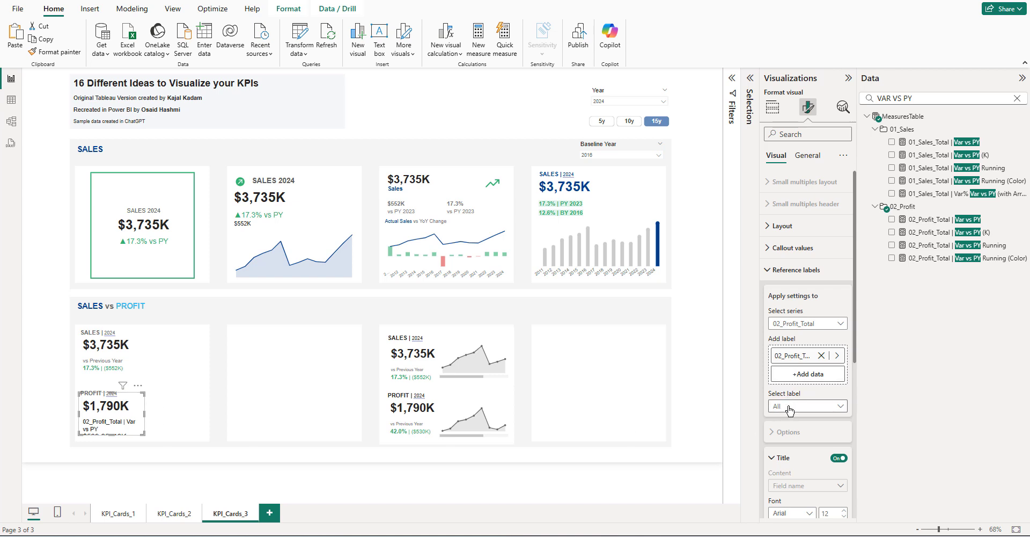
# - Give the profit card's 02_Profit_Total | Var vs PY reference label a custom title based on the 00_Text (vs Previous Year) field
pyautogui.scroll(-3, 810, 429)
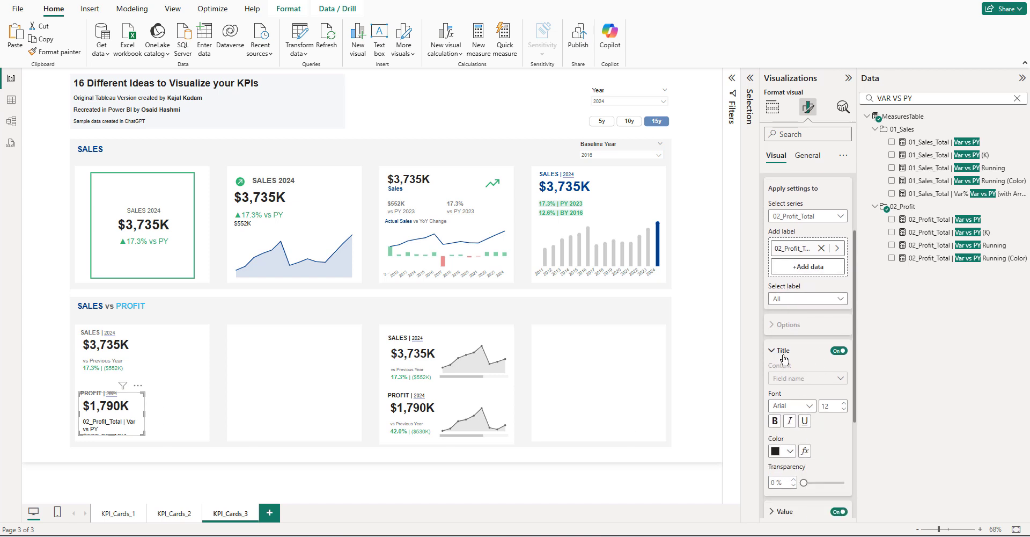
pyautogui.click(785, 299)
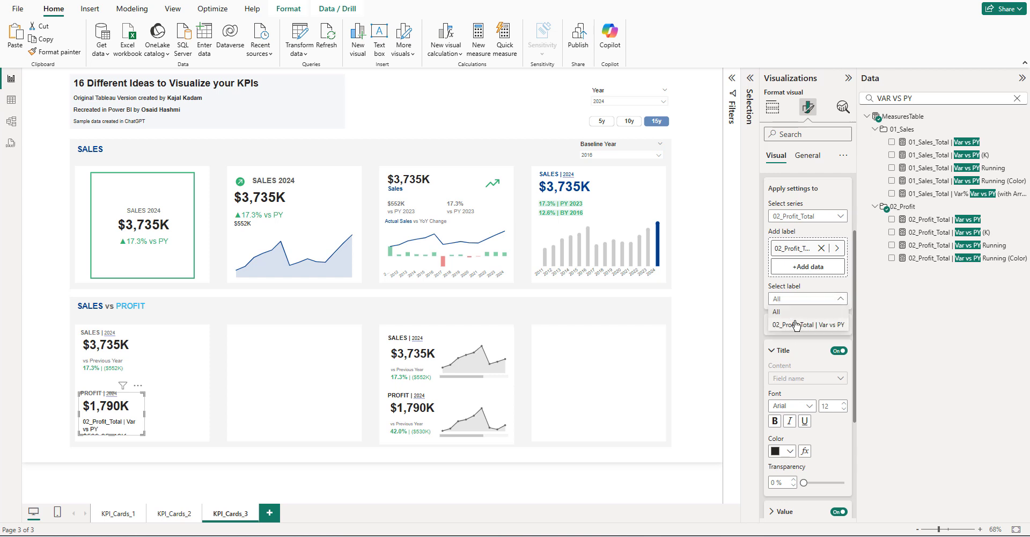
pyautogui.click(794, 325)
pyautogui.click(841, 379)
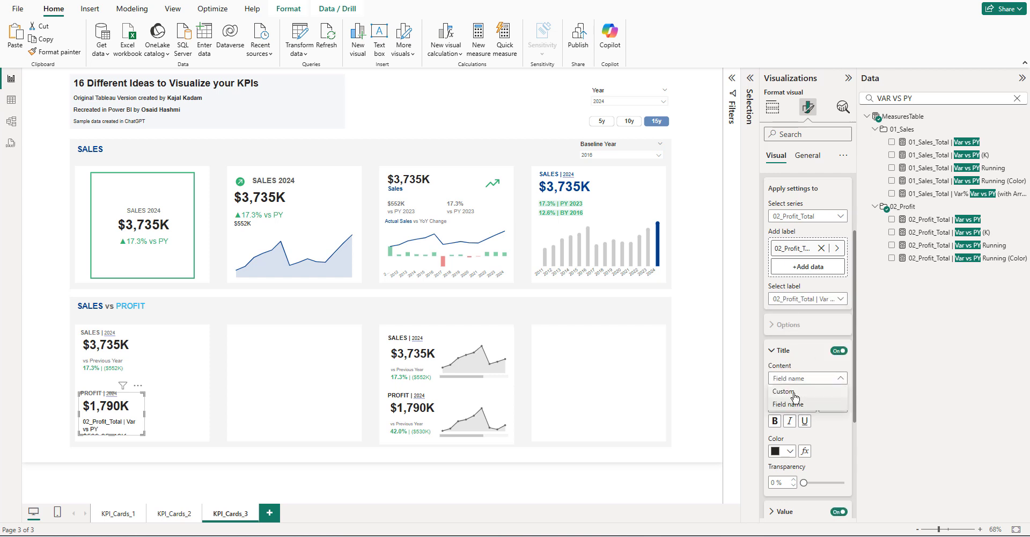
pyautogui.click(795, 393)
pyautogui.click(841, 405)
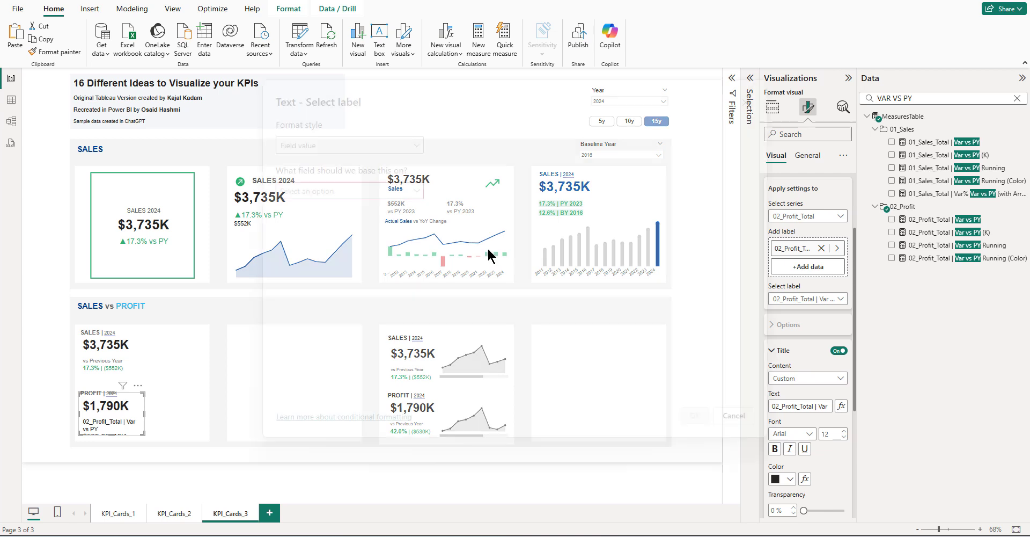
pyautogui.click(321, 191)
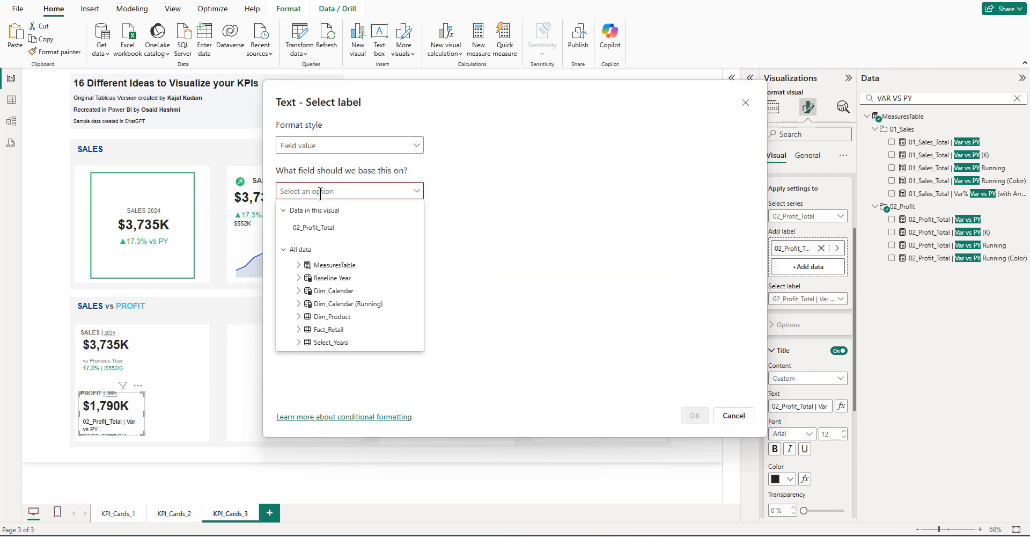
pyautogui.write('vs')
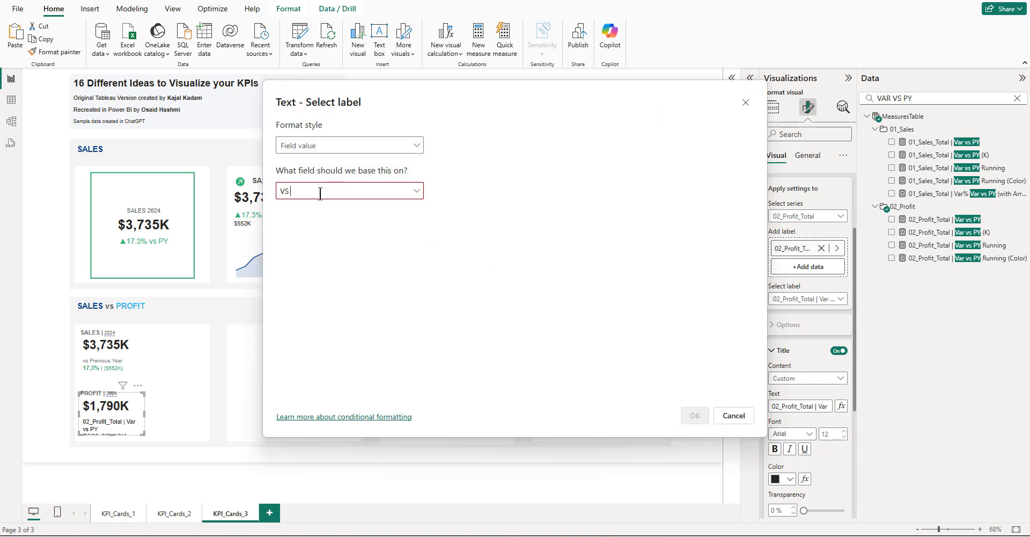
pyautogui.click(417, 191)
pyautogui.scroll(-2, 405, 303)
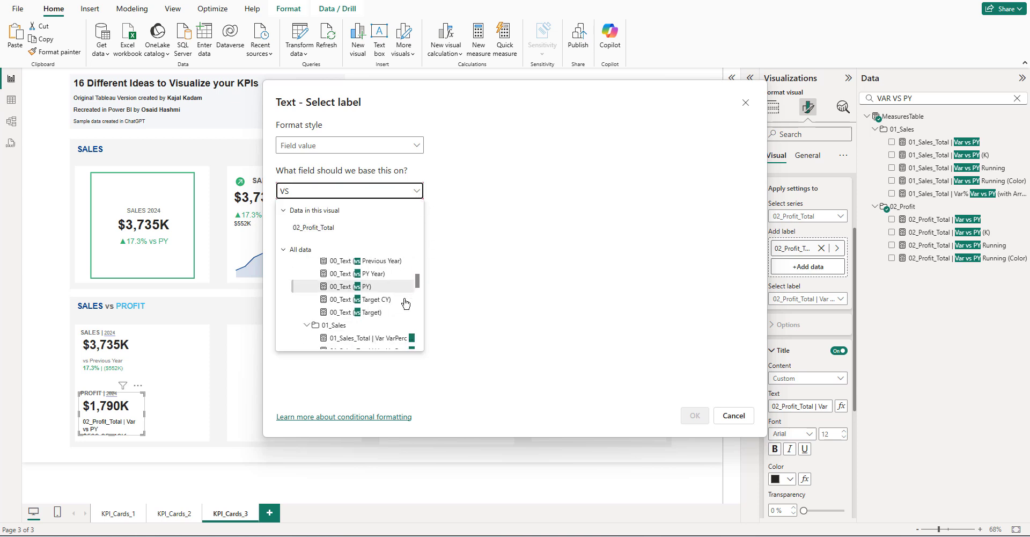
pyautogui.click(360, 261)
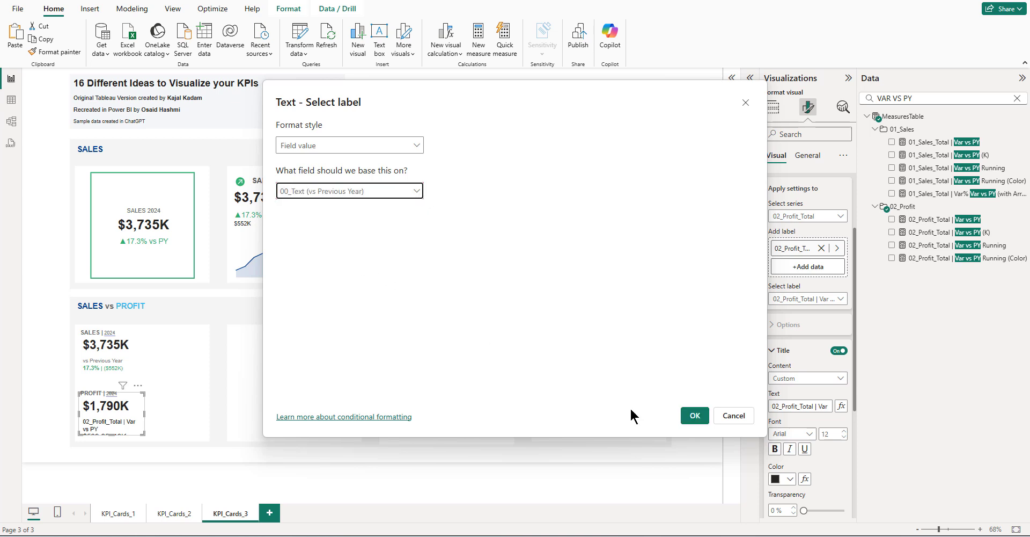
pyautogui.click(693, 416)
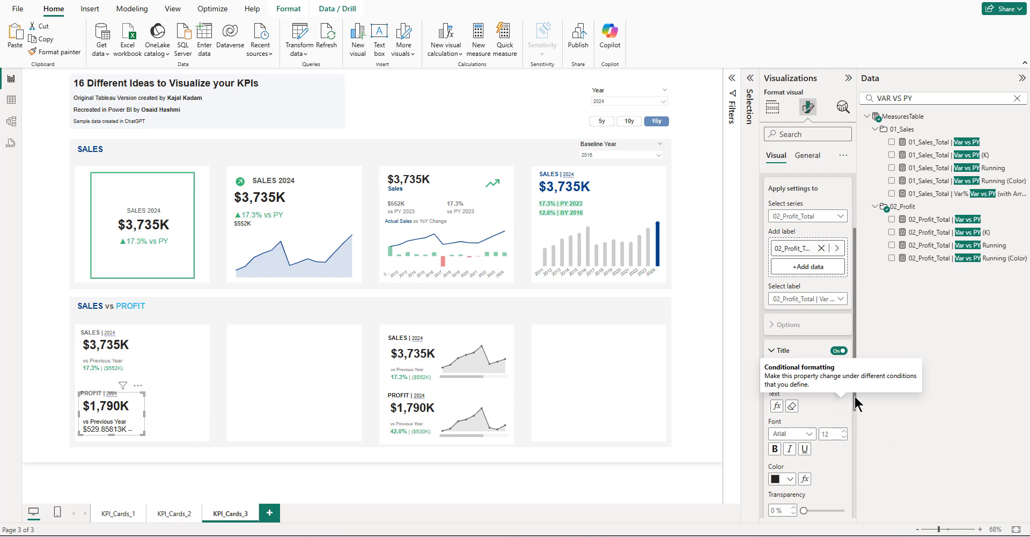
# - Set the 02_Profit_Total | Var vs PY measure's format to 0 decimal places
pyautogui.scroll(2, 854, 394)
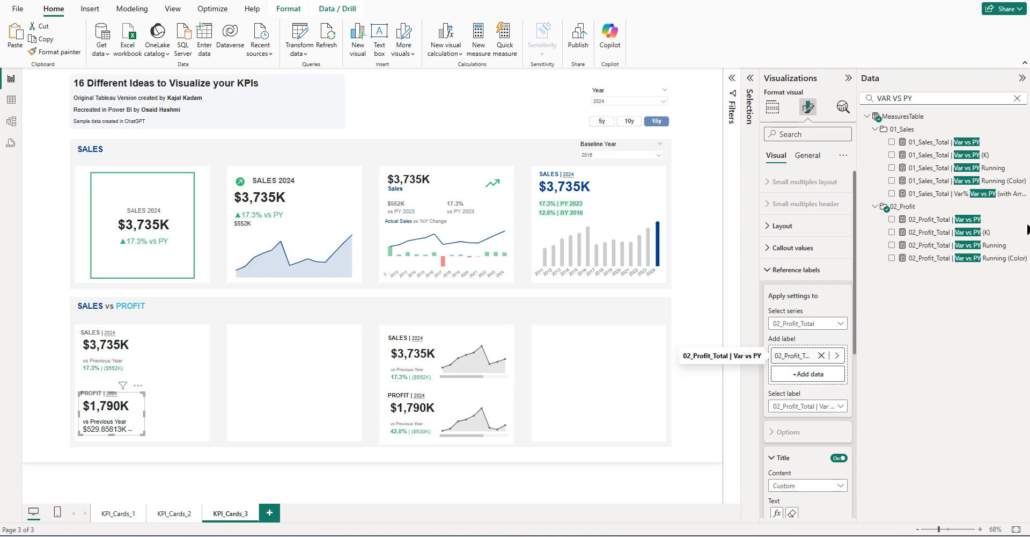
pyautogui.click(928, 220)
pyautogui.click(216, 48)
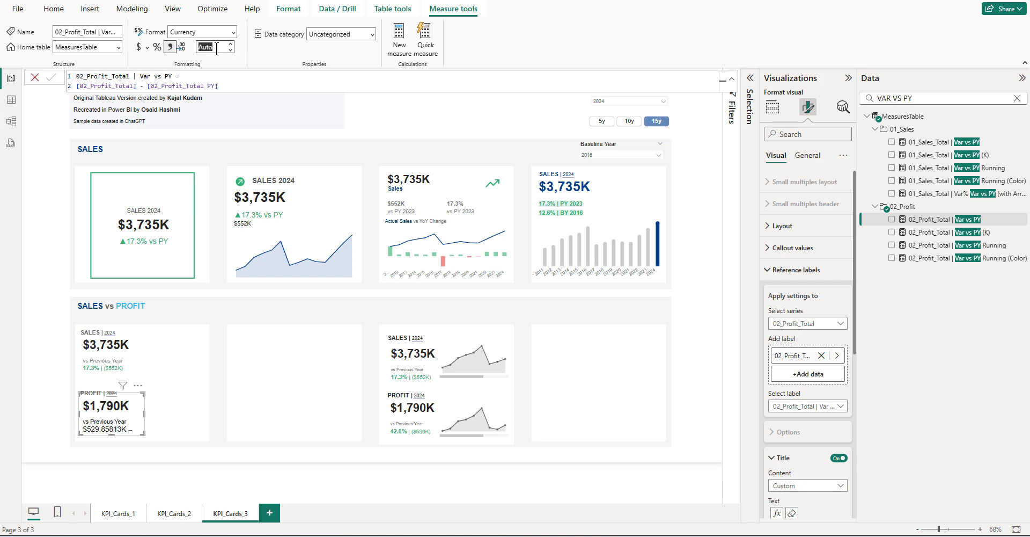
pyautogui.press('Return')
pyautogui.write('0')
pyautogui.press('Return')
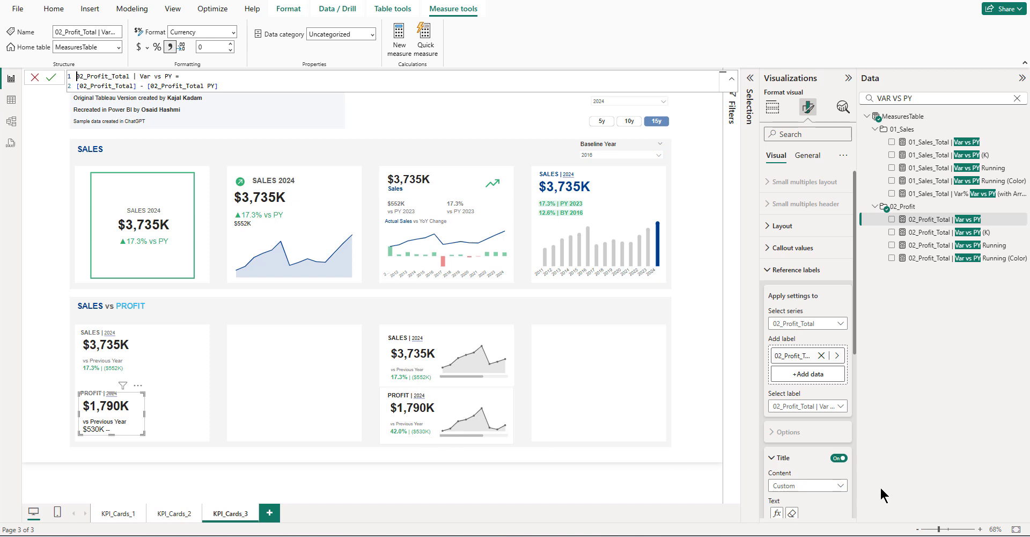
# - Replace the profit card's reference label with the 02_Profit_Total | Var% vs PY measure, found by searching for "VAR% VS PY"
pyautogui.click(821, 356)
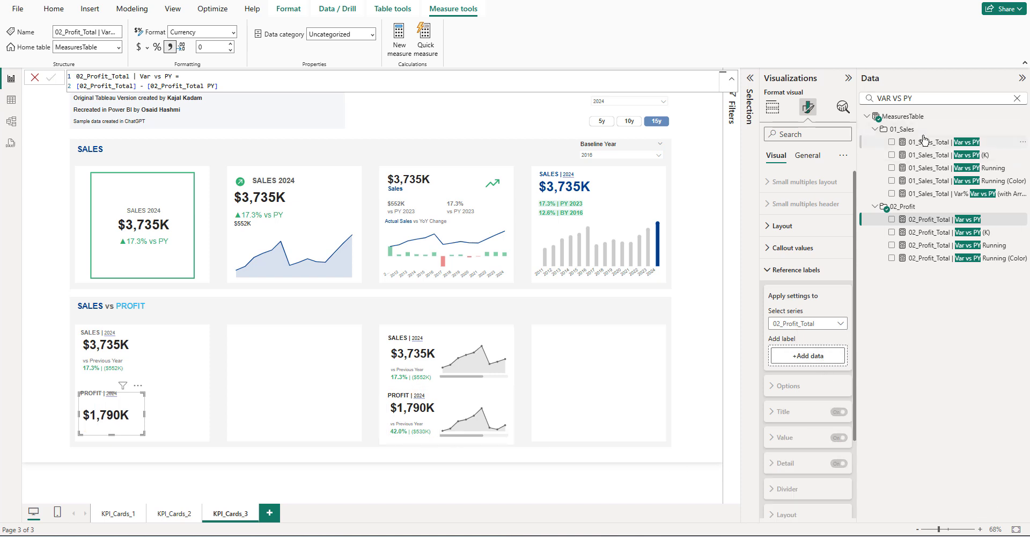
pyautogui.click(894, 102)
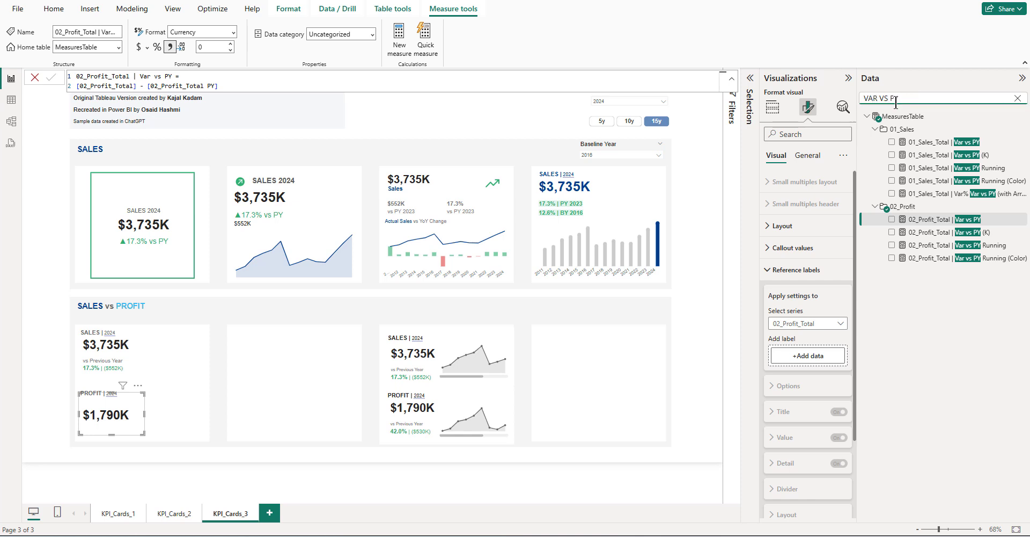
pyautogui.write('%')
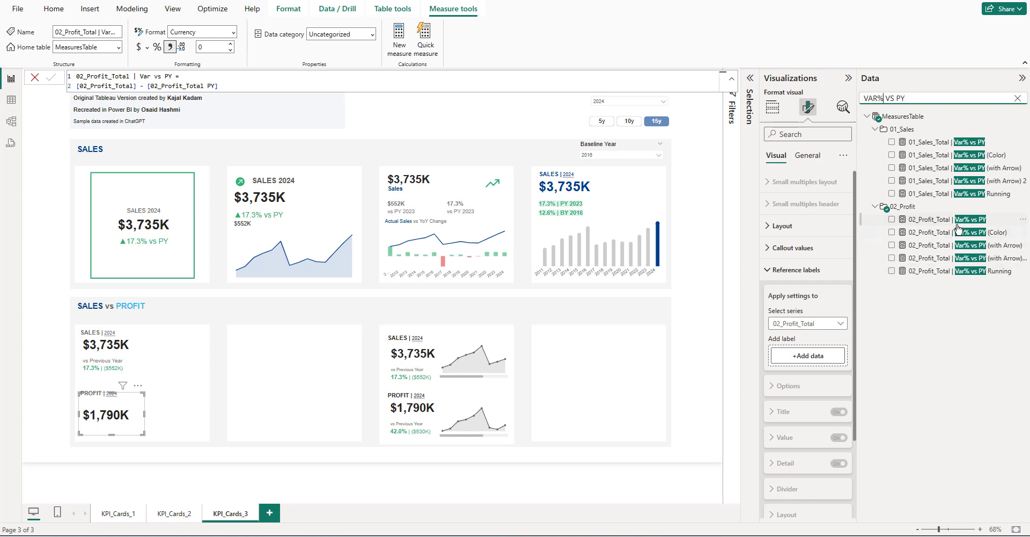
pyautogui.moveTo(945, 224); pyautogui.dragTo(809, 359)
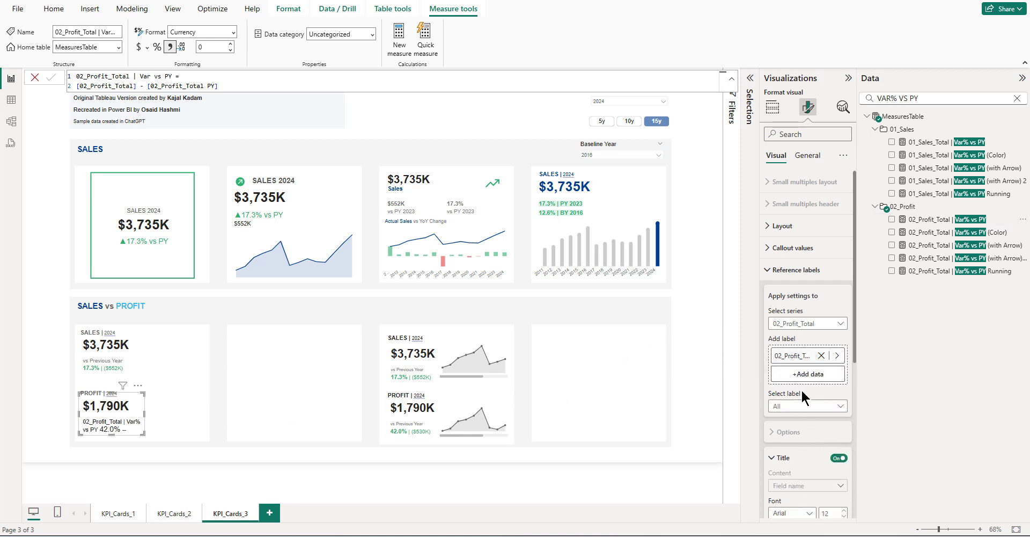
# - Add 02_Profit_Total | Var vs PY (K) as the detail of the profit card's 02_Profit_Total | Var% vs PY reference label
pyautogui.scroll(-4, 803, 397)
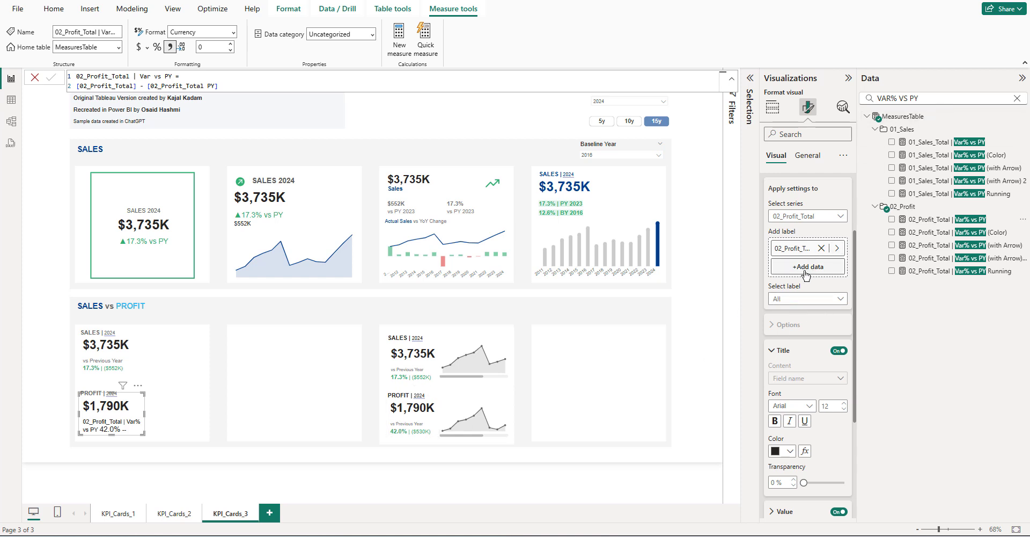
pyautogui.click(798, 299)
pyautogui.click(798, 325)
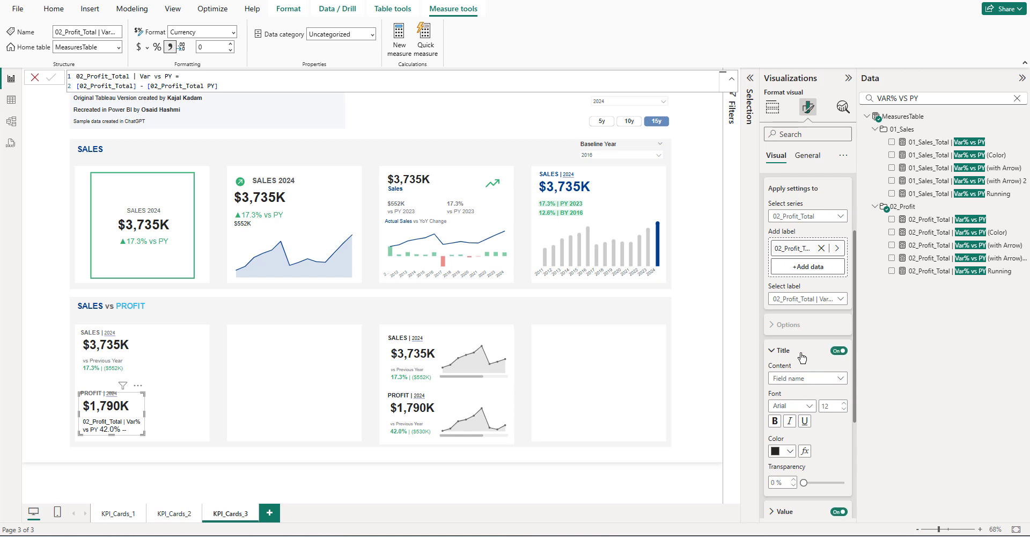
pyautogui.scroll(-5, 802, 354)
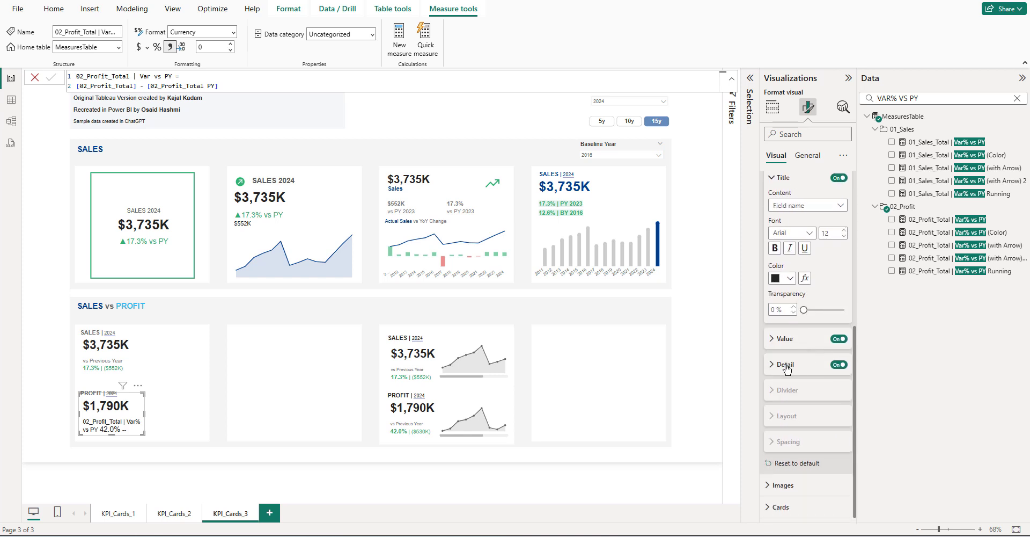
pyautogui.click(786, 366)
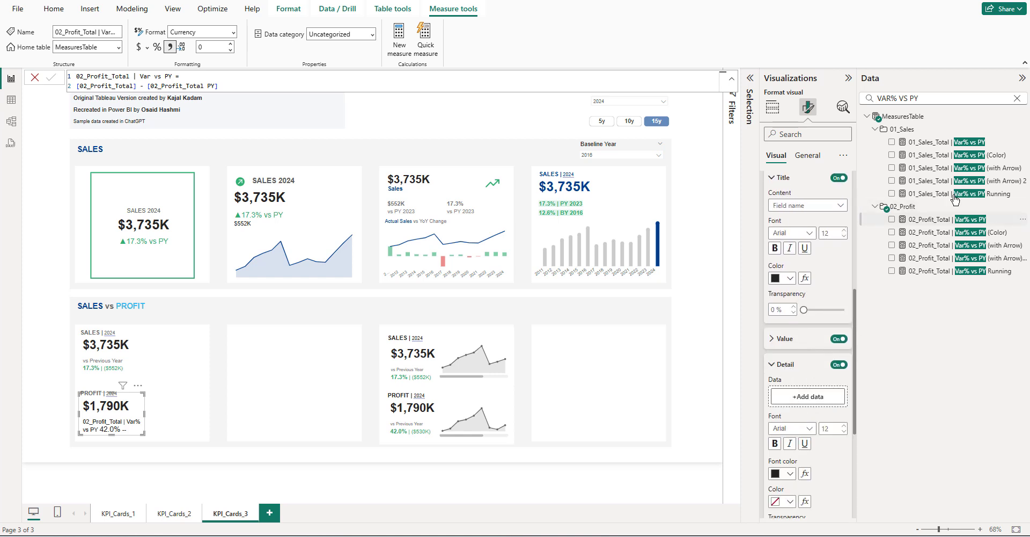
pyautogui.click(883, 98)
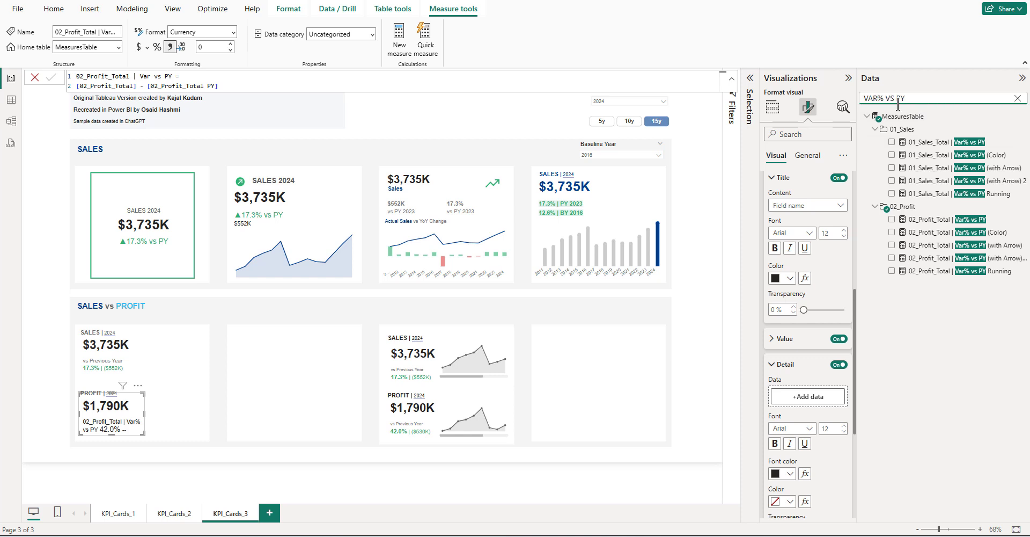
pyautogui.press('BackSpace')
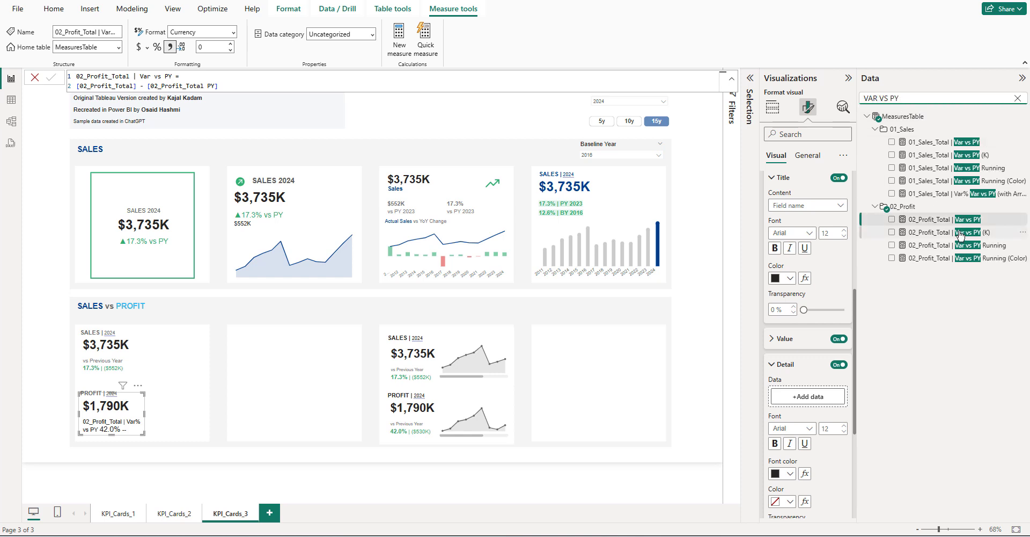
pyautogui.moveTo(960, 235); pyautogui.dragTo(816, 403)
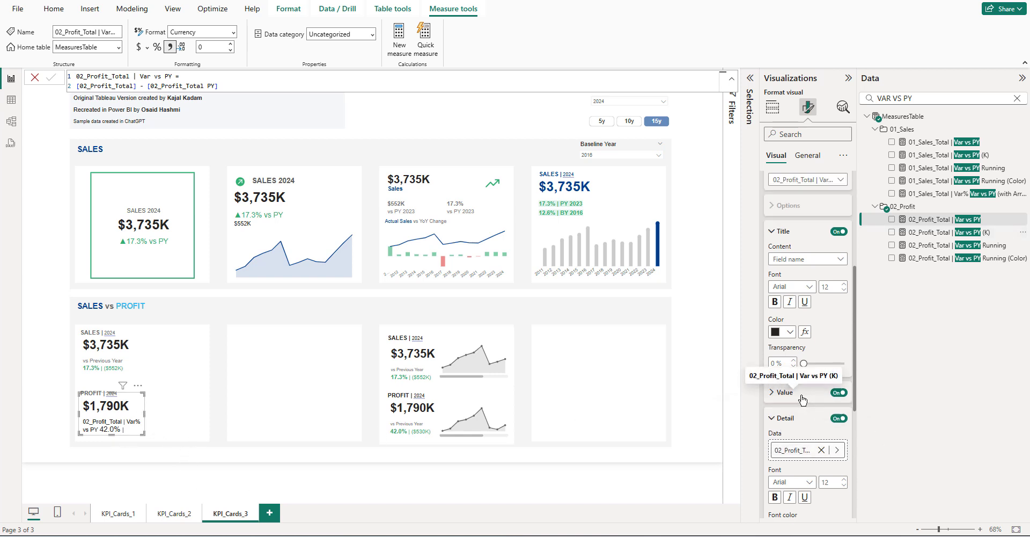
# - Match the profit card's reference label to the sales card, with a vs Previous Year title and green variance text
pyautogui.click(145, 420)
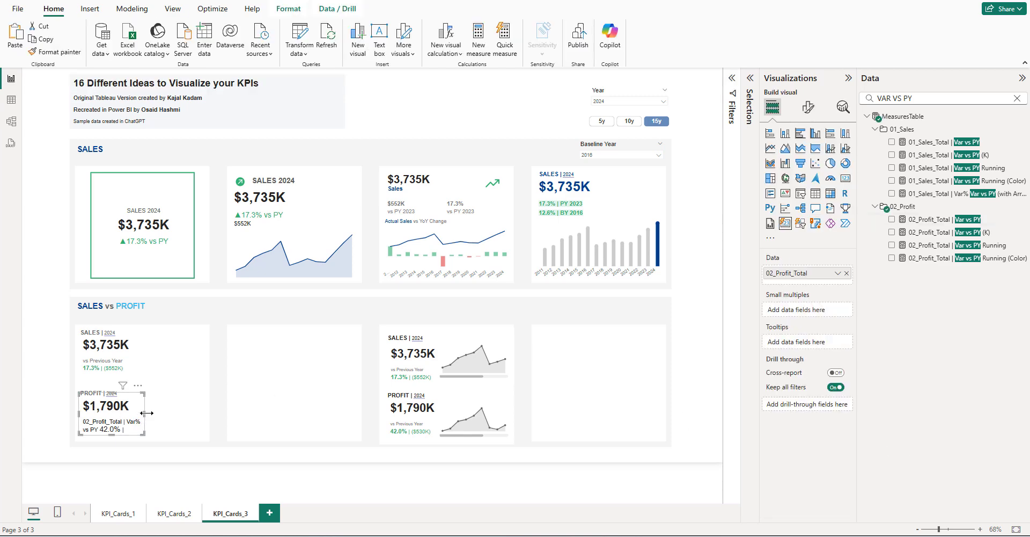
pyautogui.moveTo(147, 413)
pyautogui.mouseDown()
pyautogui.moveTo(178, 413)
pyautogui.moveTo(147, 410)
pyautogui.mouseUp()
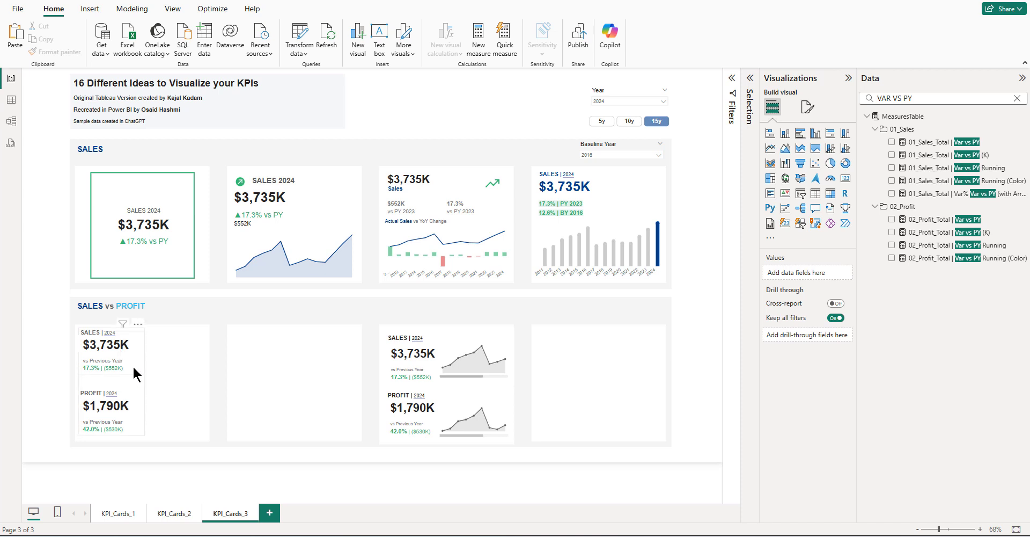
# - Add an area chart and place it beside the sales and profit cards in the first SALES vs PROFIT box
pyautogui.click(463, 353)
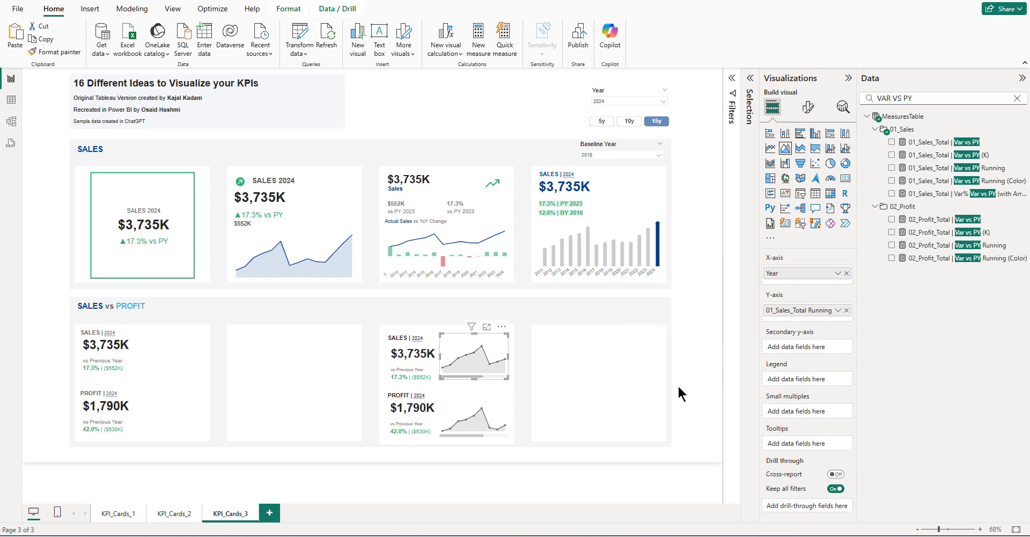
pyautogui.click(707, 380)
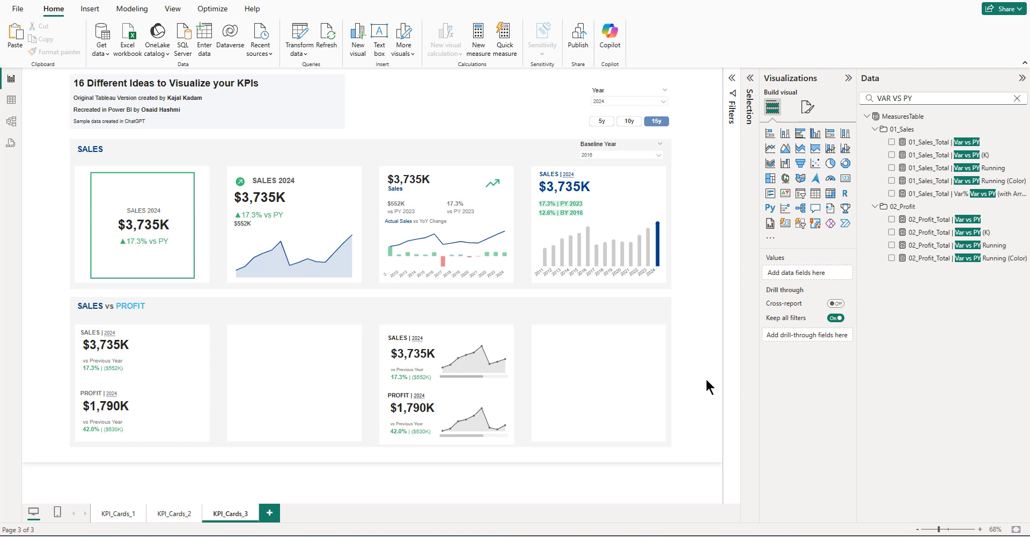
pyautogui.click(785, 148)
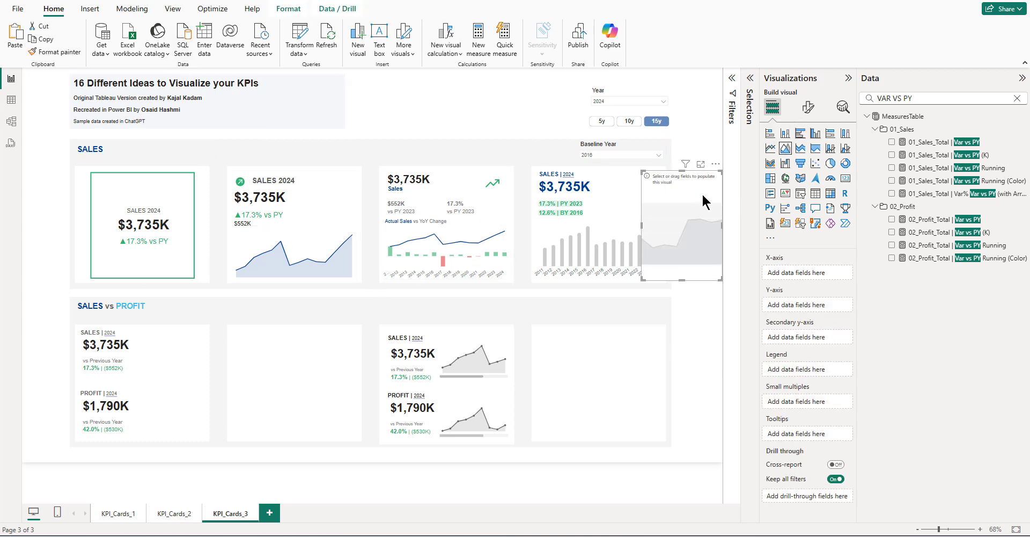
pyautogui.moveTo(687, 202); pyautogui.dragTo(175, 362)
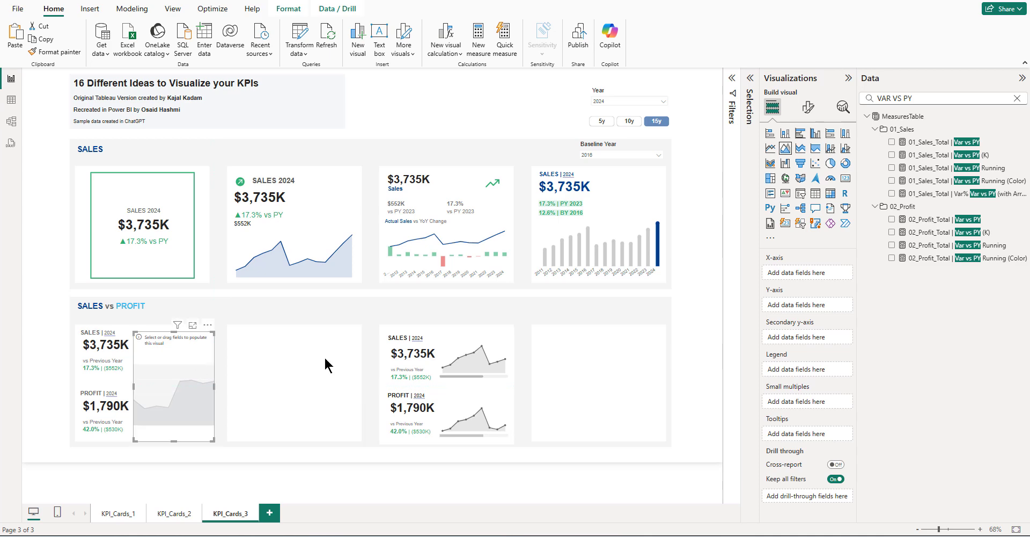
# - Find the "RUNNING" measures and put 01_Sales_Total Running on the new area chart's Y-axis
pyautogui.moveTo(907, 98); pyautogui.dragTo(856, 99)
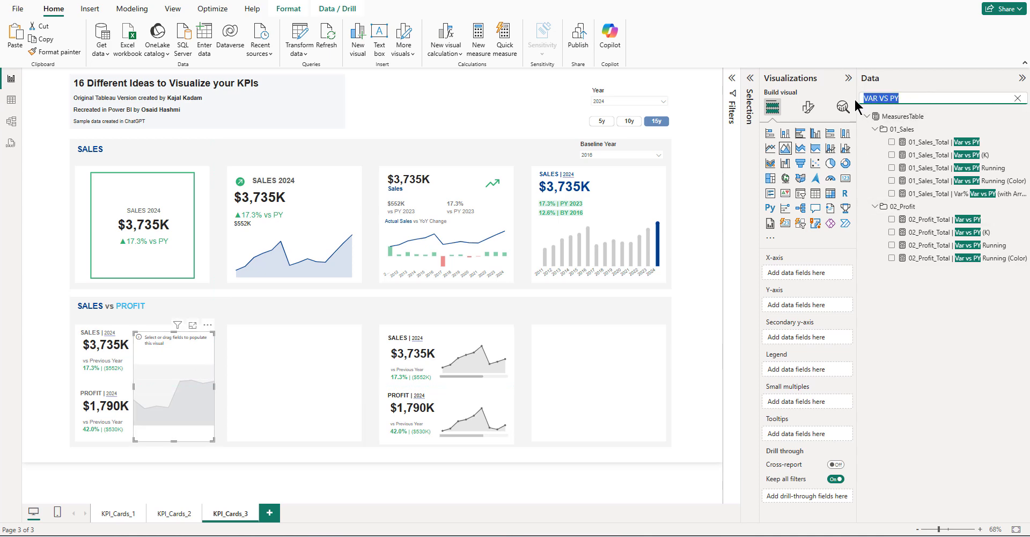
pyautogui.write('0')
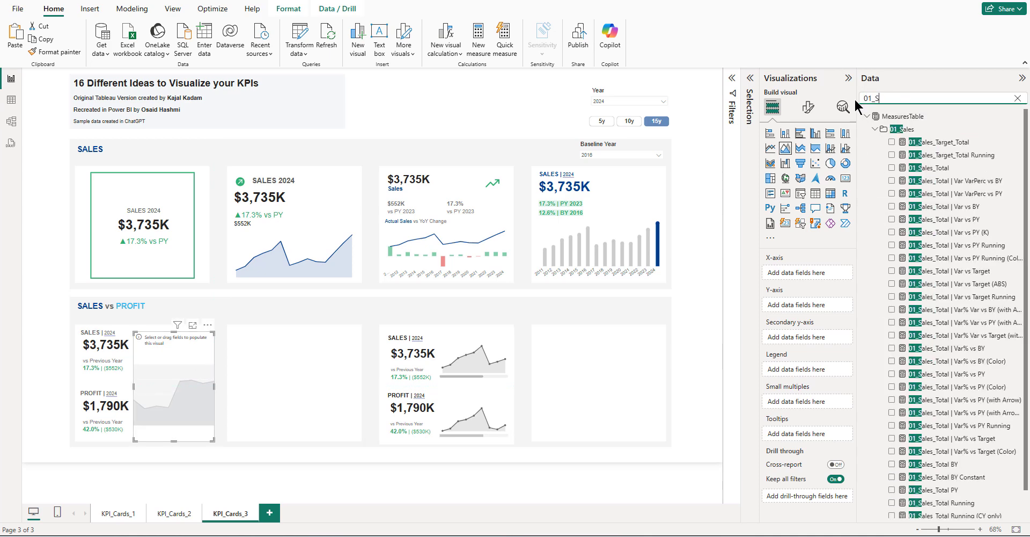
pyautogui.press('BackSpace')
pyautogui.write('RUNNING')
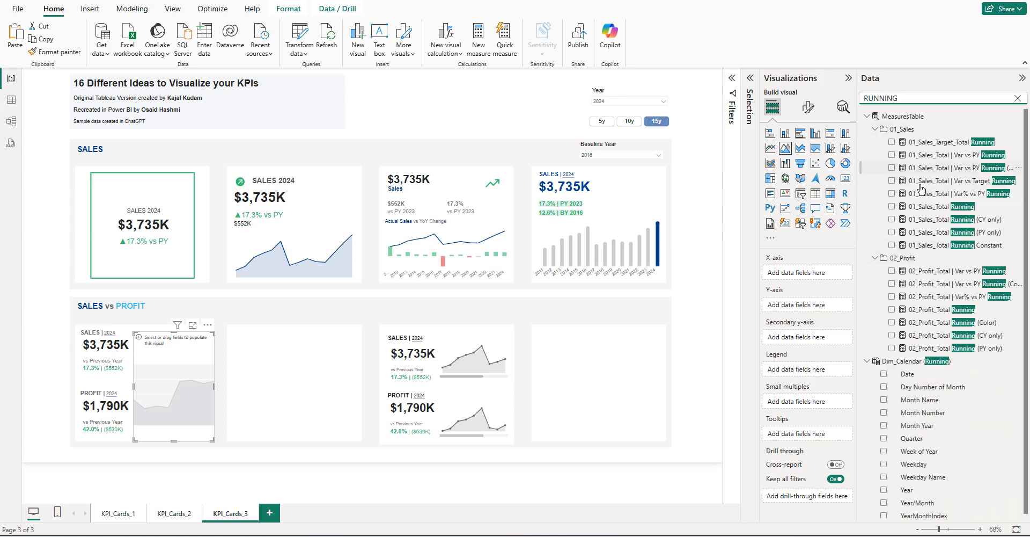
pyautogui.moveTo(929, 209); pyautogui.dragTo(805, 305)
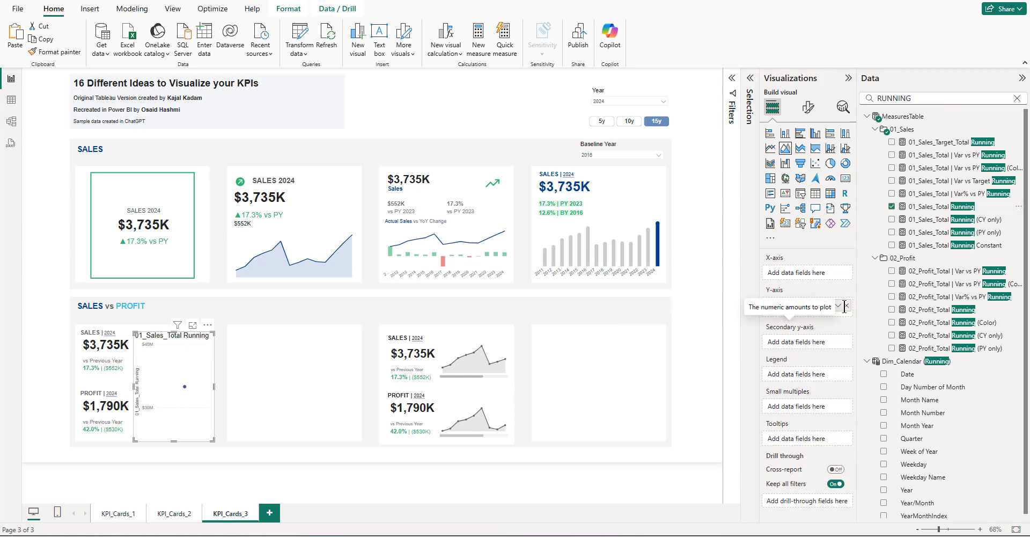
# - Search the fields for "YEAR" and put Year from Dim_Calendar (Running) on the new area chart's X-axis
pyautogui.doubleClick(862, 98)
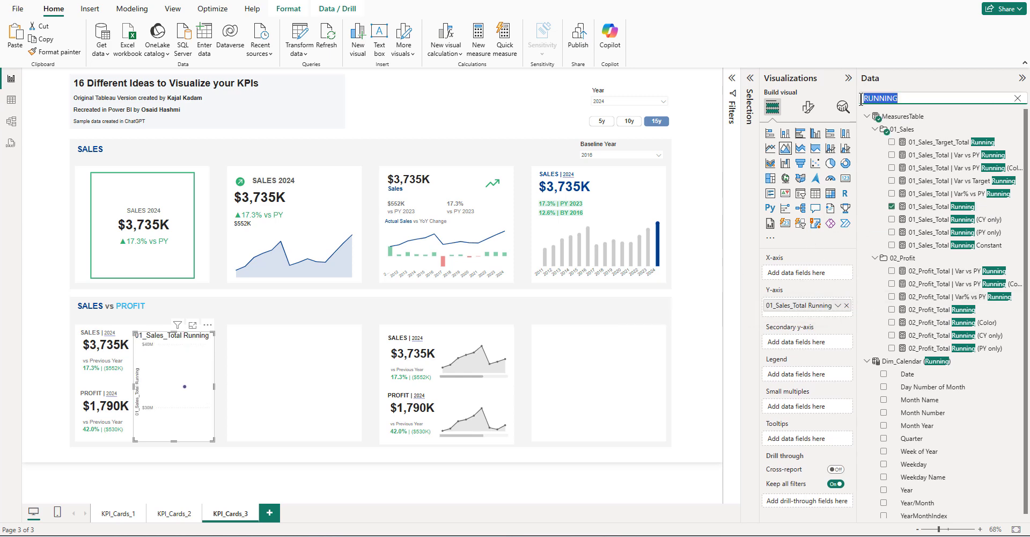
pyautogui.write('YEAR')
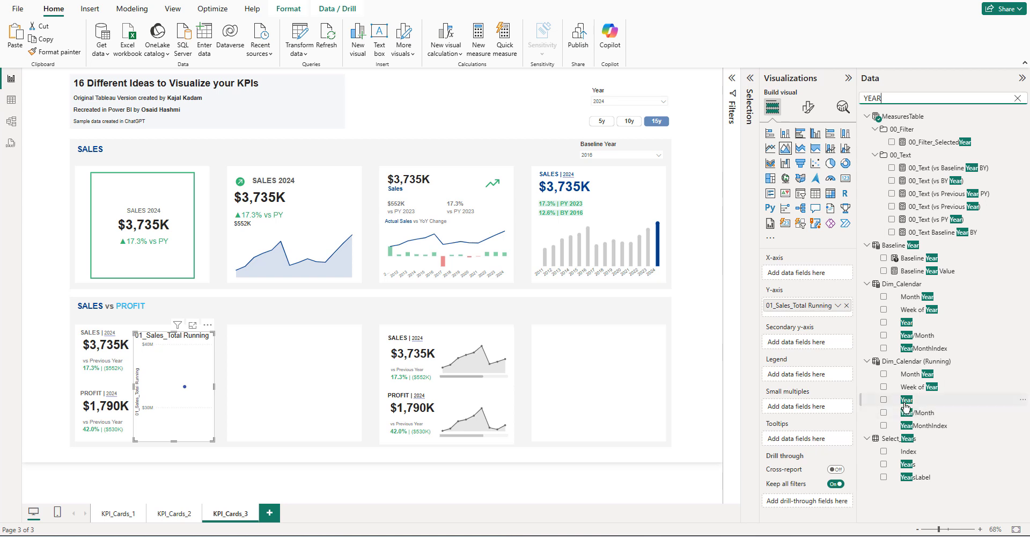
pyautogui.moveTo(906, 407); pyautogui.dragTo(796, 273)
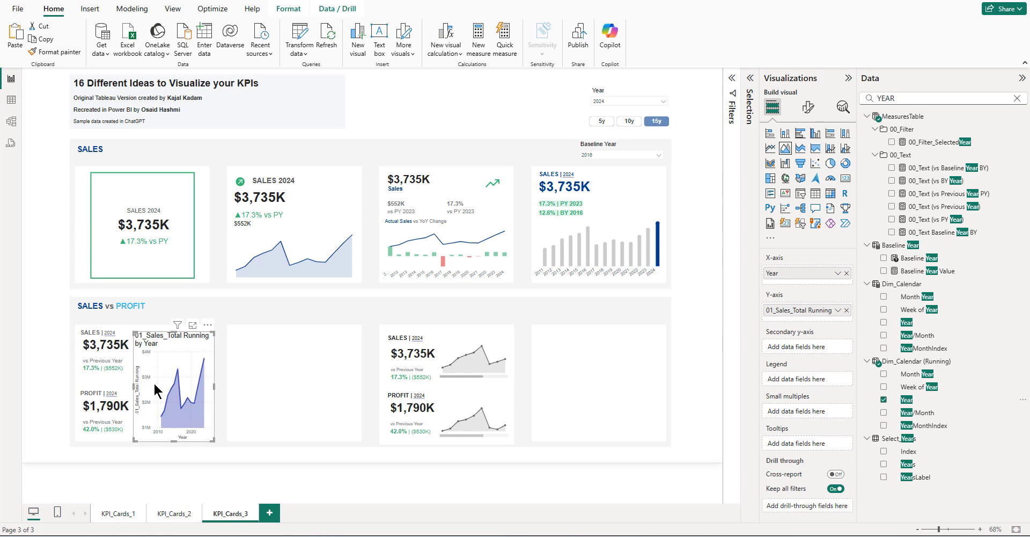
# - Copy the formatting of the SALES 2024 card's area chart onto the new sales area chart with Format painter
pyautogui.click(310, 246)
pyautogui.click(47, 51)
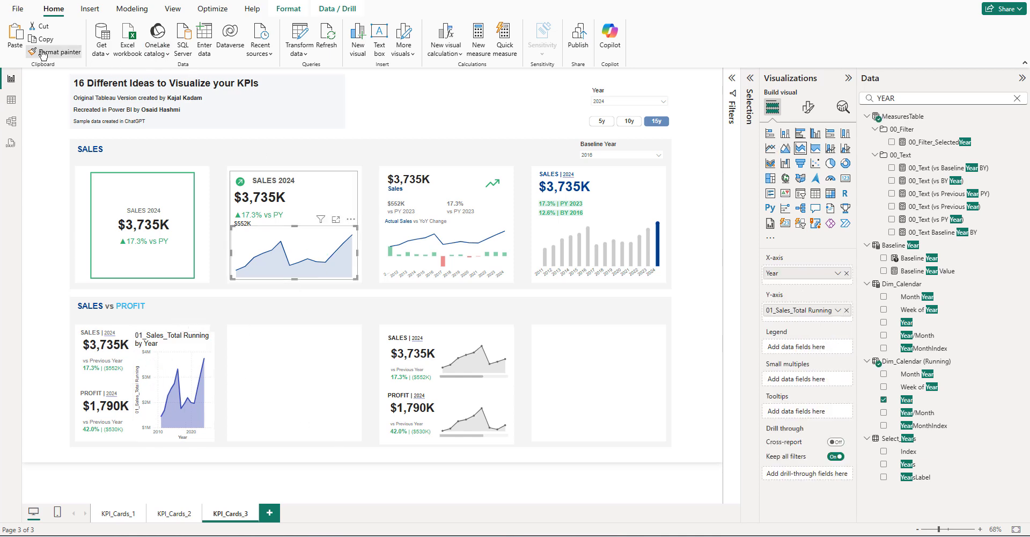
pyautogui.click(187, 365)
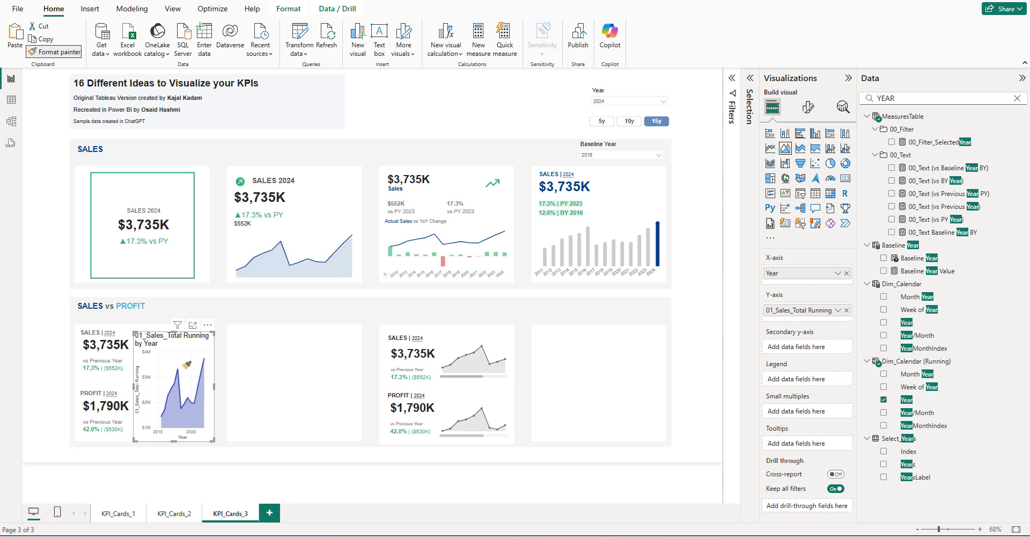
# - Sort the new sales area chart's axis by Year in ascending order
pyautogui.click(207, 325)
pyautogui.moveTo(286, 390)
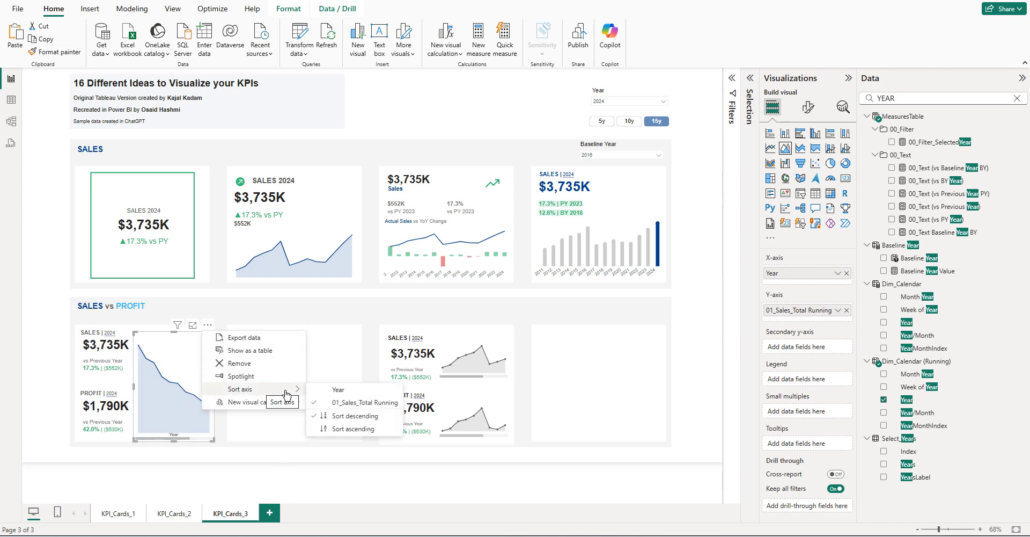
pyautogui.click(337, 390)
pyautogui.click(208, 324)
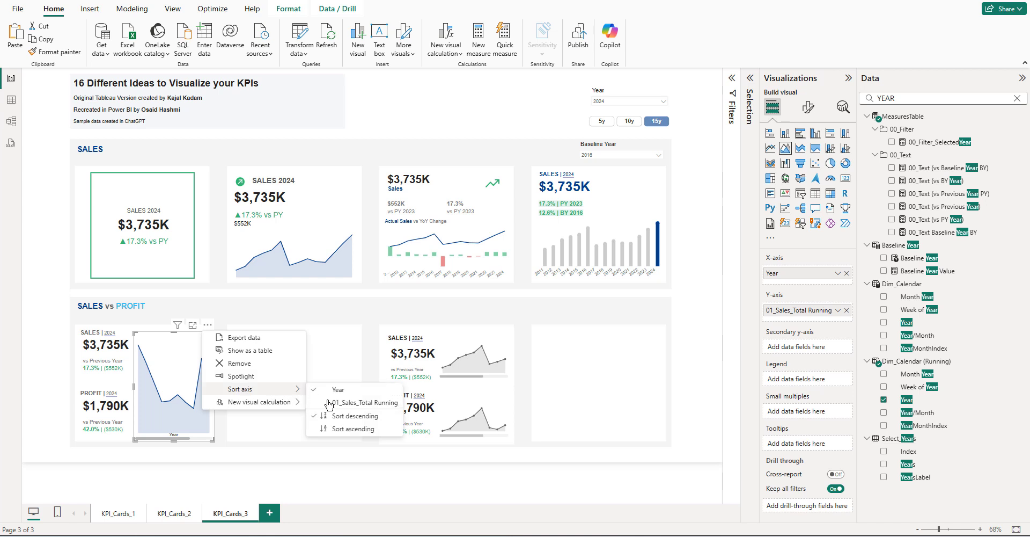
pyautogui.click(337, 429)
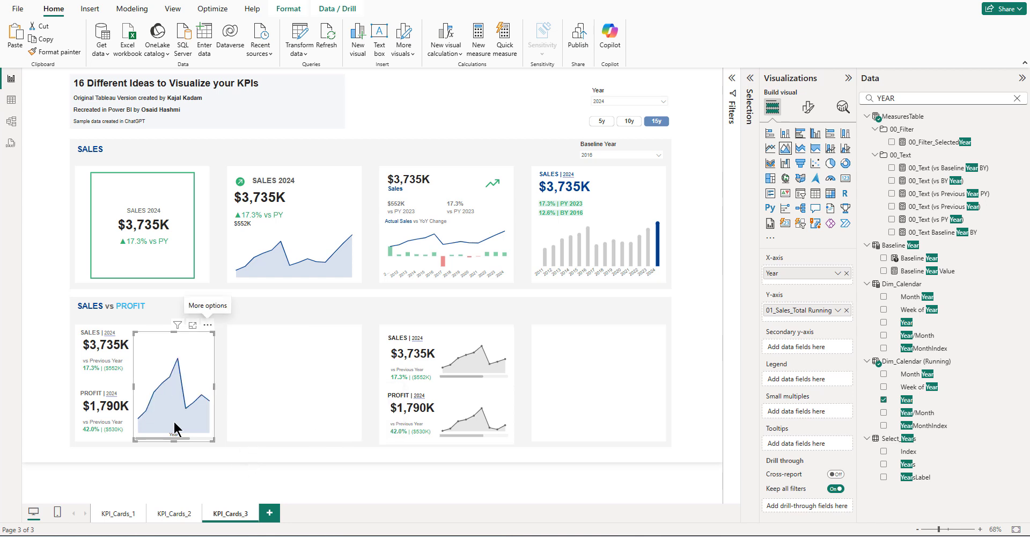
# - Shrink the sales area chart to fit beside the sales card, and try the 5y period before switching the report to 10y
pyautogui.moveTo(173, 441); pyautogui.dragTo(172, 385)
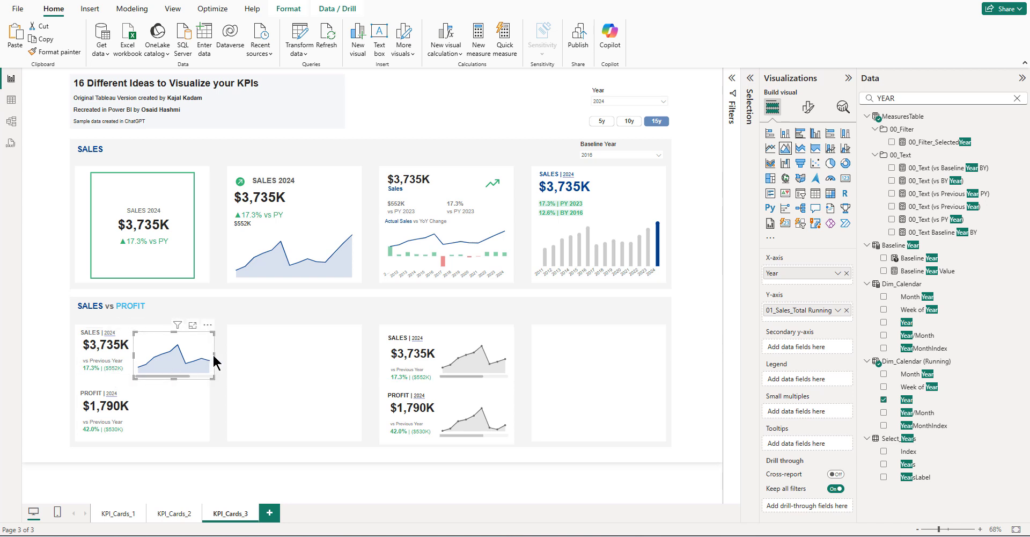
pyautogui.moveTo(205, 356); pyautogui.dragTo(200, 356)
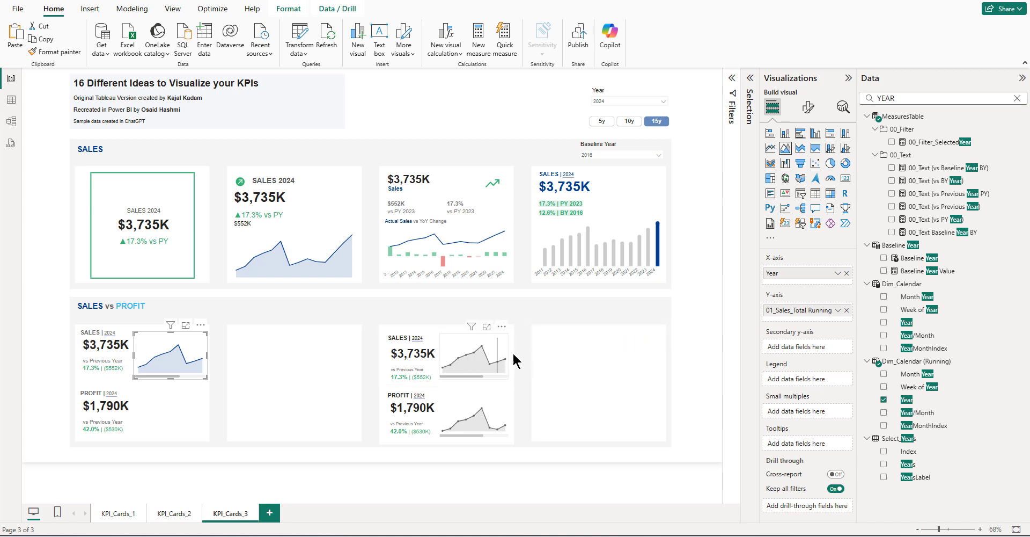
pyautogui.click(603, 122)
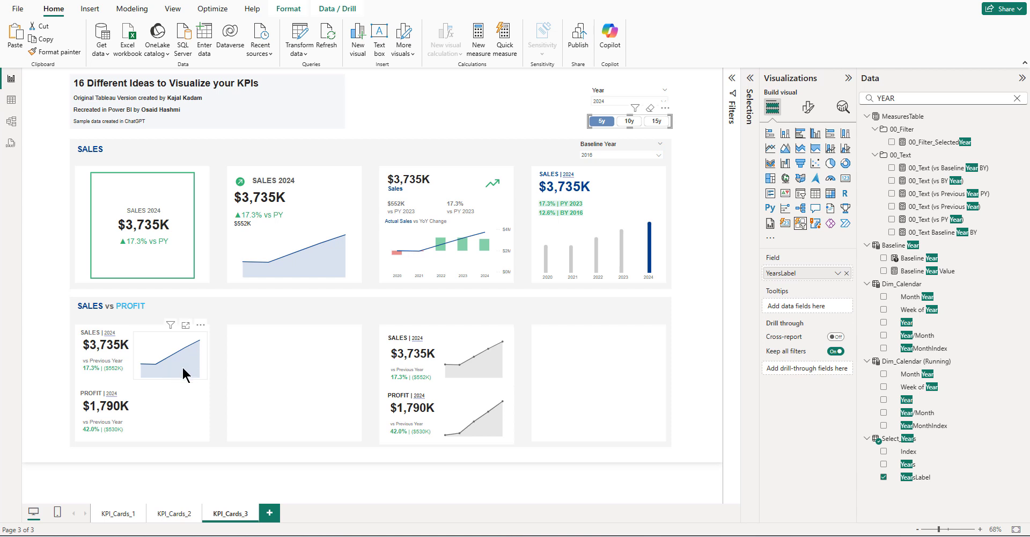
pyautogui.click(626, 121)
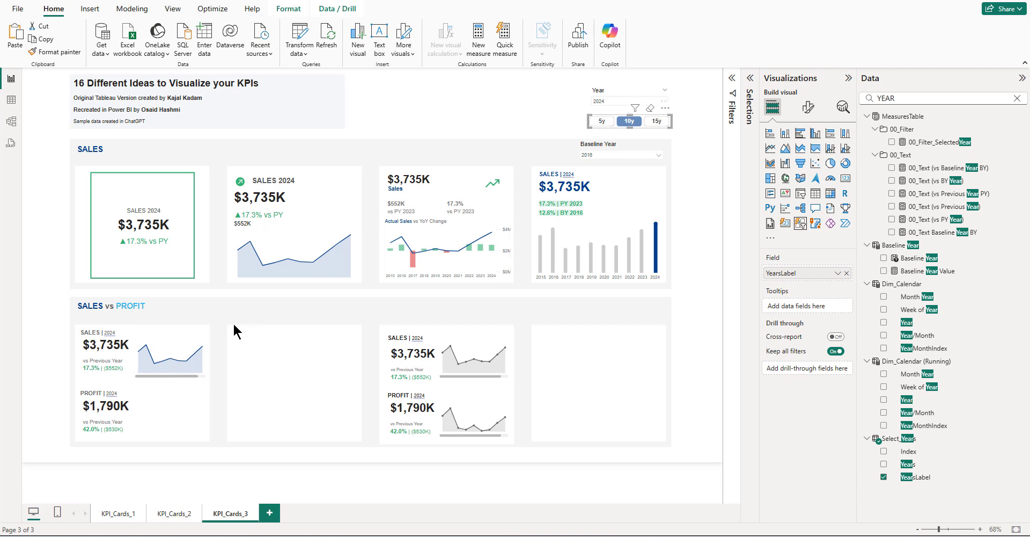
# - Examine the marker and shade area format settings of the new sales area chart
pyautogui.click(163, 352)
pyautogui.click(808, 107)
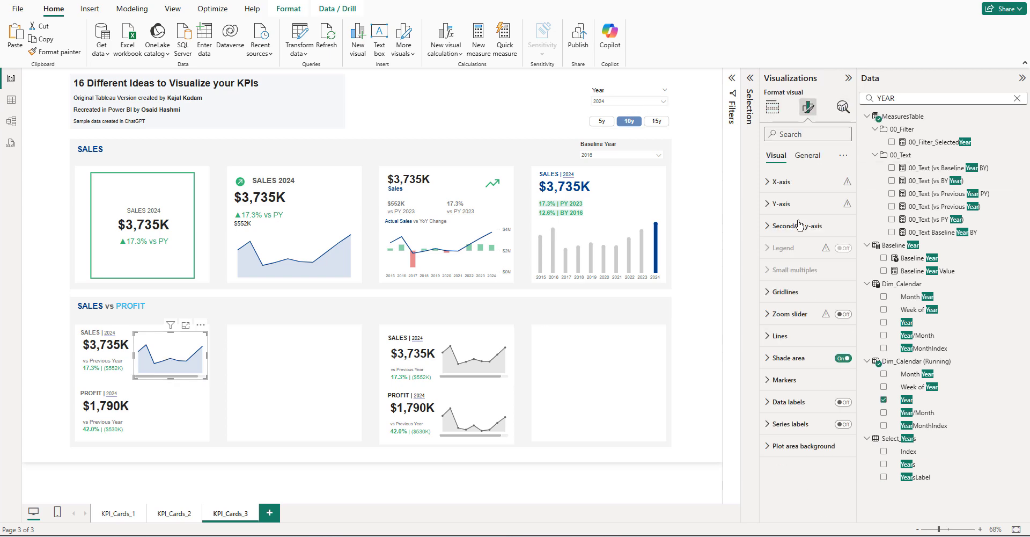
pyautogui.click(788, 380)
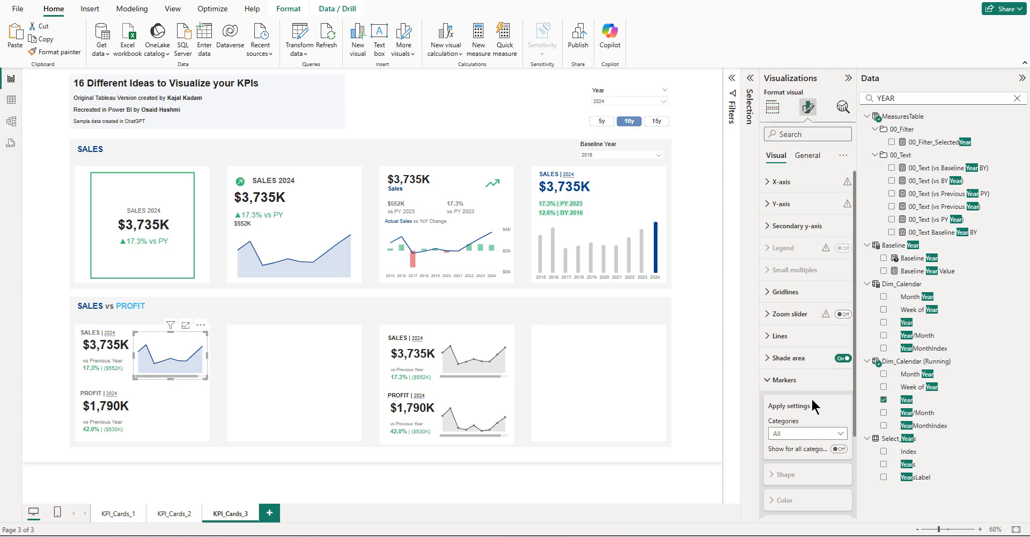
pyautogui.scroll(-3, 812, 400)
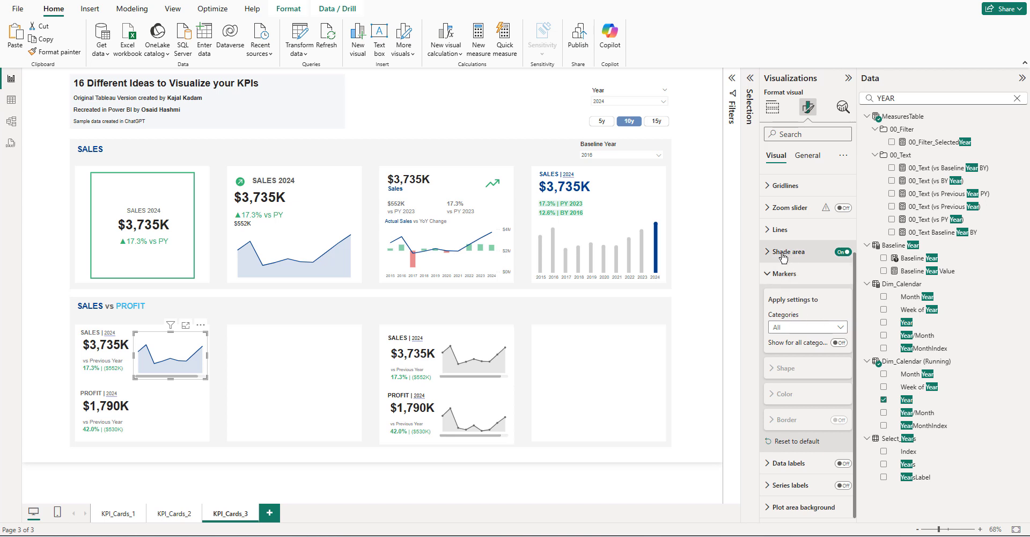
pyautogui.click(784, 257)
pyautogui.click(785, 305)
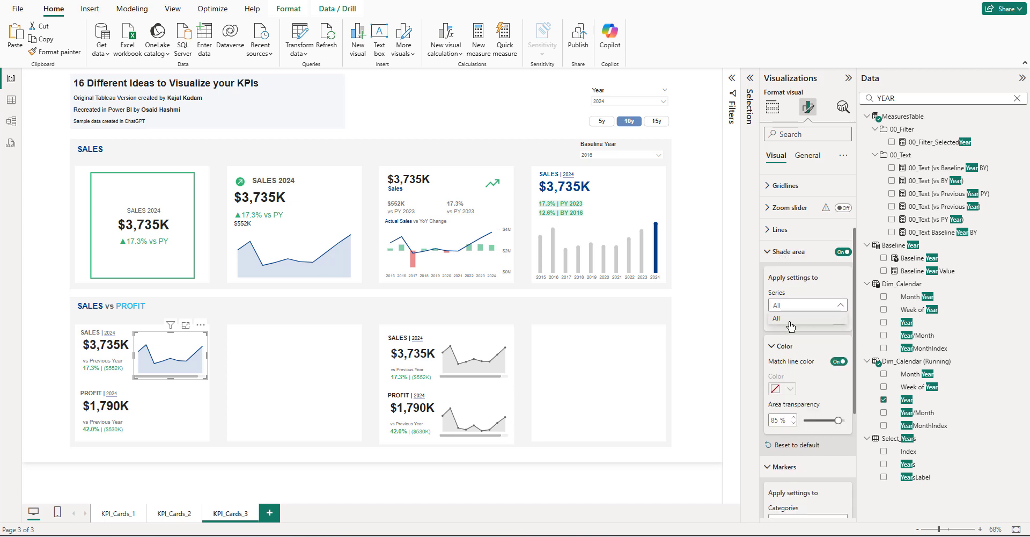
pyautogui.click(790, 324)
pyautogui.scroll(-3, 812, 363)
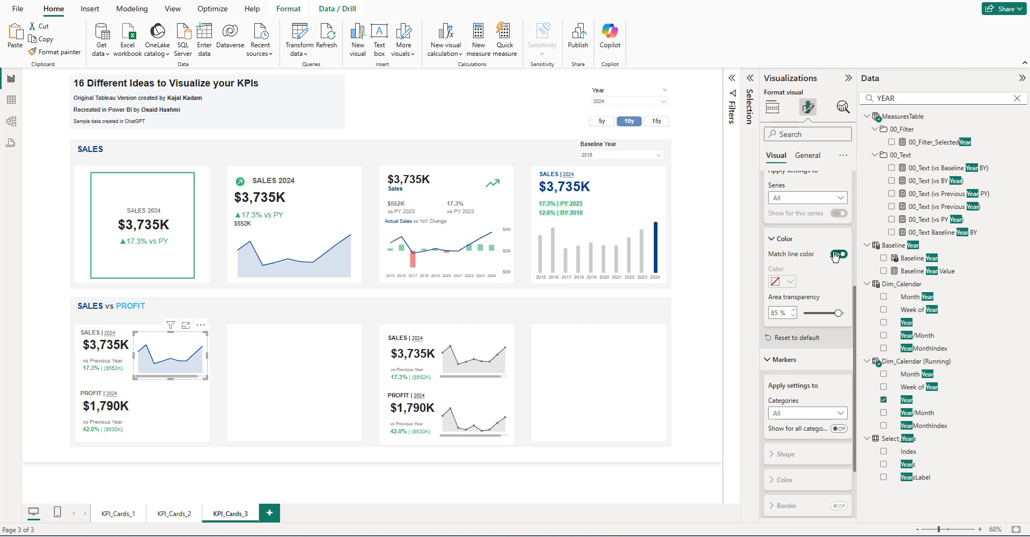
pyautogui.scroll(3, 782, 270)
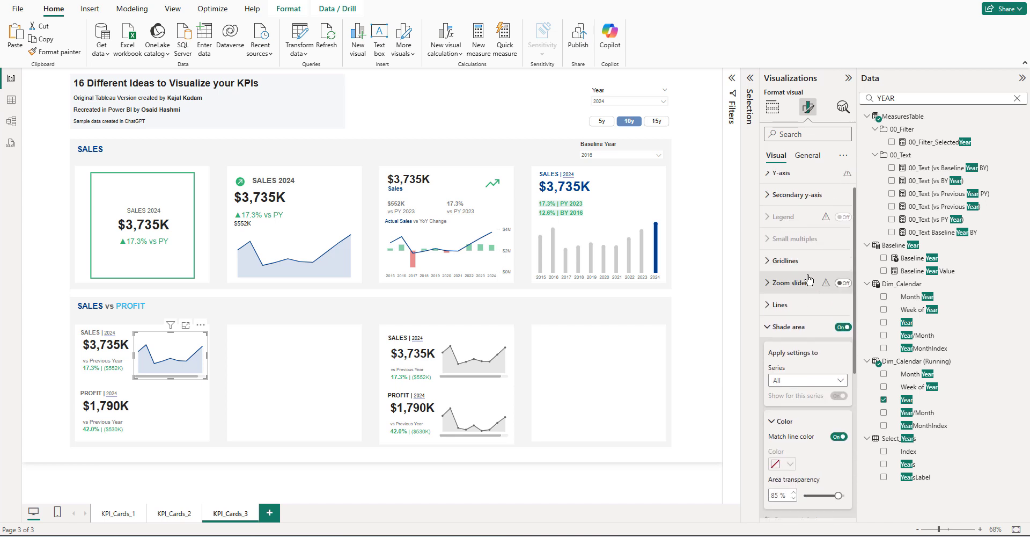
# - Try dark gray and black for the sales area chart's line, and settle on the near-black theme shade
pyautogui.click(785, 284)
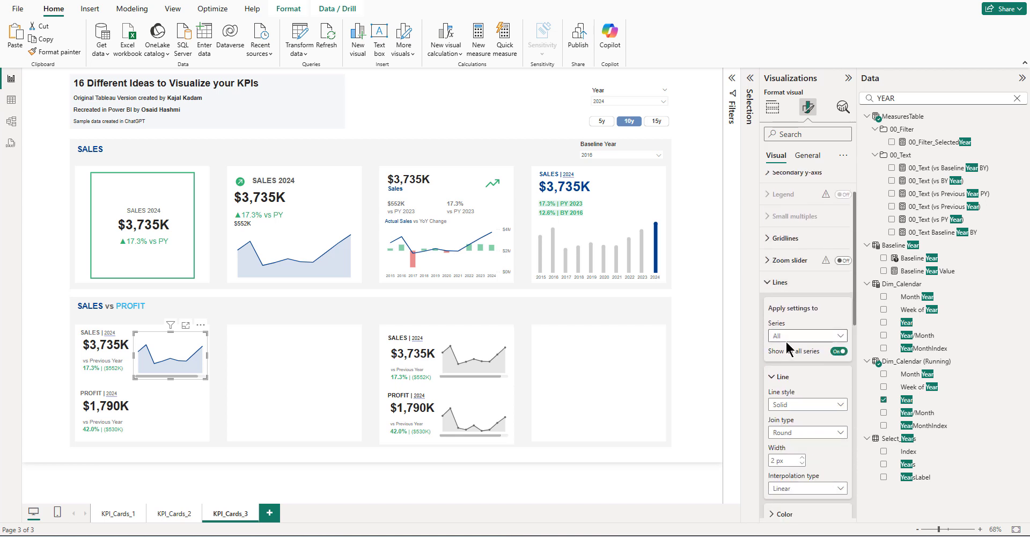
pyautogui.scroll(-5, 786, 340)
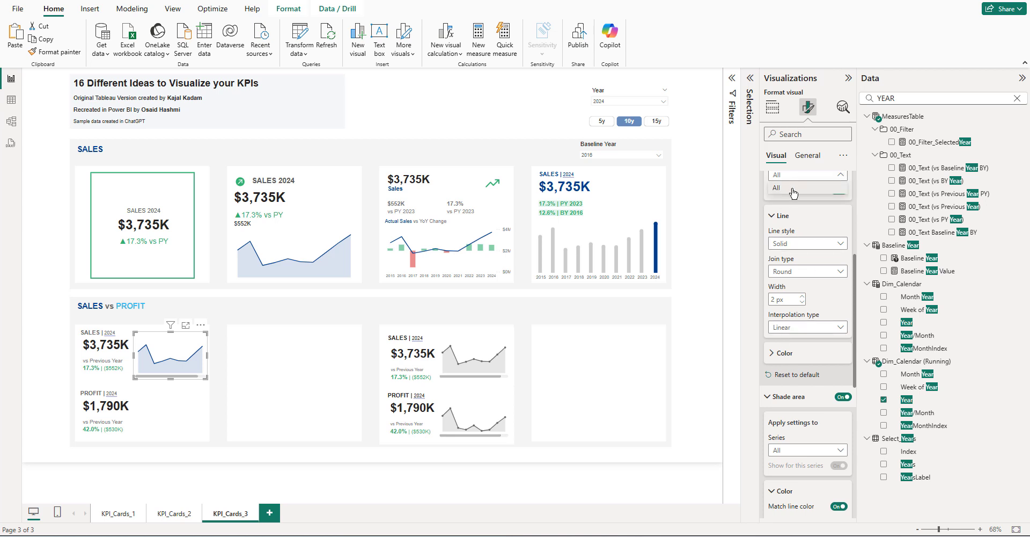
pyautogui.click(790, 353)
pyautogui.scroll(-3, 788, 344)
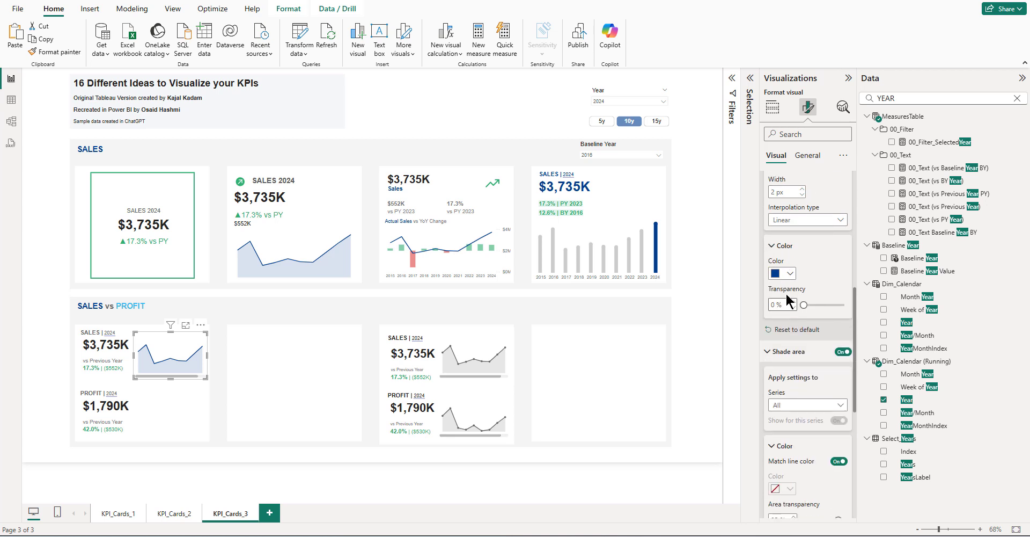
pyautogui.click(792, 274)
pyautogui.click(785, 396)
pyautogui.click(790, 274)
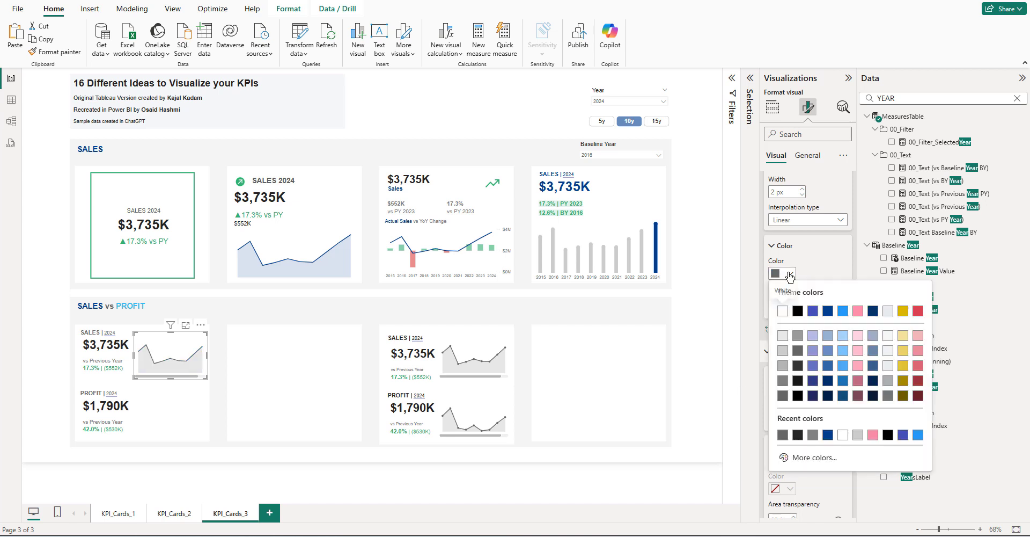
pyautogui.click(798, 312)
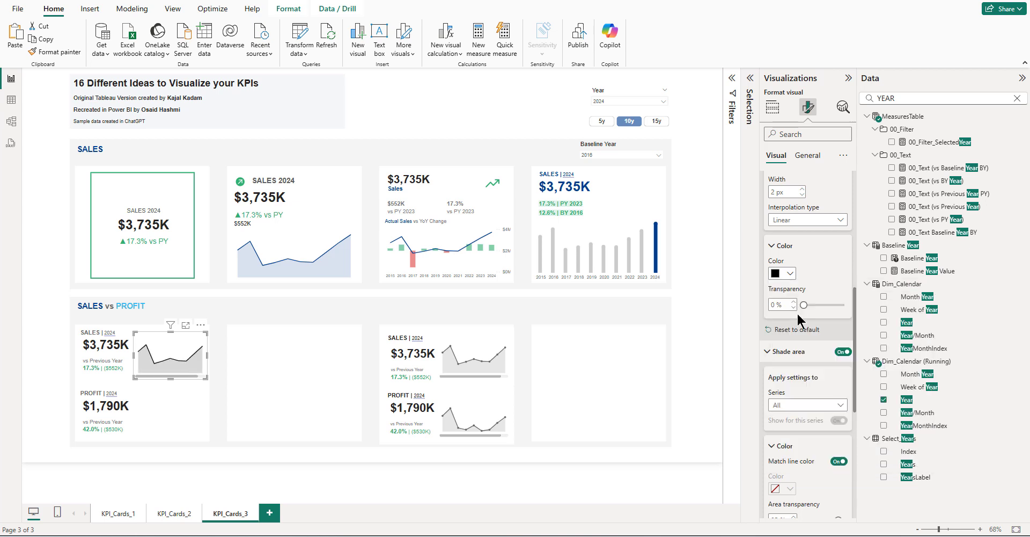
pyautogui.click(790, 273)
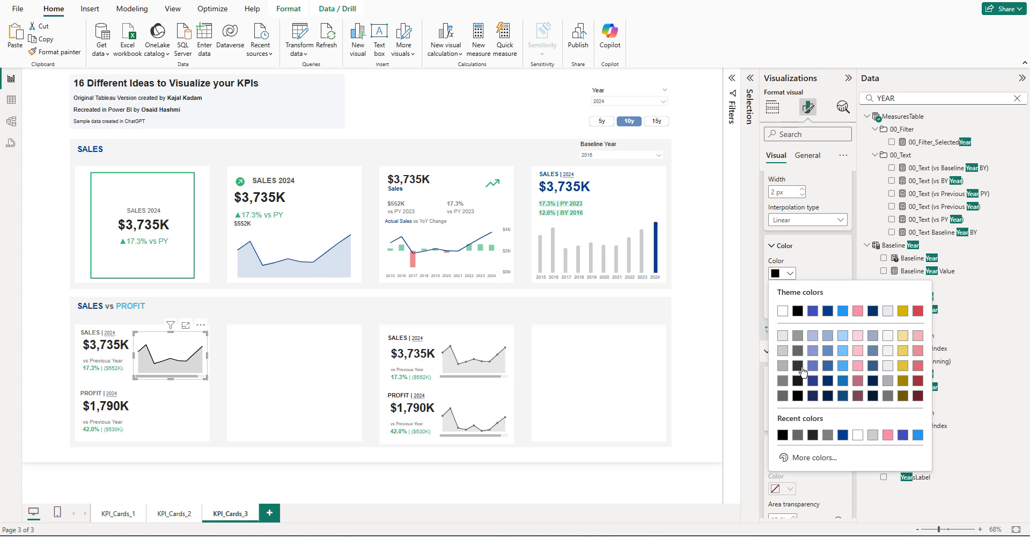
pyautogui.click(797, 385)
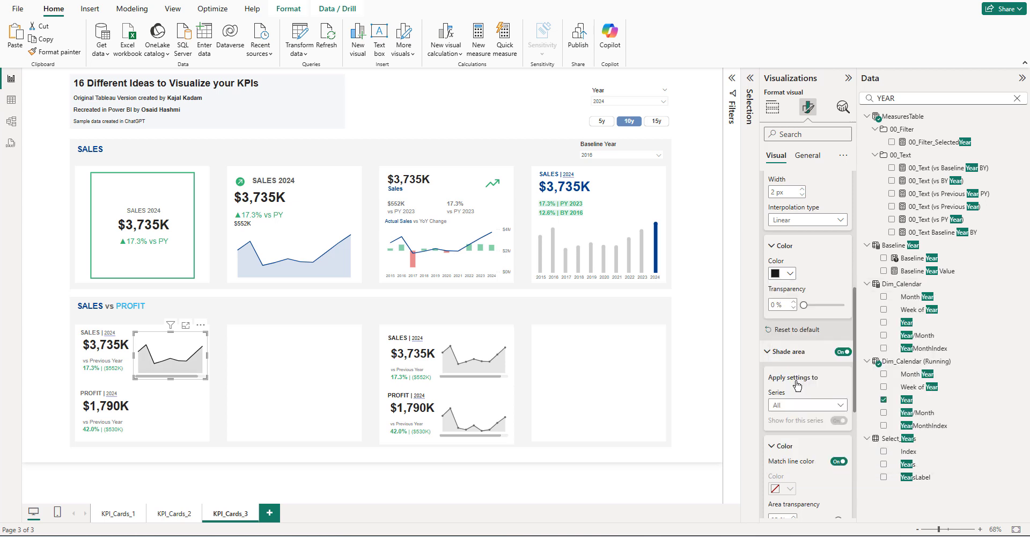
# - Show round 3 px markers for all categories on the sales area chart and set its line width to 1 px
pyautogui.scroll(3, 816, 262)
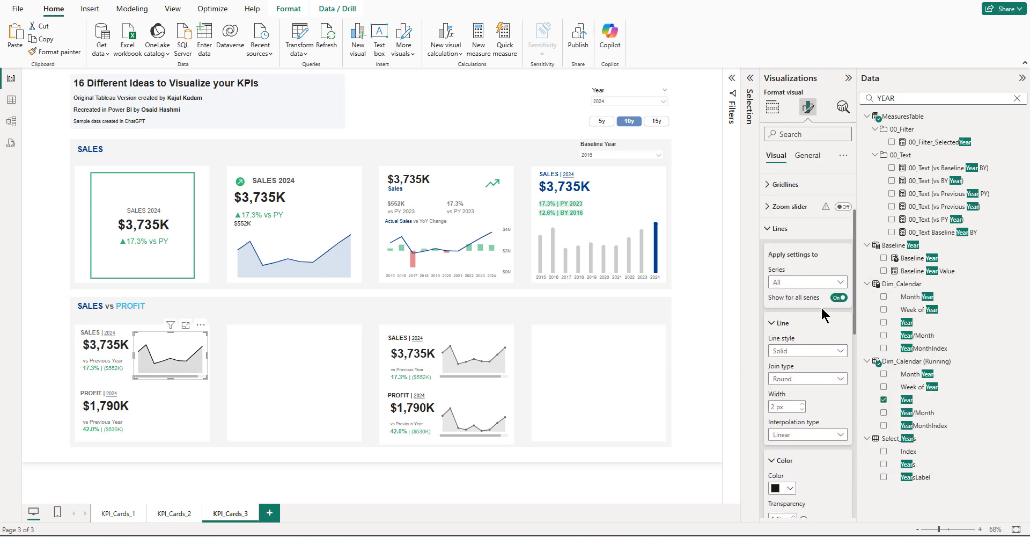
pyautogui.click(786, 230)
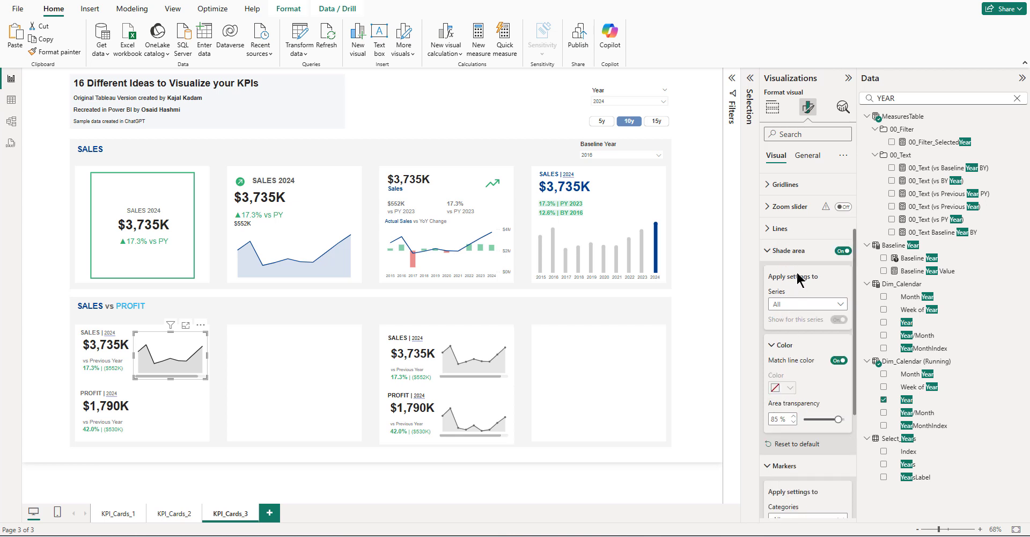
pyautogui.click(792, 250)
pyautogui.click(798, 328)
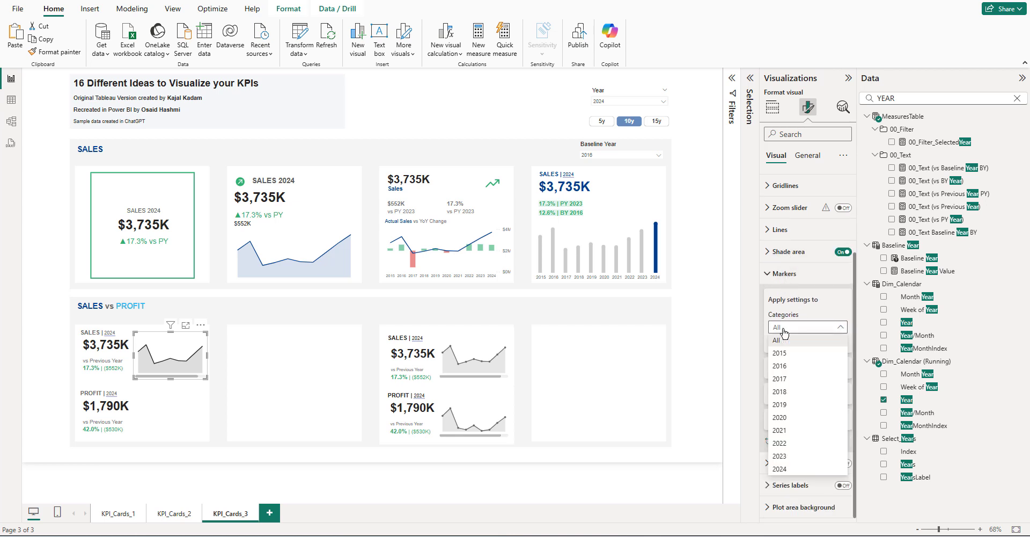
pyautogui.click(802, 313)
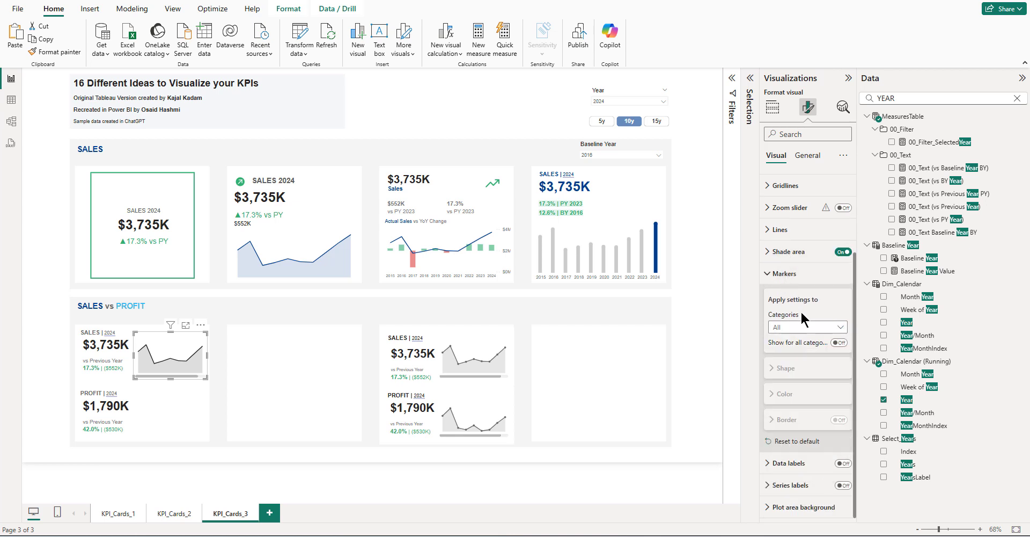
pyautogui.click(839, 342)
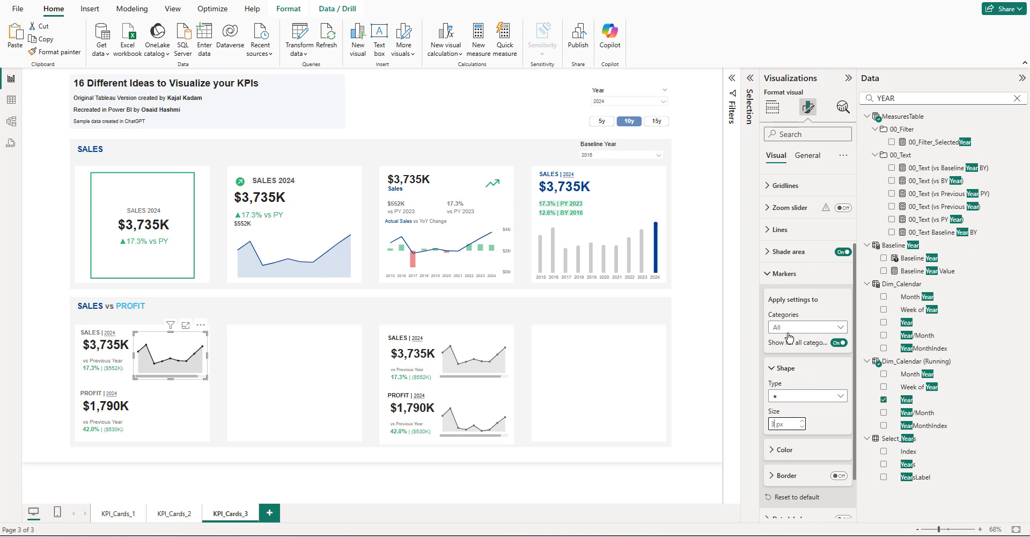
pyautogui.click(780, 229)
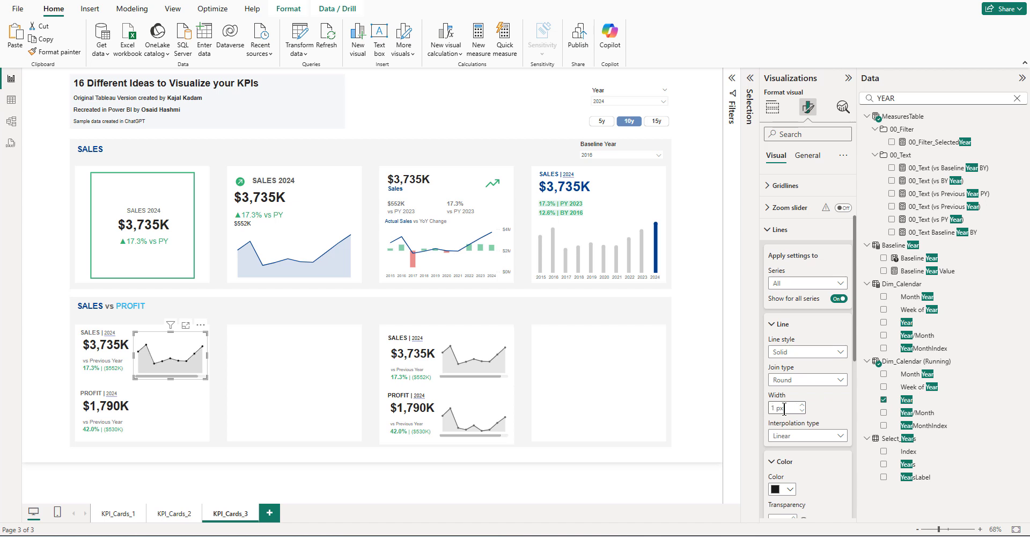
pyautogui.click(49, 364)
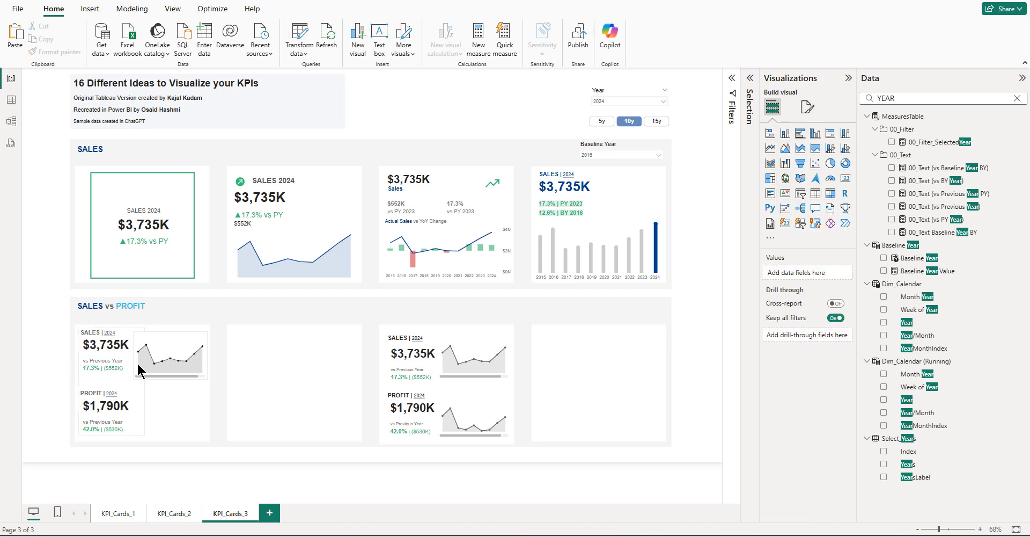
# - Duplicate the sales area chart and place the copy beside the profit card, directly below the original
pyautogui.click(177, 352)
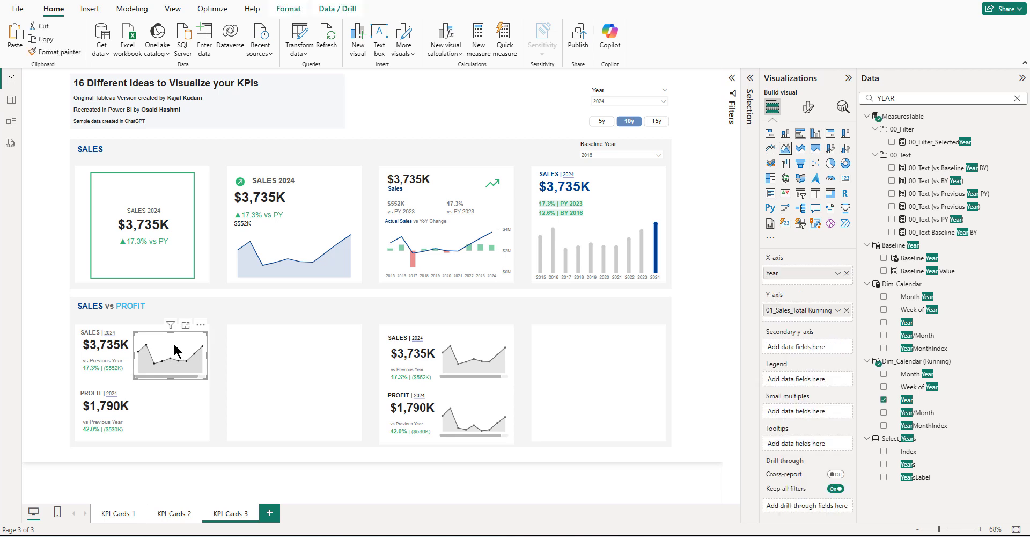
pyautogui.hotkey('ctrl', 'v')
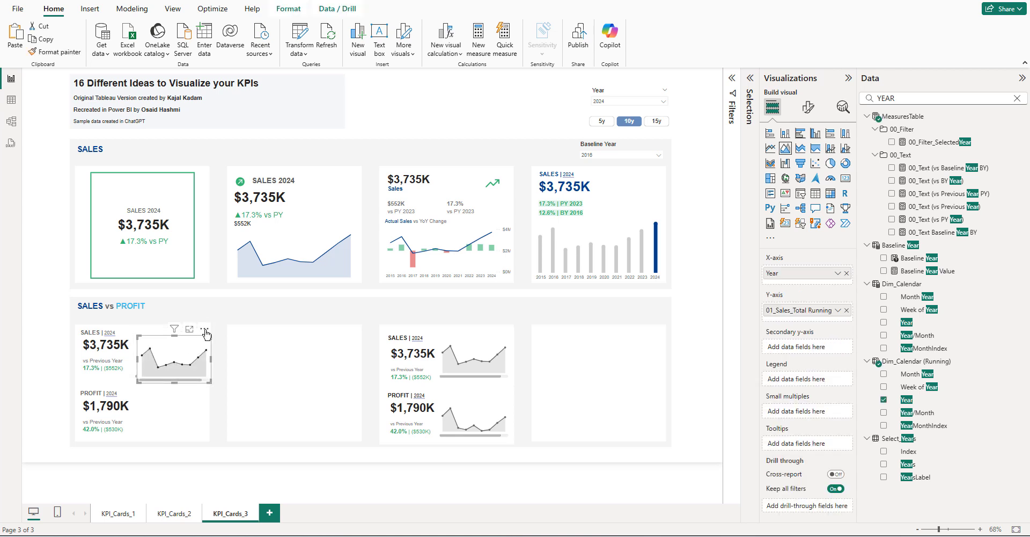
pyautogui.moveTo(203, 328); pyautogui.dragTo(205, 387)
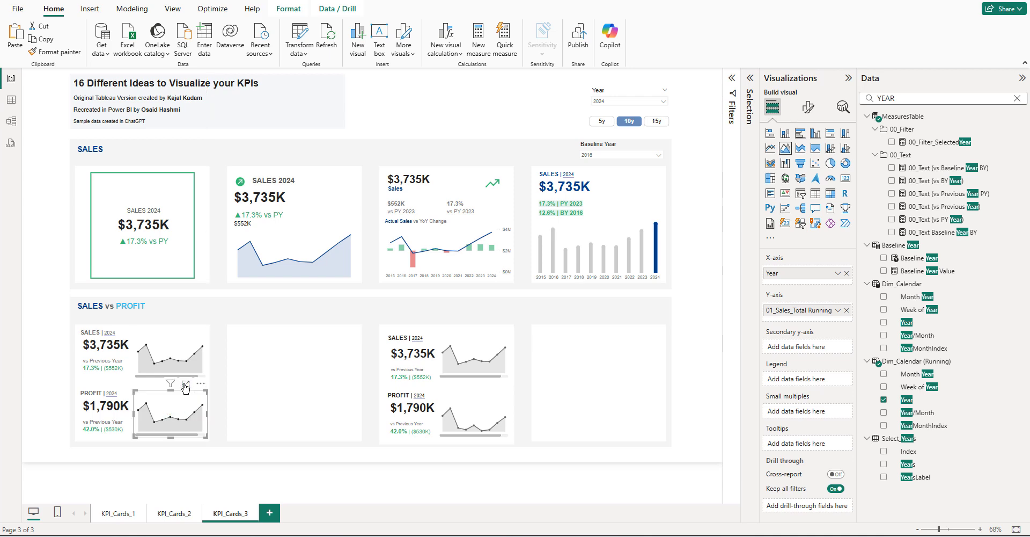
# - Replace the sales measure on the lower area chart's Y-axis with 02_Profit_Total Running
pyautogui.click(846, 309)
pyautogui.doubleClick(906, 98)
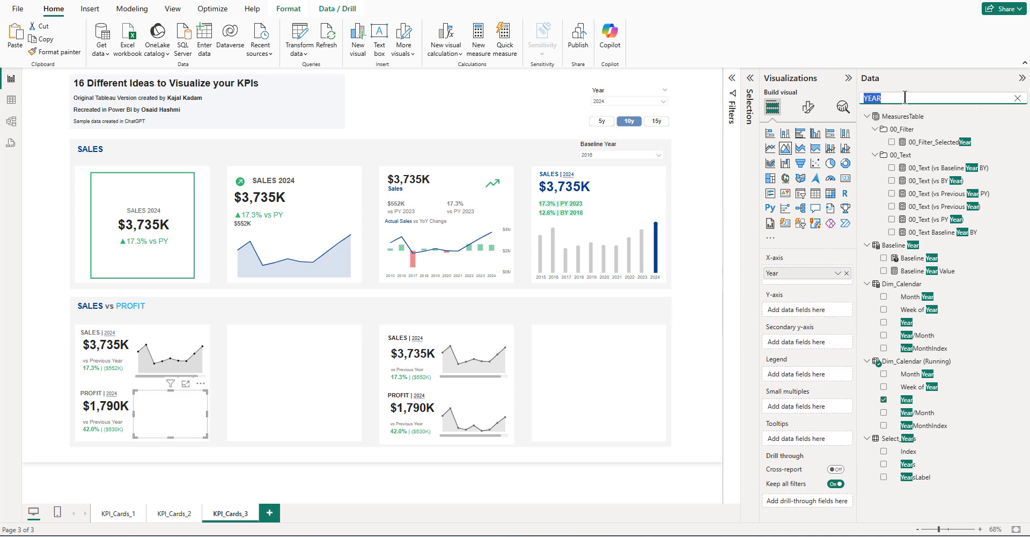
pyautogui.write('RUNNING')
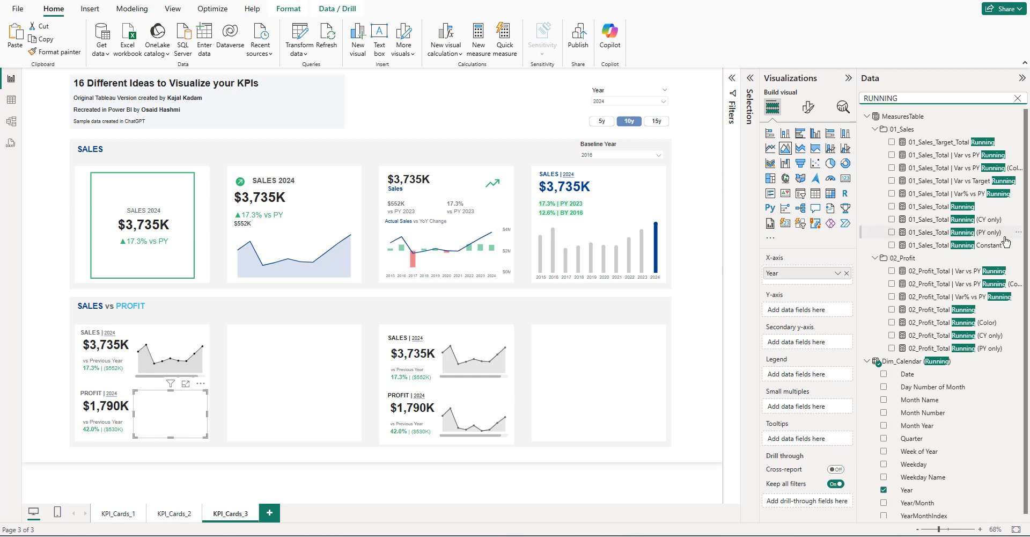
pyautogui.moveTo(953, 309); pyautogui.dragTo(802, 309)
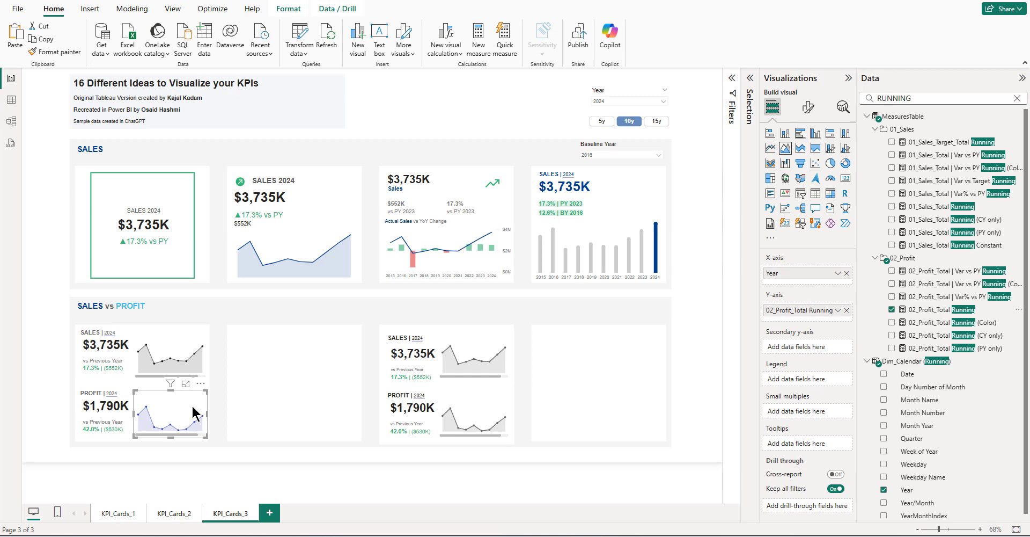
# - Set the profit area chart's line color to the near-black theme shade for all series
pyautogui.click(808, 107)
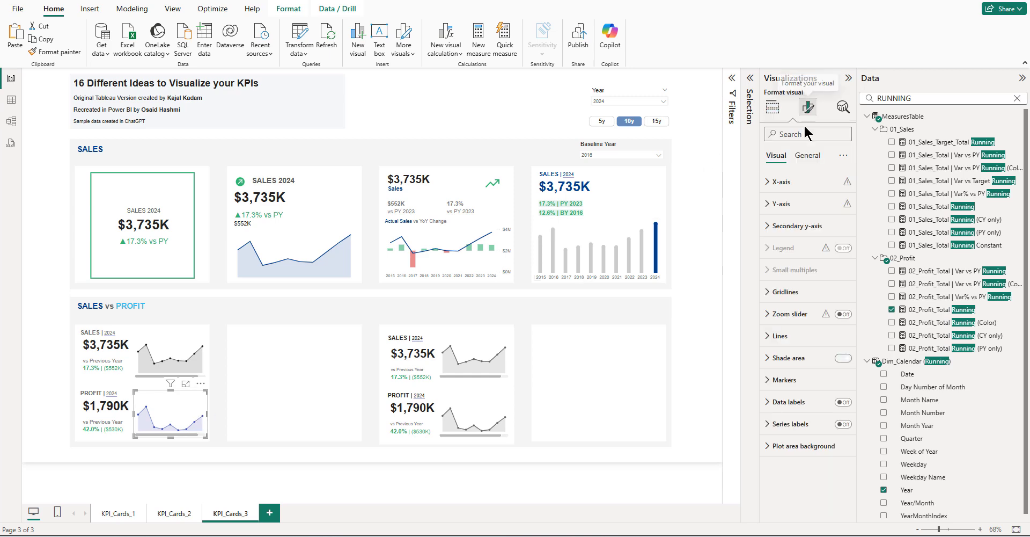
pyautogui.click(780, 336)
pyautogui.scroll(-3, 788, 327)
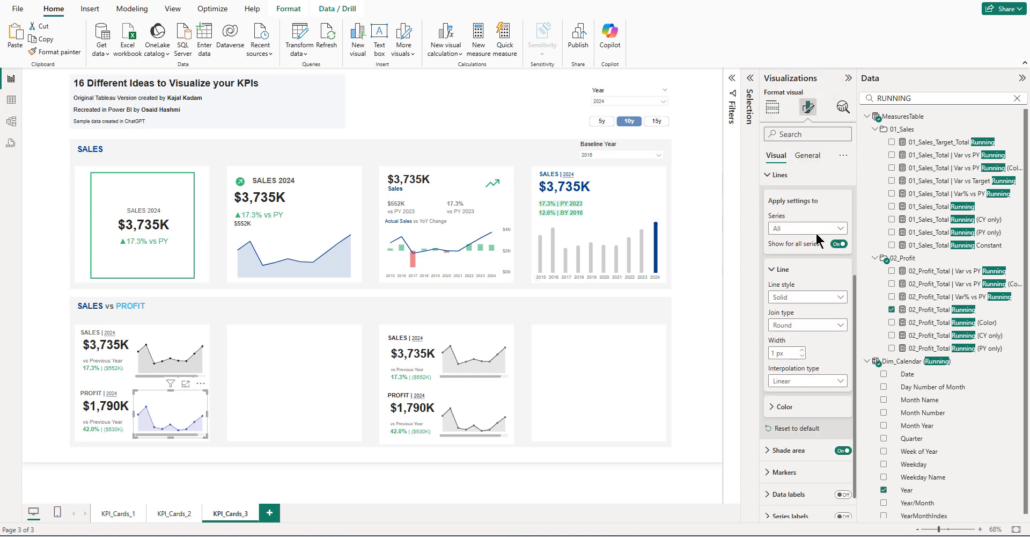
pyautogui.scroll(-1, 810, 355)
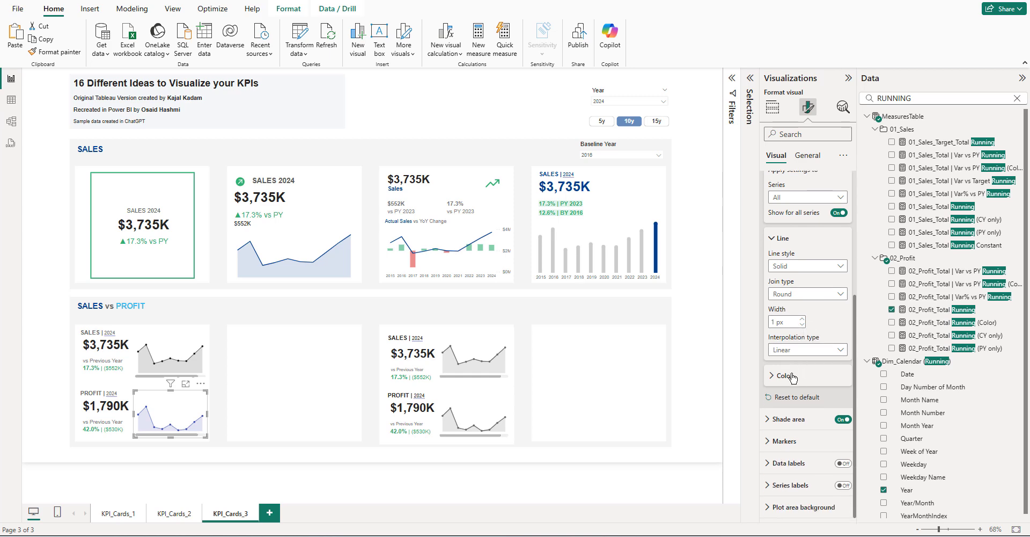
pyautogui.click(792, 376)
pyautogui.scroll(-2, 792, 377)
pyautogui.click(791, 342)
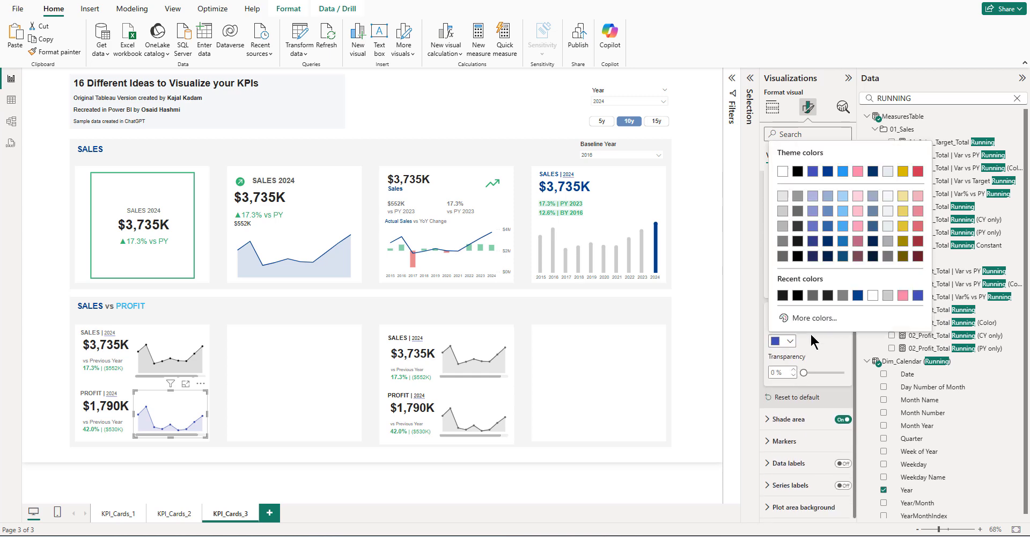
pyautogui.click(798, 247)
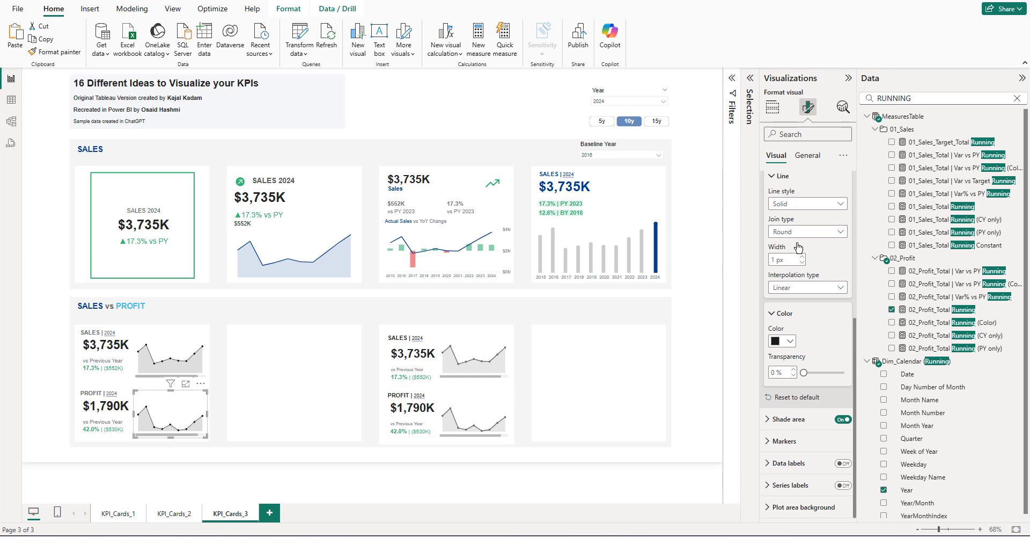
# - Apply the same near-black theme shade to the sales area chart's line and clear the chart selection
pyautogui.click(183, 357)
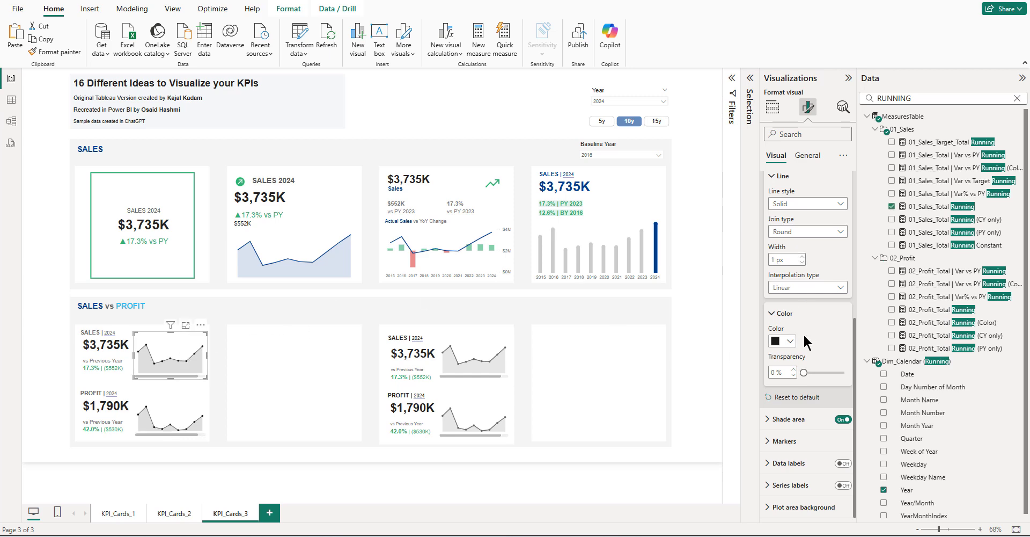
pyautogui.click(790, 341)
pyautogui.click(800, 251)
pyautogui.click(172, 405)
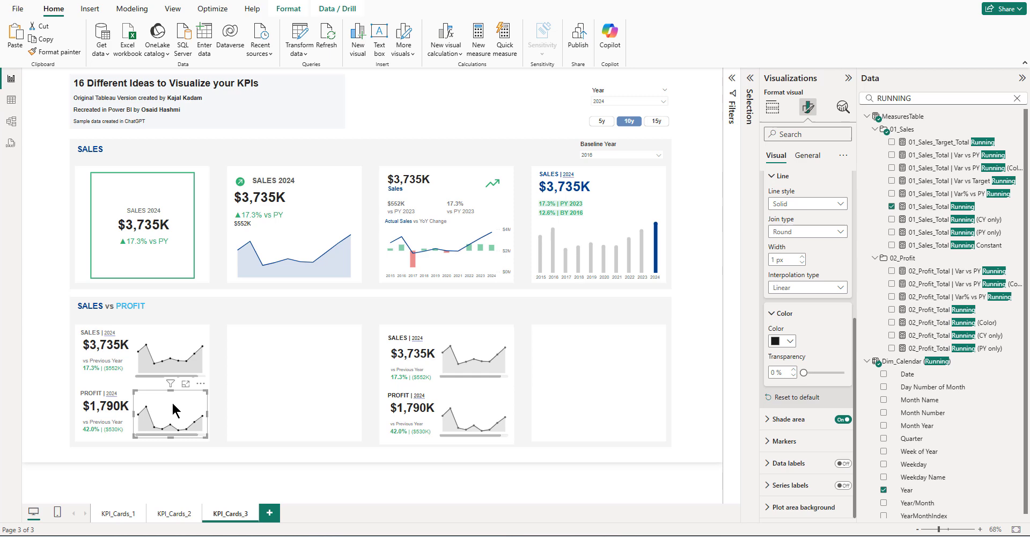
pyautogui.click(220, 404)
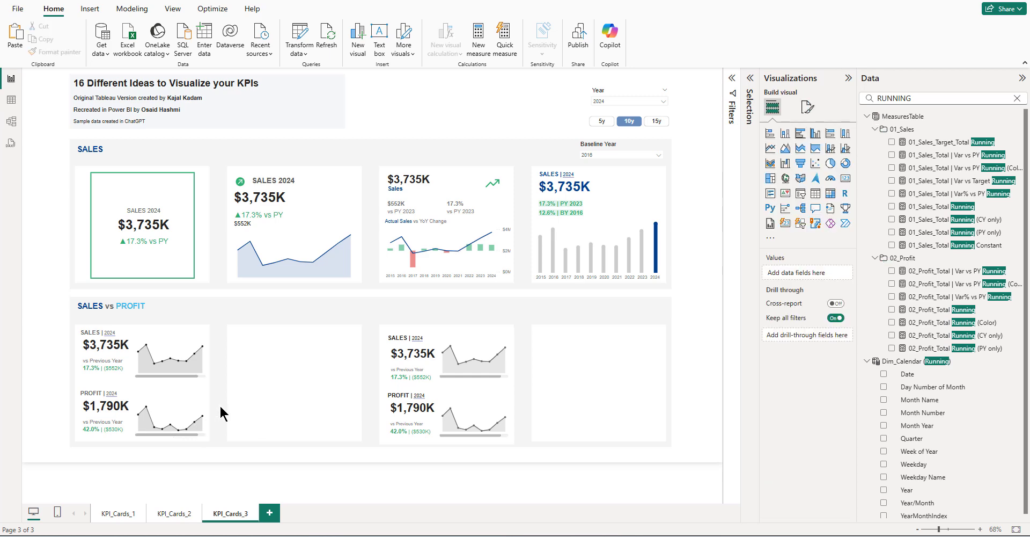
# - Check the area charts with the 5y range, return to 10y, and undo the accidental move of the profit chart
pyautogui.click(600, 125)
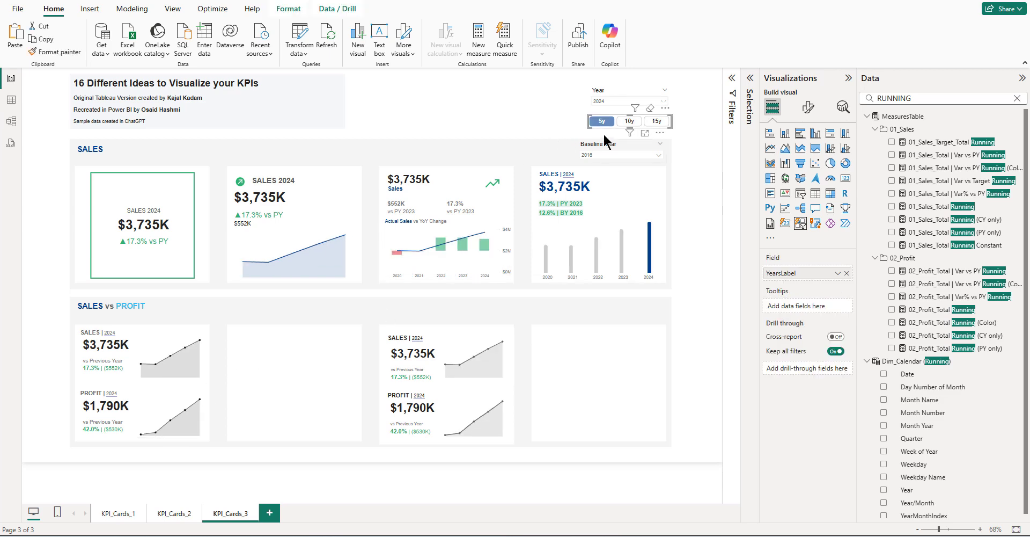
pyautogui.click(629, 121)
pyautogui.moveTo(189, 434); pyautogui.dragTo(200, 432)
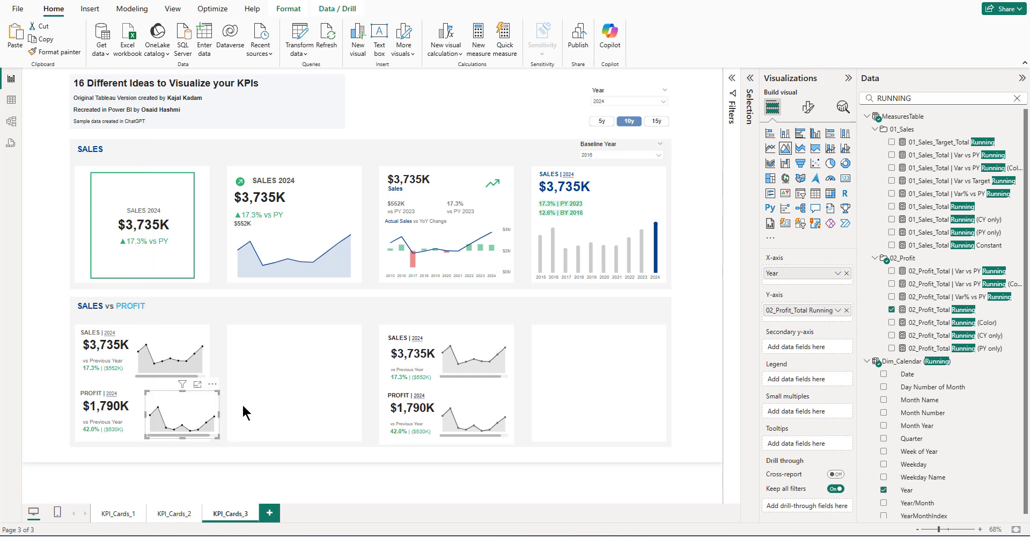
pyautogui.hotkey('ctrl', 'z')
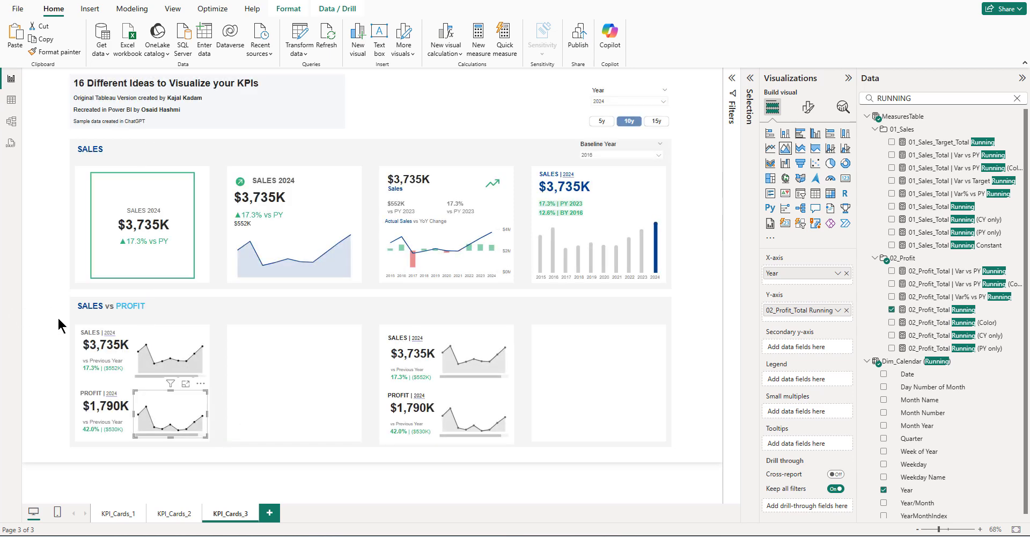
# - Group the sales and profit cards with their two area charts in the first SALES vs PROFIT slot
pyautogui.moveTo(51, 316); pyautogui.dragTo(217, 454)
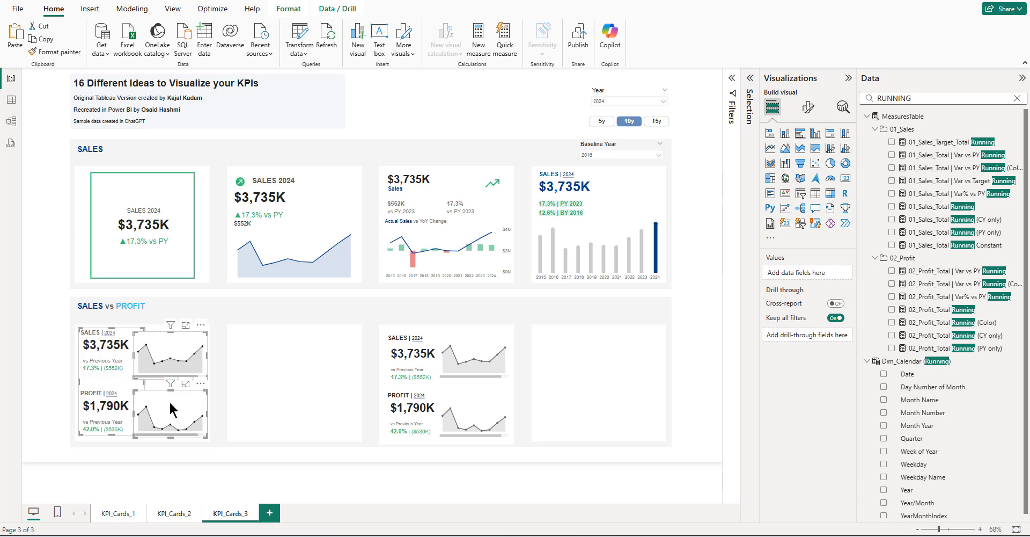
pyautogui.rightClick(170, 403)
pyautogui.moveTo(230, 435)
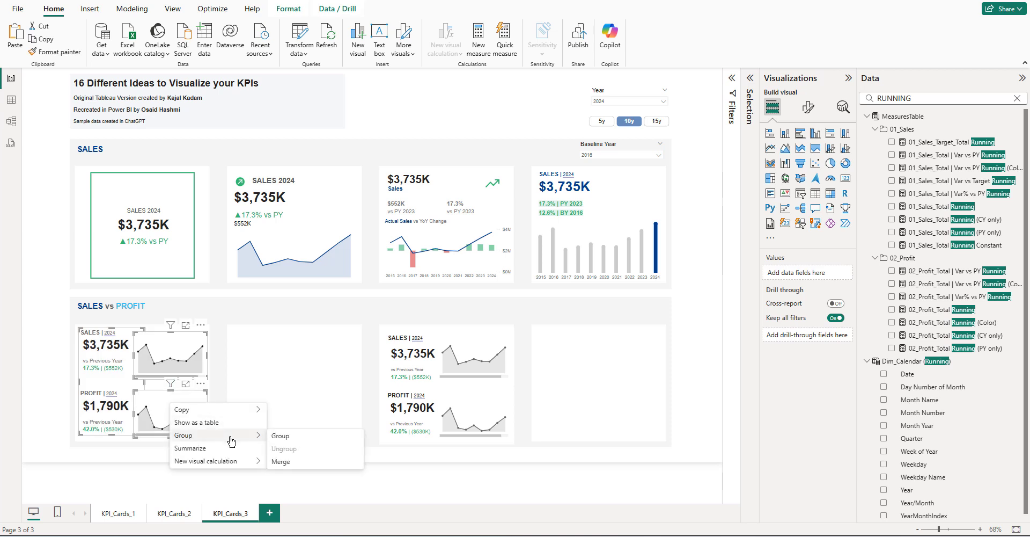
pyautogui.click(284, 437)
pyautogui.click(51, 367)
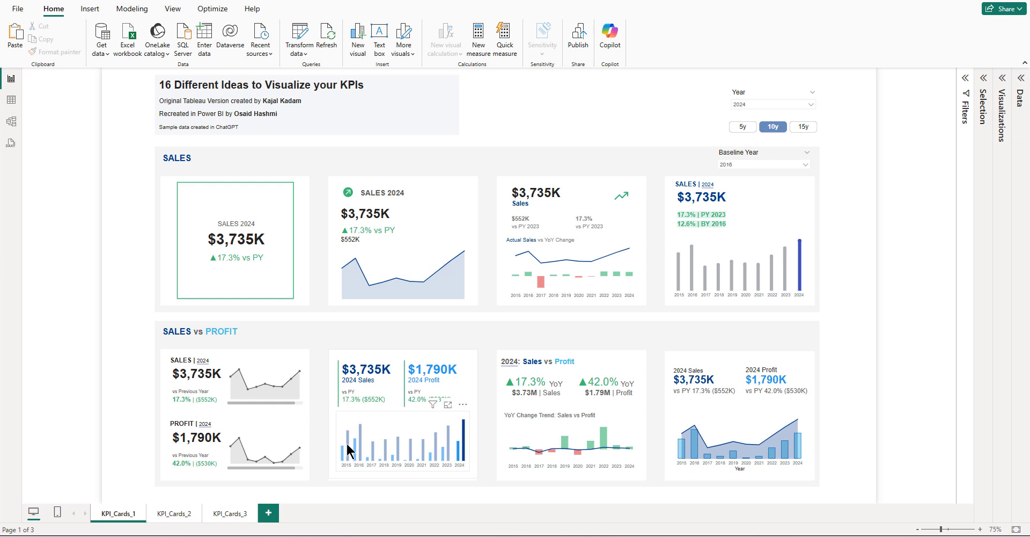
# - Copy the second SALES vs PROFIT visual from KPI_Cards_1 into the fourth slot on KPI_Cards_3 as a reference
pyautogui.click(469, 379)
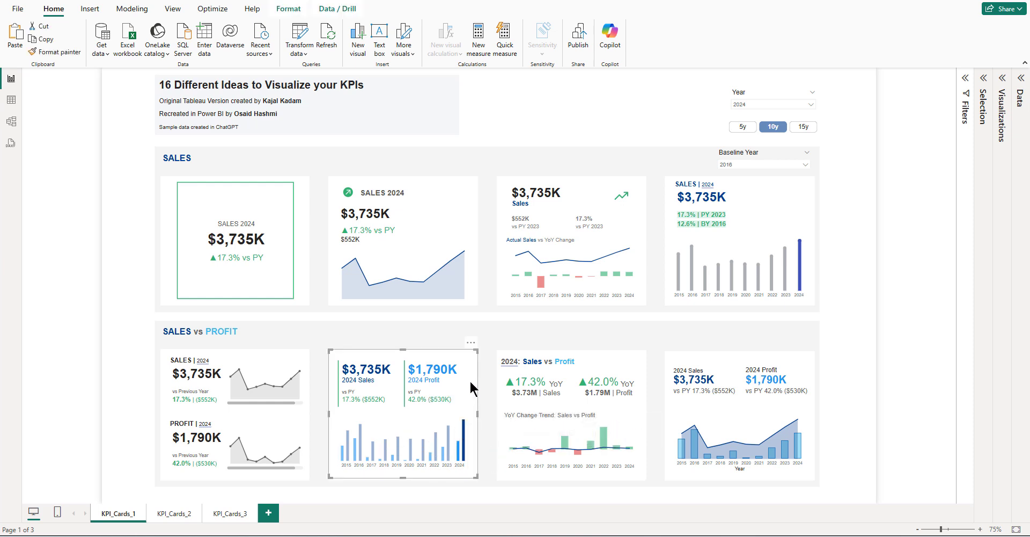
pyautogui.click(239, 523)
pyautogui.click(363, 448)
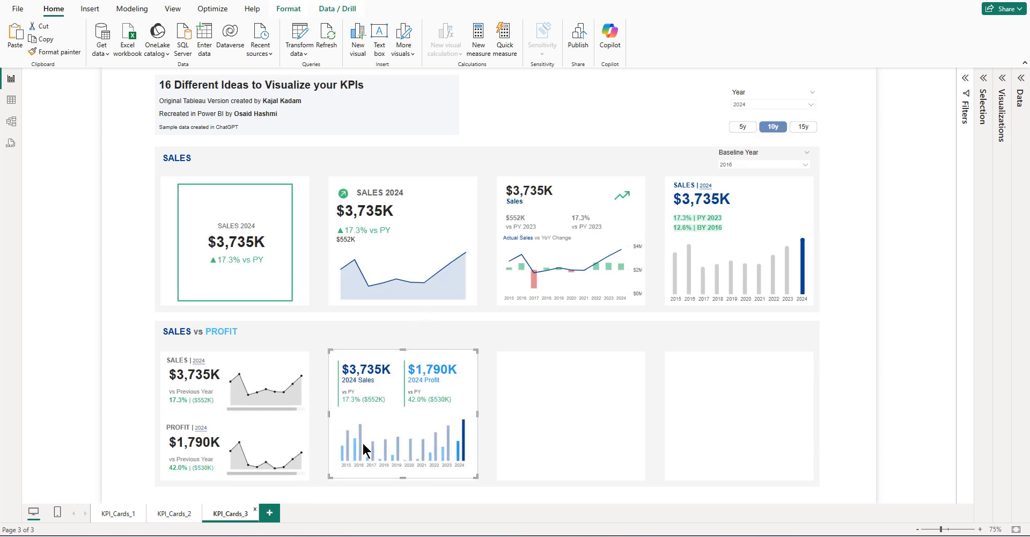
pyautogui.moveTo(475, 375); pyautogui.dragTo(814, 378)
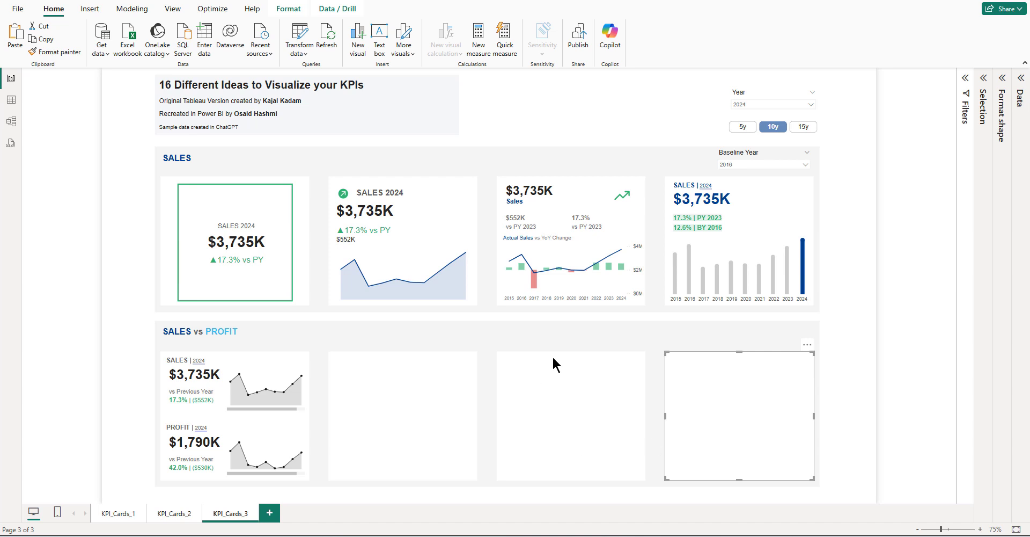
pyautogui.click(840, 359)
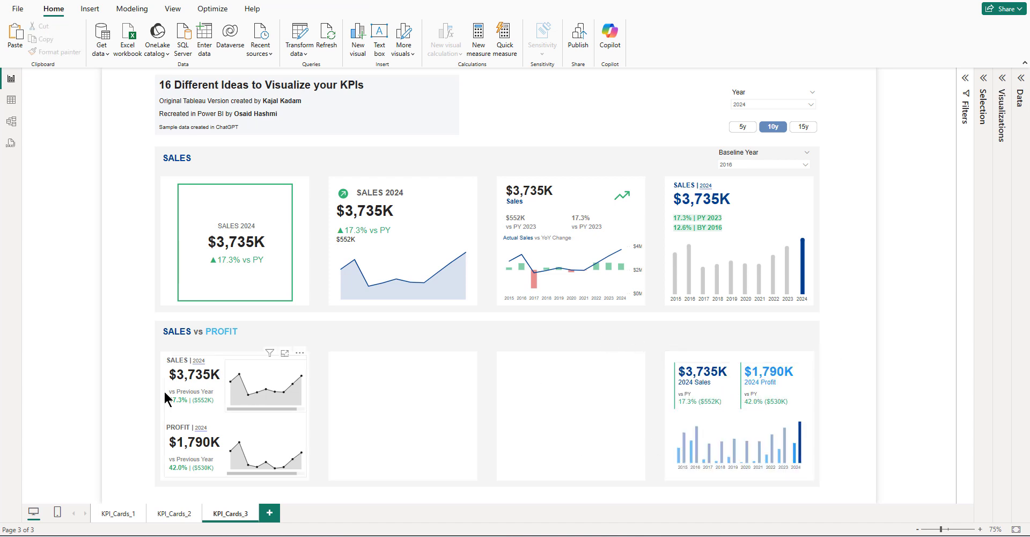
# - Duplicate the sales card from the first SALES vs PROFIT visual and place the copy in the empty second slot
pyautogui.click(200, 394)
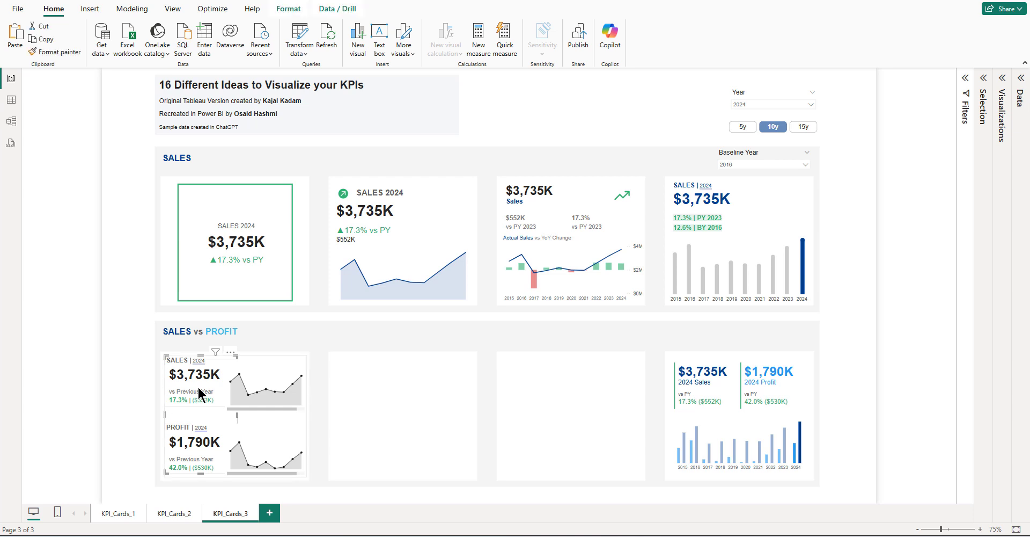
pyautogui.click(199, 394)
pyautogui.hotkey('ctrl', 'v')
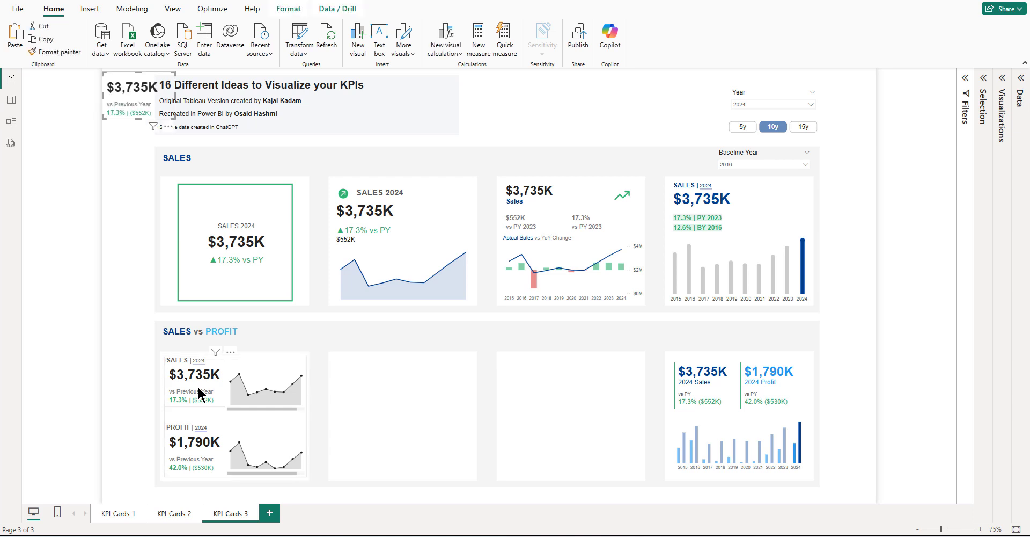
pyautogui.moveTo(167, 129); pyautogui.dragTo(400, 417)
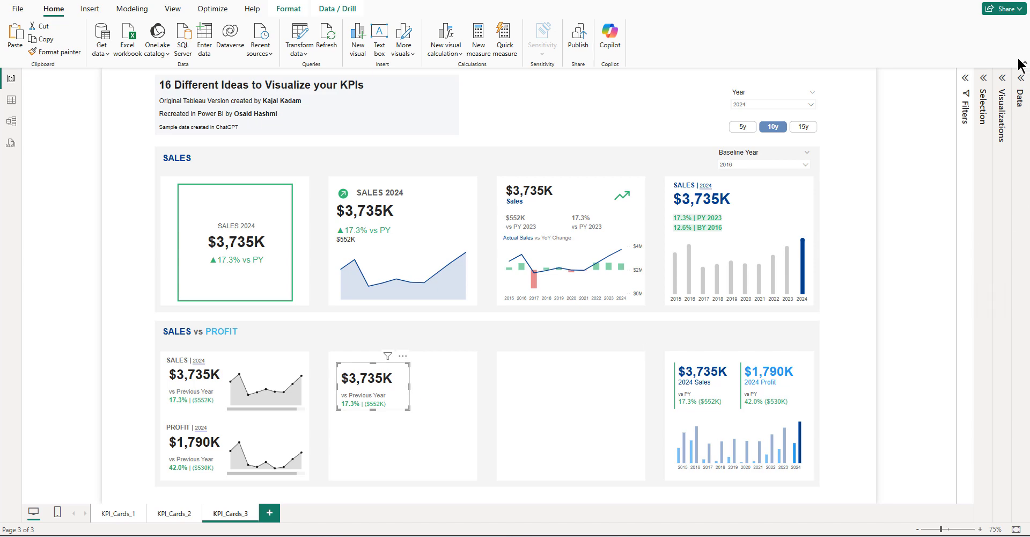
# - Add the 02_Profit_Total measure to the copied sales card and widen the card across the second slot
pyautogui.click(1019, 87)
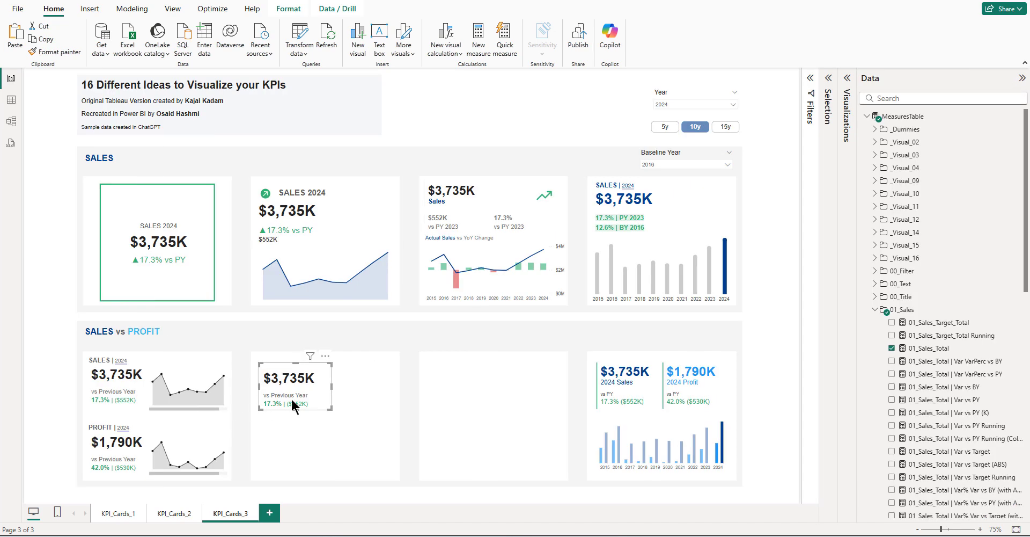
pyautogui.click(847, 79)
pyautogui.click(1023, 78)
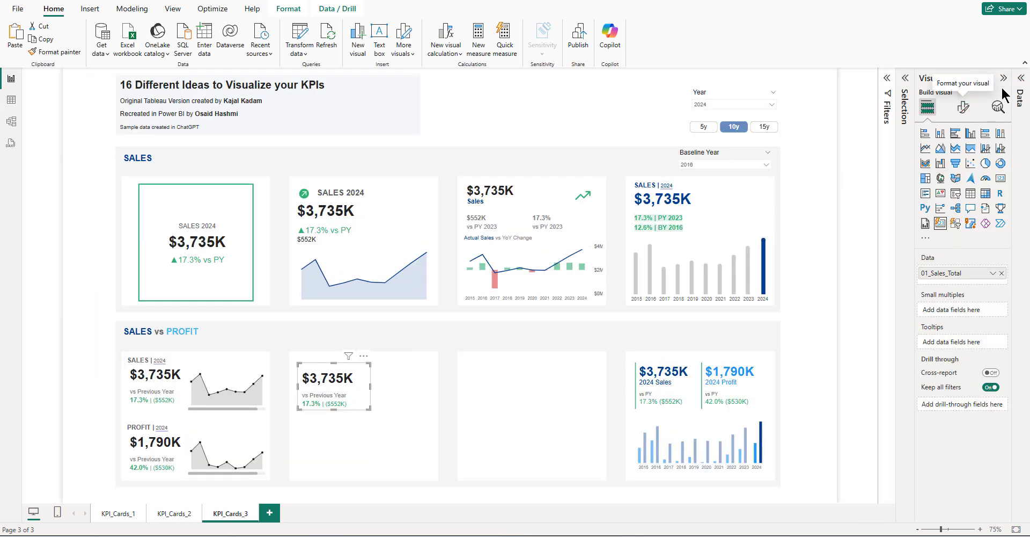
pyautogui.click(1021, 78)
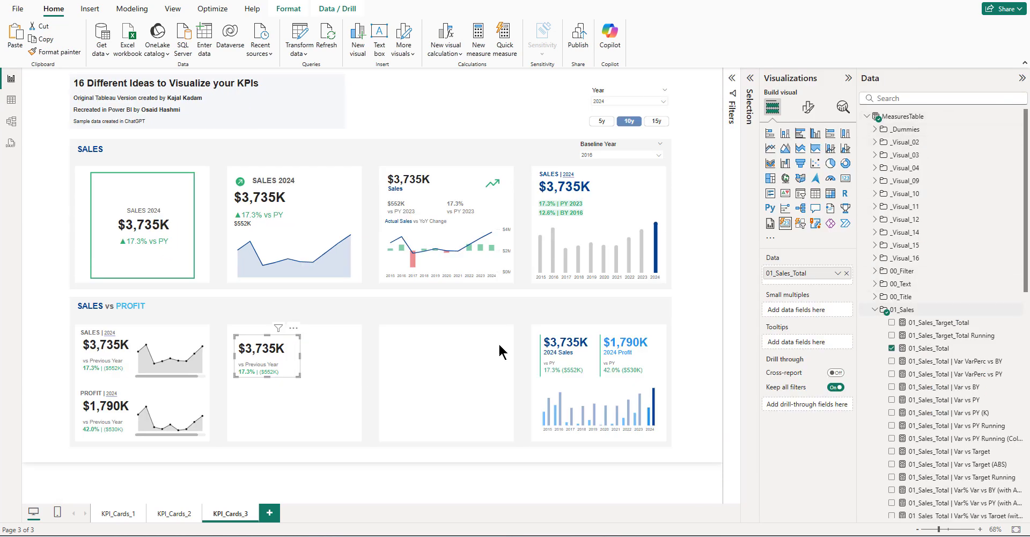
pyautogui.click(892, 98)
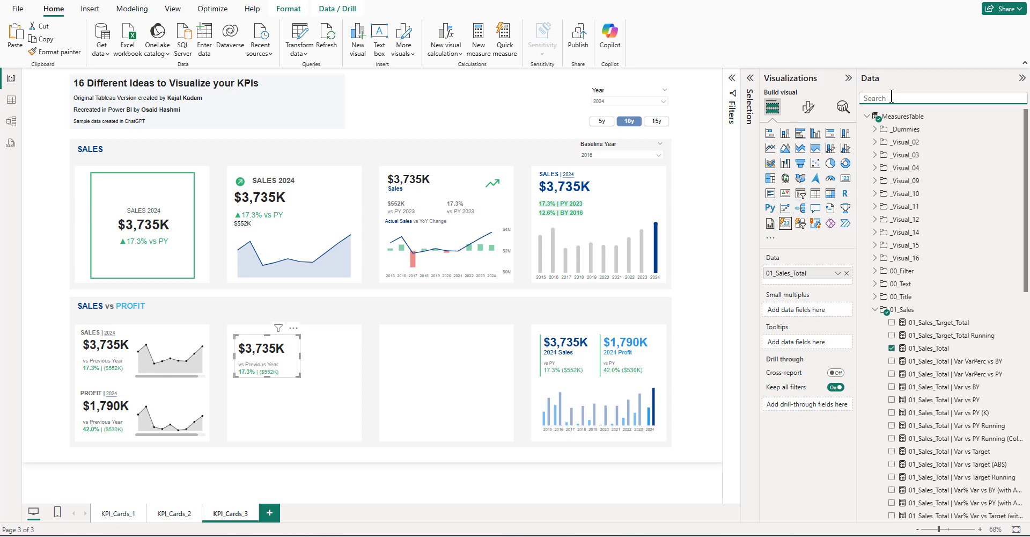
pyautogui.write('PROFIT')
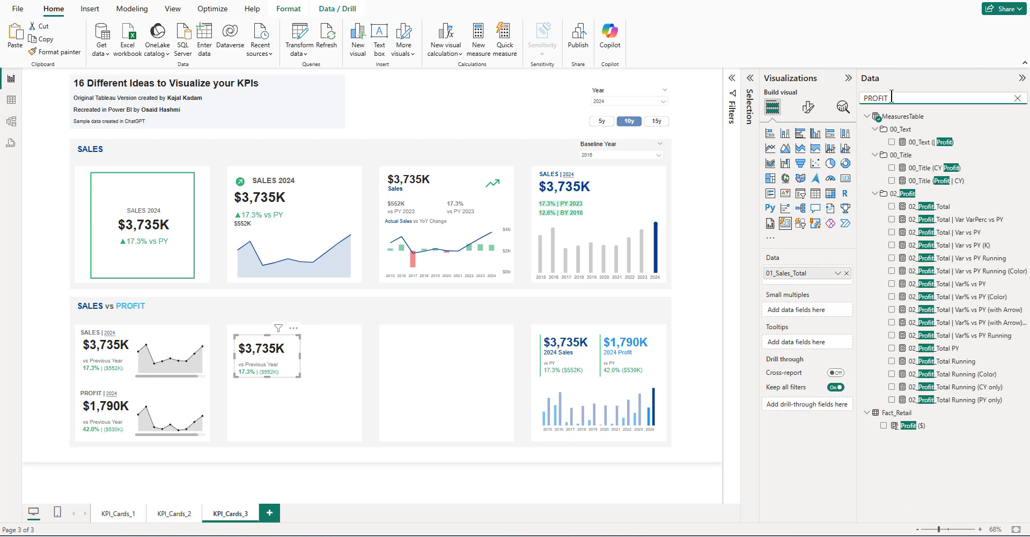
pyautogui.write('_TOTAL')
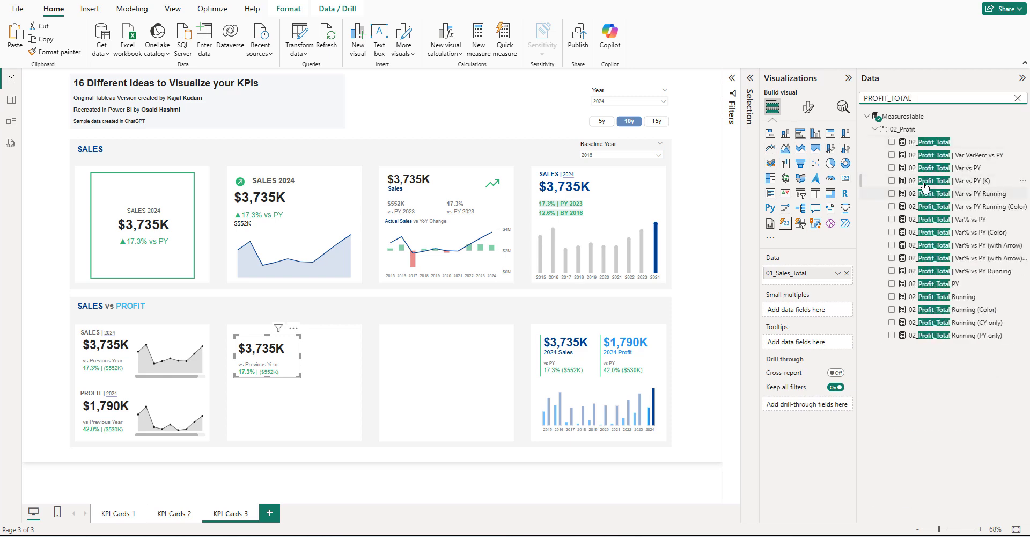
pyautogui.click(892, 141)
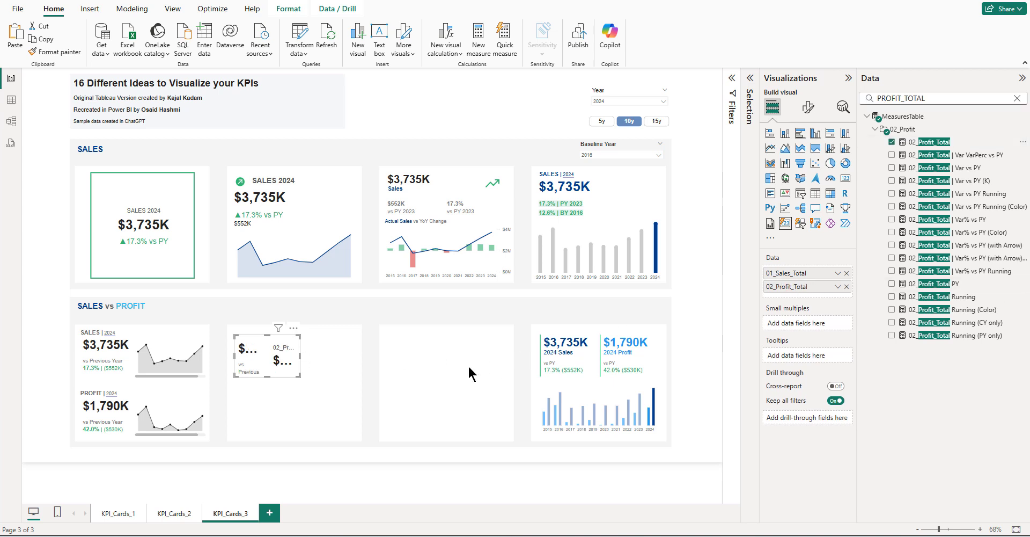
pyautogui.moveTo(300, 355); pyautogui.dragTo(358, 356)
pyautogui.moveTo(234, 357); pyautogui.dragTo(231, 356)
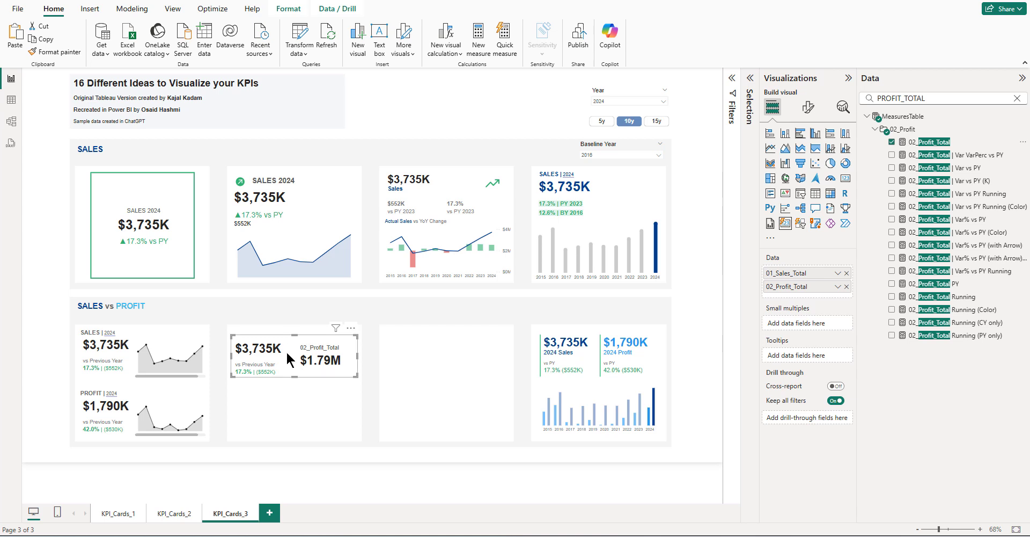
# - Format the 02_Profit_Total callout value in the second-slot card with Thousands display units and 0 decimal places
pyautogui.click(808, 107)
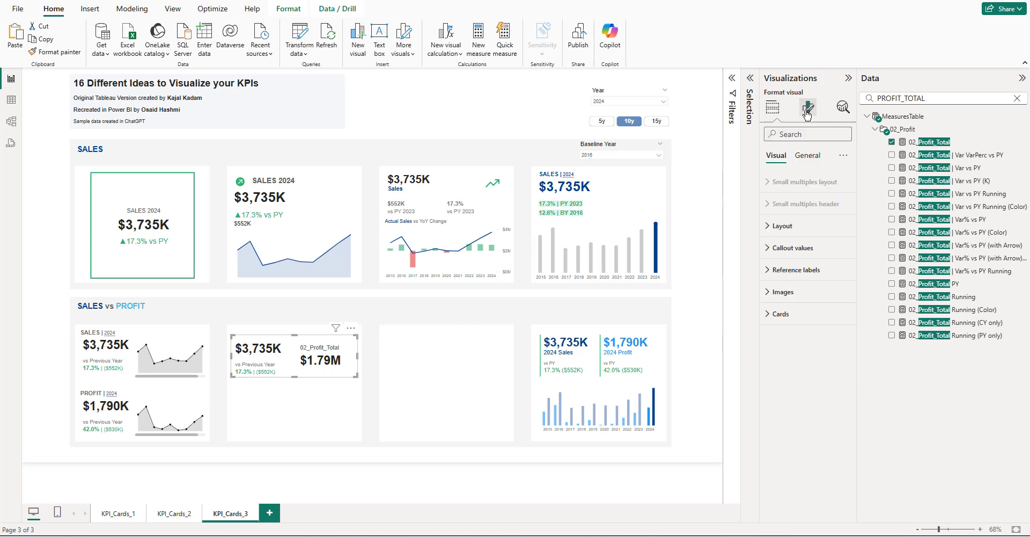
pyautogui.click(793, 248)
pyautogui.click(788, 303)
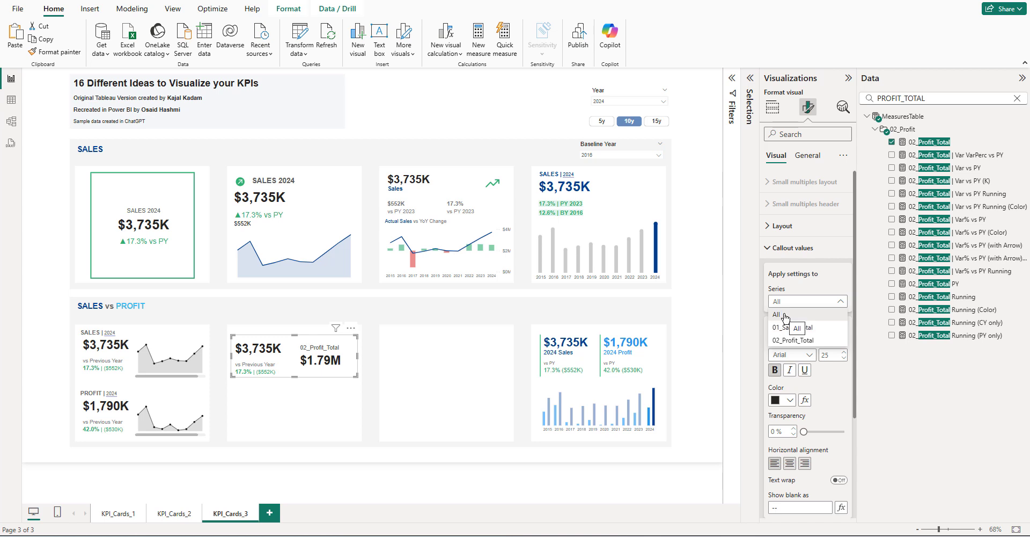
pyautogui.click(785, 315)
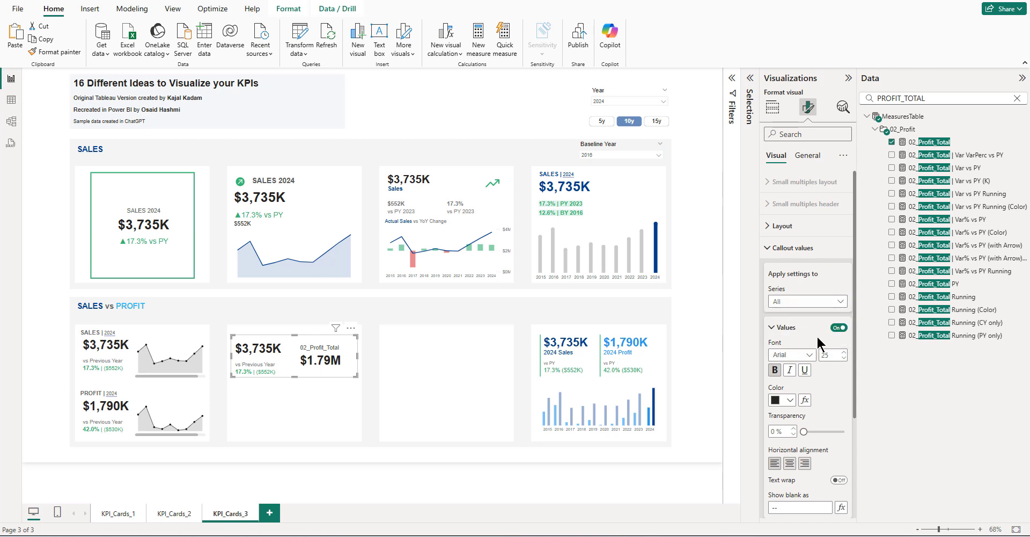
pyautogui.scroll(-1, 816, 335)
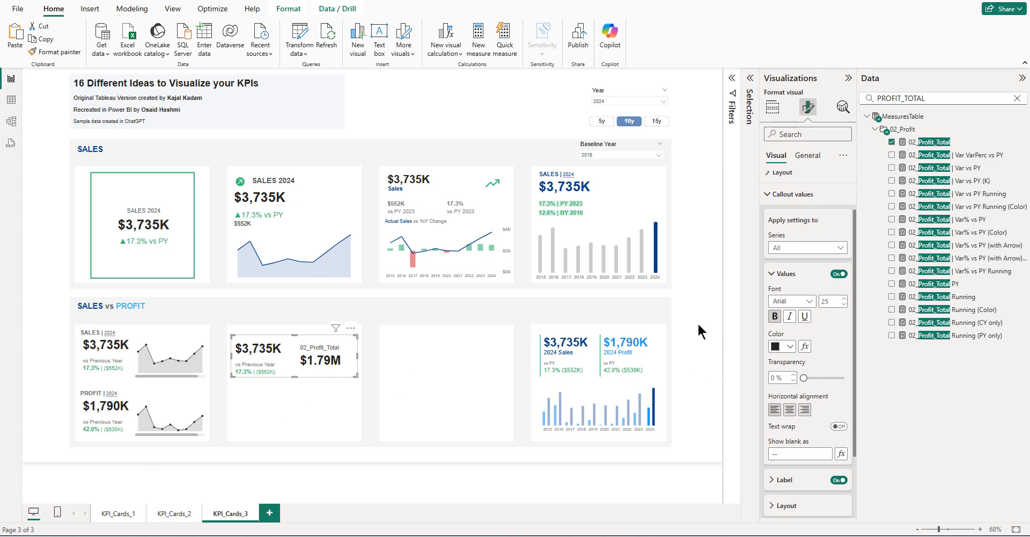
pyautogui.click(788, 248)
pyautogui.click(781, 286)
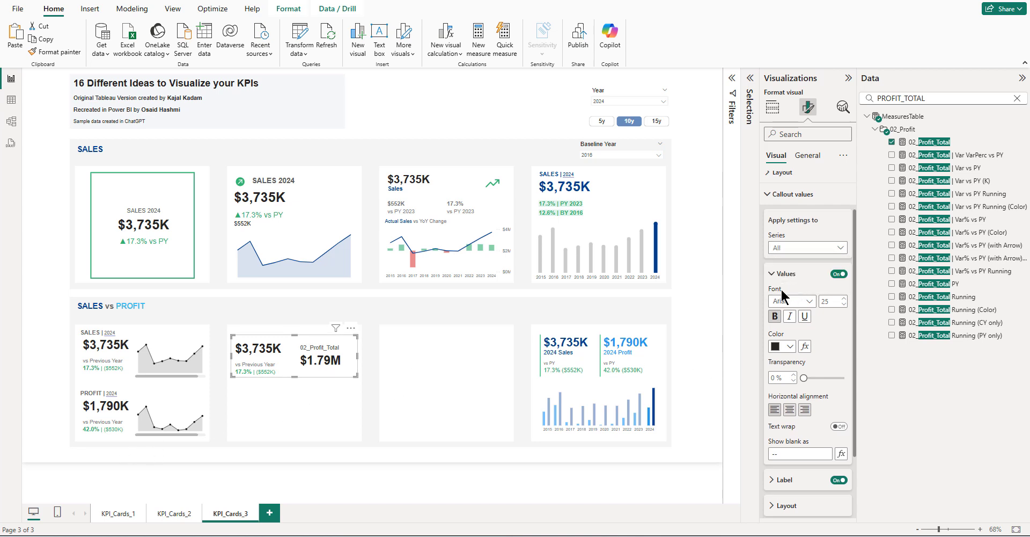
pyautogui.scroll(-3, 806, 324)
pyautogui.click(807, 312)
pyautogui.click(795, 352)
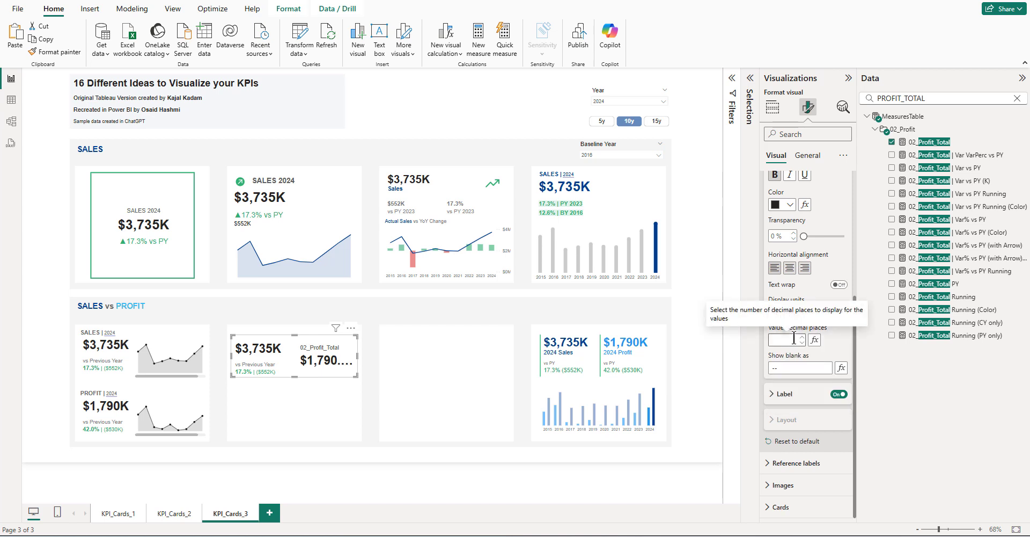
pyautogui.write('0')
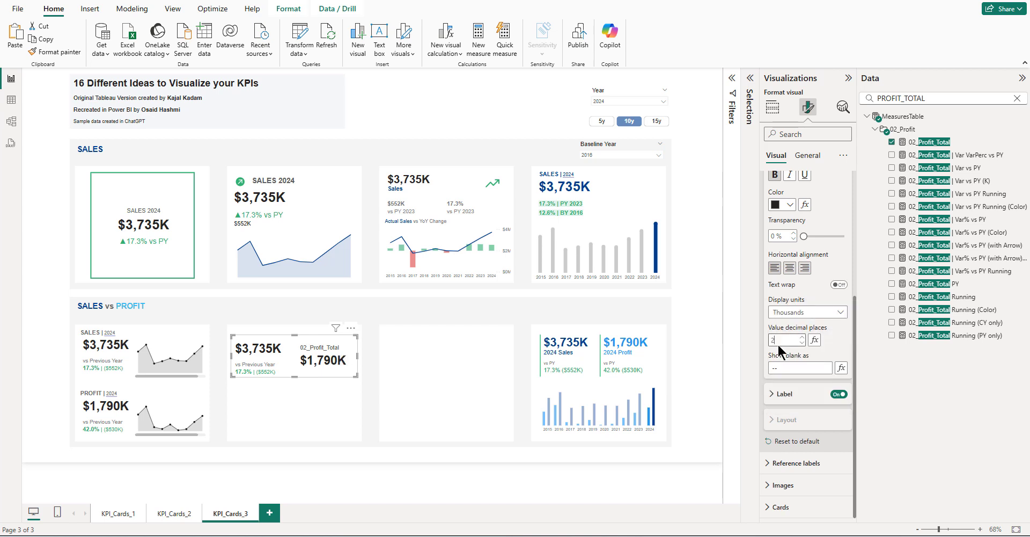
pyautogui.scroll(1, 778, 343)
pyautogui.scroll(2, 812, 339)
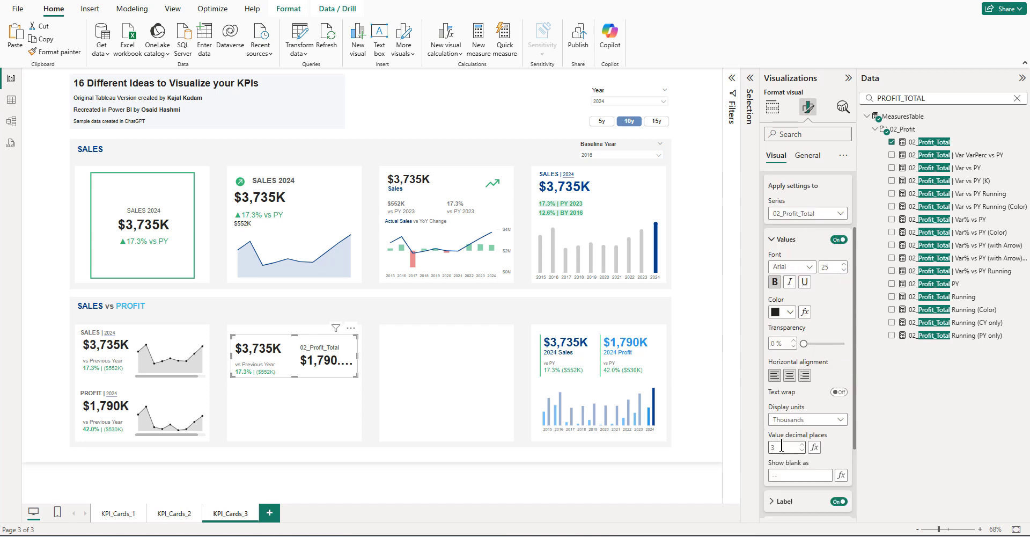
pyautogui.scroll(3, 781, 322)
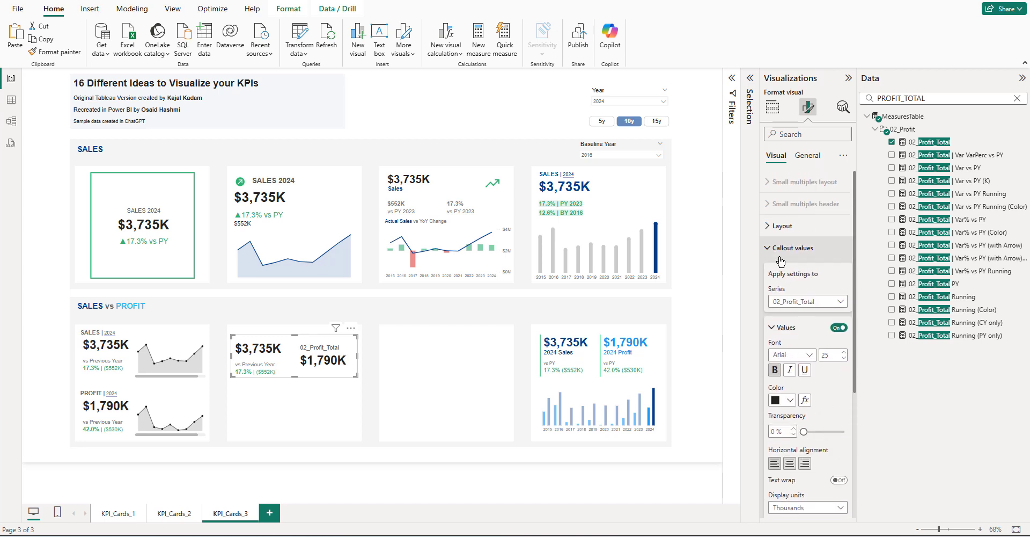
# - Turn off the callout label for the 02_Profit_Total series
pyautogui.click(794, 302)
pyautogui.click(800, 341)
pyautogui.scroll(-3, 845, 375)
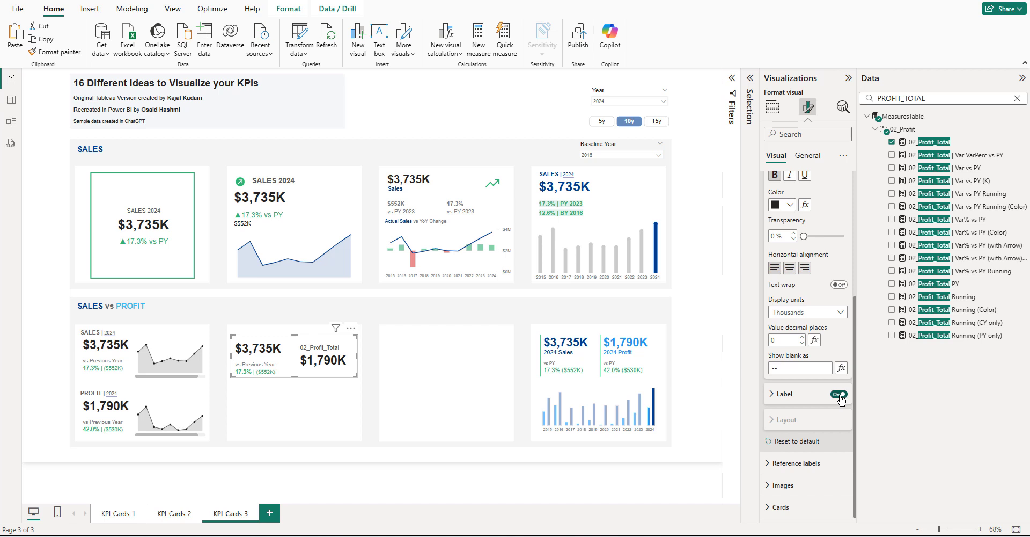
pyautogui.click(841, 397)
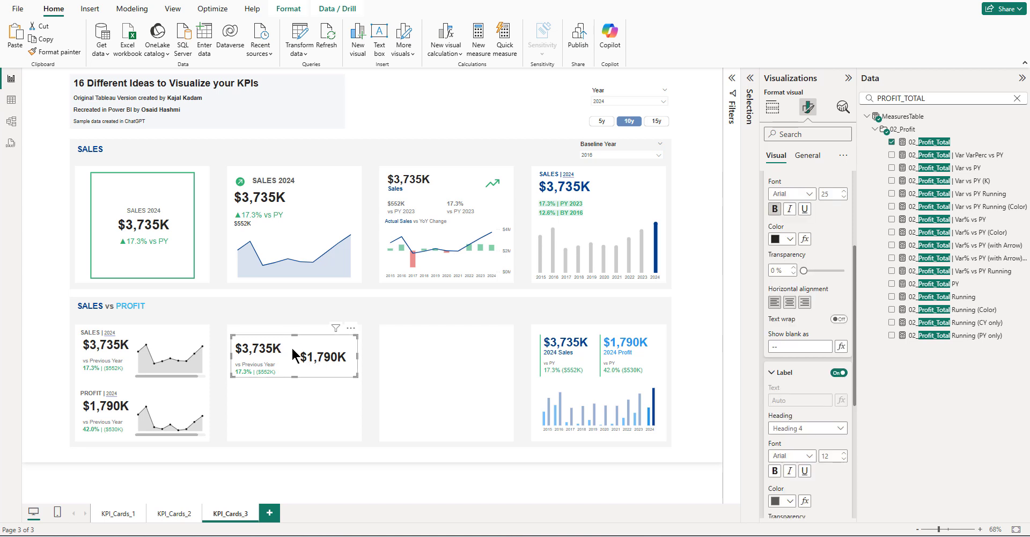
# - Set the callout label position to Below Value for all series, switching the shared label off and back on
pyautogui.click(839, 373)
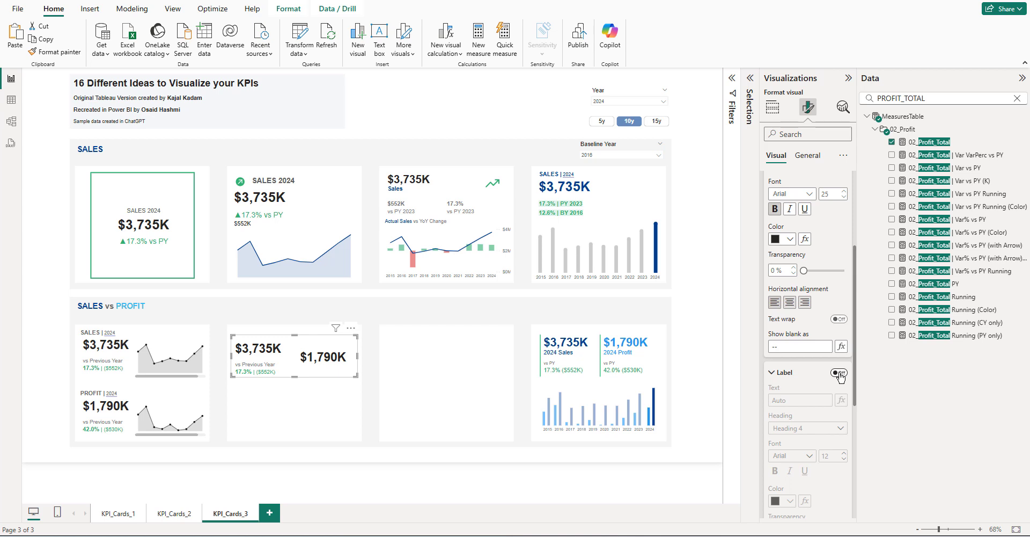
pyautogui.click(839, 373)
pyautogui.scroll(-5, 794, 343)
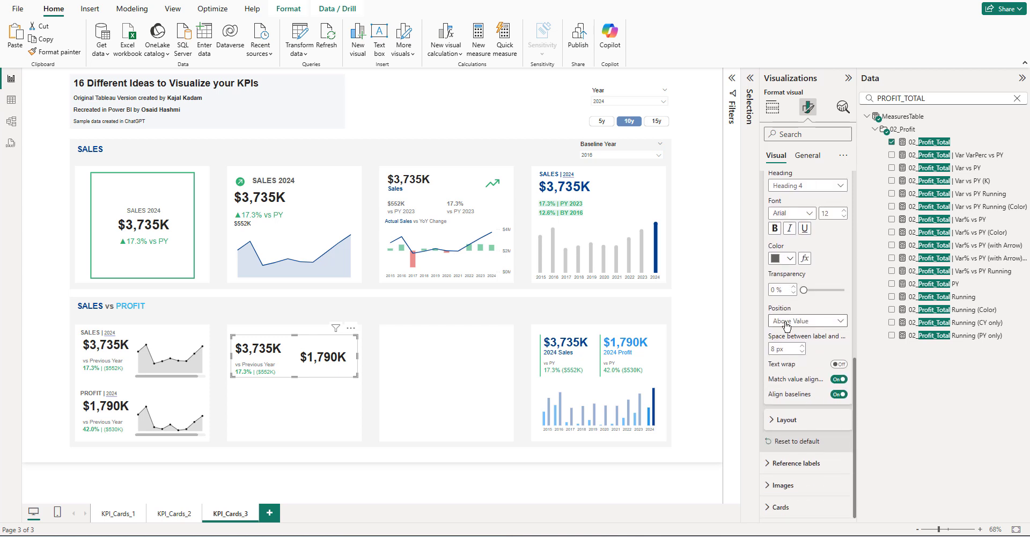
pyautogui.click(786, 325)
pyautogui.click(787, 337)
# - Turn on the callout label for the 01_Sales_Total series
pyautogui.scroll(10, 795, 336)
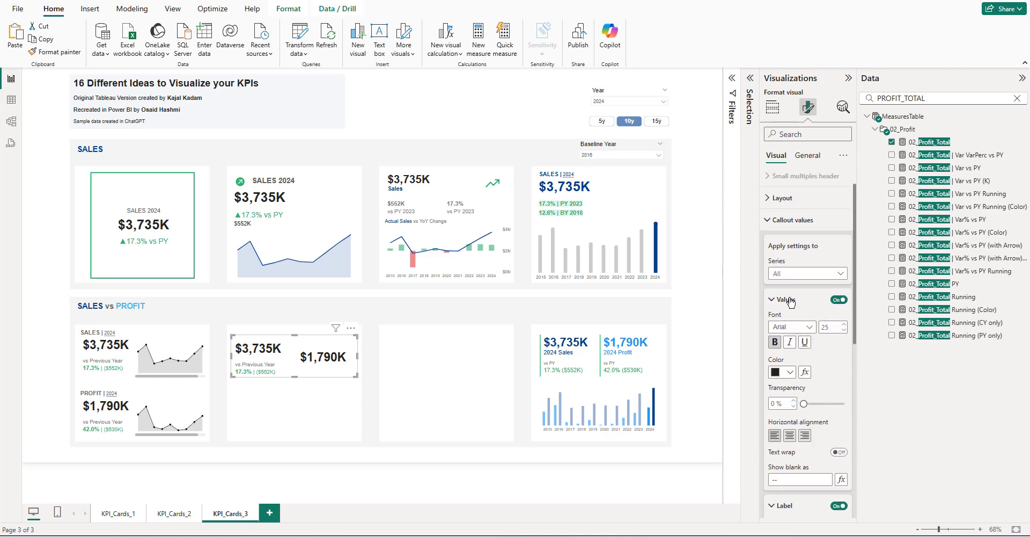
pyautogui.click(788, 273)
pyautogui.click(792, 295)
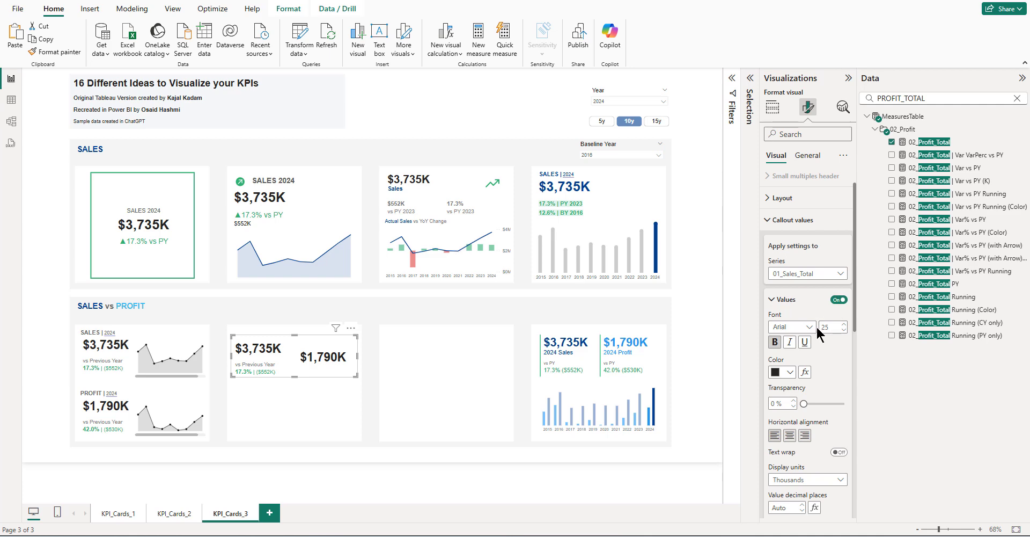
pyautogui.scroll(-5, 802, 322)
pyautogui.click(840, 348)
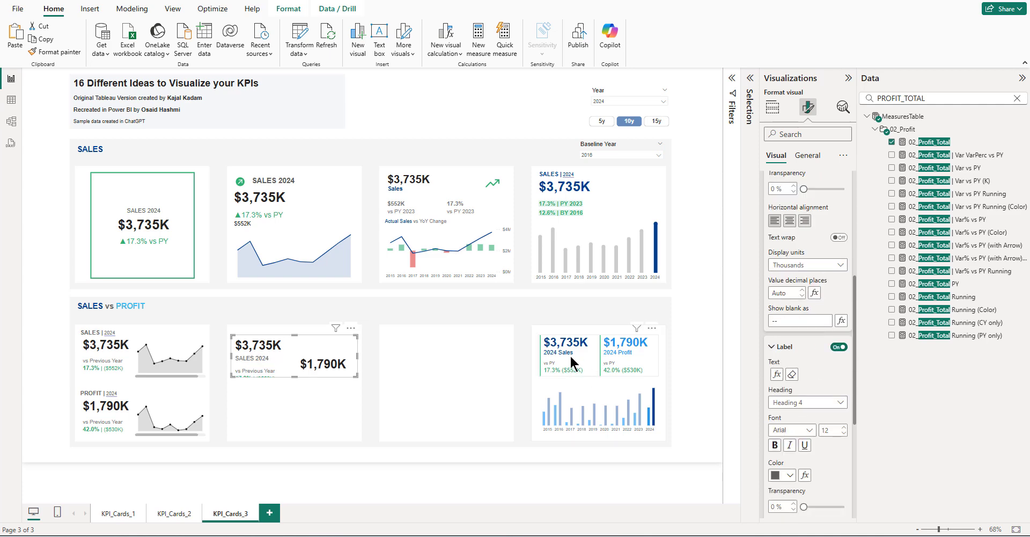
# - Find the CY Sales title measure and replace the sales callout label's text rule with the field value 00_Title (CY Sales)
pyautogui.doubleClick(936, 99)
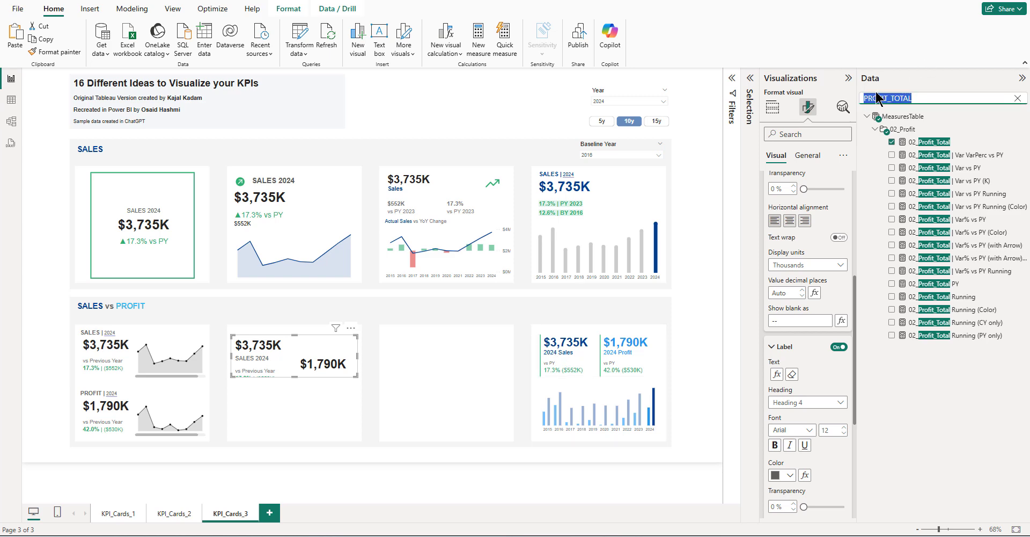
pyautogui.write('CY SALES')
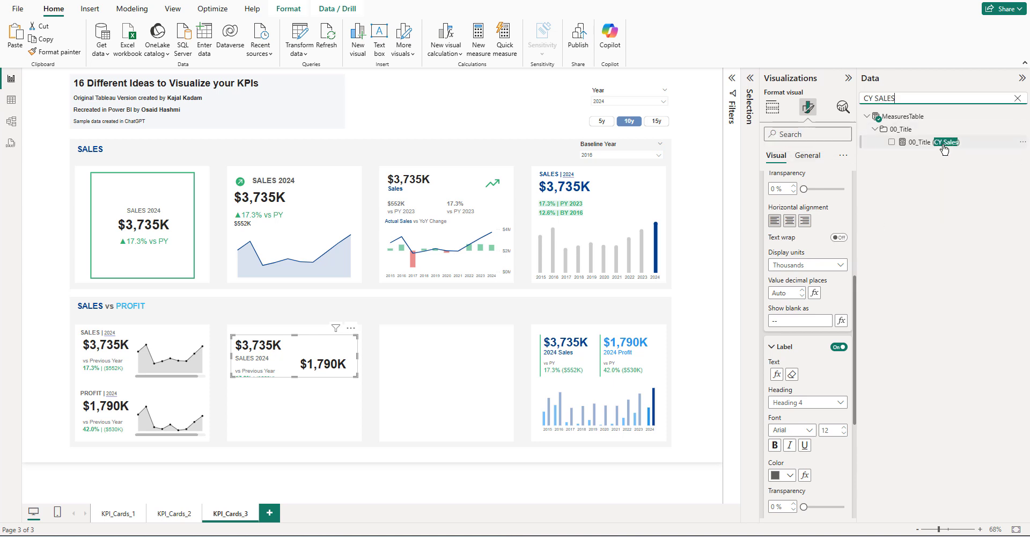
pyautogui.scroll(3, 832, 278)
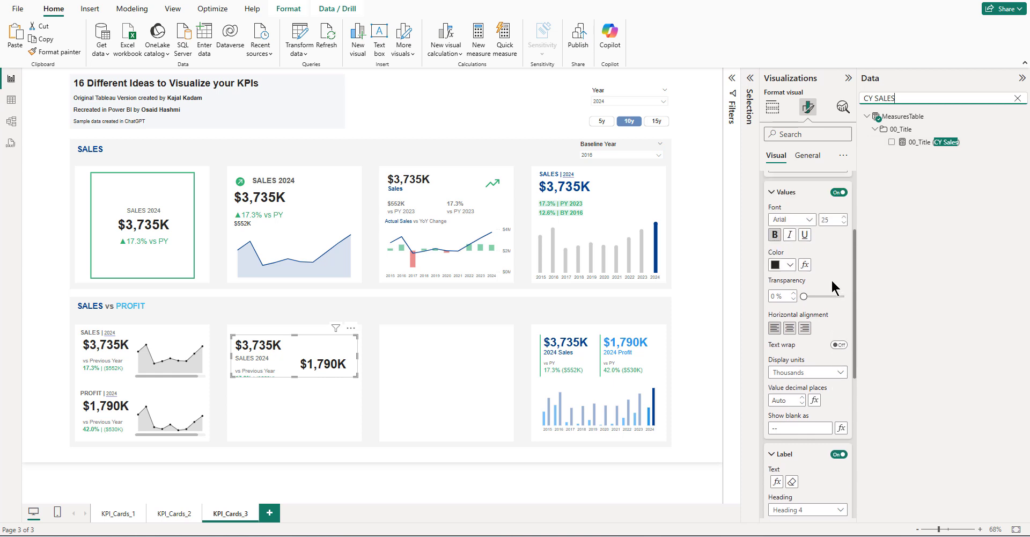
pyautogui.scroll(-3, 832, 278)
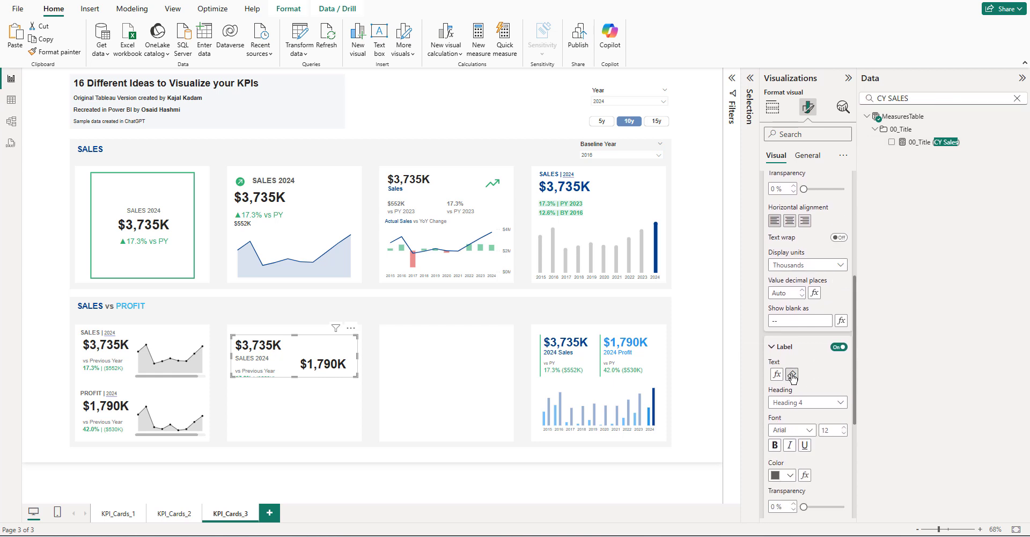
pyautogui.click(791, 374)
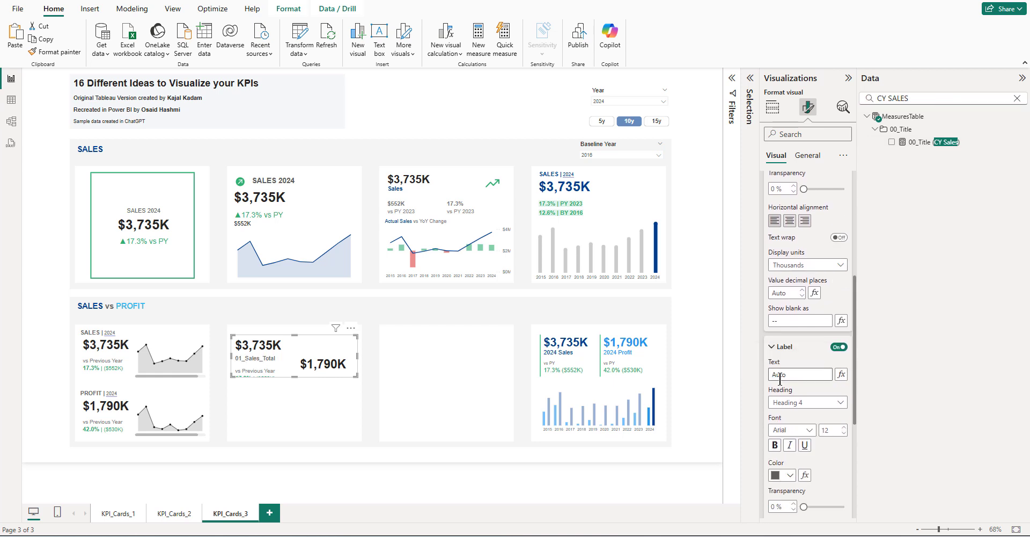
pyautogui.click(841, 374)
pyautogui.click(303, 191)
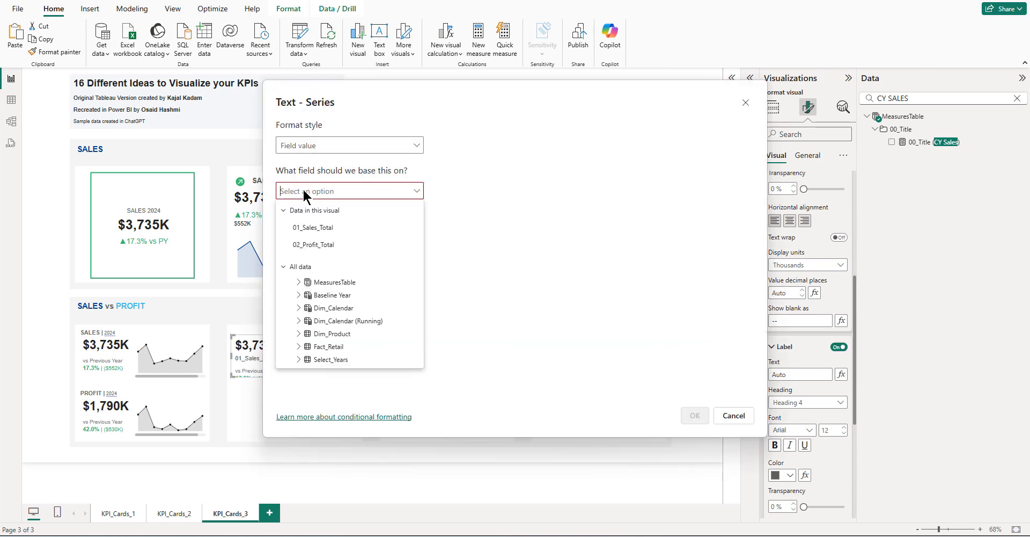
pyautogui.write('CY SALES')
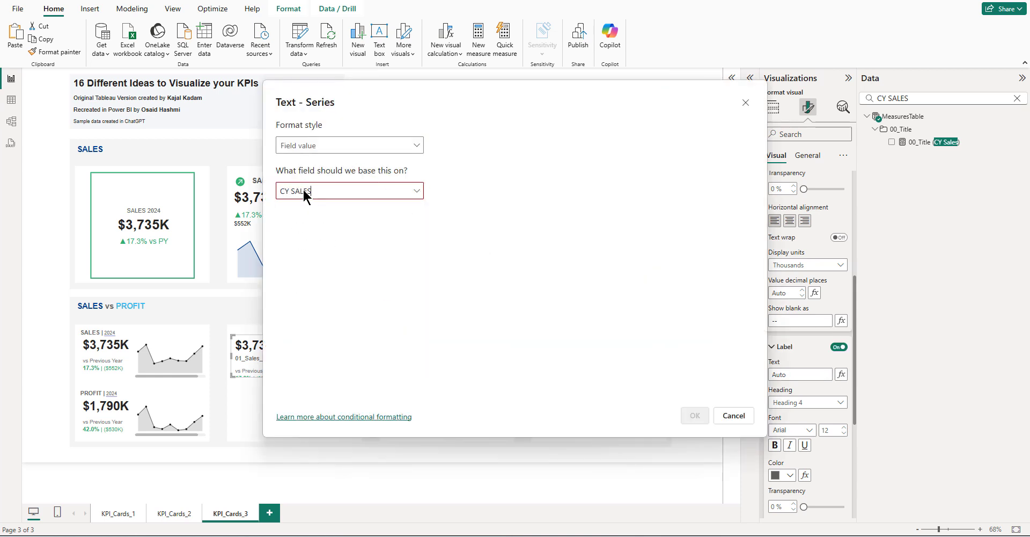
pyautogui.click(416, 193)
pyautogui.click(340, 306)
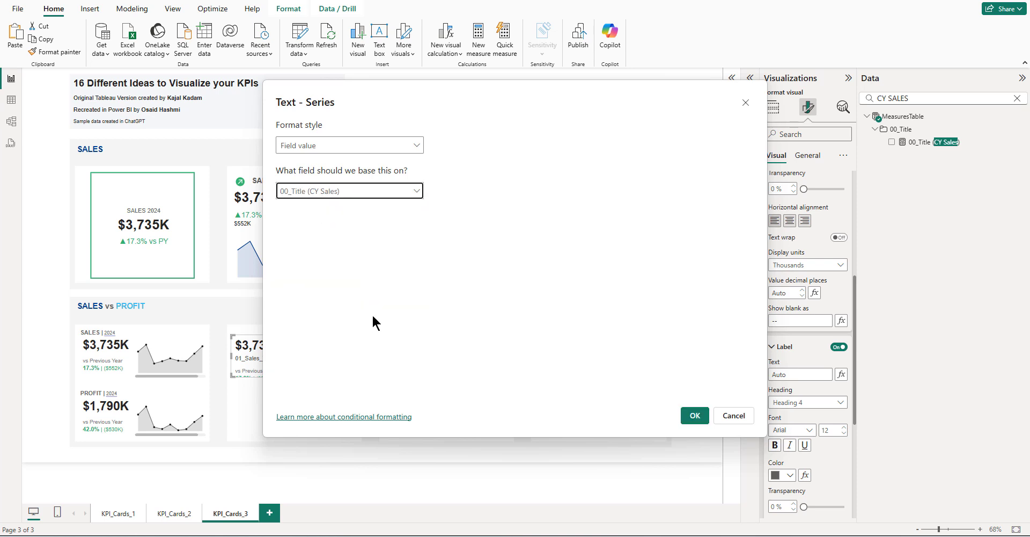
pyautogui.click(695, 416)
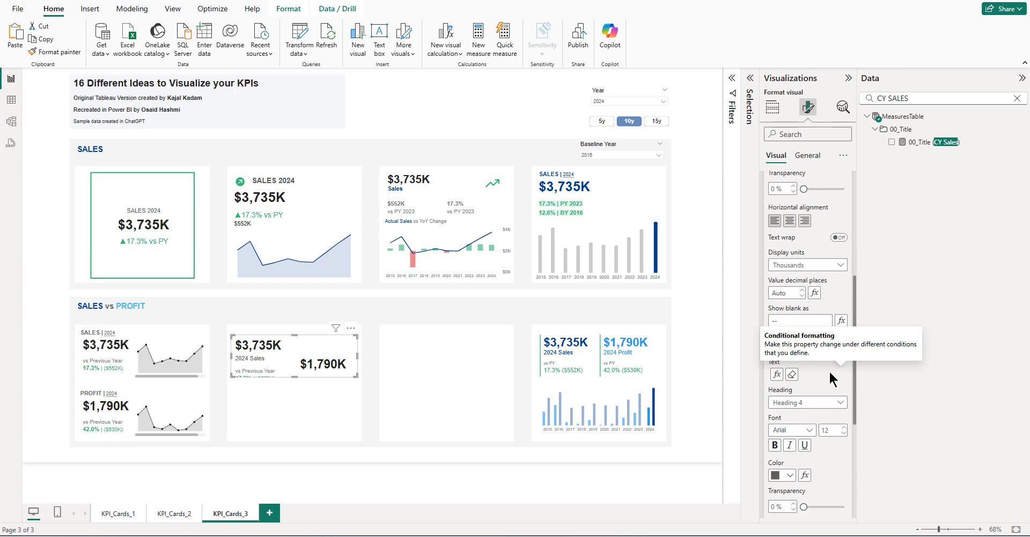
# - Turn on the callout label for the 02_Profit_Total series
pyautogui.scroll(1, 831, 367)
pyautogui.scroll(5, 831, 367)
pyautogui.click(803, 274)
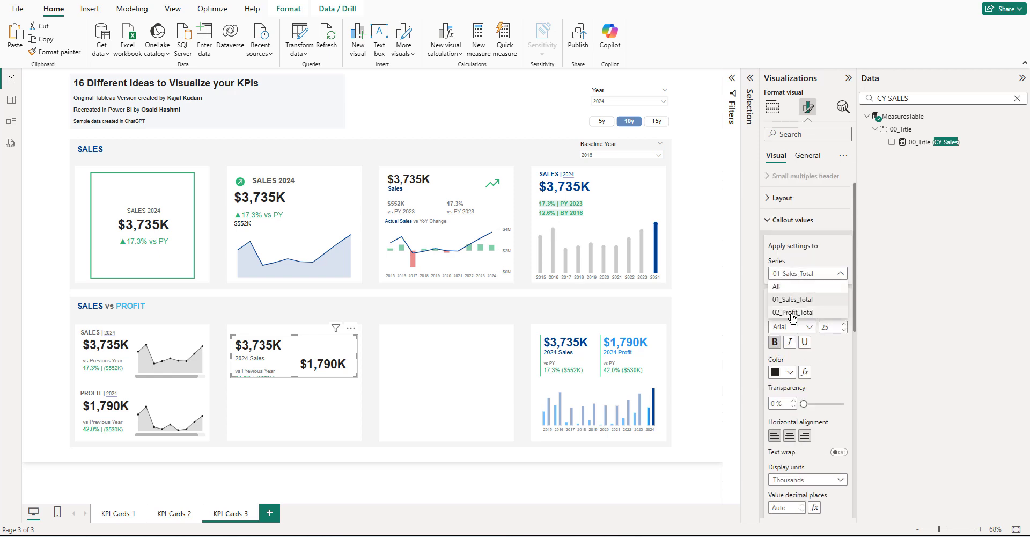
pyautogui.click(810, 314)
pyautogui.scroll(-6, 811, 314)
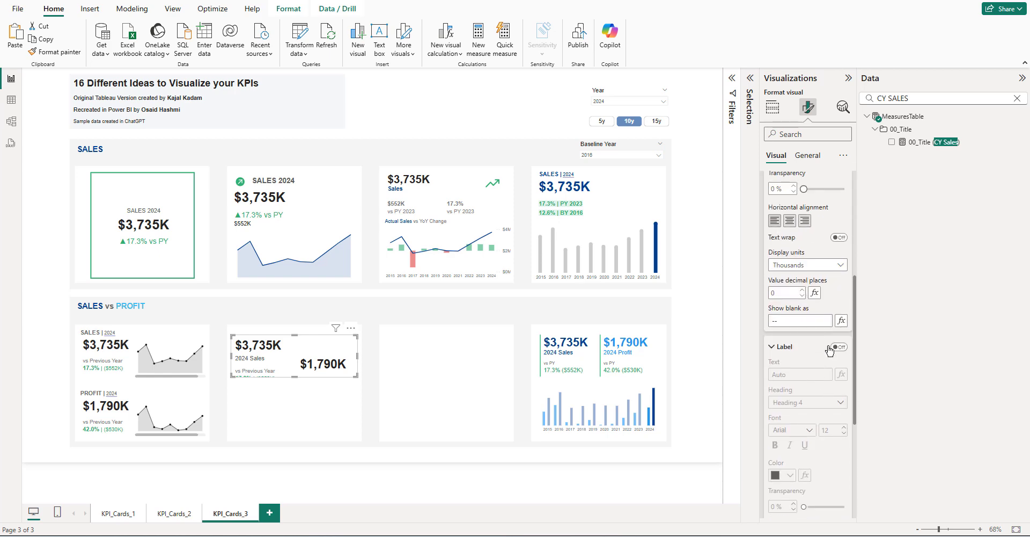
pyautogui.click(840, 348)
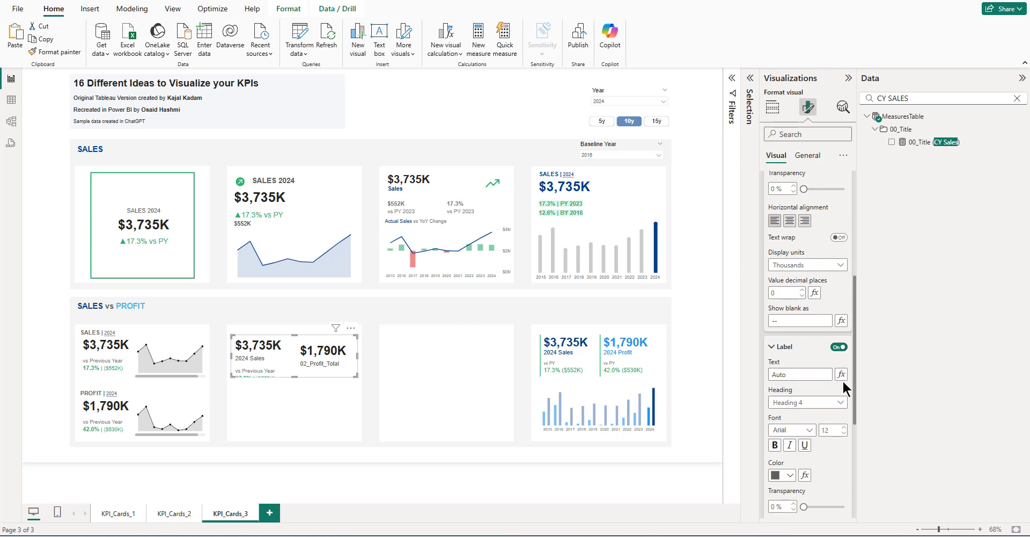
# - Base the profit callout label's text on the field value 00_Title (CY Profit)
pyautogui.click(841, 374)
pyautogui.click(314, 191)
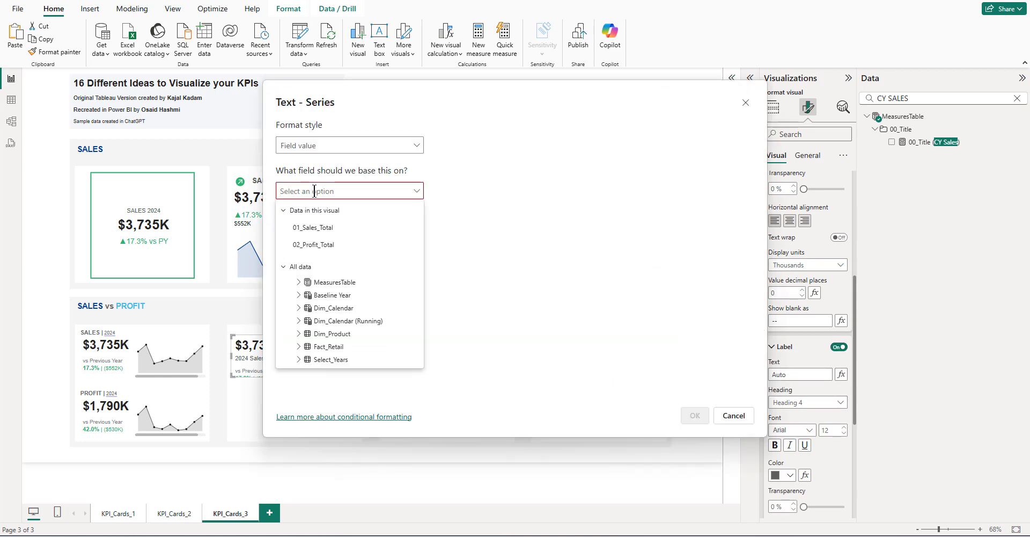
pyautogui.write('CY PROFIT')
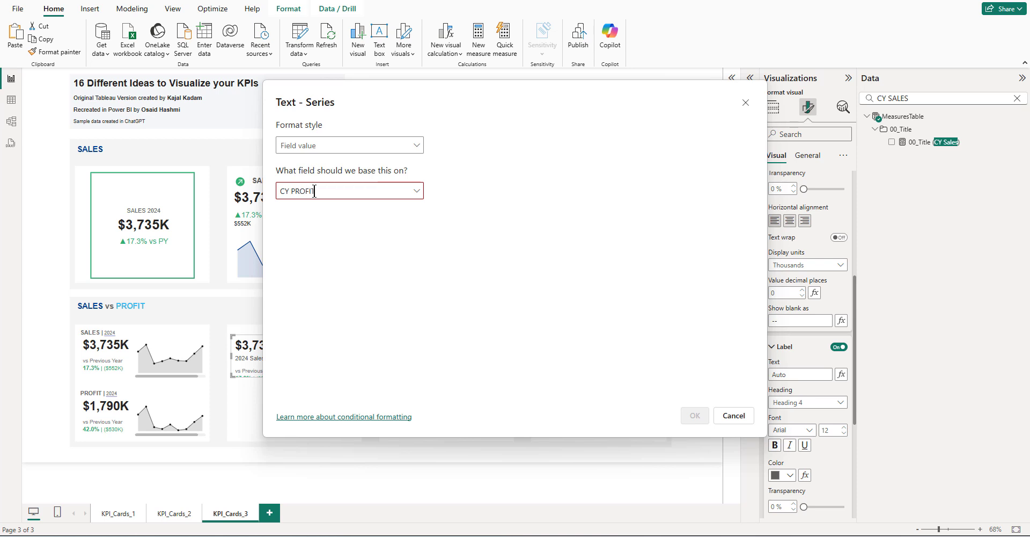
pyautogui.click(416, 191)
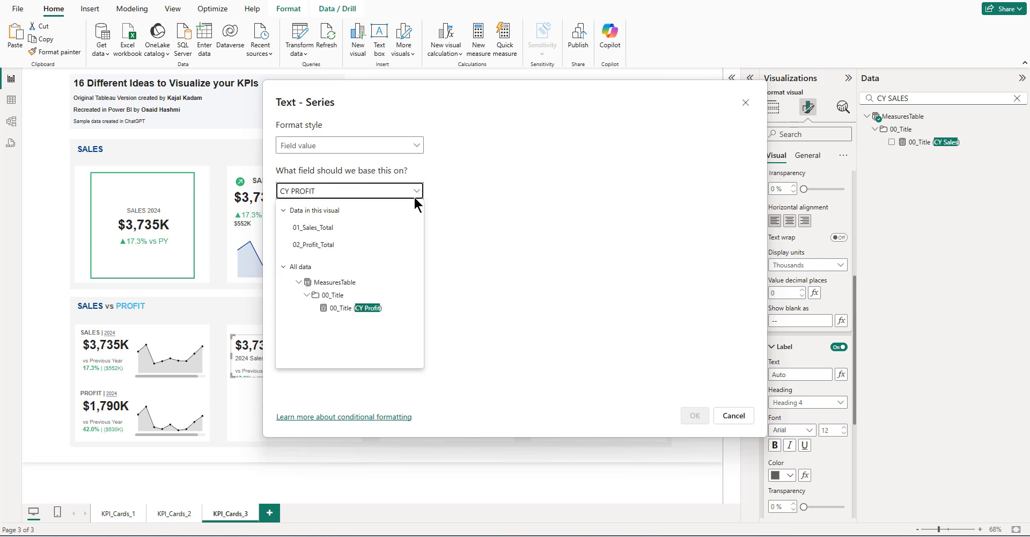
pyautogui.click(369, 310)
pyautogui.click(694, 415)
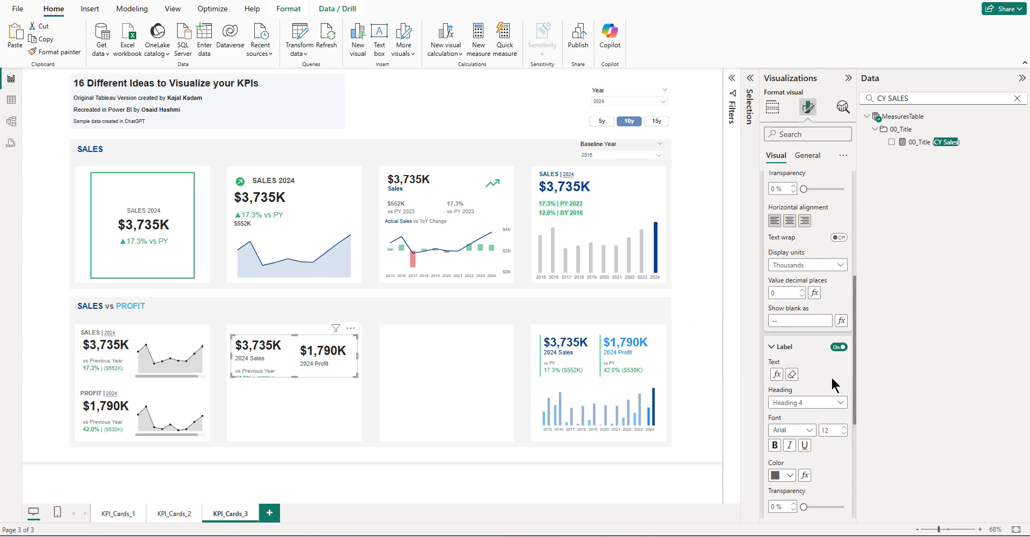
# - Colour the 02_Profit_Total callout value with the bright blue theme colour
pyautogui.scroll(5, 835, 384)
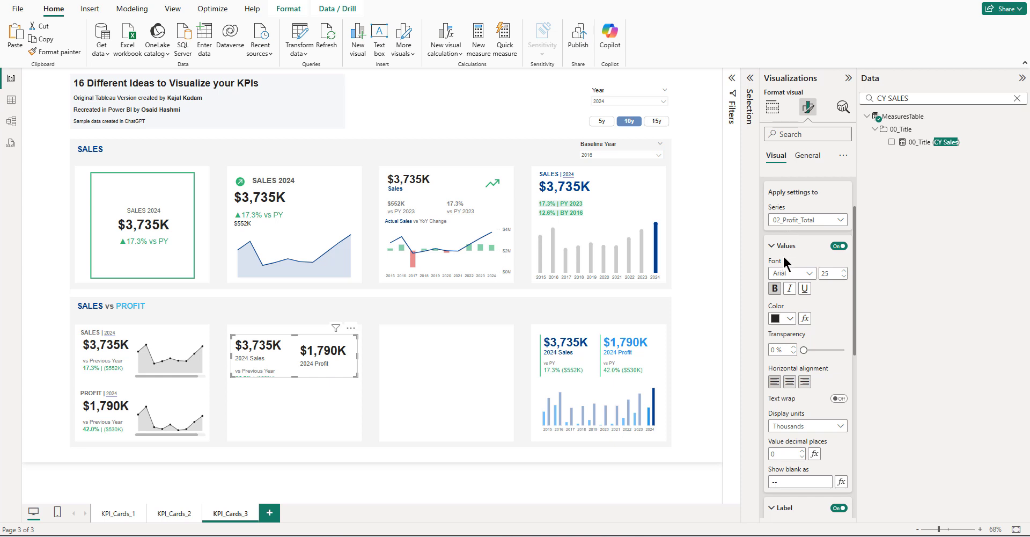
pyautogui.click(786, 317)
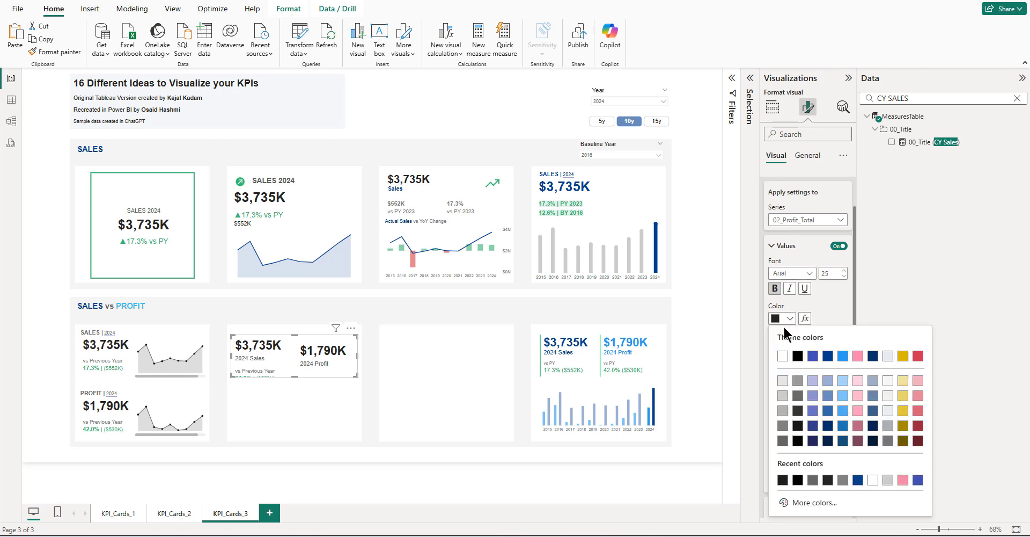
pyautogui.click(845, 361)
pyautogui.scroll(-5, 835, 363)
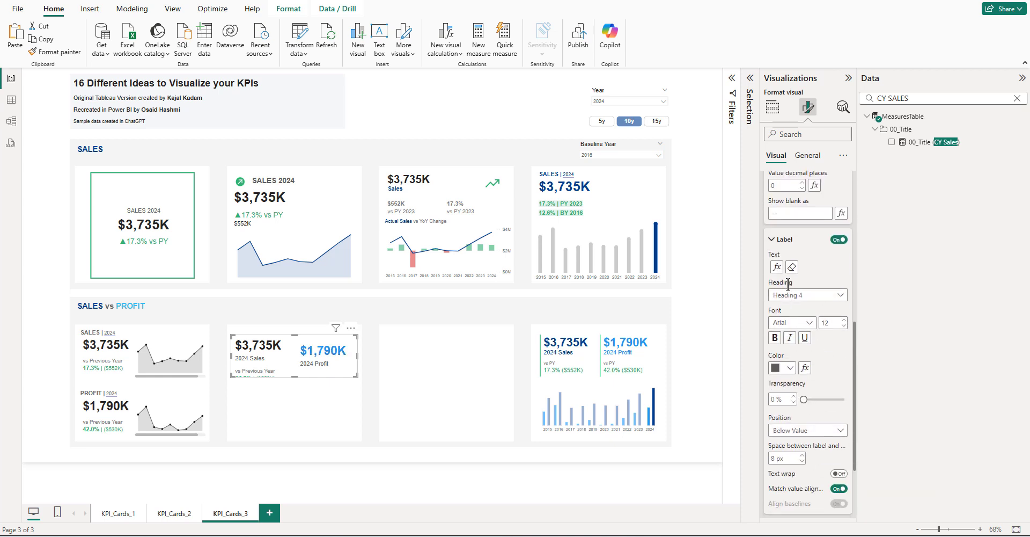
# - Colour the 02_Profit_Total callout label with the bright blue theme colour
pyautogui.click(784, 368)
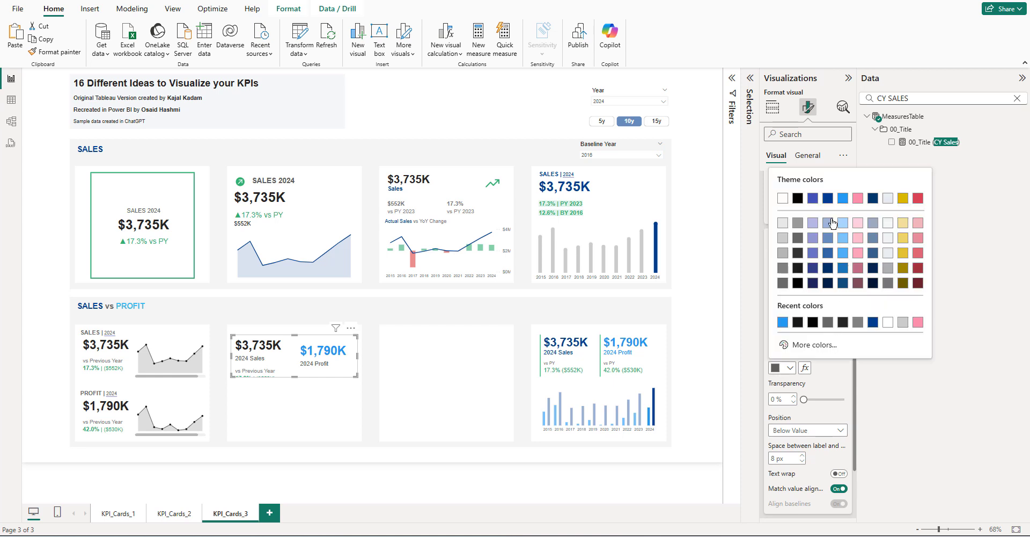
pyautogui.click(844, 207)
# - Colour the 01_Sales_Total callout value and label with the dark blue theme colour, and extend the card visual slightly upward
pyautogui.scroll(5, 828, 301)
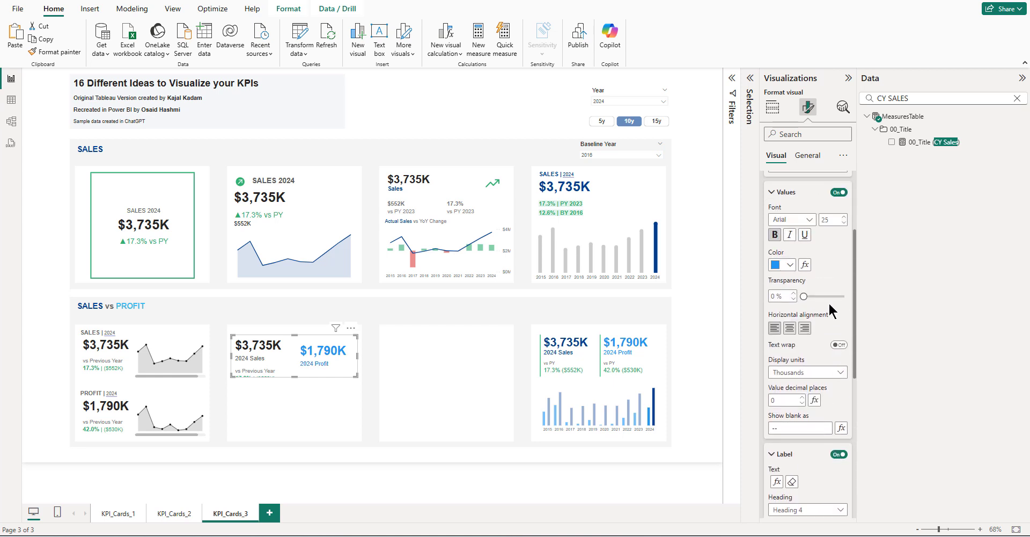
pyautogui.click(800, 222)
pyautogui.click(794, 235)
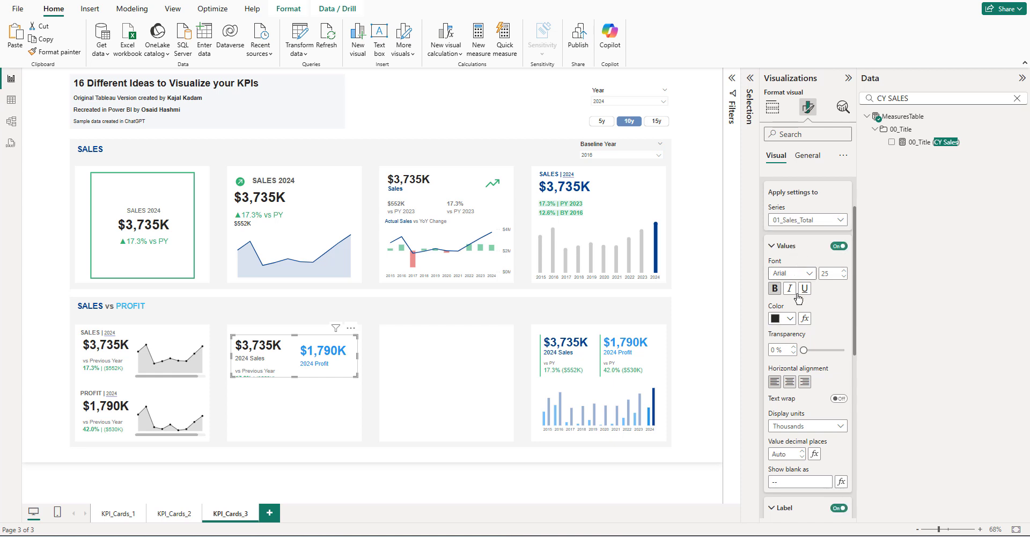
pyautogui.click(785, 319)
pyautogui.click(828, 356)
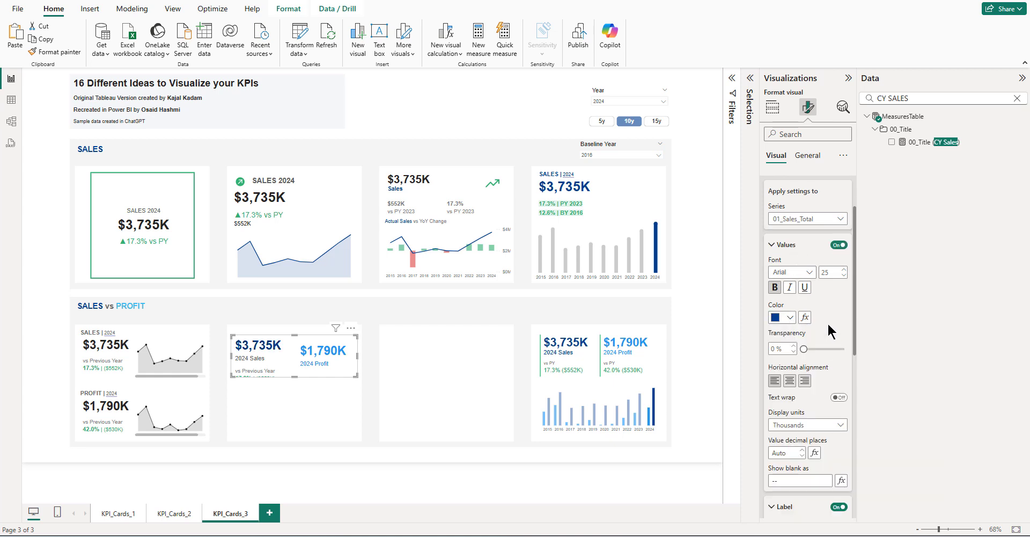
pyautogui.scroll(-5, 827, 322)
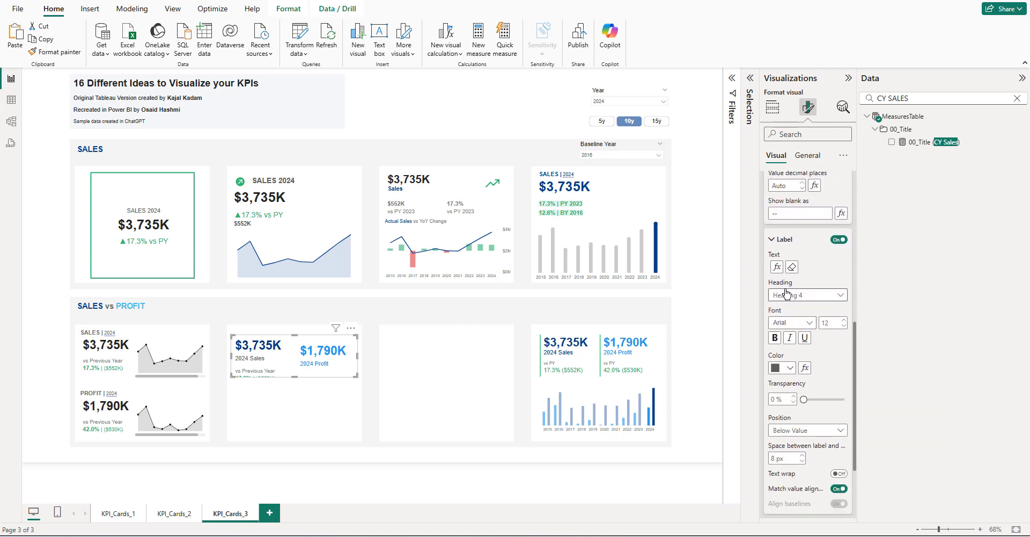
pyautogui.click(782, 368)
pyautogui.click(827, 199)
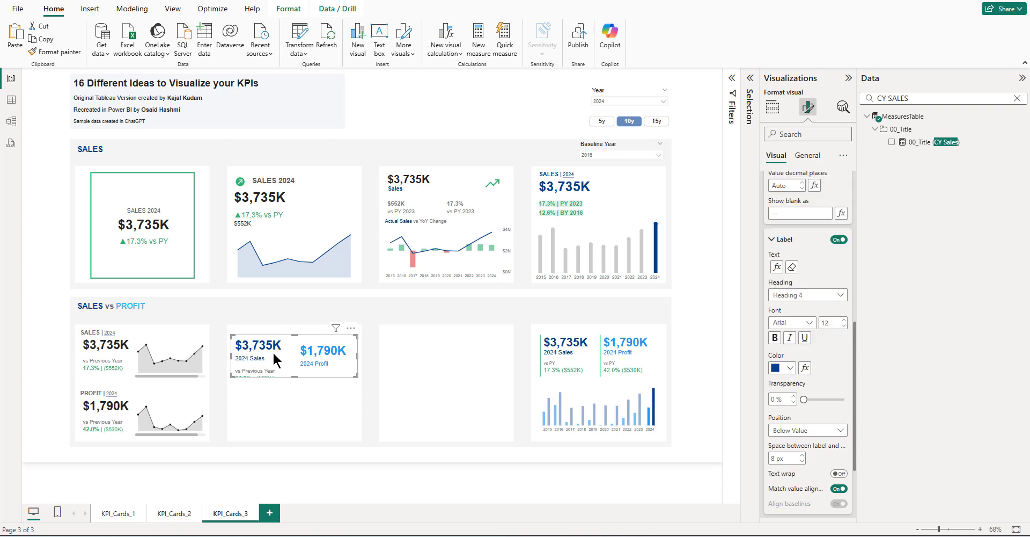
pyautogui.moveTo(274, 361); pyautogui.dragTo(295, 329)
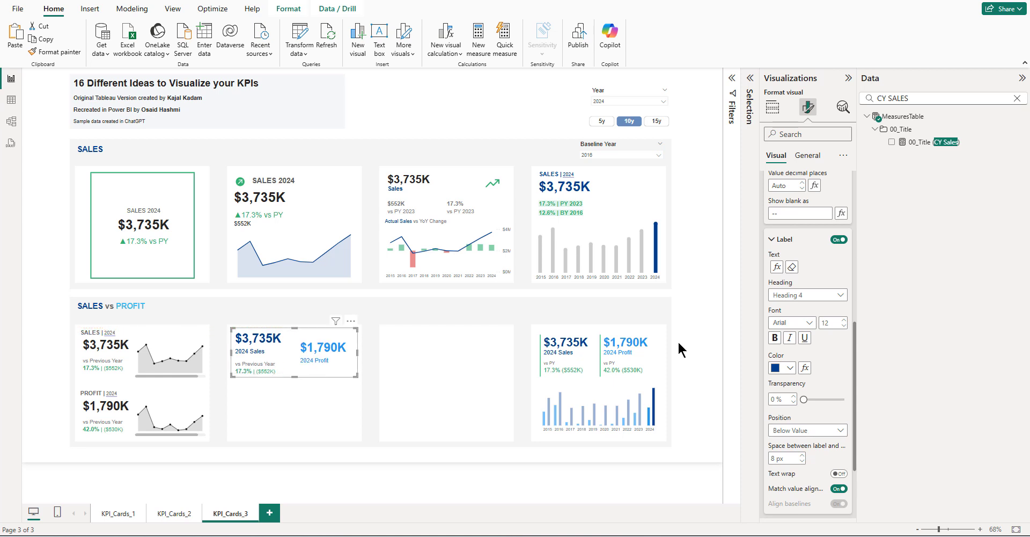
# - Switch the callout settings to the 02_Profit_Total series and examine the card's reference label settings
pyautogui.scroll(7, 821, 293)
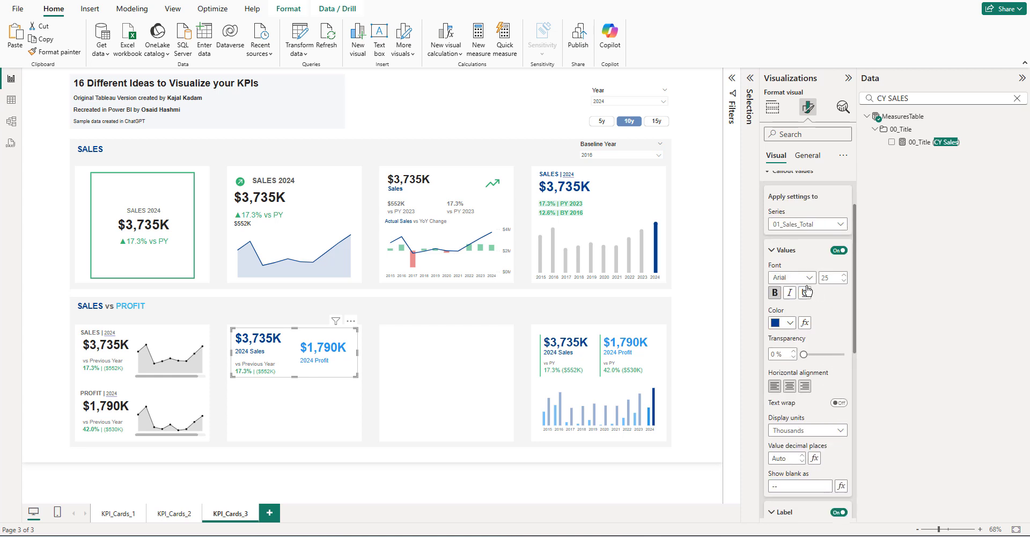
pyautogui.click(798, 275)
pyautogui.click(795, 312)
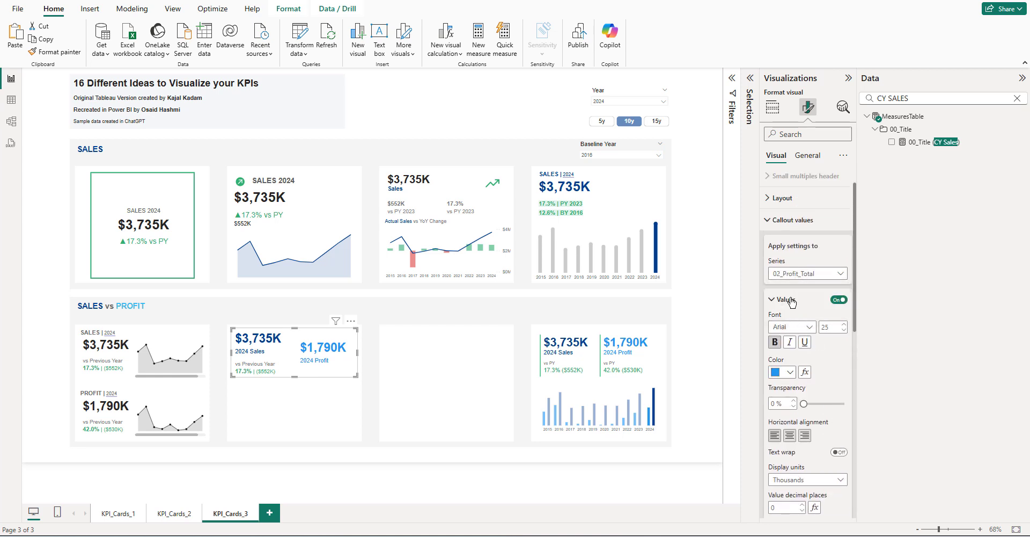
pyautogui.click(787, 299)
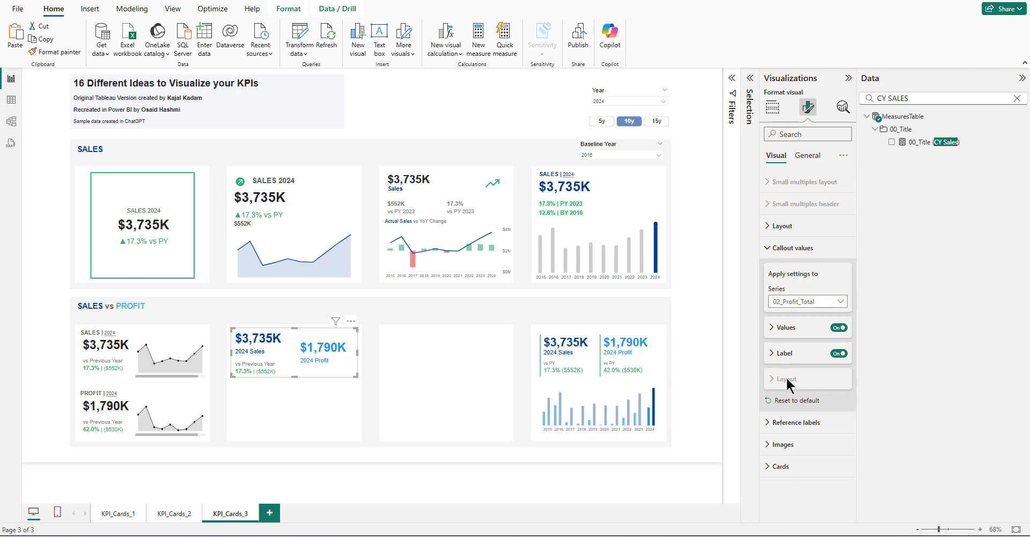
pyautogui.click(789, 422)
pyautogui.scroll(-4, 803, 370)
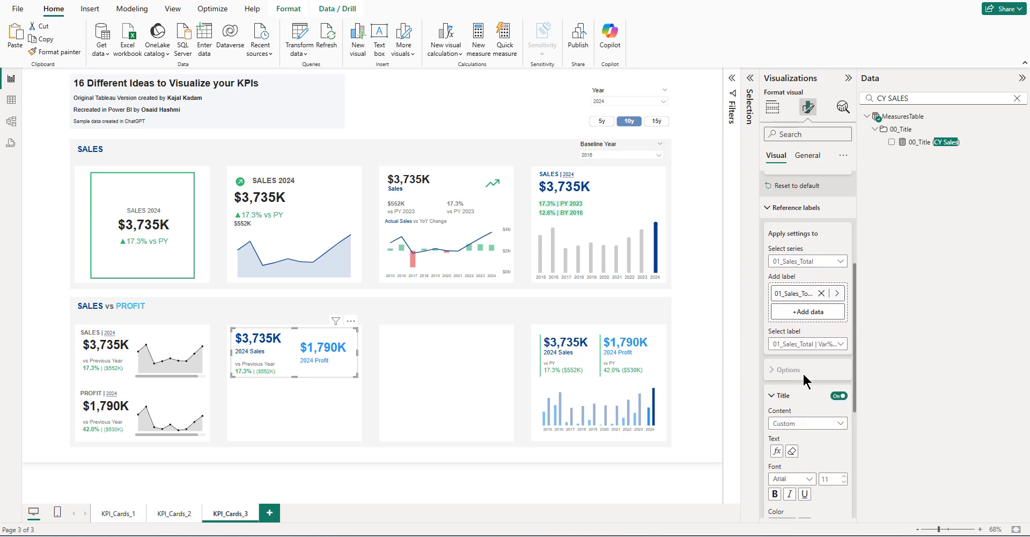
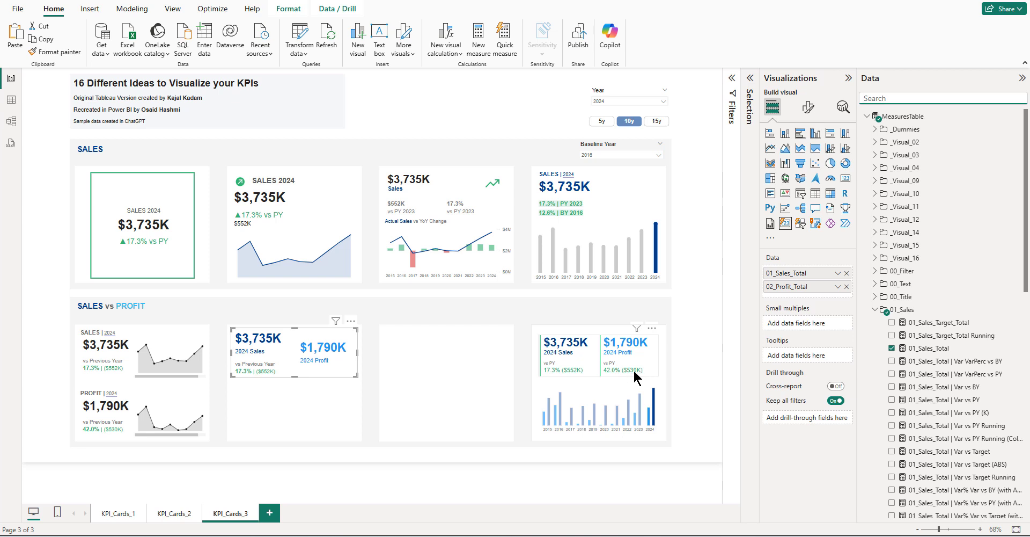
# - Check how the KPI visuals respond by filtering the report to the year 2021, and return it to 2024
pyautogui.click(611, 101)
pyautogui.scroll(-1, 623, 169)
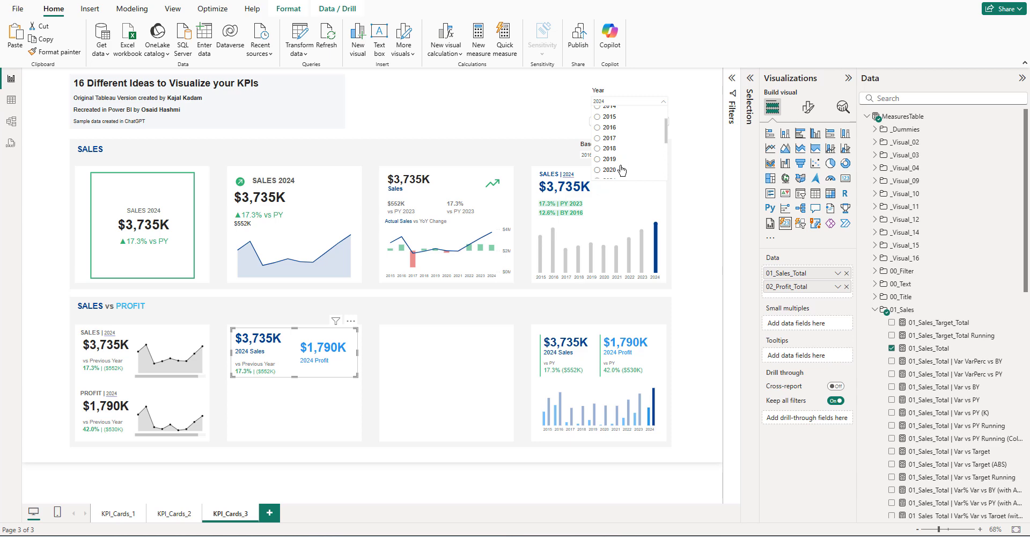
pyautogui.scroll(-1, 622, 170)
pyautogui.click(611, 149)
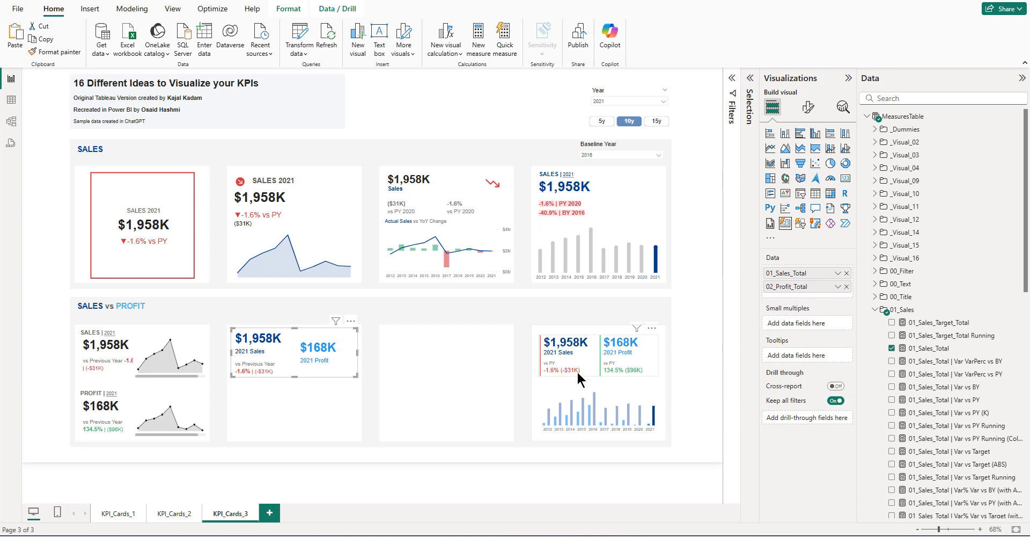
pyautogui.click(612, 102)
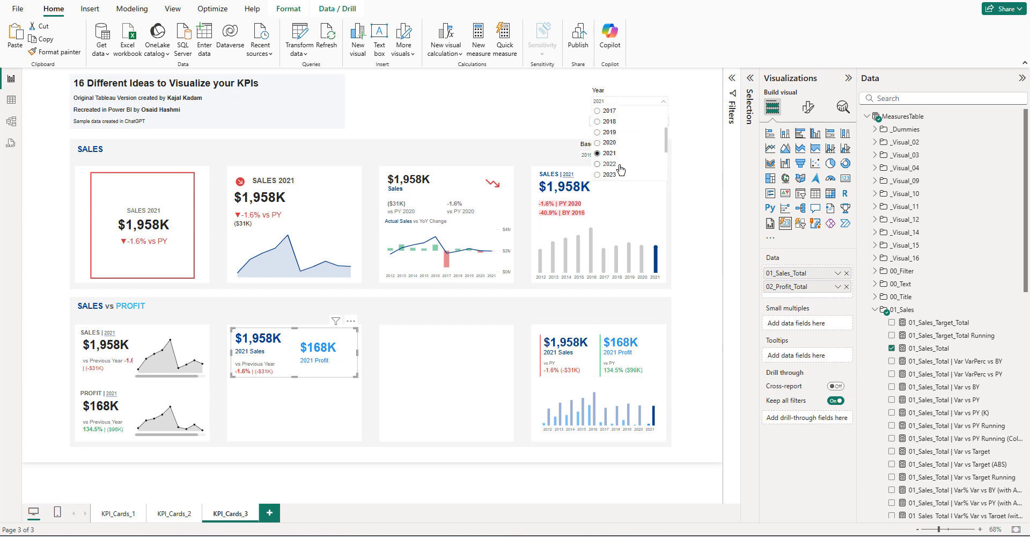
pyautogui.click(610, 148)
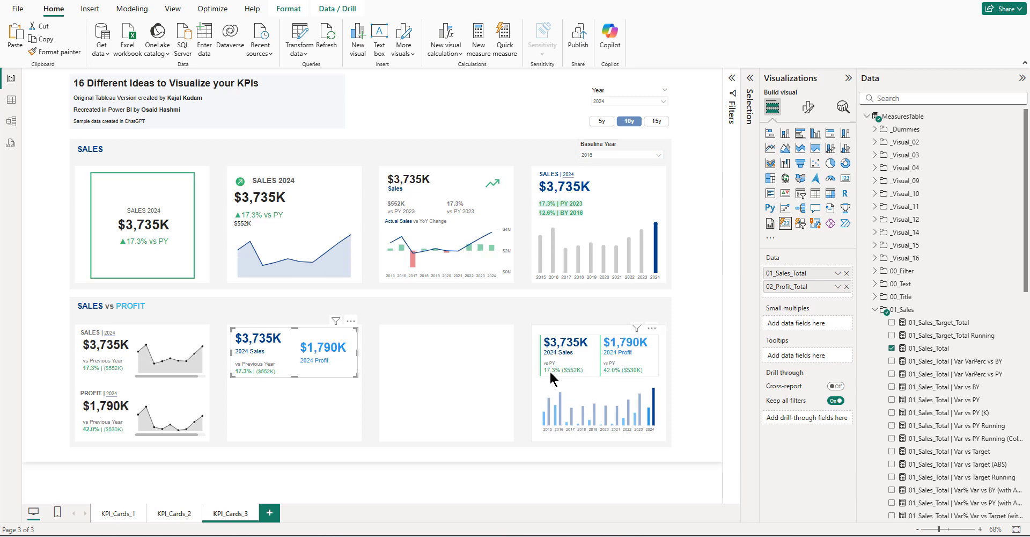
# - Find the Var VarPerc measures and replace the sales reference label with 01_Sales_Total | Var VarPerc vs PY
pyautogui.click(911, 98)
pyautogui.write('VAR VAR')
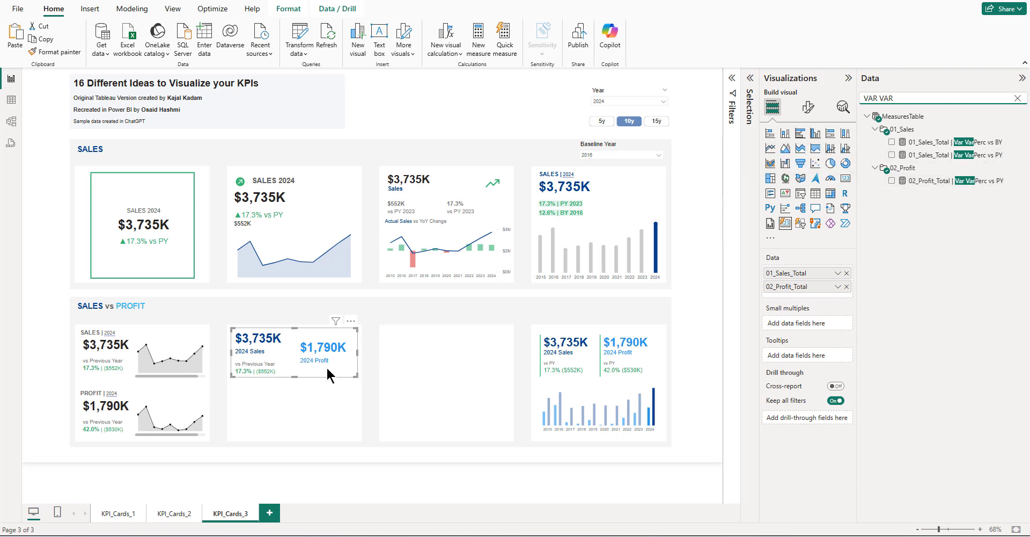
pyautogui.click(328, 368)
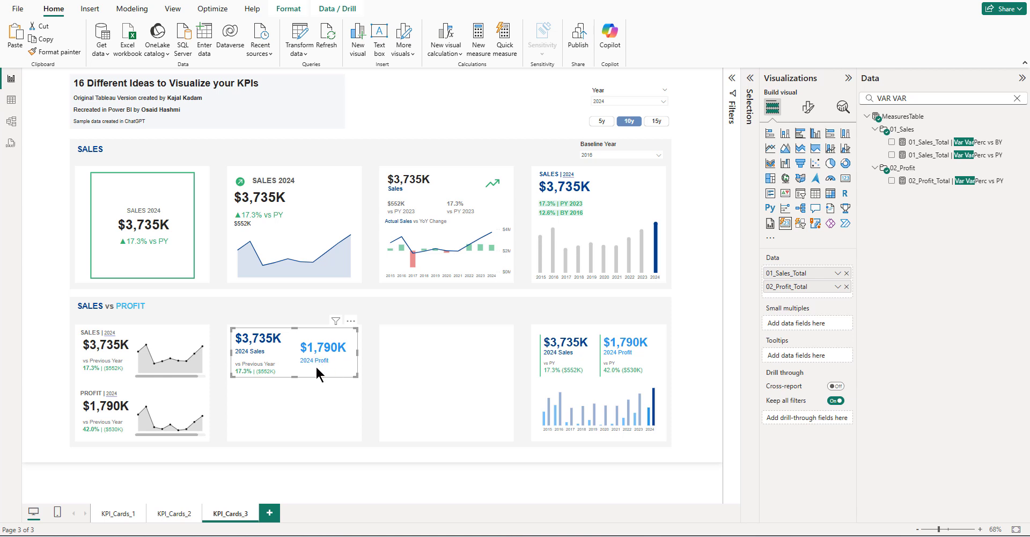
pyautogui.click(809, 109)
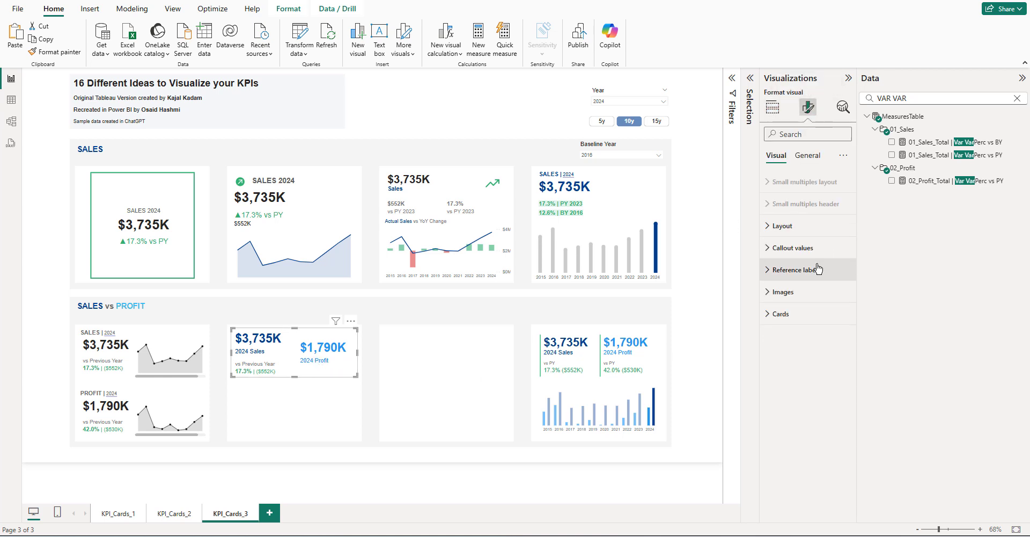
pyautogui.click(790, 249)
pyautogui.click(789, 250)
pyautogui.click(788, 273)
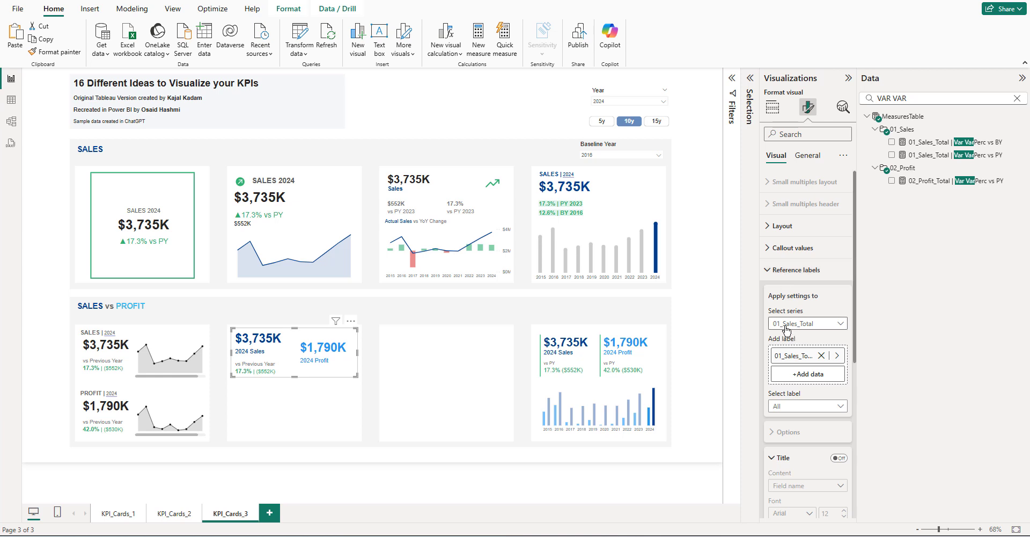
pyautogui.click(821, 355)
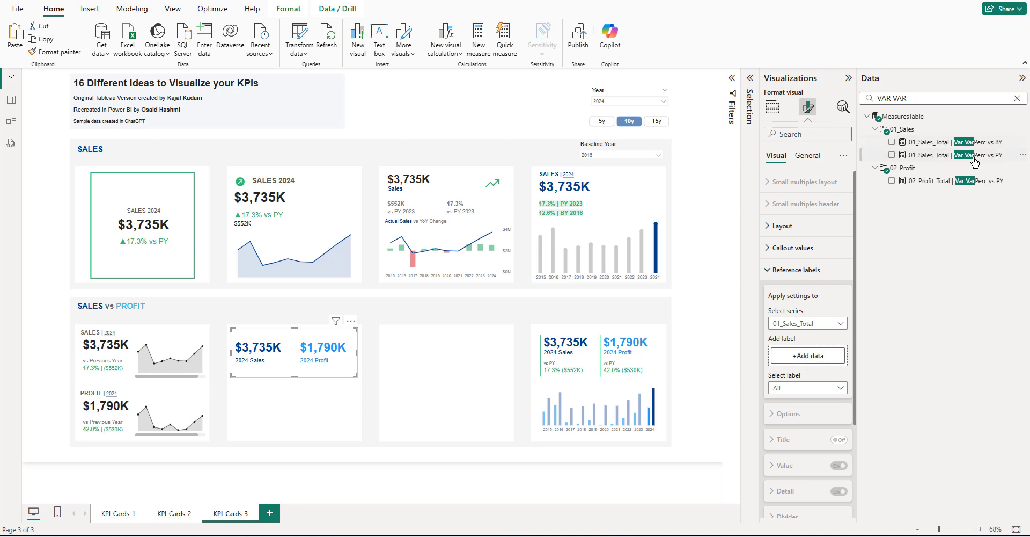
pyautogui.moveTo(975, 161); pyautogui.dragTo(794, 357)
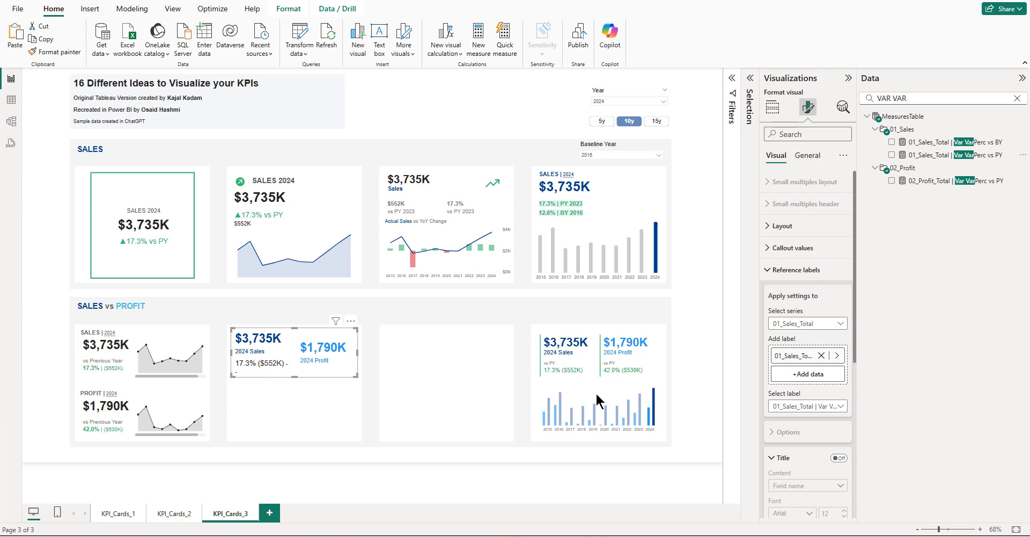
# - Turn off the sales reference label's detail and set its value font size to 12
pyautogui.scroll(-4, 775, 429)
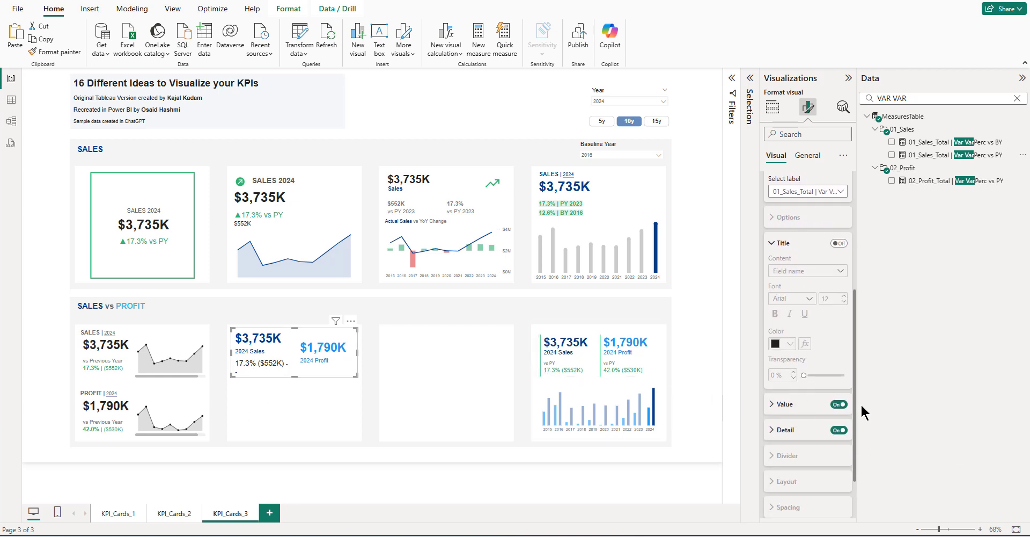
pyautogui.click(839, 430)
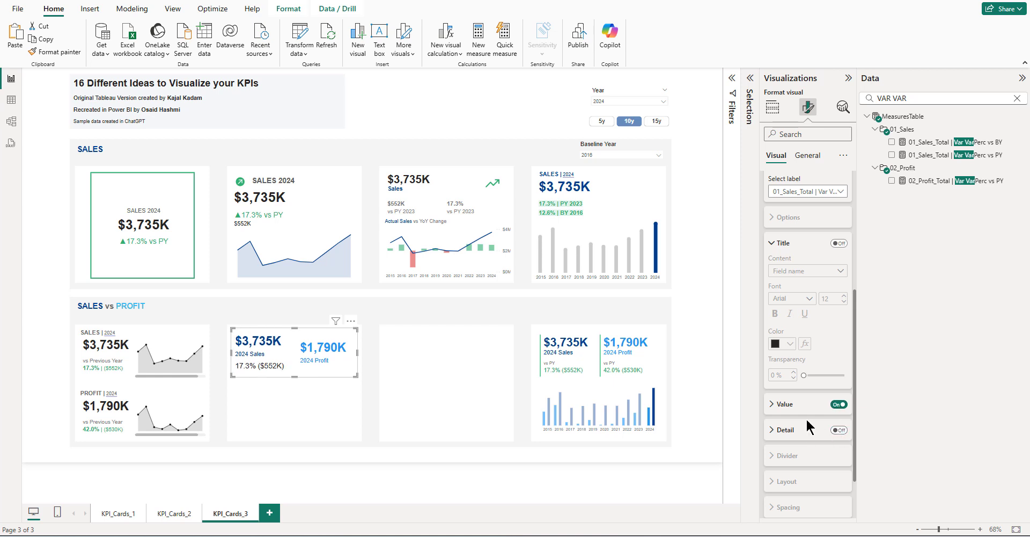
pyautogui.click(783, 409)
pyautogui.scroll(-3, 783, 409)
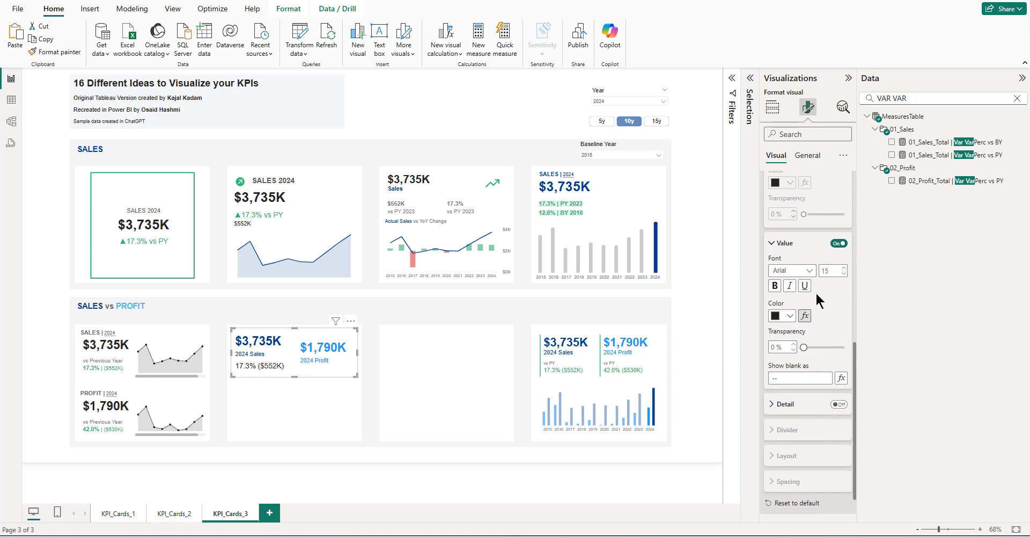
pyautogui.doubleClick(831, 271)
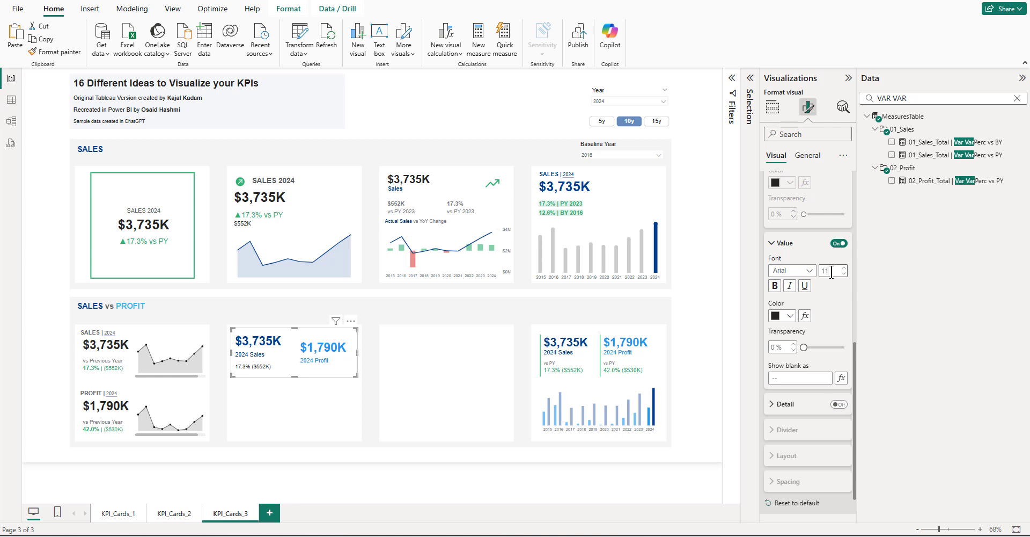
pyautogui.press('Return')
# - Turn on the title for the 01_Sales_Total | Var VarPerc vs PY reference label
pyautogui.scroll(1, 799, 264)
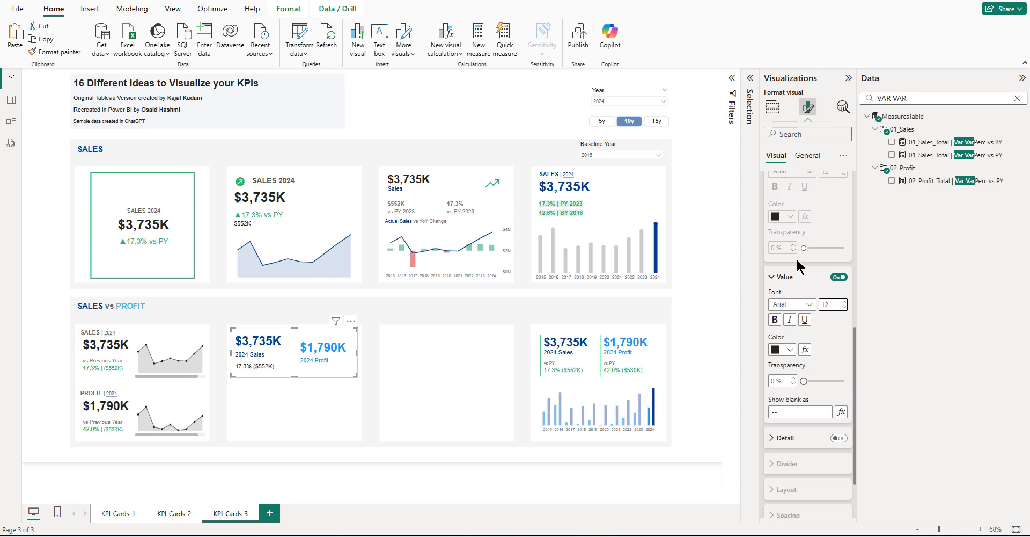
pyautogui.scroll(5, 799, 267)
pyautogui.click(798, 246)
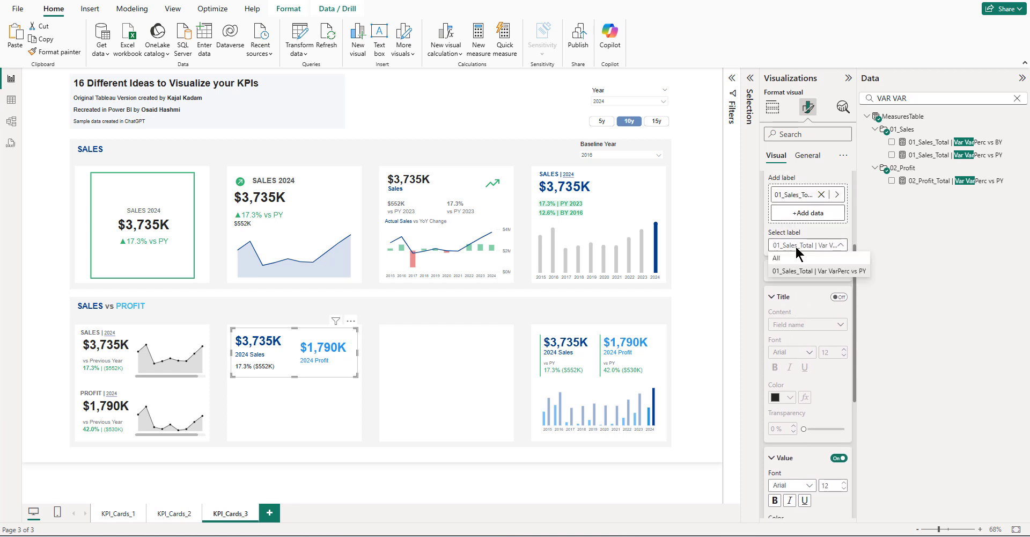
pyautogui.click(799, 271)
pyautogui.click(838, 297)
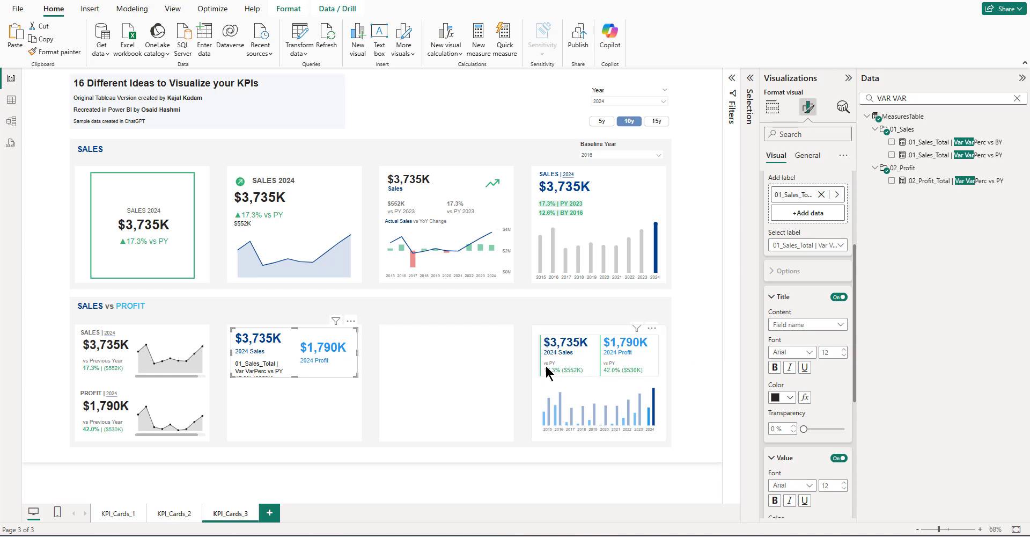
# - Find the vs PY measures and set the sales reference label's title to custom text from the field 00_Text (vs PY)
pyautogui.moveTo(919, 97); pyautogui.dragTo(868, 98)
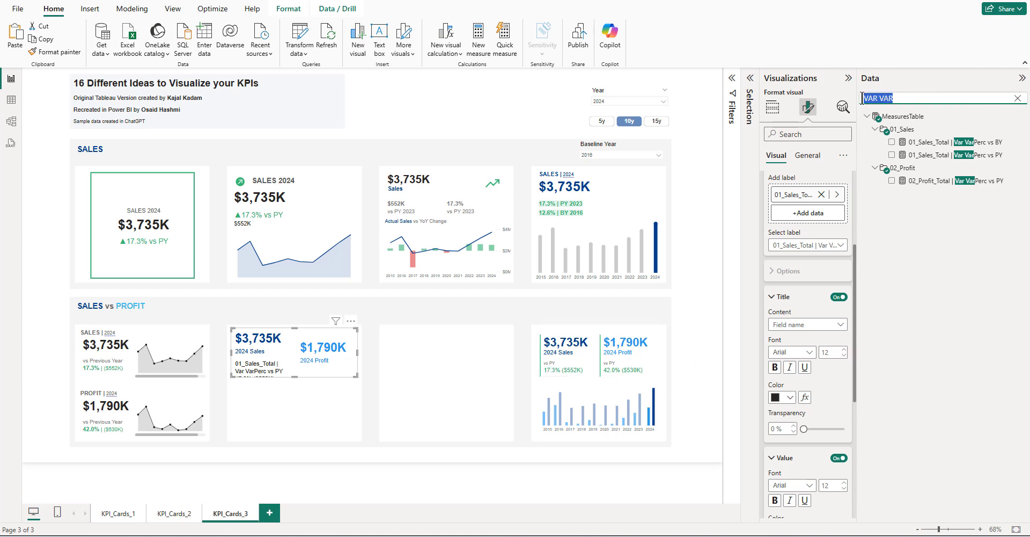
pyautogui.write('VS PY')
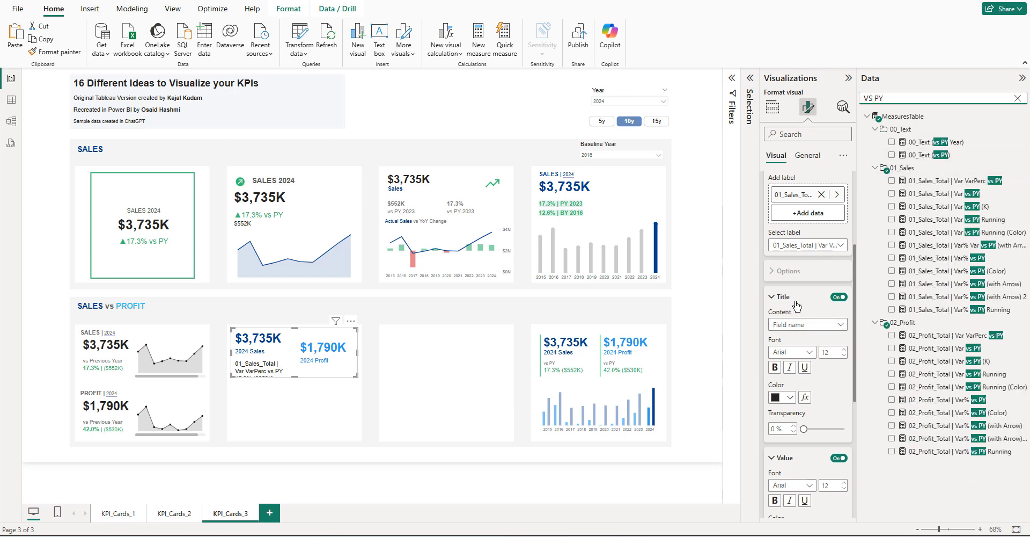
pyautogui.click(809, 329)
pyautogui.click(810, 350)
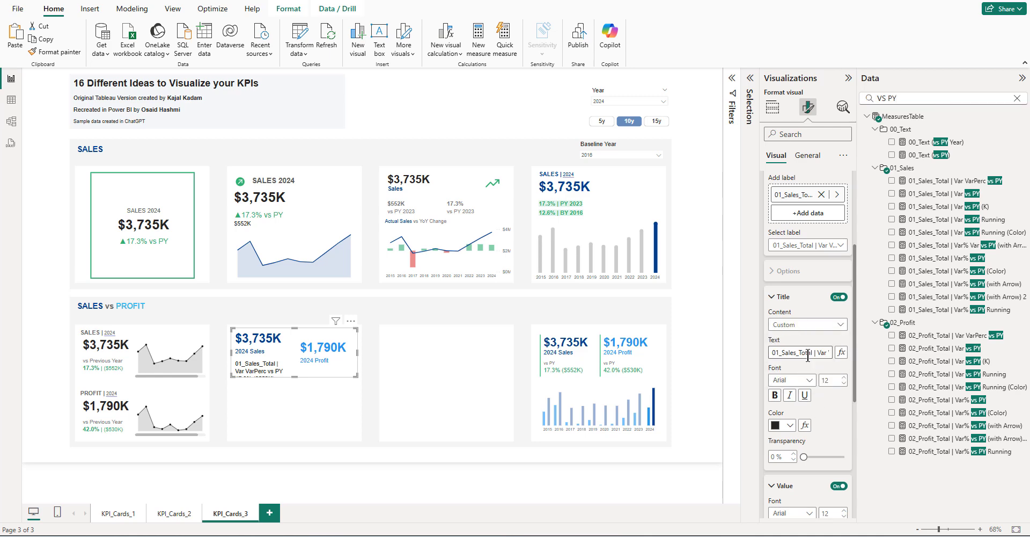
pyautogui.click(841, 352)
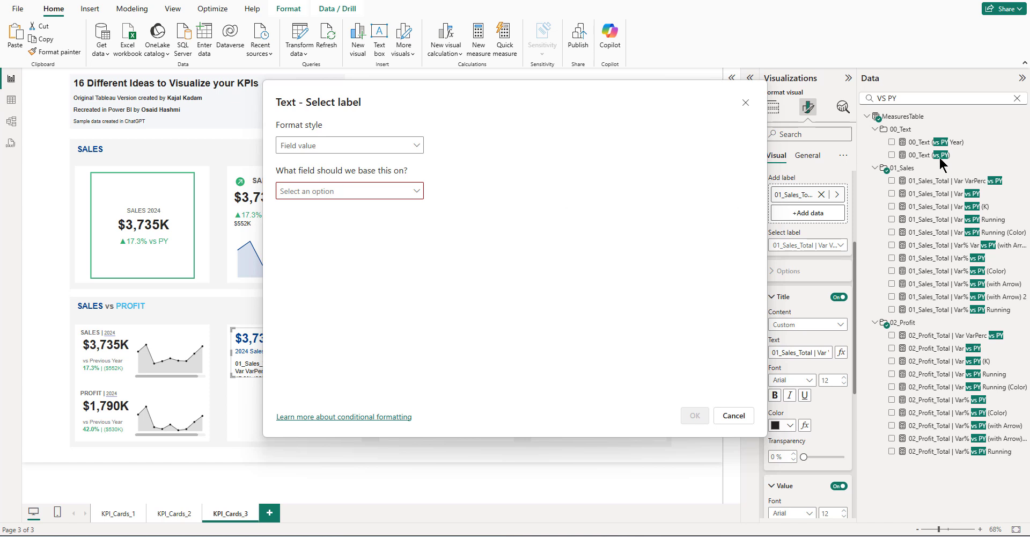
pyautogui.click(354, 191)
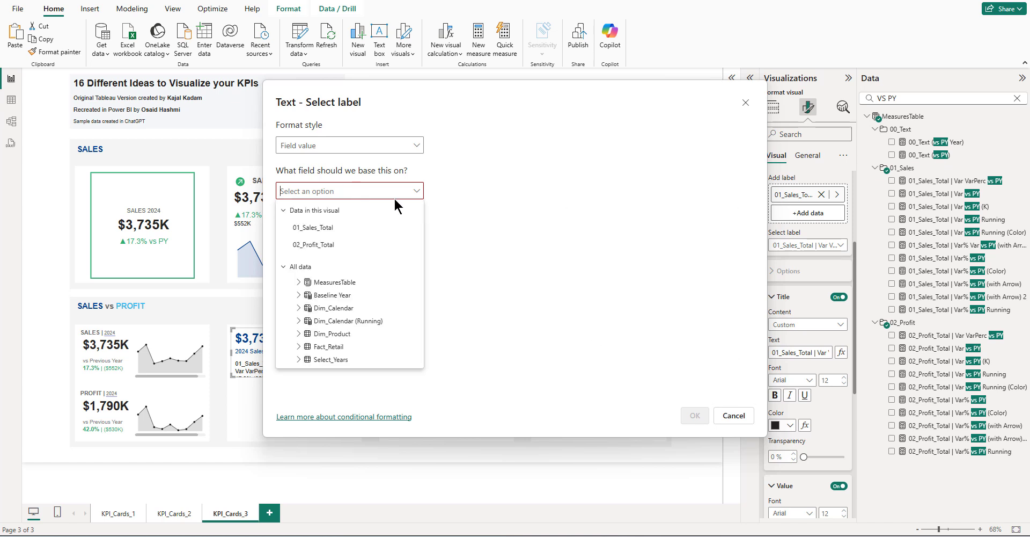
pyautogui.write('vs ')
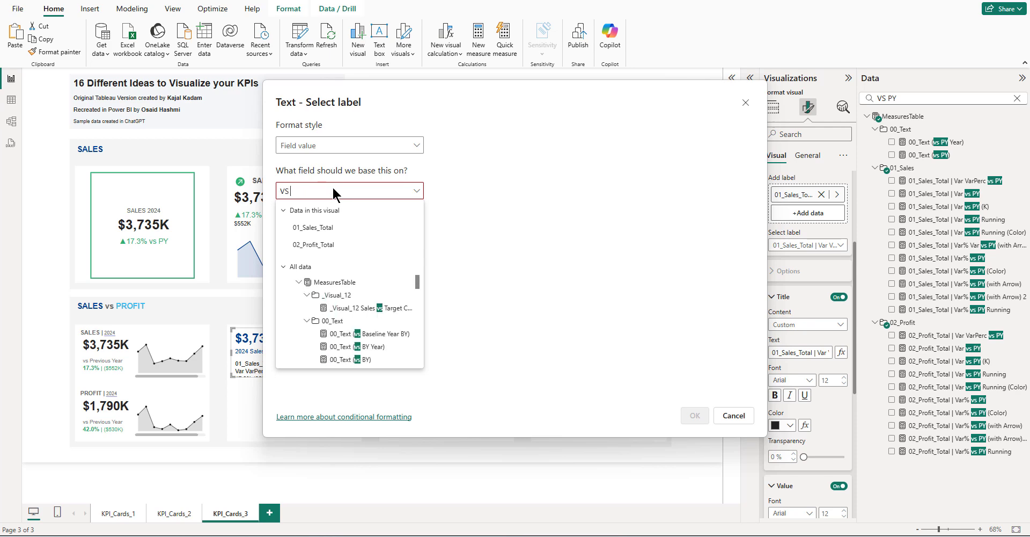
pyautogui.write('PY')
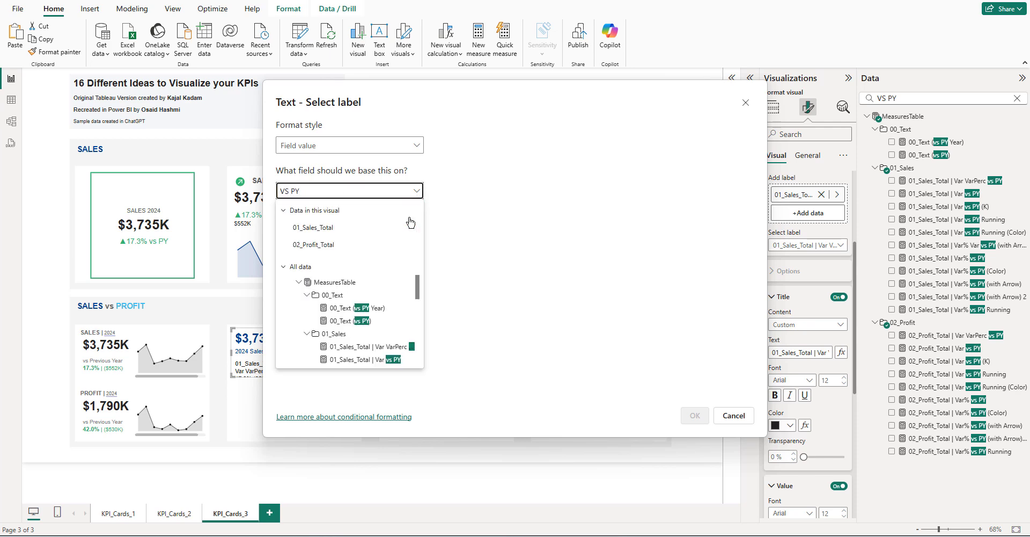
pyautogui.click(343, 320)
pyautogui.click(695, 418)
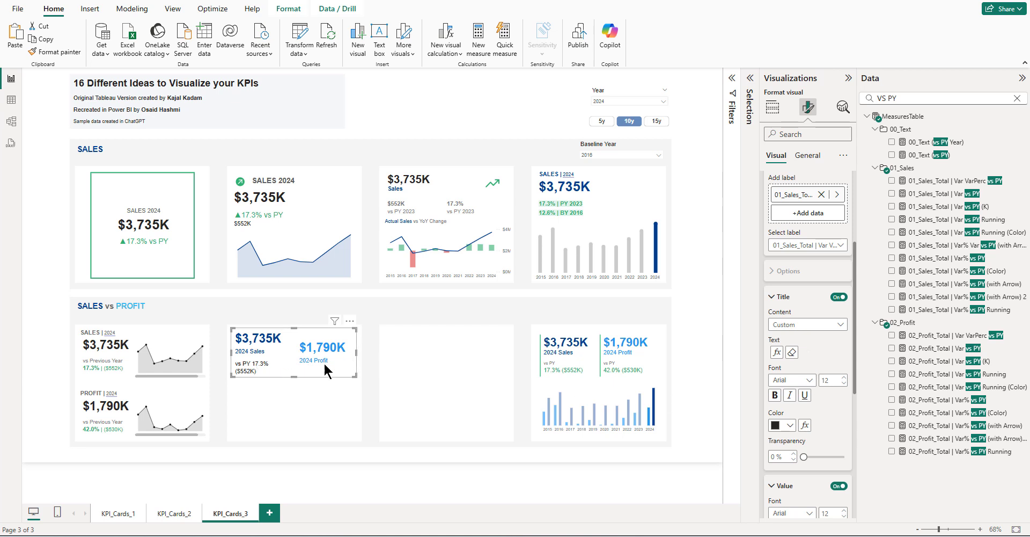
# - Color the sales reference label's value by the field value 01_Sales_Total | Var% vs PY (Color)
pyautogui.click(788, 297)
pyautogui.click(804, 395)
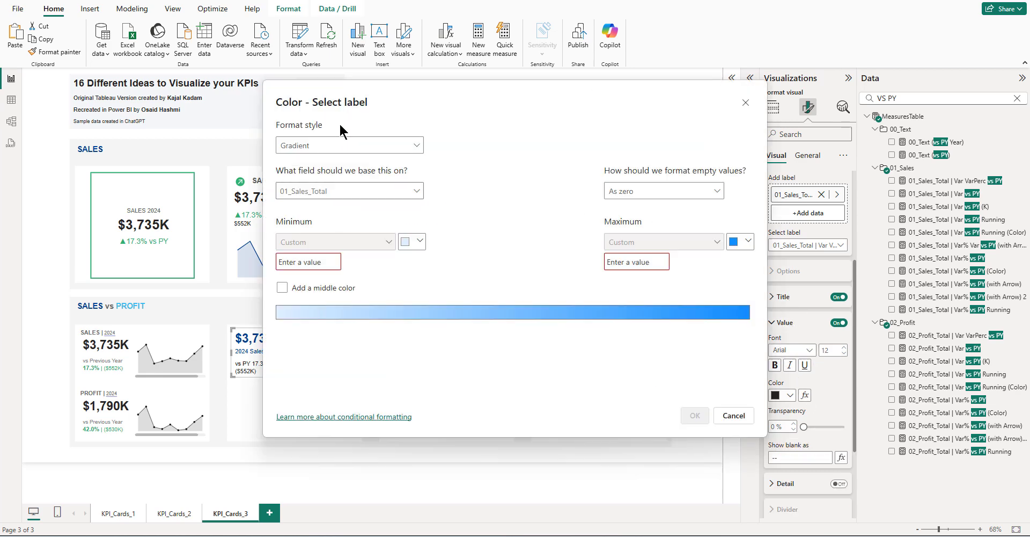
pyautogui.click(386, 146)
pyautogui.click(303, 197)
pyautogui.click(375, 193)
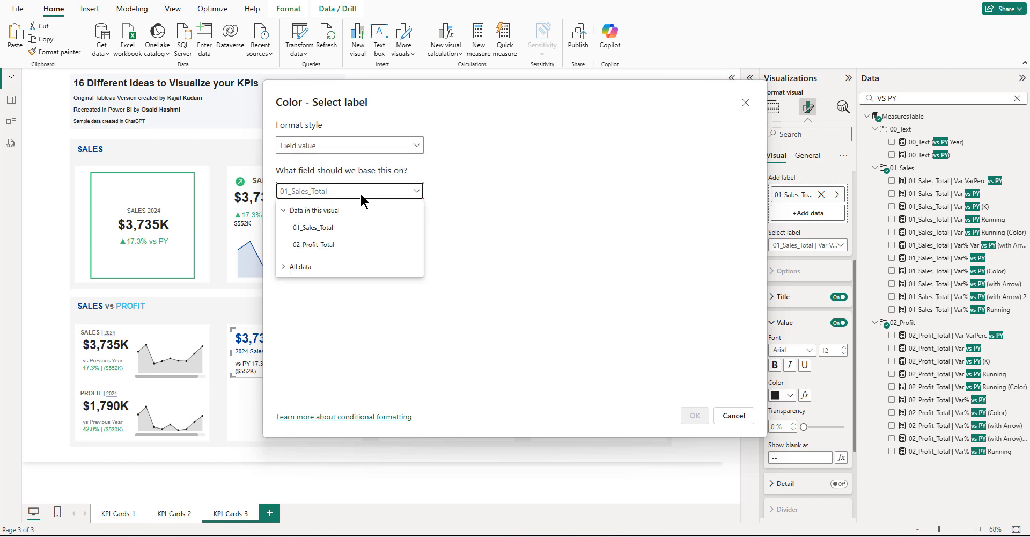
pyautogui.click(355, 191)
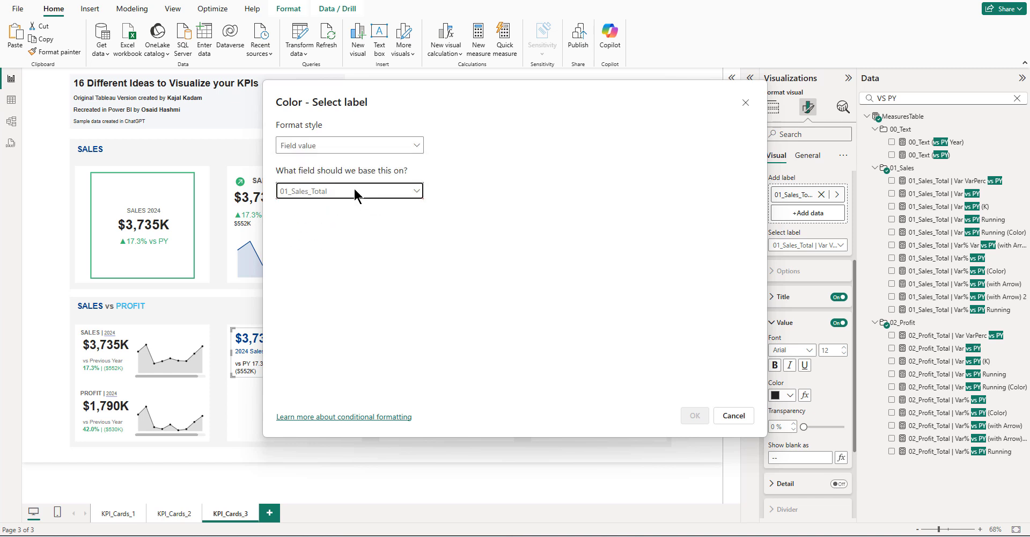
pyautogui.click(355, 192)
pyautogui.write('COLOR')
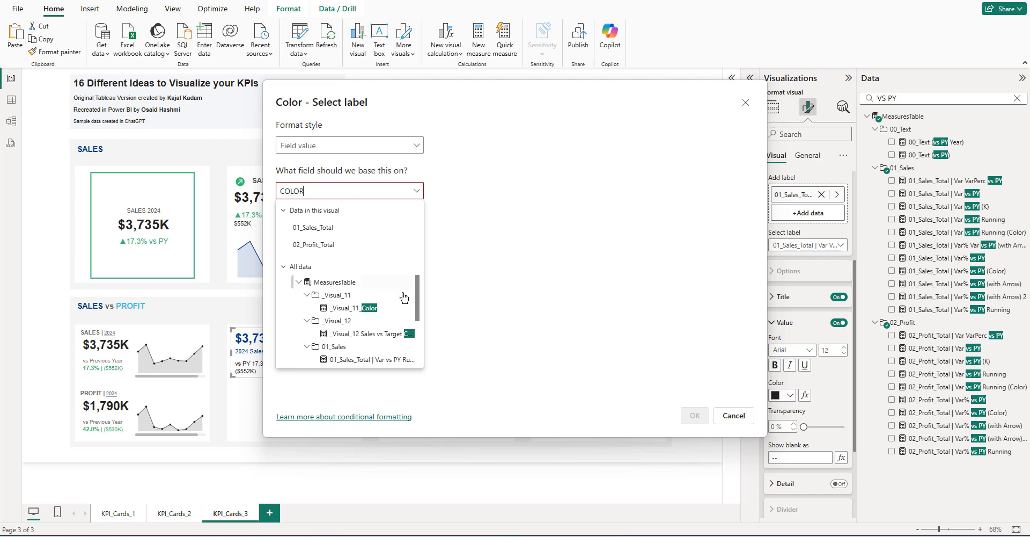
pyautogui.scroll(-3, 405, 298)
pyautogui.click(403, 321)
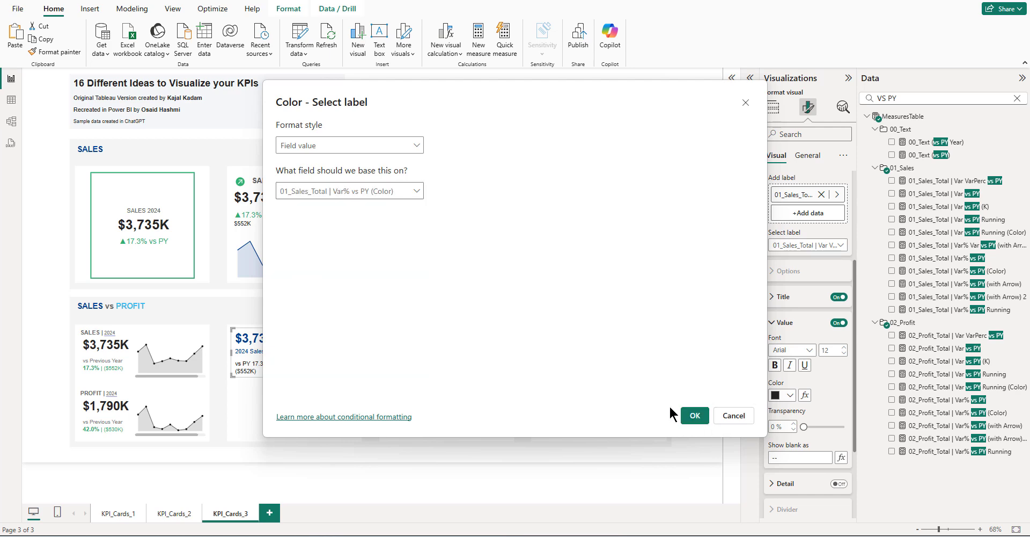
pyautogui.click(694, 415)
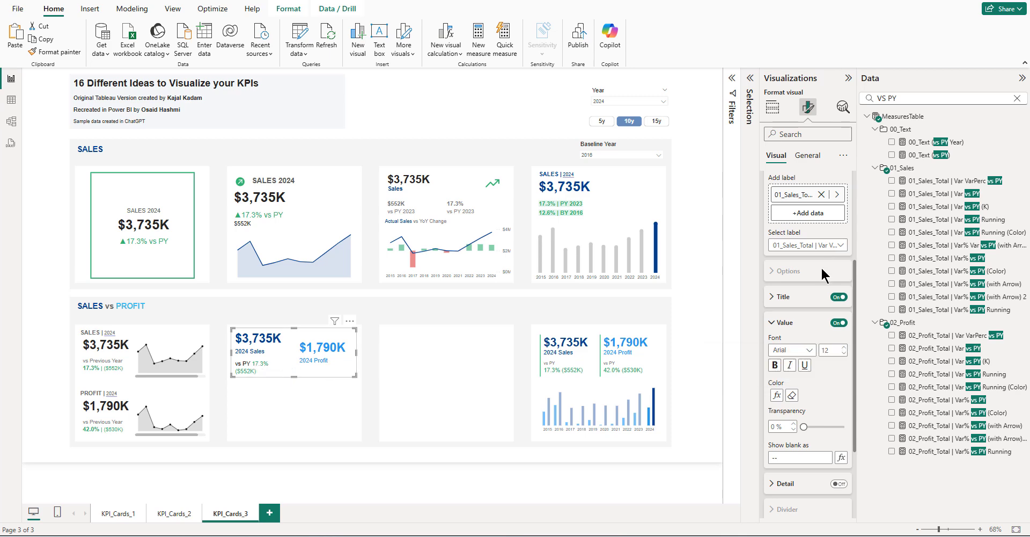
# - Find the Var VarPerc measures and add 02_Profit_Total | Var VarPerc vs PY as the reference label of the 02_Profit_Total series
pyautogui.scroll(3, 824, 274)
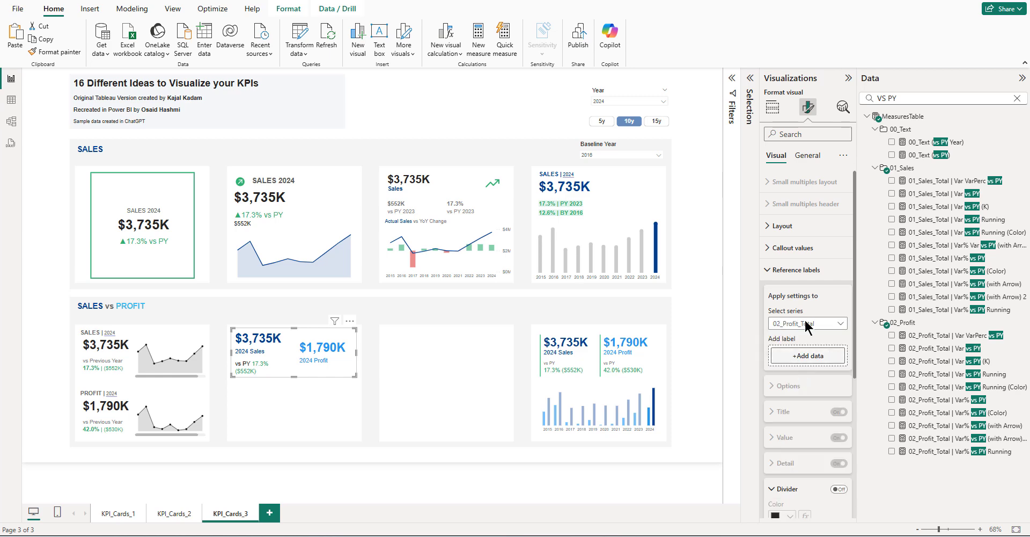
pyautogui.click(922, 99)
pyautogui.press('BackSpace')
pyautogui.press('BackSpace')
pyautogui.press('BackSpace')
pyautogui.press('BackSpace')
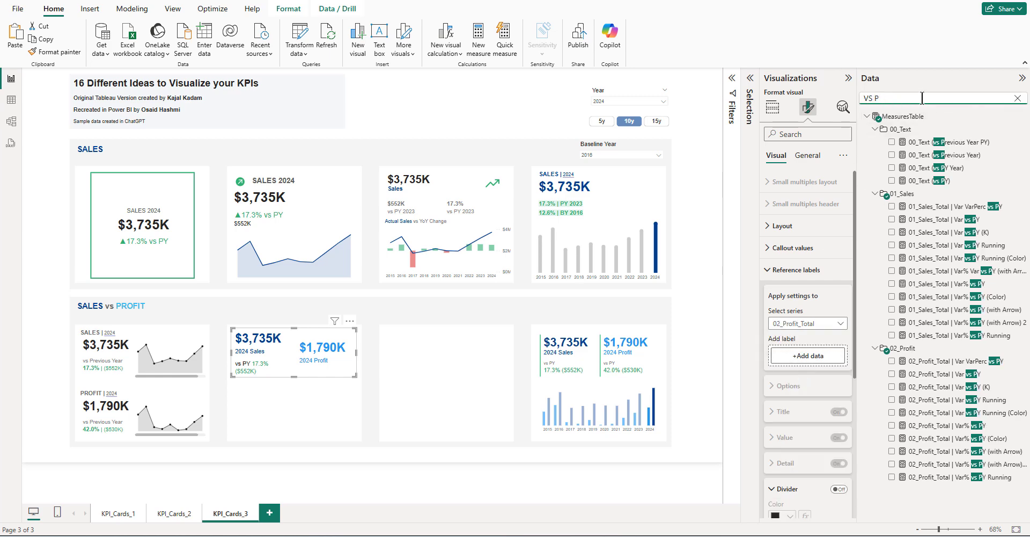
pyautogui.write('AR VA')
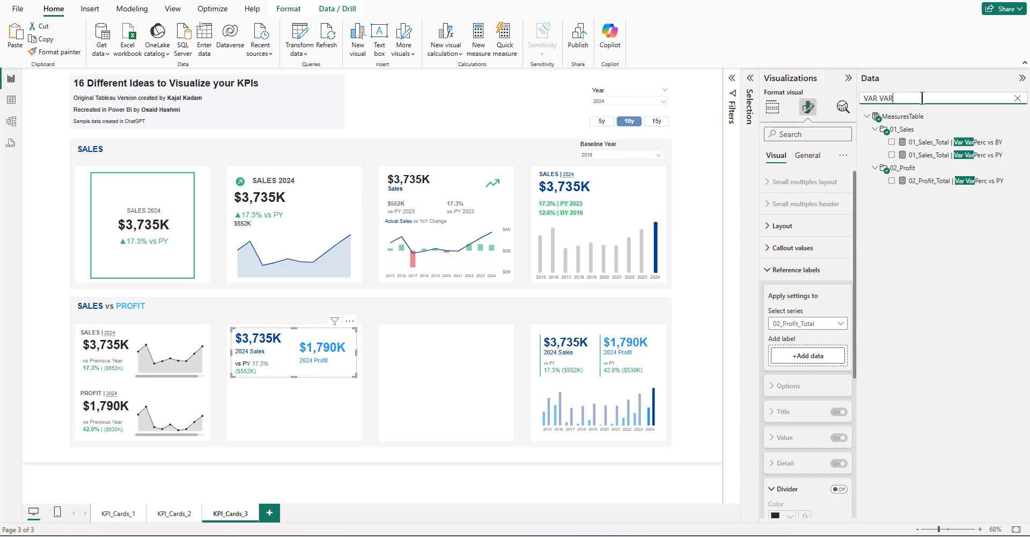
pyautogui.write('R')
pyautogui.moveTo(974, 183); pyautogui.dragTo(809, 355)
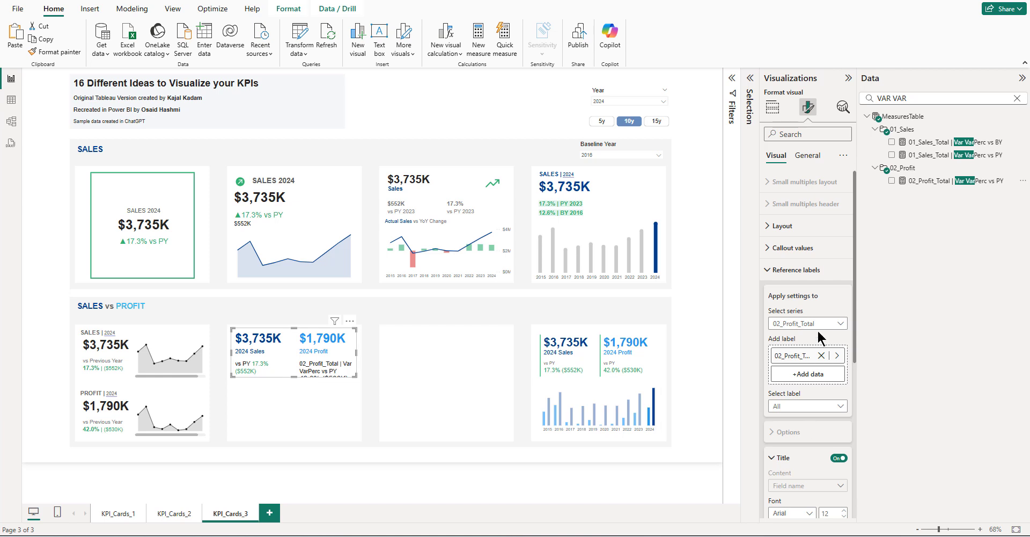
# - Give the 02_Profit_Total | Var VarPerc vs PY label a custom title based on the field 00_Text (vs PY)
pyautogui.click(796, 412)
pyautogui.click(806, 436)
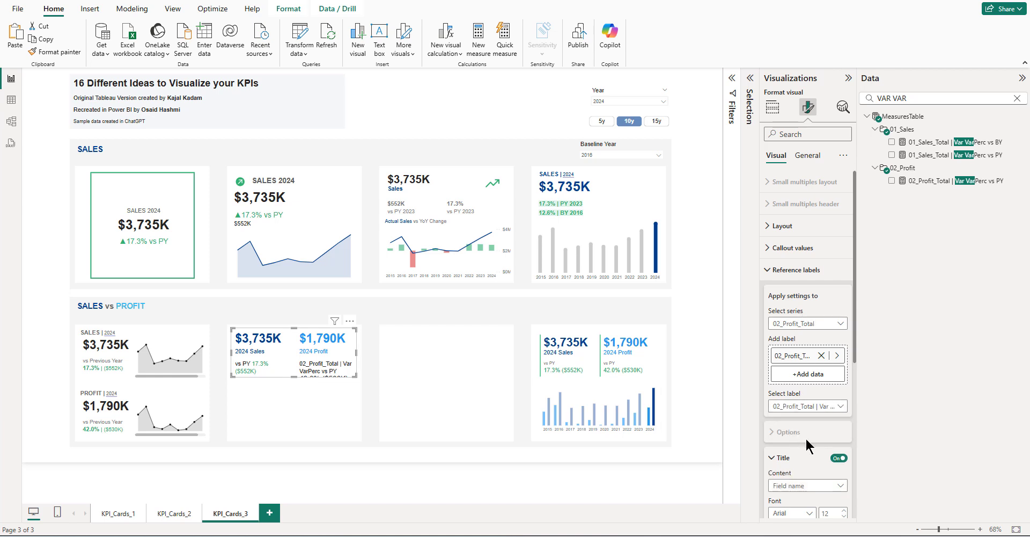
pyautogui.scroll(-3, 803, 375)
pyautogui.click(839, 324)
pyautogui.click(808, 350)
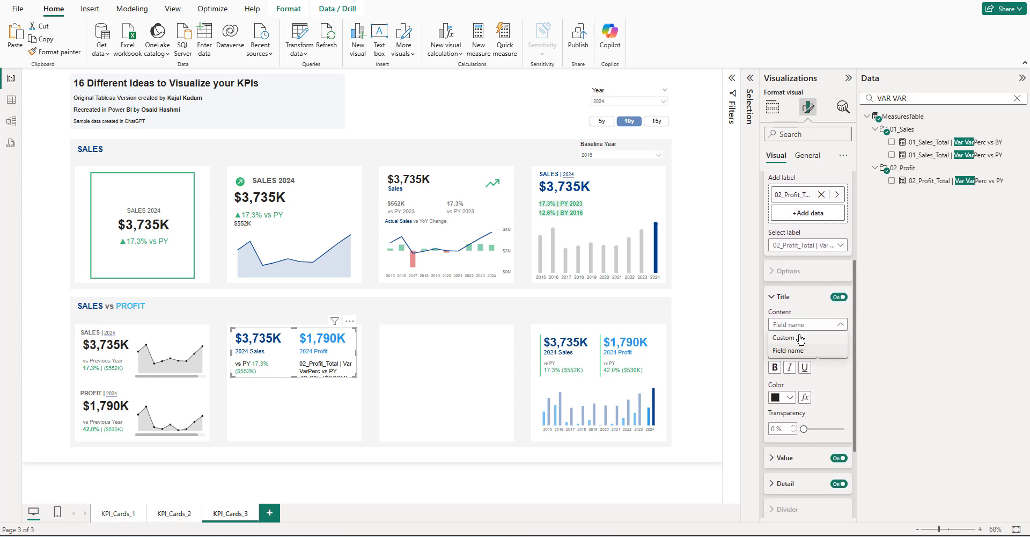
pyautogui.click(841, 352)
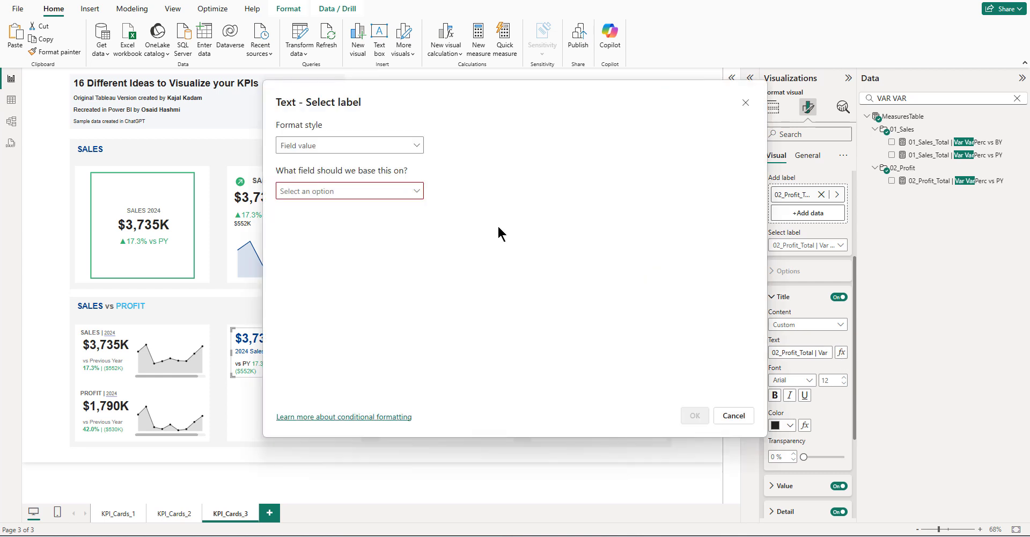
pyautogui.click(326, 190)
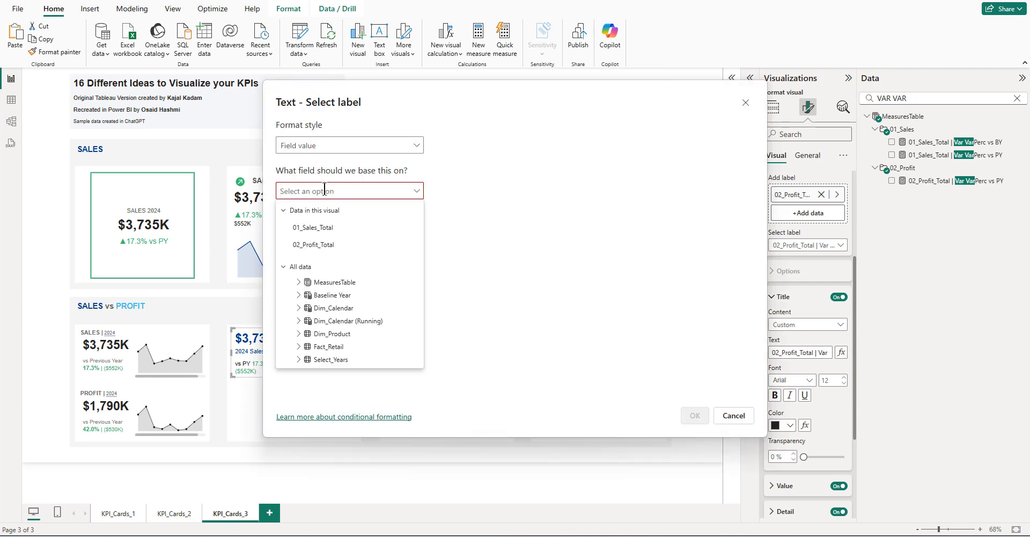
pyautogui.write('vs')
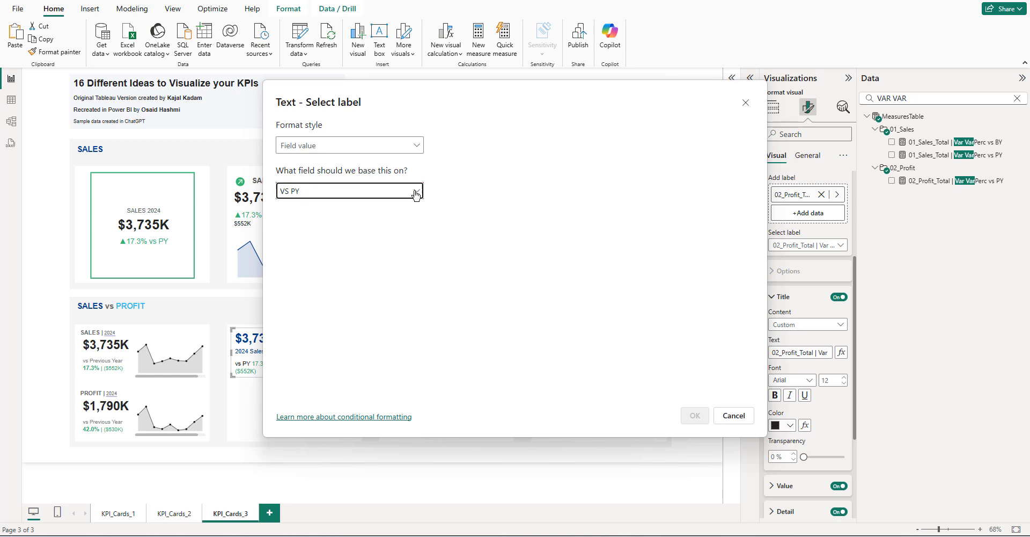
pyautogui.click(361, 324)
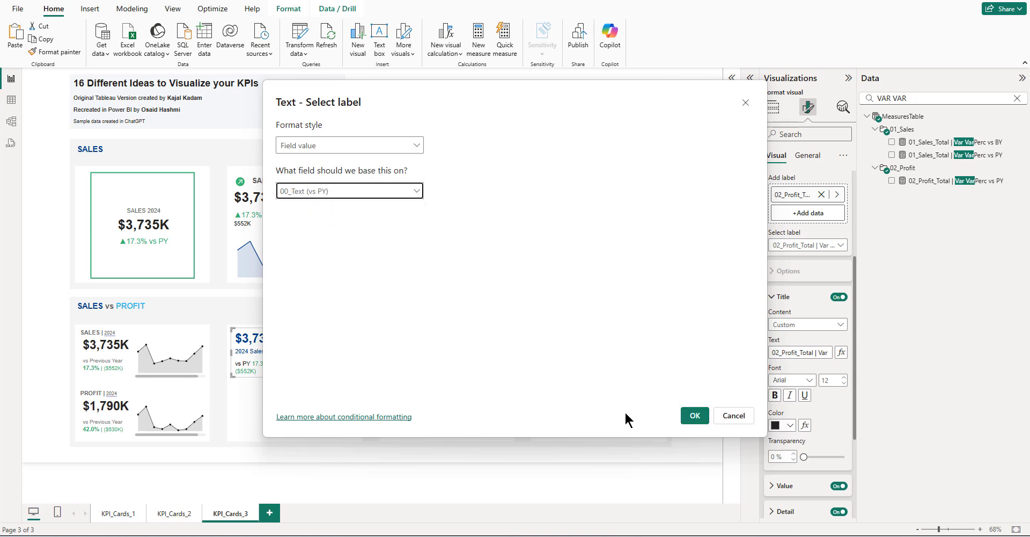
pyautogui.click(694, 415)
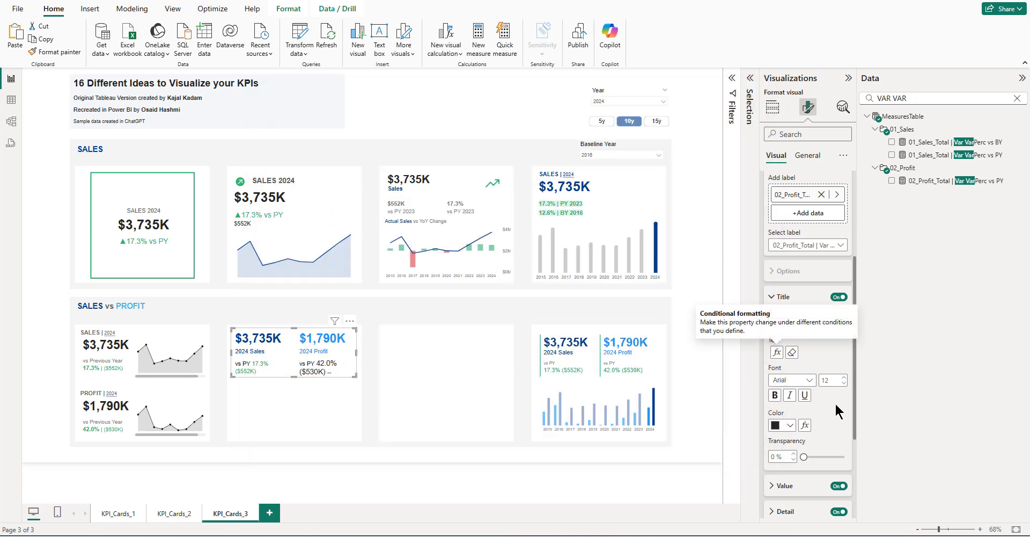
# - Set the value font size to 12 for all reference labels of the profit series
pyautogui.scroll(3, 817, 335)
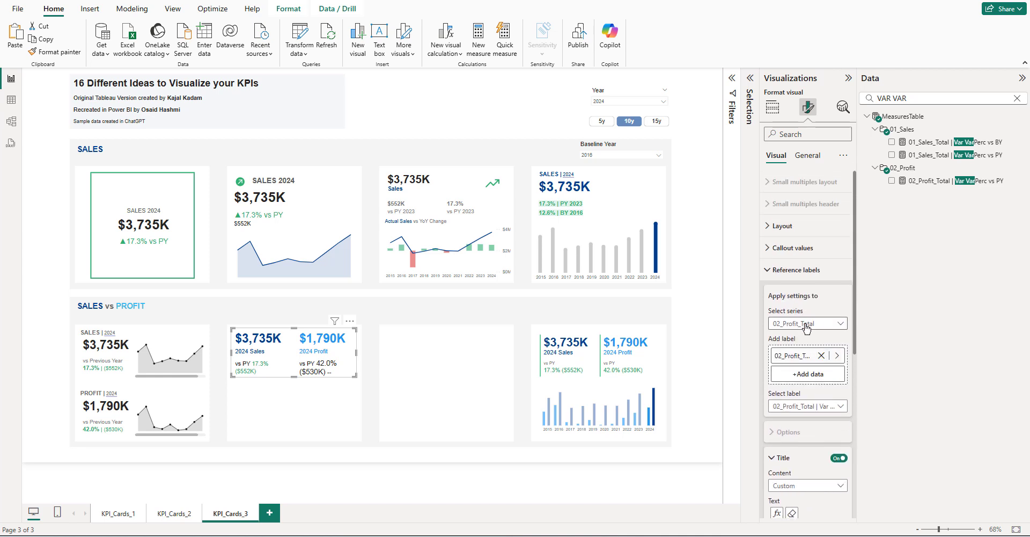
pyautogui.click(807, 406)
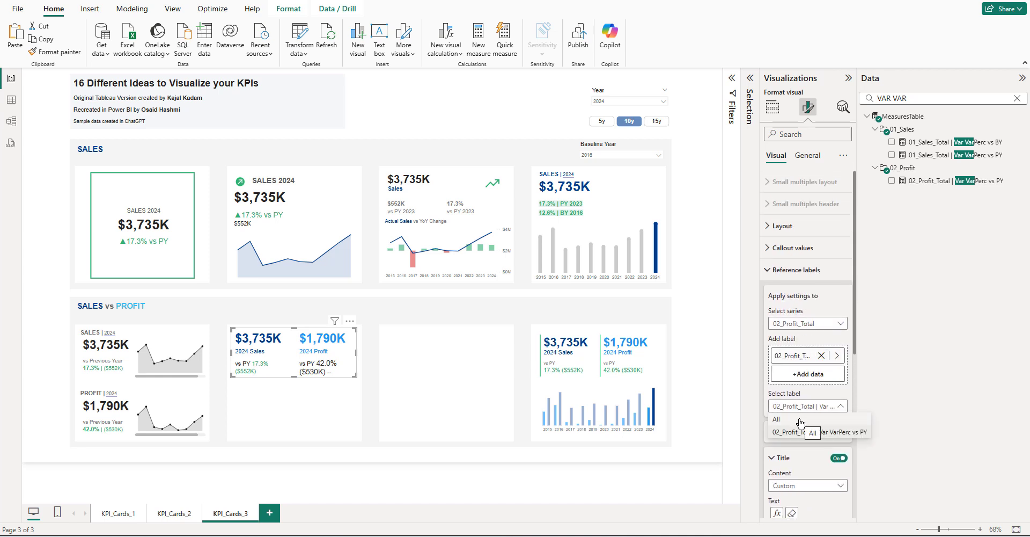
pyautogui.click(800, 421)
pyautogui.scroll(-3, 813, 434)
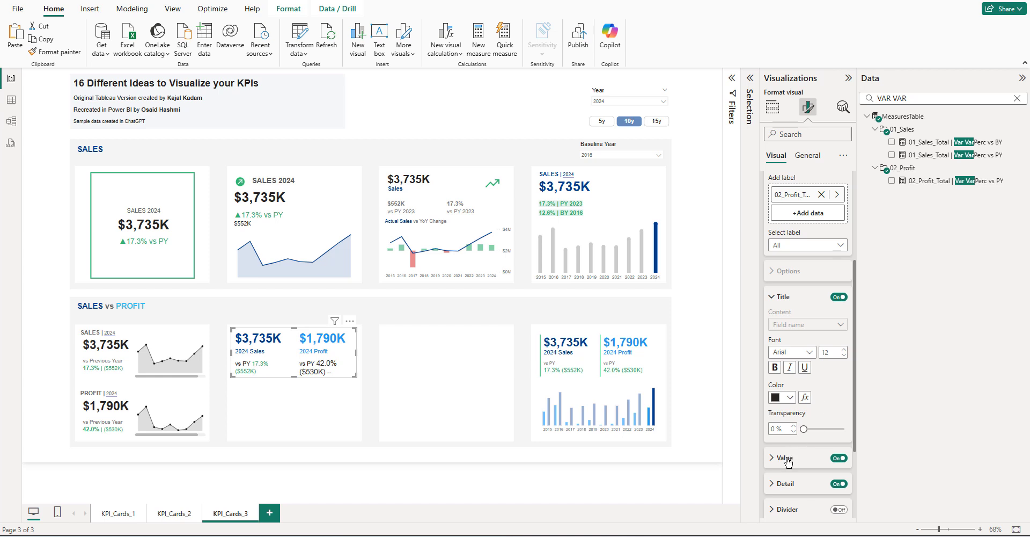
pyautogui.click(787, 457)
pyautogui.scroll(-3, 789, 456)
pyautogui.click(829, 324)
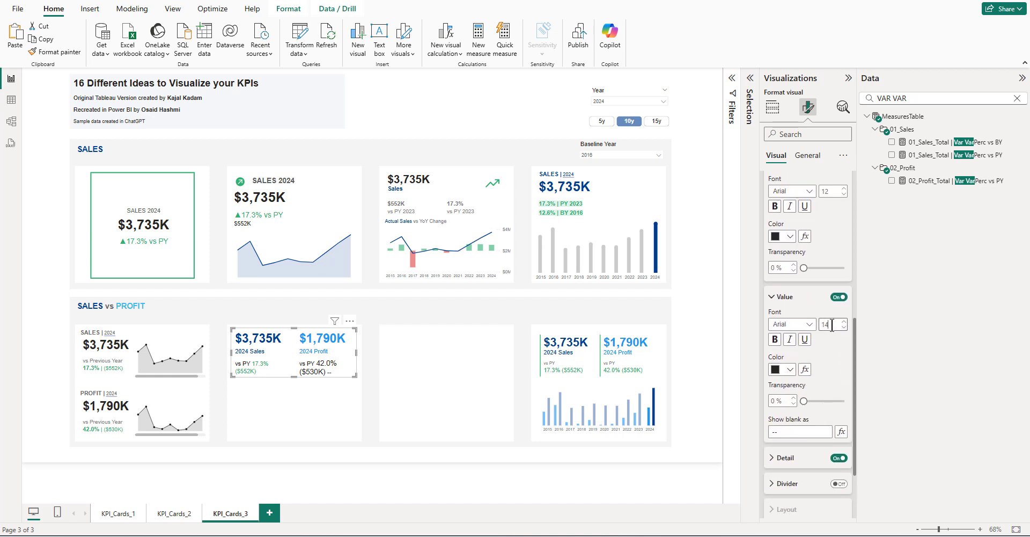
pyautogui.press('Down')
# - Choose the 02_Profit_Total | Var VarPerc vs PY label as the target of the reference label formatting
pyautogui.scroll(3, 836, 393)
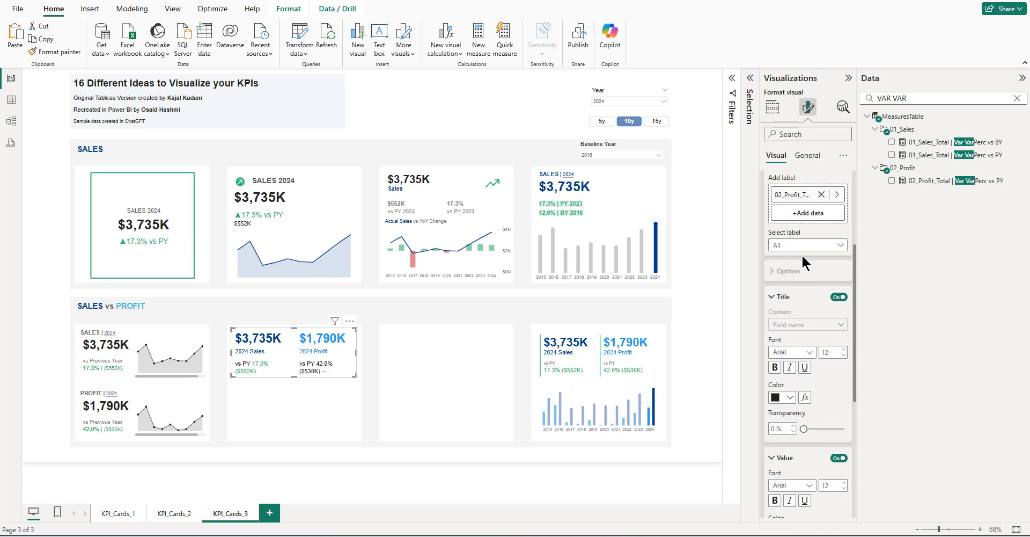
pyautogui.click(802, 245)
pyautogui.click(804, 271)
pyautogui.scroll(-3, 820, 400)
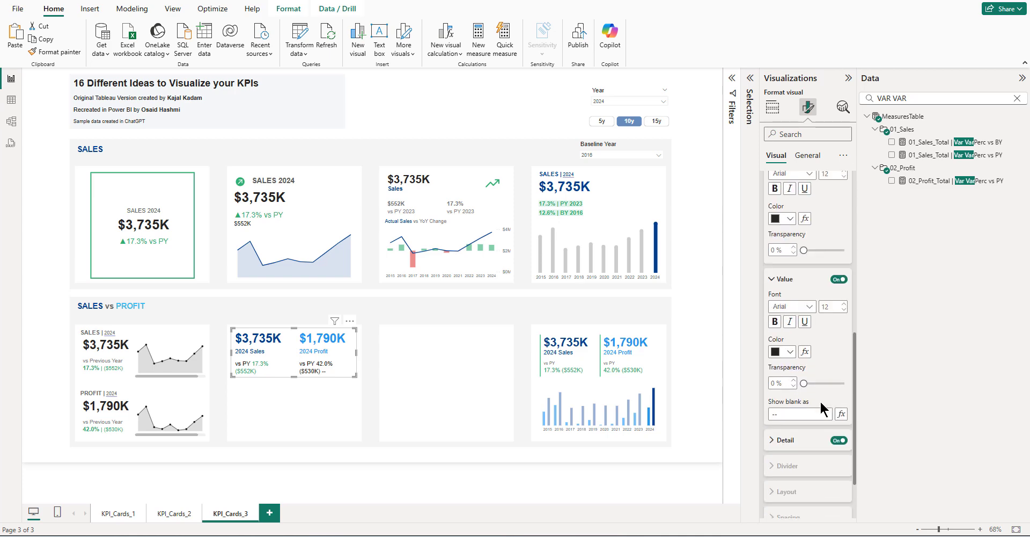
pyautogui.click(805, 343)
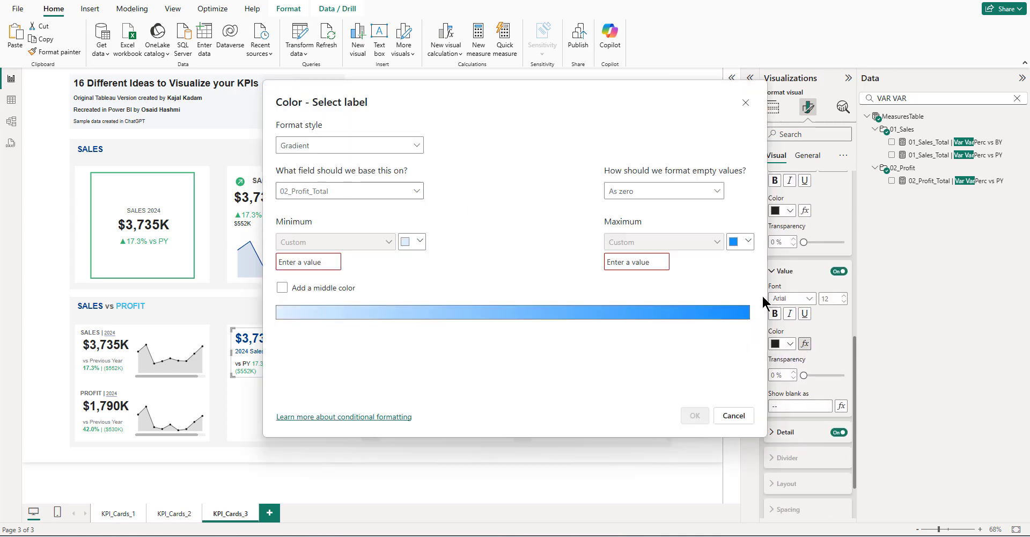
pyautogui.click(734, 416)
pyautogui.scroll(4, 797, 353)
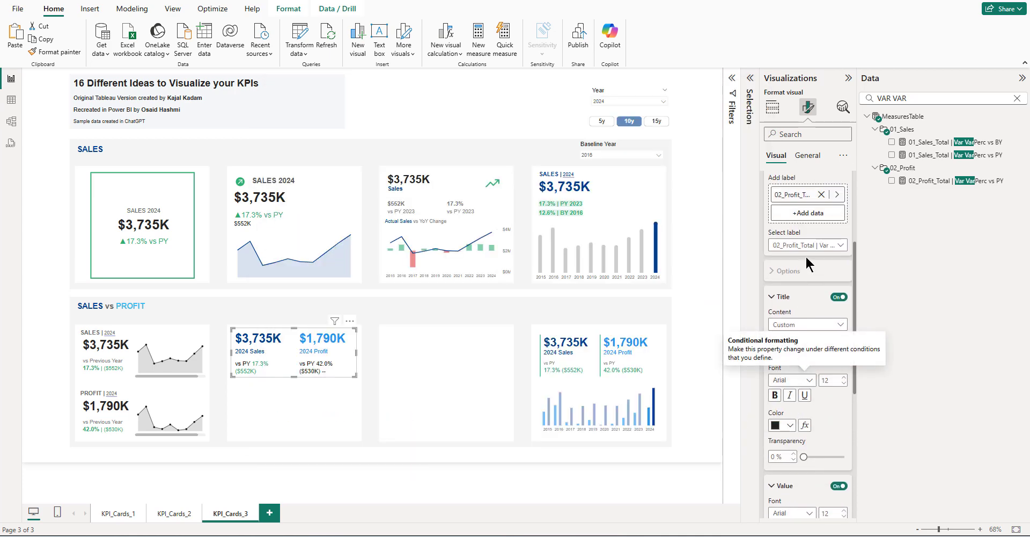
pyautogui.scroll(-3, 812, 376)
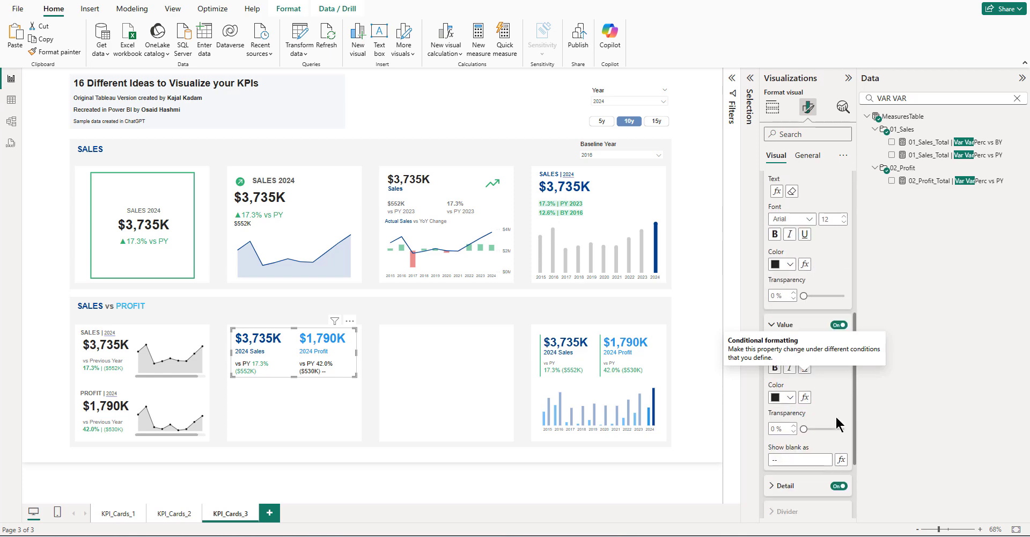
# - Color the profit reference label's value by the field value 02_Profit_Total | Var% vs PY (Color)
pyautogui.click(805, 397)
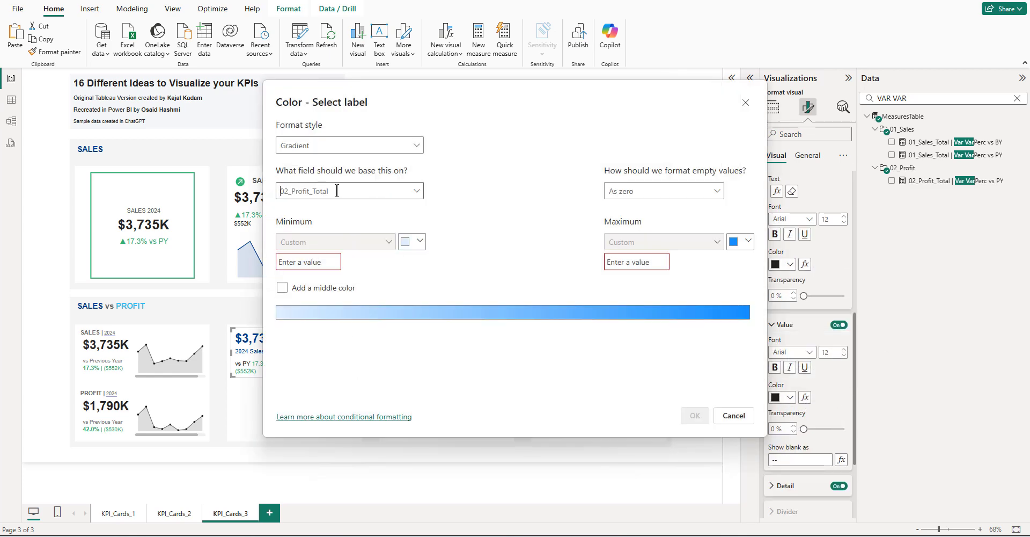
pyautogui.click(330, 191)
pyautogui.write('COLOR')
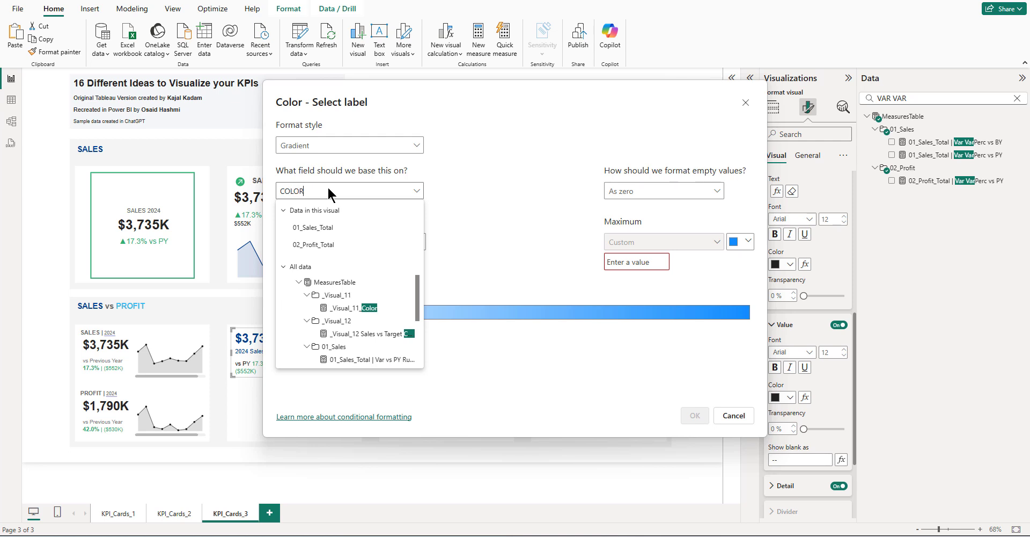
pyautogui.scroll(-2, 375, 322)
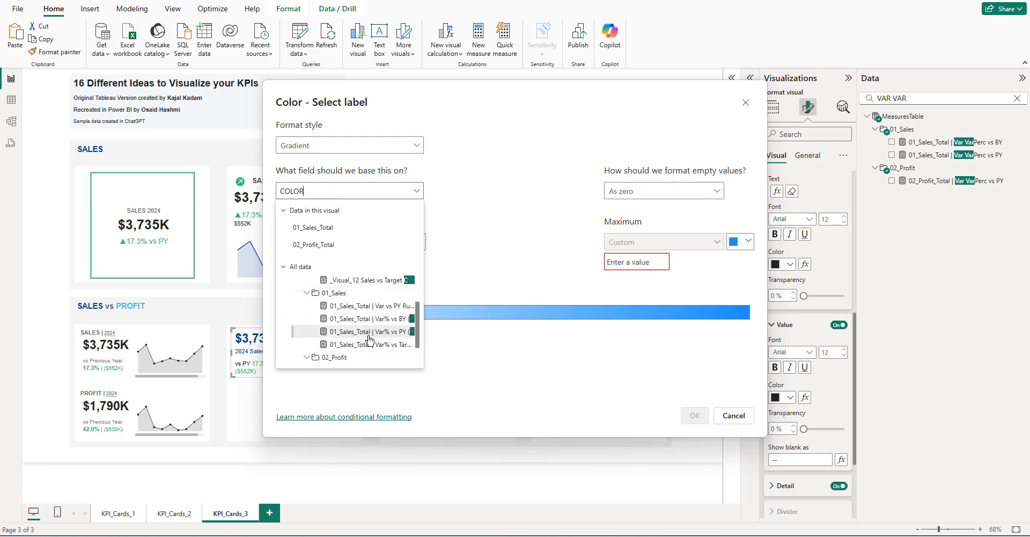
pyautogui.scroll(-3, 369, 339)
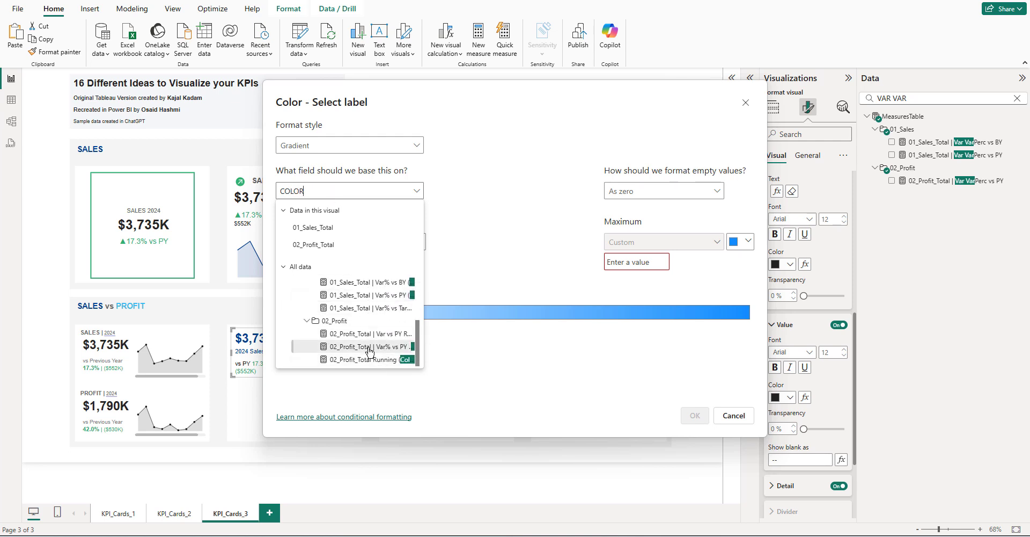
pyautogui.click(370, 352)
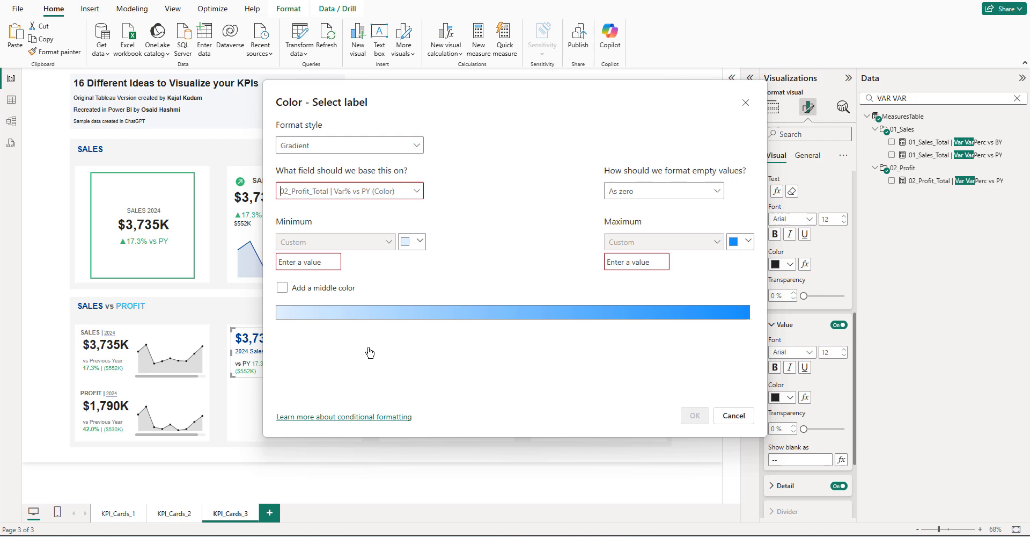
pyautogui.click(339, 143)
pyautogui.click(324, 195)
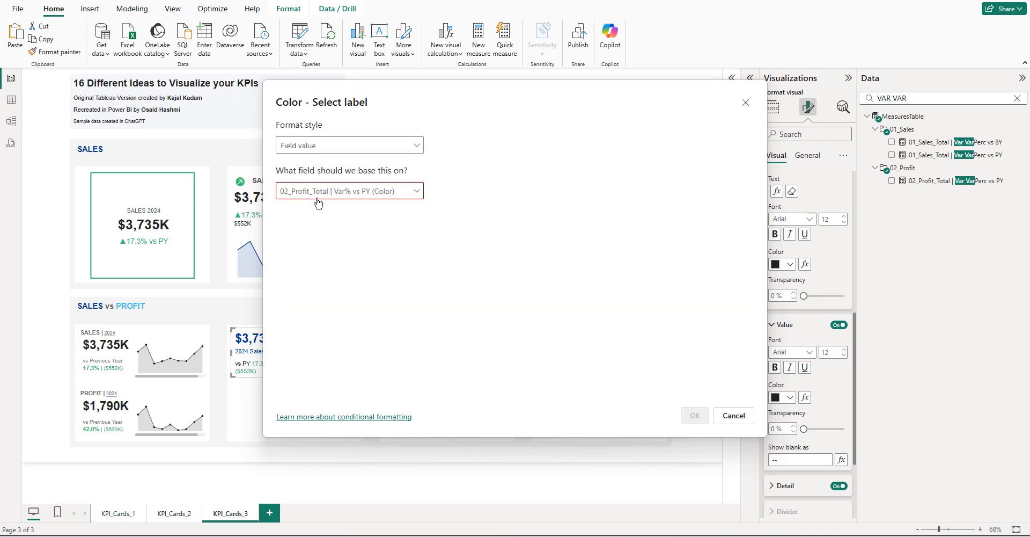
pyautogui.click(346, 190)
pyautogui.write('COLOR')
pyautogui.click(417, 191)
pyautogui.scroll(-3, 419, 328)
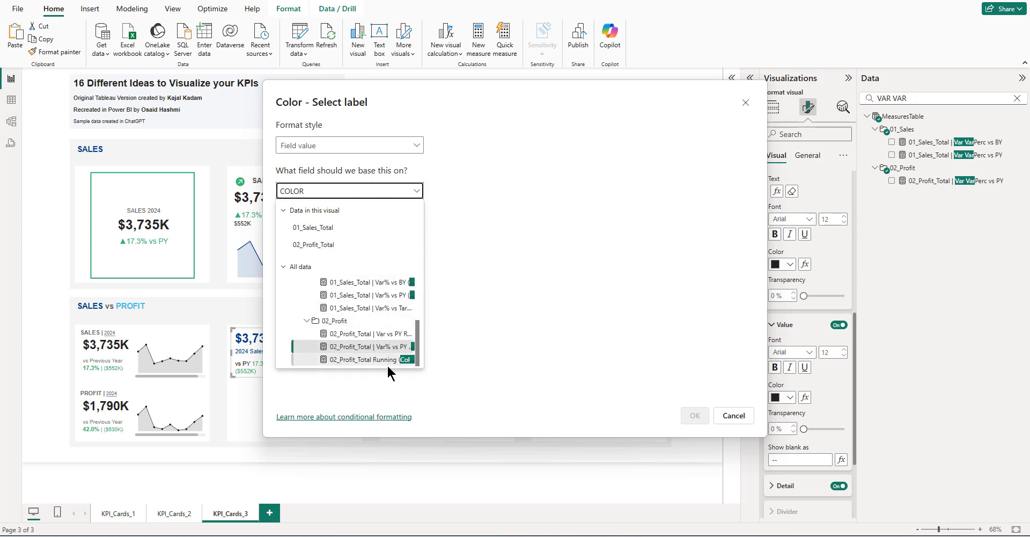
pyautogui.click(376, 346)
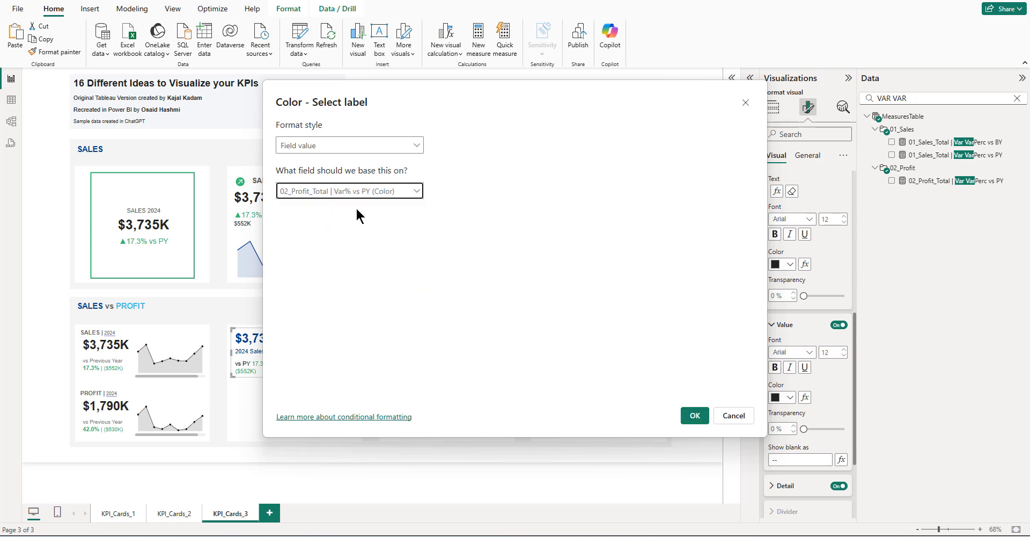
pyautogui.click(695, 416)
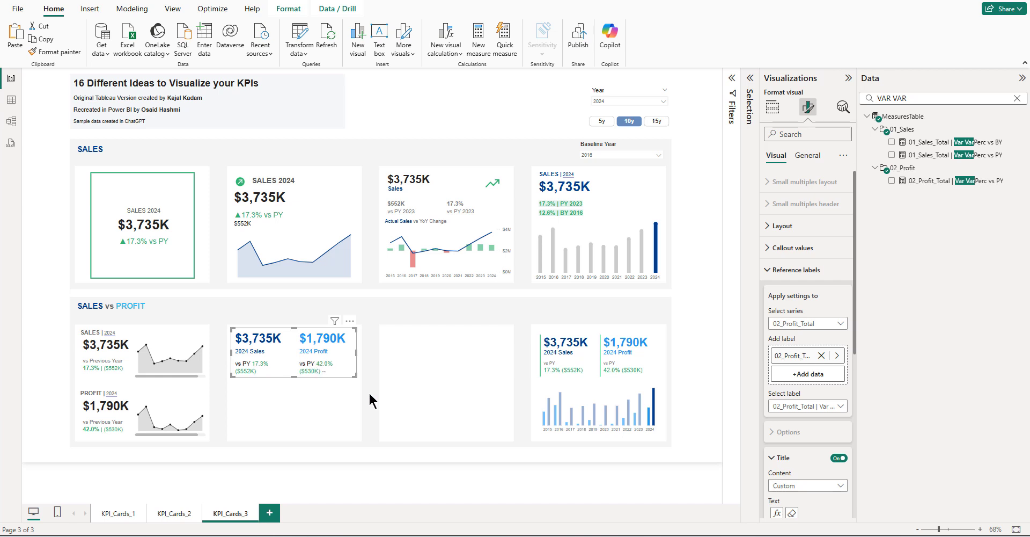
# - Arrange the second SALES vs PROFIT card's reference labels in columns for all series
pyautogui.click(248, 372)
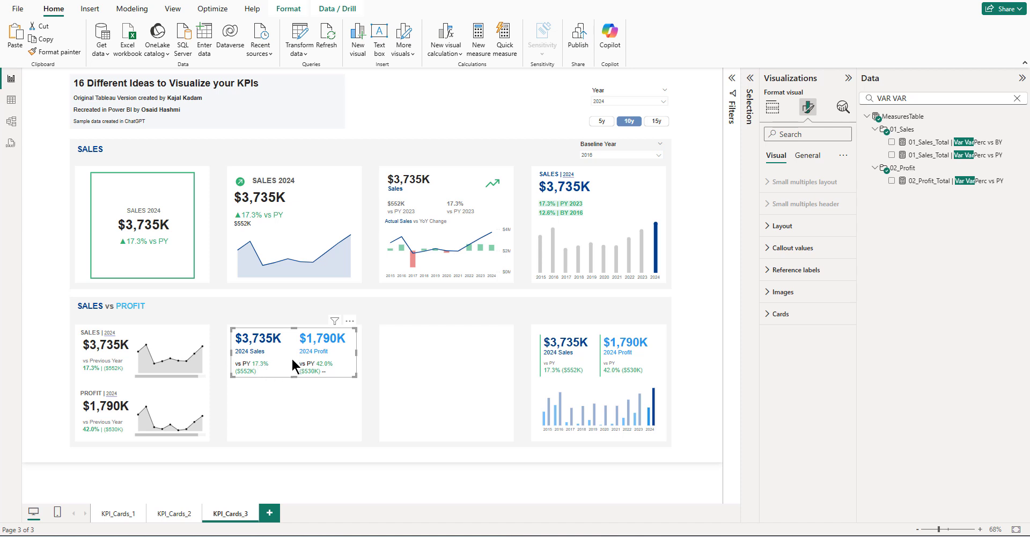
pyautogui.click(796, 270)
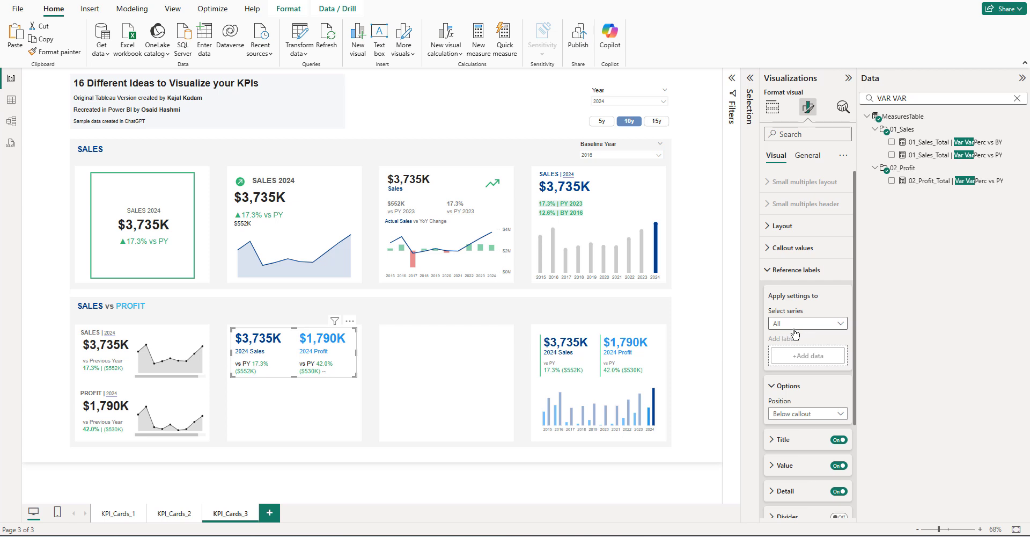
pyautogui.scroll(-3, 806, 346)
pyautogui.click(787, 416)
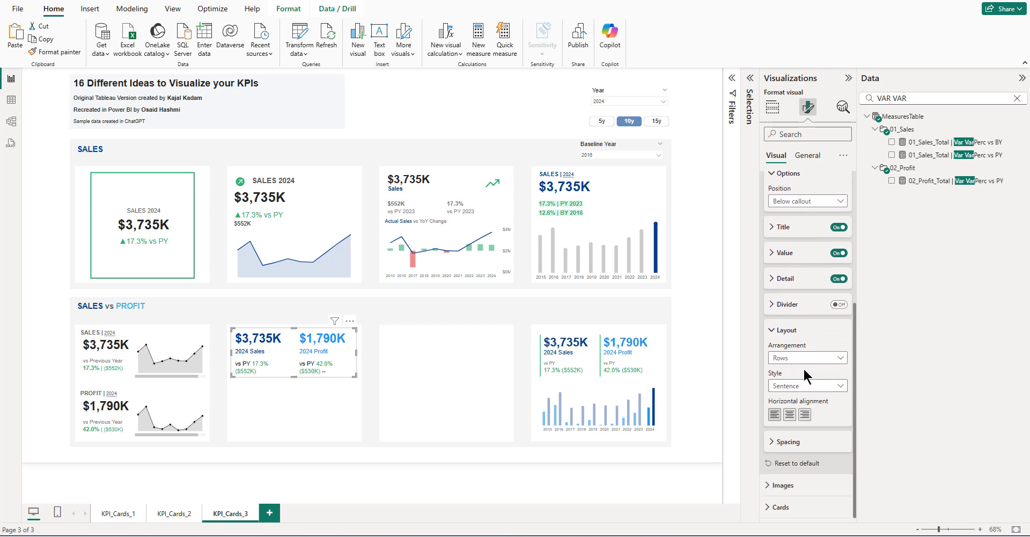
pyautogui.scroll(5, 807, 372)
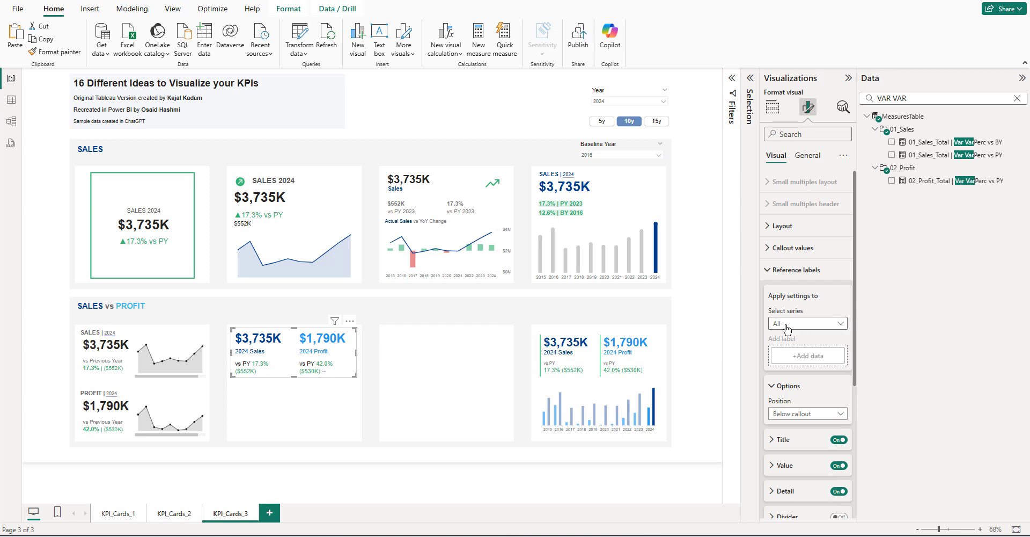
pyautogui.scroll(-3, 787, 329)
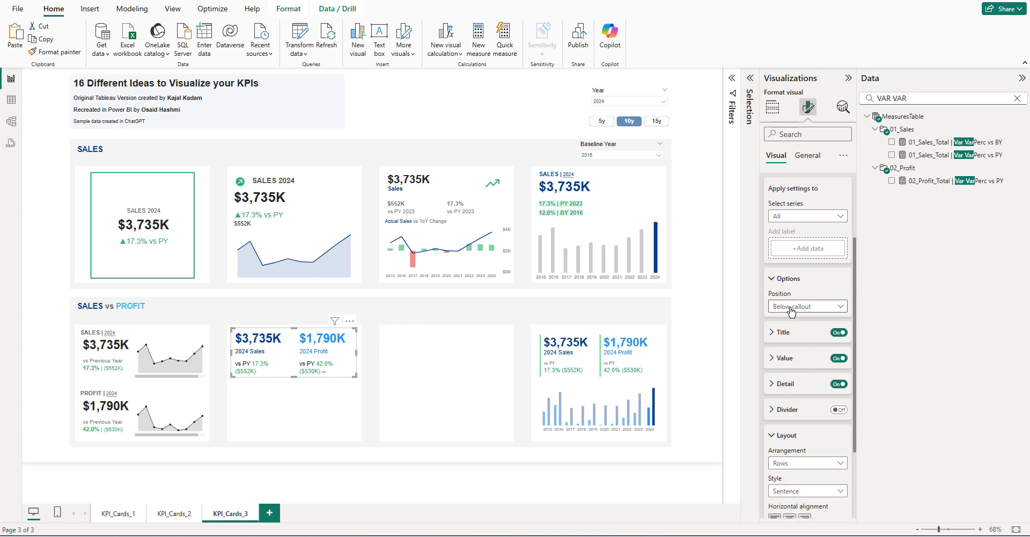
pyautogui.click(792, 309)
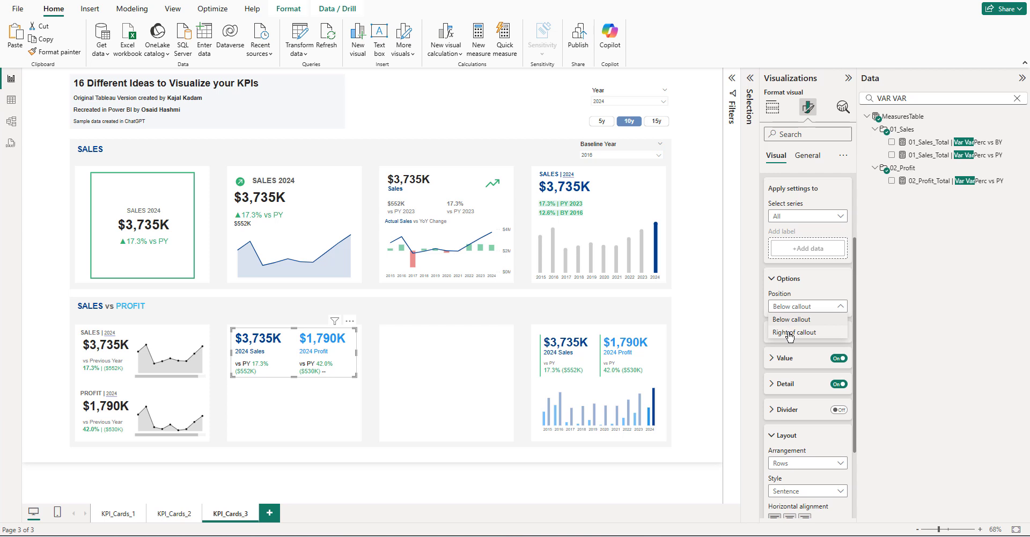
pyautogui.click(792, 293)
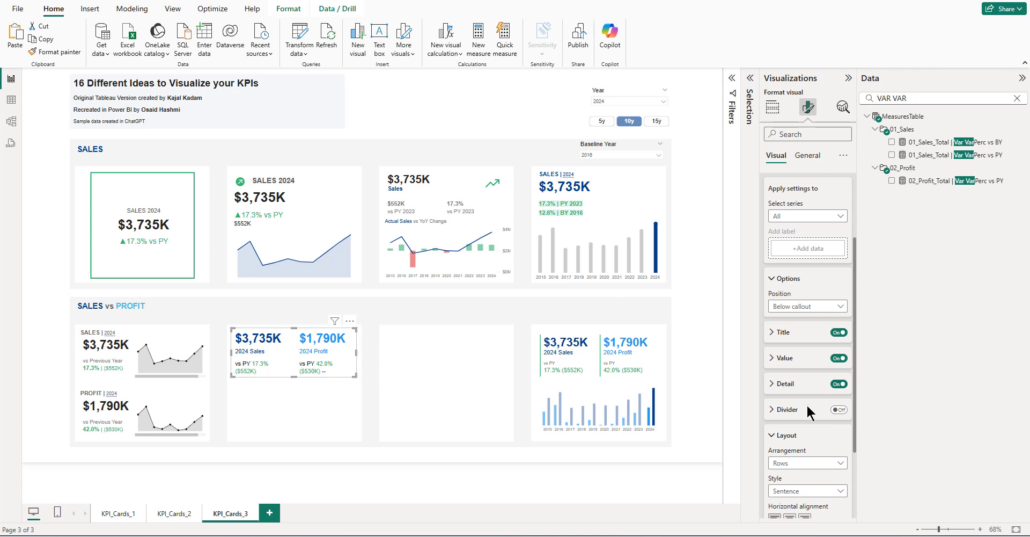
pyautogui.scroll(-2, 795, 414)
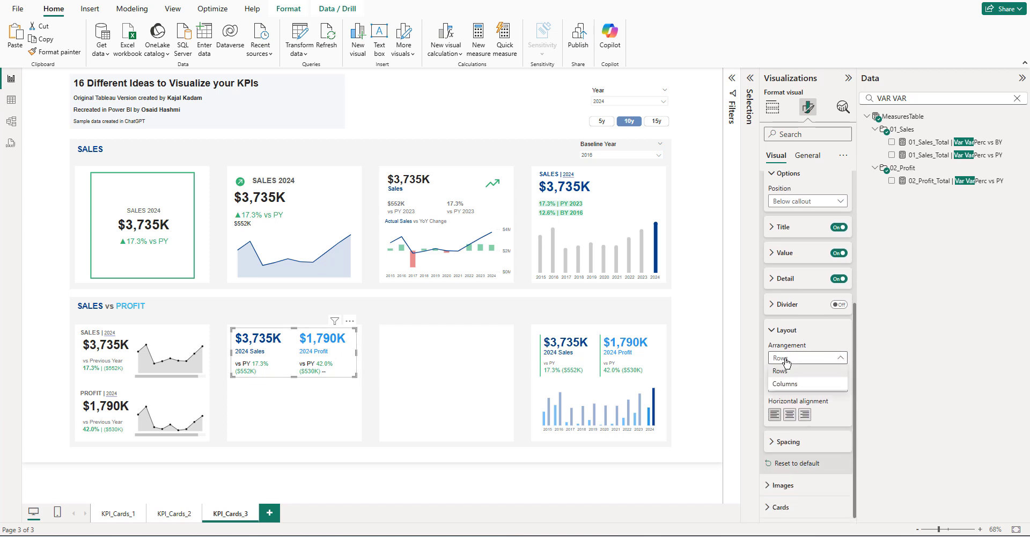
pyautogui.click(787, 390)
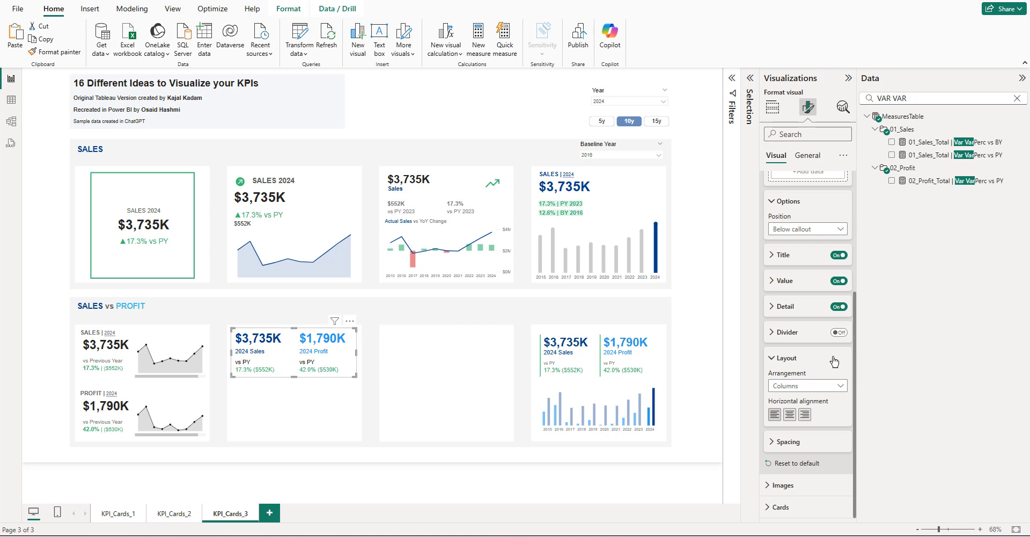
# - Set the 01_Sales_Total reference label's title to font size 11 and color it dark gray
pyautogui.scroll(4, 816, 349)
pyautogui.click(802, 323)
pyautogui.click(793, 347)
pyautogui.scroll(-2, 802, 370)
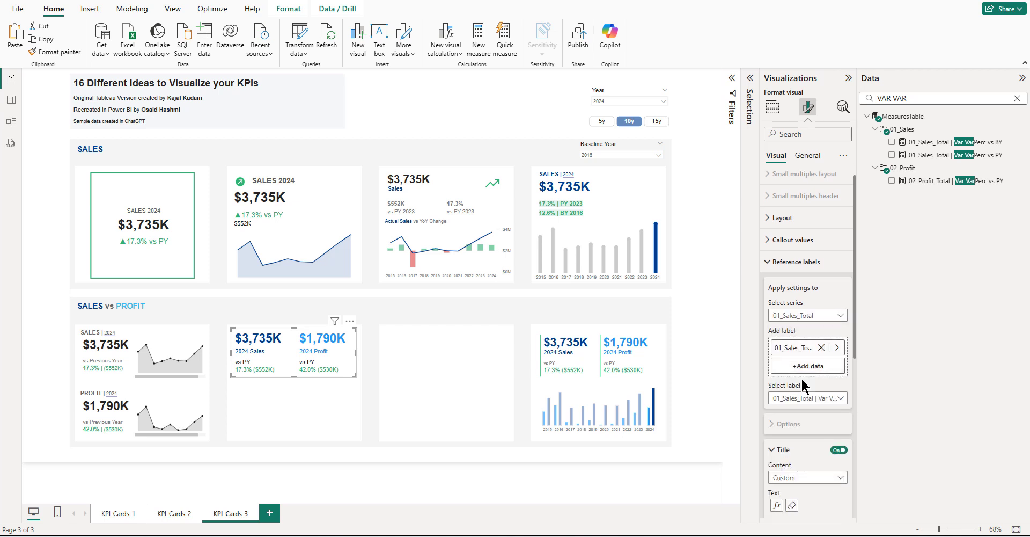
pyautogui.click(803, 357)
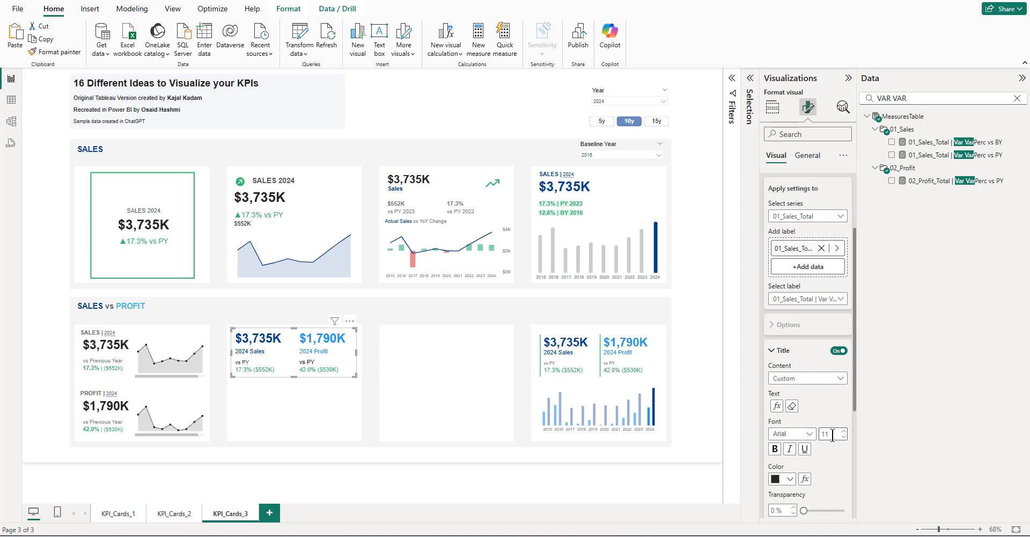
pyautogui.click(780, 480)
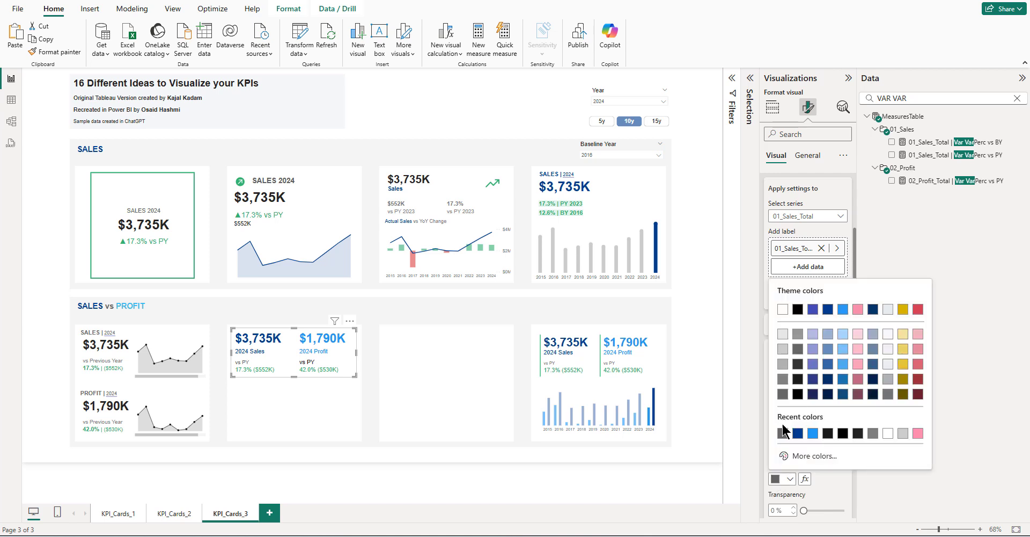
pyautogui.click(782, 396)
pyautogui.scroll(2, 820, 381)
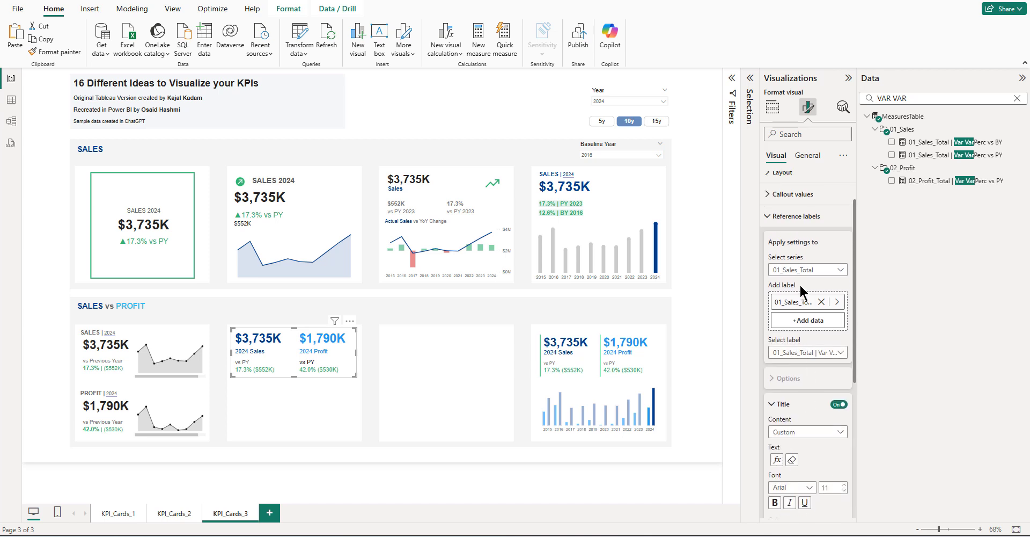
# - Color the 02_Profit_Total reference label's title dark gray and set its font size to 11
pyautogui.click(802, 269)
pyautogui.click(790, 311)
pyautogui.scroll(-2, 811, 411)
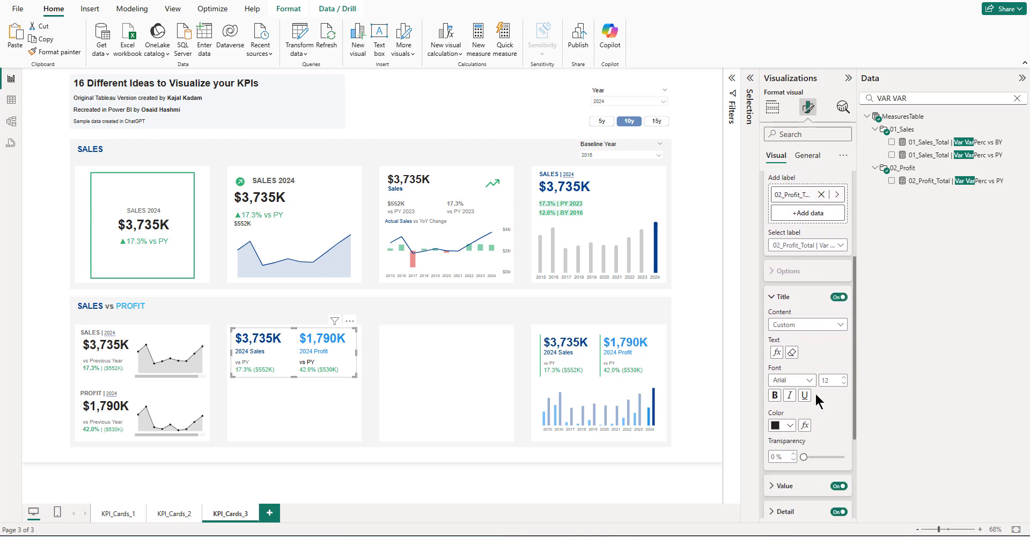
pyautogui.click(782, 425)
pyautogui.click(781, 341)
pyautogui.doubleClick(830, 382)
pyautogui.write('11')
pyautogui.click(700, 363)
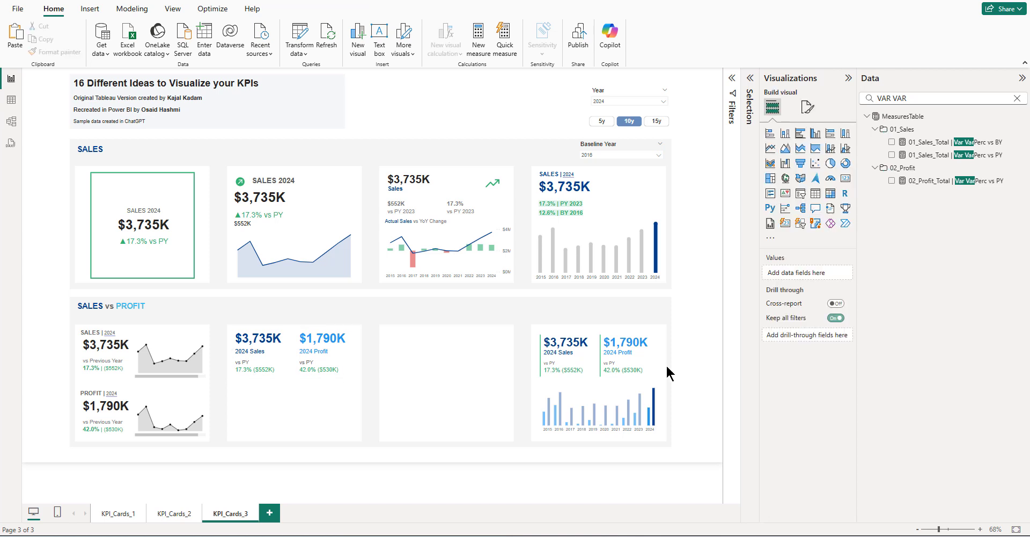
# - Examine the full Y-axis measure names of the SALES vs PROFIT column chart and compare its fields with the SALES column chart's
pyautogui.click(584, 393)
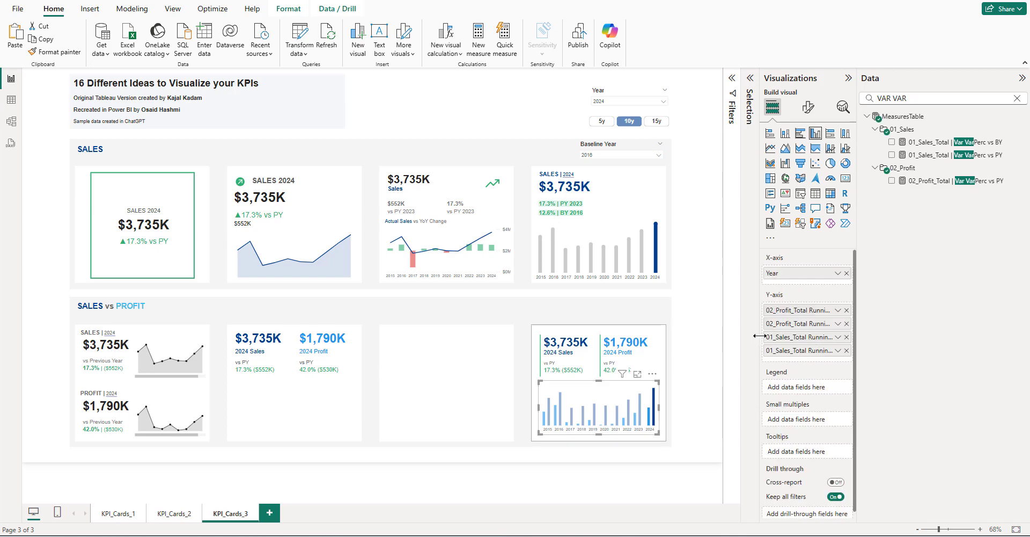
pyautogui.moveTo(758, 336); pyautogui.dragTo(698, 344)
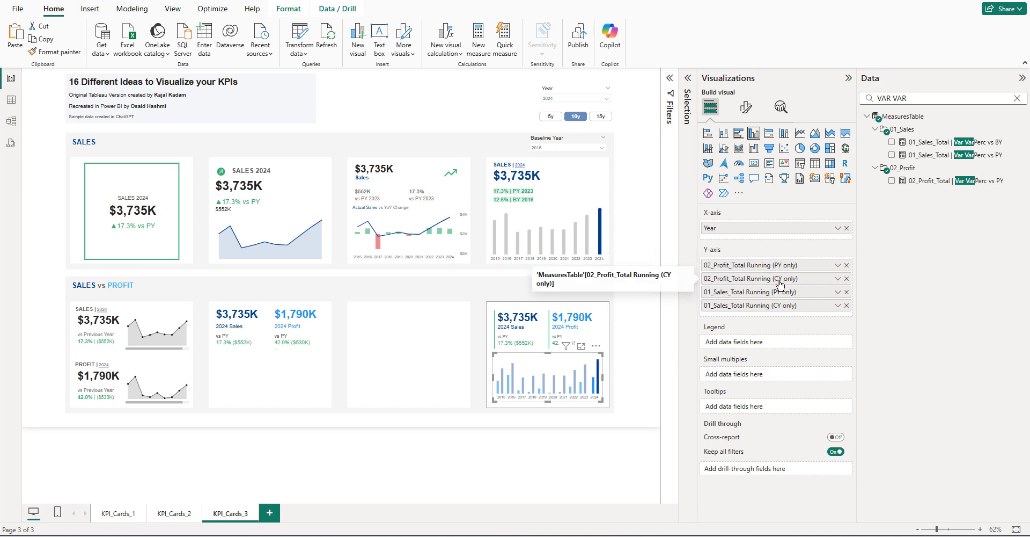
pyautogui.click(553, 221)
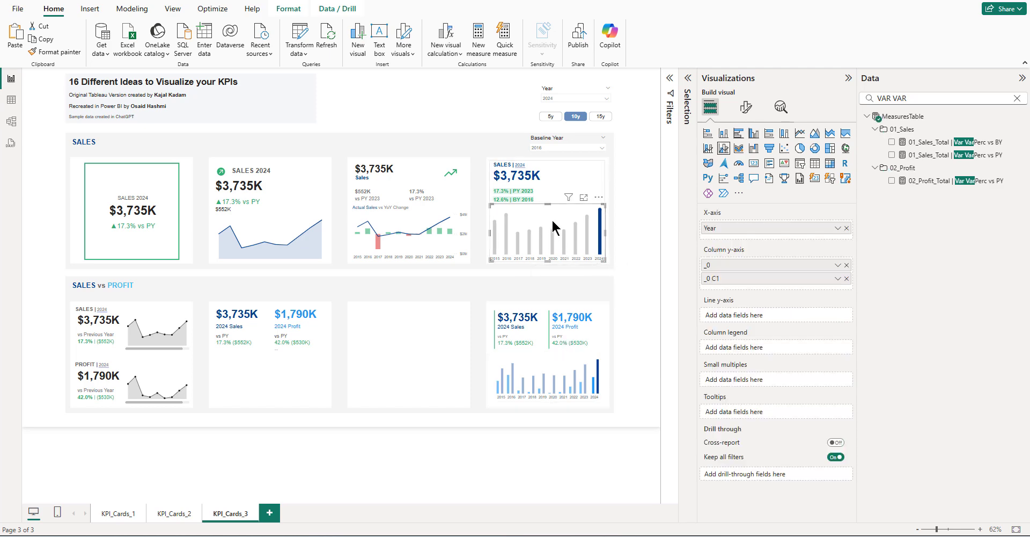
pyautogui.click(557, 380)
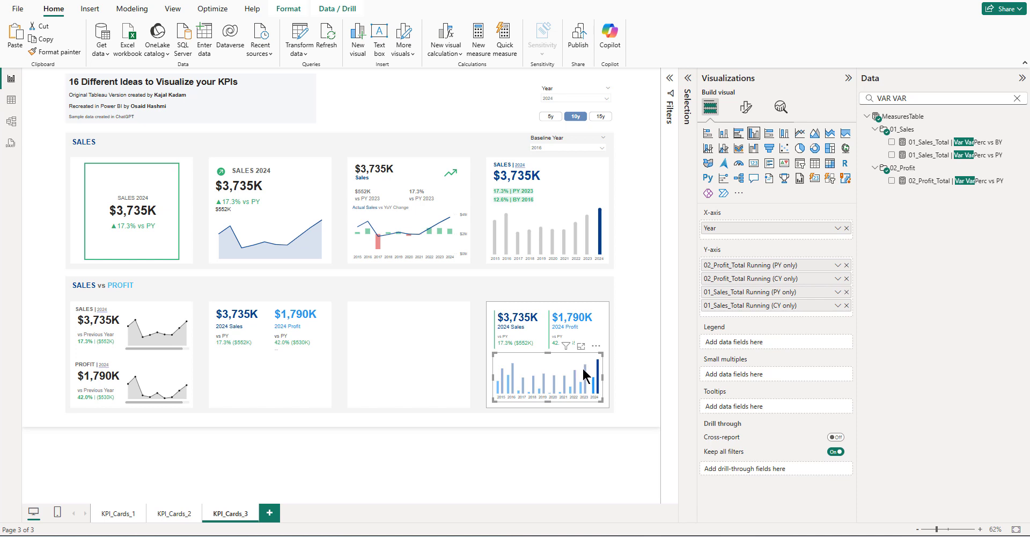
pyautogui.moveTo(588, 376)
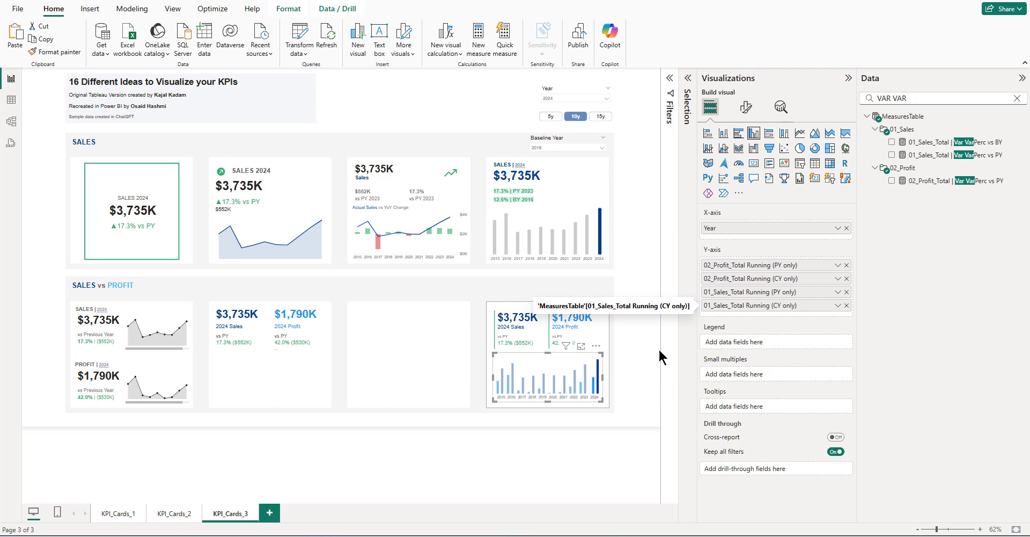
pyautogui.scroll(3, 638, 400)
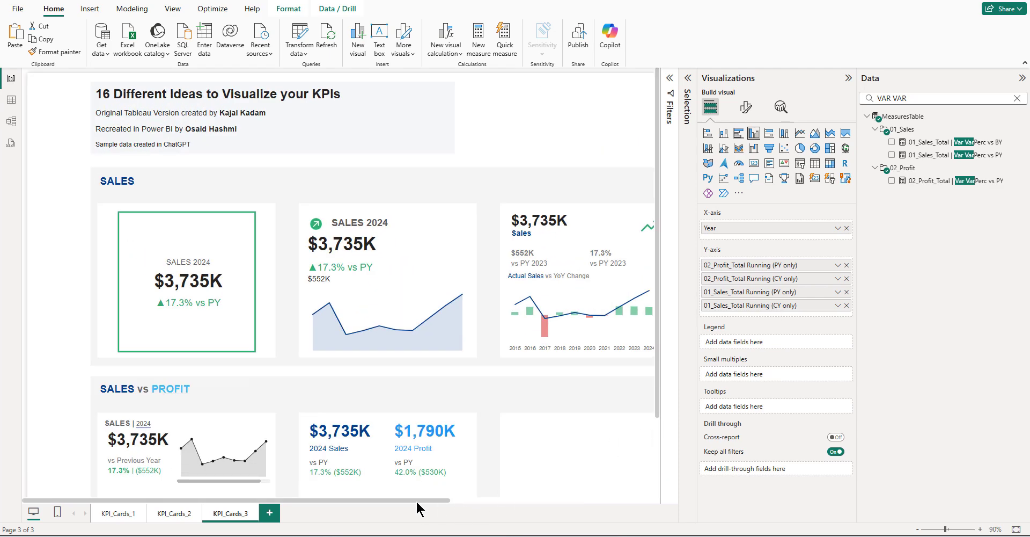
pyautogui.moveTo(417, 500); pyautogui.dragTo(664, 509)
pyautogui.scroll(-3, 610, 375)
pyautogui.click(547, 443)
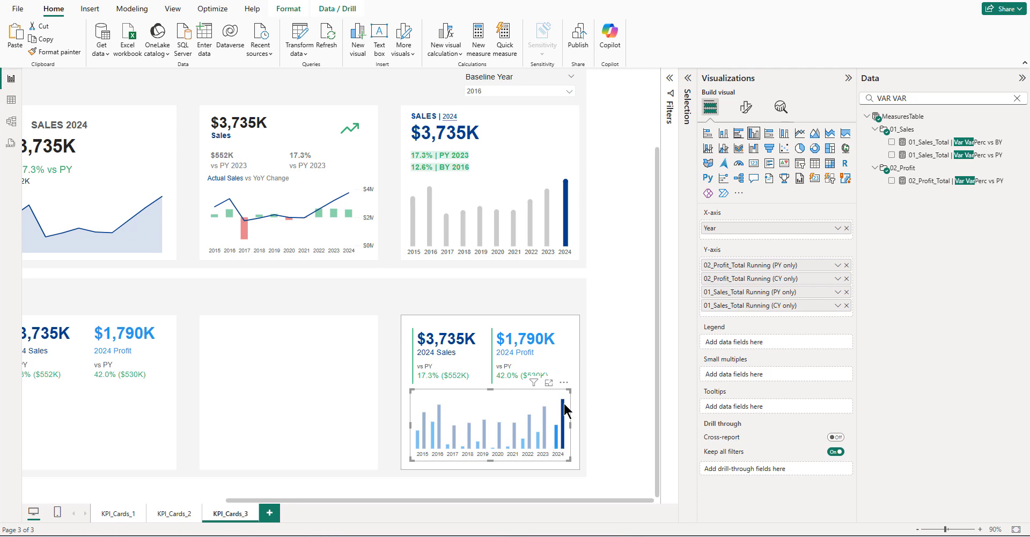
pyautogui.scroll(-3, 564, 408)
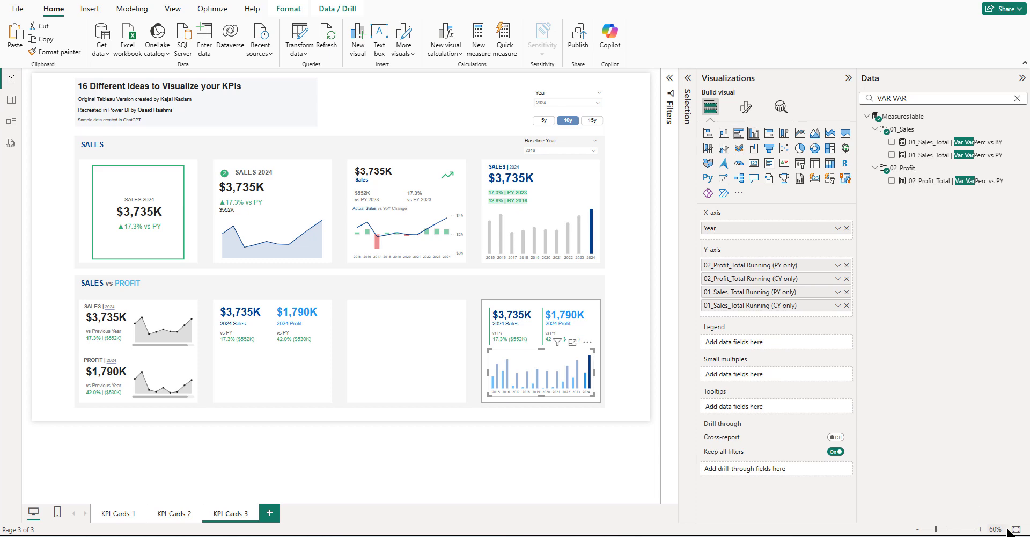
pyautogui.click(1012, 529)
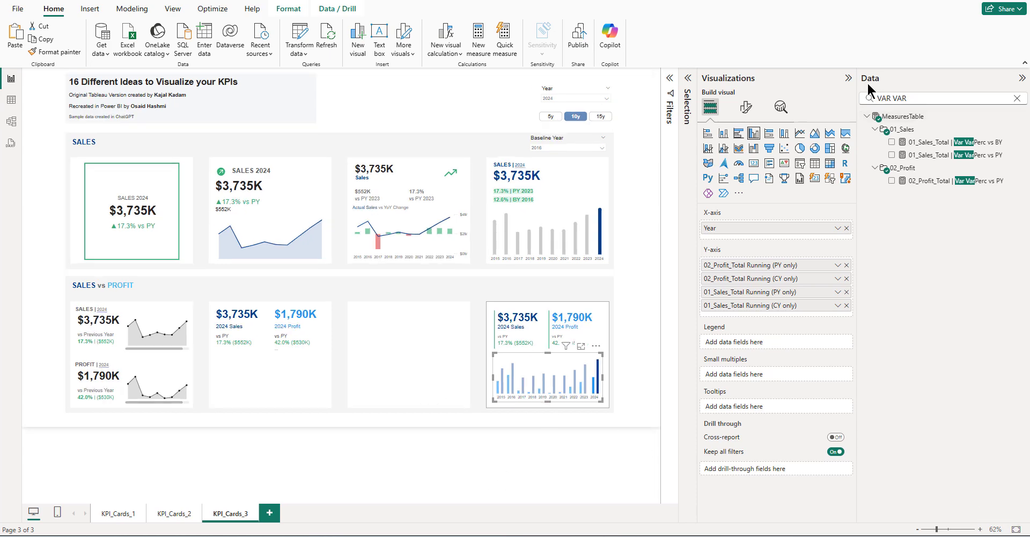
pyautogui.click(848, 78)
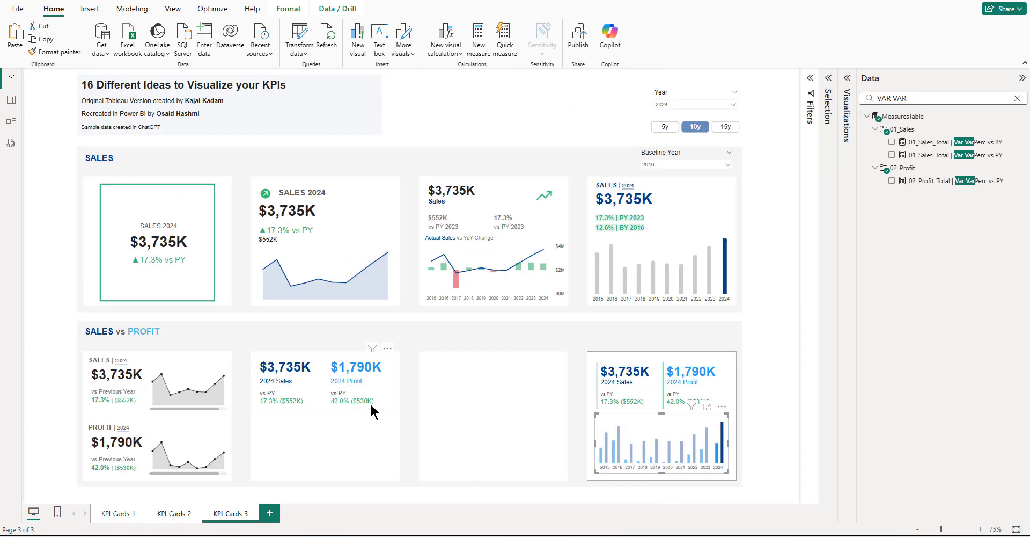
pyautogui.moveTo(924, 98); pyautogui.dragTo(865, 100)
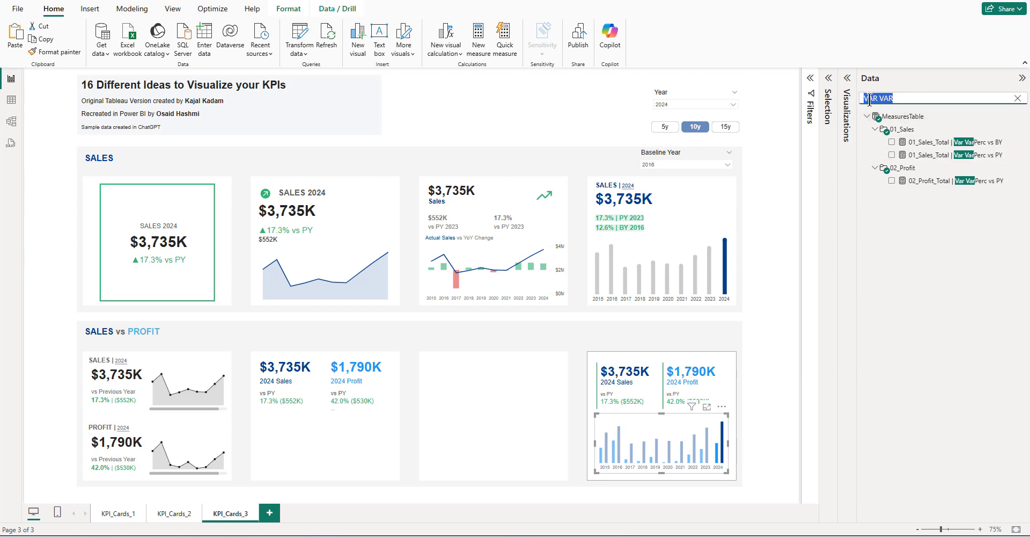
pyautogui.click(848, 79)
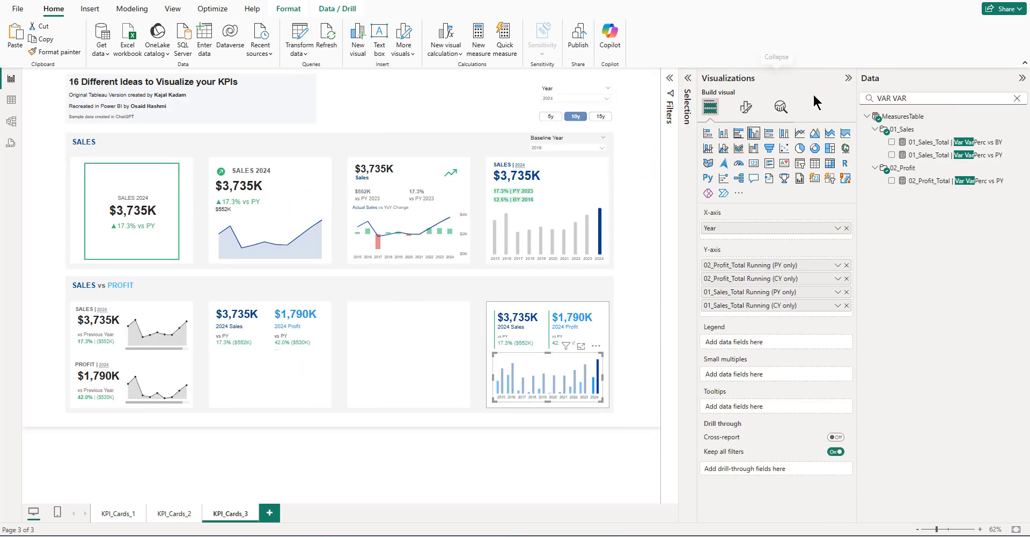
# - Insert a clustered column chart and fit it beneath the figures in the second SALES vs PROFIT card
pyautogui.click(640, 279)
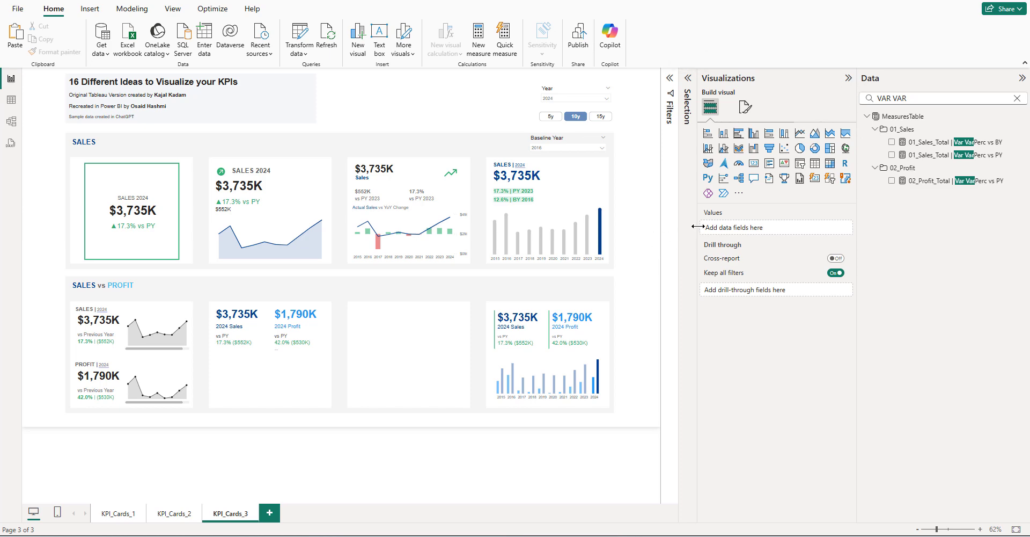
pyautogui.moveTo(697, 226); pyautogui.dragTo(760, 227)
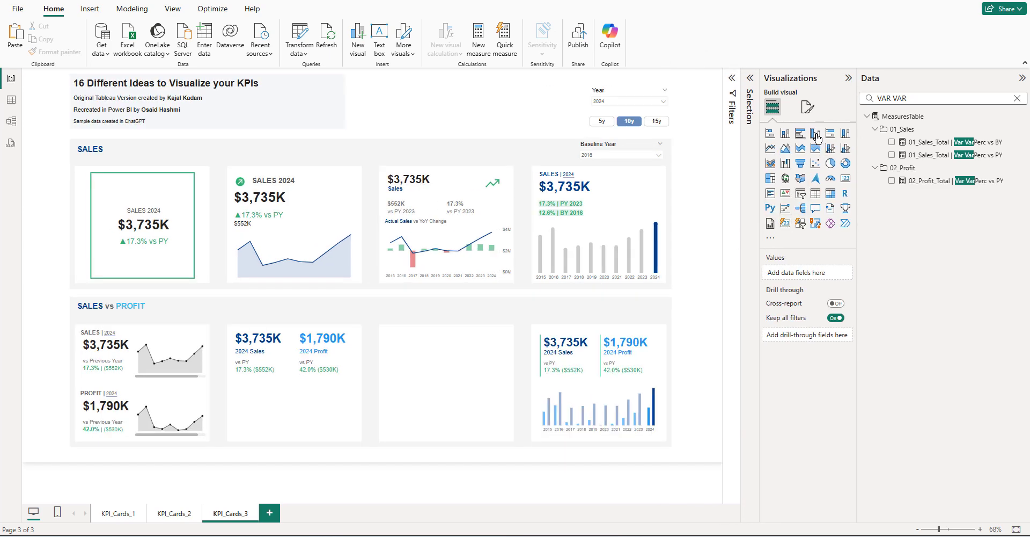
pyautogui.click(815, 133)
pyautogui.moveTo(682, 216); pyautogui.dragTo(356, 389)
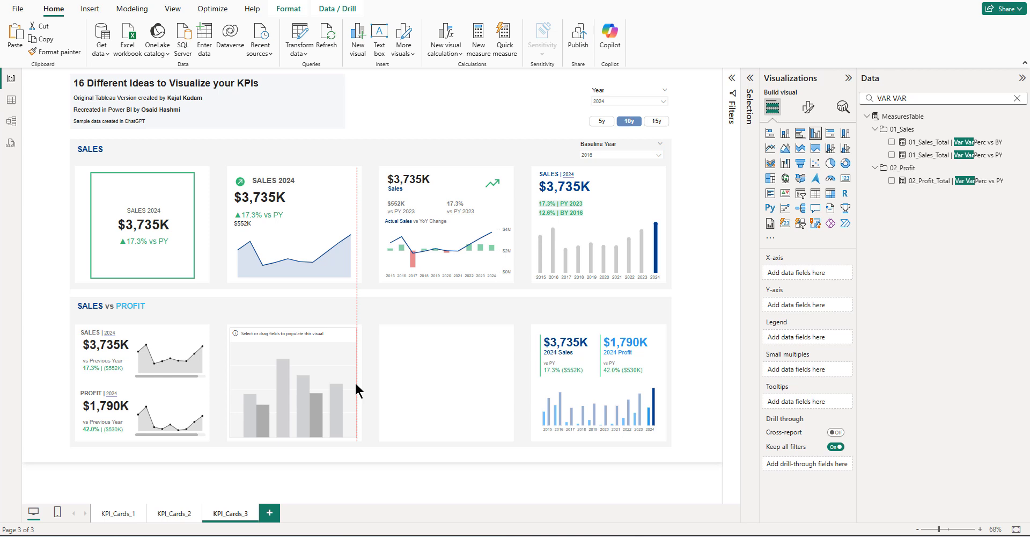
pyautogui.moveTo(291, 328); pyautogui.dragTo(295, 379)
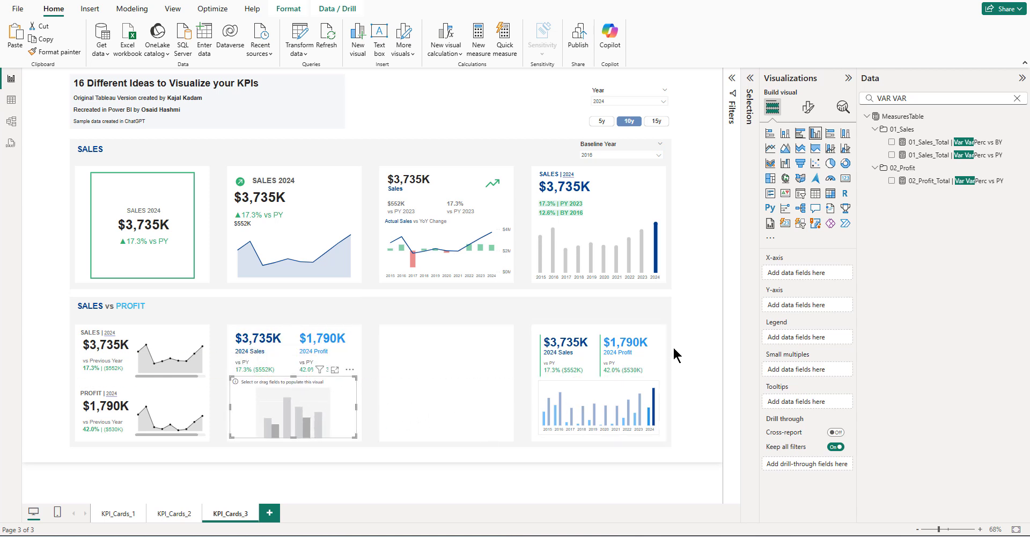
# - Search the data fields for ONLY and put 01_Sales_Total Running (PY only) on the new column chart's Y-axis
pyautogui.doubleClick(918, 95)
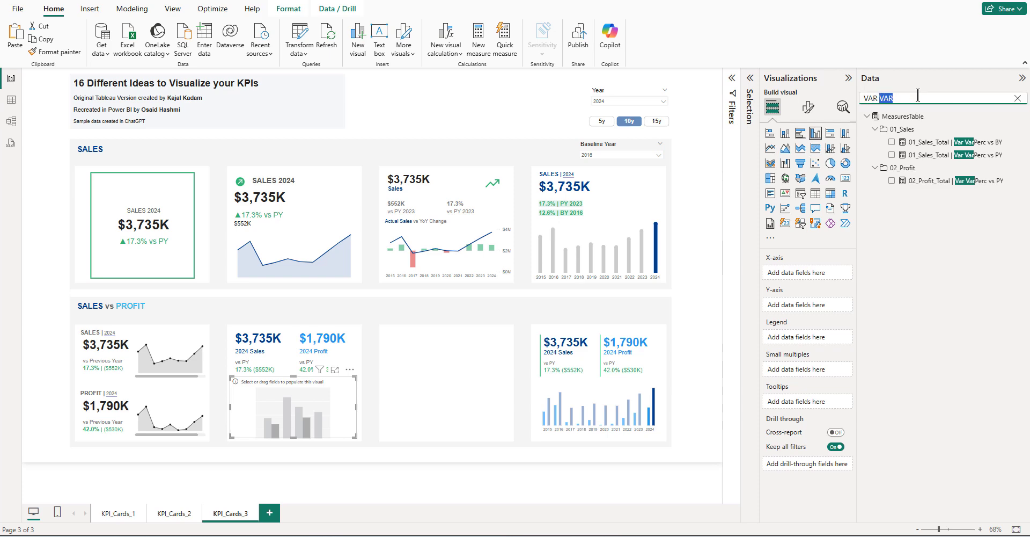
pyautogui.press('BackSpace')
pyautogui.press('BackSpace')
pyautogui.press('BackSpace')
pyautogui.press('BackSpace')
pyautogui.press('BackSpace')
pyautogui.write('ONLY')
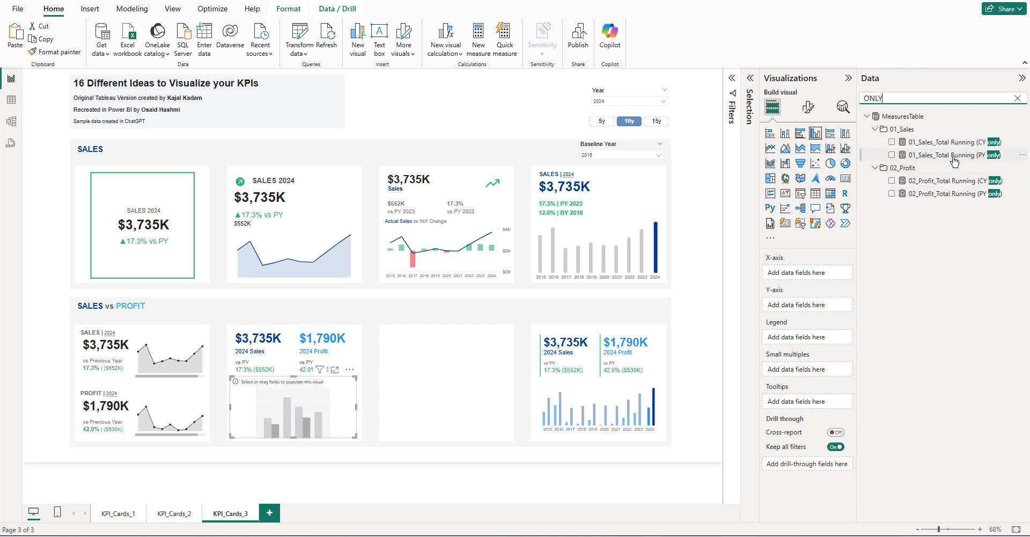
pyautogui.moveTo(950, 154); pyautogui.dragTo(807, 311)
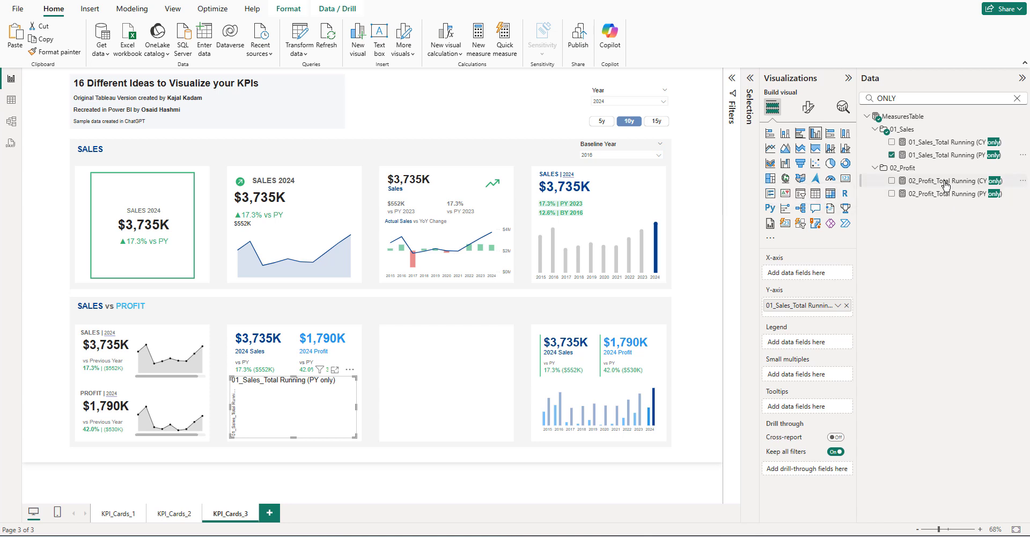
# - Find the Year field of Dim_Calendar (Running) and put it on the new column chart's X-axis
pyautogui.doubleClick(865, 97)
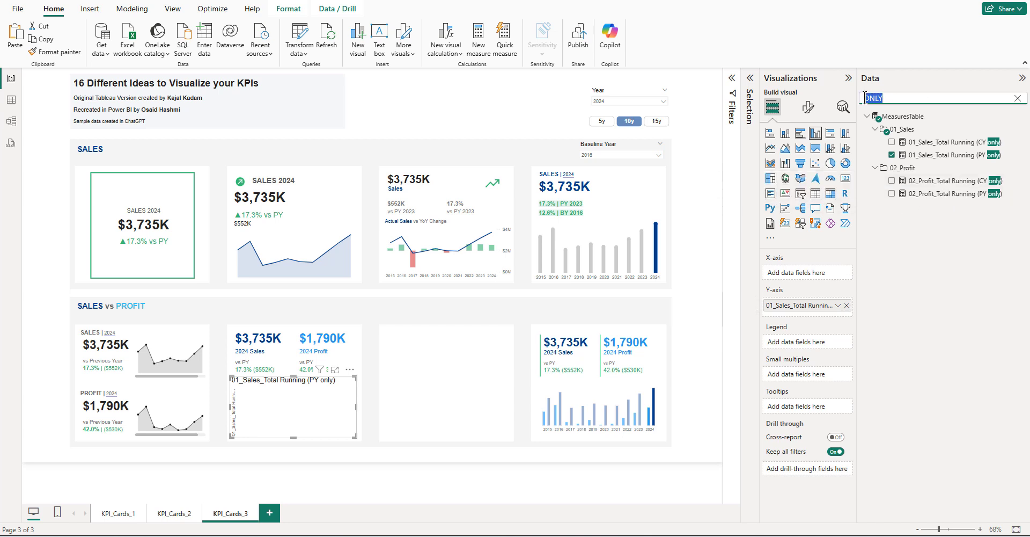
pyautogui.write('YEAR')
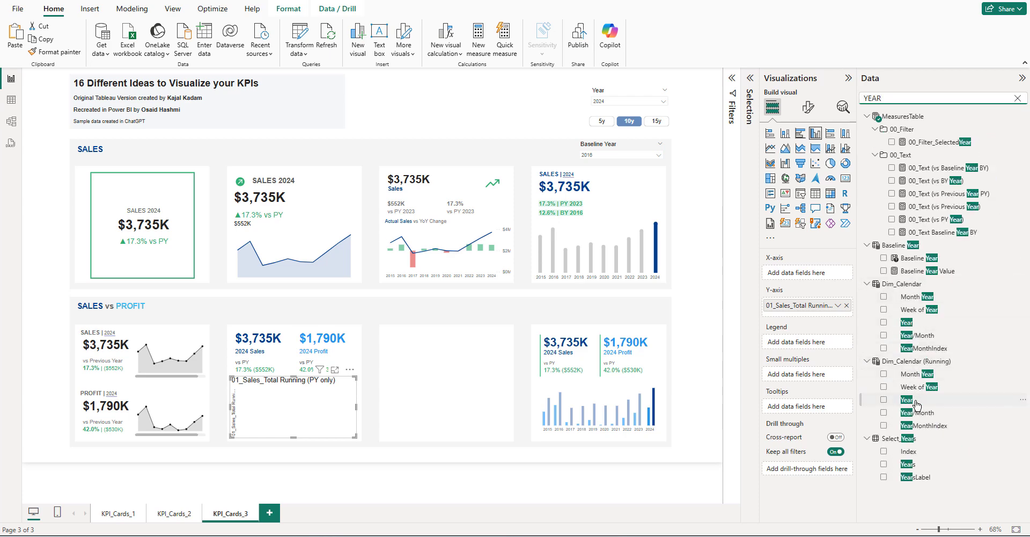
pyautogui.moveTo(915, 401); pyautogui.dragTo(794, 272)
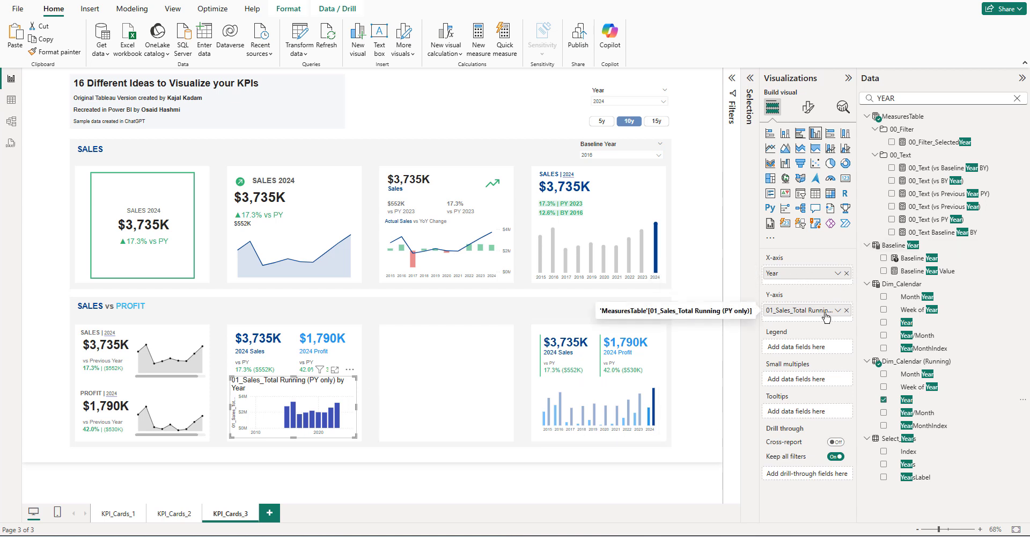
# - Add 02_Profit_Total Running (PY only) above the sales measure on the chart's Y-axis and 02_Profit_Total Running (CY only) below it
pyautogui.doubleClick(910, 100)
pyautogui.write('ONLY')
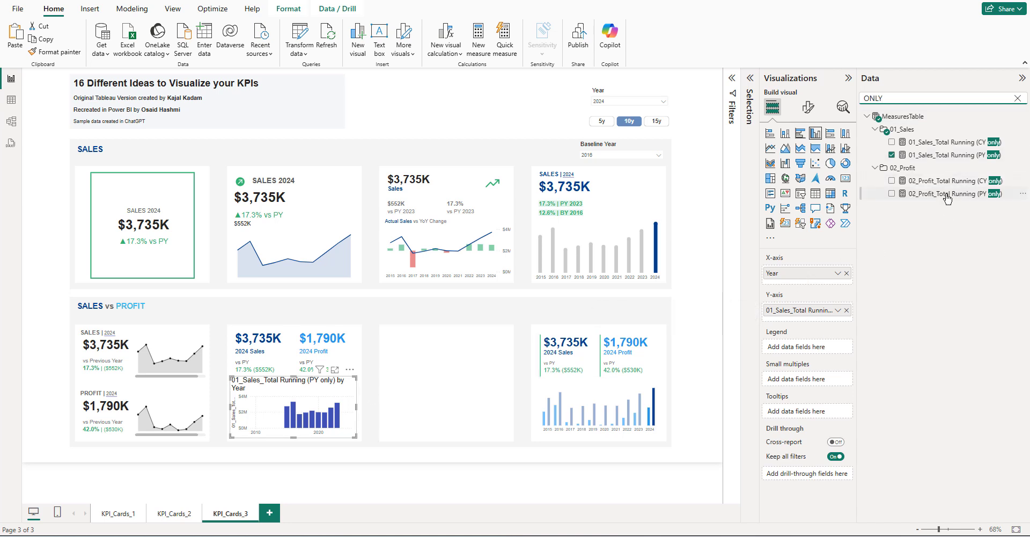
pyautogui.moveTo(948, 199); pyautogui.dragTo(798, 311)
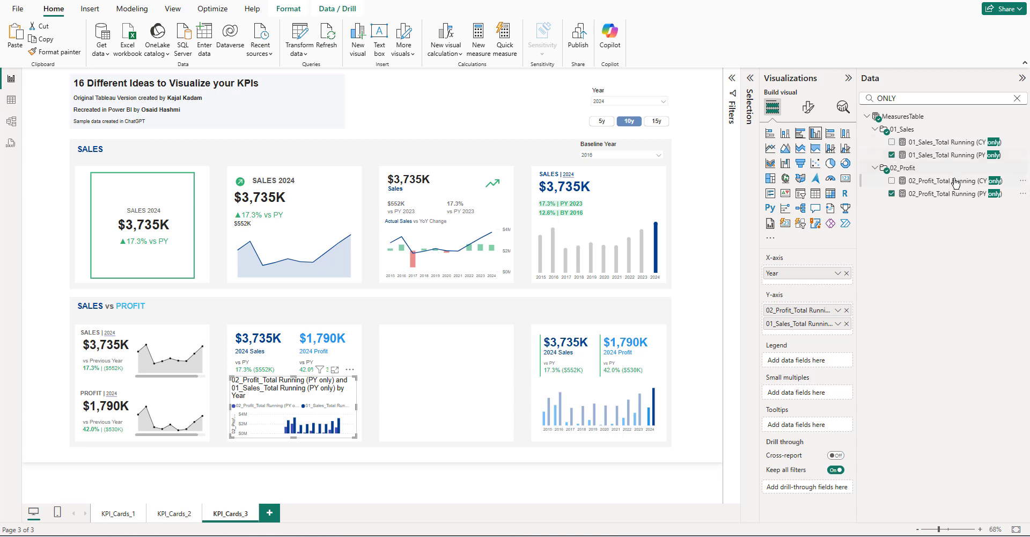
pyautogui.moveTo(947, 188); pyautogui.dragTo(811, 337)
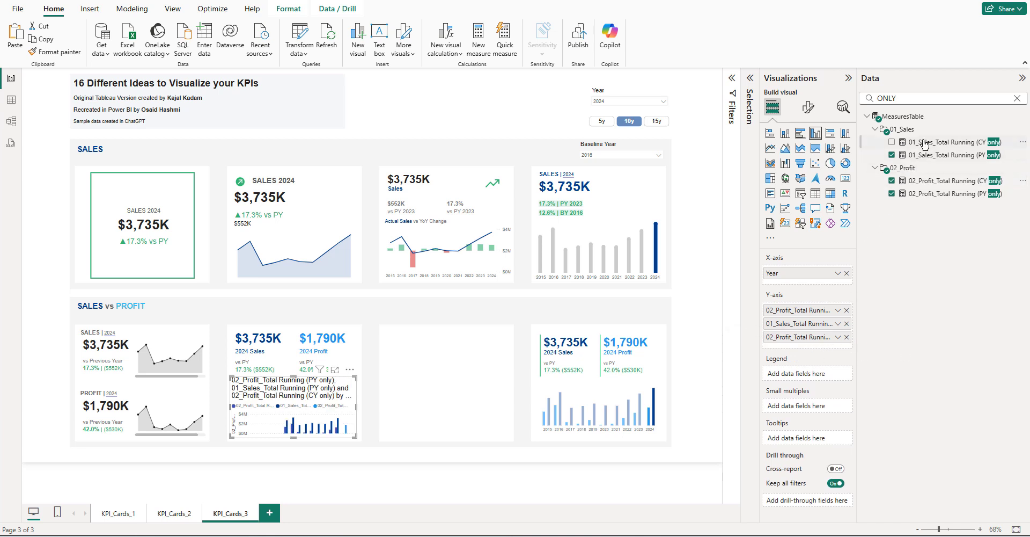
# - Add 01_Sales_Total Running (CY only) to the Sales vs Profit column chart's Y-axis and copy the grey Sales column chart's formatting onto it
pyautogui.moveTo(929, 143); pyautogui.dragTo(814, 349)
pyautogui.click(589, 237)
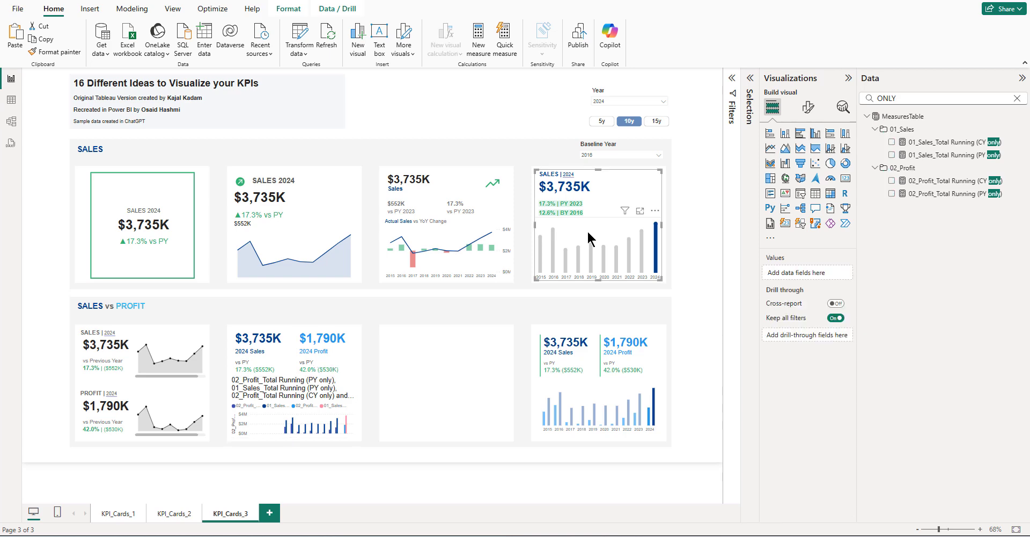
pyautogui.click(56, 51)
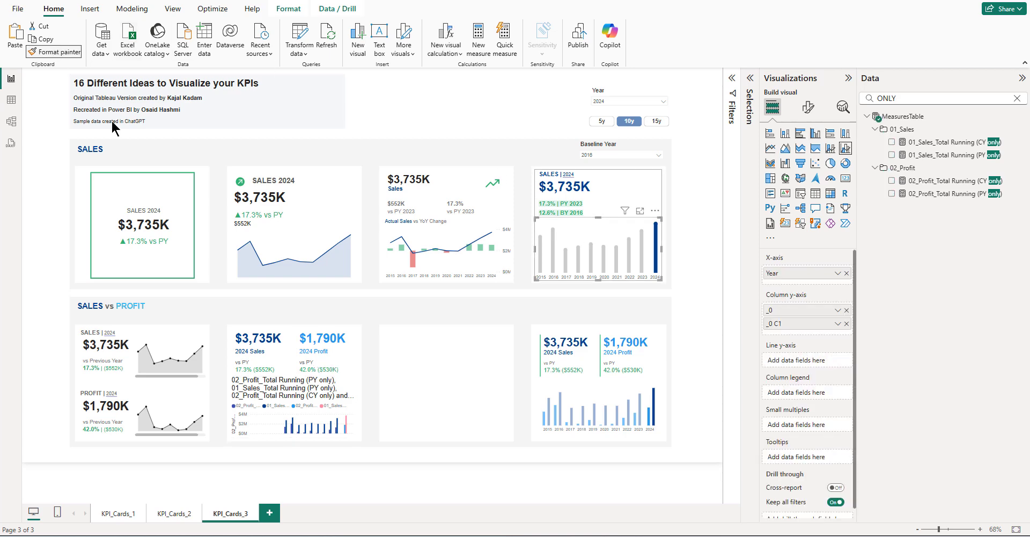
pyautogui.click(274, 416)
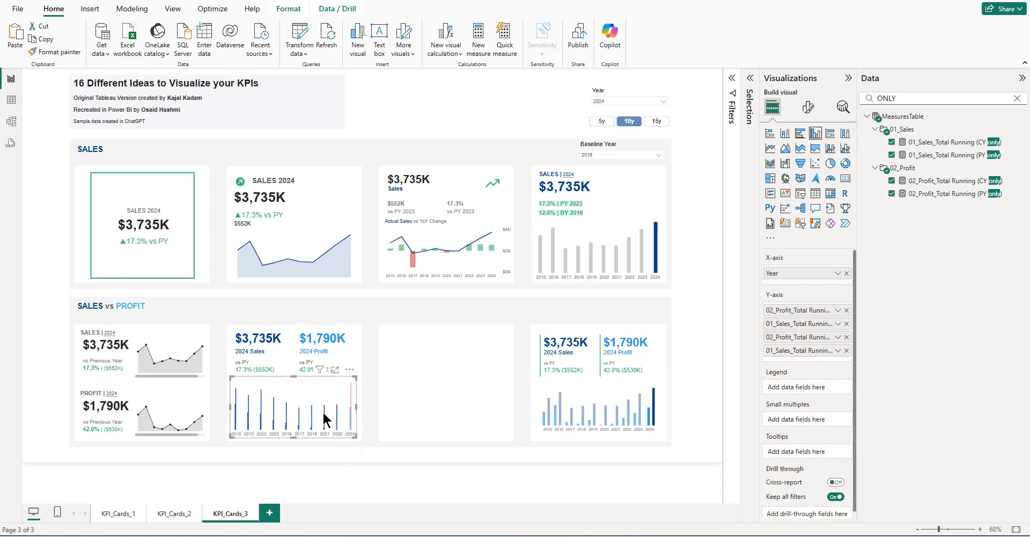
# - Set the space between categories to 0% for the columns of the Sales vs Profit chart
pyautogui.click(808, 107)
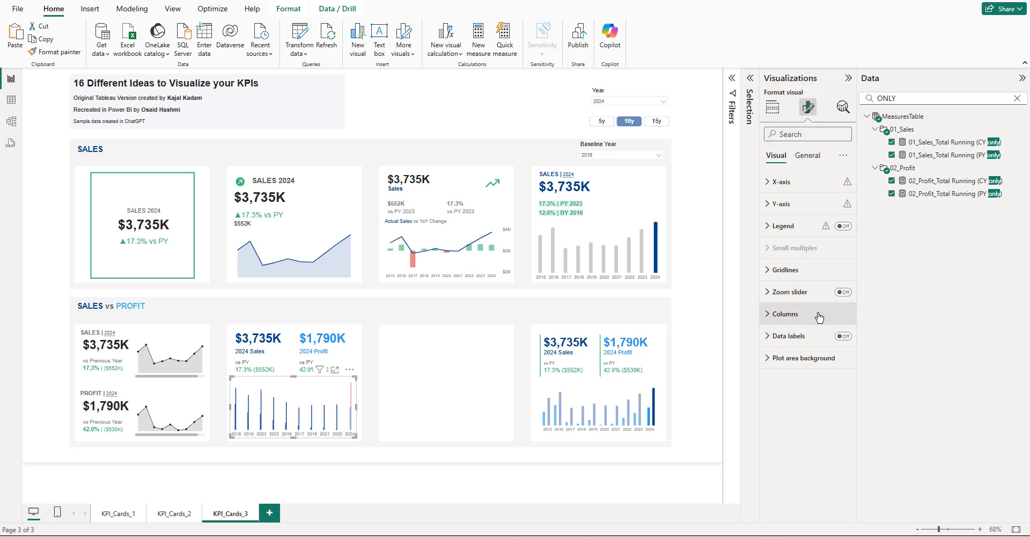
pyautogui.click(800, 315)
pyautogui.click(805, 445)
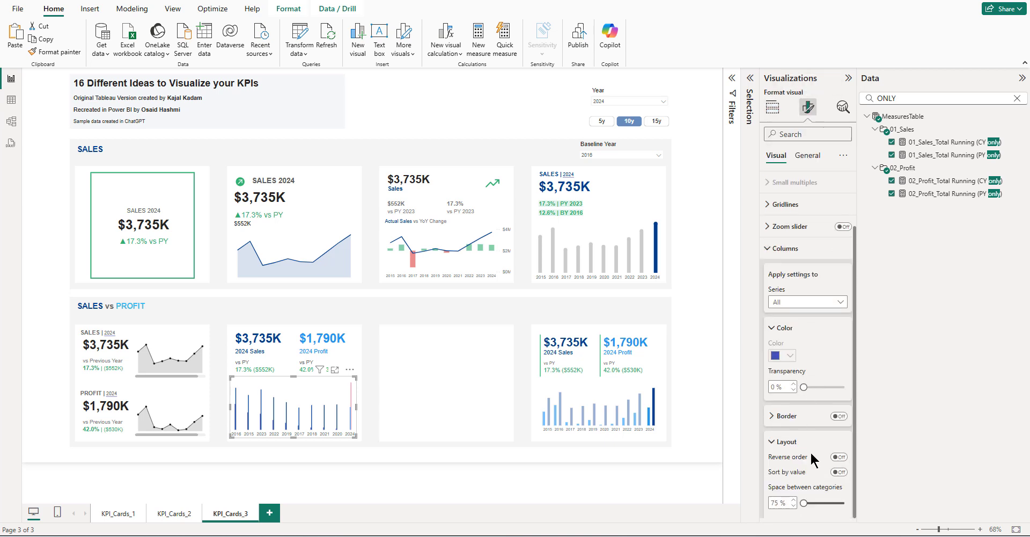
pyautogui.moveTo(845, 374); pyautogui.dragTo(773, 382)
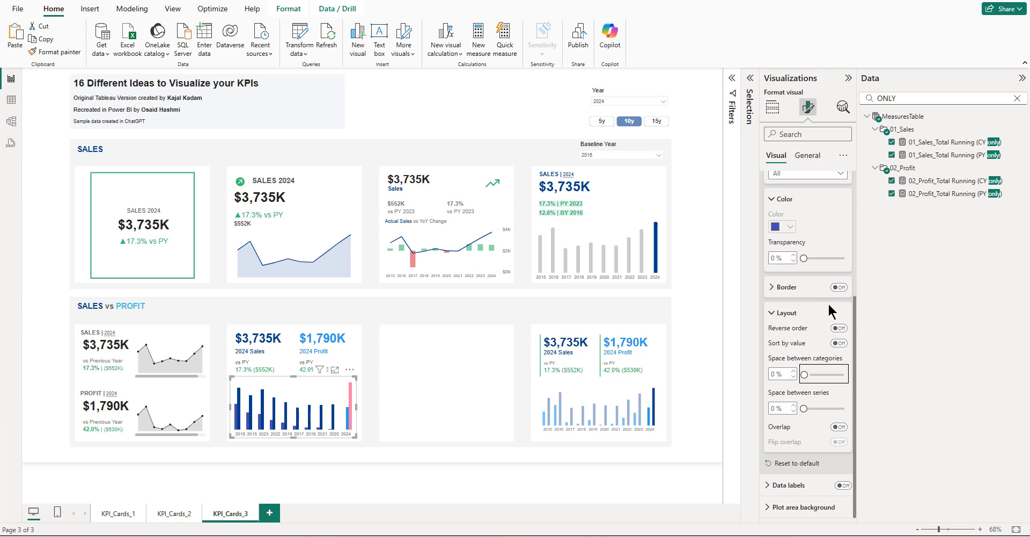
# - Color the 02_Profit_Total Running (PY only) columns with the bright blue theme color at 40% transparency
pyautogui.scroll(3, 824, 312)
pyautogui.click(800, 335)
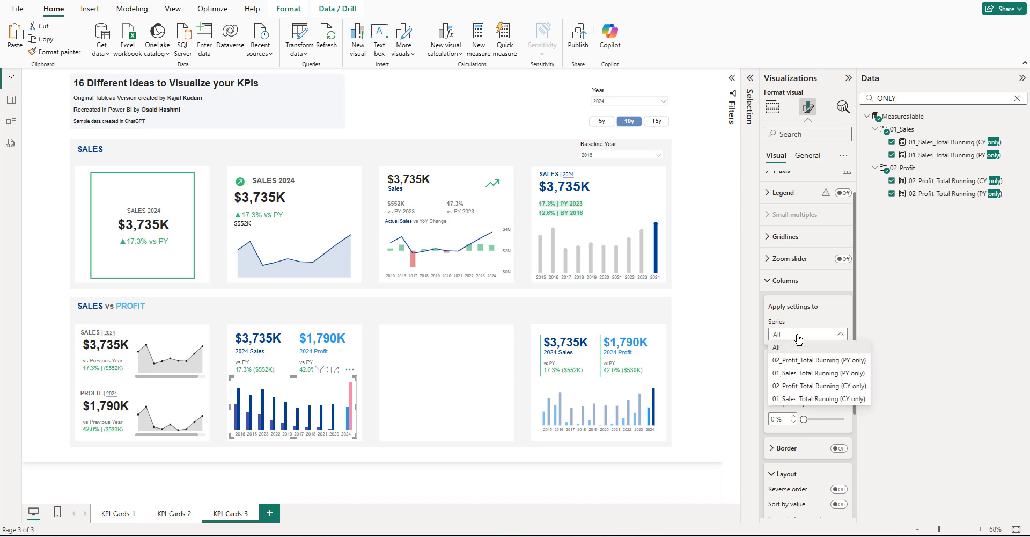
pyautogui.click(799, 364)
pyautogui.click(784, 388)
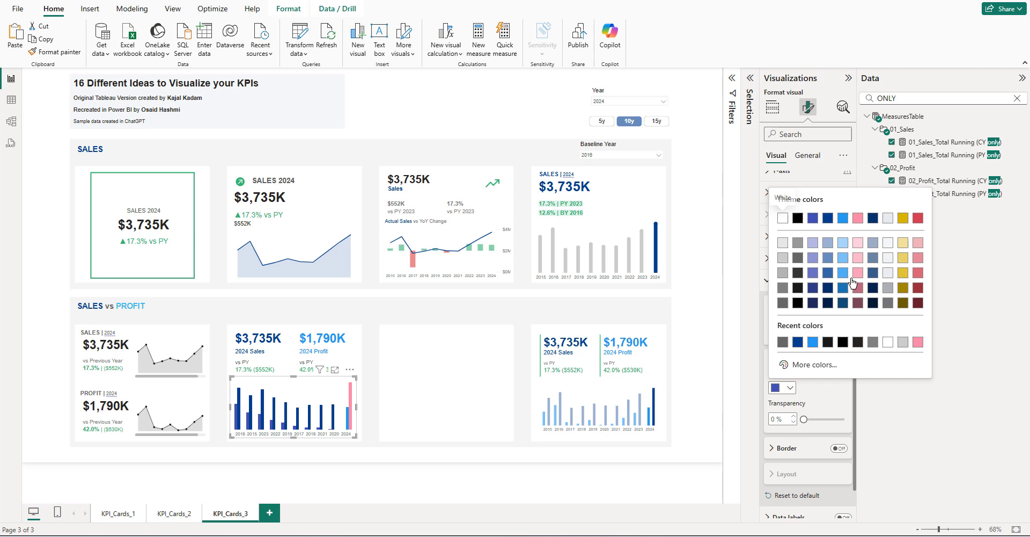
pyautogui.click(843, 222)
pyautogui.moveTo(805, 419); pyautogui.dragTo(828, 419)
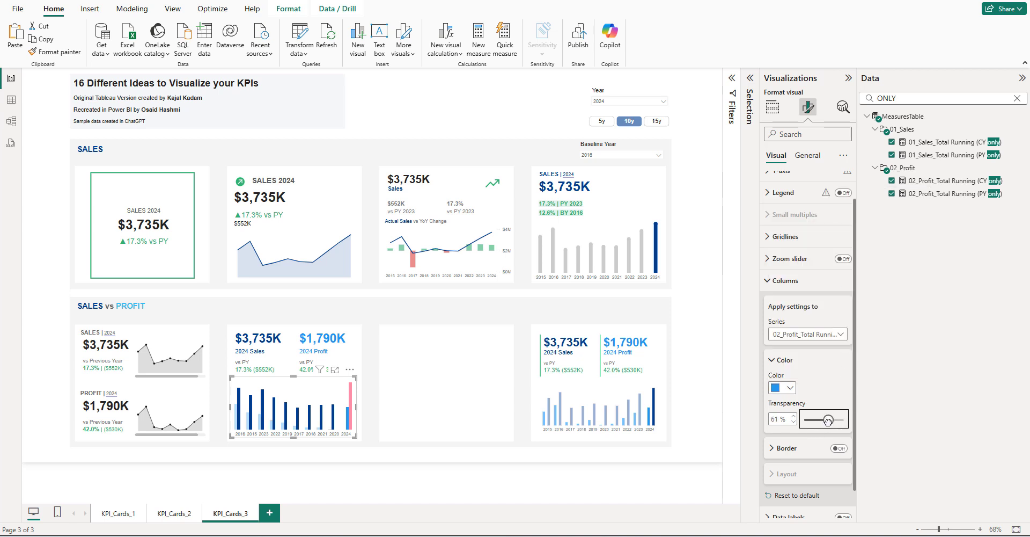
pyautogui.doubleClick(779, 418)
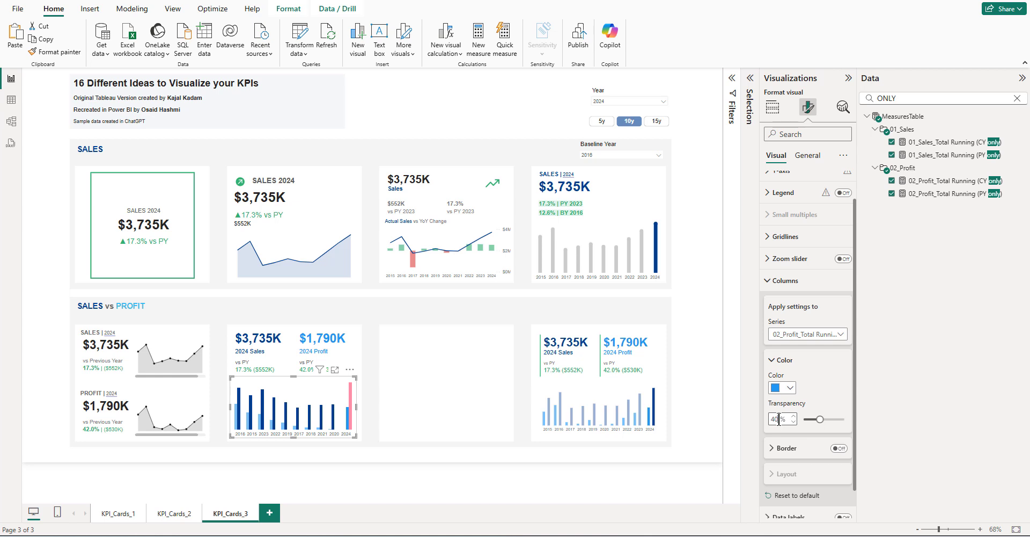
pyautogui.write('40')
# - Color the 01_Sales_Total Running (PY only) columns with the dark blue theme color at 40% transparency
pyautogui.click(788, 333)
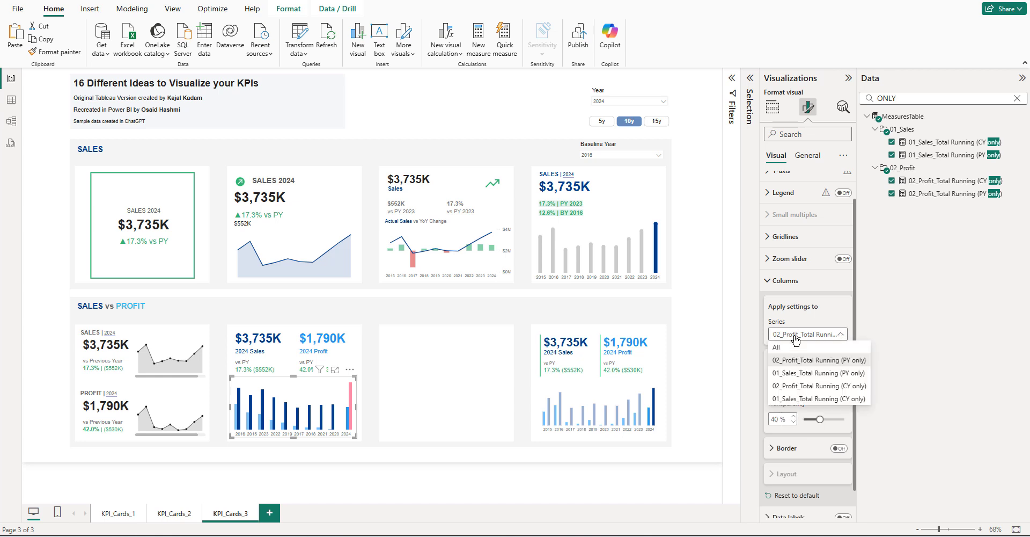
pyautogui.click(807, 387)
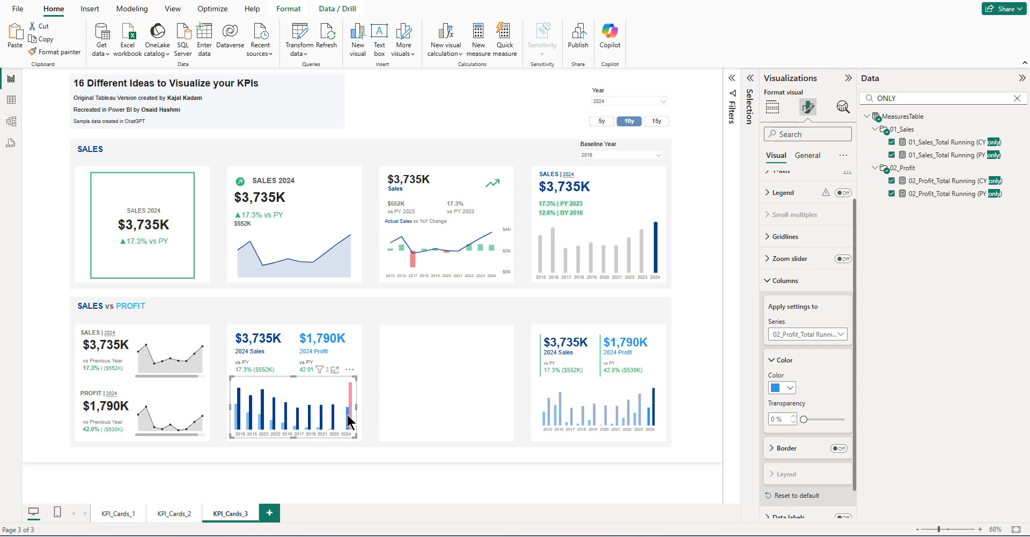
pyautogui.click(803, 335)
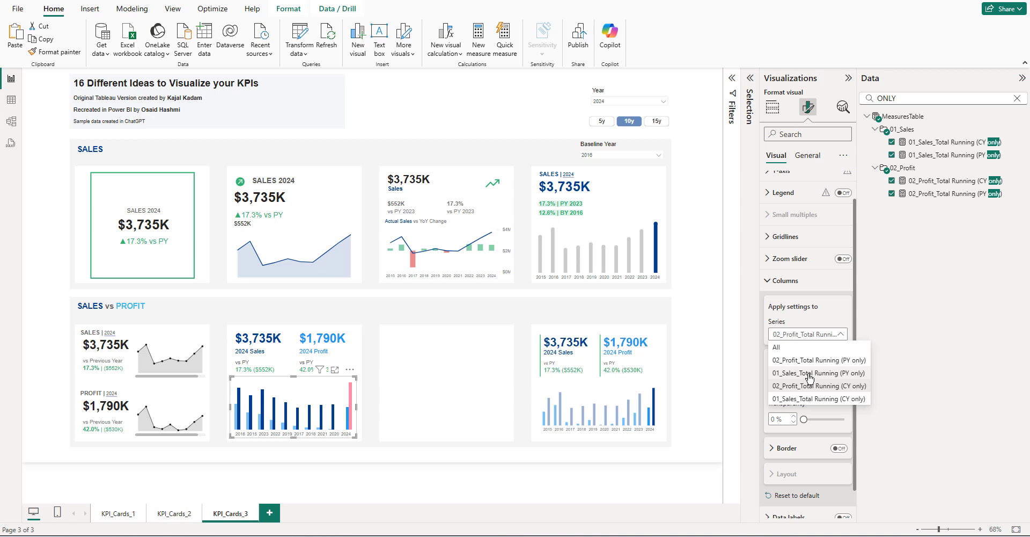
pyautogui.click(809, 376)
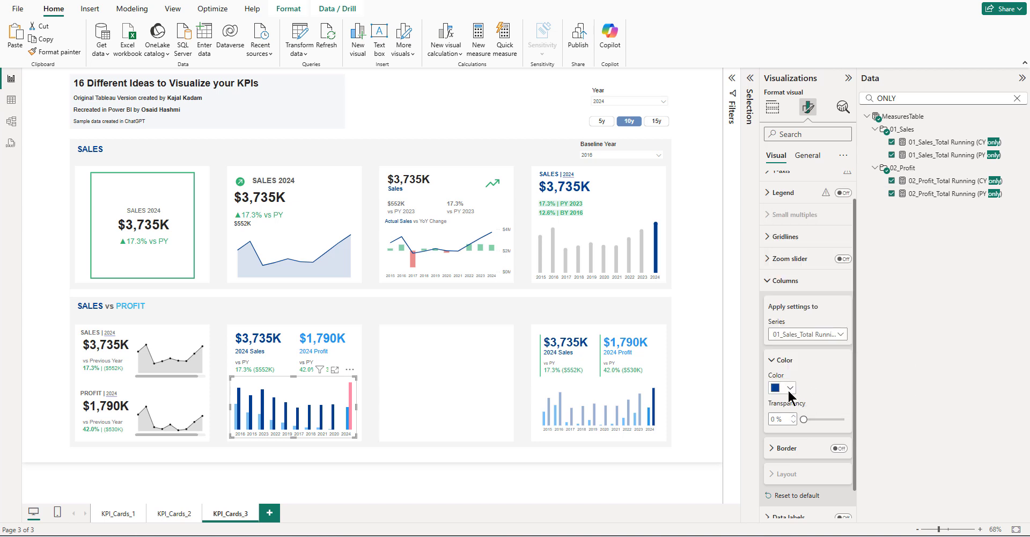
pyautogui.click(789, 389)
pyautogui.click(828, 219)
pyautogui.moveTo(804, 419); pyautogui.dragTo(822, 420)
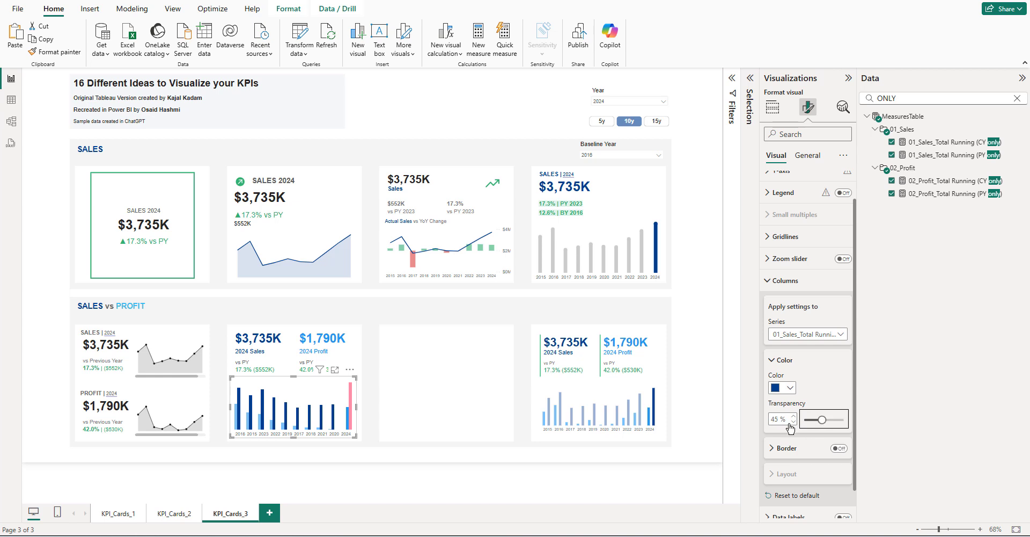
pyautogui.doubleClick(778, 419)
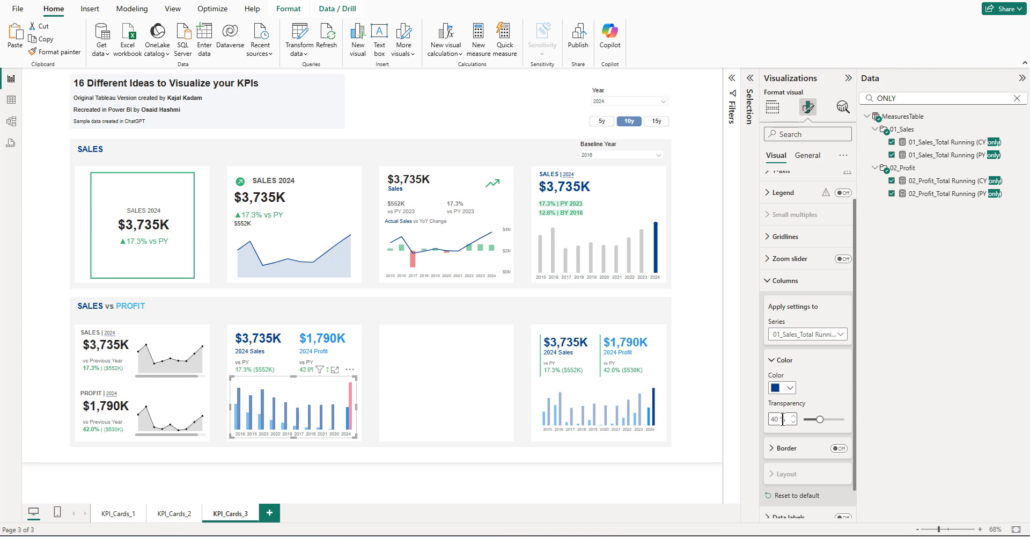
# - Color the 01_Sales_Total Running (CY only) columns dark blue with theme color #003F8F
pyautogui.click(808, 334)
pyautogui.click(805, 400)
pyautogui.click(789, 387)
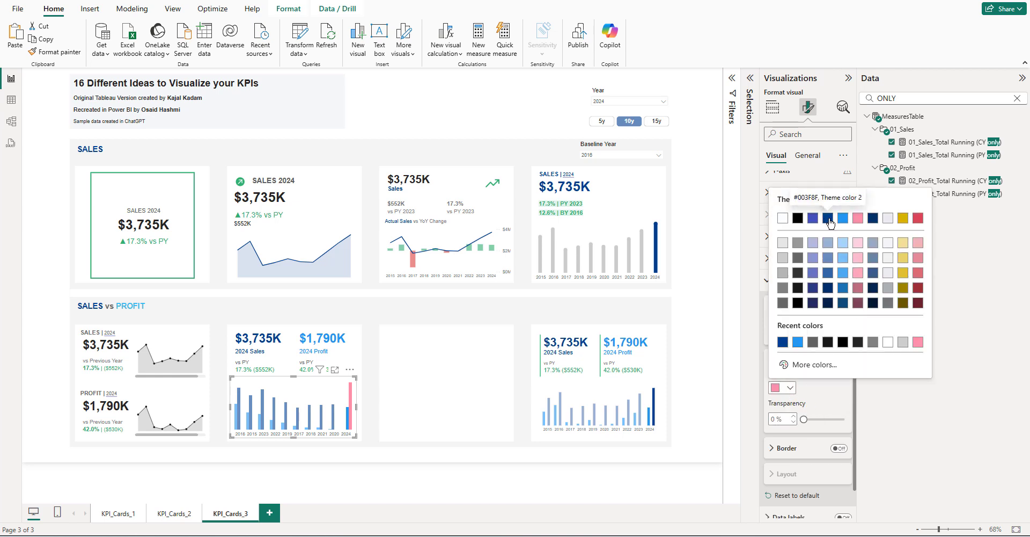
pyautogui.click(775, 207)
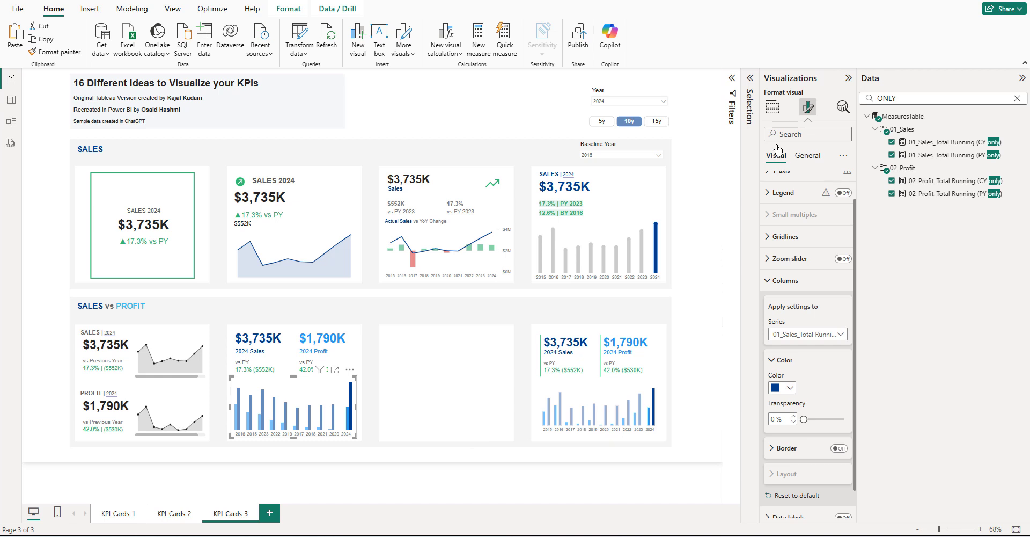
# - Place 02_Profit_Total Running (CY only) second among the Y-axis fields and sort the chart's axis by Year ascending
pyautogui.click(773, 108)
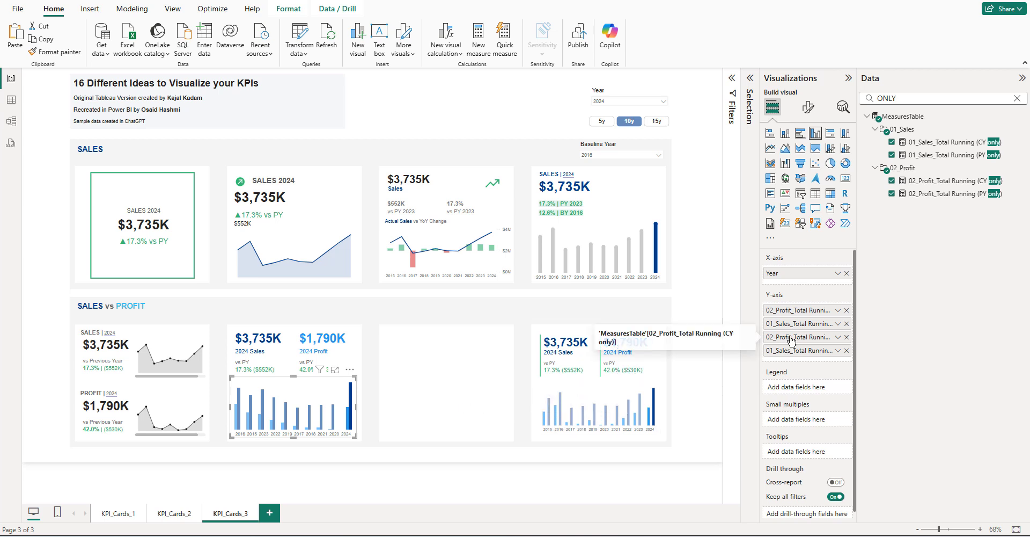
pyautogui.moveTo(792, 339); pyautogui.dragTo(793, 325)
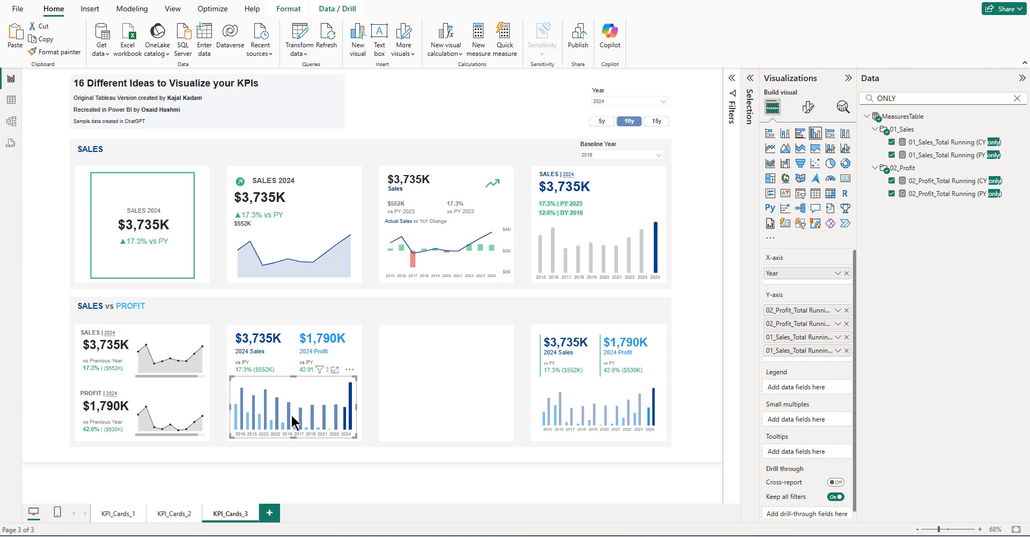
pyautogui.click(350, 369)
pyautogui.moveTo(395, 435)
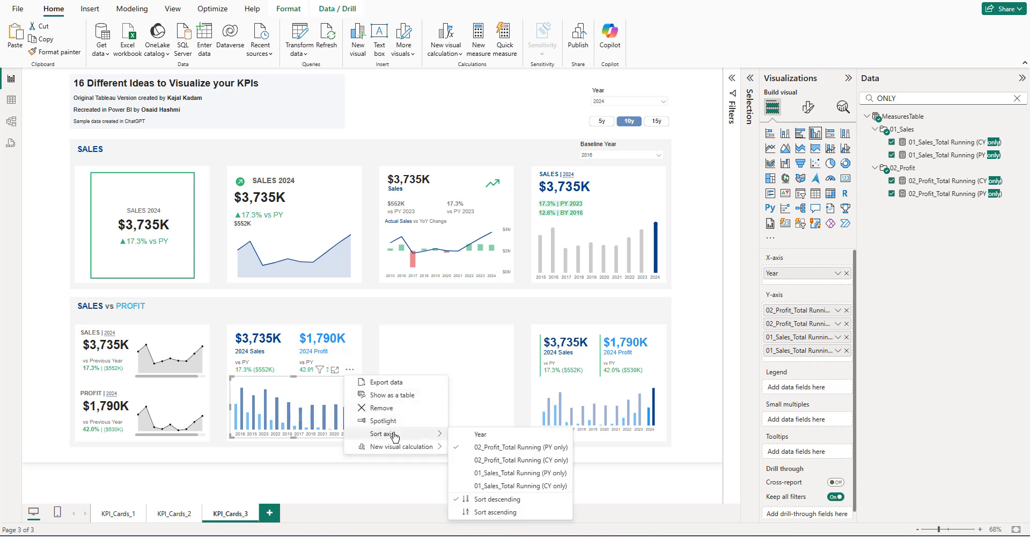
pyautogui.click(480, 434)
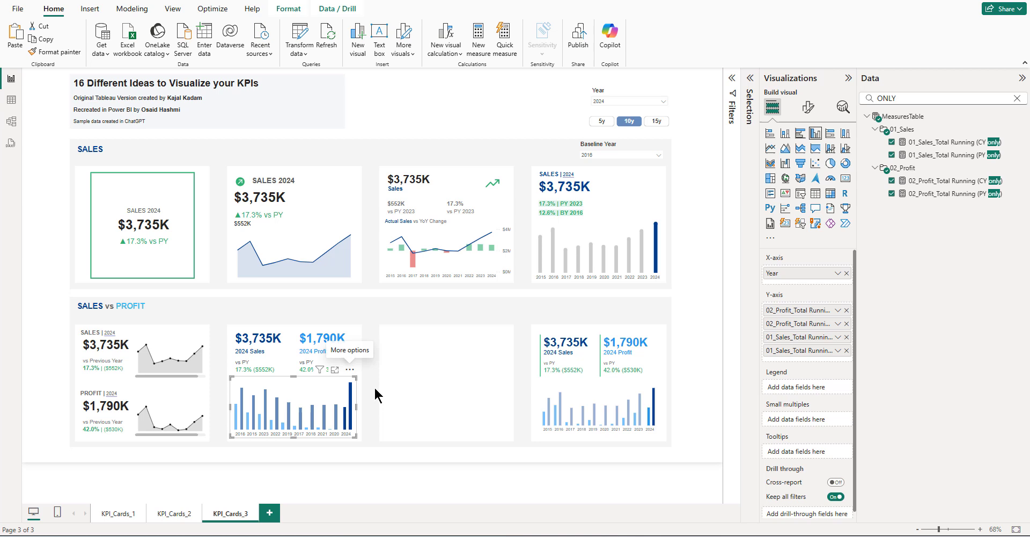
pyautogui.click(350, 369)
pyautogui.moveTo(394, 433)
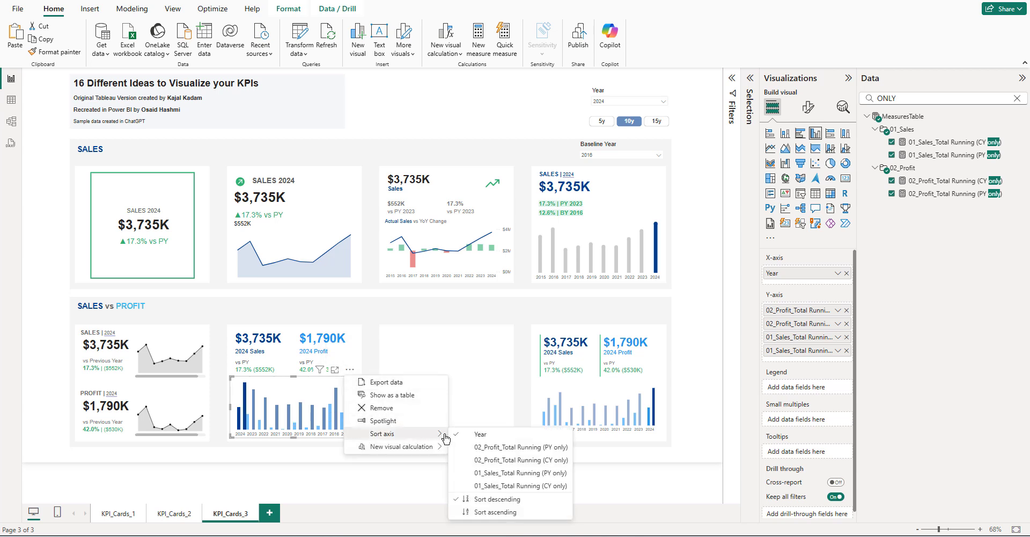
pyautogui.click(483, 511)
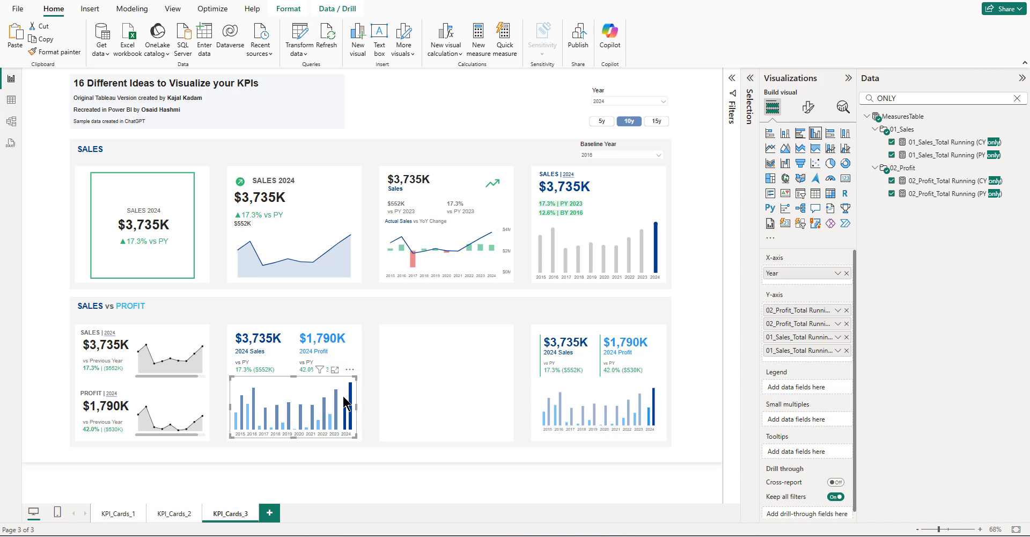
# - Change the 02_Profit_Total Running (CY only) columns to the bright blue theme color
pyautogui.click(808, 107)
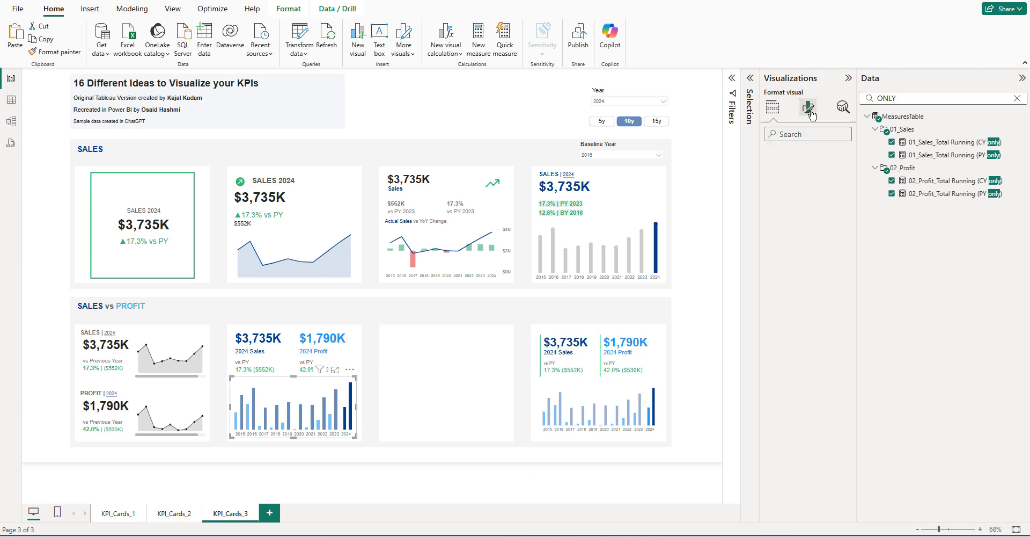
pyautogui.click(785, 314)
pyautogui.scroll(-1, 800, 365)
pyautogui.scroll(-1, 800, 365)
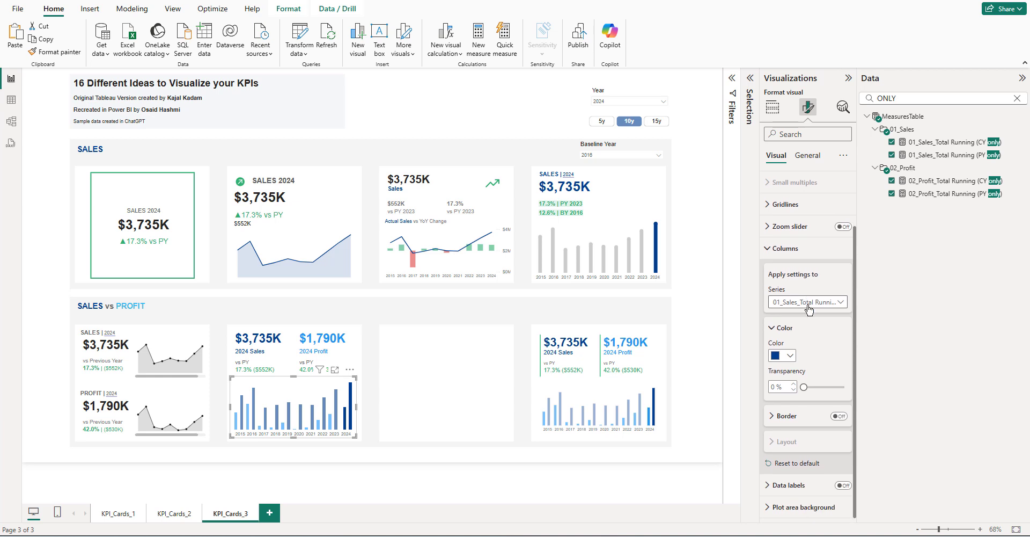
pyautogui.click(805, 302)
pyautogui.click(804, 351)
pyautogui.click(809, 302)
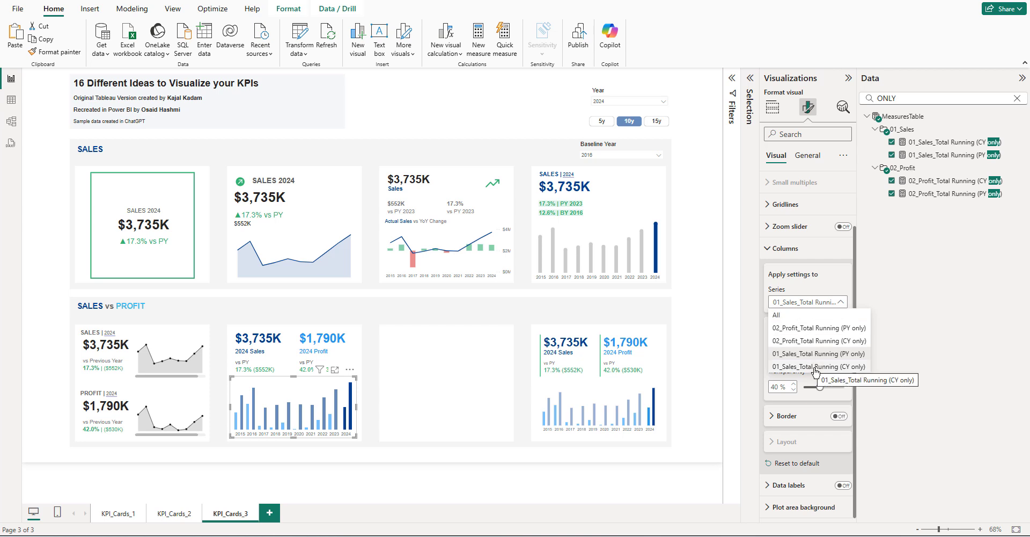
pyautogui.click(816, 366)
pyautogui.click(811, 301)
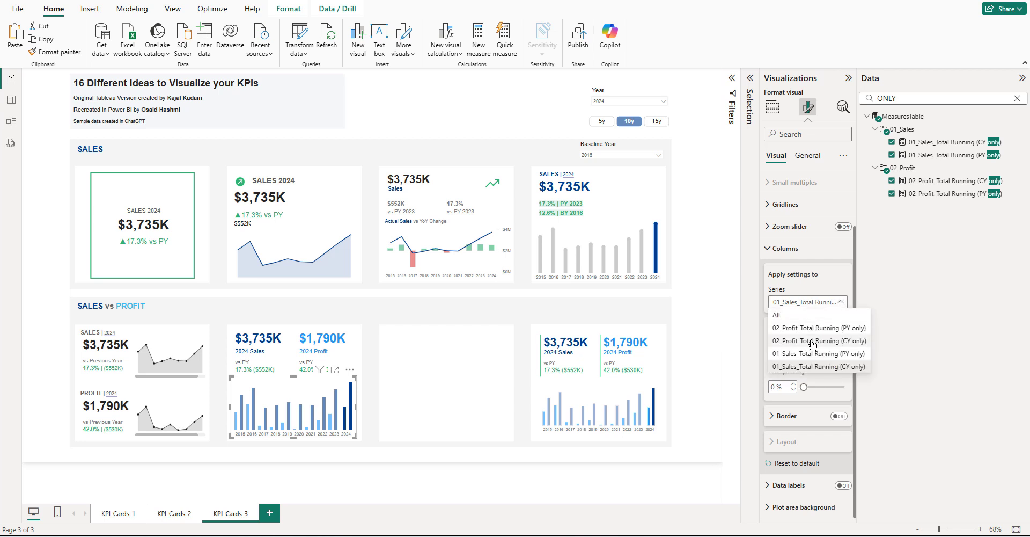
pyautogui.click(812, 345)
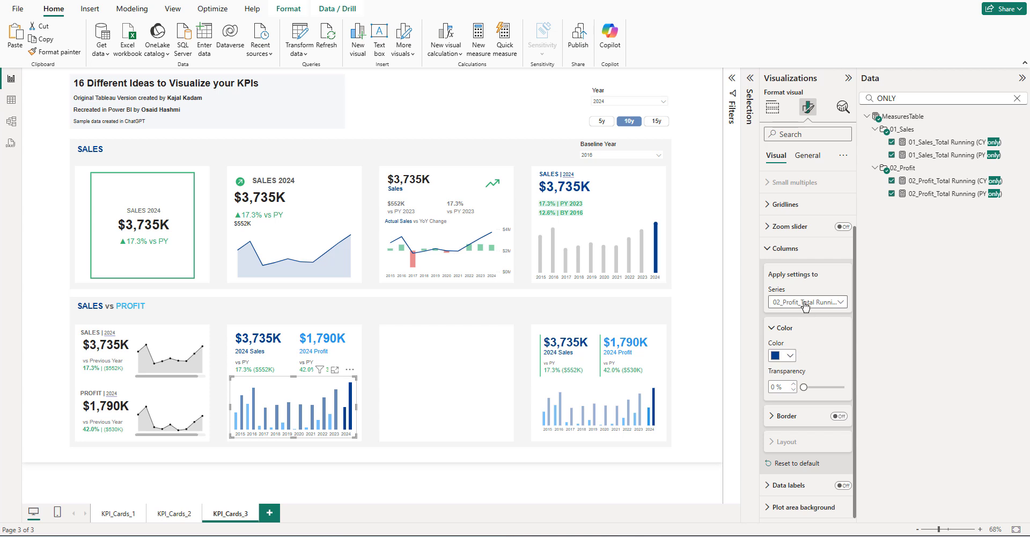
pyautogui.click(787, 356)
pyautogui.click(843, 188)
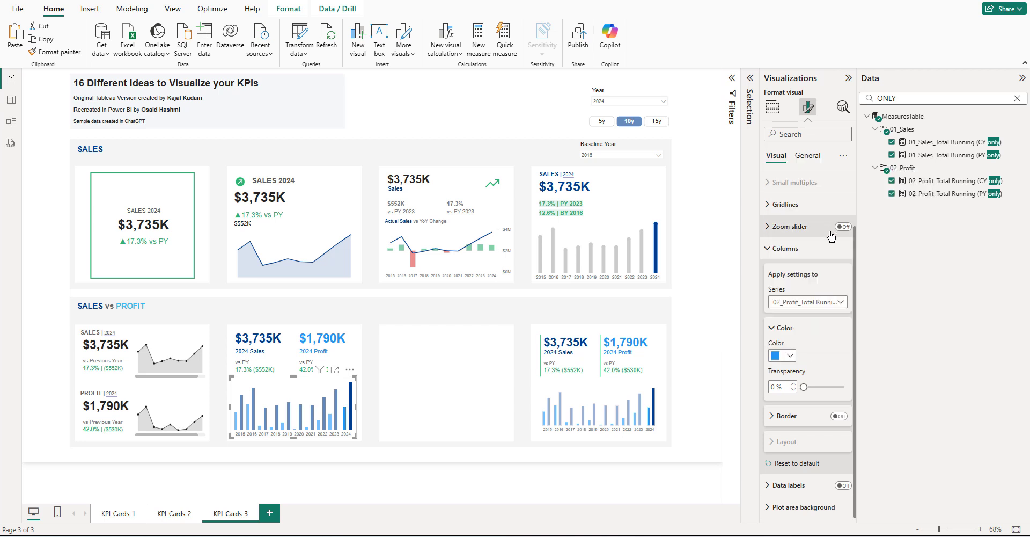
pyautogui.click(685, 398)
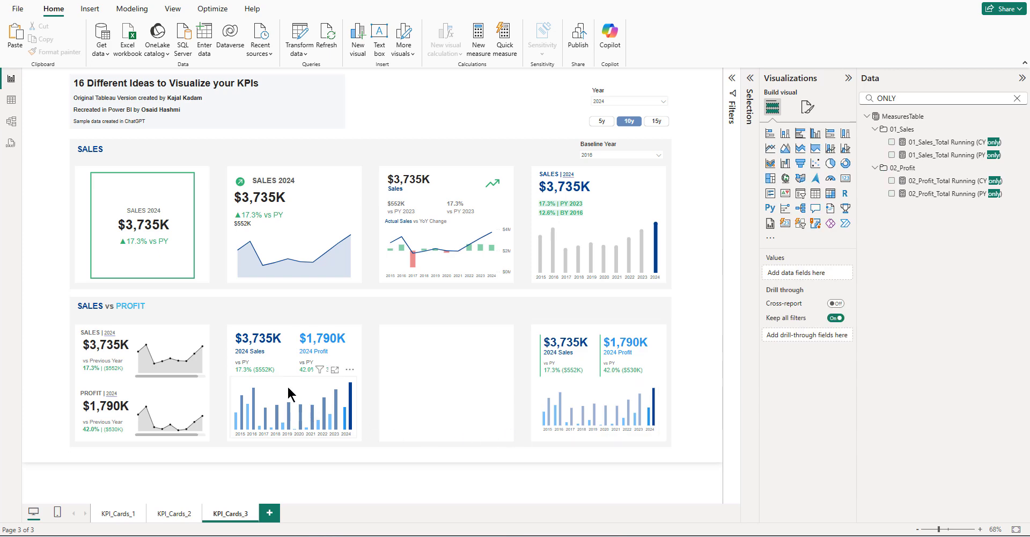
# - Examine the finished Sales vs Profit column chart in focus mode, then return to the report fitted to the page
pyautogui.keyDown('ctrl'); pyautogui.scroll(3, 472, 400); pyautogui.keyUp('ctrl')
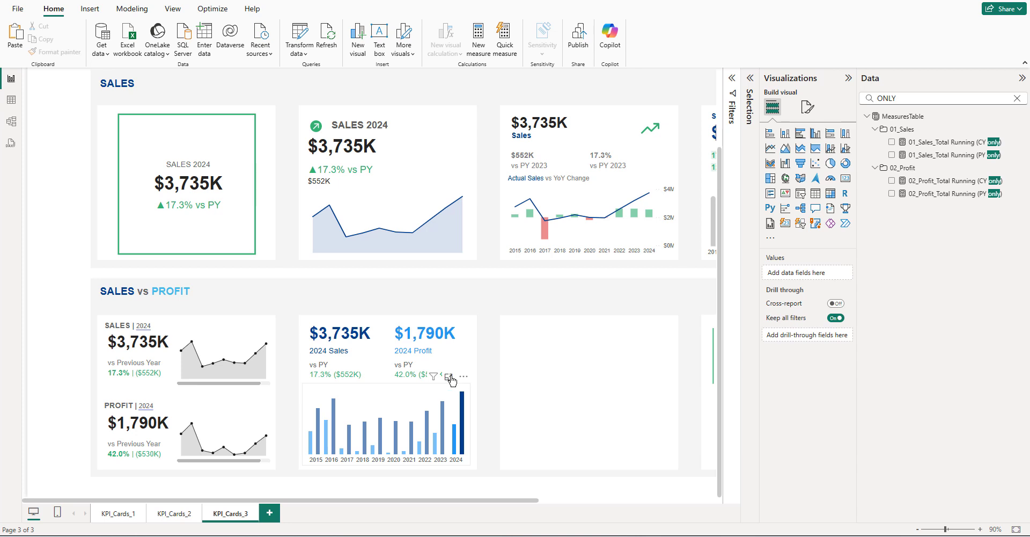
pyautogui.click(449, 376)
pyautogui.keyDown('ctrl'); pyautogui.scroll(1, 518, 323); pyautogui.keyUp('ctrl')
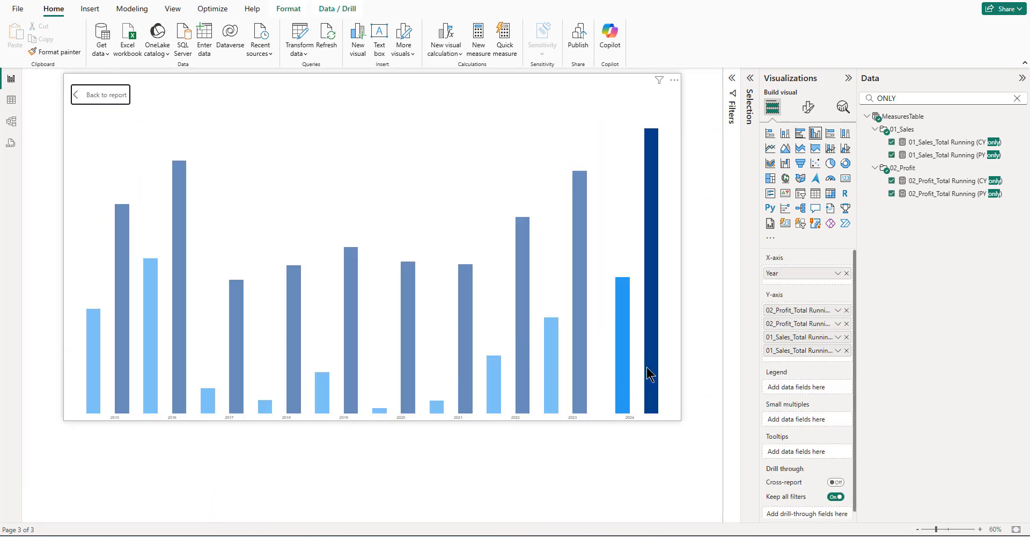
pyautogui.click(106, 92)
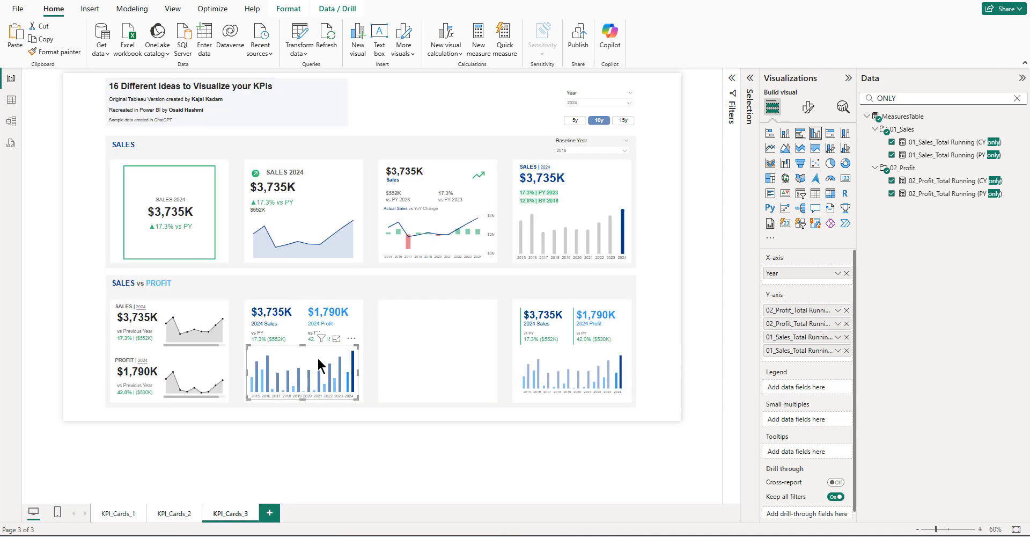
pyautogui.click(1016, 529)
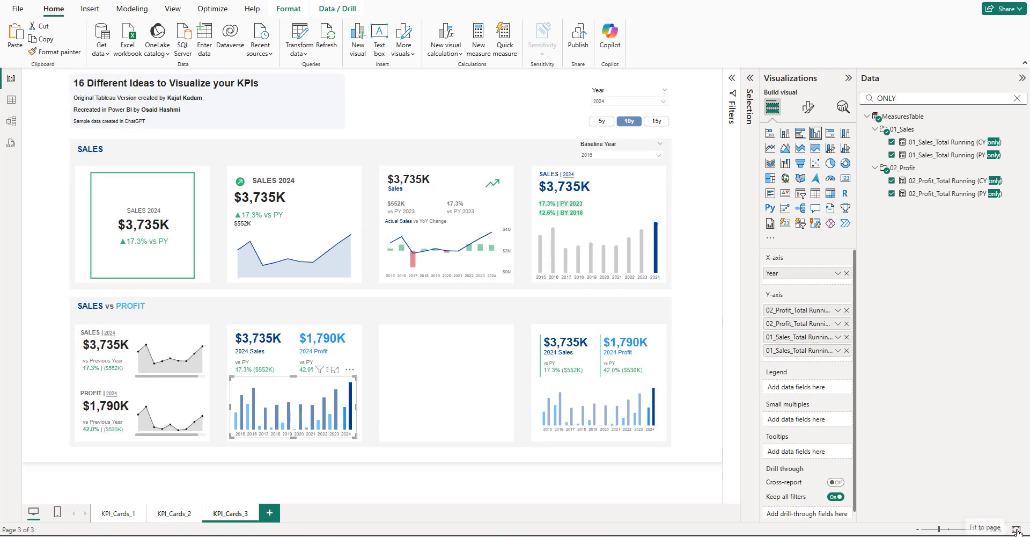
# - Set the transparency of the 02_Profit_Total Running (PY only) and 01_Sales_Total Running (PY only) columns to 50%
pyautogui.click(808, 106)
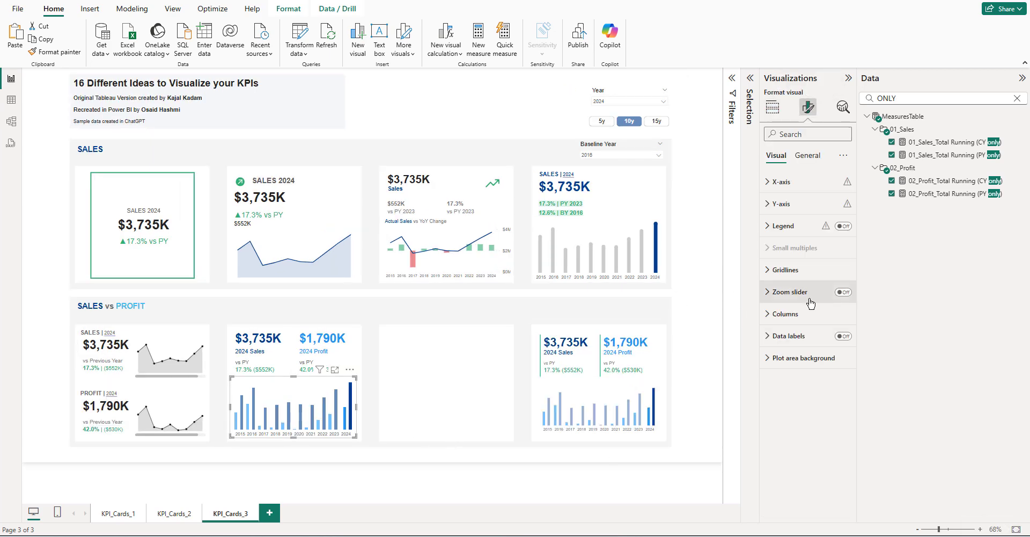
pyautogui.click(798, 314)
pyautogui.click(802, 368)
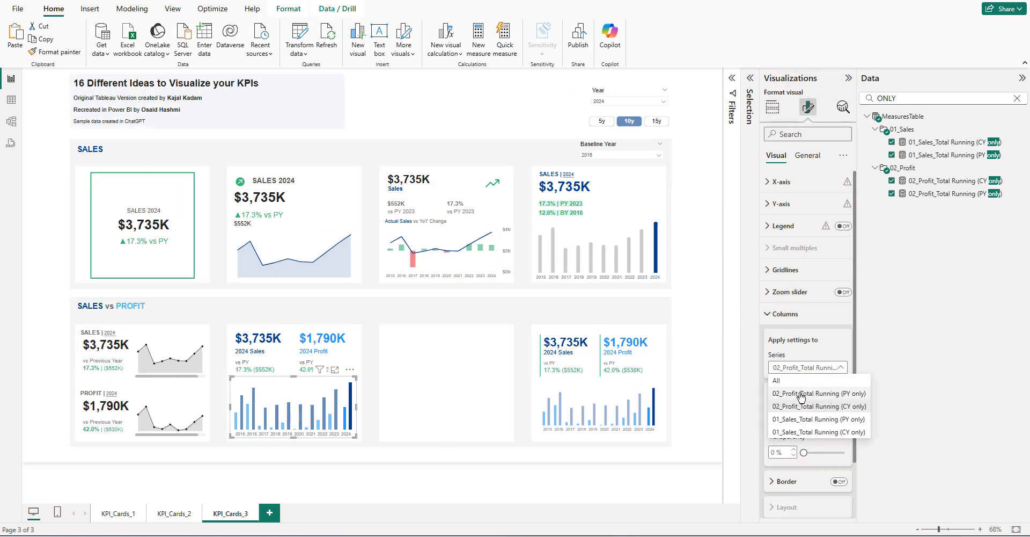
pyautogui.click(816, 398)
pyautogui.scroll(-2, 816, 398)
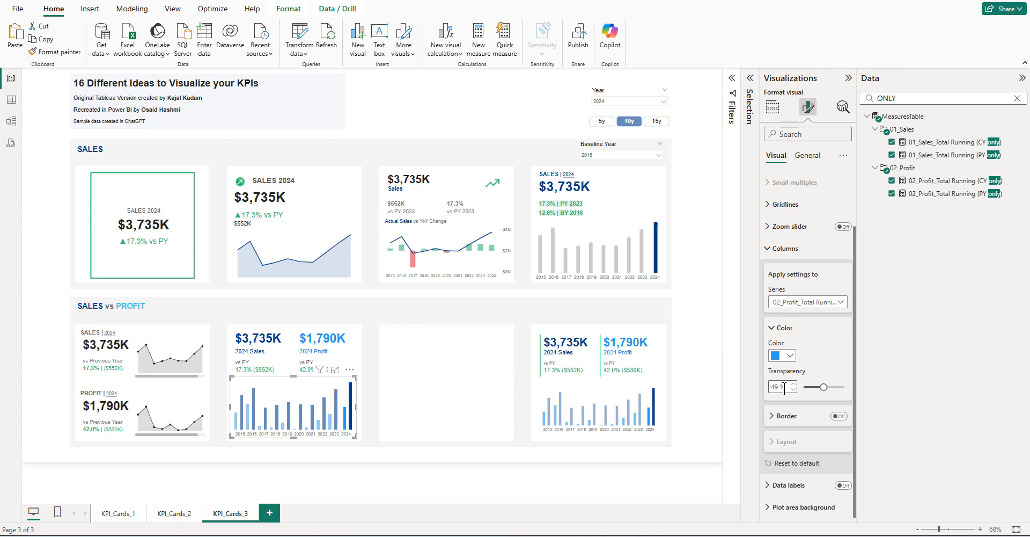
pyautogui.click(808, 302)
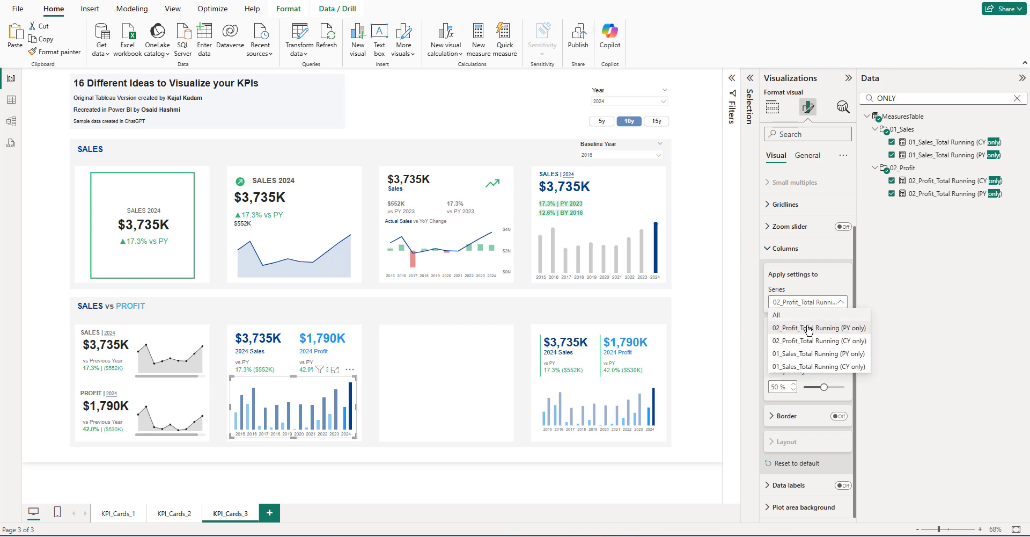
pyautogui.click(808, 355)
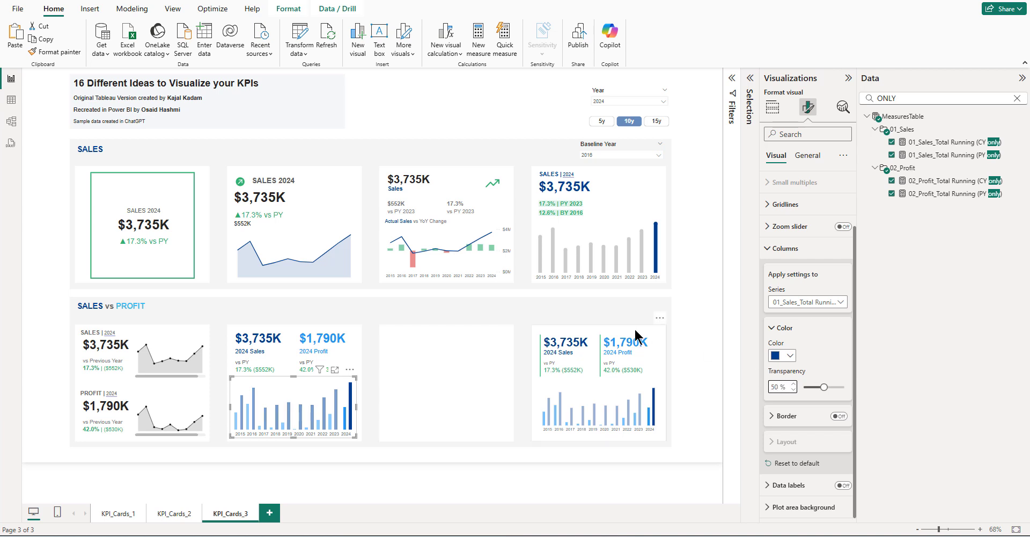
pyautogui.click(686, 370)
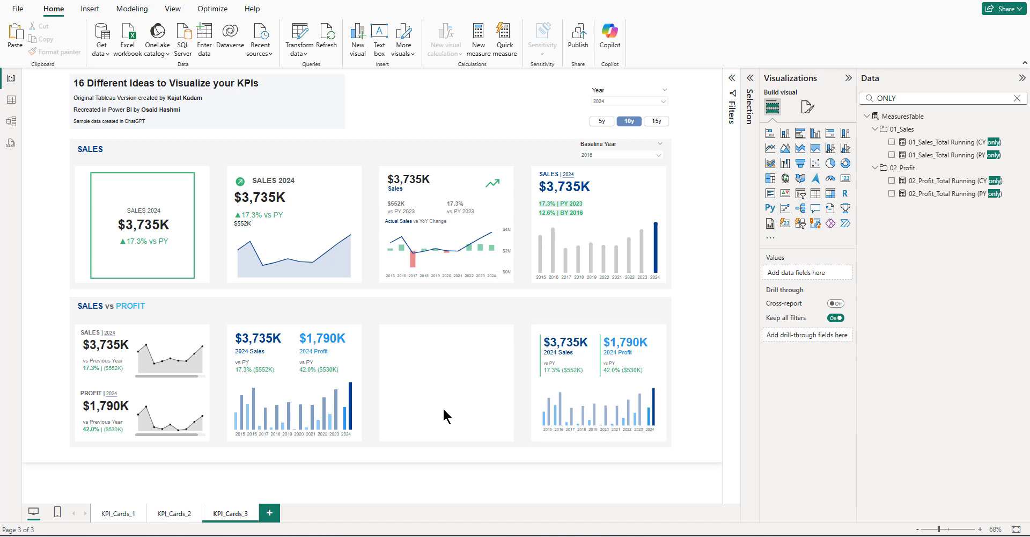
# - Turn on the accent bar for all cards in the Sales and Profit card visual above the column chart
pyautogui.click(279, 356)
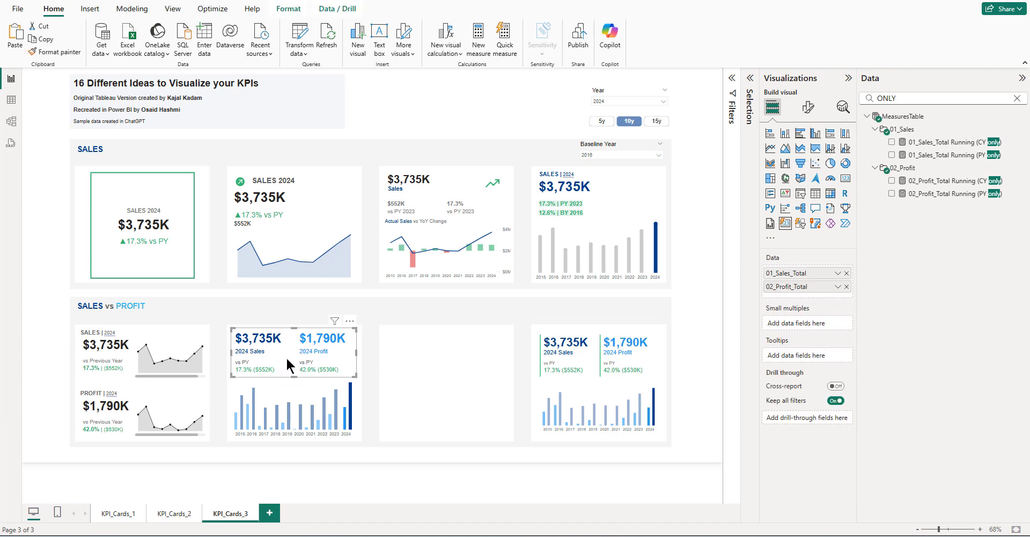
pyautogui.click(808, 110)
pyautogui.click(781, 316)
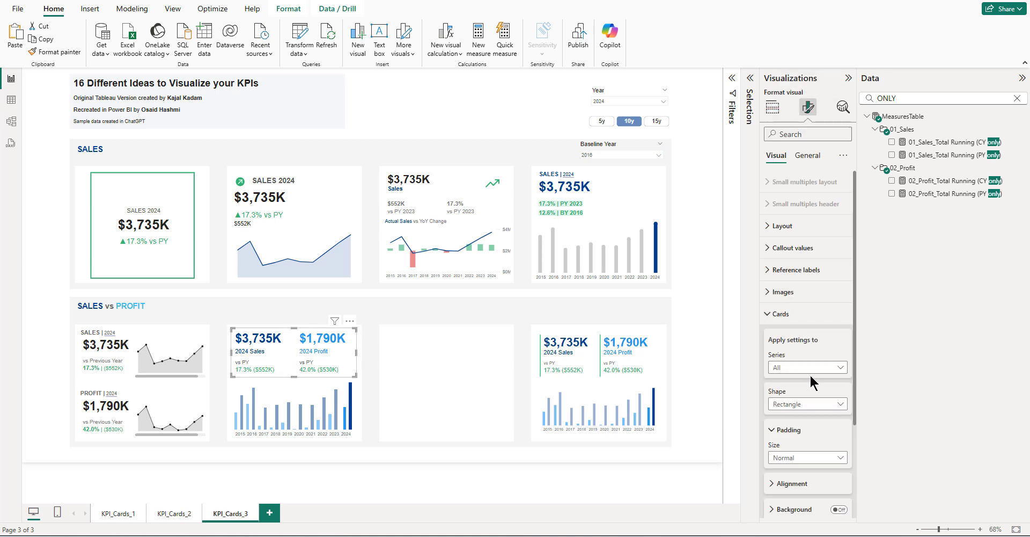
pyautogui.scroll(-3, 795, 379)
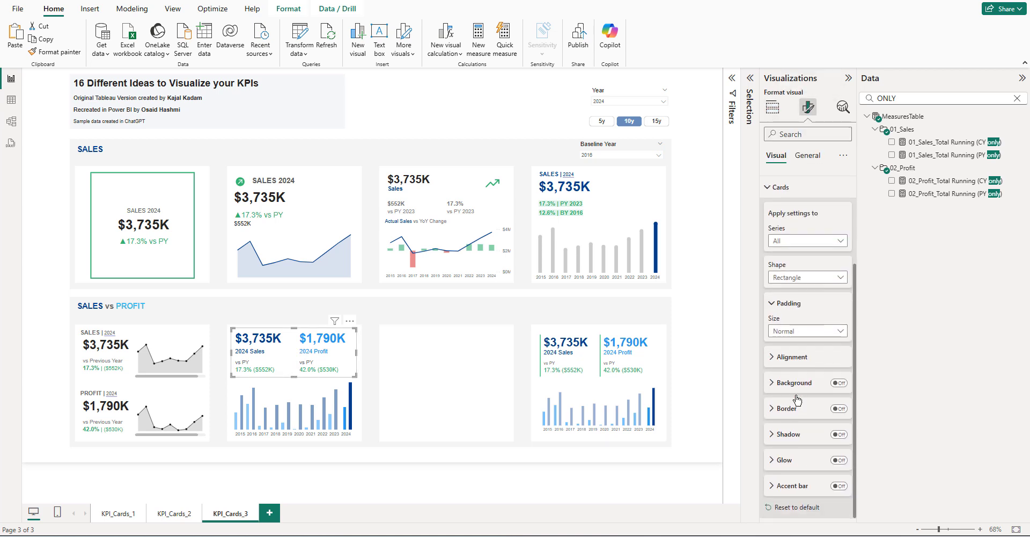
pyautogui.click(792, 485)
pyautogui.click(839, 487)
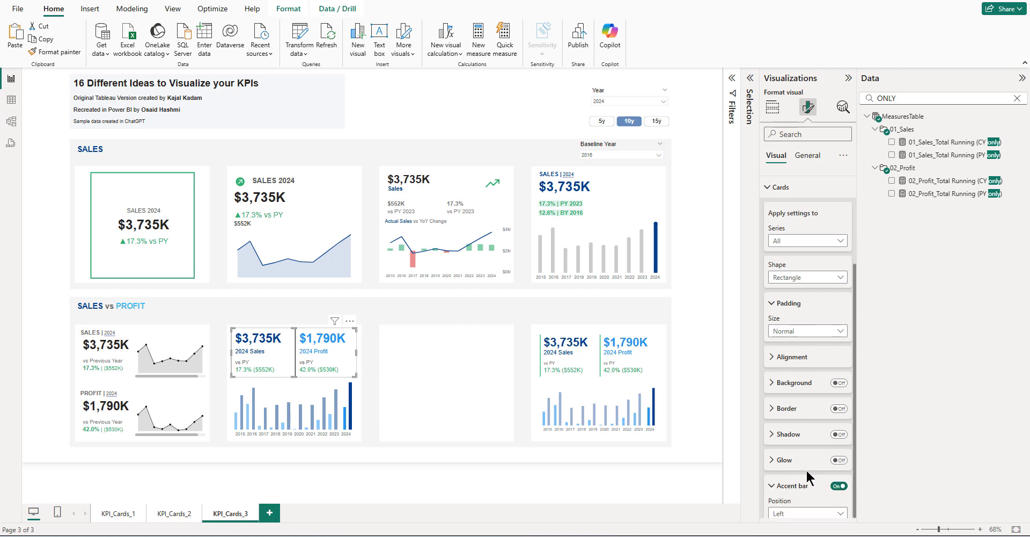
# - Color the 01_Sales_Total card's accent bar by field value, based on the measure 01_Sales_Total | Var% vs PY (Color)
pyautogui.scroll(-3, 806, 468)
pyautogui.scroll(3, 802, 257)
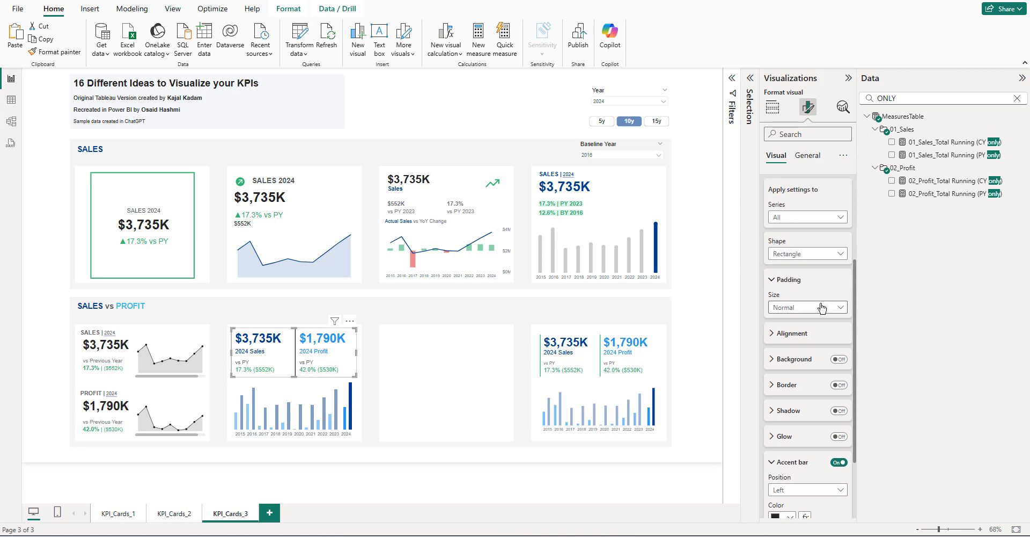
pyautogui.click(802, 230)
pyautogui.click(799, 256)
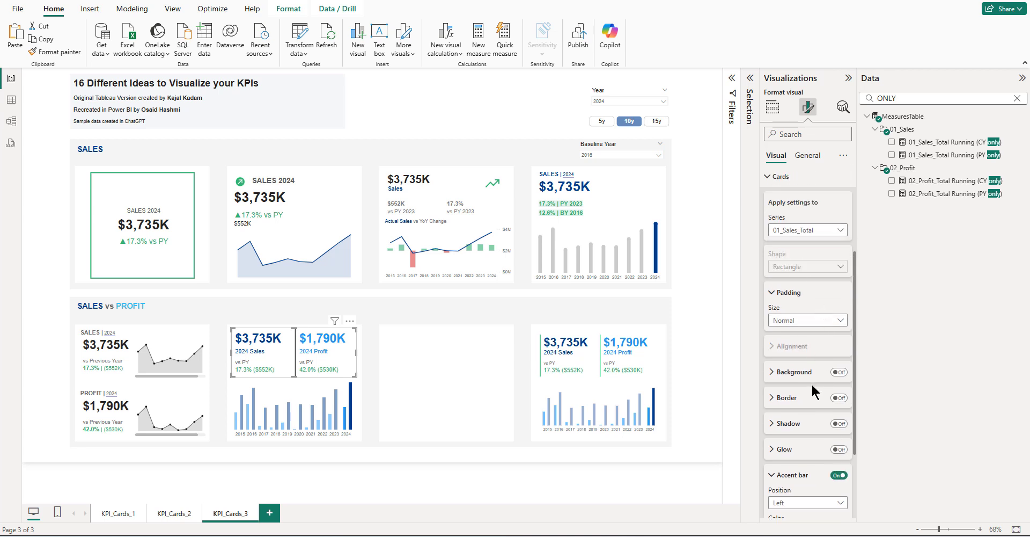
pyautogui.scroll(-3, 811, 382)
pyautogui.click(805, 422)
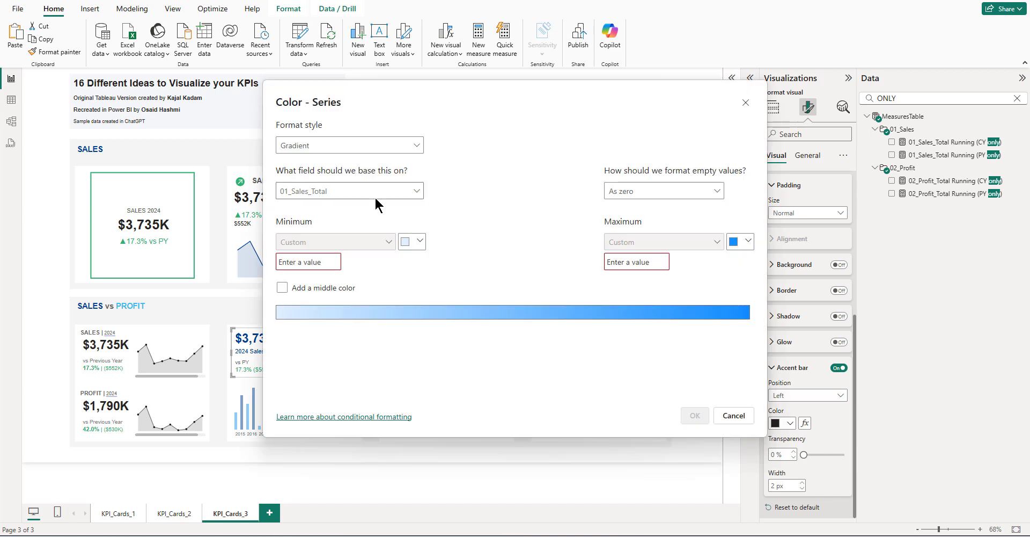
pyautogui.click(300, 147)
pyautogui.click(303, 197)
pyautogui.click(315, 192)
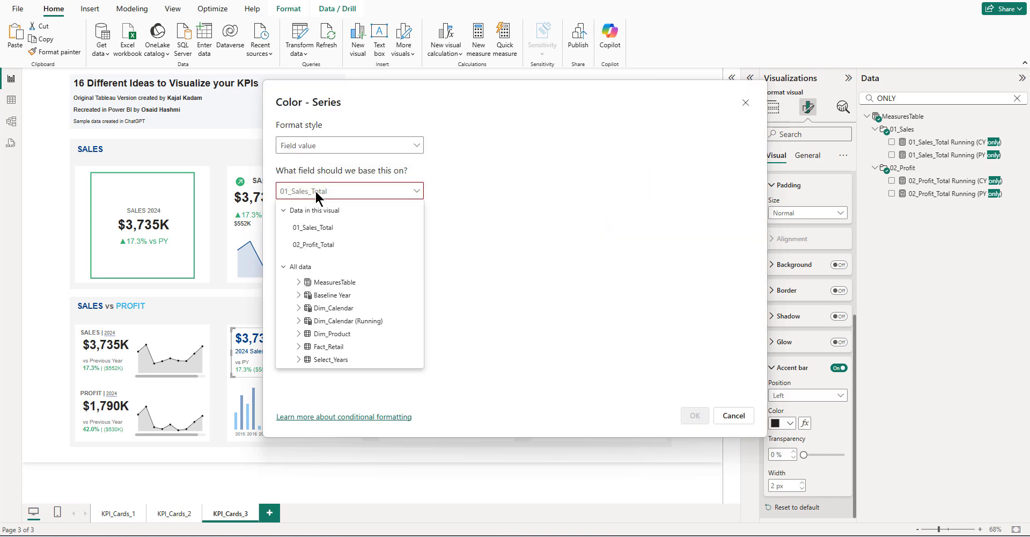
pyautogui.write('COLOR')
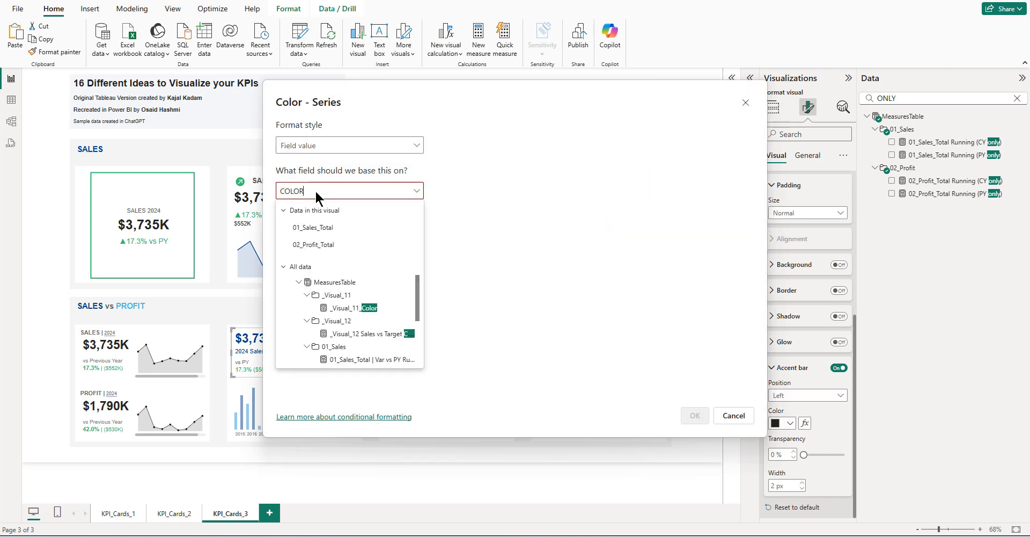
pyautogui.scroll(-3, 383, 297)
pyautogui.click(391, 302)
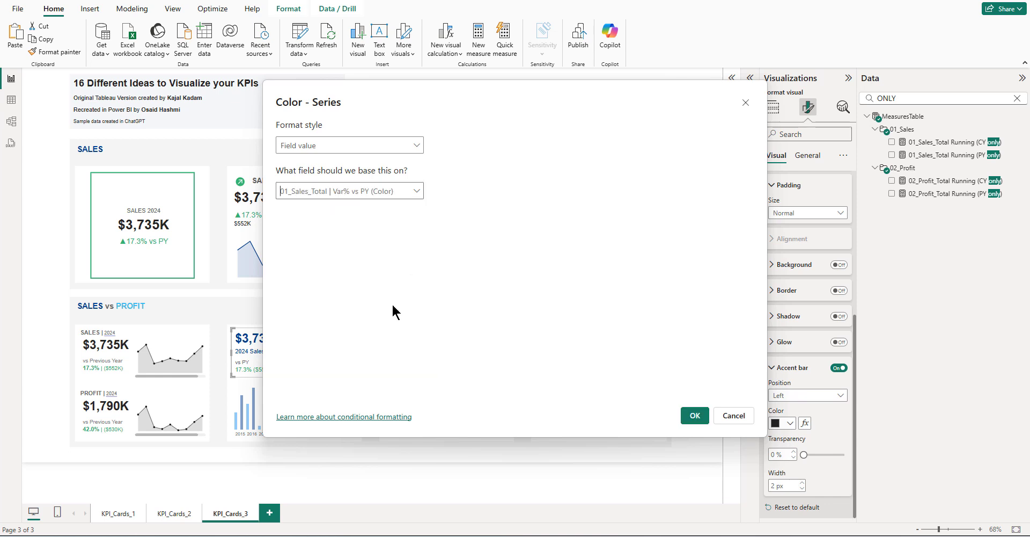
pyautogui.click(695, 415)
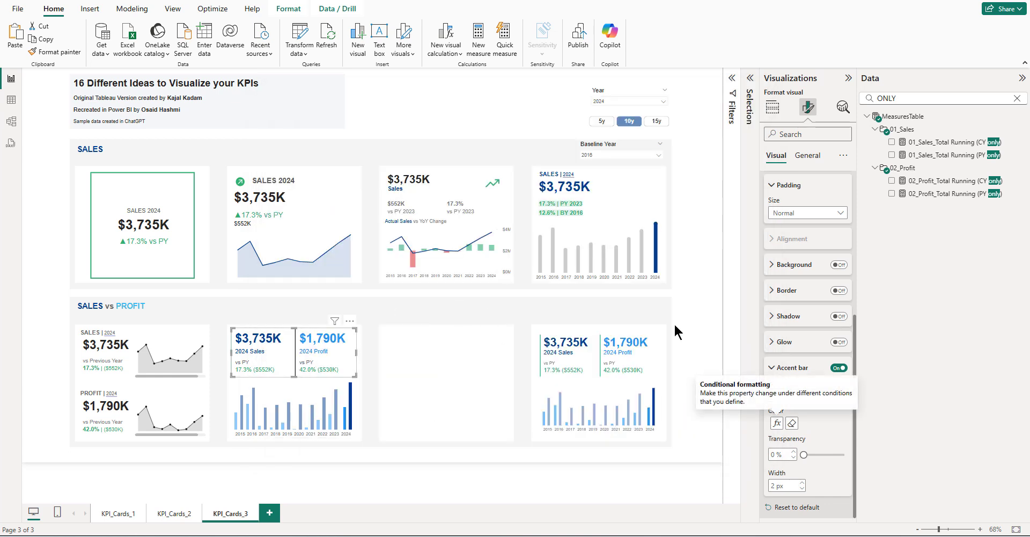
# - Color the 02_Profit_Total card's accent bar by field value, based on the measure 02_Profit_Total | Var% vs PY (Color)
pyautogui.scroll(4, 794, 270)
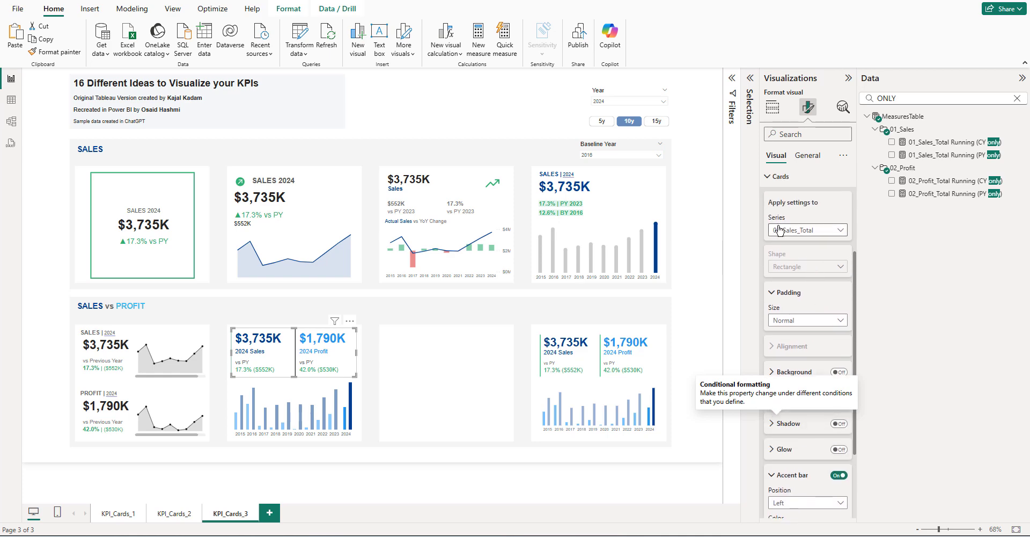
pyautogui.scroll(-4, 806, 377)
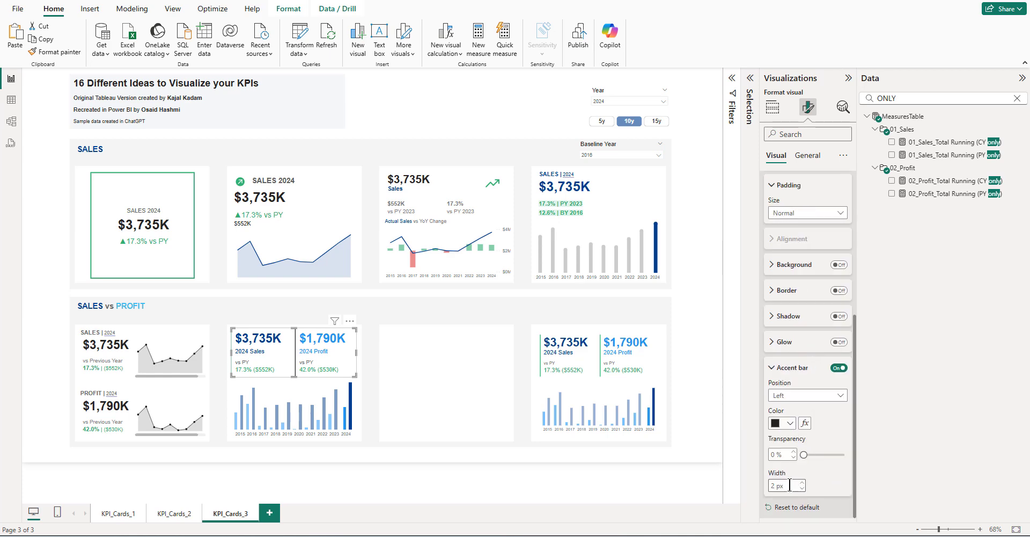
pyautogui.click(804, 423)
pyautogui.click(304, 145)
pyautogui.click(299, 199)
pyautogui.click(322, 191)
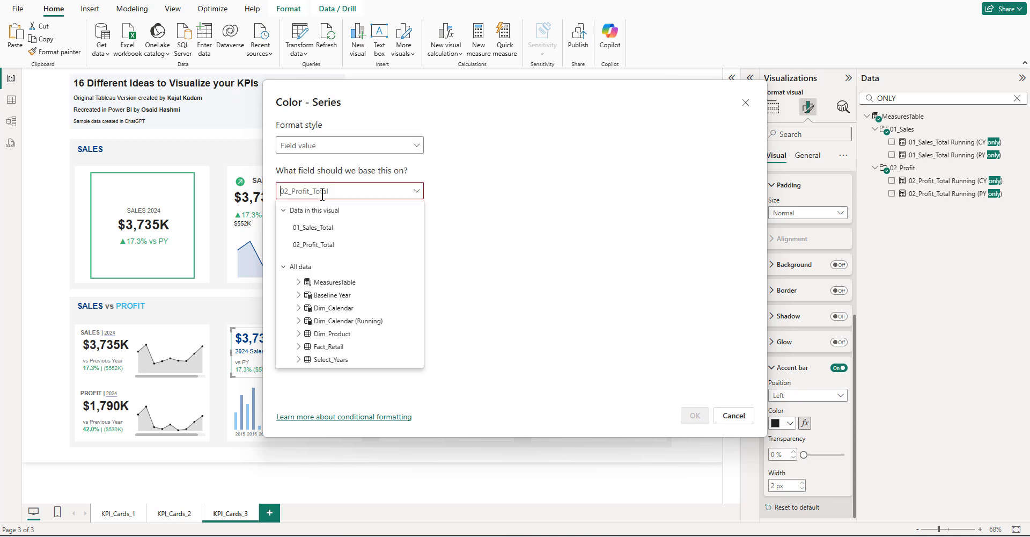
pyautogui.write('COKOR')
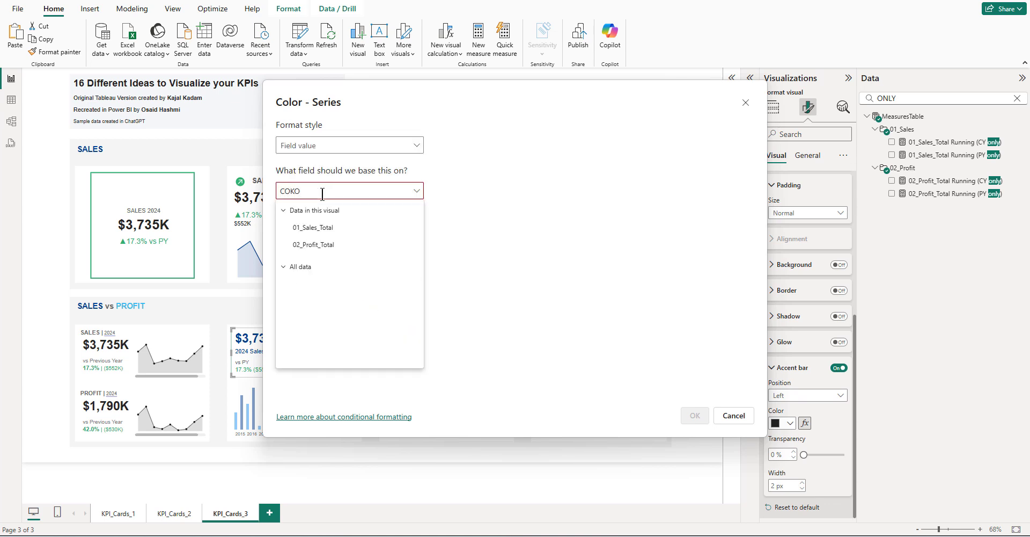
pyautogui.press('BackSpace')
pyautogui.press('BackSpace')
pyautogui.write('LOR')
pyautogui.scroll(-3, 383, 323)
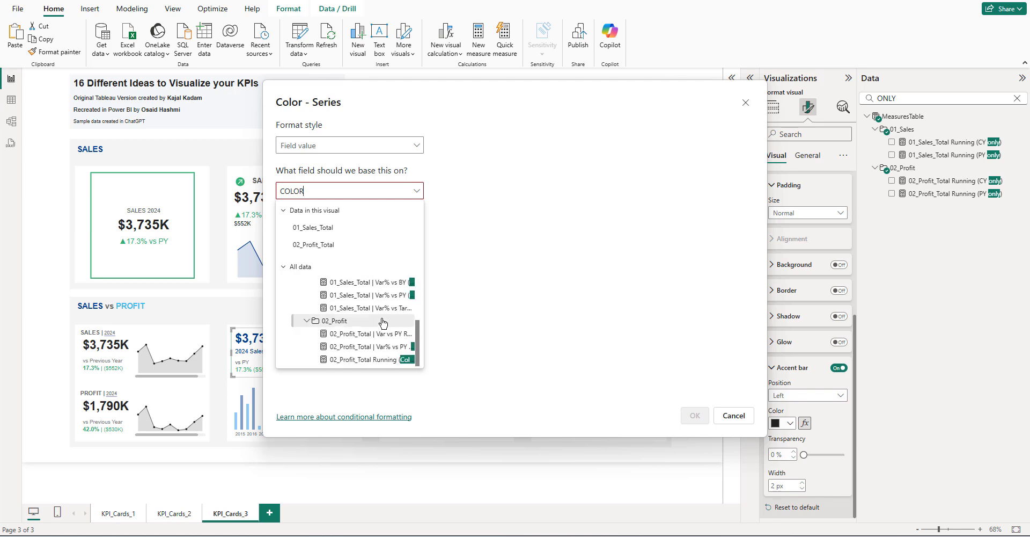
pyautogui.click(374, 353)
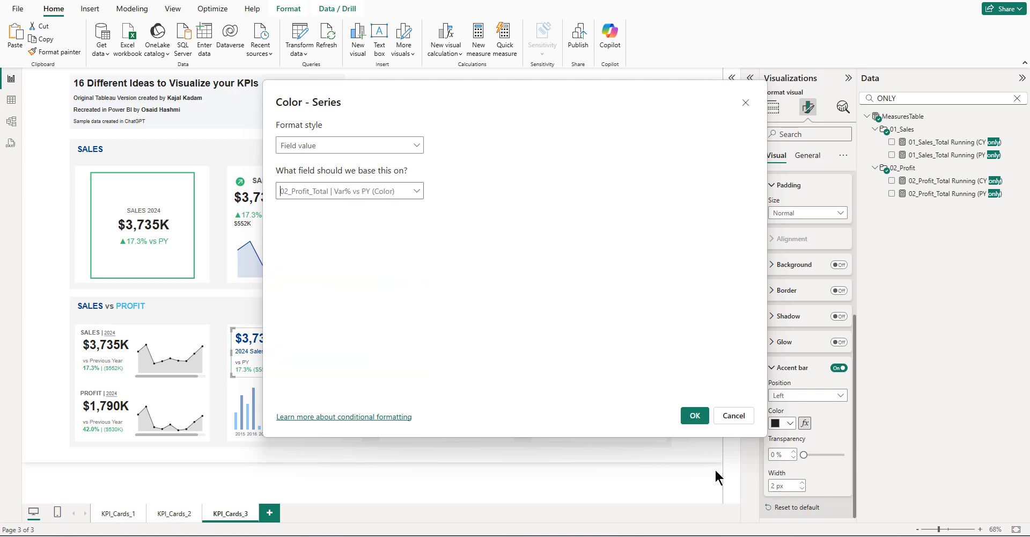
pyautogui.click(705, 419)
pyautogui.click(719, 357)
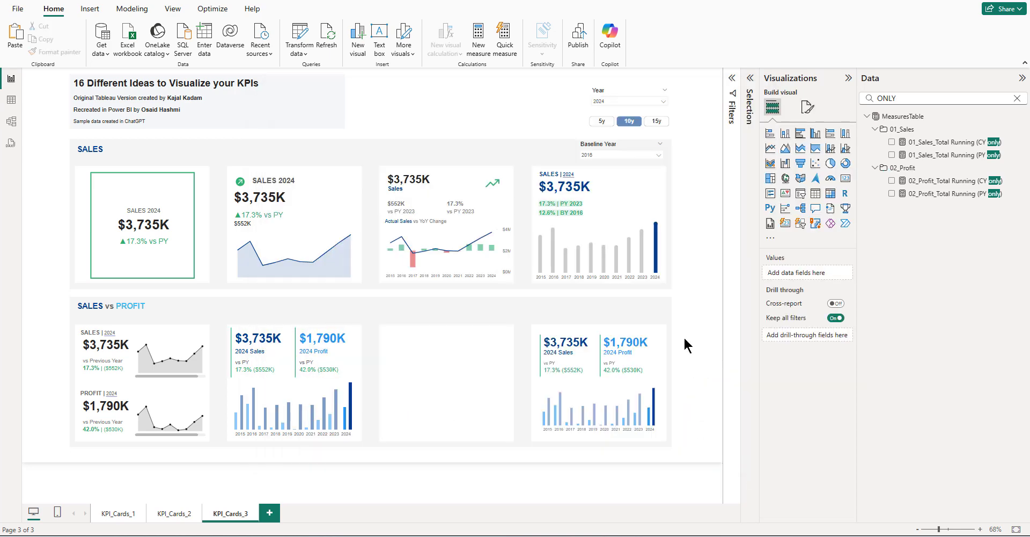
# - Set the report's Year slicer to 2021 to check the accent bar colors
pyautogui.click(611, 102)
pyautogui.scroll(-3, 617, 155)
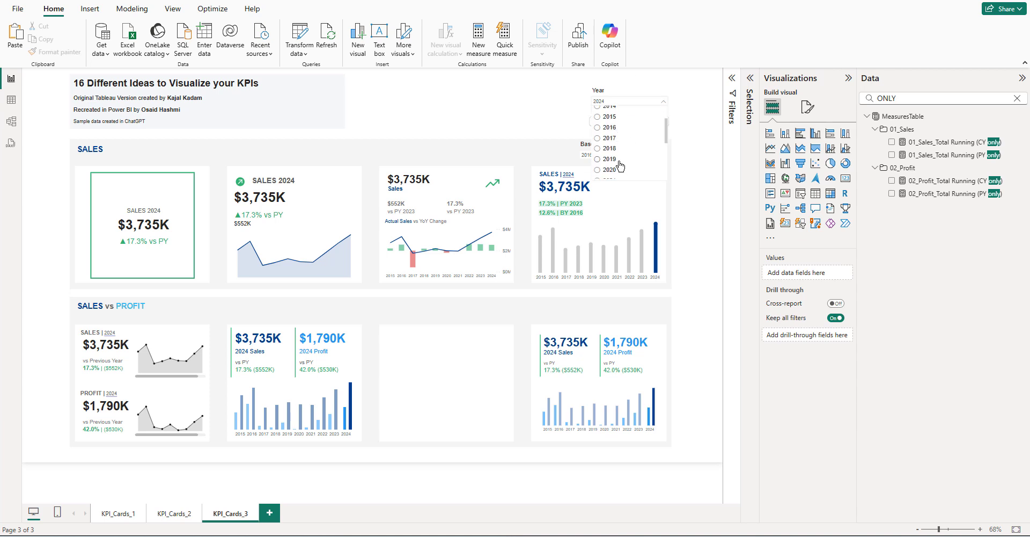
pyautogui.click(609, 144)
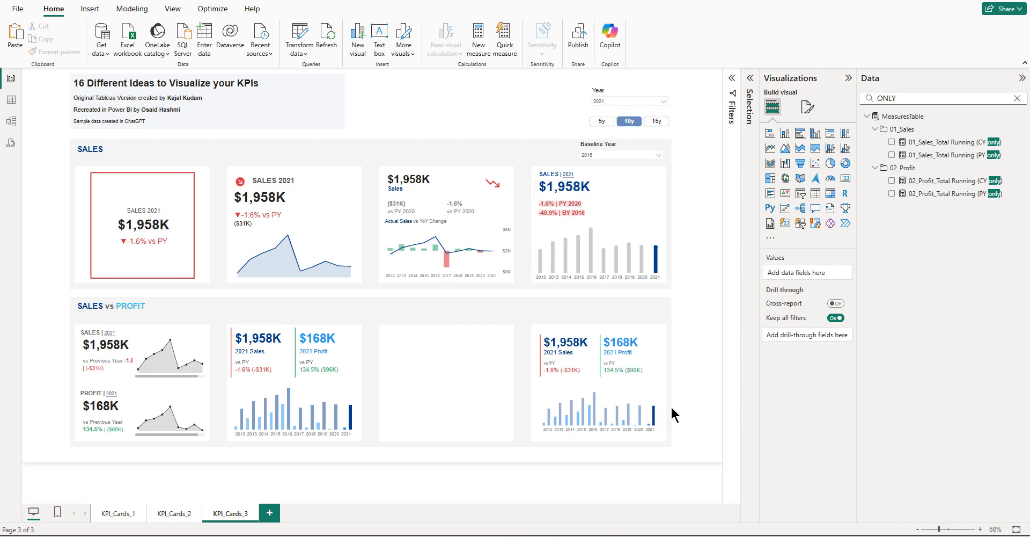
# - Set the space between categories to 13% for all series of the Sales vs Profit column chart and view it in focus mode
pyautogui.click(295, 408)
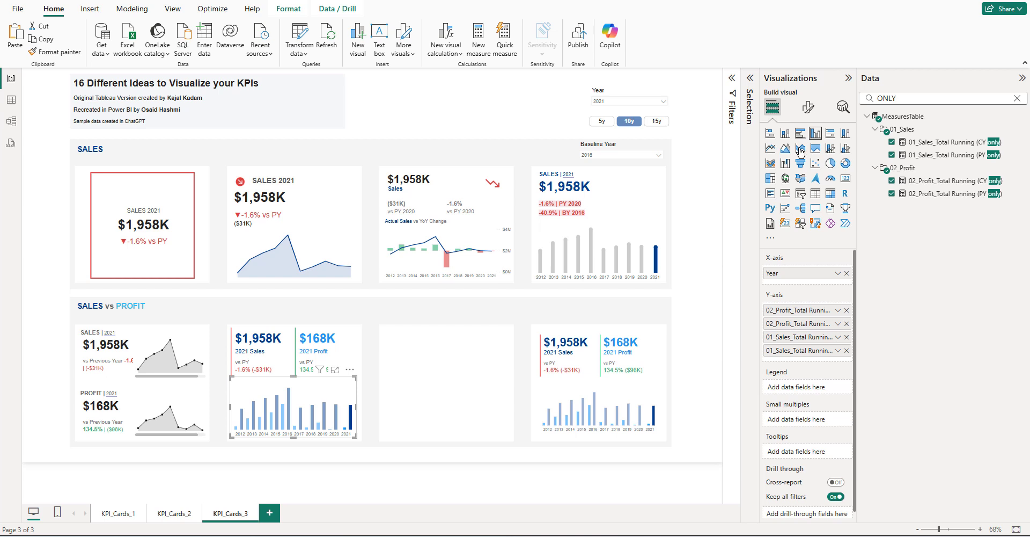
pyautogui.click(808, 107)
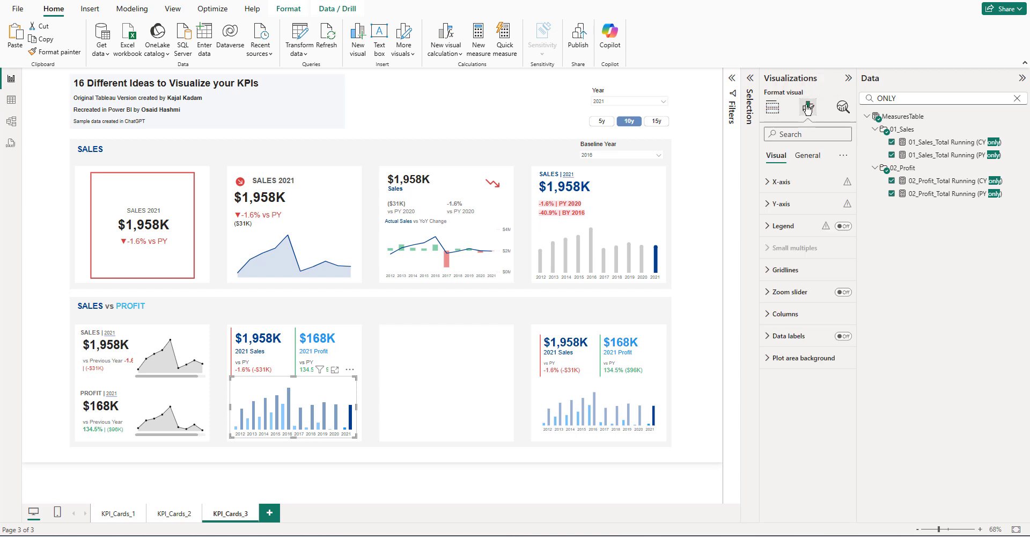
pyautogui.click(786, 316)
pyautogui.scroll(-1, 795, 365)
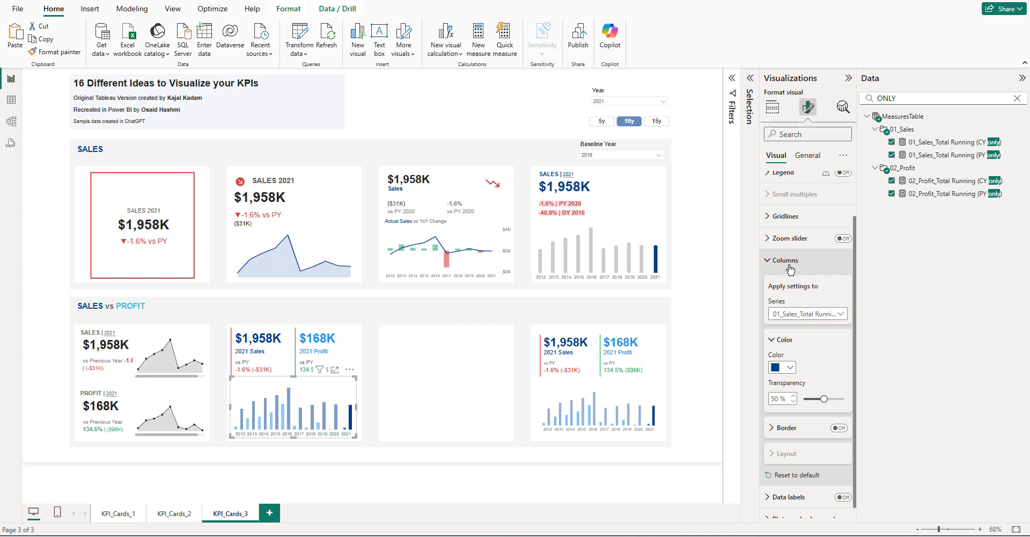
pyautogui.click(792, 314)
pyautogui.click(793, 331)
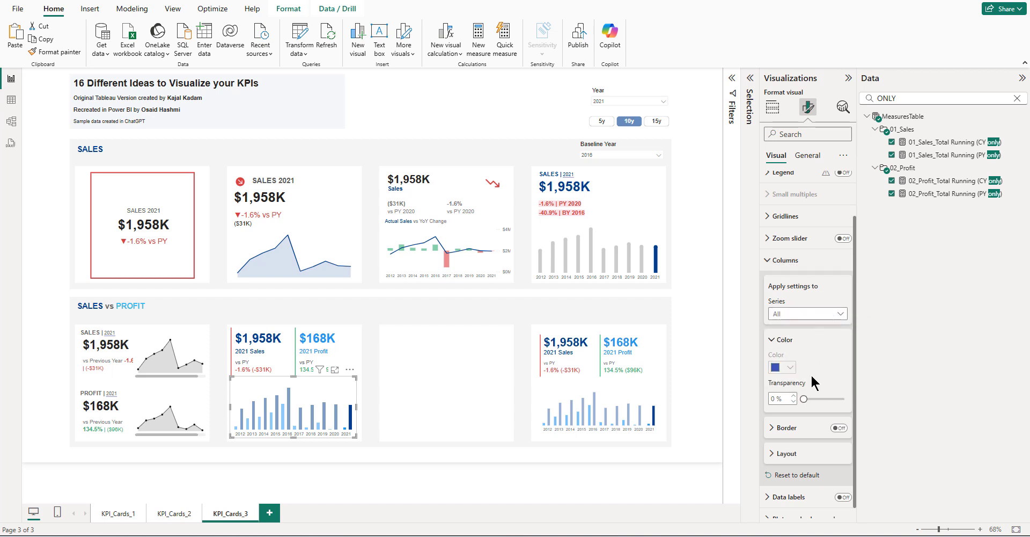
pyautogui.click(799, 442)
pyautogui.scroll(-2, 821, 410)
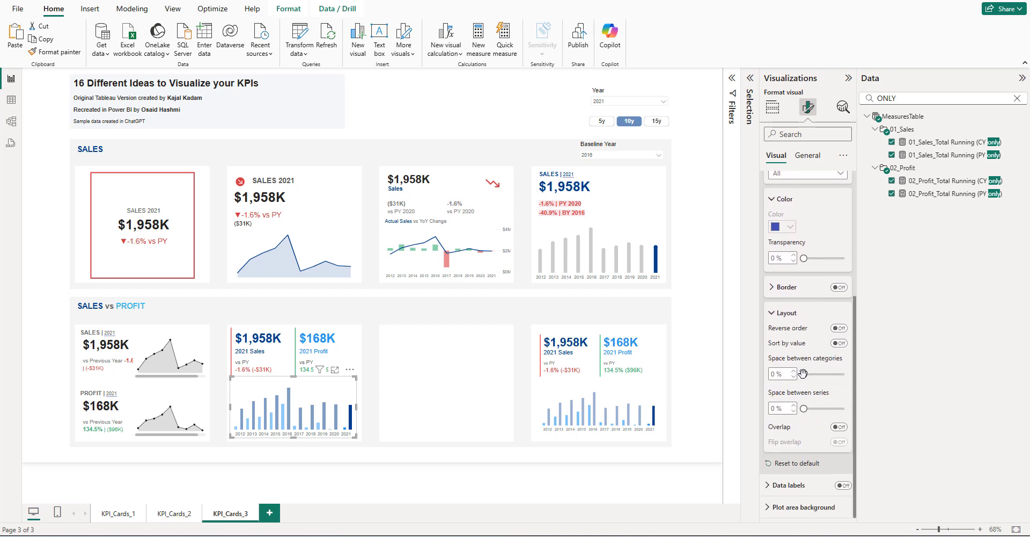
pyautogui.moveTo(803, 374); pyautogui.dragTo(810, 374)
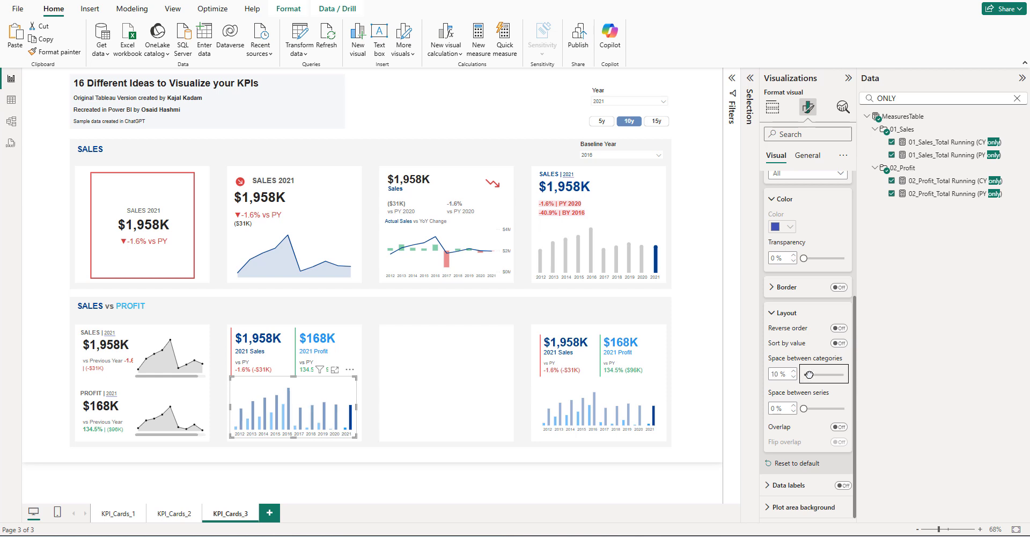
pyautogui.doubleClick(780, 373)
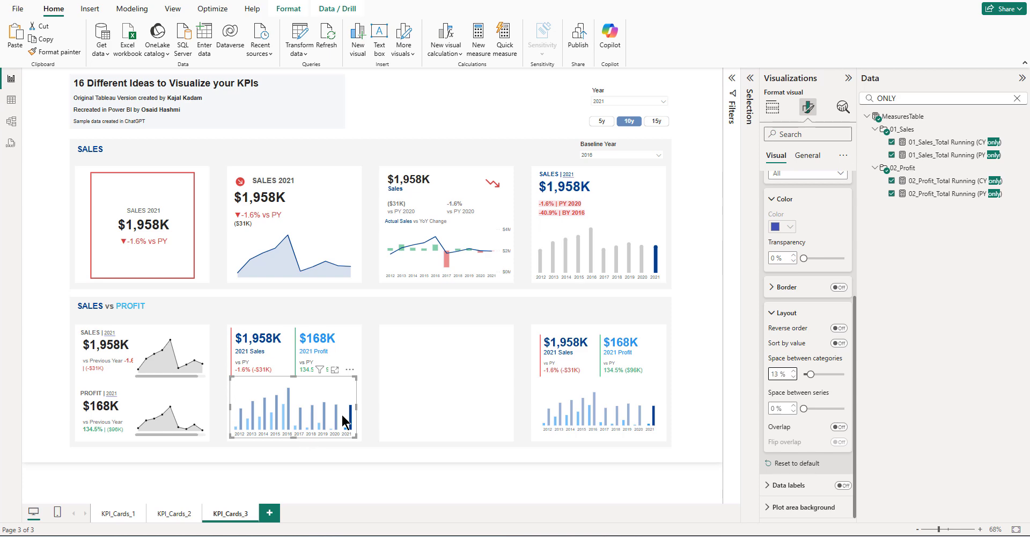
pyautogui.click(700, 358)
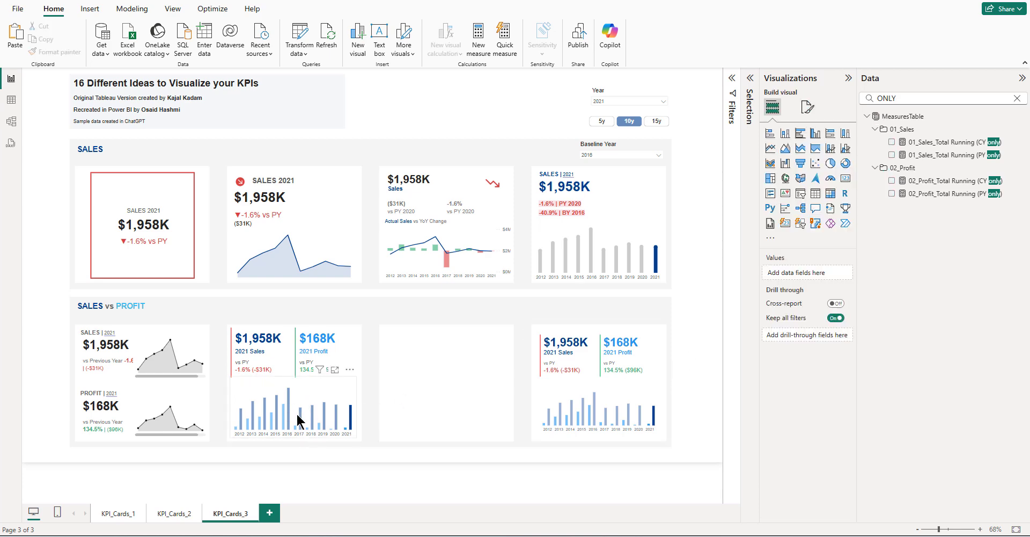
pyautogui.click(336, 379)
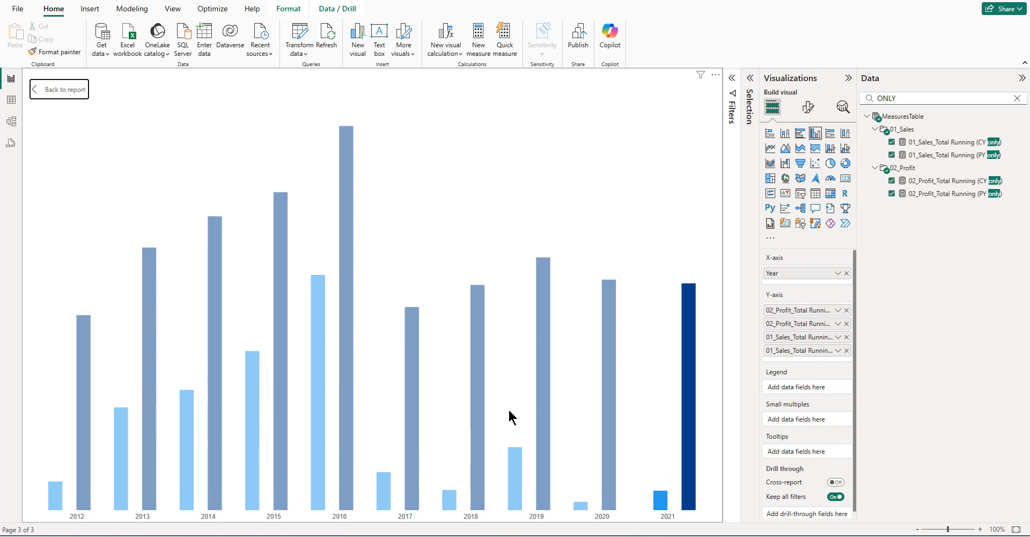
# - Leave focus mode and examine the 2024 Sales vs Profit YoY card on the KPI_Cards_1 page, then return to KPI_Cards_3
pyautogui.click(60, 89)
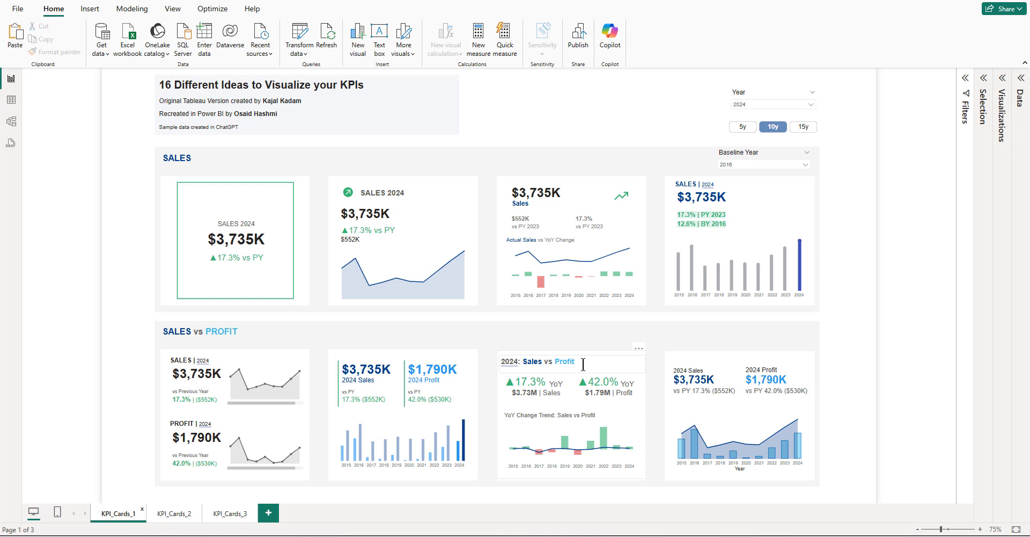
pyautogui.click(562, 395)
pyautogui.click(642, 432)
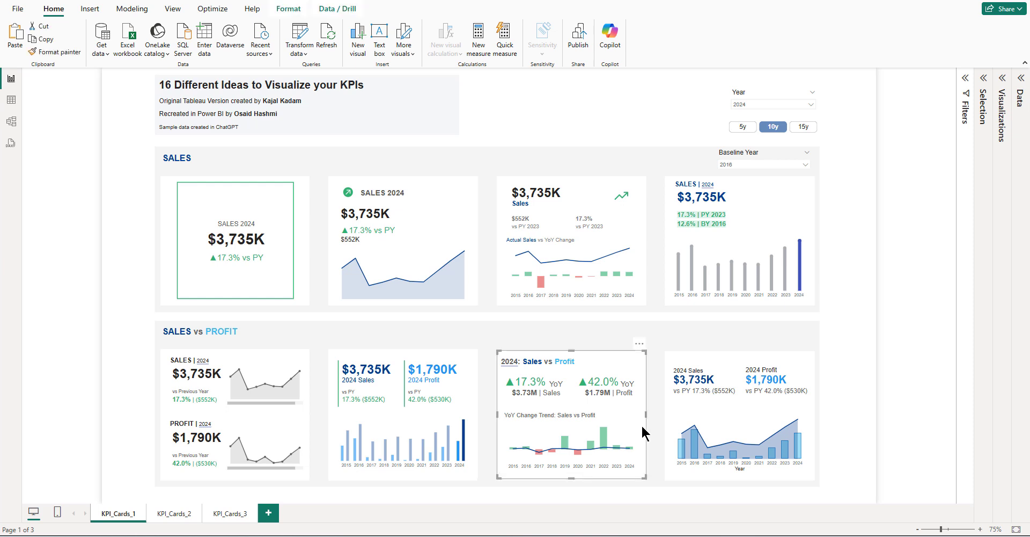
pyautogui.click(230, 514)
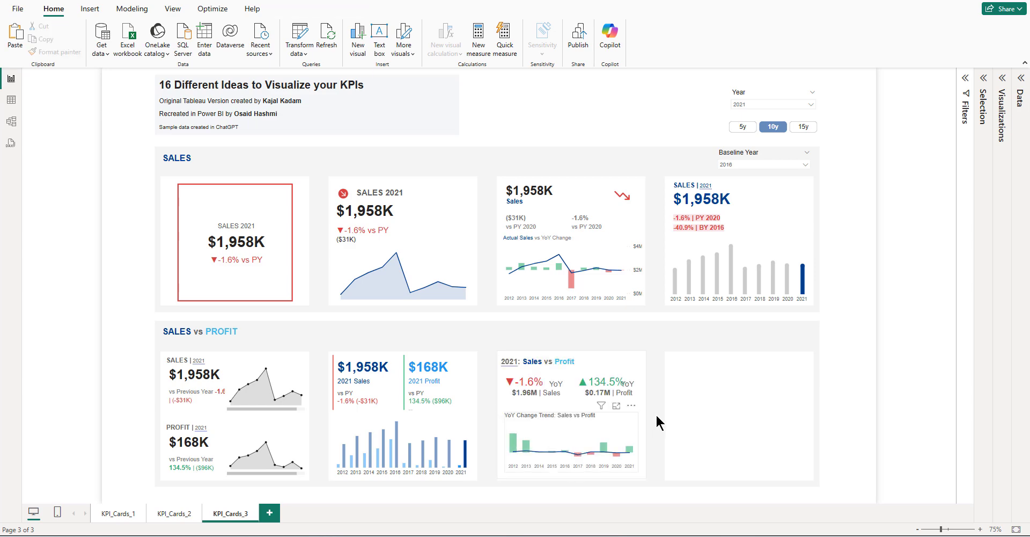
# - Move the finished Sales vs Profit YoY card into the empty fourth slot and delete the duplicate two-value card from the third slot
pyautogui.moveTo(642, 413); pyautogui.dragTo(800, 417)
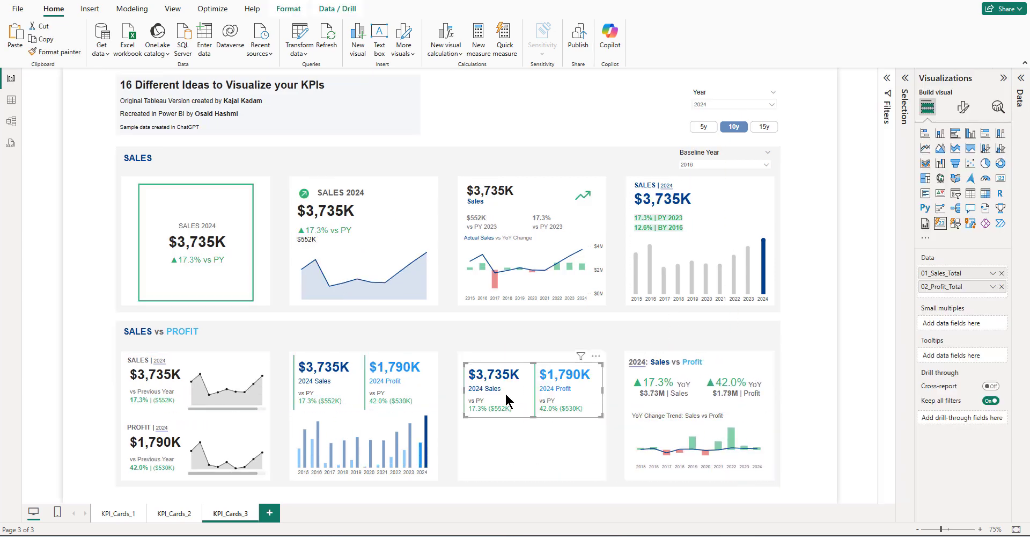
pyautogui.press('Delete')
# - Duplicate the 01_Sales_Total card from the row's first KPI card and place the copy in the empty third slot
pyautogui.click(163, 386)
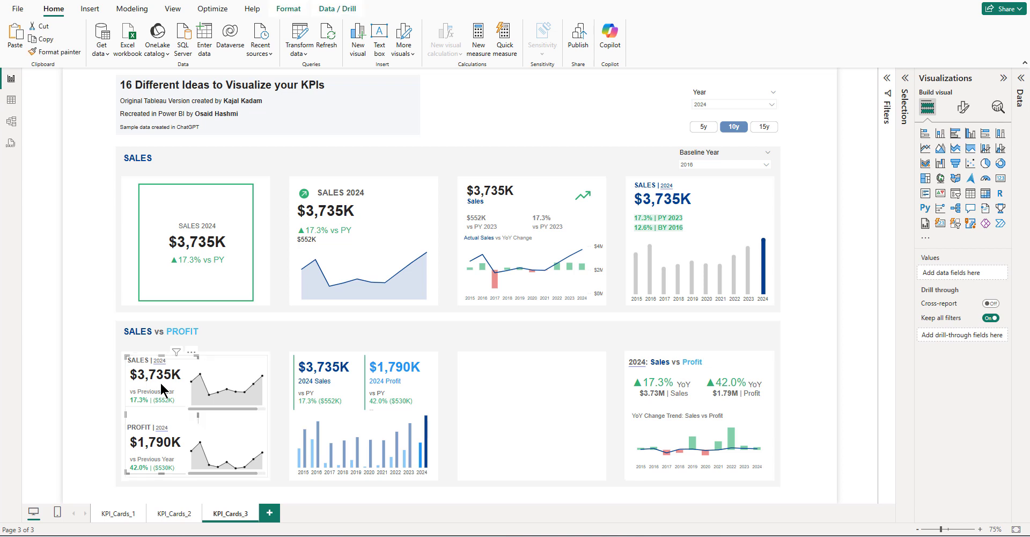
pyautogui.hotkey('ctrl', 'v')
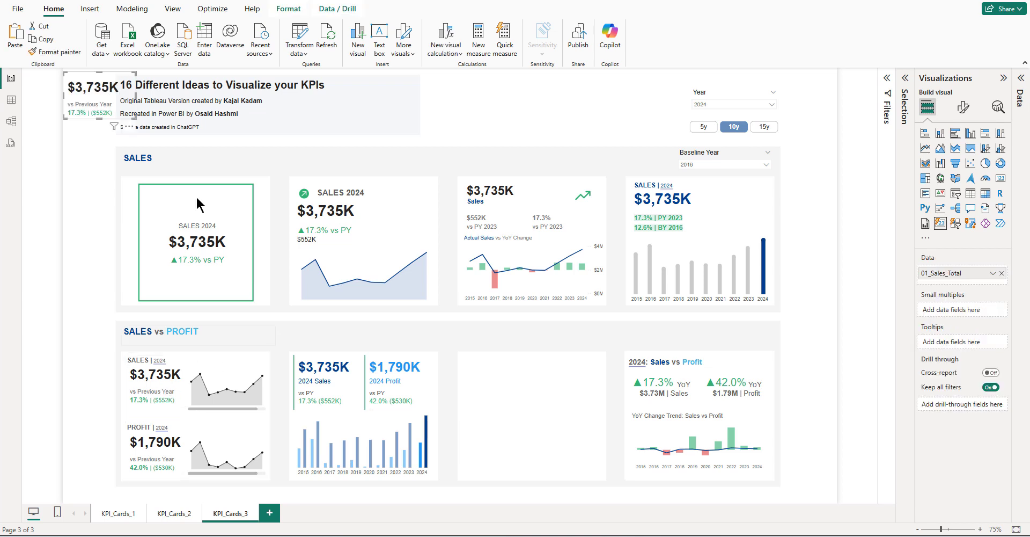
pyautogui.moveTo(129, 130); pyautogui.dragTo(529, 421)
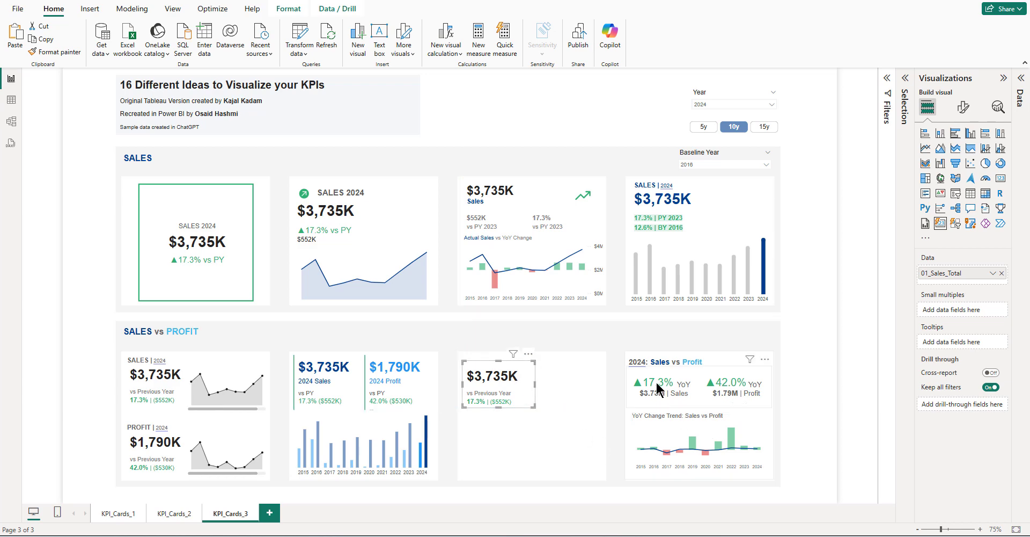
# - Replace the copied card's measure with 01_Sales_Total | Var% vs PY (with Arrow) 2 and set its callout values to font size 22
pyautogui.click(1022, 79)
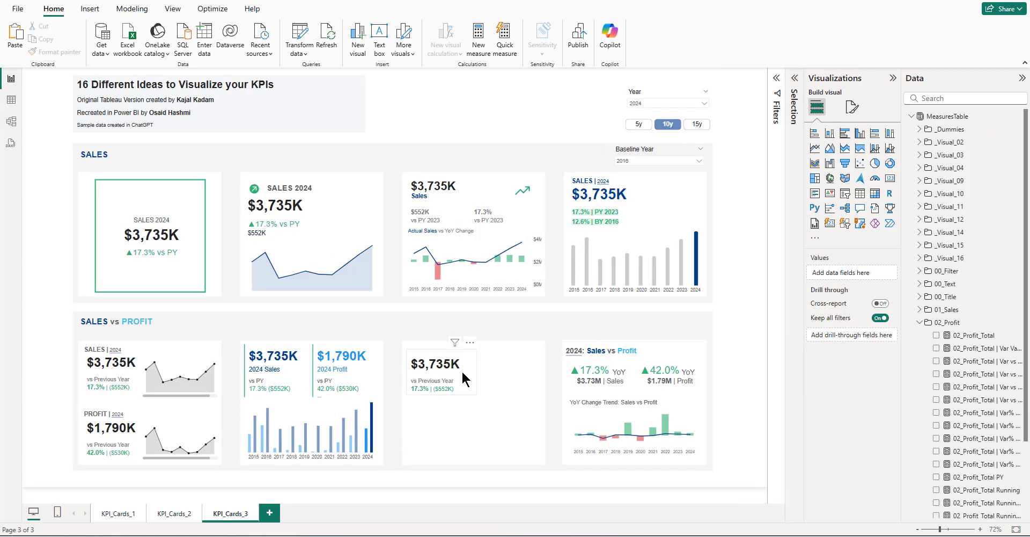
pyautogui.click(464, 379)
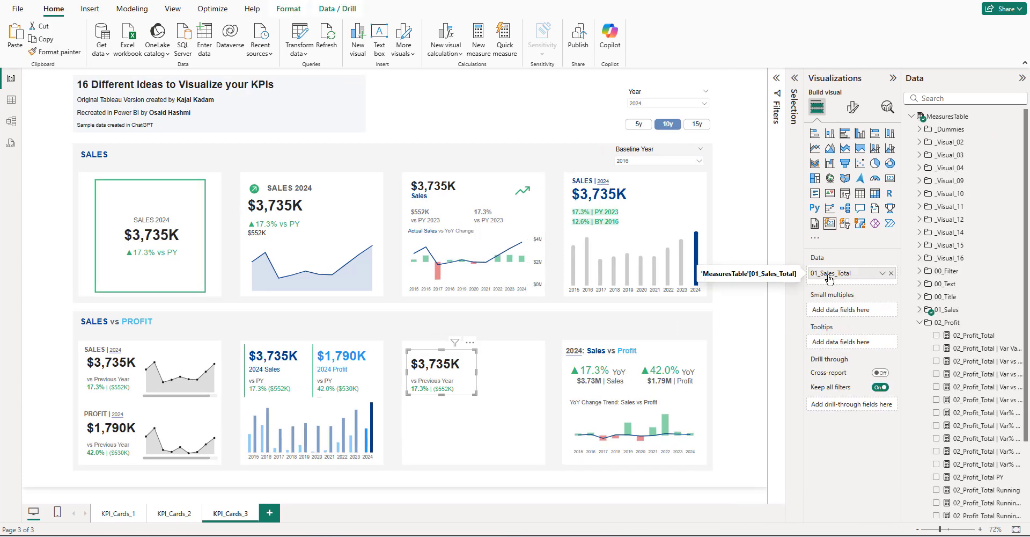
pyautogui.click(947, 99)
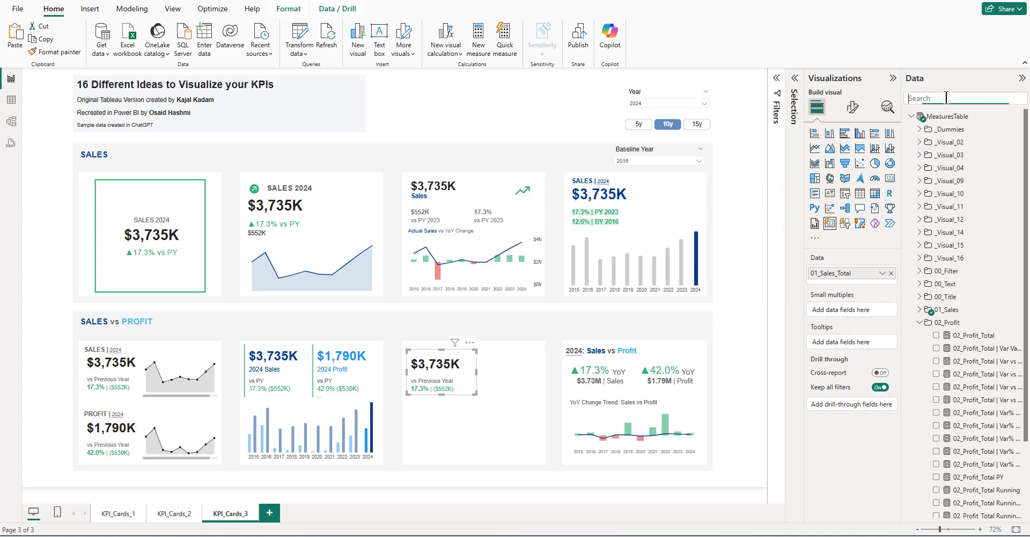
pyautogui.write('ARROW')
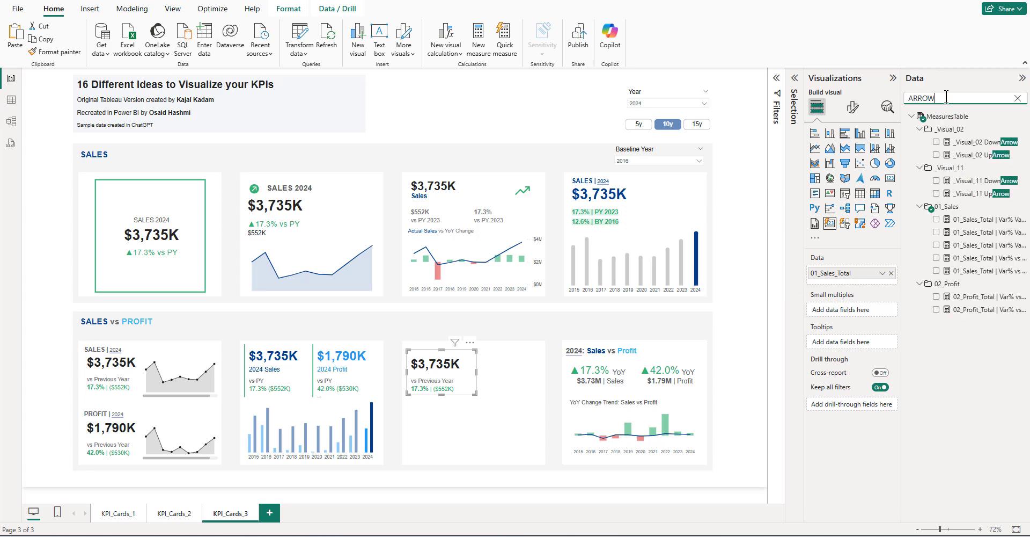
pyautogui.moveTo(907, 258); pyautogui.dragTo(806, 262)
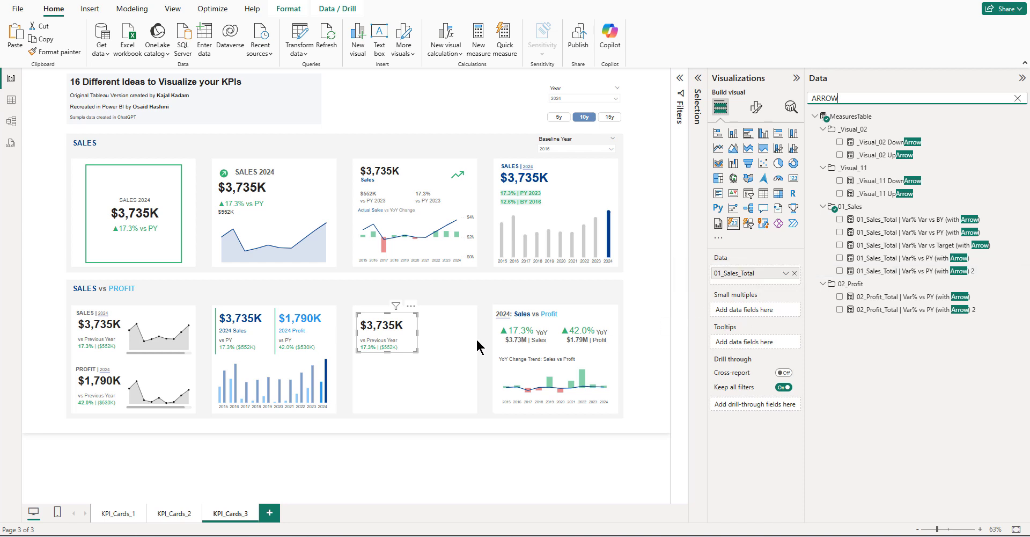
pyautogui.click(795, 272)
pyautogui.click(841, 270)
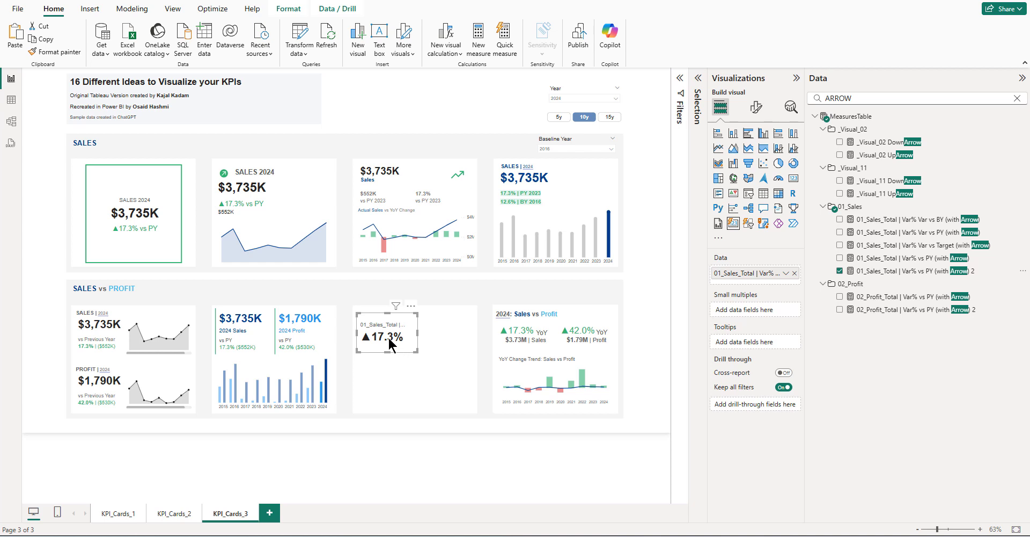
pyautogui.click(756, 107)
pyautogui.click(725, 249)
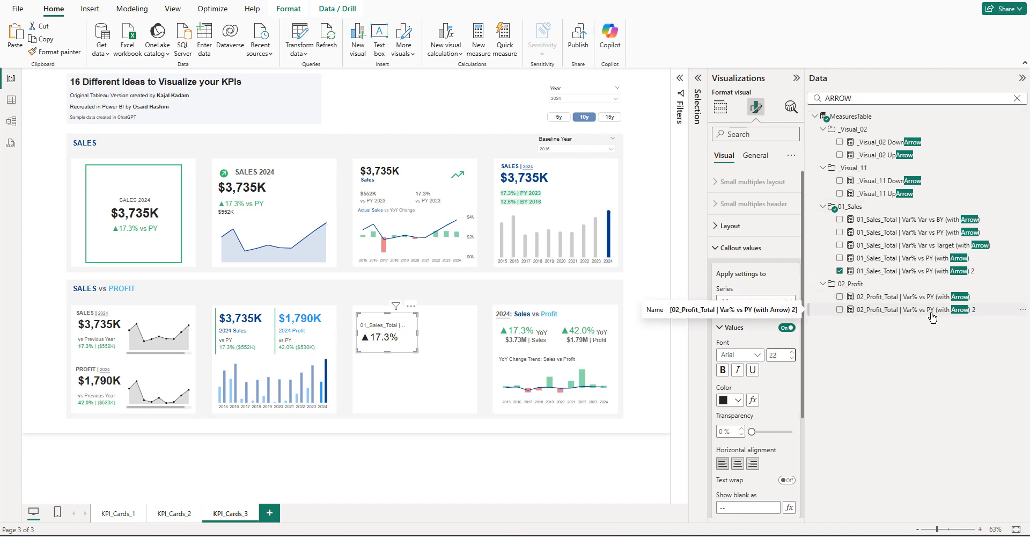
# - Add the measure 02_Profit_Total | Var% vs PY (with Arrow) 2 to the card and widen it to fill the third slot
pyautogui.click(721, 106)
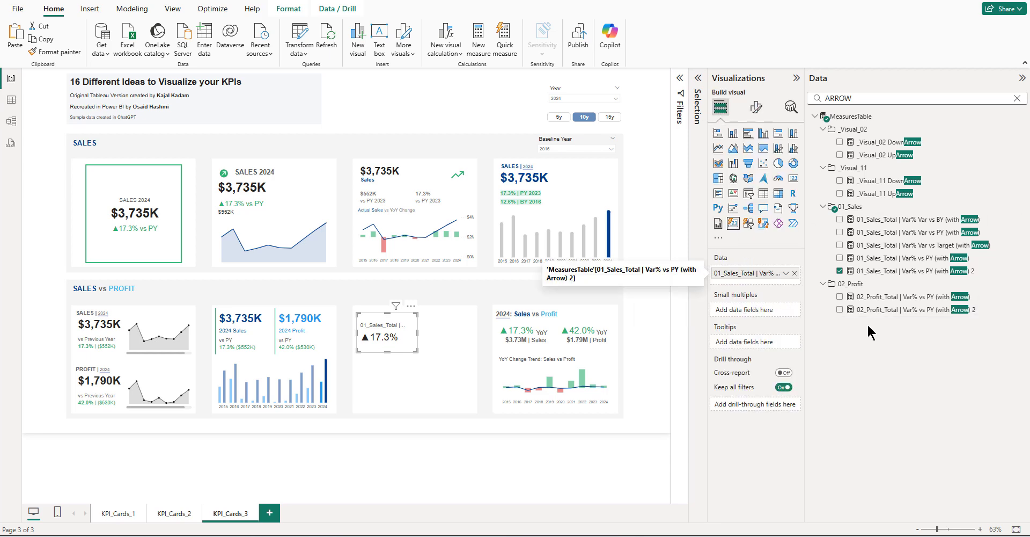
pyautogui.moveTo(903, 311); pyautogui.dragTo(762, 283)
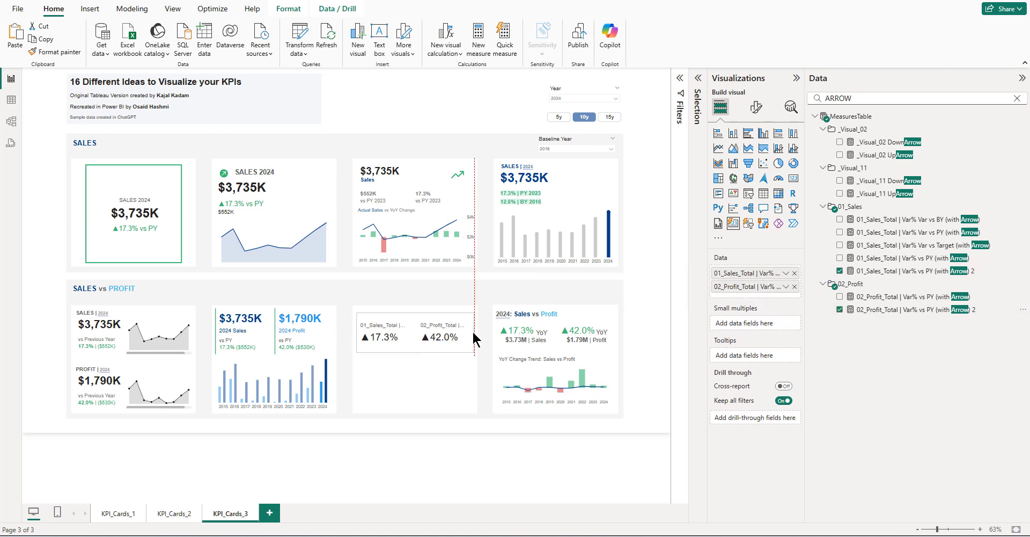
pyautogui.moveTo(474, 340); pyautogui.dragTo(475, 339)
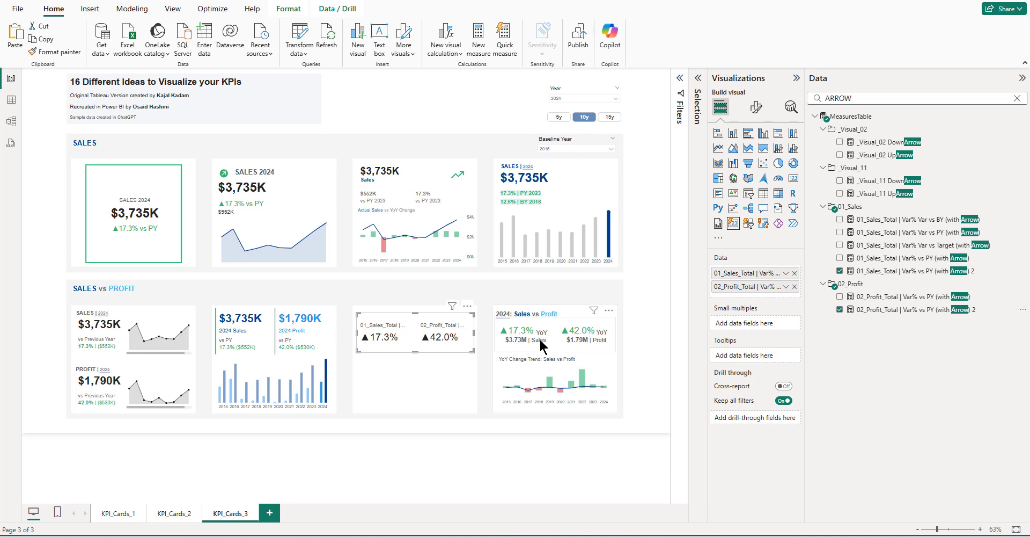
# - Color the card's sales callout value by field value, based on the measure 01_Sales_Total | Var% vs PY (Color)
pyautogui.click(756, 106)
pyautogui.click(733, 248)
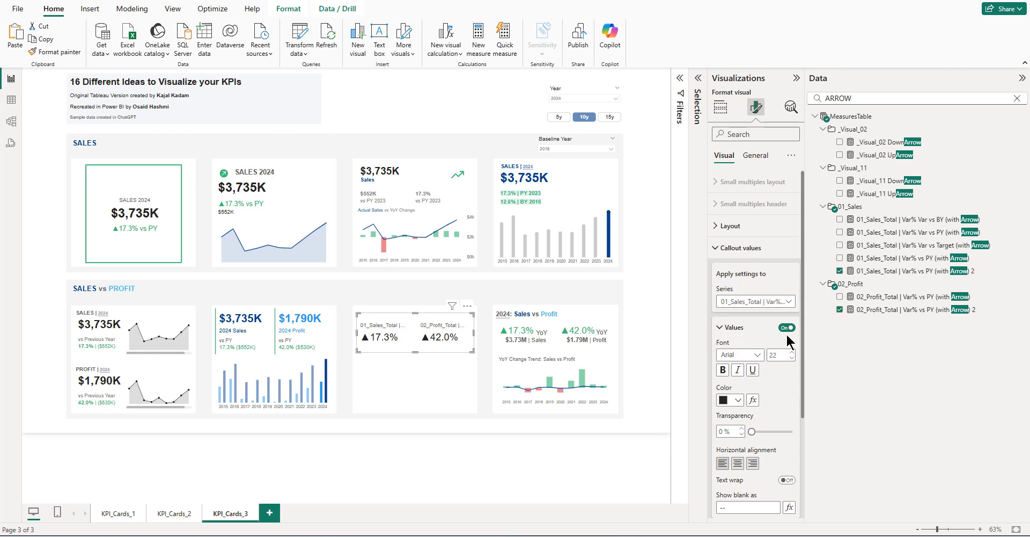
pyautogui.scroll(-3, 749, 339)
pyautogui.click(753, 260)
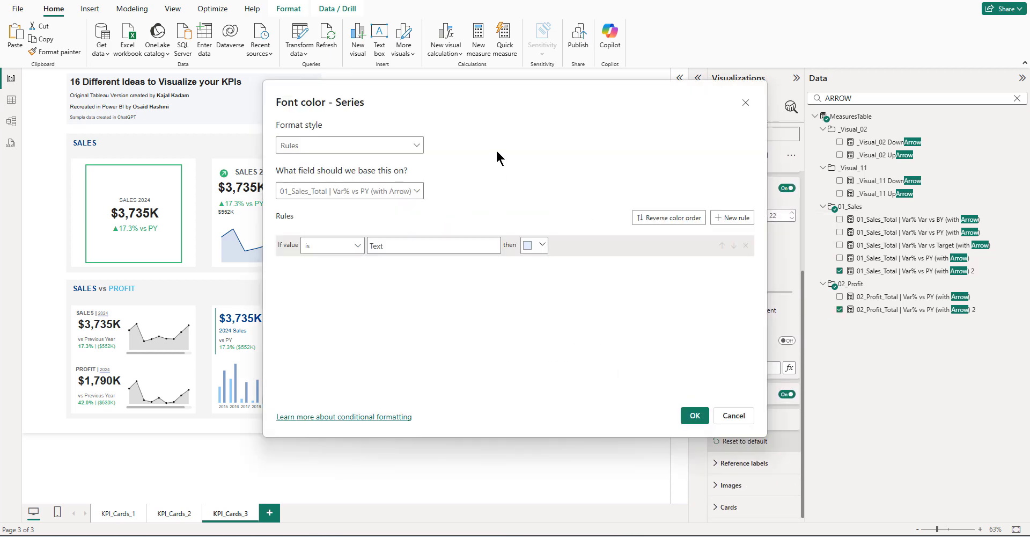
pyautogui.click(344, 145)
pyautogui.click(309, 199)
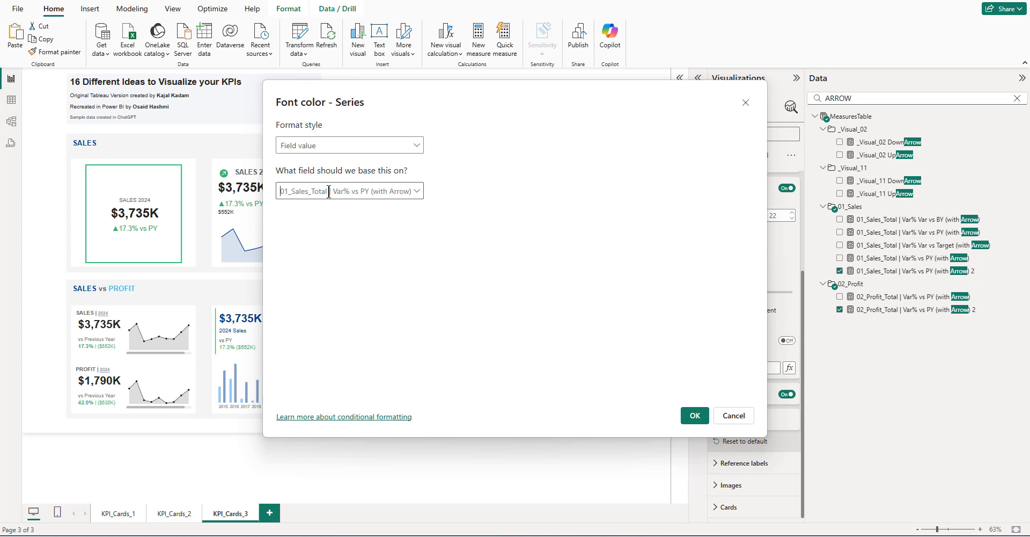
pyautogui.click(329, 196)
pyautogui.write('COLOR')
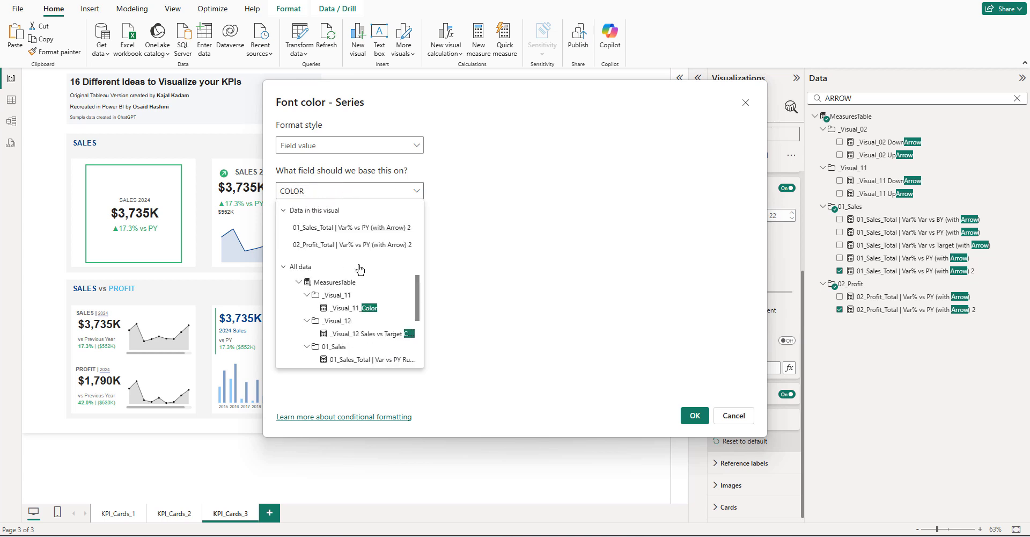
pyautogui.scroll(-3, 385, 300)
pyautogui.click(383, 295)
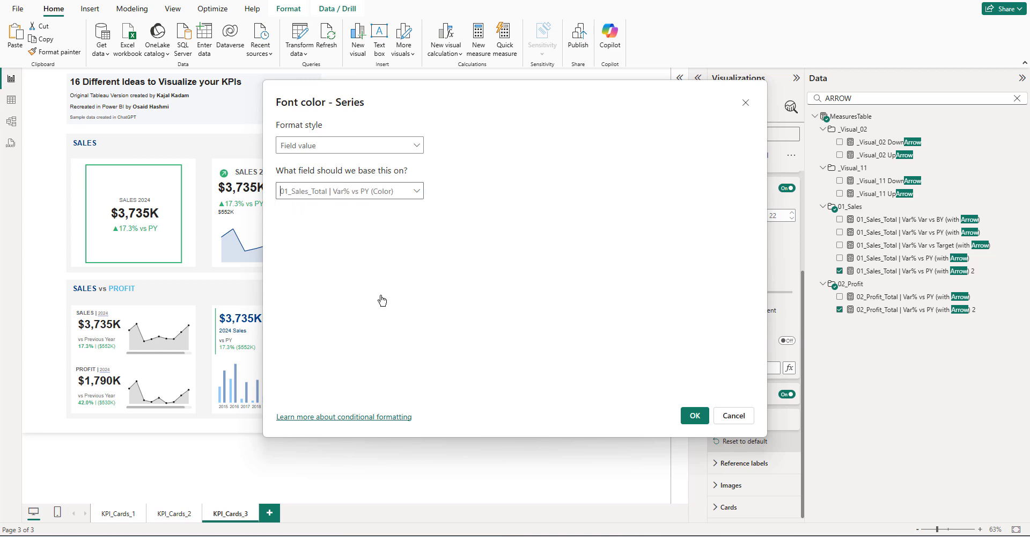
pyautogui.click(703, 422)
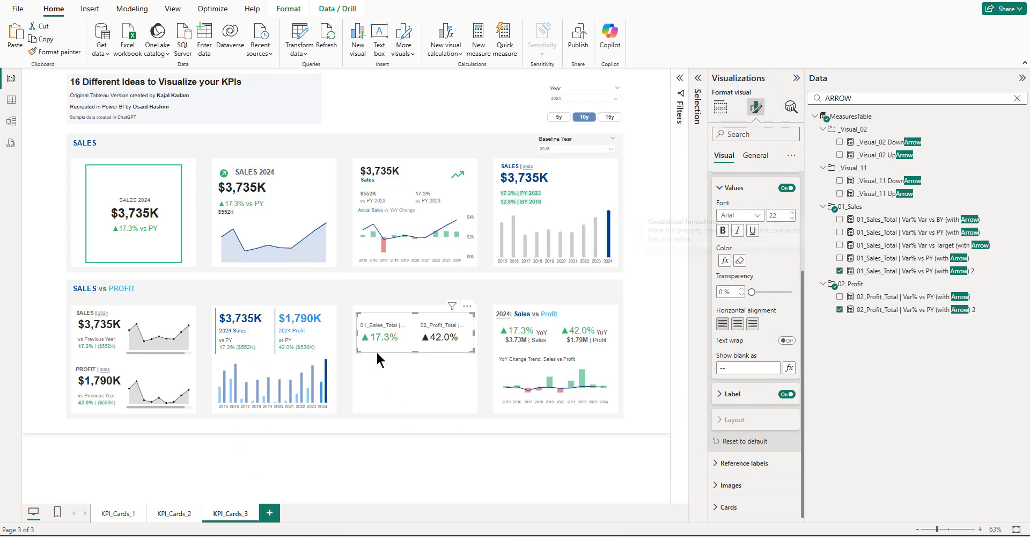
# - Color the card's profit callout value by field value, based on the measure 02_Profit_Total | Var% vs PY (Color)
pyautogui.scroll(3, 778, 308)
pyautogui.click(777, 307)
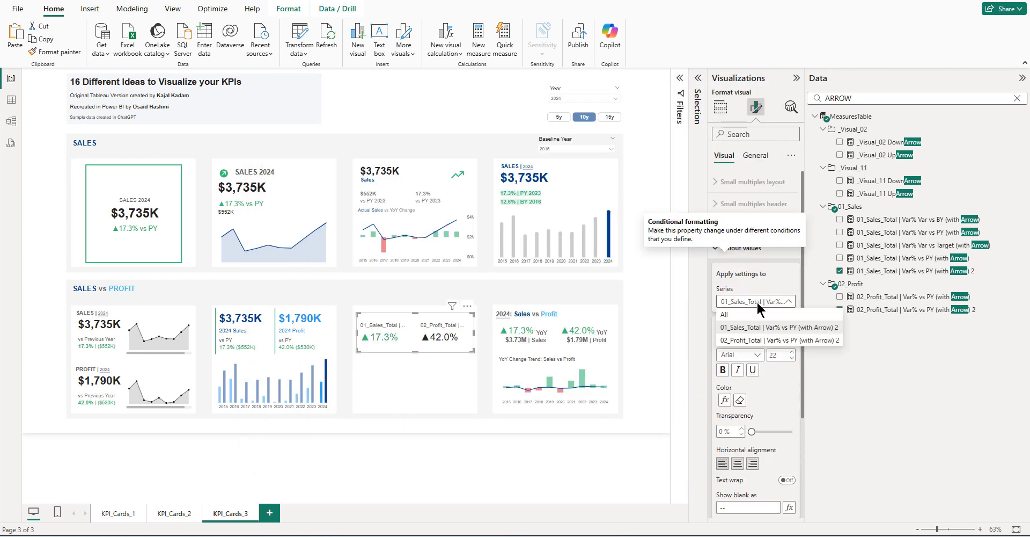
pyautogui.click(762, 342)
pyautogui.scroll(-2, 758, 302)
pyautogui.click(754, 294)
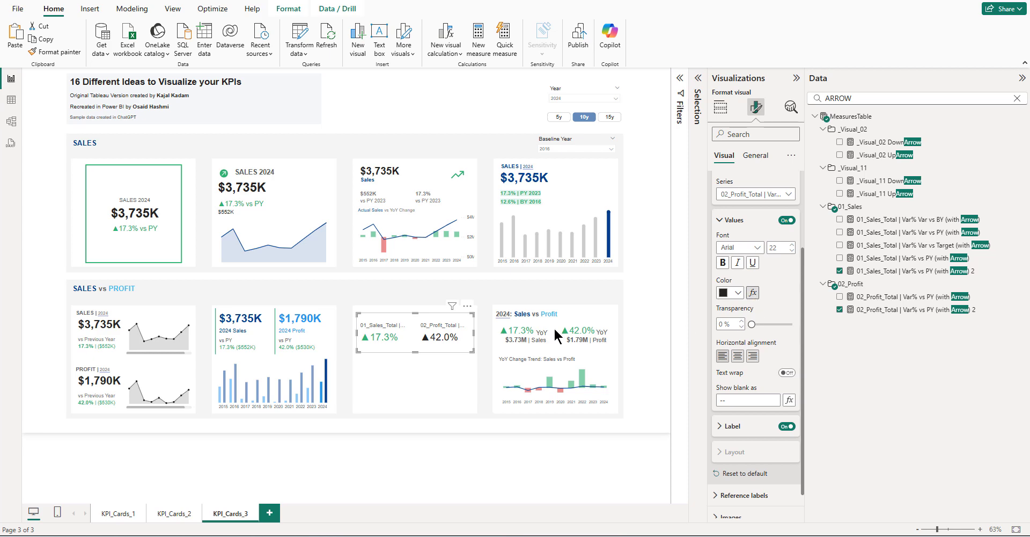
pyautogui.click(303, 190)
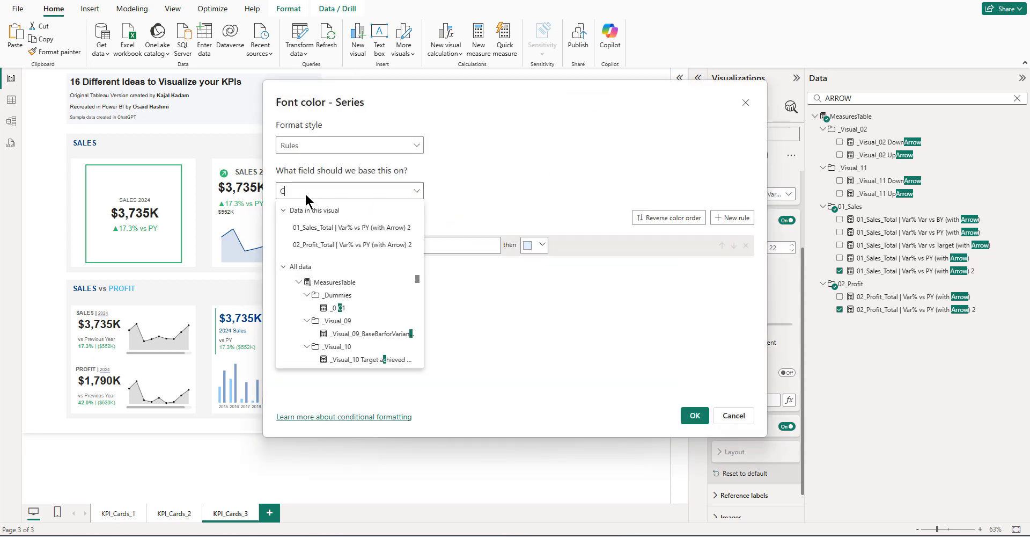
pyautogui.click(306, 155)
pyautogui.click(305, 144)
pyautogui.click(305, 196)
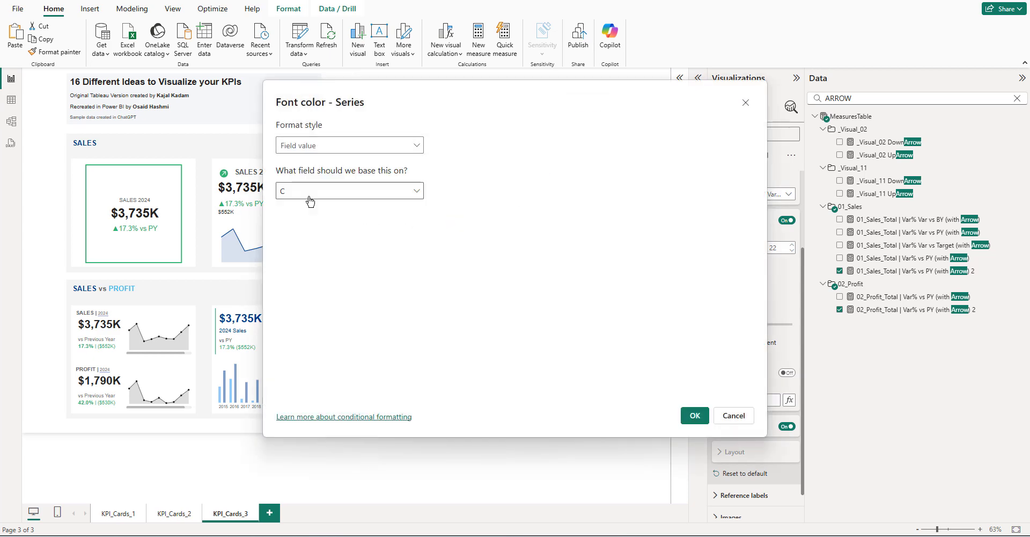
pyautogui.click(313, 191)
pyautogui.write('COLOR')
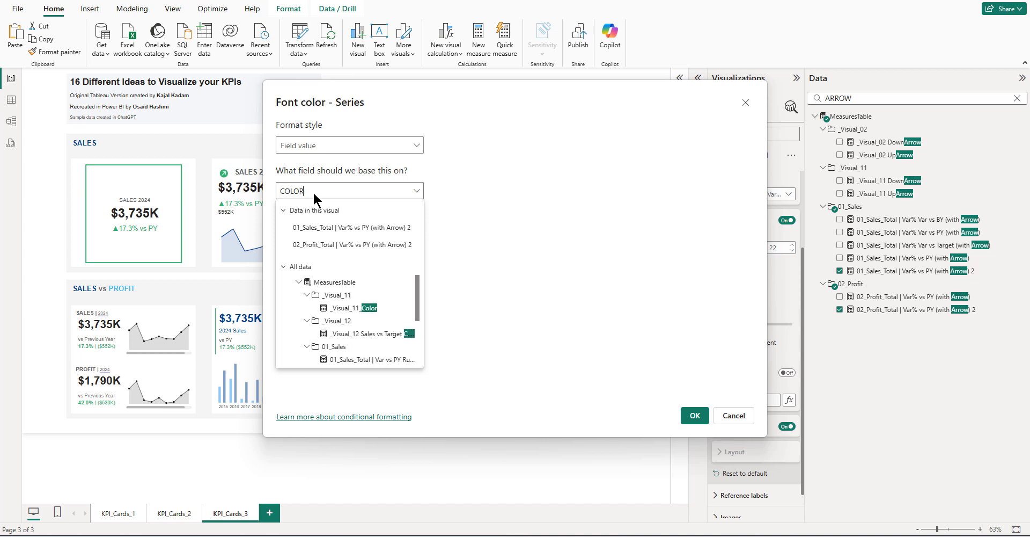
pyautogui.scroll(-5, 365, 322)
pyautogui.click(375, 350)
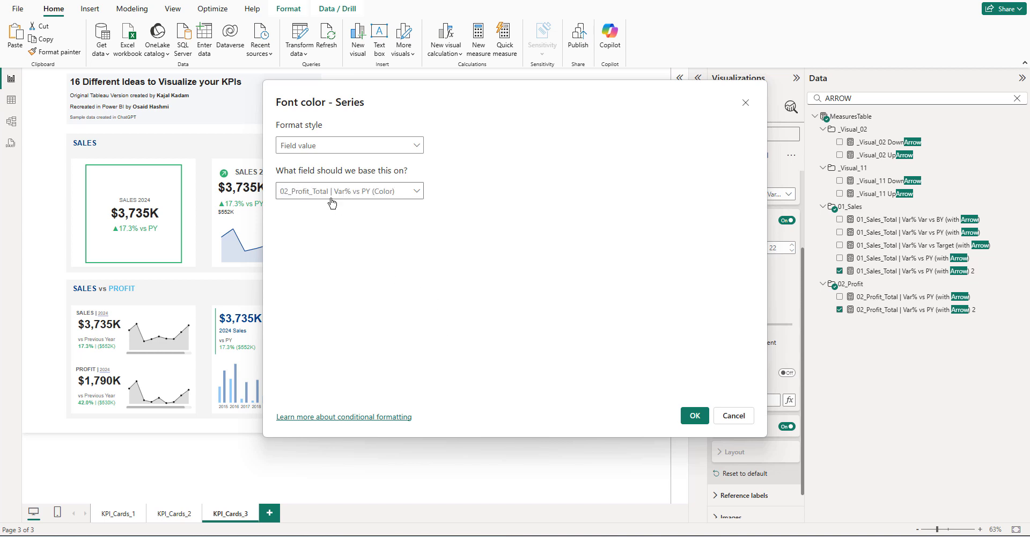
pyautogui.click(694, 414)
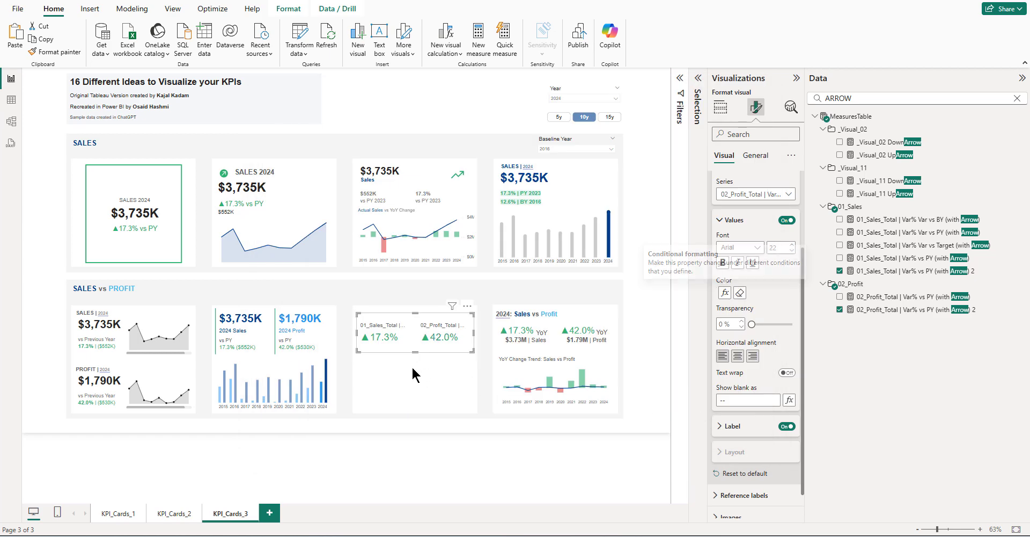
# - Turn off the callout labels for all series of the new card
pyautogui.scroll(3, 765, 358)
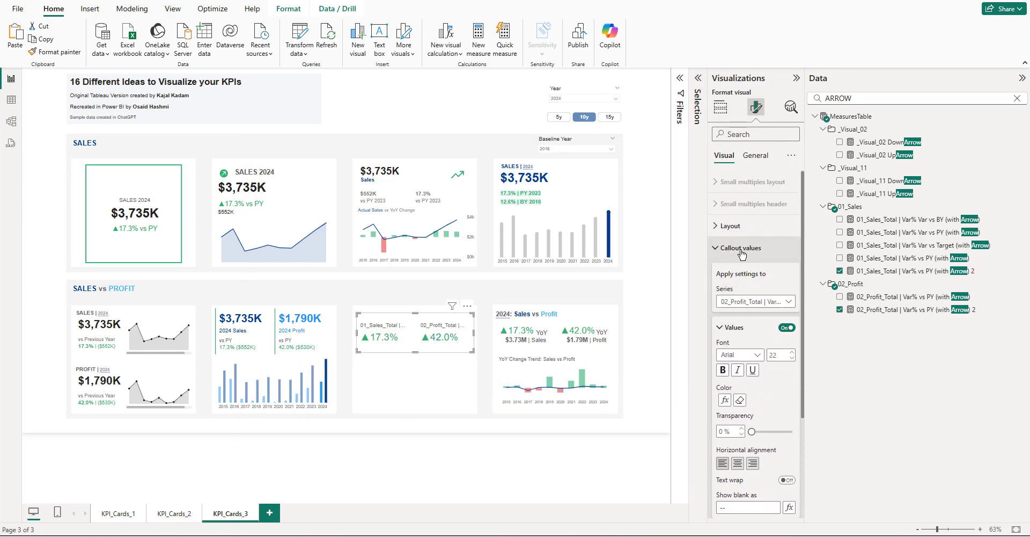
pyautogui.click(750, 303)
pyautogui.click(745, 315)
pyautogui.scroll(-3, 768, 393)
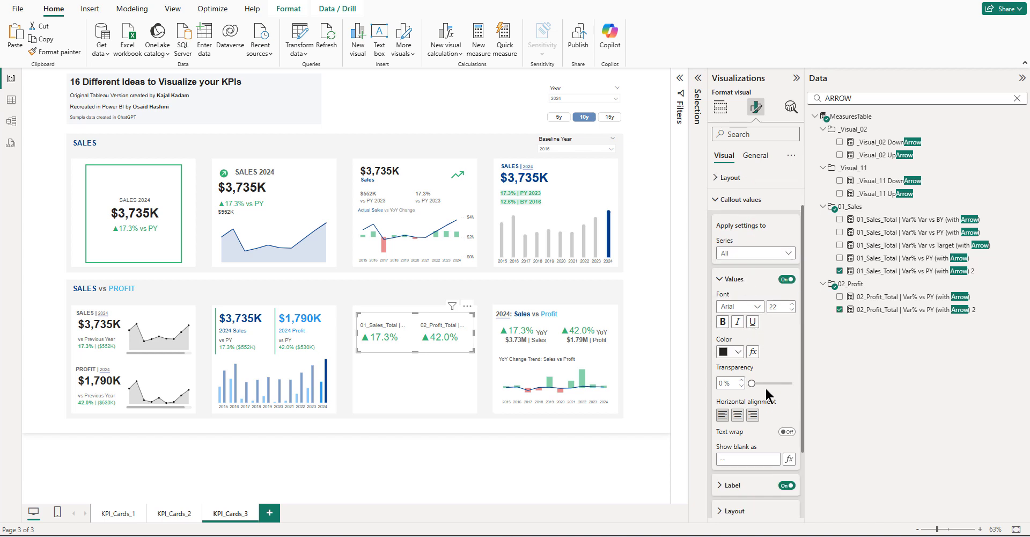
pyautogui.click(786, 395)
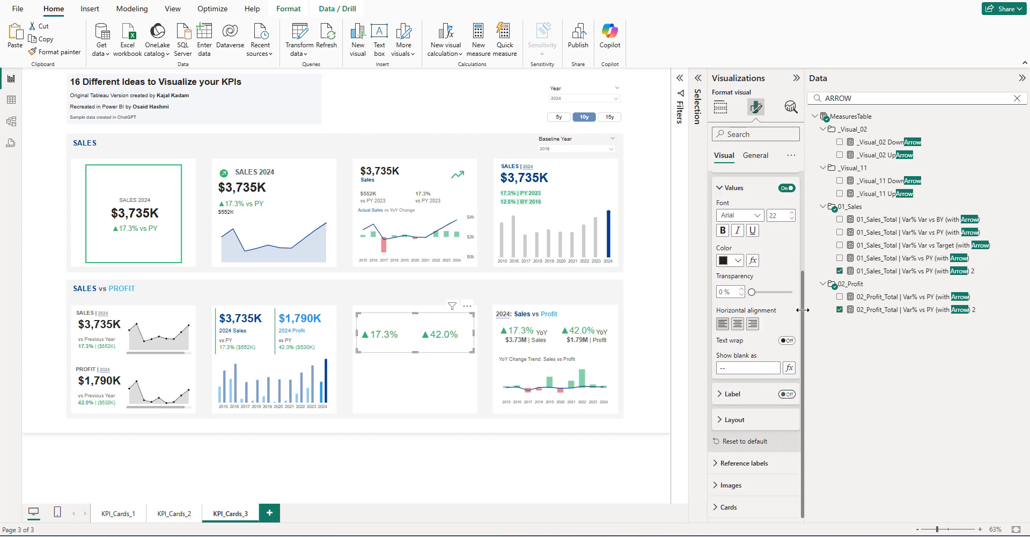
# - Add the measure 01_Sales_Total as a reference label to the 01_Sales_Total | Var% vs PY (with Arrow) 2 series
pyautogui.scroll(1, 767, 360)
pyautogui.scroll(2, 761, 359)
pyautogui.click(739, 301)
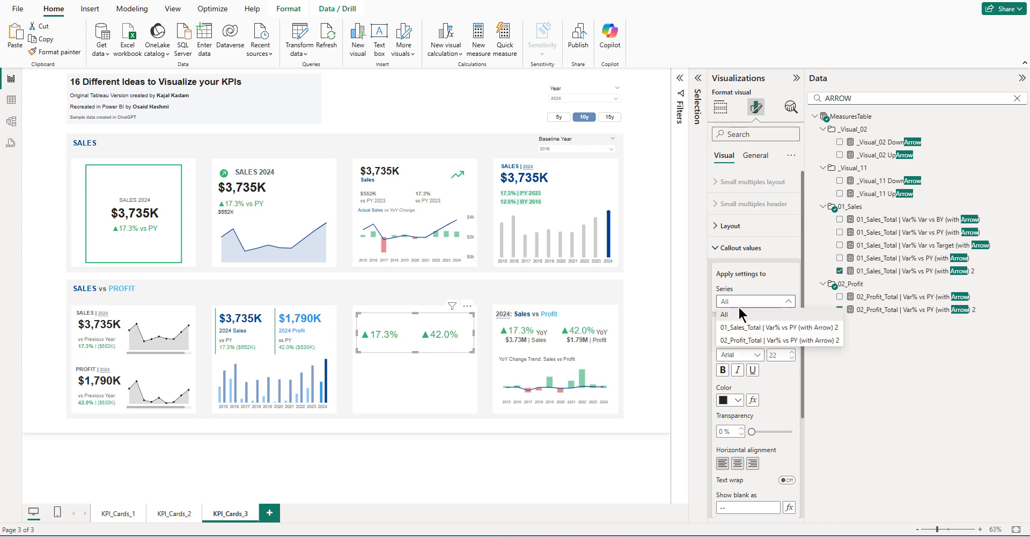
pyautogui.click(741, 328)
pyautogui.click(734, 328)
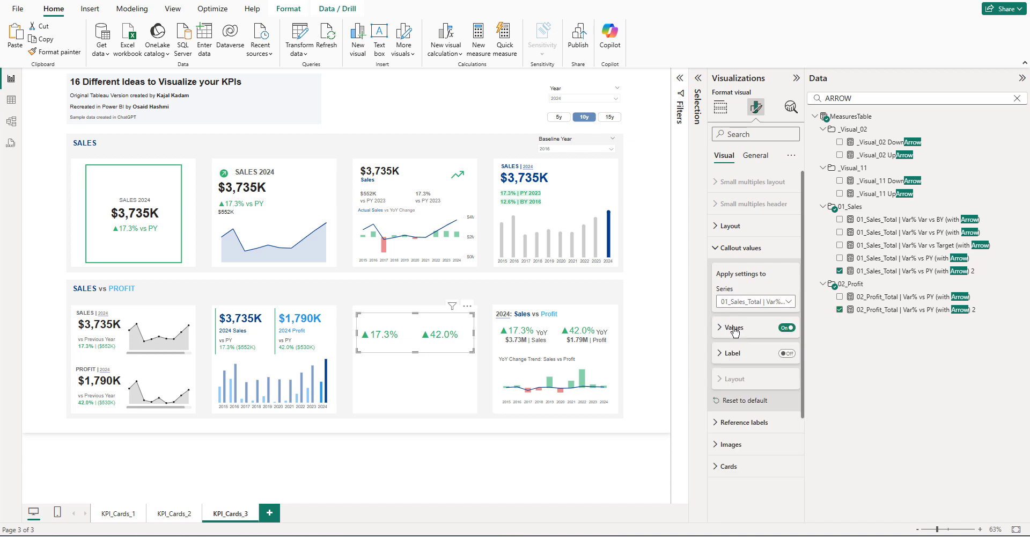
pyautogui.click(747, 418)
pyautogui.scroll(-3, 749, 429)
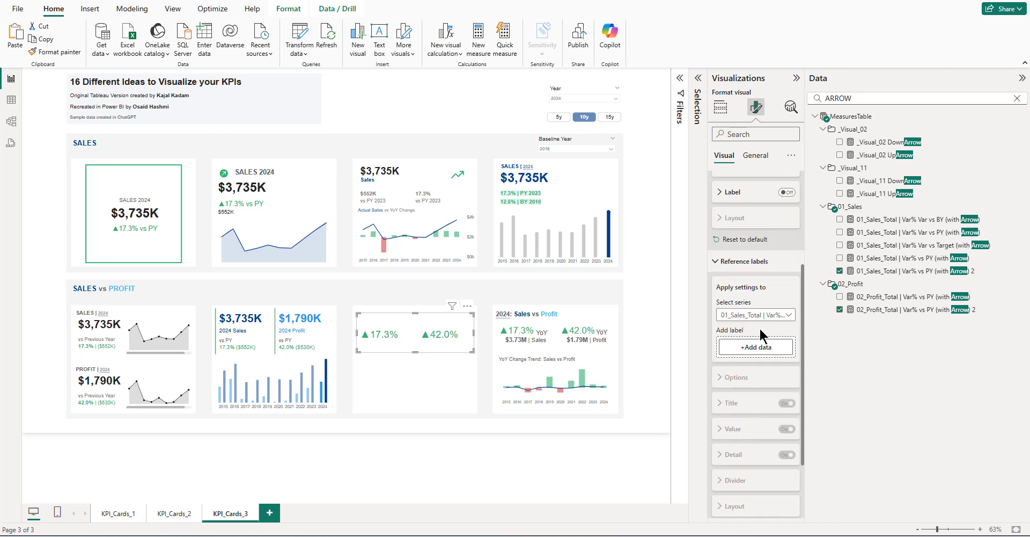
pyautogui.click(861, 99)
pyautogui.doubleClick(862, 98)
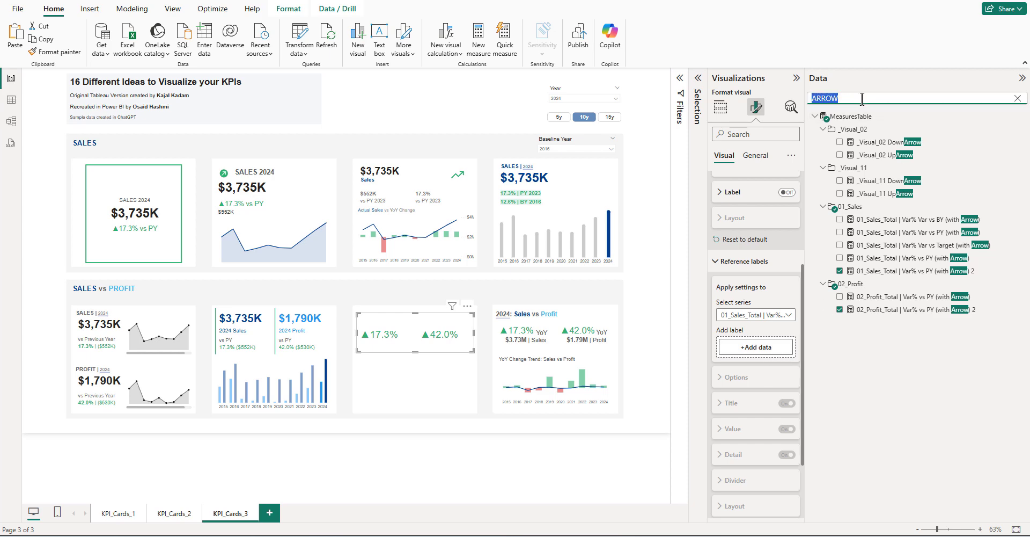
pyautogui.write('TOTAL')
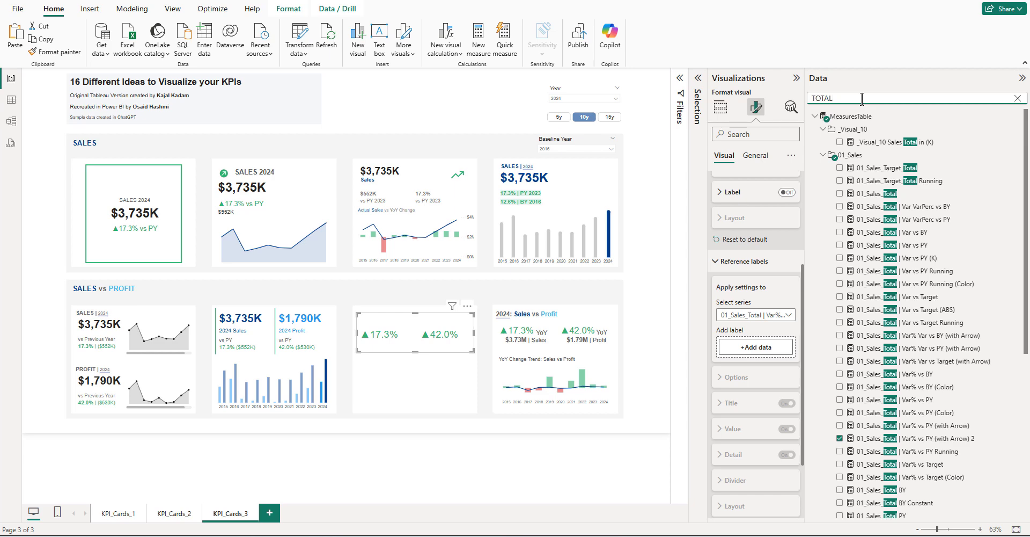
pyautogui.moveTo(872, 194); pyautogui.dragTo(767, 346)
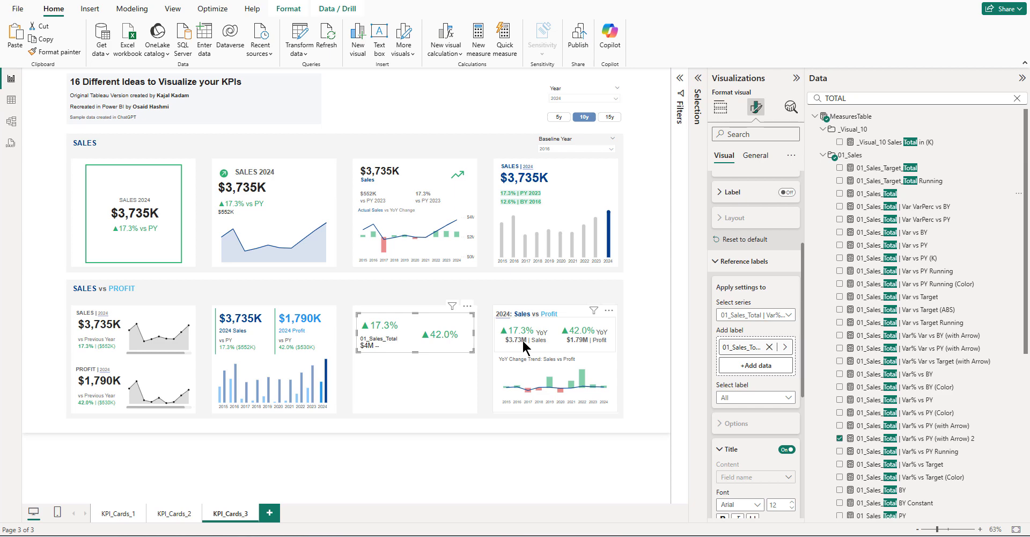
# - Display the 01_Sales_Total reference label value in millions with 2 decimal places
pyautogui.click(755, 397)
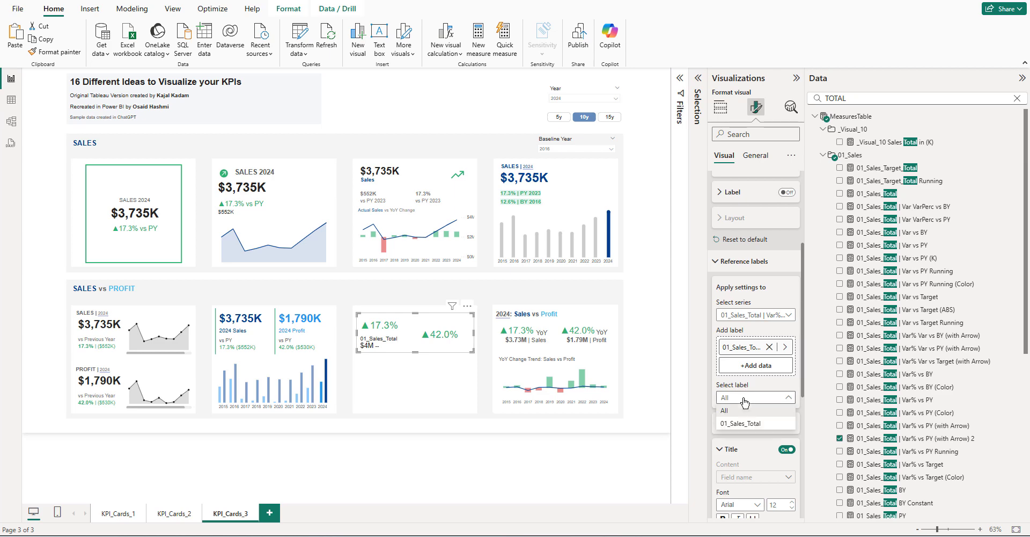
pyautogui.click(740, 425)
pyautogui.scroll(-4, 742, 402)
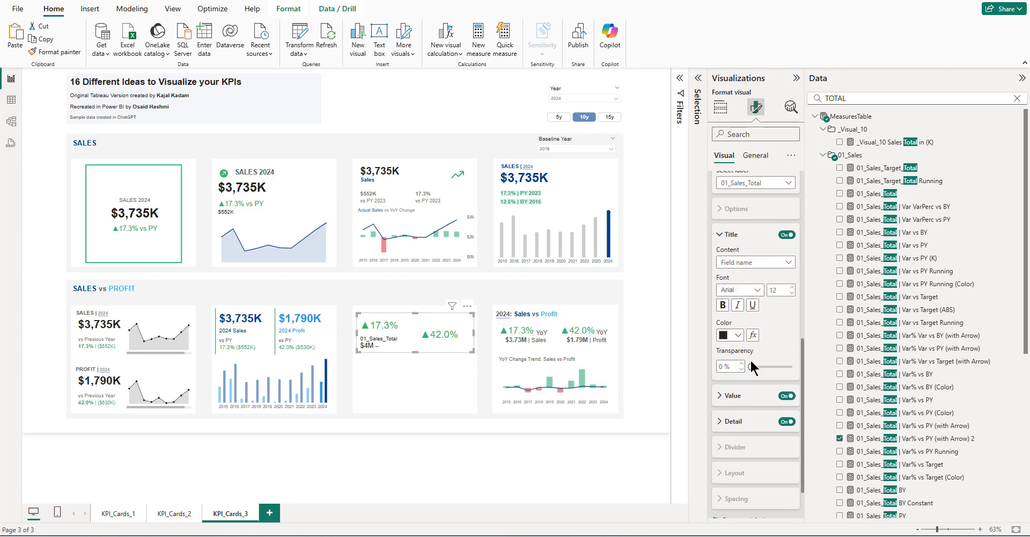
pyautogui.click(744, 393)
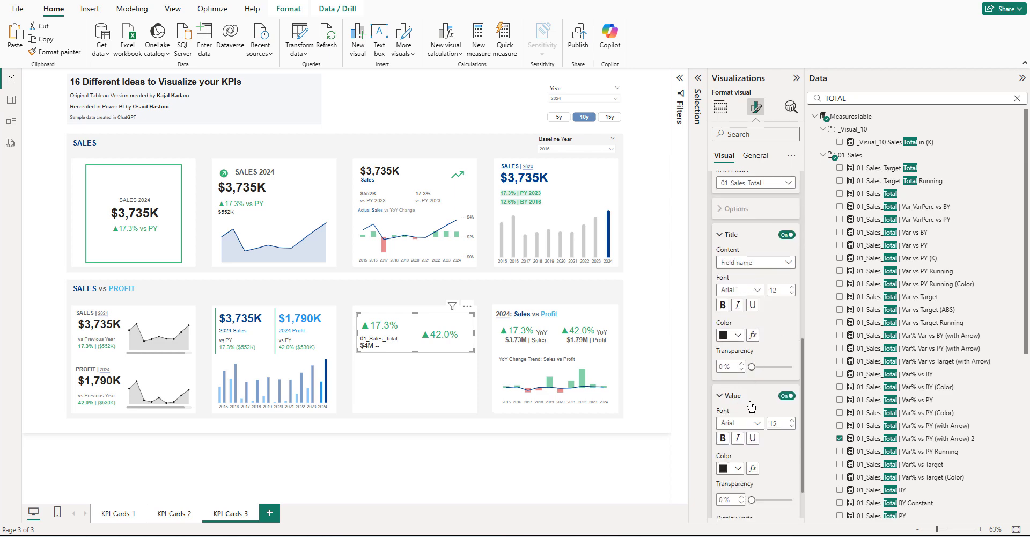
pyautogui.scroll(-4, 746, 397)
pyautogui.click(740, 317)
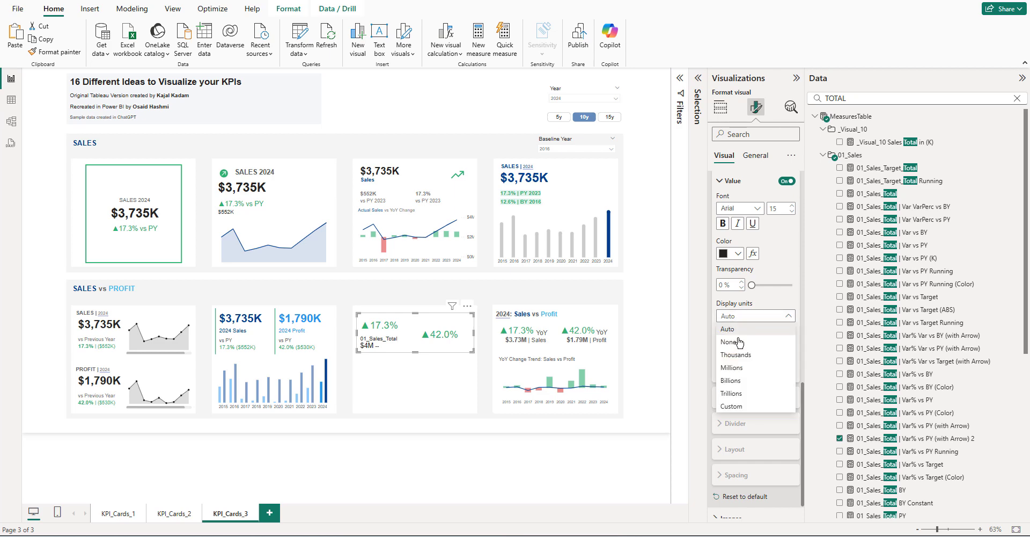
pyautogui.click(738, 365)
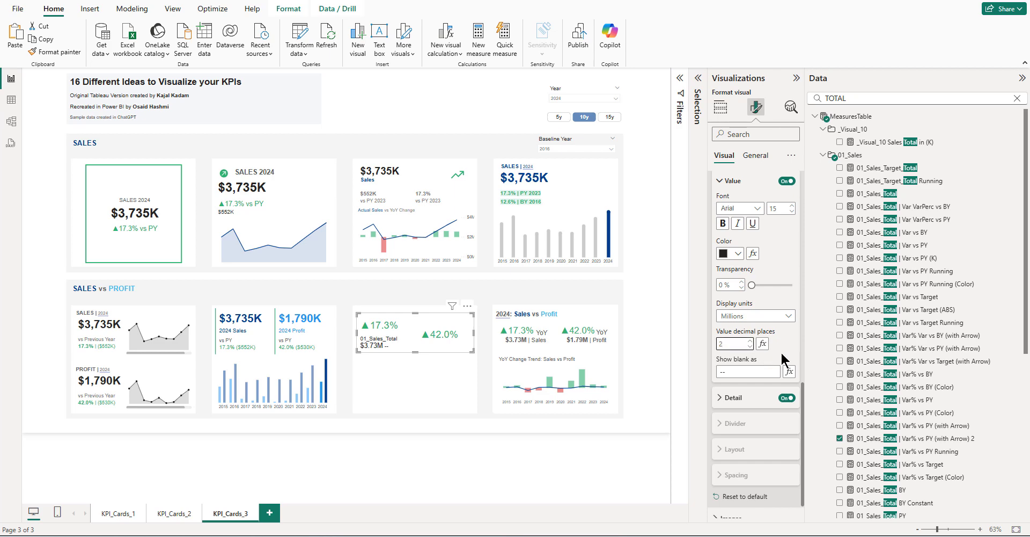
# - Turn off the reference label titles for all series of the card
pyautogui.scroll(2, 781, 350)
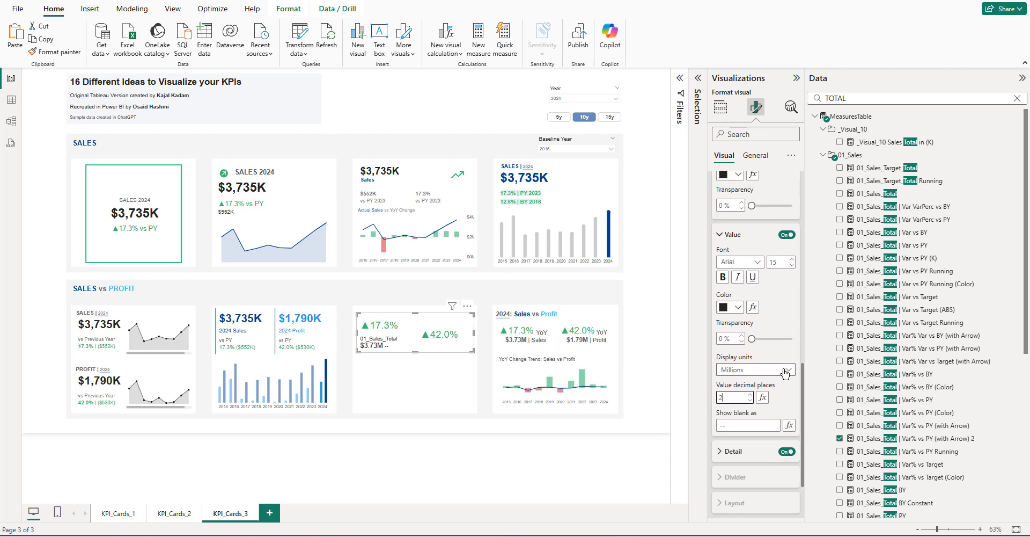
pyautogui.scroll(6, 773, 322)
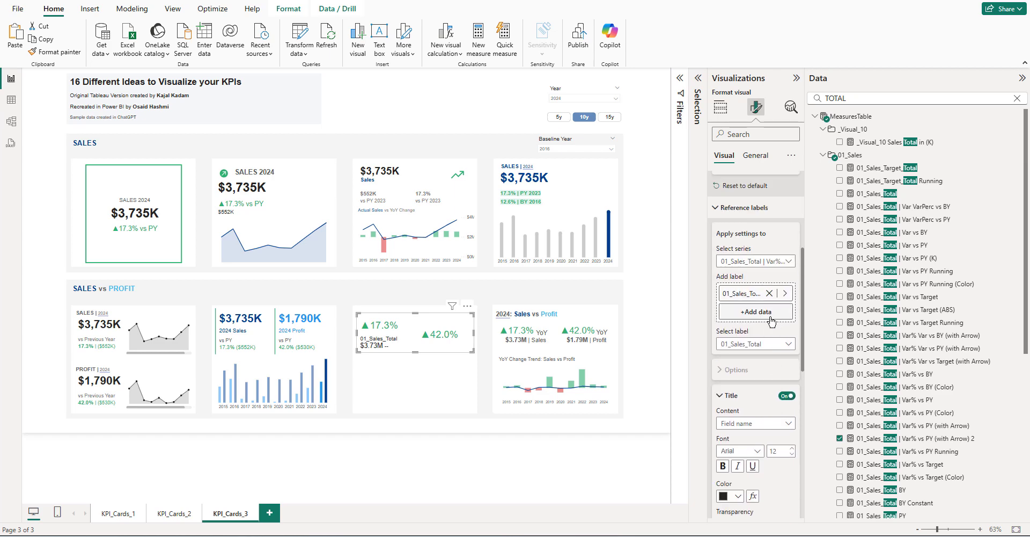
pyautogui.click(740, 344)
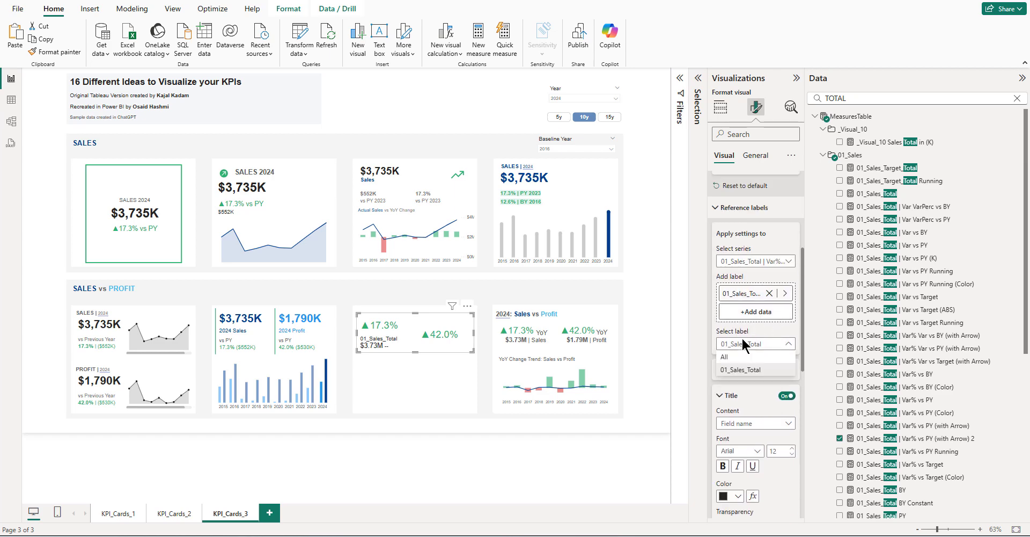
pyautogui.click(742, 262)
pyautogui.click(738, 262)
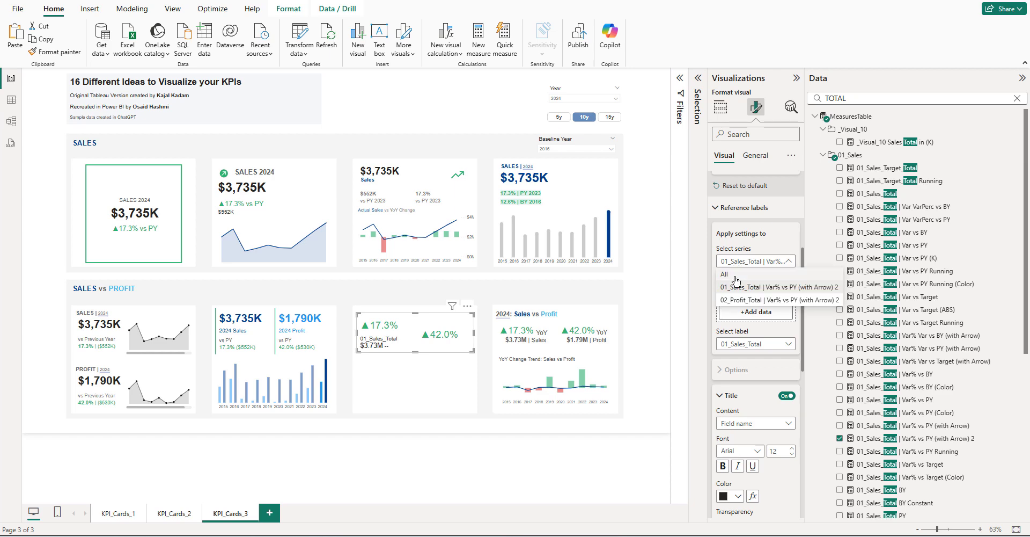
pyautogui.click(735, 273)
pyautogui.click(786, 377)
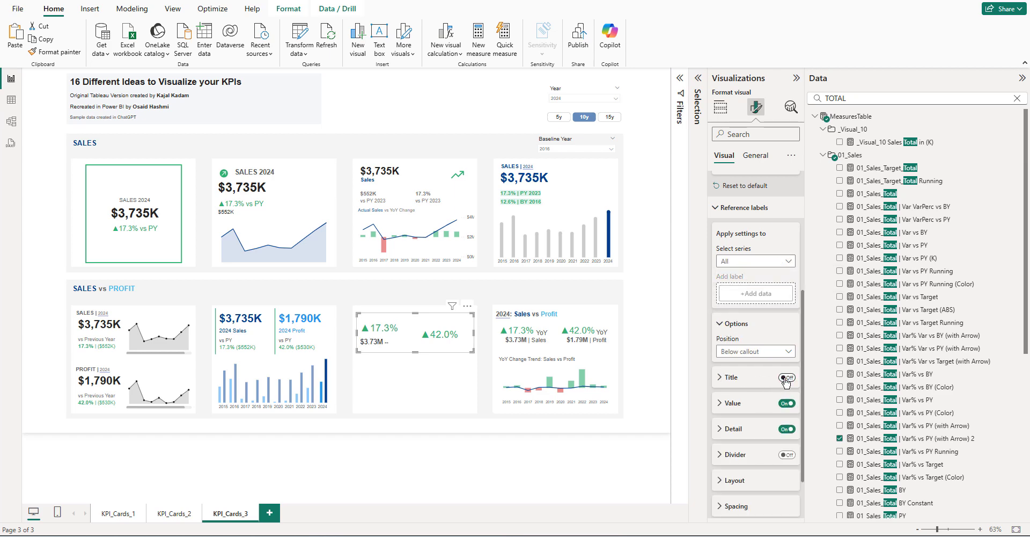
# - Format the reference label values for all series as bold, dark gray, font size 14
pyautogui.click(742, 403)
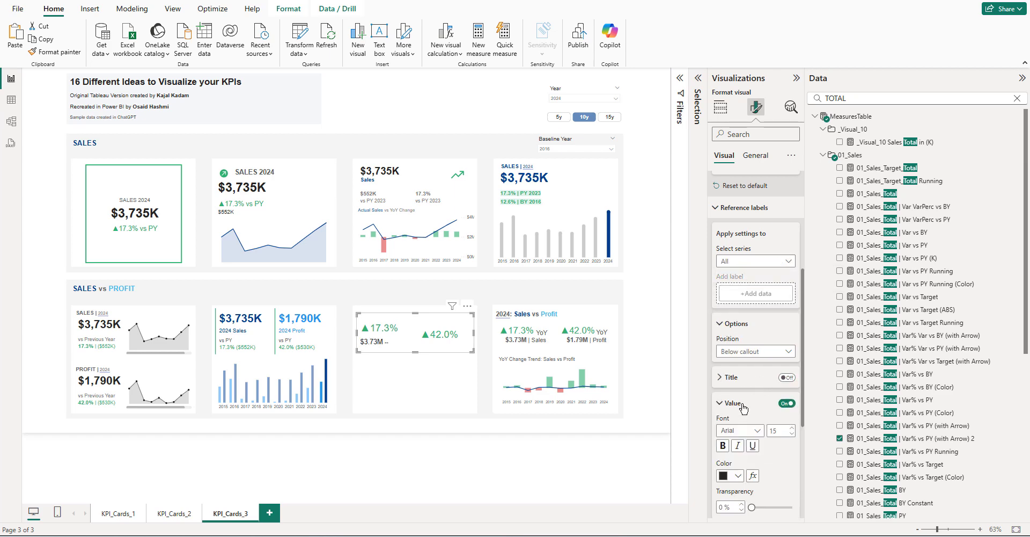
pyautogui.scroll(-3, 757, 375)
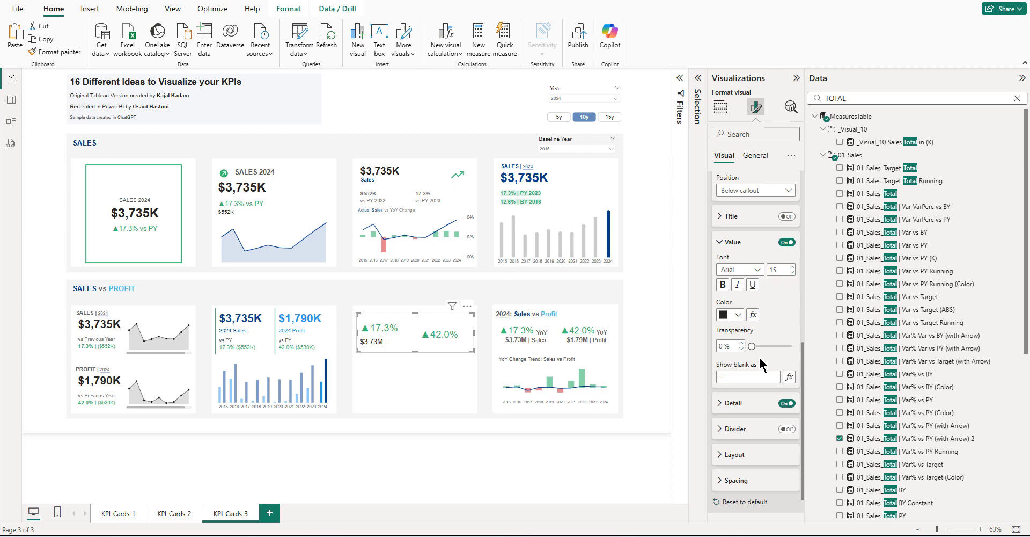
pyautogui.click(737, 314)
pyautogui.click(730, 436)
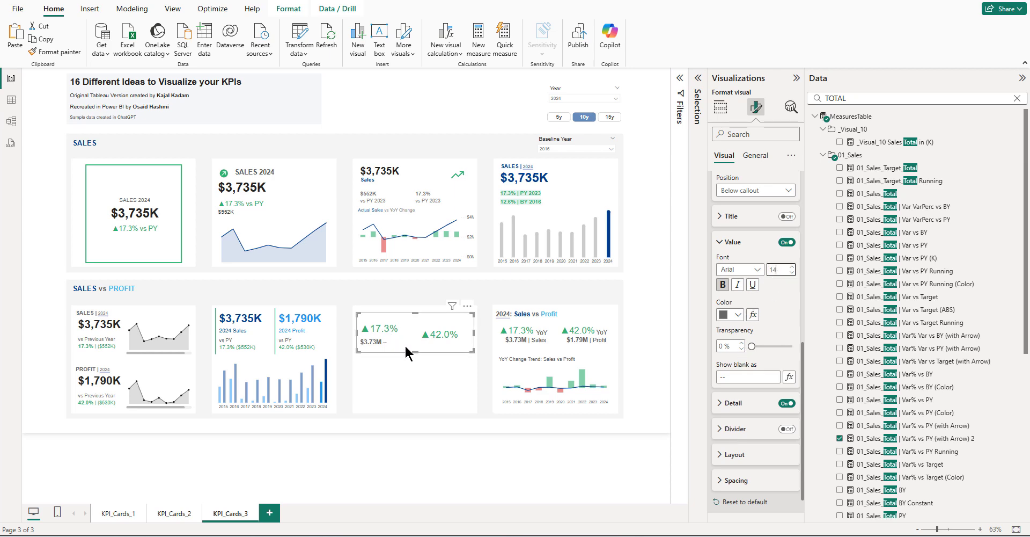
# - Add the measure 00_Text (| Sales) as the detail of the sales reference label, styled dark gray at font size 13
pyautogui.scroll(4, 773, 346)
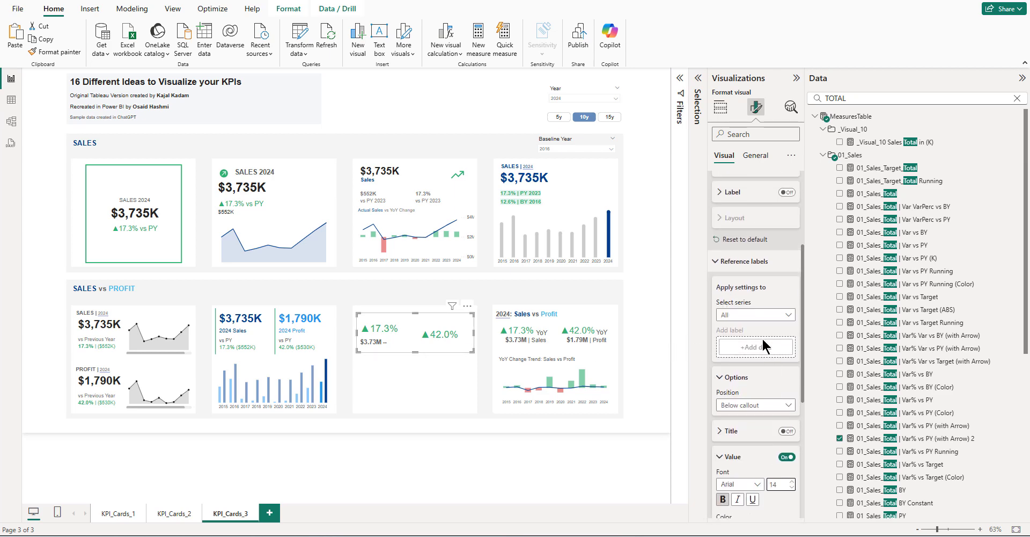
pyautogui.click(747, 347)
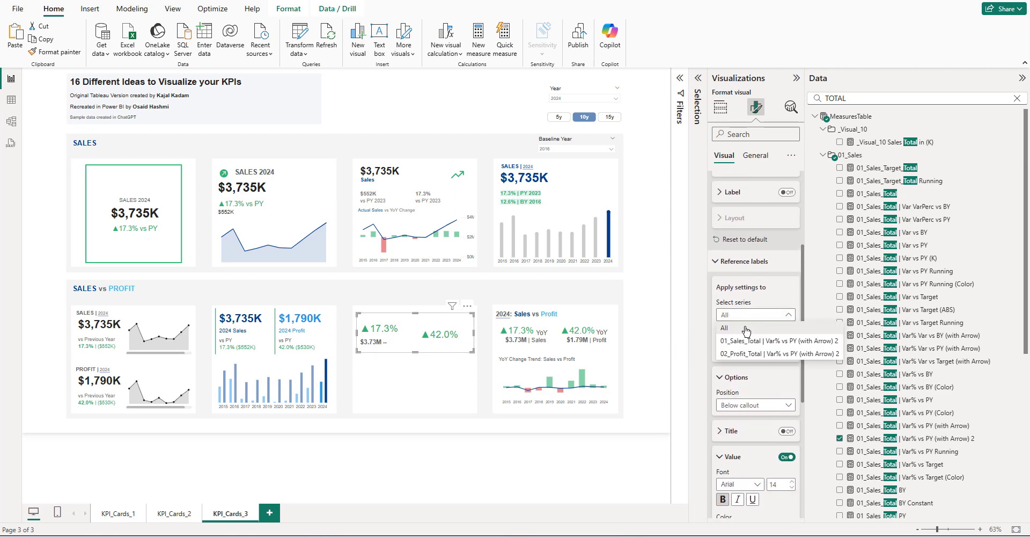
pyautogui.click(743, 342)
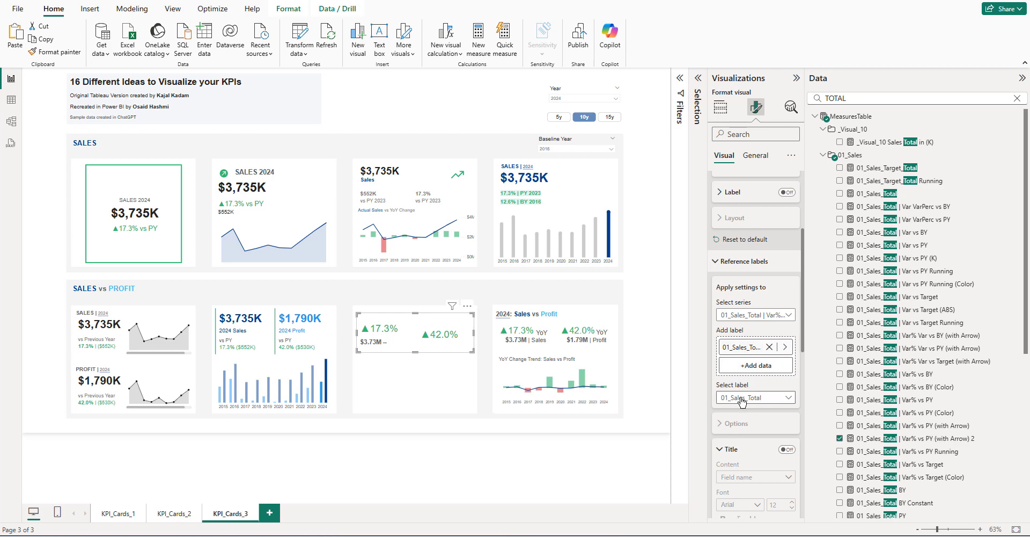
pyautogui.scroll(-2, 750, 427)
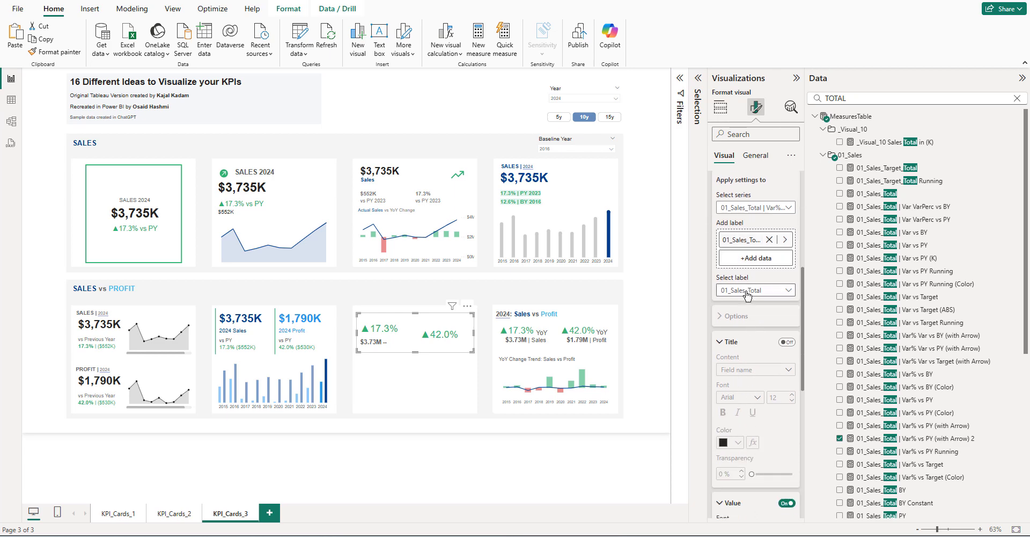
pyautogui.click(732, 341)
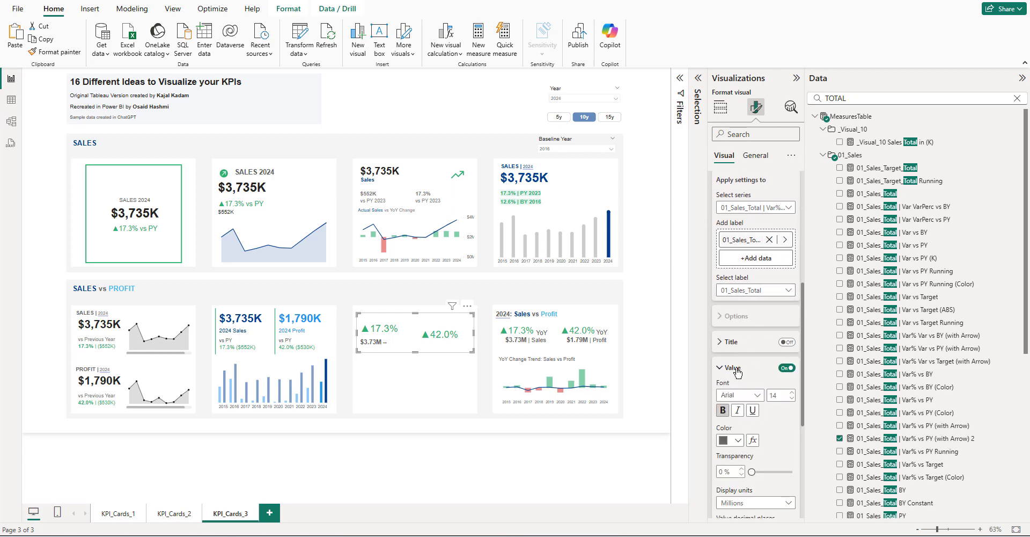
pyautogui.click(734, 369)
pyautogui.click(738, 365)
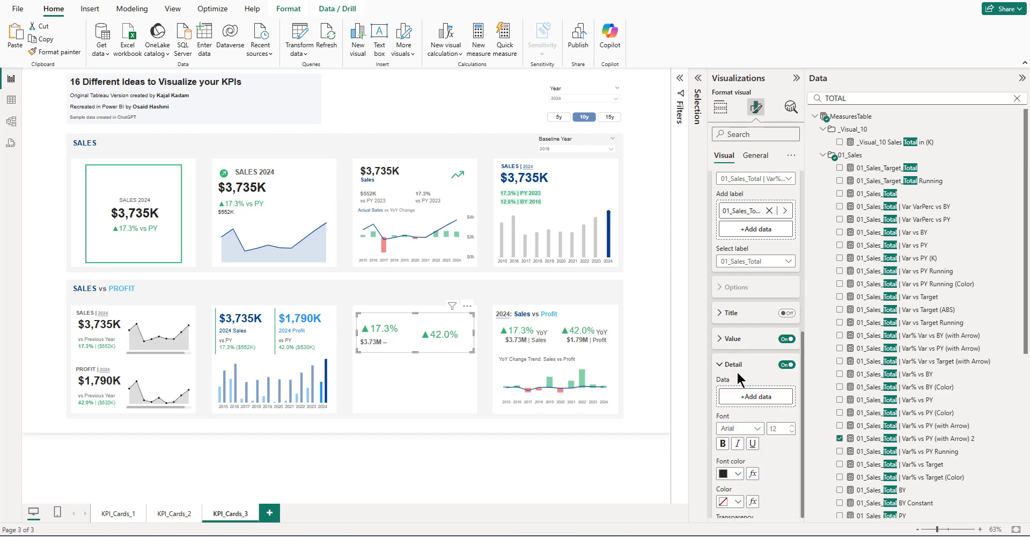
pyautogui.scroll(-2, 750, 394)
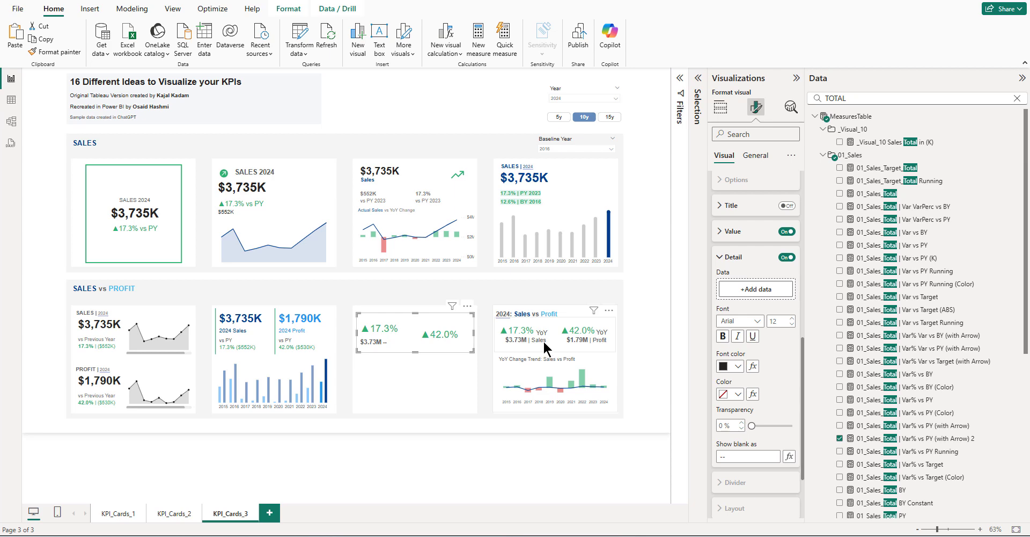
pyautogui.click(862, 101)
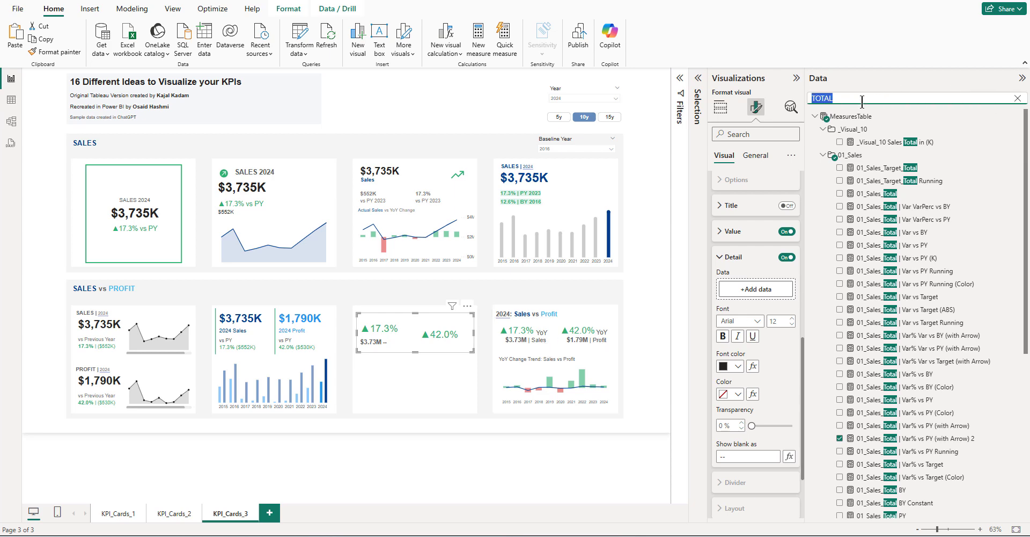
pyautogui.write('TEXT')
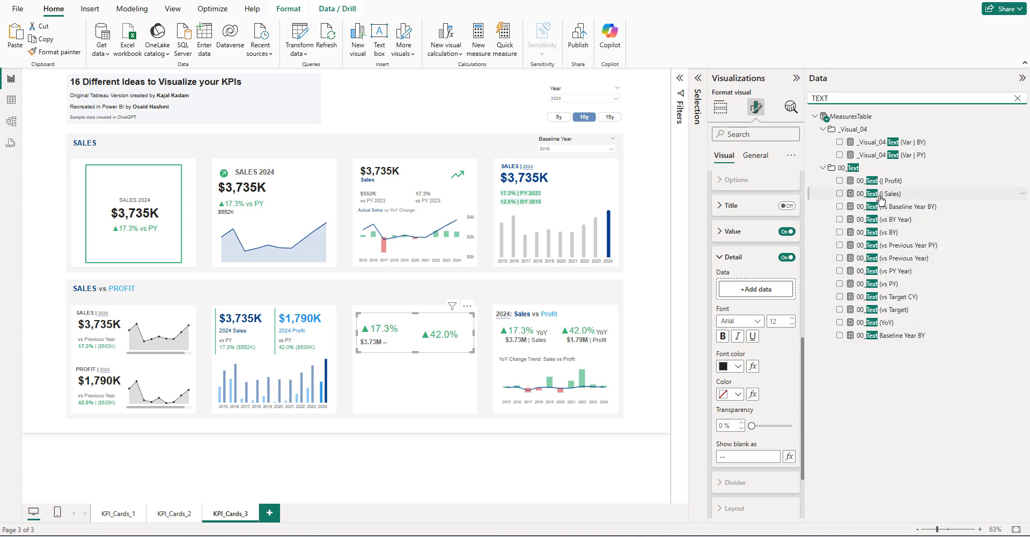
pyautogui.moveTo(880, 200); pyautogui.dragTo(773, 292)
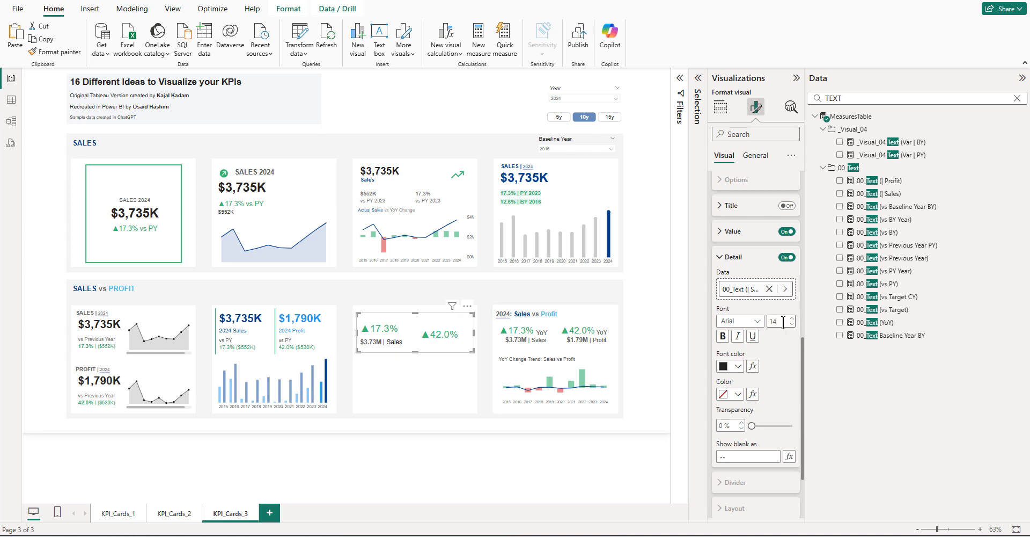
pyautogui.click(735, 367)
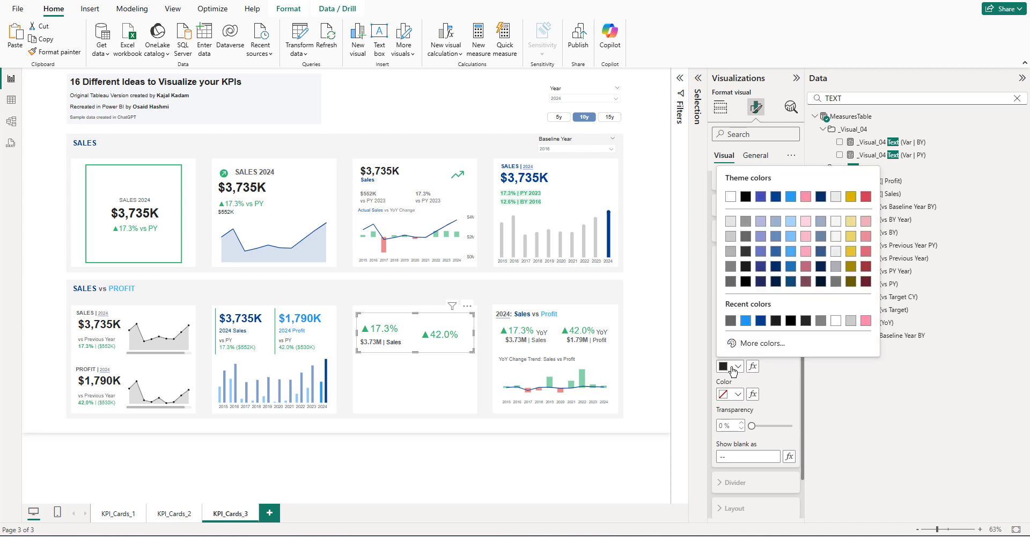
pyautogui.click(726, 338)
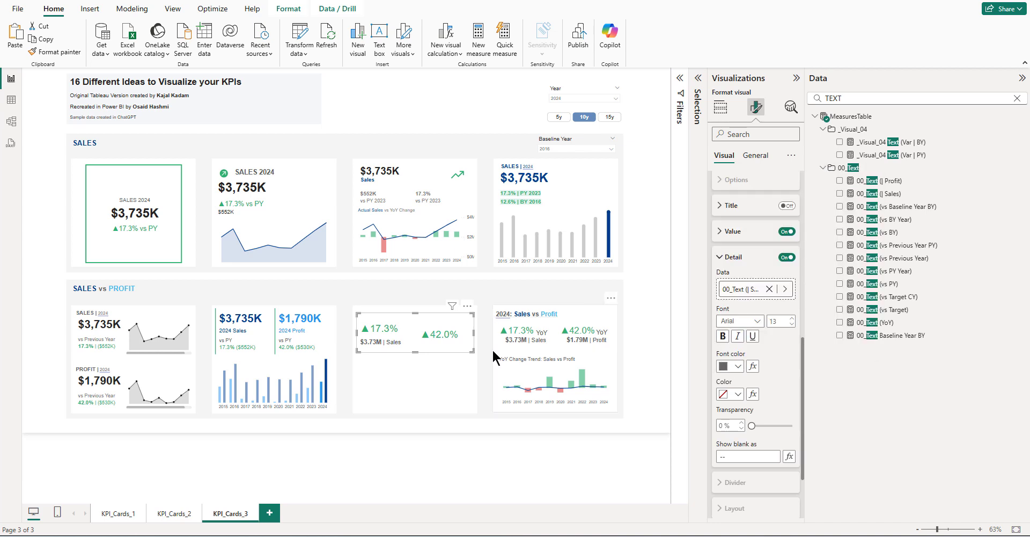
# - Add the measure 02_Profit_Total as a reference label for the profit series of the card
pyautogui.scroll(3, 752, 322)
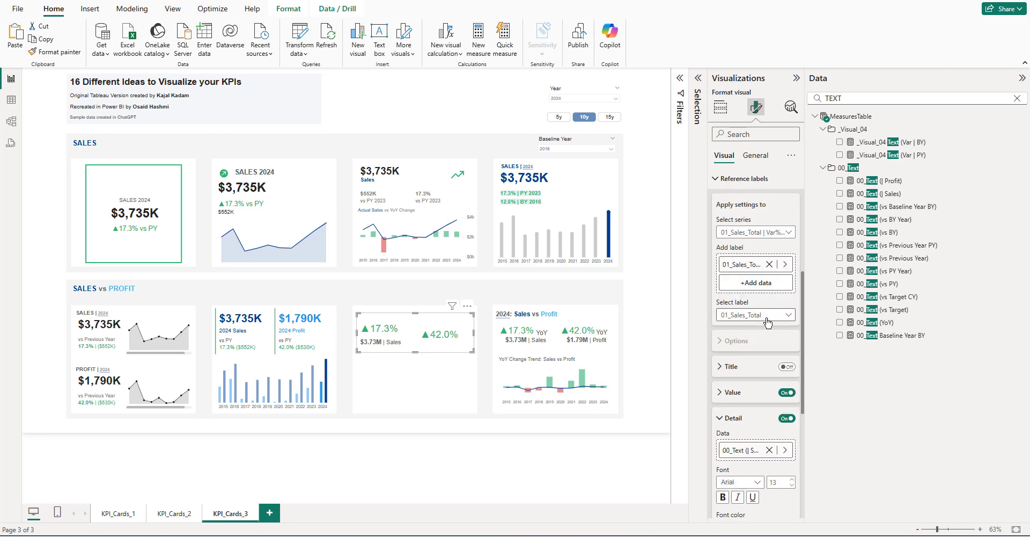
pyautogui.click(749, 315)
pyautogui.click(754, 337)
pyautogui.click(743, 232)
pyautogui.click(743, 272)
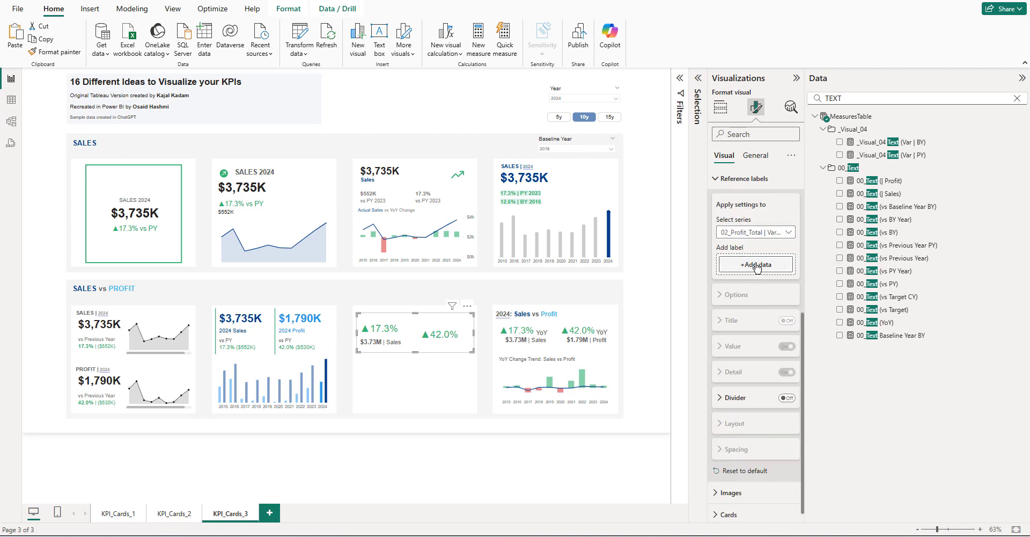
pyautogui.tripleClick(853, 98)
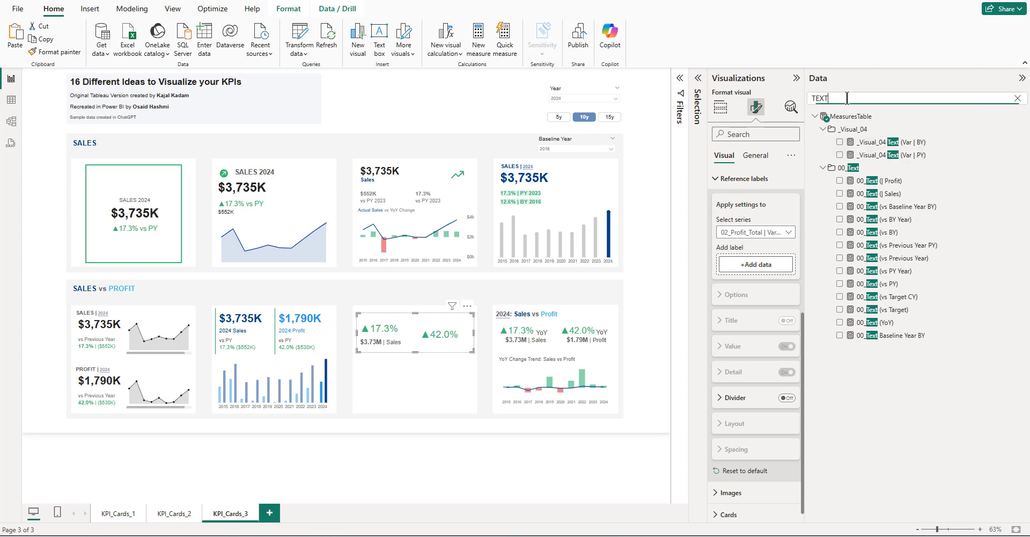
pyautogui.write('TOTAL')
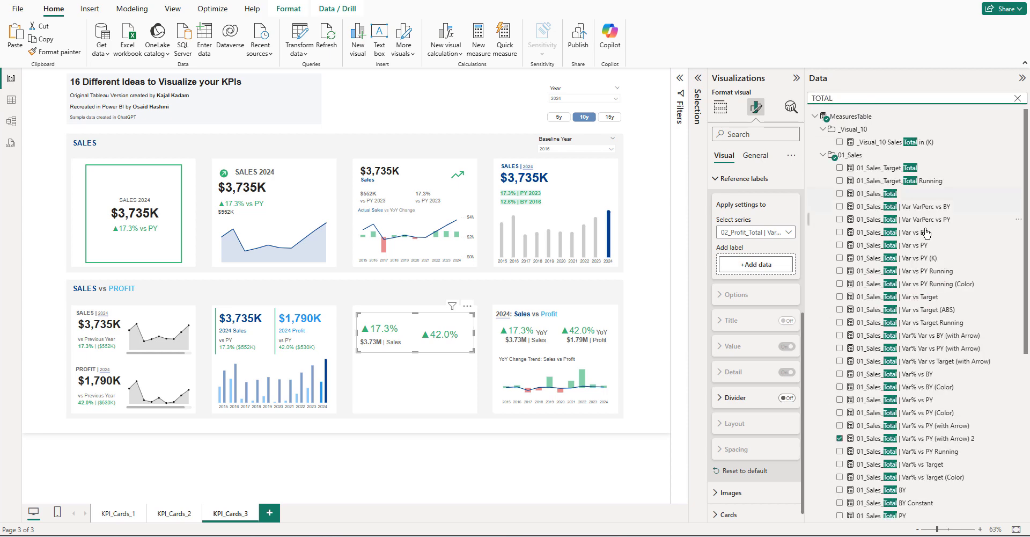
pyautogui.scroll(-5, 906, 397)
pyautogui.moveTo(909, 428); pyautogui.dragTo(751, 264)
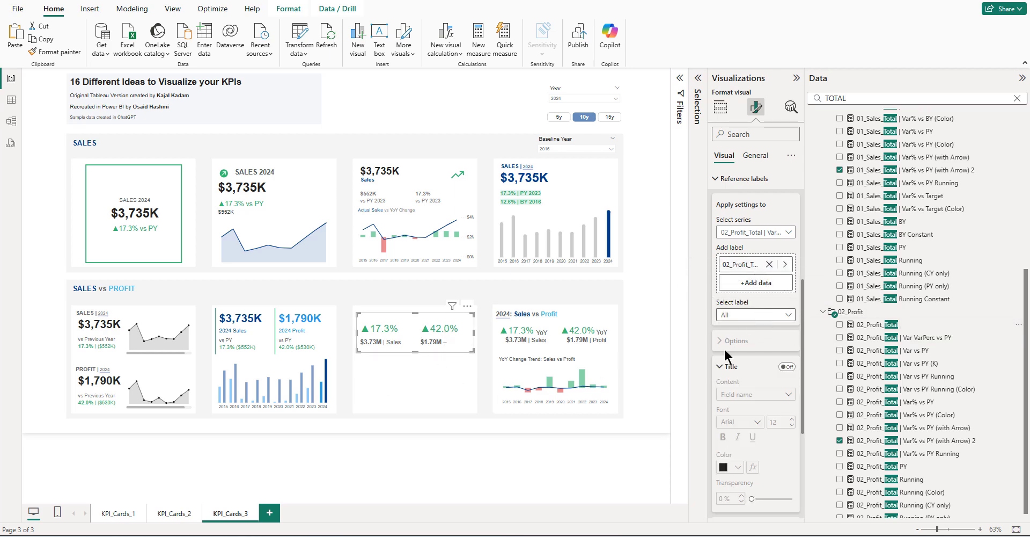
# - Add the measure 00_Text (| Profit) as the detail of the 02_Profit_Total reference label
pyautogui.click(754, 314)
pyautogui.click(747, 339)
pyautogui.click(733, 367)
pyautogui.click(739, 416)
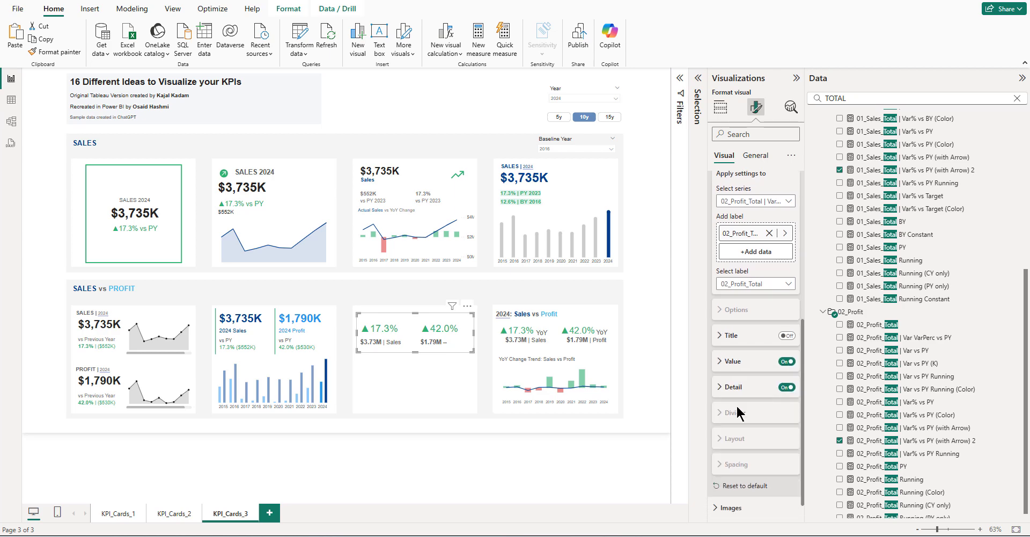
pyautogui.scroll(-4, 746, 387)
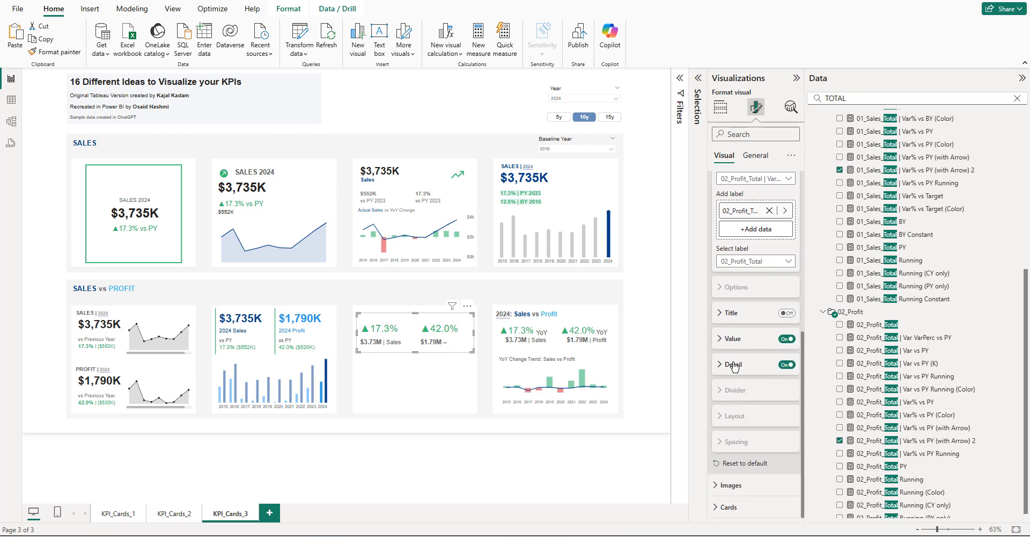
pyautogui.doubleClick(852, 101)
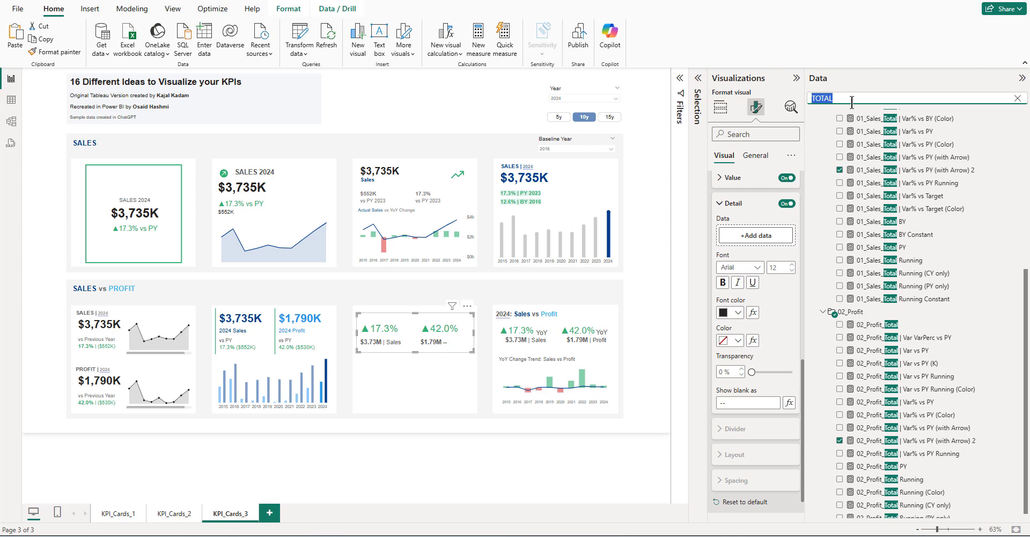
pyautogui.write('TEXT')
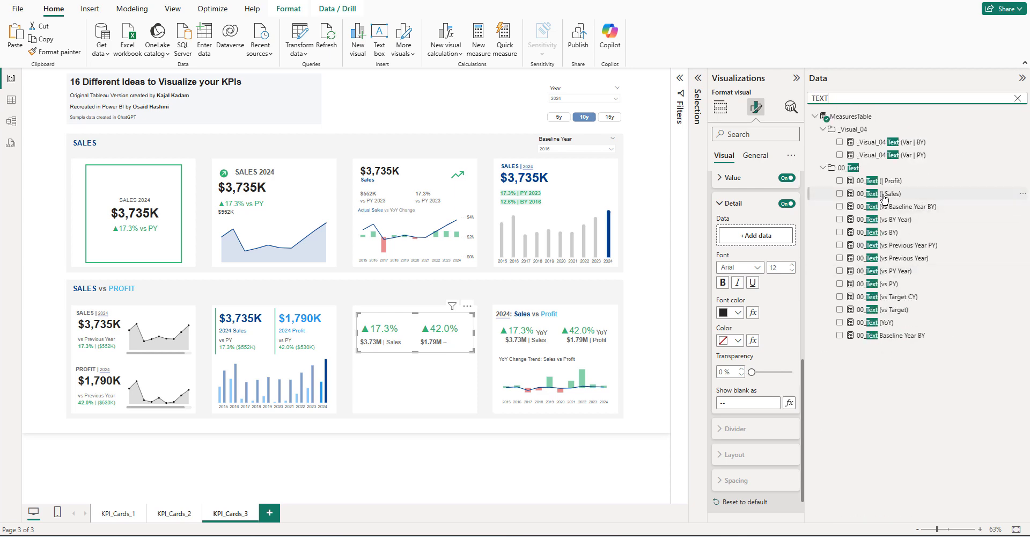
pyautogui.moveTo(895, 182); pyautogui.dragTo(762, 236)
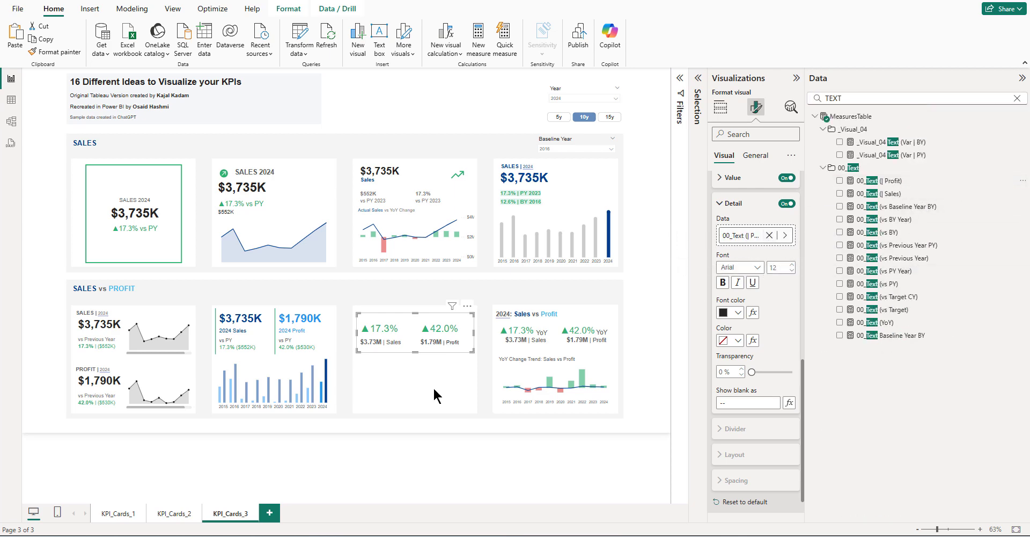
# - Format the profit reference label's detail text in dark gray at font size 13
pyautogui.click(778, 269)
pyautogui.click(739, 312)
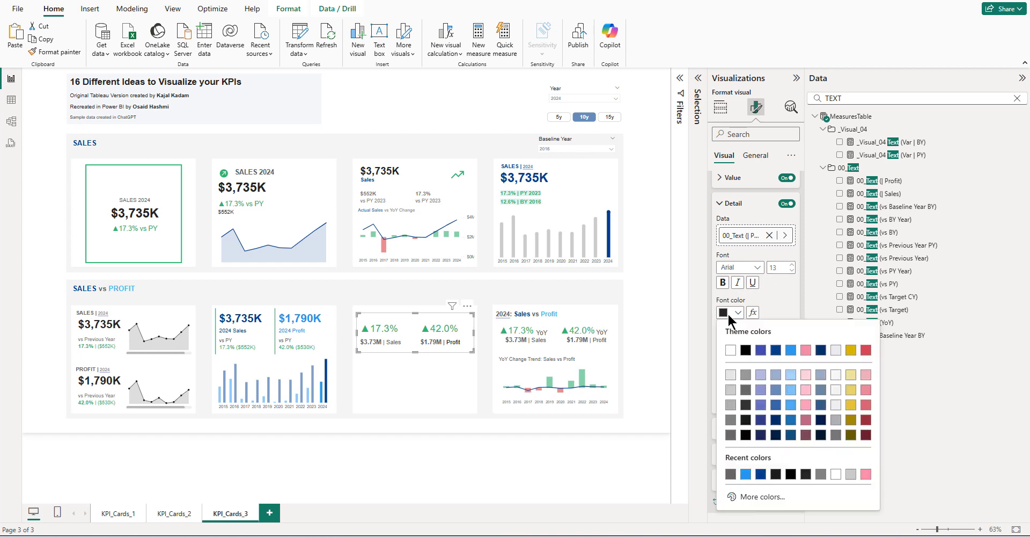
pyautogui.click(731, 434)
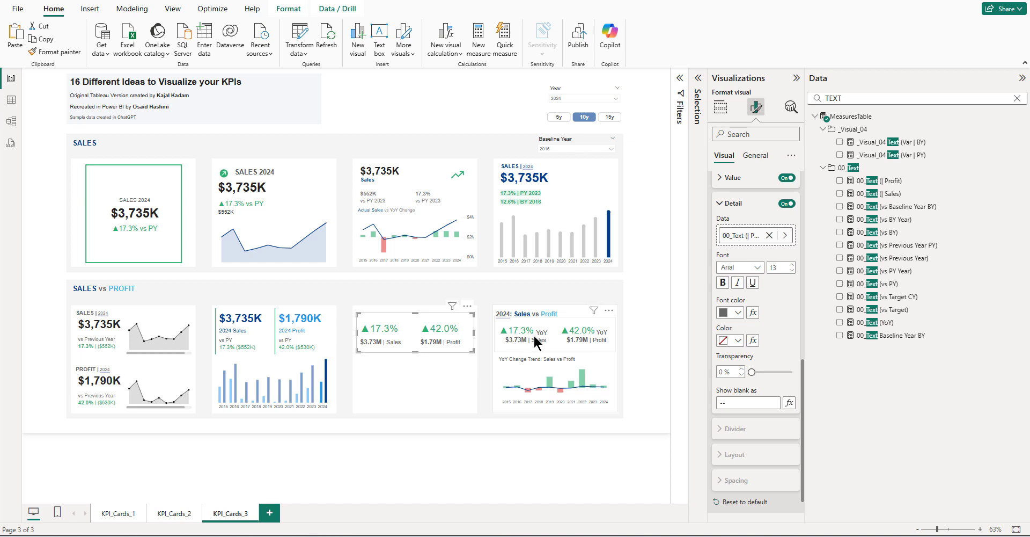
# - Set the card's reference label spacing to 0 px between labels and 0 px outer padding
pyautogui.scroll(4, 744, 283)
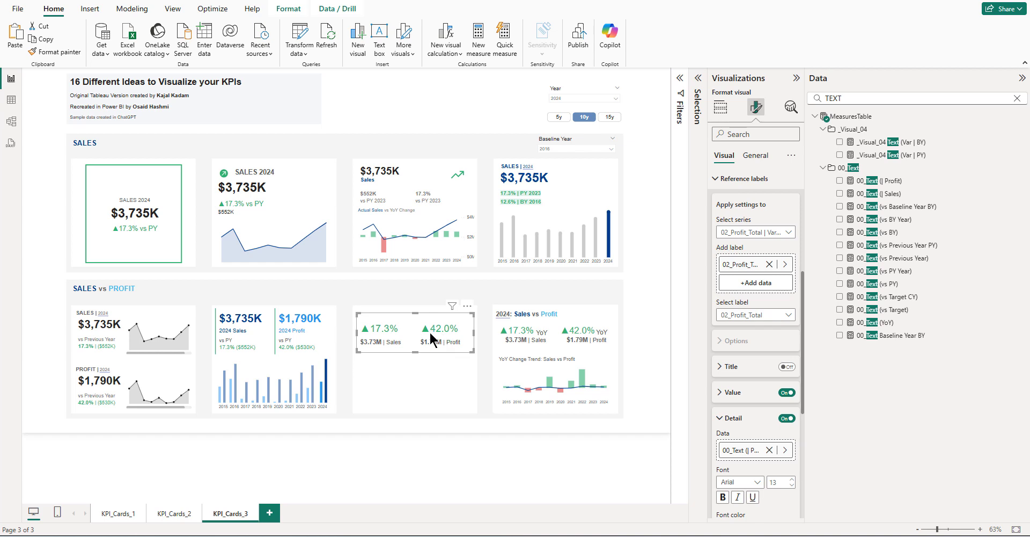
pyautogui.scroll(4, 748, 355)
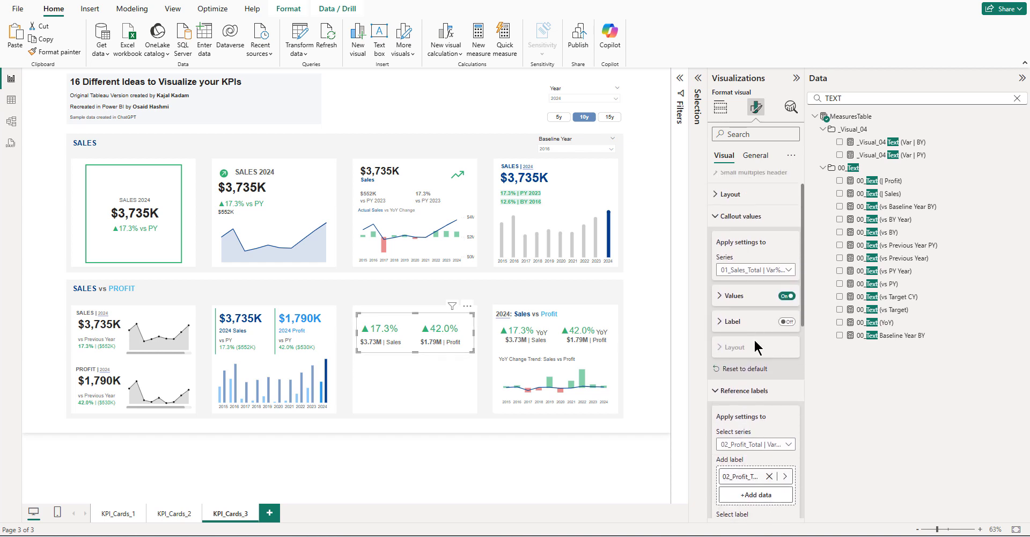
pyautogui.scroll(1, 743, 304)
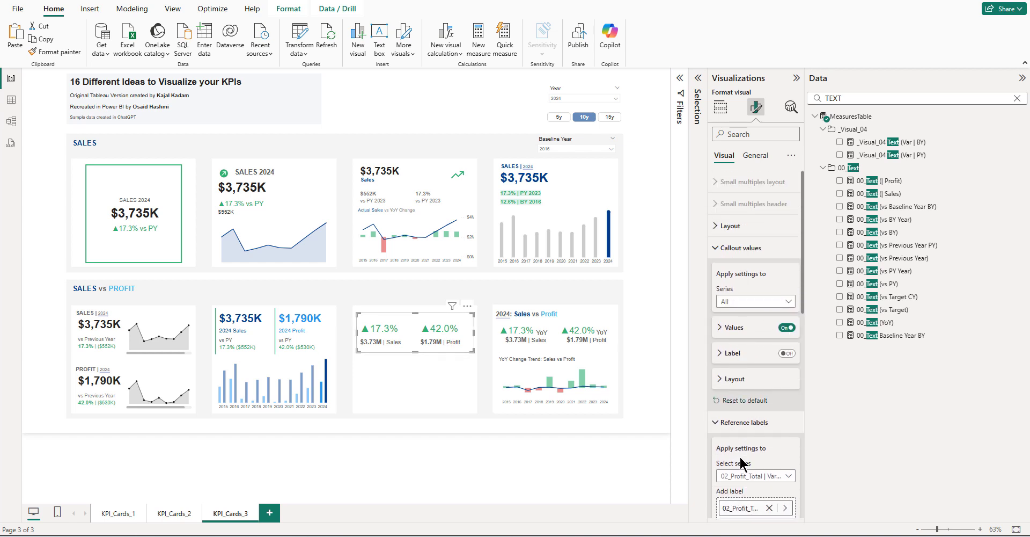
pyautogui.click(739, 476)
pyautogui.click(739, 476)
pyautogui.click(738, 423)
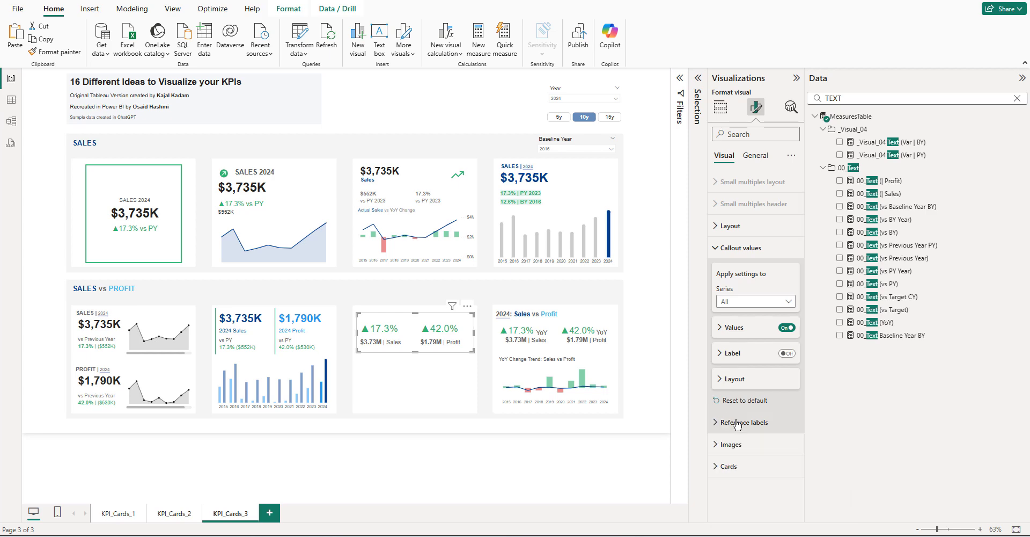
pyautogui.click(741, 424)
pyautogui.scroll(-5, 762, 424)
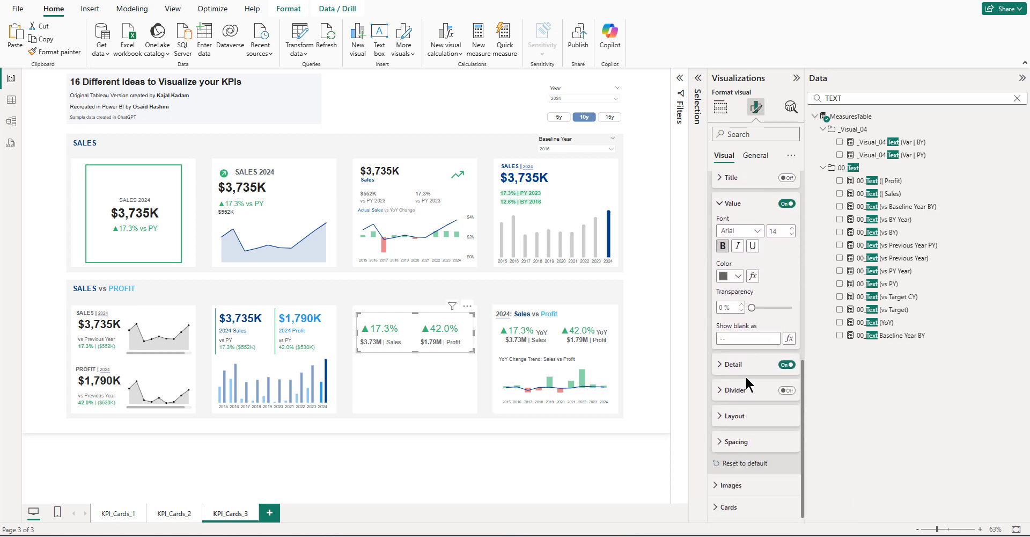
pyautogui.click(737, 442)
pyautogui.scroll(-2, 736, 443)
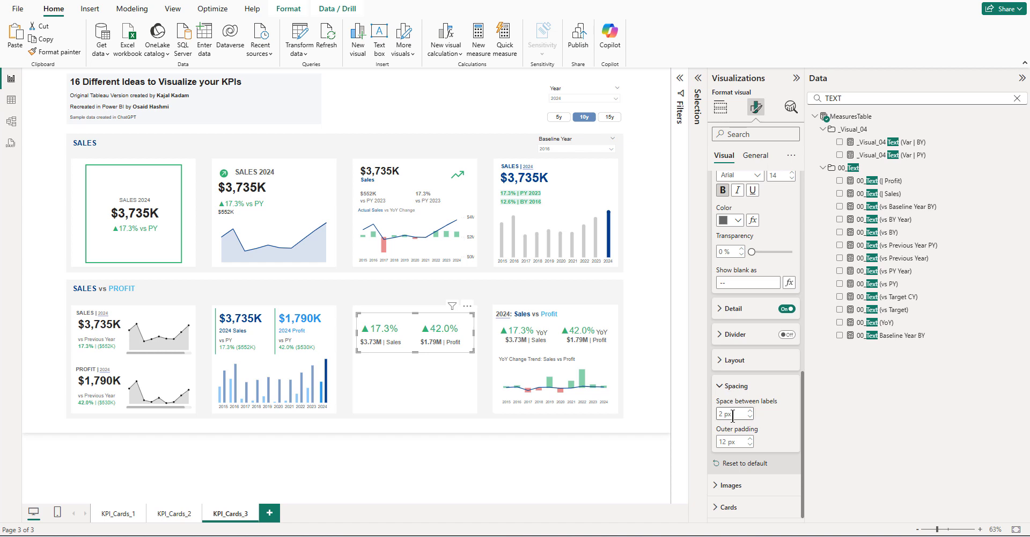
pyautogui.write('0')
pyautogui.doubleClick(732, 439)
pyautogui.write('10')
pyautogui.press('Return')
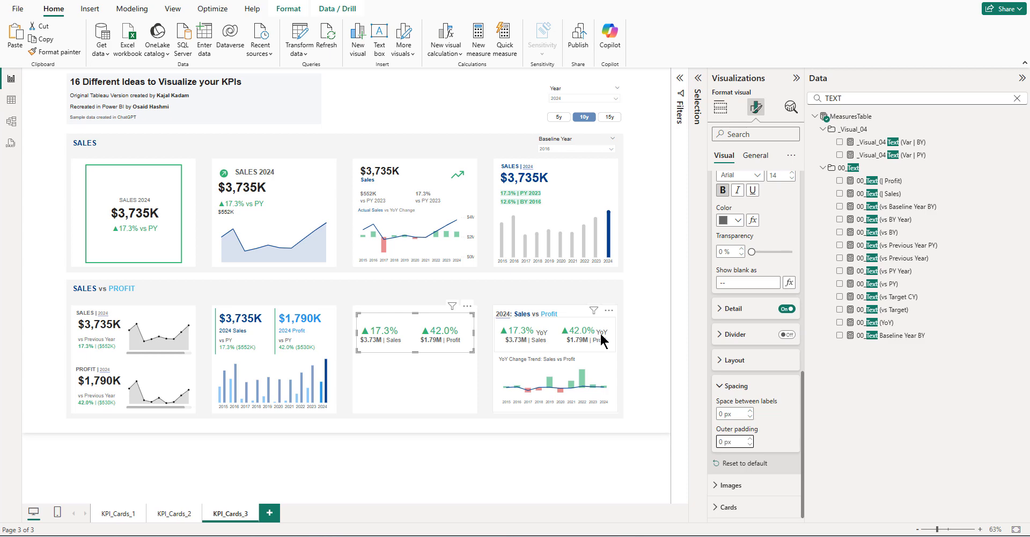
# - Insert a text box reading YoY, formatted at font size 14 in dark gray
pyautogui.click(721, 107)
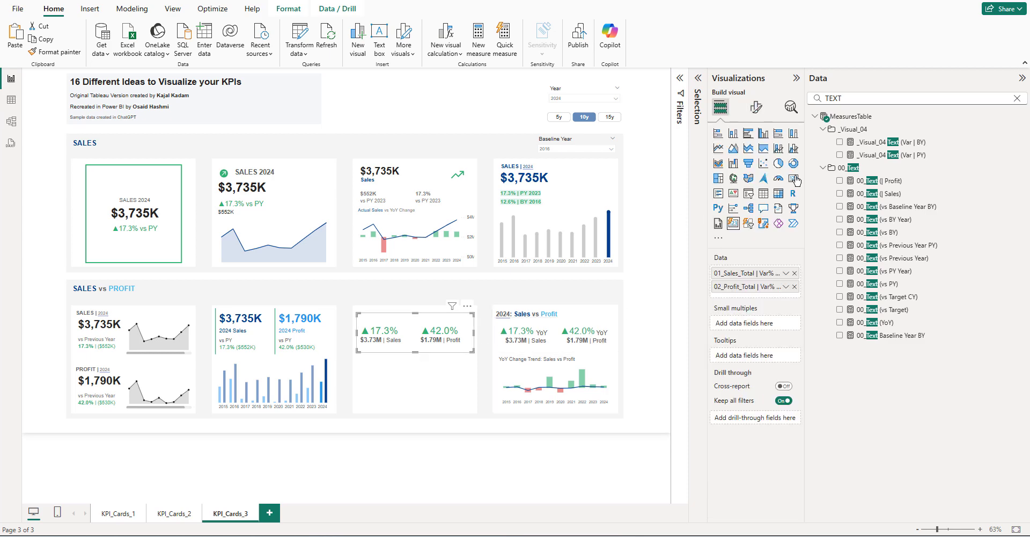
pyautogui.click(89, 9)
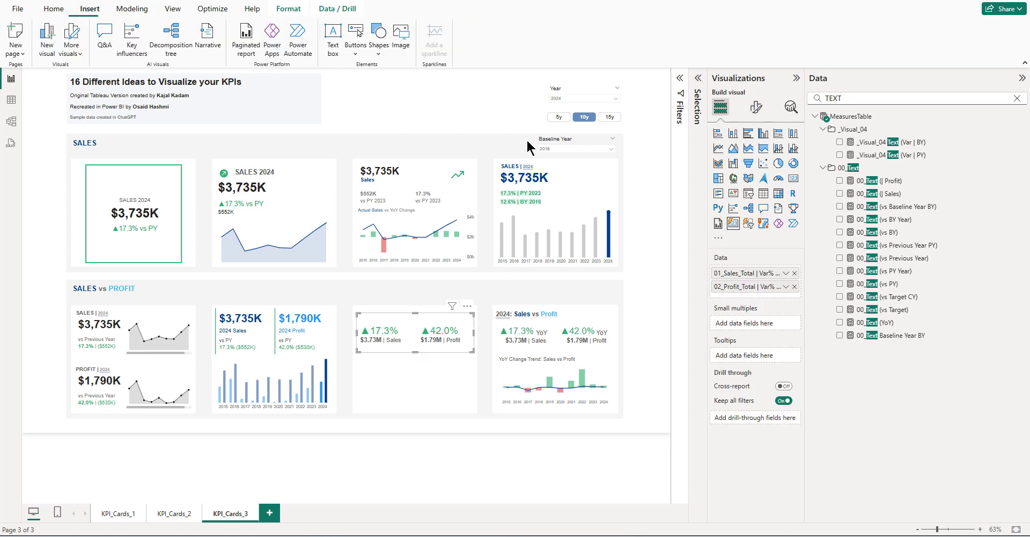
pyautogui.click(336, 42)
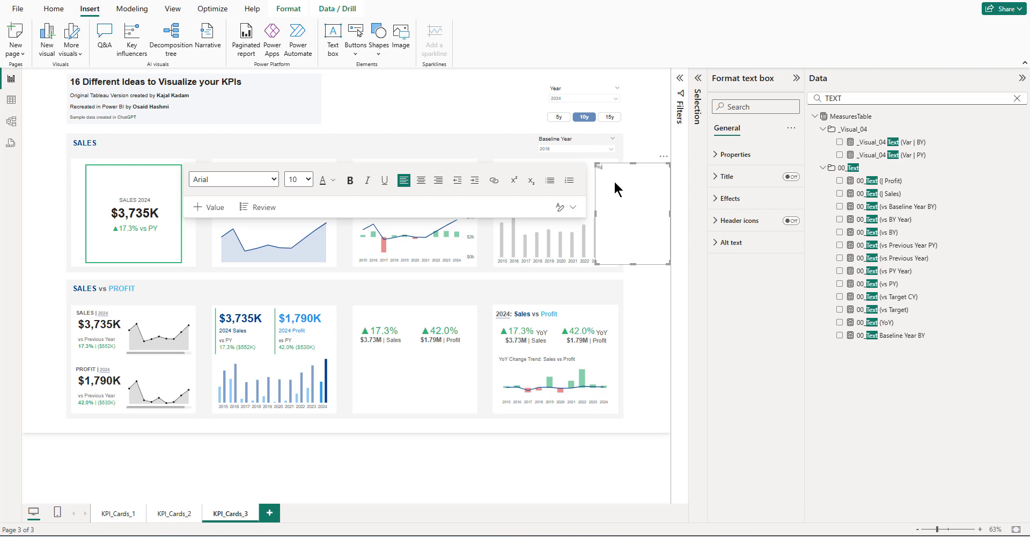
pyautogui.hotkey('ctrl', 'a')
pyautogui.click(308, 178)
pyautogui.click(296, 270)
pyautogui.click(308, 179)
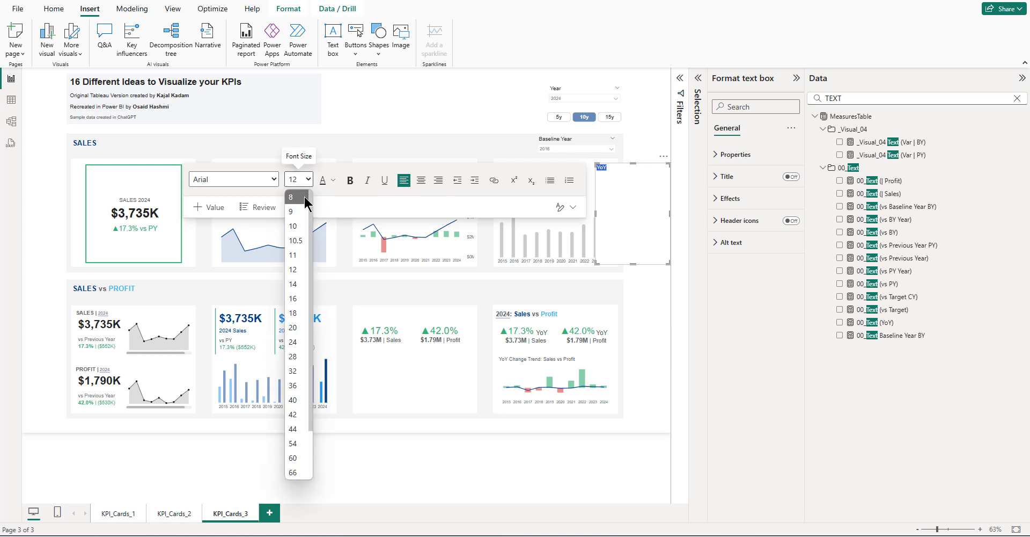
pyautogui.click(290, 288)
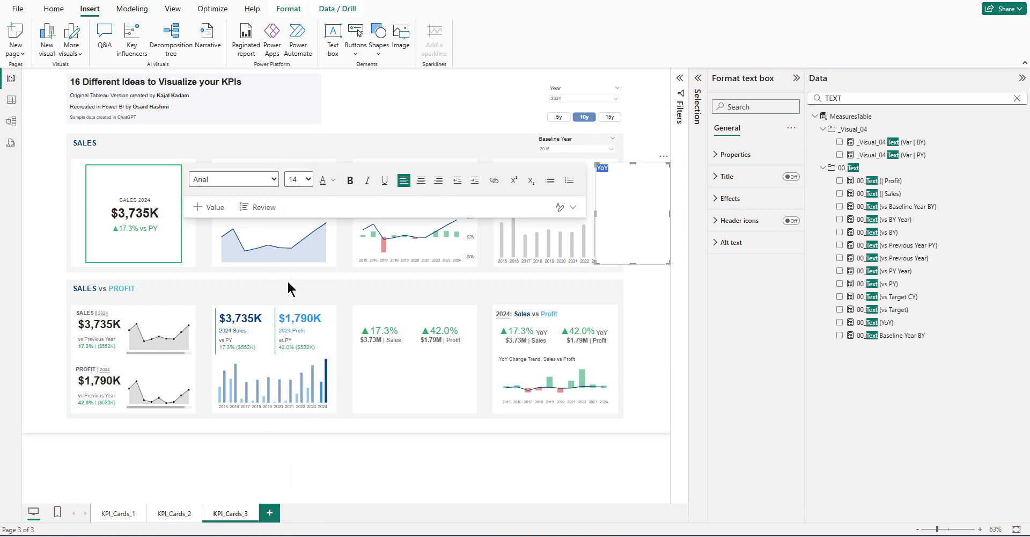
pyautogui.click(329, 181)
pyautogui.click(353, 308)
# - Shrink the YoY text box to about 55 wide by 33 high and place it beside the card's 17.3% value
pyautogui.moveTo(633, 263); pyautogui.dragTo(635, 179)
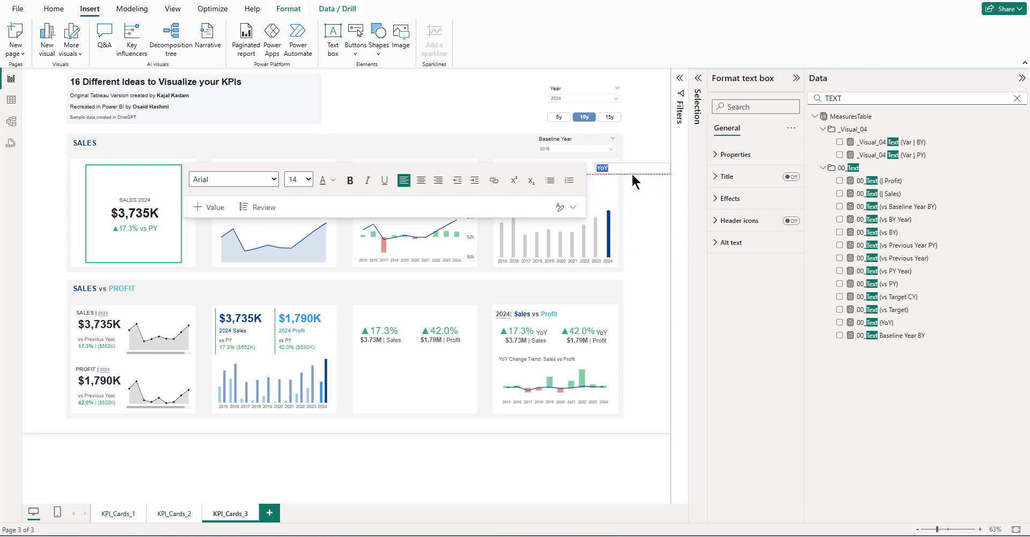
pyautogui.moveTo(665, 168); pyautogui.dragTo(410, 322)
# - Turn off the background of the YoY text box
pyautogui.click(734, 154)
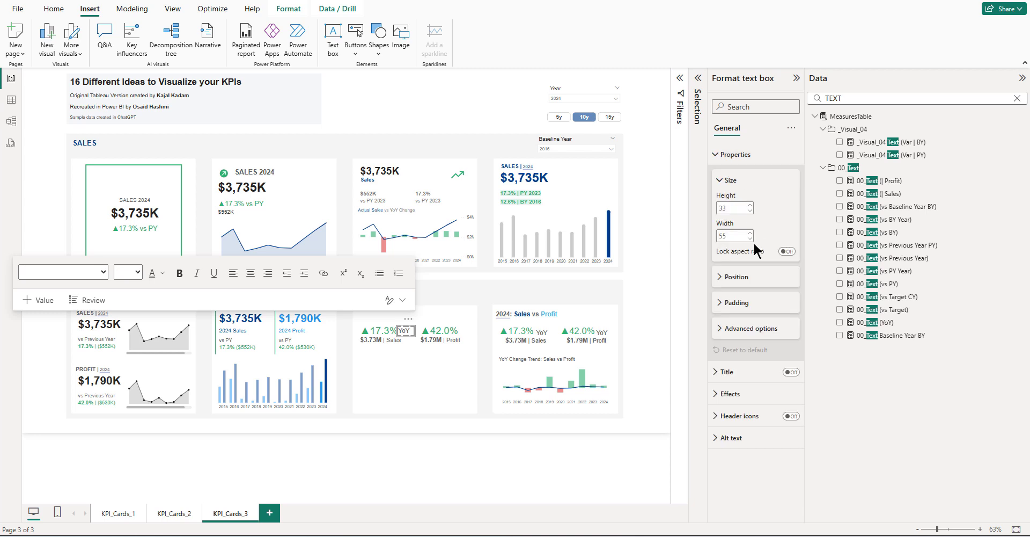
pyautogui.click(741, 393)
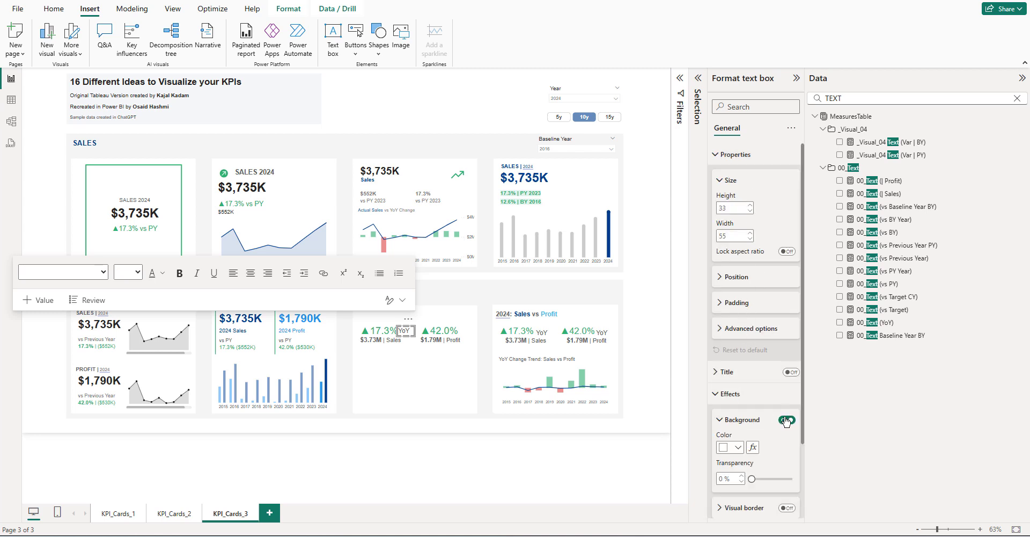
pyautogui.click(647, 335)
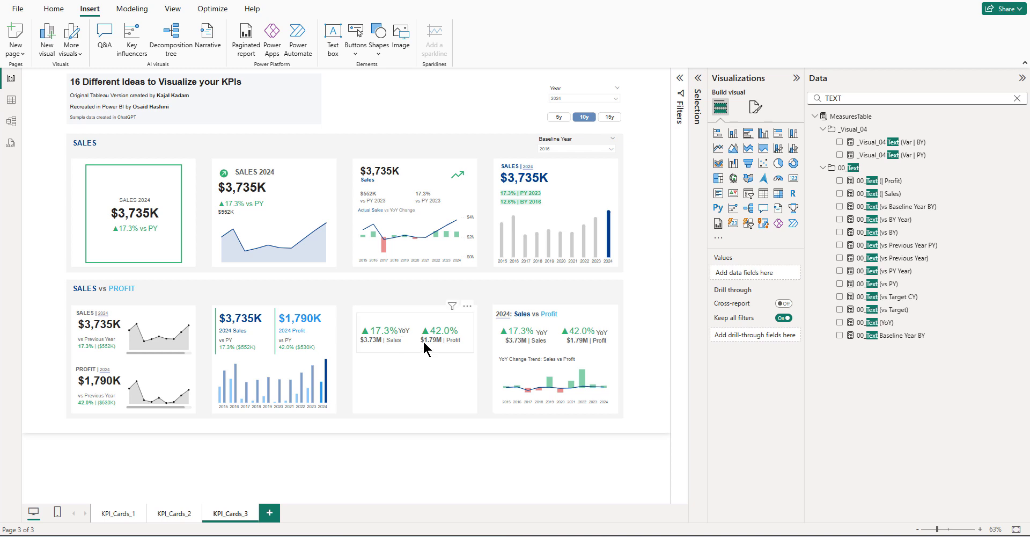
# - Set the font size of the card's callout values to 20 for all series
pyautogui.click(462, 339)
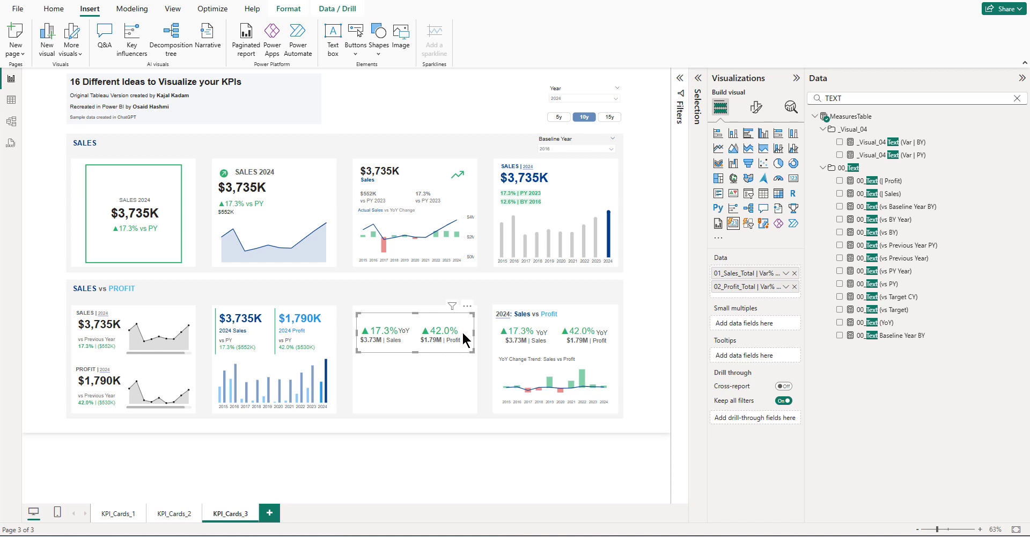
pyautogui.click(756, 107)
pyautogui.click(742, 248)
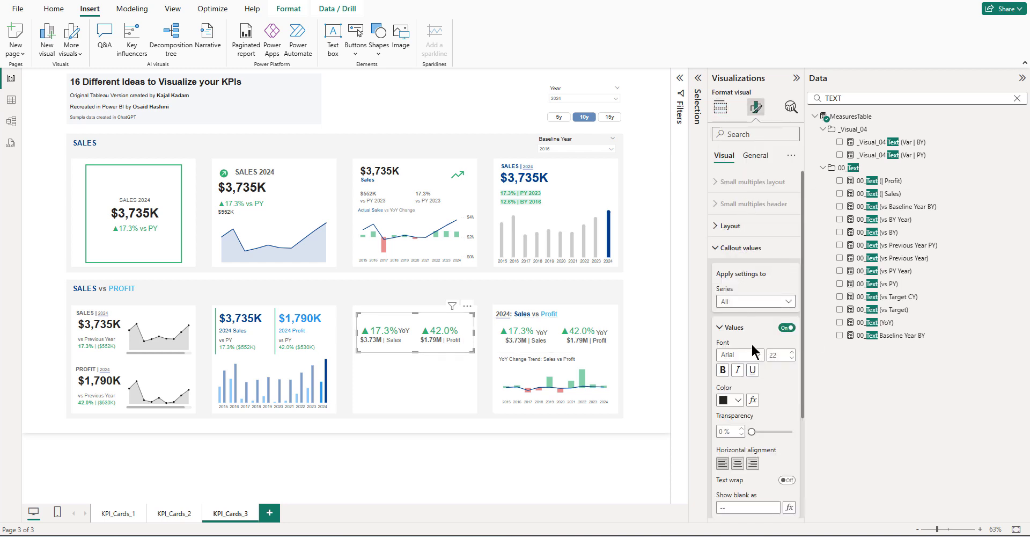
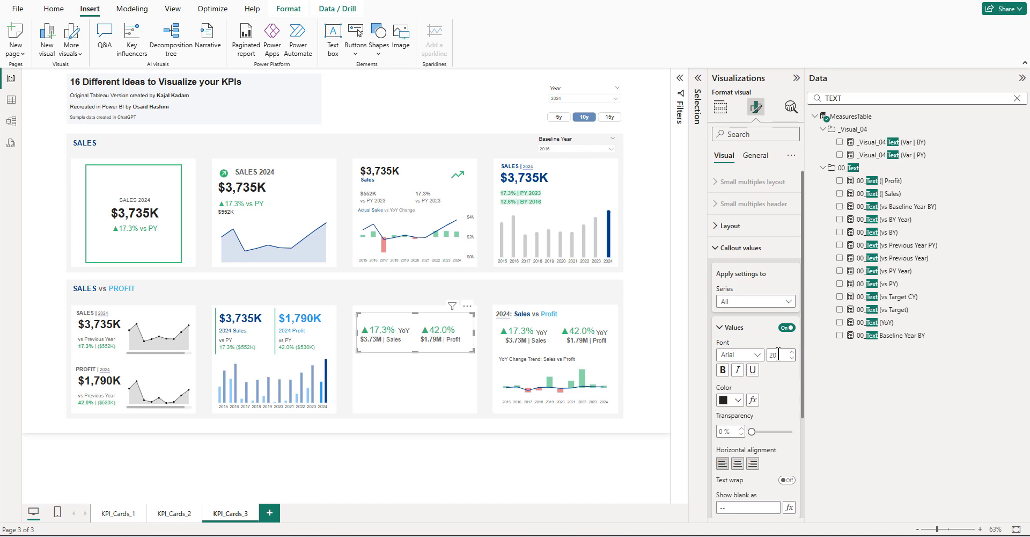
# - Duplicate the YoY text box that sits beside the 17.3% value
pyautogui.click(407, 332)
pyautogui.click(704, 79)
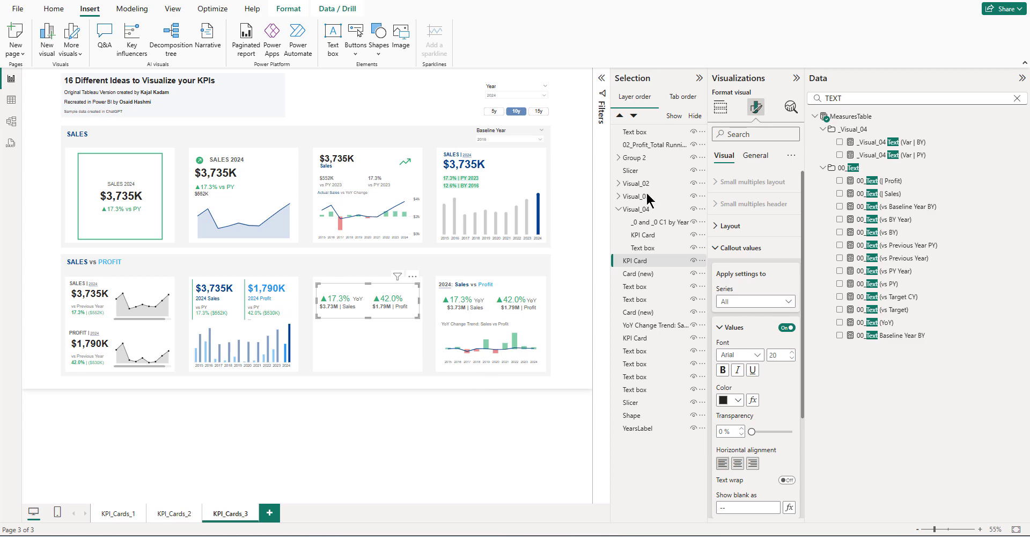
pyautogui.click(636, 131)
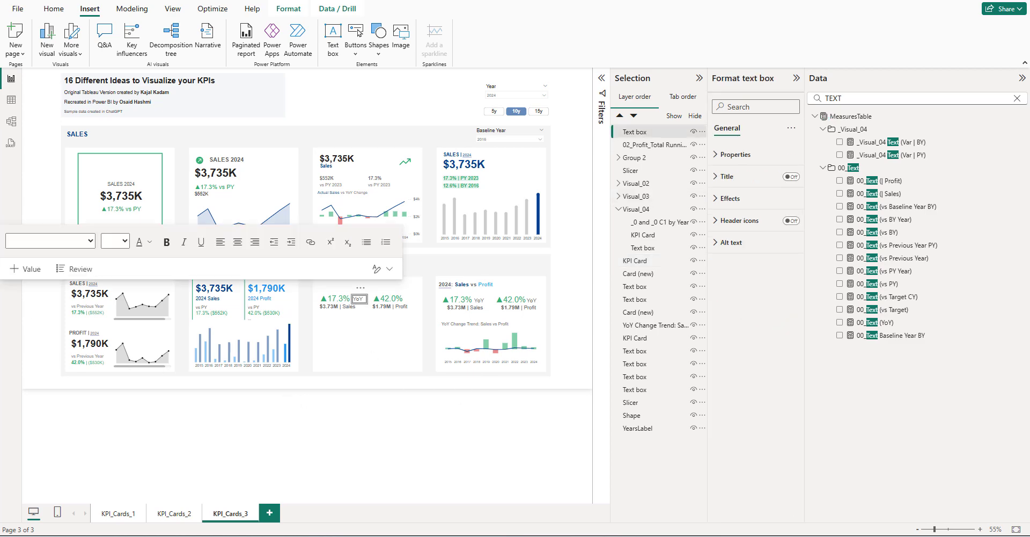
pyautogui.click(53, 8)
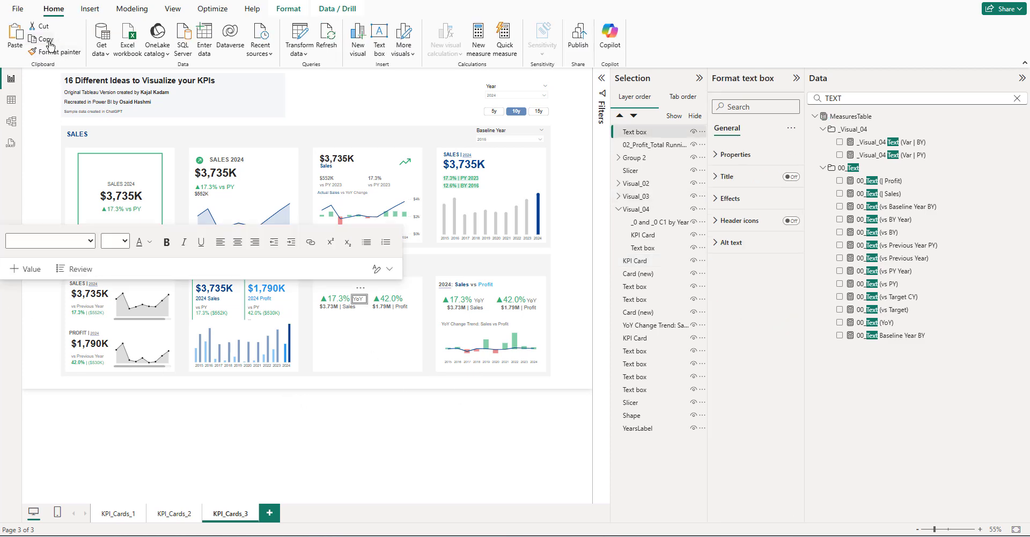
pyautogui.click(15, 37)
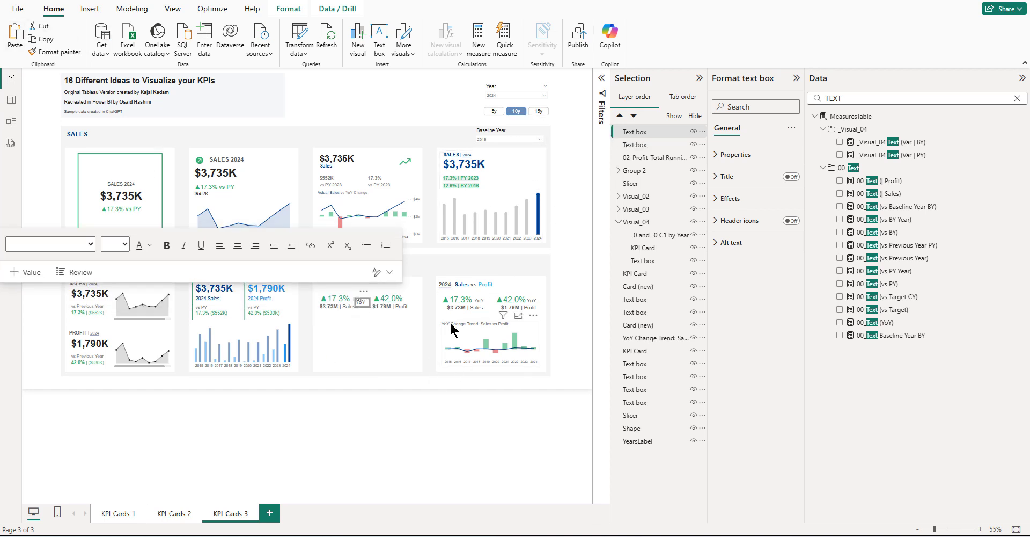
# - Place the duplicated YoY text box beside the card's 42.0% value and bottom-align it with the first YoY text box
pyautogui.moveTo(369, 297); pyautogui.dragTo(418, 297)
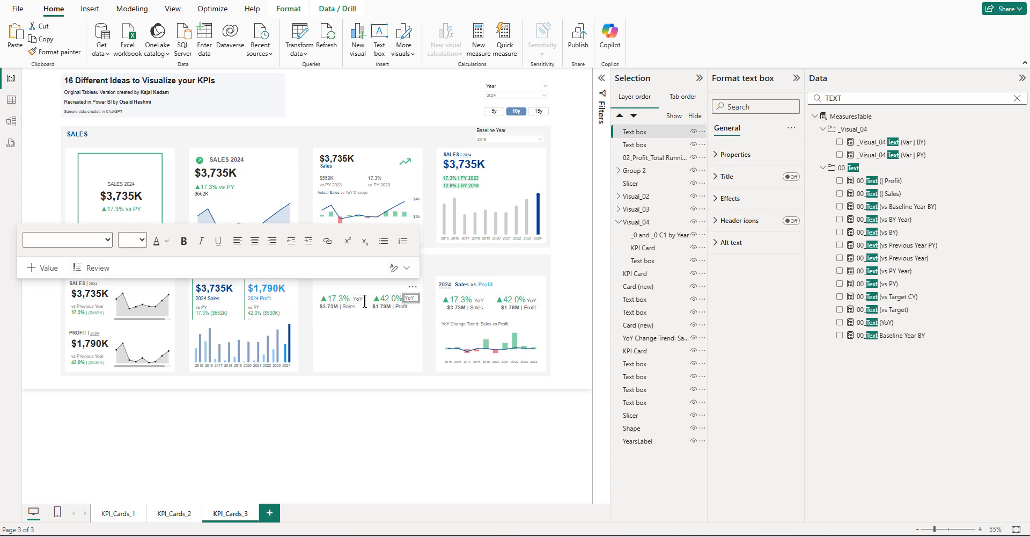
pyautogui.click(642, 145)
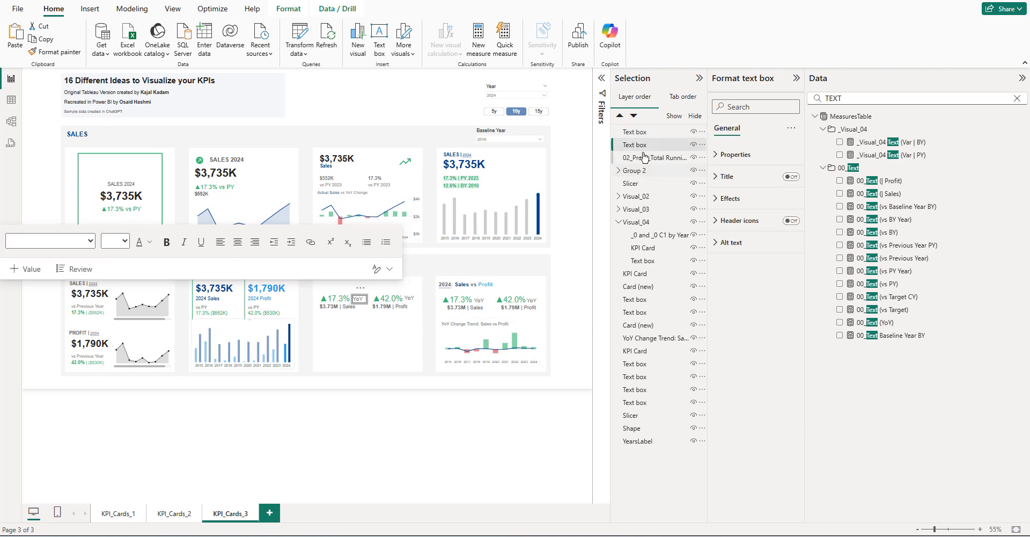
pyautogui.keyDown('ctrl'); pyautogui.click(641, 131); pyautogui.keyUp('ctrl')
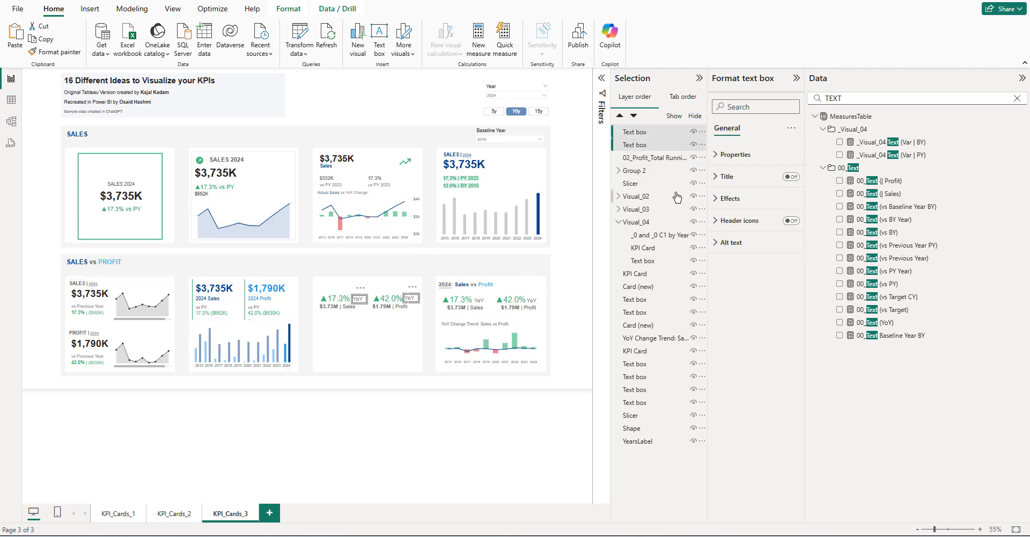
pyautogui.click(288, 9)
pyautogui.click(235, 50)
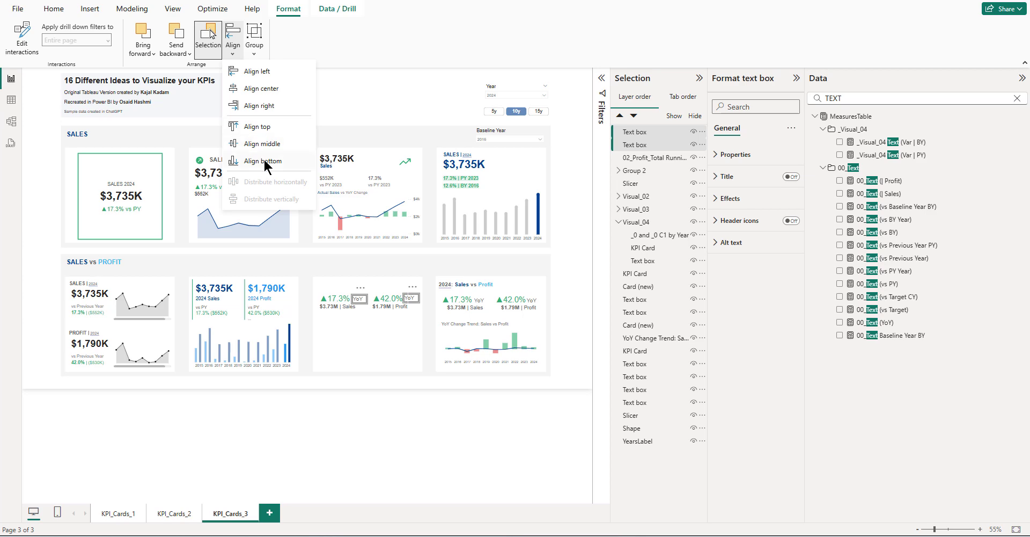
pyautogui.click(268, 166)
pyautogui.click(585, 277)
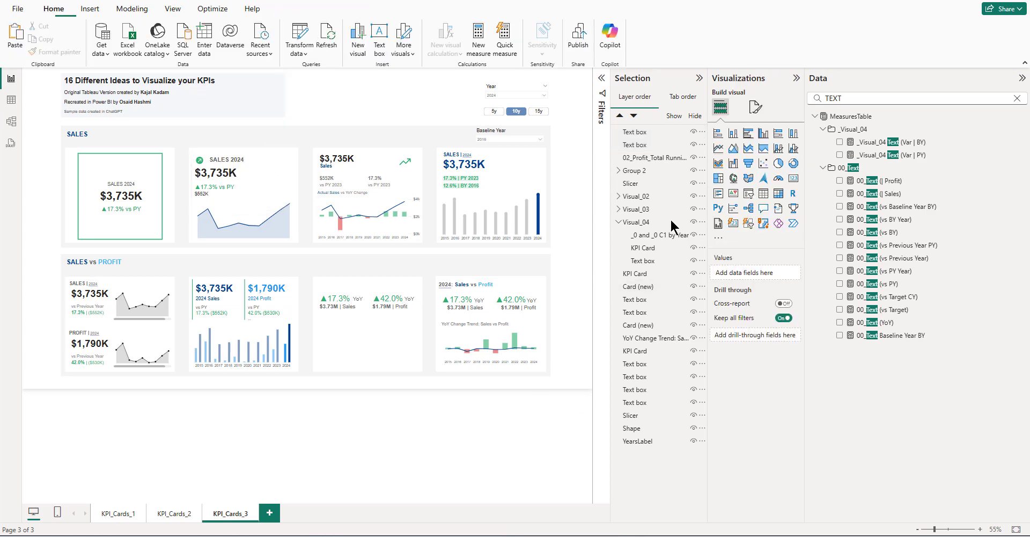
# - Check the title of the reference Sales vs Profit card and insert a new empty text box for the matching title
pyautogui.click(796, 78)
pyautogui.click(1023, 78)
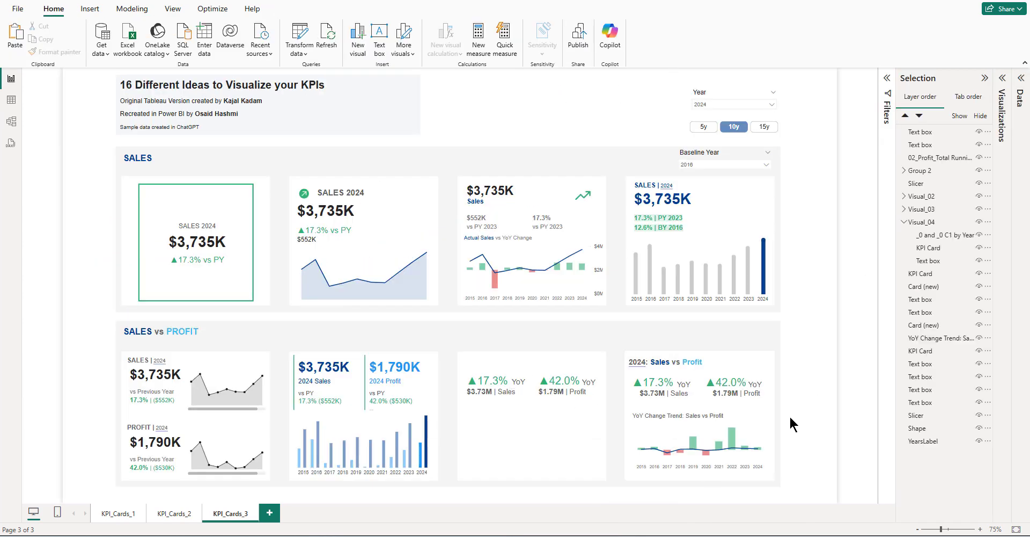
pyautogui.scroll(2, 681, 451)
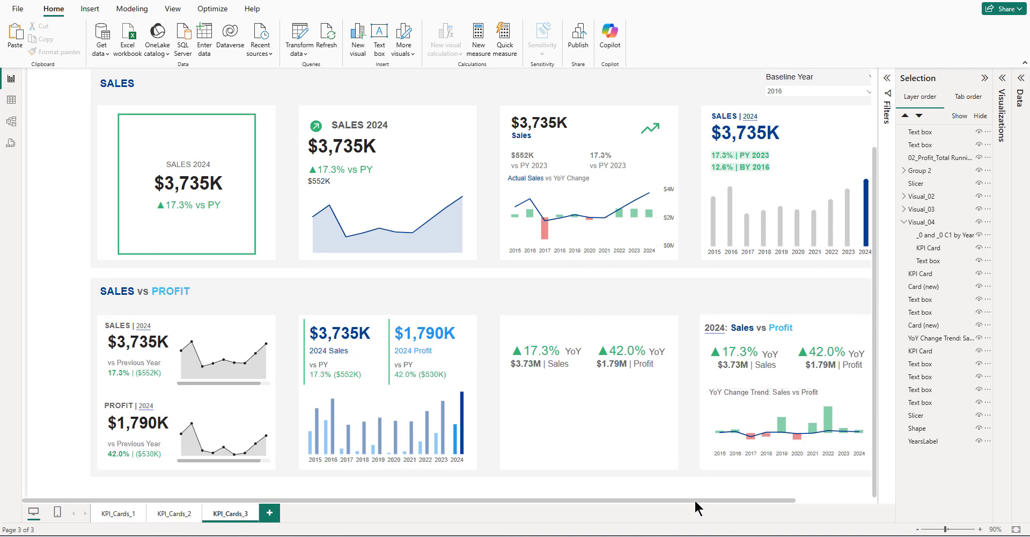
pyautogui.moveTo(695, 500); pyautogui.dragTo(773, 500)
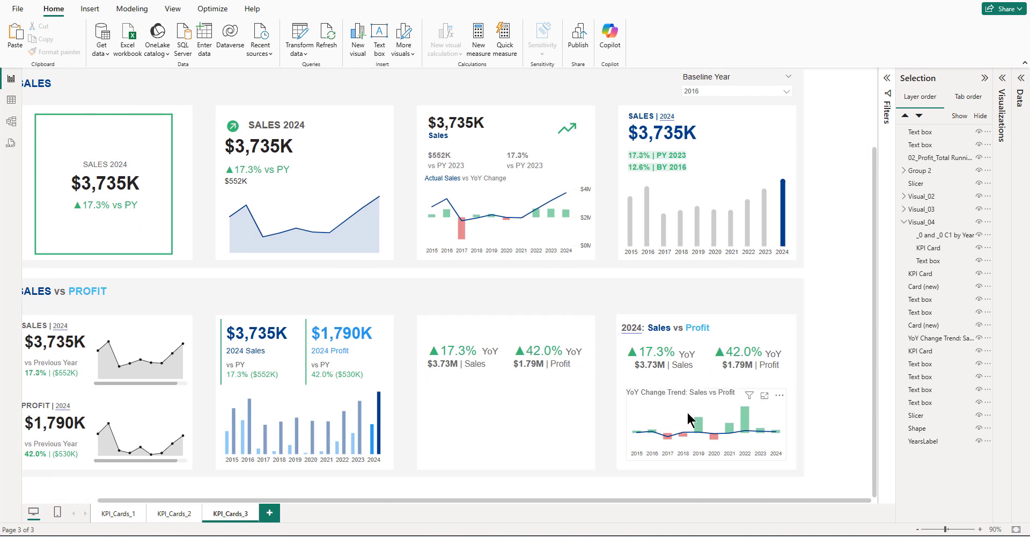
pyautogui.click(679, 327)
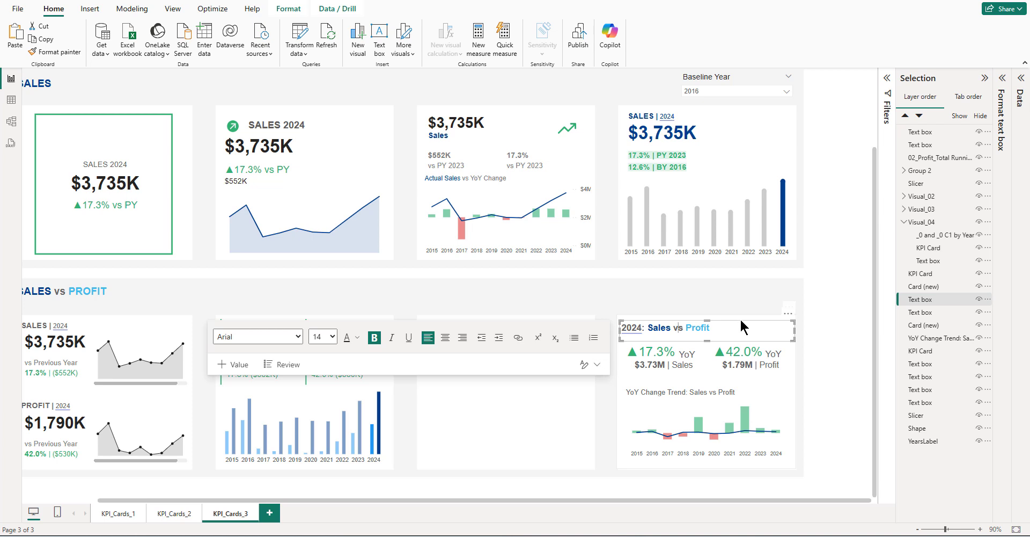
pyautogui.click(842, 264)
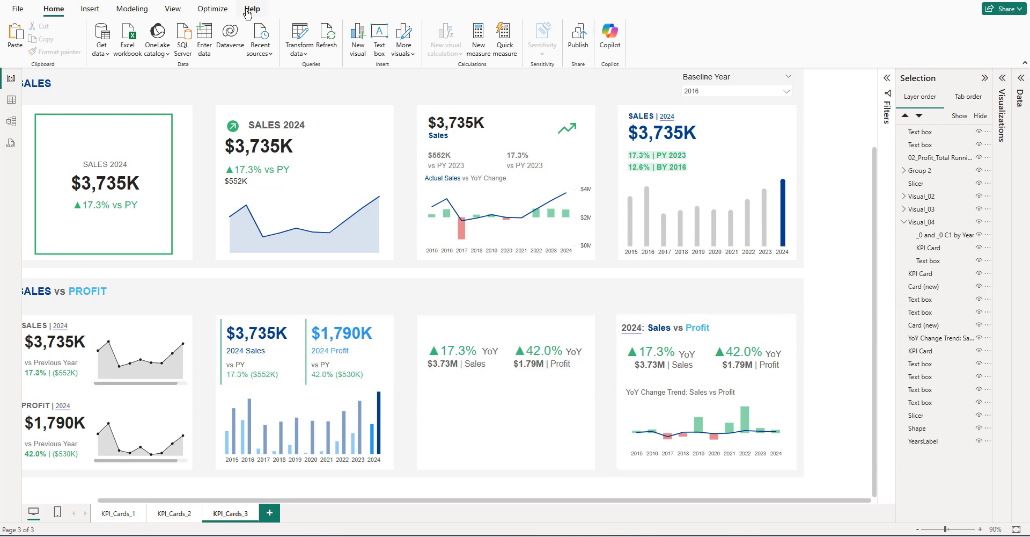
pyautogui.click(380, 40)
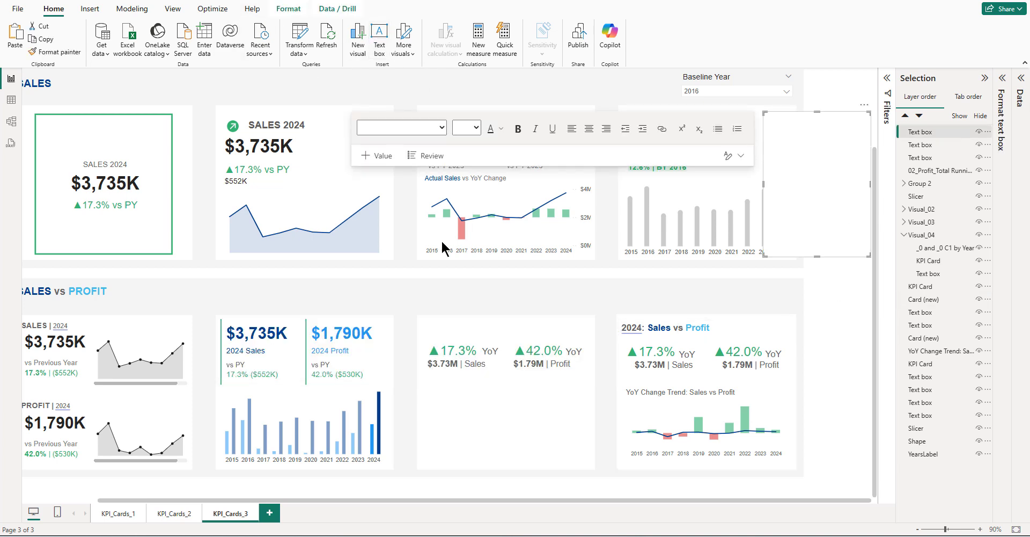
pyautogui.click(809, 146)
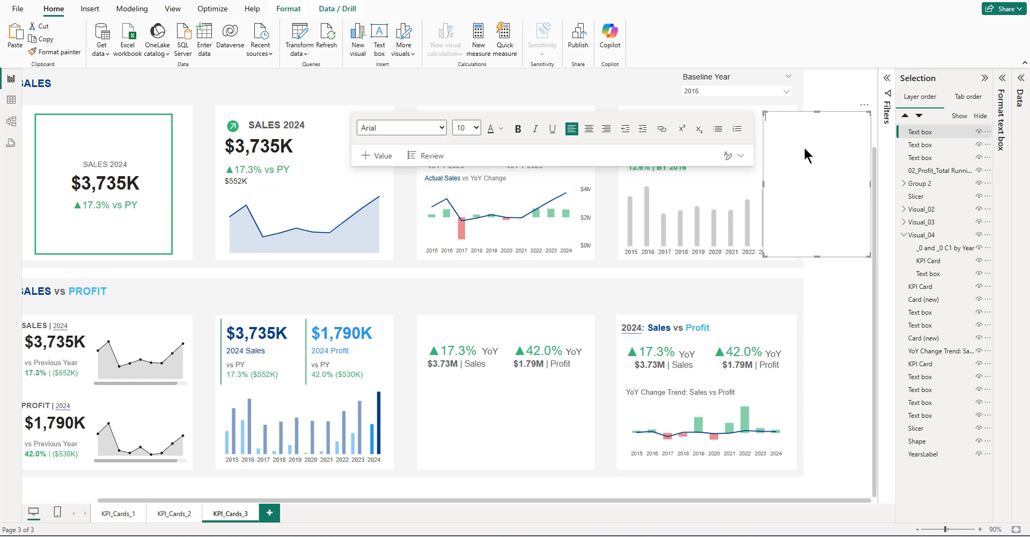
# - Add a dynamic value based on 00_Filter_SelectedYear to the new text box
pyautogui.click(379, 158)
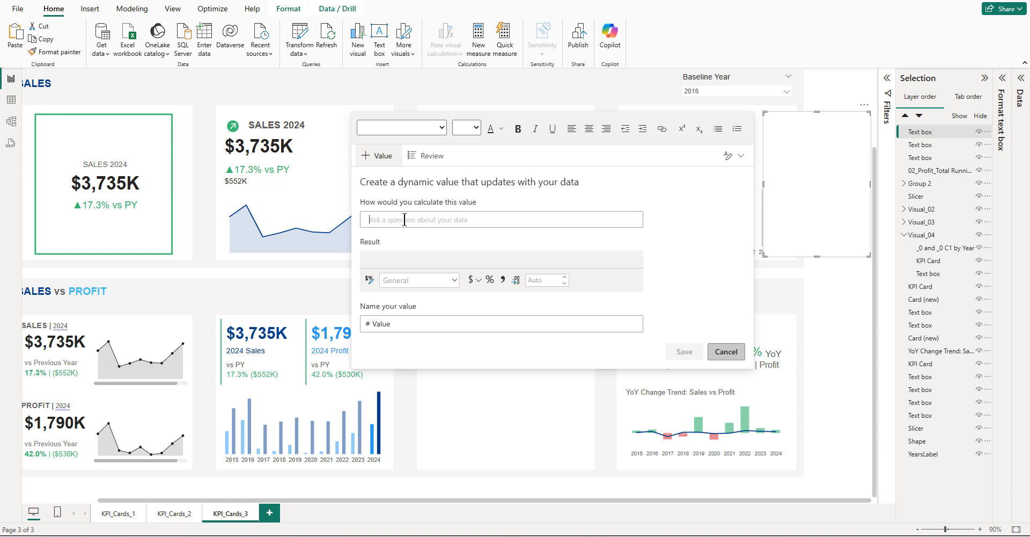
pyautogui.write('00_ilt')
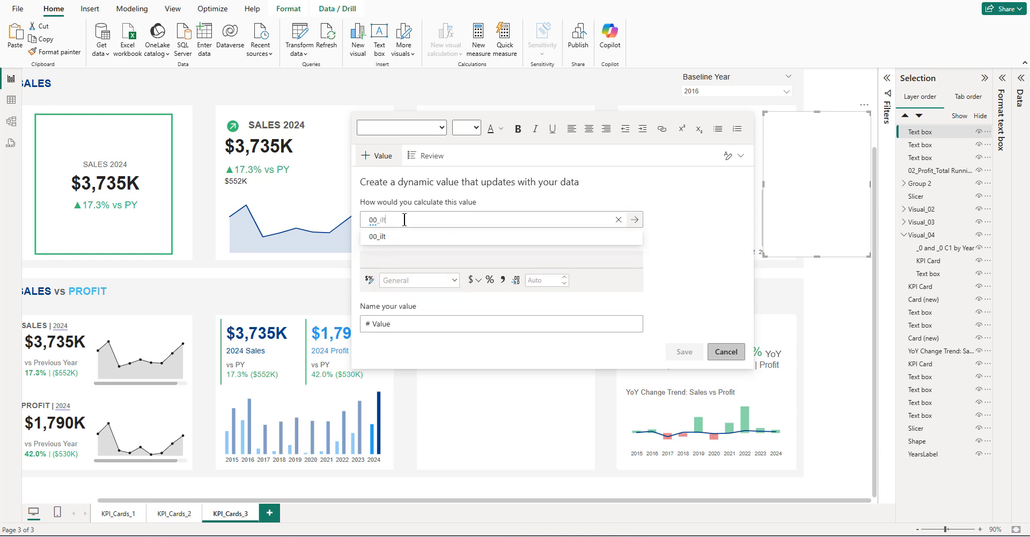
pyautogui.press('BackSpace')
pyautogui.press('BackSpace')
pyautogui.press('BackSpace')
pyautogui.write('filte')
pyautogui.click(400, 236)
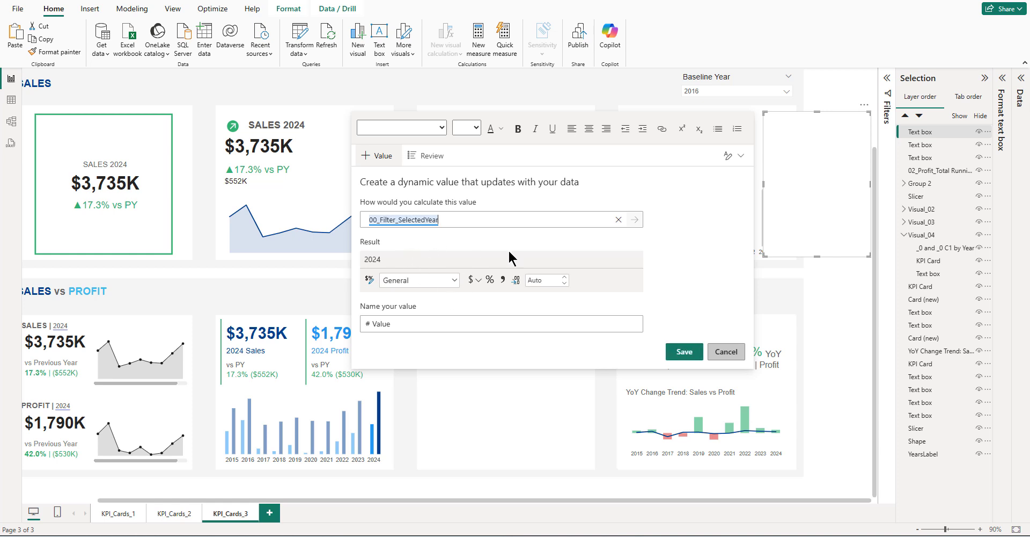
pyautogui.click(685, 351)
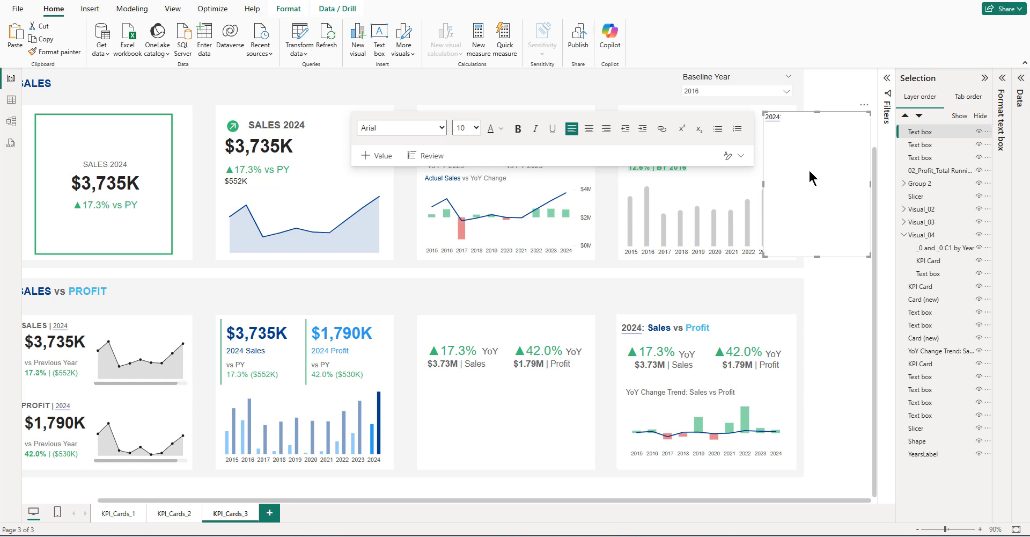
# - Add the text ": Sales vs Profit" after the dynamic year in the new text box
pyautogui.write(': Sales Vs')
pyautogui.press('BackSpace')
pyautogui.write('vs Profit')
# - Format the word "Sales" in bold dark blue and the word "Profit" in bold light blue
pyautogui.click(501, 128)
pyautogui.click(556, 168)
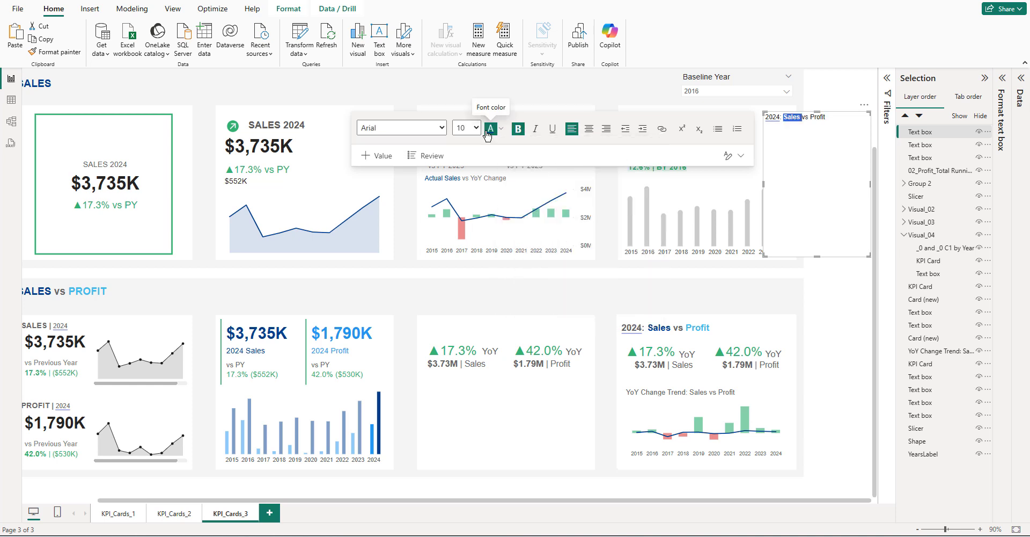
pyautogui.doubleClick(816, 118)
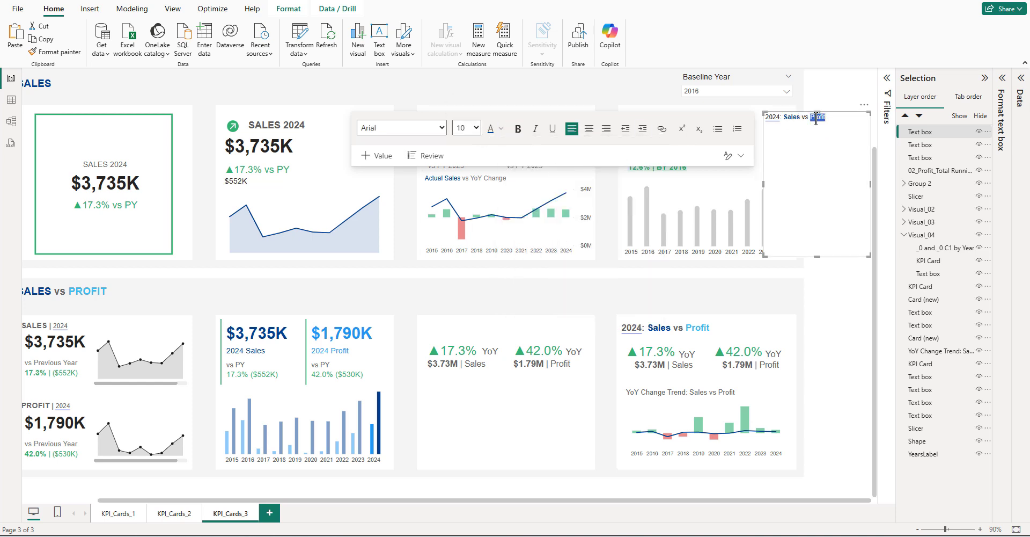
pyautogui.click(502, 130)
pyautogui.click(570, 167)
pyautogui.click(518, 129)
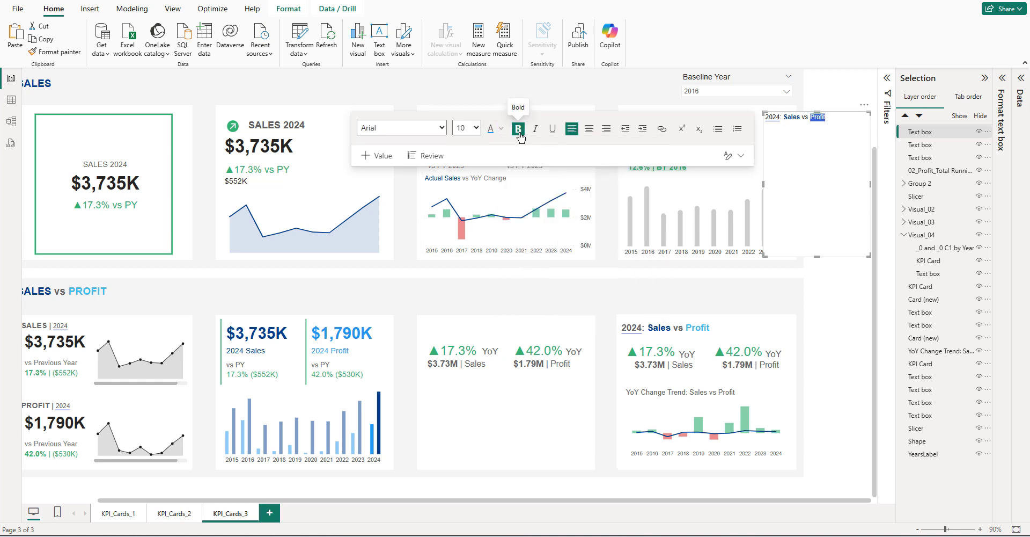
# - Colour the dynamic year at the start of the title grey
pyautogui.click(781, 122)
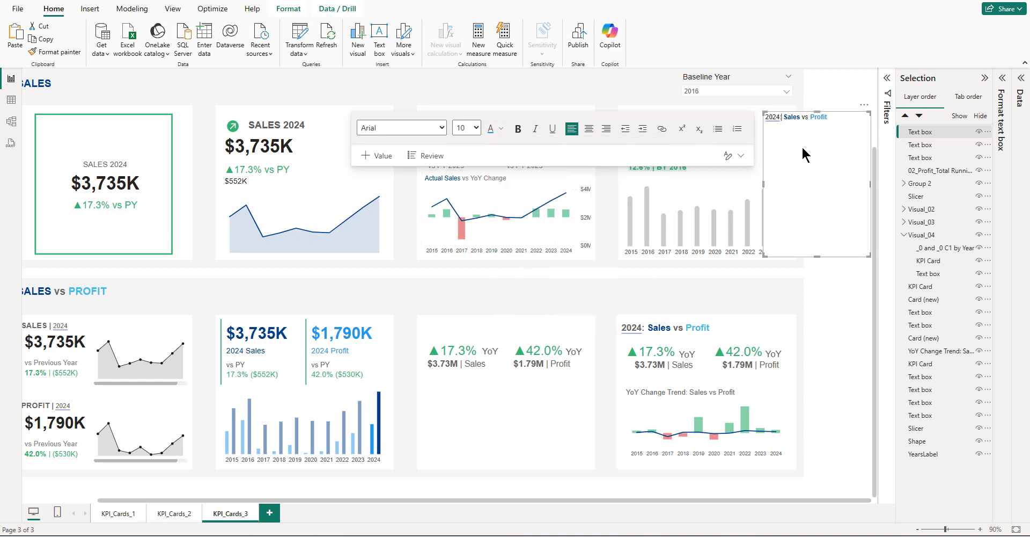
pyautogui.hotkey('shift', 'Home')
pyautogui.click(502, 128)
pyautogui.click(518, 258)
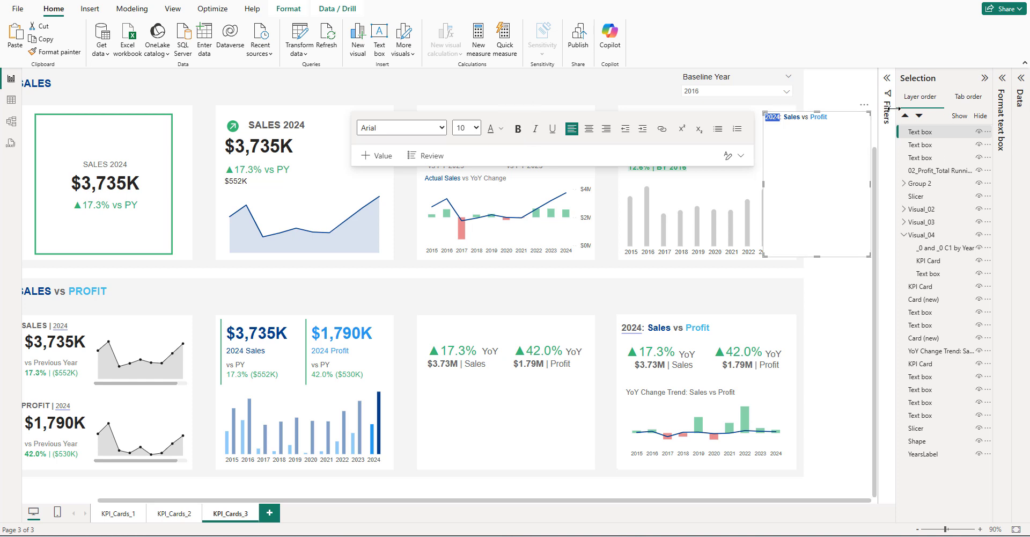
# - Make the whole title line bold and set its font size to 14
pyautogui.click(847, 119)
pyautogui.hotkey('shift', 'Home')
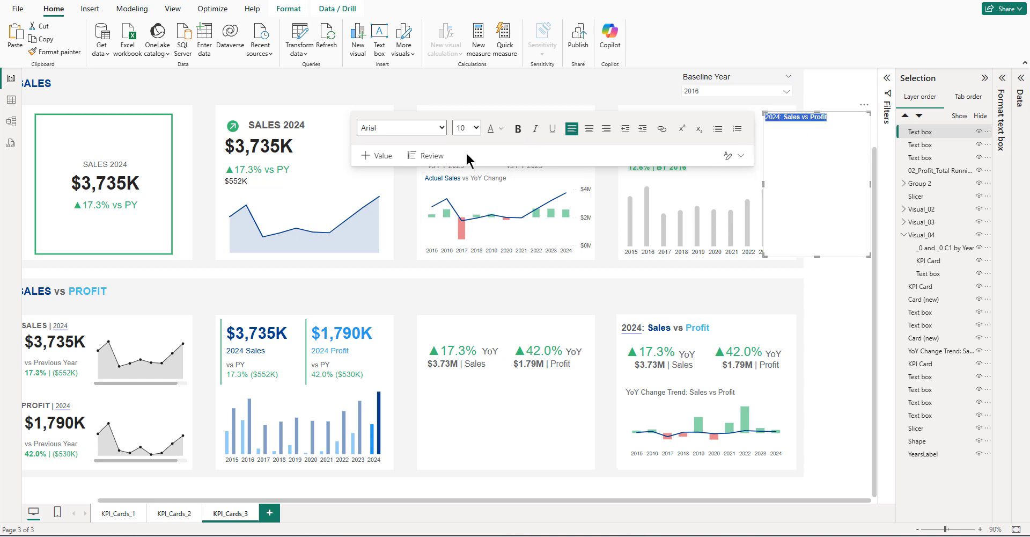
pyautogui.click(519, 129)
pyautogui.click(476, 129)
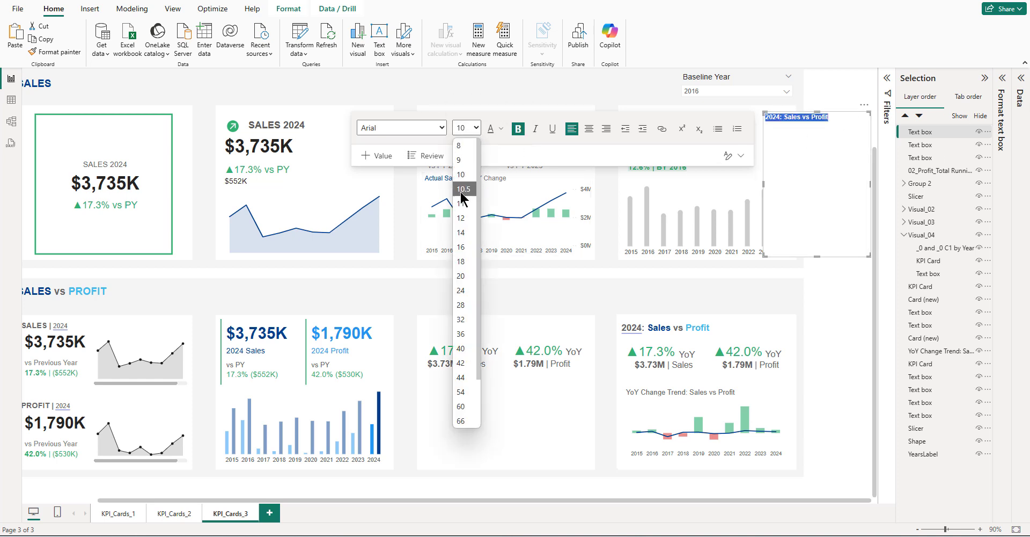
pyautogui.click(462, 212)
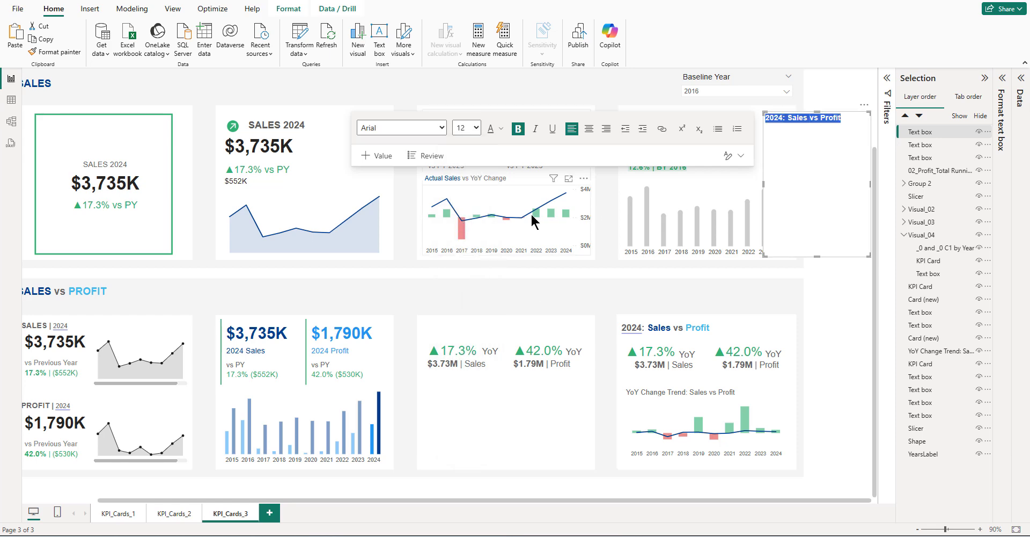
pyautogui.click(476, 129)
pyautogui.click(461, 233)
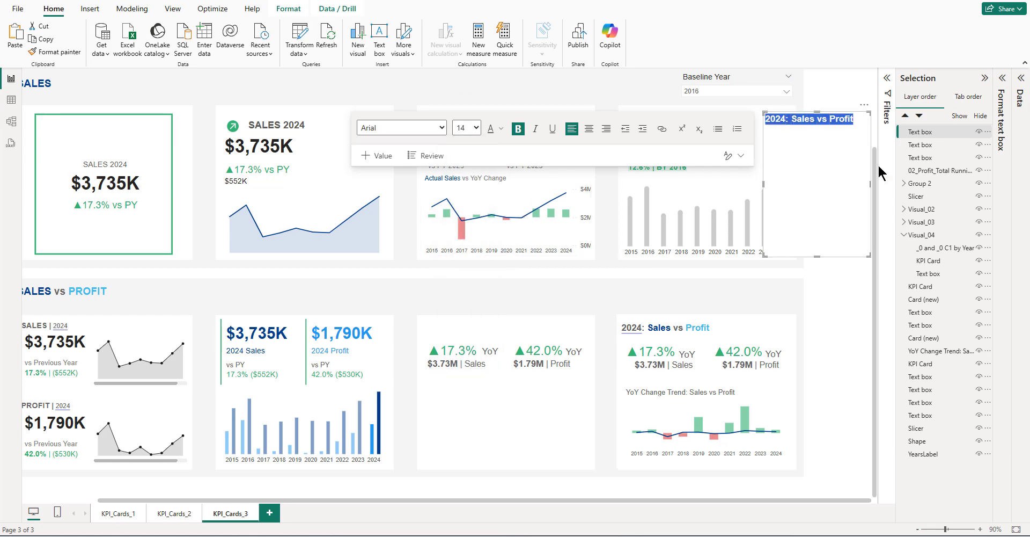
# - Fit the title text box as a single line across the top of the new Sales vs Profit card and turn off its background
pyautogui.moveTo(833, 106); pyautogui.dragTo(522, 311)
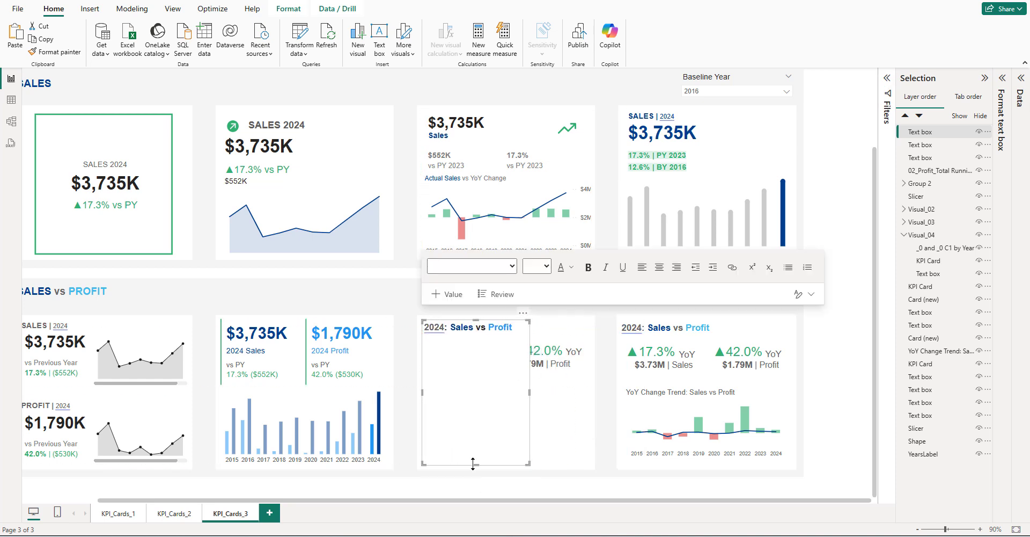
pyautogui.moveTo(474, 457); pyautogui.dragTo(590, 331)
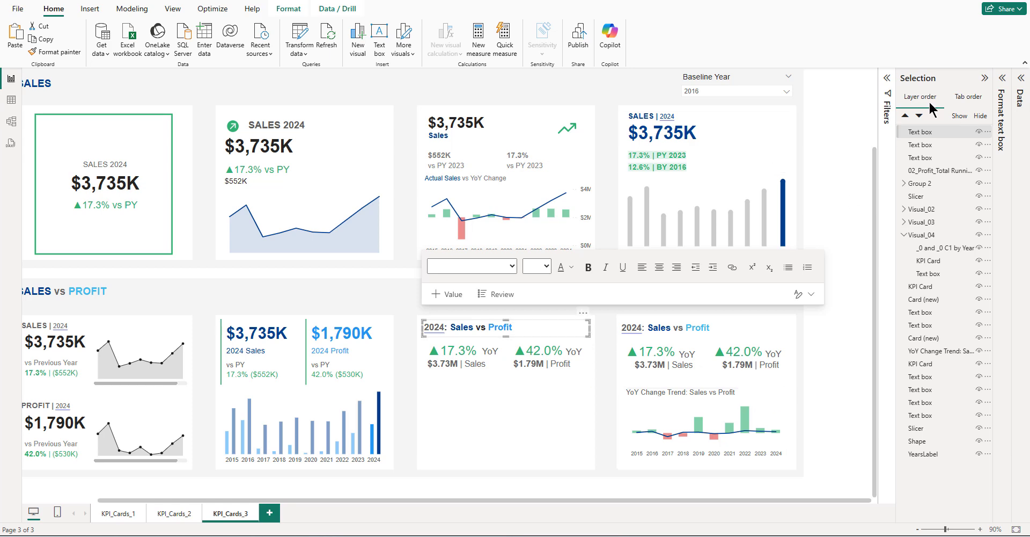
pyautogui.click(1019, 80)
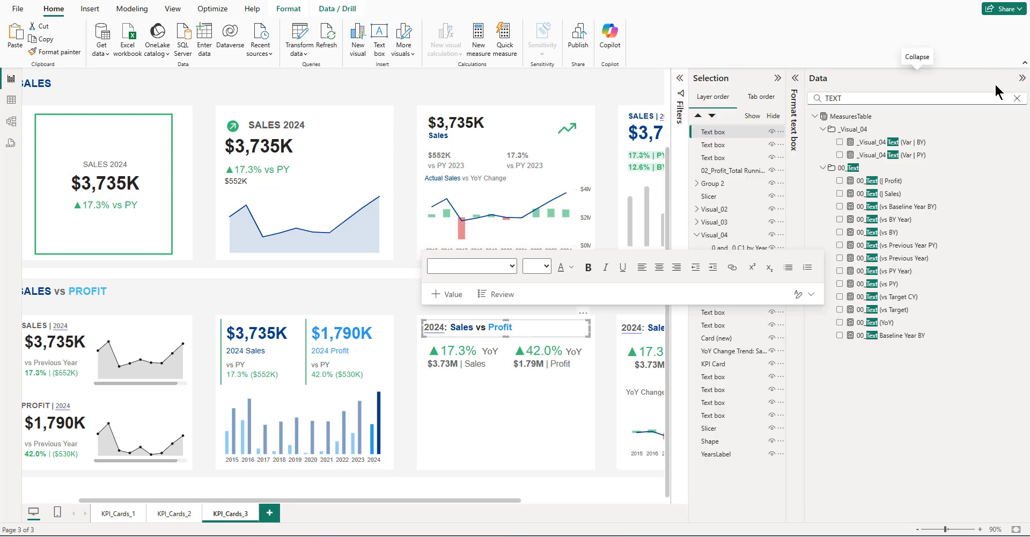
pyautogui.click(1022, 78)
pyautogui.click(1004, 83)
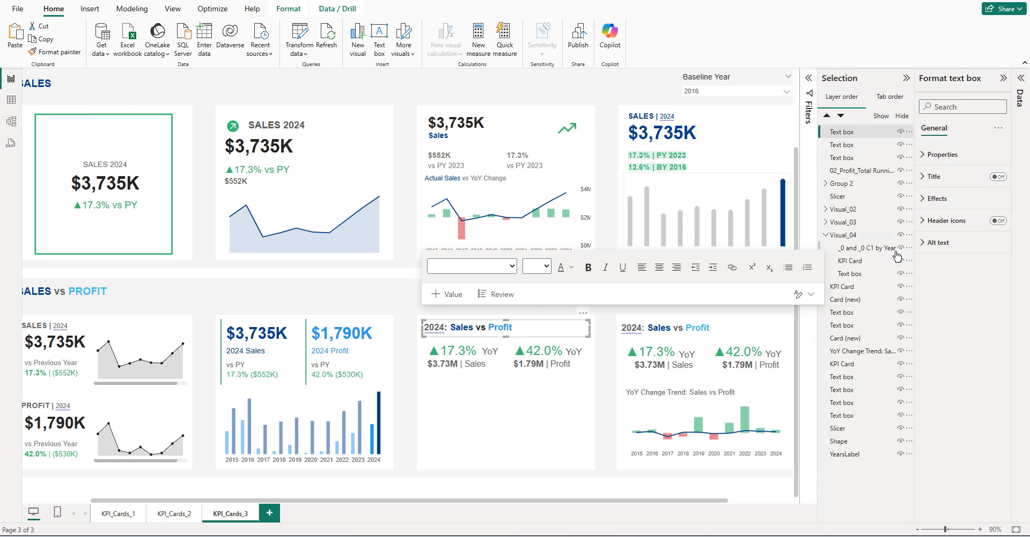
pyautogui.click(944, 200)
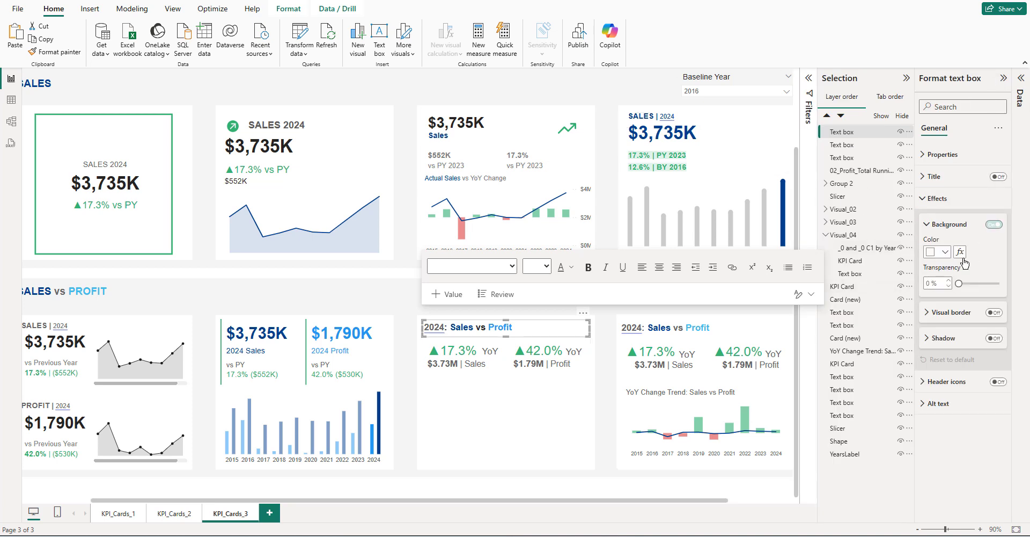
pyautogui.click(993, 224)
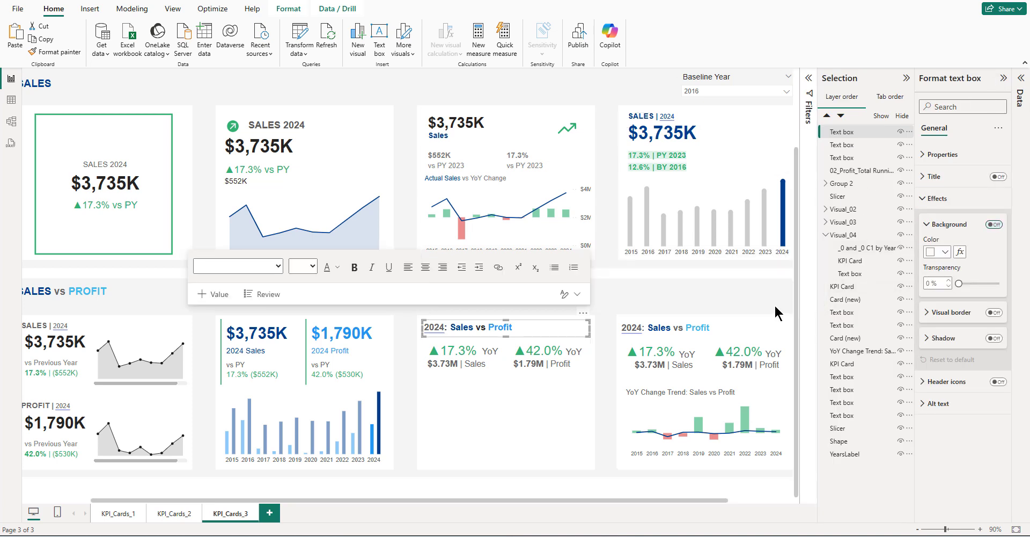
pyautogui.click(906, 78)
pyautogui.click(1004, 78)
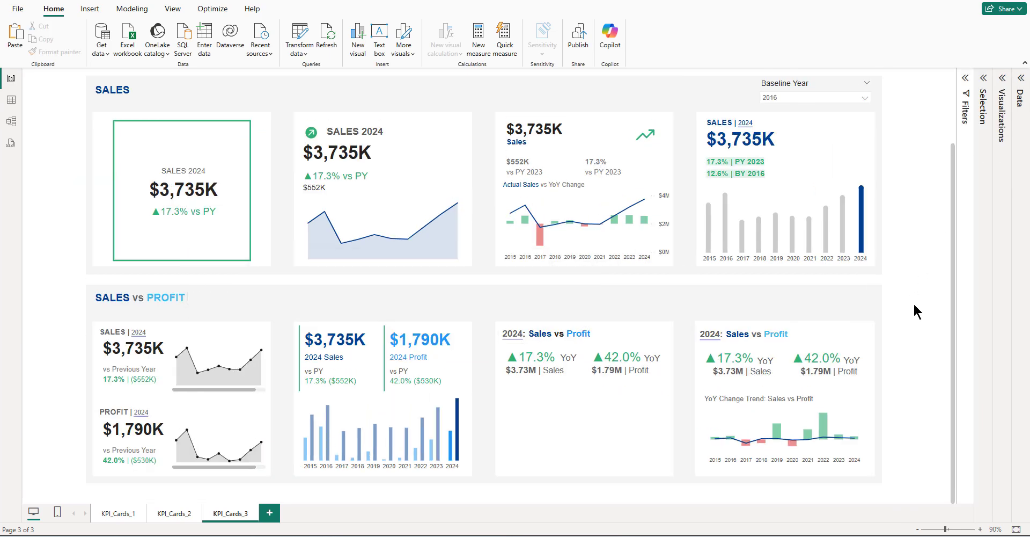
# - Extend the YoY card visual's left edge slightly to line up with the title and set its horizontal position to 982
pyautogui.click(578, 371)
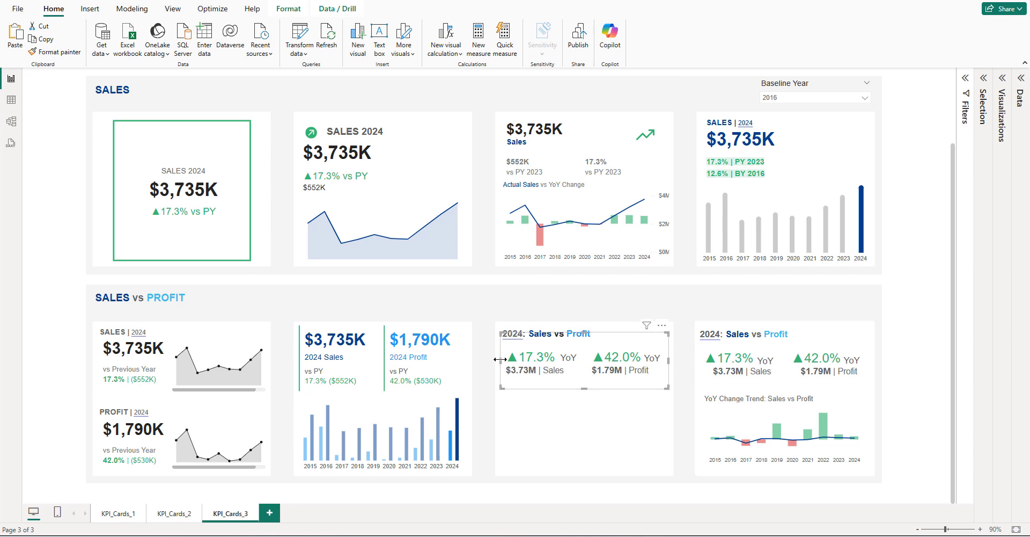
pyautogui.moveTo(500, 359); pyautogui.dragTo(495, 360)
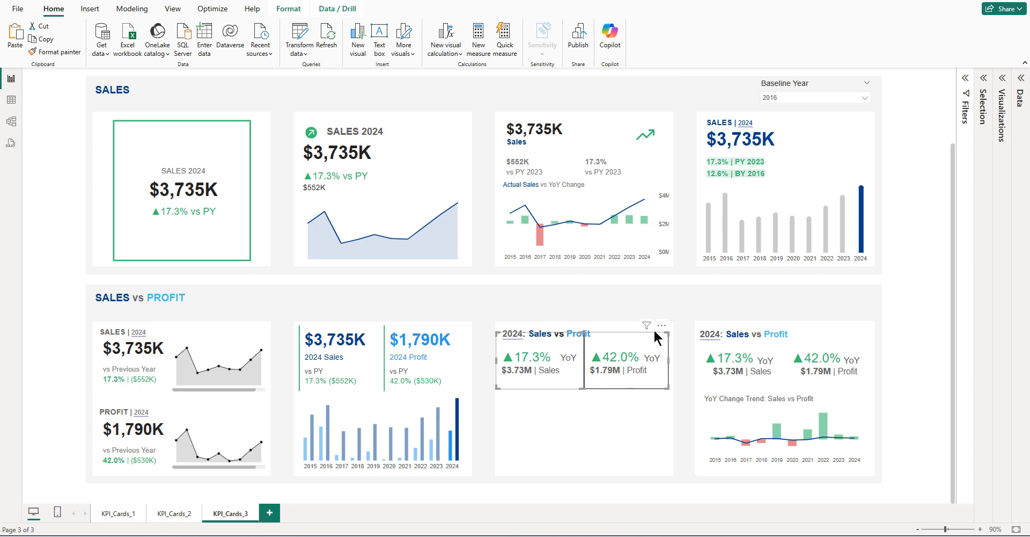
pyautogui.click(1002, 112)
pyautogui.click(963, 106)
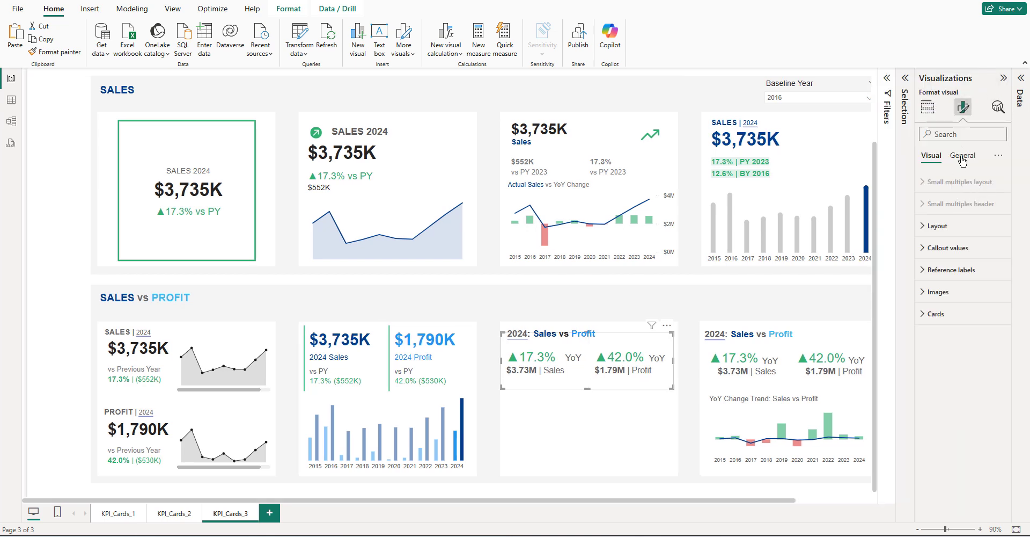
pyautogui.click(962, 160)
pyautogui.click(943, 182)
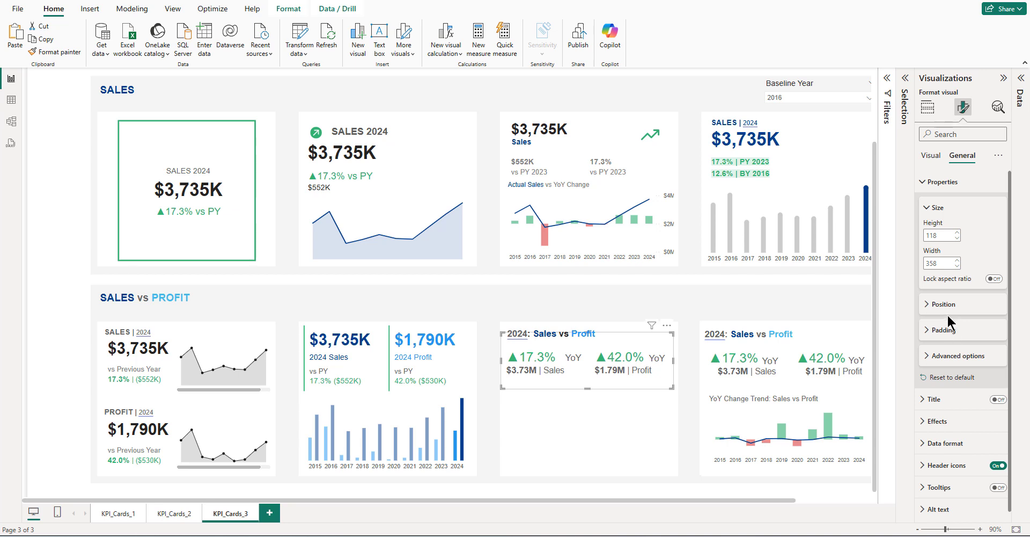
pyautogui.click(946, 328)
pyautogui.click(944, 329)
pyautogui.click(944, 304)
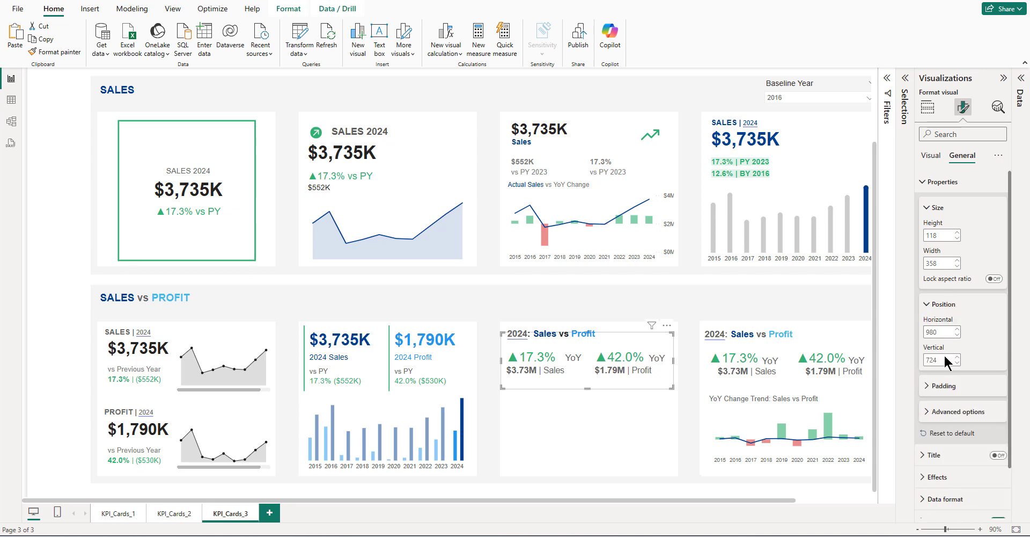
pyautogui.doubleClick(939, 331)
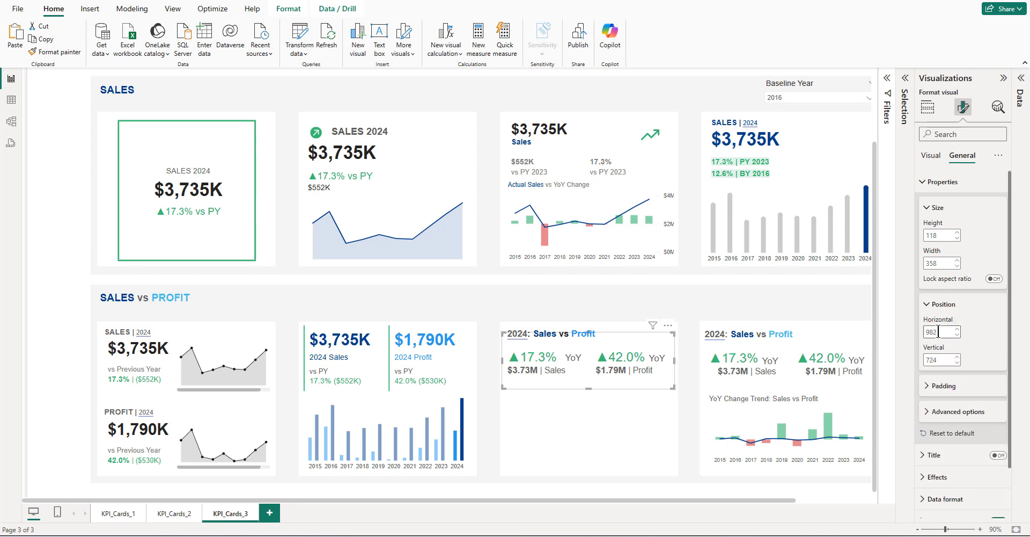
pyautogui.click(681, 370)
# - Copy the Actual Sales vs YoY Change combo chart into the empty area below the YoY values in the new Sales vs Profit card
pyautogui.moveTo(710, 500); pyautogui.dragTo(820, 502)
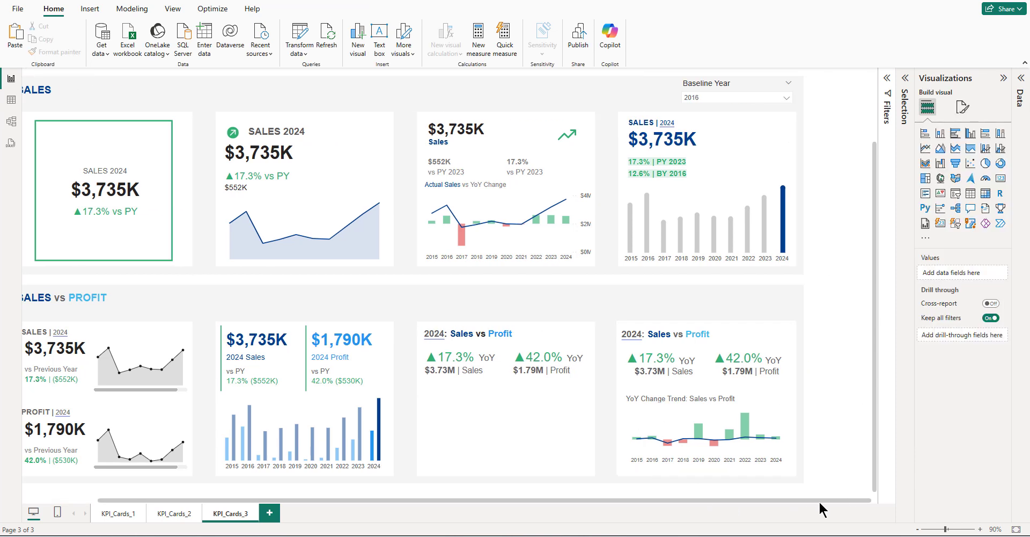
pyautogui.click(682, 422)
pyautogui.click(603, 424)
pyautogui.click(494, 212)
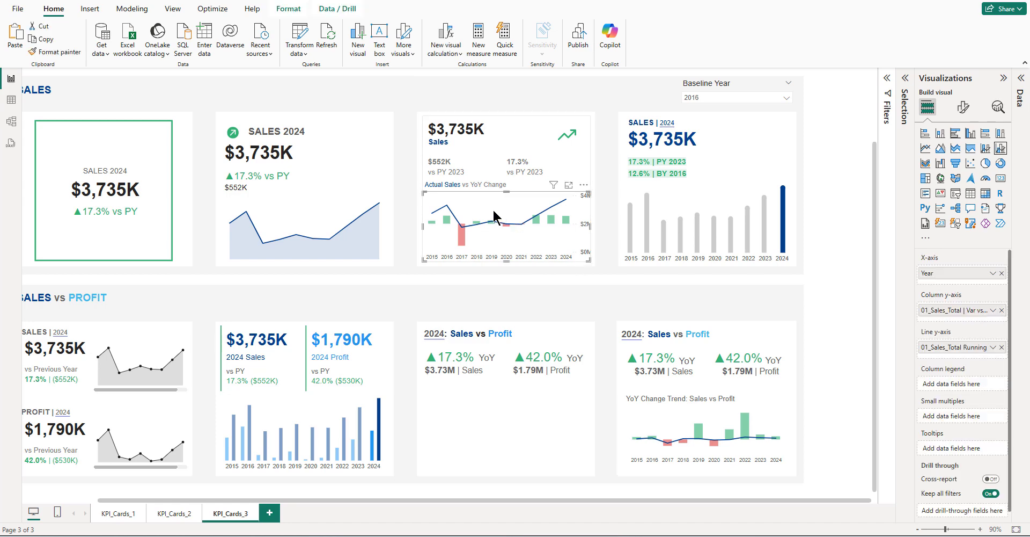
pyautogui.hotkey('ctrl', 'v')
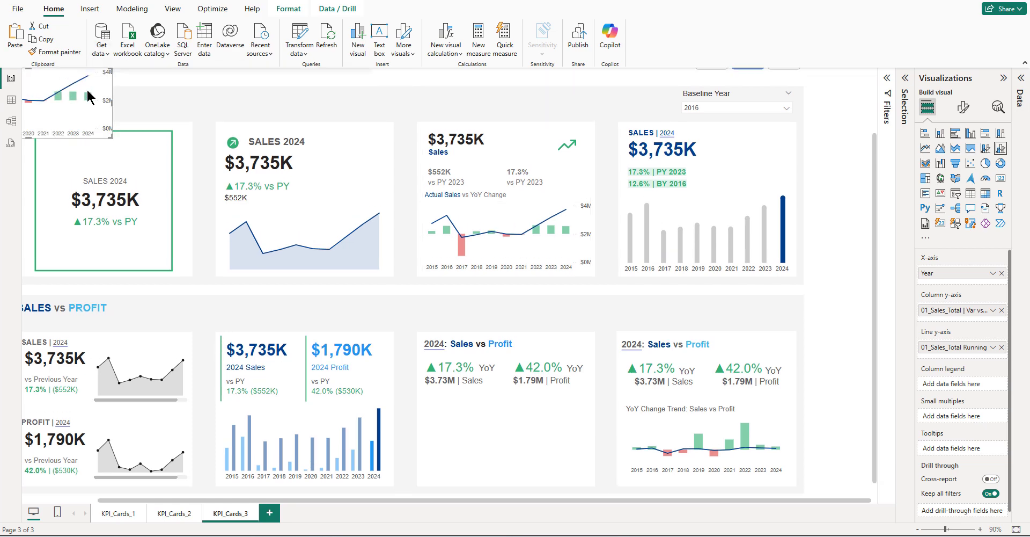
pyautogui.moveTo(88, 91); pyautogui.dragTo(566, 441)
# - Clear the copied chart's column and line values and put 01_Sales_Total | Var% vs PY Running on the line y-axis
pyautogui.click(1002, 309)
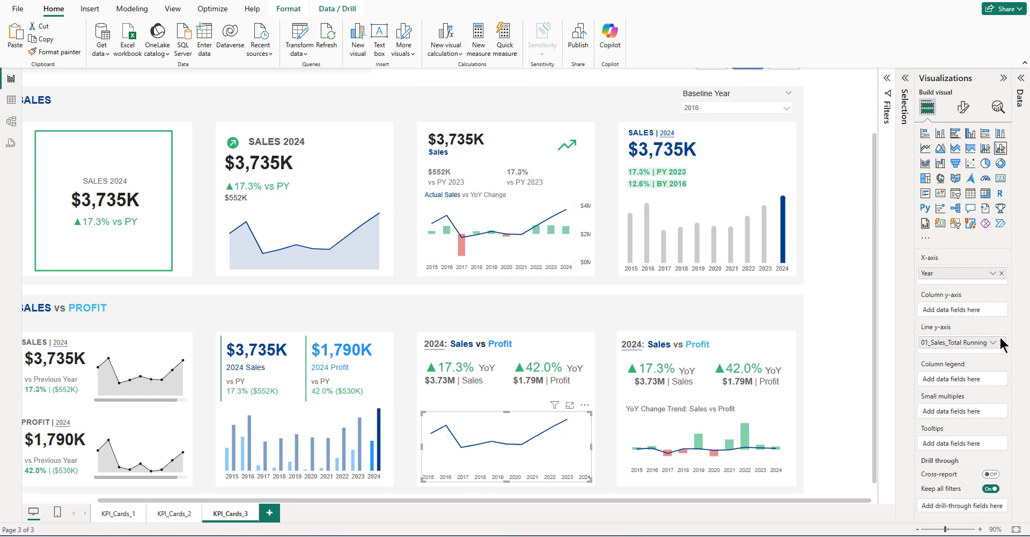
pyautogui.click(1001, 343)
pyautogui.click(1021, 78)
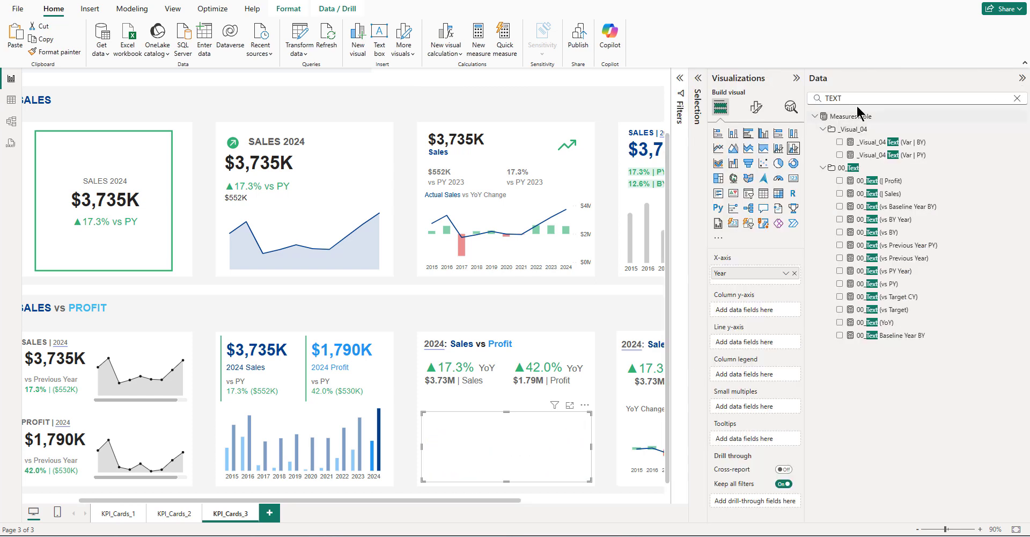
pyautogui.click(855, 98)
pyautogui.doubleClick(855, 98)
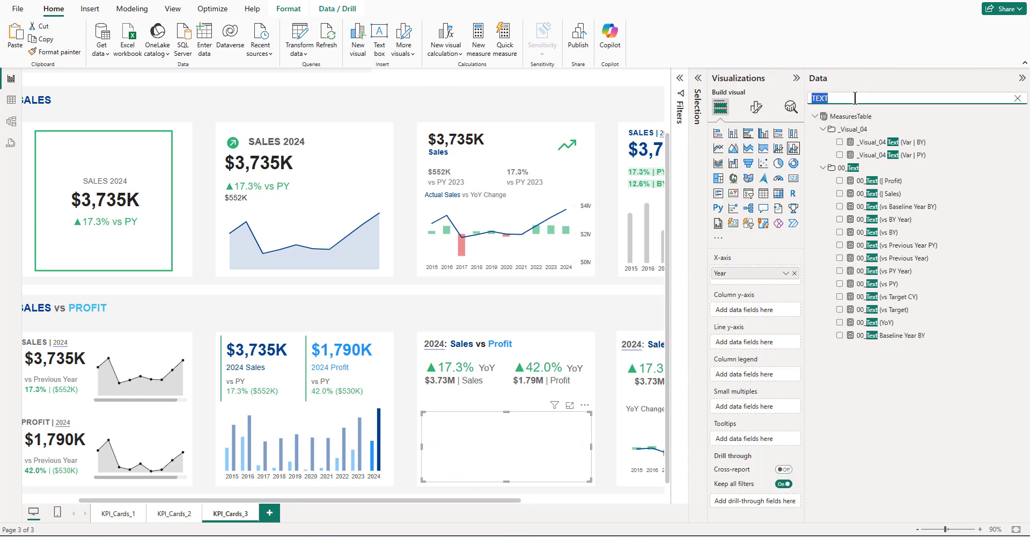
pyautogui.write('var')
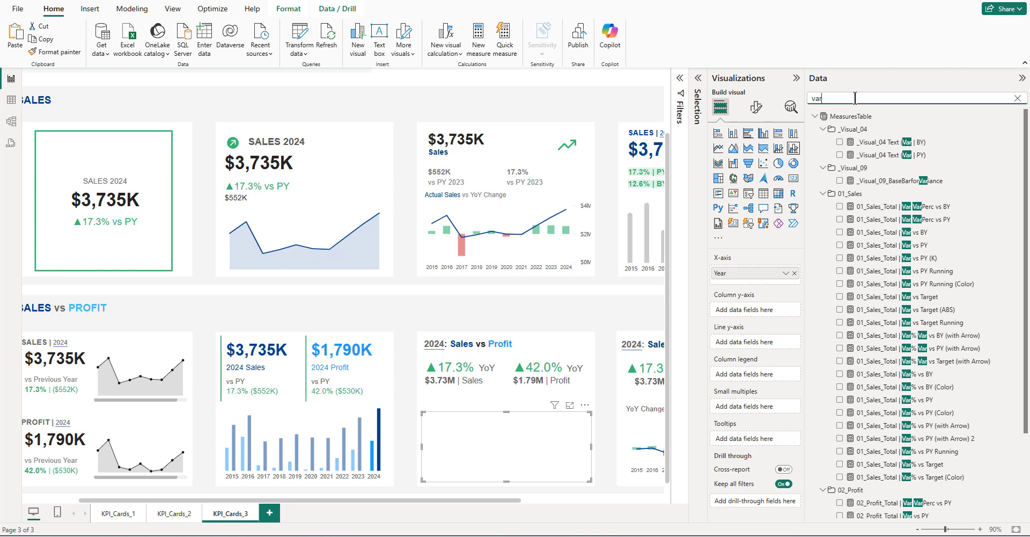
pyautogui.write('%')
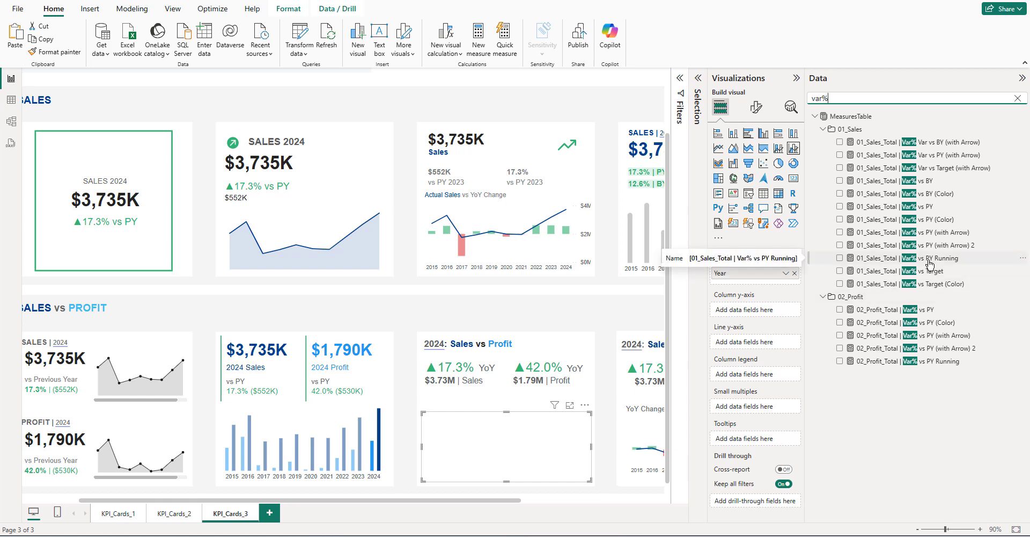
pyautogui.moveTo(930, 263); pyautogui.dragTo(779, 346)
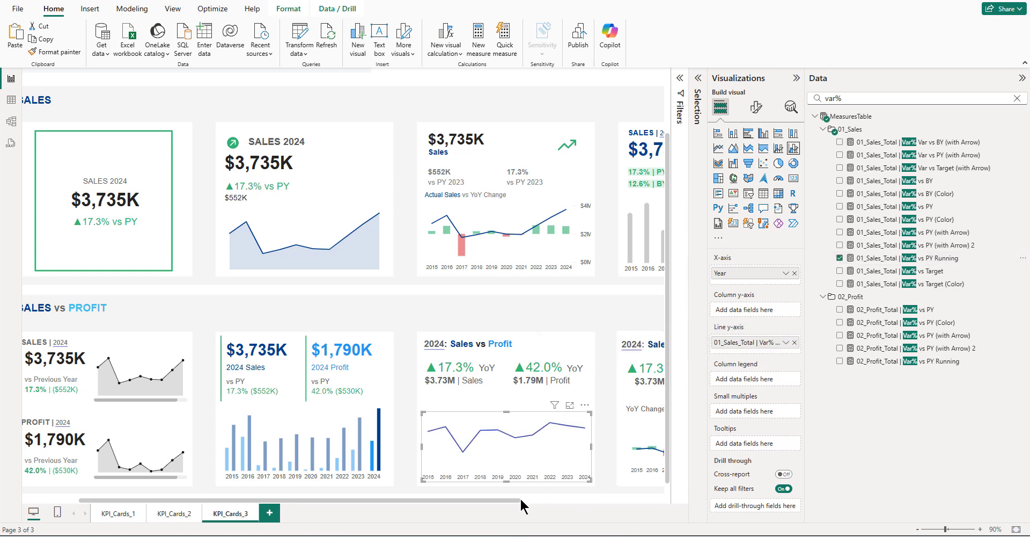
# - Put 02_Profit_Total | Var% vs PY Running on the column y-axis and extend the chart's upper edge to make it taller
pyautogui.moveTo(518, 500); pyautogui.dragTo(614, 503)
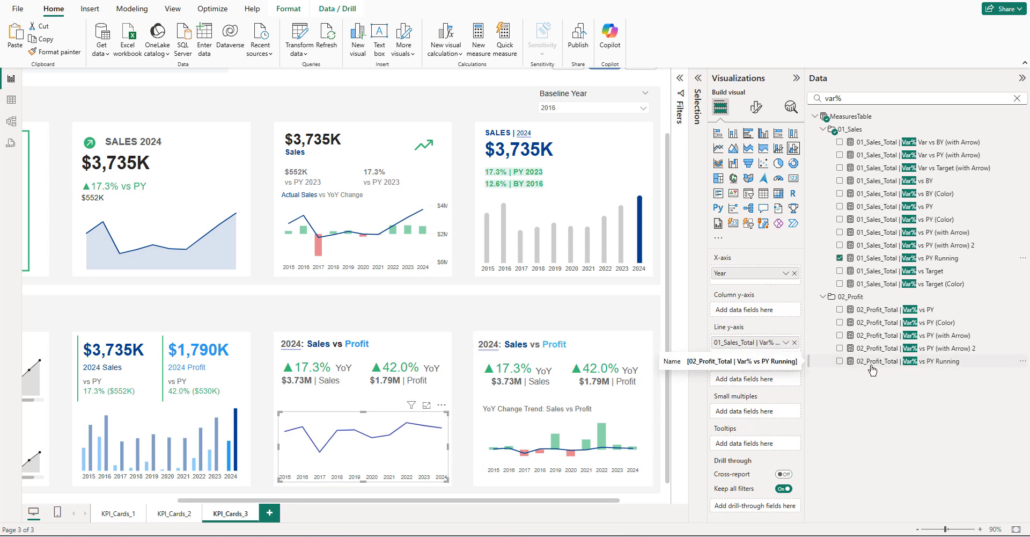
pyautogui.moveTo(928, 367); pyautogui.dragTo(743, 311)
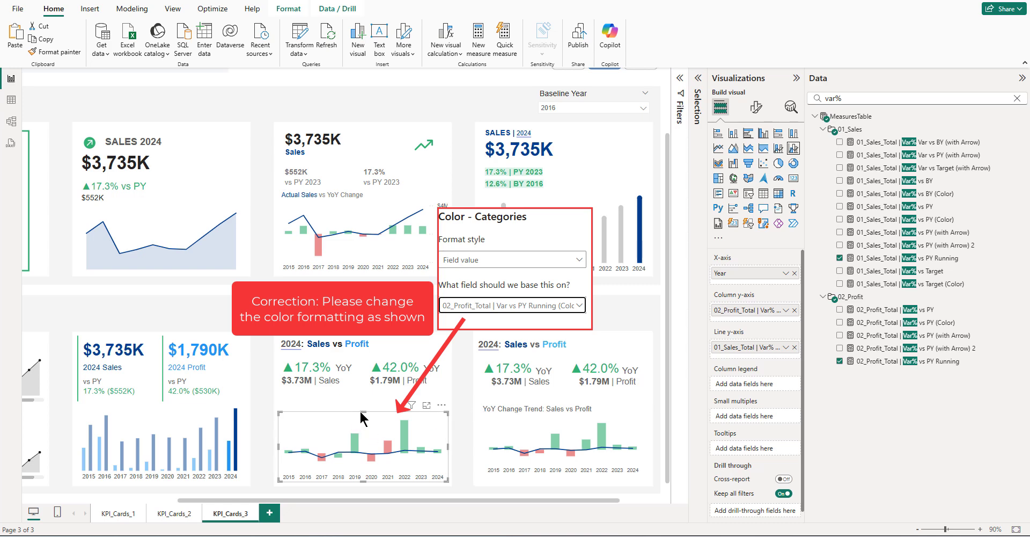
pyautogui.moveTo(364, 413); pyautogui.dragTo(360, 398)
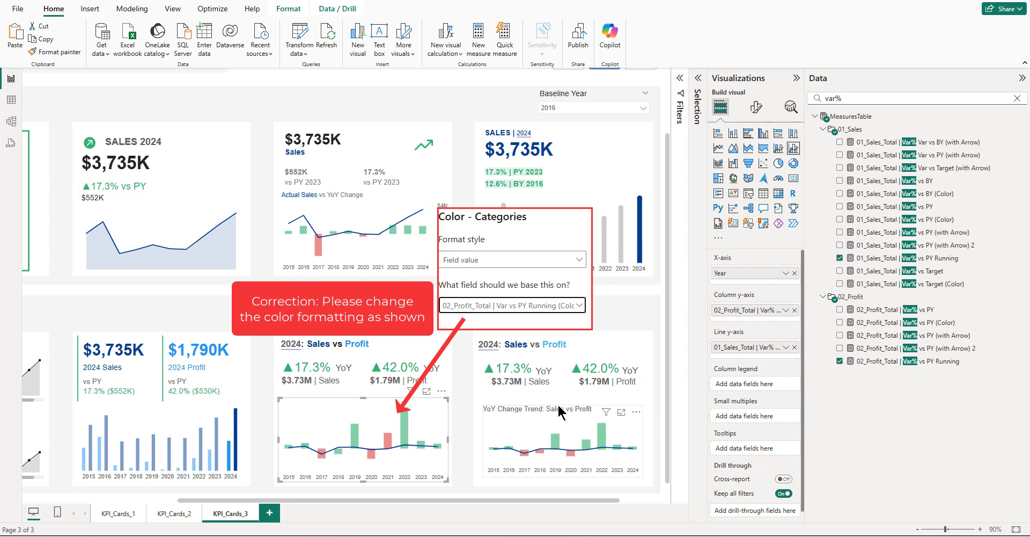
# - Turn on the trend chart's title and set its text to "YoY Change Trend: Sales vs Profit"
pyautogui.click(756, 106)
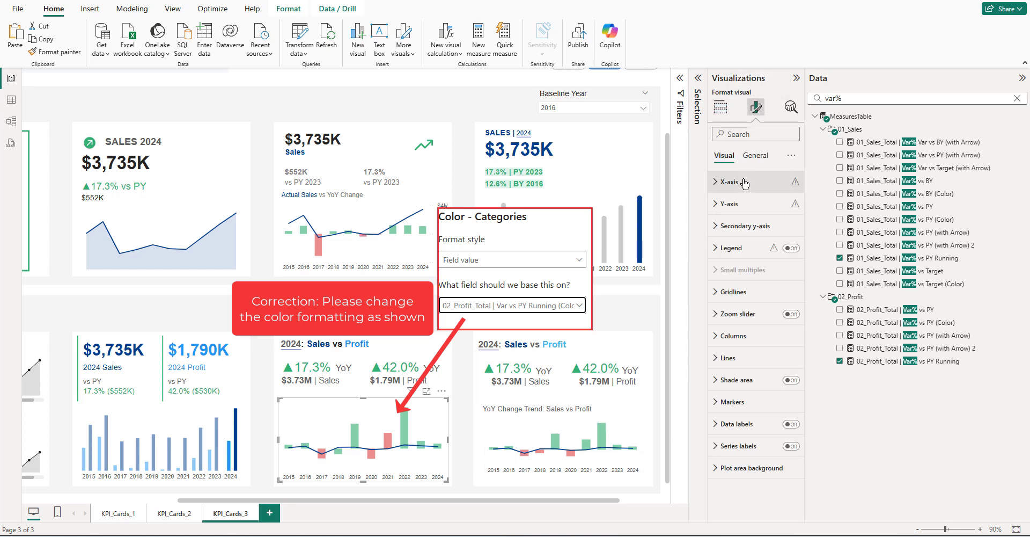
pyautogui.click(756, 155)
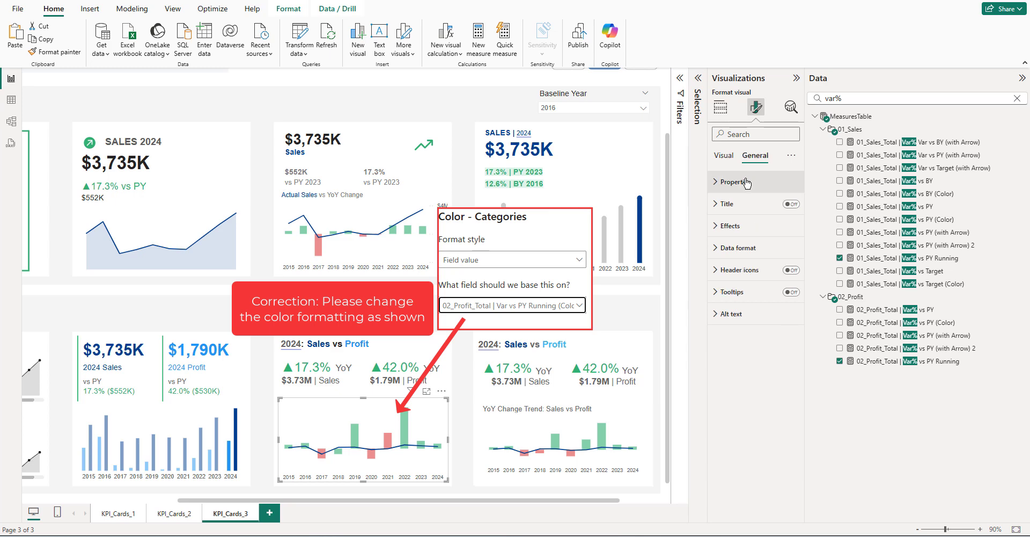
pyautogui.click(731, 203)
pyautogui.click(790, 203)
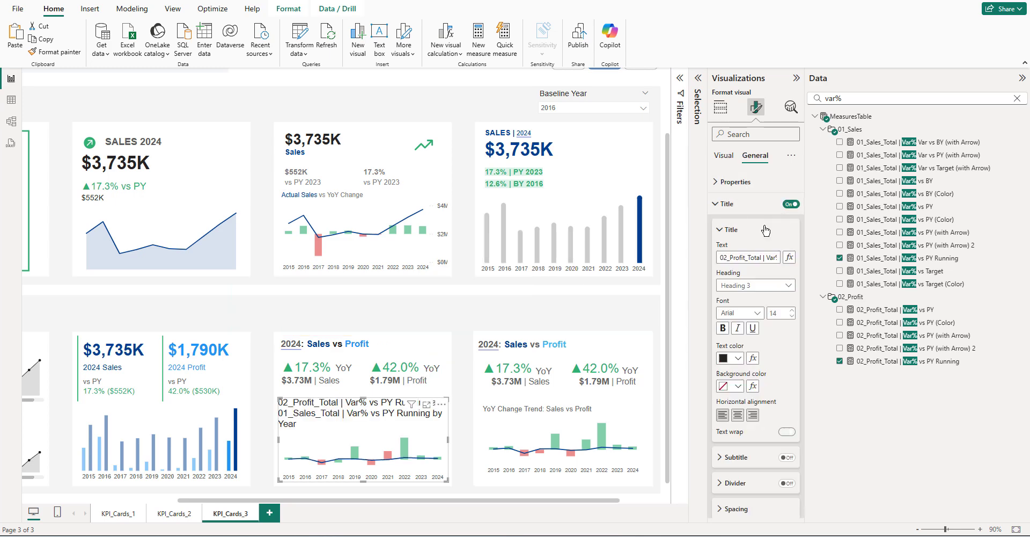
pyautogui.click(763, 258)
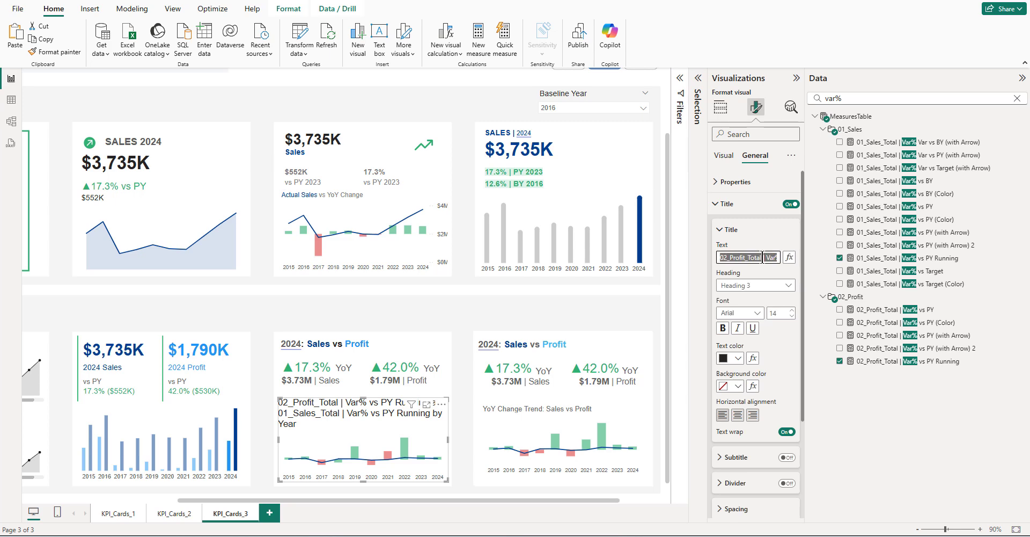
pyautogui.write('YoY C')
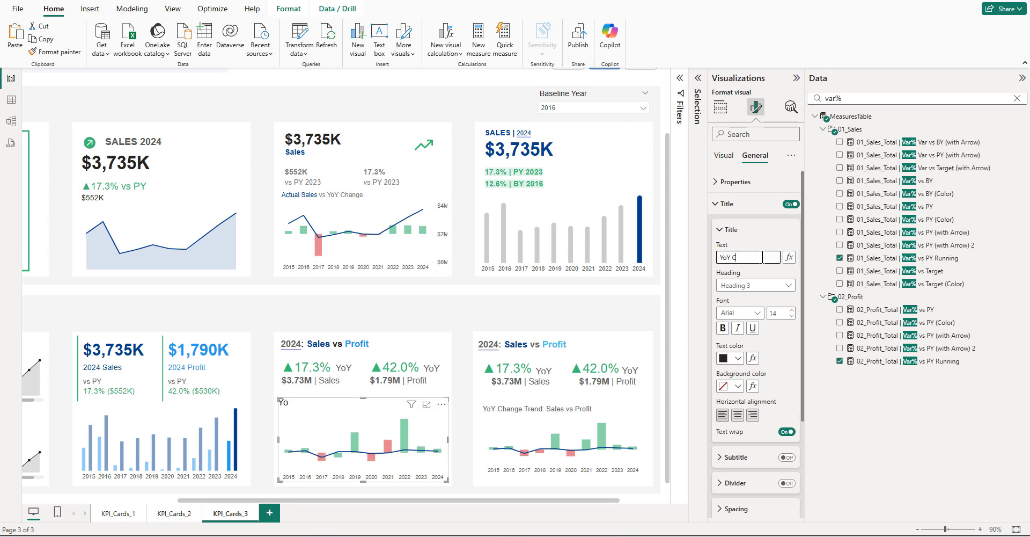
pyautogui.write('hange')
pyautogui.press('BackSpace')
pyautogui.write('ge Trend: Sales vs Profit')
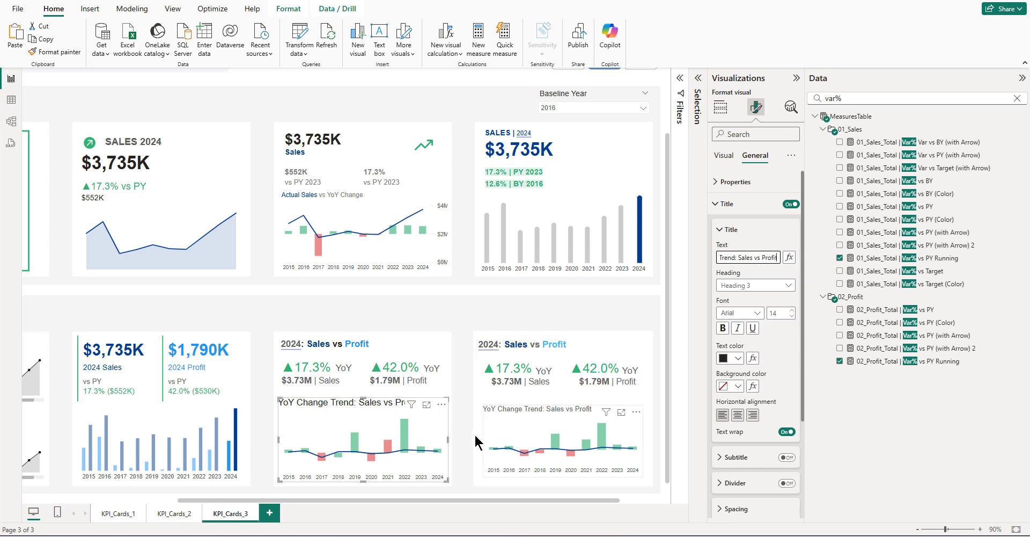
# - Colour the trend chart's title dark grey and reduce its font size to match the reference chart's title
pyautogui.click(727, 364)
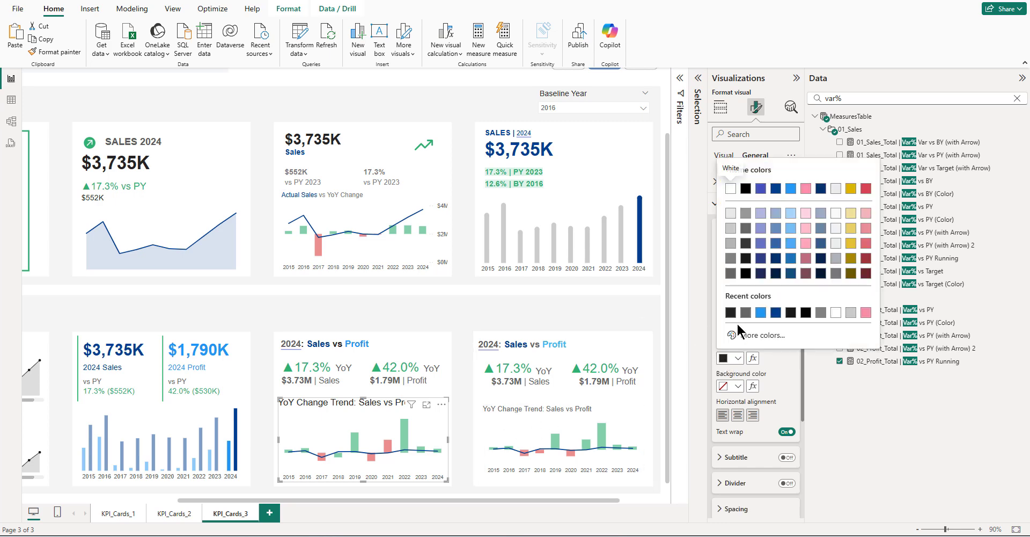
pyautogui.click(738, 328)
pyautogui.doubleClick(779, 313)
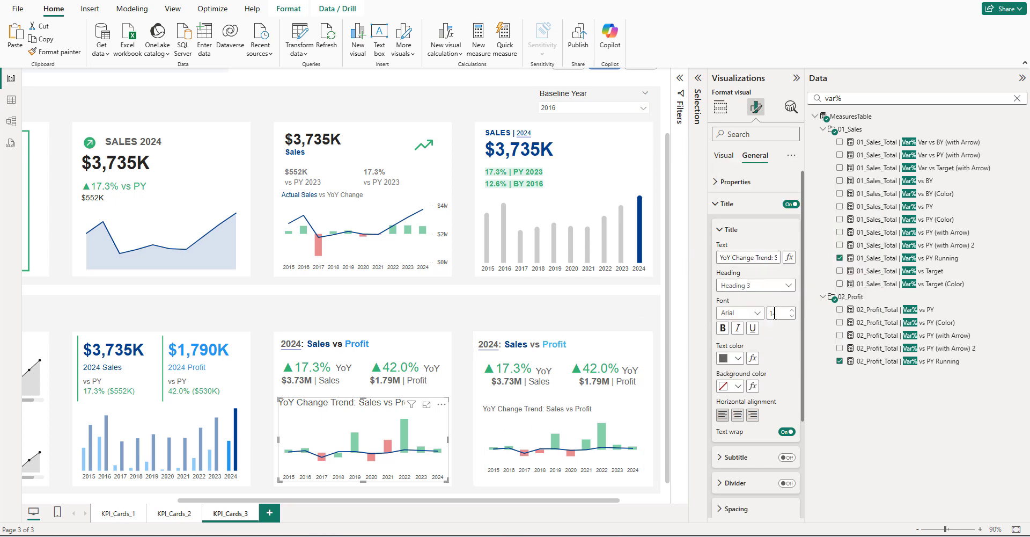
pyautogui.write('13')
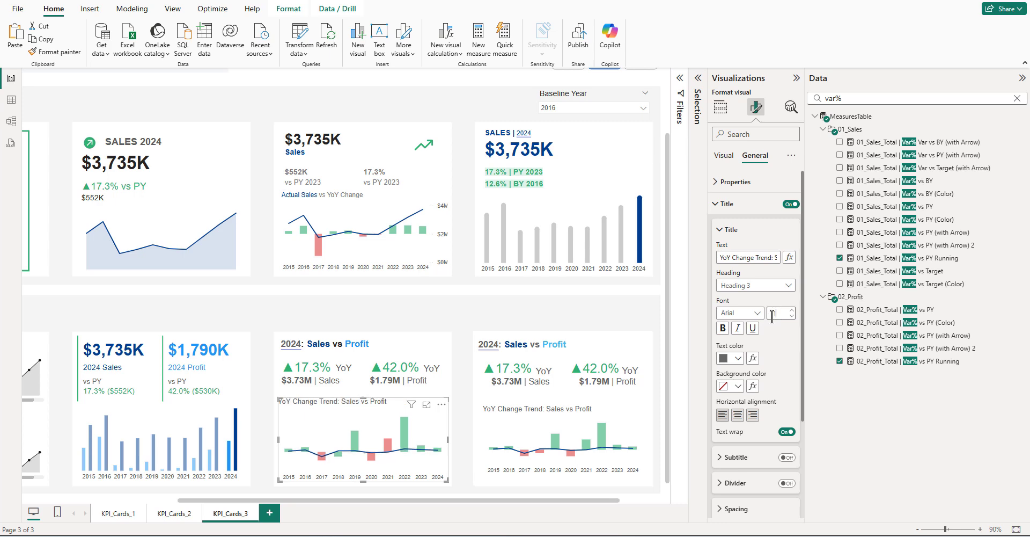
pyautogui.click(463, 424)
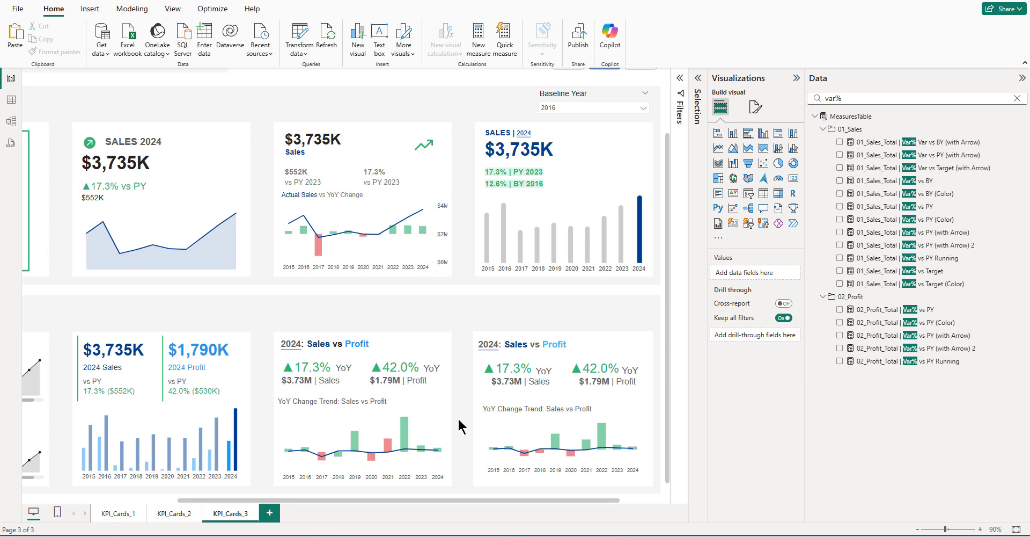
pyautogui.click(301, 432)
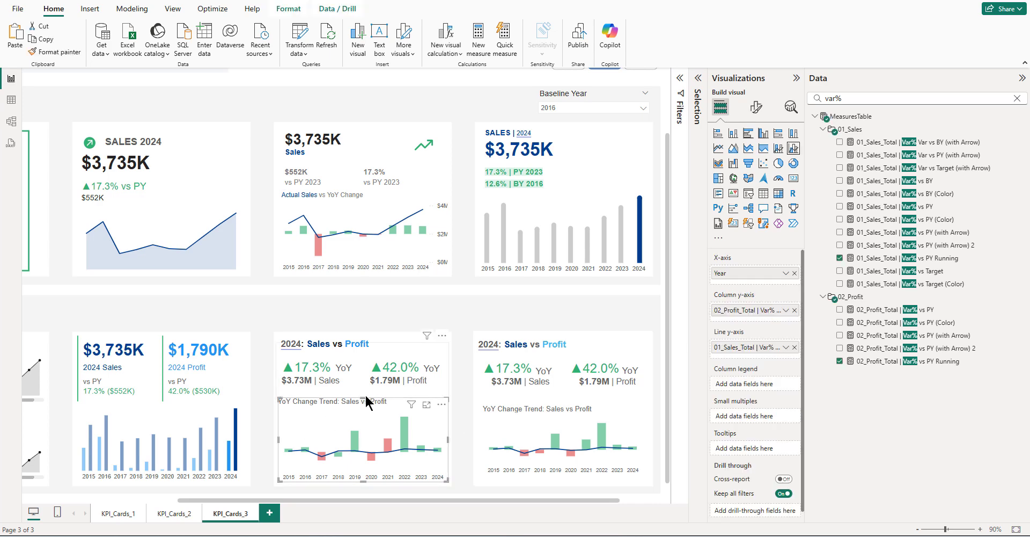
pyautogui.click(462, 388)
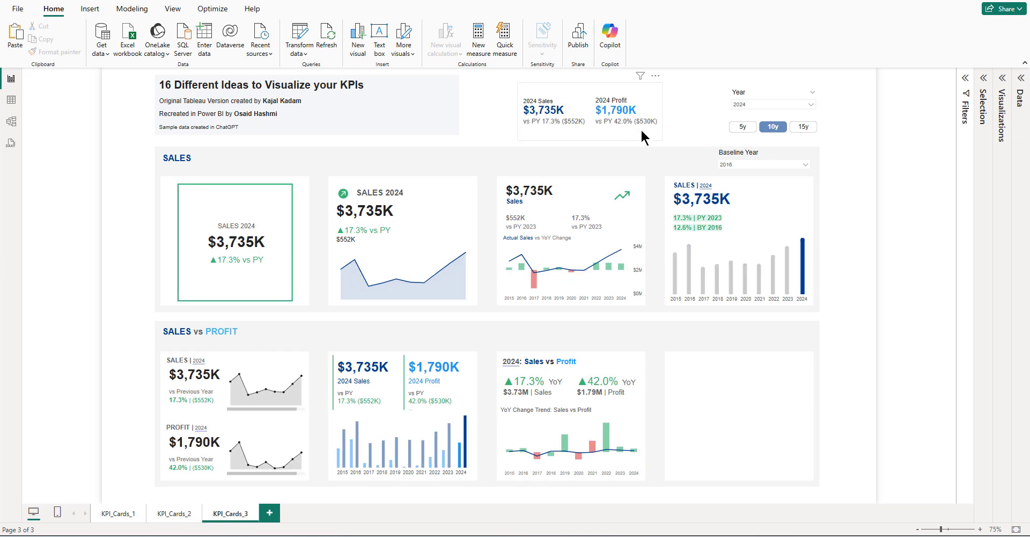
# - Duplicate the $3,735K and $1,790K Sales and Profit card visual into the upper part of the empty fourth Sales vs Profit slot
pyautogui.click(387, 396)
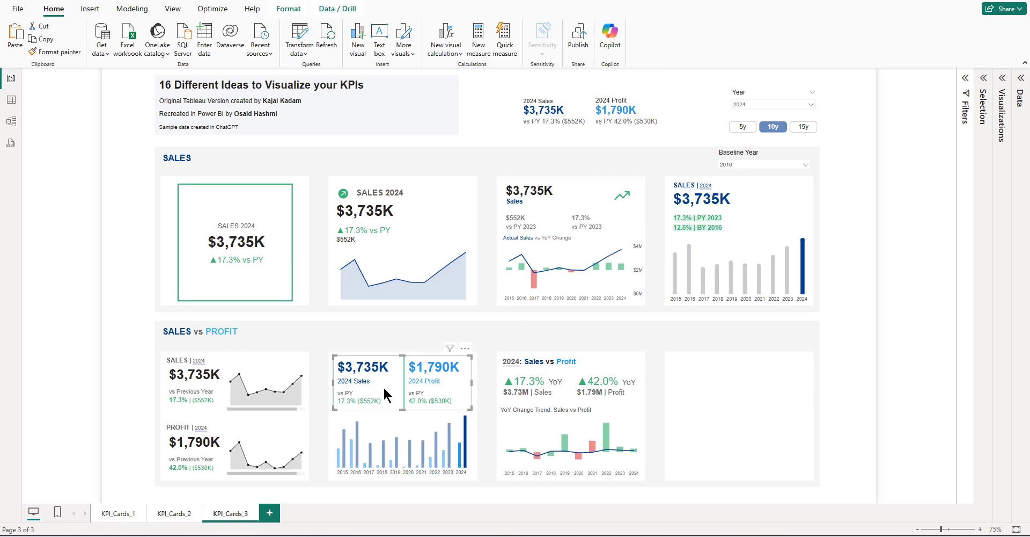
pyautogui.hotkey('ctrl', 'c')
pyautogui.hotkey('ctrl', 'v')
pyautogui.moveTo(468, 357); pyautogui.dragTo(800, 360)
# - Turn off the card border for all series in the duplicated Sales and Profit card visual
pyautogui.click(1002, 81)
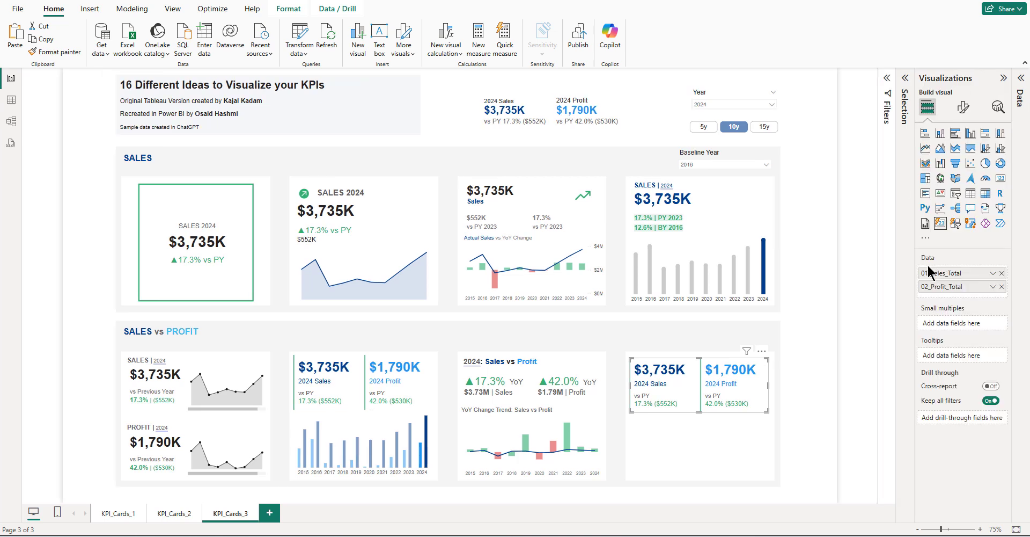
pyautogui.click(964, 107)
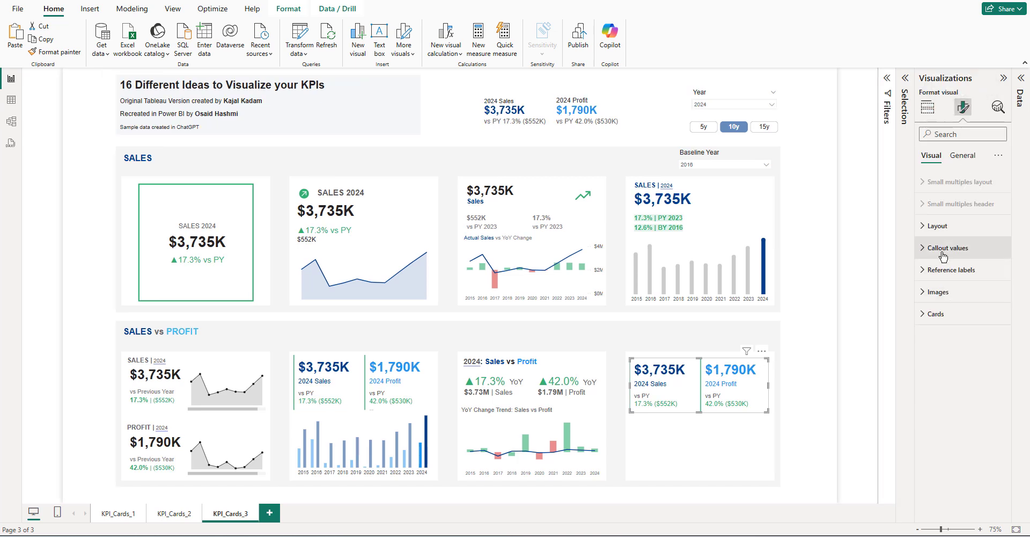
pyautogui.click(946, 314)
pyautogui.scroll(-3, 965, 459)
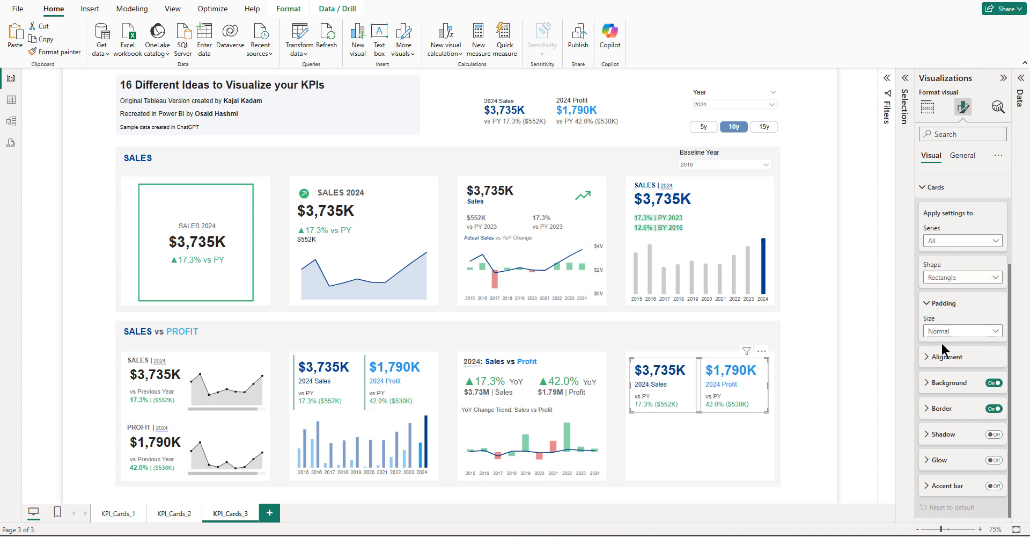
pyautogui.click(993, 409)
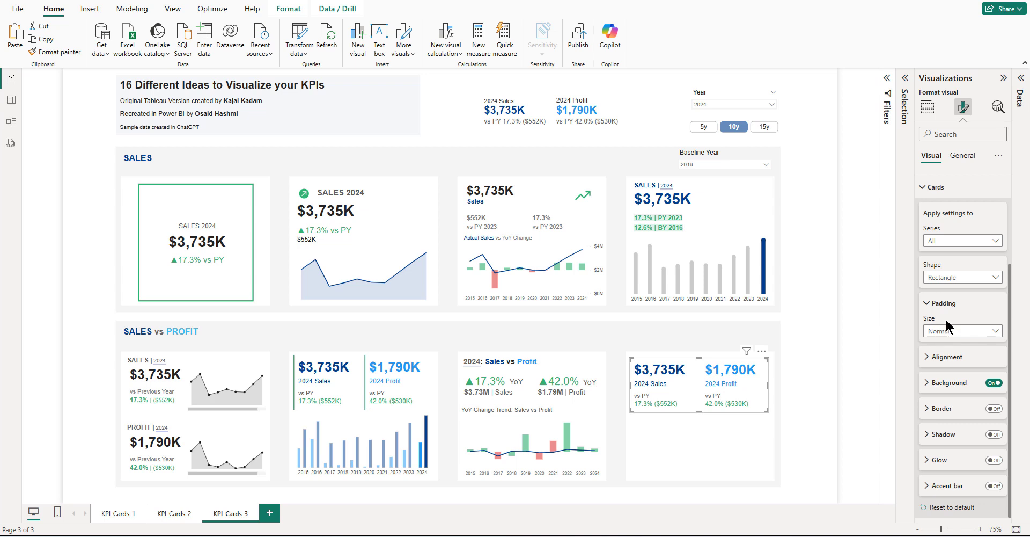
# - Place the callout labels above their values for all series in the fourth Sales vs Profit card, with 0 px spacing
pyautogui.click(936, 187)
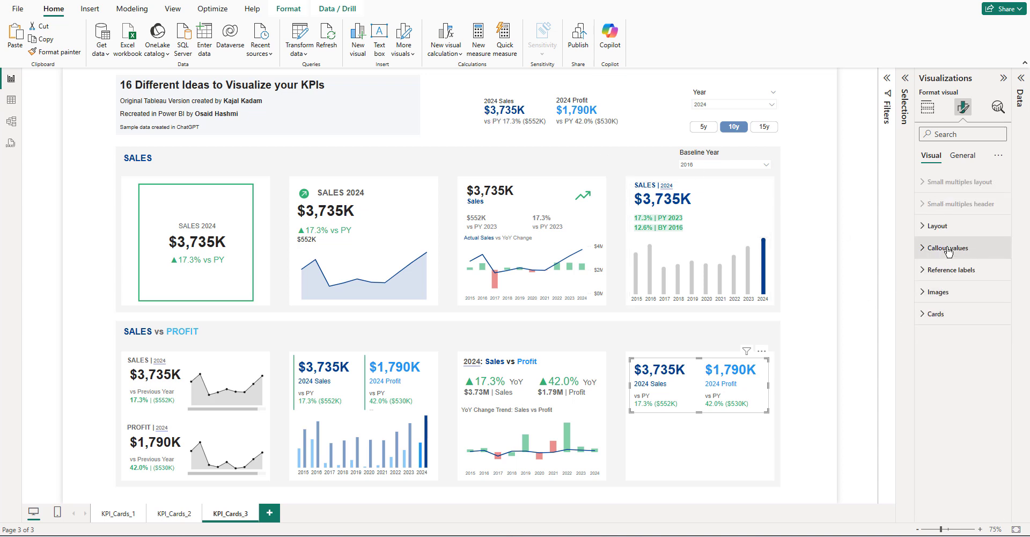
pyautogui.click(929, 247)
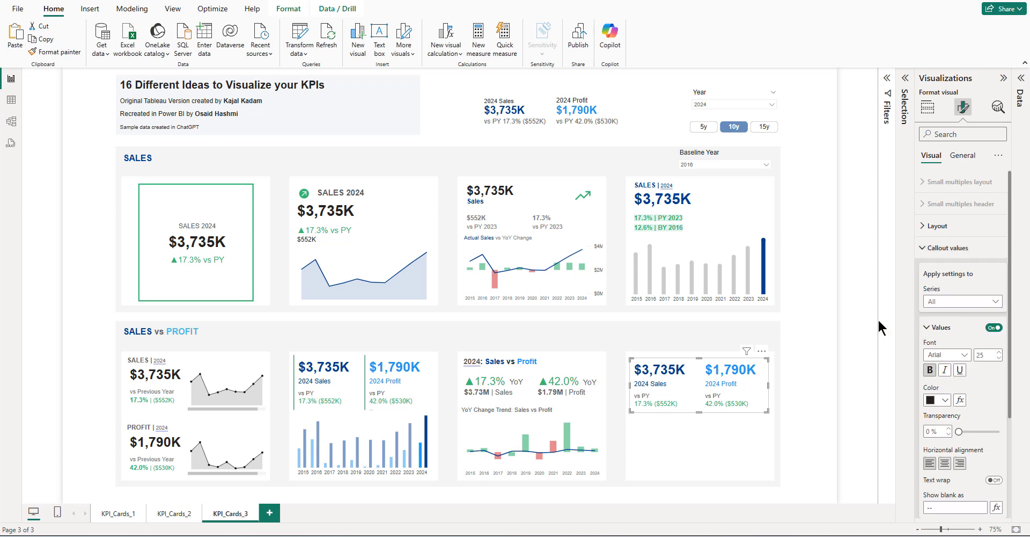
pyautogui.click(947, 304)
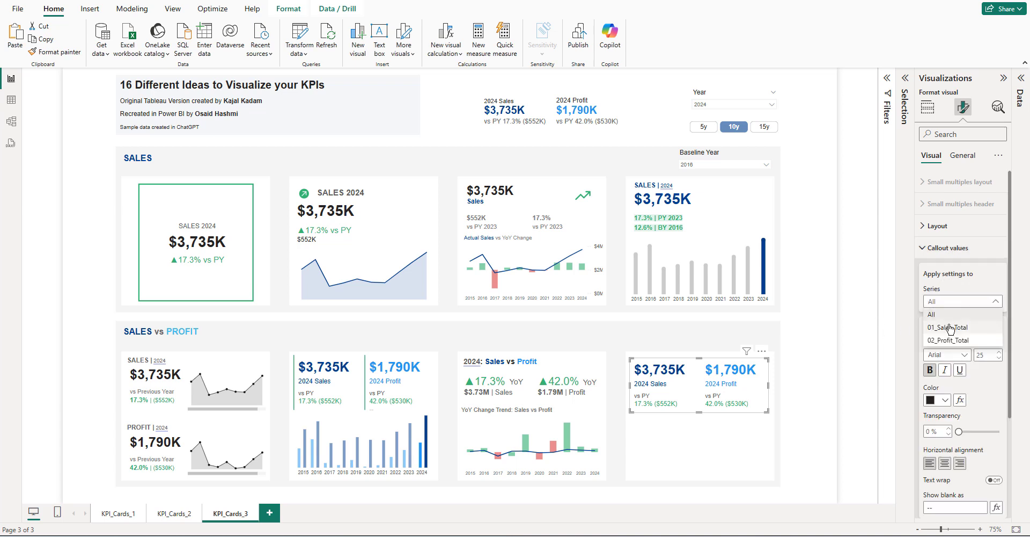
pyautogui.click(950, 328)
pyautogui.scroll(-4, 966, 392)
pyautogui.click(961, 394)
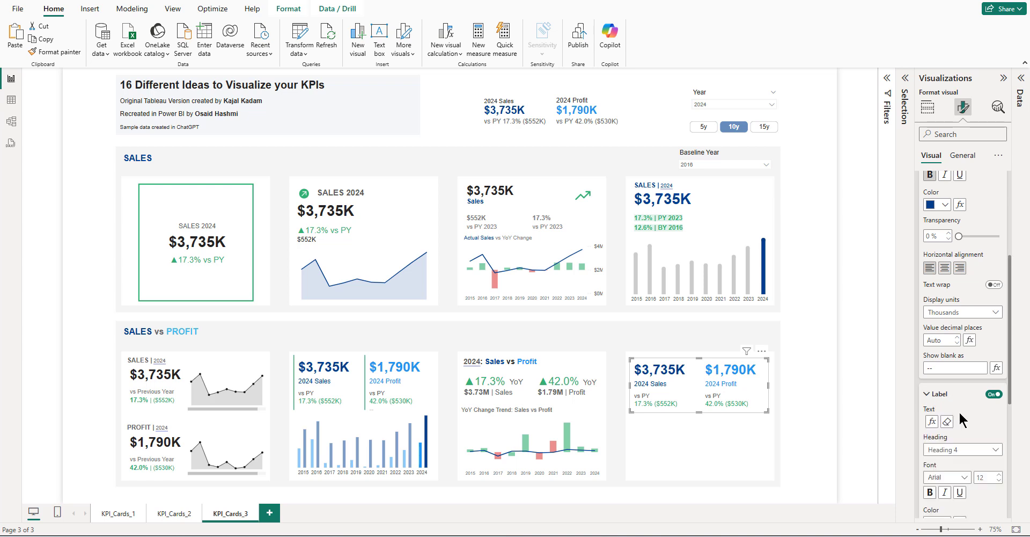
pyautogui.scroll(-3, 960, 412)
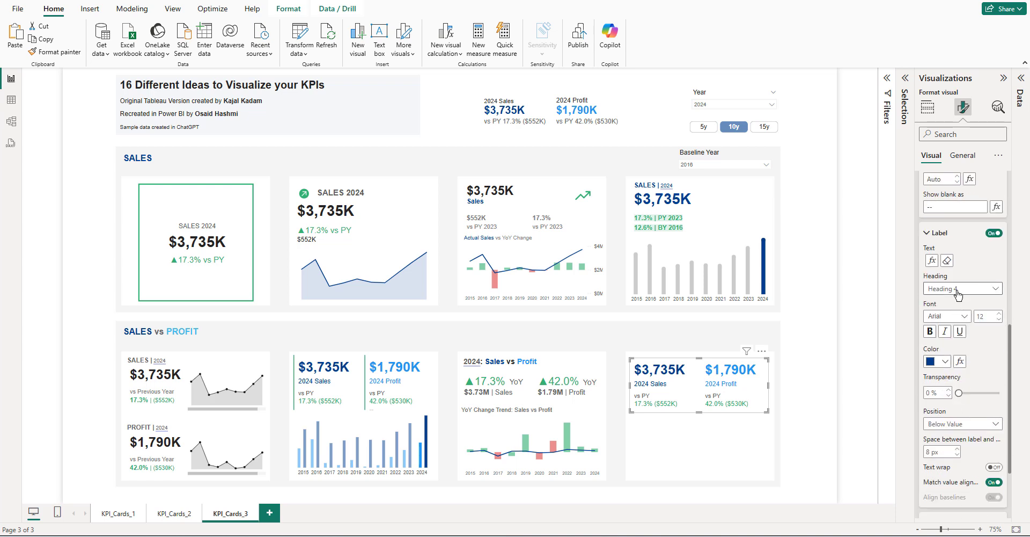
pyautogui.scroll(5, 958, 303)
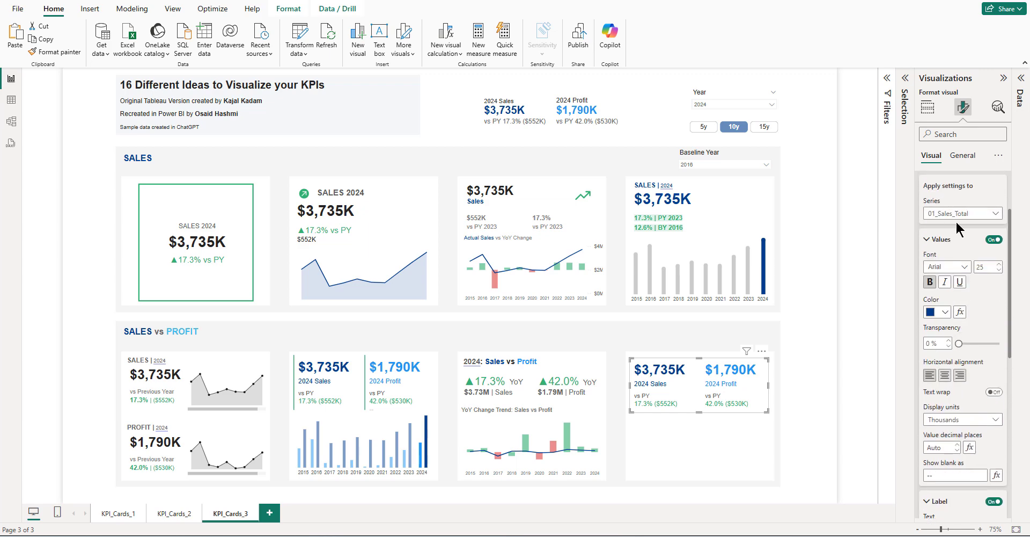
pyautogui.click(955, 215)
pyautogui.click(954, 230)
pyautogui.scroll(-6, 957, 322)
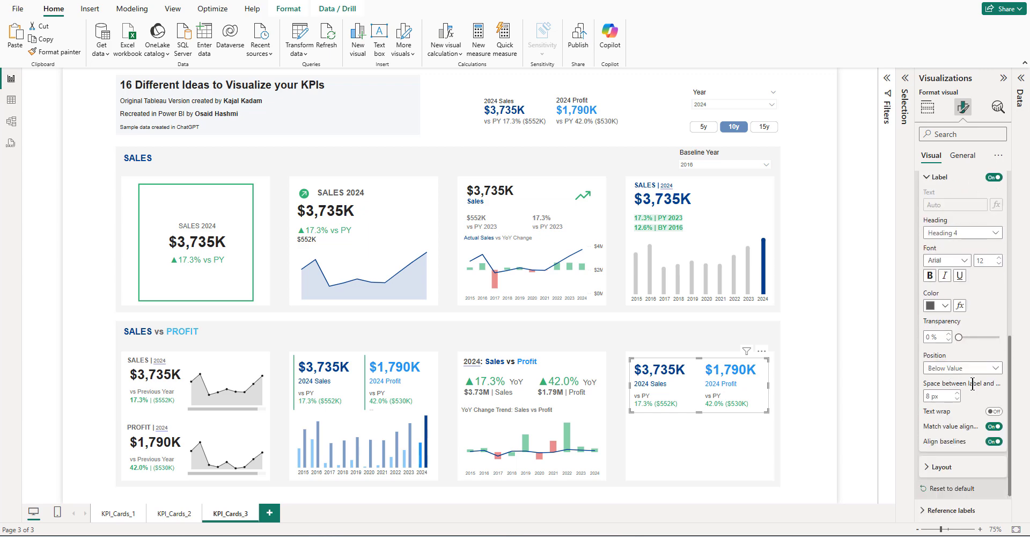
pyautogui.click(956, 368)
pyautogui.click(945, 394)
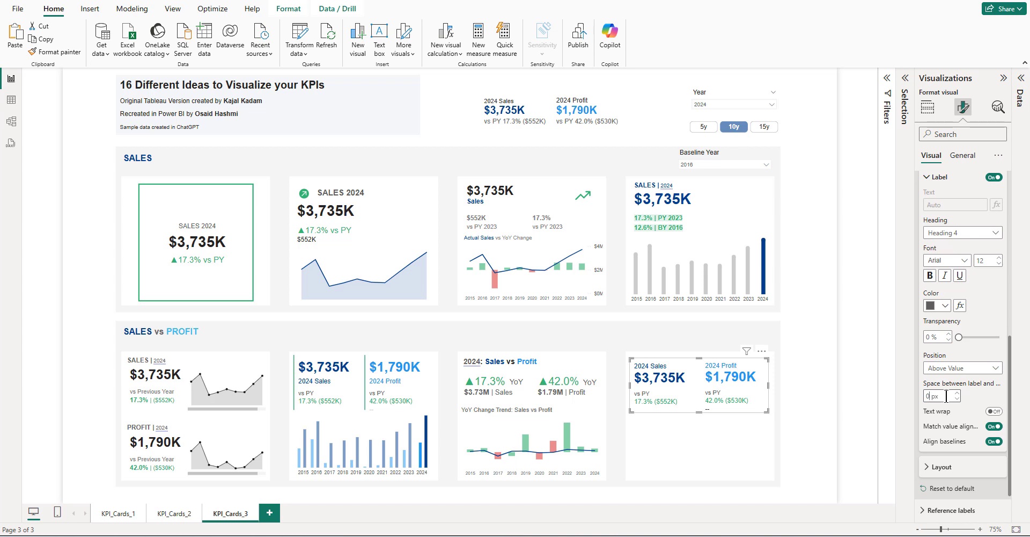
# - Recolour the 2024 Sales callout label near-black through the 01_Sales_Total series in the fourth card
pyautogui.scroll(5, 960, 322)
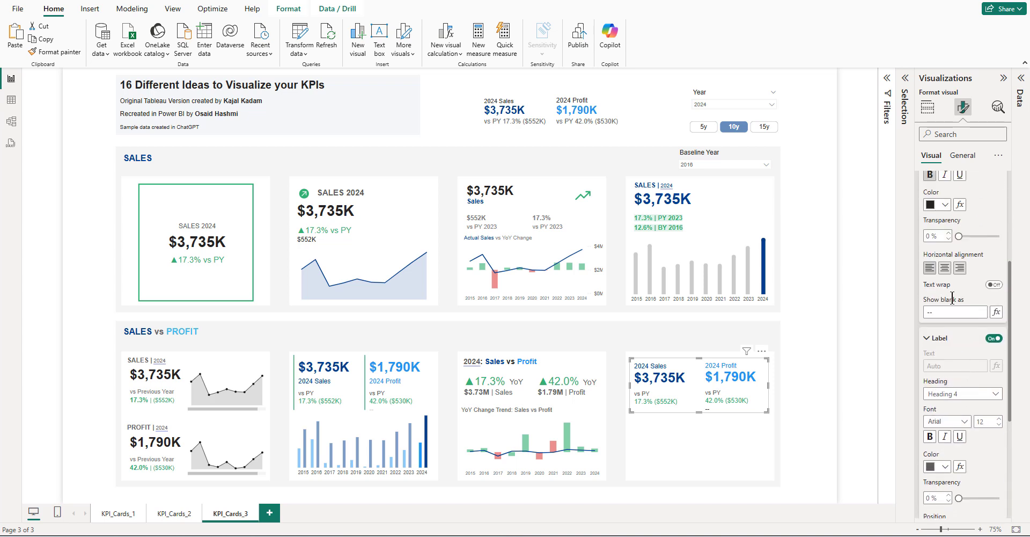
pyautogui.scroll(2, 960, 277)
pyautogui.click(945, 215)
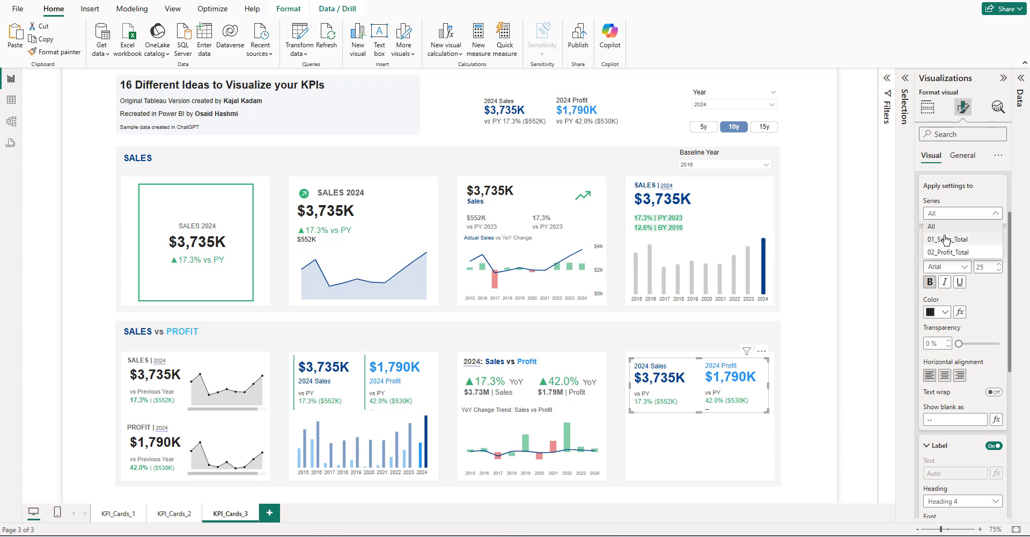
pyautogui.click(945, 240)
pyautogui.scroll(-1, 961, 420)
pyautogui.scroll(-3, 961, 424)
pyautogui.click(945, 362)
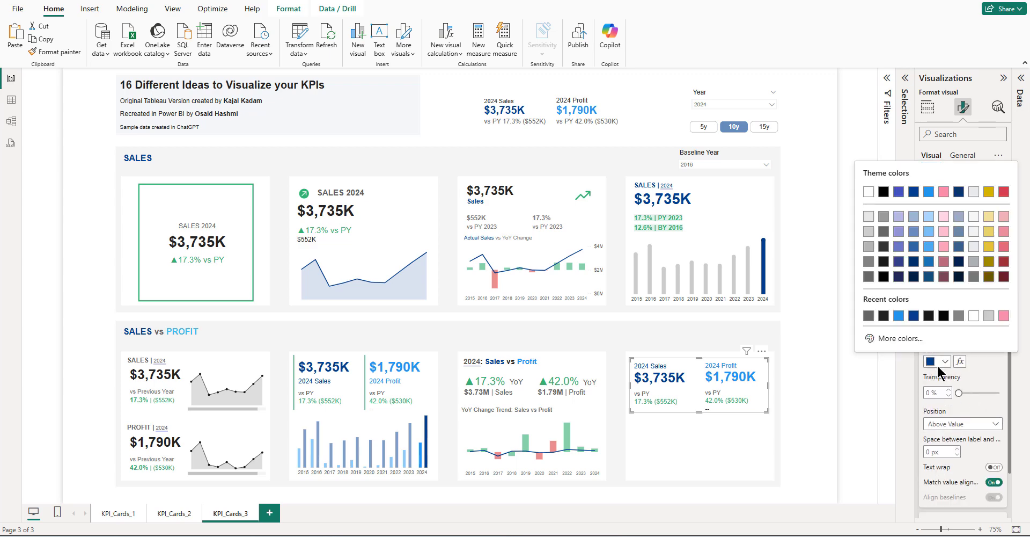
pyautogui.click(865, 284)
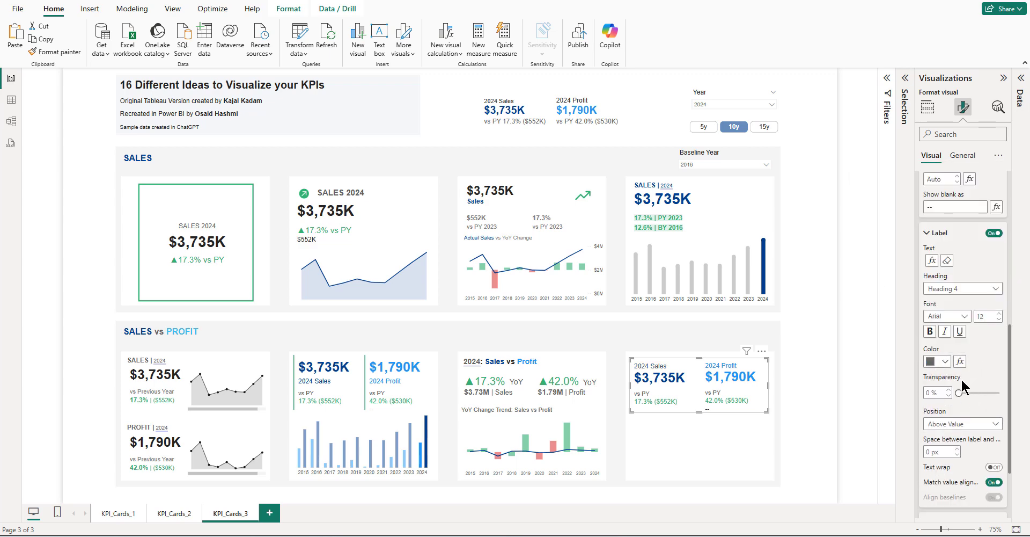
pyautogui.scroll(5, 961, 378)
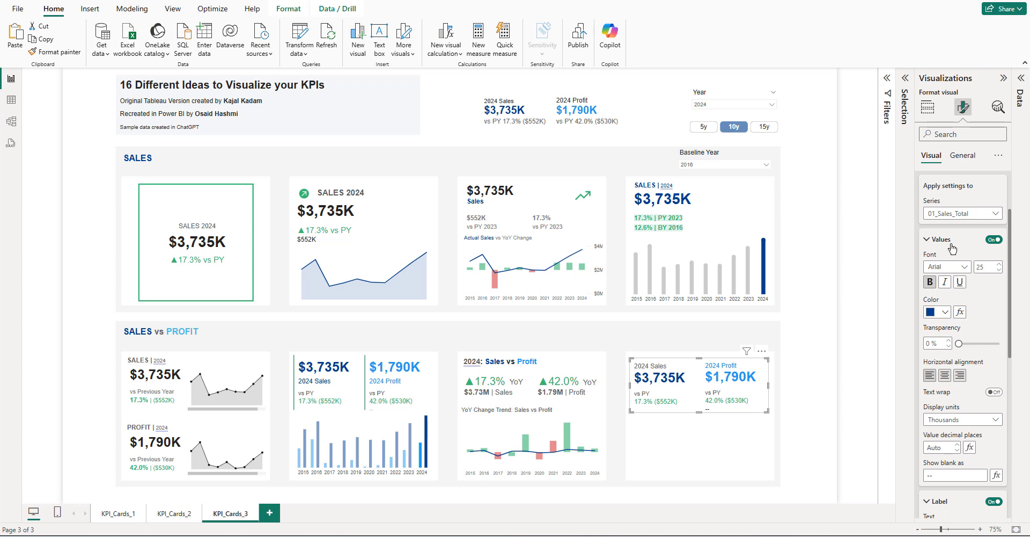
pyautogui.scroll(-4, 959, 400)
pyautogui.click(942, 414)
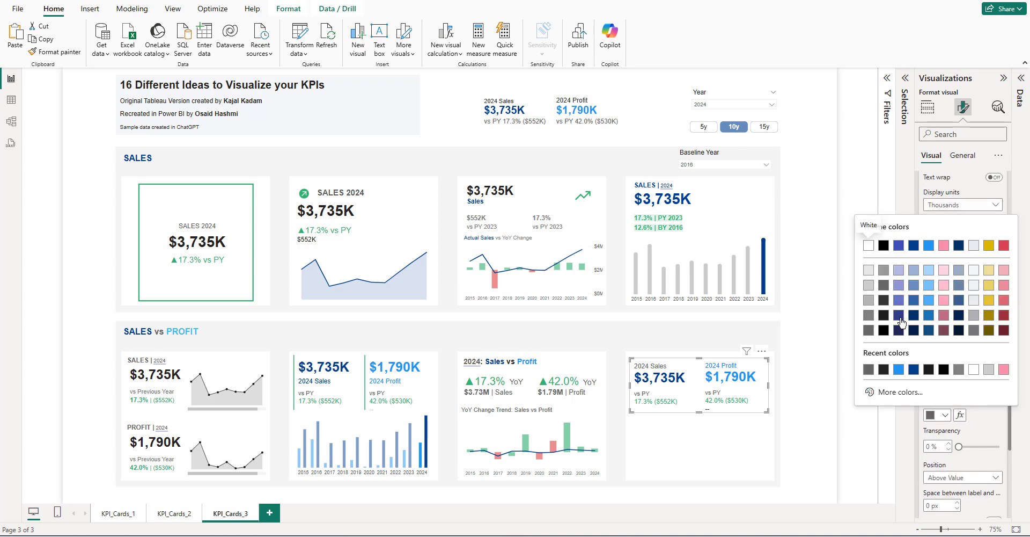
pyautogui.click(869, 329)
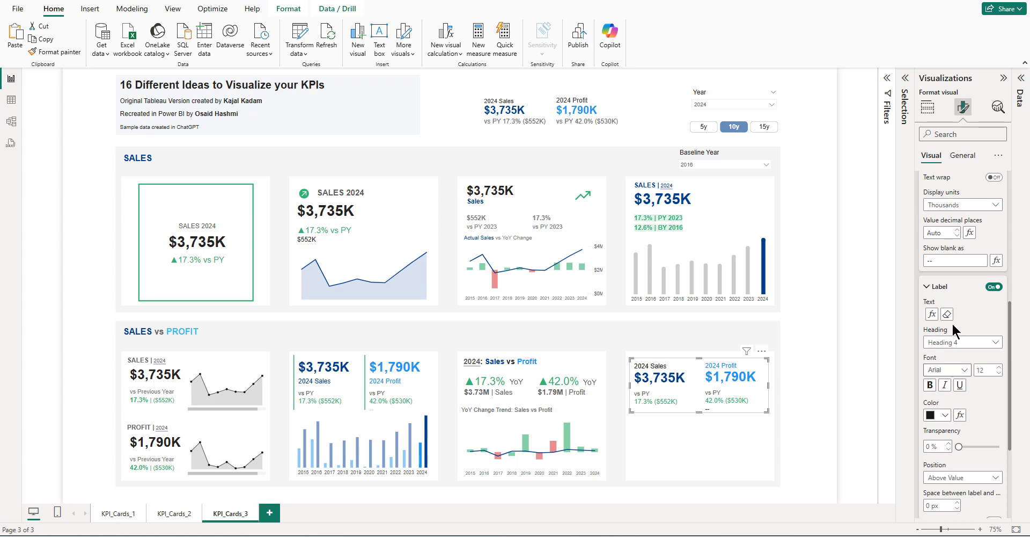
# - Recolour the 2024 Profit callout label near-black through the 02_Profit_Total series
pyautogui.scroll(2, 954, 268)
pyautogui.scroll(2, 954, 268)
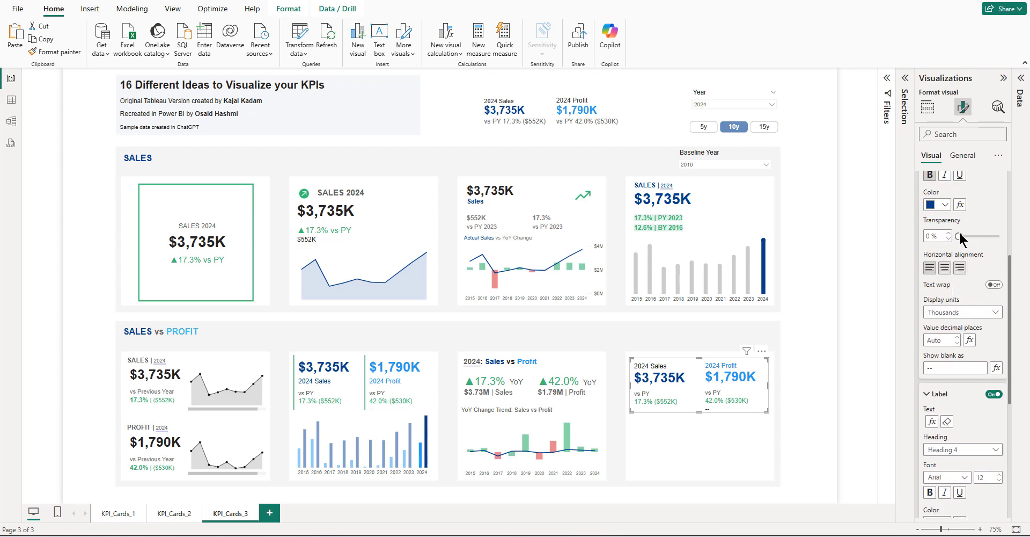
pyautogui.click(949, 214)
pyautogui.click(949, 253)
pyautogui.scroll(-6, 951, 268)
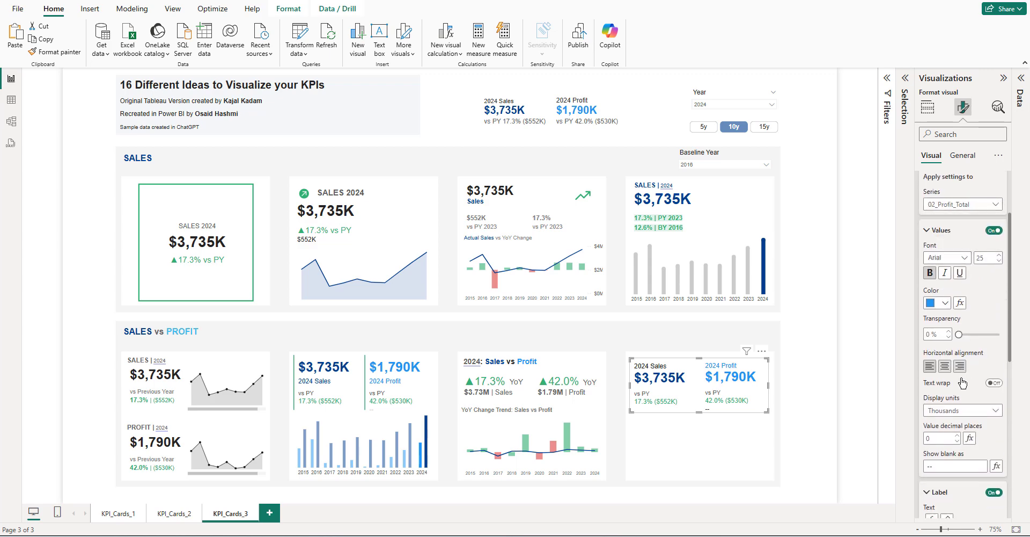
pyautogui.click(941, 308)
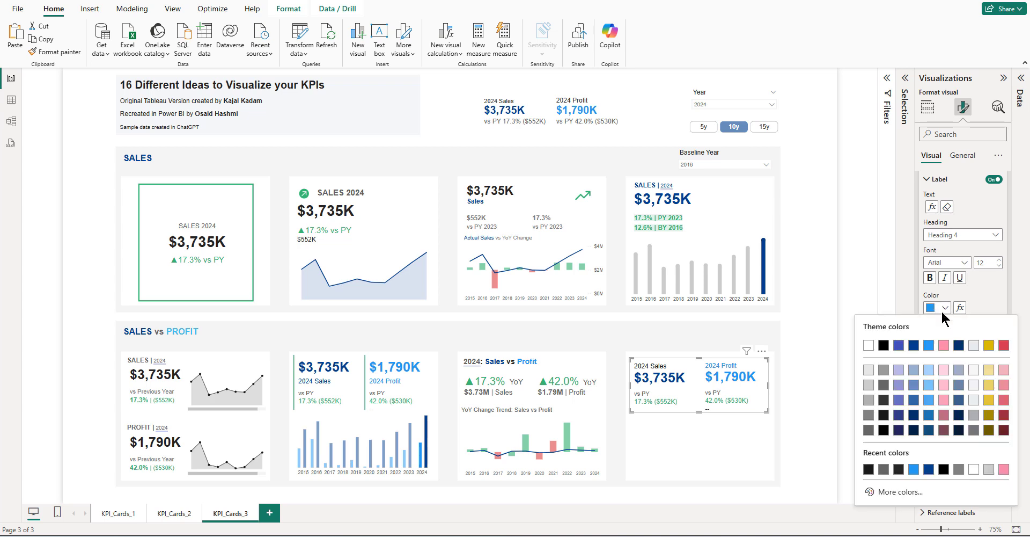
pyautogui.click(885, 417)
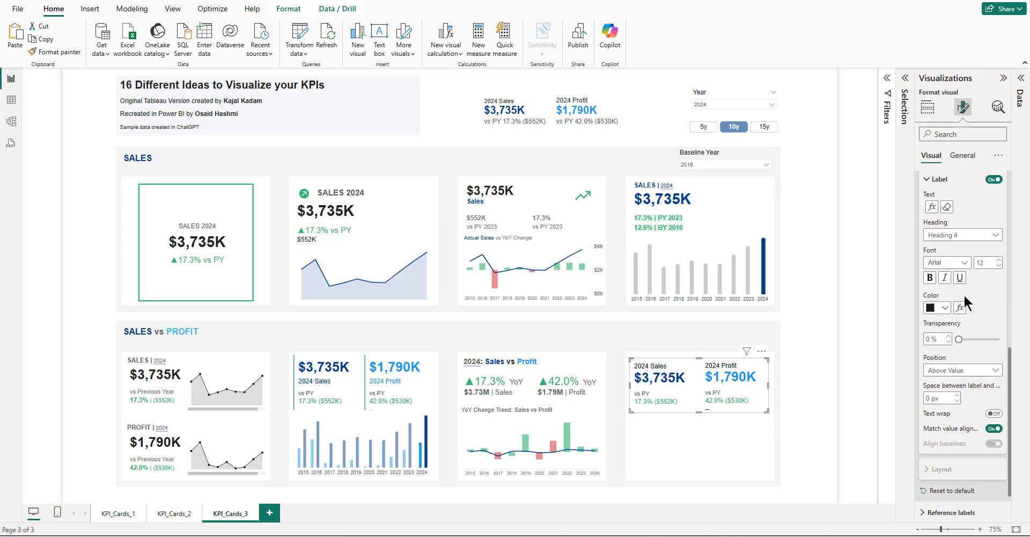
# - Set the reference labels' layout arrangement to Rows for all series in the fourth card
pyautogui.scroll(5, 963, 293)
pyautogui.scroll(3, 951, 320)
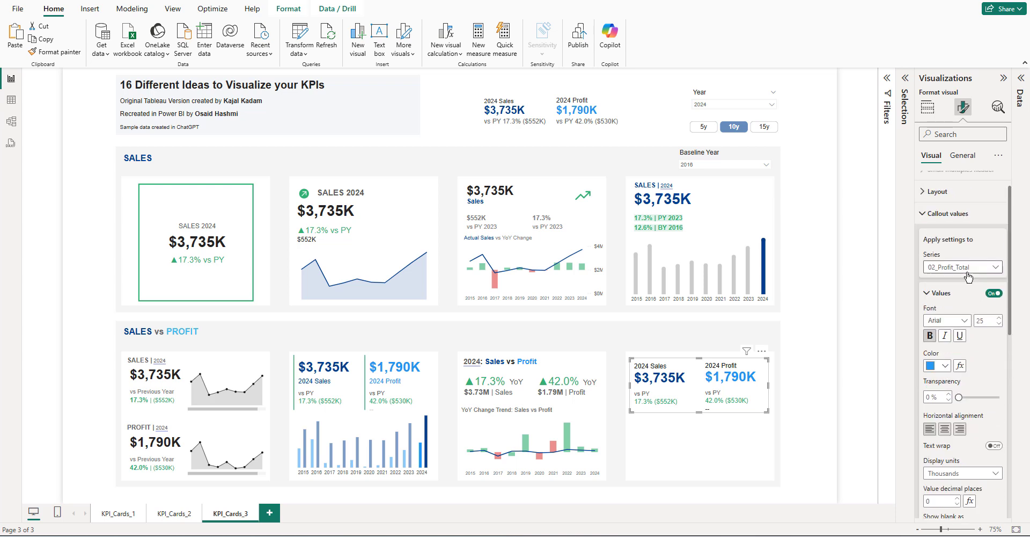
pyautogui.click(941, 215)
pyautogui.click(938, 271)
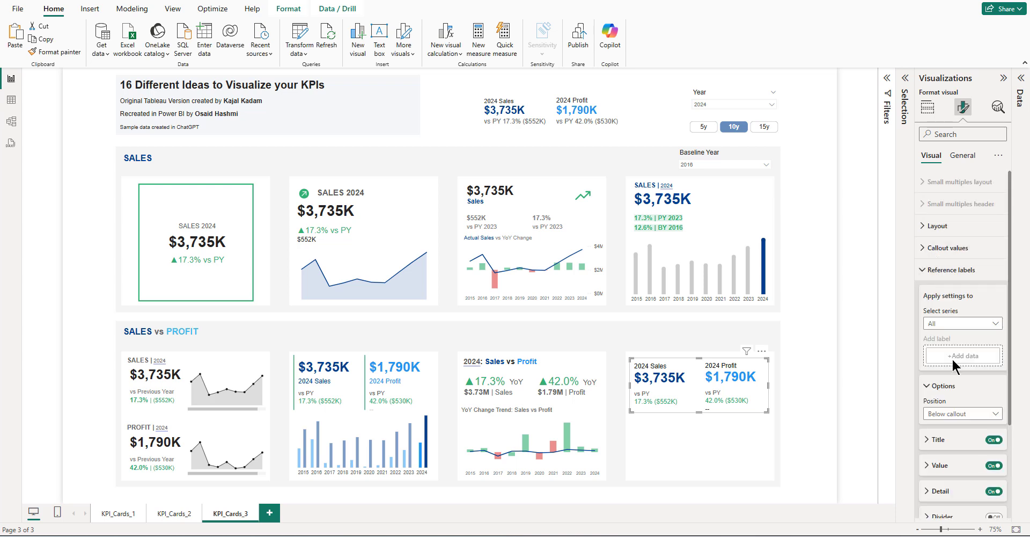
pyautogui.scroll(-3, 953, 360)
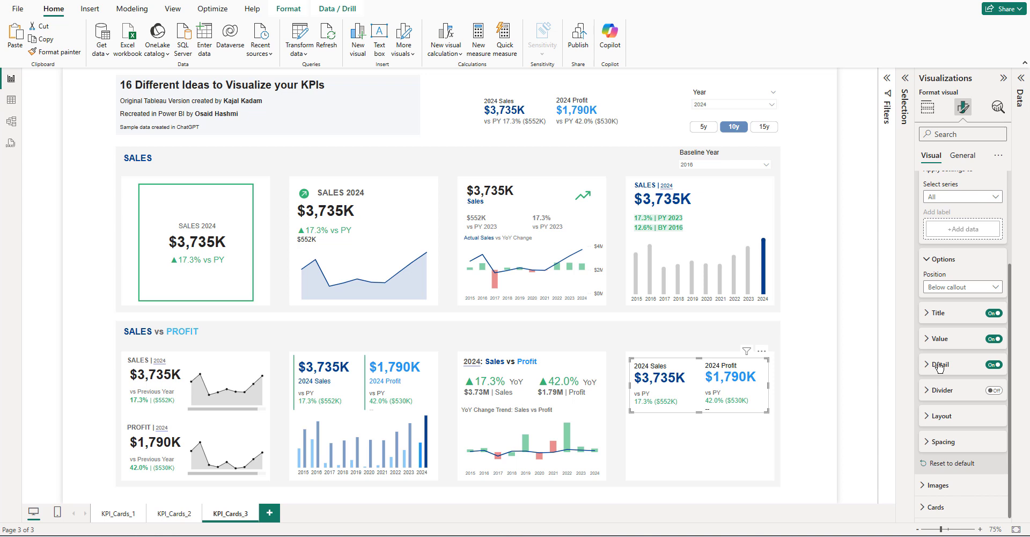
pyautogui.click(942, 417)
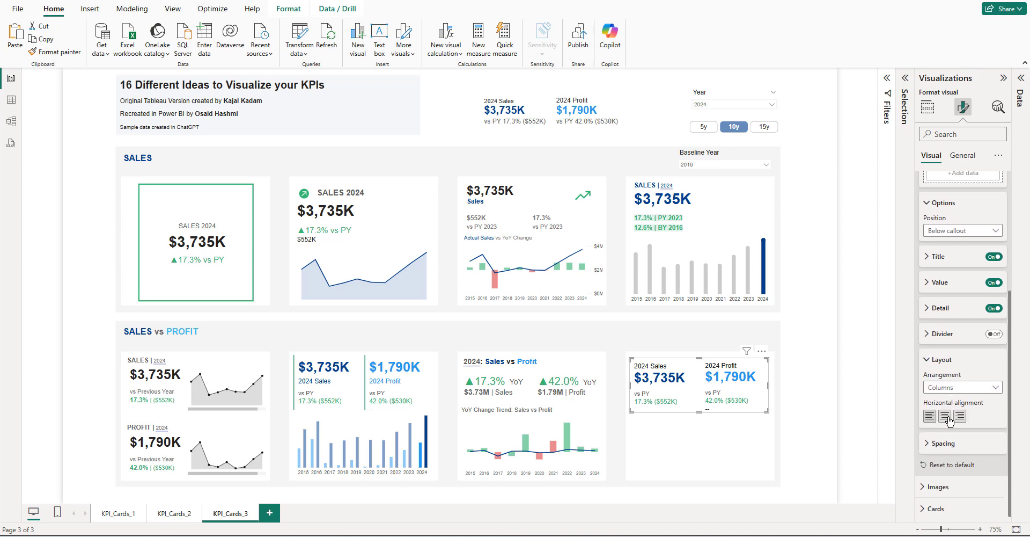
pyautogui.click(944, 386)
pyautogui.click(936, 398)
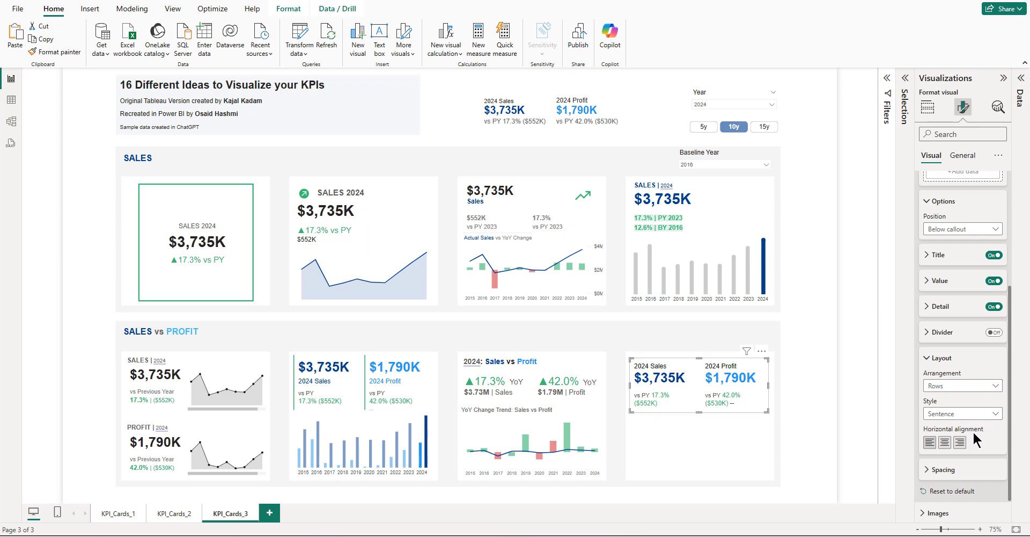
# - Widen the fourth Sales vs Profit card visual to about 360 and set its horizontal position to 1399
pyautogui.click(625, 382)
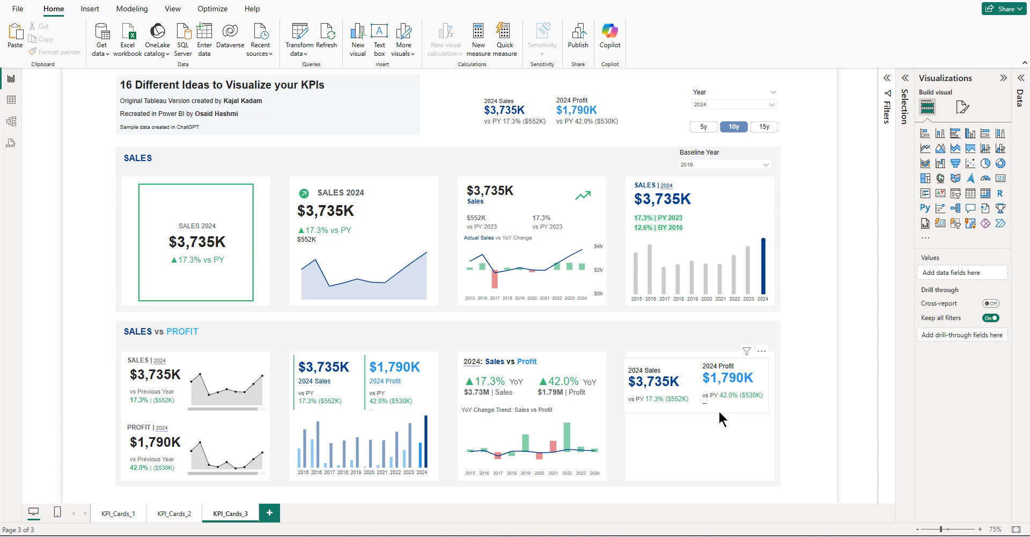
pyautogui.click(722, 418)
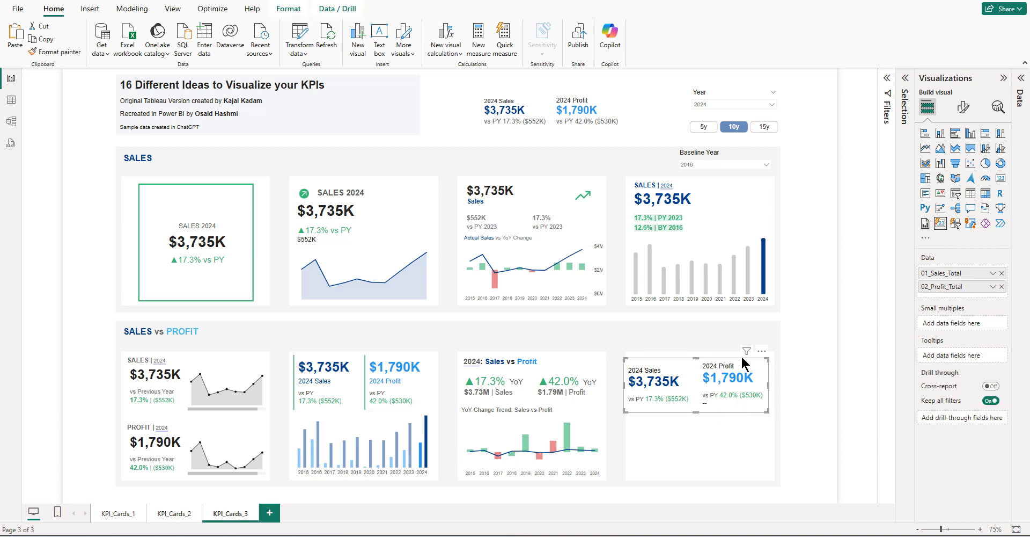
pyautogui.click(963, 107)
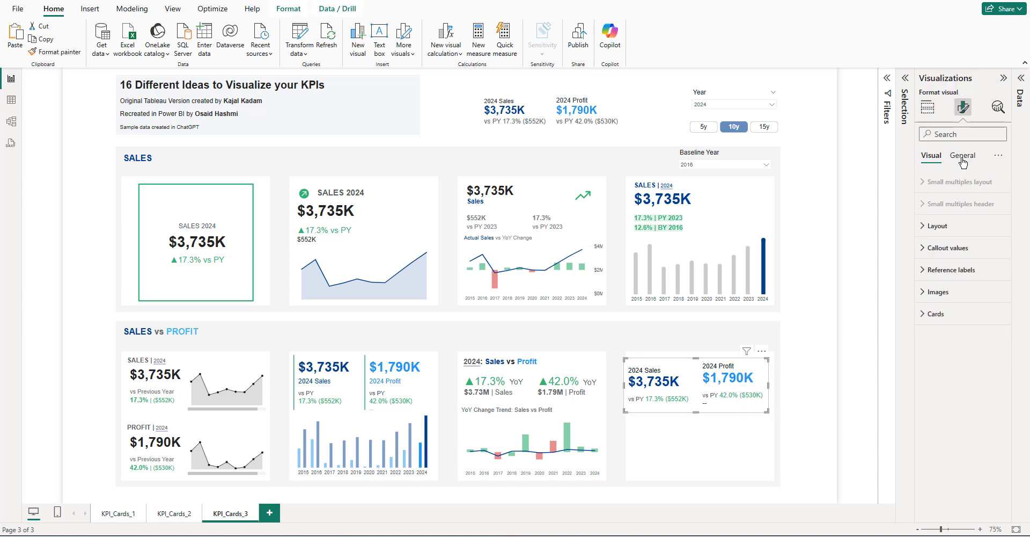
pyautogui.click(962, 155)
pyautogui.click(945, 182)
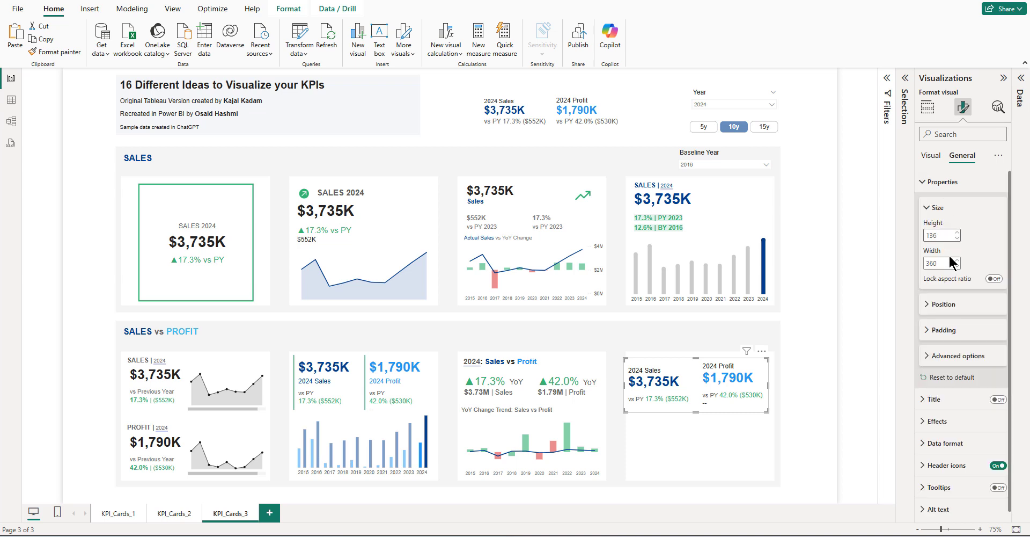
pyautogui.click(944, 304)
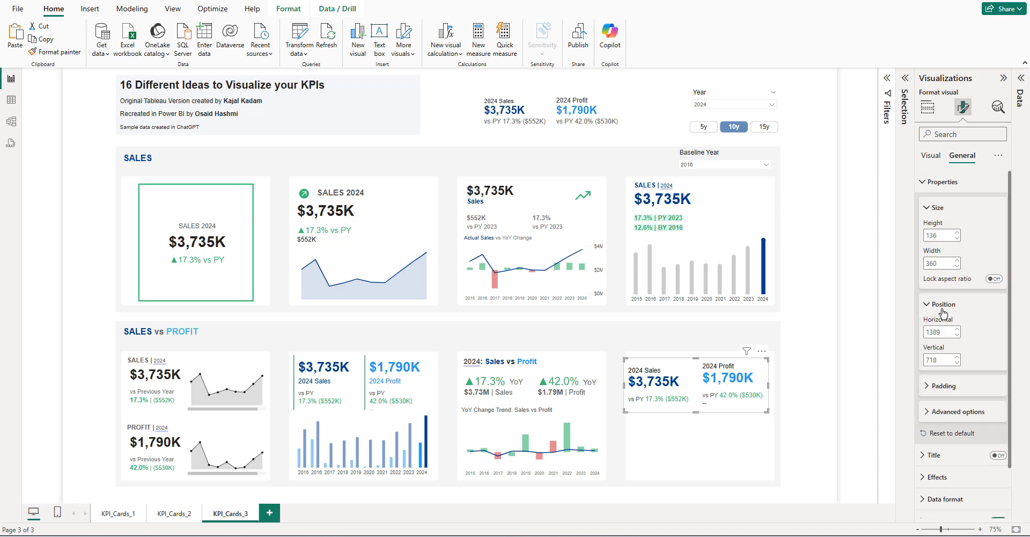
pyautogui.write('1390')
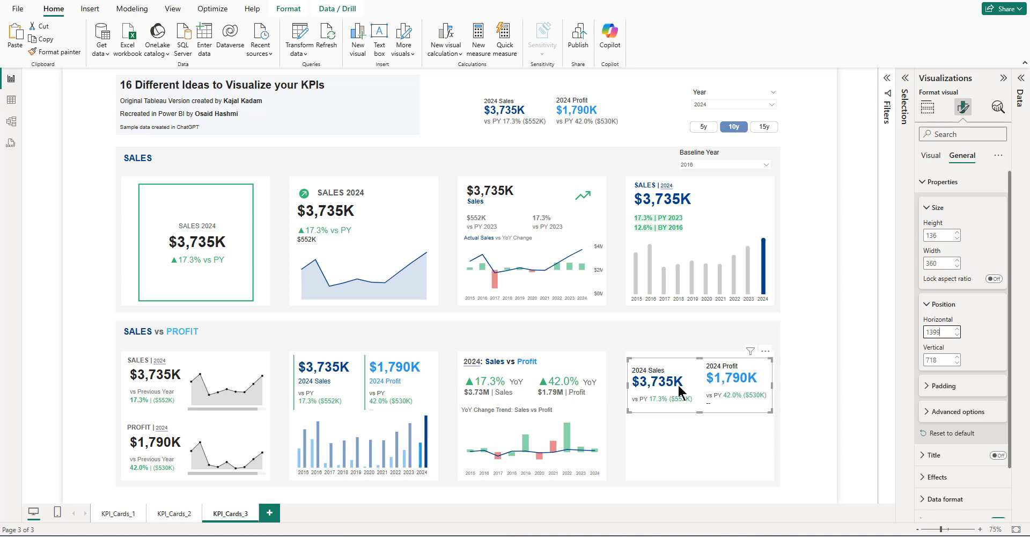
# - Turn off the reference label's Detail for the 02_Profit_Total series in the second Sales vs Profit card
pyautogui.click(399, 410)
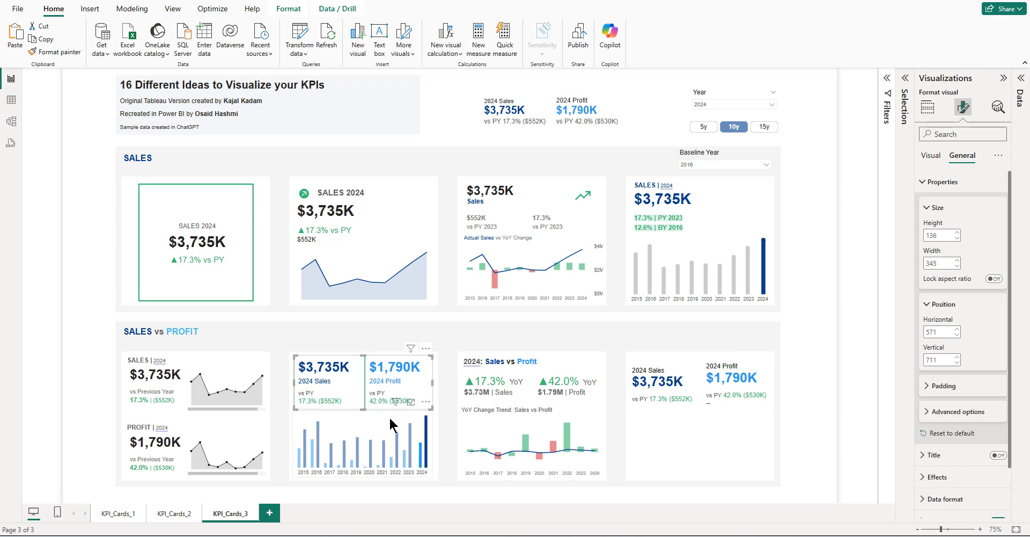
pyautogui.click(805, 377)
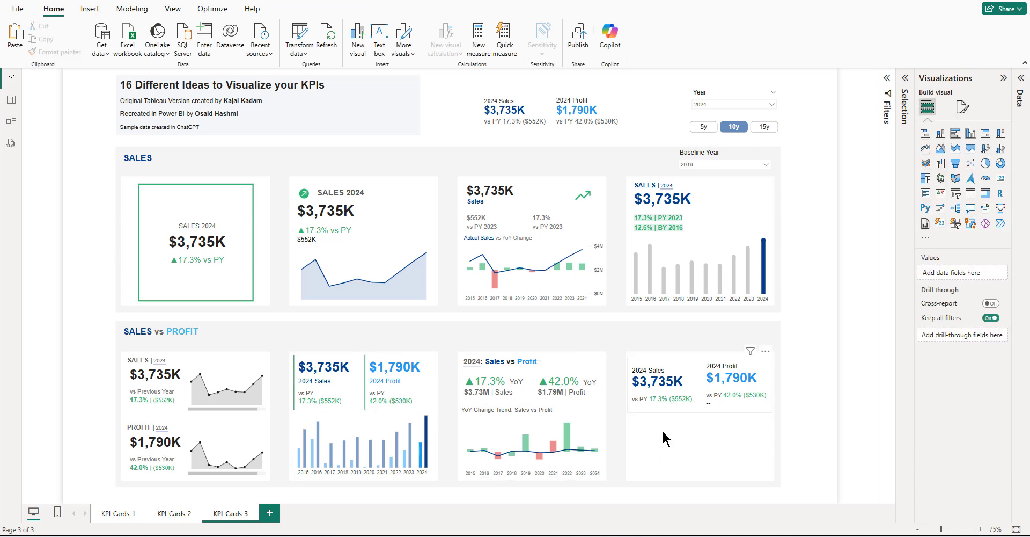
pyautogui.click(390, 391)
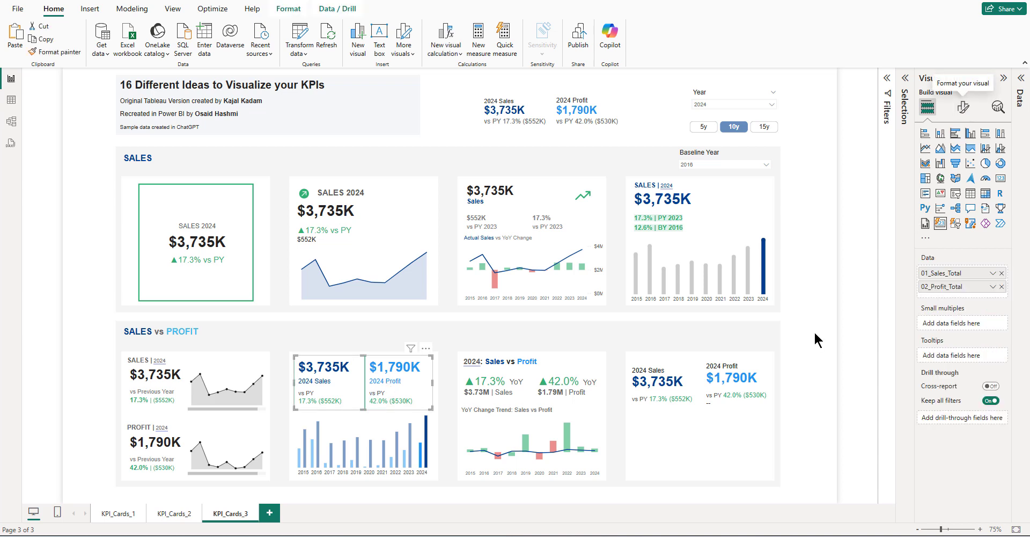
pyautogui.click(963, 107)
pyautogui.click(943, 270)
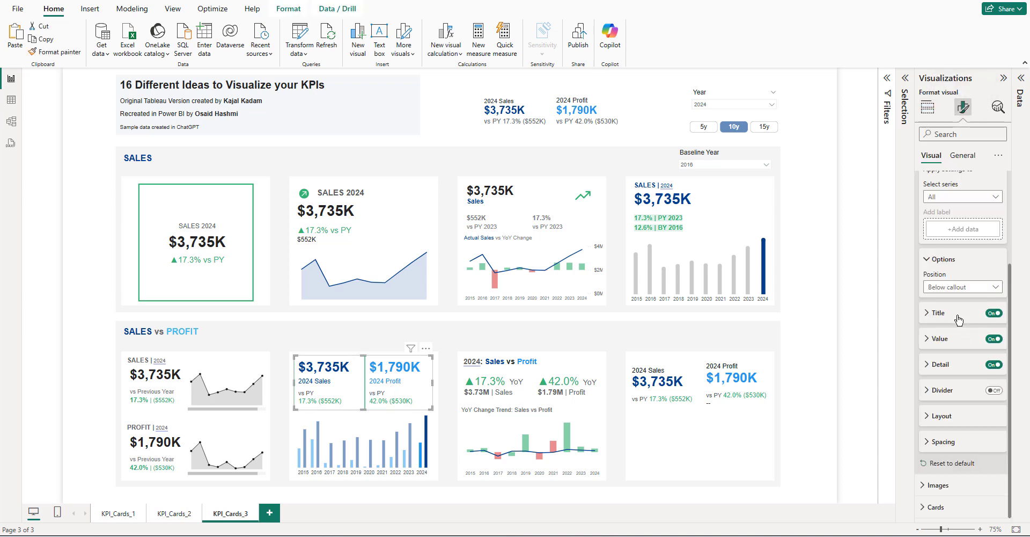
pyautogui.scroll(2, 957, 292)
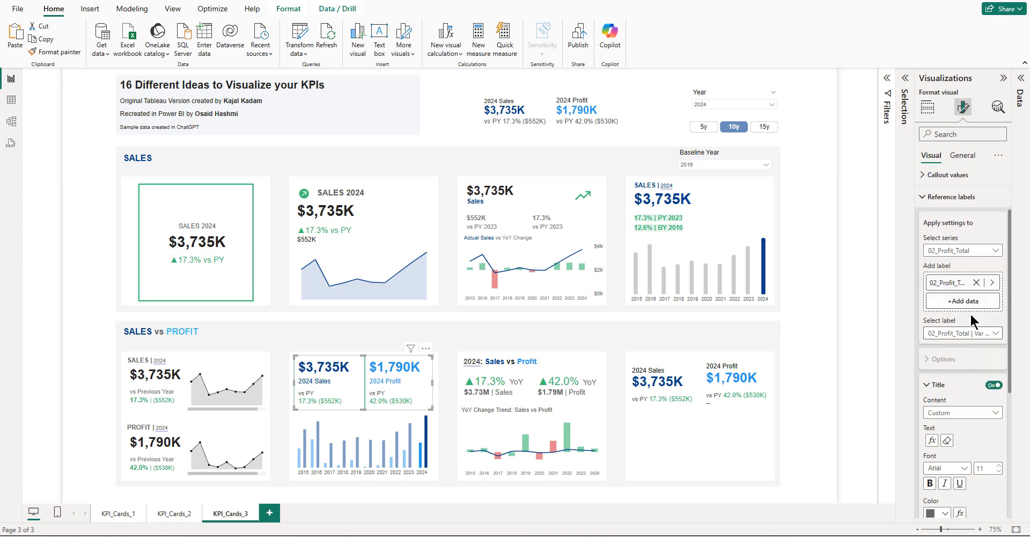
pyautogui.click(947, 387)
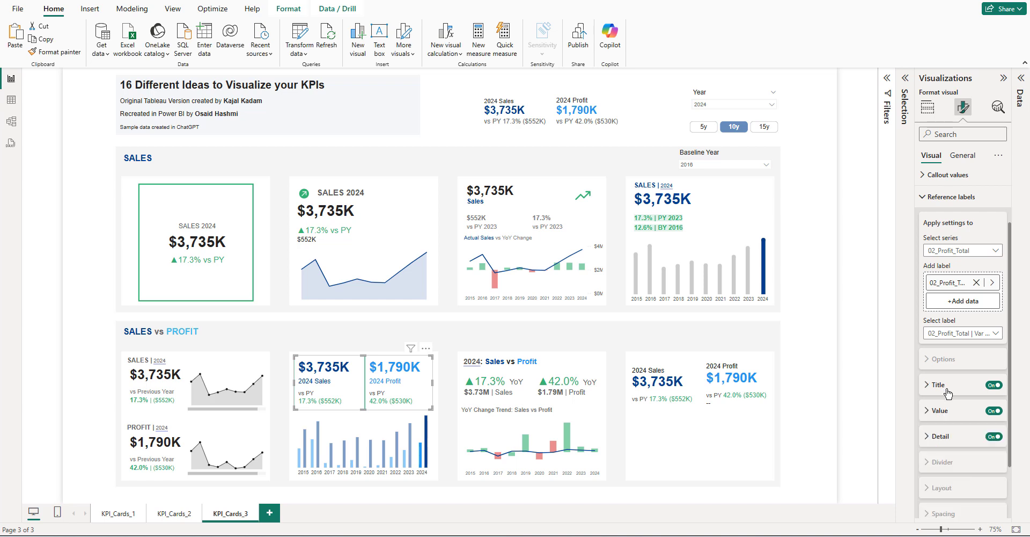
pyautogui.click(993, 437)
pyautogui.click(797, 364)
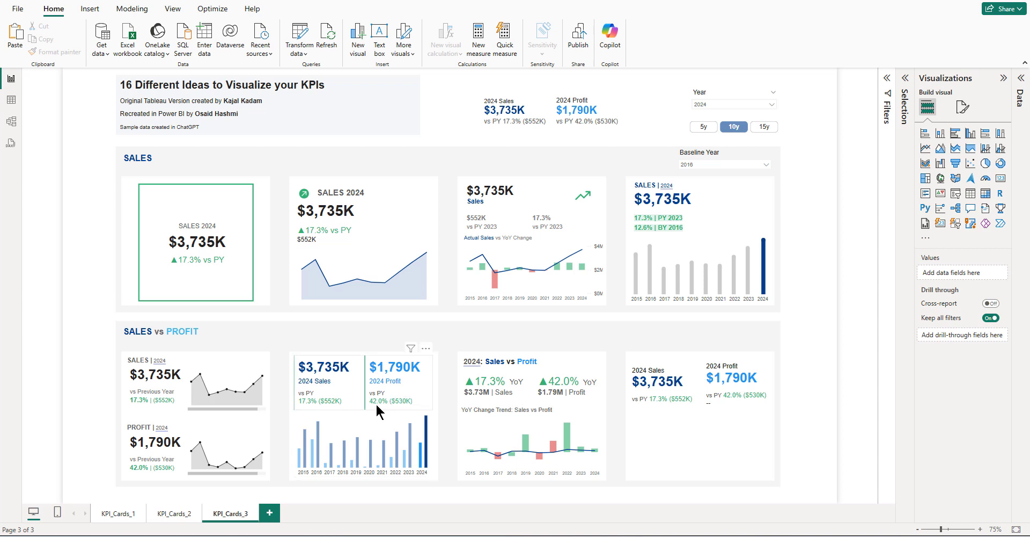
# - Turn off the reference label's Detail for the 02_Profit_Total series in the fourth Sales vs Profit card
pyautogui.click(726, 397)
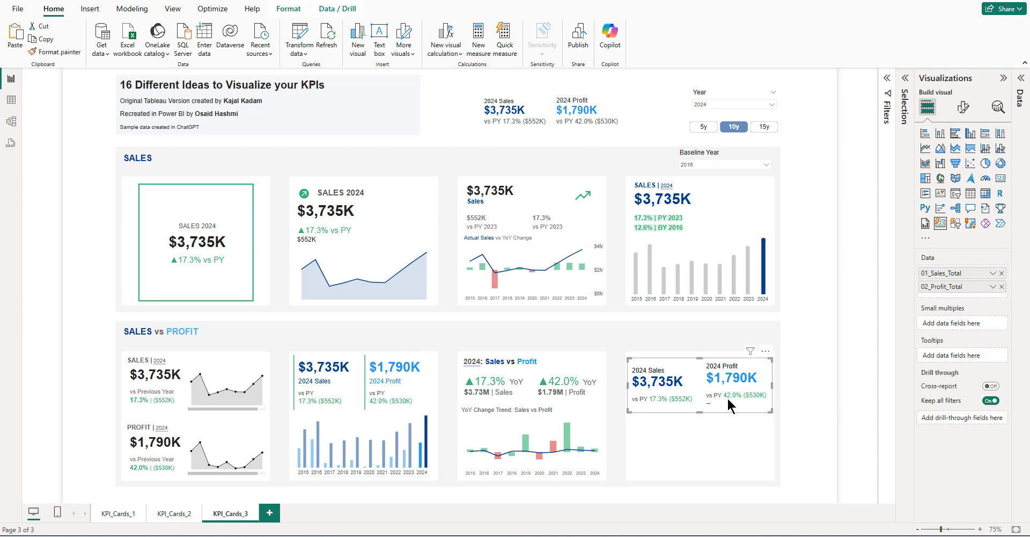
pyautogui.click(963, 106)
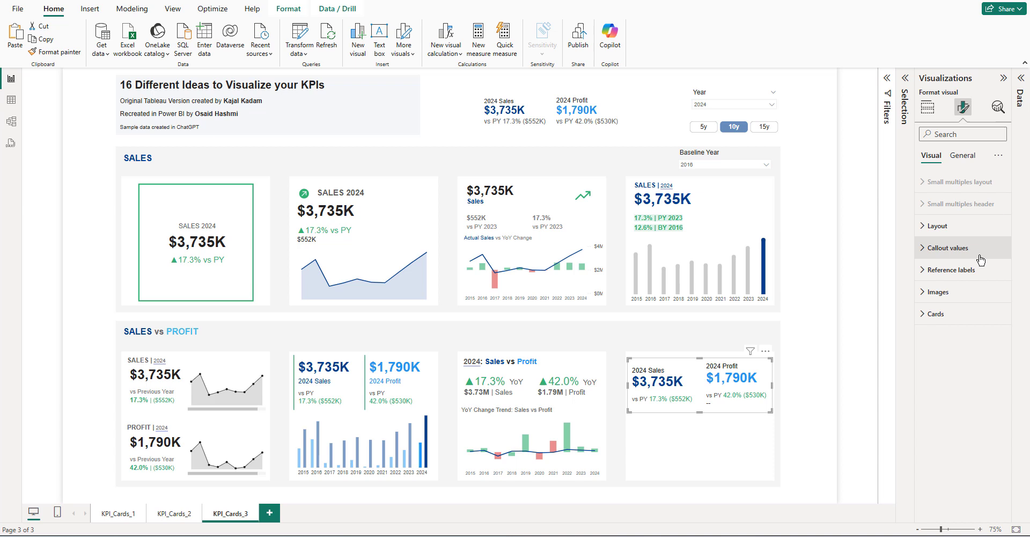
pyautogui.click(949, 270)
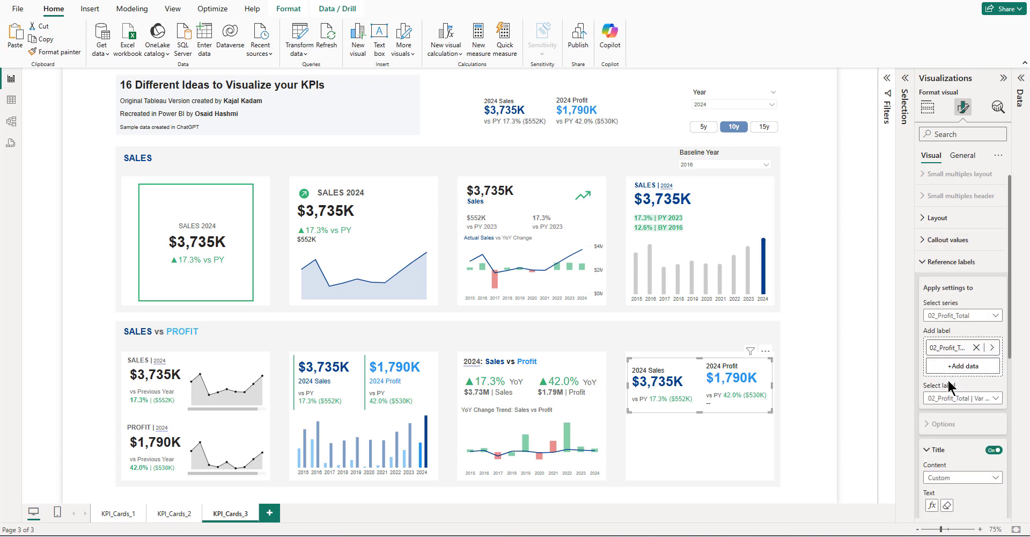
pyautogui.scroll(-4, 959, 282)
pyautogui.scroll(-2, 956, 261)
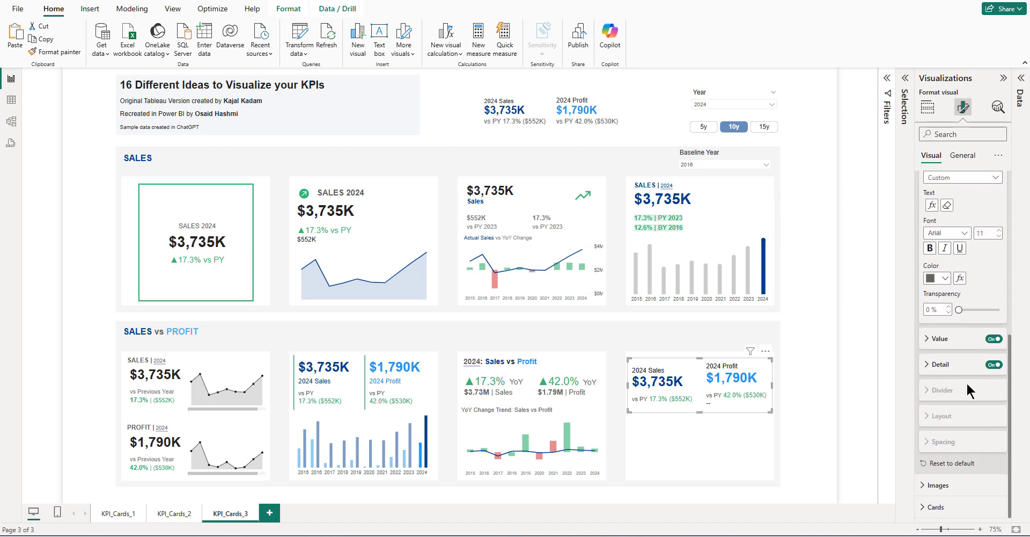
pyautogui.click(994, 365)
pyautogui.click(774, 424)
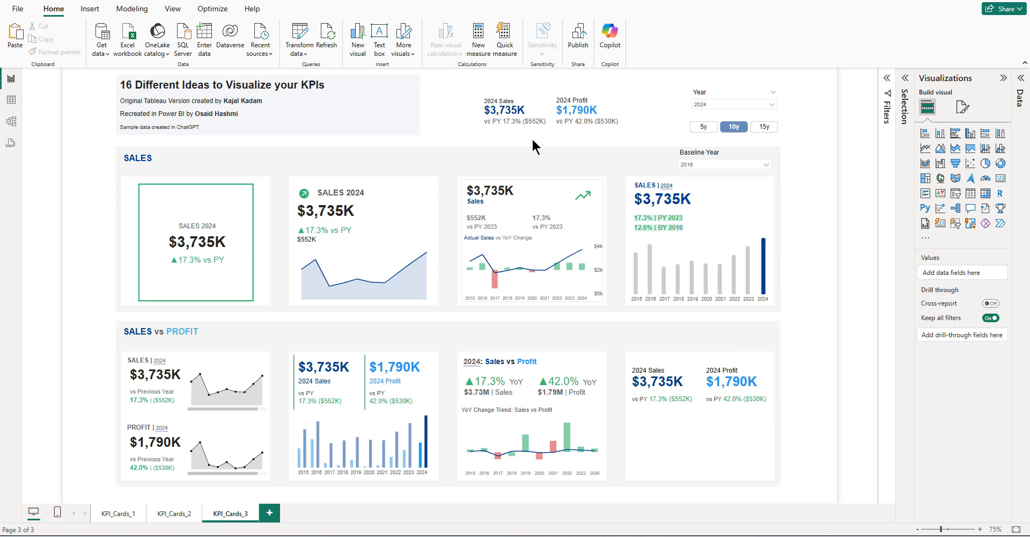
# - Remove the conditional formatting from the 01_Sales_Total reference label value in the fourth card and colour it dark grey
pyautogui.click(691, 391)
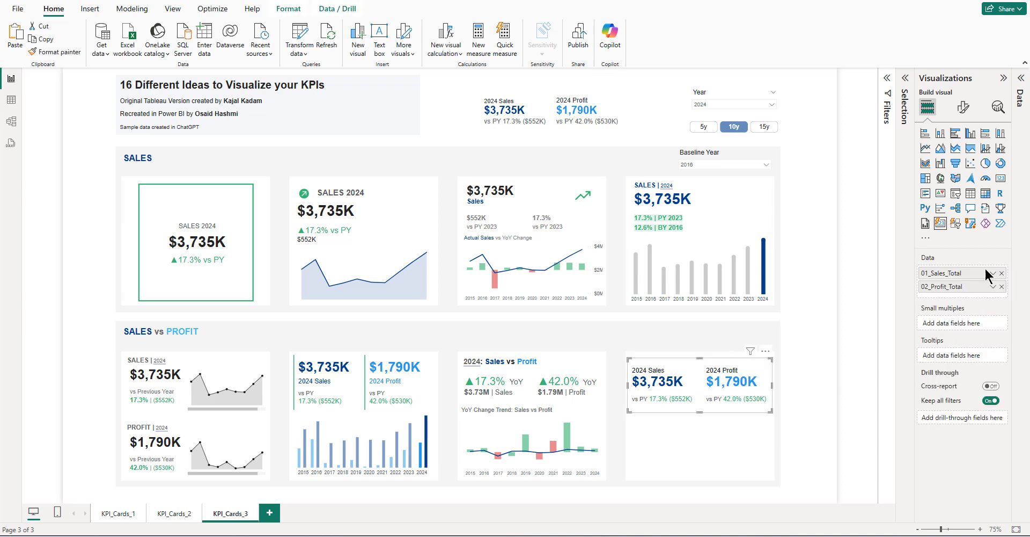
pyautogui.click(962, 107)
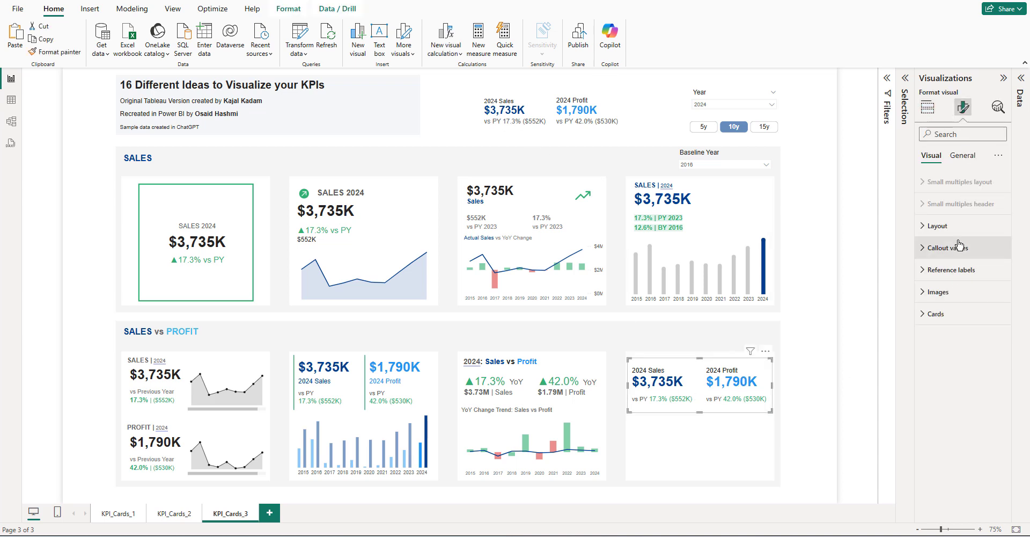
pyautogui.click(948, 272)
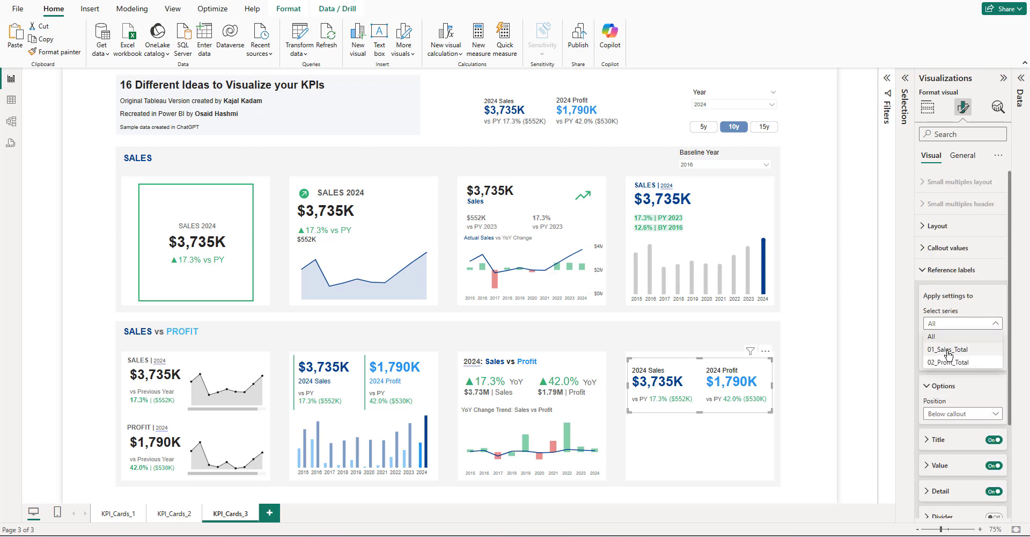
pyautogui.scroll(-8, 950, 354)
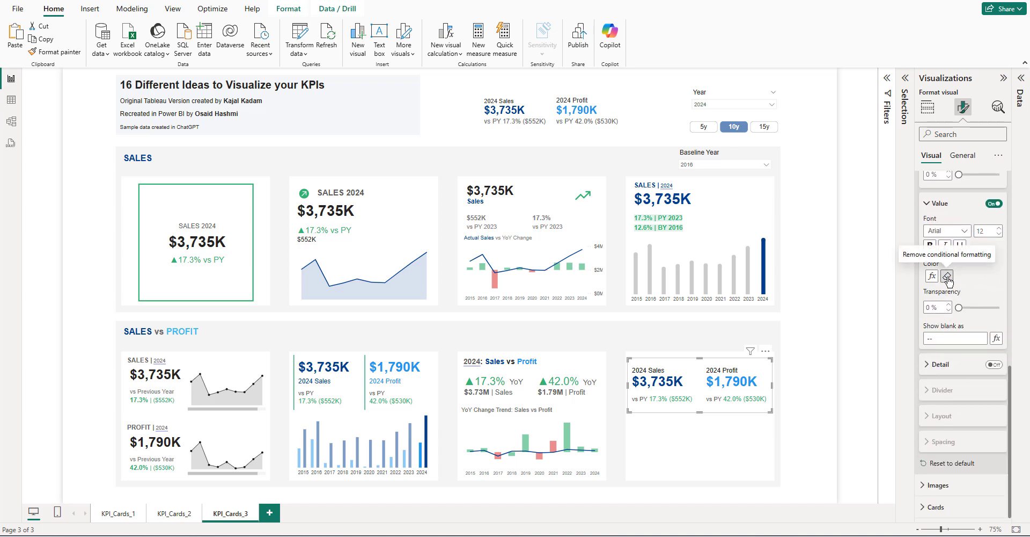
pyautogui.click(947, 276)
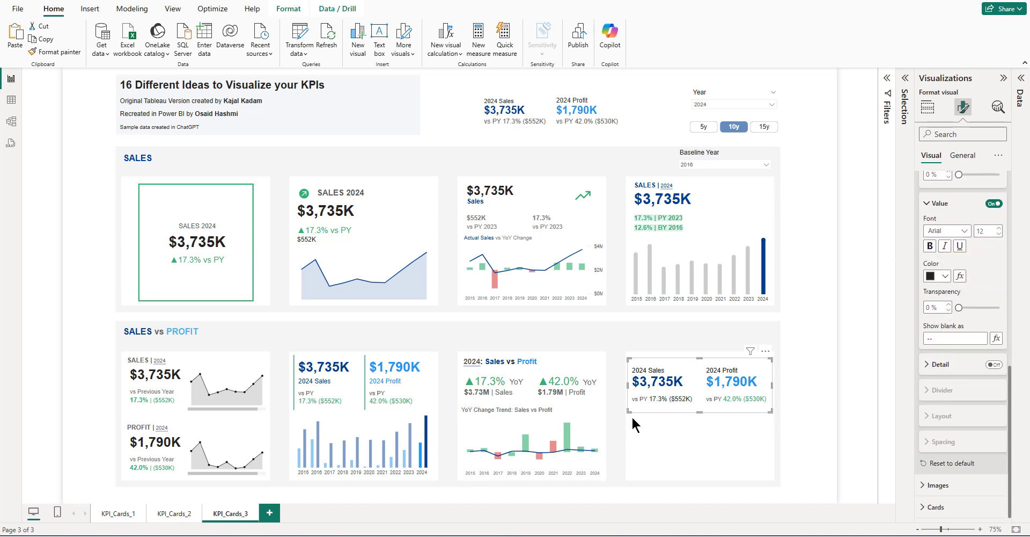
pyautogui.click(939, 276)
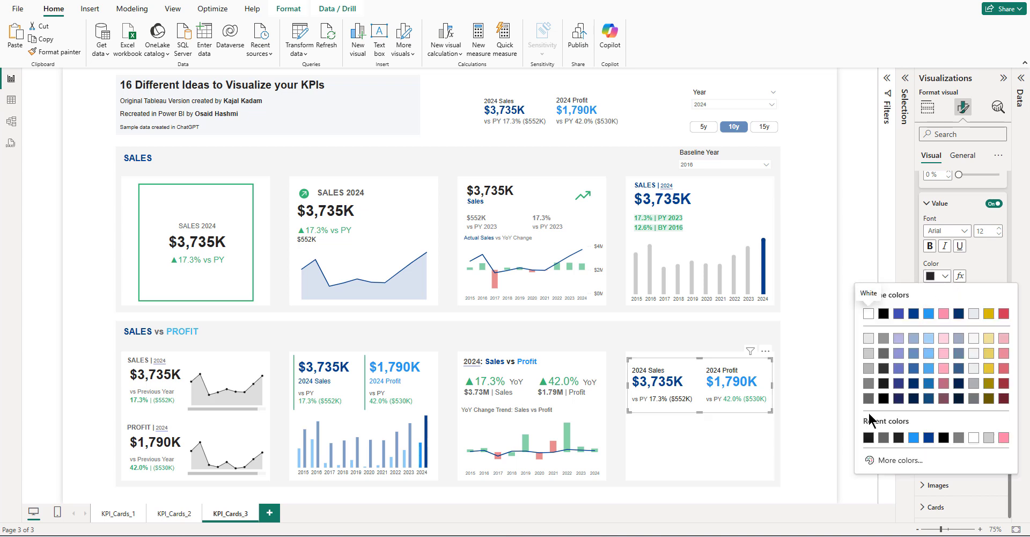
pyautogui.click(867, 398)
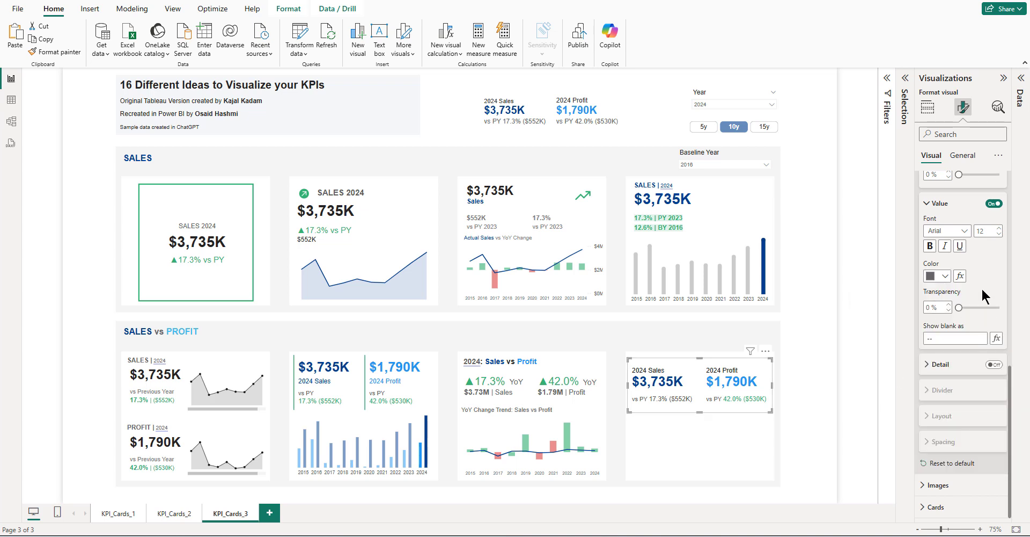
# - Remove the conditional colour from the 02_Profit_Total reference label value in the fourth card and make it the same dark grey
pyautogui.scroll(-10, 971, 301)
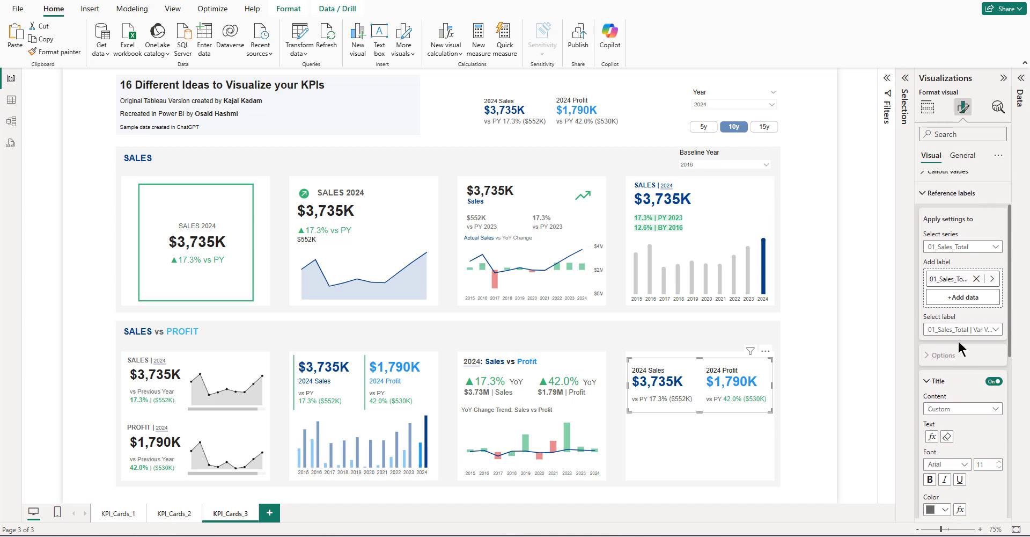
pyautogui.scroll(3, 959, 342)
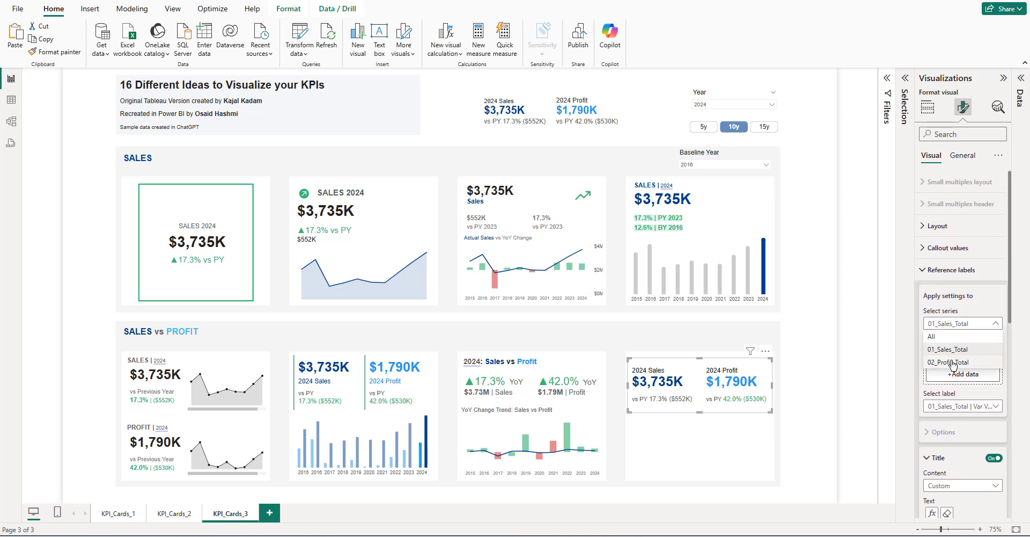
pyautogui.scroll(-4, 956, 362)
pyautogui.scroll(-2, 955, 365)
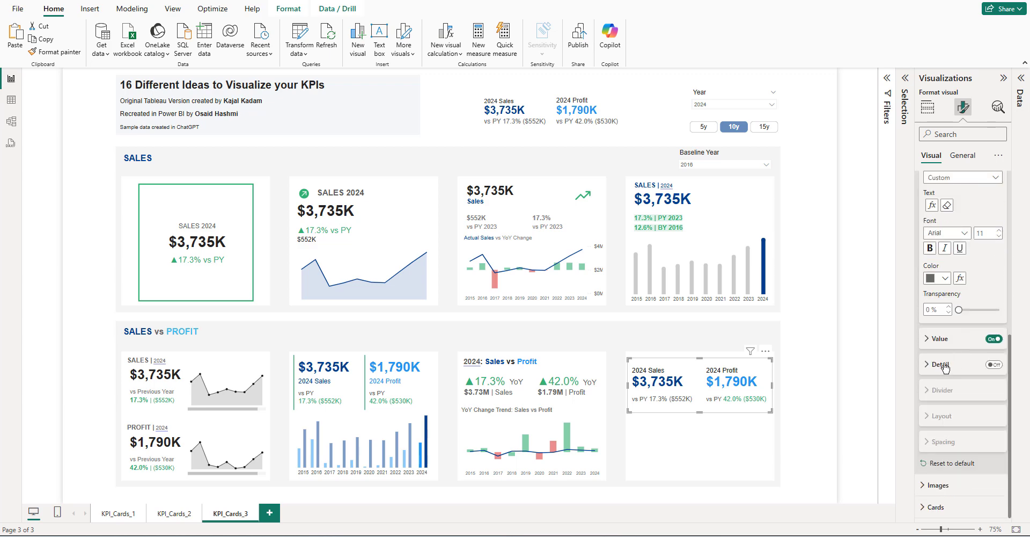
pyautogui.click(940, 339)
pyautogui.scroll(-3, 943, 341)
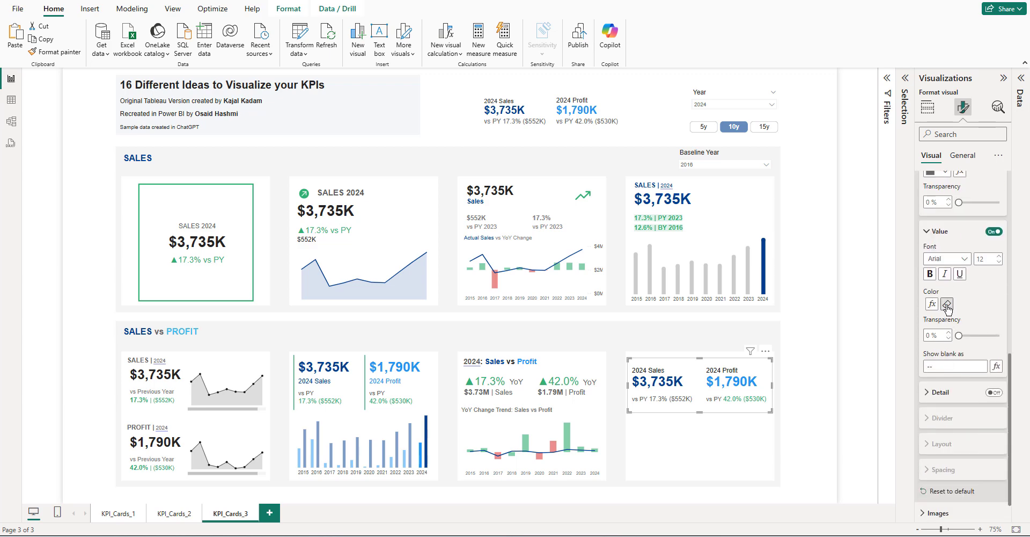
pyautogui.click(932, 305)
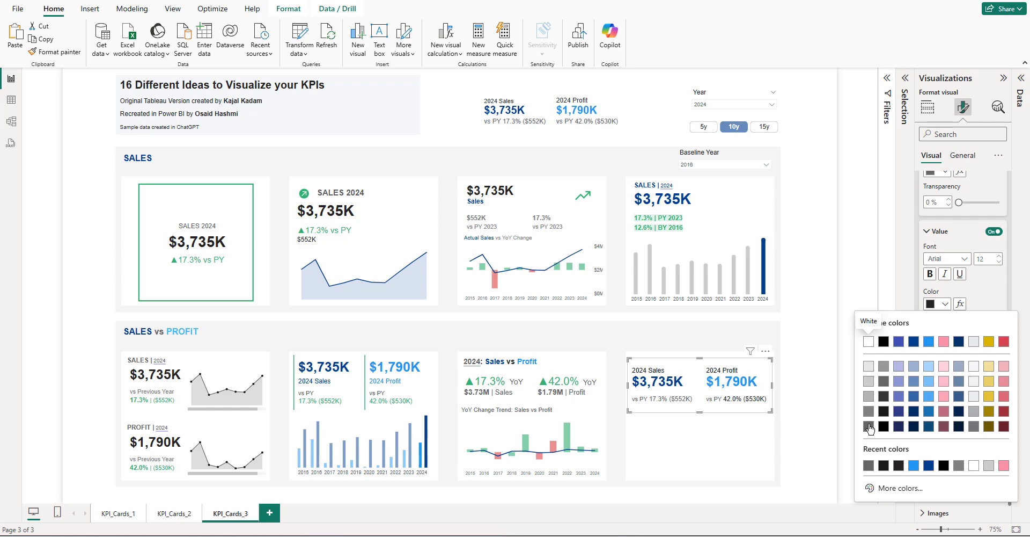
pyautogui.click(869, 426)
pyautogui.click(849, 318)
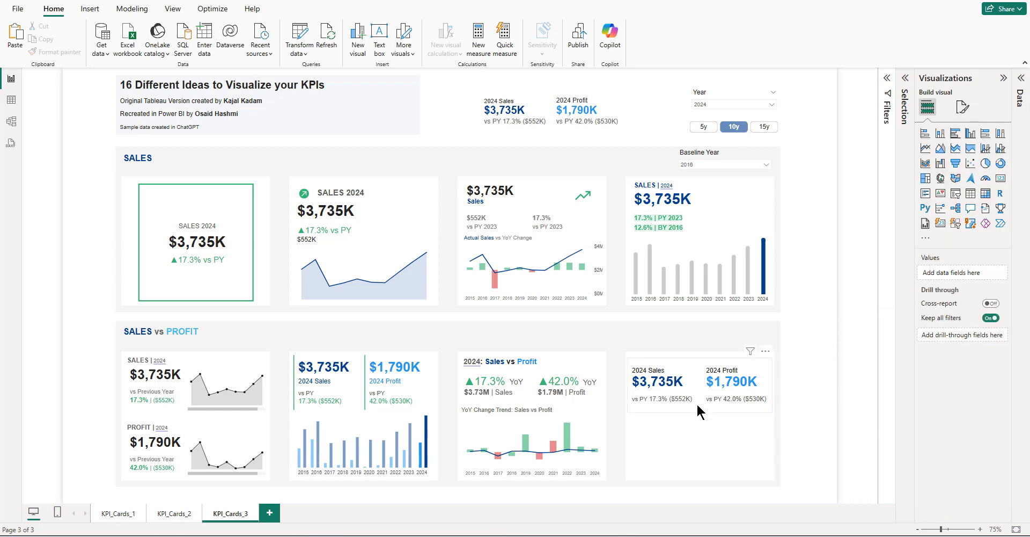
# - Slightly reduce the fourth card visual's height and open the reference labels' spacing settings for all series
pyautogui.click(700, 412)
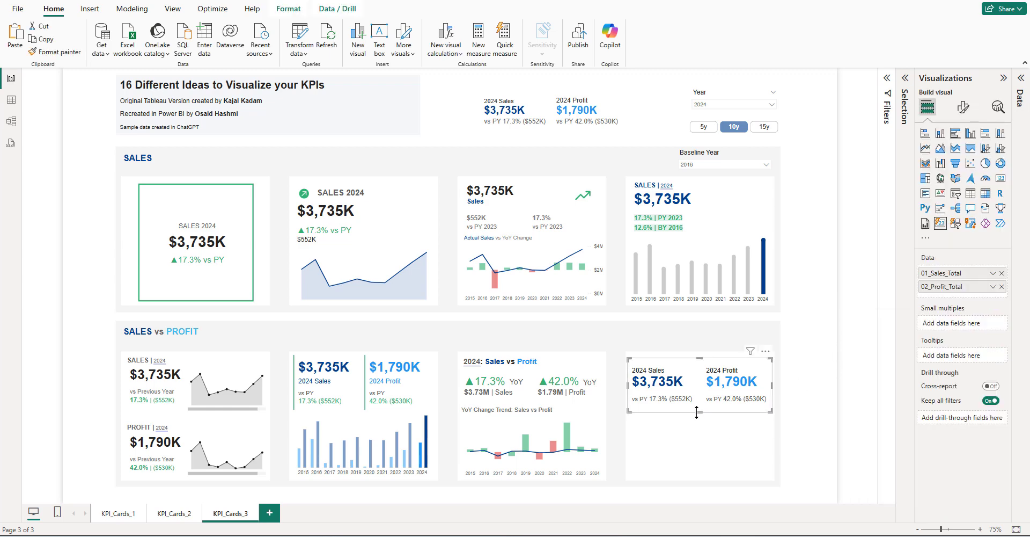
pyautogui.click(964, 107)
pyautogui.click(951, 240)
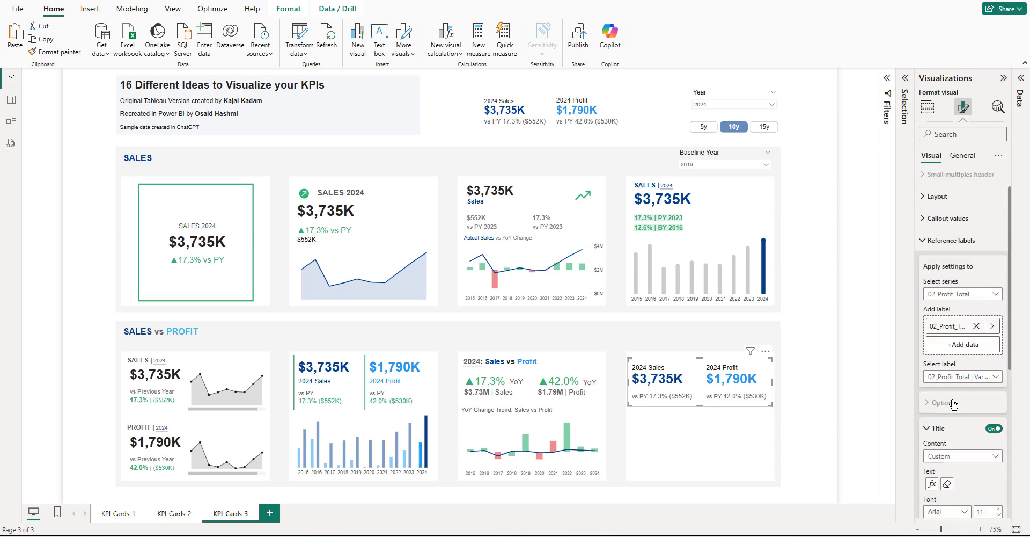
pyautogui.click(953, 404)
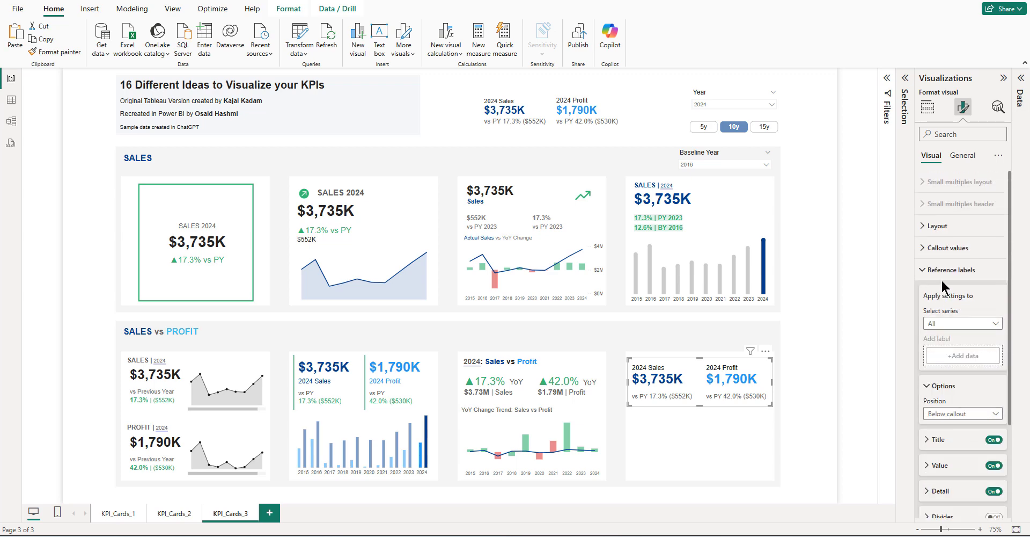
pyautogui.scroll(-2, 940, 375)
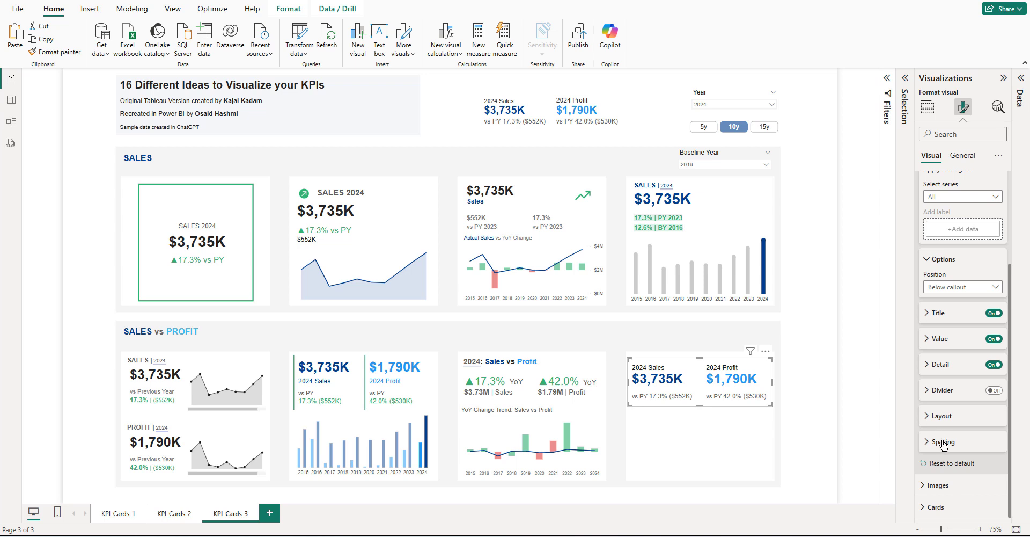
pyautogui.click(943, 444)
pyautogui.click(943, 444)
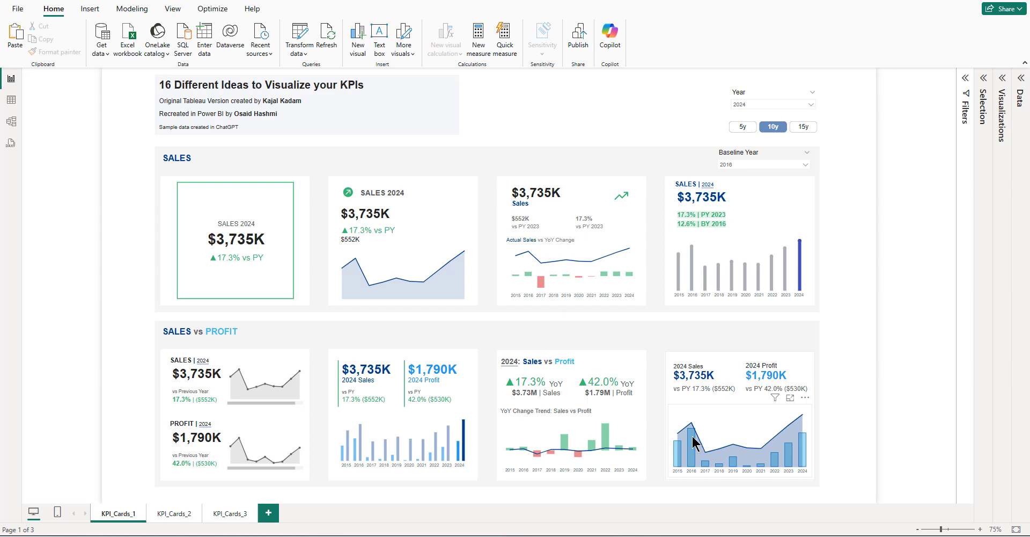
# - Copy the fourth card's Sales and Profit chart from KPI_Cards_1 to KPI_Cards_3 as a reference and place a blank line and clustered column chart over the lower row
pyautogui.click(752, 428)
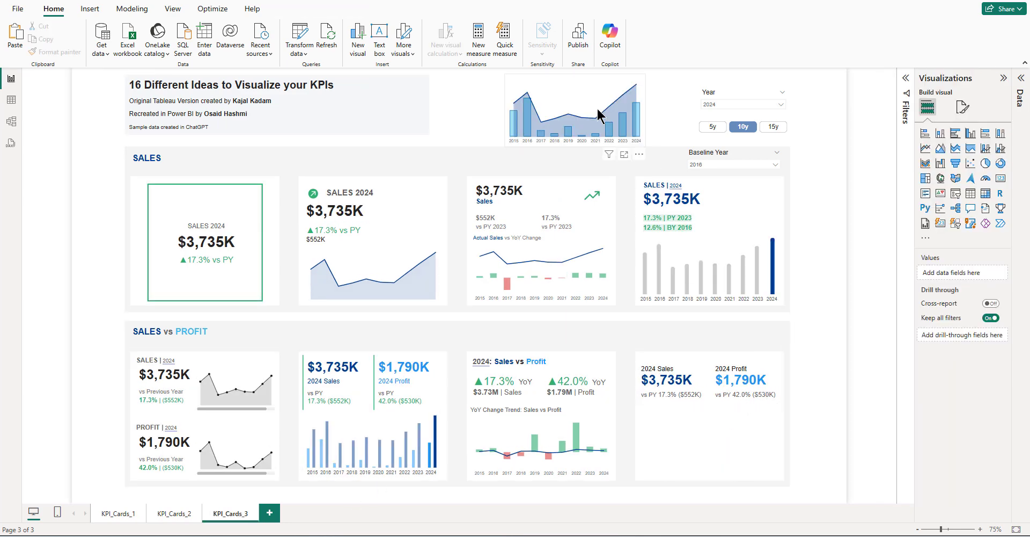
pyautogui.click(1001, 151)
pyautogui.moveTo(485, 154); pyautogui.dragTo(639, 462)
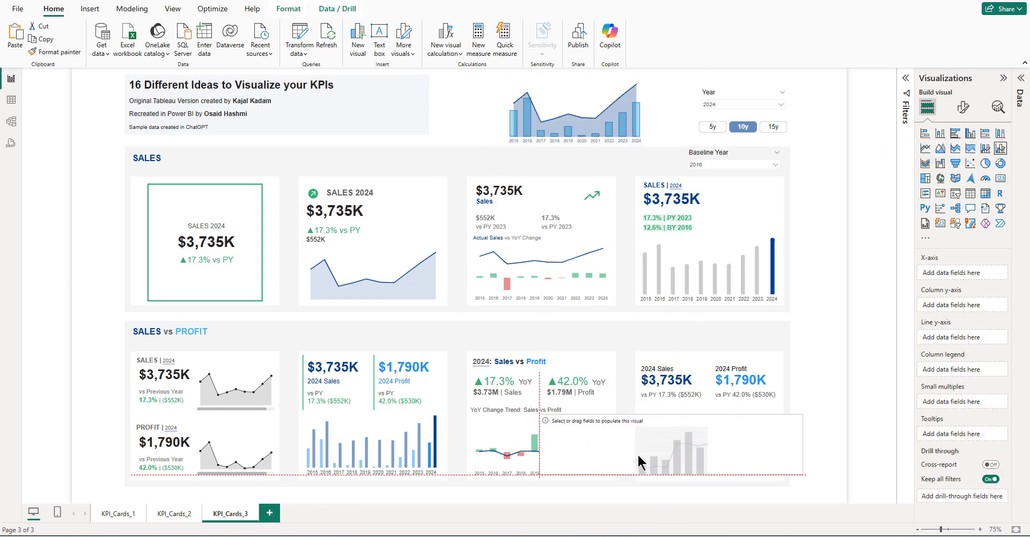
# - Find the year fields and assign Year from Dim_Calendar (Running) to the new chart's X-axis
pyautogui.click(1021, 78)
pyautogui.click(881, 98)
pyautogui.write('year')
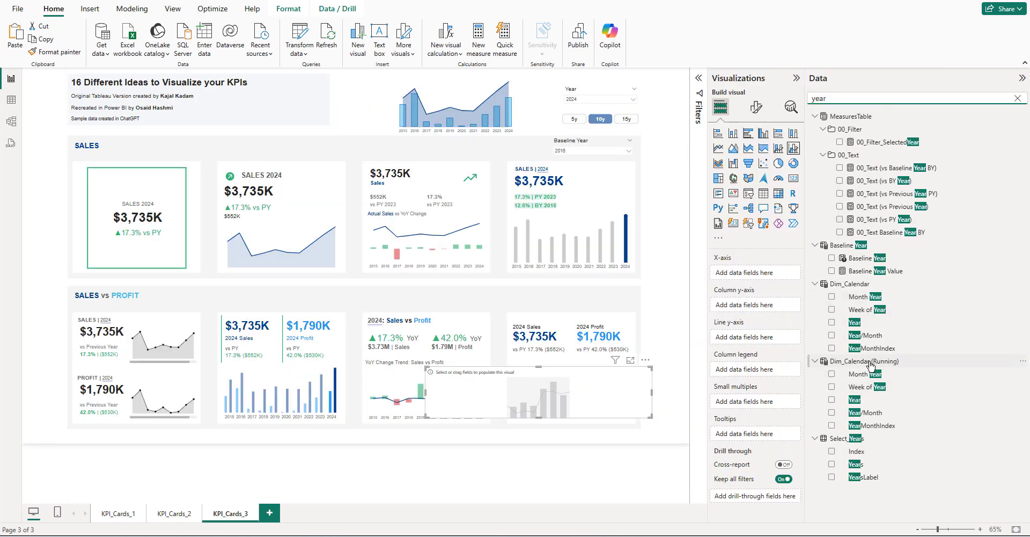
pyautogui.moveTo(869, 407); pyautogui.dragTo(751, 274)
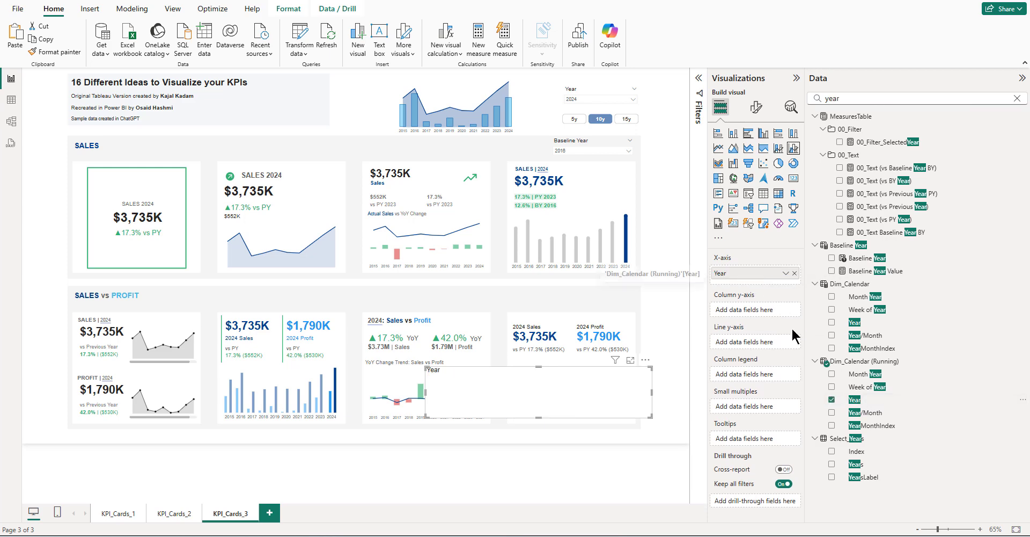
# - Find the running measures and assign 01_Sales_Total Running to the combo chart's line y-axis and 02_Profit_Total Running to its column y-axis
pyautogui.doubleClick(877, 97)
pyautogui.write('running')
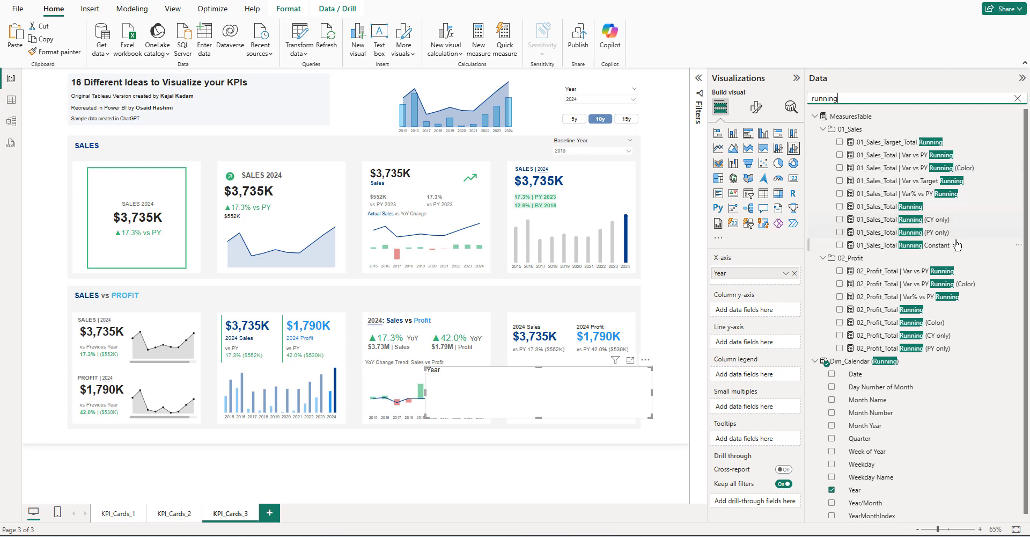
pyautogui.moveTo(892, 208); pyautogui.dragTo(751, 343)
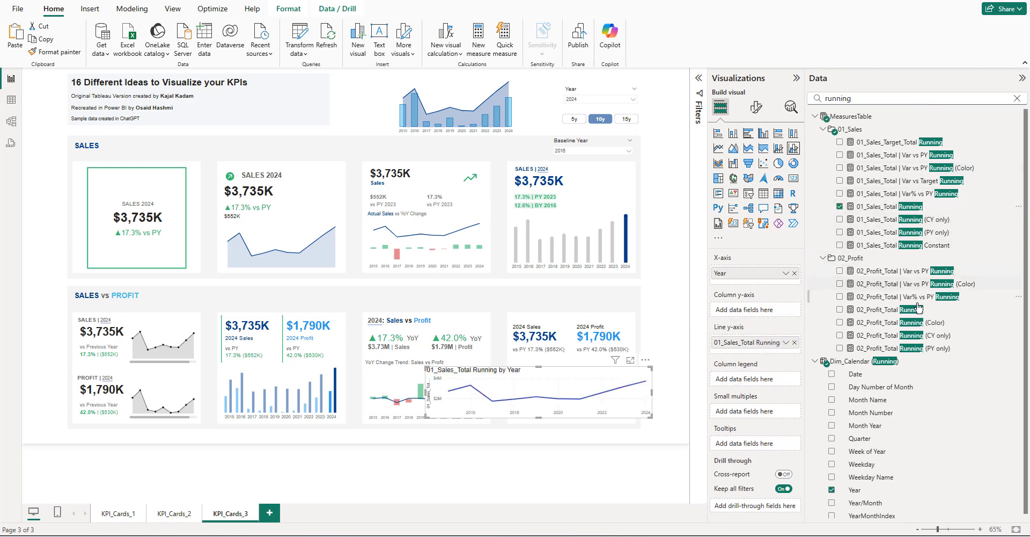
pyautogui.moveTo(890, 313); pyautogui.dragTo(749, 310)
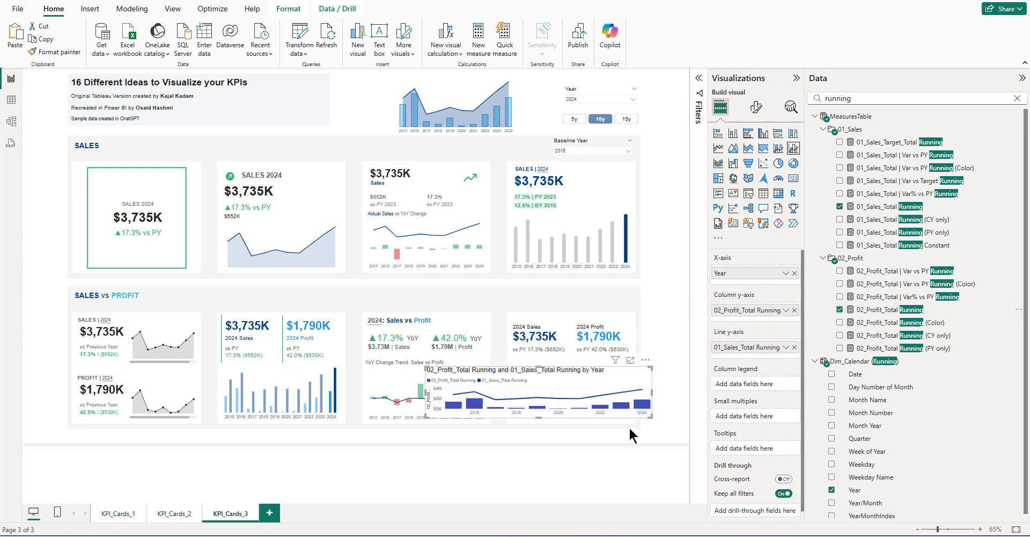
# - Narrow the new combo chart from both sides so it fits within the fourth Sales vs Profit card
pyautogui.click(1022, 78)
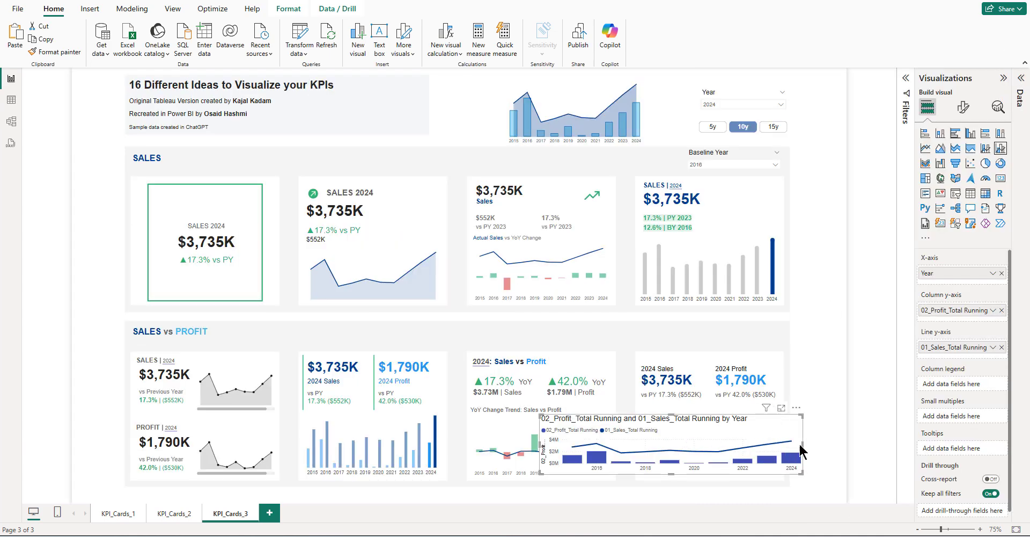
pyautogui.moveTo(803, 445); pyautogui.dragTo(780, 444)
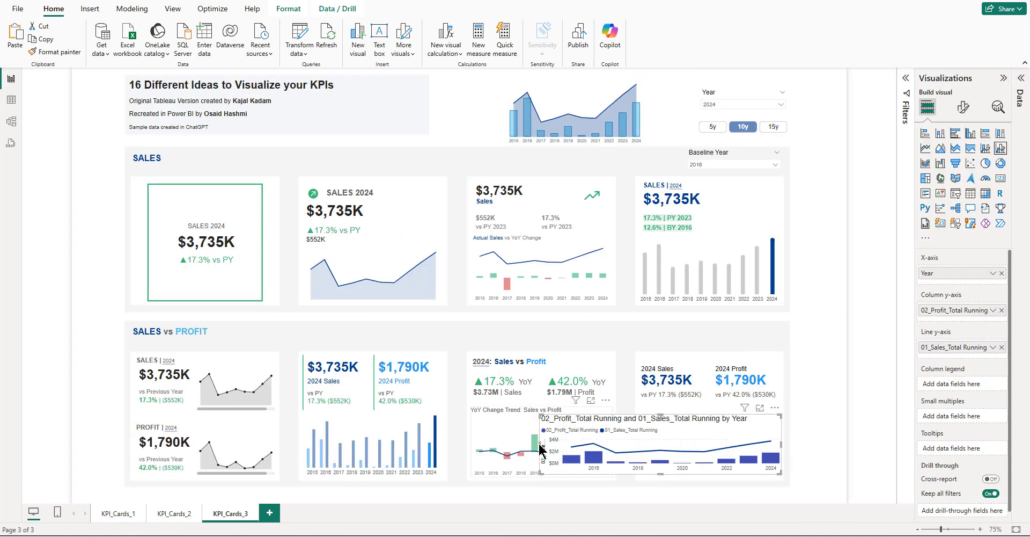
pyautogui.moveTo(540, 450); pyautogui.dragTo(639, 452)
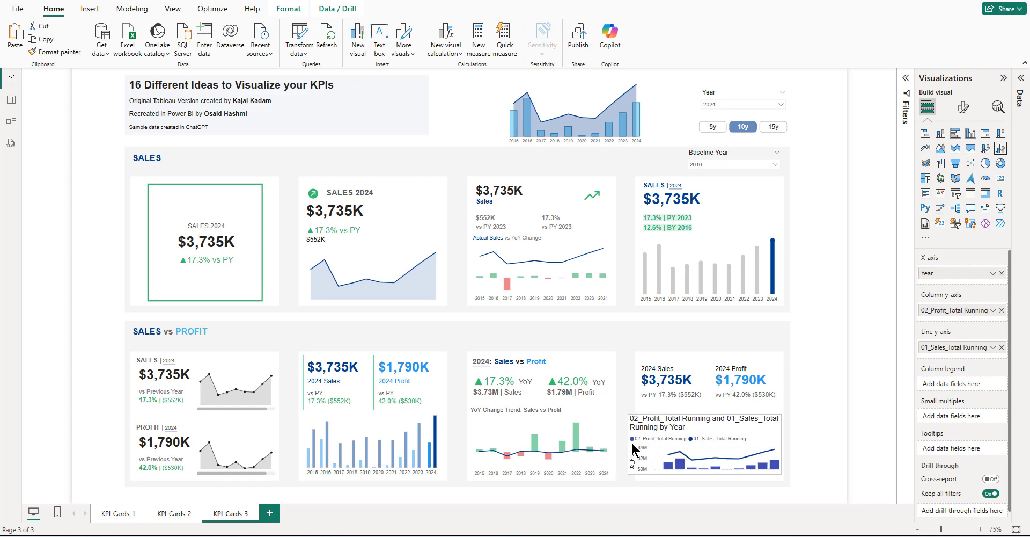
# - Copy the formatting of the second Sales card's area chart onto the new combo chart and turn off its legend
pyautogui.click(396, 256)
pyautogui.click(60, 52)
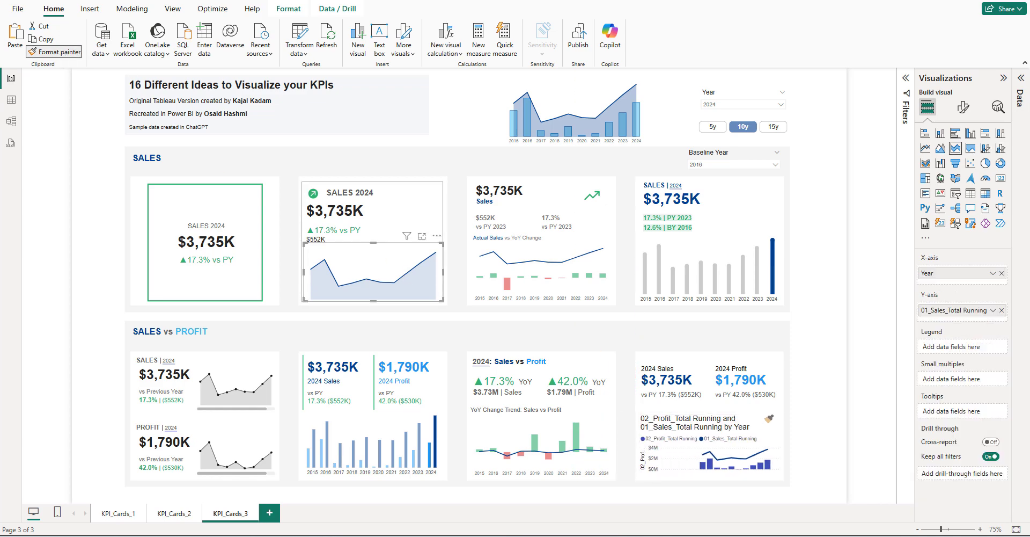
pyautogui.click(747, 432)
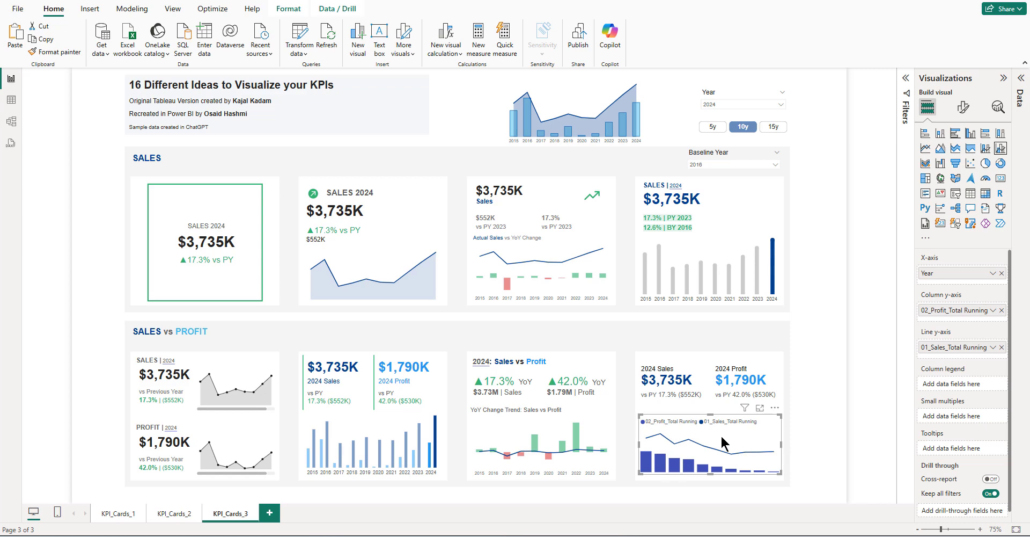
pyautogui.click(963, 107)
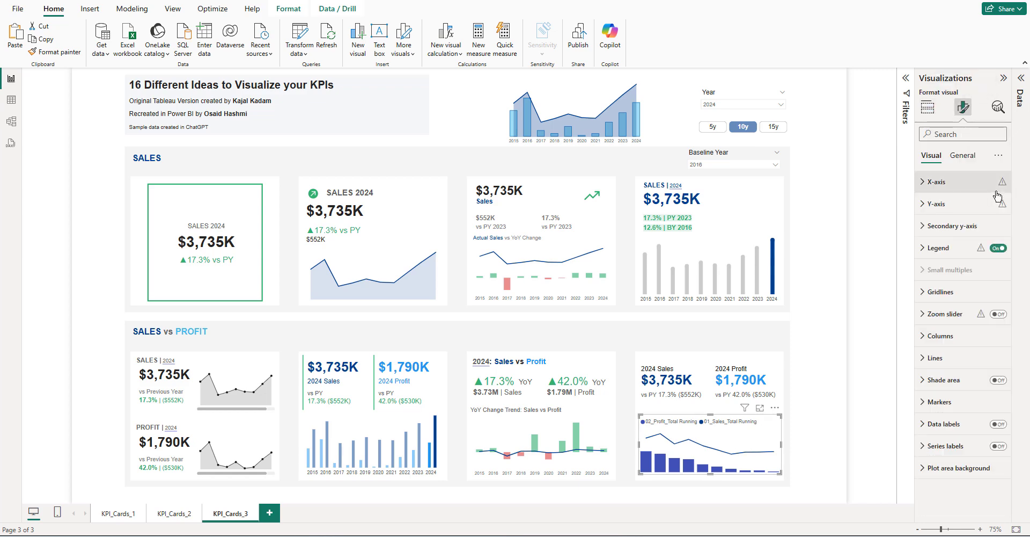
pyautogui.click(998, 247)
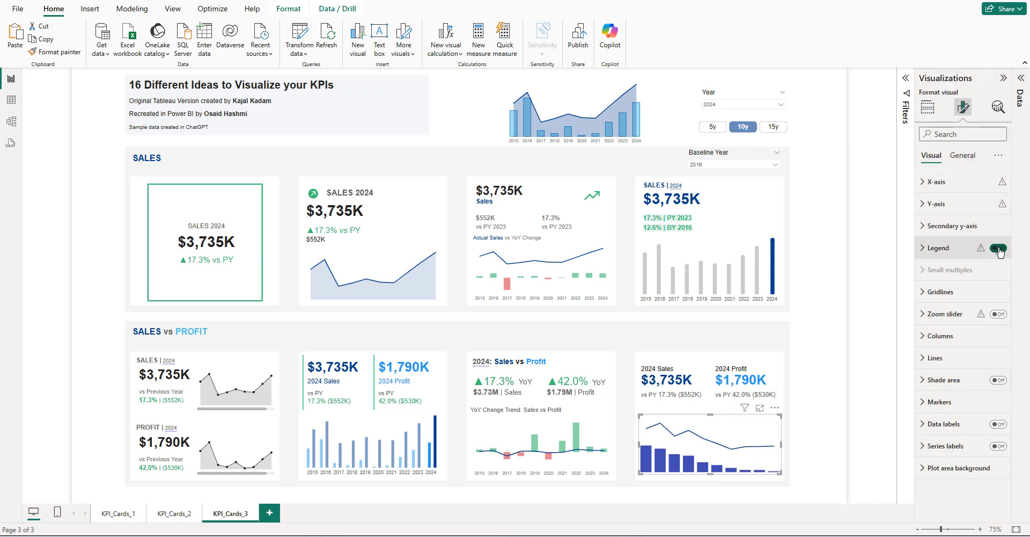
# - Sort the combo chart's axis by Year in ascending order
pyautogui.click(775, 409)
pyautogui.moveTo(843, 471)
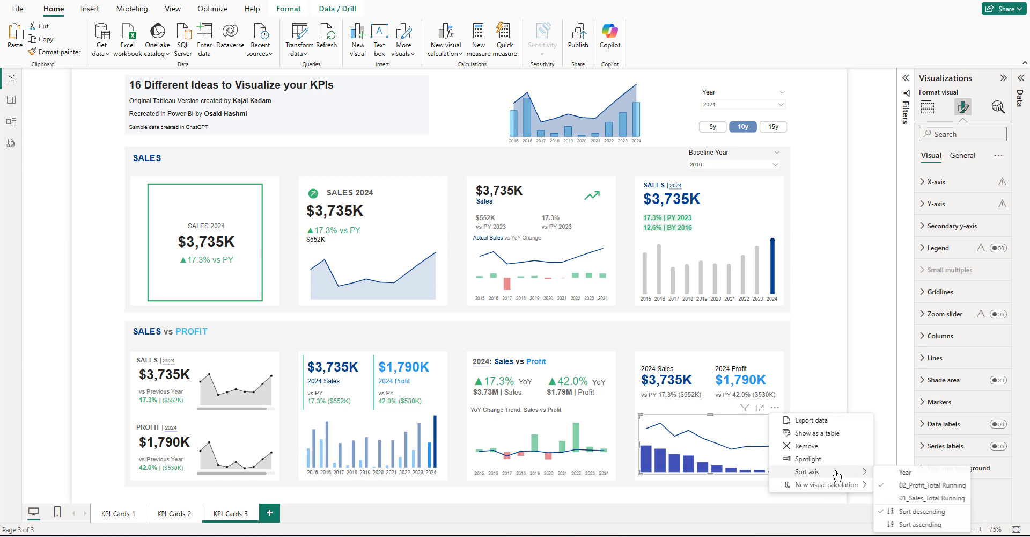
pyautogui.click(904, 473)
pyautogui.click(775, 409)
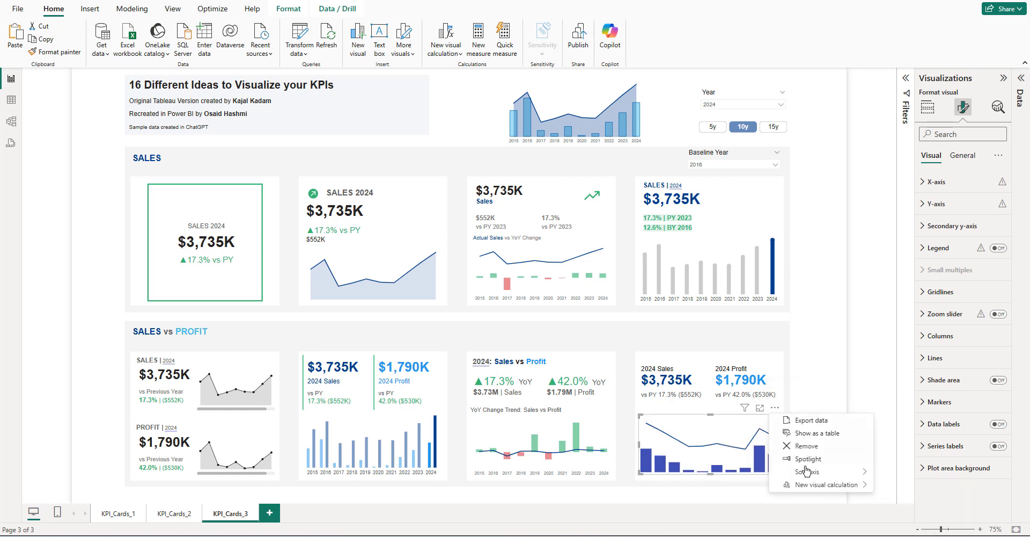
pyautogui.moveTo(847, 472)
pyautogui.click(911, 525)
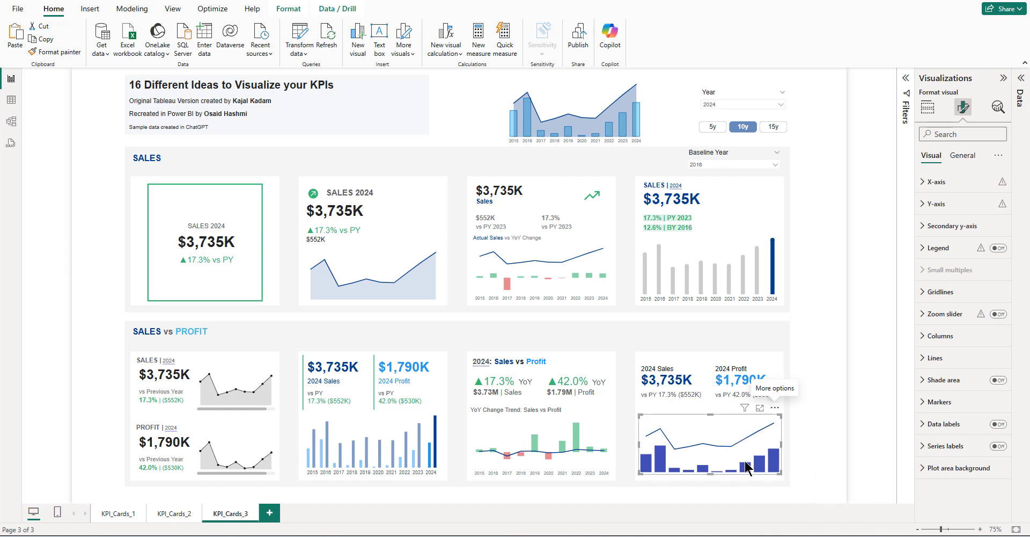
# - Set the combo chart's column fill colour to light blue
pyautogui.click(937, 338)
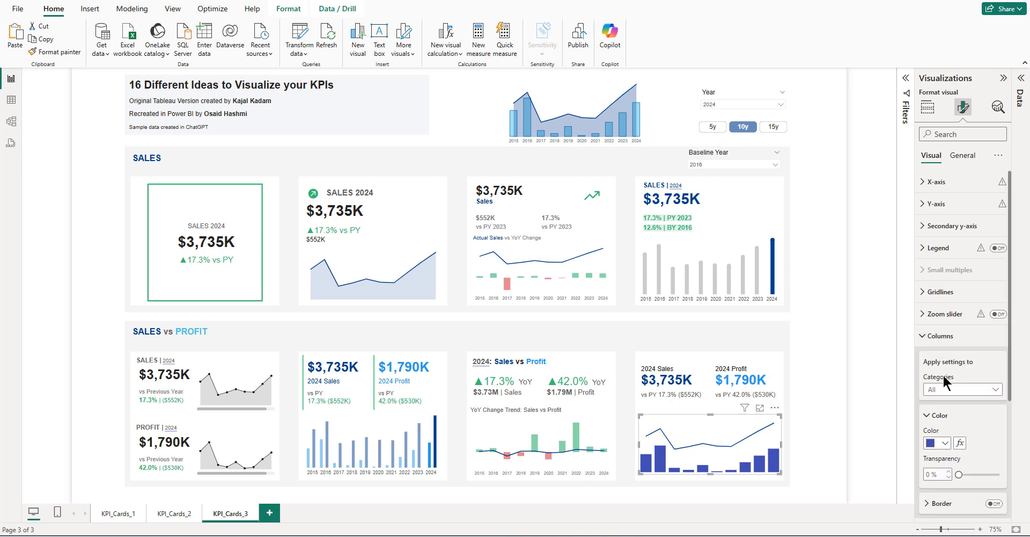
pyautogui.click(942, 444)
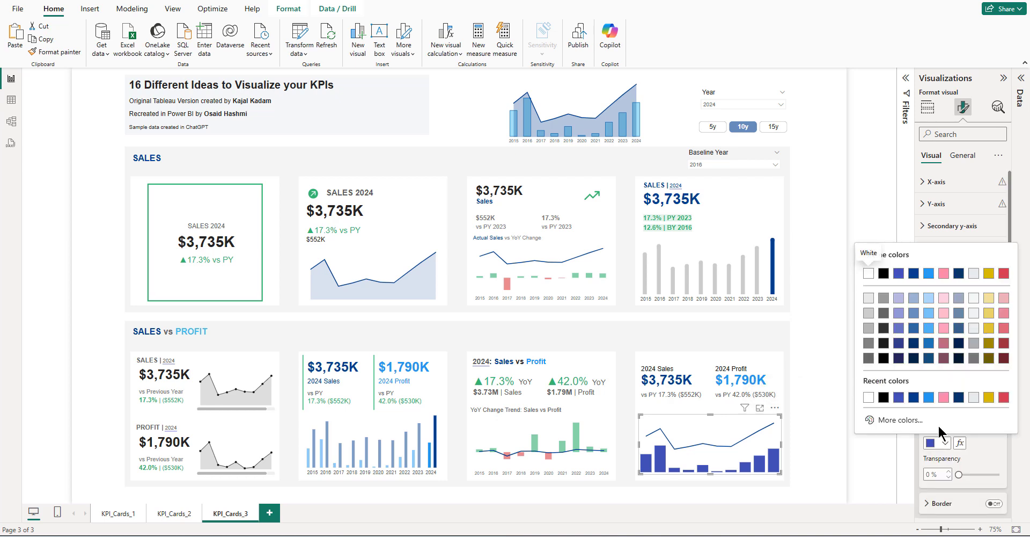
pyautogui.click(930, 318)
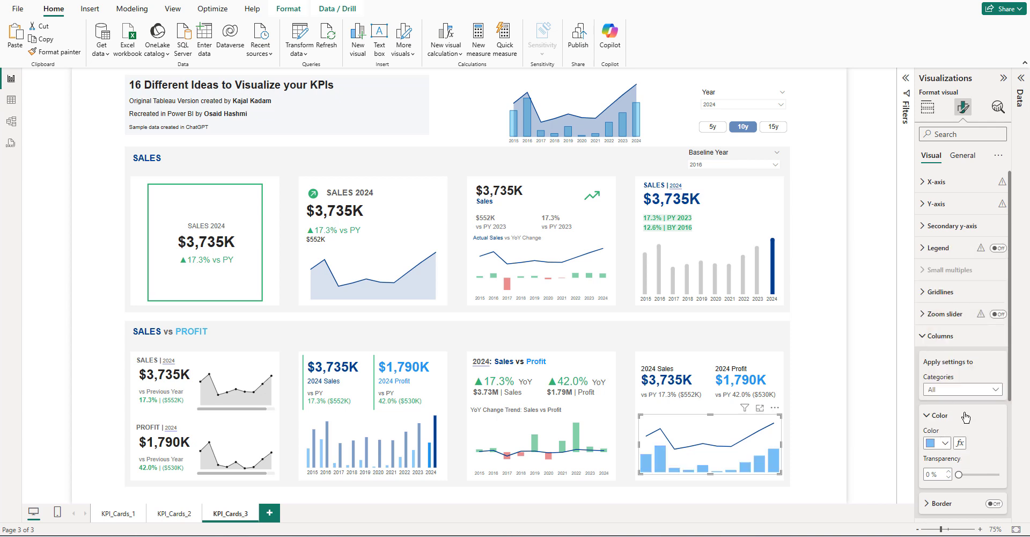
# - Turn on the border for the combo chart's columns and give it a dark blue colour
pyautogui.scroll(-2, 970, 415)
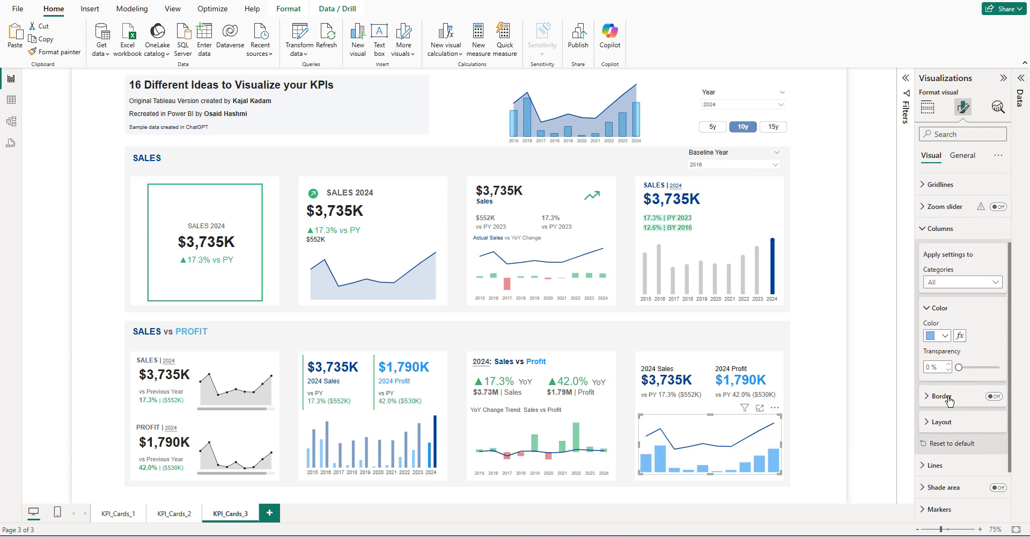
pyautogui.click(994, 396)
pyautogui.click(959, 403)
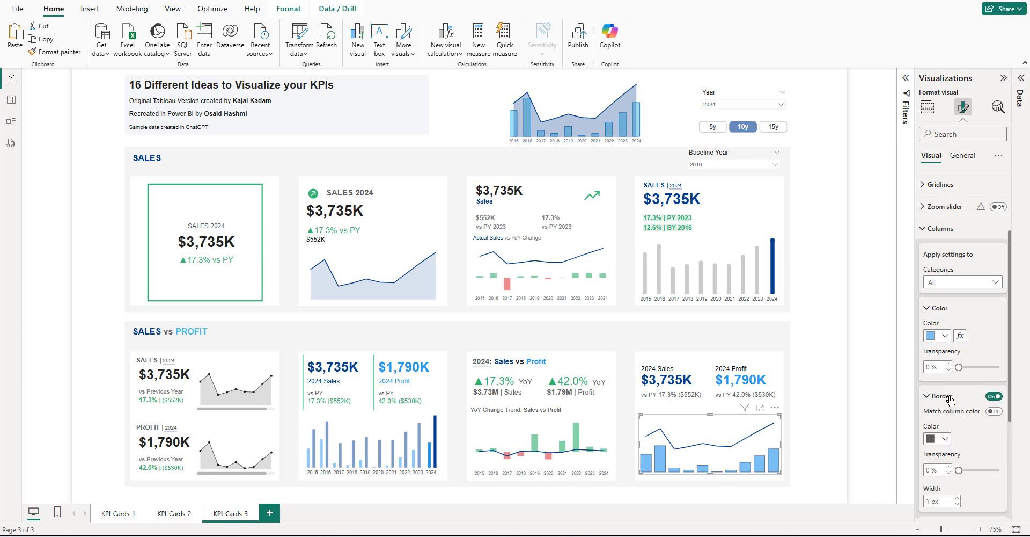
pyautogui.click(945, 438)
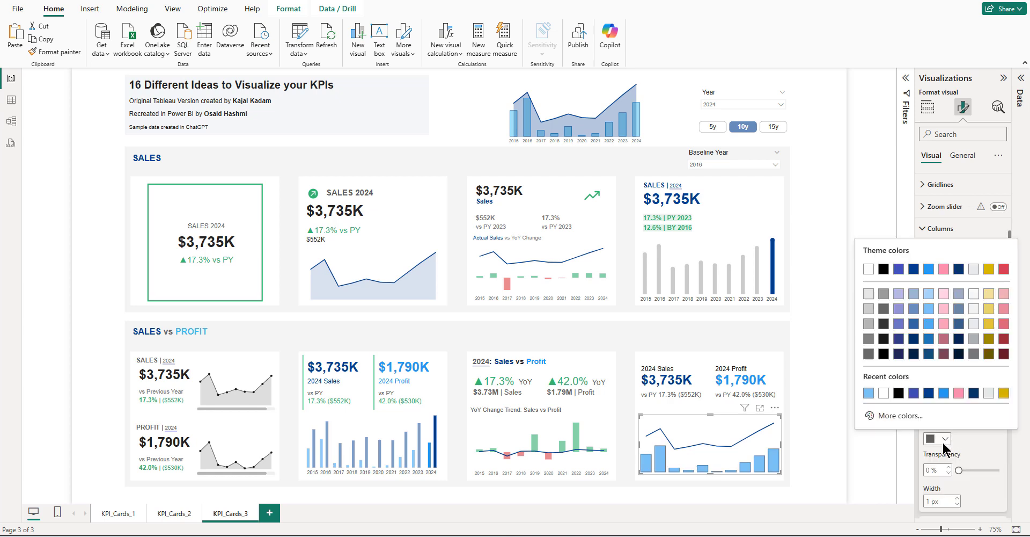
pyautogui.click(915, 272)
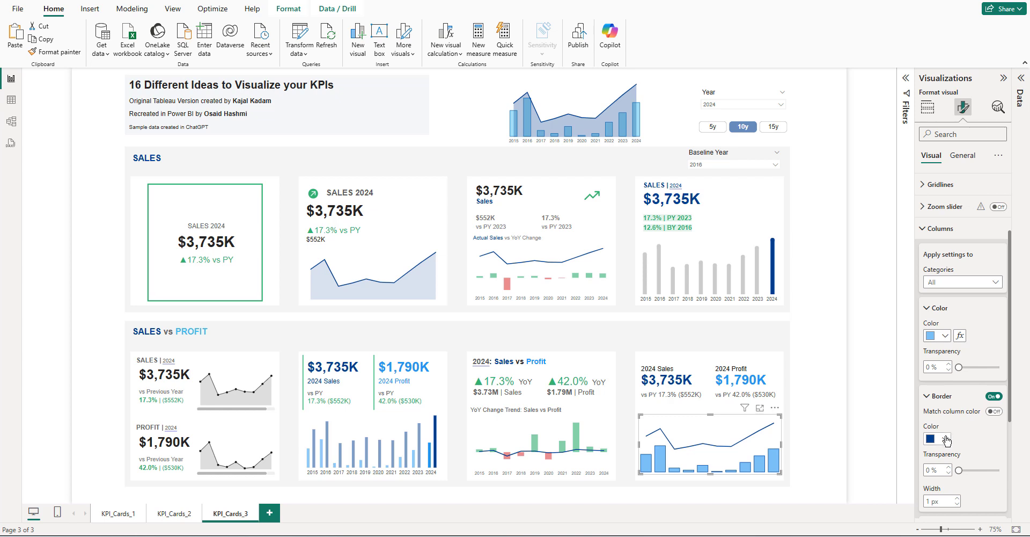
pyautogui.click(947, 440)
pyautogui.click(922, 354)
pyautogui.scroll(-3, 950, 424)
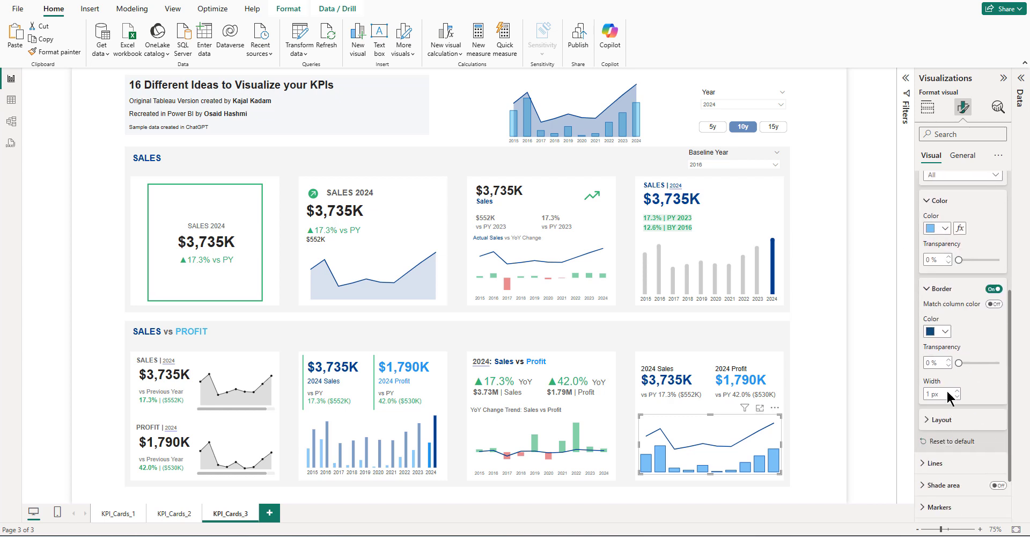
pyautogui.scroll(3, 963, 386)
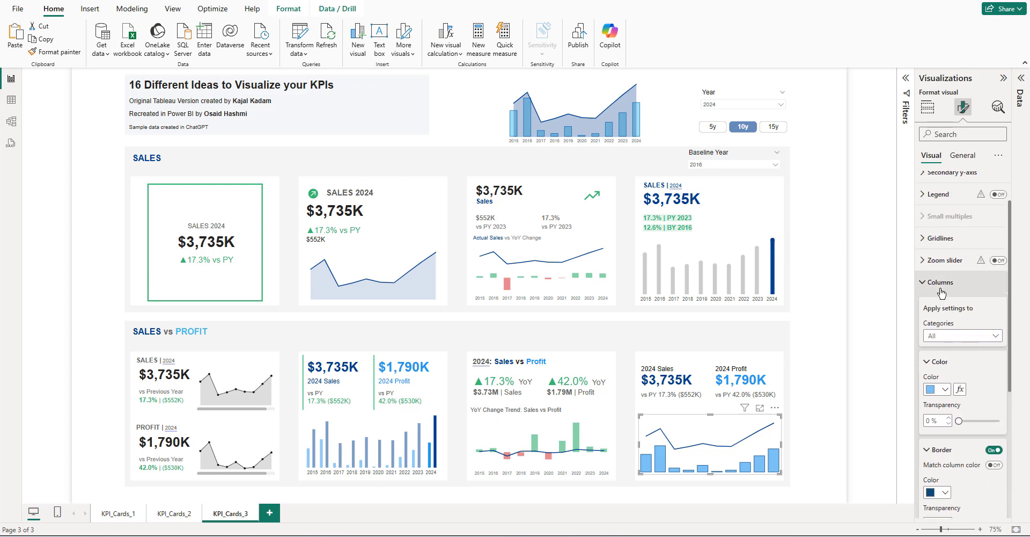
pyautogui.scroll(-3, 959, 431)
pyautogui.click(928, 289)
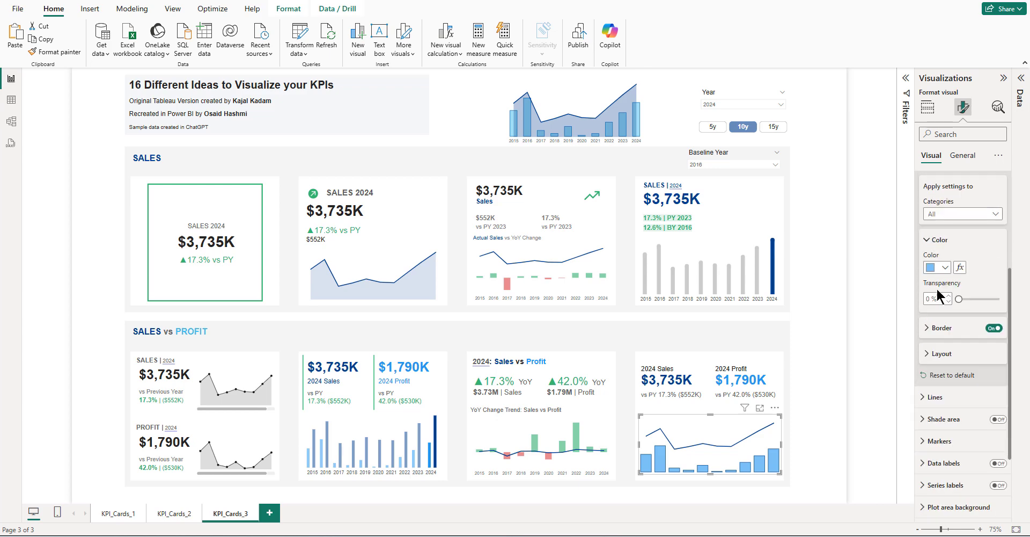
# - Set the space between categories for the combo chart's columns to 32%
pyautogui.click(944, 357)
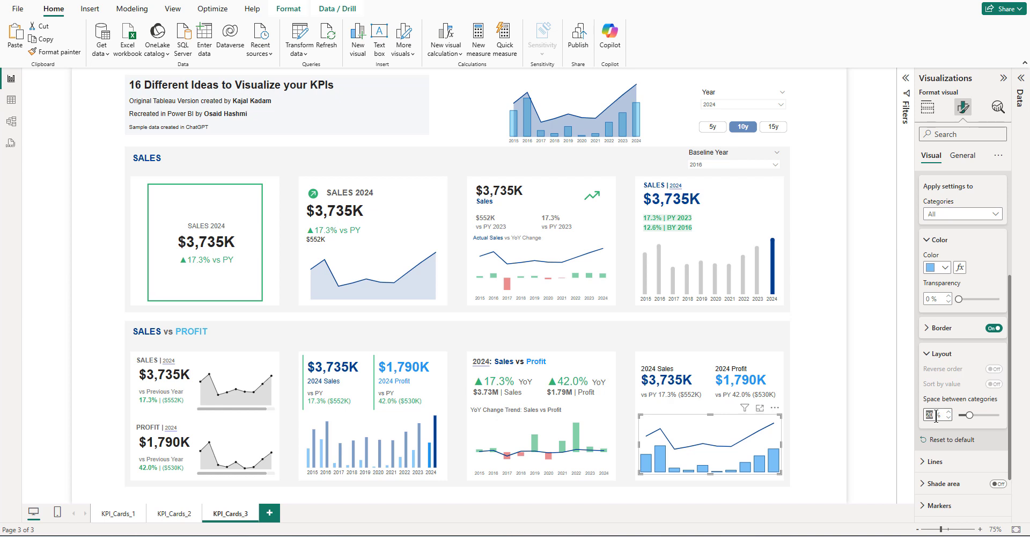
pyautogui.write('27')
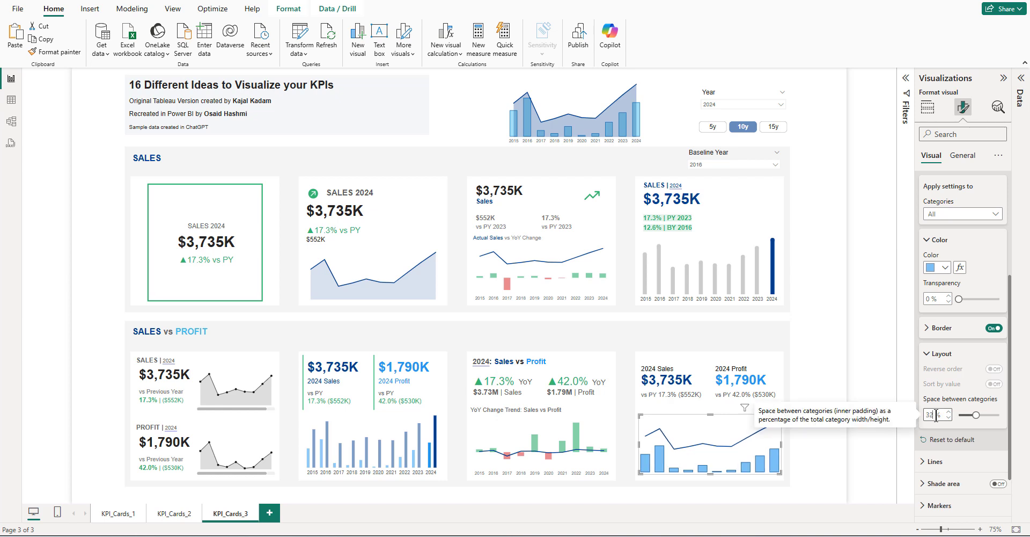
pyautogui.click(942, 353)
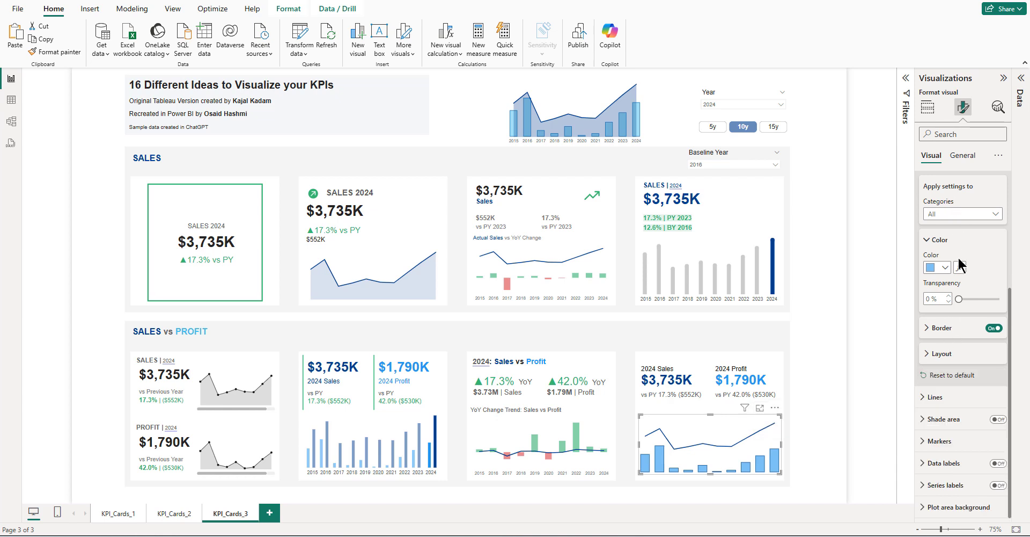
pyautogui.scroll(3, 945, 290)
pyautogui.click(941, 269)
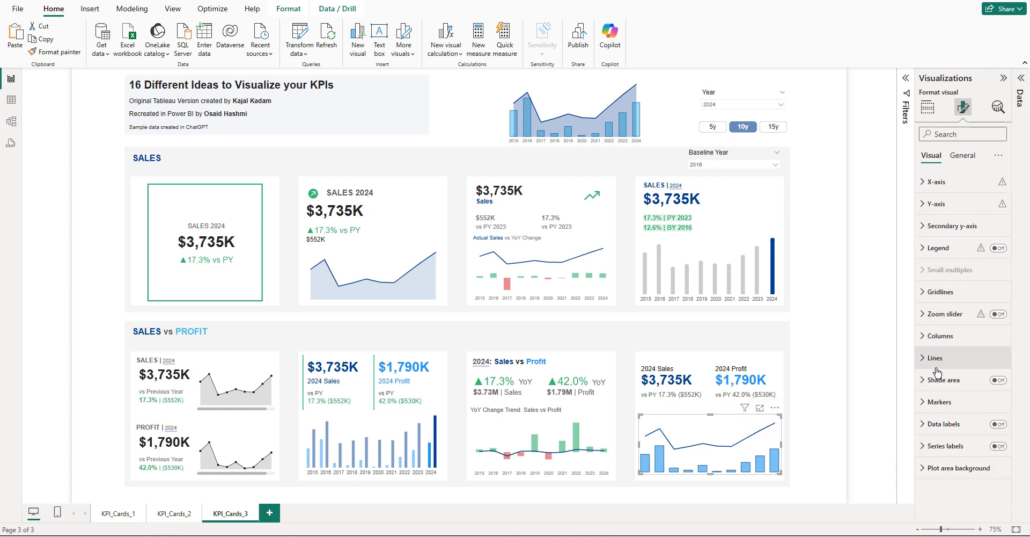
# - Turn on the shade area under the combo chart's line and turn off the chart's Responsive option
pyautogui.click(998, 380)
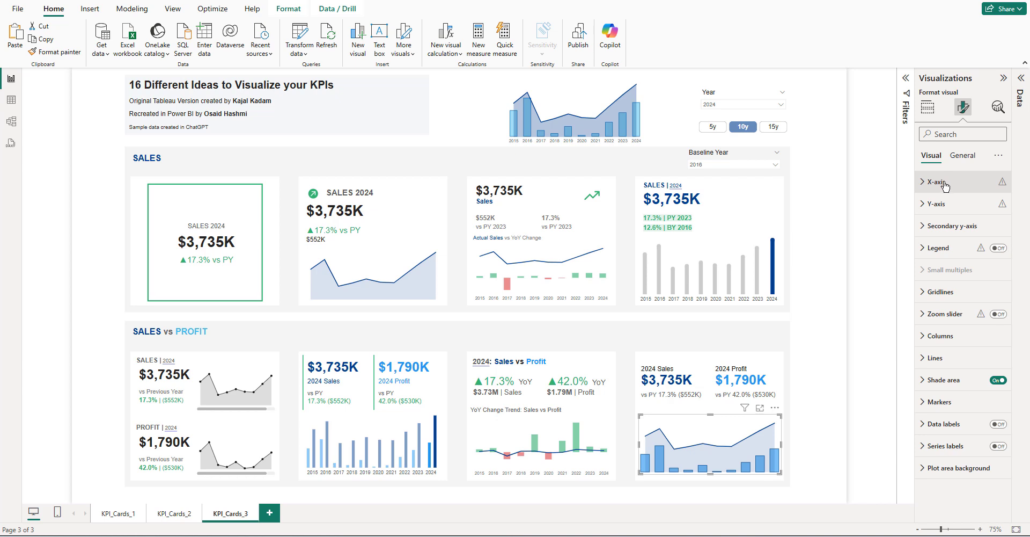
pyautogui.click(962, 155)
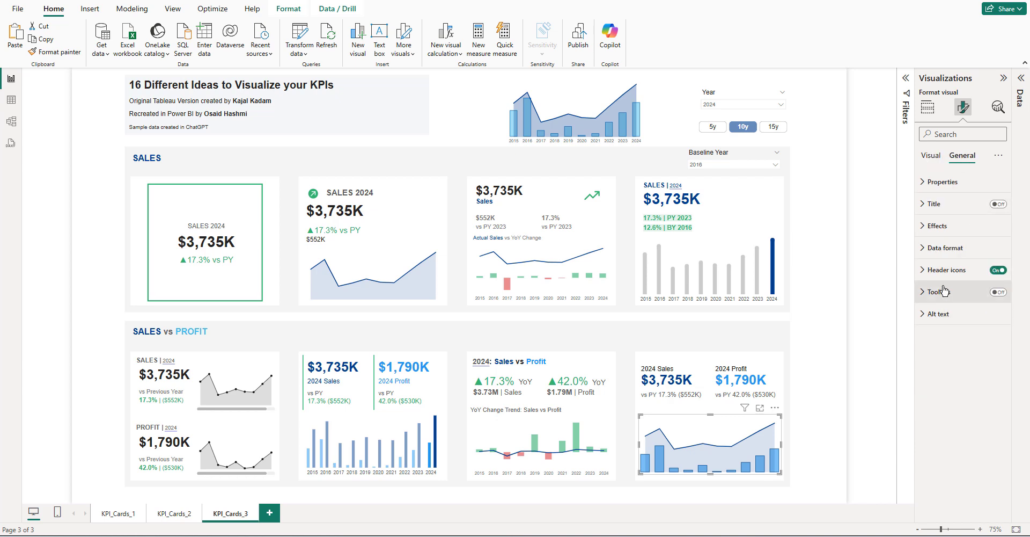
pyautogui.click(947, 182)
pyautogui.click(948, 355)
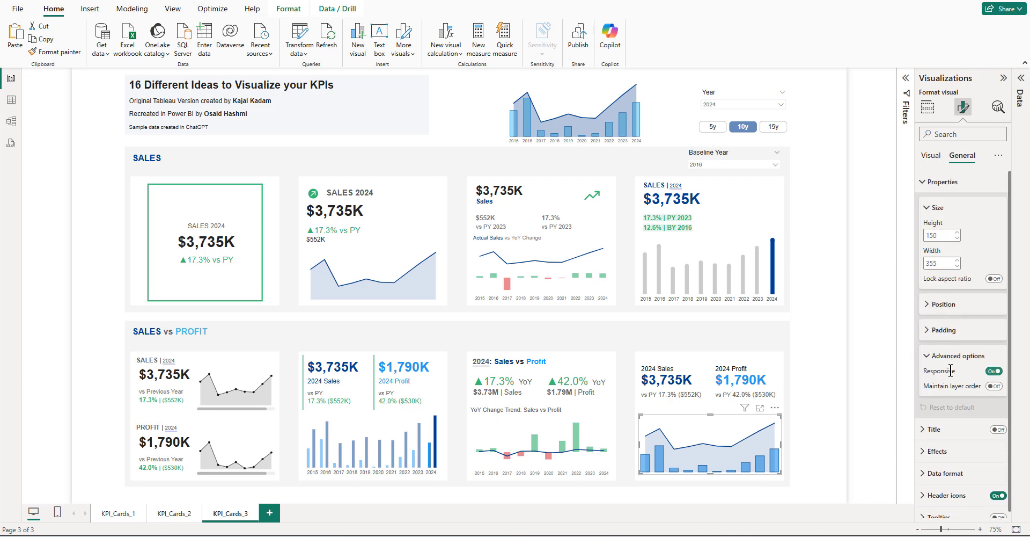
pyautogui.click(994, 371)
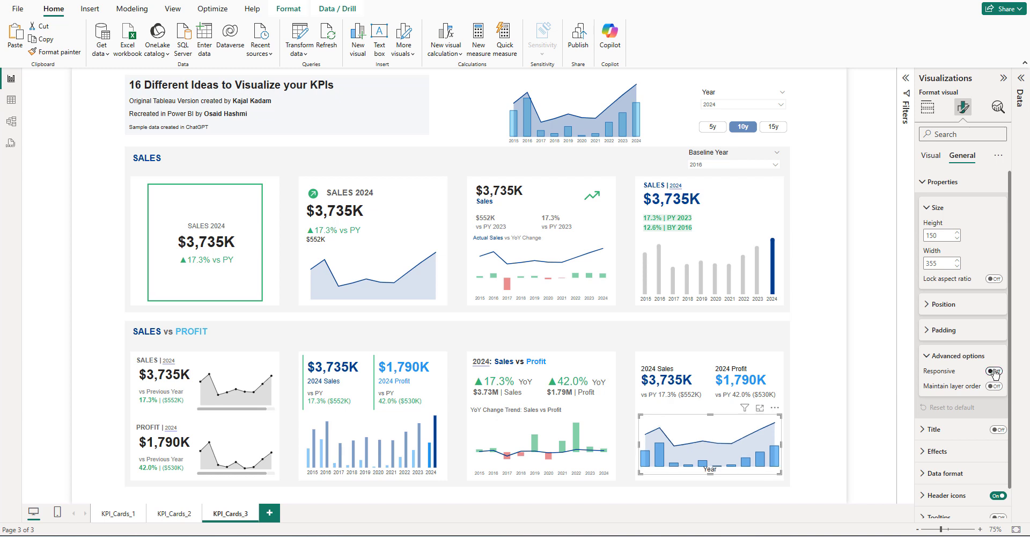
# - Turn off the combo chart's X-axis title, turn on the X-axis values, and open the Y-axis settings
pyautogui.click(931, 155)
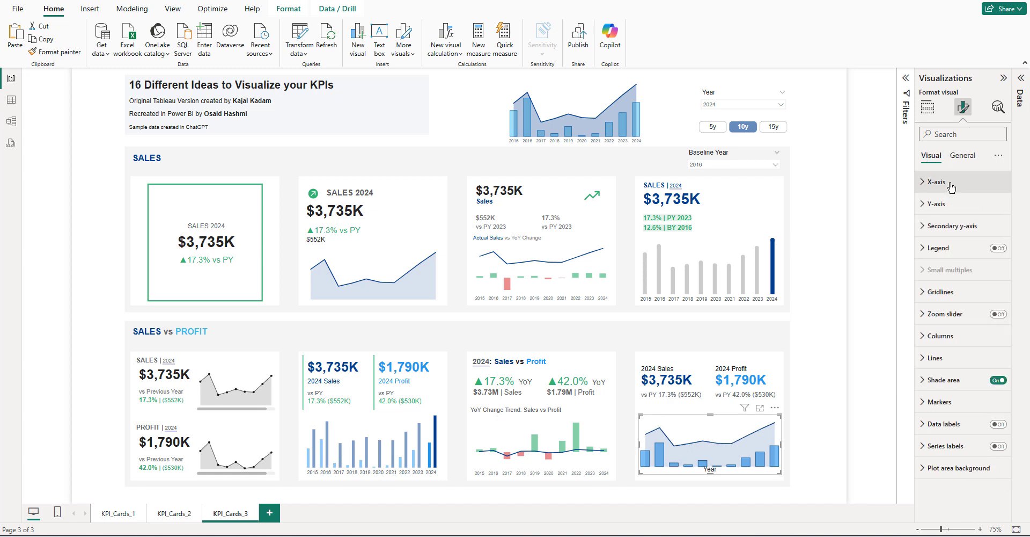
pyautogui.click(949, 183)
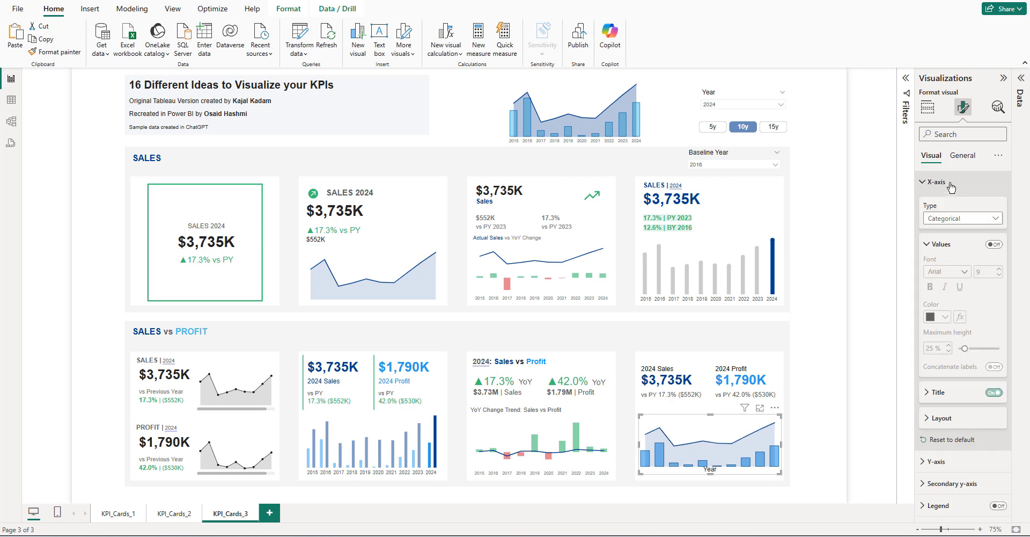
pyautogui.click(994, 392)
pyautogui.click(994, 244)
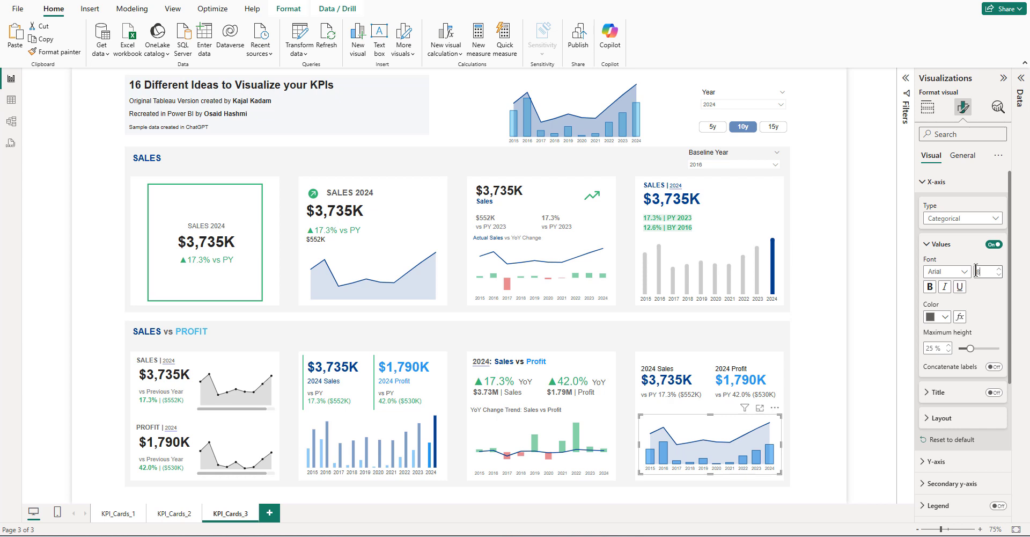
pyautogui.click(937, 183)
pyautogui.click(939, 205)
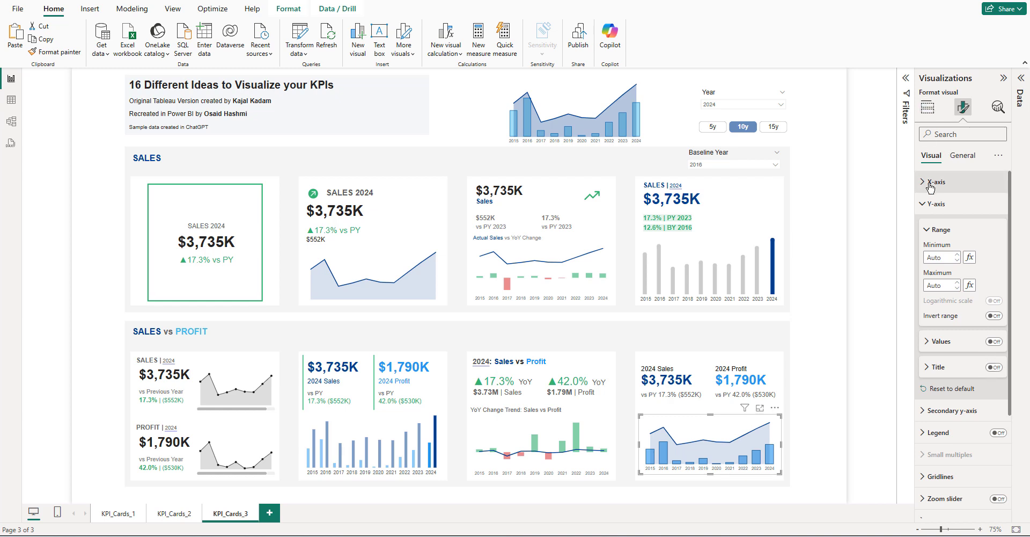
# - Turn off the header icons for the fourth card's Sales and Profit combo chart in its general settings
pyautogui.click(936, 204)
pyautogui.click(960, 154)
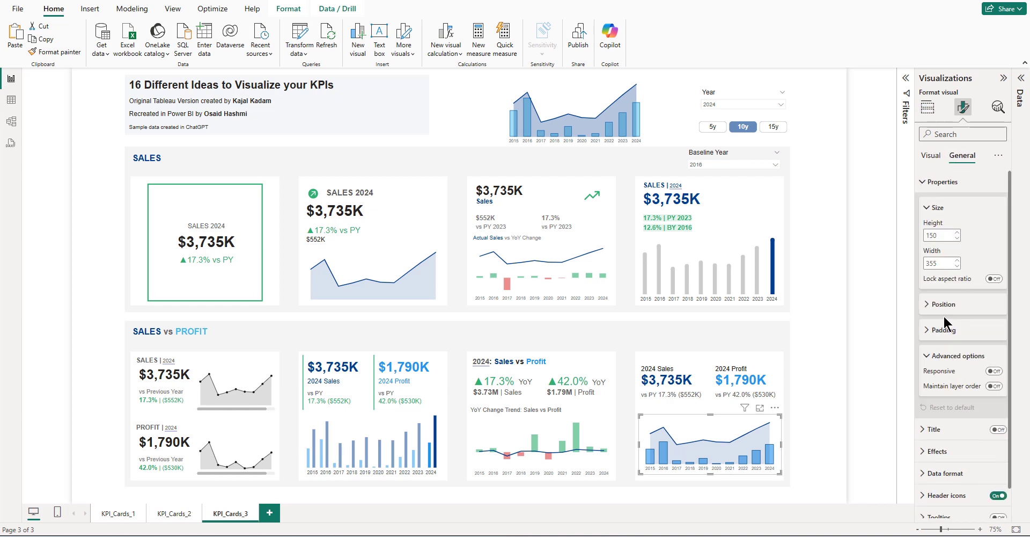
pyautogui.click(938, 207)
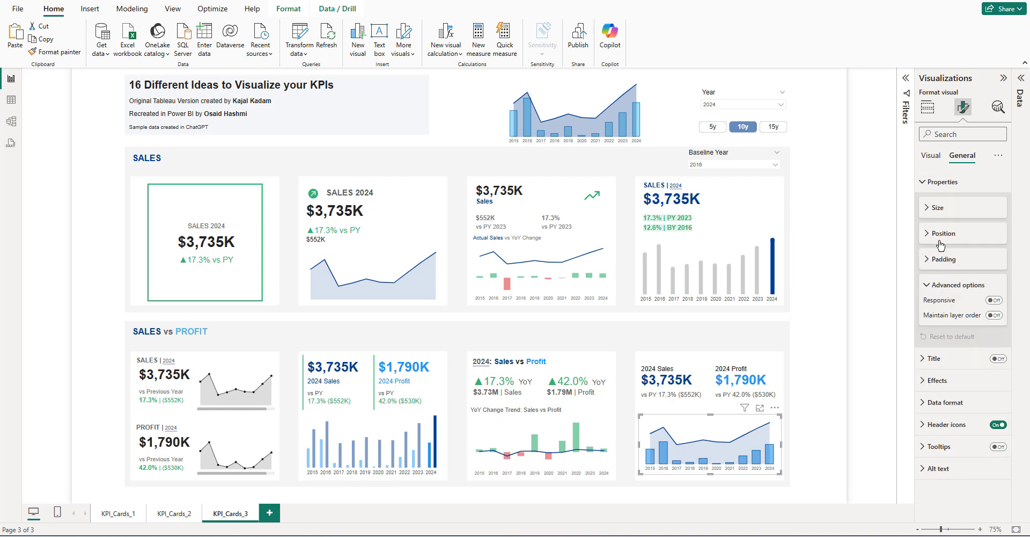
pyautogui.click(942, 182)
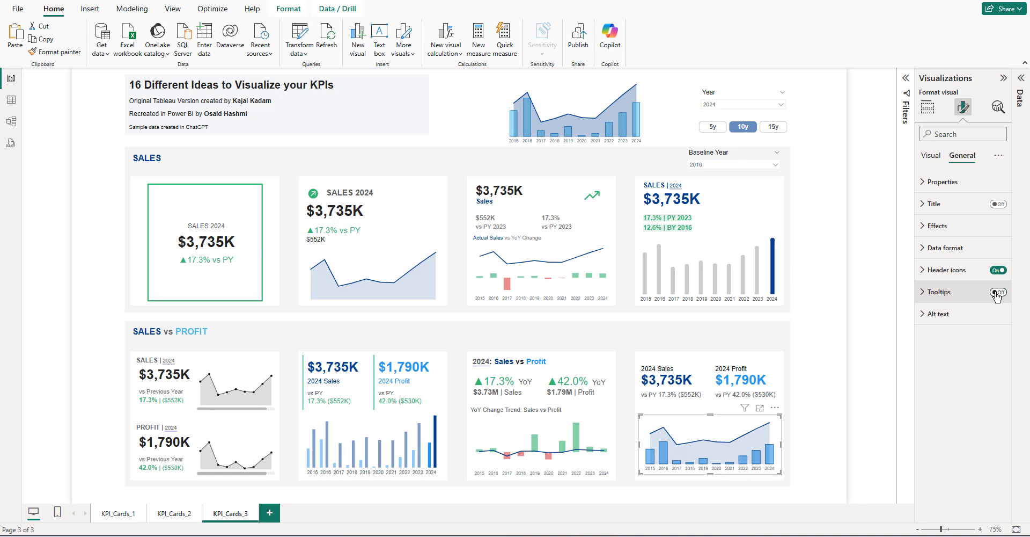
pyautogui.click(997, 271)
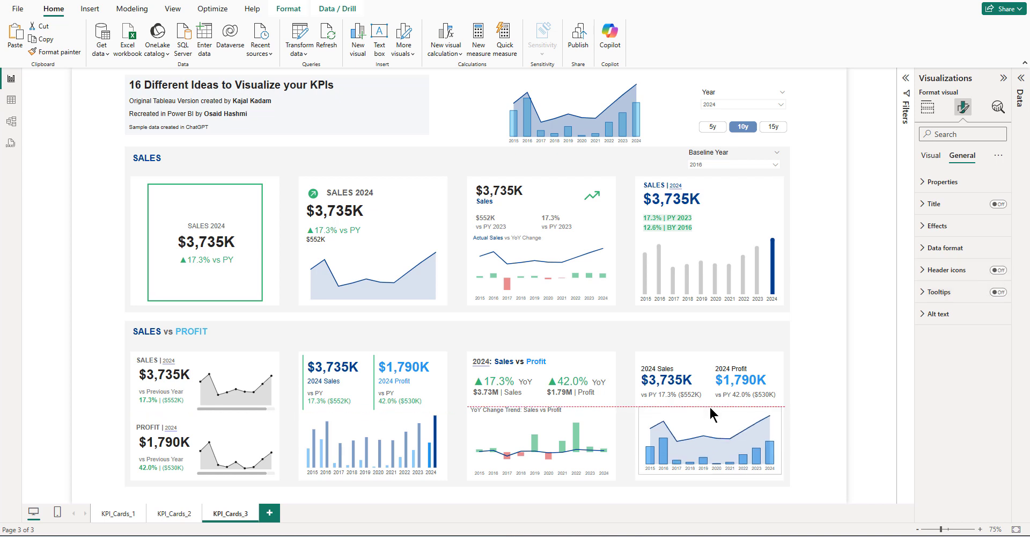
# - Adjust the combo chart's placement below the fourth card's Sales and Profit figures and open the KPI_Cards_2 page
pyautogui.hotkey('ctrl', 'z')
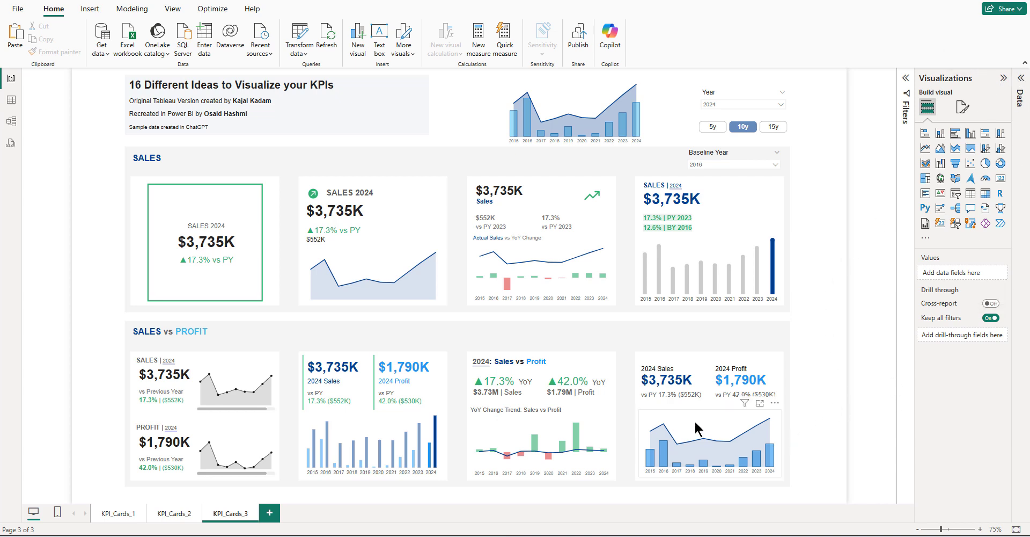
pyautogui.hotkey('ctrl', 'z')
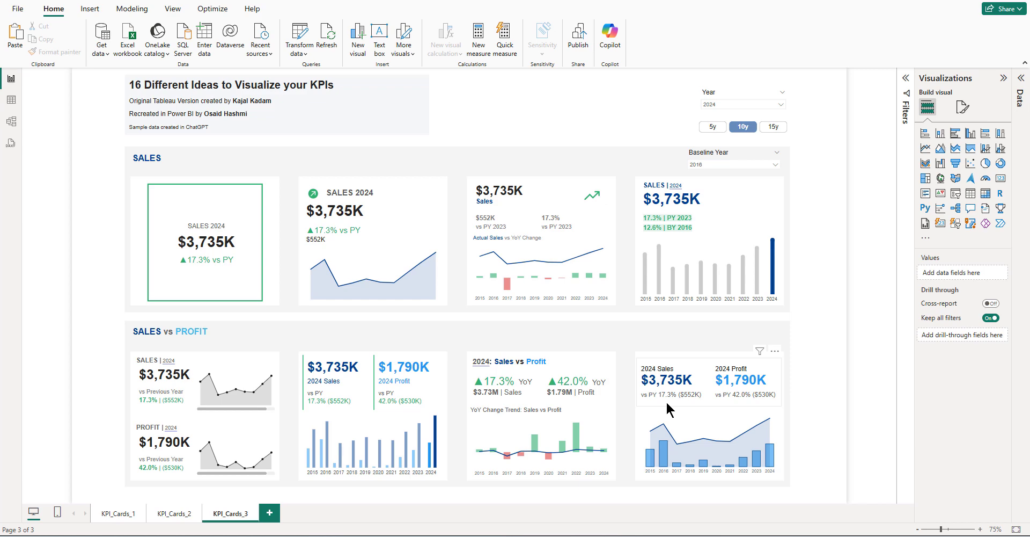
pyautogui.click(170, 513)
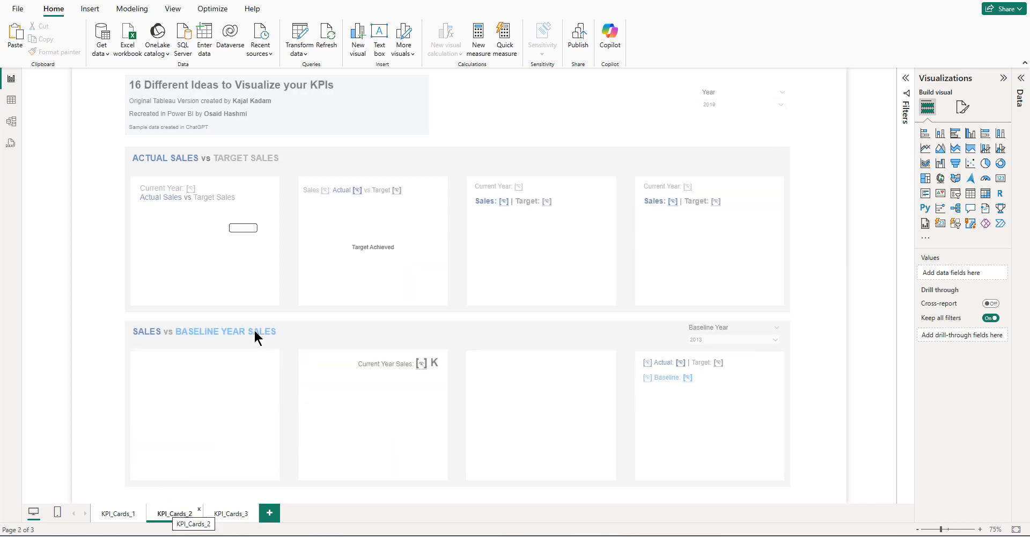